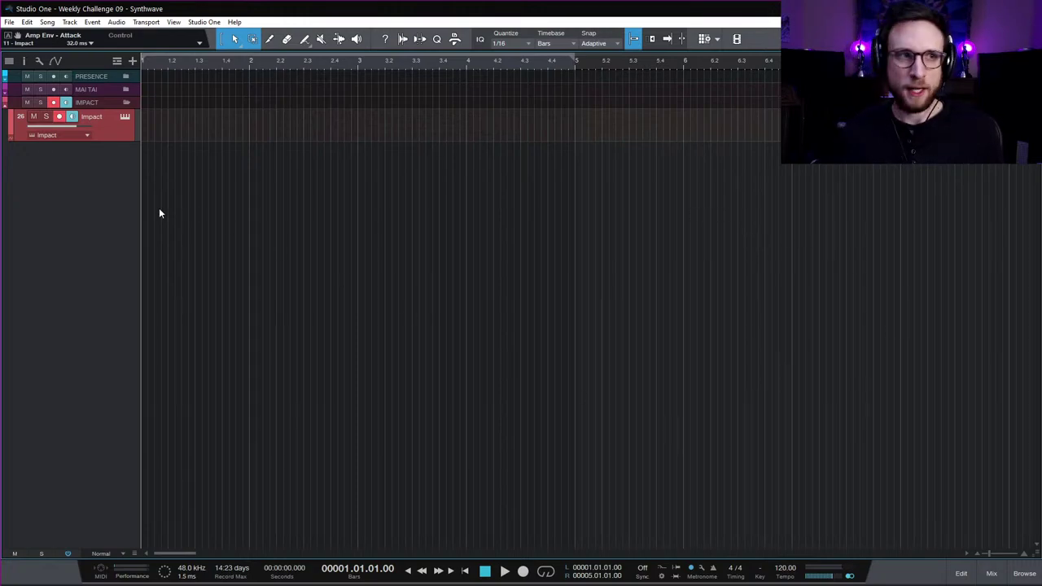
# - Open the Impact track's instrument, move its window aside, and audition the Rim and Kick pads mapped to C 1
pyautogui.click(124, 118)
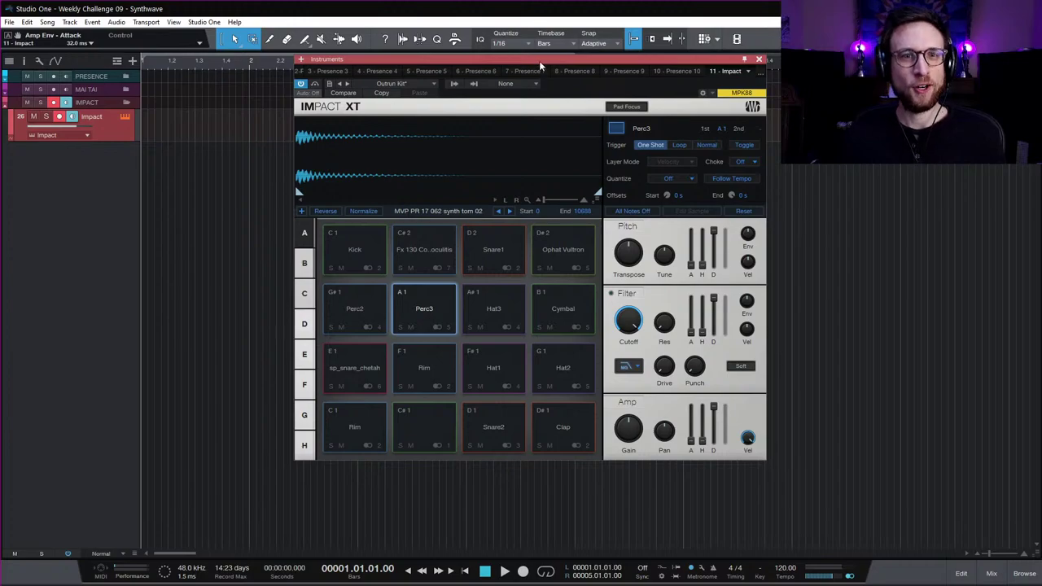
pyautogui.moveTo(539, 61); pyautogui.dragTo(601, 58)
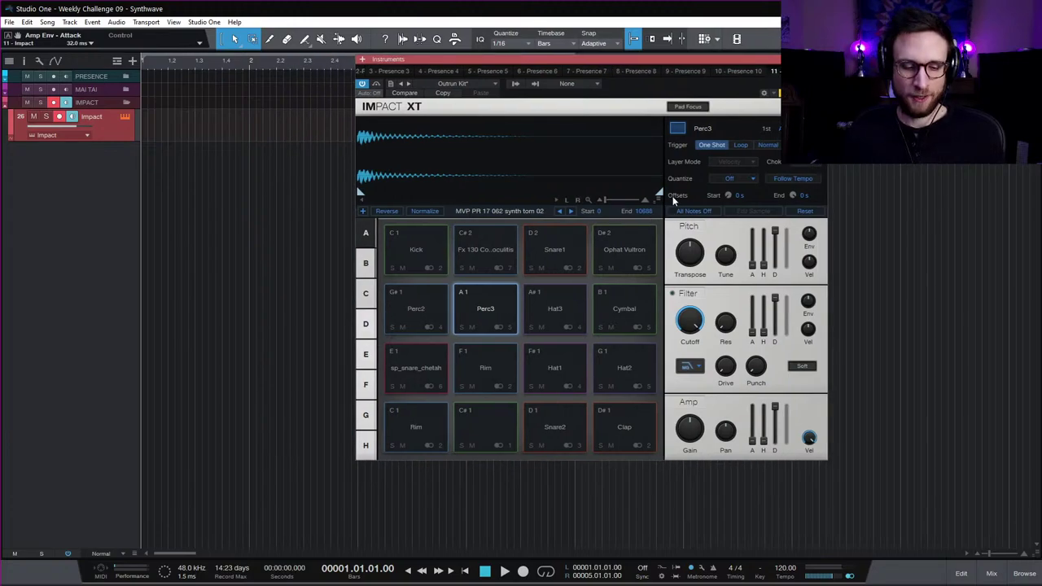
pyautogui.click(415, 424)
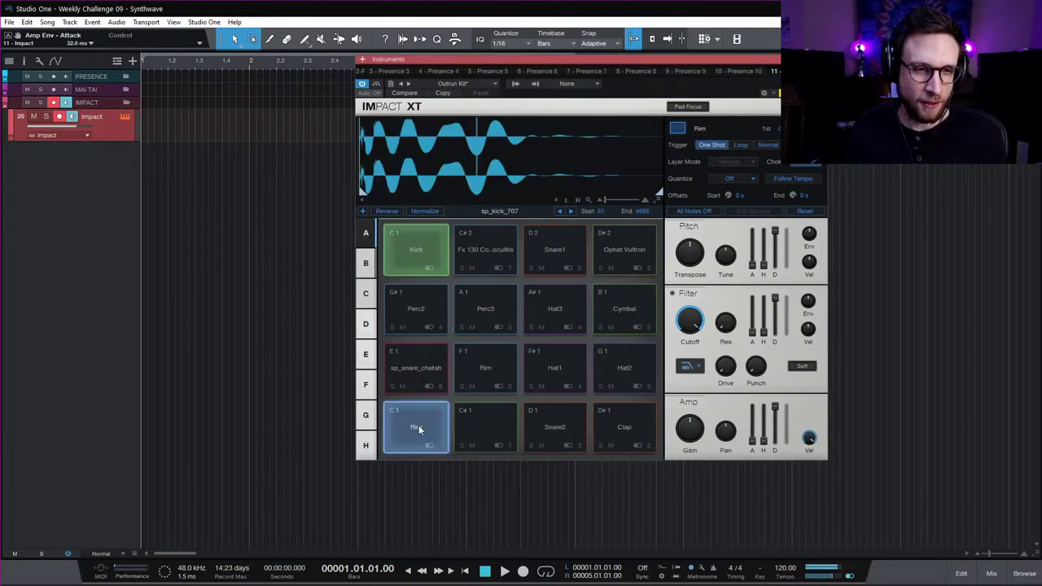
pyautogui.click(409, 240)
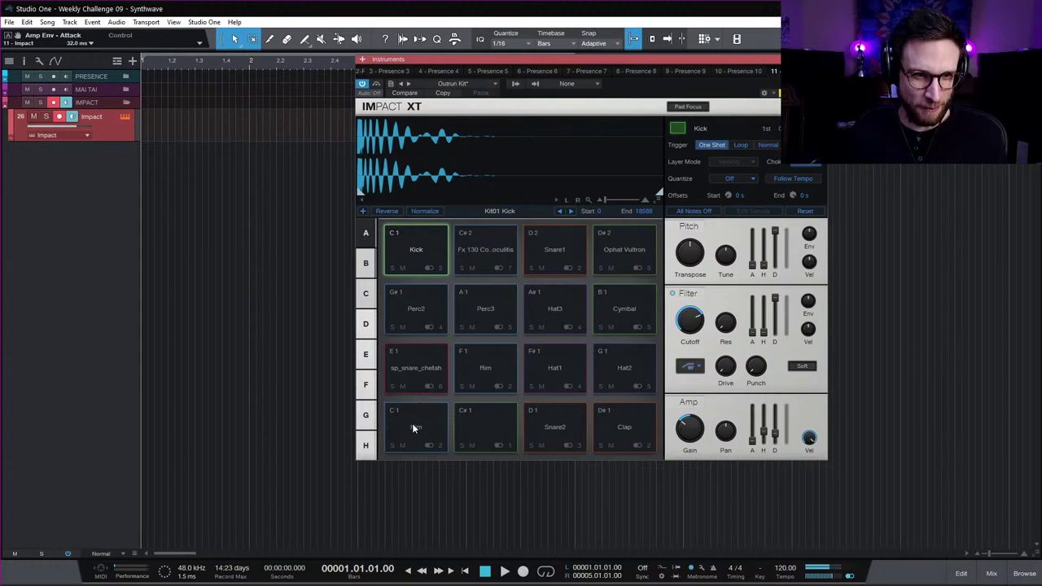
pyautogui.click(412, 425)
# - Compare the two C 1 pads by muting Kick and Rim alternately, and audition Kick with Rim muted
pyautogui.click(402, 268)
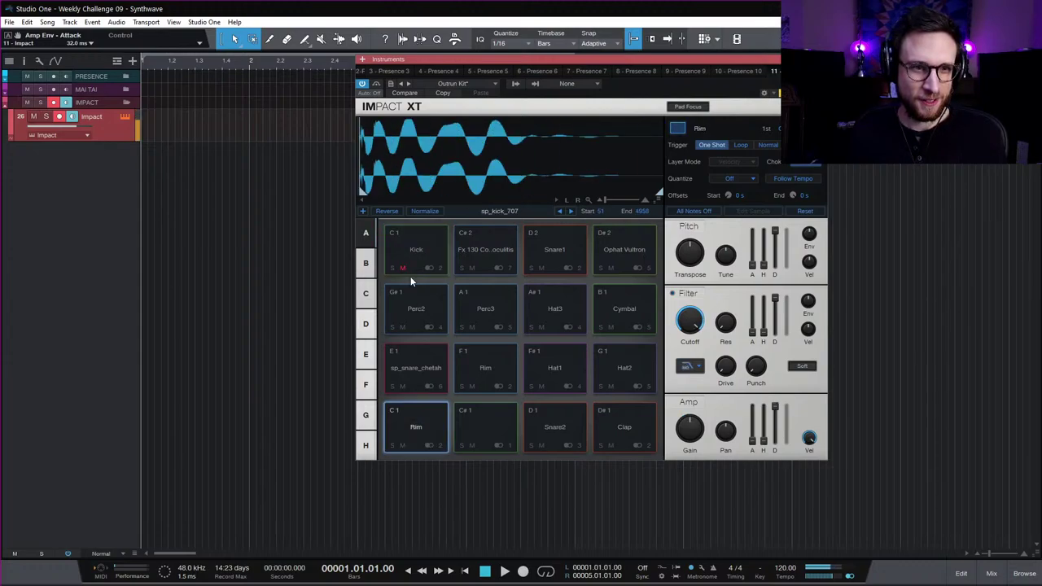
pyautogui.click(412, 420)
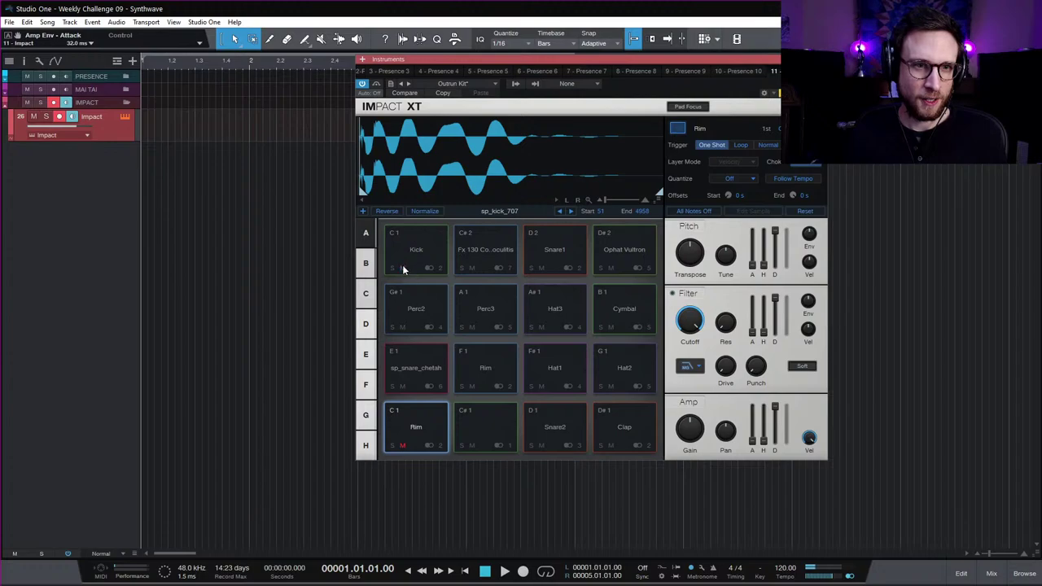
pyautogui.click(402, 264)
pyautogui.click(417, 252)
pyautogui.click(420, 250)
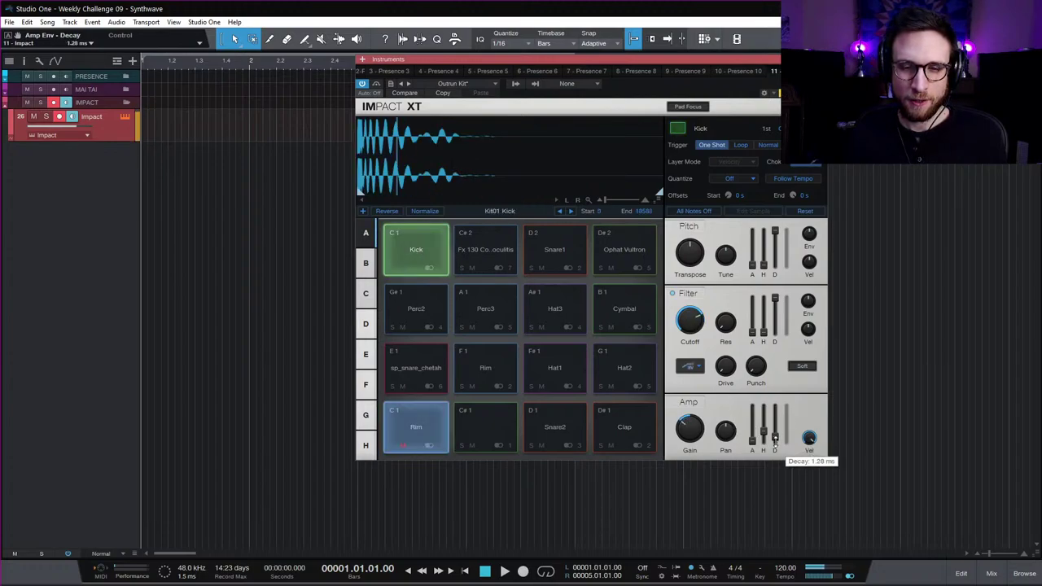
# - Set the Kick pad's amp envelope to minimum hold and 61.2 ms decay, and unmute the Rim pad before closing the instrument
pyautogui.moveTo(776, 440); pyautogui.dragTo(776, 443)
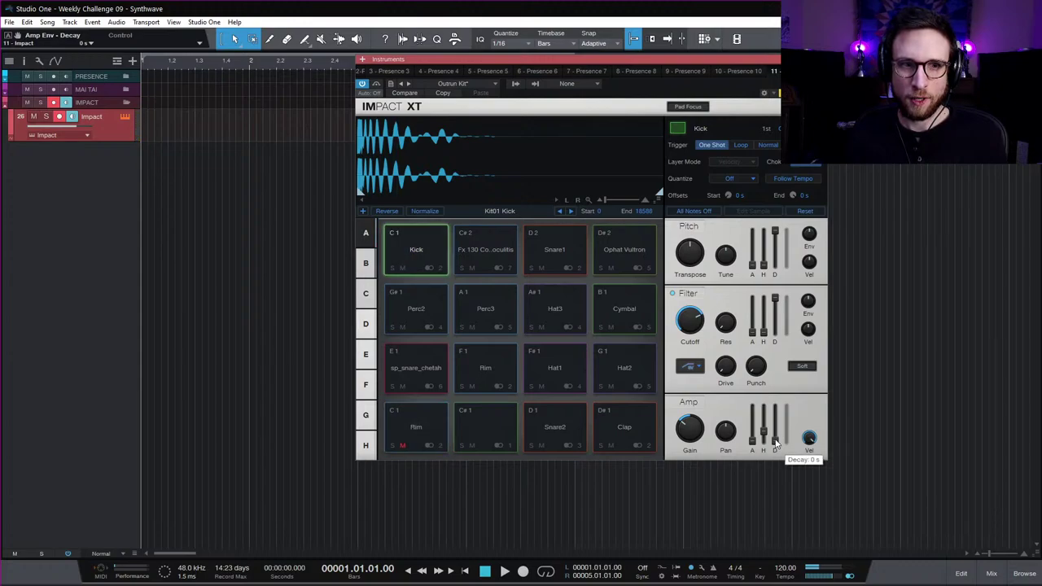
pyautogui.moveTo(776, 444)
pyautogui.mouseDown()
pyautogui.moveTo(775, 419)
pyautogui.moveTo(775, 452)
pyautogui.mouseUp()
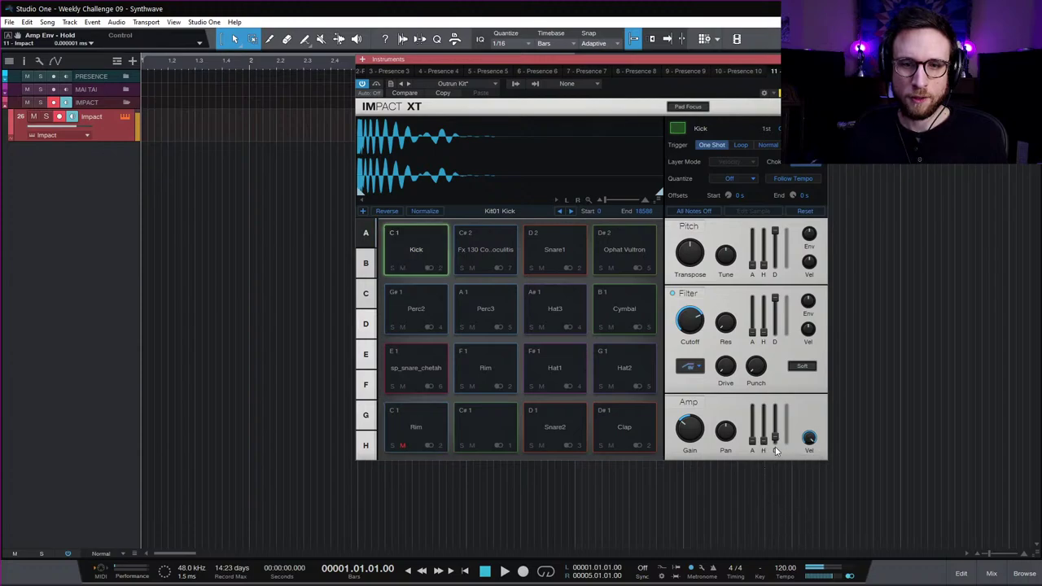
pyautogui.click(402, 445)
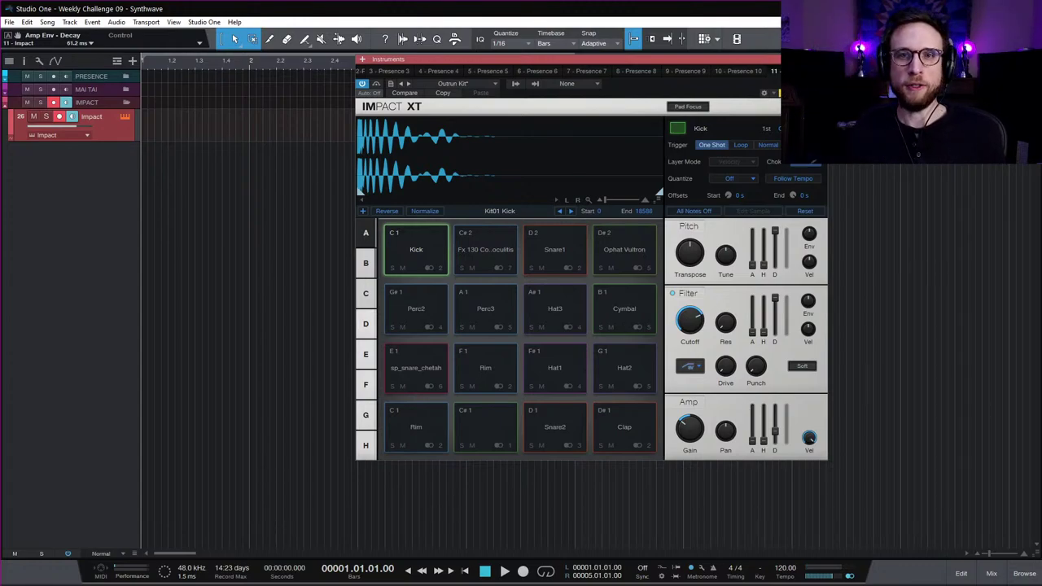
pyautogui.press('Escape')
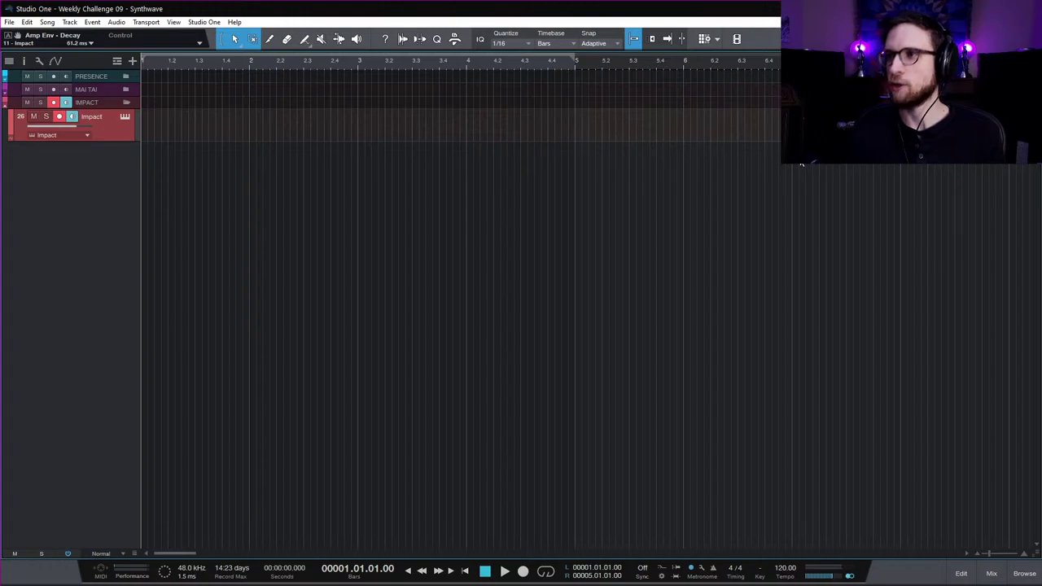
# - Set the song tempo to 140
pyautogui.click(781, 569)
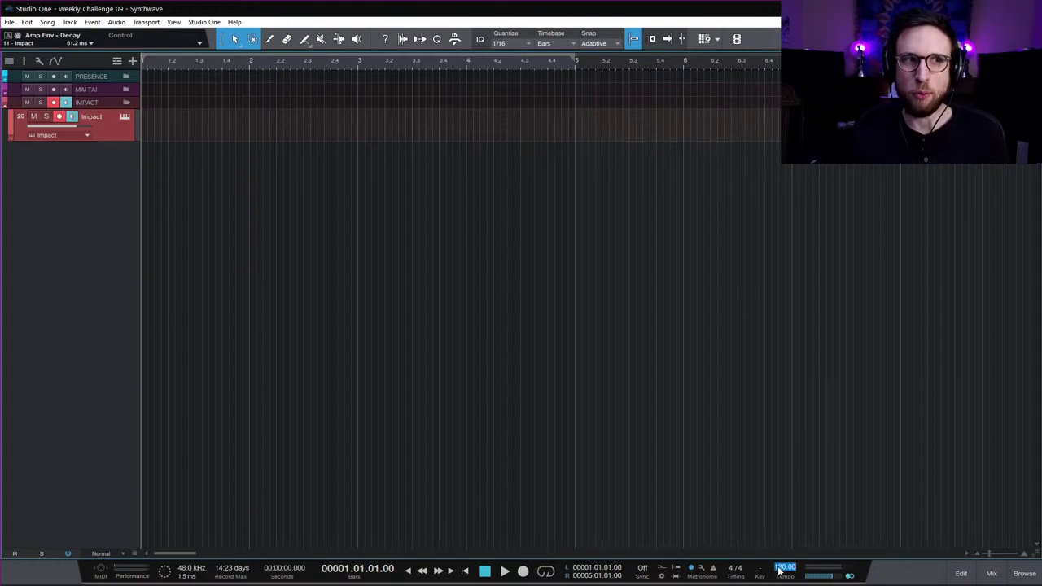
pyautogui.write('140')
pyautogui.press('Return')
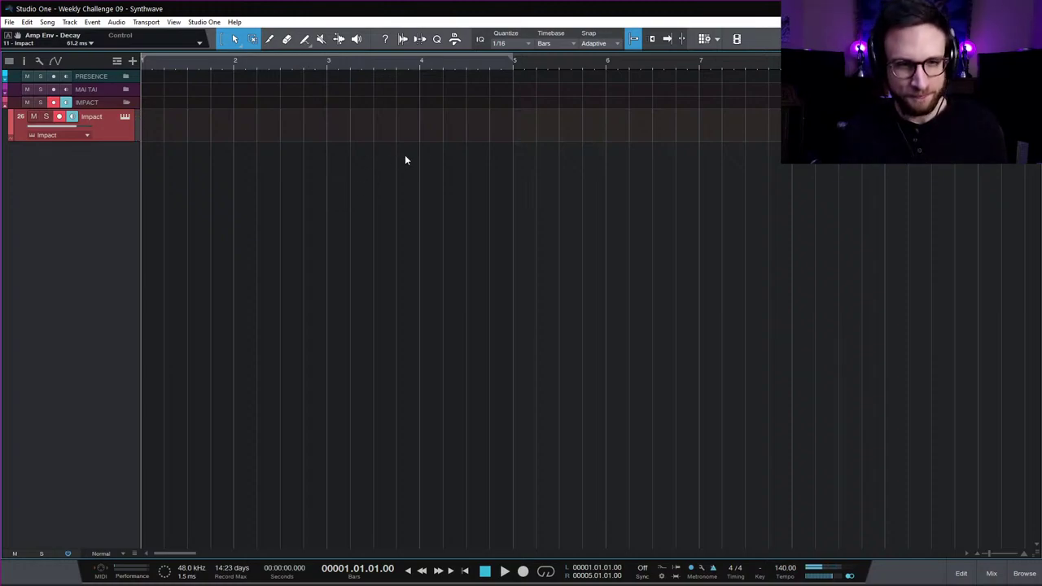
# - Record a drum pattern of about four bars on the Impact track, starting from bar 1
pyautogui.press('space')
pyautogui.press('space')
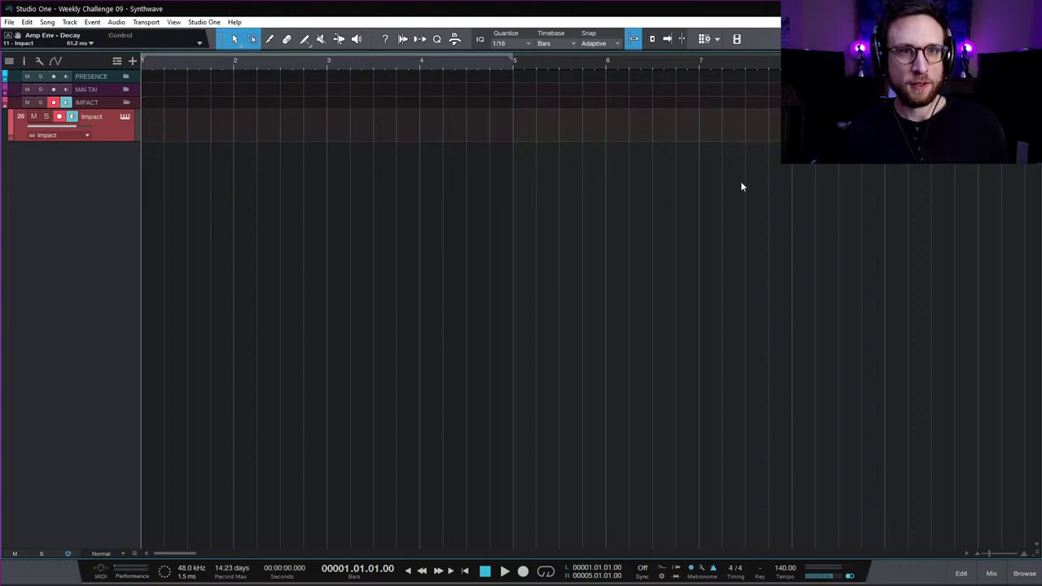
pyautogui.press('KP_Multiply')
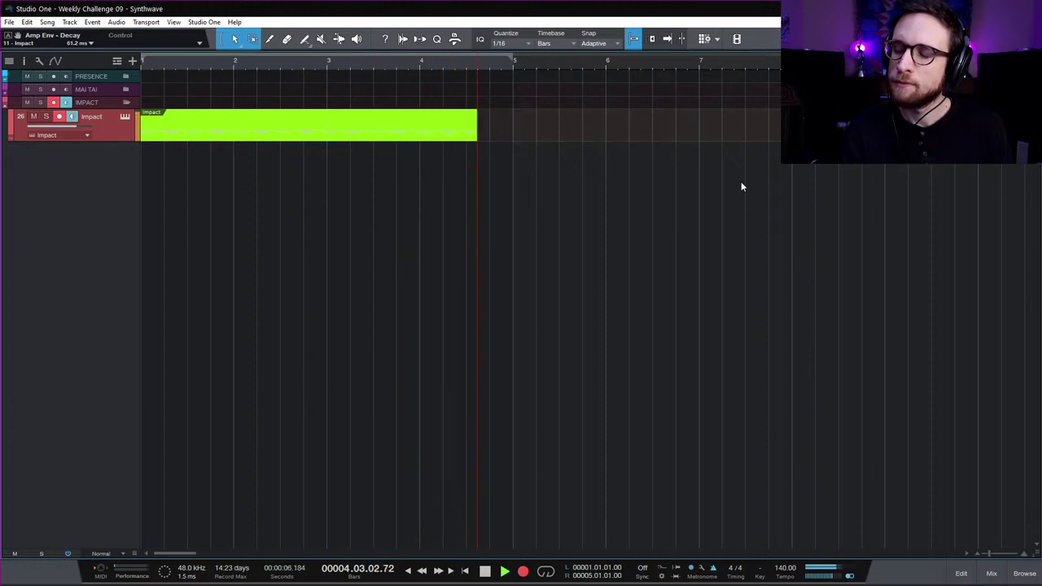
pyautogui.press('space')
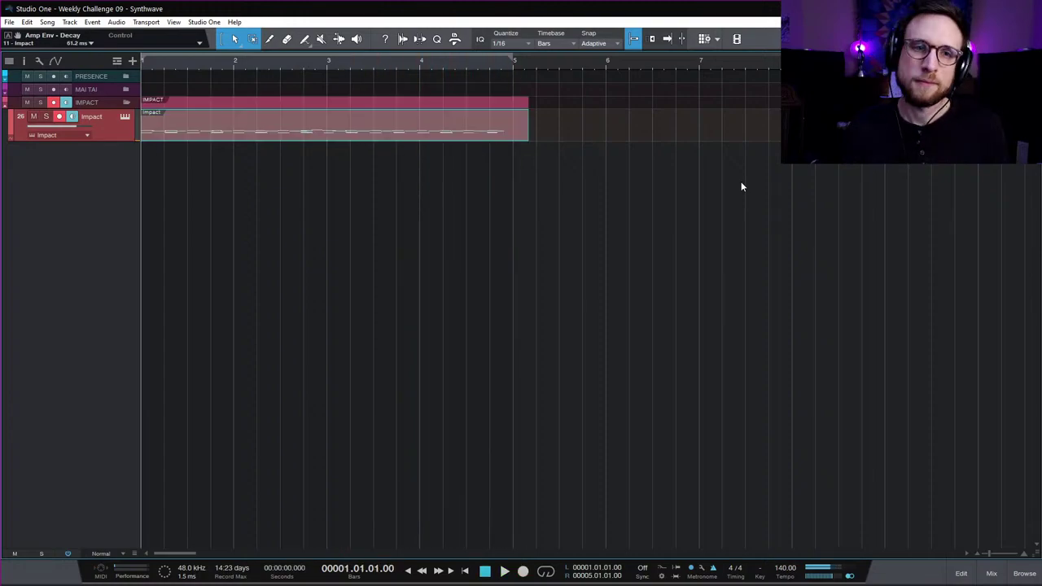
# - Open the recorded Impact part in an enlarged note editor and quantize all its notes to 1/16
pyautogui.doubleClick(481, 130)
pyautogui.click(12, 353)
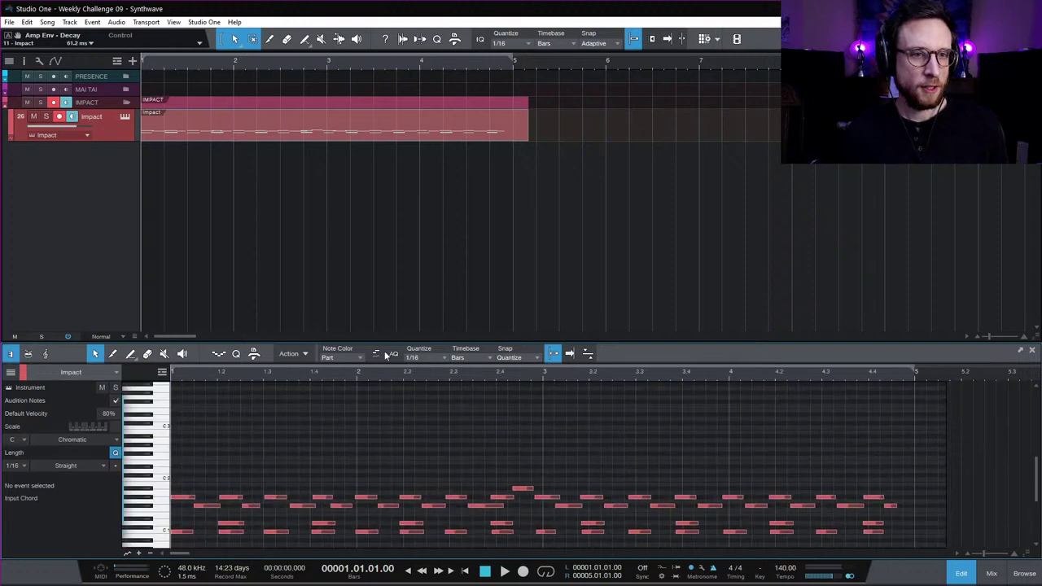
pyautogui.moveTo(434, 349); pyautogui.dragTo(434, 233)
pyautogui.hotkey('ctrl', 'a')
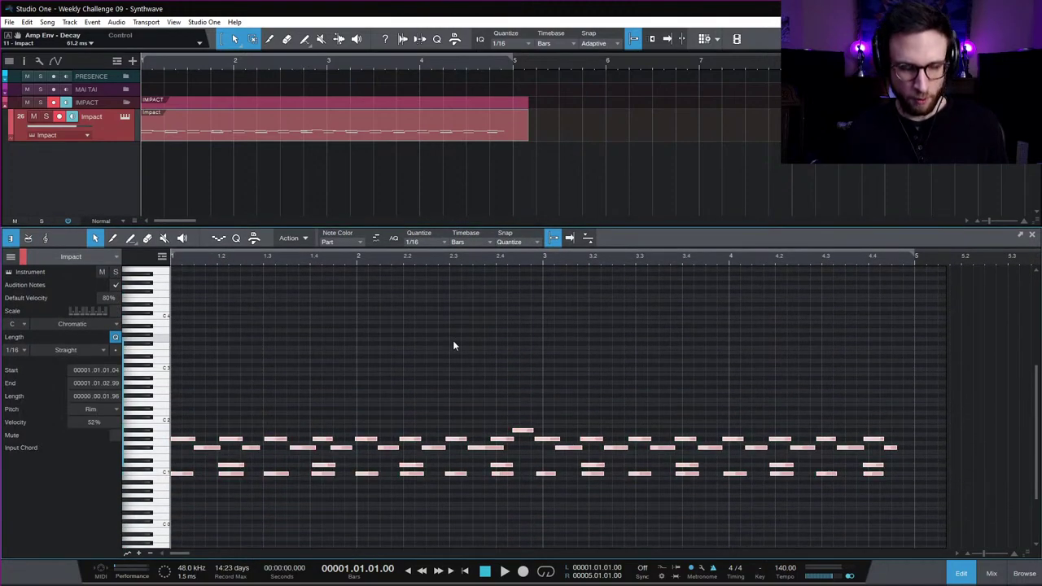
pyautogui.click(481, 363)
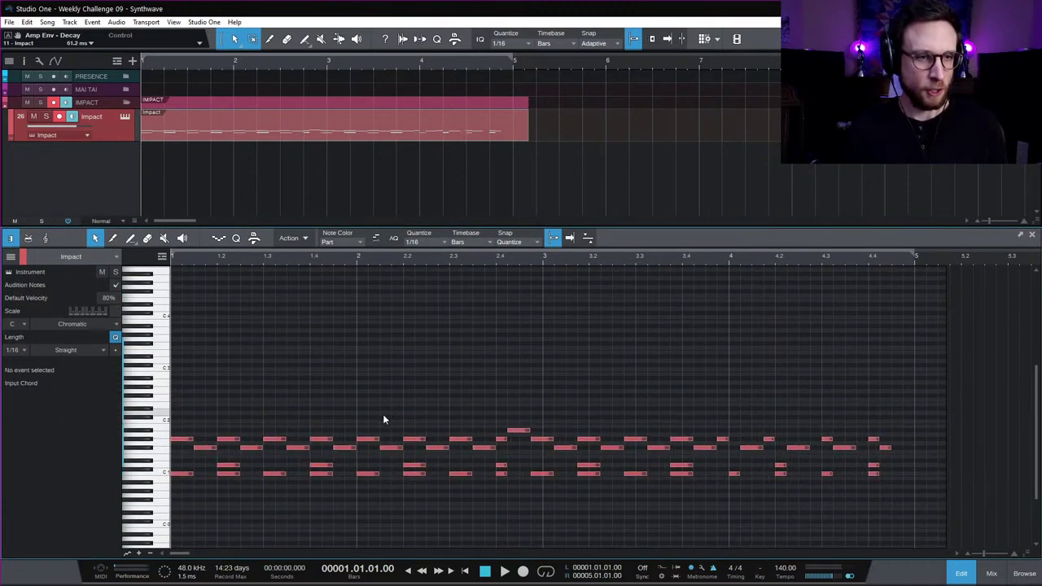
# - Play the pattern, move the Hat3 note to 2.04.03, and delete the notes from bar 3 onward
pyautogui.press('space')
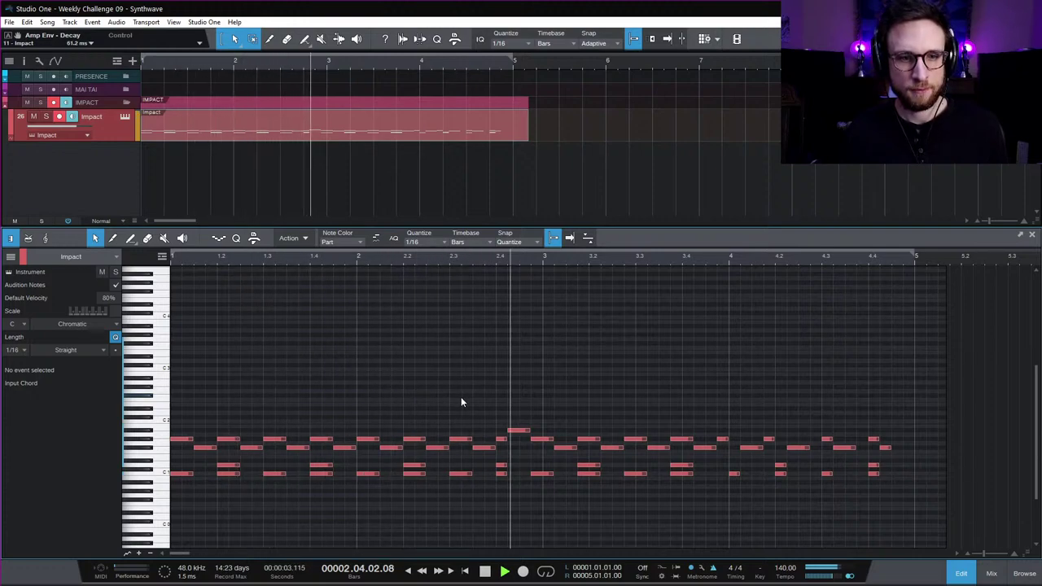
pyautogui.press('space')
pyautogui.moveTo(513, 431); pyautogui.dragTo(527, 431)
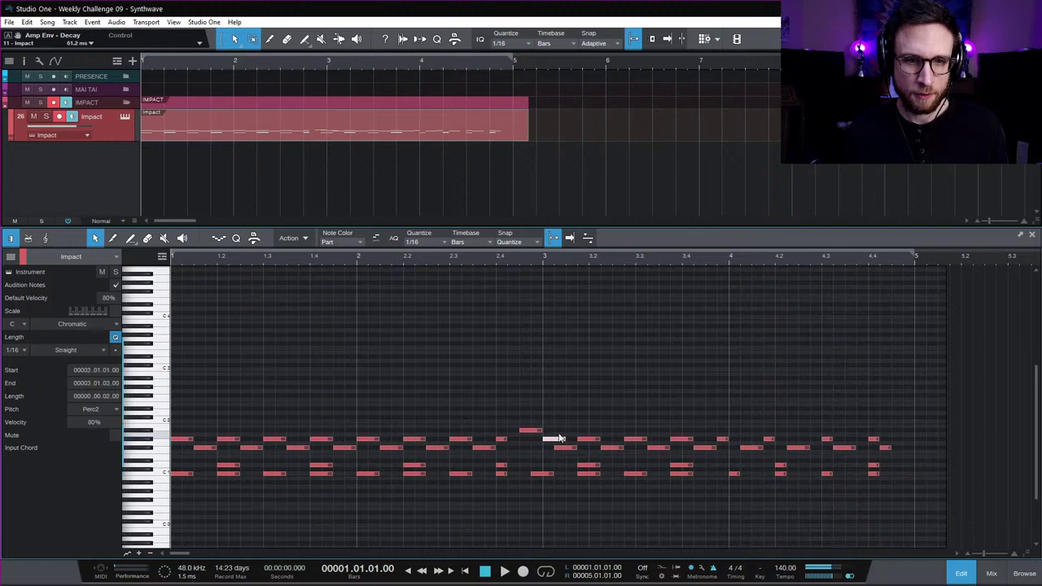
pyautogui.click(594, 434)
pyautogui.moveTo(593, 428); pyautogui.dragTo(804, 498)
pyautogui.press('Delete')
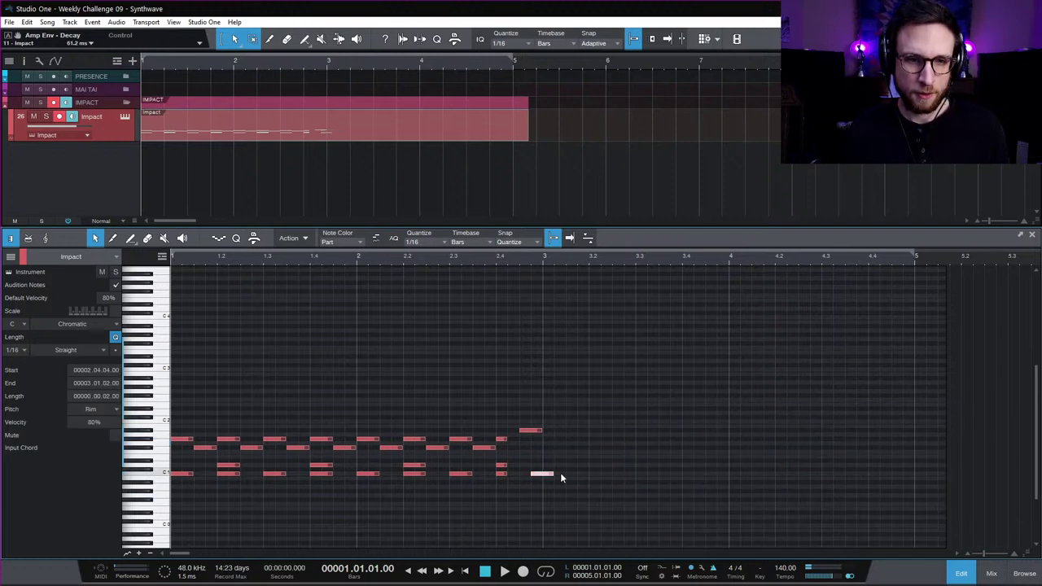
# - Shorten all remaining notes together to about one sixteenth
pyautogui.click(580, 456)
pyautogui.hotkey('ctrl', 'a')
pyautogui.moveTo(553, 474); pyautogui.dragTo(529, 476)
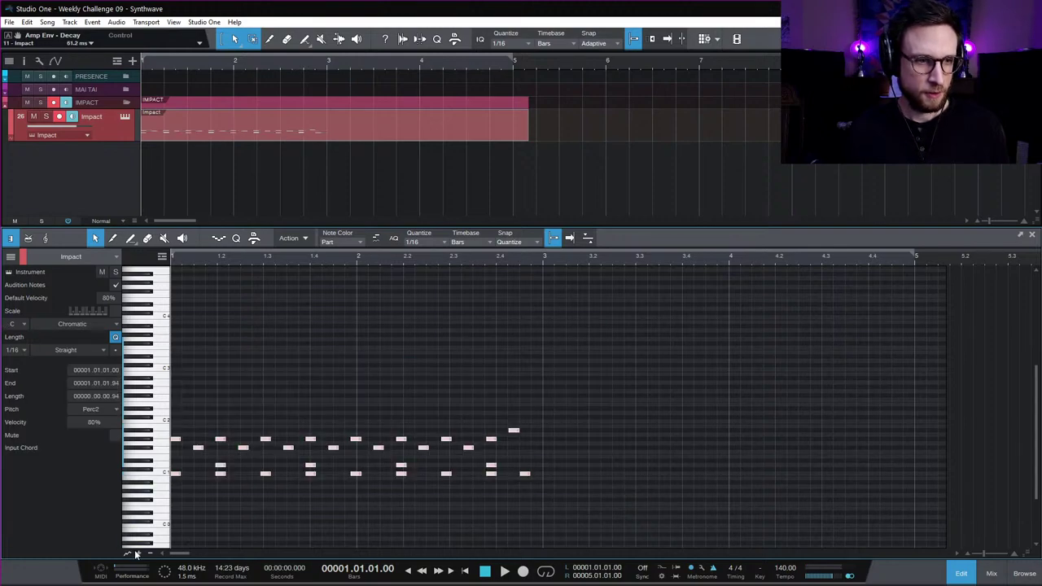
# - Show the velocity lane below the notes and quantize all the shortened notes to 1/16
pyautogui.click(134, 550)
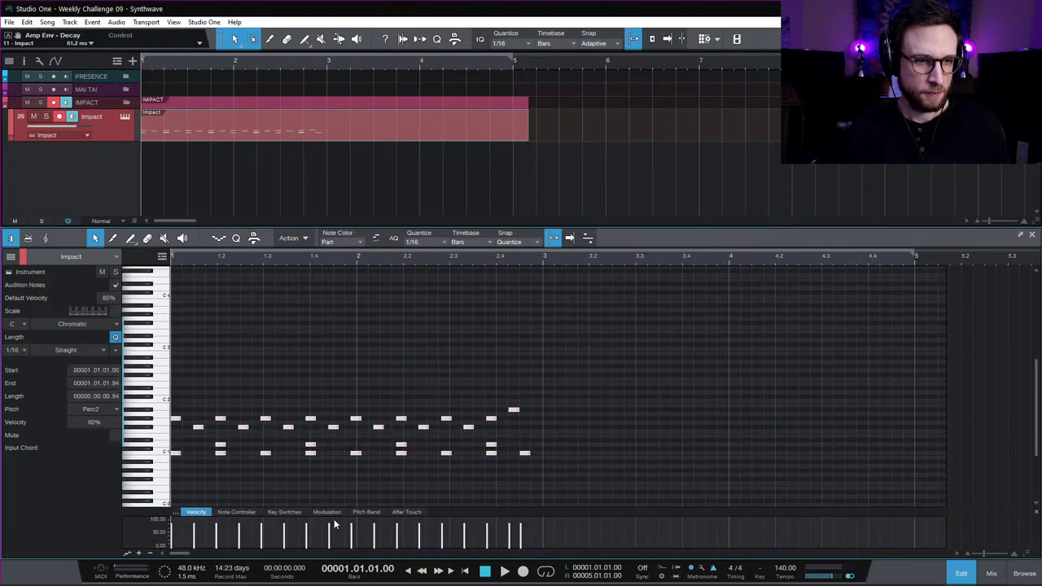
pyautogui.click(140, 555)
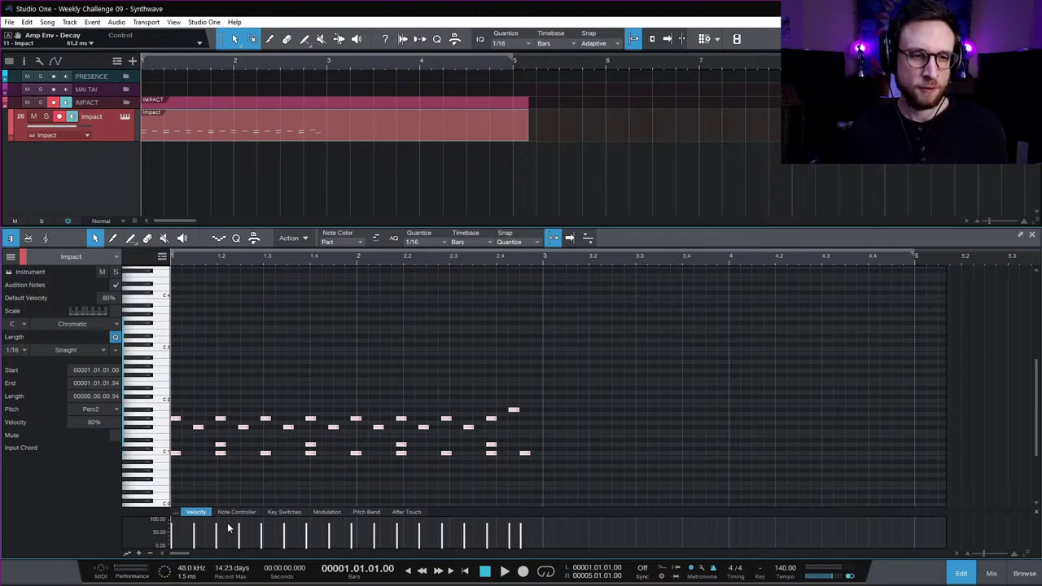
pyautogui.click(285, 468)
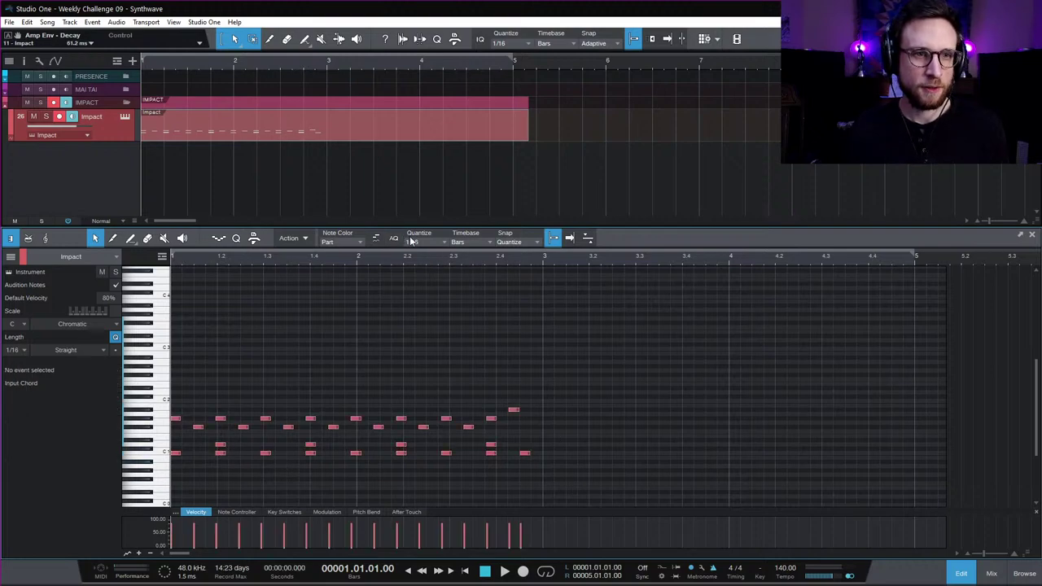
pyautogui.hotkey('ctrl', 'a')
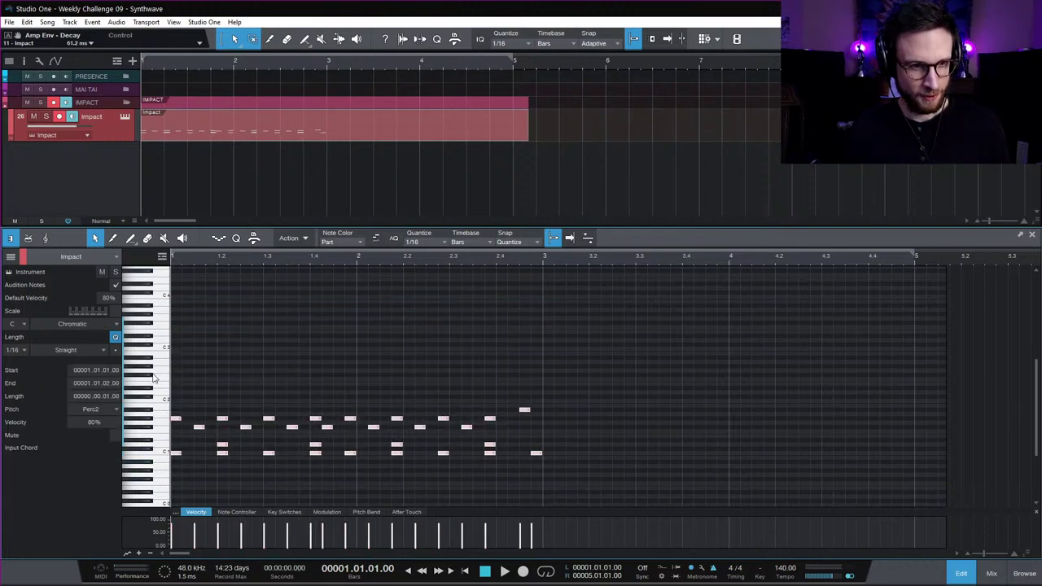
pyautogui.click(523, 344)
# - Play the pattern, and move the bar 2 notes and the last Hat1 note of bar 1 one sixteenth later
pyautogui.press('space')
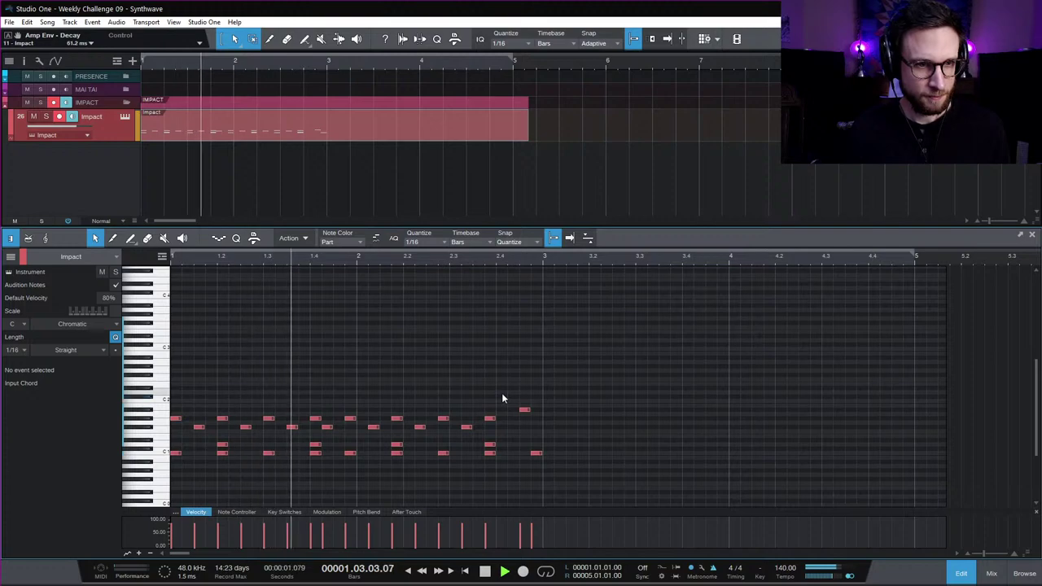
pyautogui.press('space')
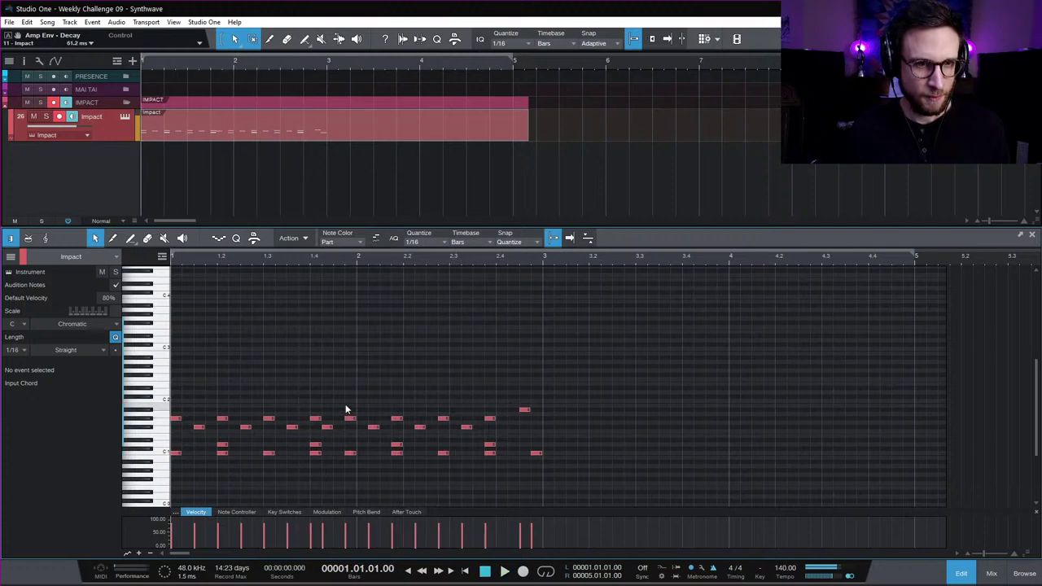
pyautogui.moveTo(345, 403); pyautogui.dragTo(545, 461)
pyautogui.moveTo(400, 459); pyautogui.dragTo(411, 465)
pyautogui.click(510, 475)
pyautogui.moveTo(329, 429); pyautogui.dragTo(338, 429)
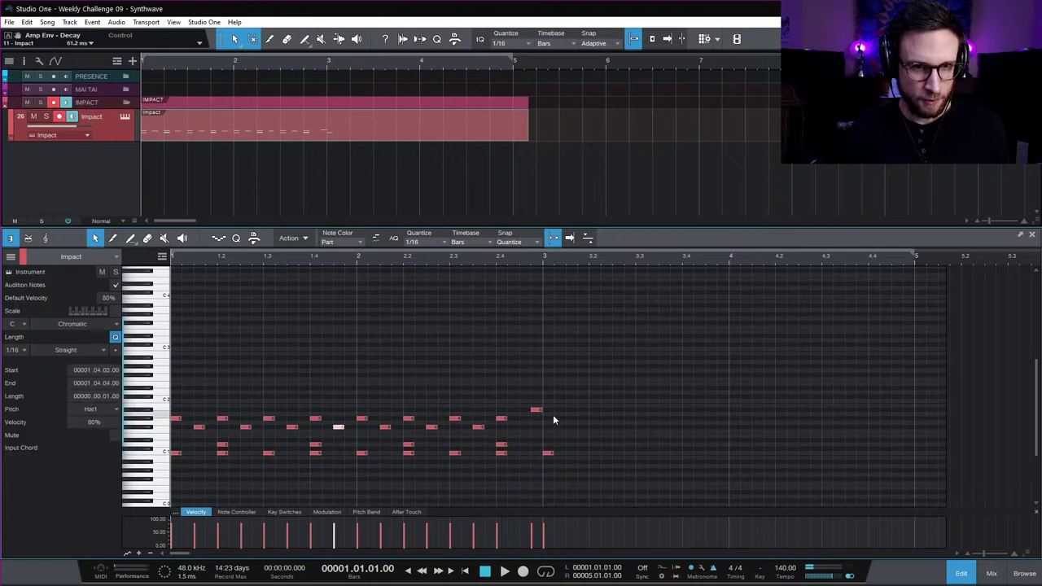
# - Move the Hat3 note back to 2.04.03 and delete the stray Rim note at the start of bar 3
pyautogui.moveTo(534, 413); pyautogui.dragTo(524, 413)
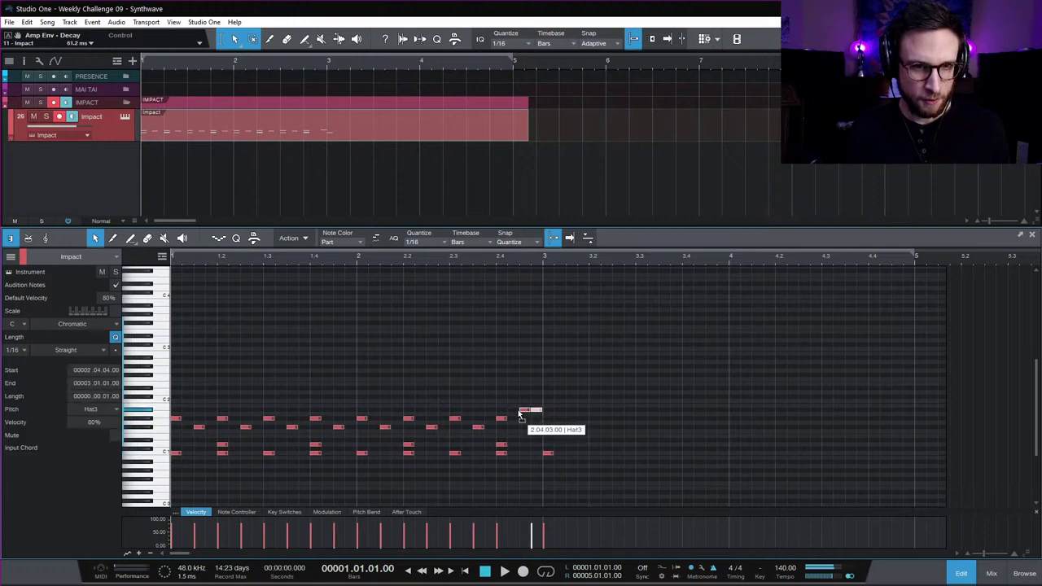
pyautogui.click(549, 454)
pyautogui.press('Delete')
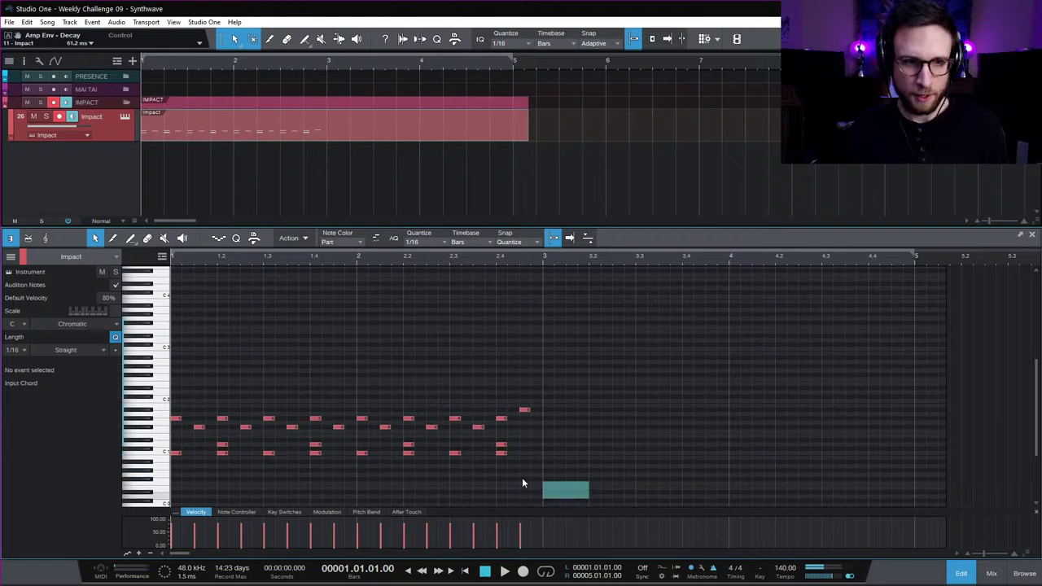
# - Duplicate the two-bar pattern into bars 3 and 4 and play the result
pyautogui.hotkey('ctrl', 'd')
pyautogui.press('space')
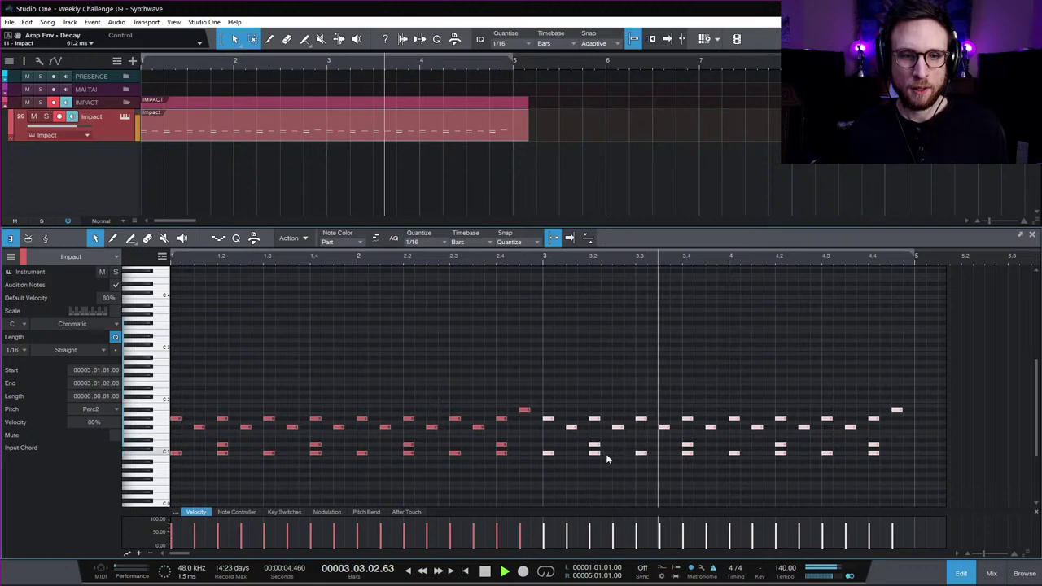
pyautogui.press('space')
pyautogui.click(651, 460)
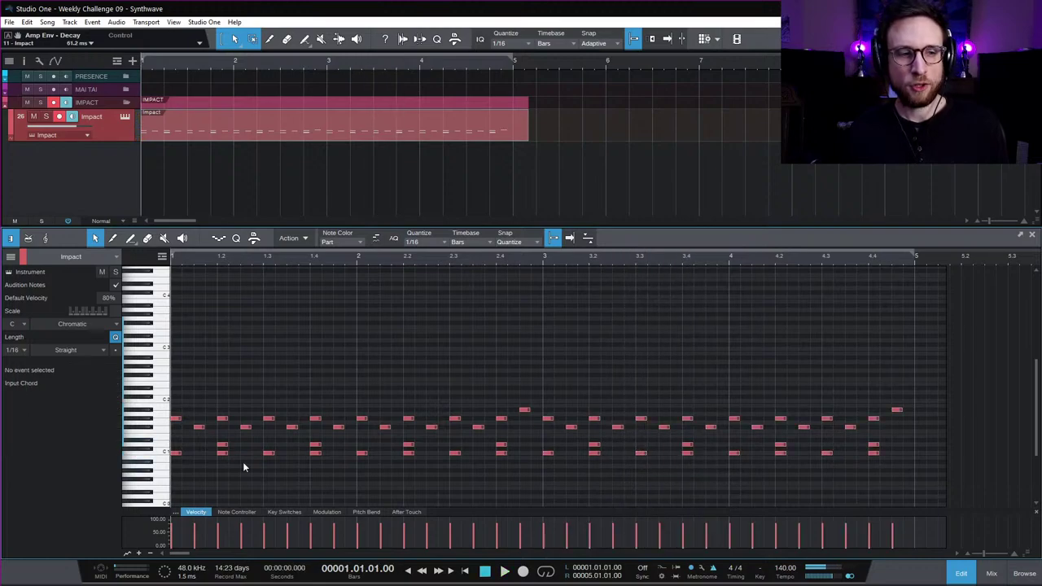
# - Delete the Rim notes on beats 2 and 4 of bars 1 and 2 and play the pattern
pyautogui.moveTo(223, 453); pyautogui.dragTo(236, 448)
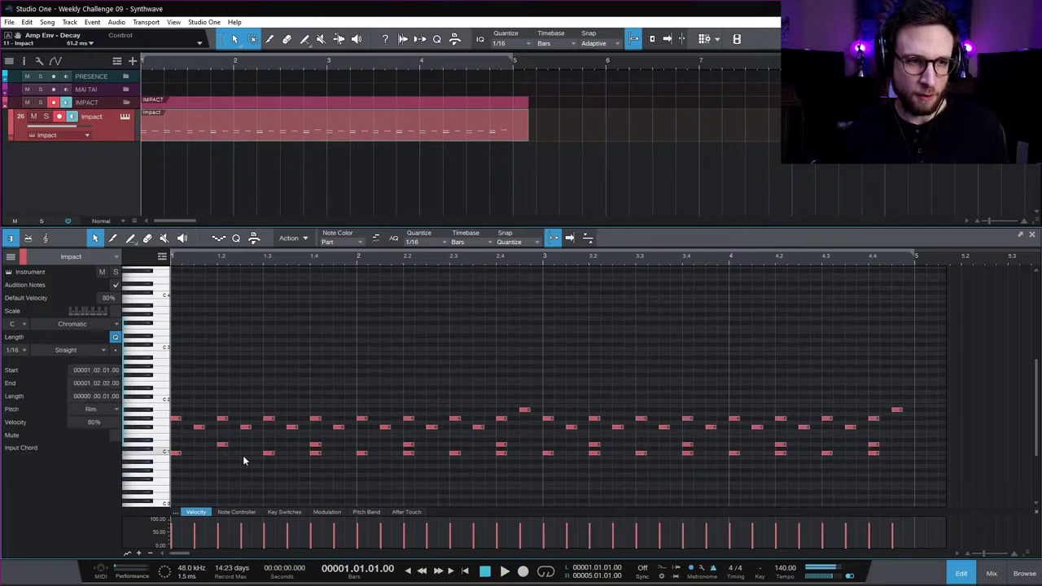
pyautogui.moveTo(316, 452); pyautogui.dragTo(505, 455)
pyautogui.press('Right')
pyautogui.press('space')
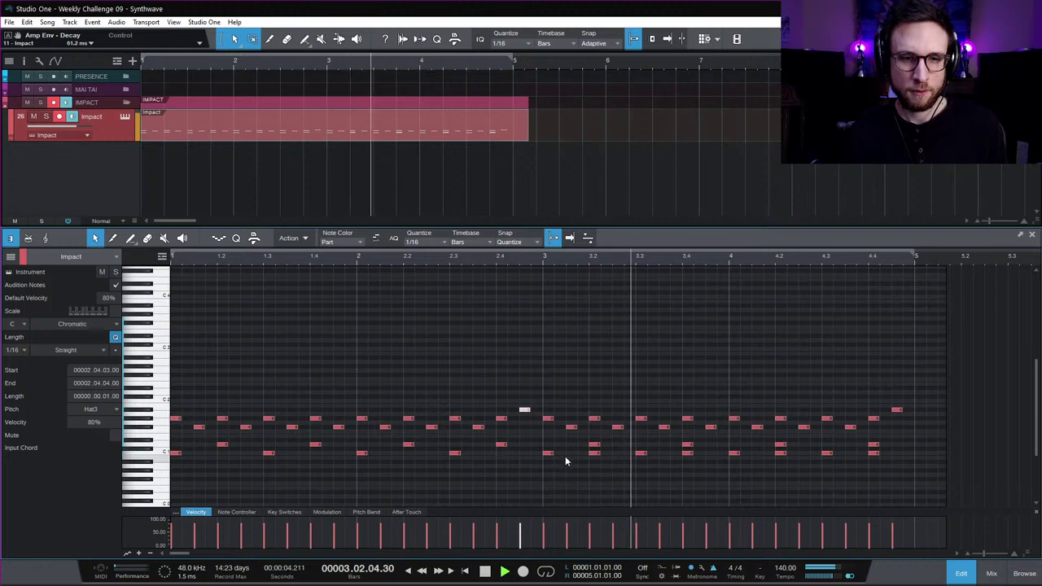
pyautogui.press('space')
# - Delete the Rim notes on beats 2 and 4 of bars 3 and 4 and play the pattern
pyautogui.click(594, 446)
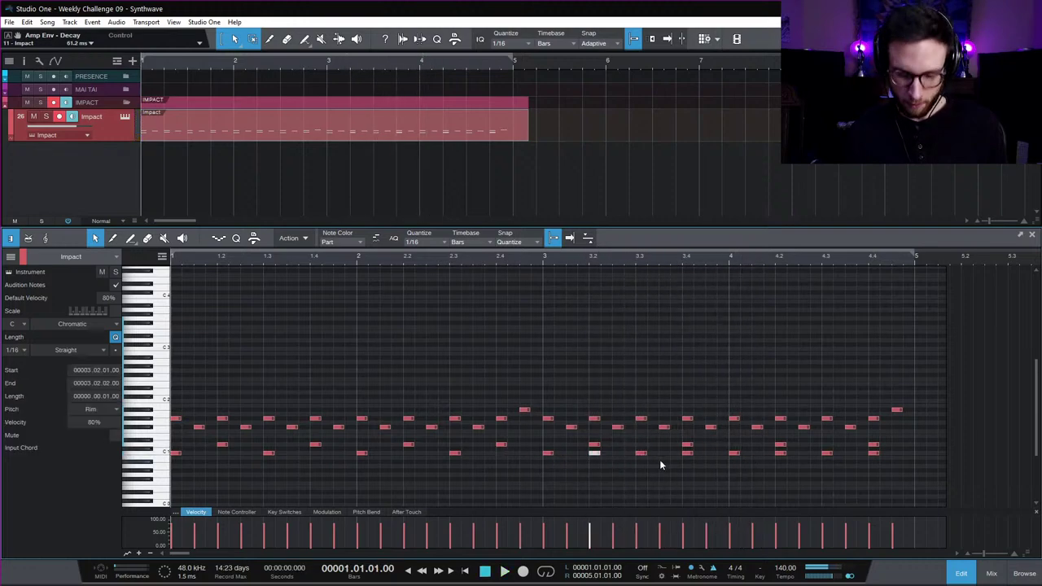
pyautogui.moveTo(686, 458); pyautogui.dragTo(878, 454)
pyautogui.press('Up')
pyautogui.press('space')
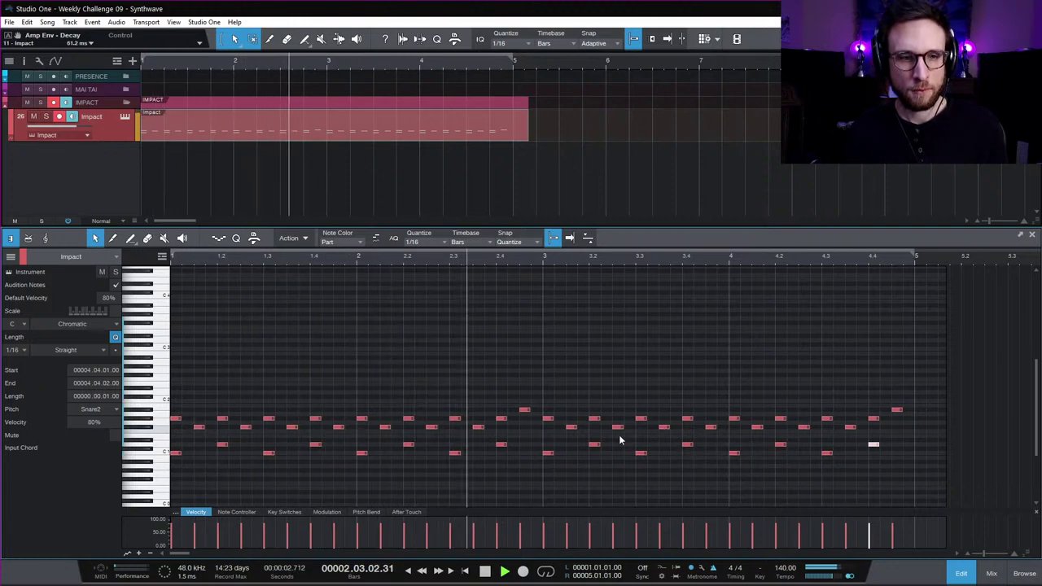
pyautogui.press('space')
# - Copy the Rim note on beat 3 of bar 2 to 2.03.03 and set the velocity of all notes to 100%
pyautogui.moveTo(455, 453); pyautogui.dragTo(485, 462)
pyautogui.click(599, 494)
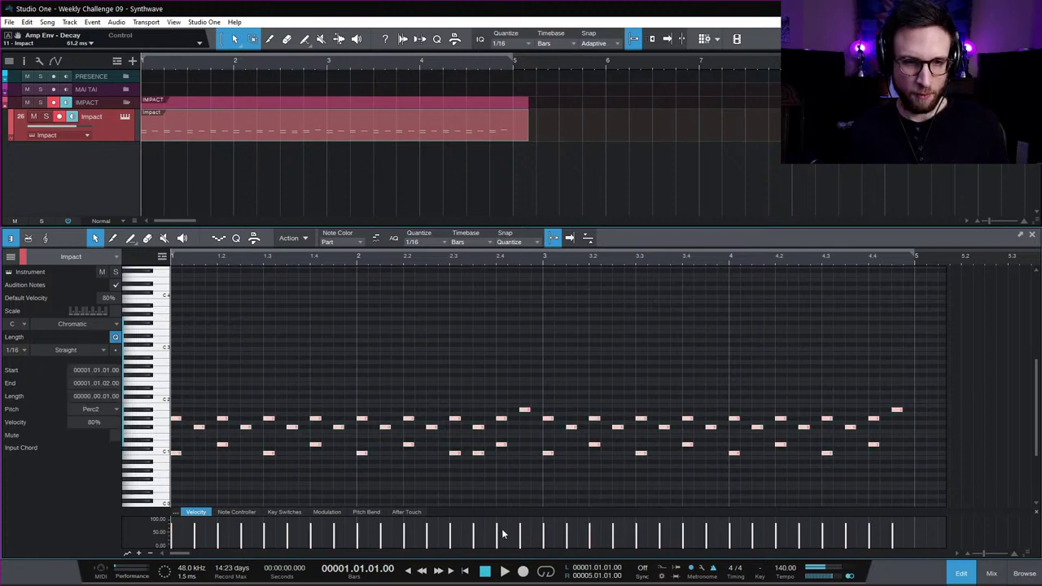
pyautogui.click(490, 464)
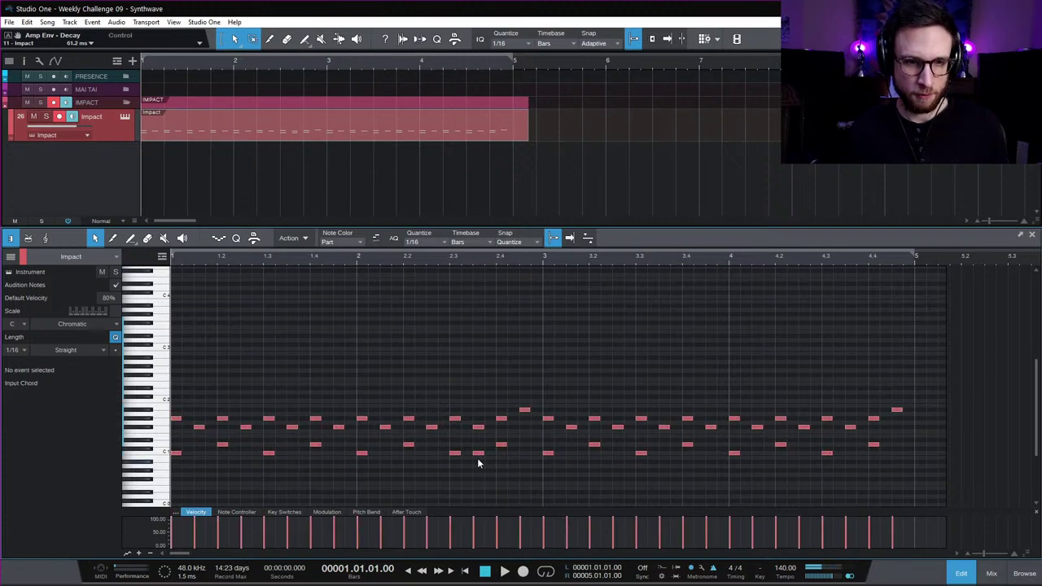
# - Copy the Rim note at 2.03.03 to 2.04.03 and play the start of the pattern
pyautogui.moveTo(475, 452); pyautogui.dragTo(525, 454)
pyautogui.press('space')
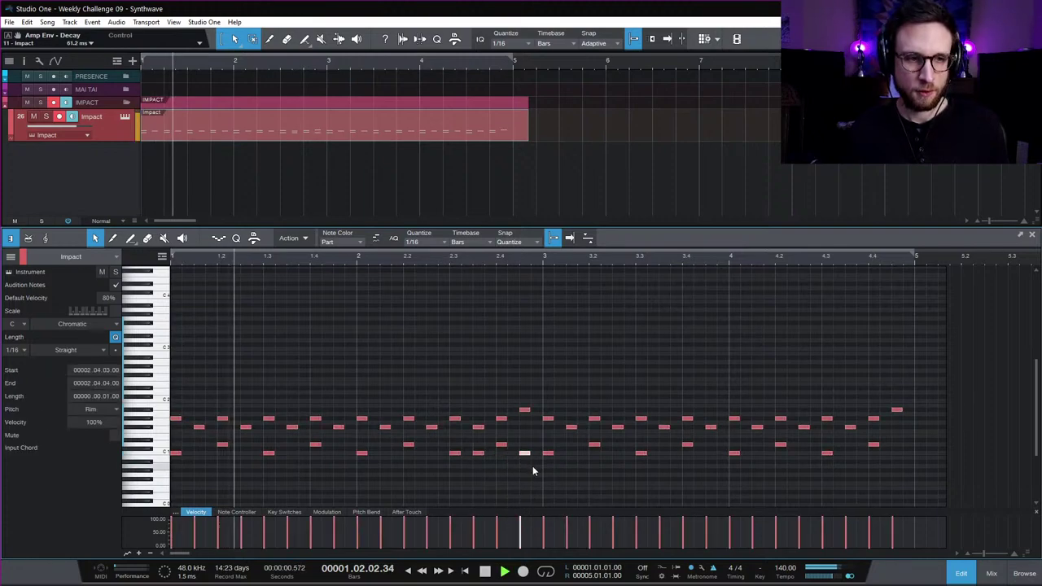
pyautogui.press('space')
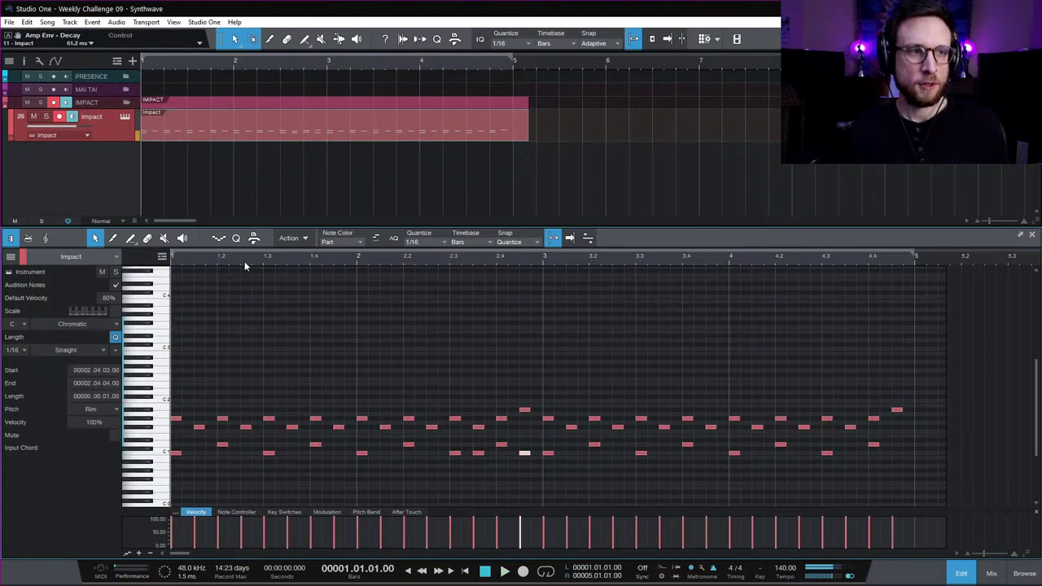
# - Open the Impact track's instrument editor, solo the Rim pad on C 1 and play the pattern
pyautogui.click(46, 117)
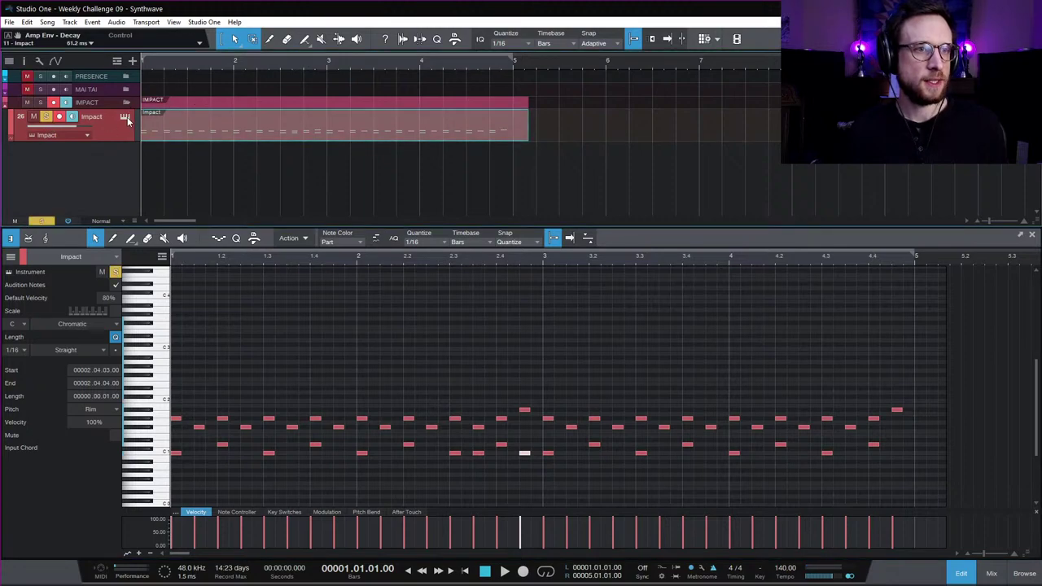
pyautogui.click(47, 117)
pyautogui.click(125, 117)
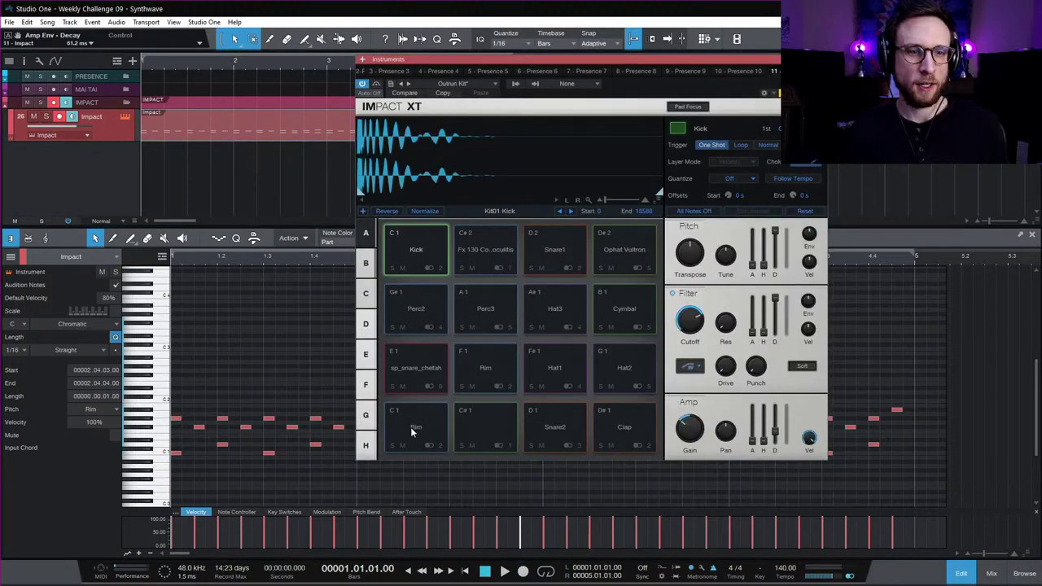
pyautogui.click(392, 445)
pyautogui.press('space')
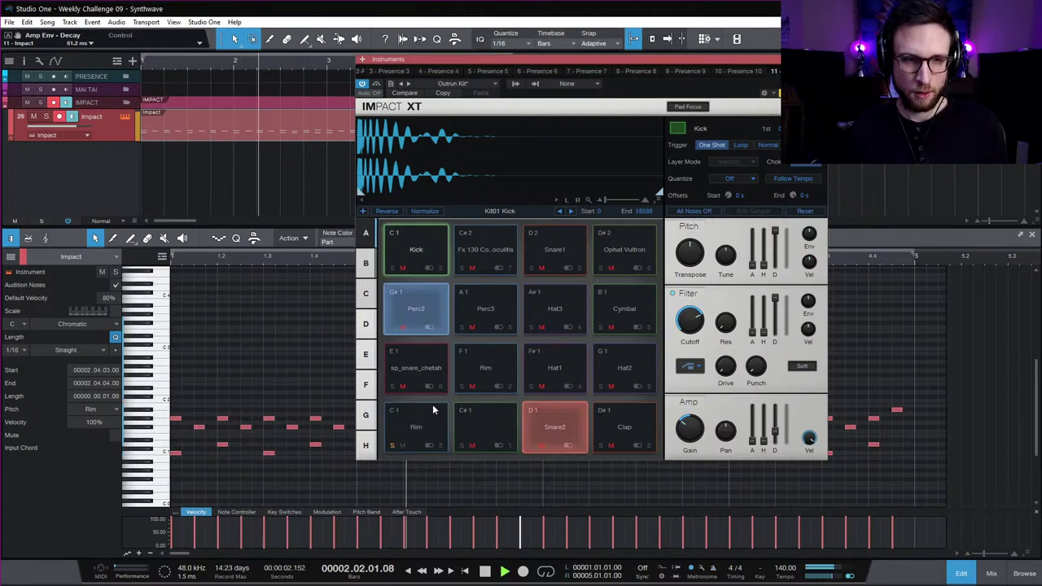
pyautogui.press('space')
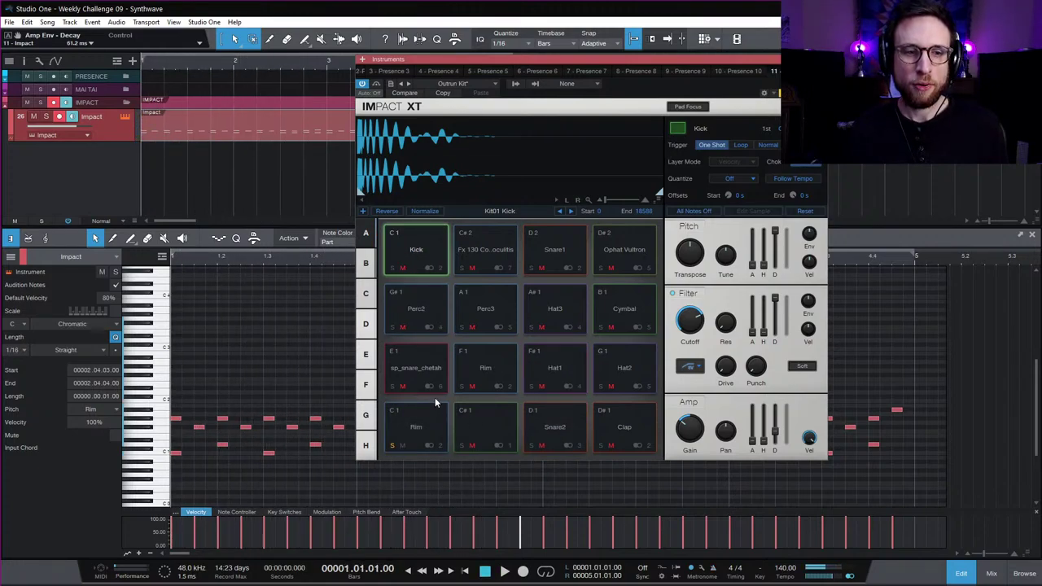
# - Set the Rim pad's amp envelope hold to 35.9 ms and decay to 210 ms, and play the soloed pad
pyautogui.click(420, 426)
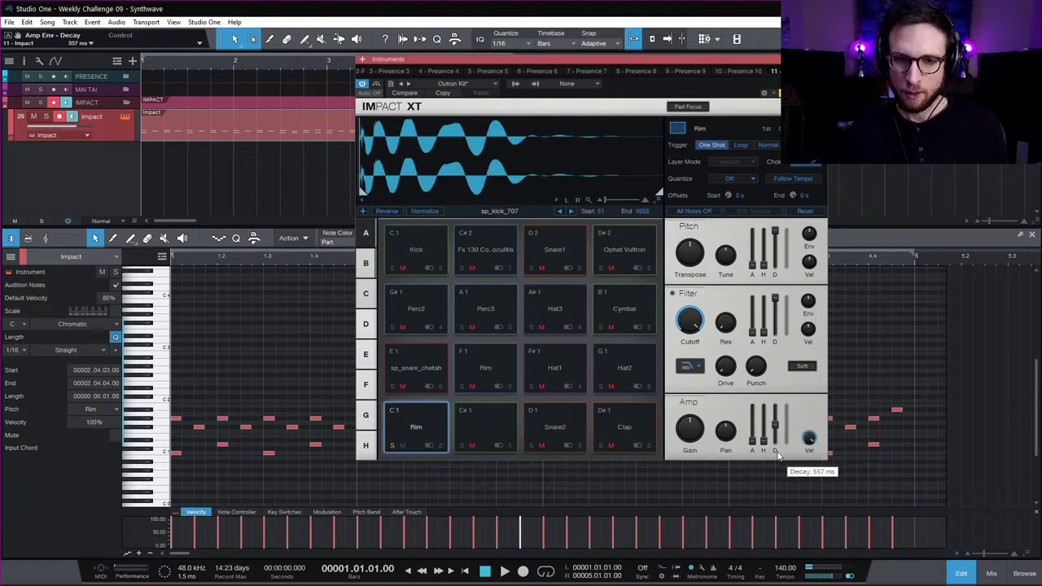
pyautogui.moveTo(765, 433); pyautogui.dragTo(769, 425)
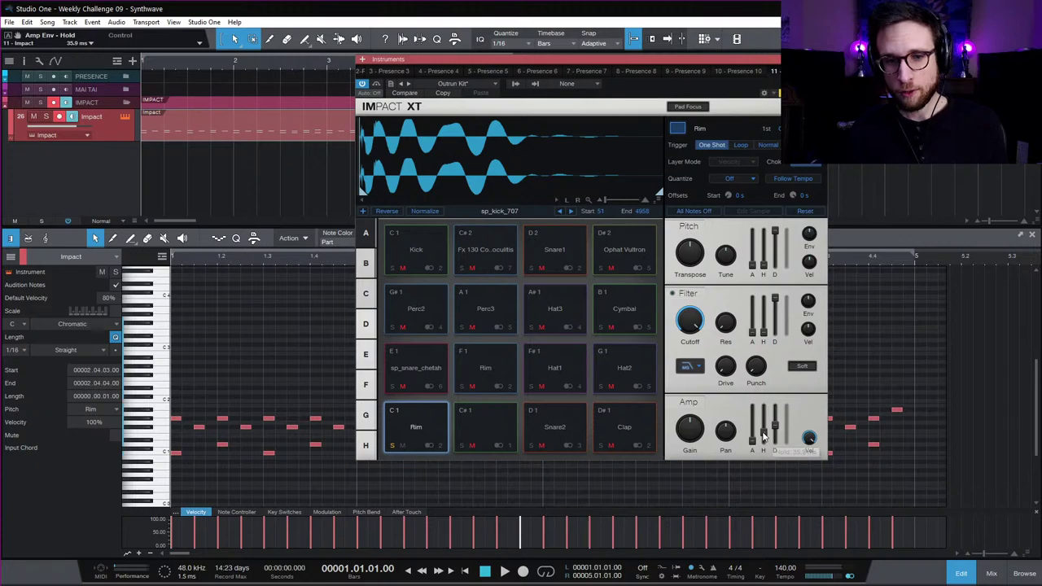
pyautogui.moveTo(764, 437)
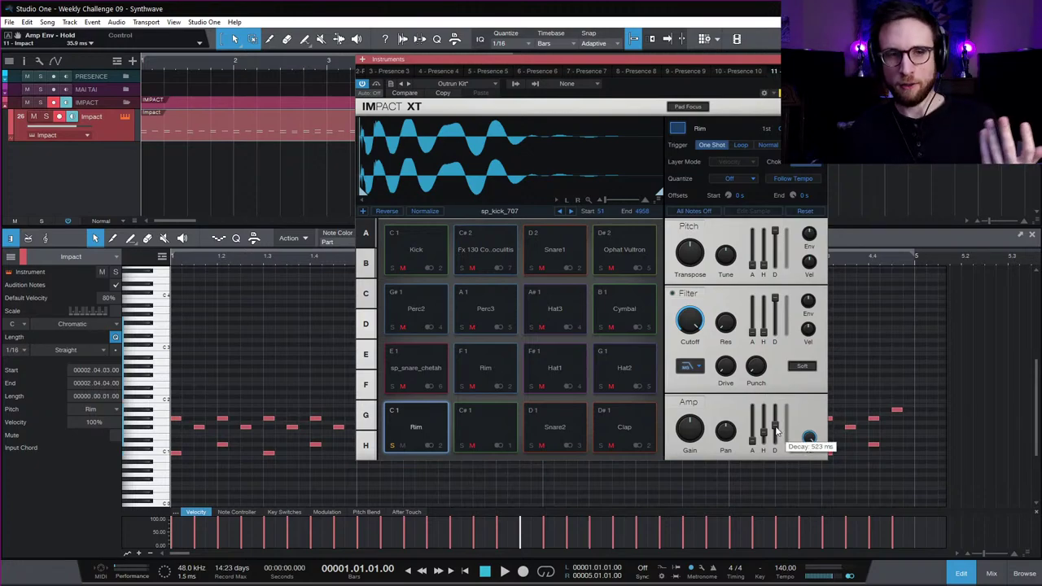
pyautogui.moveTo(775, 432); pyautogui.dragTo(775, 446)
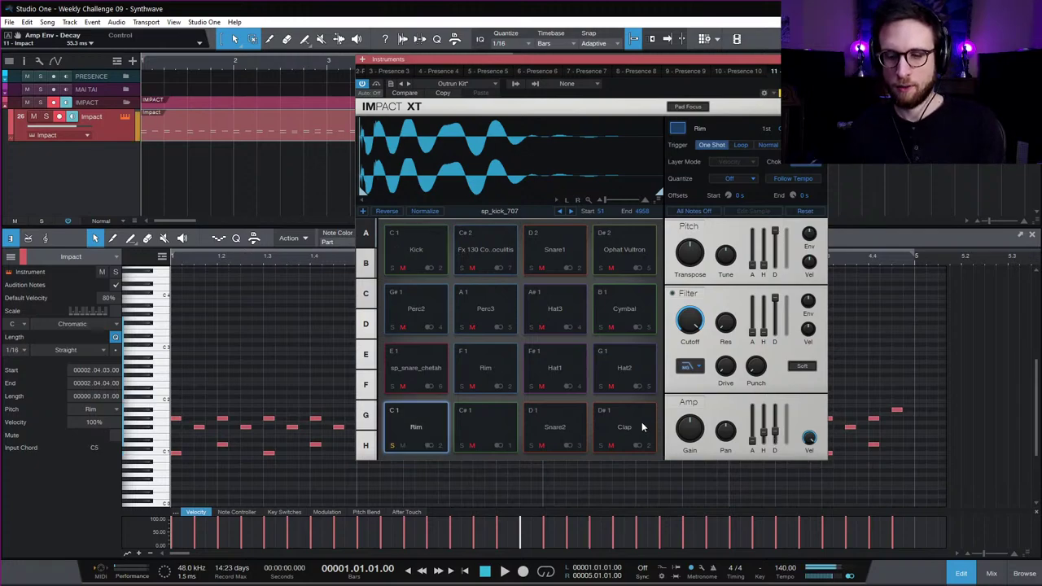
pyautogui.moveTo(775, 437)
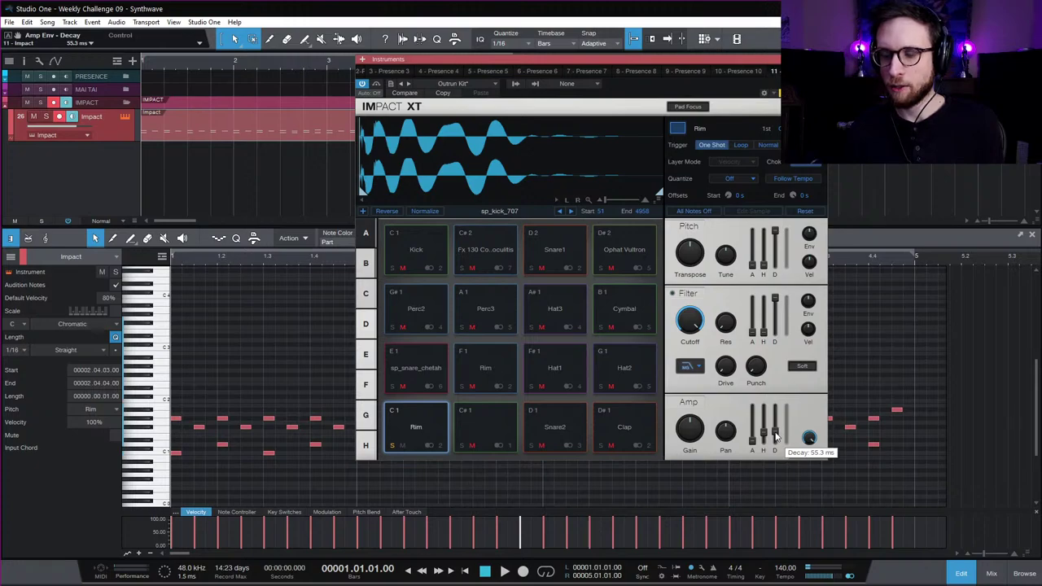
pyautogui.moveTo(776, 437); pyautogui.dragTo(782, 422)
pyautogui.press('space')
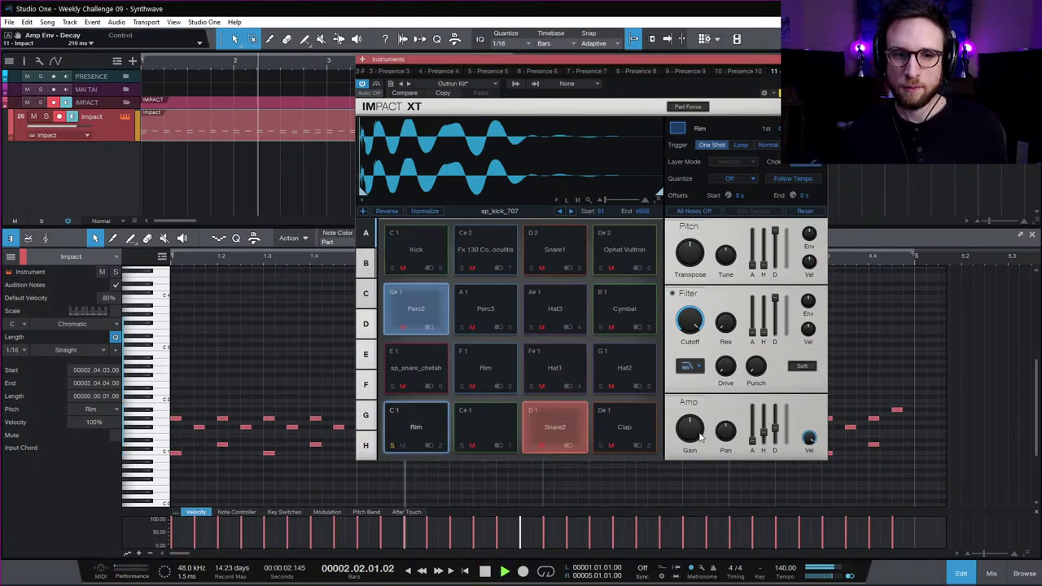
pyautogui.press('space')
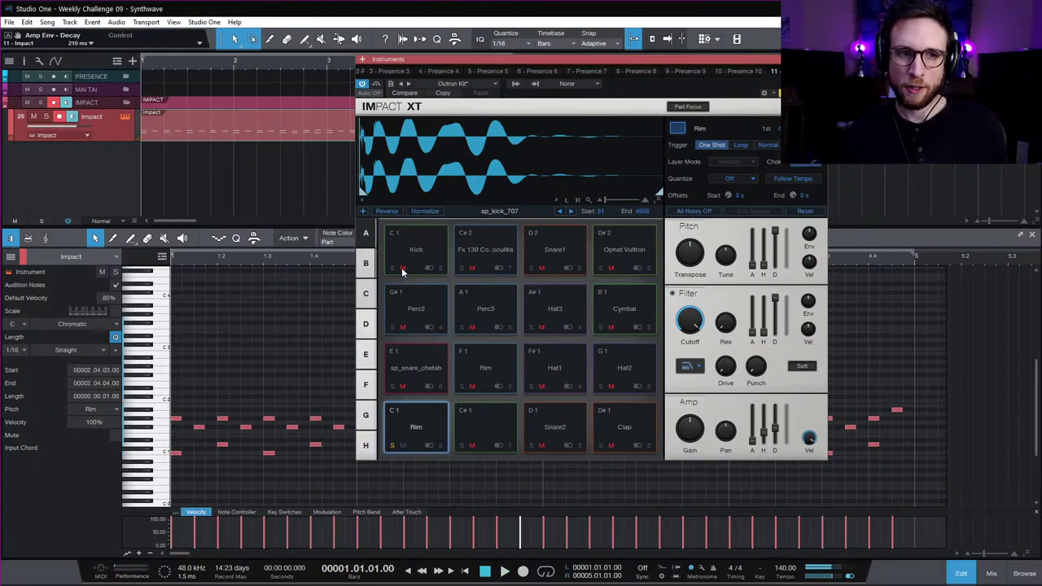
# - Solo the Kick pad as well and set the Rim pad's amp decay to 118 ms during playback
pyautogui.click(391, 268)
pyautogui.press('space')
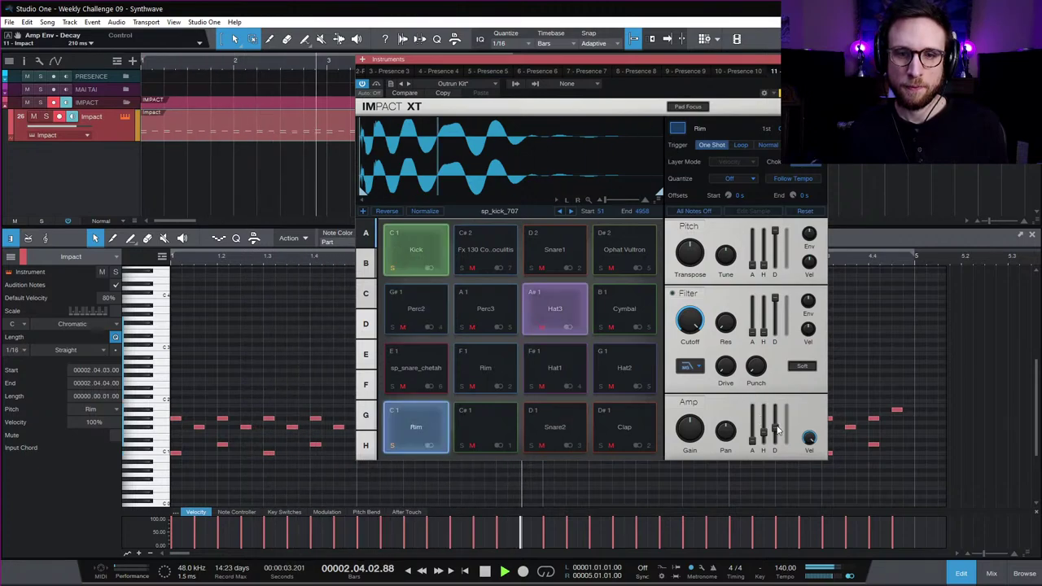
pyautogui.moveTo(777, 431); pyautogui.dragTo(778, 438)
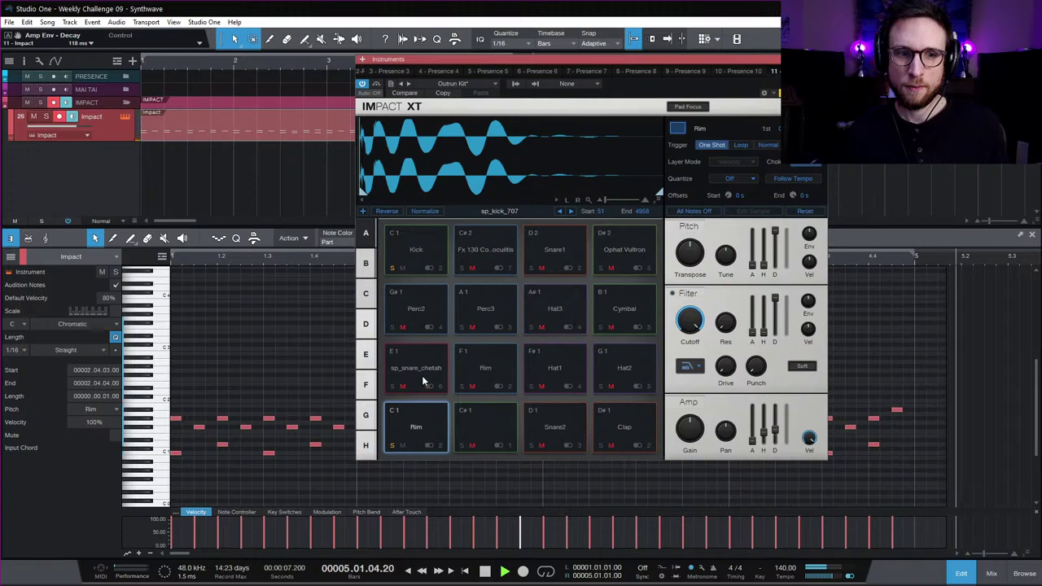
pyautogui.press('space')
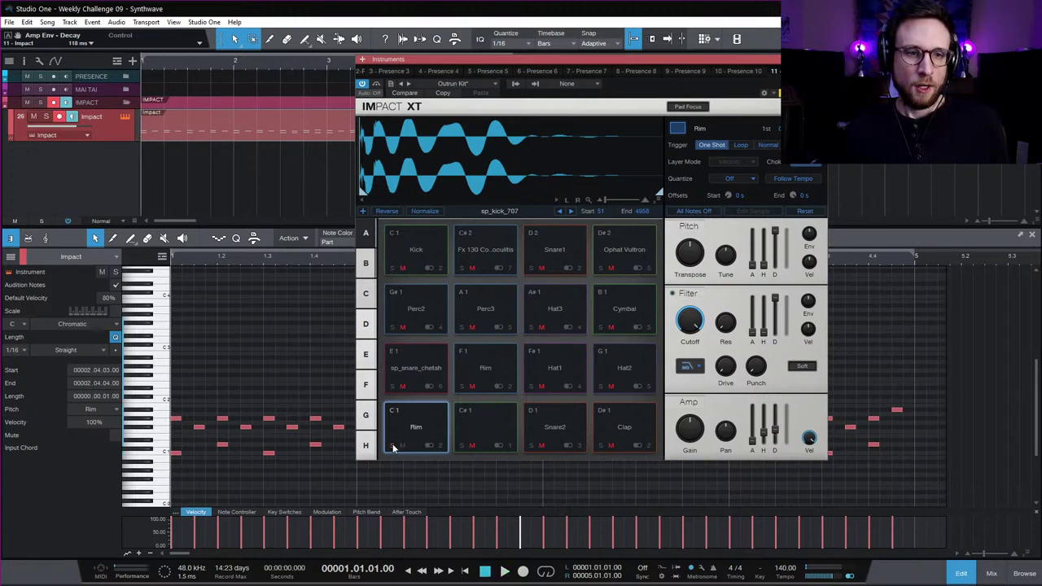
# - Unsolo the Kick and Rim pads, play the full kit and close the instrument editor
pyautogui.press('space')
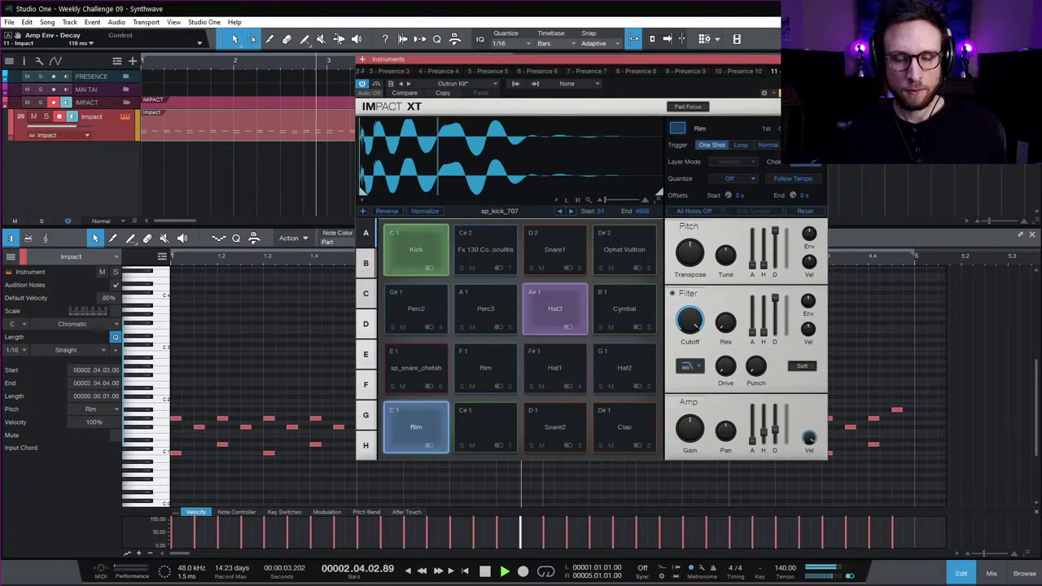
pyautogui.press('space')
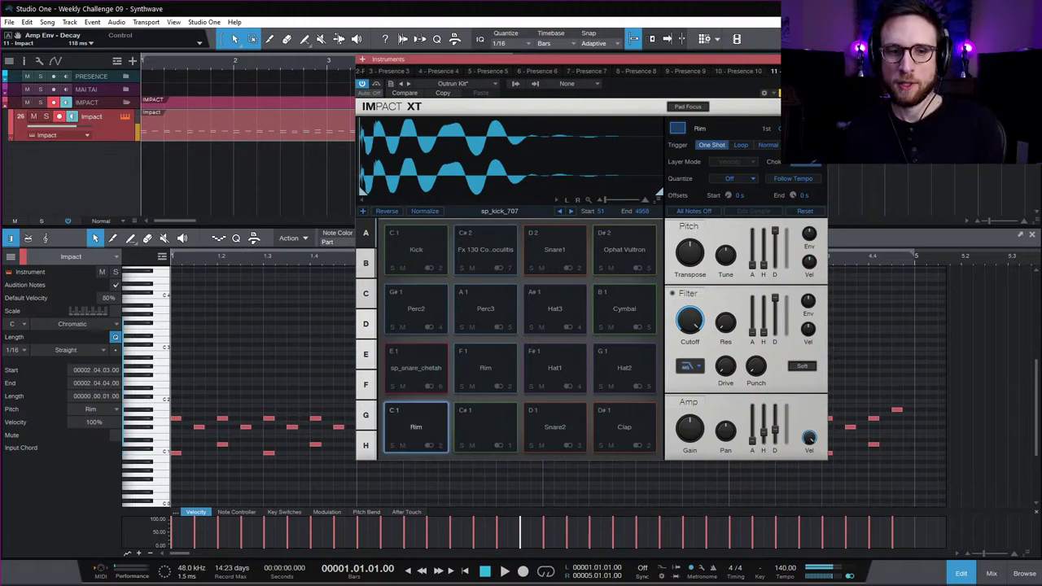
pyautogui.click(773, 59)
pyautogui.click(831, 333)
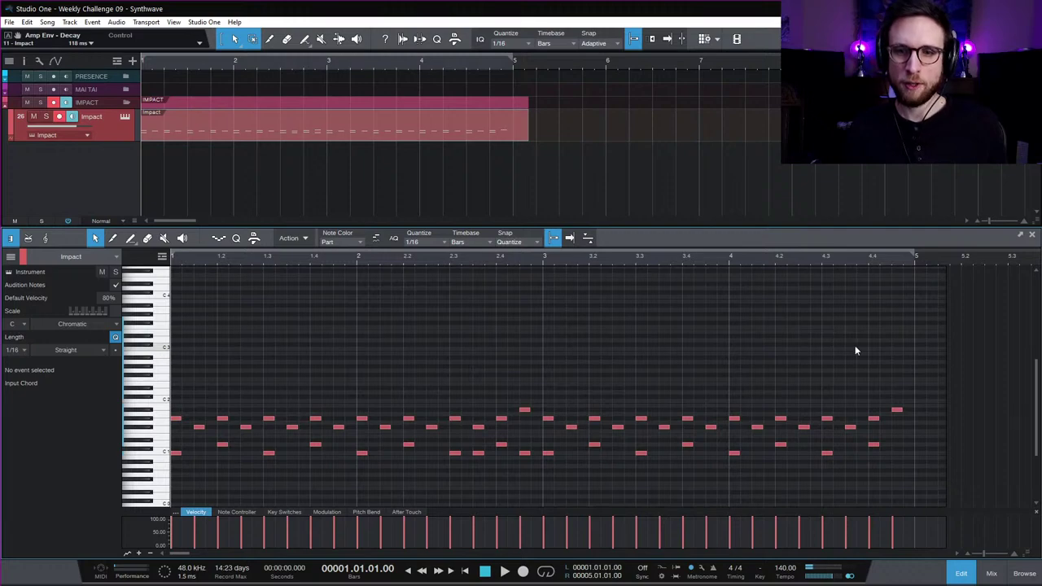
# - Trim the end of the Impact event to bar 5 and loop its four bars in playback
pyautogui.moveTo(531, 130); pyautogui.dragTo(512, 130)
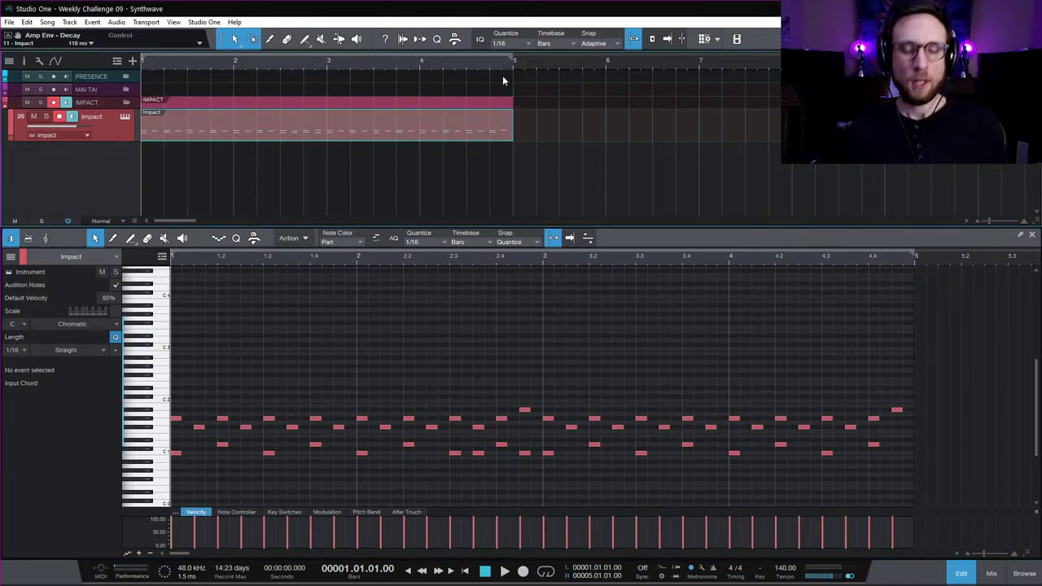
pyautogui.press('p')
pyautogui.press('space')
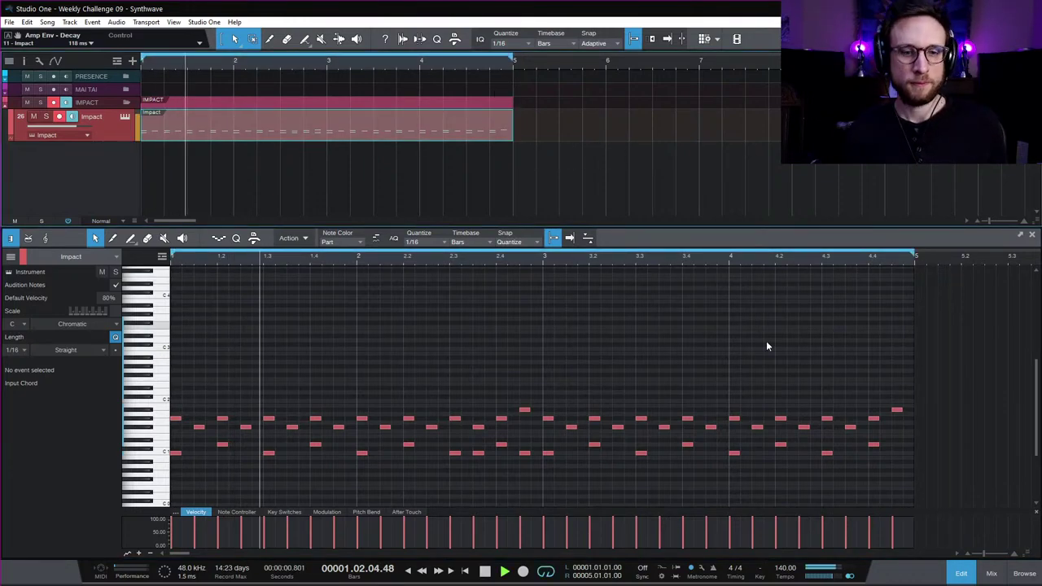
# - Show the mixer during playback, enlarge it to reveal more of the inserts, and stop the loop
pyautogui.click(992, 573)
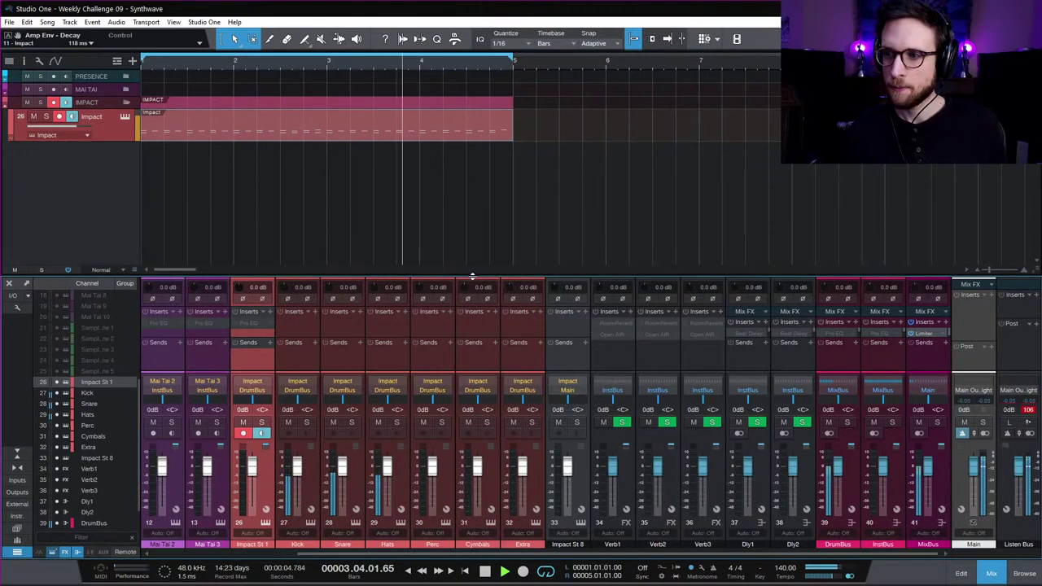
pyautogui.moveTo(481, 274); pyautogui.dragTo(482, 247)
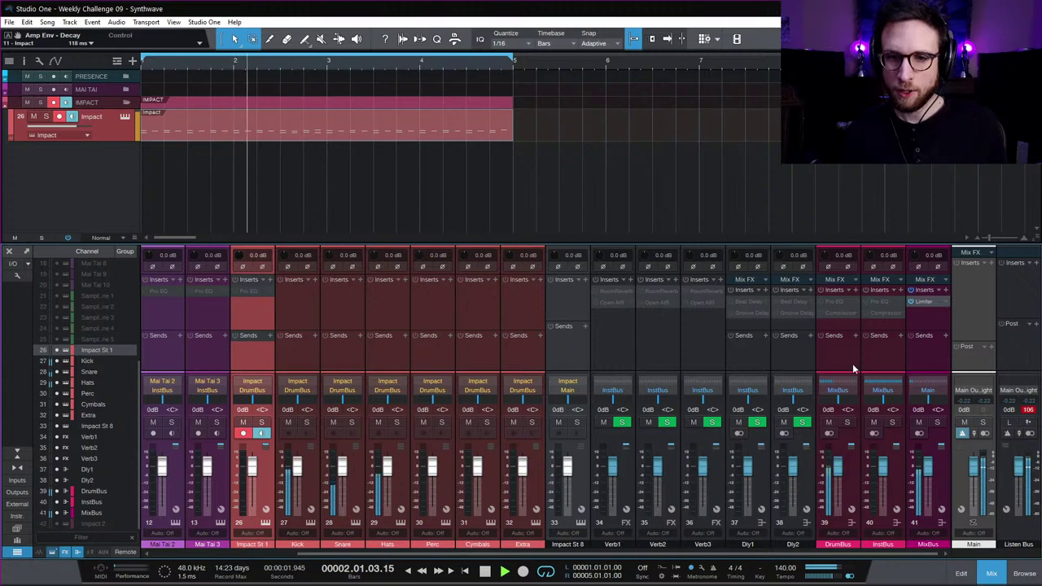
pyautogui.press('space')
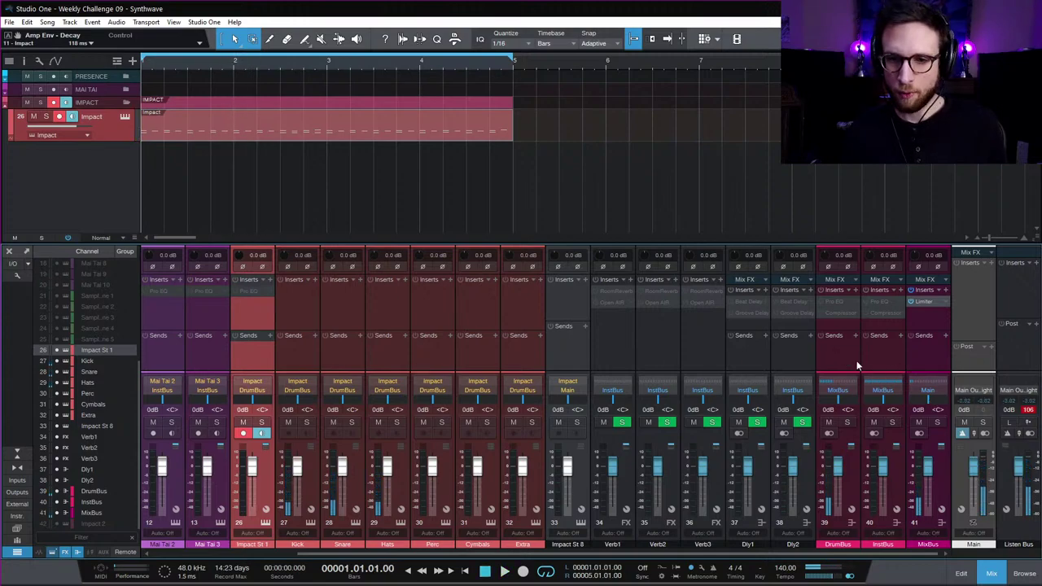
# - Set the DrumBus volume to -3.3 dB and play the loop to check the mix levels
pyautogui.click(840, 356)
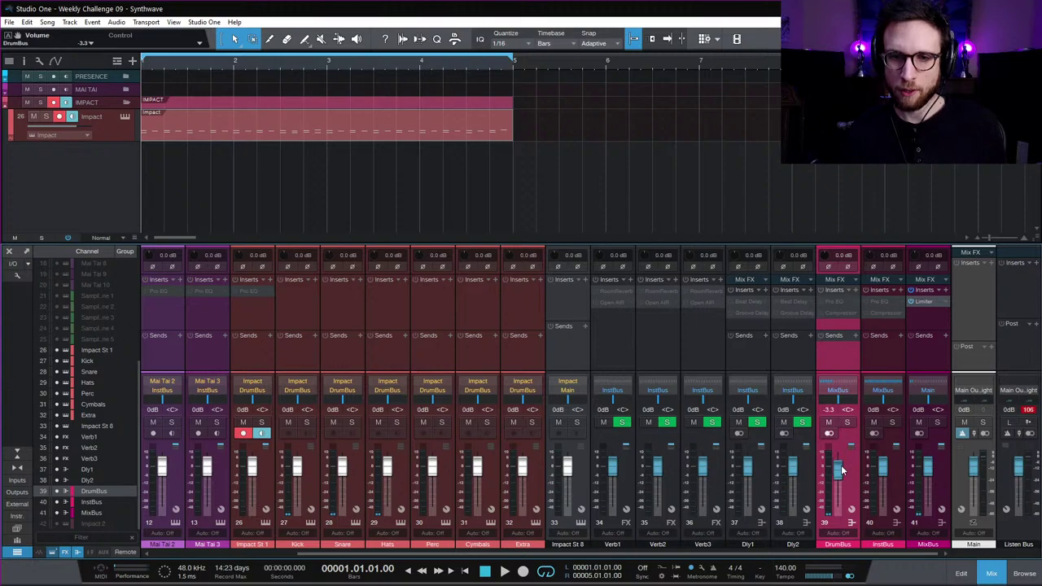
pyautogui.press('space')
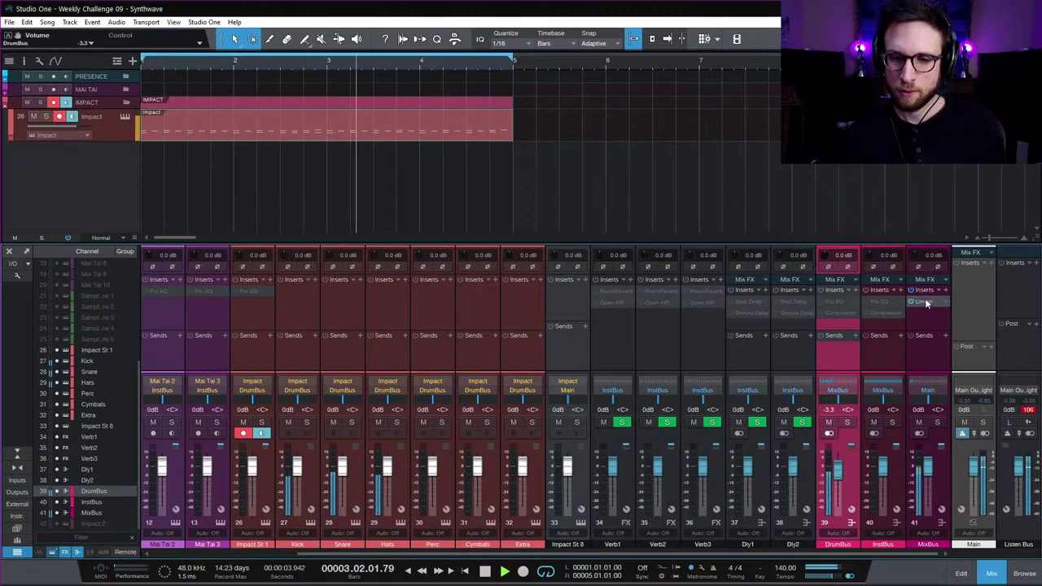
pyautogui.press('space')
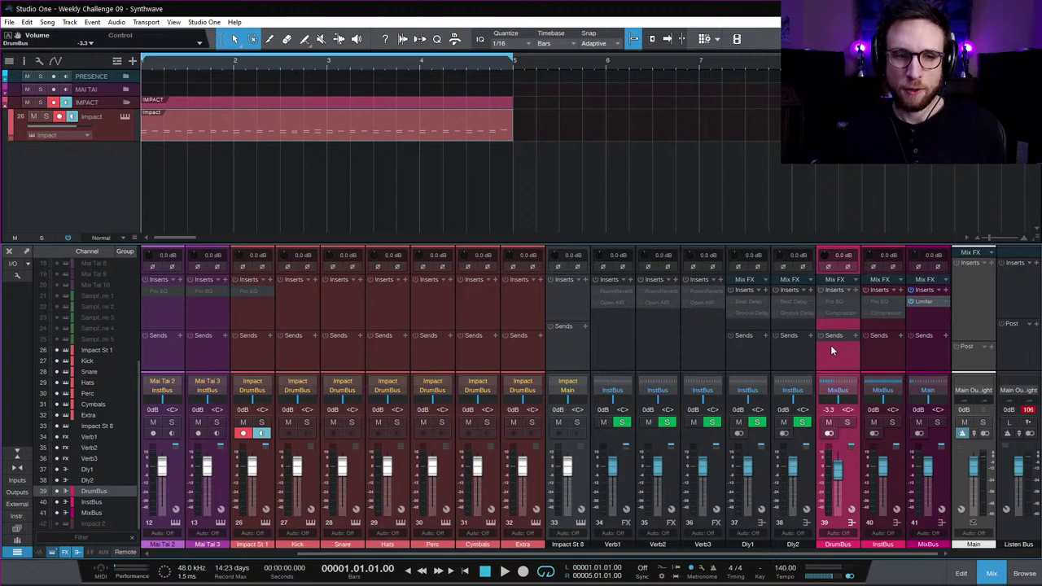
# - Activate the Pro EQ insert on the DrumBus and open its editor
pyautogui.rightClick(847, 298)
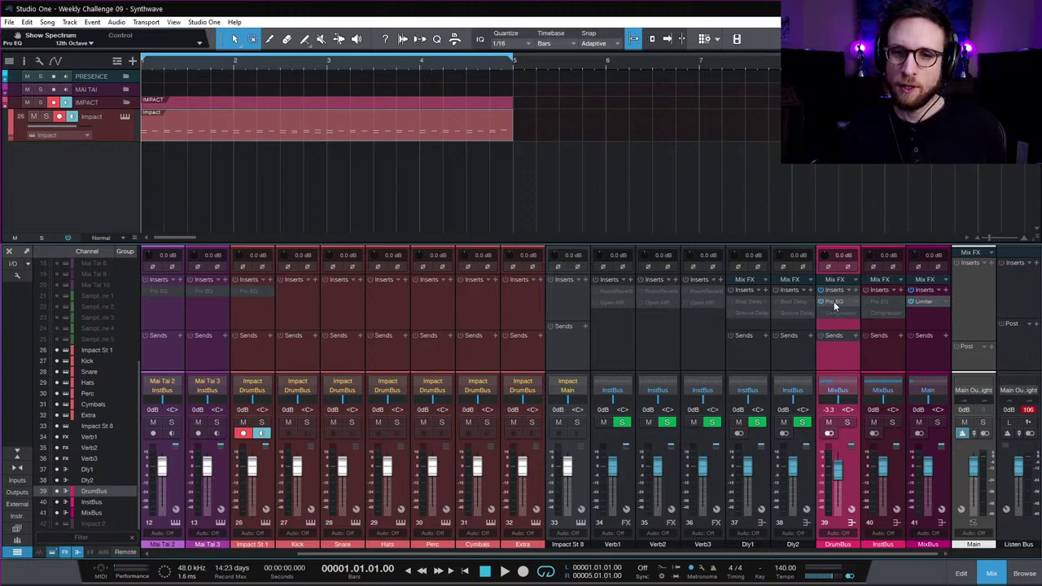
pyautogui.click(834, 306)
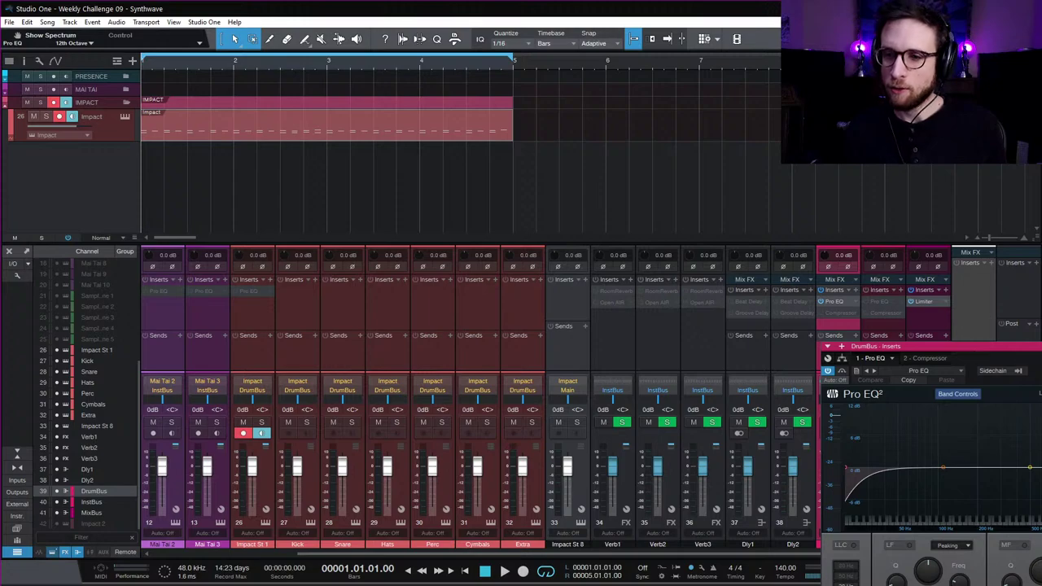
# - Enable the Compressor insert on the DrumBus, open its editor and move it above the channel faders while the loop plays
pyautogui.click(912, 302)
pyautogui.rightClick(839, 313)
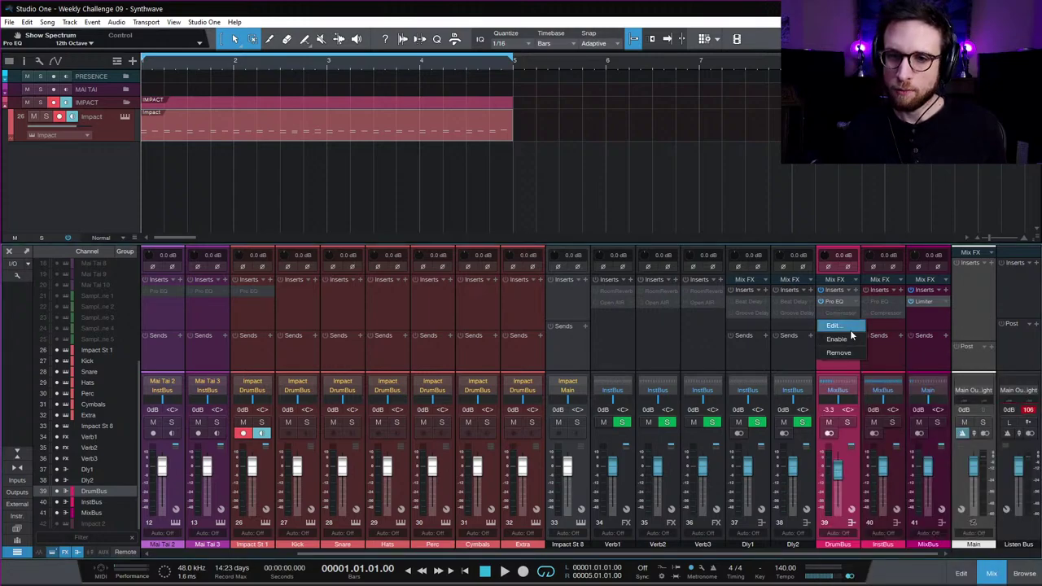
pyautogui.click(838, 334)
pyautogui.click(832, 311)
pyautogui.press('space')
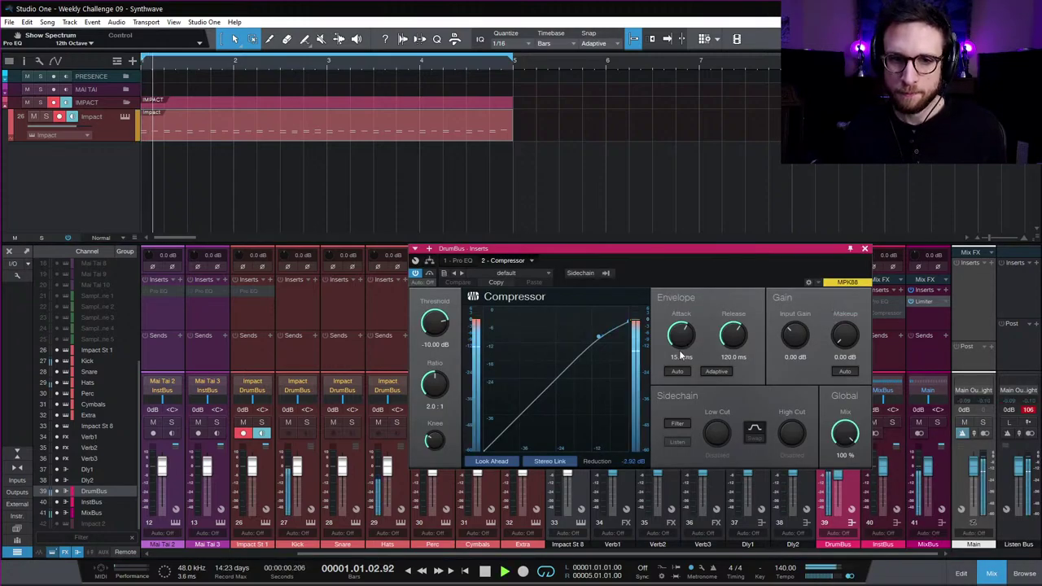
pyautogui.moveTo(674, 250); pyautogui.dragTo(733, 135)
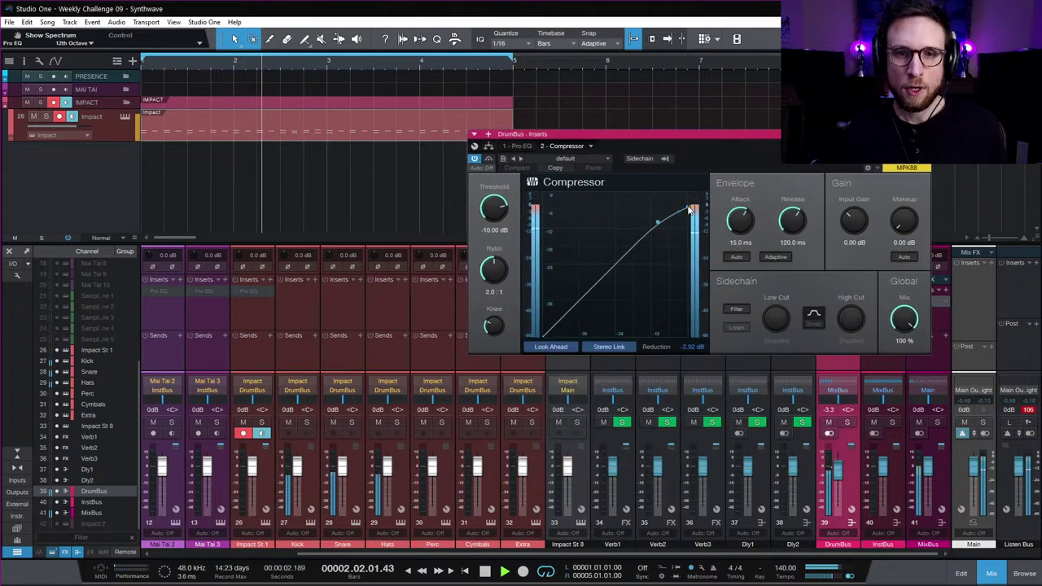
# - Set the DrumBus compressor's attack to 22.7 ms, release to 60.5 ms and ratio to 4.2:1, and compare it with bypass
pyautogui.moveTo(739, 223); pyautogui.dragTo(799, 235)
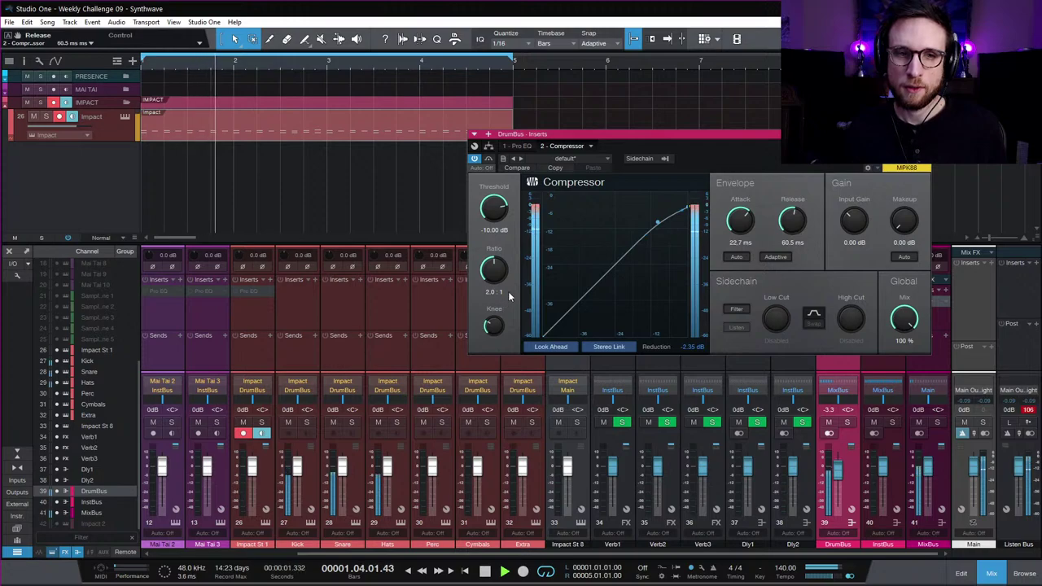
pyautogui.moveTo(494, 270); pyautogui.dragTo(495, 265)
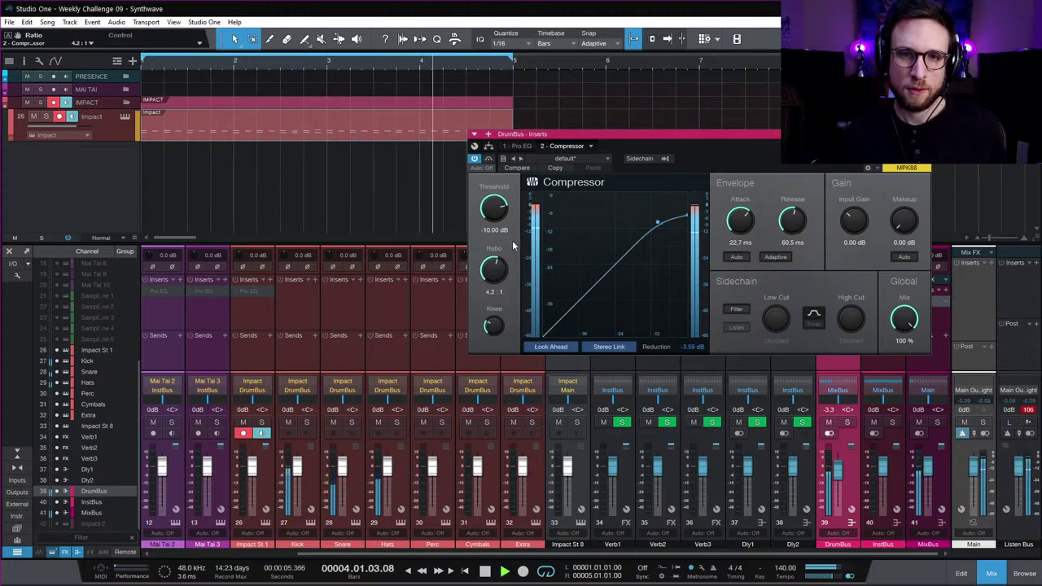
pyautogui.click(475, 159)
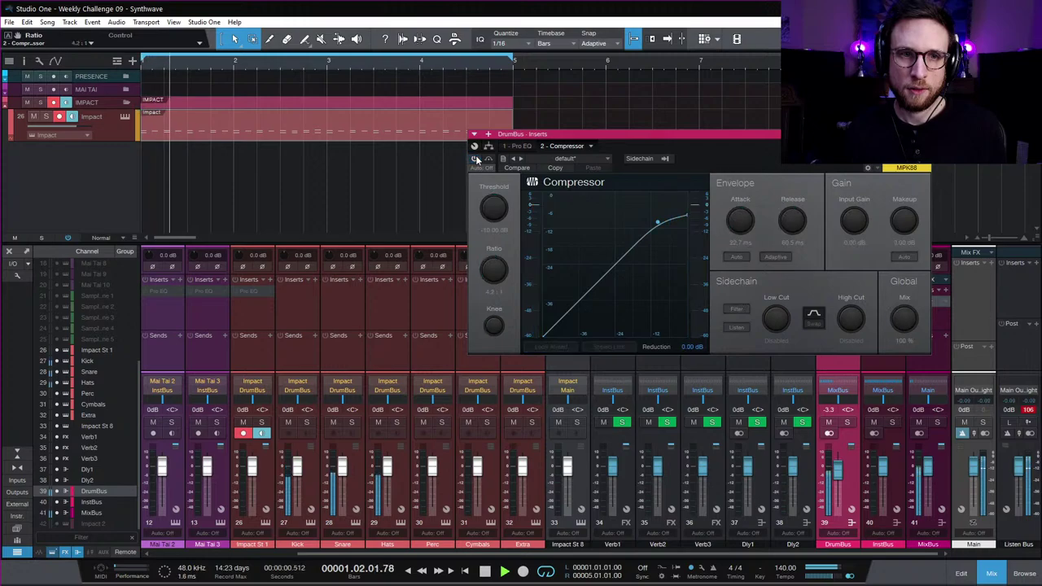
pyautogui.click(476, 159)
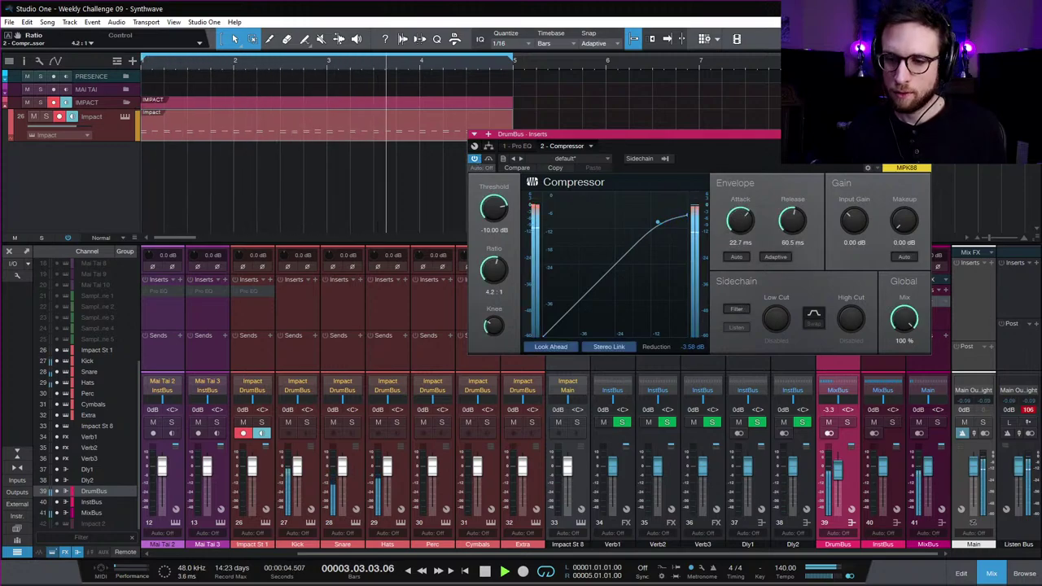
pyautogui.click(830, 352)
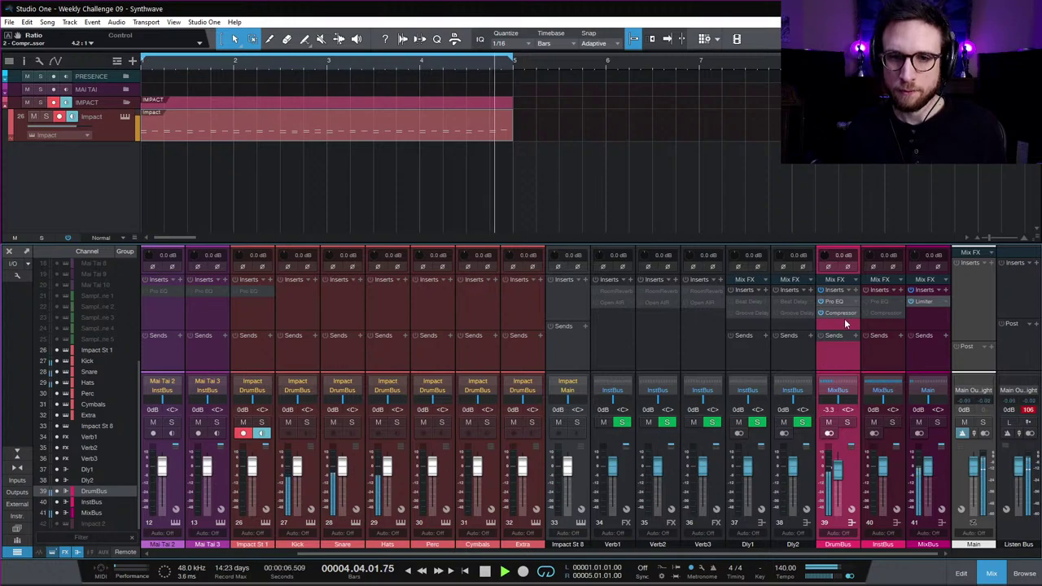
# - Add a send to Verb3 on the Snare channel and stop playback
pyautogui.click(341, 356)
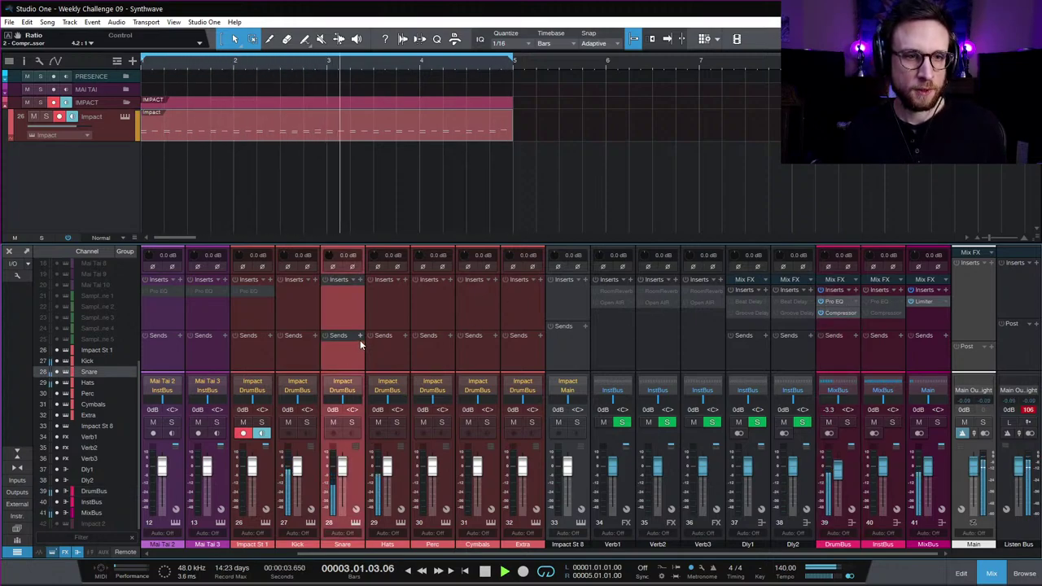
pyautogui.click(360, 337)
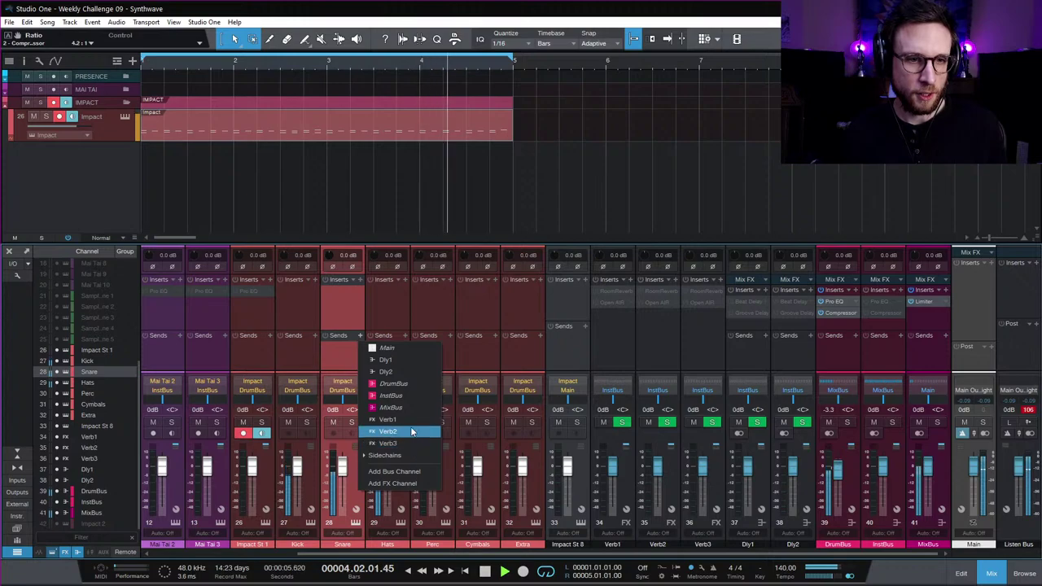
pyautogui.click(399, 443)
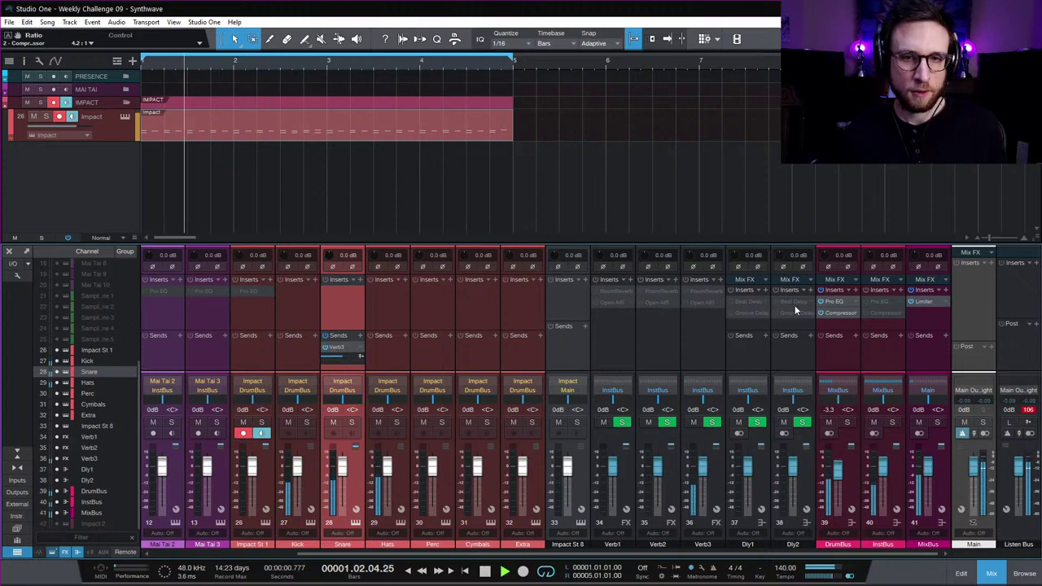
pyautogui.press('space')
# - Activate the Room Reverb insert on the Verb3 channel, open its editor and start playback
pyautogui.click(700, 334)
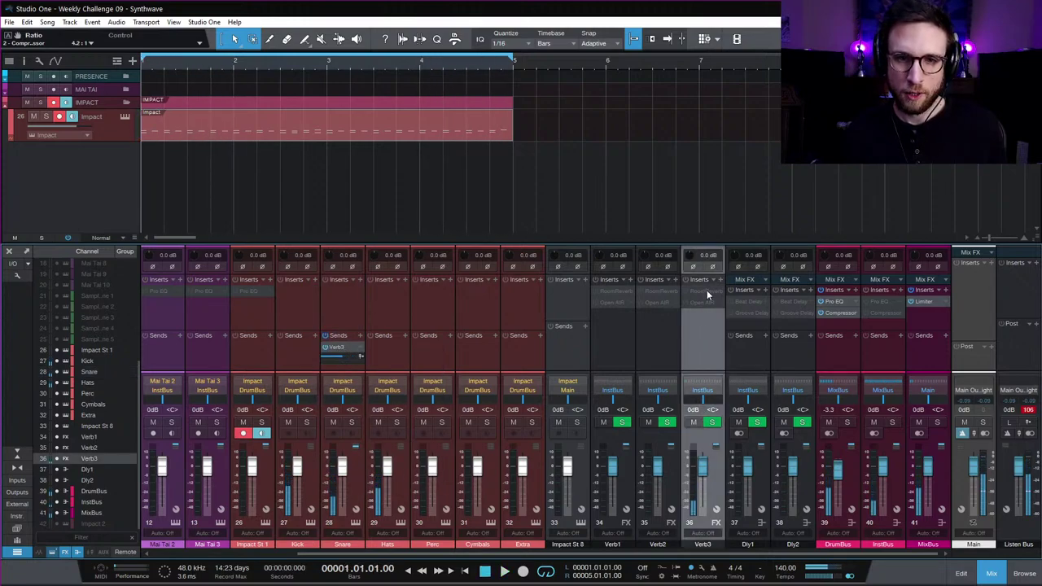
pyautogui.rightClick(706, 293)
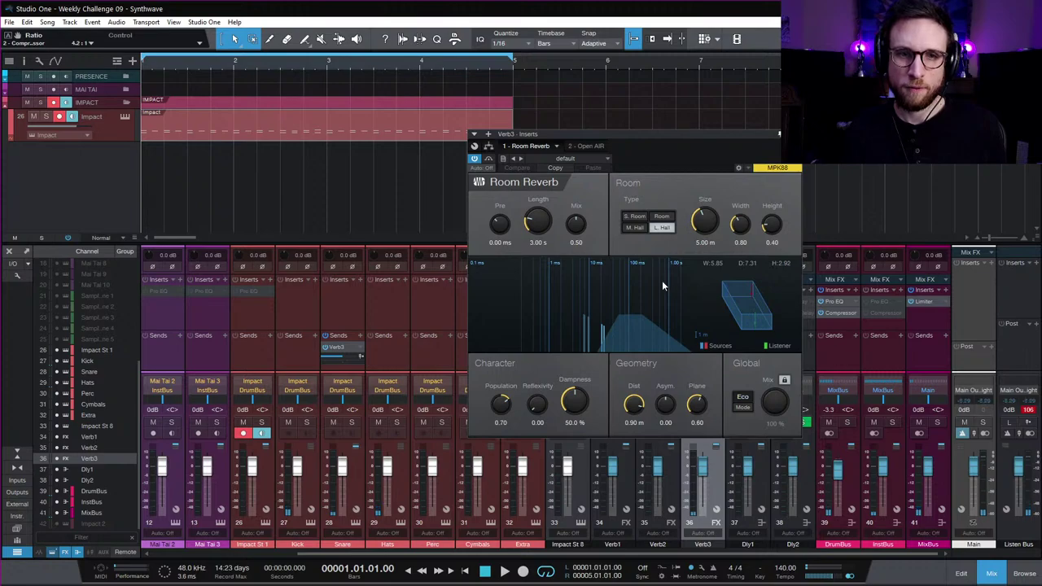
pyautogui.press('space')
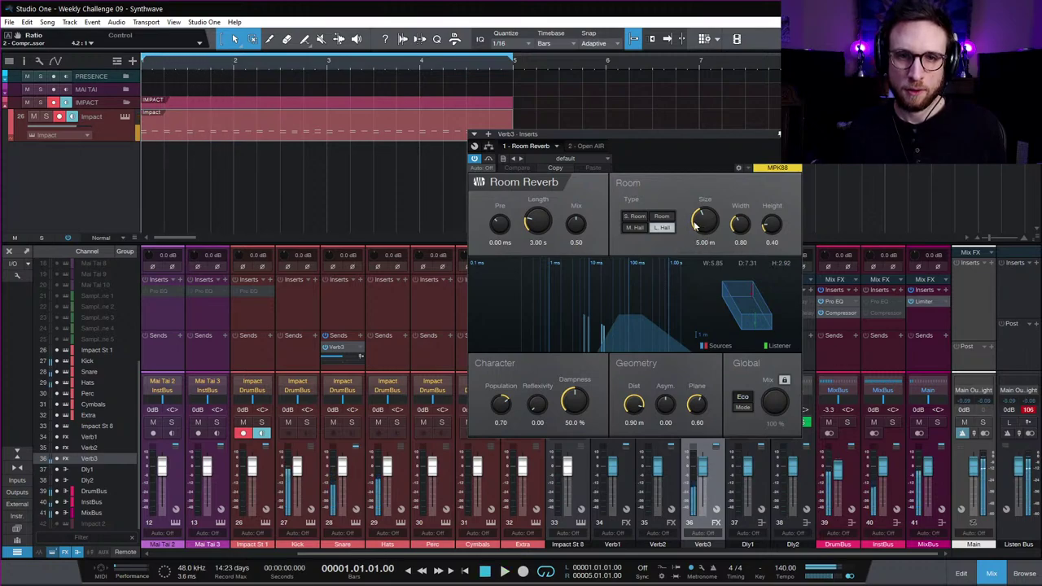
# - Try the Room type with a 600 ms length in Verb3's Room Reverb while playing the loop
pyautogui.click(661, 216)
pyautogui.press('space')
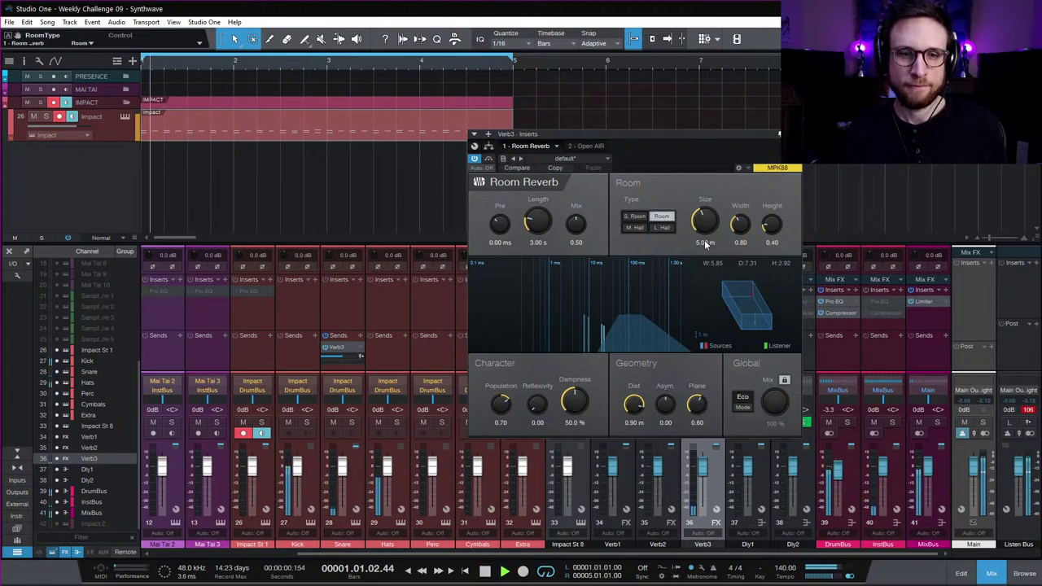
pyautogui.press('space')
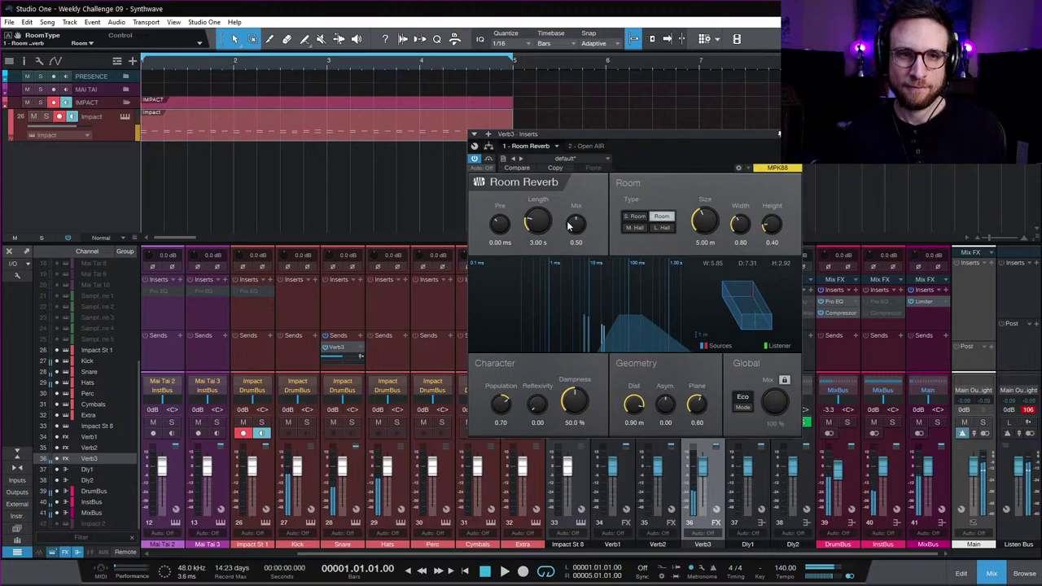
pyautogui.moveTo(540, 218); pyautogui.dragTo(538, 222)
pyautogui.press('space')
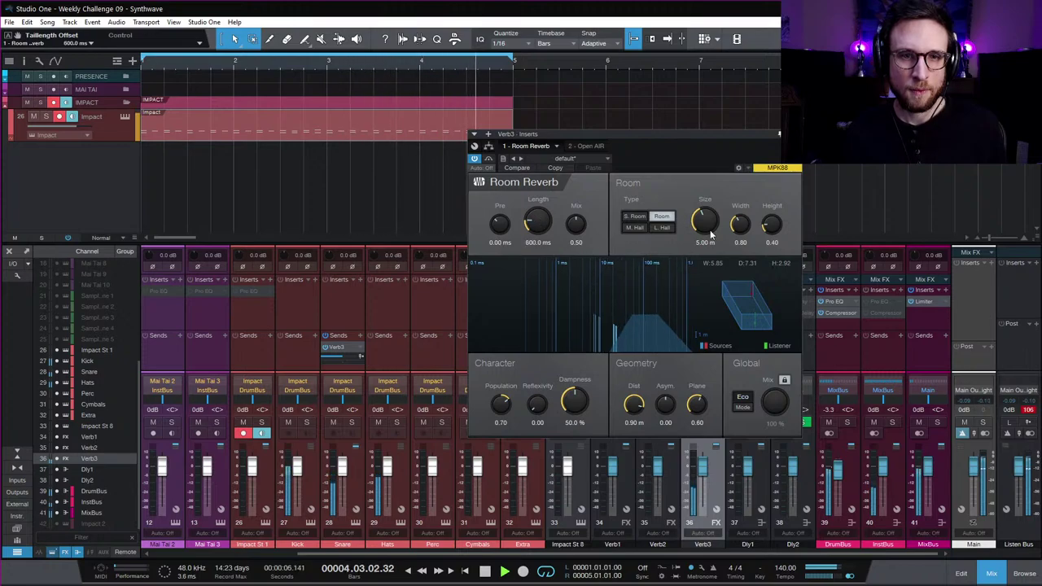
# - Set Verb3's Room Reverb to a size of 3.52 m, the medium hall type and a length of -2.10 s
pyautogui.moveTo(715, 228); pyautogui.dragTo(642, 225)
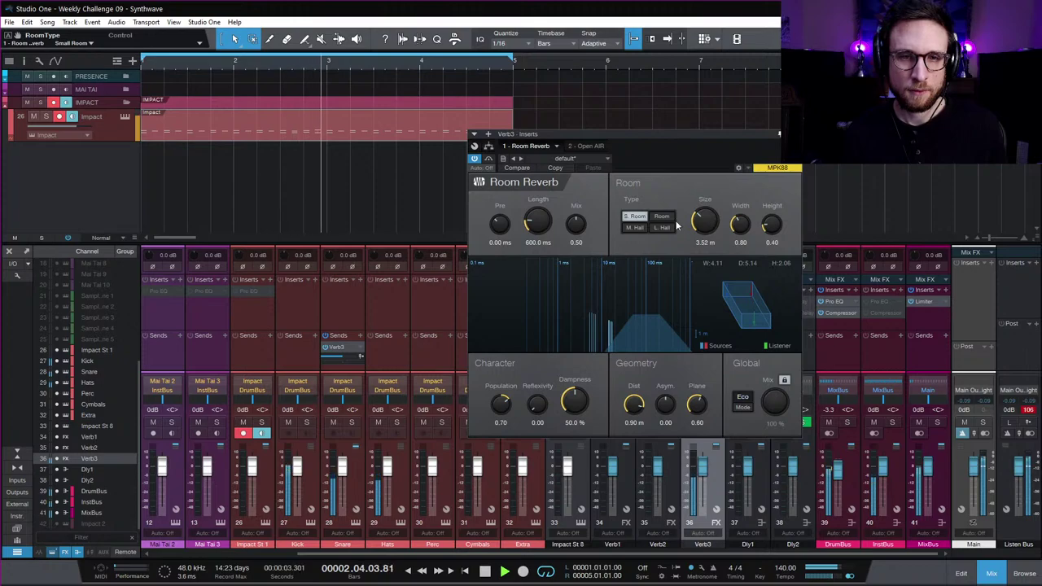
pyautogui.click(640, 227)
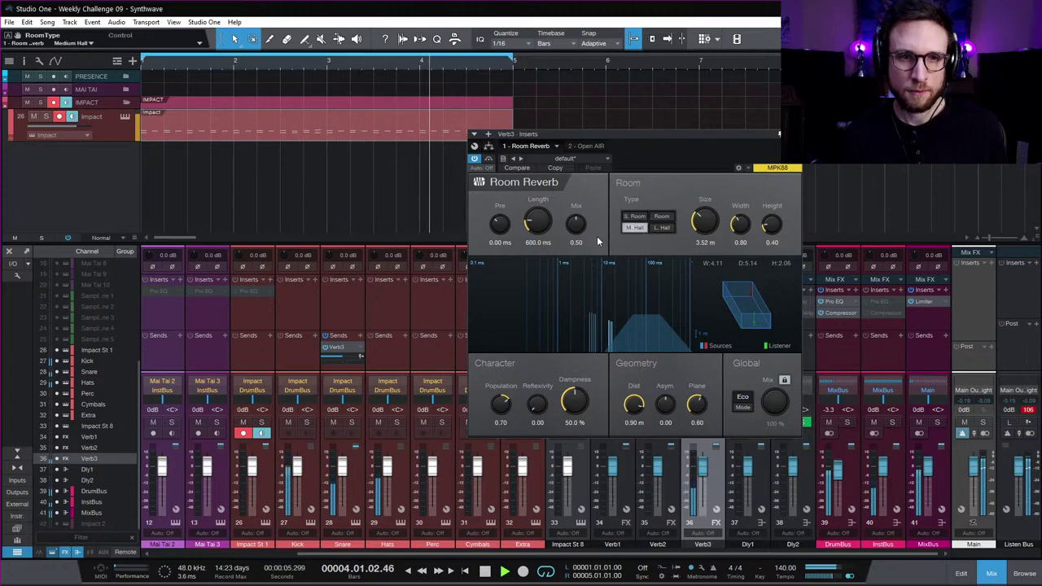
pyautogui.moveTo(551, 220); pyautogui.dragTo(545, 221)
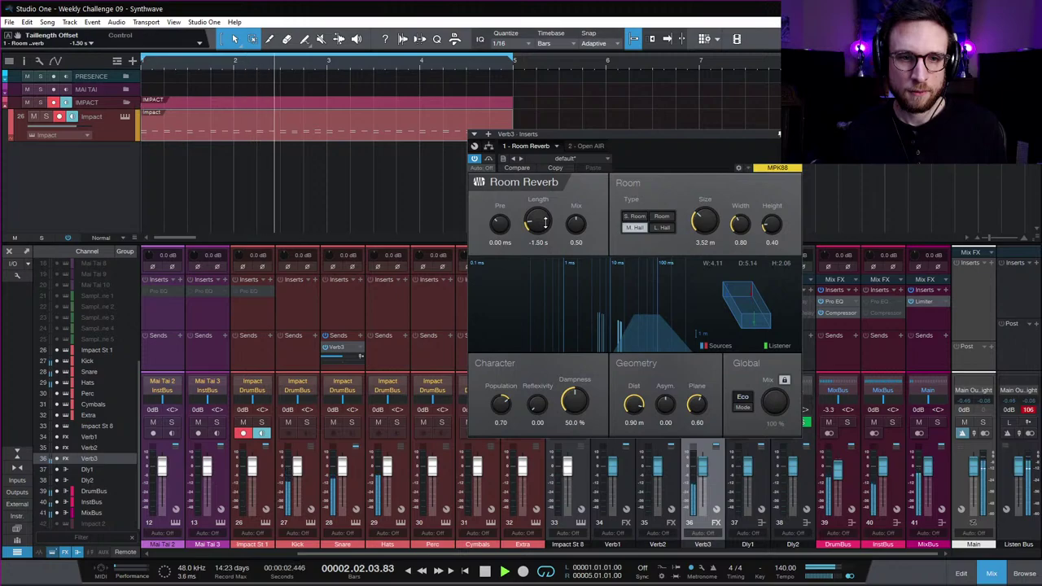
# - Switch Verb3's Room Reverb to HQ mode and set its population to 0.94 and dampness to 34%
pyautogui.click(738, 399)
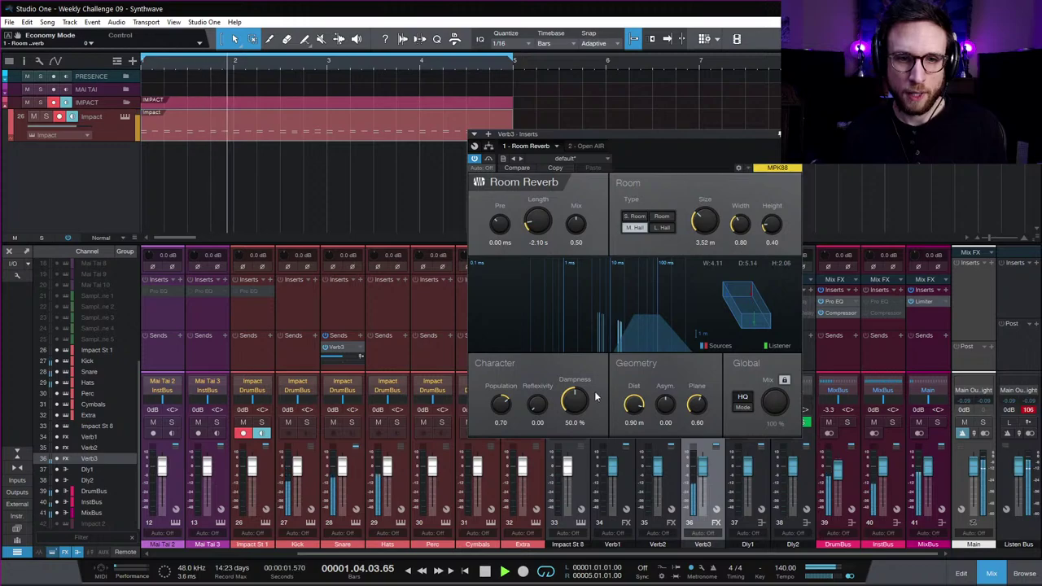
pyautogui.moveTo(501, 405); pyautogui.dragTo(504, 348)
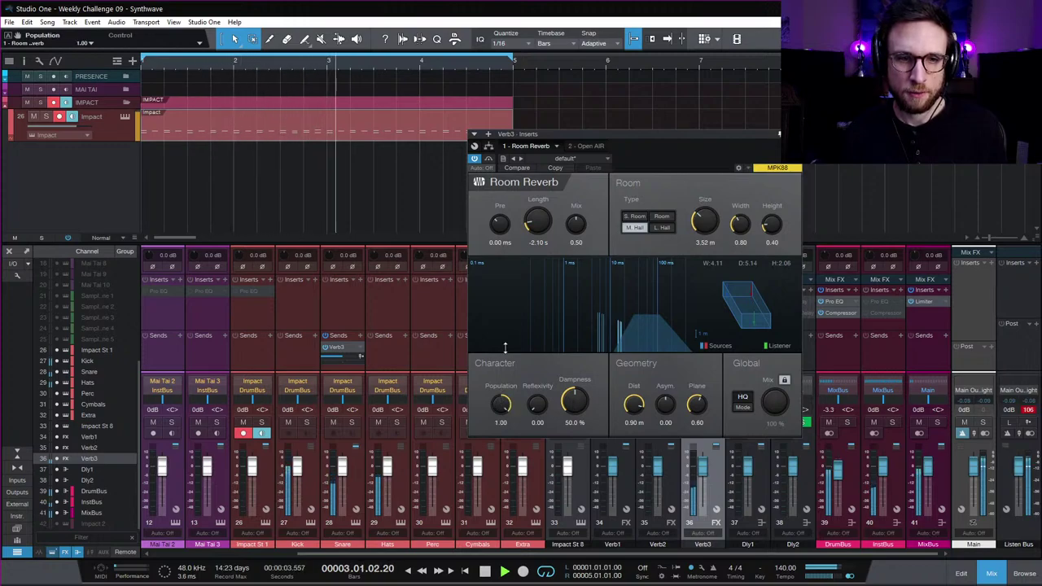
pyautogui.moveTo(499, 405); pyautogui.dragTo(500, 409)
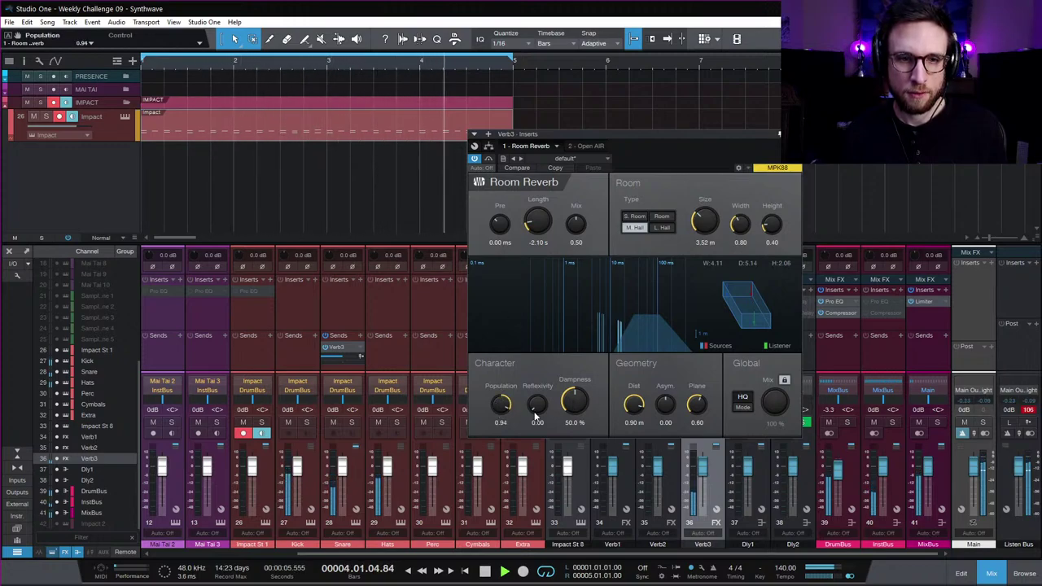
pyautogui.moveTo(575, 411); pyautogui.dragTo(586, 315)
pyautogui.moveTo(576, 394); pyautogui.dragTo(574, 464)
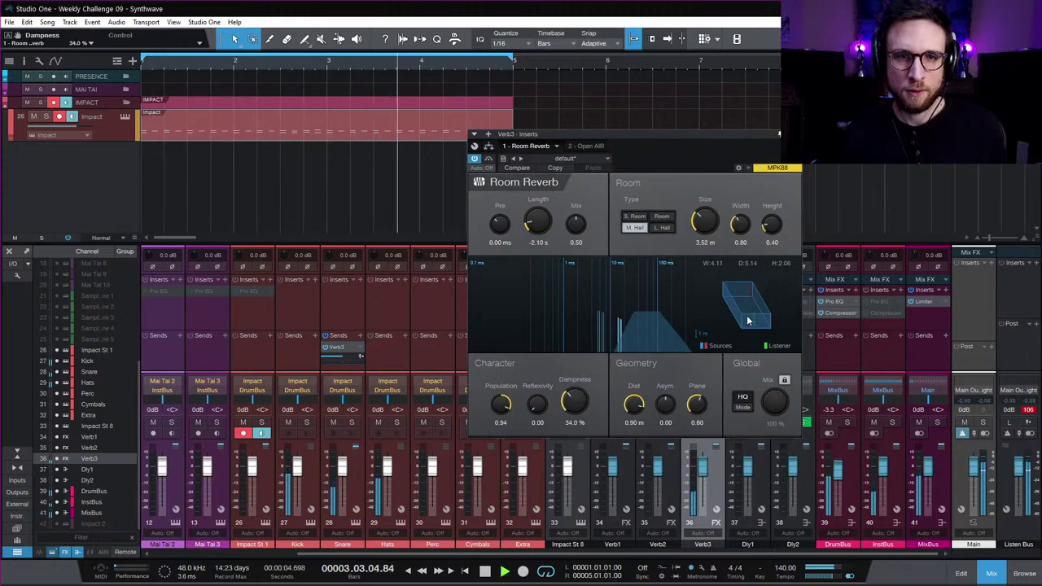
# - Close the reverb editor and lower the Snare's Verb3 send level to -22.7 dB
pyautogui.click(779, 134)
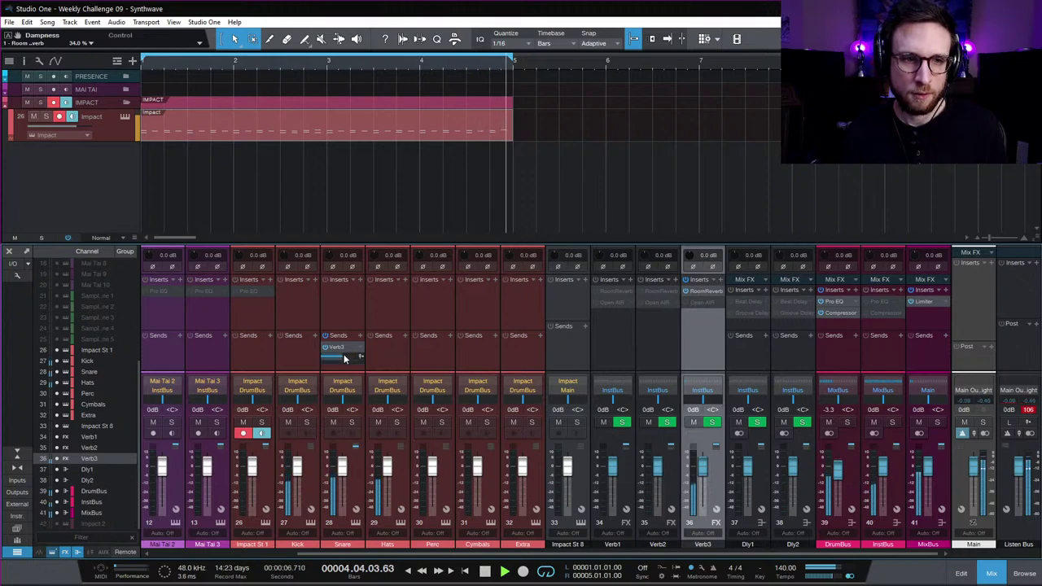
pyautogui.moveTo(343, 359); pyautogui.dragTo(334, 364)
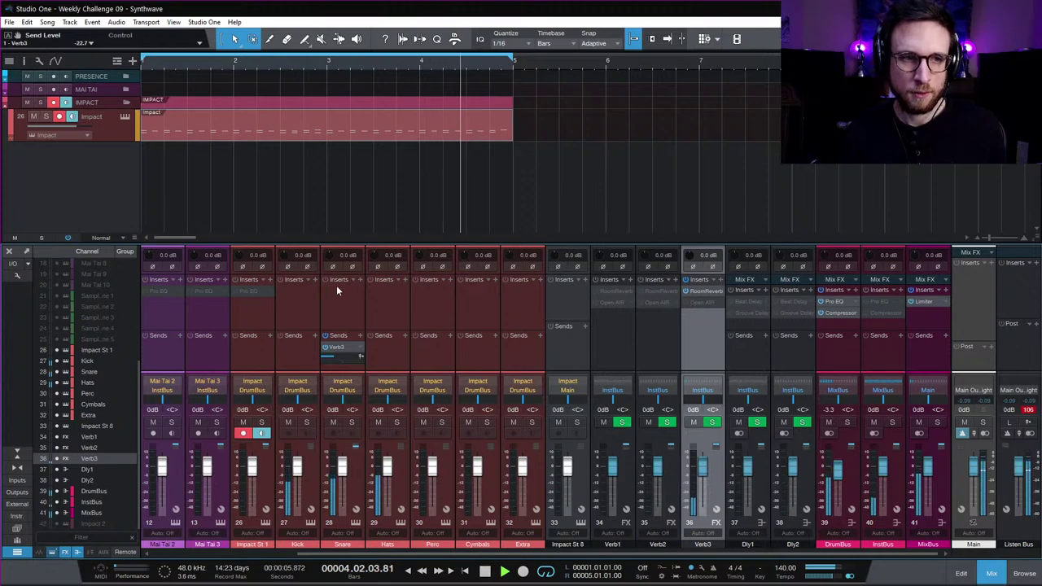
# - Insert the PreSonus Room Reverb on the Kick channel
pyautogui.click(289, 310)
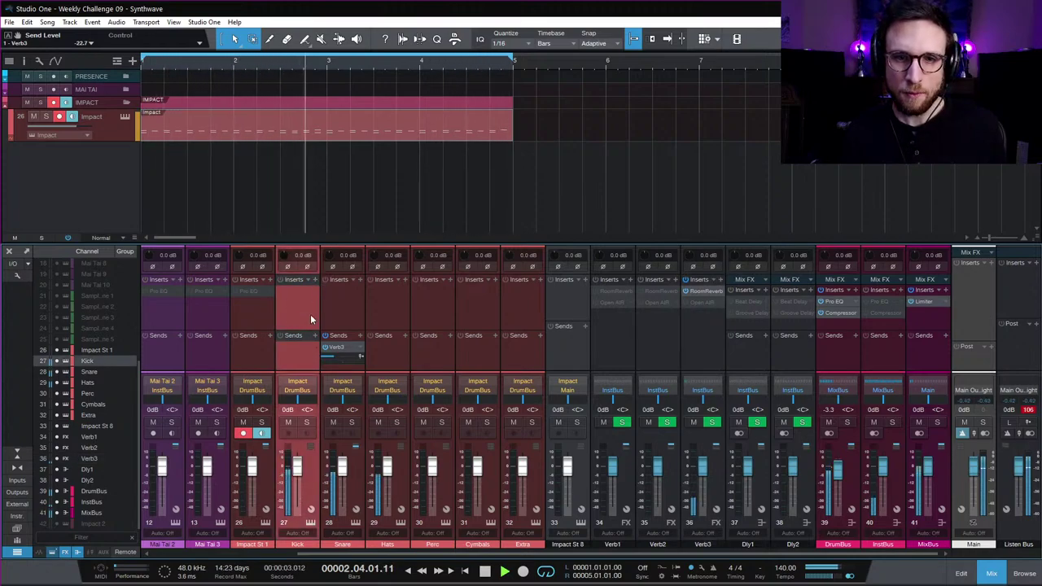
pyautogui.click(315, 280)
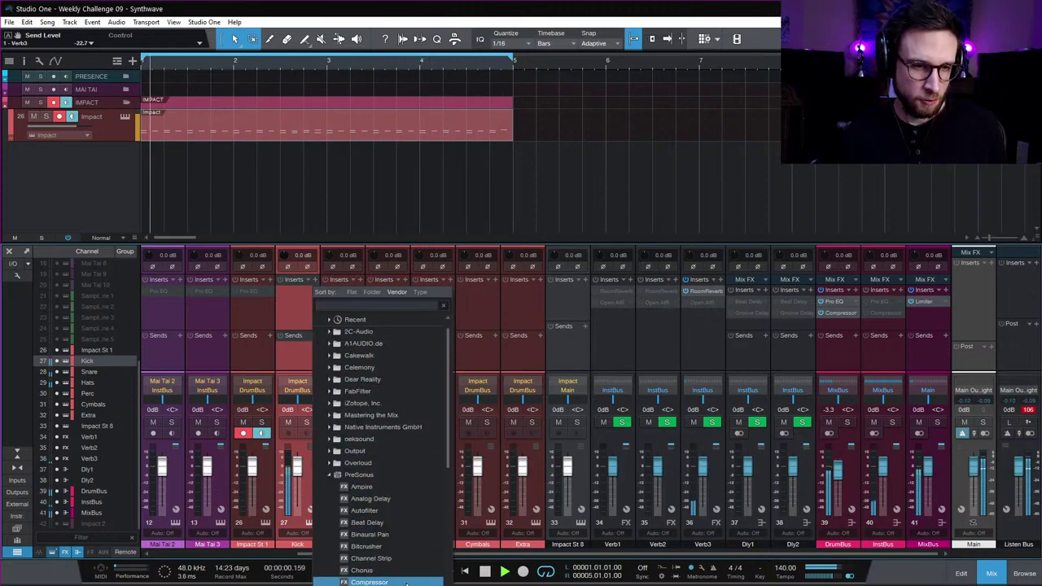
pyautogui.scroll(-10, 415, 575)
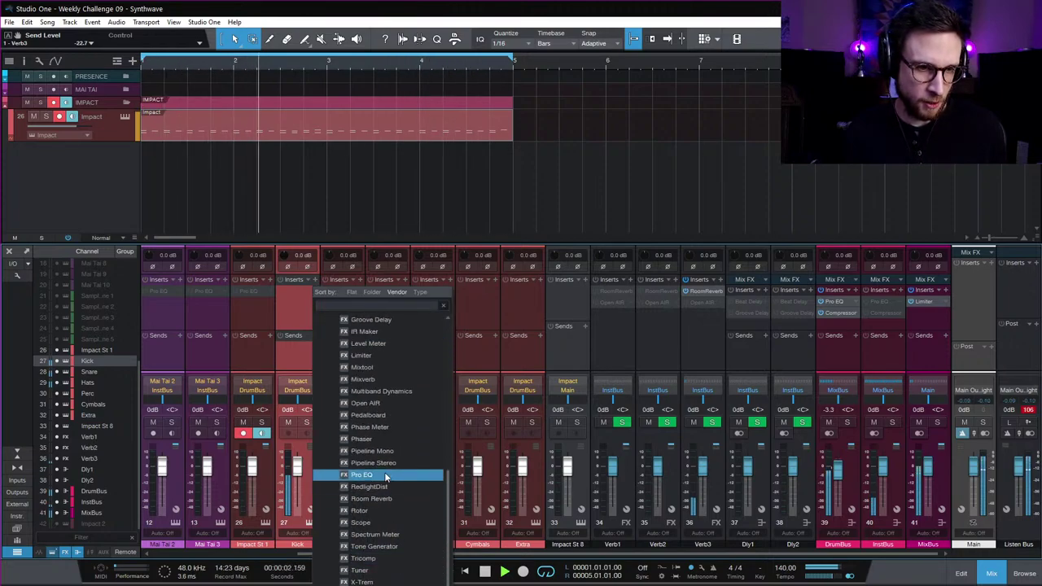
pyautogui.click(372, 522)
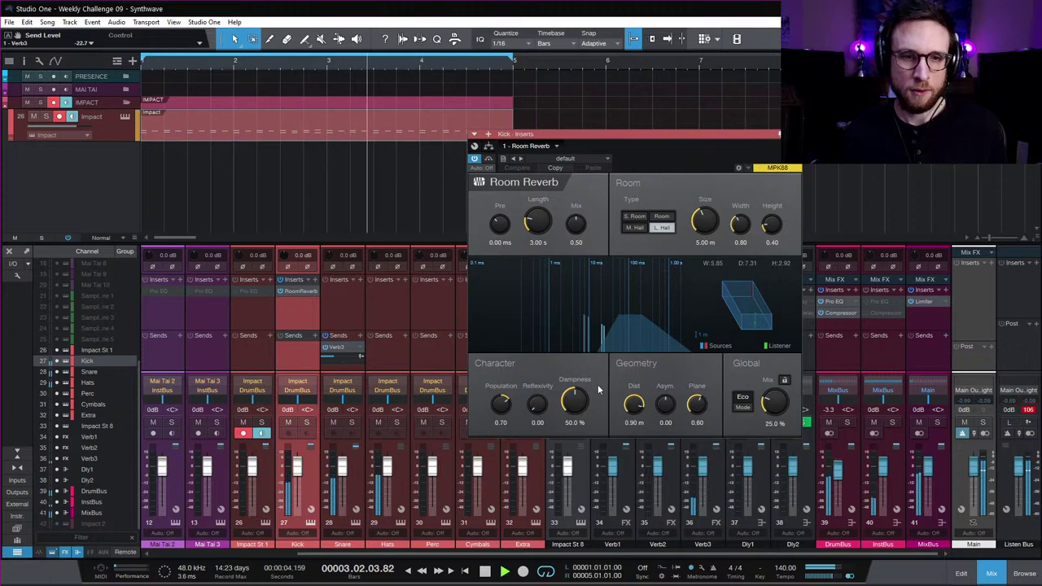
# - Set the Kick's Room Reverb to the small room type, 2.73 m size, -3.00 s length and HQ mode
pyautogui.click(668, 216)
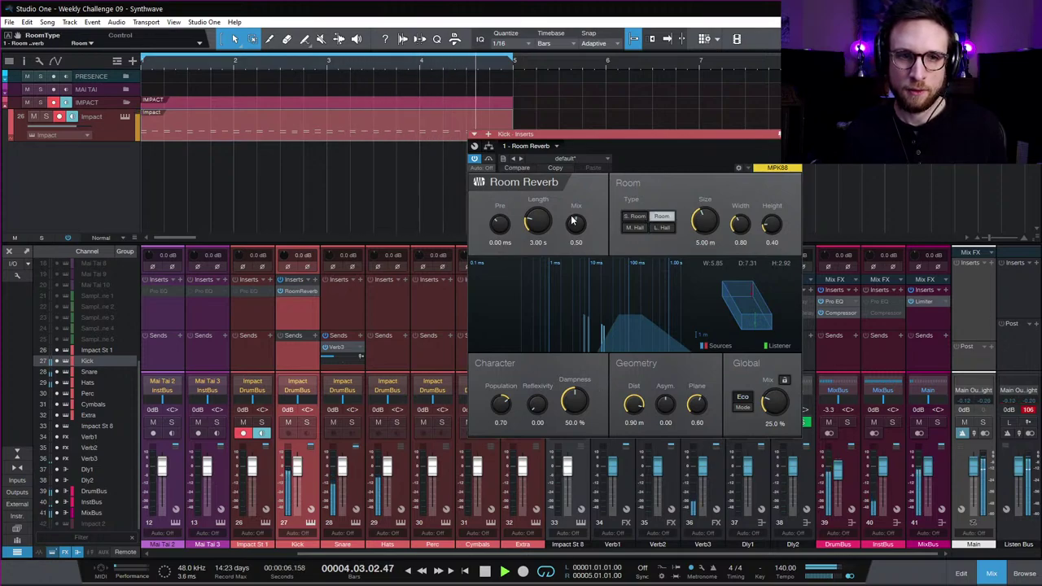
pyautogui.moveTo(705, 222); pyautogui.dragTo(706, 241)
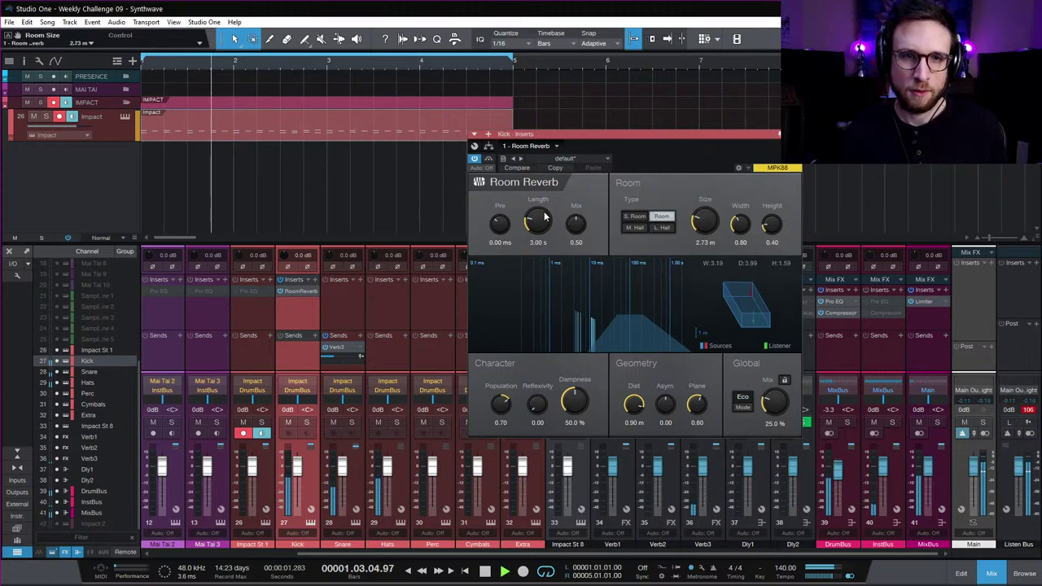
pyautogui.moveTo(538, 213); pyautogui.dragTo(546, 232)
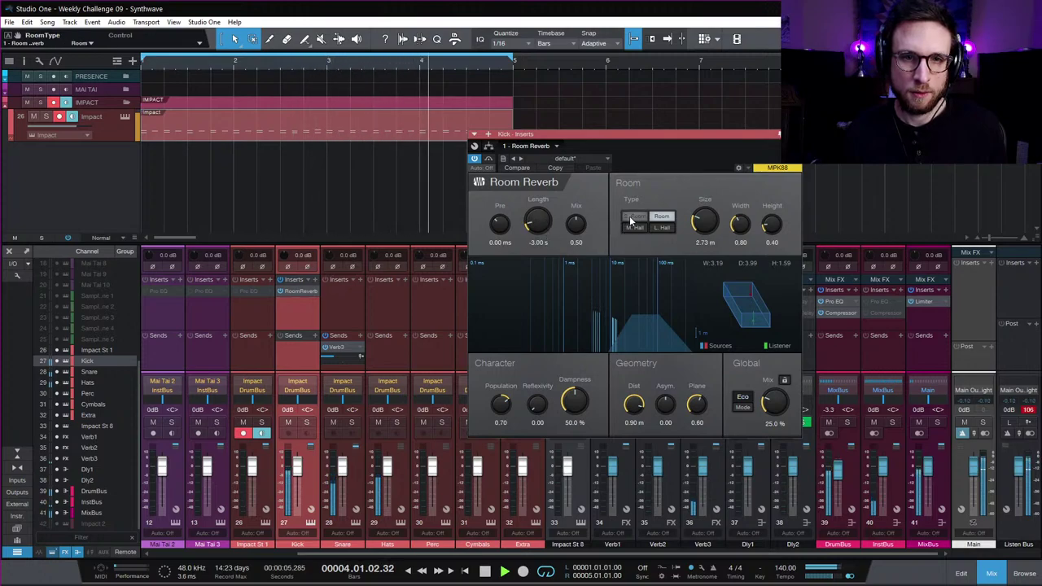
pyautogui.click(634, 217)
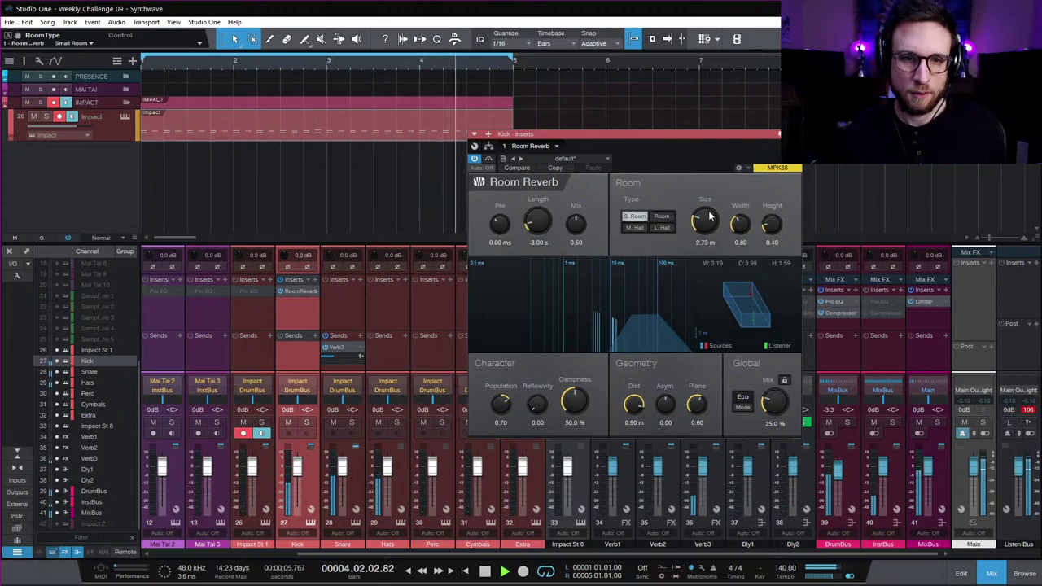
pyautogui.click(742, 399)
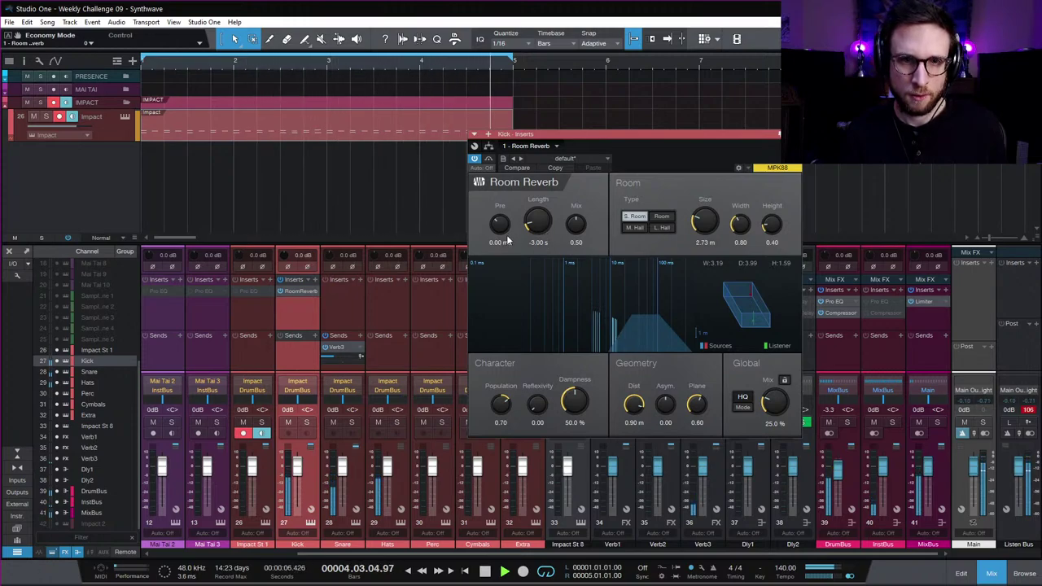
# - Try the Kick's Room Reverb with -3.75 ms pre-delay, 2.03 m room size and -8.40 s length, and close its editor
pyautogui.moveTo(499, 222)
pyautogui.mouseDown()
pyautogui.moveTo(499, 240)
pyautogui.moveTo(499, 206)
pyautogui.mouseUp()
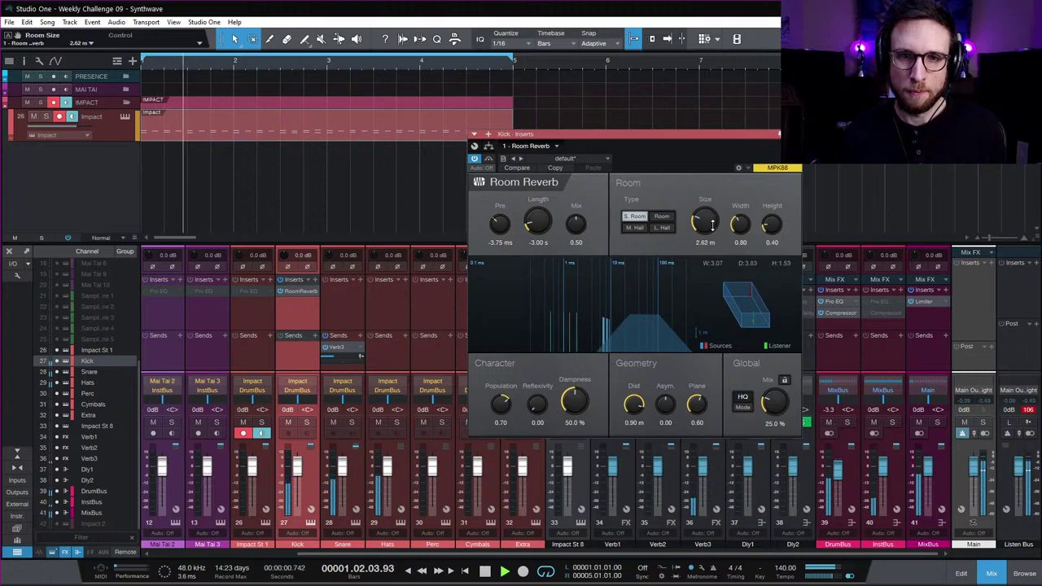
pyautogui.moveTo(537, 221); pyautogui.dragTo(547, 232)
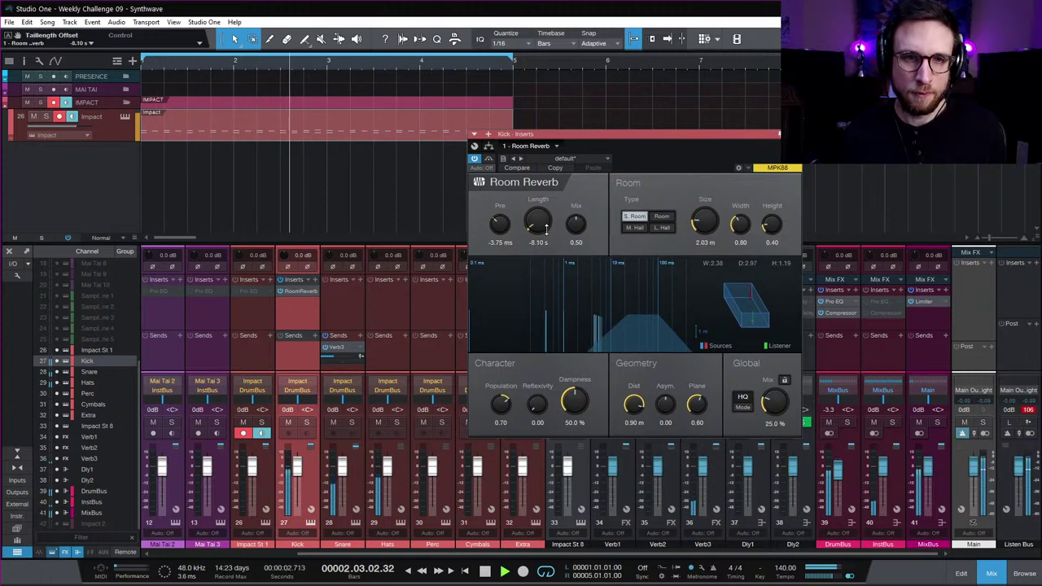
pyautogui.press('space')
pyautogui.press('Escape')
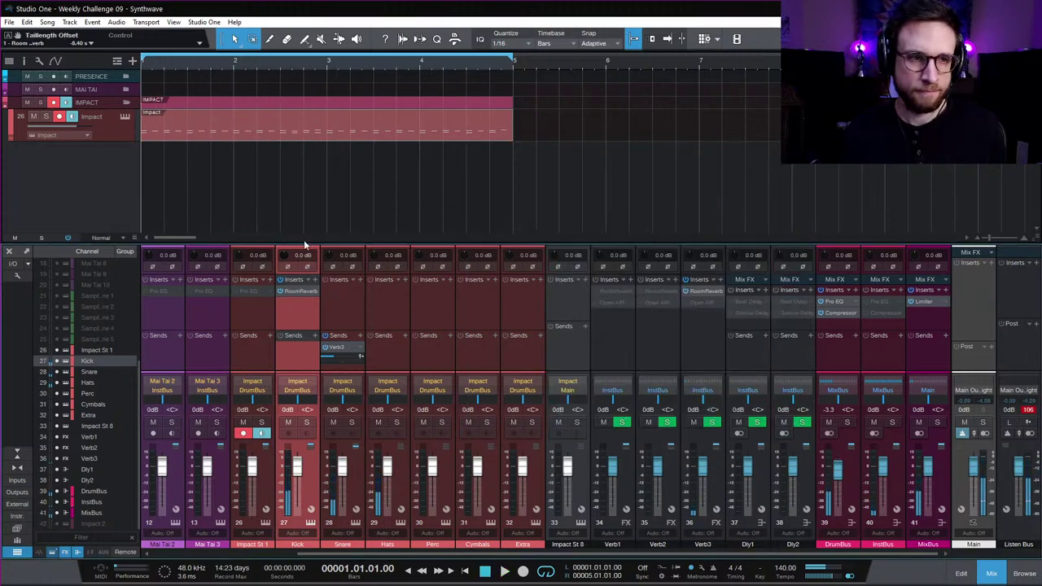
# - Remove the Room Reverb from the Kick channel and insert the Open AIR convolution reverb instead
pyautogui.click(315, 291)
pyautogui.click(346, 405)
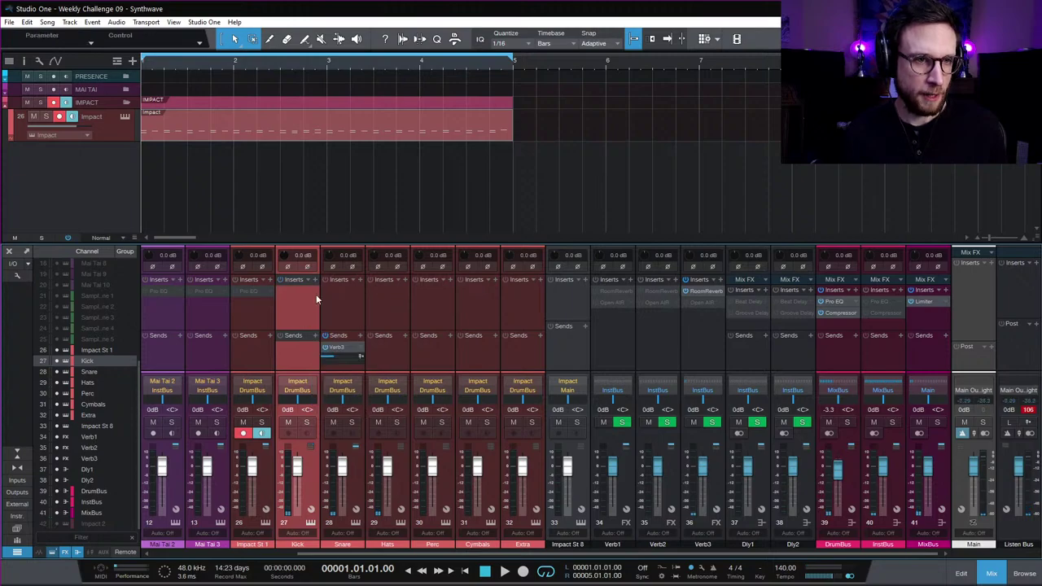
pyautogui.click(316, 279)
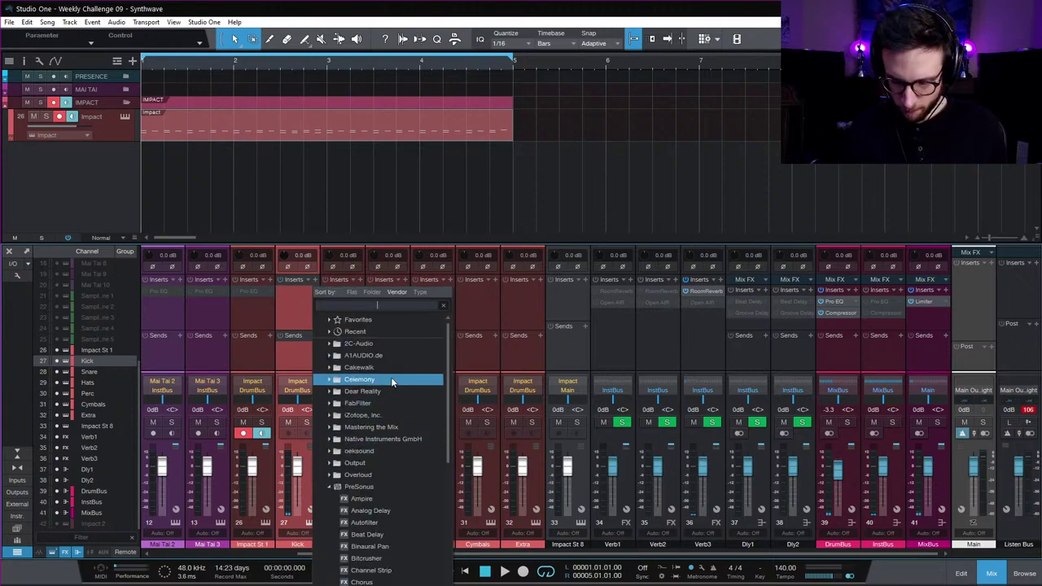
pyautogui.write('open')
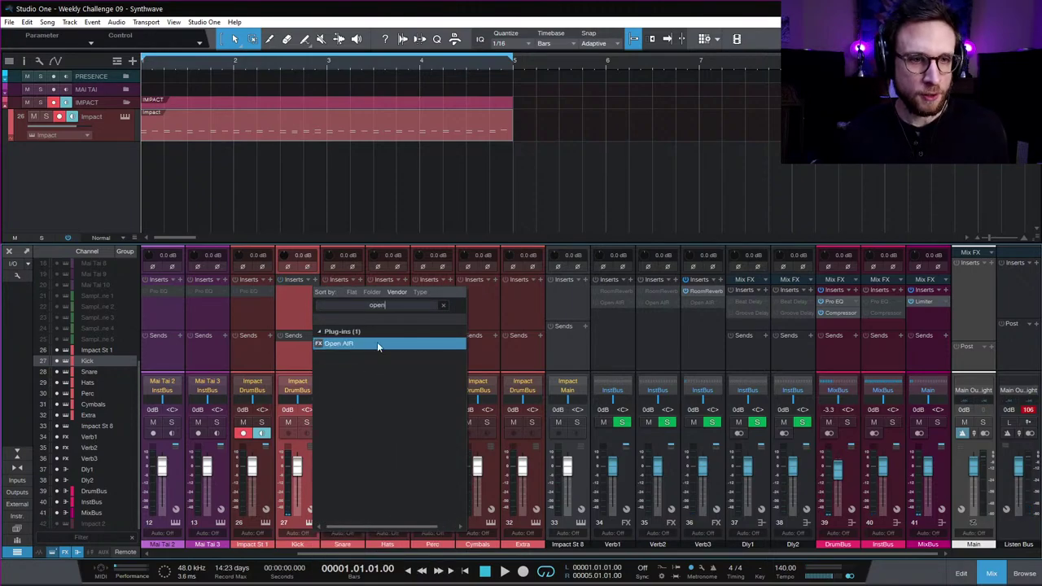
pyautogui.click(376, 344)
# - Audition Open AIR's Drum Rooms presets on the Kick from Big Drums through Bossa Nova Perc Room
pyautogui.click(558, 158)
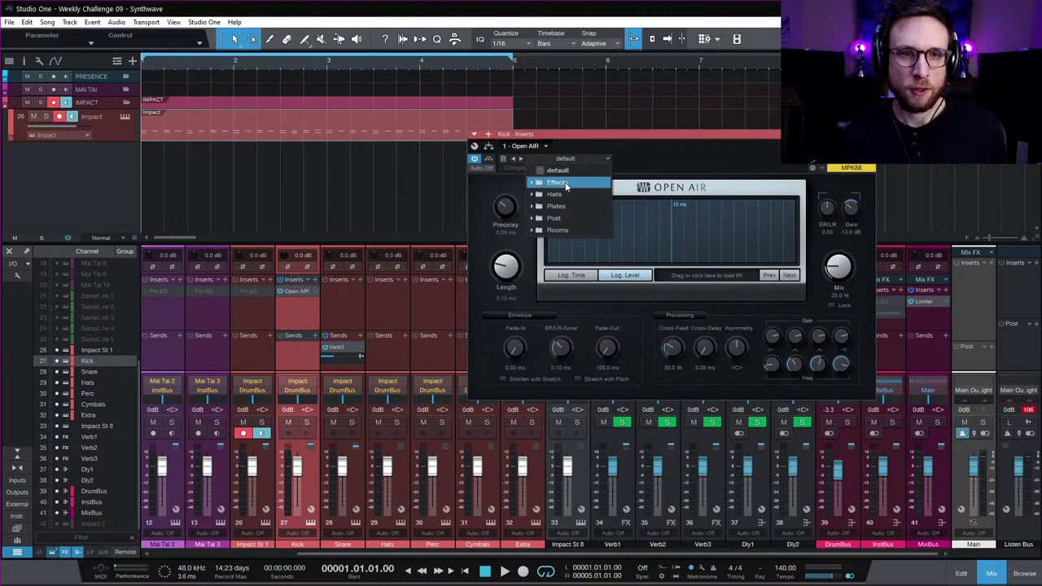
pyautogui.click(576, 231)
pyautogui.click(597, 255)
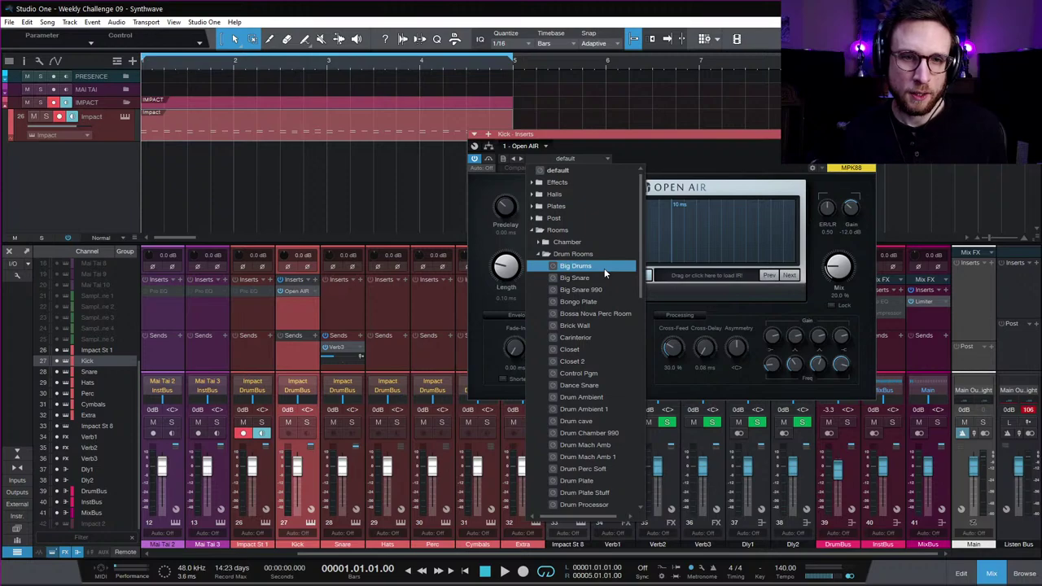
pyautogui.click(604, 267)
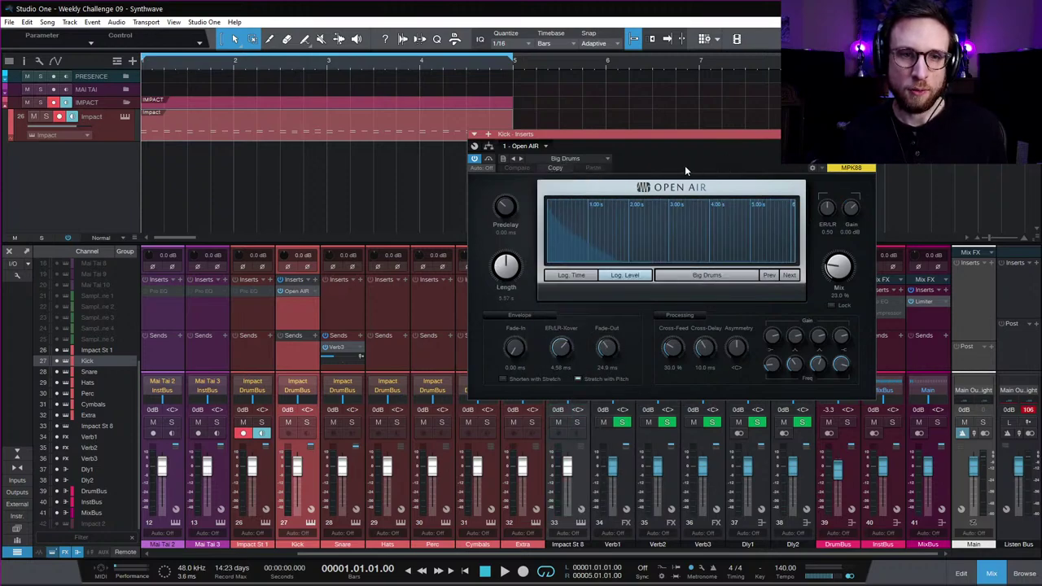
pyautogui.click(522, 160)
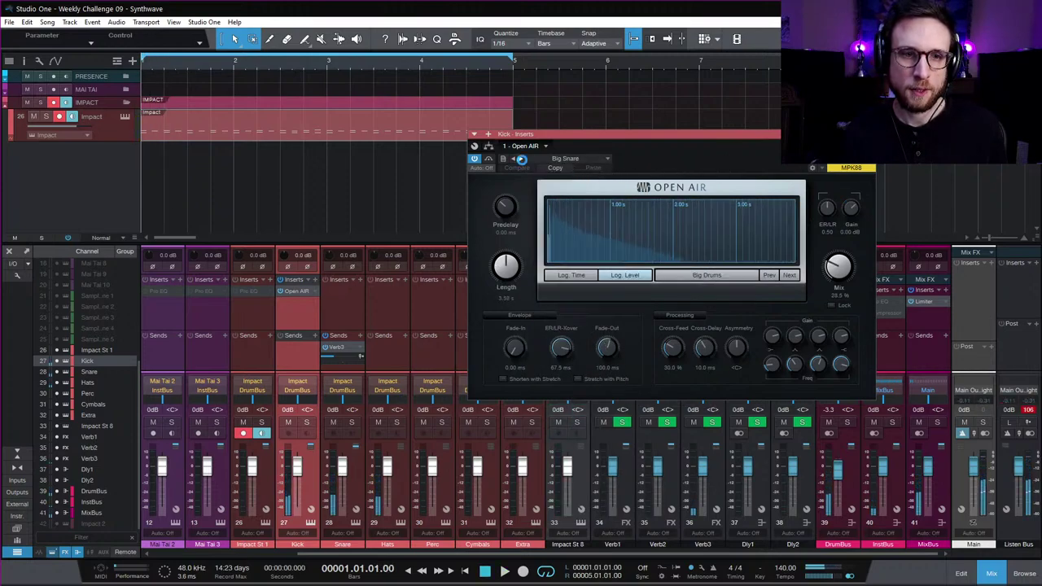
pyautogui.click(522, 159)
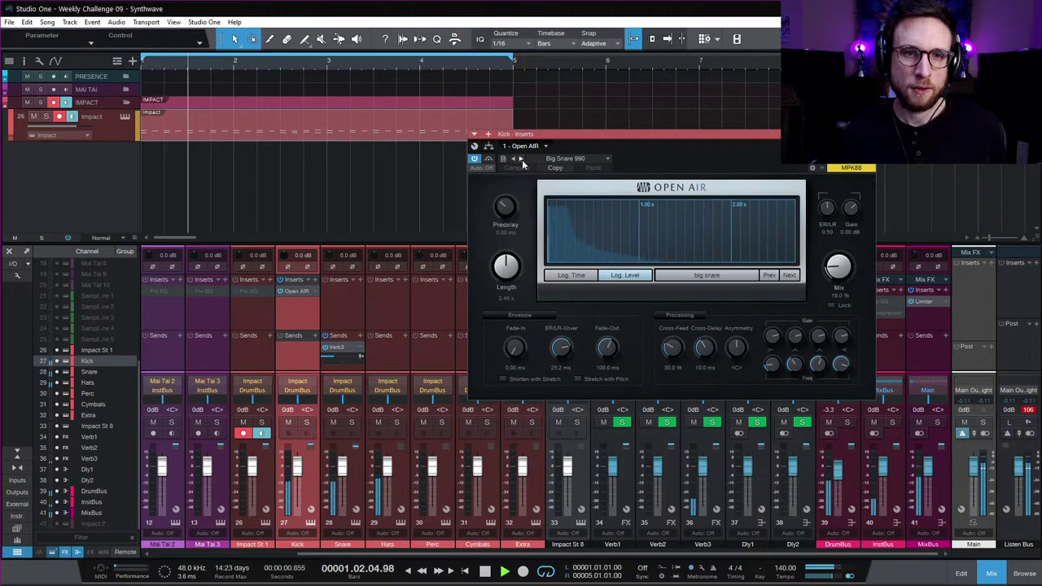
pyautogui.click(521, 160)
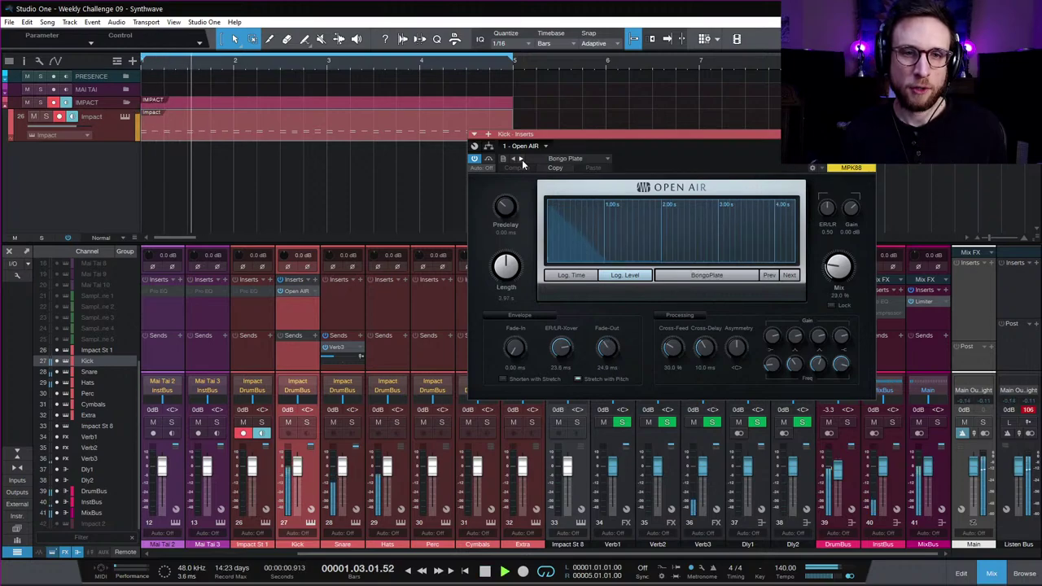
pyautogui.click(522, 160)
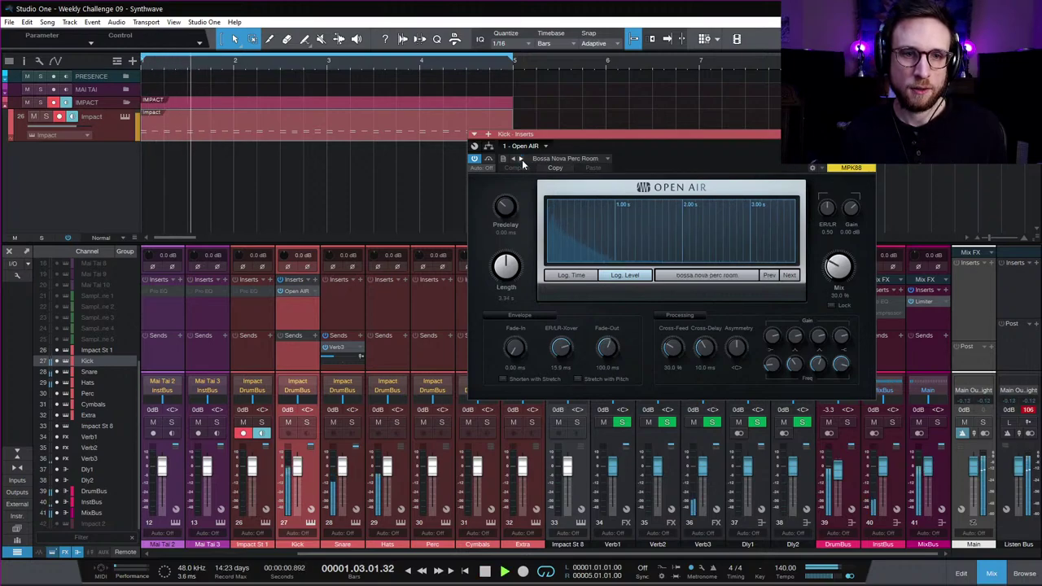
# - Try the Closet, Drum Ambient and Drum Ambient 1 presets in the Kick's Open AIR during playback
pyautogui.click(554, 160)
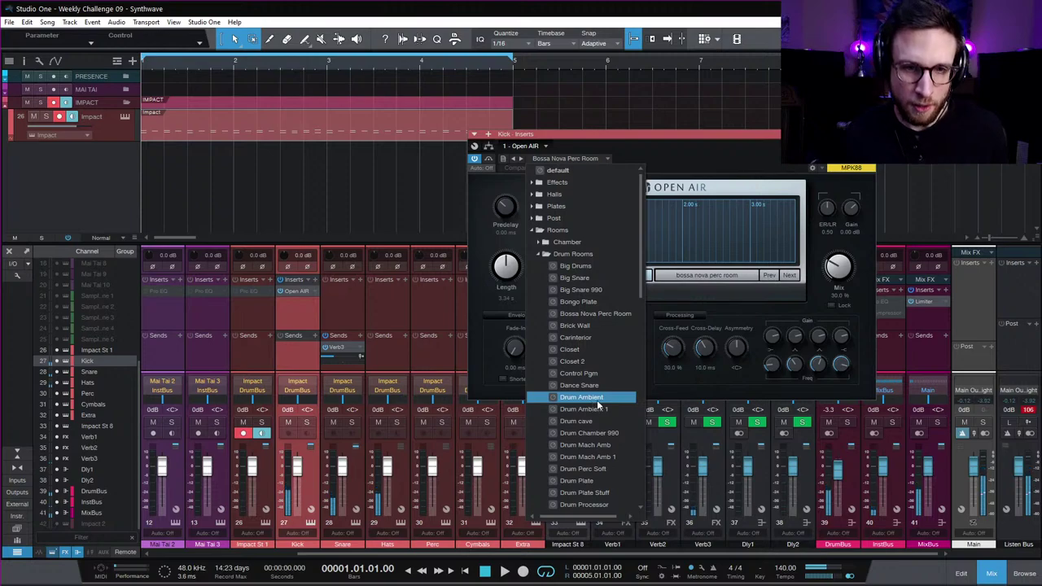
pyautogui.press('Up')
pyautogui.press('Up')
pyautogui.press('Up')
pyautogui.press('Up')
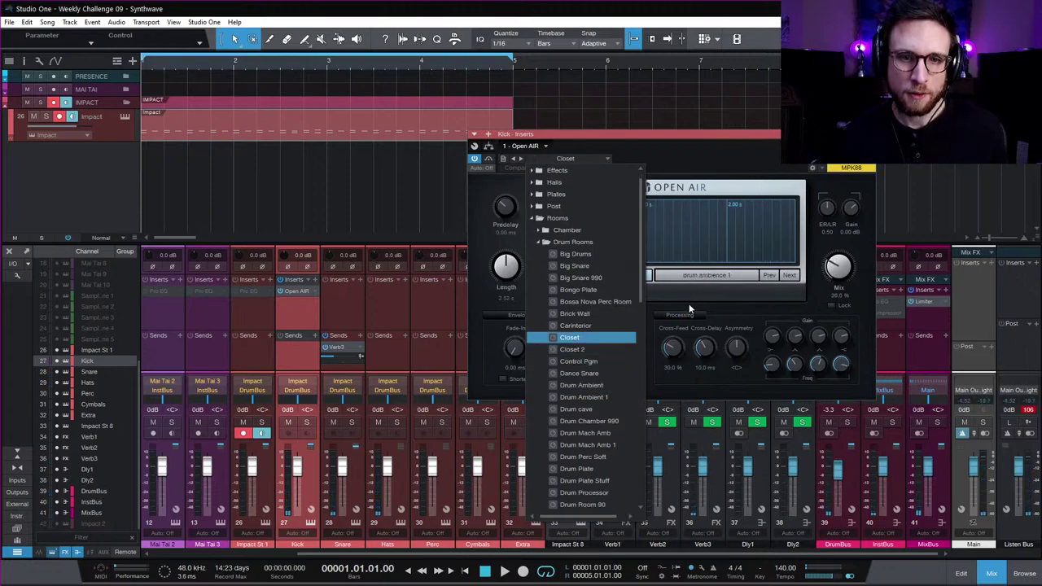
pyautogui.press('Down')
pyautogui.press('Down')
pyautogui.press('Down')
pyautogui.press('Down')
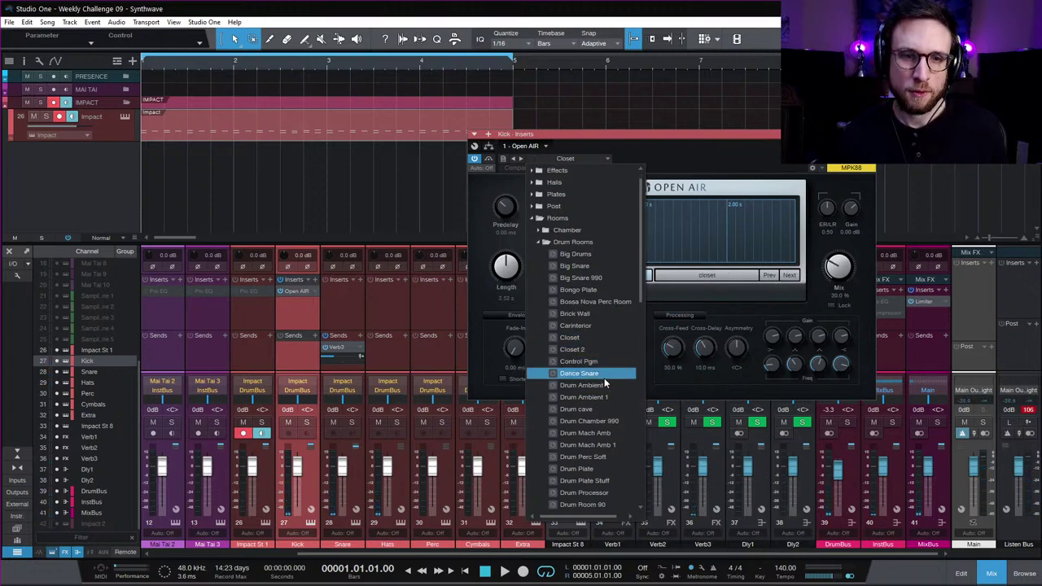
pyautogui.press('Return')
pyautogui.press('space')
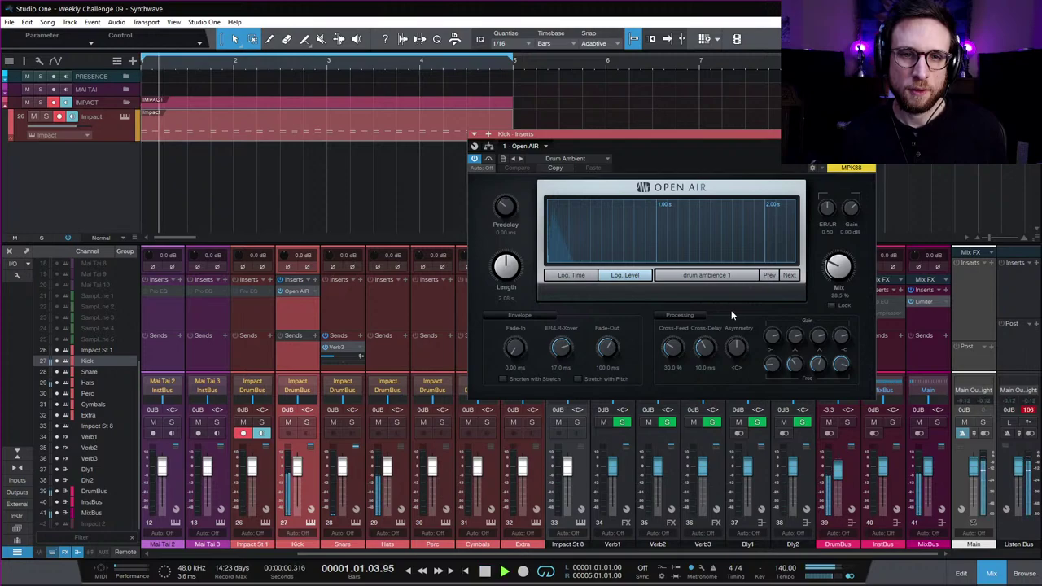
pyautogui.click(521, 159)
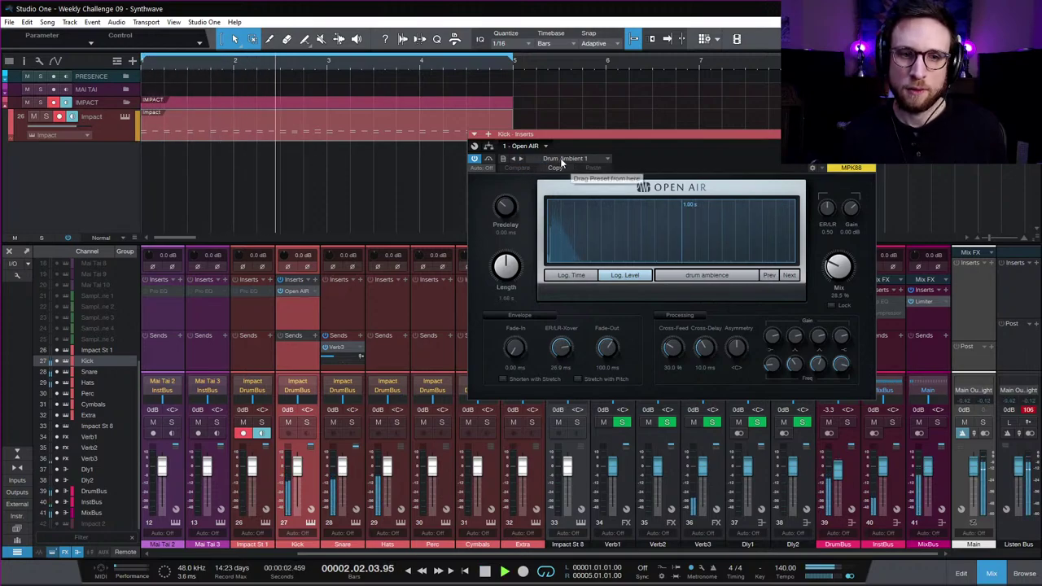
pyautogui.press('space')
# - Load the Drum Chamber 990 preset in Open AIR, look through the remaining Drum Rooms presets and close the editor
pyautogui.click(564, 160)
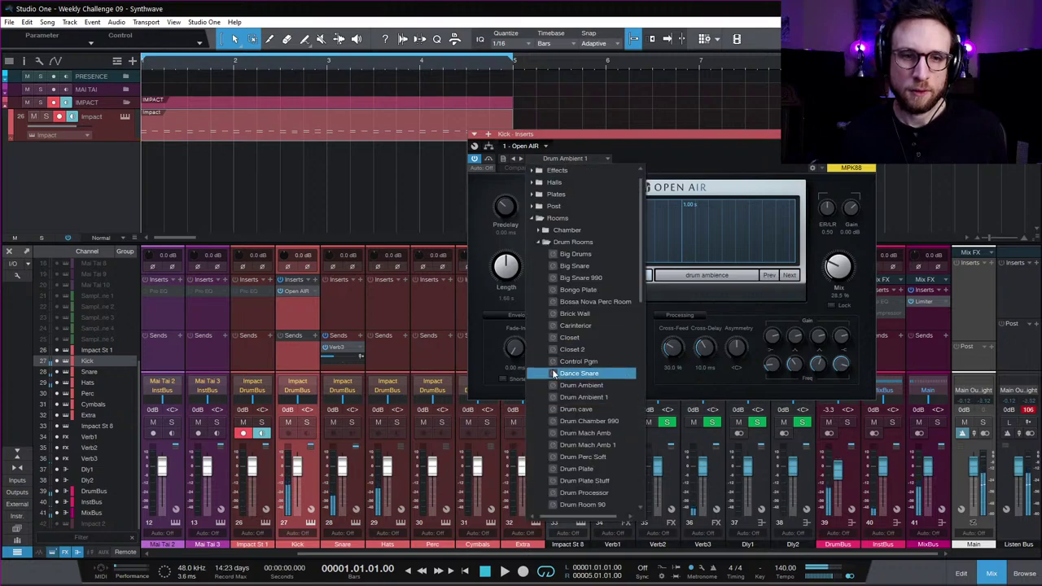
pyautogui.click(628, 423)
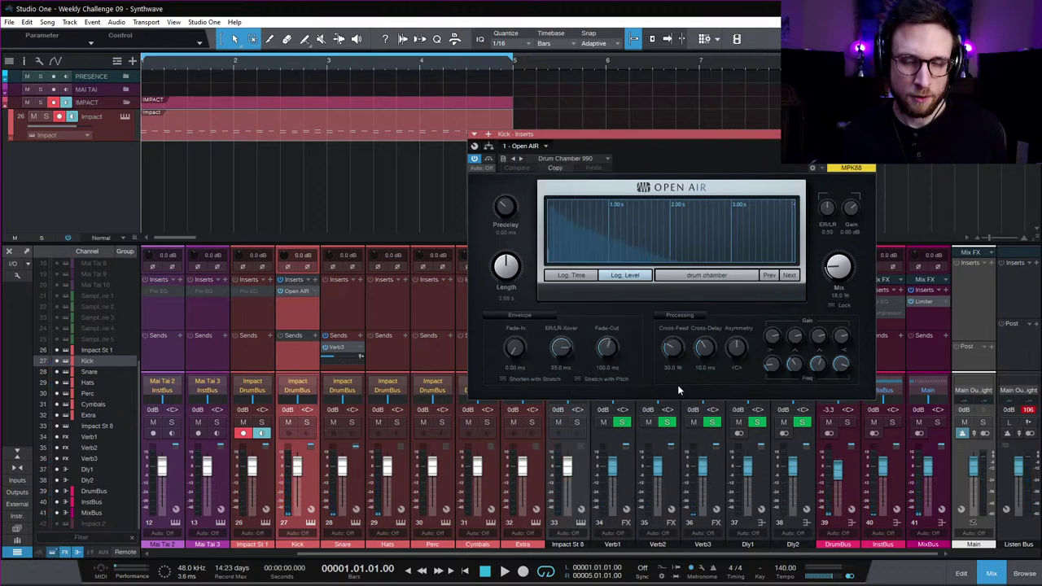
pyautogui.click(570, 158)
pyautogui.scroll(-3, 600, 444)
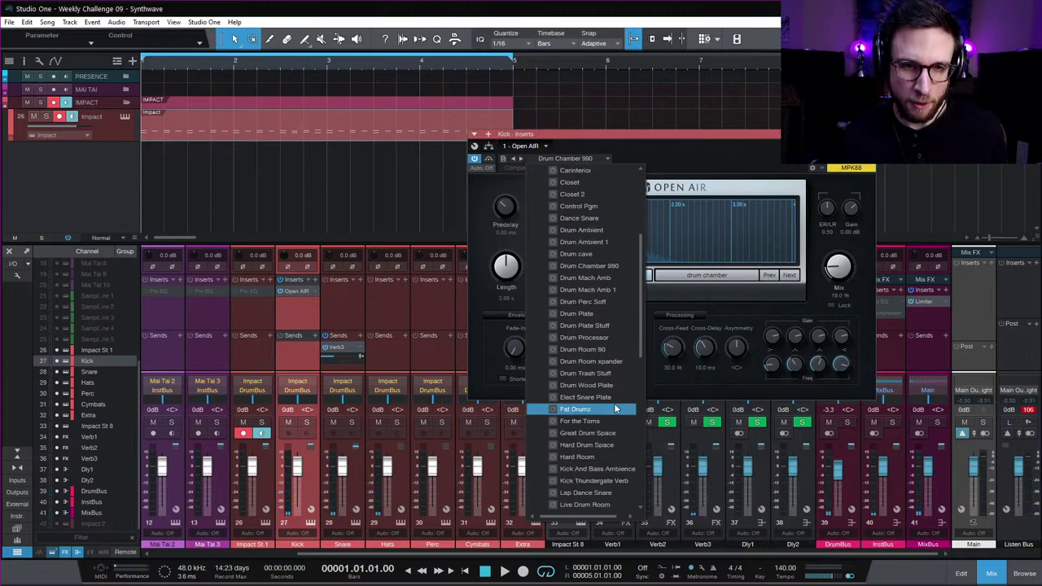
pyautogui.scroll(-3, 610, 423)
pyautogui.scroll(-4, 616, 437)
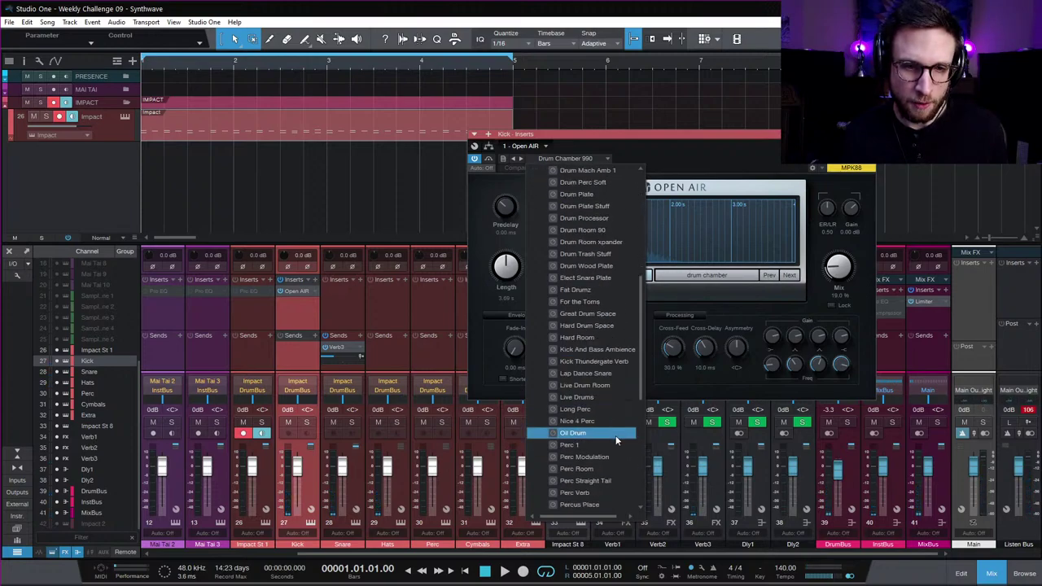
pyautogui.scroll(-4, 615, 437)
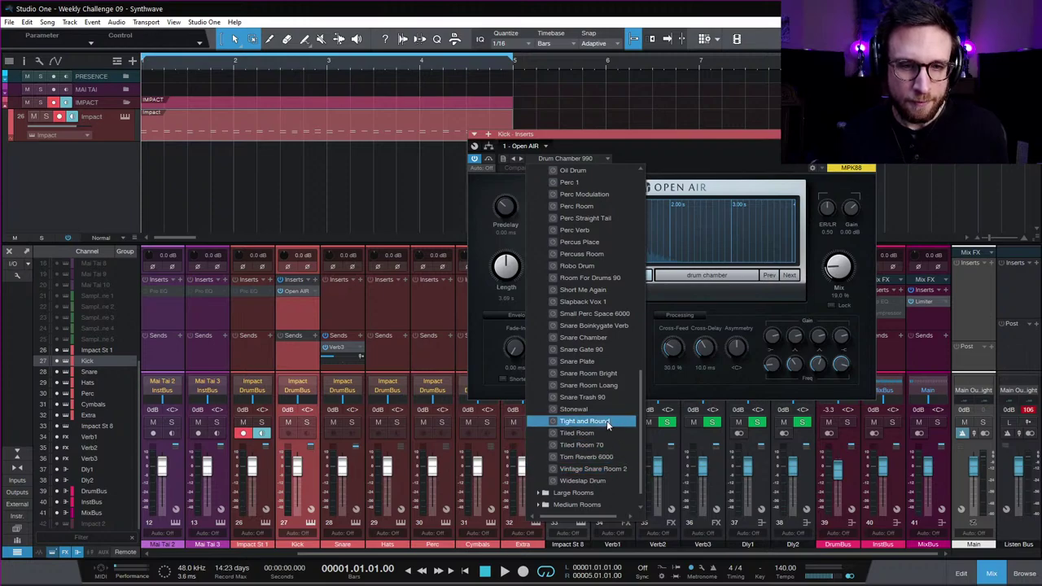
pyautogui.scroll(8, 606, 420)
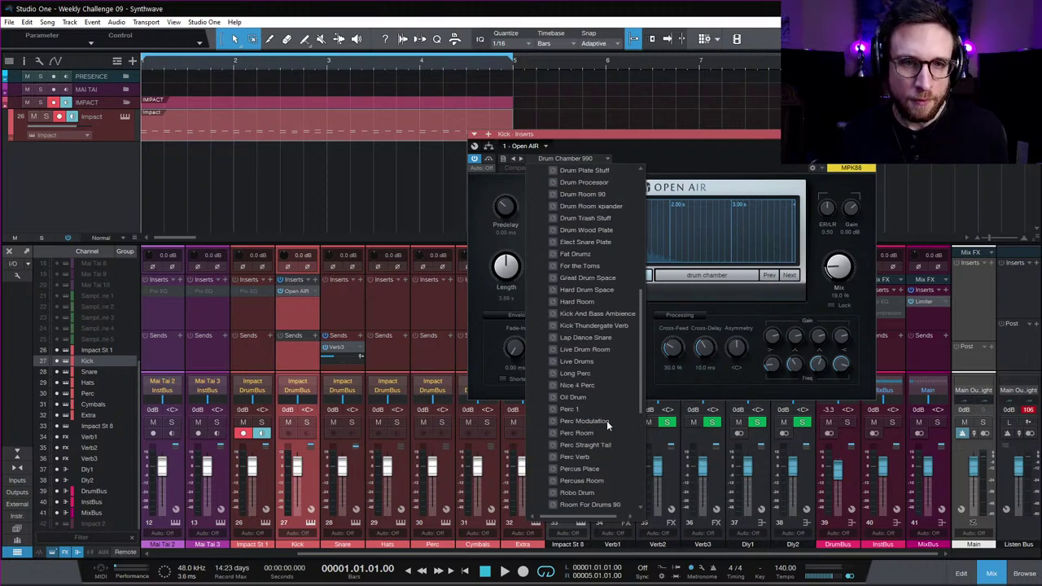
pyautogui.click(772, 214)
# - Bypass Open AIR on the Kick channel and play the drum loop without it
pyautogui.click(291, 294)
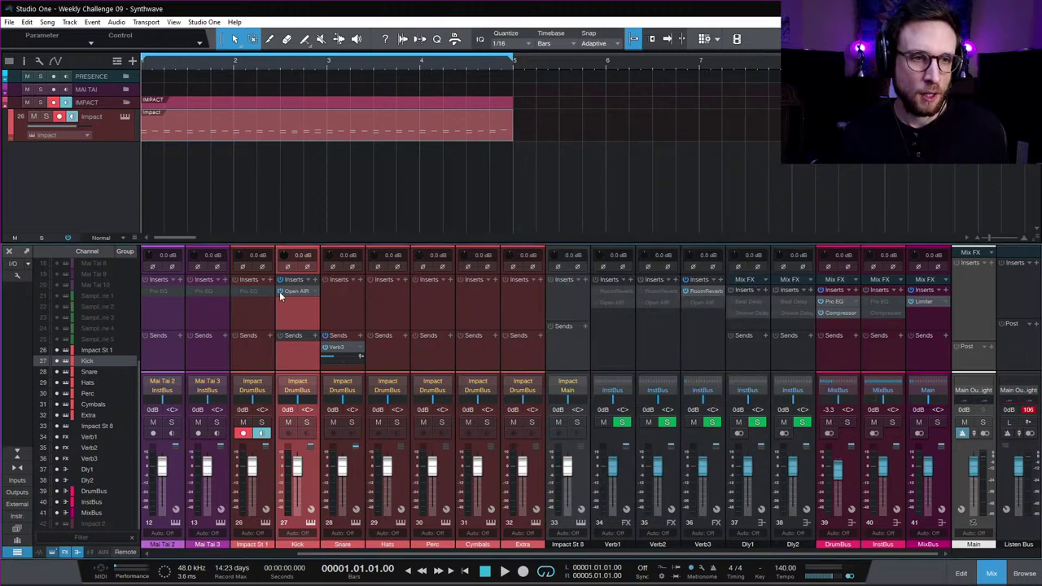
pyautogui.press('space')
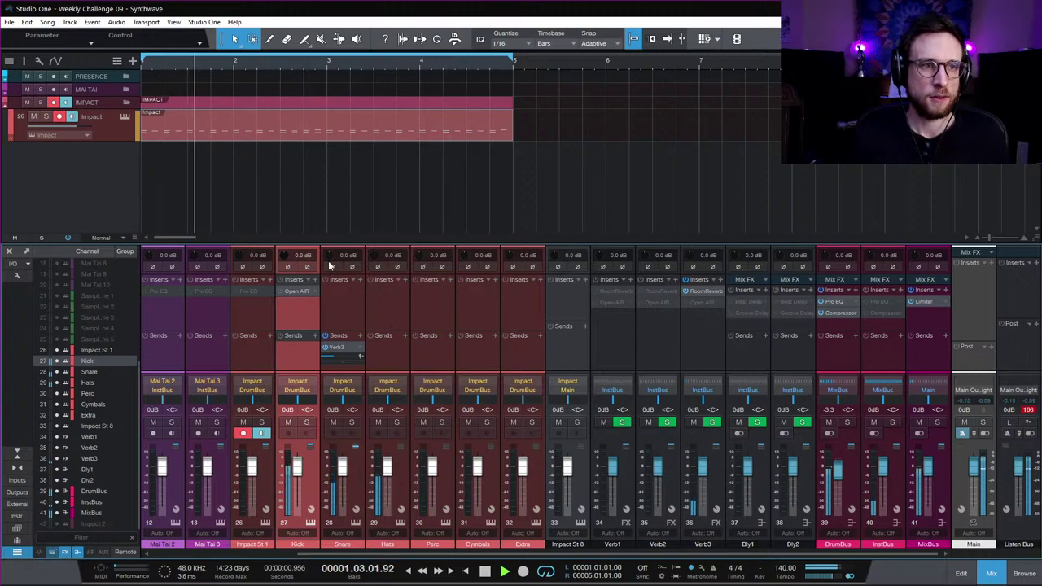
pyautogui.press('space')
# - Expand the MAI TAI folder, open the Mai Tai 1 instrument editor and load the + init preset
pyautogui.click(126, 91)
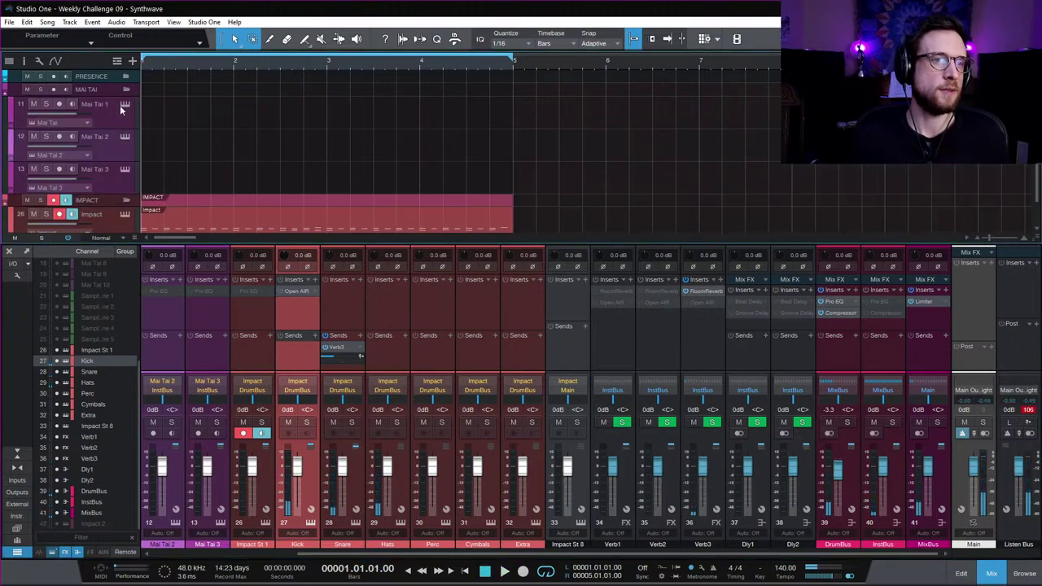
pyautogui.click(124, 106)
pyautogui.moveTo(708, 70); pyautogui.dragTo(374, 71)
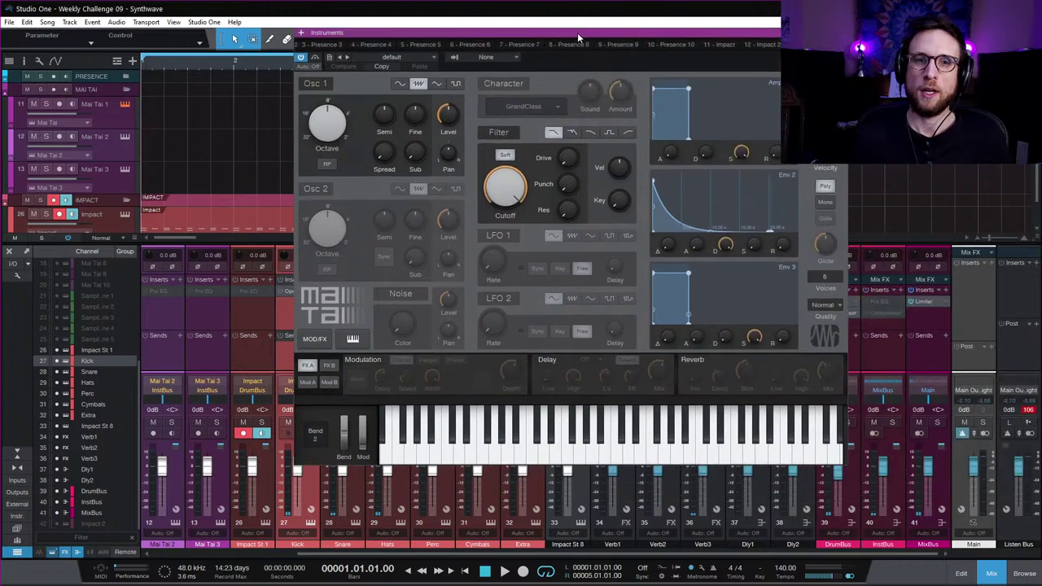
pyautogui.click(419, 96)
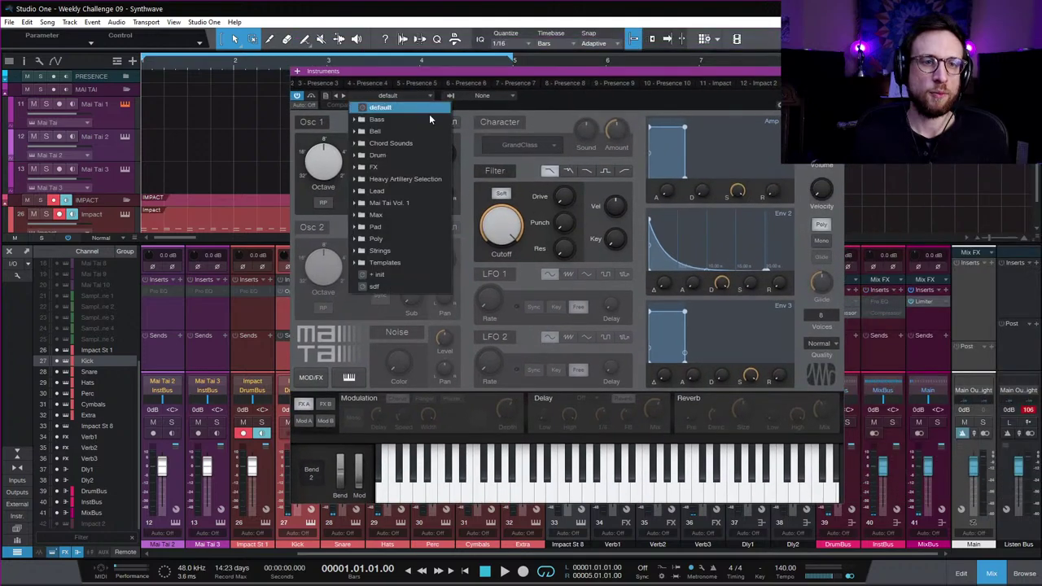
pyautogui.click(423, 275)
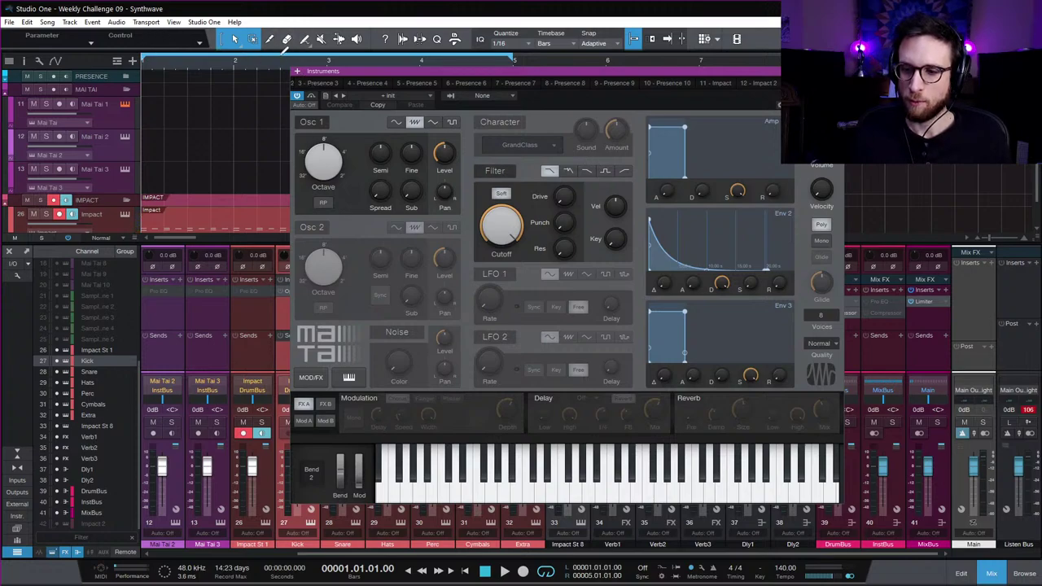
# - Select the Mai Tai 1 track and set its synth to High quality with oscillator 1 at the 16' octave
pyautogui.click(109, 119)
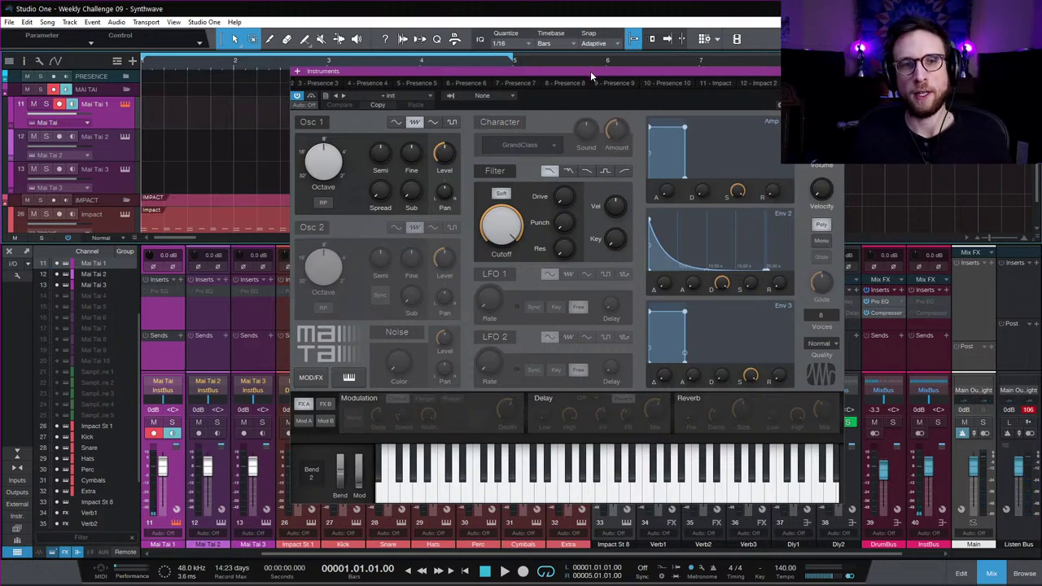
pyautogui.moveTo(590, 70); pyautogui.dragTo(586, 75)
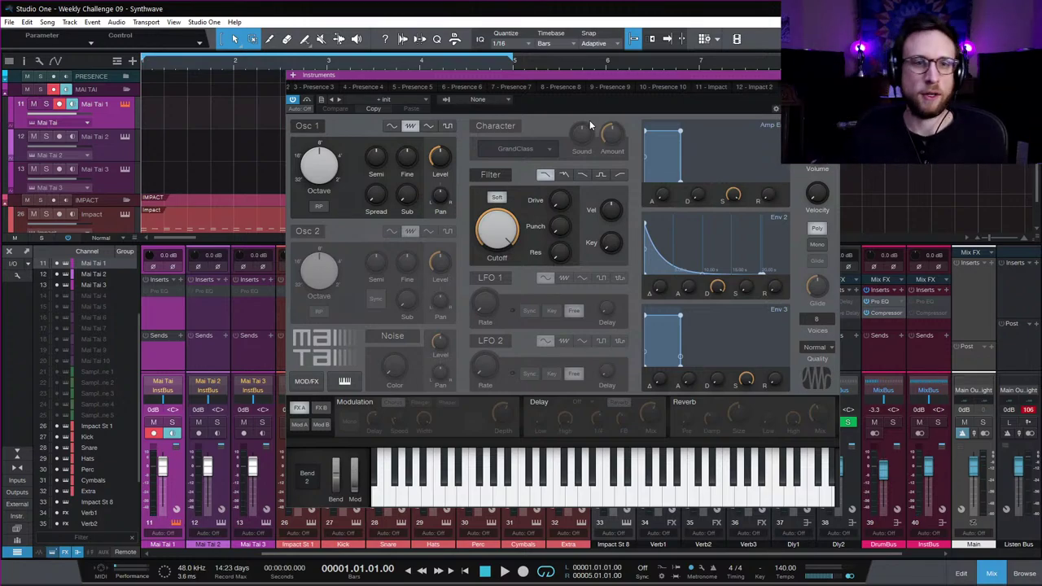
pyautogui.click(834, 355)
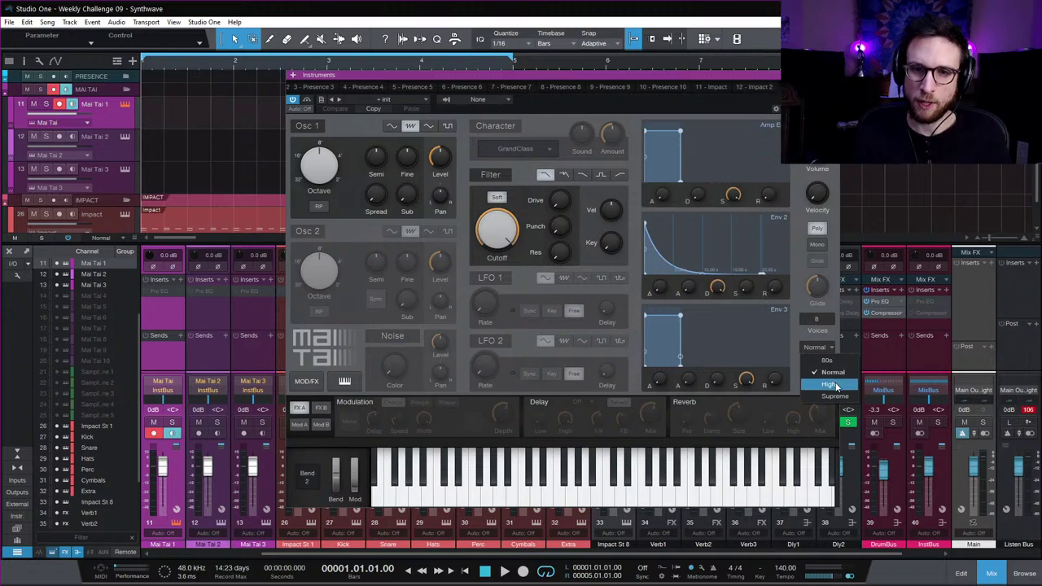
pyautogui.click(810, 371)
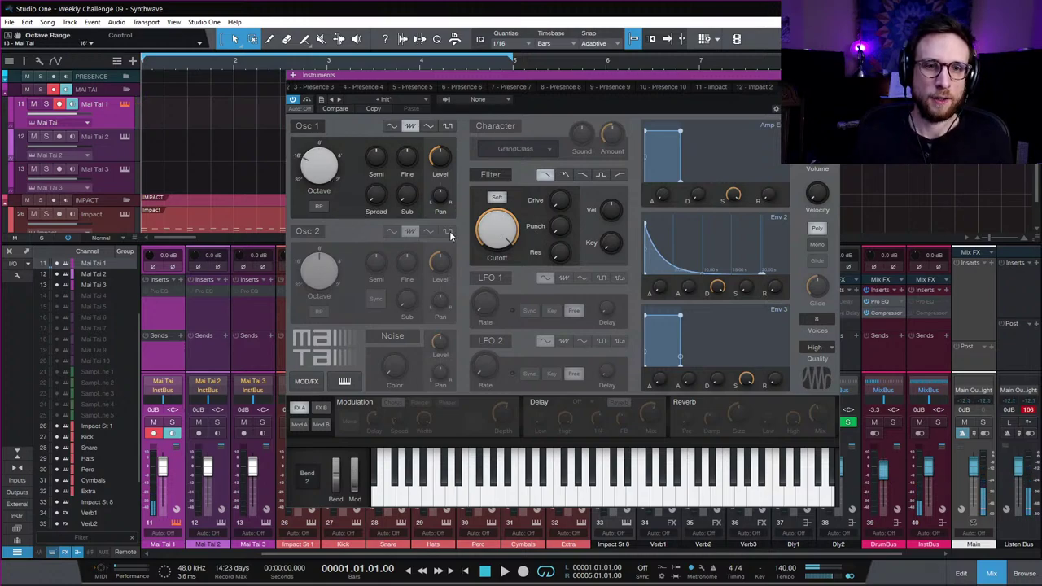
# - Show modulation matrix A and set the amount of ENV 2 on the filter cutoff to 20.4 %
pyautogui.click(296, 425)
pyautogui.moveTo(375, 422); pyautogui.dragTo(382, 422)
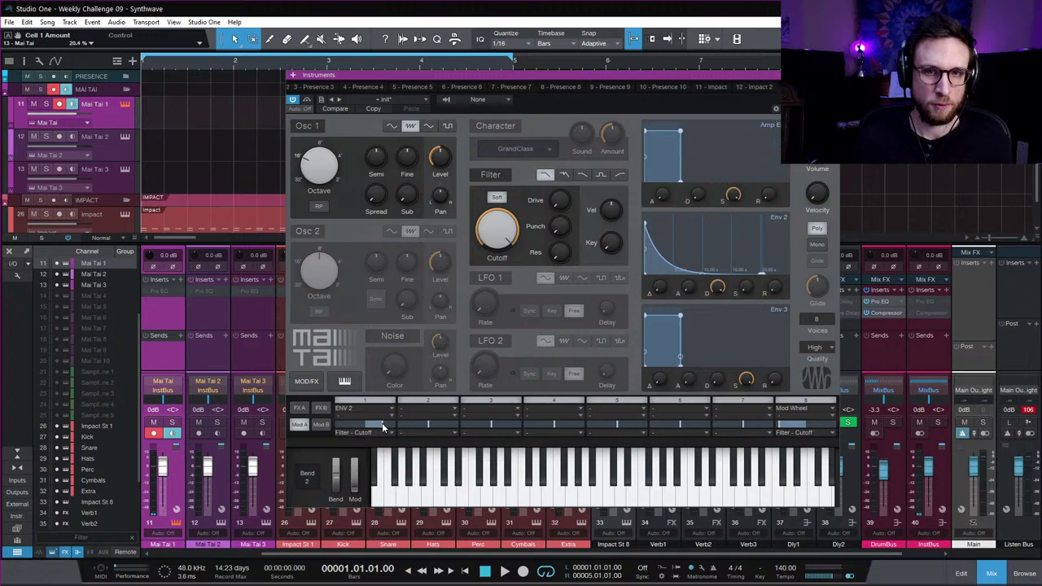
# - Try a short filter pluck with Env 2's decay at 101 ms, cutoff at 266.7 Hz and the ENV 2 amount at 100 %
pyautogui.moveTo(718, 291); pyautogui.dragTo(713, 339)
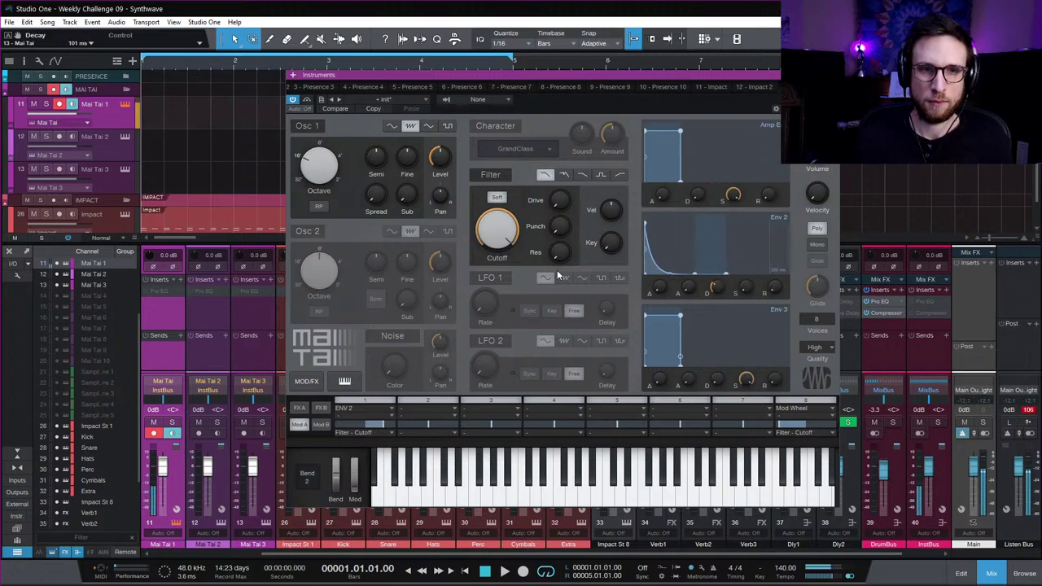
pyautogui.moveTo(510, 243); pyautogui.dragTo(491, 288)
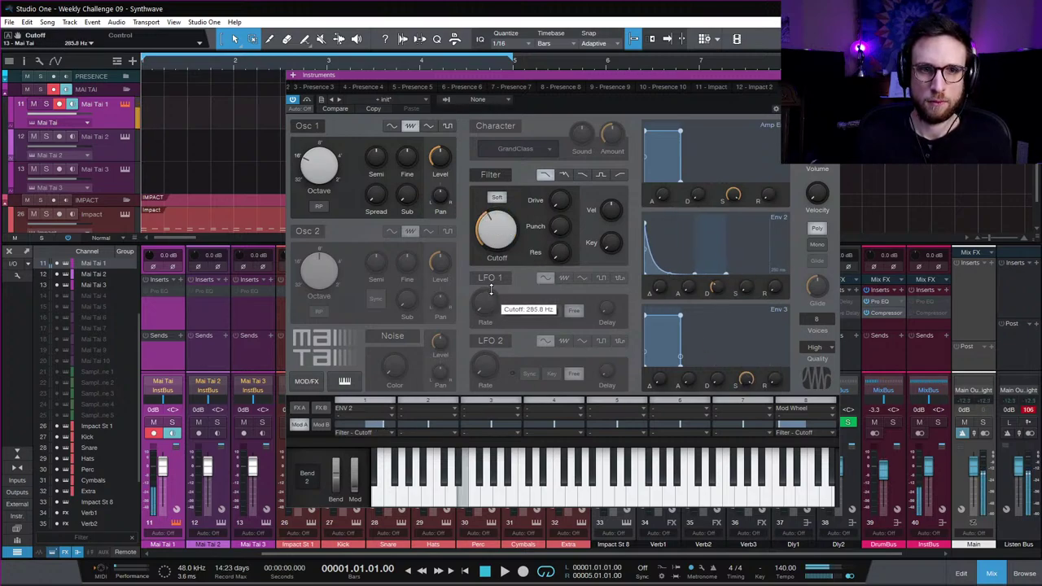
pyautogui.click(399, 456)
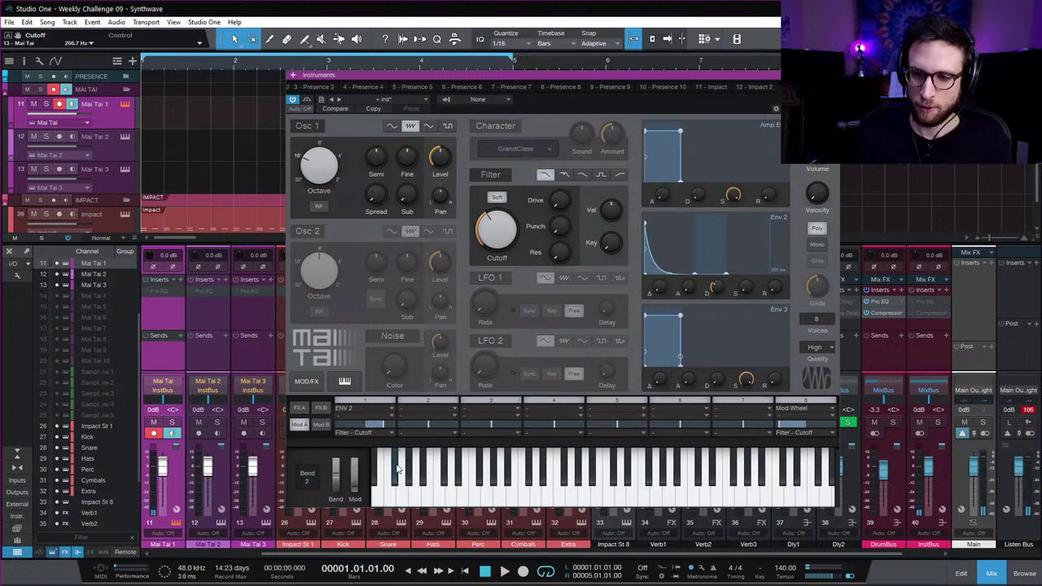
pyautogui.click(399, 470)
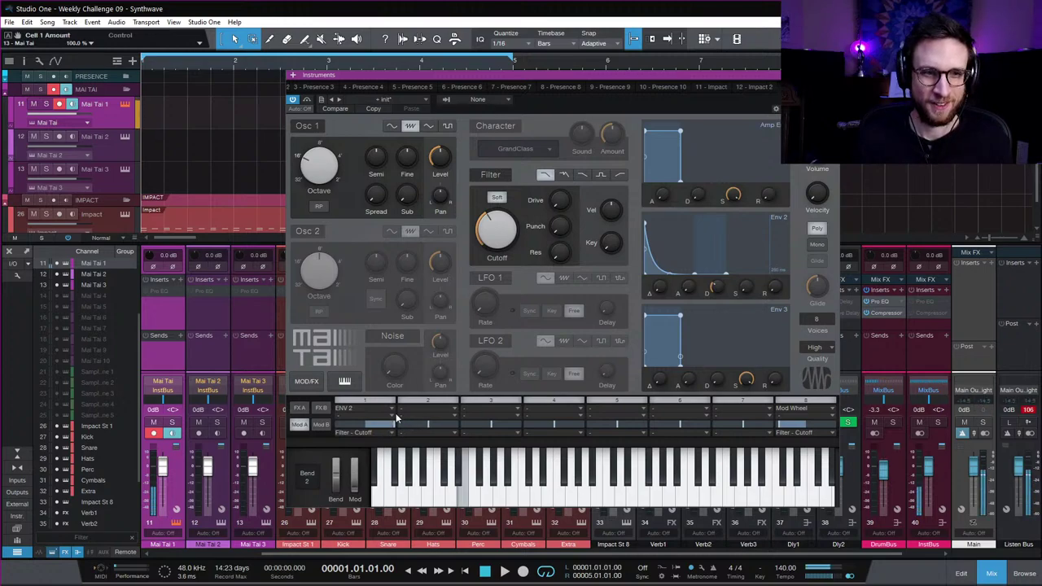
# - Set Env 2's decay to 268 ms and its amount to 29.2 %, cutoff to 1.22 kHz, and the amp envelope to 1.00 s decay without sustain
pyautogui.moveTo(714, 286)
pyautogui.mouseDown()
pyautogui.moveTo(720, 271)
pyautogui.moveTo(719, 290)
pyautogui.mouseUp()
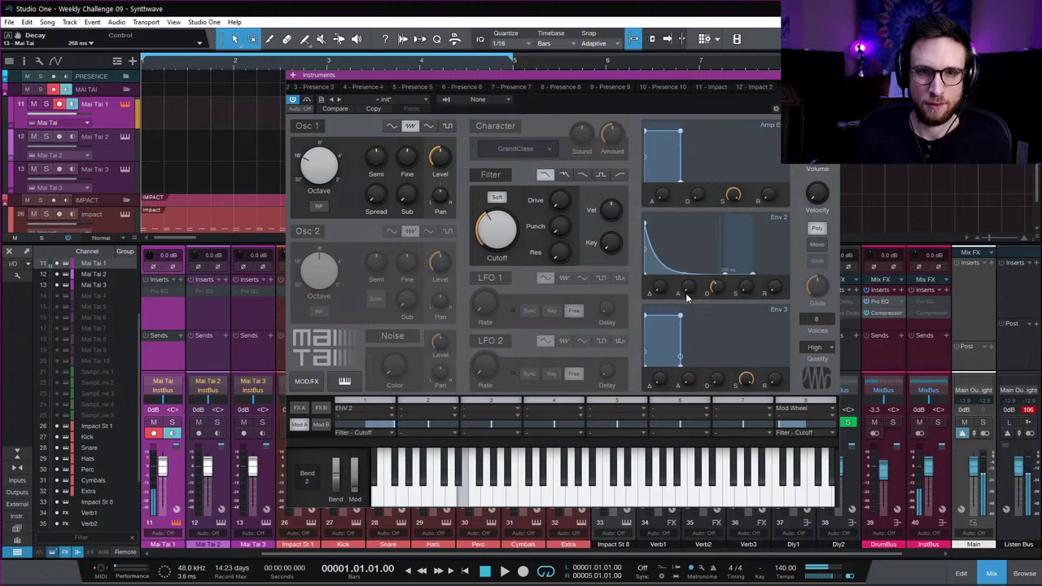
pyautogui.moveTo(392, 427); pyautogui.dragTo(383, 426)
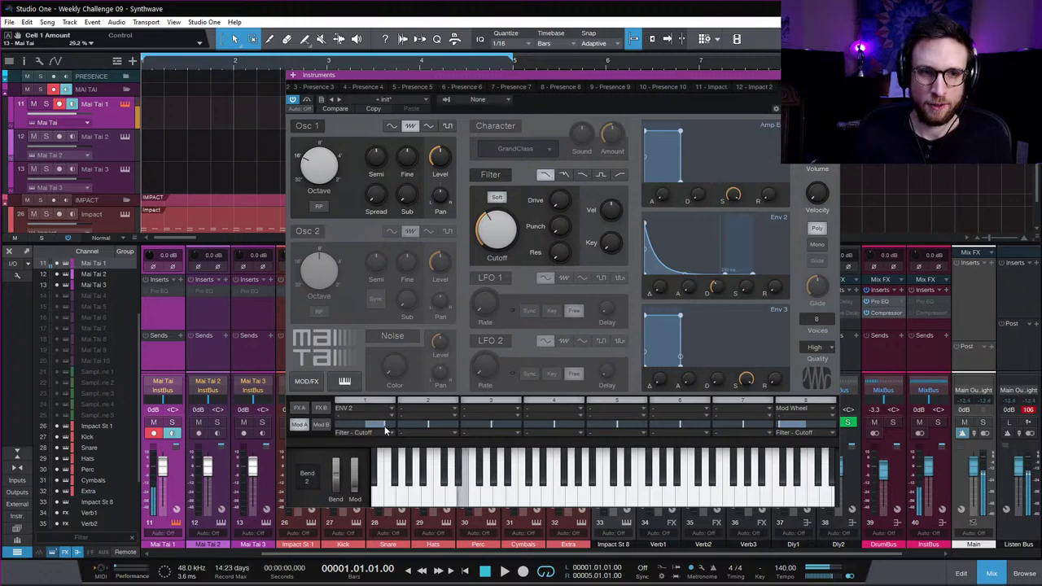
pyautogui.moveTo(488, 248); pyautogui.dragTo(488, 216)
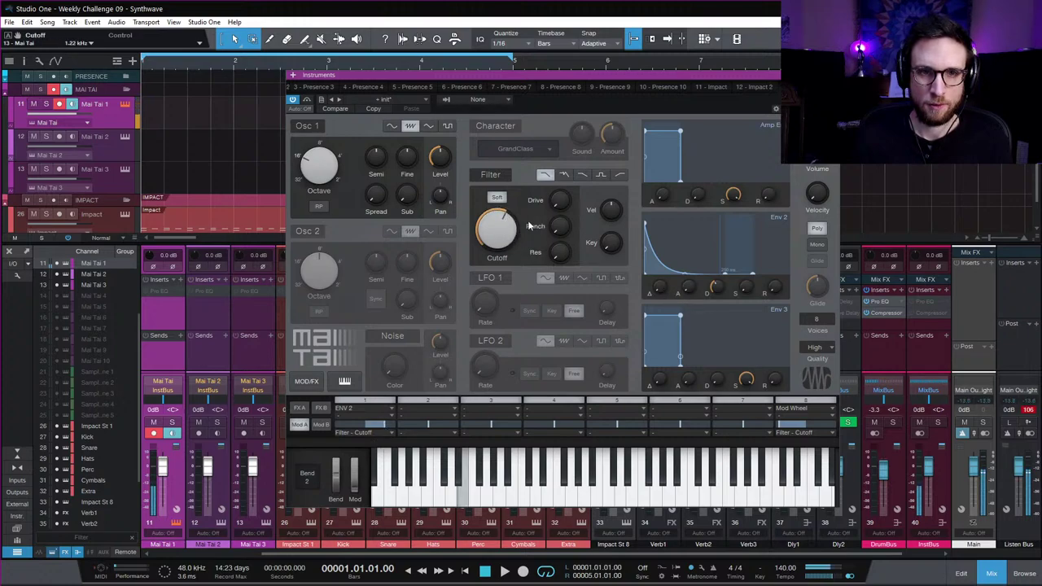
pyautogui.moveTo(716, 165); pyautogui.dragTo(704, 197)
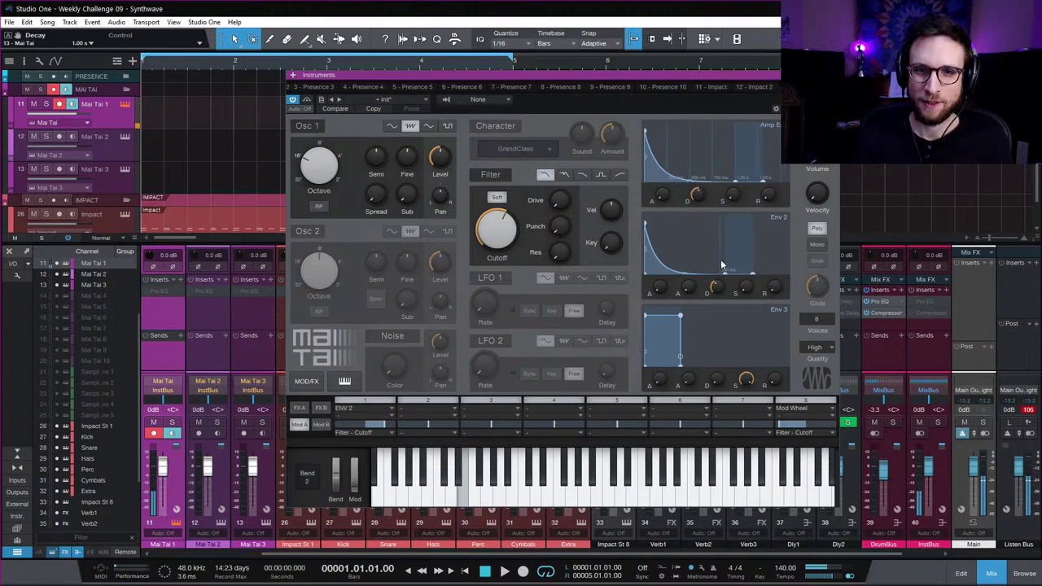
# - Set the filter's Drive to 83.0 % and Punch to 43.5 %, and raise its resonance
pyautogui.moveTo(558, 201); pyautogui.dragTo(580, 134)
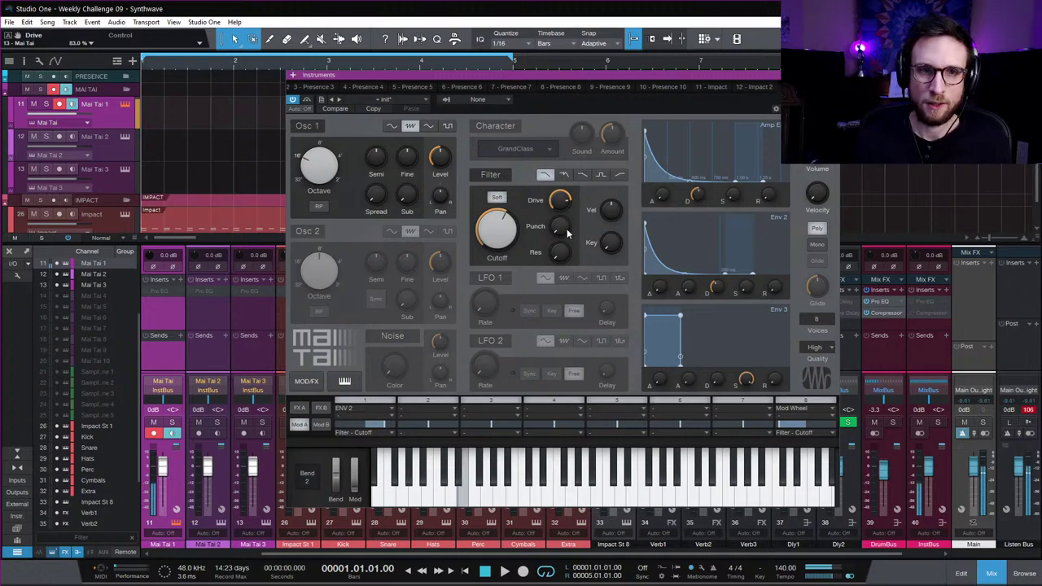
pyautogui.moveTo(567, 232); pyautogui.dragTo(569, 181)
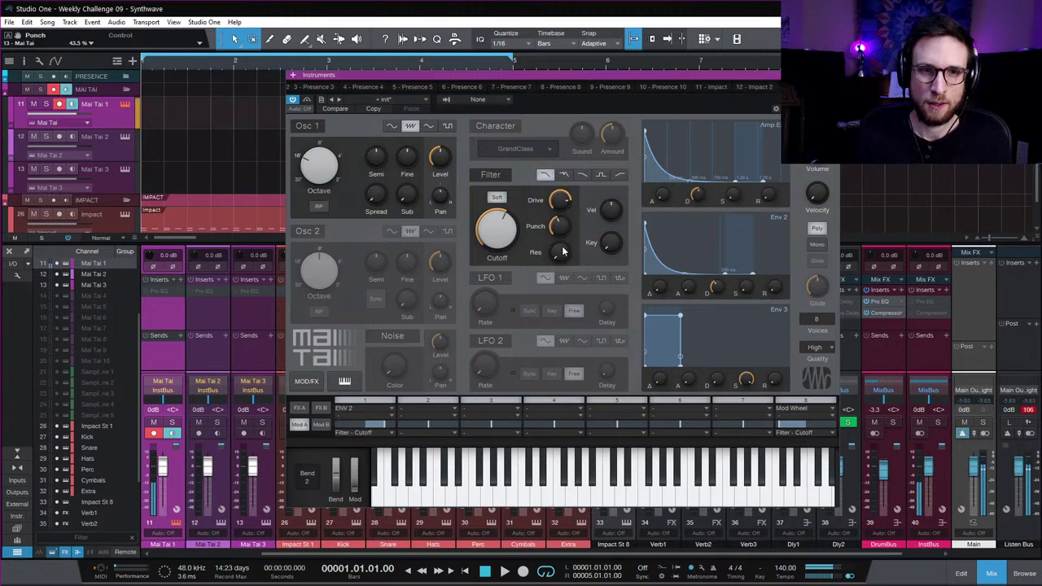
pyautogui.moveTo(564, 253); pyautogui.dragTo(574, 186)
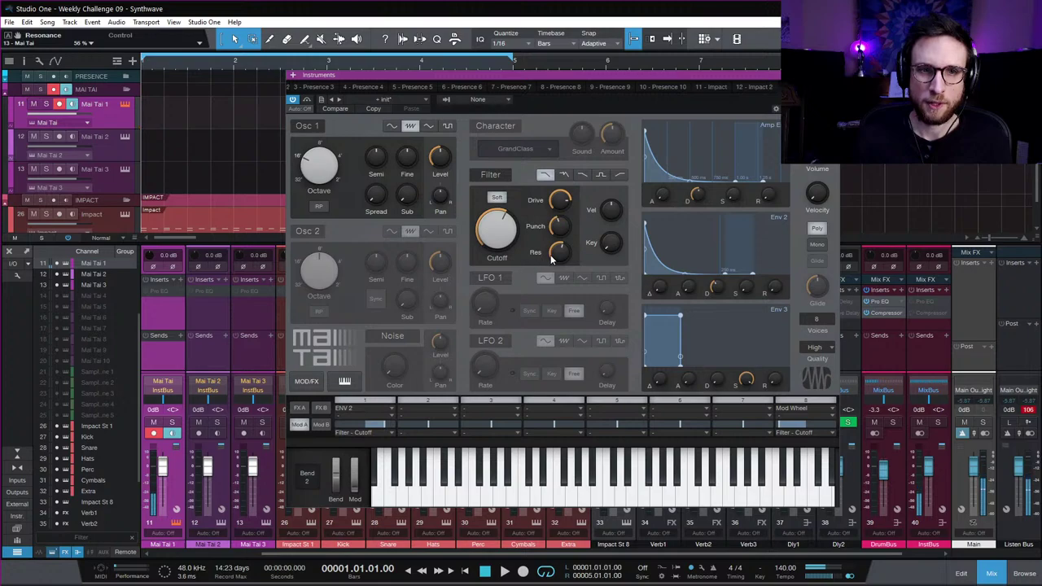
pyautogui.moveTo(559, 254); pyautogui.dragTo(560, 228)
pyautogui.click(498, 198)
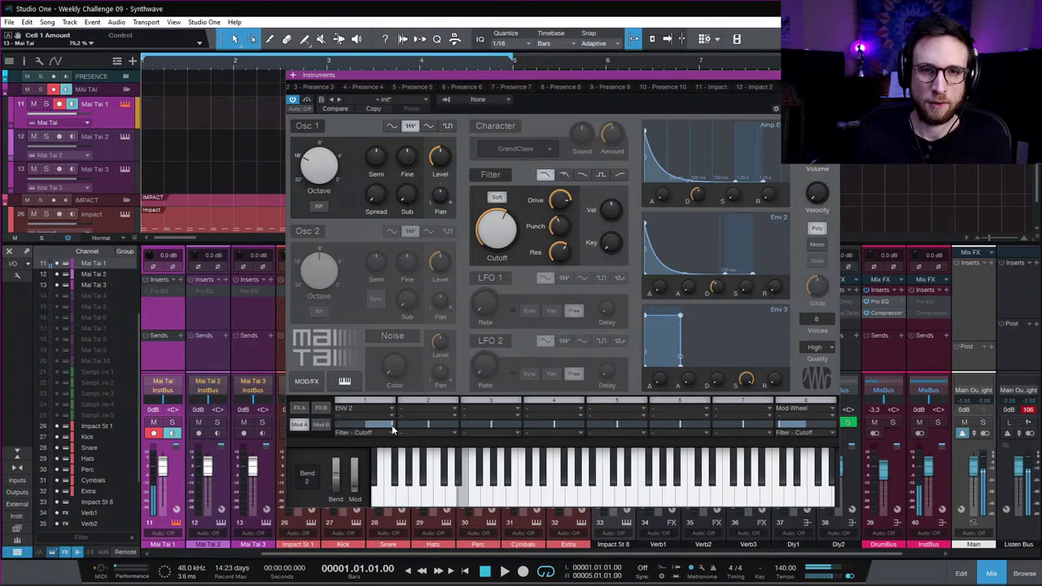
# - Lower the ENV 2 amount, set the amp decay to 662 ms and Env 2's decay to 2.17 s, and deactivate the Mod Wheel modulation cell
pyautogui.moveTo(392, 425); pyautogui.dragTo(382, 425)
pyautogui.moveTo(721, 290)
pyautogui.mouseDown()
pyautogui.moveTo(721, 273)
pyautogui.moveTo(721, 286)
pyautogui.mouseUp()
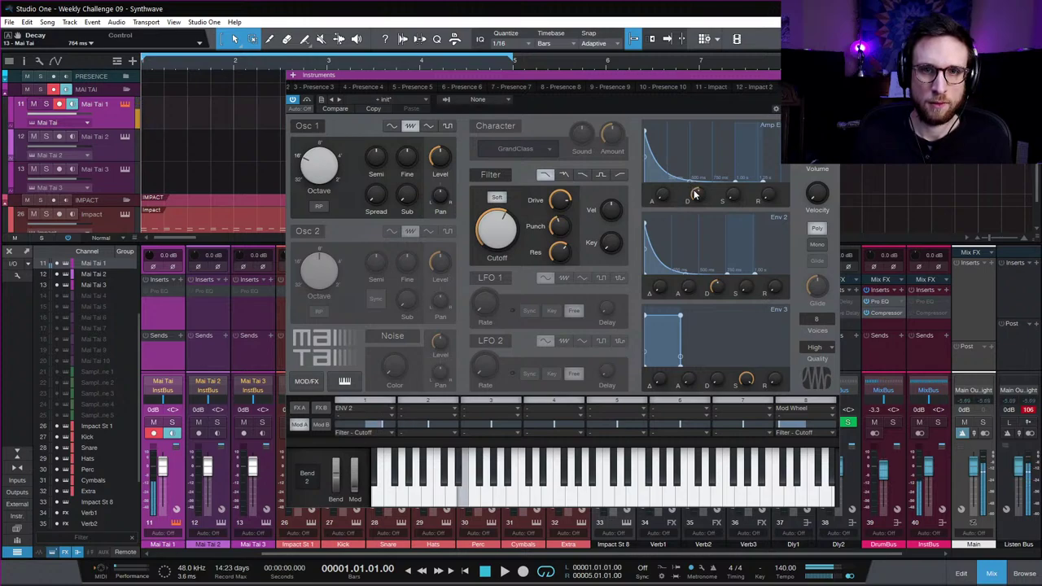
pyautogui.moveTo(694, 191); pyautogui.dragTo(693, 194)
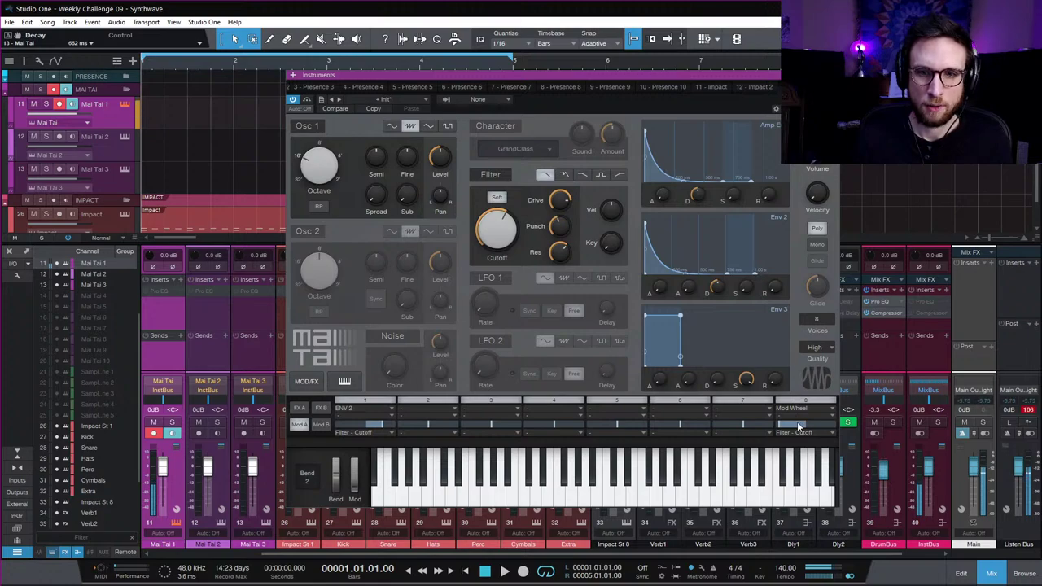
pyautogui.moveTo(713, 288)
pyautogui.mouseDown()
pyautogui.moveTo(714, 310)
pyautogui.moveTo(714, 282)
pyautogui.moveTo(729, 277)
pyautogui.mouseUp()
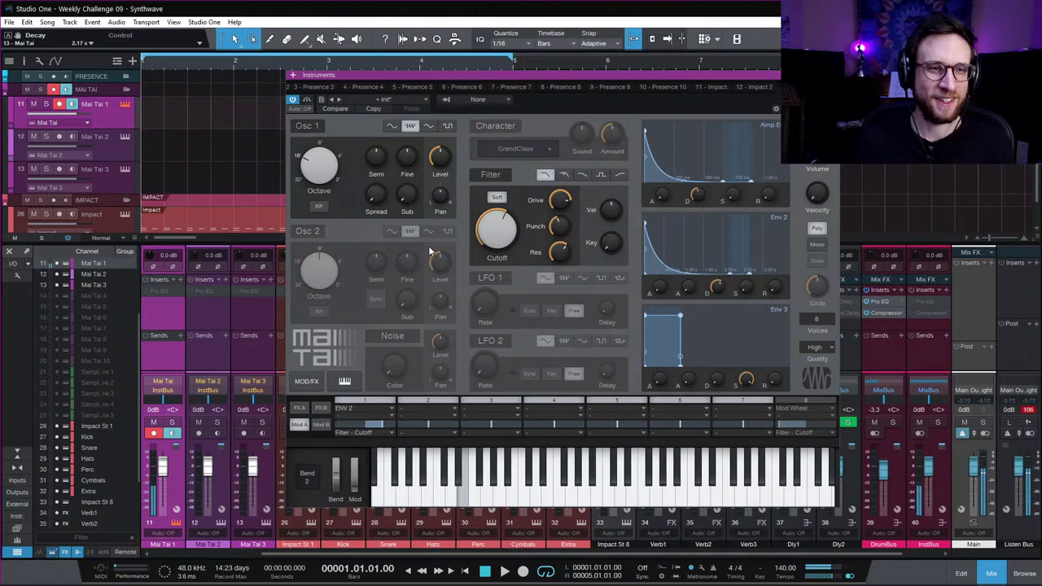
# - Activate oscillator 2 with Sync enabled and lower its level to -23.1 dB
pyautogui.click(319, 232)
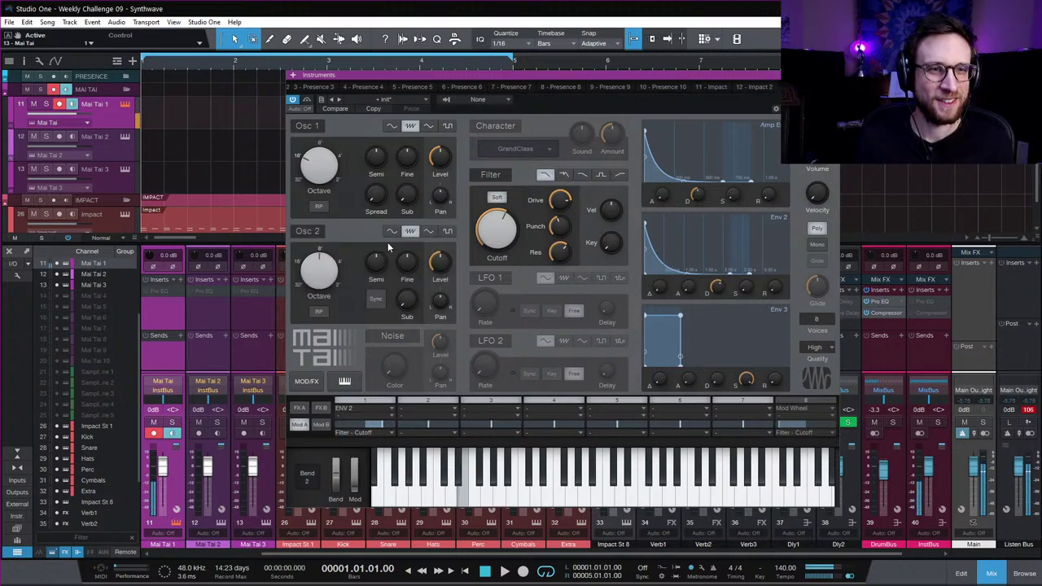
pyautogui.click(375, 300)
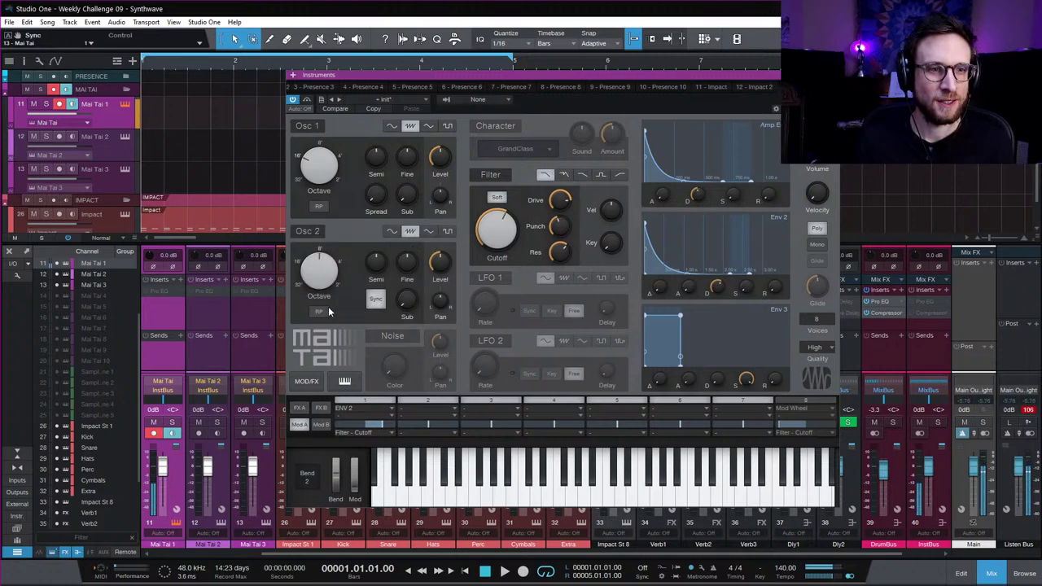
pyautogui.moveTo(438, 262); pyautogui.dragTo(439, 304)
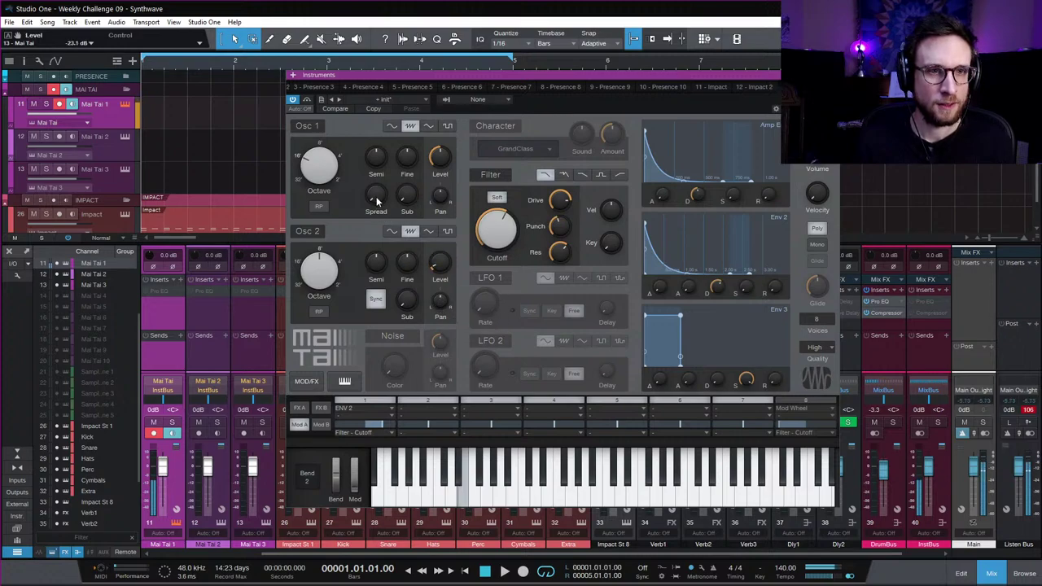
# - Set oscillator 1's Spread to 74.0 %, switch off oscillator 2's Sync and enable Random Phase on both oscillators
pyautogui.moveTo(376, 200); pyautogui.dragTo(405, 167)
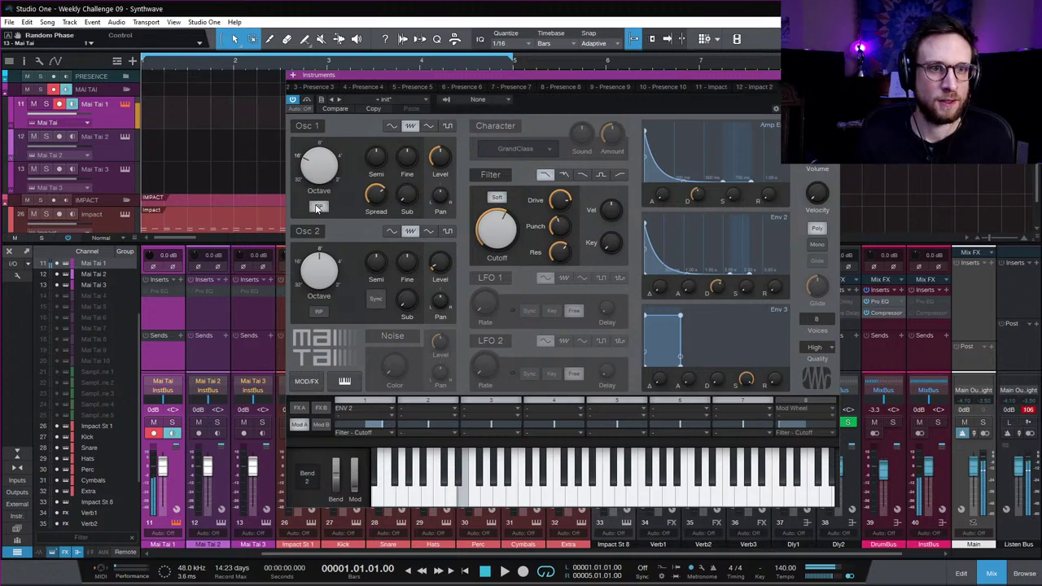
pyautogui.moveTo(373, 201)
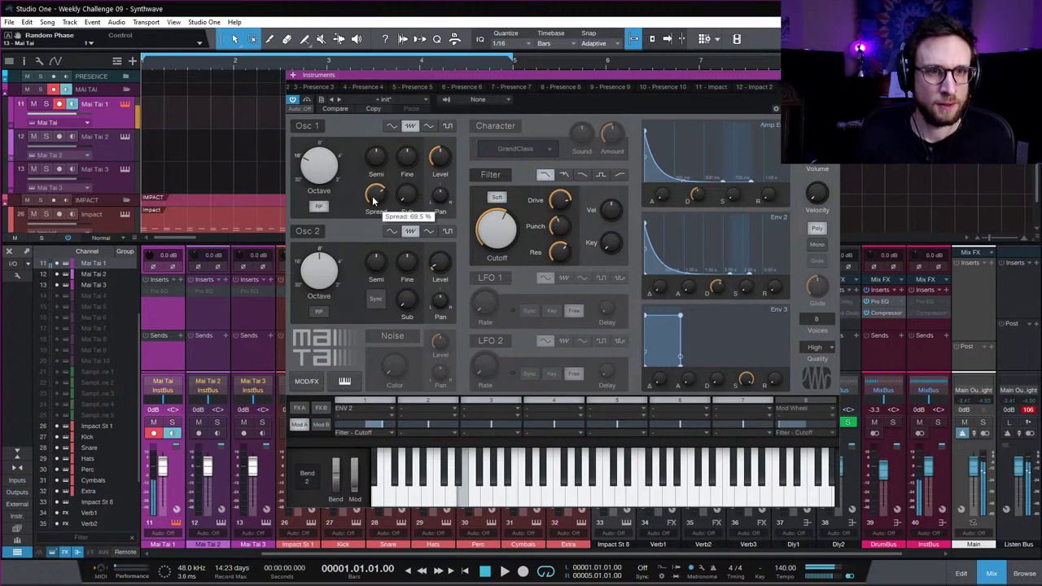
pyautogui.scroll(3, 377, 201)
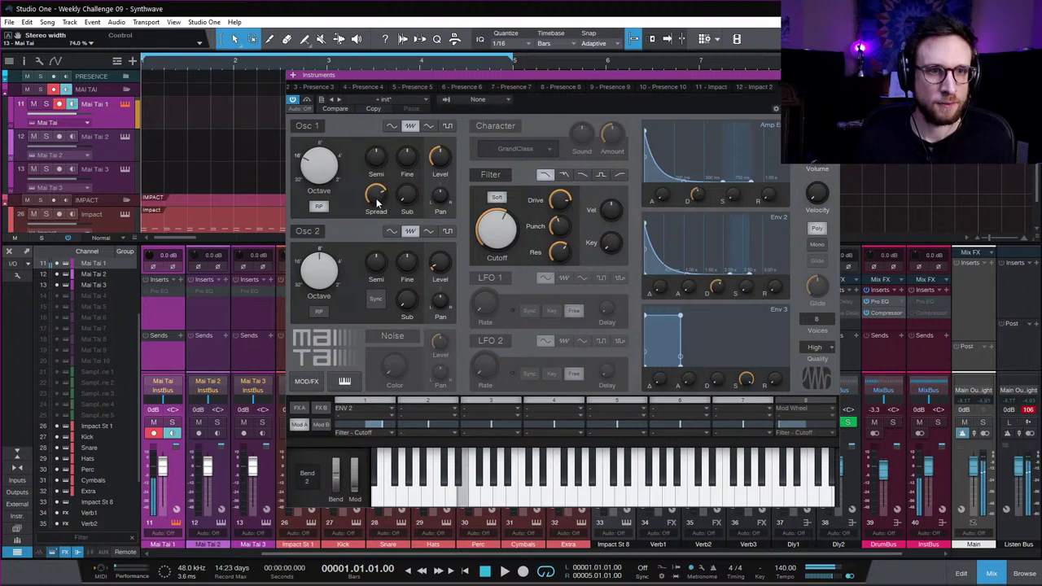
pyautogui.click(376, 301)
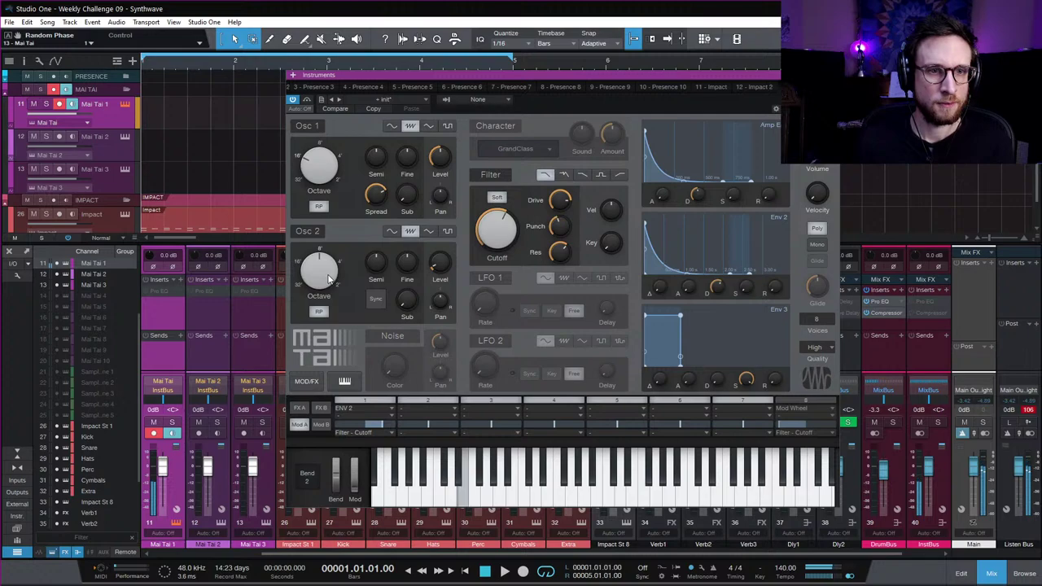
pyautogui.moveTo(330, 279)
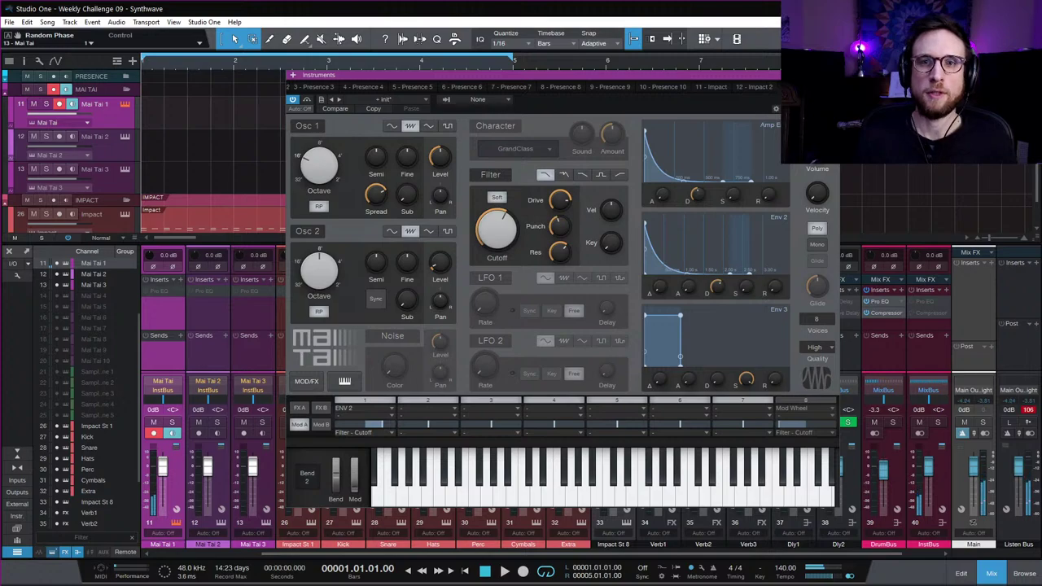
# - Close the synth window, create an empty four-bar part at bar 1 on the Mai Tai 1 track and open it for note editing
pyautogui.click(831, 74)
pyautogui.moveTo(152, 123); pyautogui.dragTo(476, 125)
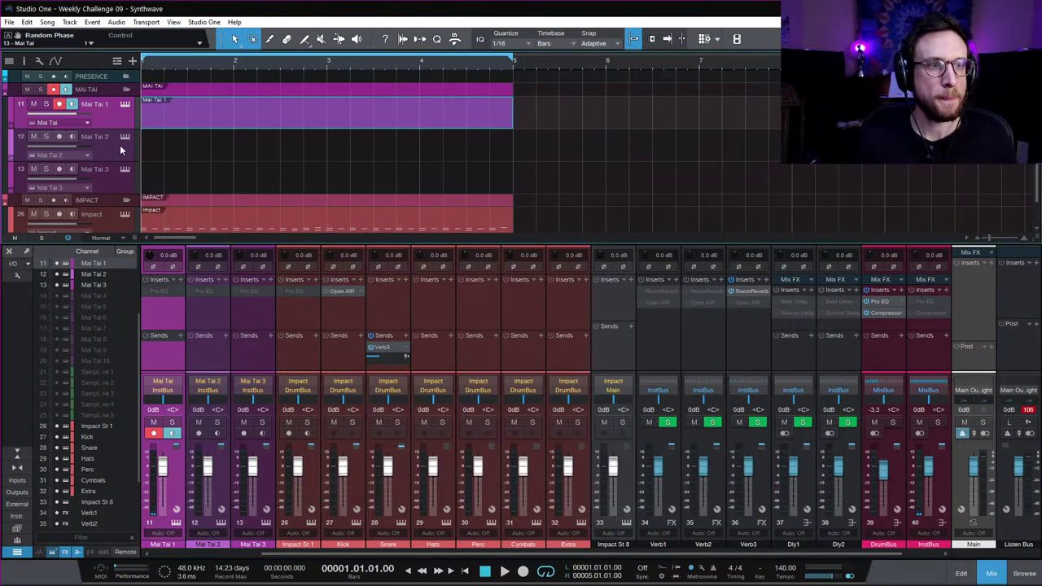
pyautogui.doubleClick(174, 126)
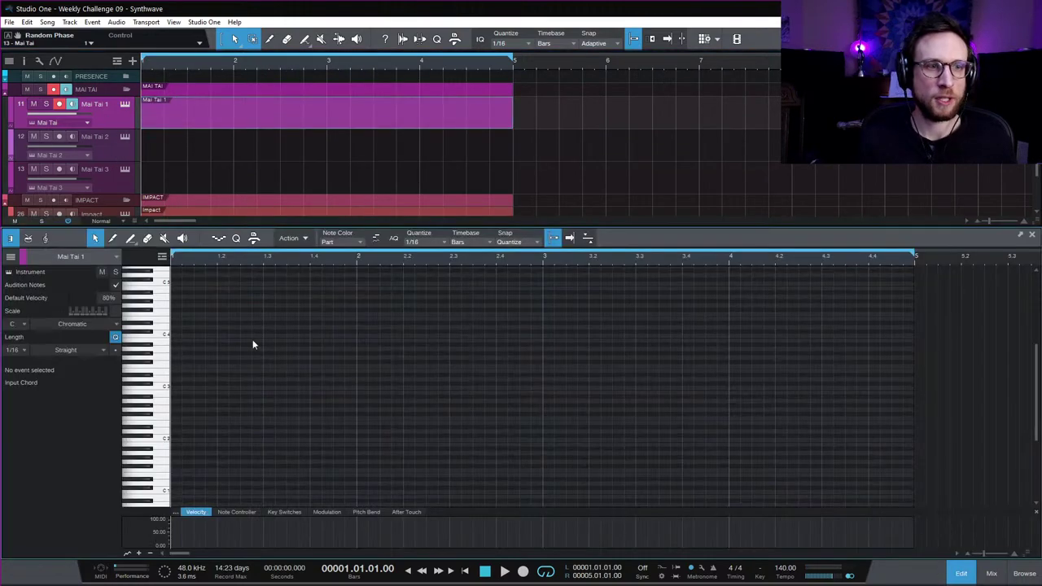
# - Enter an eighth-note E1 at the start of the part and duplicate it until all four bars are filled
pyautogui.doubleClick(176, 426)
pyautogui.moveTo(176, 425); pyautogui.dragTo(195, 475)
pyautogui.press('d')
pyautogui.press('d')
pyautogui.press('d')
pyautogui.press('d')
pyautogui.press('d')
pyautogui.press('d')
pyautogui.press('d')
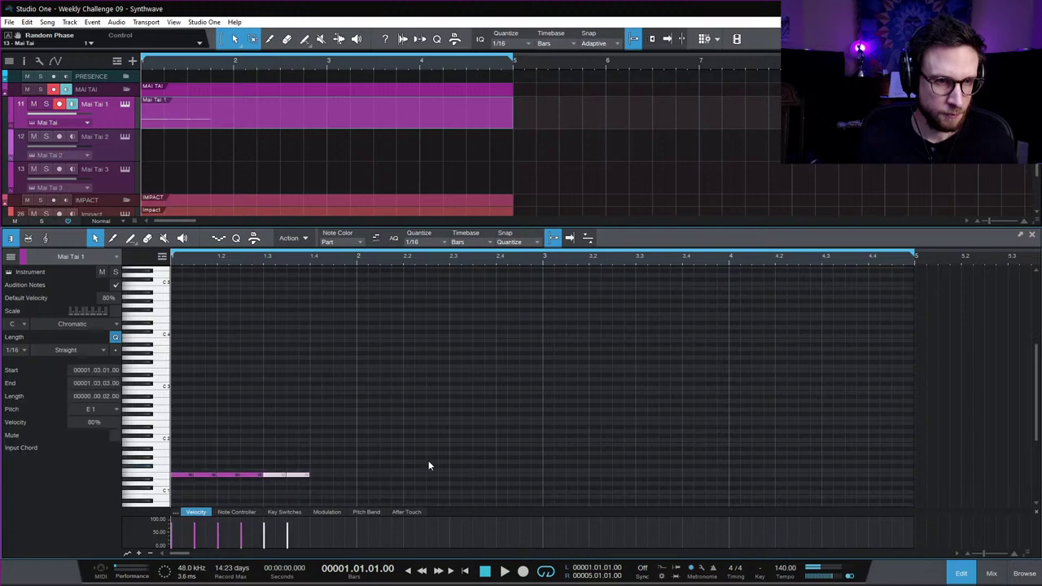
pyautogui.press('d')
pyautogui.press('d')
pyautogui.press('d')
# - Play the bass part with the Mai Tai 1 track soloed, and reopen and reposition its synth window
pyautogui.press('space')
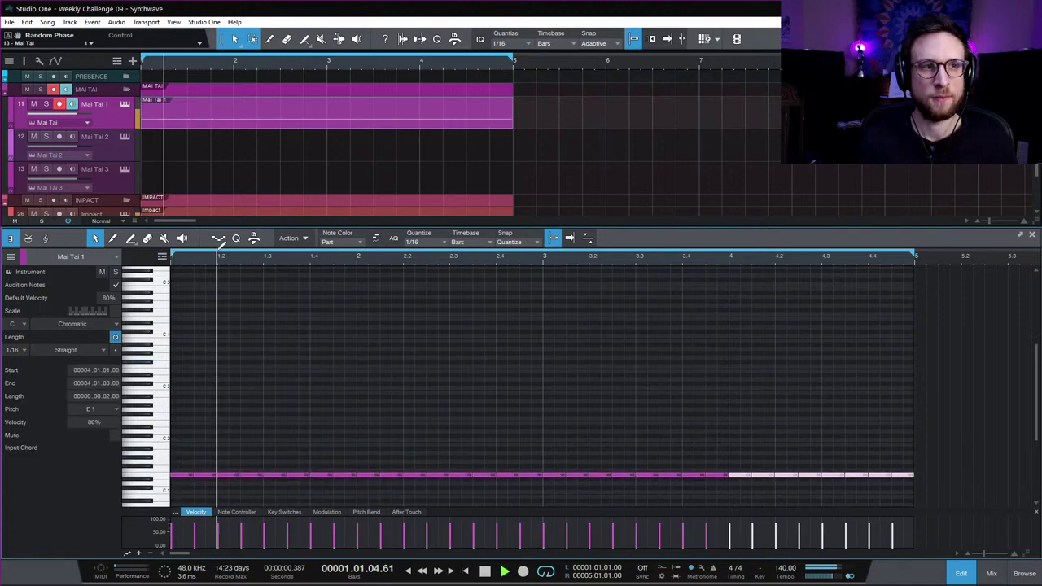
pyautogui.click(48, 105)
pyautogui.click(124, 104)
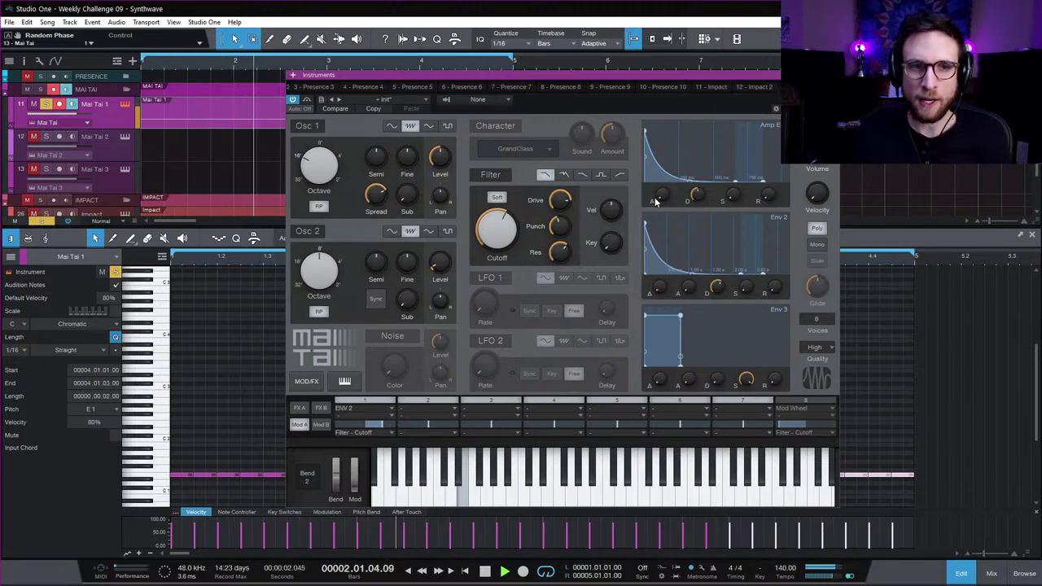
pyautogui.moveTo(671, 76); pyautogui.dragTo(718, 88)
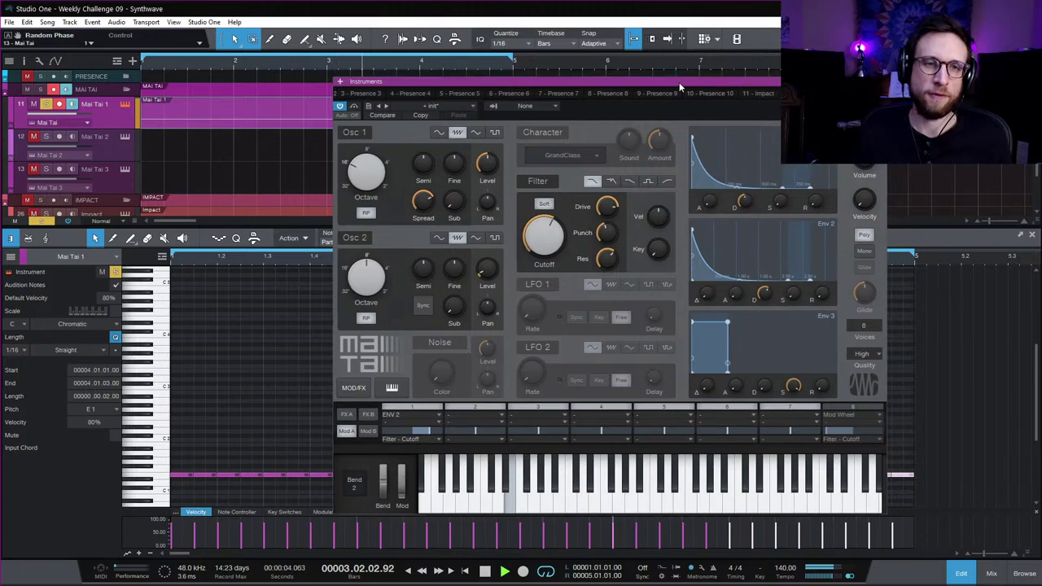
pyautogui.press('space')
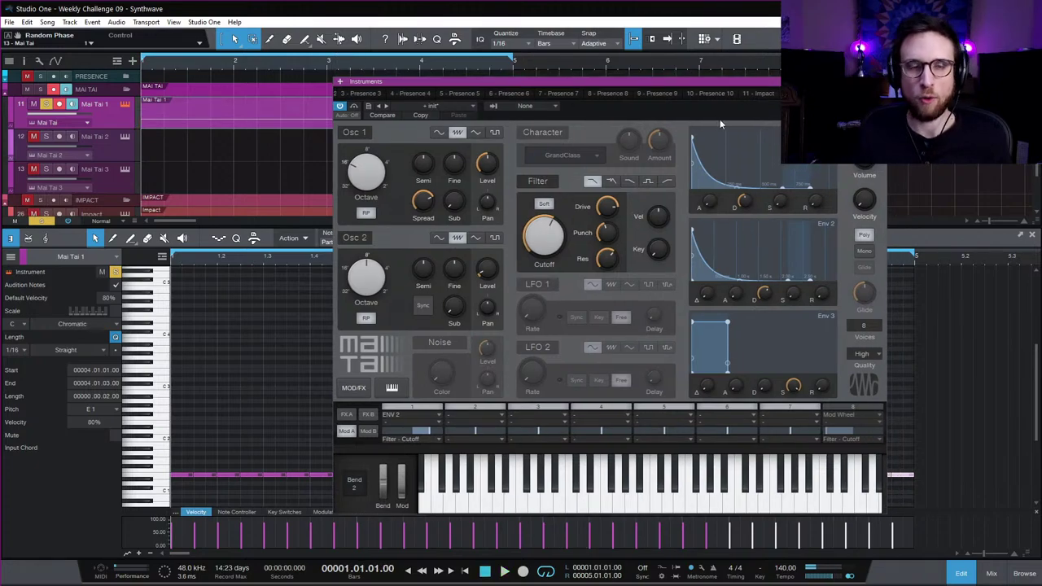
pyautogui.moveTo(664, 77); pyautogui.dragTo(643, 64)
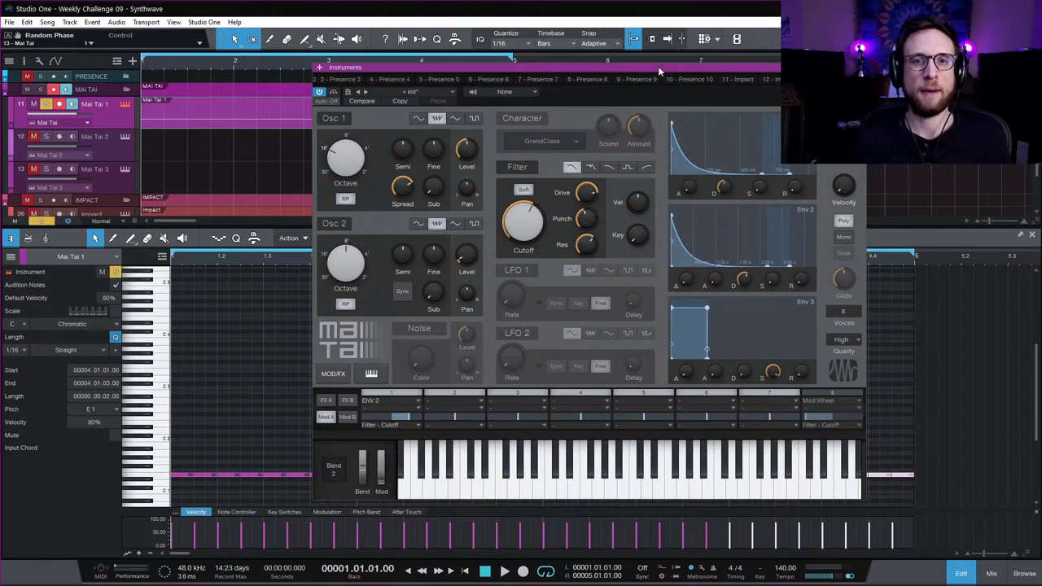
pyautogui.moveTo(658, 65); pyautogui.dragTo(650, 57)
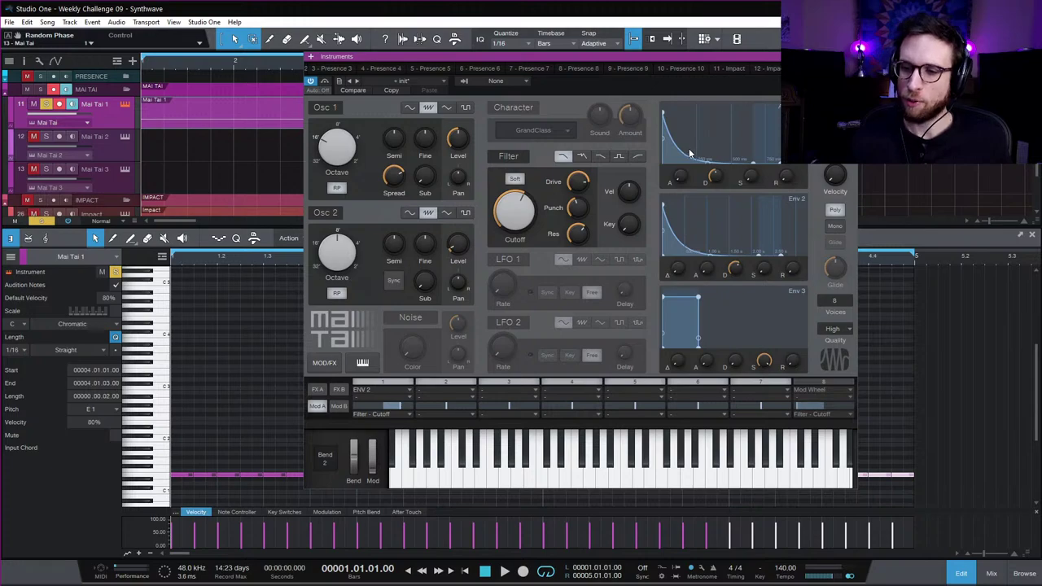
# - While the loop plays, lower the filter cutoff, set the ENV 2 amount to 34.4 % and Env 2's decay to 838 ms
pyautogui.press('space')
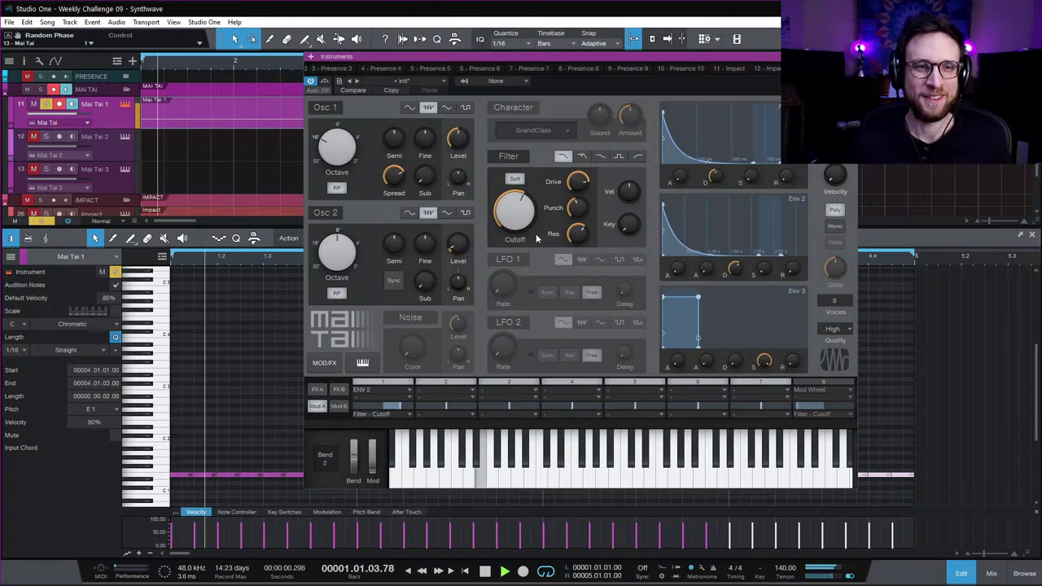
pyautogui.moveTo(519, 220); pyautogui.dragTo(518, 241)
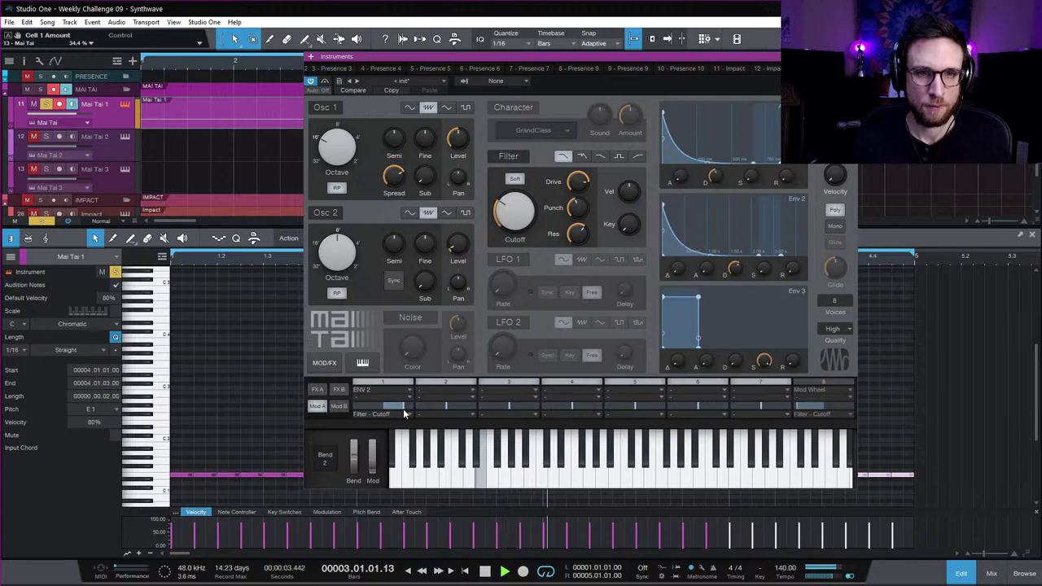
pyautogui.moveTo(734, 269)
pyautogui.mouseDown()
pyautogui.moveTo(734, 254)
pyautogui.moveTo(732, 280)
pyautogui.mouseUp()
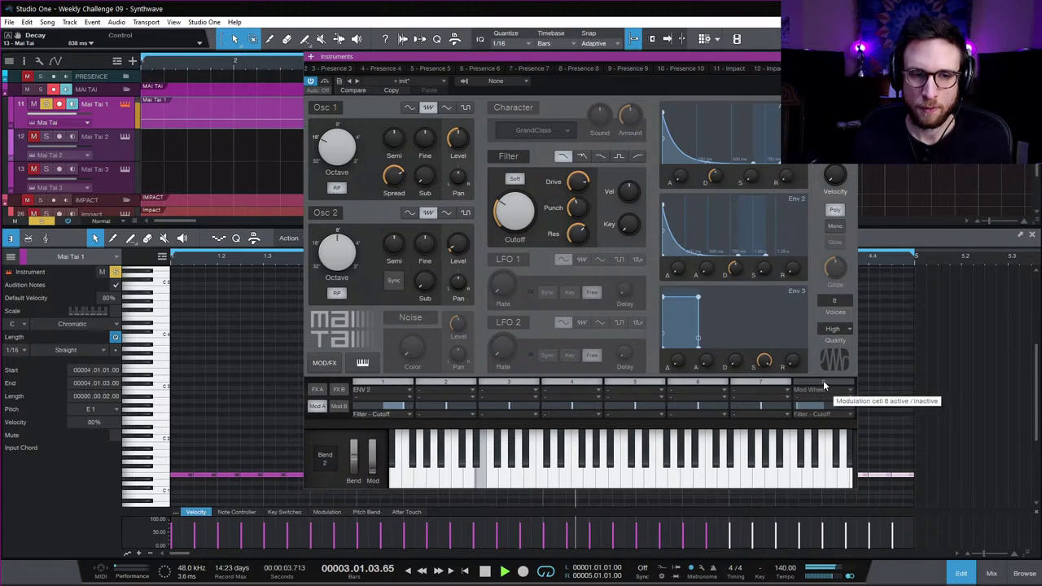
# - Enable the Mod Wheel filter-cutoff modulation, and set the release to 77.6 ms on the amp envelope and 106 ms on Env 2
pyautogui.press('space')
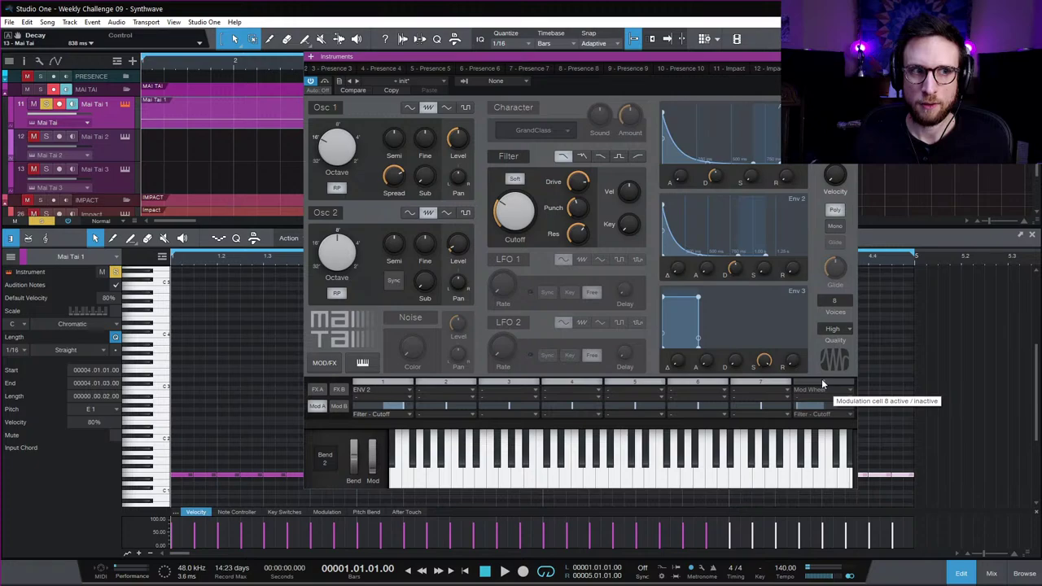
pyautogui.click(822, 381)
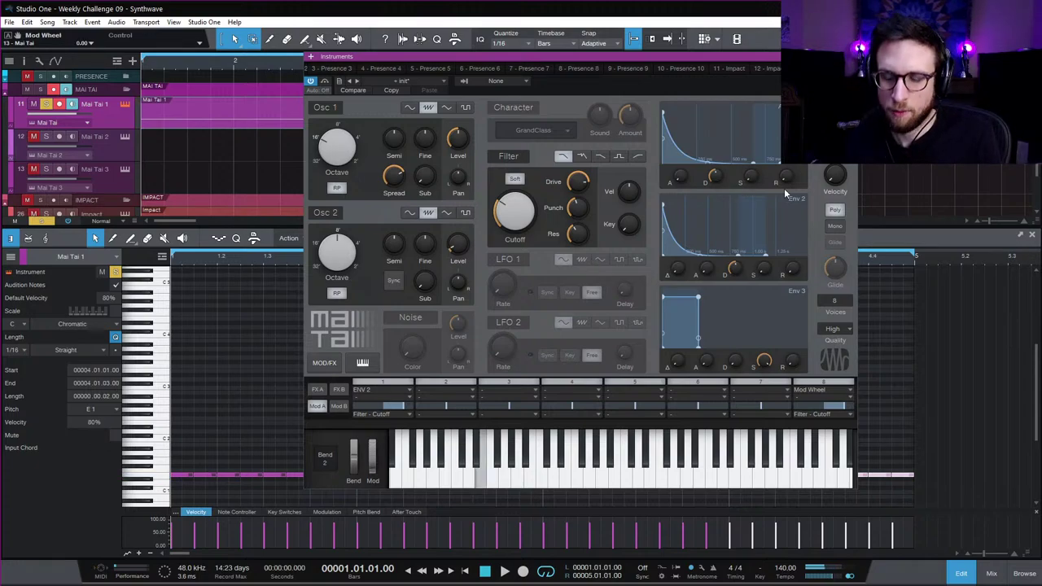
pyautogui.moveTo(787, 178)
pyautogui.mouseDown()
pyautogui.moveTo(788, 195)
pyautogui.moveTo(794, 181)
pyautogui.mouseUp()
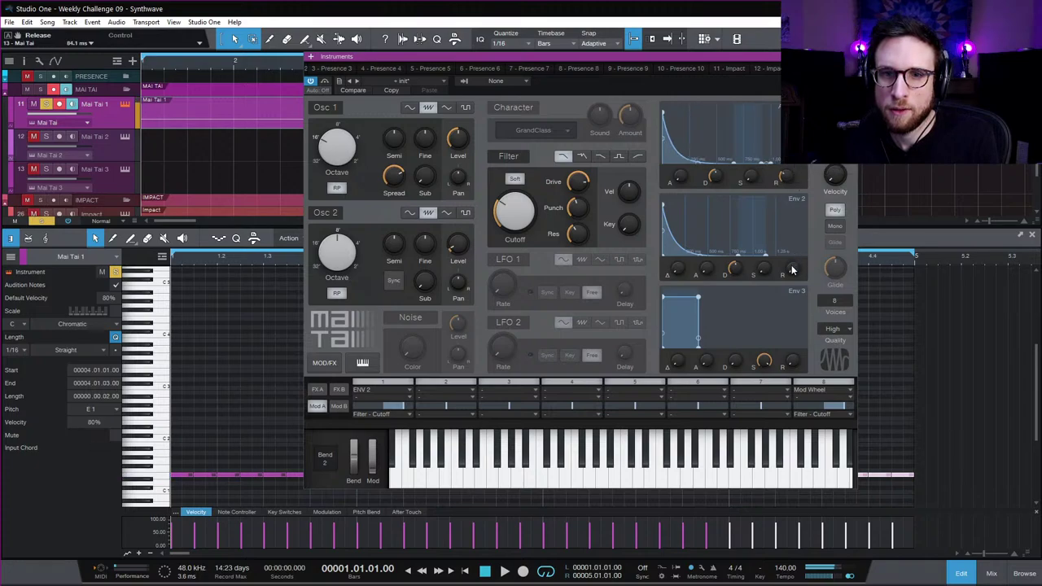
pyautogui.moveTo(793, 271); pyautogui.dragTo(797, 236)
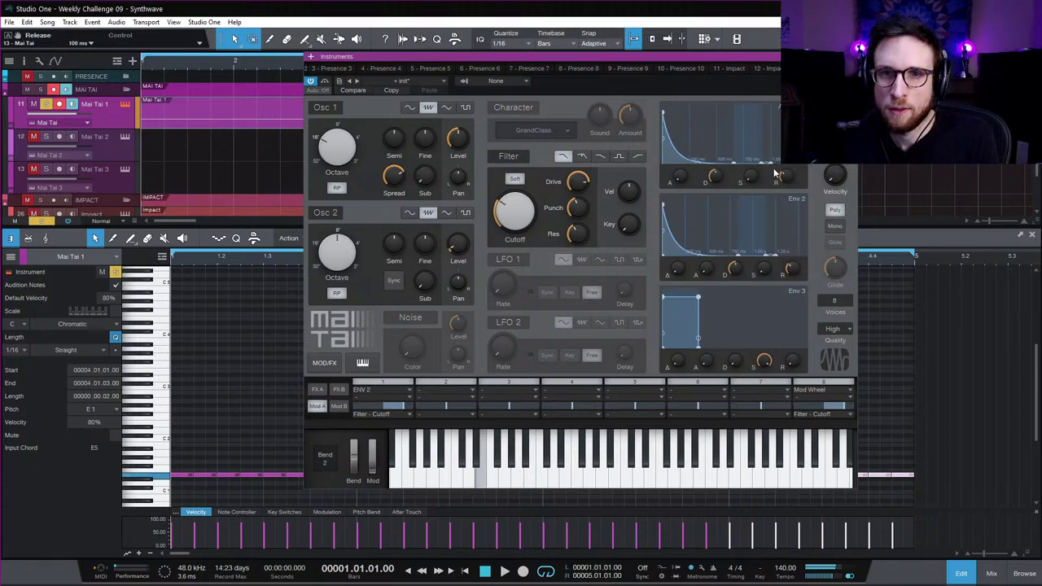
pyautogui.moveTo(783, 175)
pyautogui.mouseDown()
pyautogui.moveTo(783, 159)
pyautogui.moveTo(788, 184)
pyautogui.mouseUp()
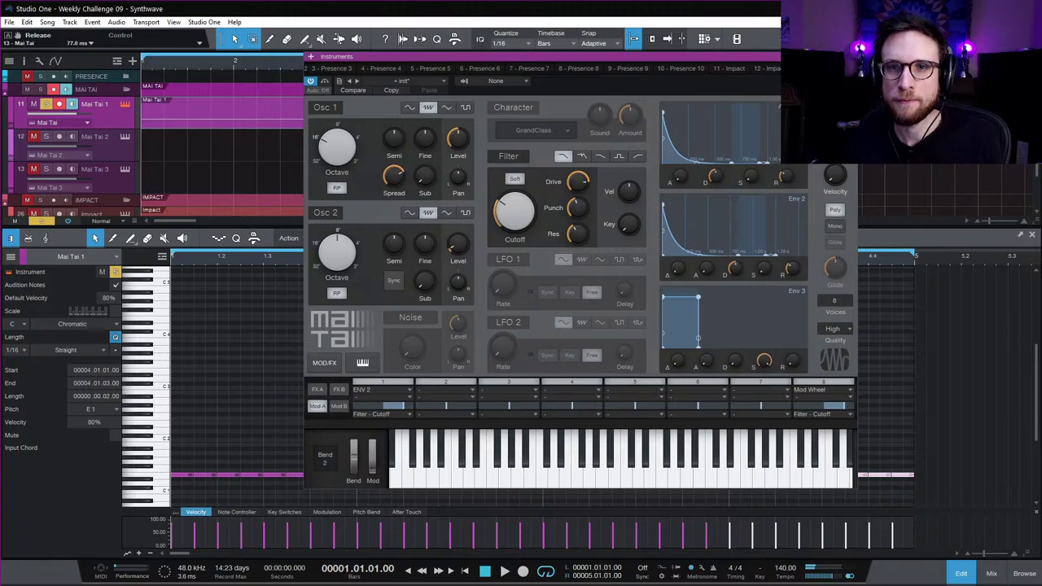
# - Start playback, show the mixer and add RedlightDist as an insert on the Mai Tai 1 channel
pyautogui.press('space')
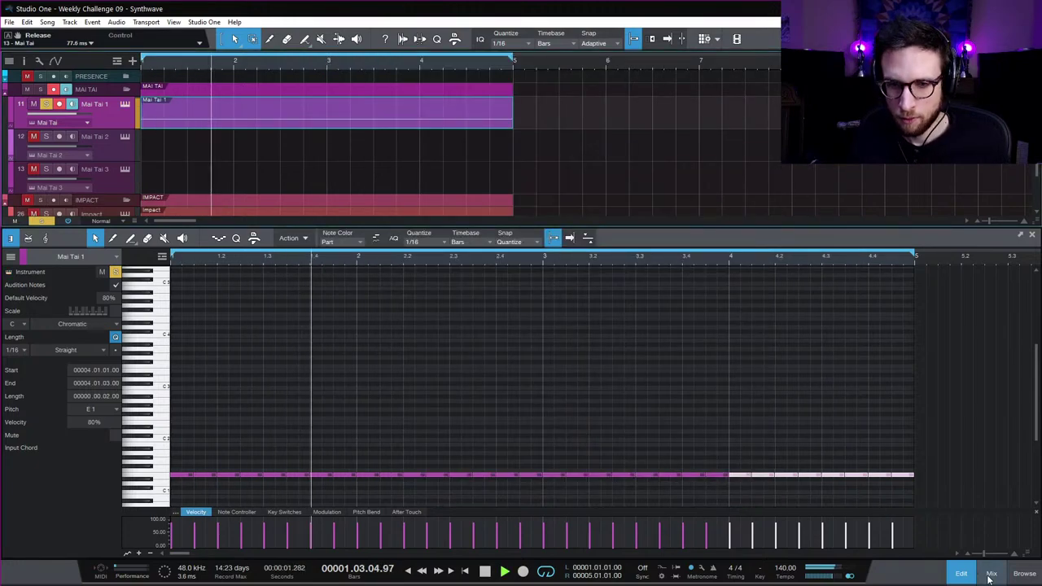
pyautogui.click(990, 574)
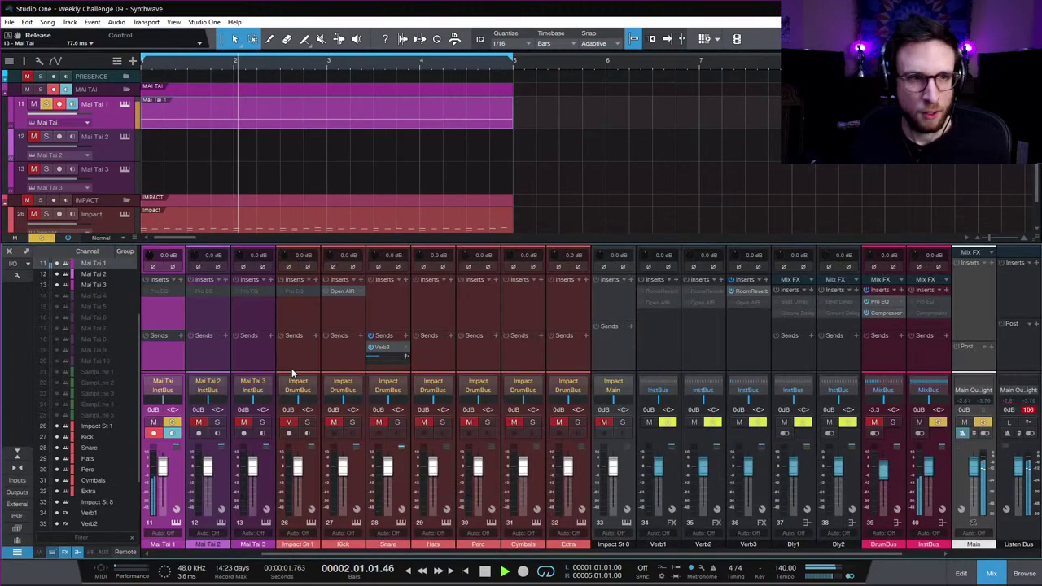
pyautogui.click(181, 281)
pyautogui.write('red')
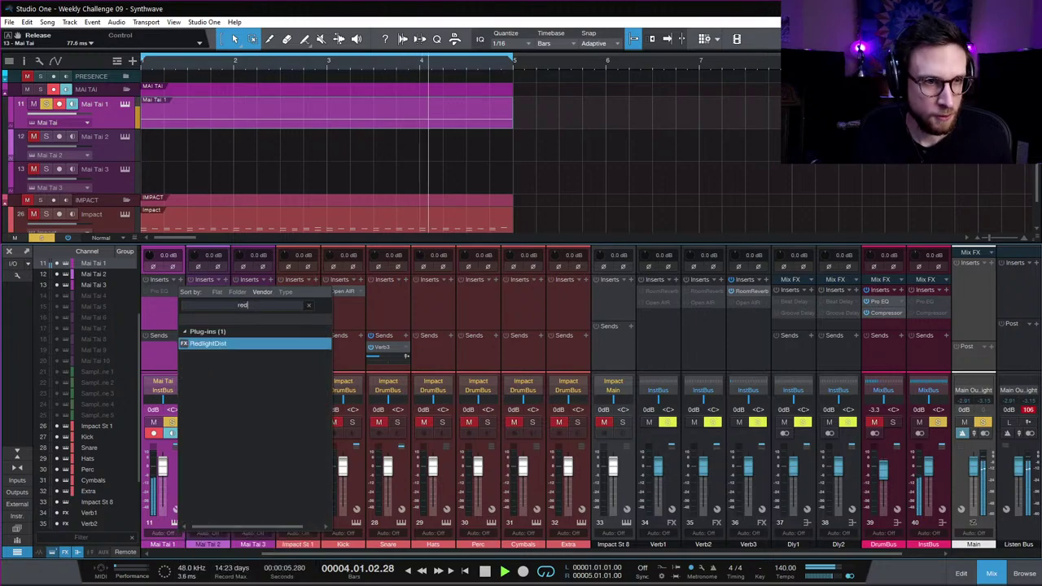
pyautogui.doubleClick(231, 343)
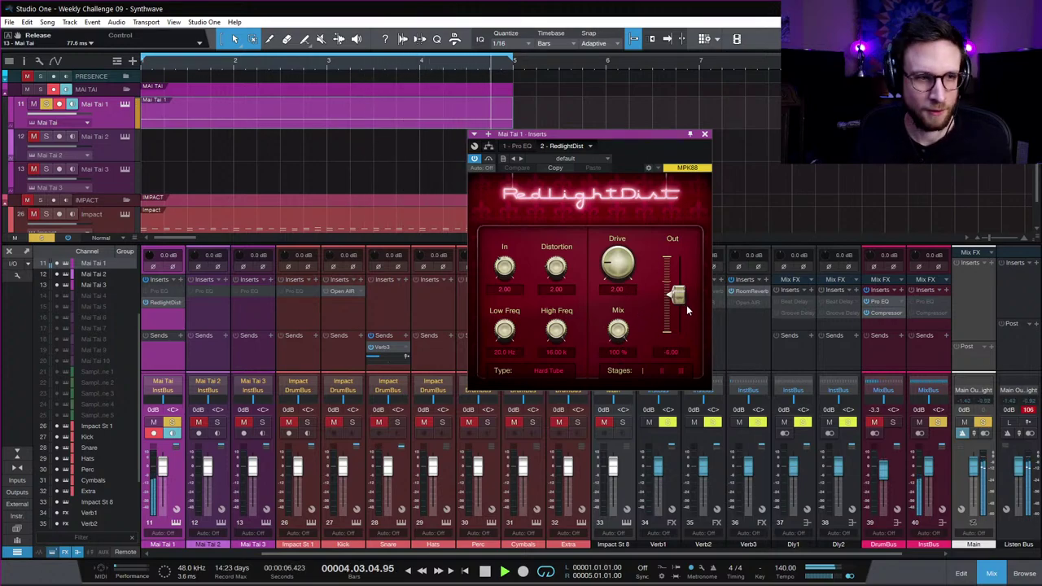
# - Lower RedlightDist's output to -10.79 and raise its drive to 4.20
pyautogui.moveTo(686, 305); pyautogui.dragTo(686, 313)
pyautogui.moveTo(618, 262)
pyautogui.mouseDown()
pyautogui.moveTo(627, 238)
pyautogui.moveTo(621, 264)
pyautogui.mouseUp()
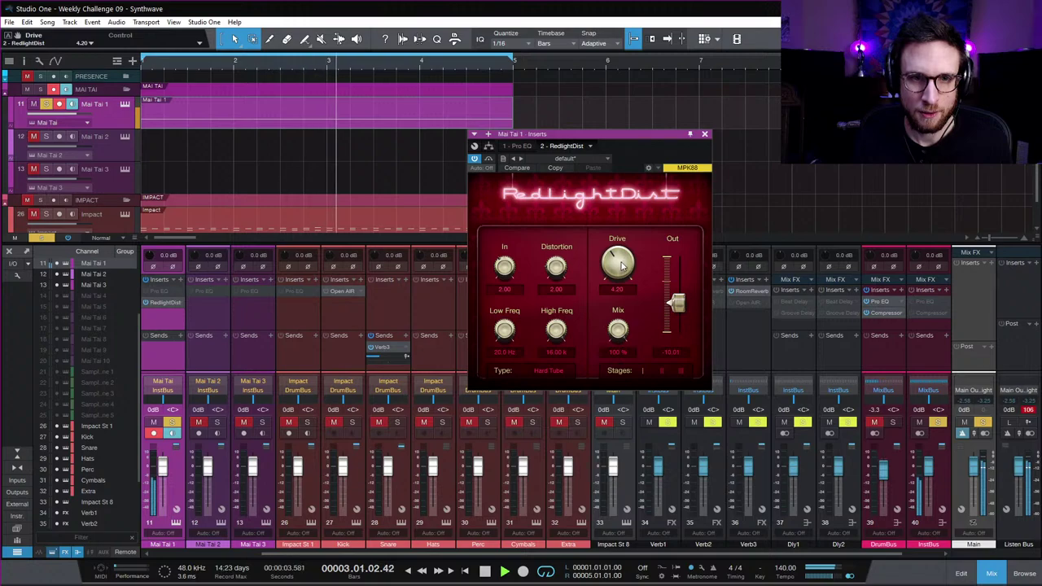
pyautogui.moveTo(673, 313)
pyautogui.mouseDown()
pyautogui.moveTo(682, 297)
pyautogui.moveTo(682, 309)
pyautogui.mouseUp()
# - Audition the Soft Tube, Transistor, Bad Tube, Fuzz and OpAmp distortion types, varying the drive between 3.10 and 4.42
pyautogui.click(549, 370)
pyautogui.click(560, 384)
pyautogui.moveTo(618, 264); pyautogui.dragTo(587, 317)
pyautogui.click(548, 371)
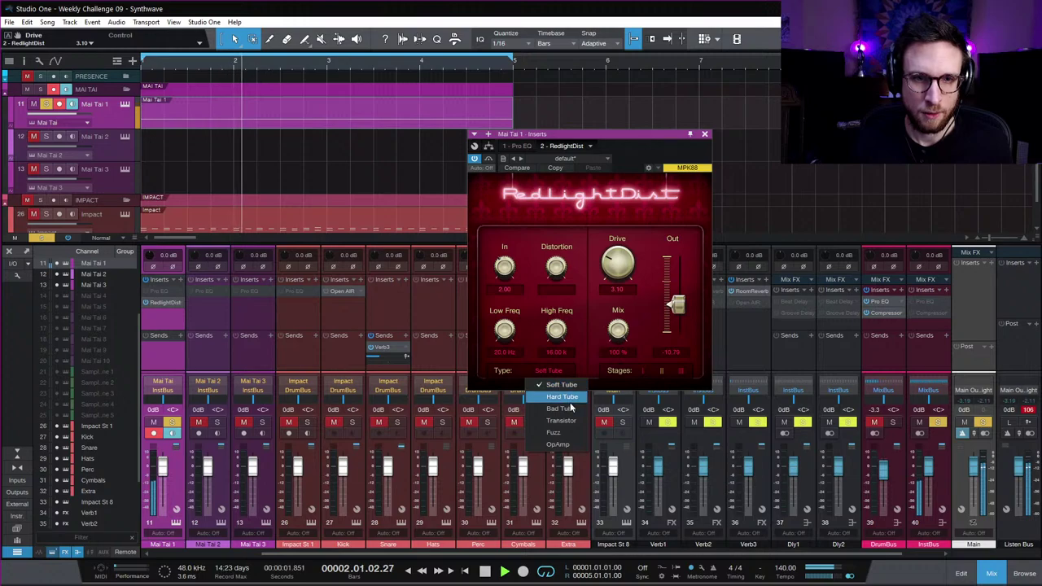
pyautogui.click(577, 421)
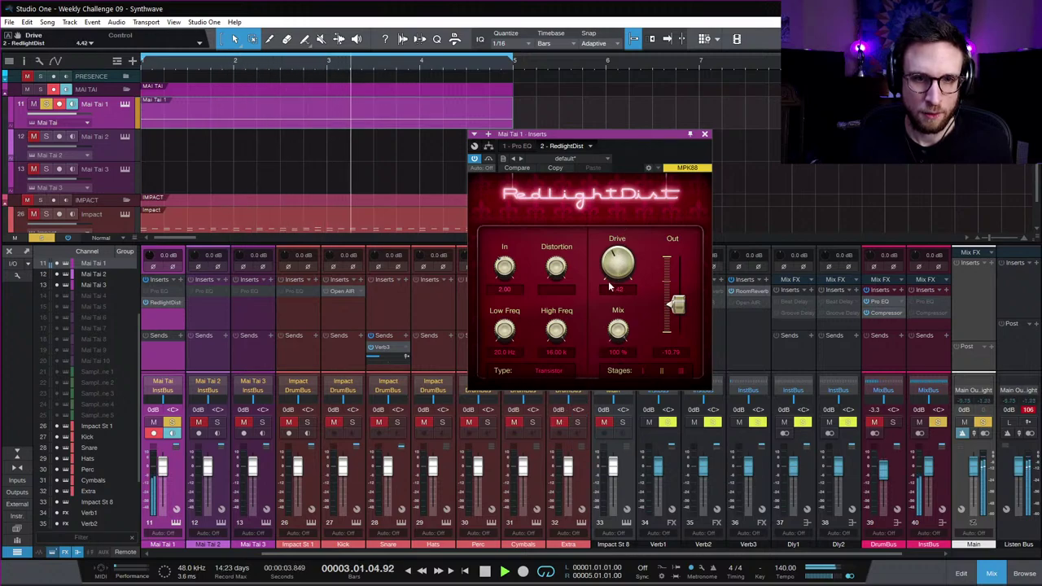
pyautogui.click(558, 374)
pyautogui.click(558, 407)
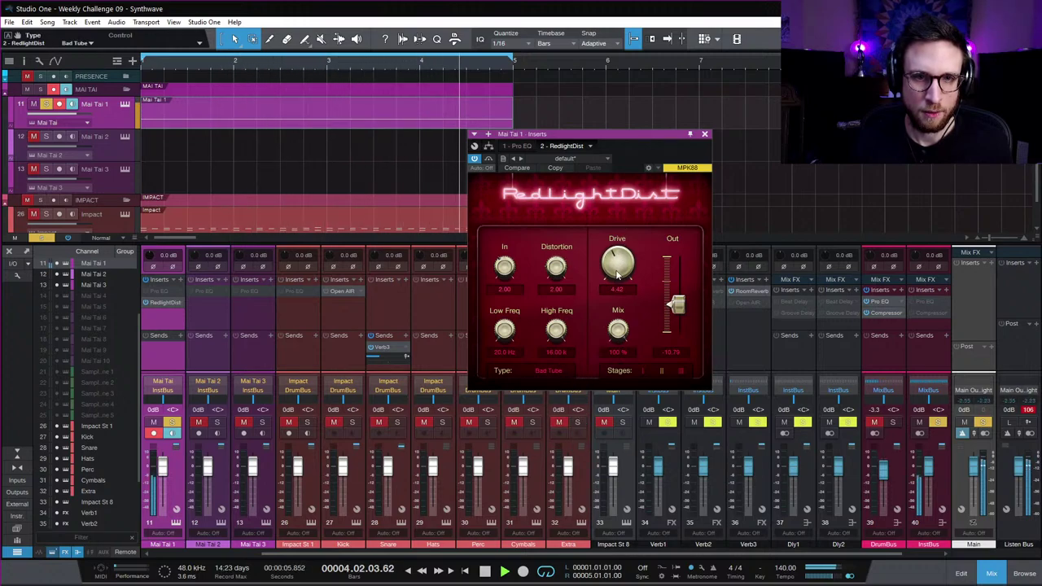
pyautogui.click(560, 372)
pyautogui.click(559, 442)
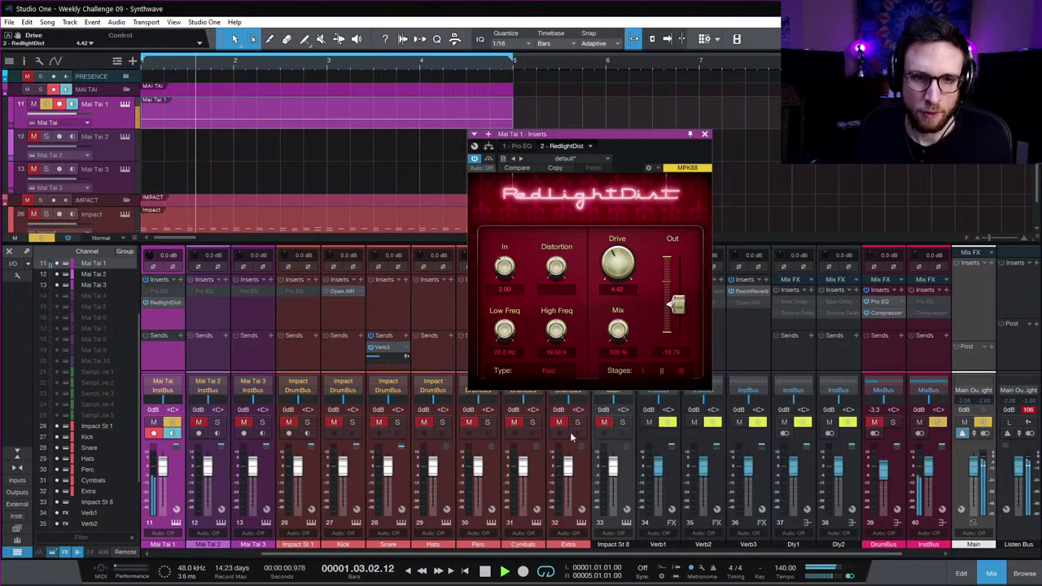
pyautogui.click(562, 372)
pyautogui.click(558, 443)
# - Set the distortion type to Hard Tube with one stage and drive 2.61, and close the RedlightDist window
pyautogui.click(560, 372)
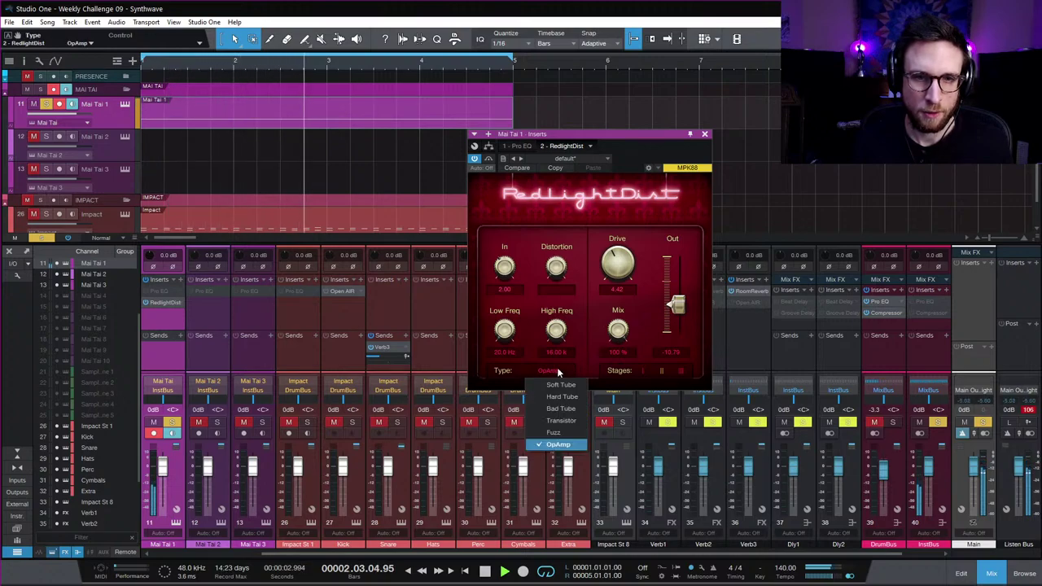
pyautogui.click(569, 398)
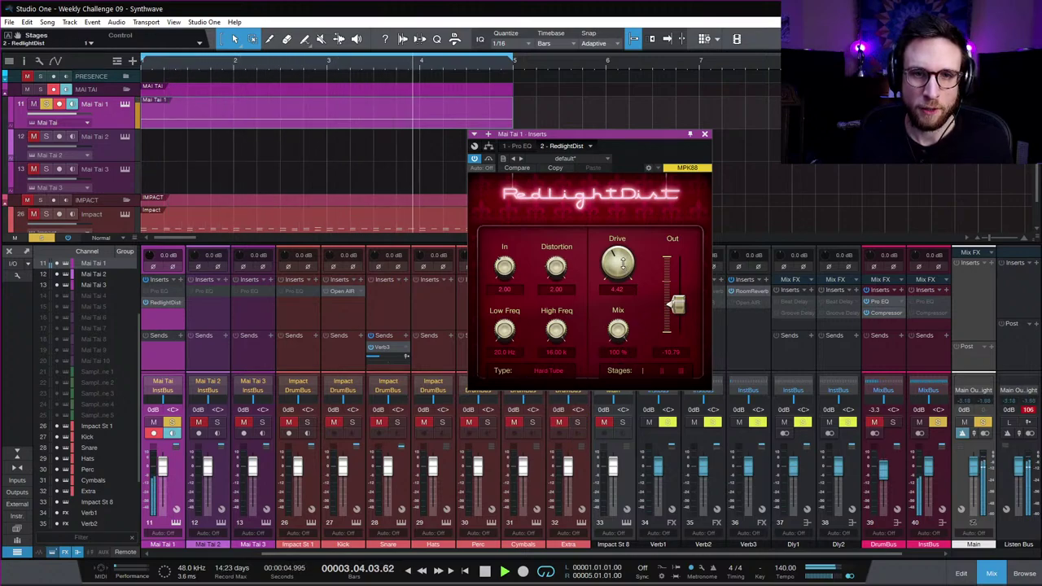
pyautogui.moveTo(618, 262); pyautogui.dragTo(641, 291)
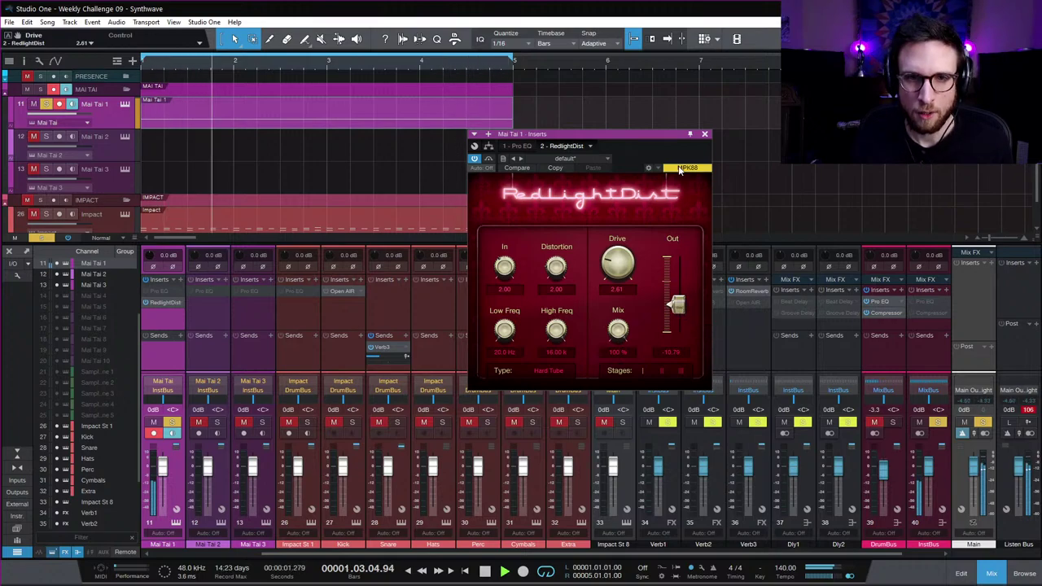
pyautogui.click(705, 134)
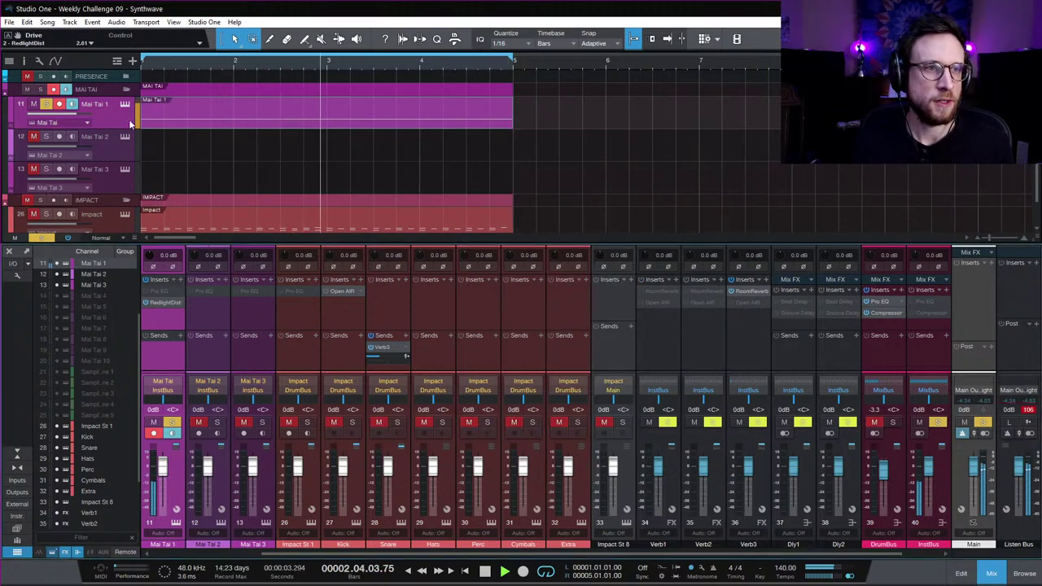
# - Reopen the Mai Tai 1 synth and set Osc 1's octave to 8' and Osc 2's octave to 16', restarting playback
pyautogui.click(124, 104)
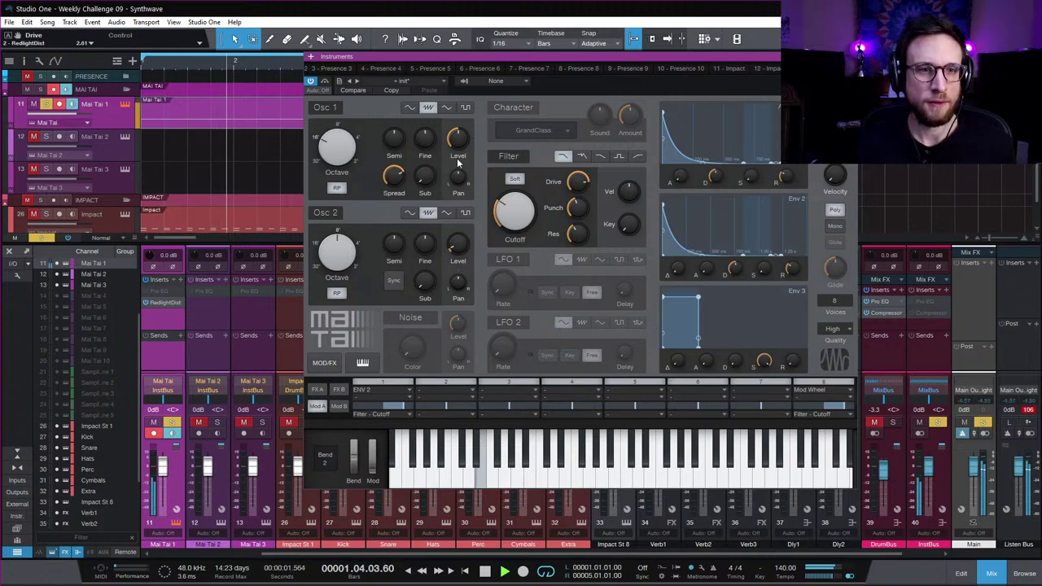
pyautogui.press('space')
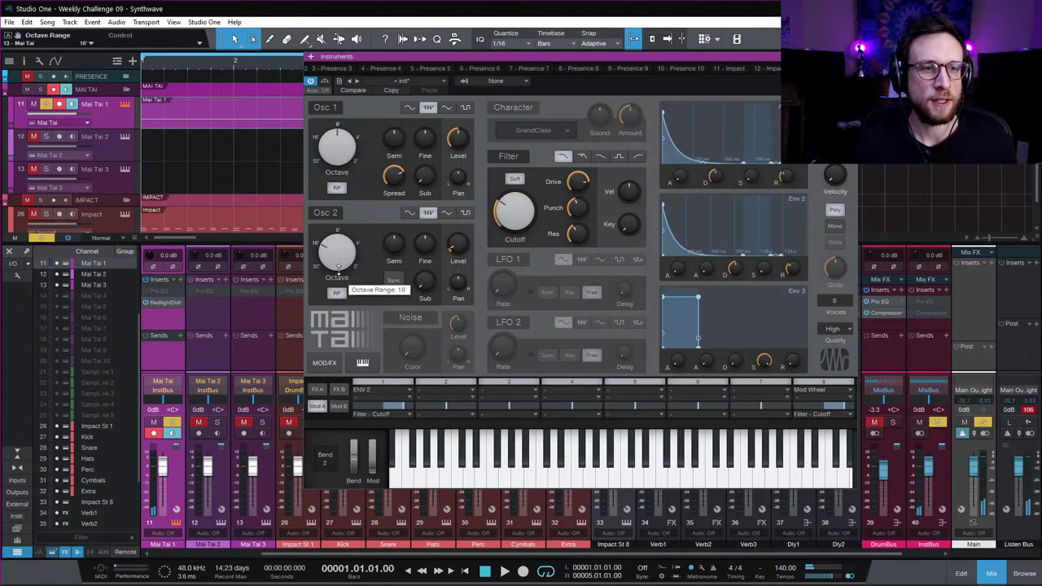
pyautogui.press('space')
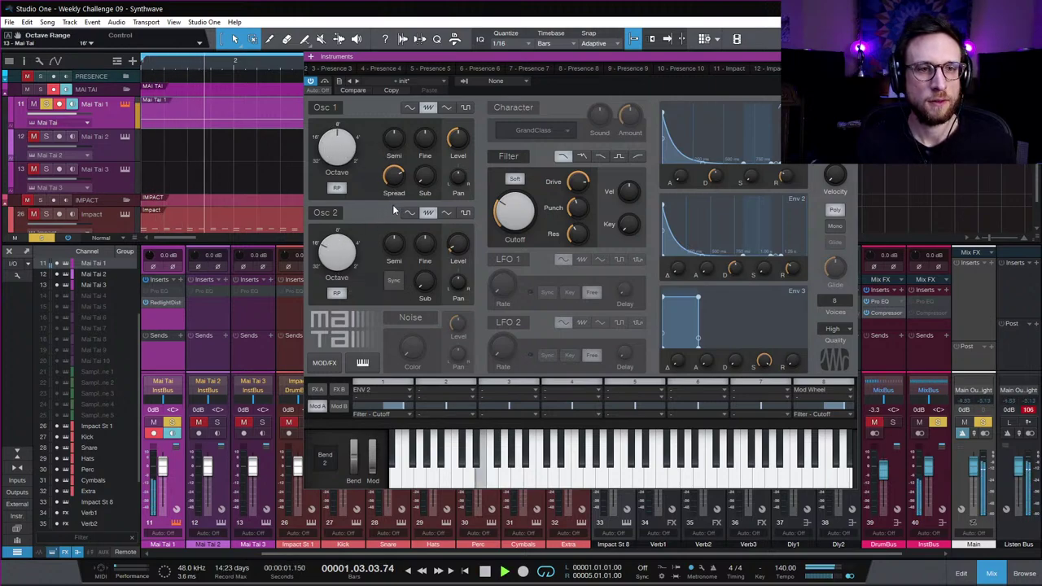
# - Raise Osc 2's level, reduce Osc 1's level to -9.0 dB while the loop plays, and close the synth window
pyautogui.moveTo(459, 263); pyautogui.dragTo(464, 208)
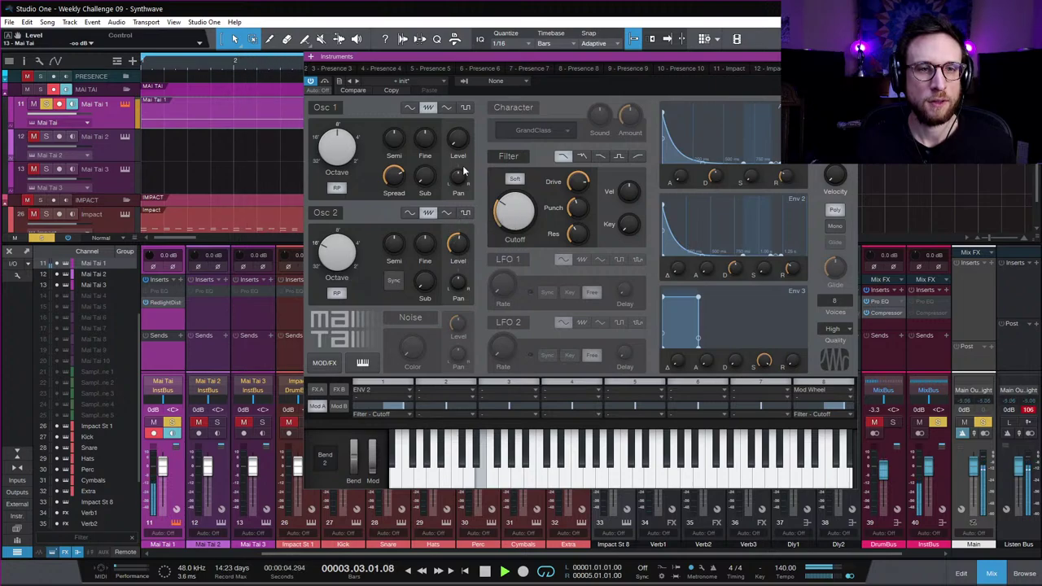
pyautogui.moveTo(458, 143); pyautogui.dragTo(458, 118)
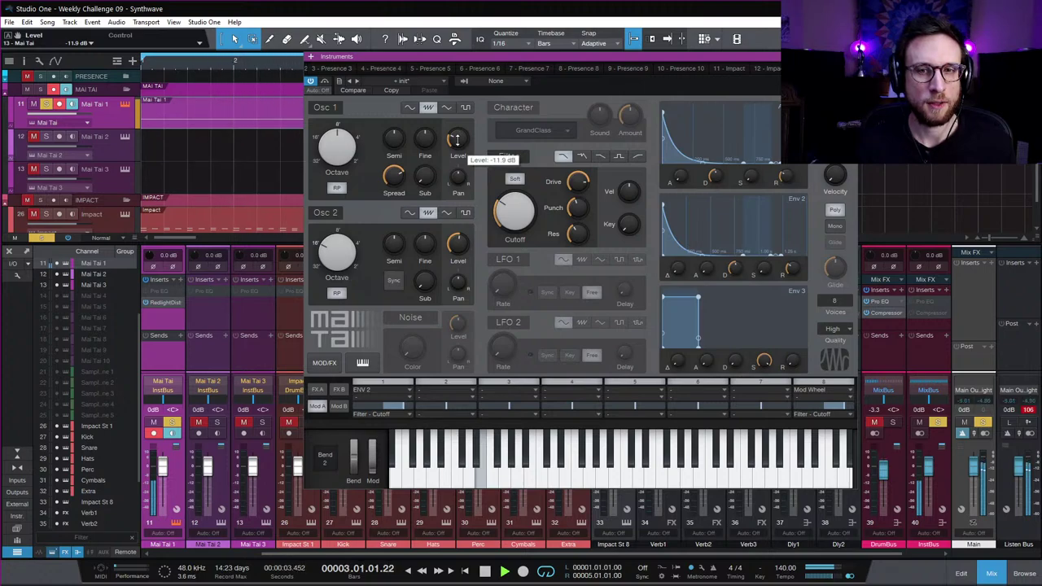
pyautogui.moveTo(457, 140)
pyautogui.mouseDown()
pyautogui.moveTo(458, 125)
pyautogui.moveTo(457, 146)
pyautogui.mouseUp()
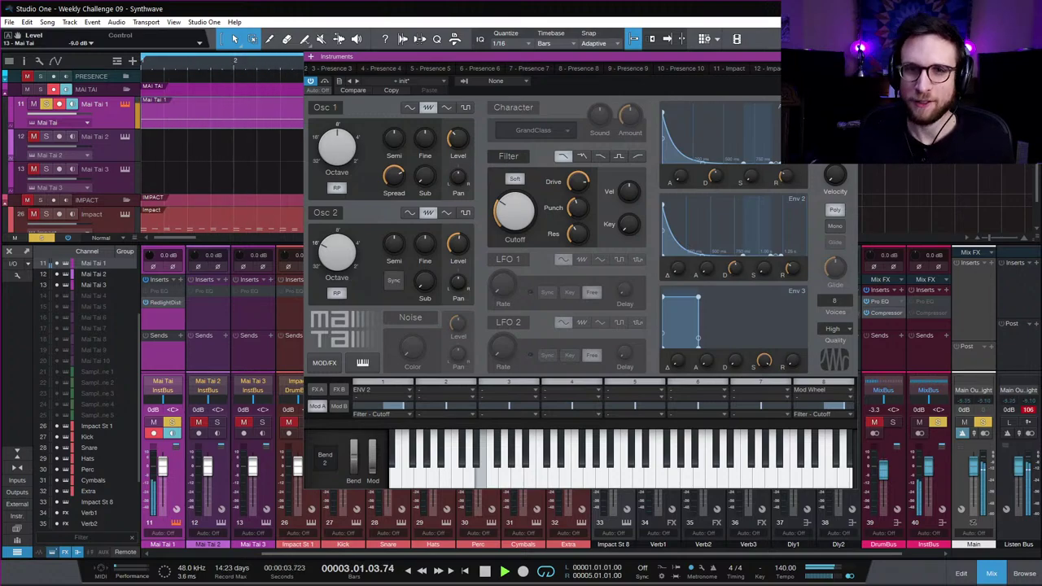
pyautogui.click(774, 56)
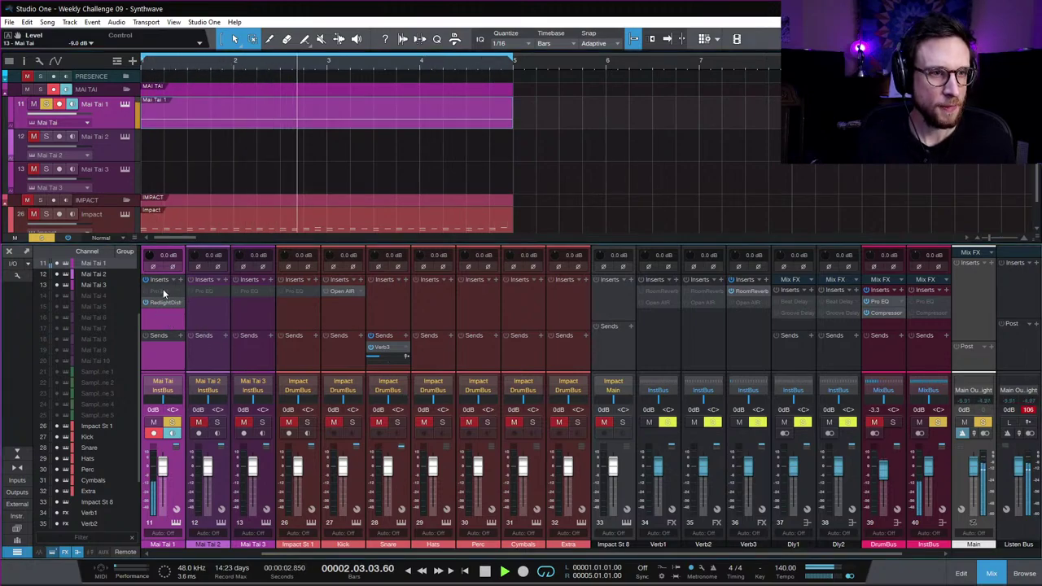
# - Place Pro EQ after RedlightDist on the Mai Tai 1 channel, and enable it with the FFT Curve spectrum shown
pyautogui.moveTo(161, 294); pyautogui.dragTo(156, 303)
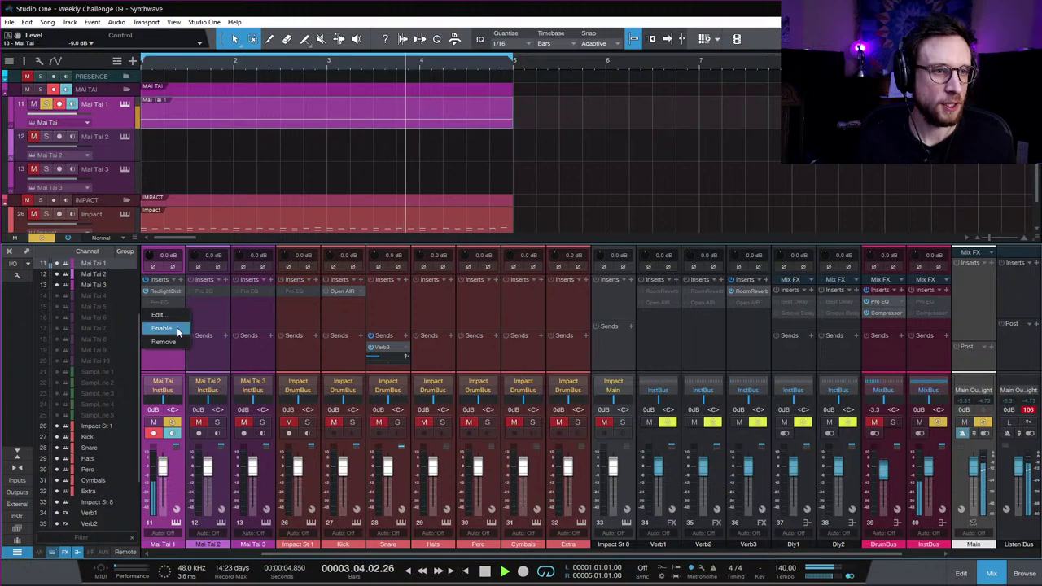
pyautogui.click(159, 302)
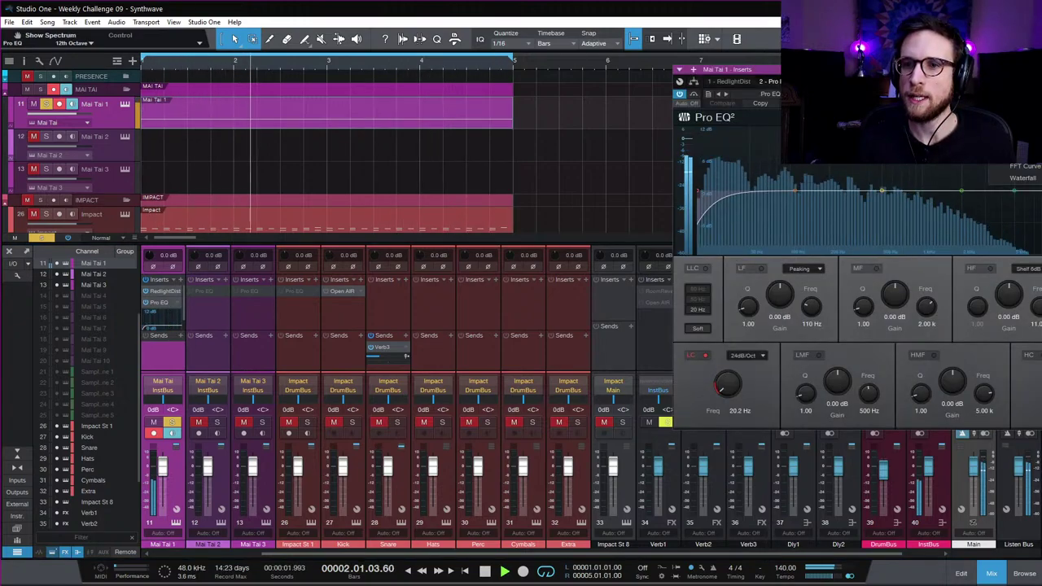
pyautogui.click(754, 193)
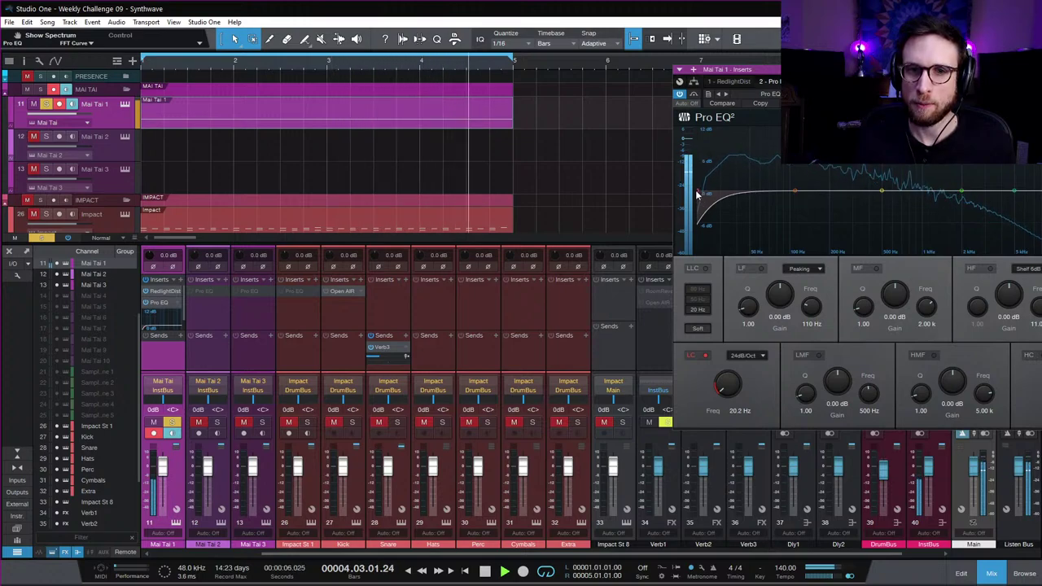
# - Set Pro EQ's low cut to 36dB/Oct at 35.1 Hz and the LMF band to 598 Hz, then close it and stop playback
pyautogui.click(747, 354)
pyautogui.click(761, 404)
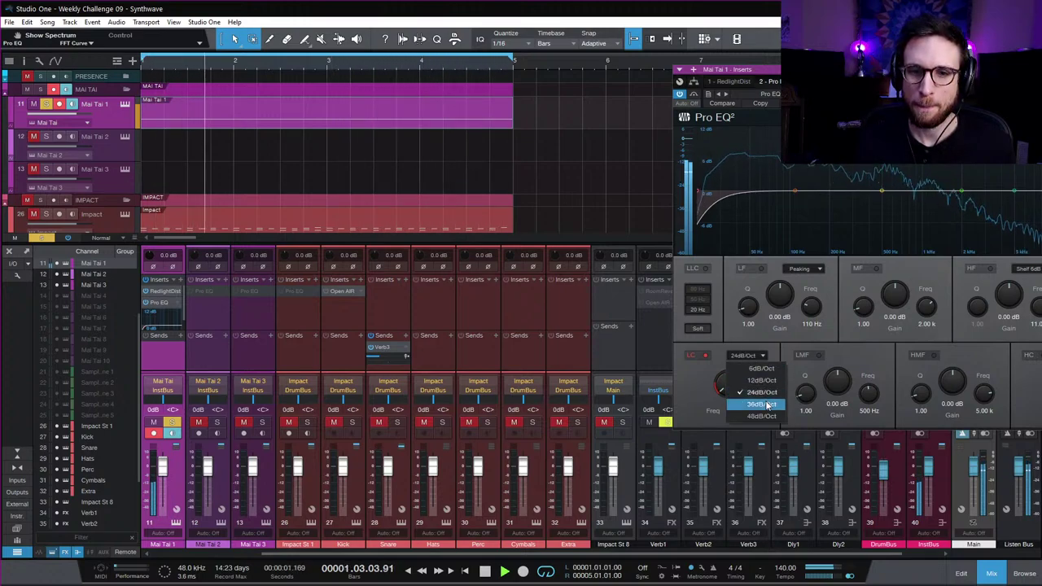
pyautogui.scroll(3, 729, 383)
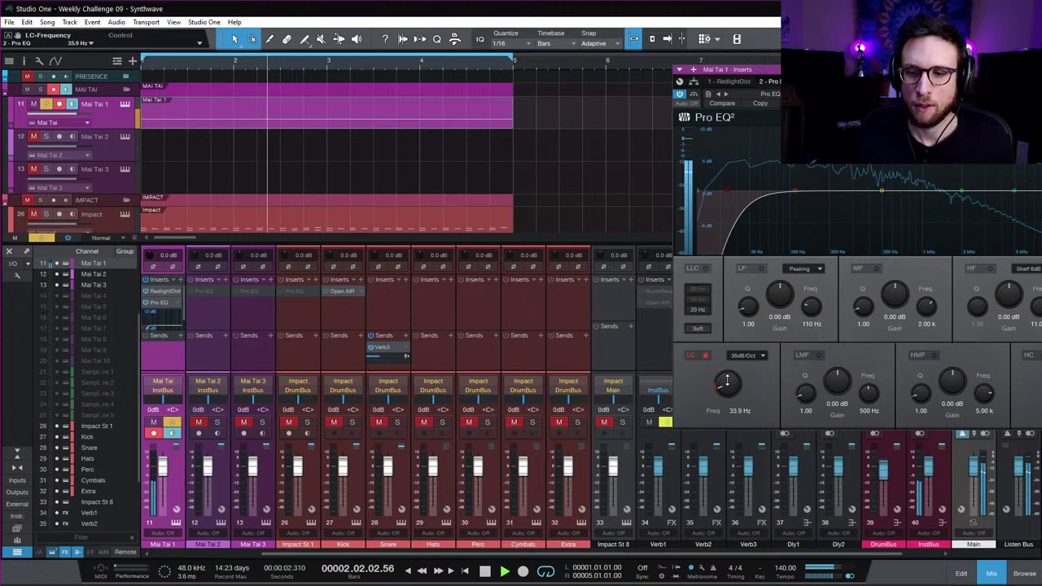
pyautogui.scroll(1, 727, 380)
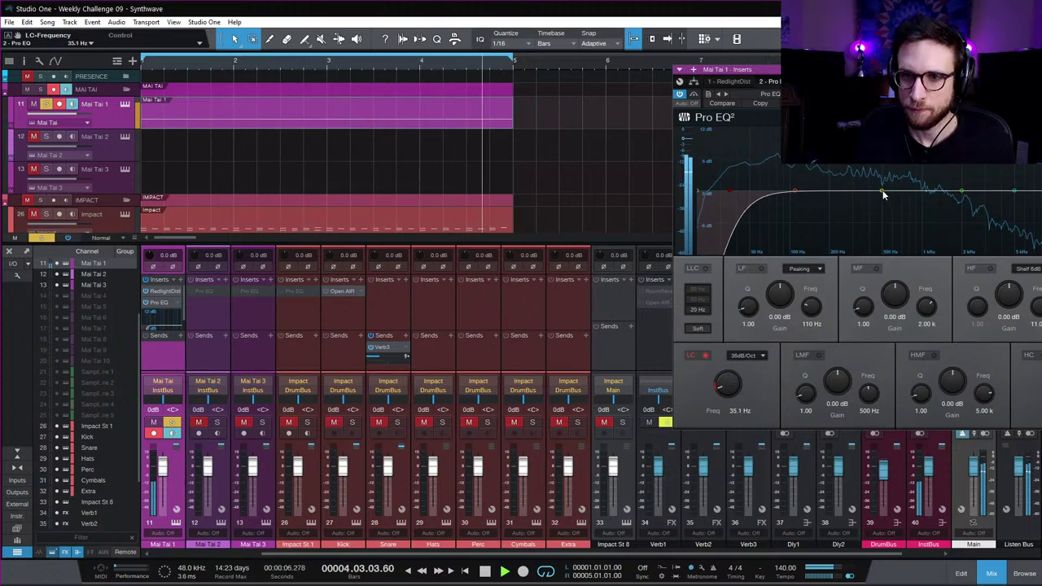
pyautogui.moveTo(882, 192)
pyautogui.mouseDown()
pyautogui.moveTo(872, 216)
pyautogui.moveTo(814, 214)
pyautogui.moveTo(818, 178)
pyautogui.moveTo(895, 144)
pyautogui.moveTo(824, 144)
pyautogui.moveTo(979, 171)
pyautogui.moveTo(891, 207)
pyautogui.moveTo(892, 190)
pyautogui.mouseUp()
pyautogui.hotkey('ctrl', 'w')
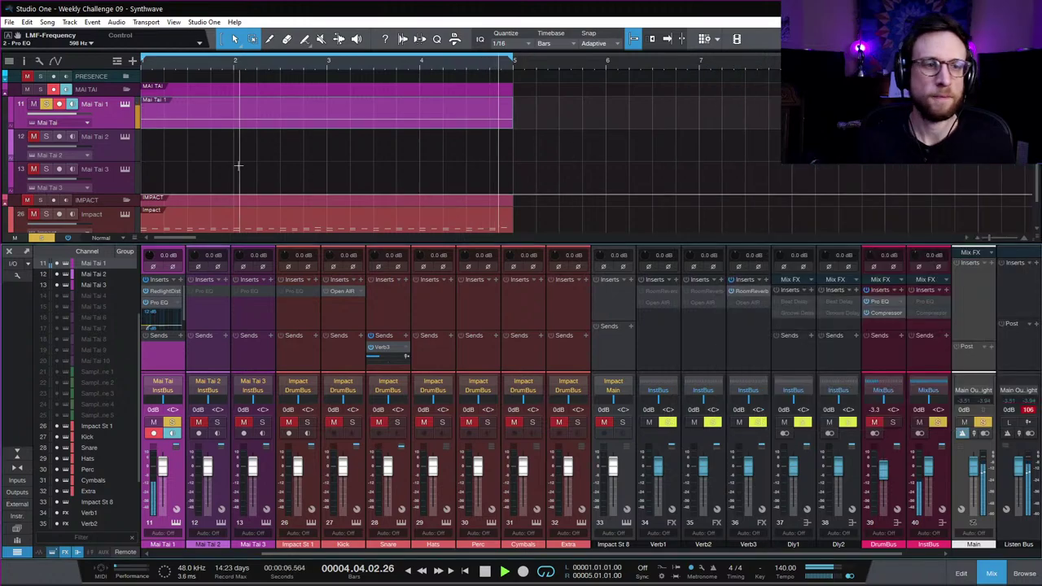
pyautogui.press('space')
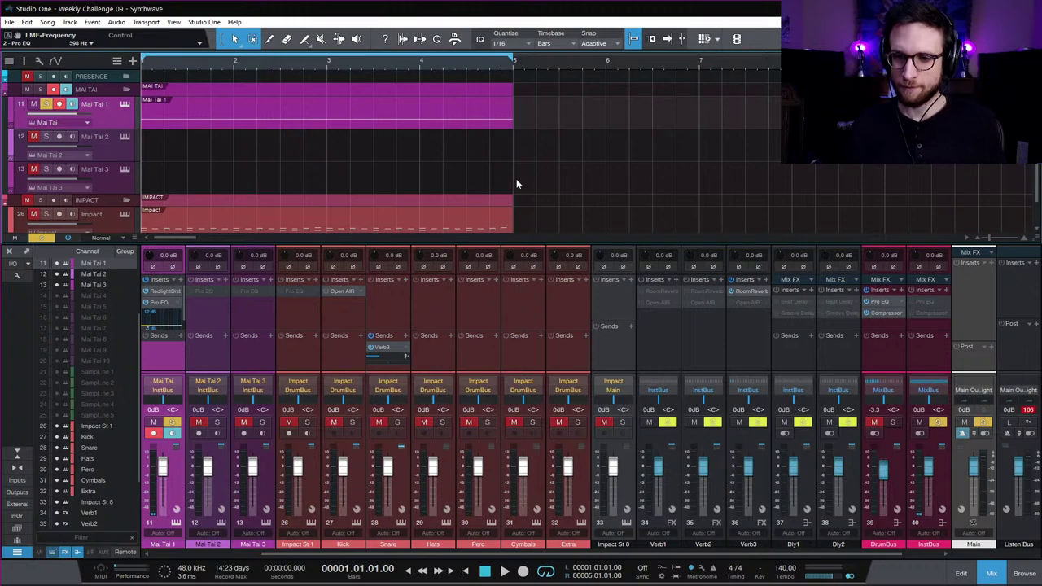
pyautogui.scroll(-1, 516, 184)
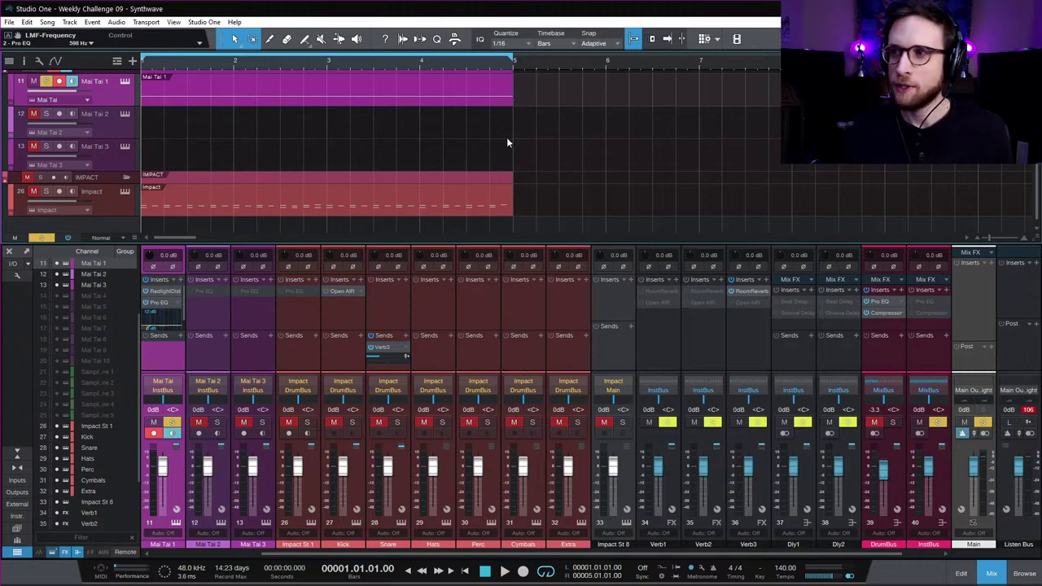
pyautogui.scroll(1, 511, 140)
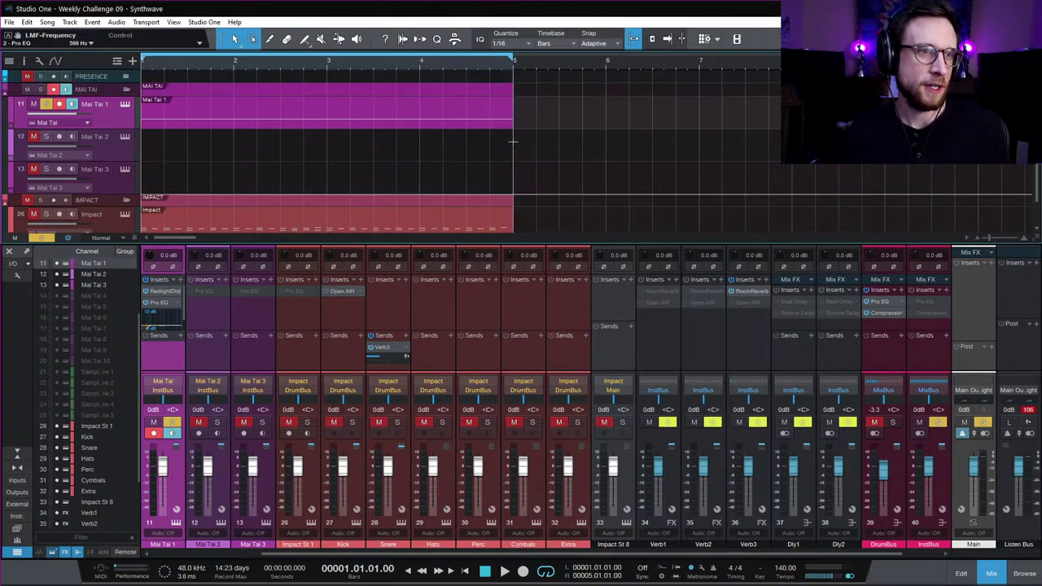
# - Play the loop, enable the Compressor on the InstBus channel, open it and feed its sidechain from the Kick channel
pyautogui.scroll(-1, 512, 141)
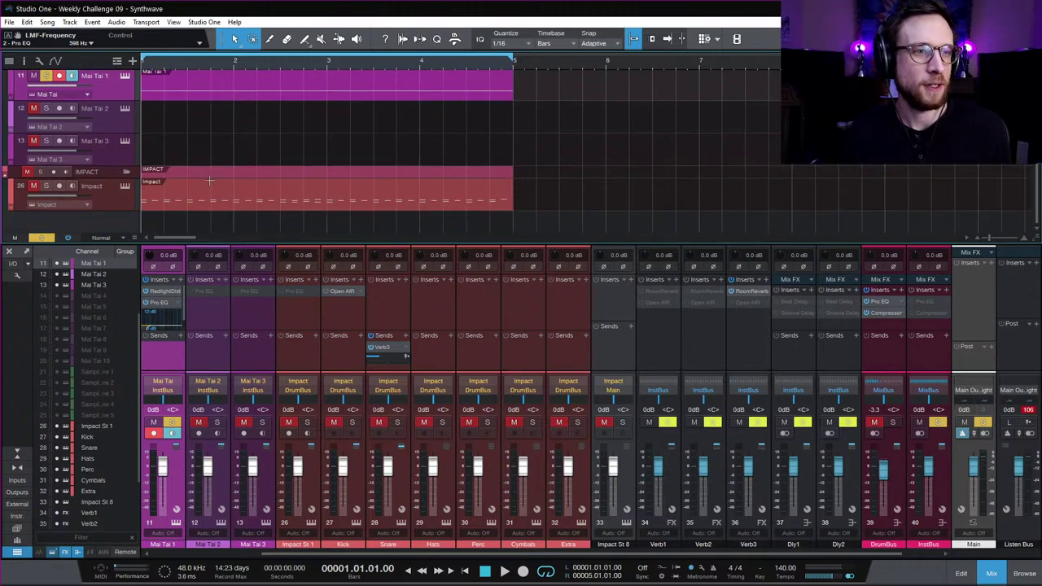
pyautogui.press('space')
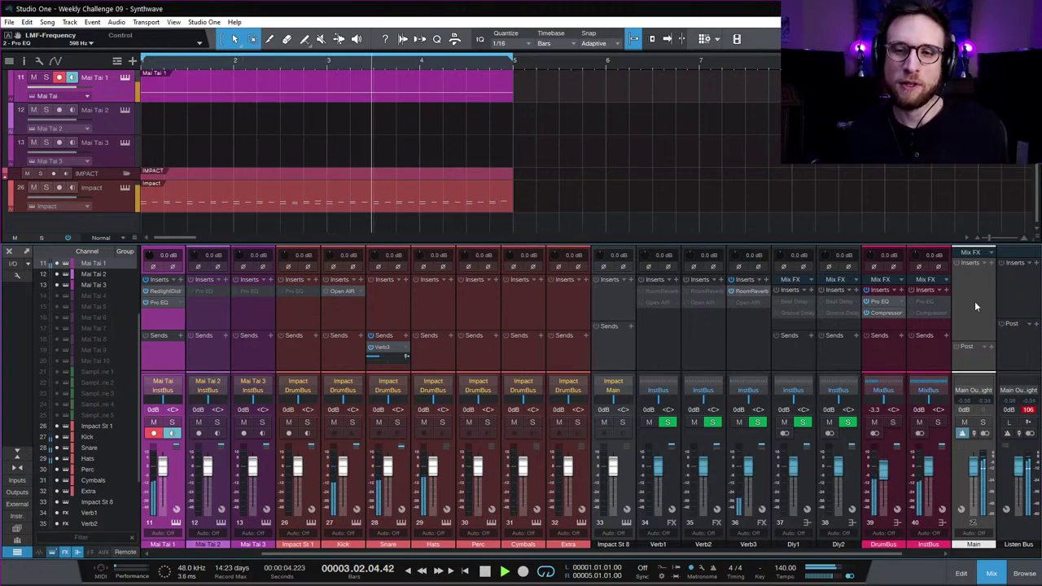
pyautogui.rightClick(925, 313)
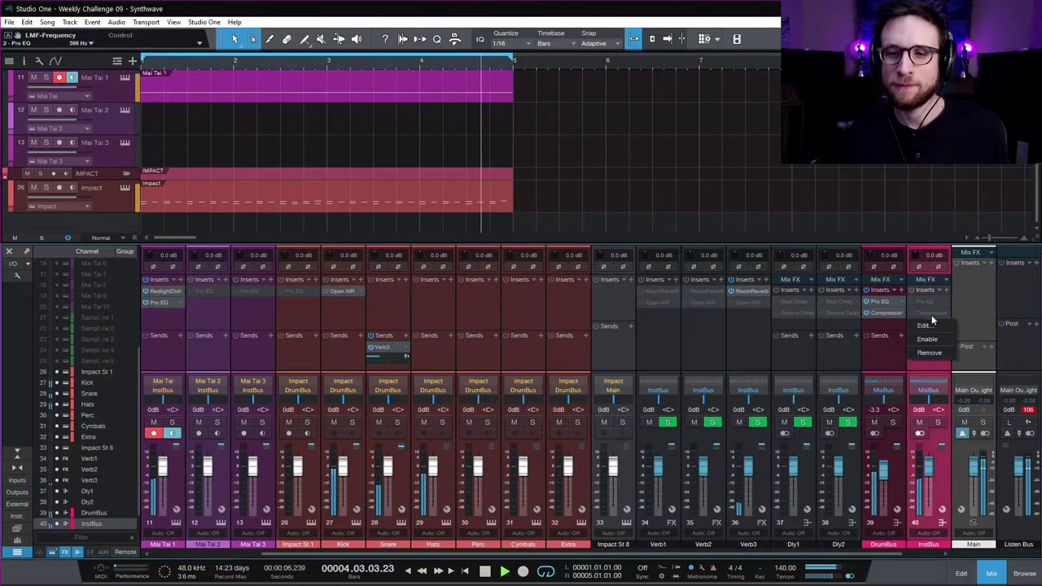
pyautogui.click(936, 339)
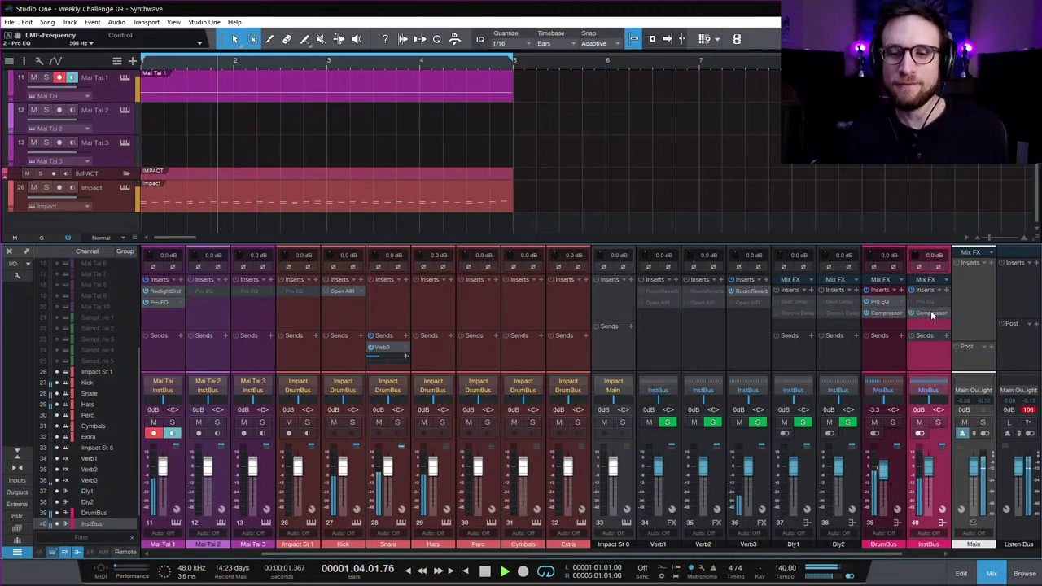
pyautogui.click(928, 313)
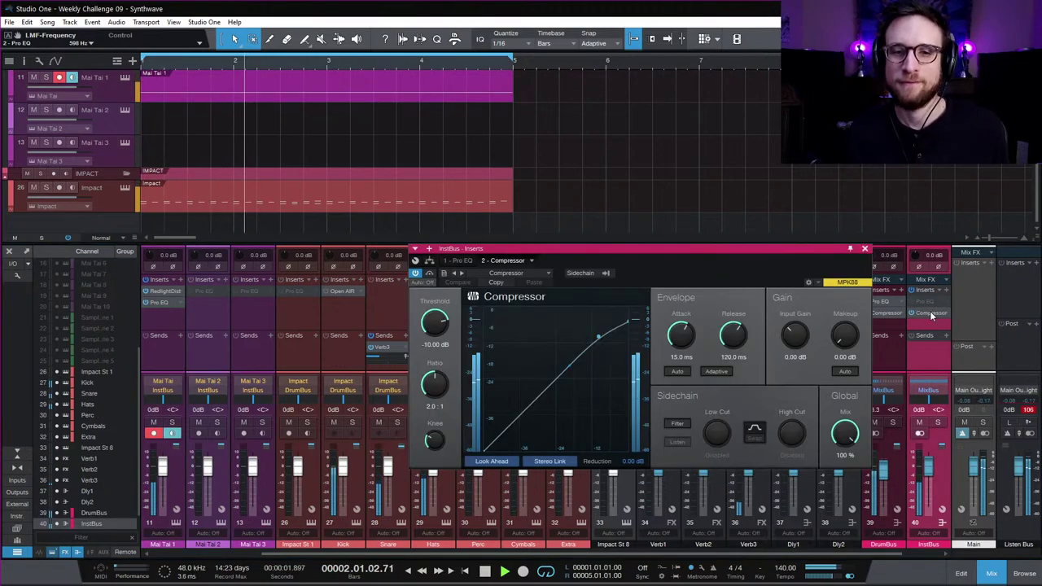
pyautogui.click(606, 273)
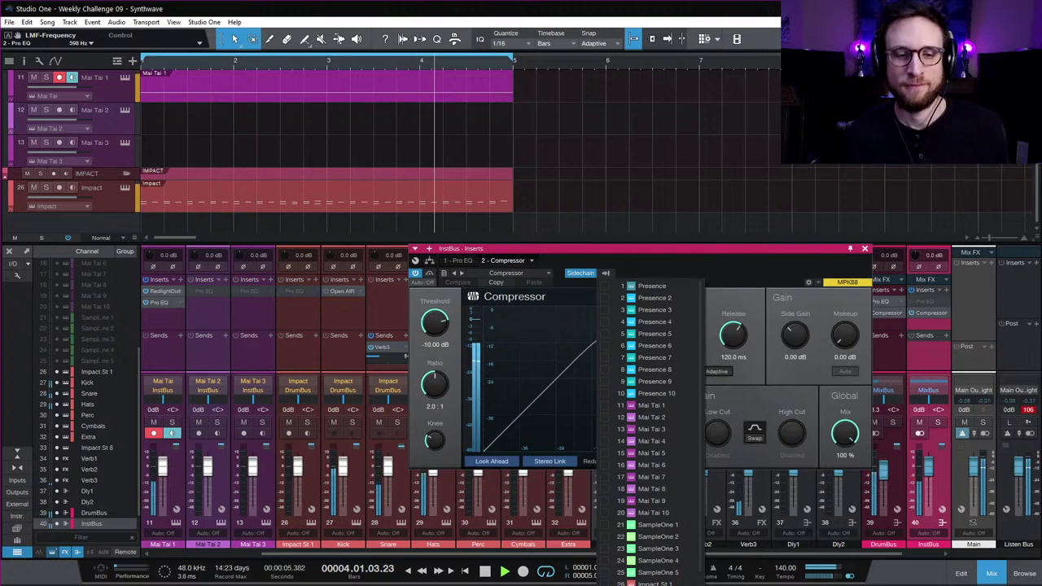
pyautogui.click(745, 278)
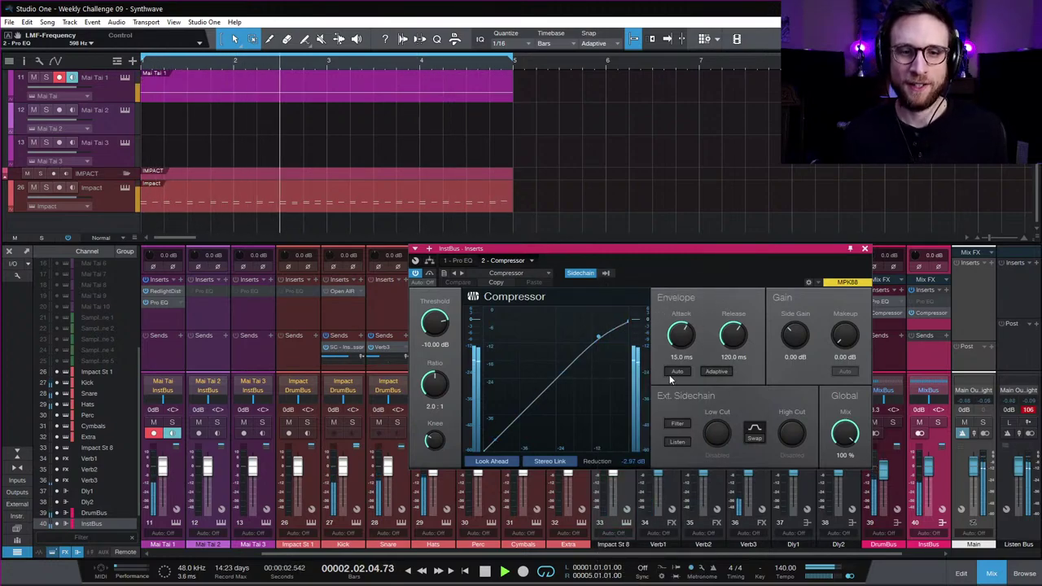
# - Set the InstBus Compressor to attack 0.10 ms, release 76.1 ms, ratio 9.9:1, threshold -7.12 dB and minimum knee, close it and stop playback
pyautogui.moveTo(681, 335); pyautogui.dragTo(680, 367)
pyautogui.moveTo(736, 339); pyautogui.dragTo(736, 343)
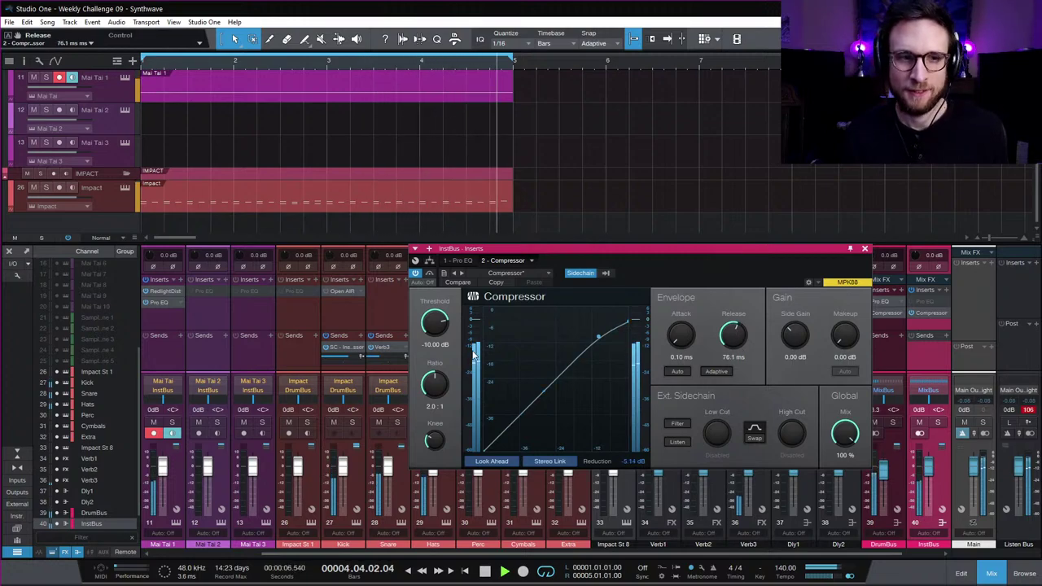
pyautogui.moveTo(436, 389); pyautogui.dragTo(436, 322)
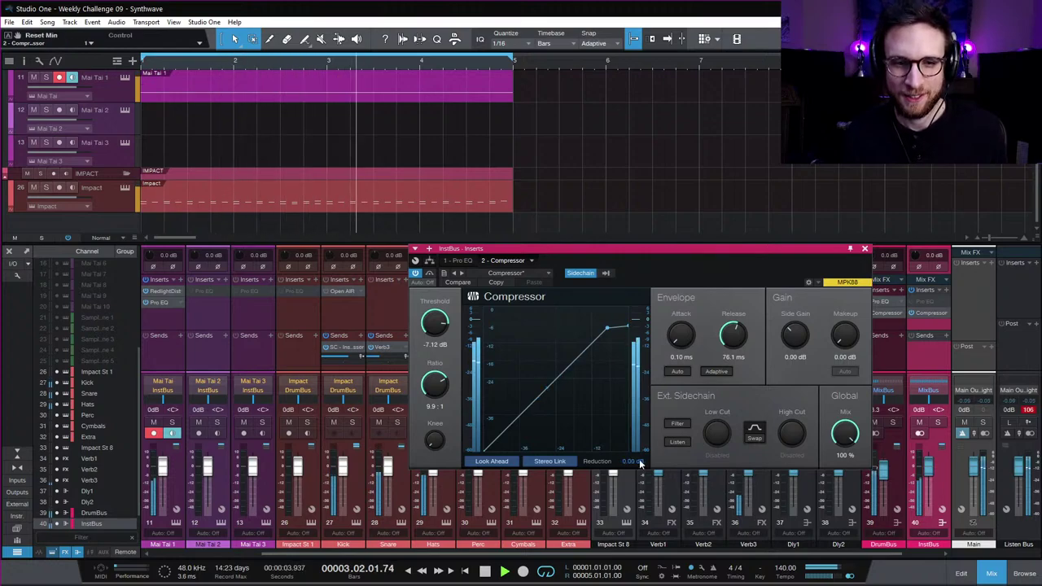
pyautogui.click(865, 249)
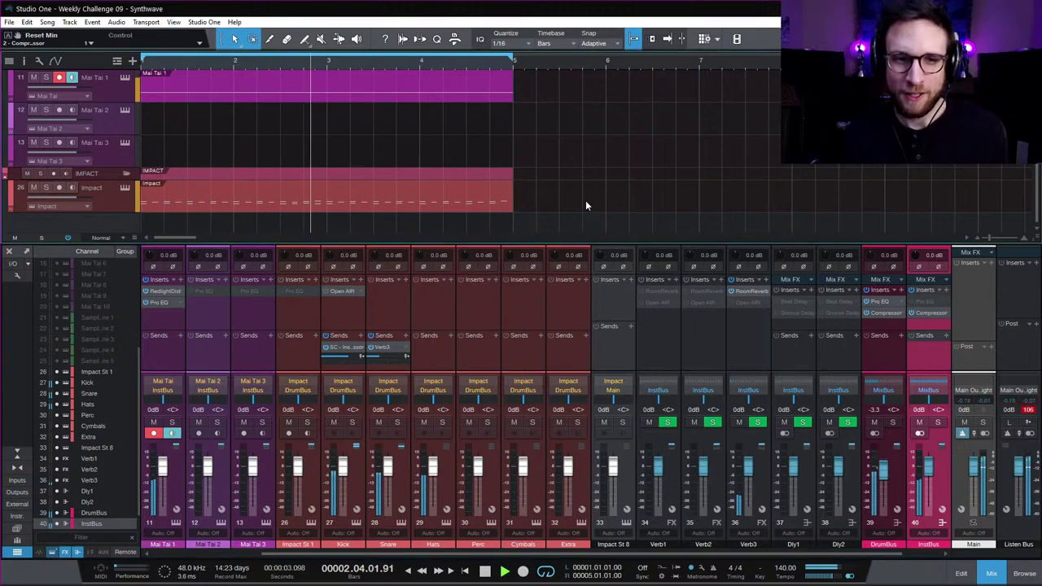
pyautogui.press('space')
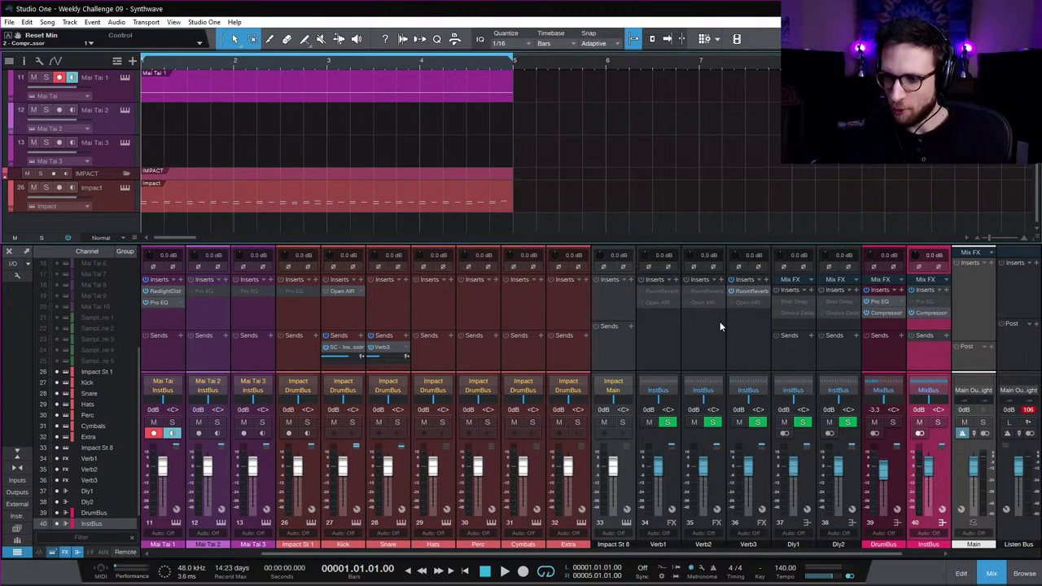
# - Restart playback, insert RedlightDist before the Limiter on the MixBus channel and set its type to Soft Tube
pyautogui.press('space')
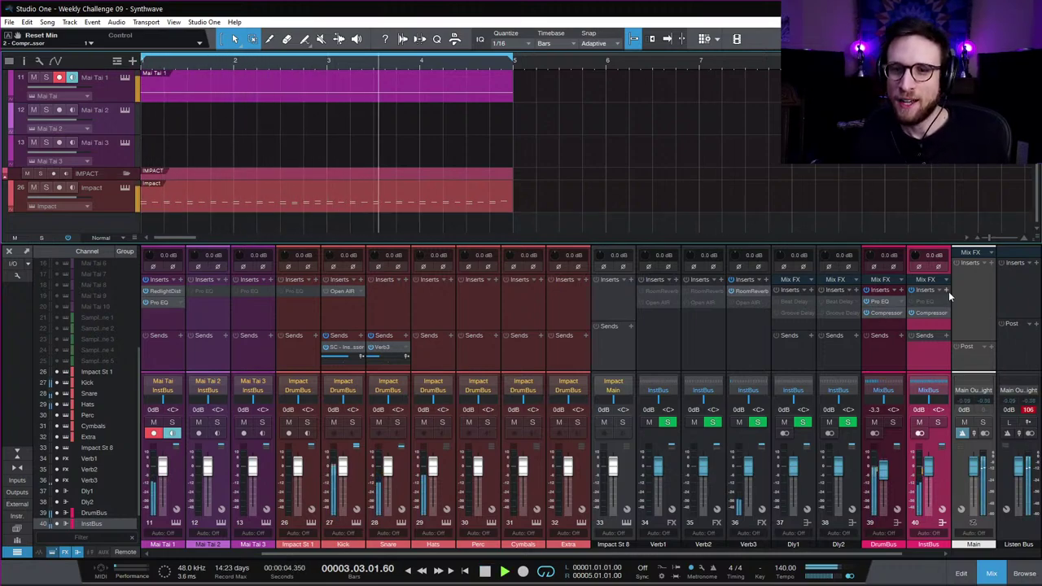
pyautogui.hscroll(1, 777, 355)
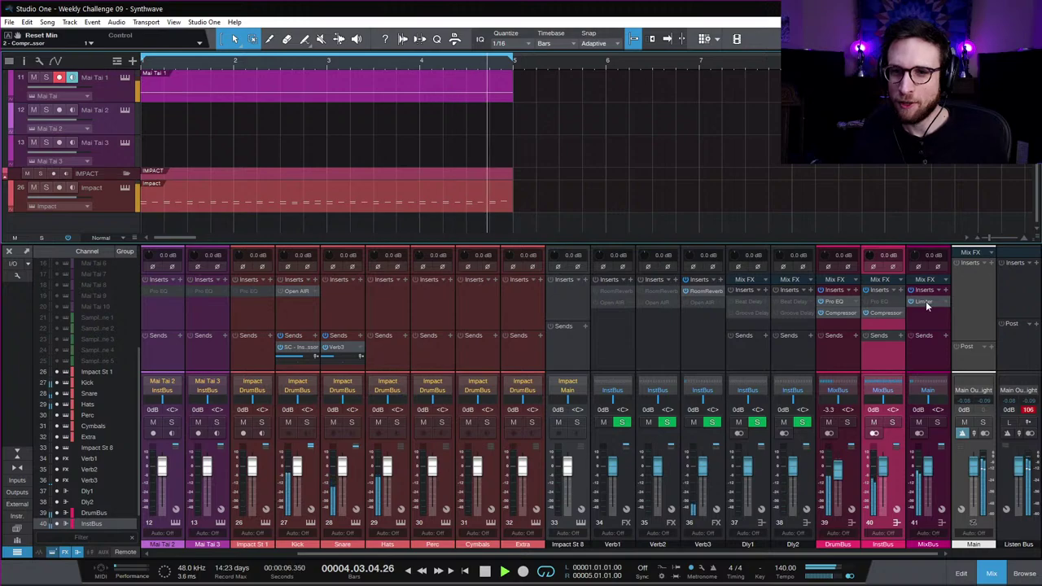
pyautogui.click(944, 290)
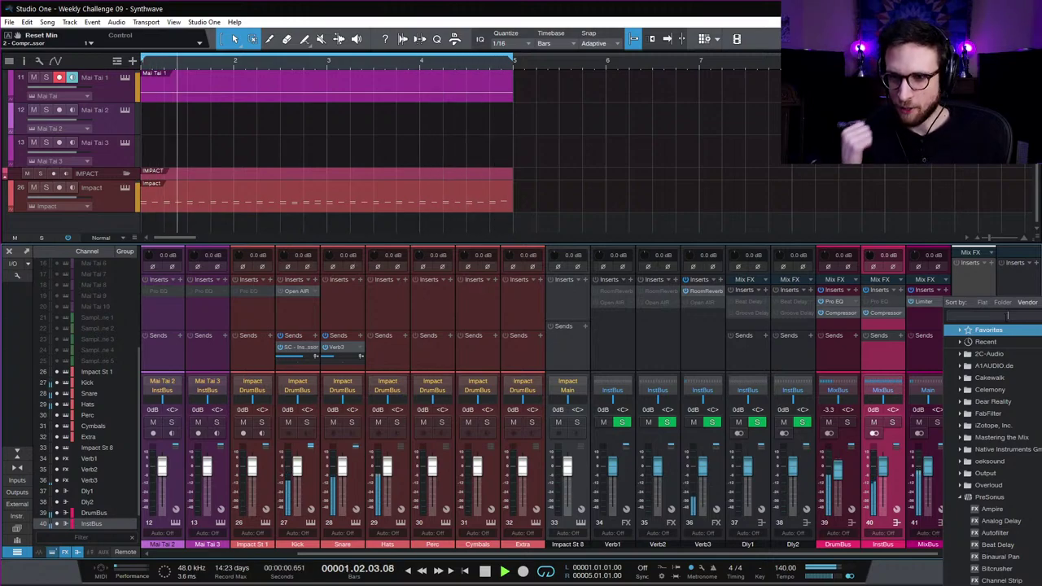
pyautogui.write('dl')
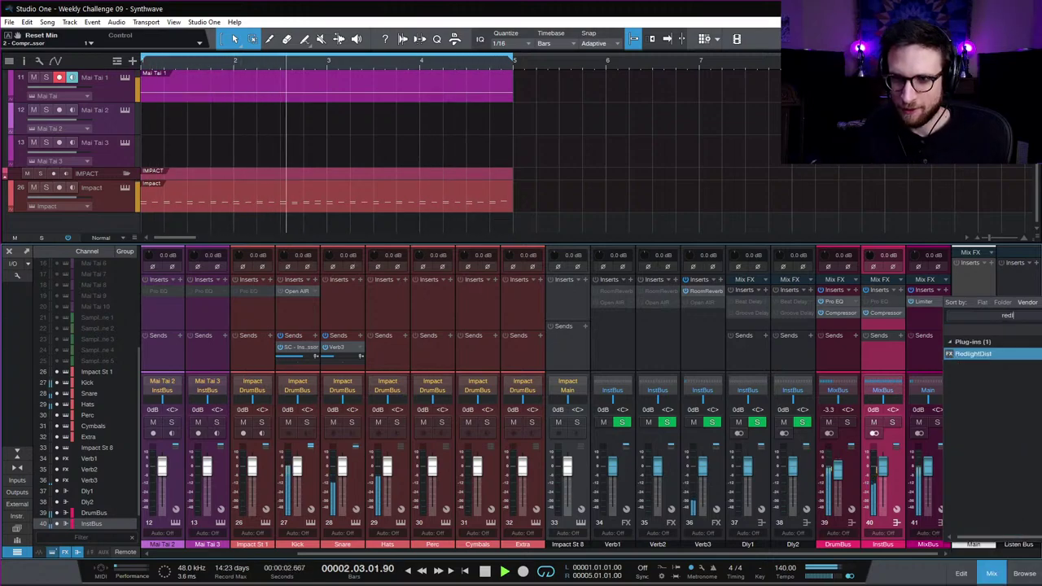
pyautogui.moveTo(973, 353); pyautogui.dragTo(927, 301)
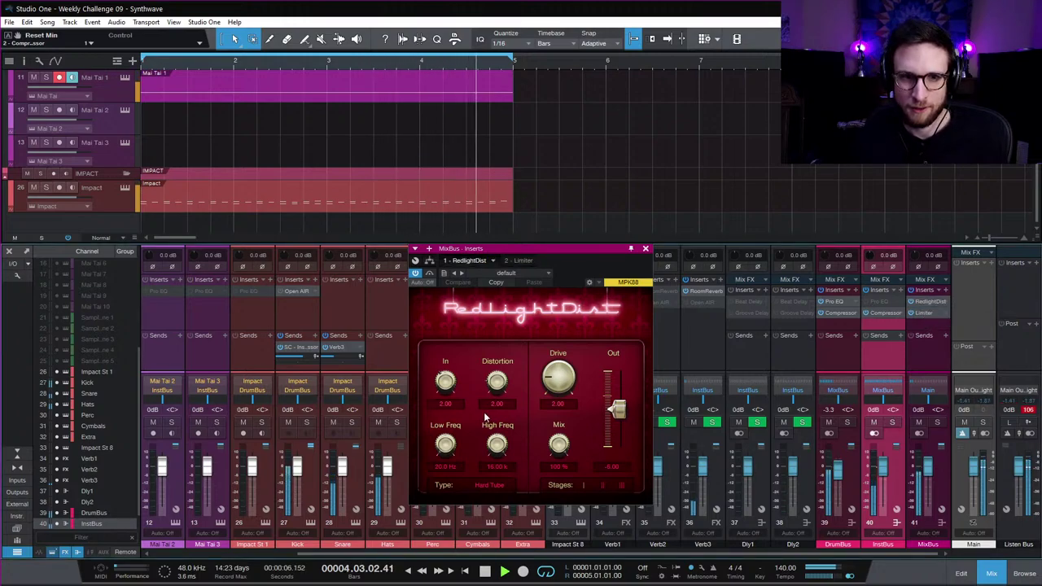
pyautogui.click(496, 485)
pyautogui.click(500, 503)
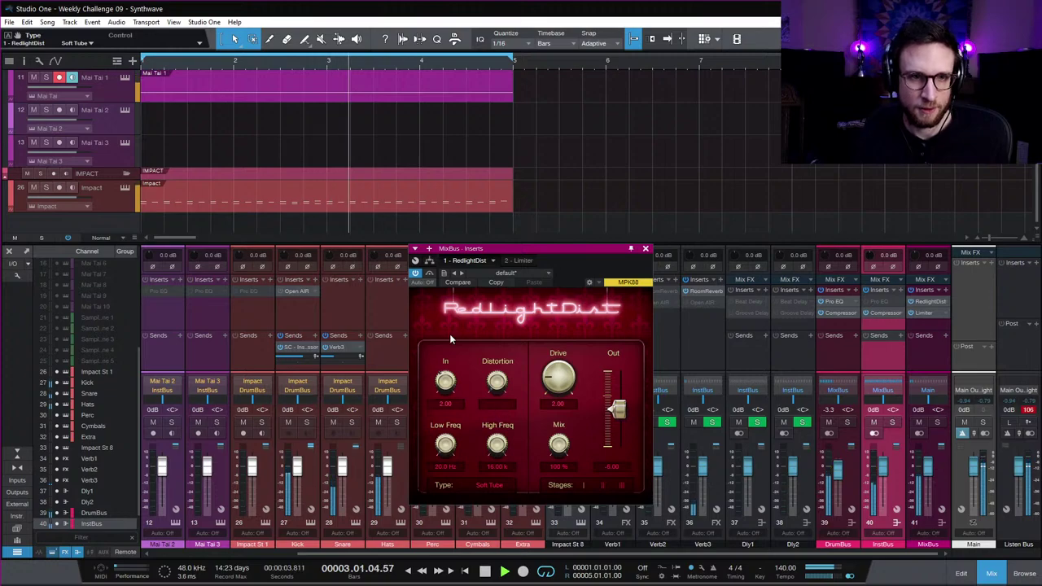
# - Set the MixBus RedlightDist's drive to 2.88, bypassing and re-enabling the effect to compare the sound
pyautogui.click(416, 275)
pyautogui.click(416, 275)
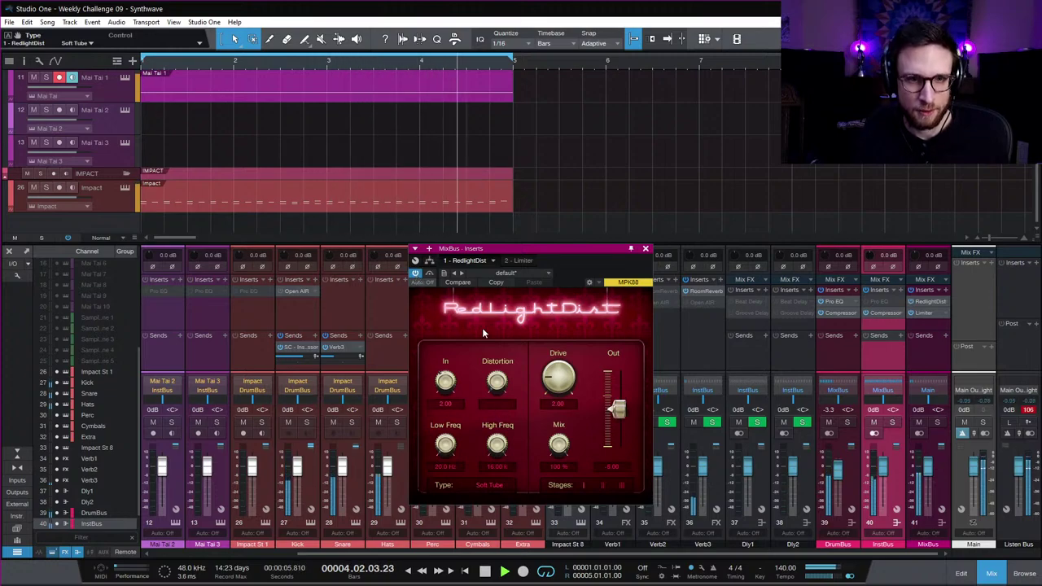
pyautogui.moveTo(573, 389); pyautogui.dragTo(564, 372)
pyautogui.scroll(-2, 563, 374)
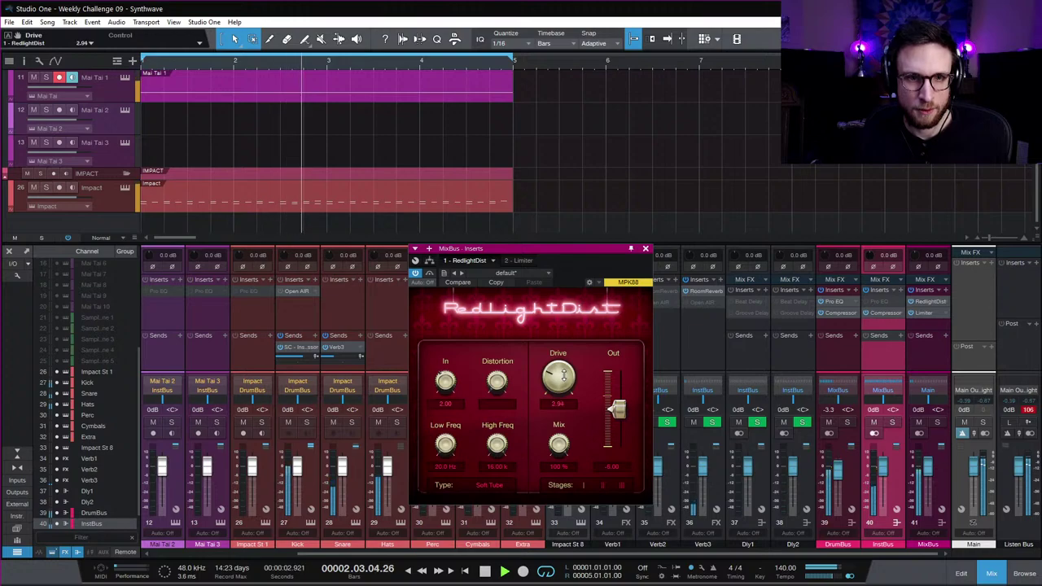
pyautogui.click(416, 273)
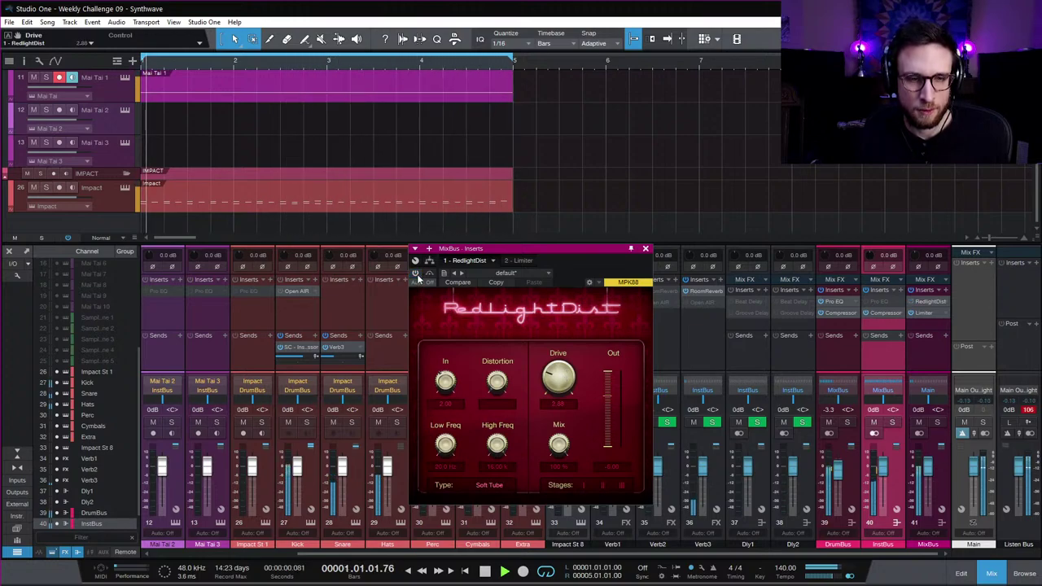
pyautogui.click(416, 274)
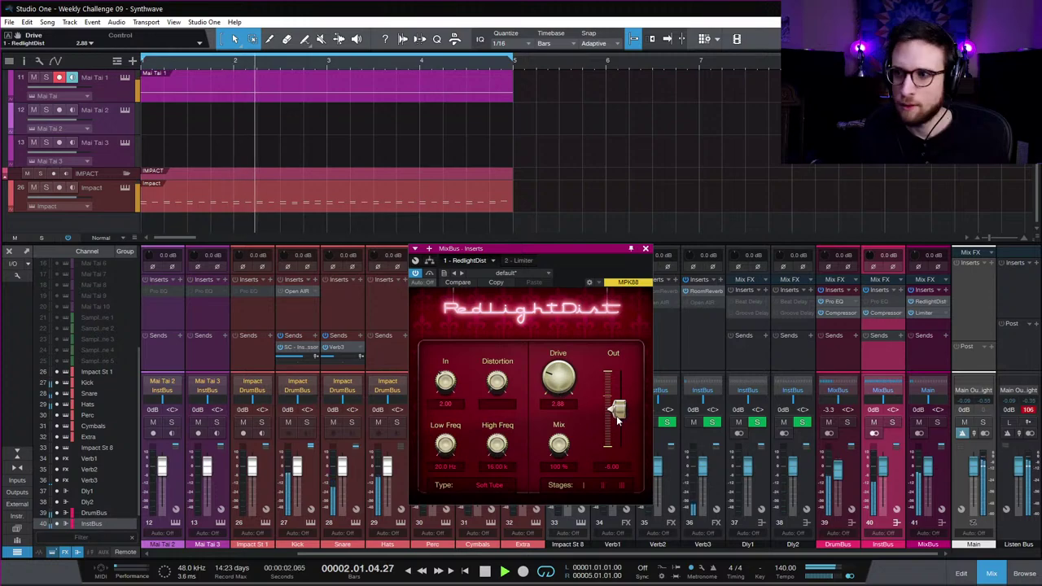
# - Check the gain reduction in the MixBus Limiter, close its window and stop playback
pyautogui.click(922, 314)
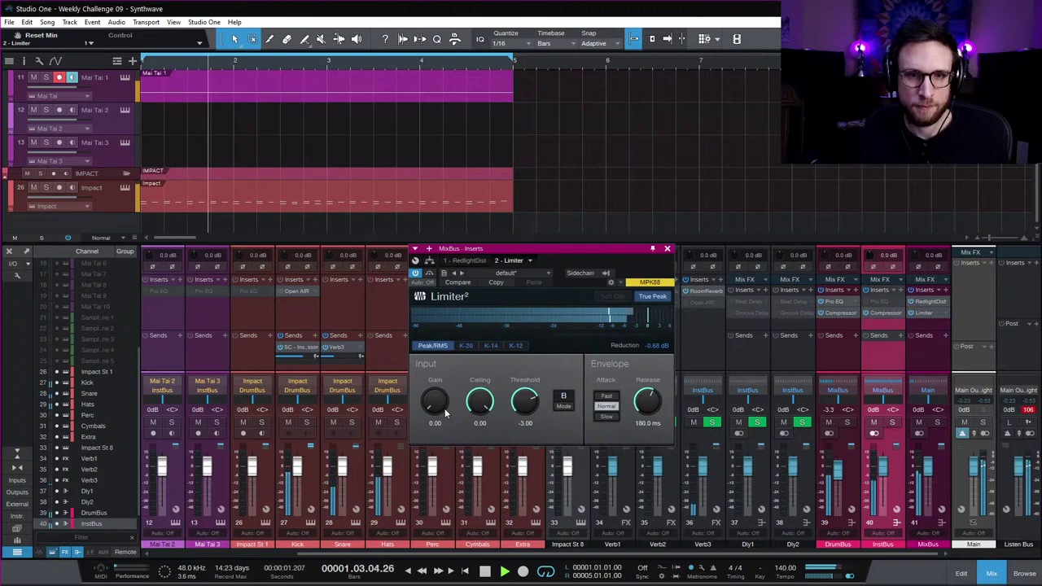
pyautogui.click(667, 248)
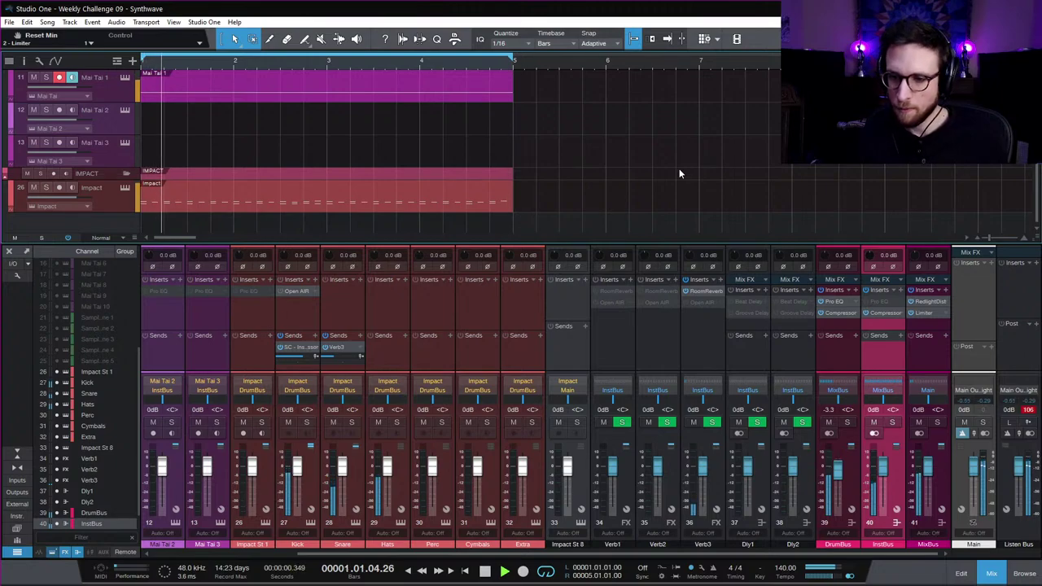
pyautogui.press('space')
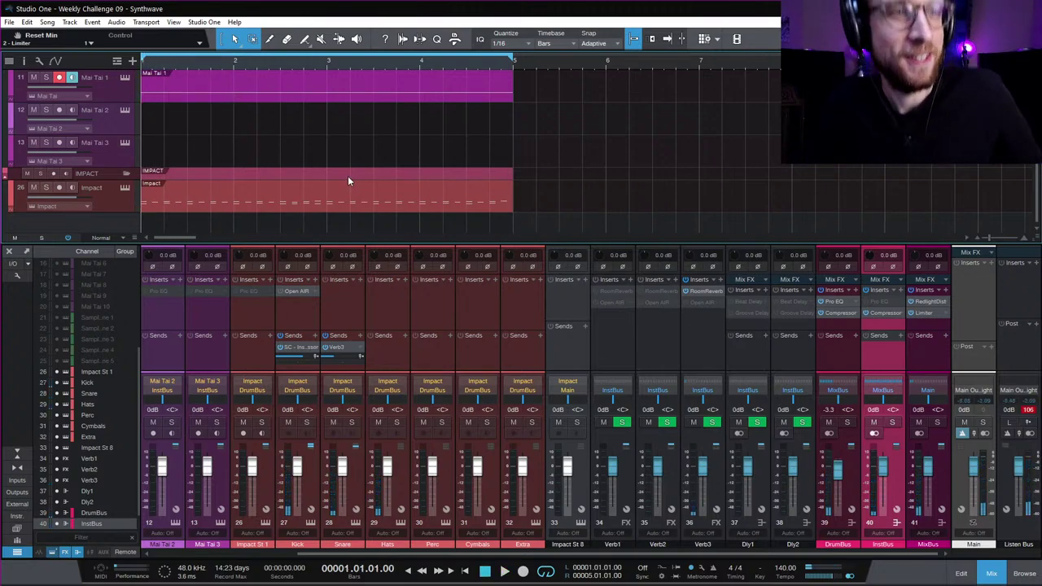
# - Rename the Mai Tai 1 track as Bass and open the synth of the Mai Tai 2 track
pyautogui.click(122, 93)
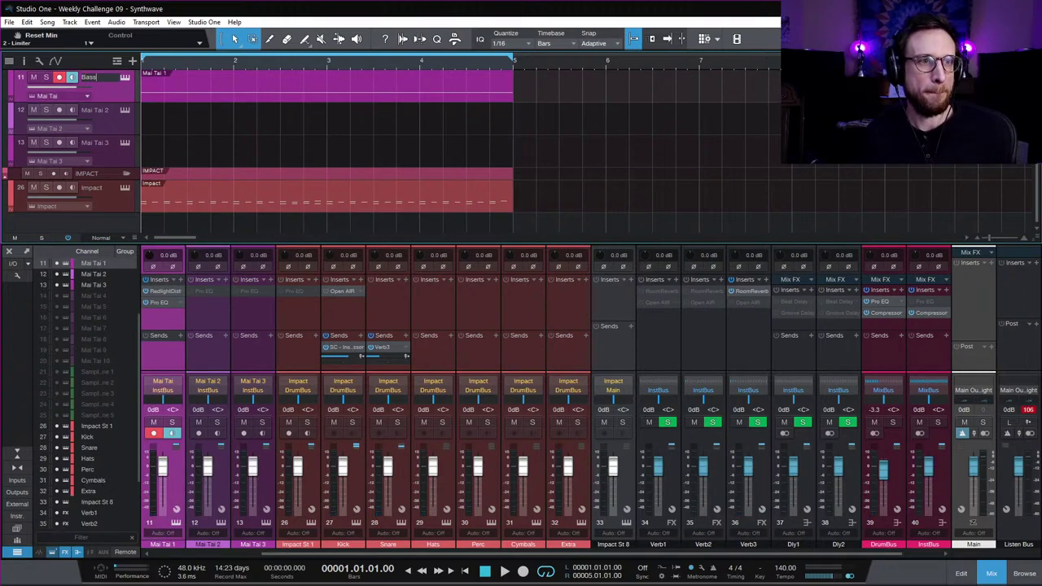
pyautogui.press('Return')
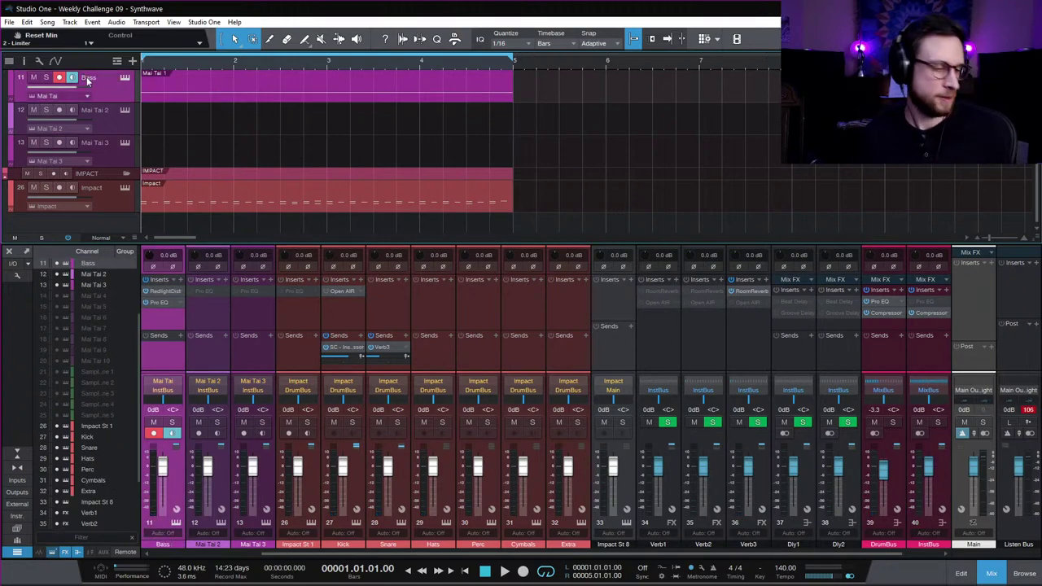
pyautogui.click(123, 124)
pyautogui.click(124, 111)
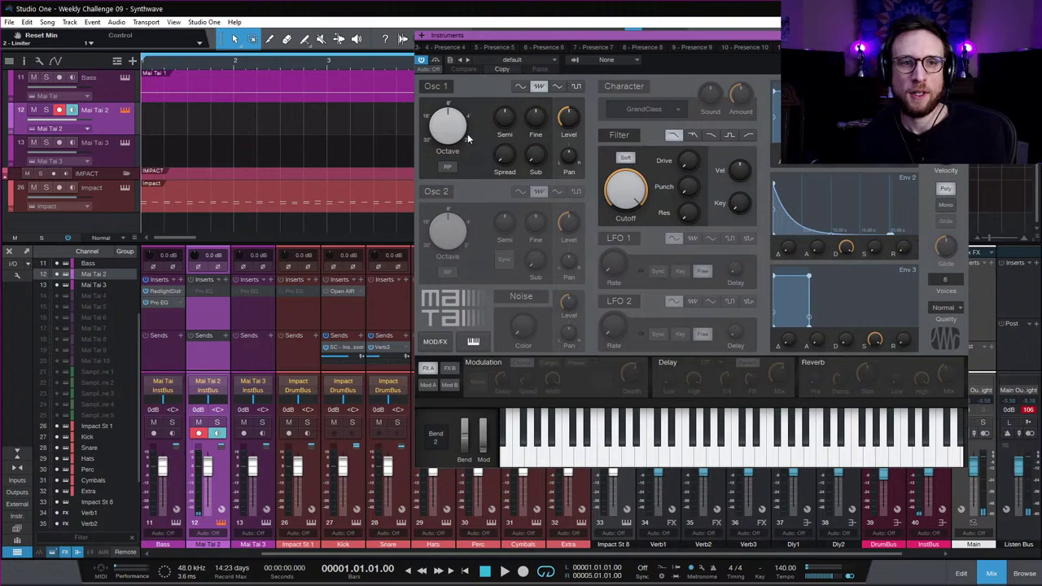
# - Set Osc 1's spread to 69%, activate Osc 2 at octave 4', and enable random phase on both oscillators
pyautogui.moveTo(509, 155); pyautogui.dragTo(501, 179)
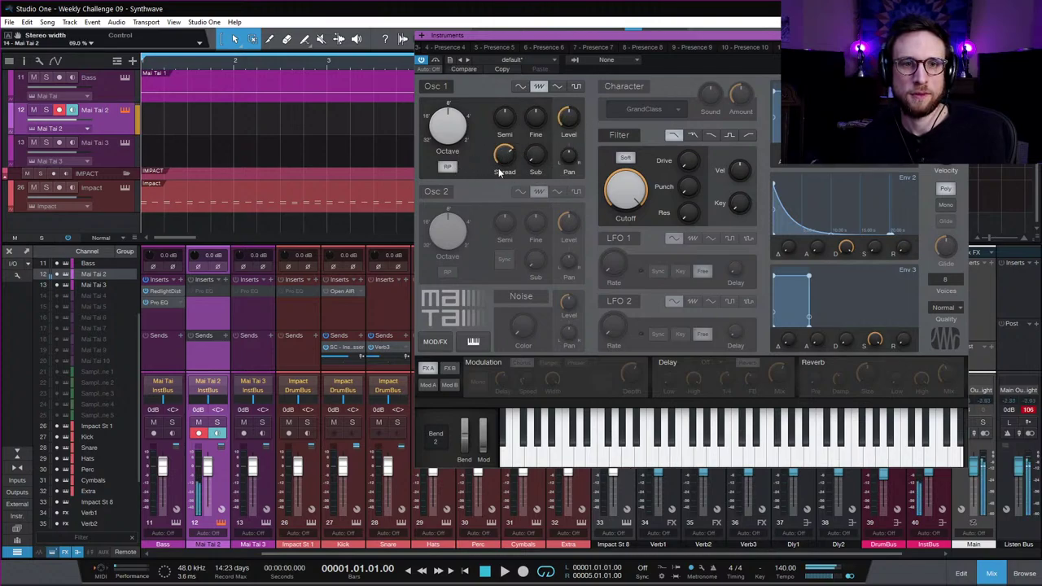
pyautogui.click(436, 191)
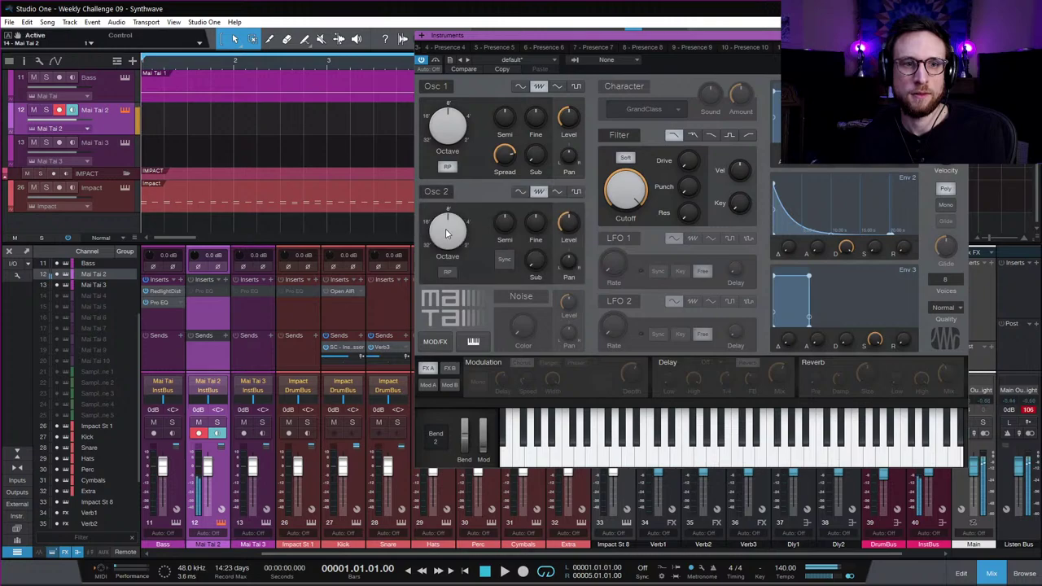
pyautogui.moveTo(445, 233); pyautogui.dragTo(445, 221)
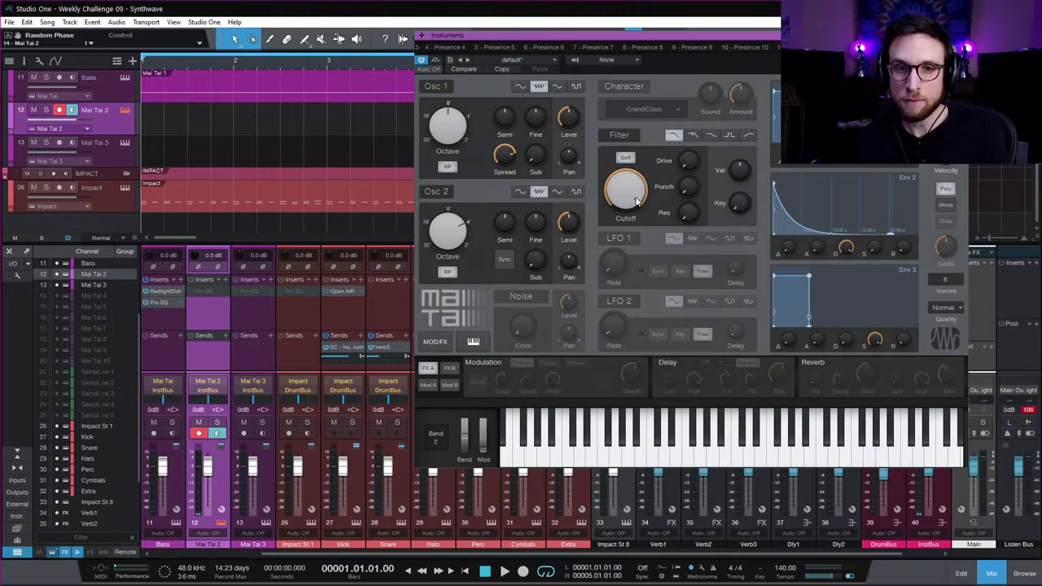
# - Set the filter cutoff to 390 Hz, raise the resonance, and set Env 2's cutoff modulation to 37.3% and its decay to 5.76 s
pyautogui.moveTo(625, 189); pyautogui.dragTo(631, 270)
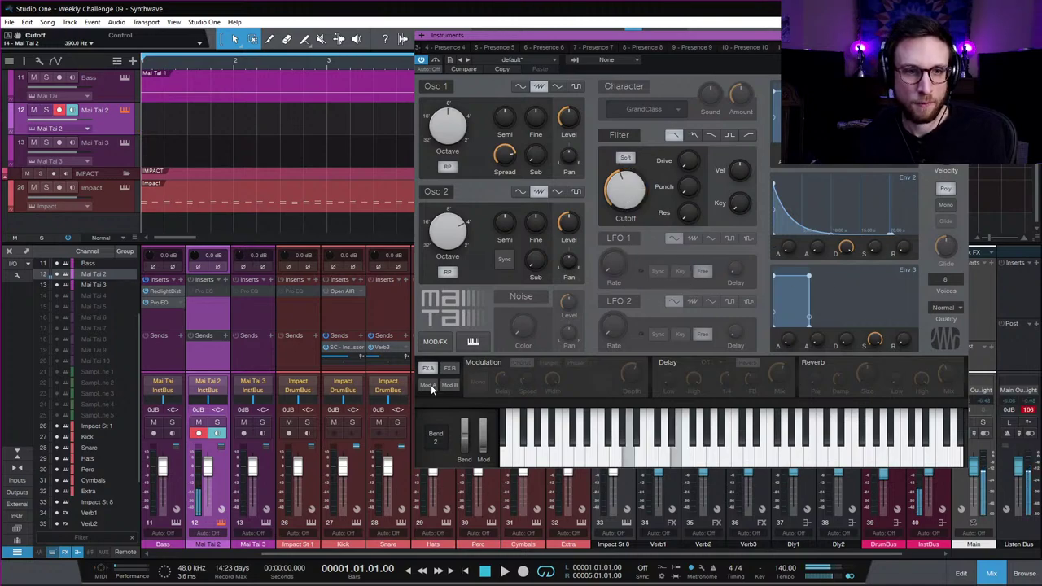
pyautogui.click(429, 384)
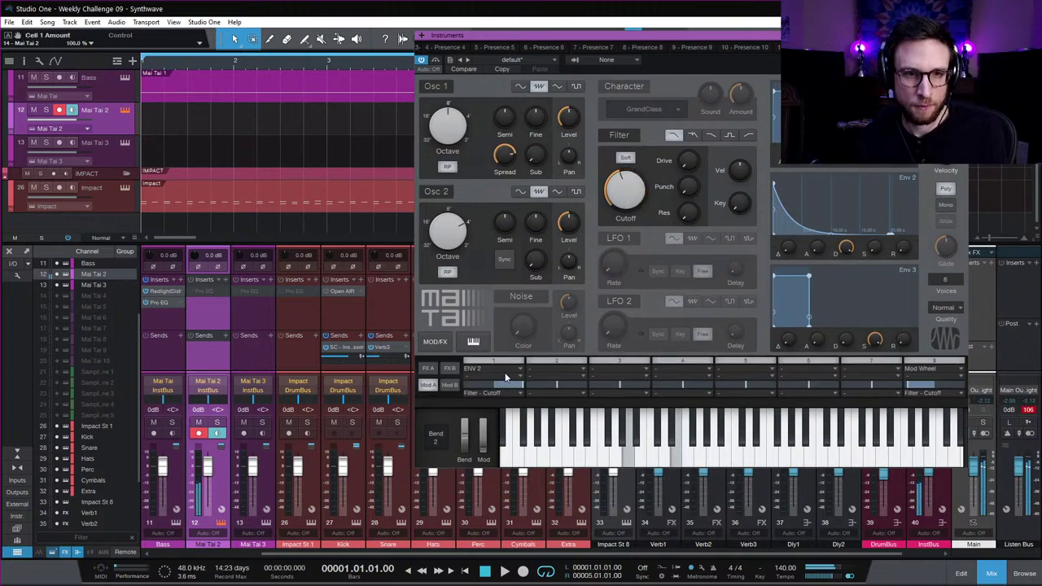
pyautogui.moveTo(845, 246); pyautogui.dragTo(846, 257)
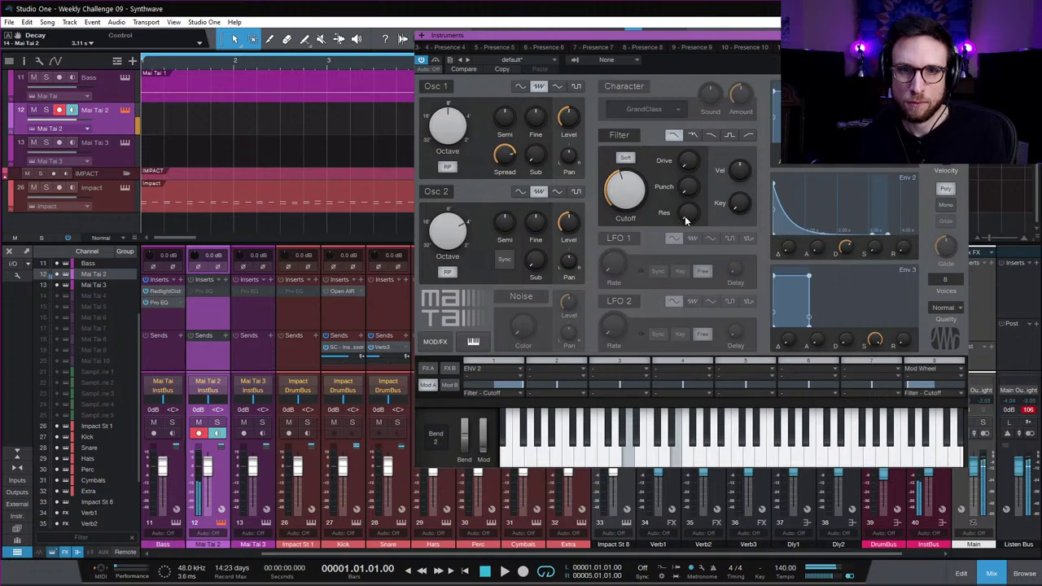
pyautogui.moveTo(684, 215); pyautogui.dragTo(691, 195)
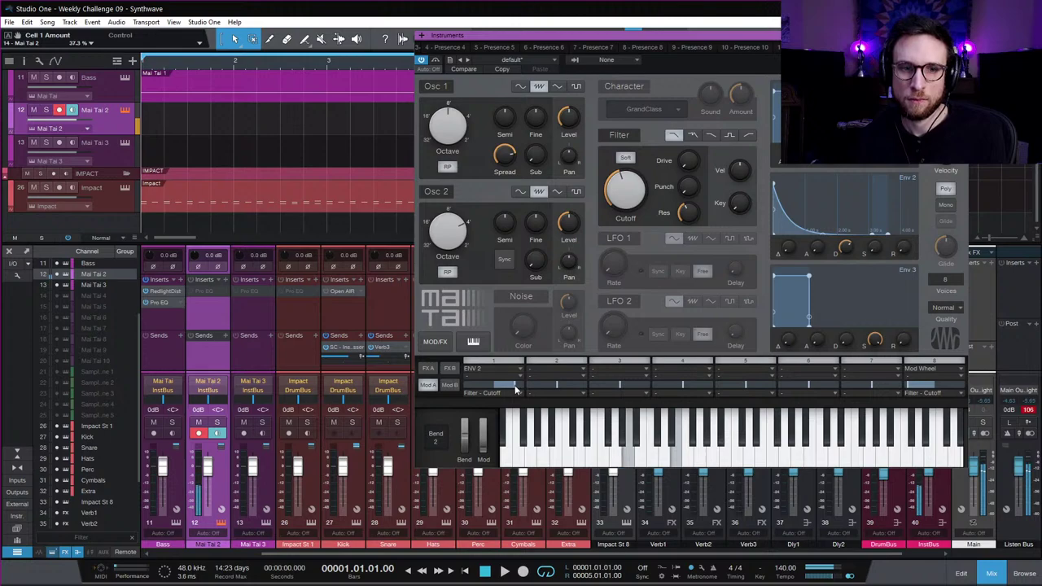
pyautogui.moveTo(845, 248); pyautogui.dragTo(844, 244)
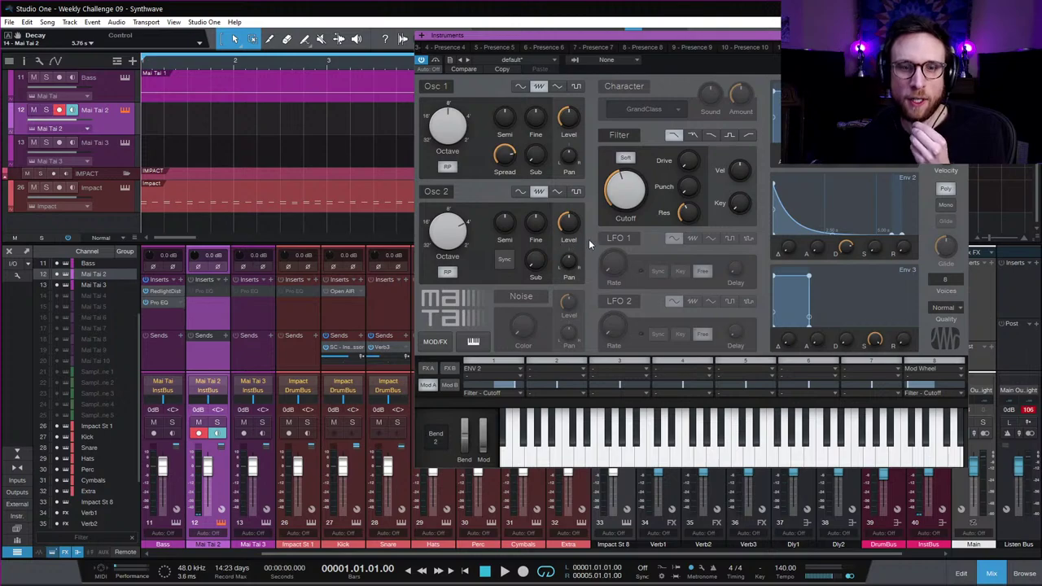
# - Activate noise with color 0.60 and the chorus in the Mai Tai 2 synth, and lengthen Env 2's decay
pyautogui.moveTo(523, 324); pyautogui.dragTo(527, 265)
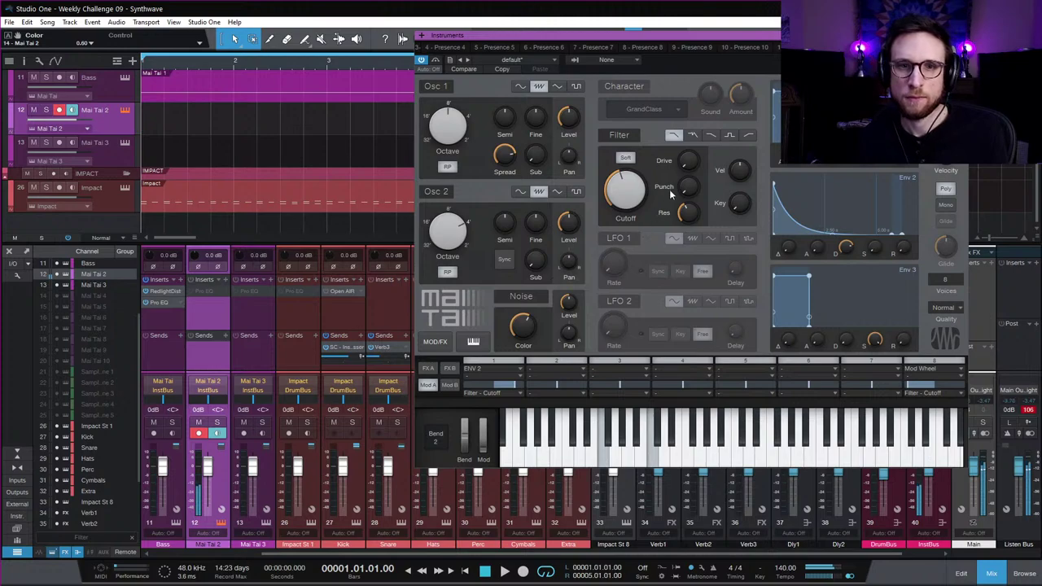
pyautogui.click(429, 368)
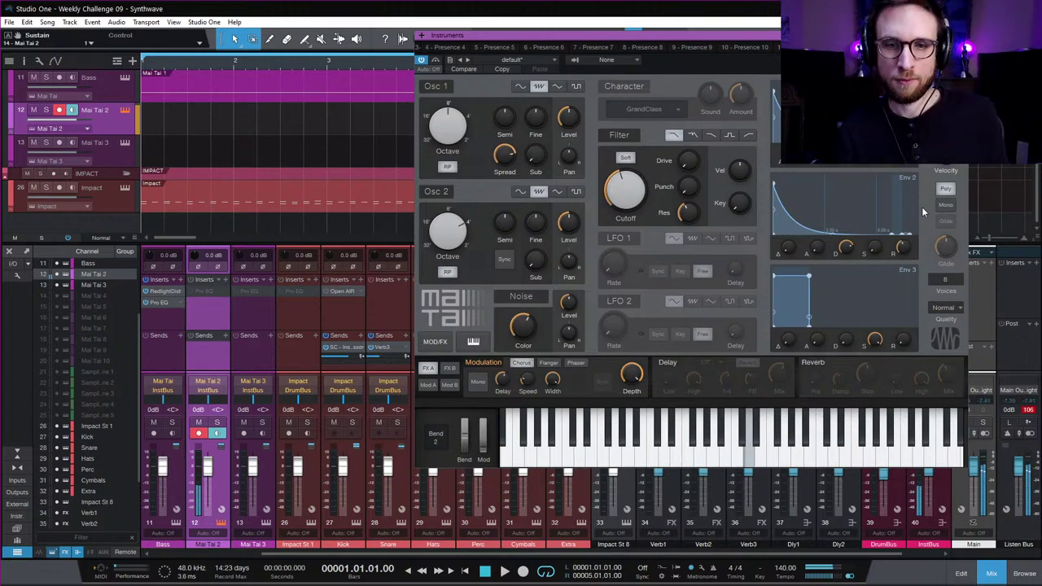
pyautogui.click(433, 383)
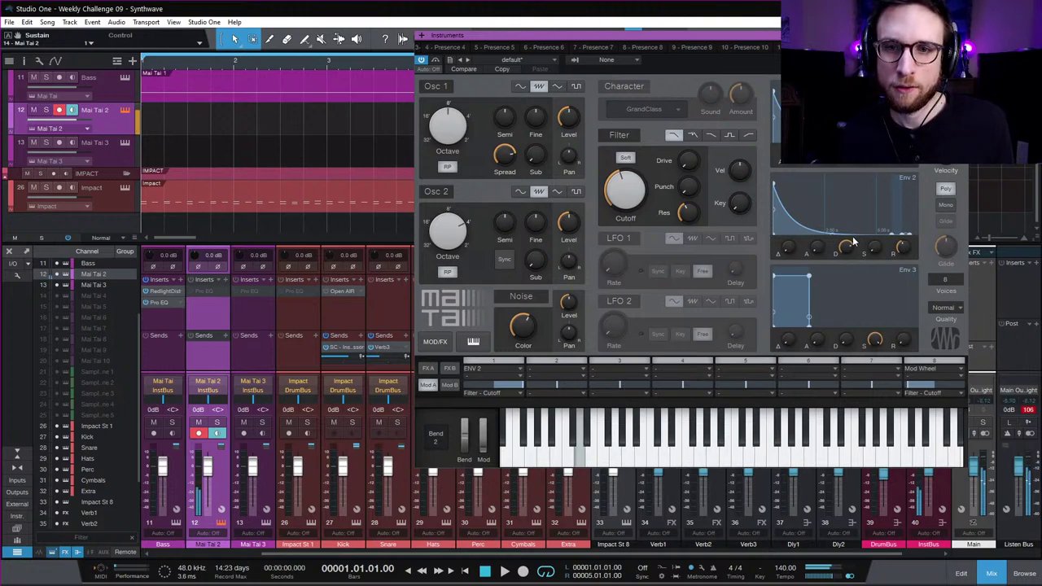
pyautogui.moveTo(847, 244); pyautogui.dragTo(848, 242)
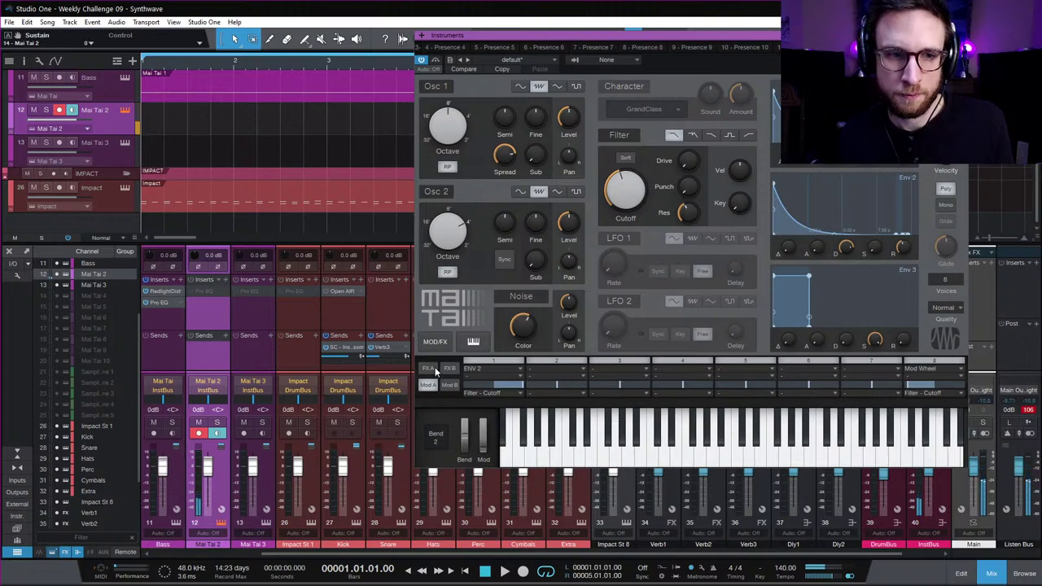
# - Add a send to Verb1 on the Mai Tai 2 channel and close the synth window
pyautogui.click(225, 335)
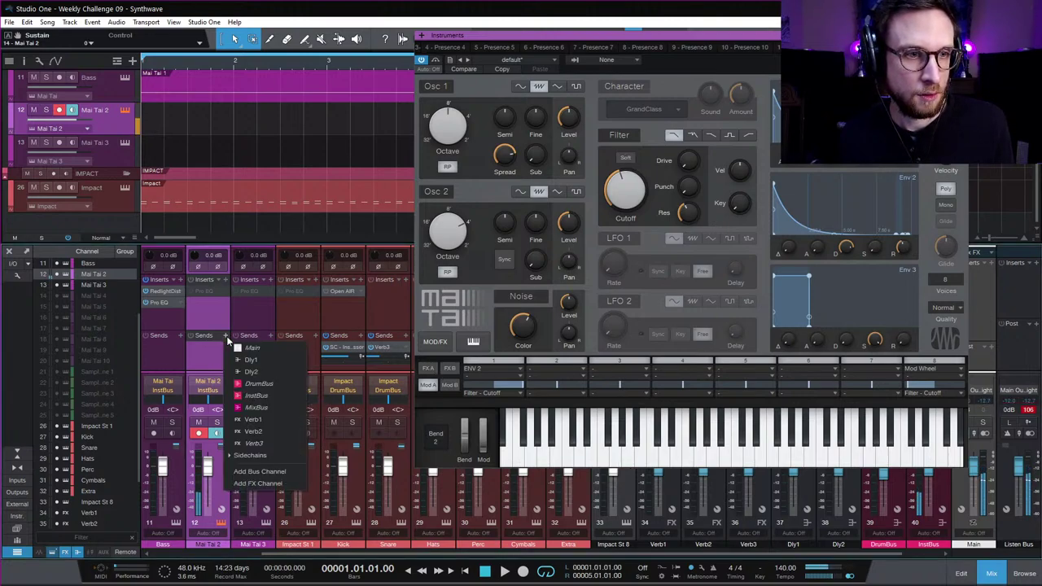
pyautogui.click(262, 419)
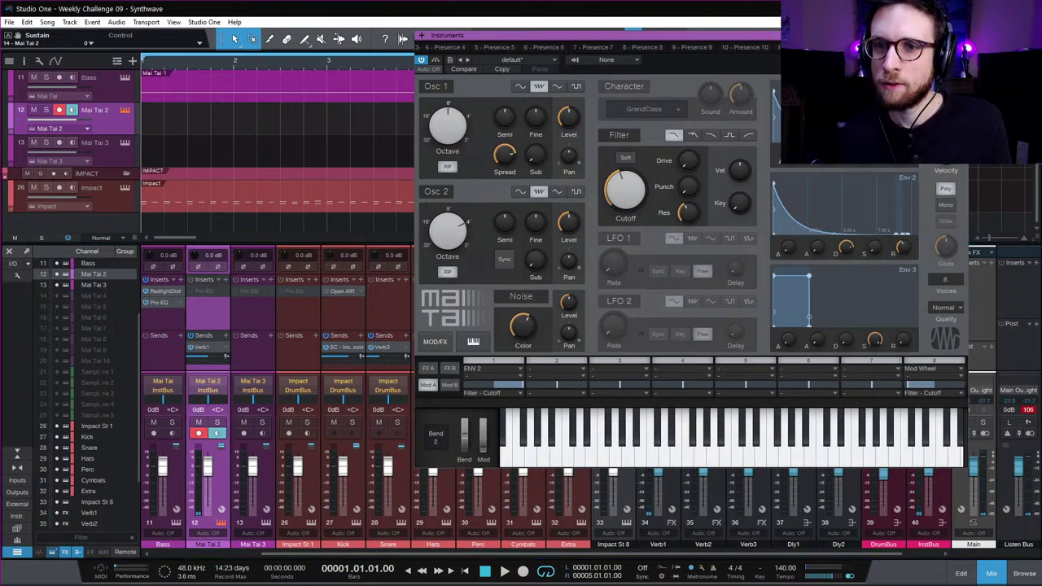
pyautogui.click(961, 35)
# - Activate the Room Reverb on Verb1 and set it to 1.20 s length, 3.45 m size and HQ mode
pyautogui.rightClick(657, 291)
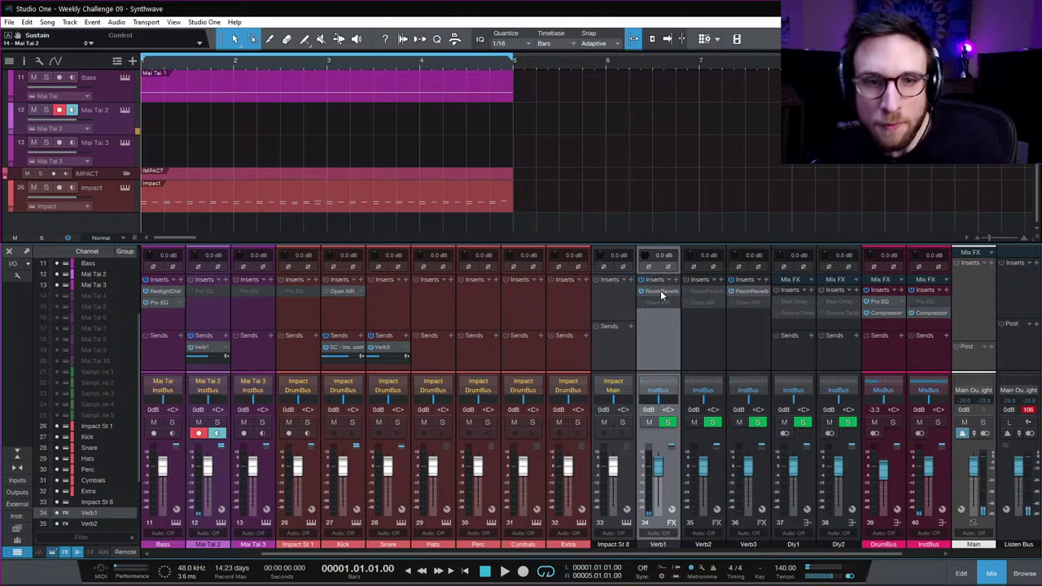
pyautogui.click(661, 295)
pyautogui.moveTo(742, 160); pyautogui.dragTo(742, 157)
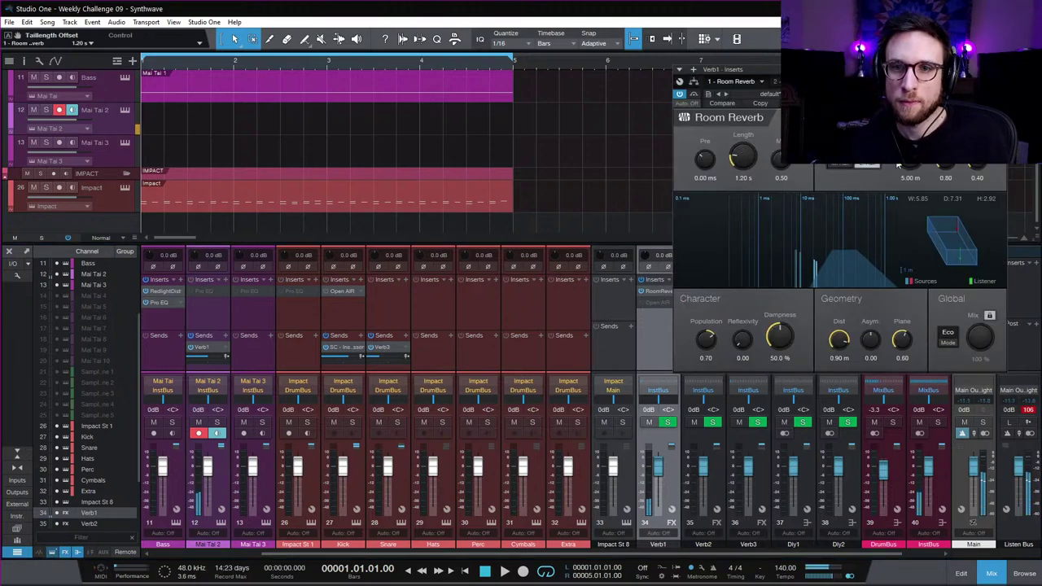
pyautogui.moveTo(906, 158); pyautogui.dragTo(905, 167)
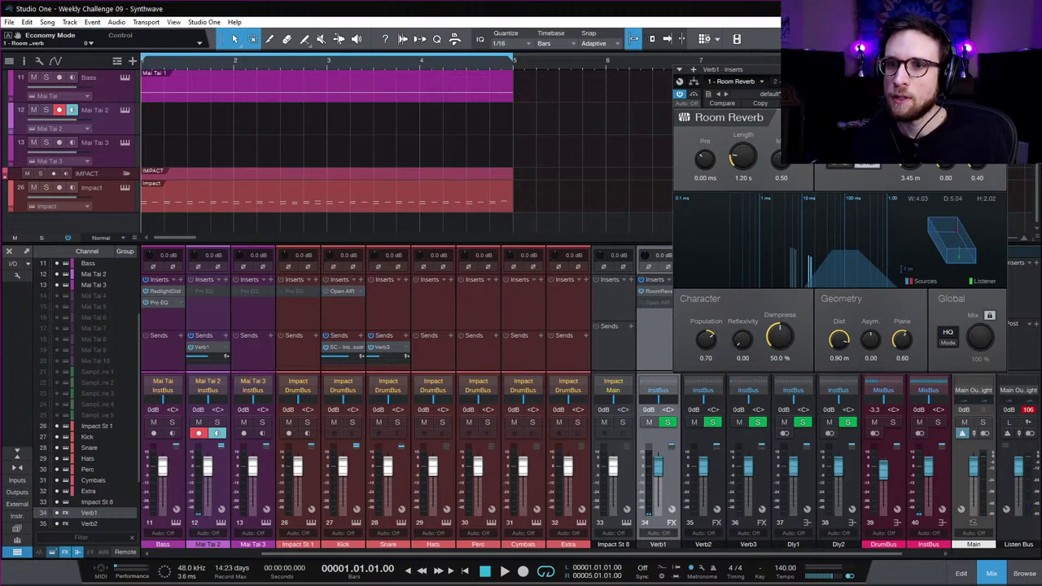
pyautogui.press('Escape')
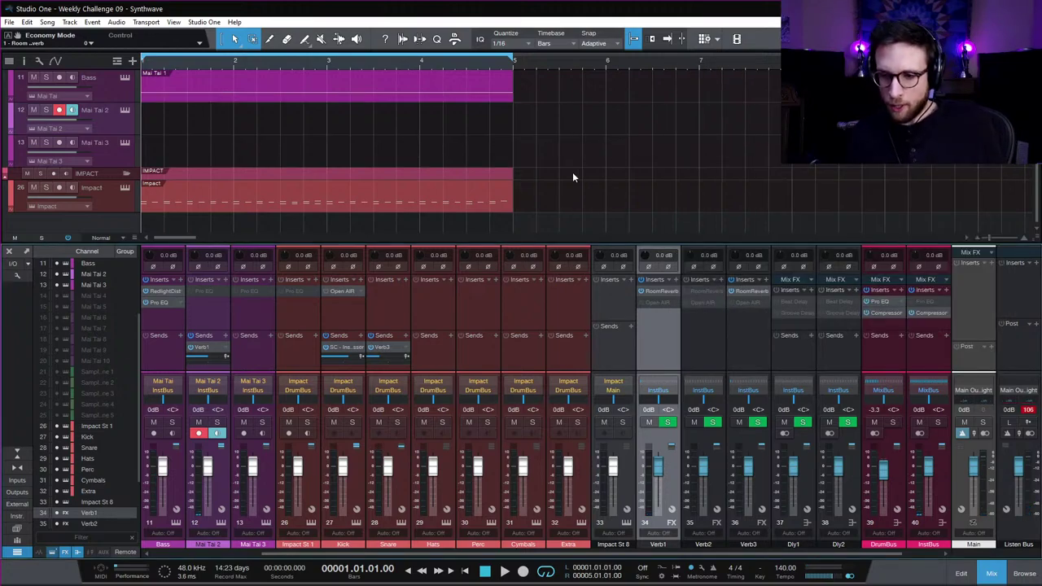
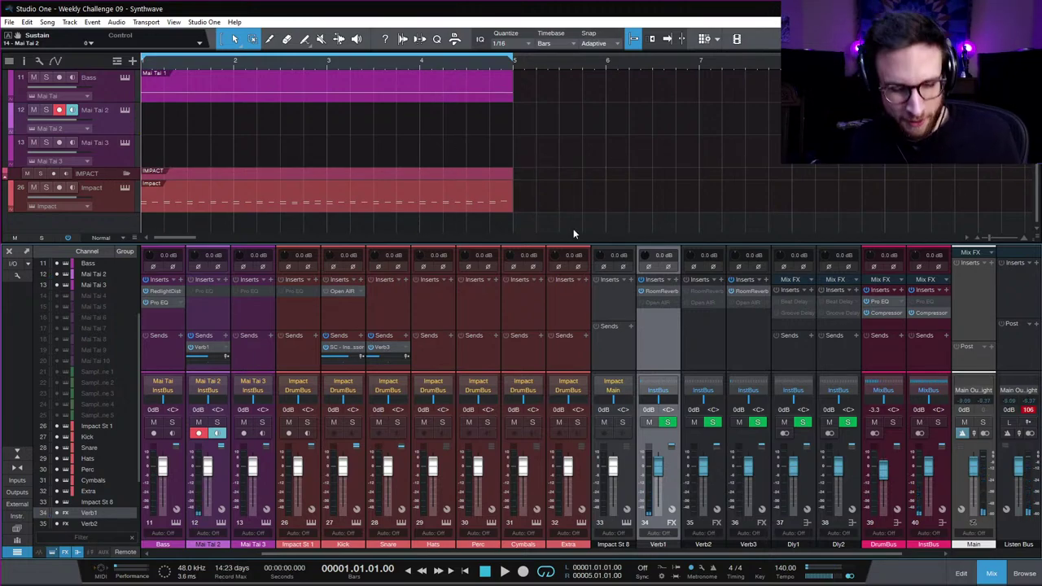
# - Try out a higher reflexivity in Verb1's Room Reverb and return it to 0.00
pyautogui.click(658, 291)
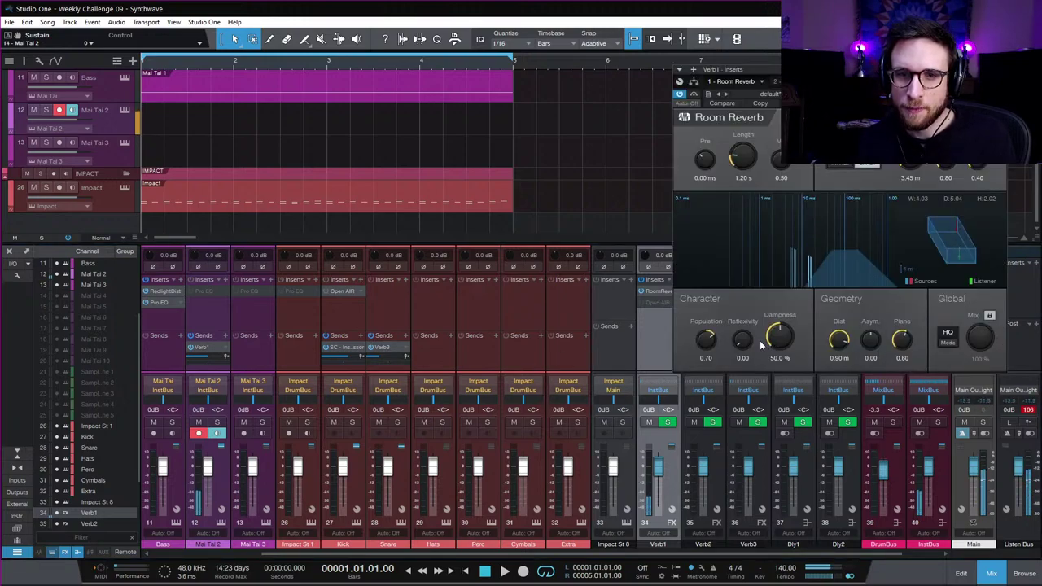
pyautogui.moveTo(749, 346); pyautogui.dragTo(766, 276)
pyautogui.moveTo(742, 340); pyautogui.dragTo(742, 363)
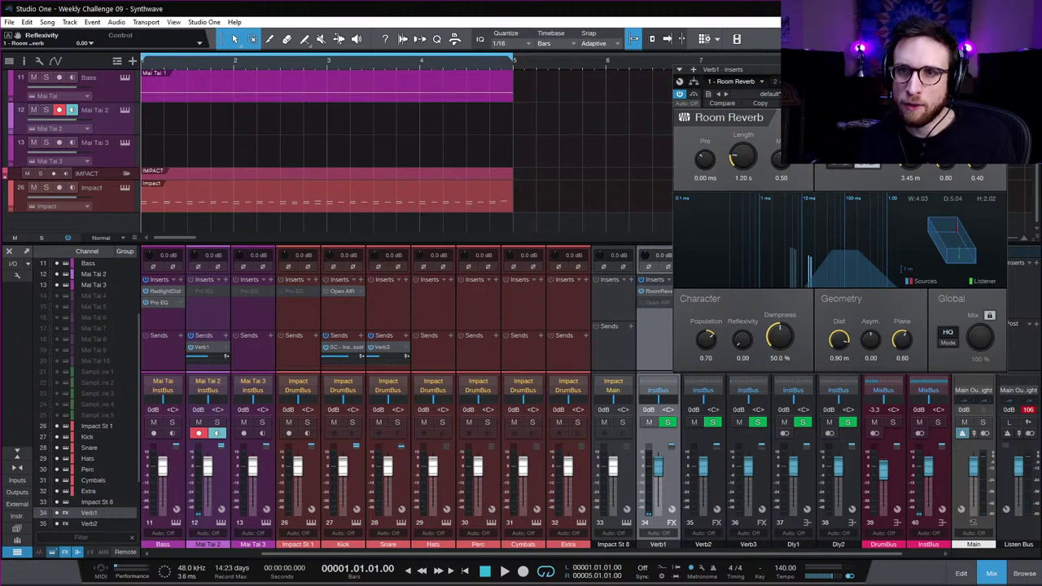
pyautogui.click(655, 291)
# - Add a Pro EQ to Verb1 with a 6 dB/Oct high cut at 2.52 kHz and close its window
pyautogui.click(672, 280)
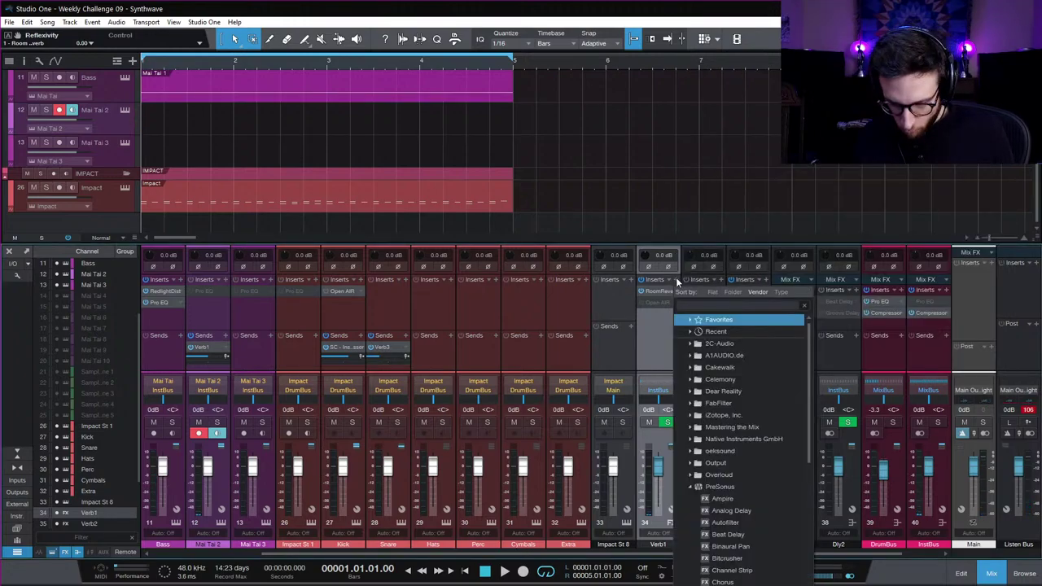
pyautogui.write('pro')
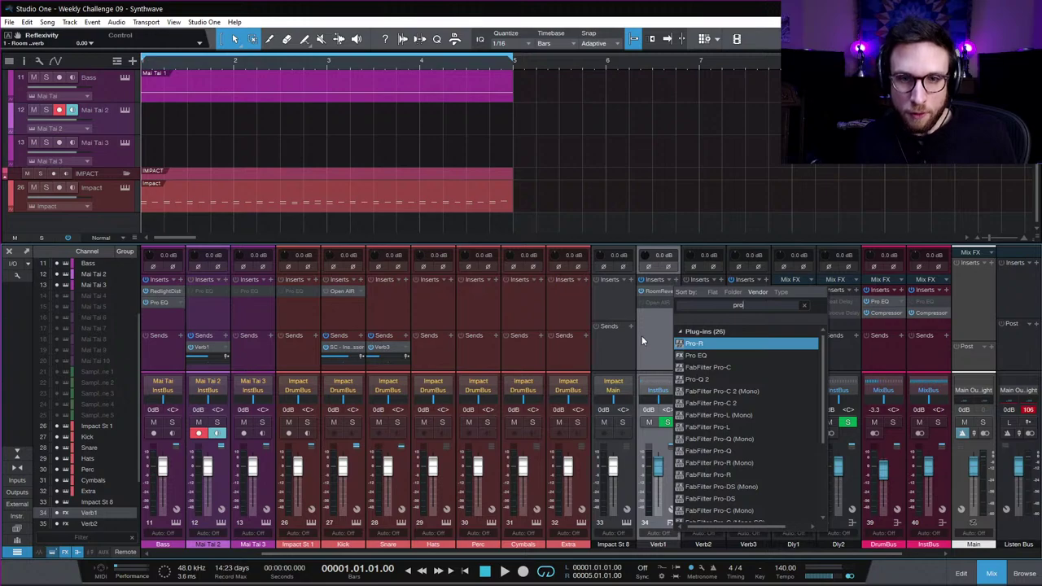
pyautogui.click(696, 355)
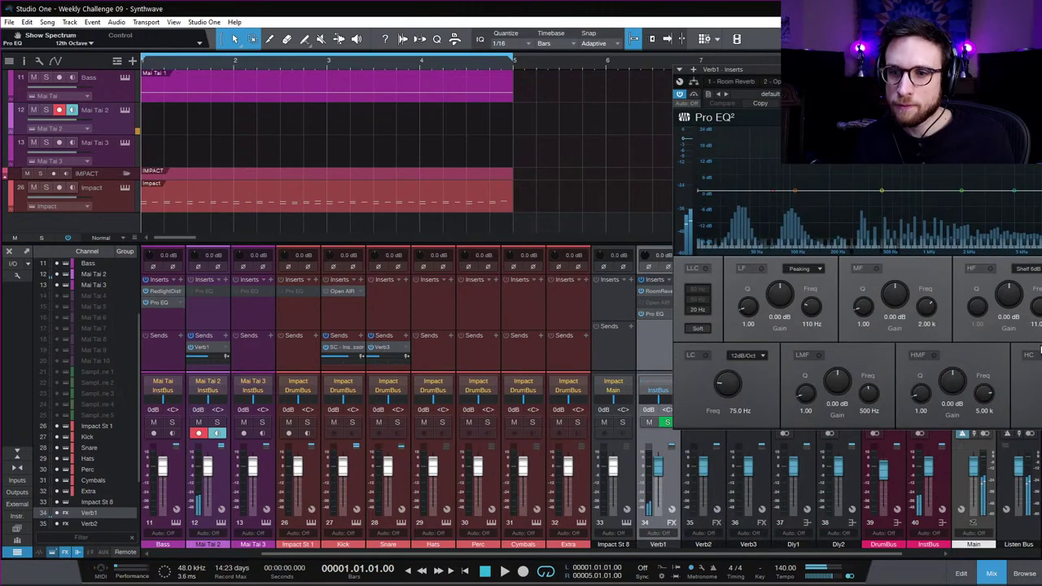
pyautogui.click(1032, 355)
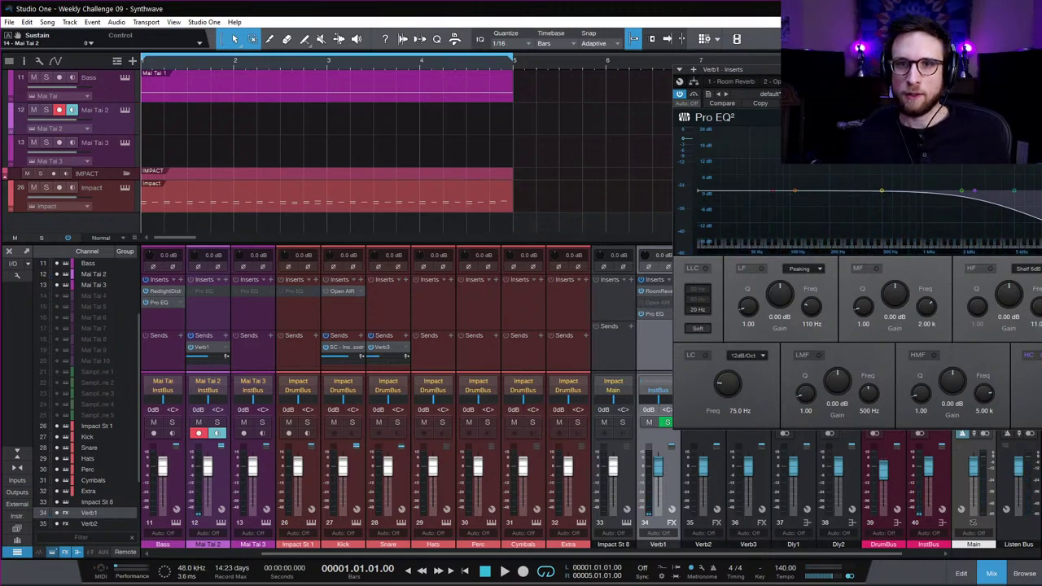
pyautogui.moveTo(716, 69); pyautogui.dragTo(459, 102)
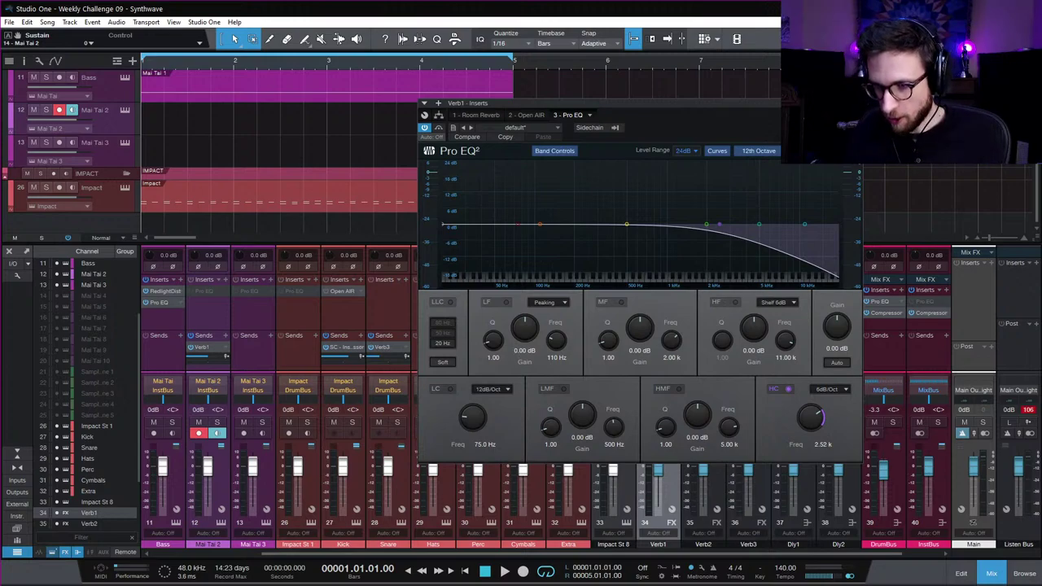
pyautogui.press('Escape')
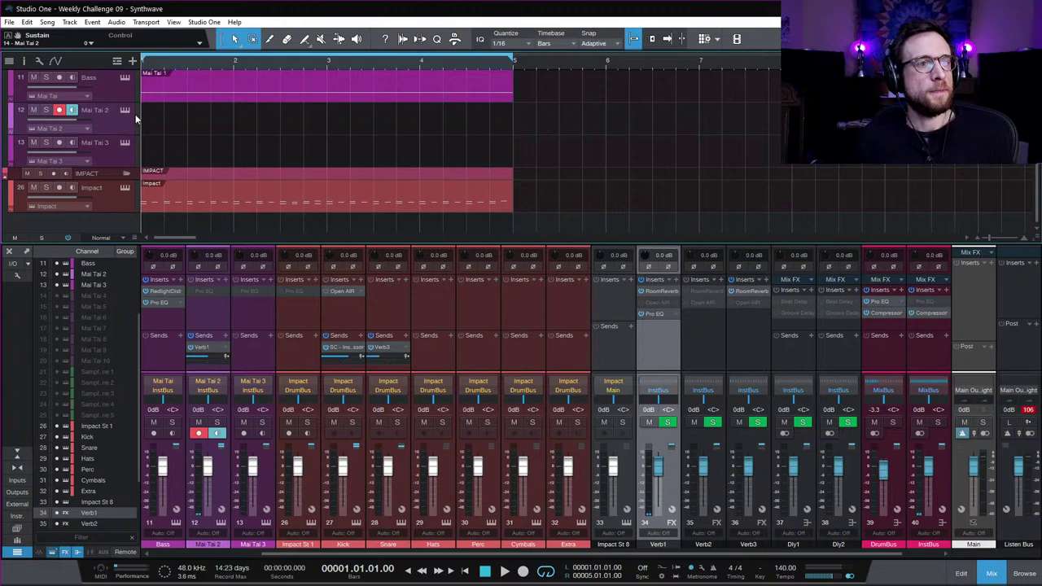
# - Open the Bass part, listen to it, and end bar 1 with a rising sixteenth-note run on A1, B1 and E2
pyautogui.doubleClick(204, 95)
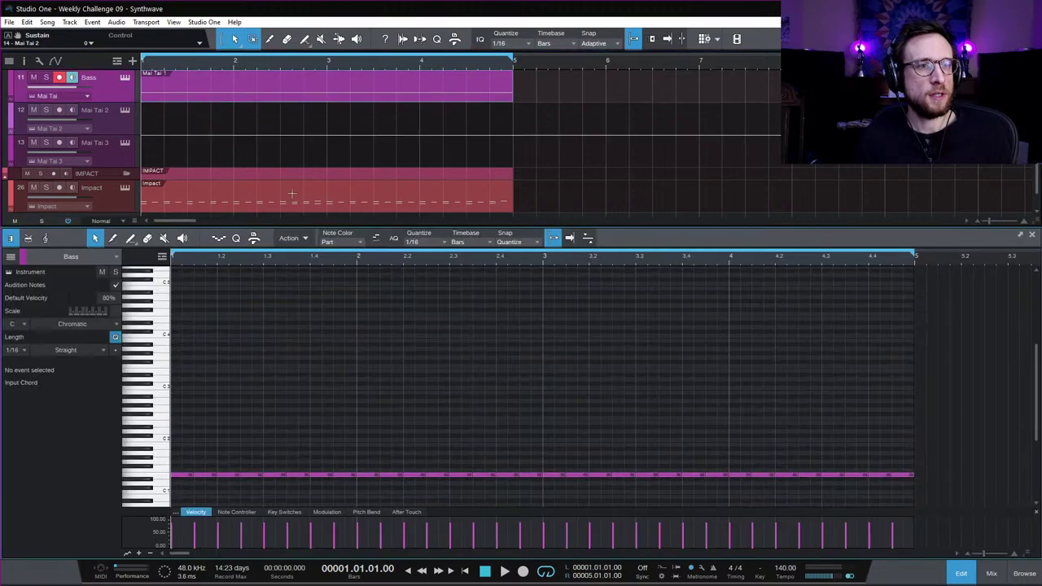
pyautogui.press('space')
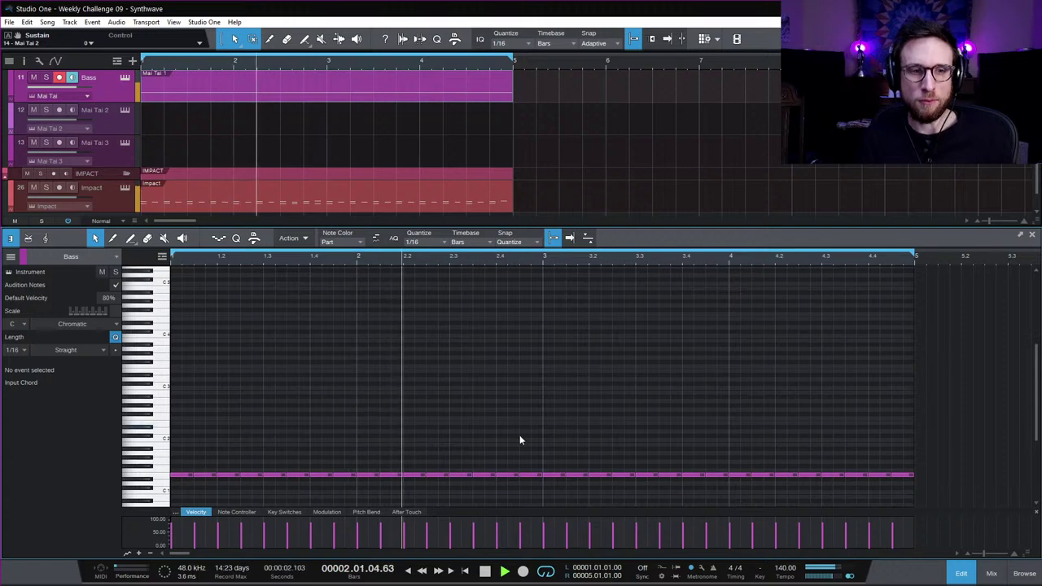
pyautogui.press('space')
pyautogui.moveTo(319, 472); pyautogui.dragTo(363, 424)
pyautogui.click(339, 454)
# - Play the loop repeatedly to check the bass run at the end of bar 1
pyautogui.press('space')
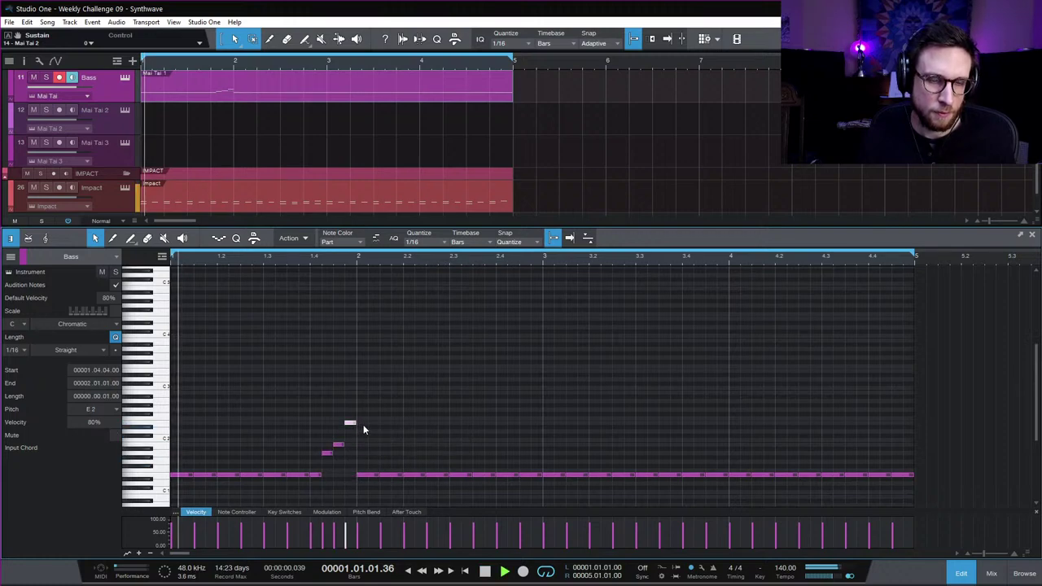
pyautogui.click(414, 424)
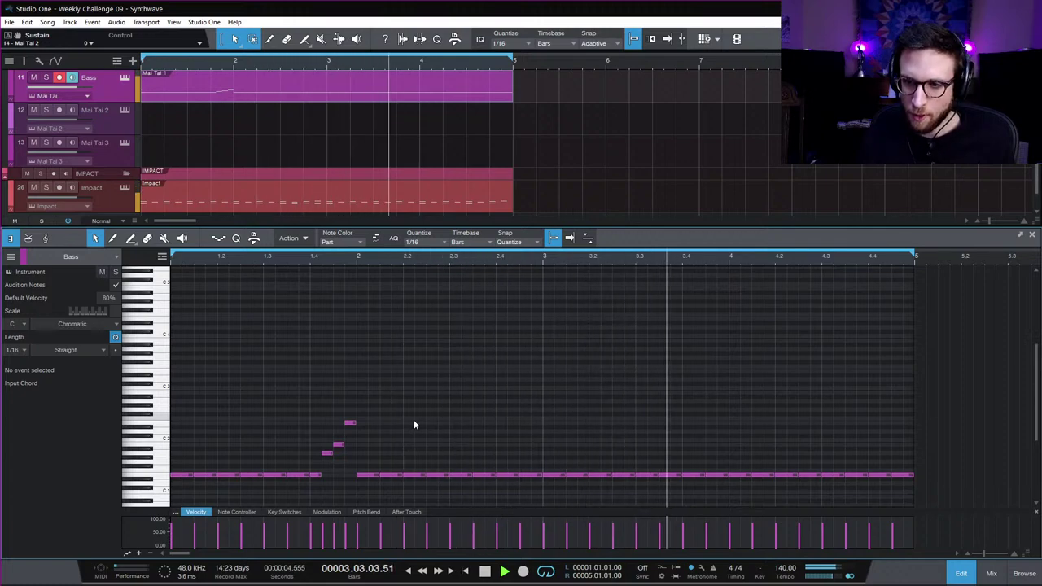
pyautogui.press('space')
pyautogui.press('space')
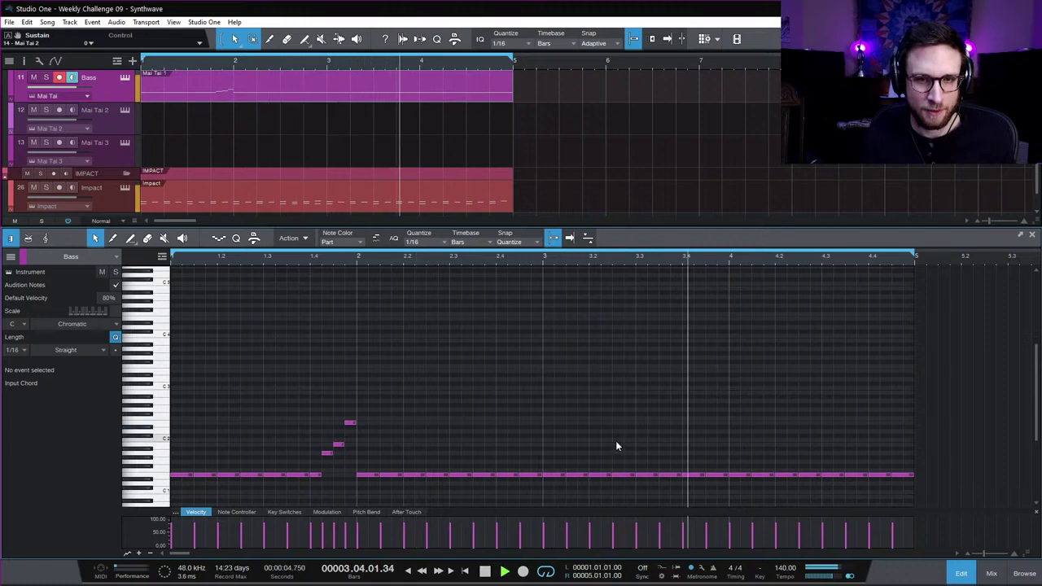
pyautogui.press('space')
pyautogui.press('space')
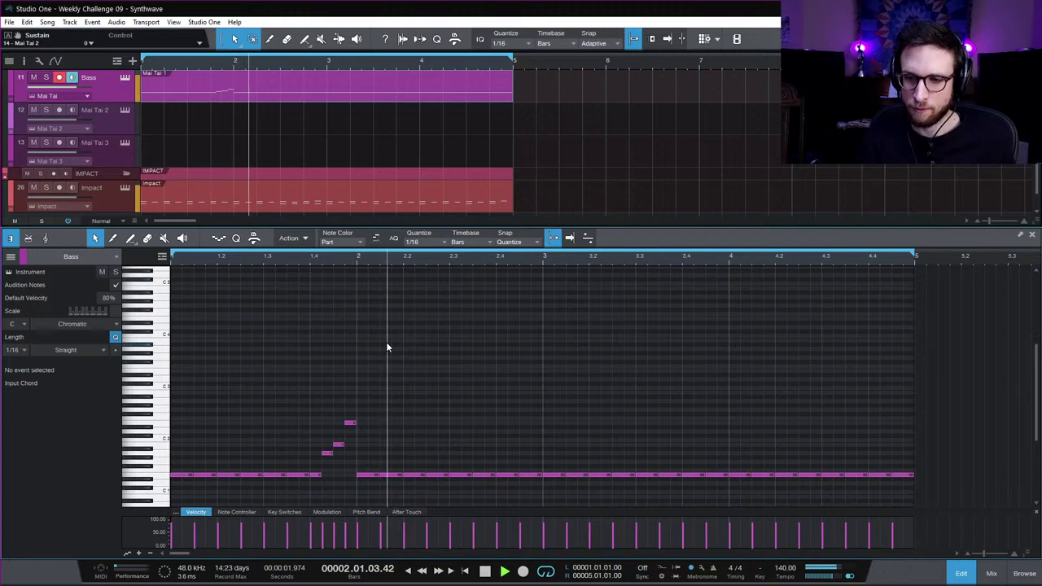
pyautogui.press('space')
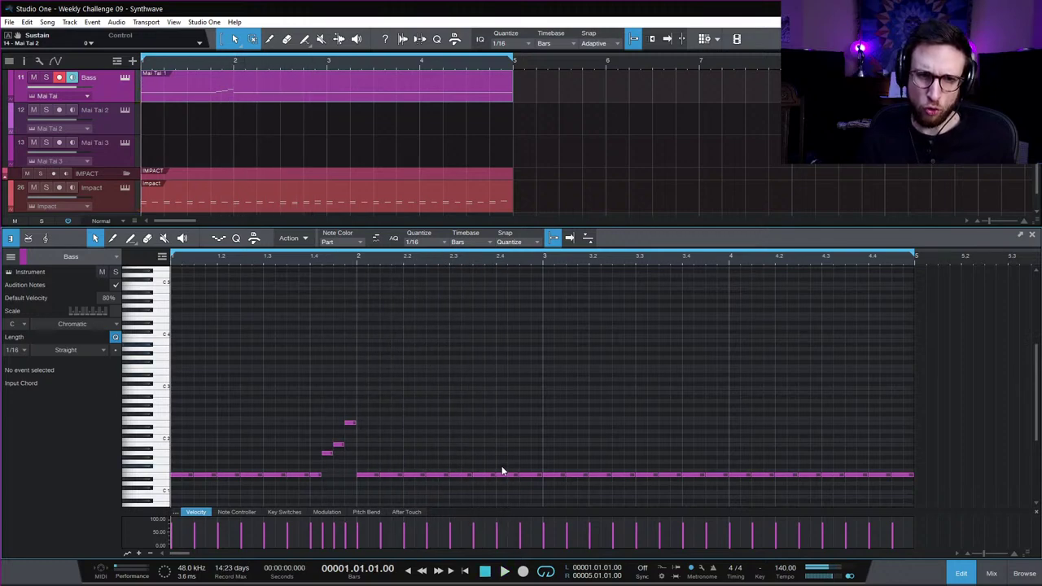
# - Lower the bass notes to D1 on the last beat of bar 2 and to C1 throughout bar 3, and play the loop
pyautogui.moveTo(496, 457); pyautogui.dragTo(716, 481)
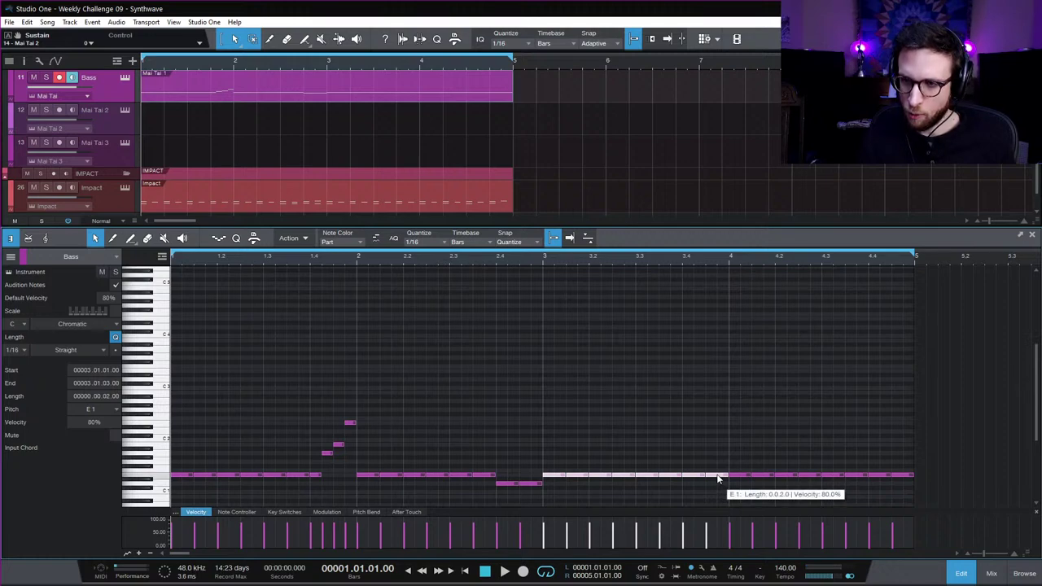
pyautogui.moveTo(717, 480); pyautogui.dragTo(720, 498)
pyautogui.click(693, 440)
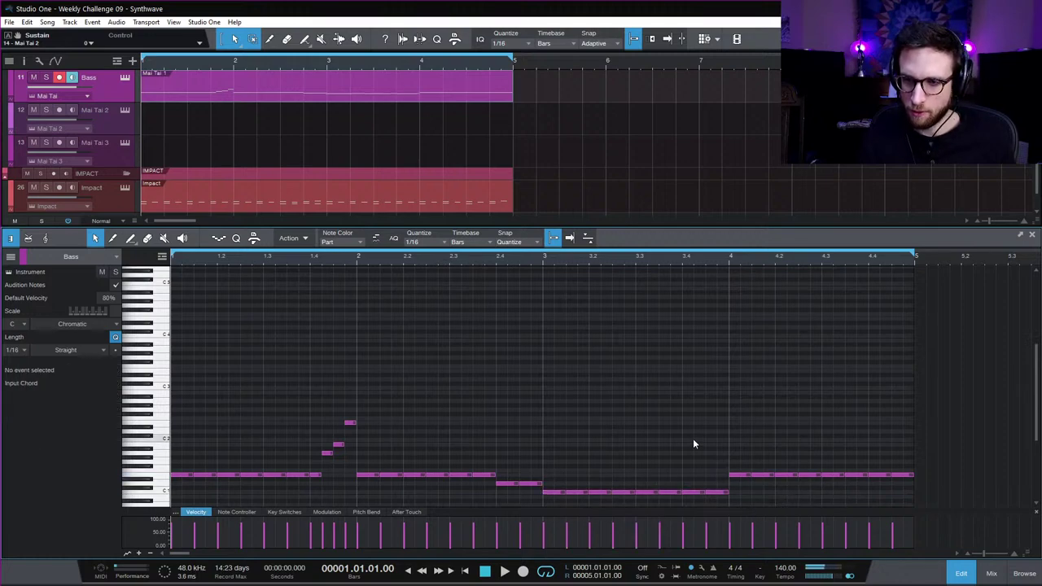
pyautogui.press('space')
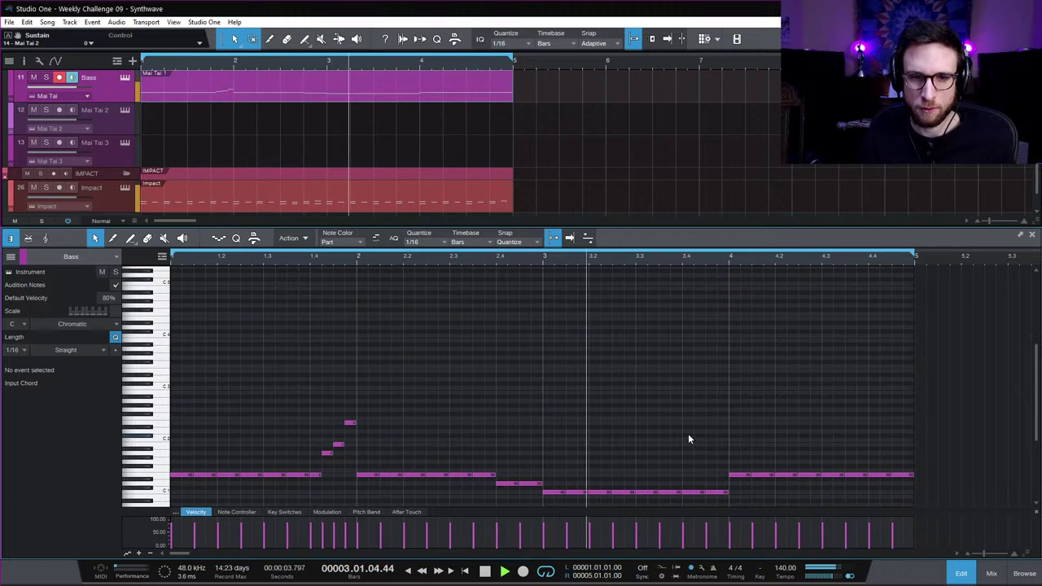
pyautogui.press('space')
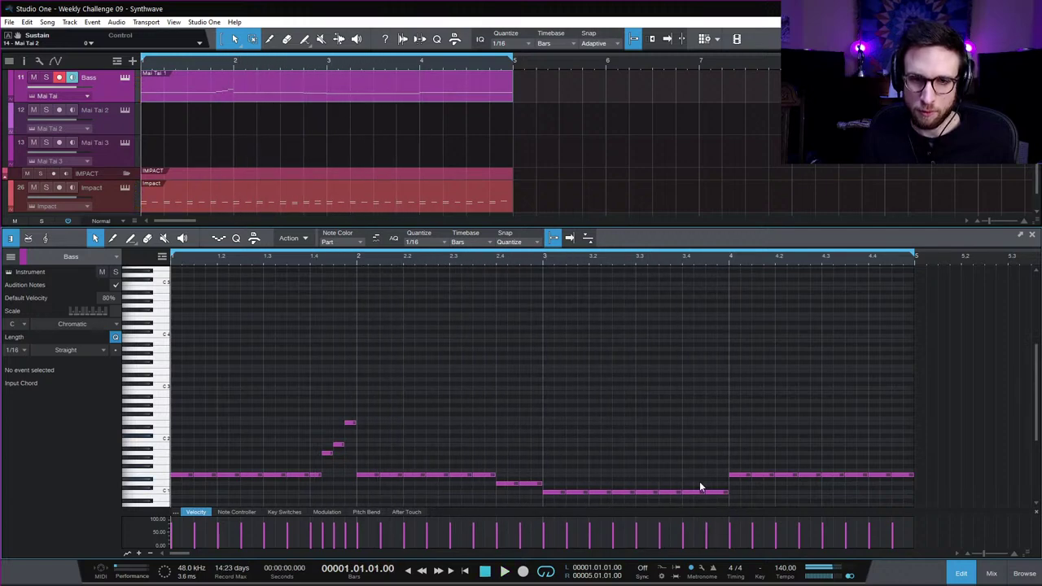
# - End bar 3 with a rising sixteenth-note run on G1, B1 and E2, and play the loop to check it
pyautogui.click(699, 491)
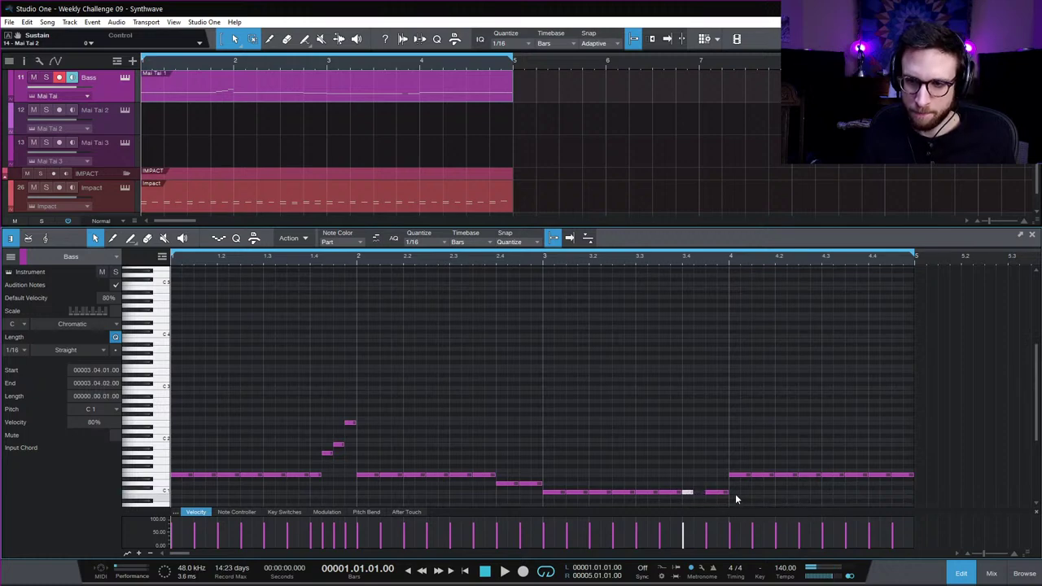
pyautogui.moveTo(721, 494); pyautogui.dragTo(707, 464)
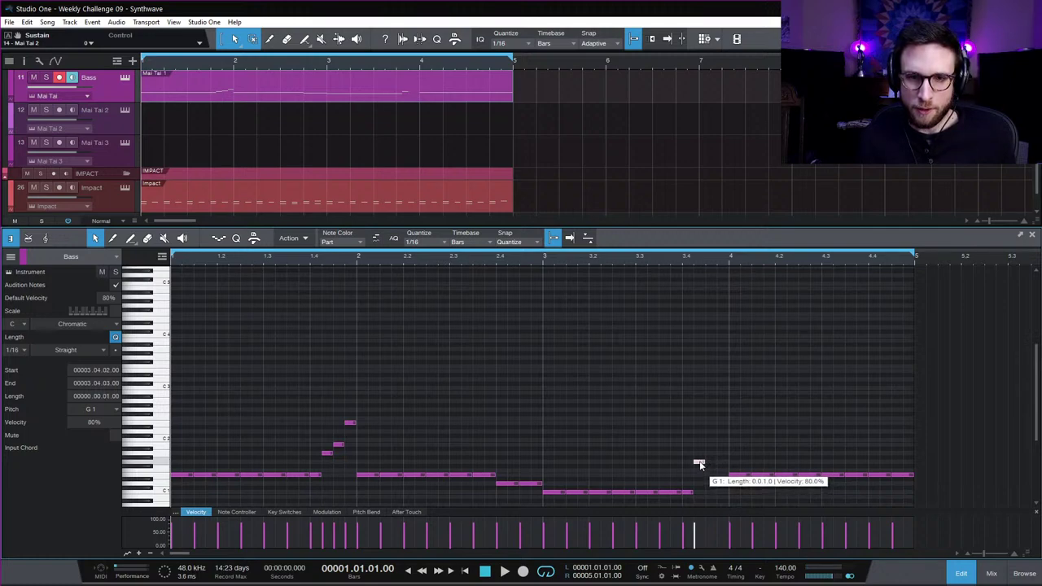
pyautogui.moveTo(699, 464); pyautogui.dragTo(725, 425)
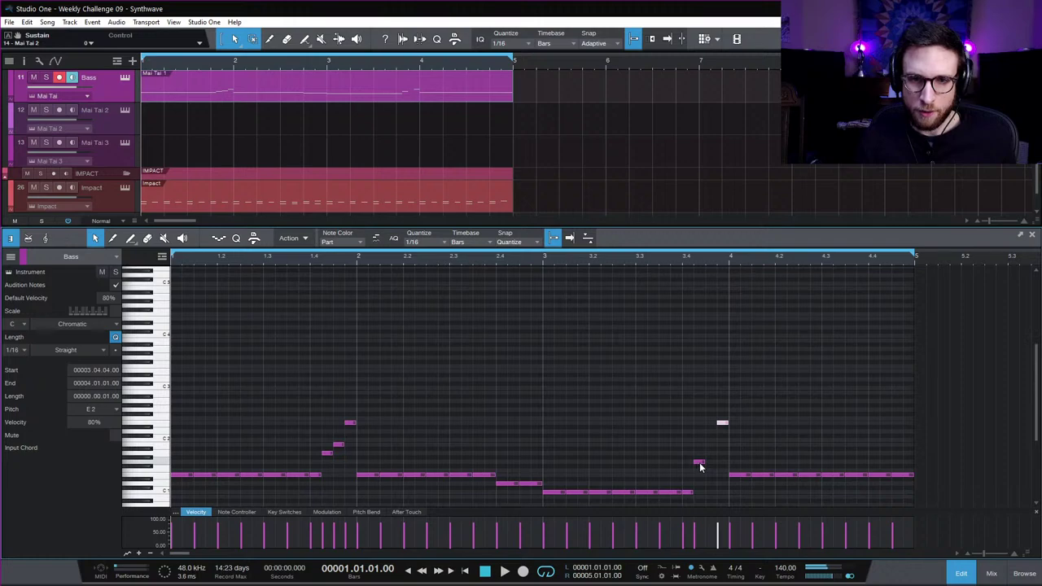
pyautogui.moveTo(699, 466); pyautogui.dragTo(711, 445)
pyautogui.press('space')
pyautogui.click(688, 423)
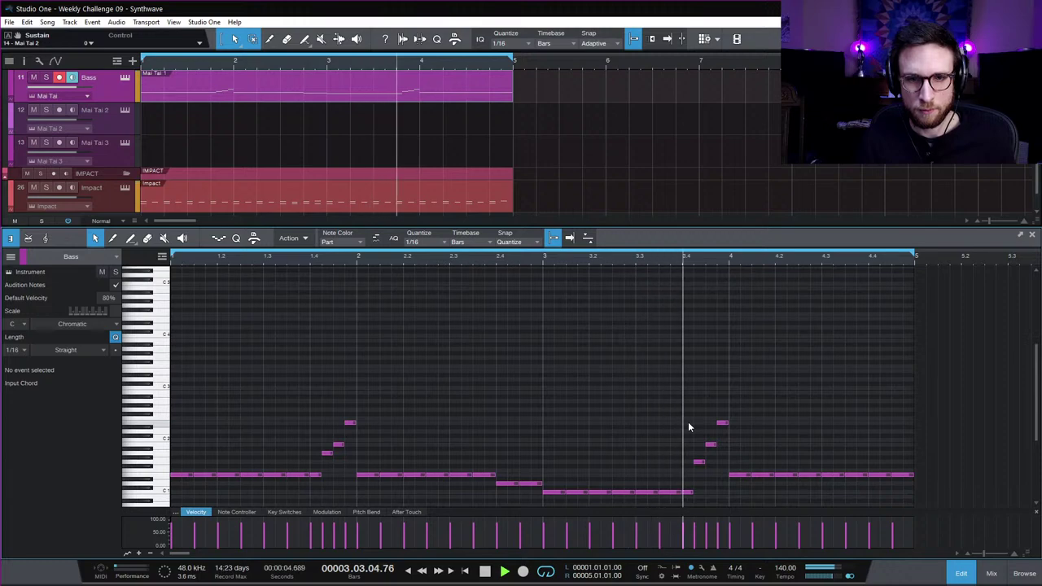
pyautogui.press('space')
# - Lower the bass notes in bar 4 to C1, keeping E1 for the notes on the last beat
pyautogui.click(802, 475)
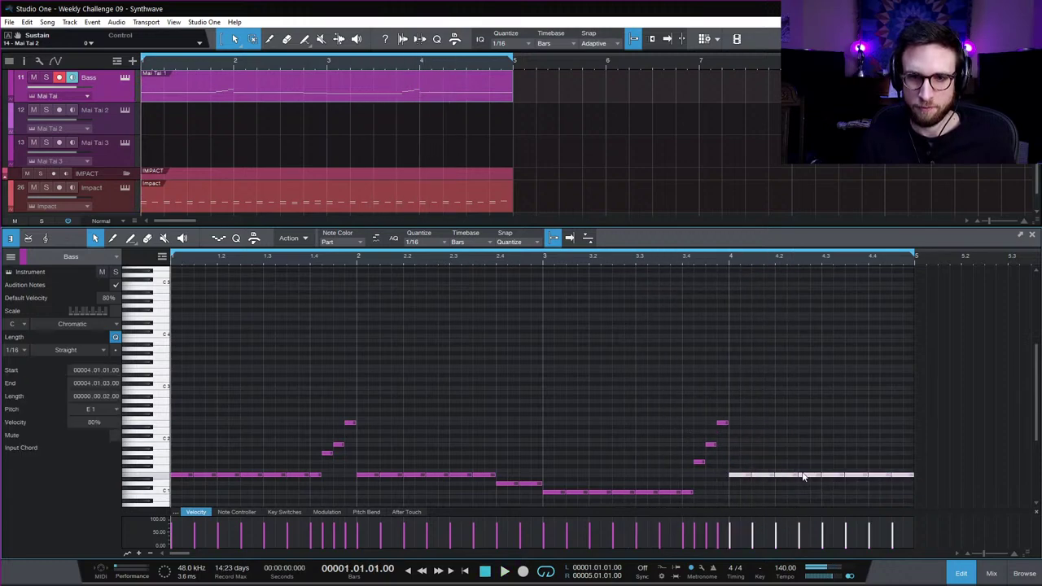
pyautogui.moveTo(784, 479); pyautogui.dragTo(784, 488)
pyautogui.click(866, 486)
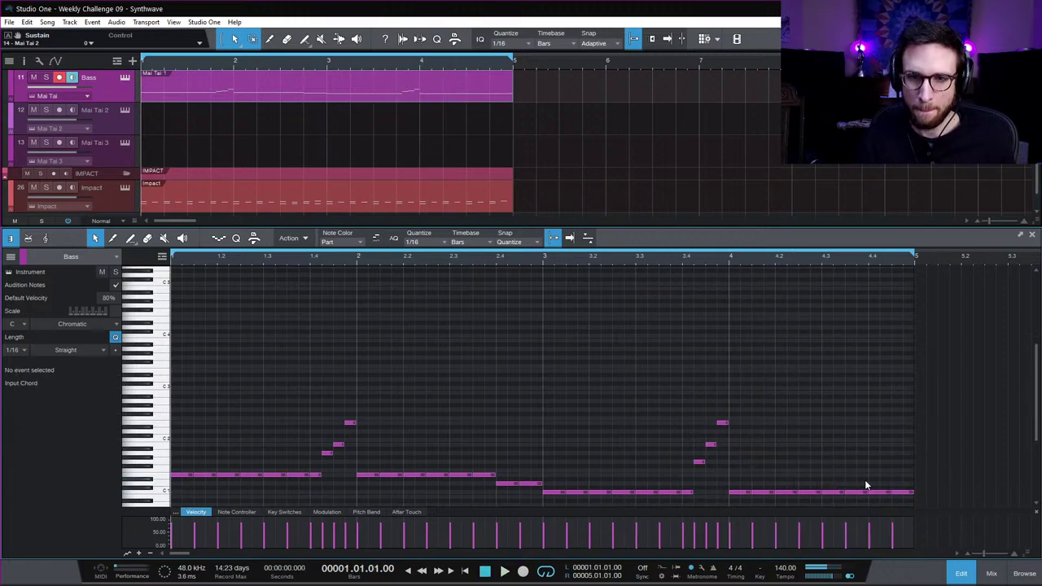
pyautogui.moveTo(904, 495); pyautogui.dragTo(884, 476)
pyautogui.click(859, 463)
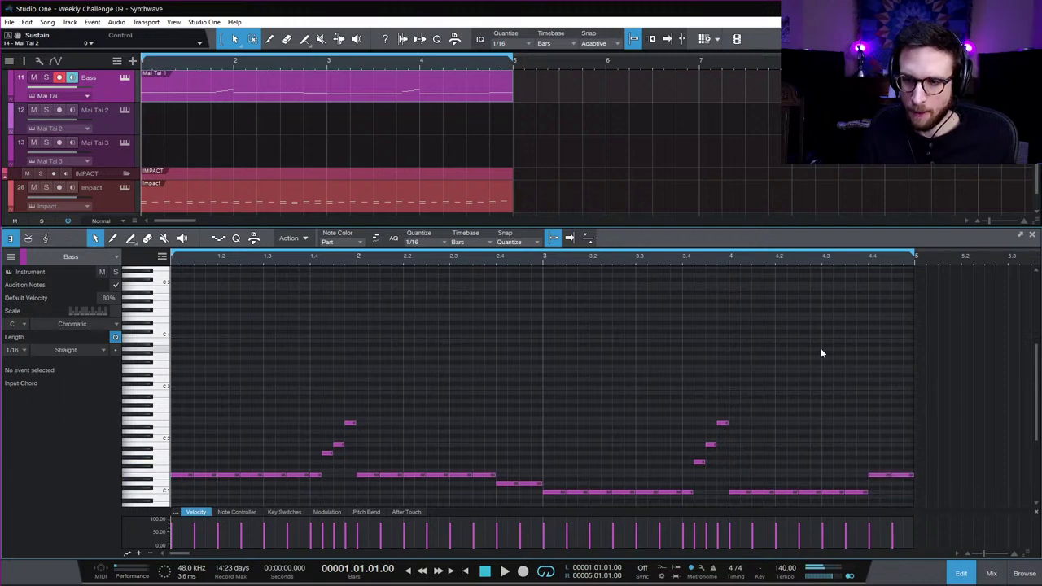
# - Duplicate the four-bar bass and Impact parts into bars 5 to 8, and extend the loop range to bar 9
pyautogui.scroll(-2, 566, 136)
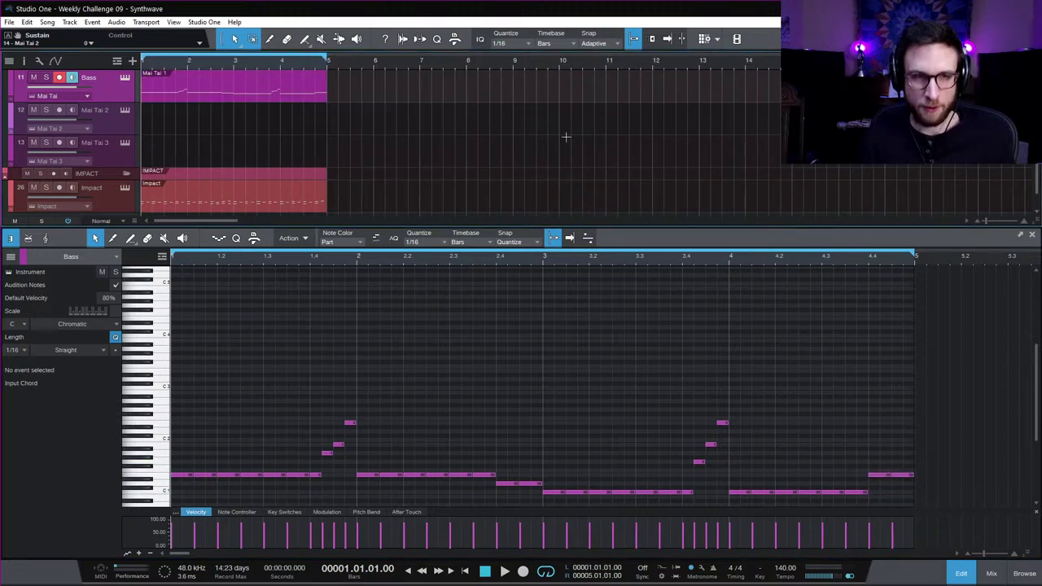
pyautogui.scroll(-1, 566, 136)
pyautogui.moveTo(300, 213); pyautogui.dragTo(143, 70)
pyautogui.press('d')
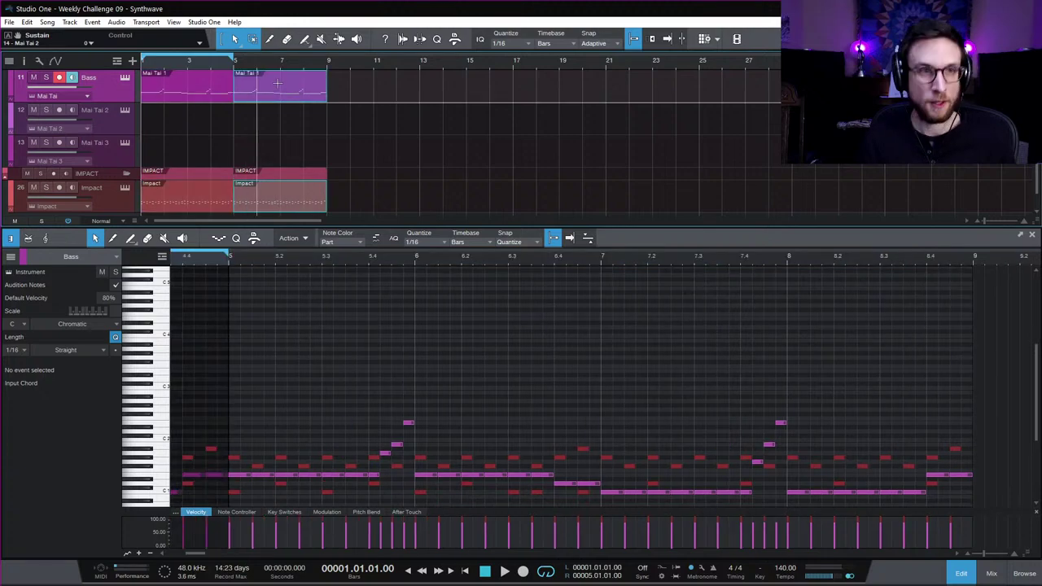
pyautogui.press('Escape')
pyautogui.moveTo(235, 60); pyautogui.dragTo(328, 60)
pyautogui.click(299, 93)
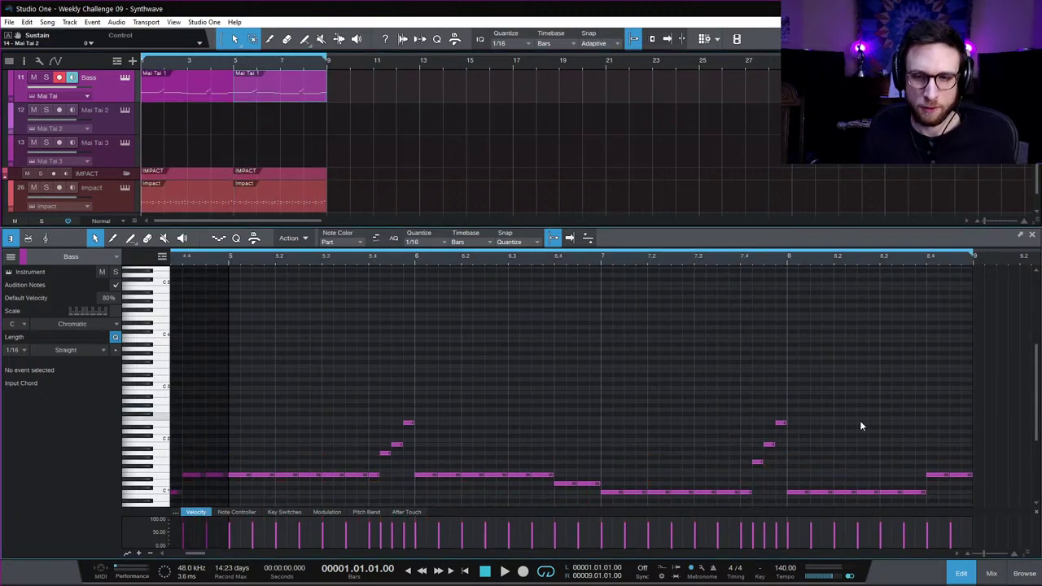
# - In the duplicated bass part, lower the repeated notes of bars 5 and 6 to D1 and bar 5's run to G1, A1 and D2
pyautogui.hscroll(-3, 370, 467)
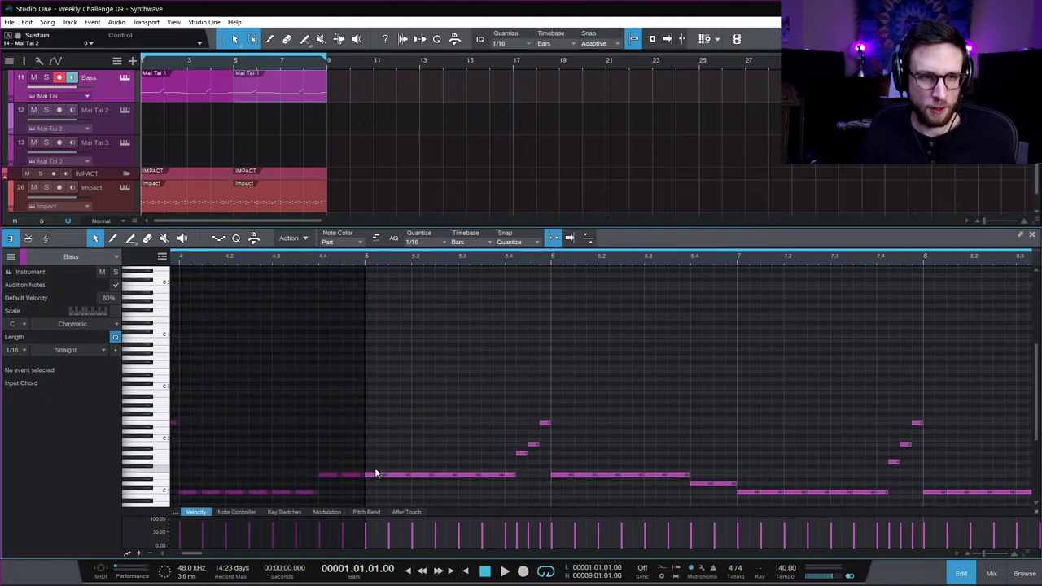
pyautogui.moveTo(371, 468); pyautogui.dragTo(509, 482)
pyautogui.press('Down')
pyautogui.press('Down')
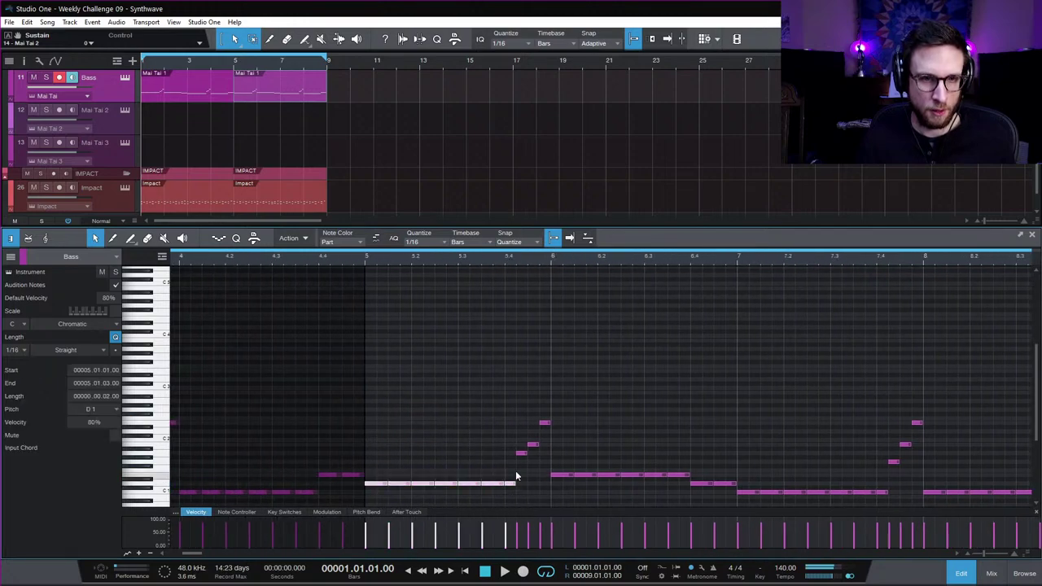
pyautogui.click(507, 462)
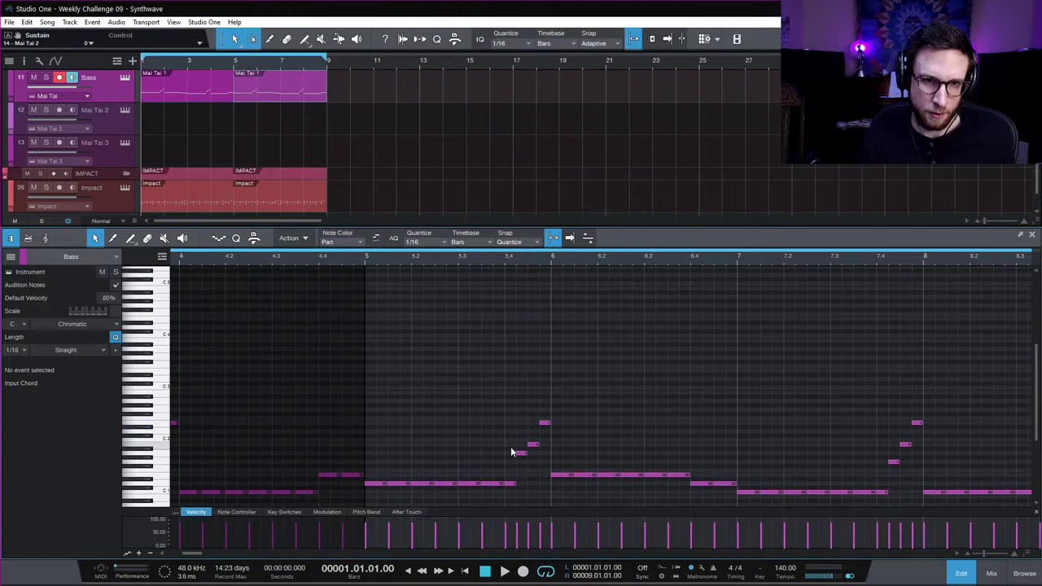
pyautogui.moveTo(522, 455); pyautogui.dragTo(681, 487)
pyautogui.click(714, 484)
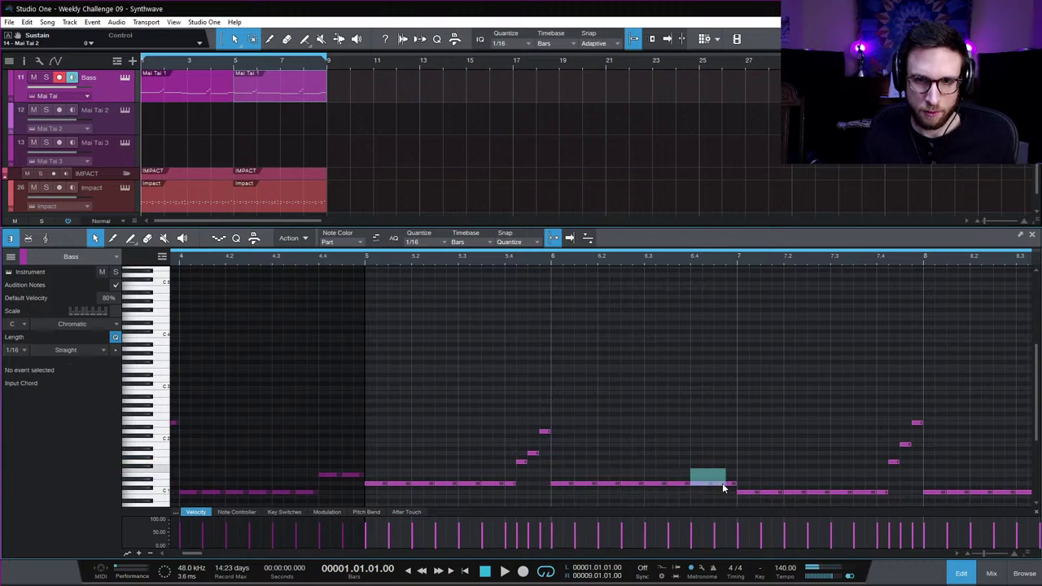
# - Move the last-beat bass notes of bar 6 to A1, bar 7's repeated notes to C#1 and the first note of its run to A1
pyautogui.moveTo(725, 487); pyautogui.dragTo(799, 493)
pyautogui.moveTo(885, 494)
pyautogui.mouseDown()
pyautogui.moveTo(875, 505)
pyautogui.moveTo(852, 493)
pyautogui.moveTo(871, 489)
pyautogui.mouseUp()
pyautogui.click(854, 471)
pyautogui.hscroll(3, 850, 472)
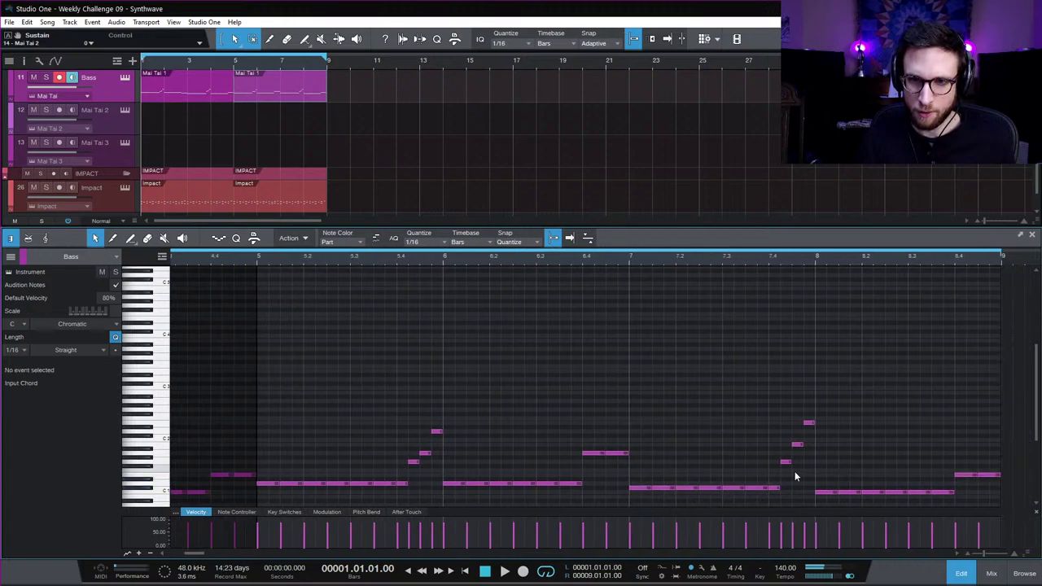
pyautogui.moveTo(785, 461); pyautogui.dragTo(797, 447)
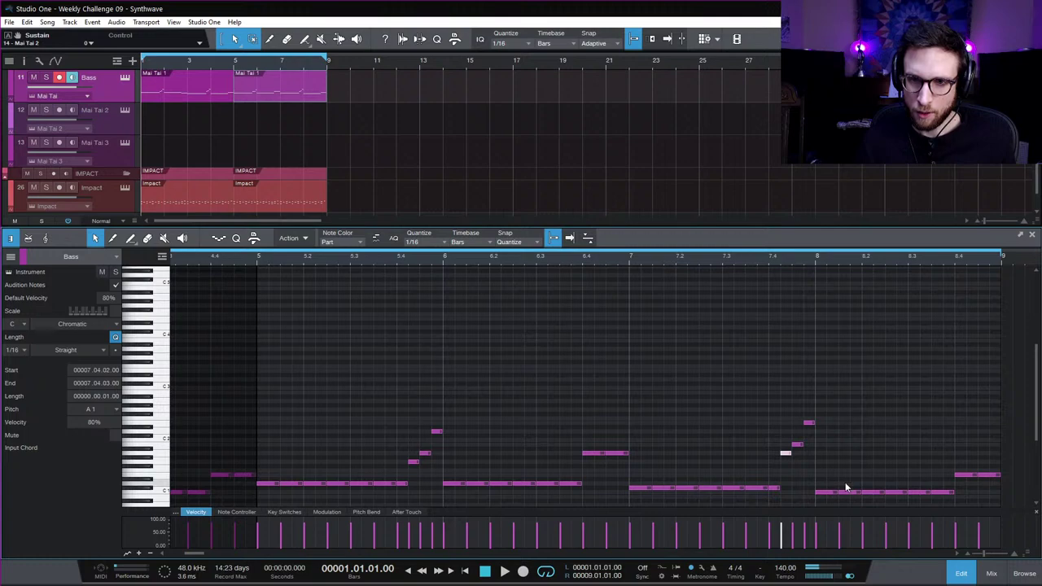
# - Raise bar 8's bass notes to C#1, set its last-beat notes to D1, and play the loop
pyautogui.moveTo(816, 484); pyautogui.dragTo(958, 491)
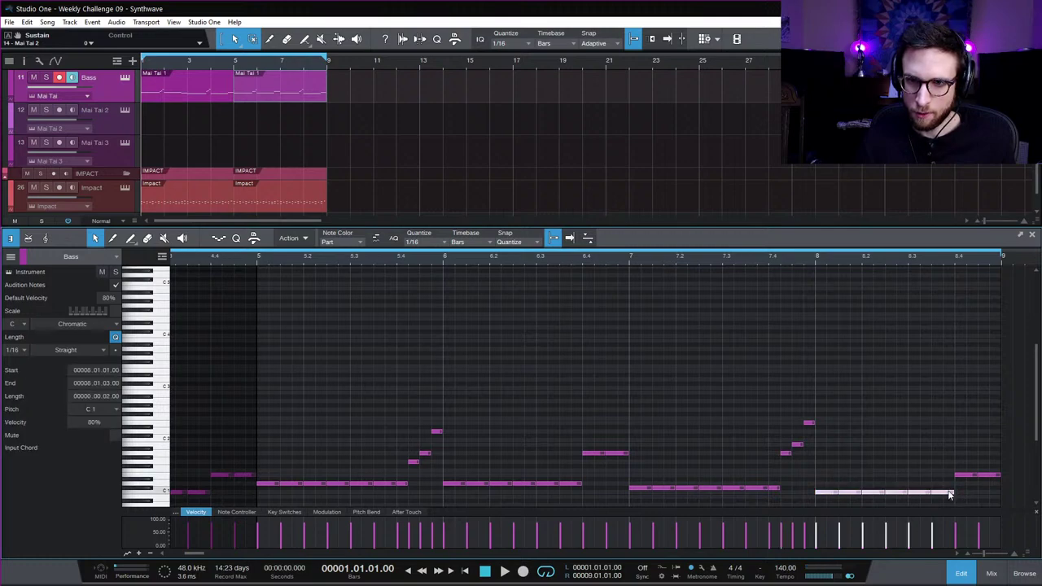
pyautogui.click(958, 475)
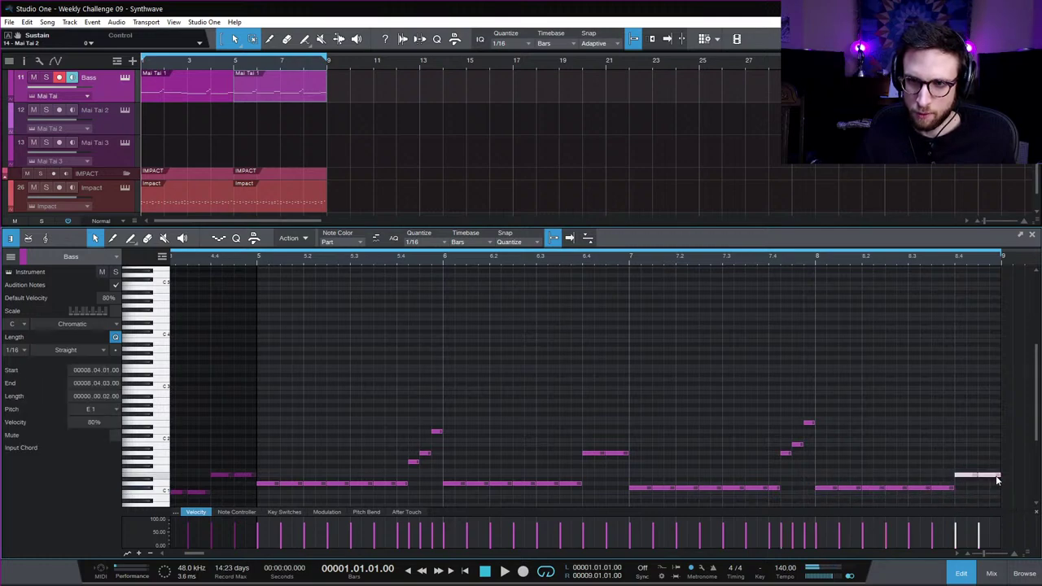
pyautogui.moveTo(997, 480); pyautogui.dragTo(997, 487)
pyautogui.click(938, 456)
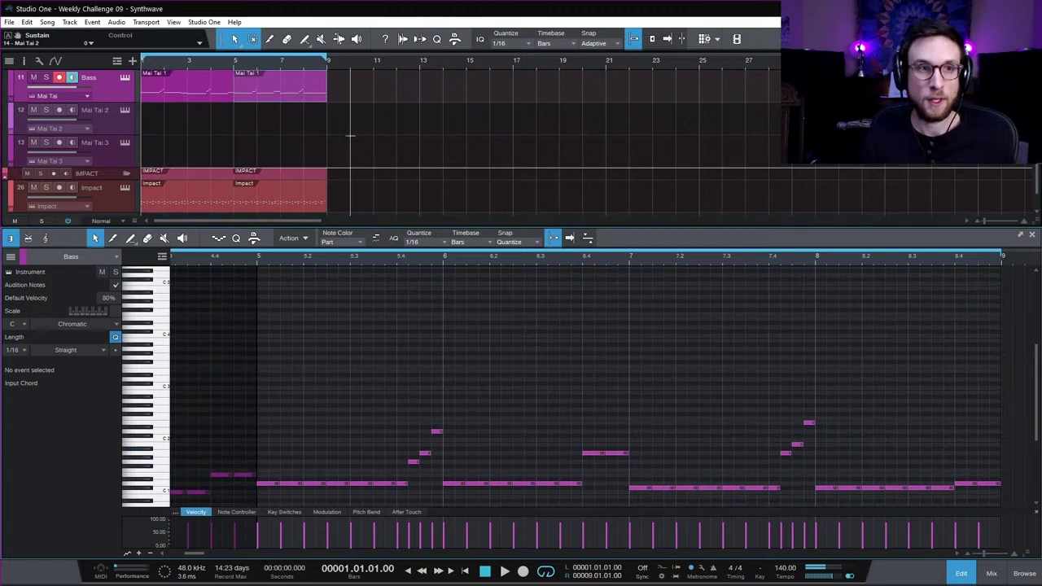
pyautogui.press('space')
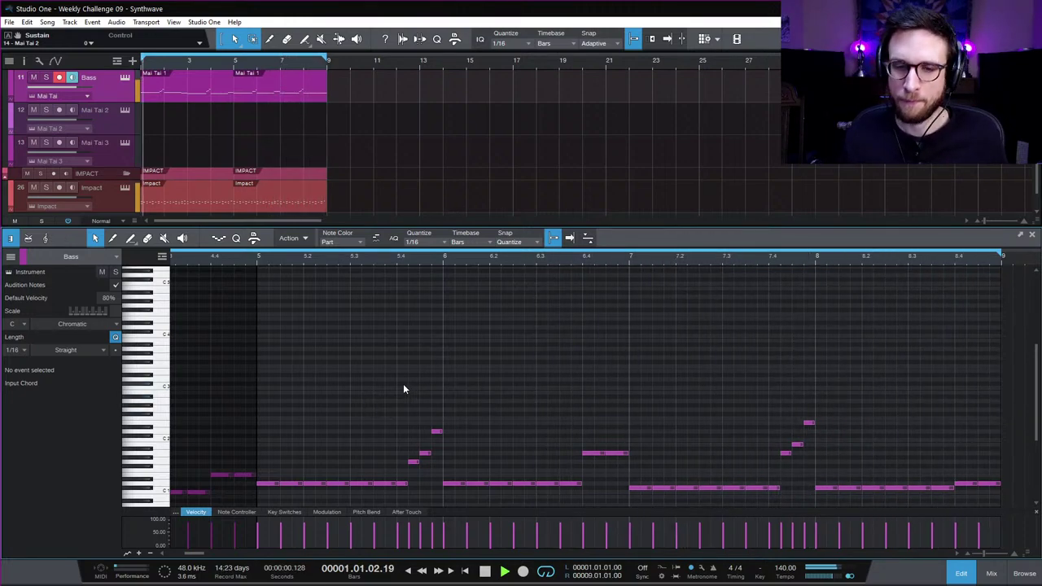
pyautogui.press('space')
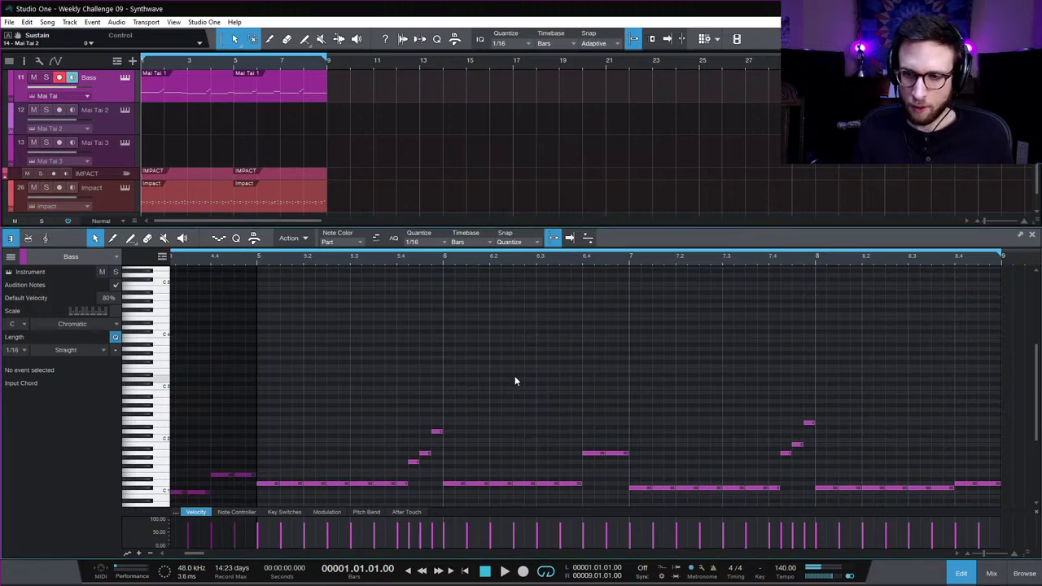
# - Open the Mai Tai 3 instrument and lower its filter cutoff to about 893 Hz
pyautogui.doubleClick(117, 130)
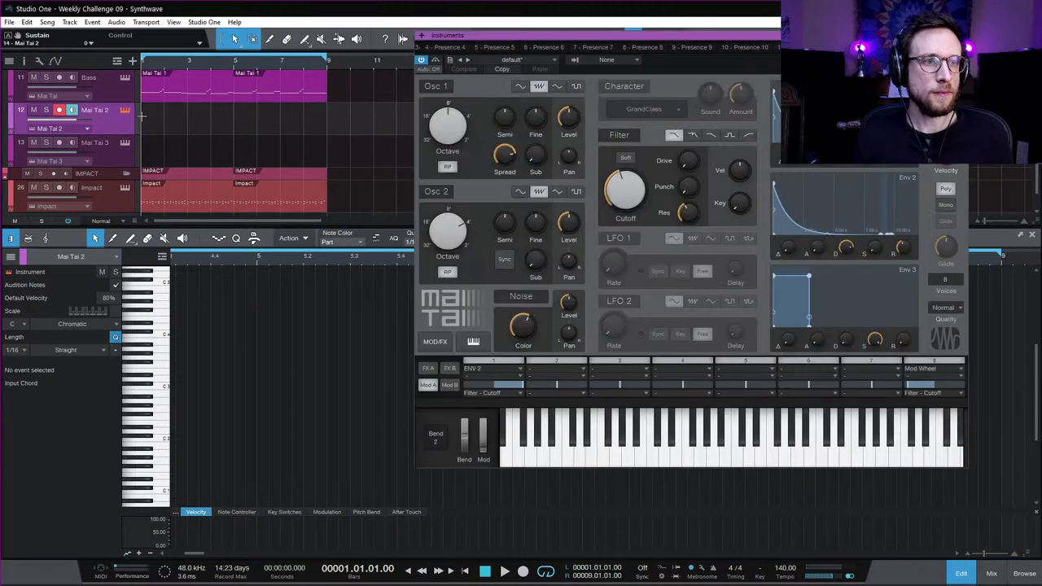
pyautogui.click(130, 145)
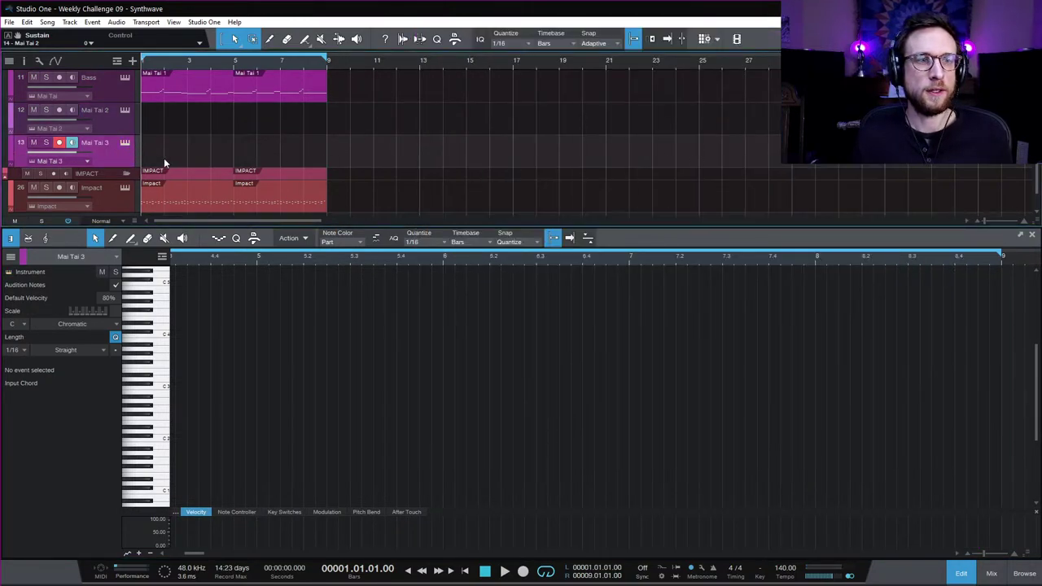
pyautogui.click(124, 143)
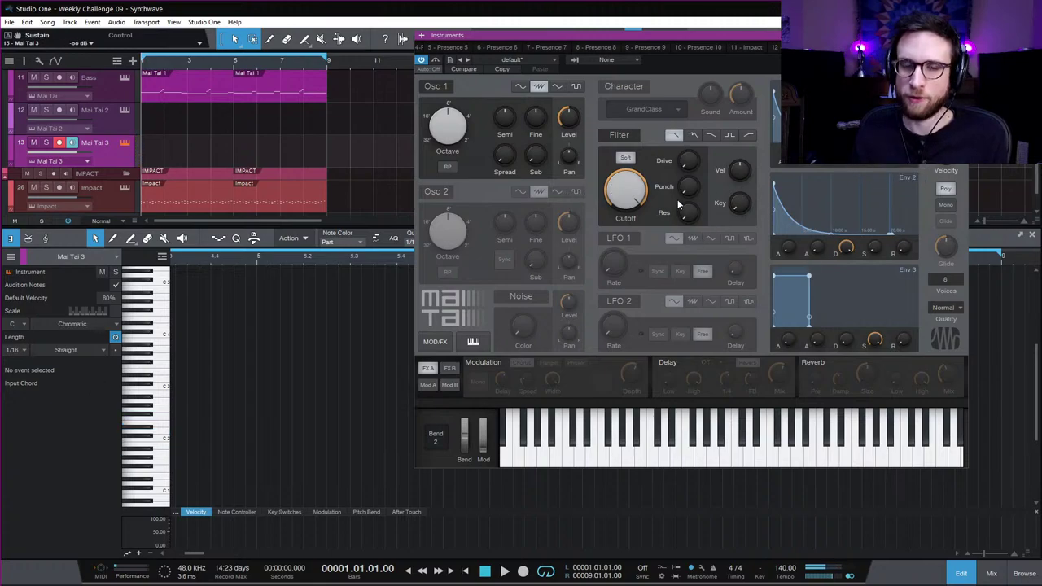
pyautogui.moveTo(648, 198); pyautogui.dragTo(648, 235)
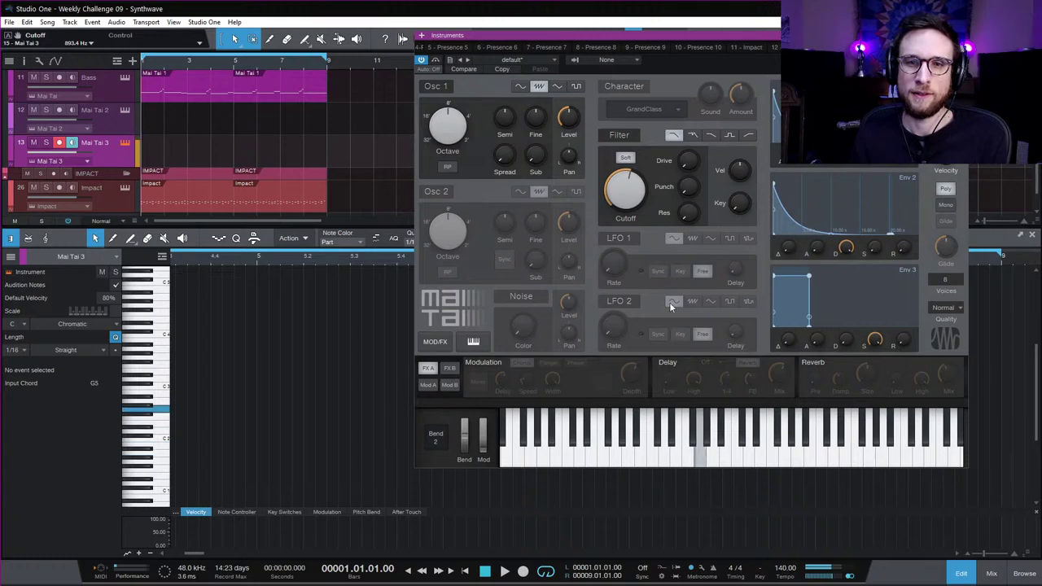
# - Shorten the decay of Mai Tai 3's Env 2 and reduce its modulation amount on the filter cutoff
pyautogui.click(429, 385)
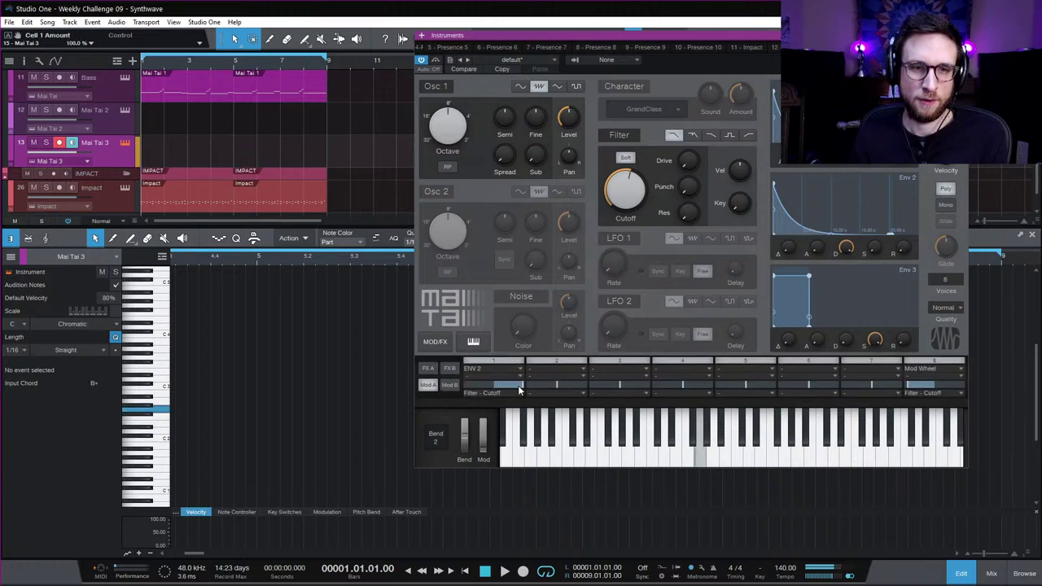
pyautogui.moveTo(846, 249); pyautogui.dragTo(847, 318)
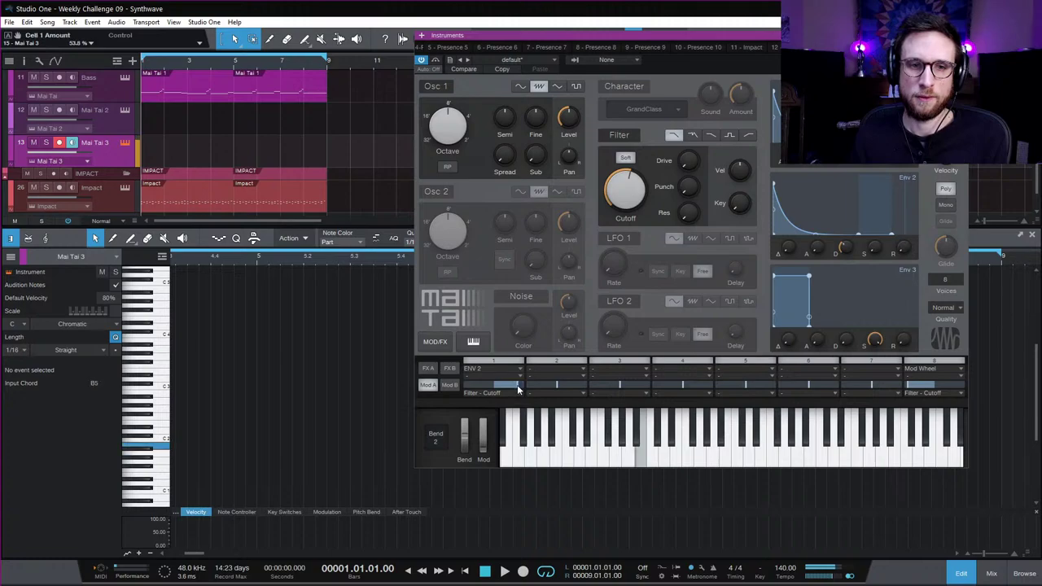
pyautogui.moveTo(517, 384); pyautogui.dragTo(513, 386)
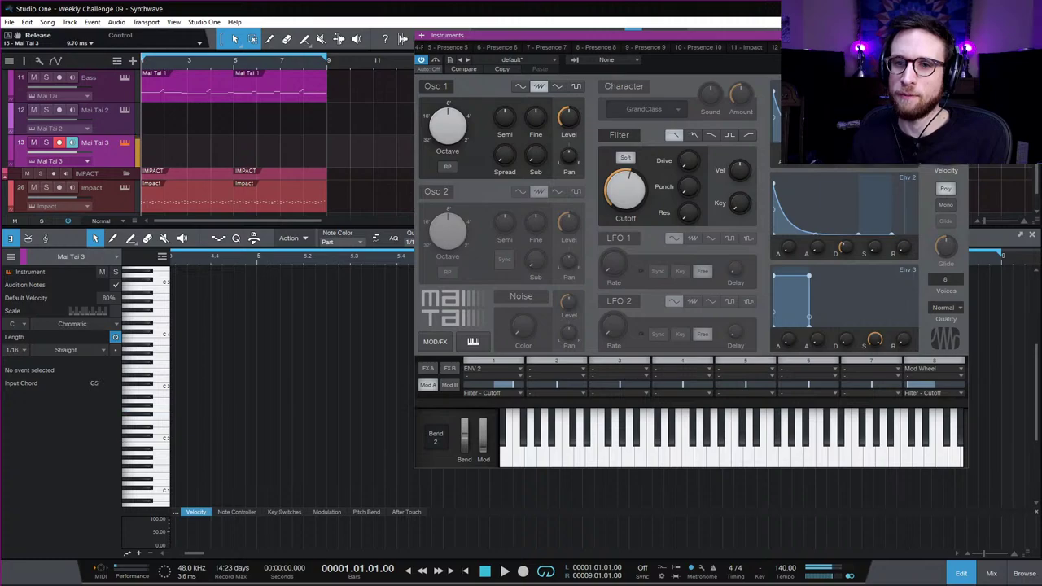
# - Lengthen the Env 2 release and raise the spread of Osc 1 with RP enabled
pyautogui.moveTo(910, 245); pyautogui.dragTo(912, 225)
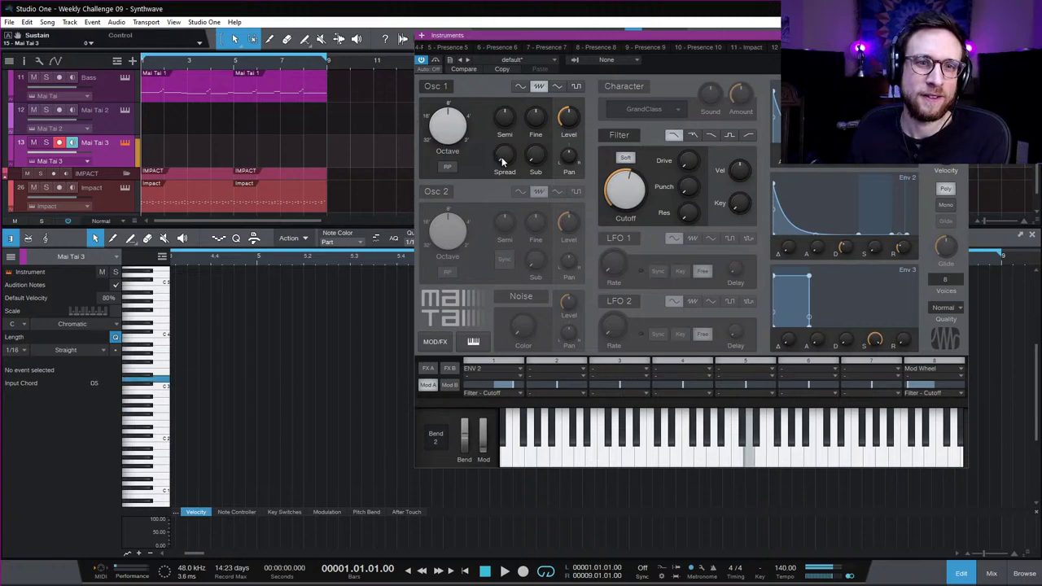
pyautogui.moveTo(502, 161); pyautogui.dragTo(502, 126)
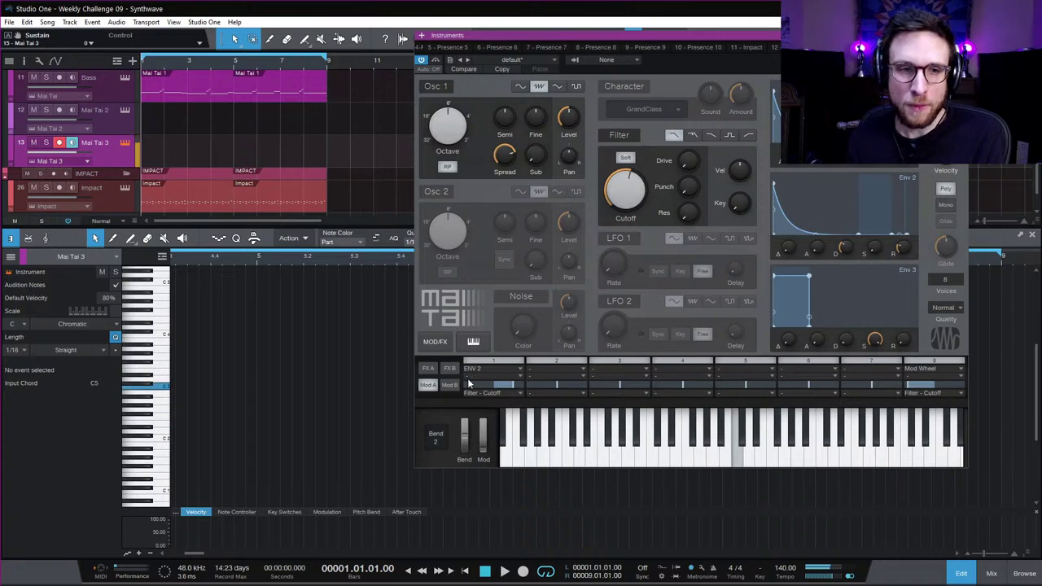
# - Enable Mai Tai 3's delay with the Panned ping-pong type, a 1/8 D time and a lower mix
pyautogui.click(428, 367)
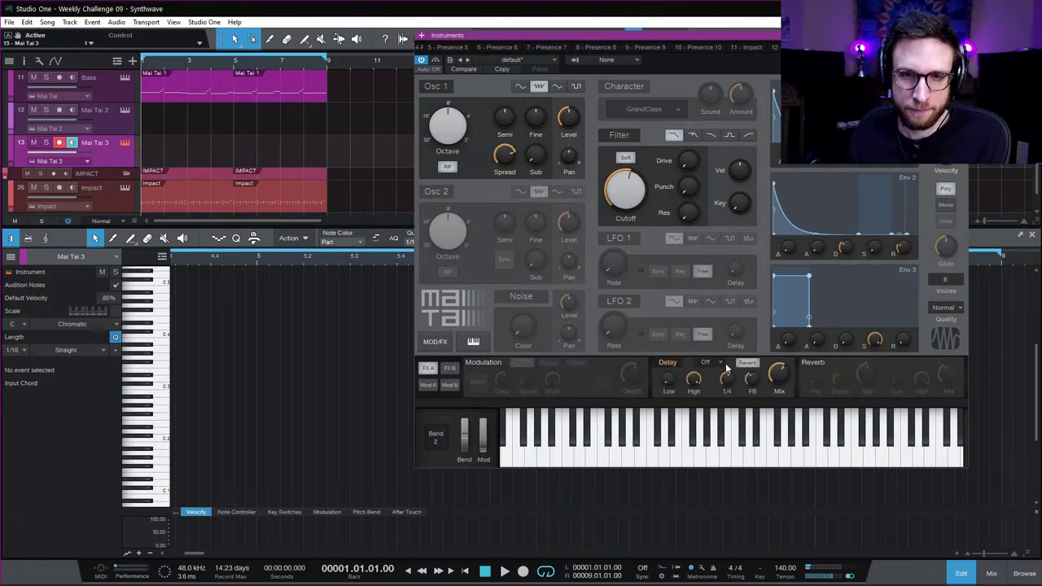
pyautogui.click(720, 363)
pyautogui.click(739, 384)
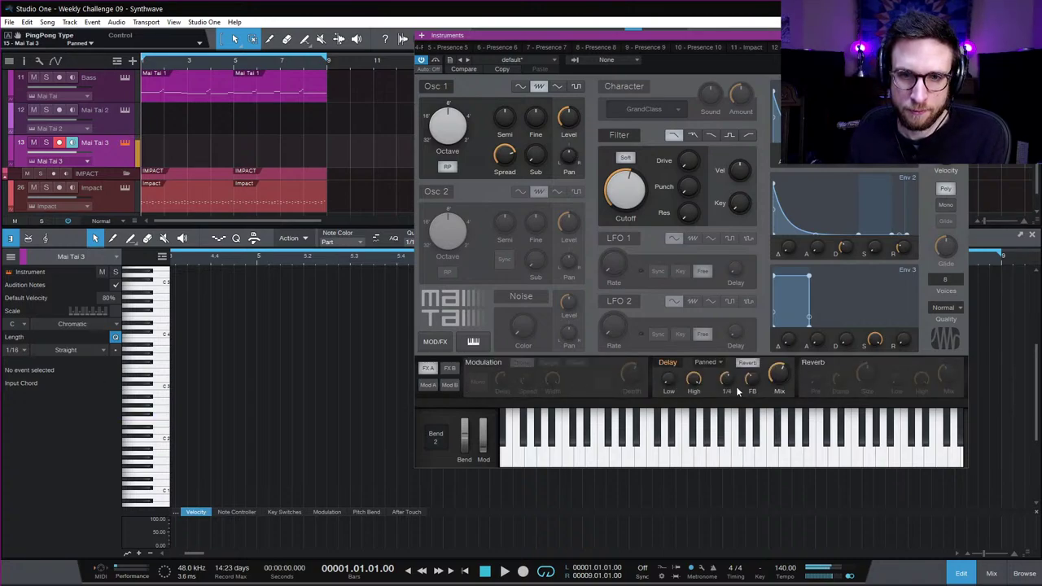
pyautogui.moveTo(729, 394); pyautogui.dragTo(779, 392)
# - Try Mai Tai 3's built-in reverb, set the synth quality to High, and switch the reverb off
pyautogui.click(812, 362)
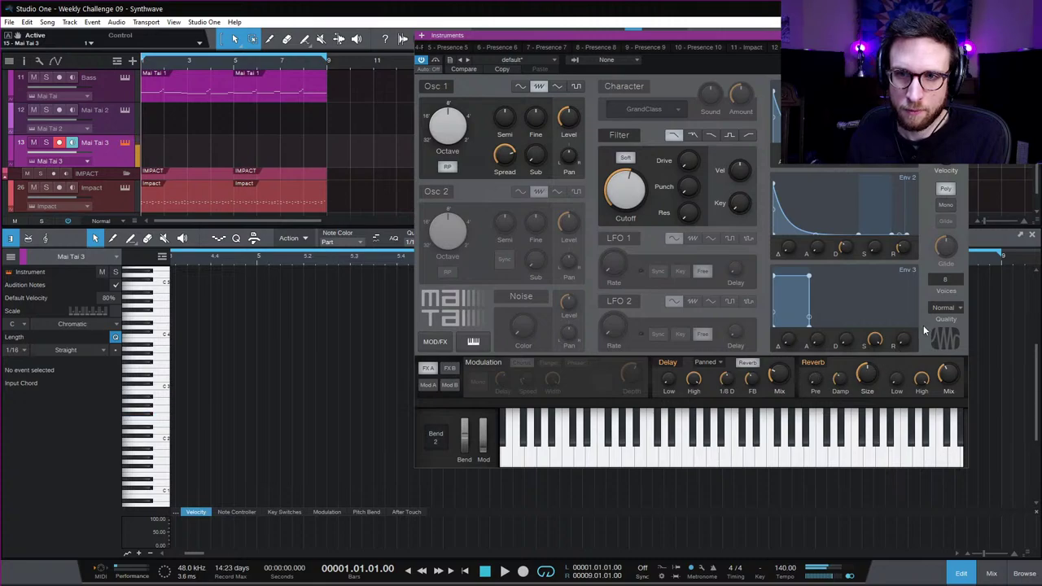
pyautogui.click(944, 307)
pyautogui.click(955, 346)
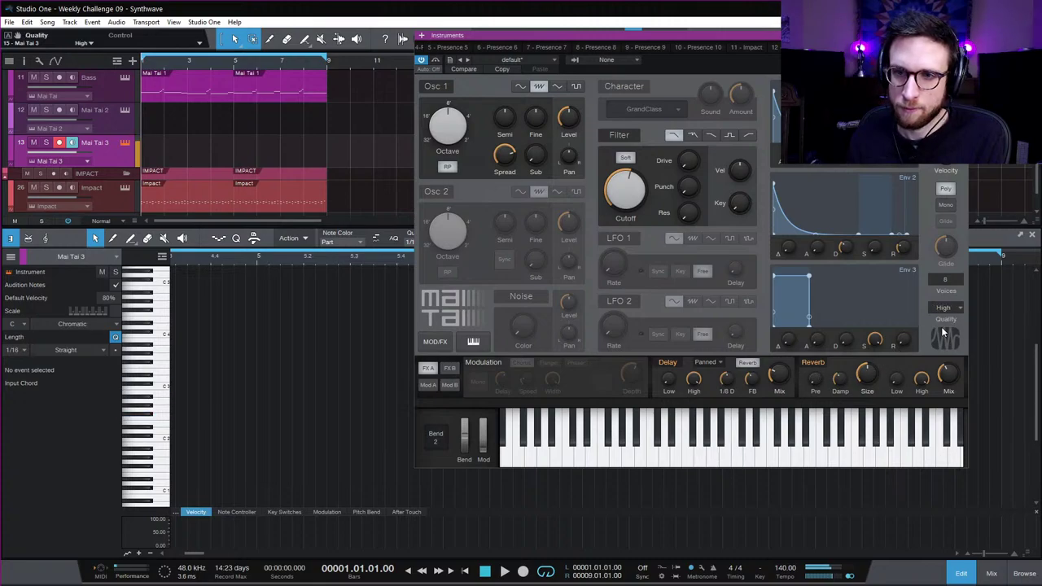
pyautogui.click(813, 362)
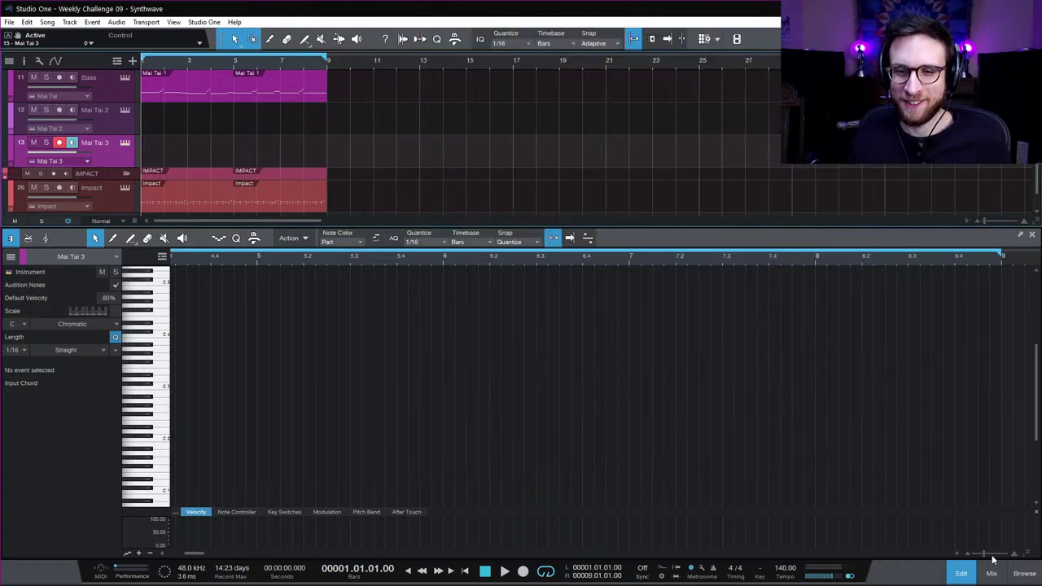
# - Show the mixer and add a send to Verb1 on the Mai Tai 3 channel
pyautogui.click(991, 573)
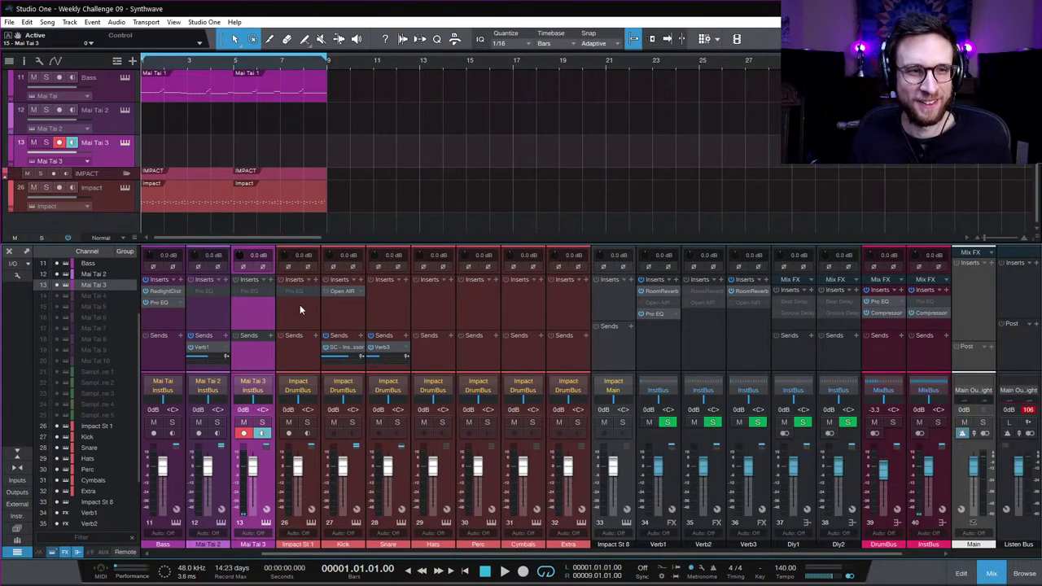
pyautogui.click(271, 335)
pyautogui.click(303, 420)
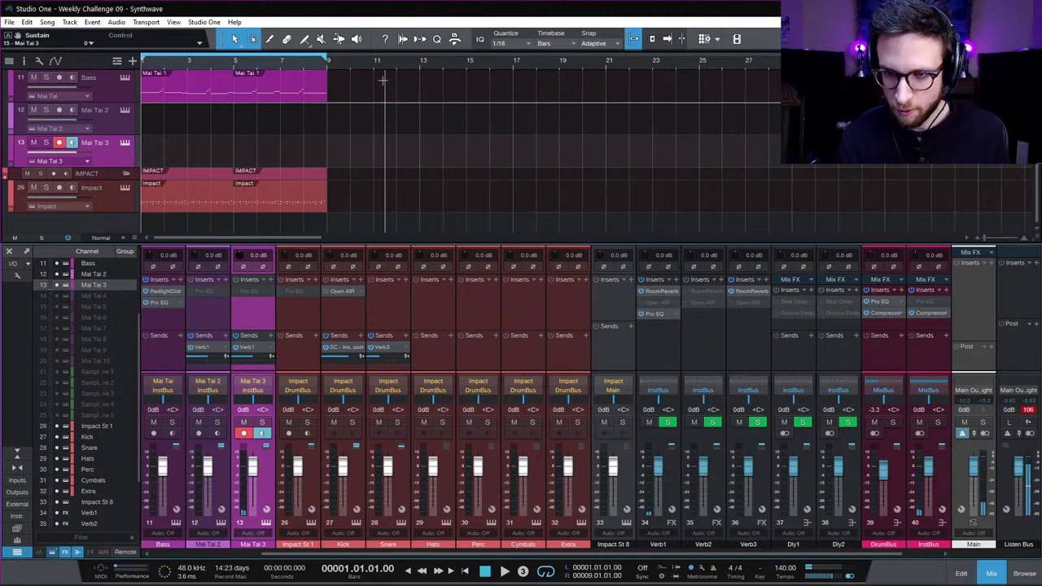
# - Record a Mai Tai 3 part over the bass and drums across the eight-bar loop, and stop the transport
pyautogui.press('KP_Multiply')
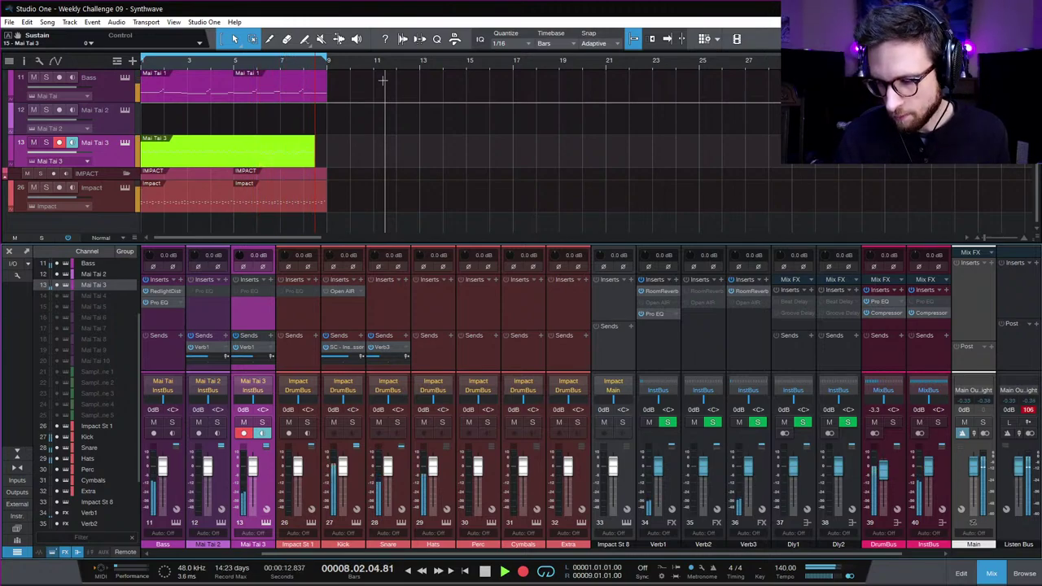
pyautogui.press('space')
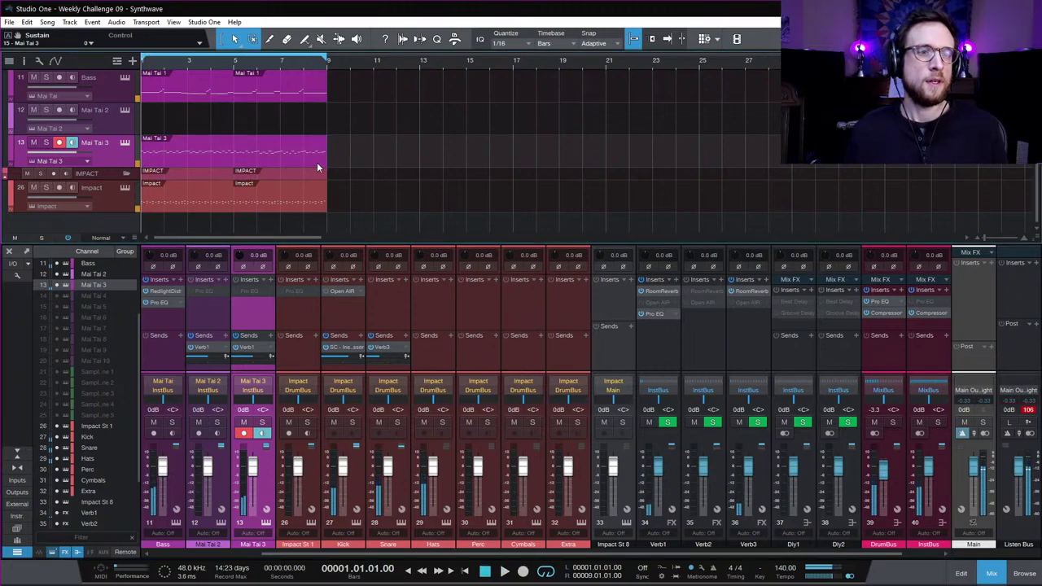
# - Open the recorded Mai Tai 3 part in the note editor with its whole eight-bar range in view
pyautogui.doubleClick(273, 166)
pyautogui.press('w')
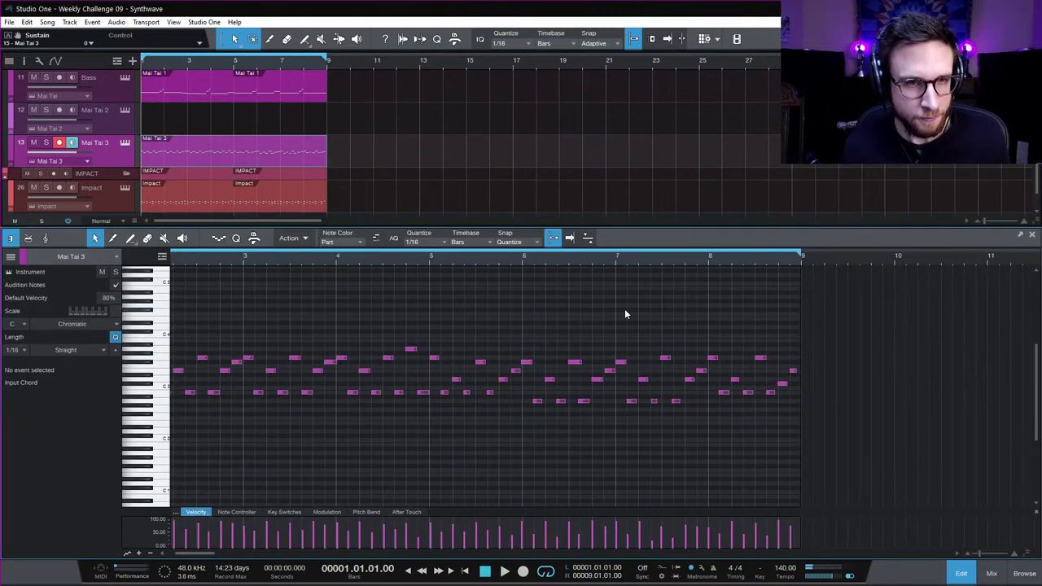
pyautogui.moveTo(824, 329); pyautogui.dragTo(80, 470)
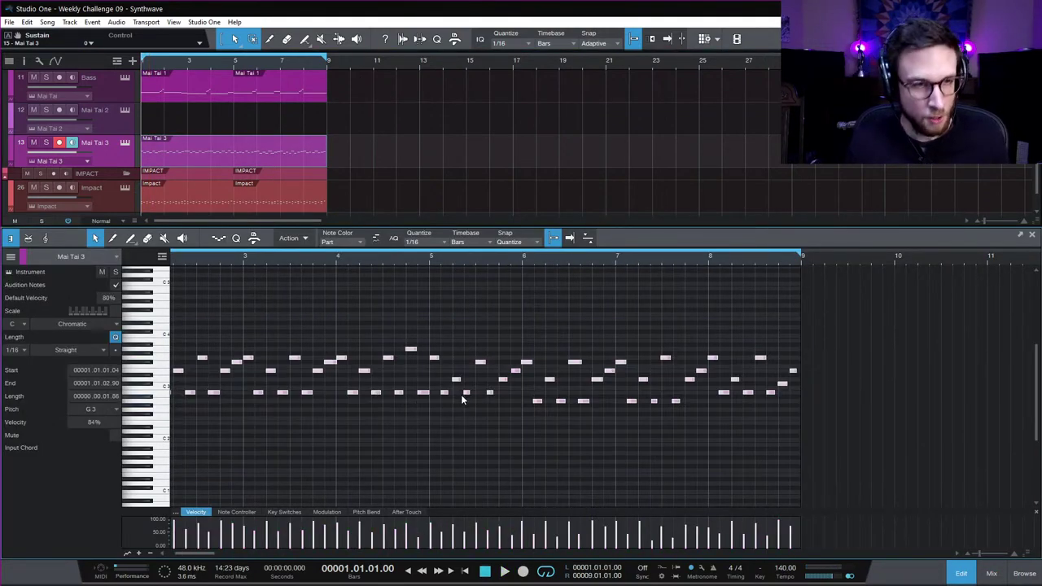
pyautogui.hotkey('ctrl', 'w')
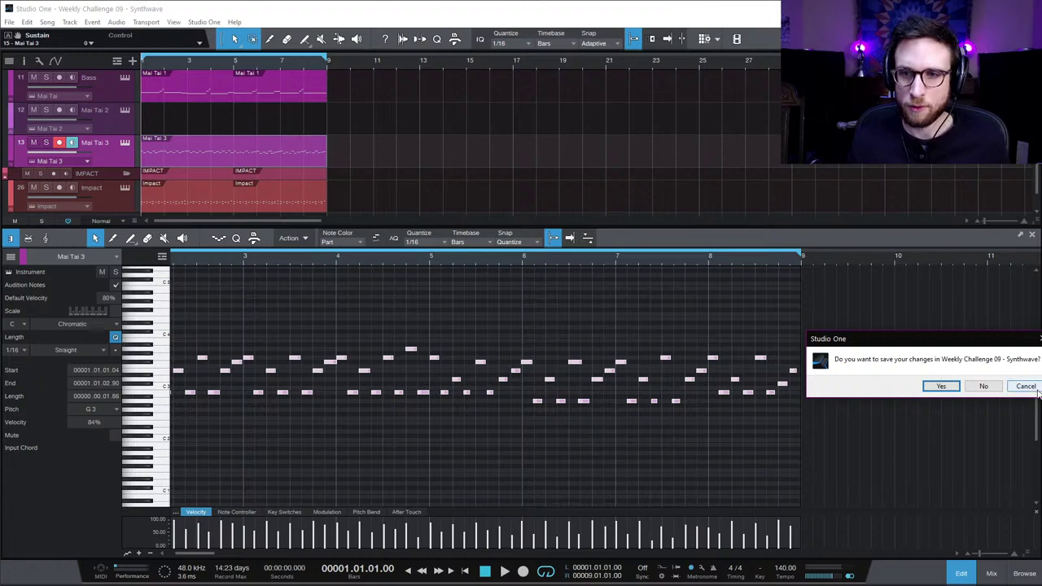
pyautogui.click(1025, 386)
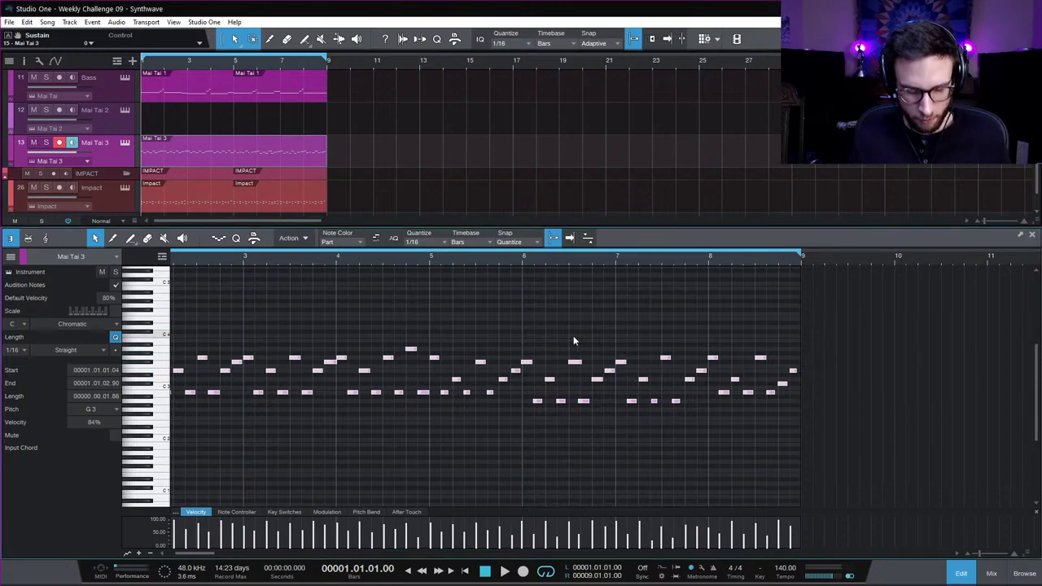
pyautogui.hscroll(-2, 531, 336)
pyautogui.hscroll(-2, 529, 338)
pyautogui.click(459, 319)
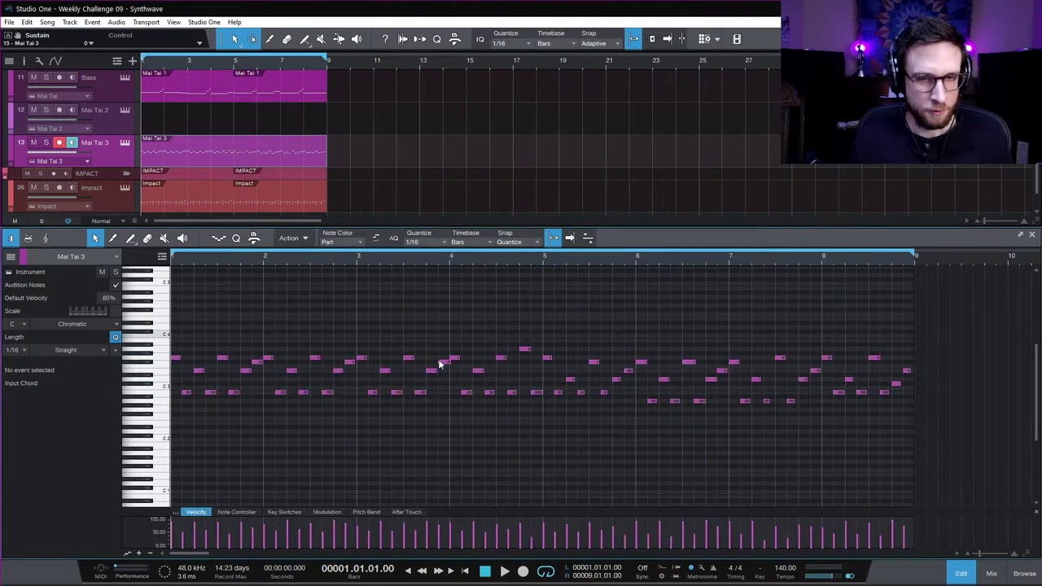
# - Solo the Mai Tai 3 track and play the loop from the start
pyautogui.press('space')
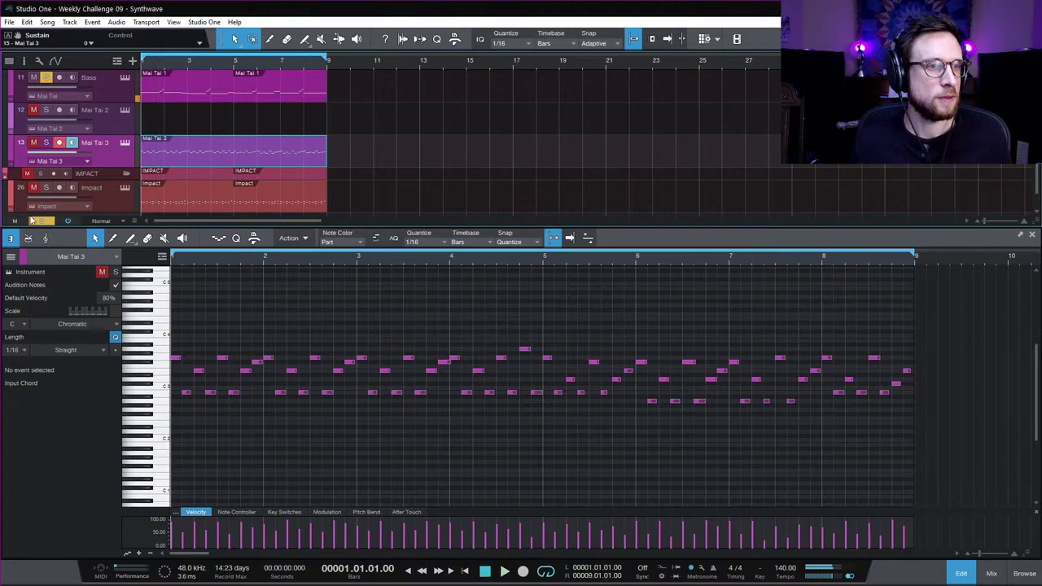
pyautogui.press('space')
pyautogui.click(46, 142)
pyautogui.press('space')
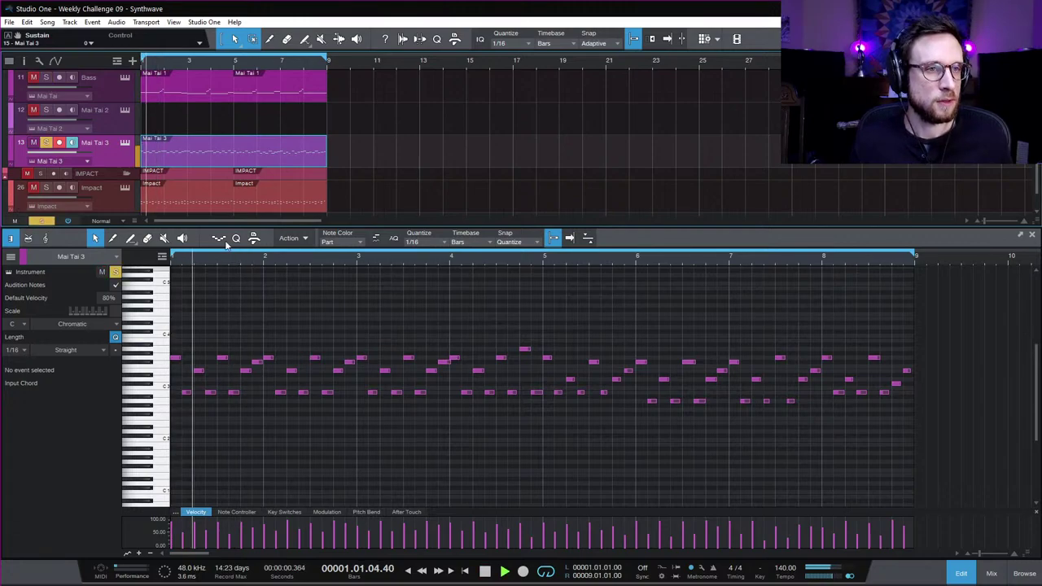
# - Set Mai Tai 3's delay mix to 7% and lengthen the Env 2 decay to about 1.19 s
pyautogui.click(125, 143)
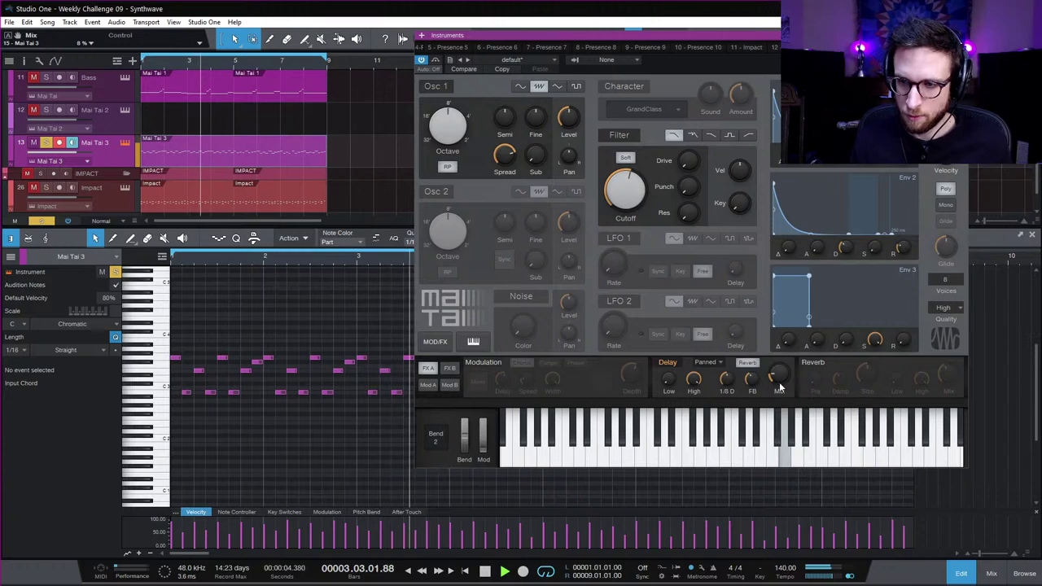
pyautogui.moveTo(779, 389); pyautogui.dragTo(779, 376)
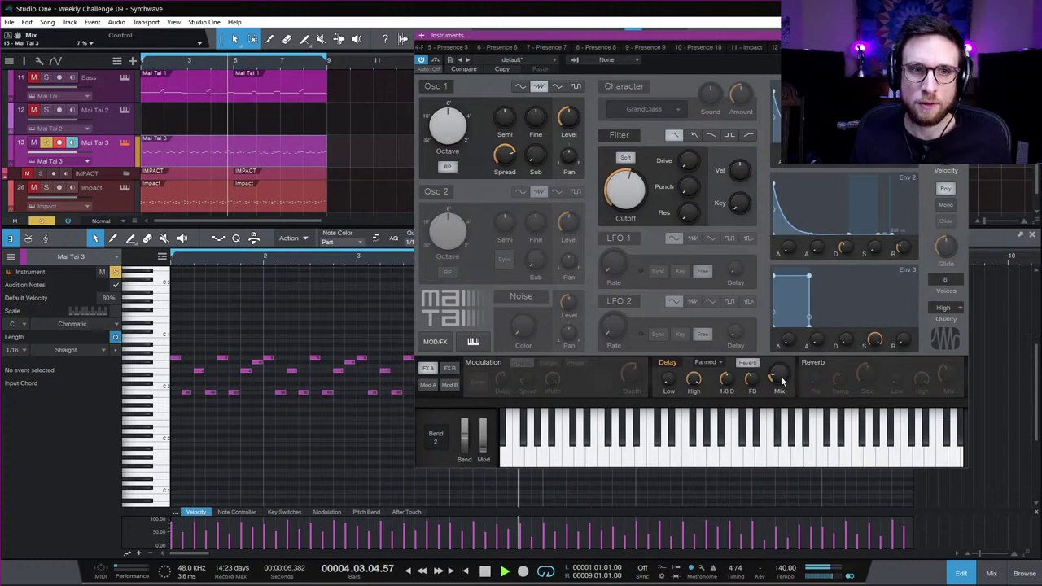
pyautogui.click(427, 385)
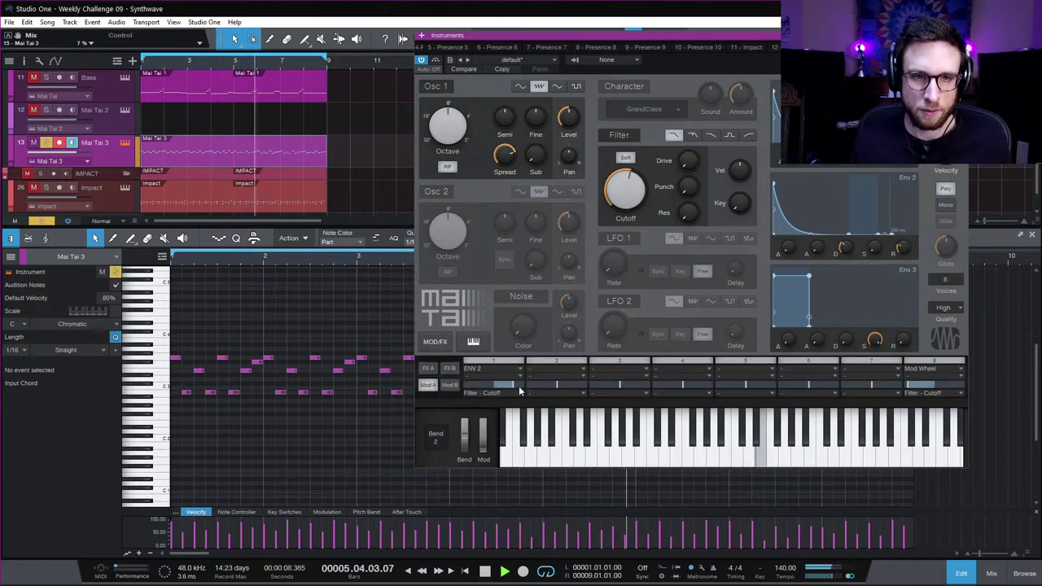
pyautogui.moveTo(847, 255); pyautogui.dragTo(850, 227)
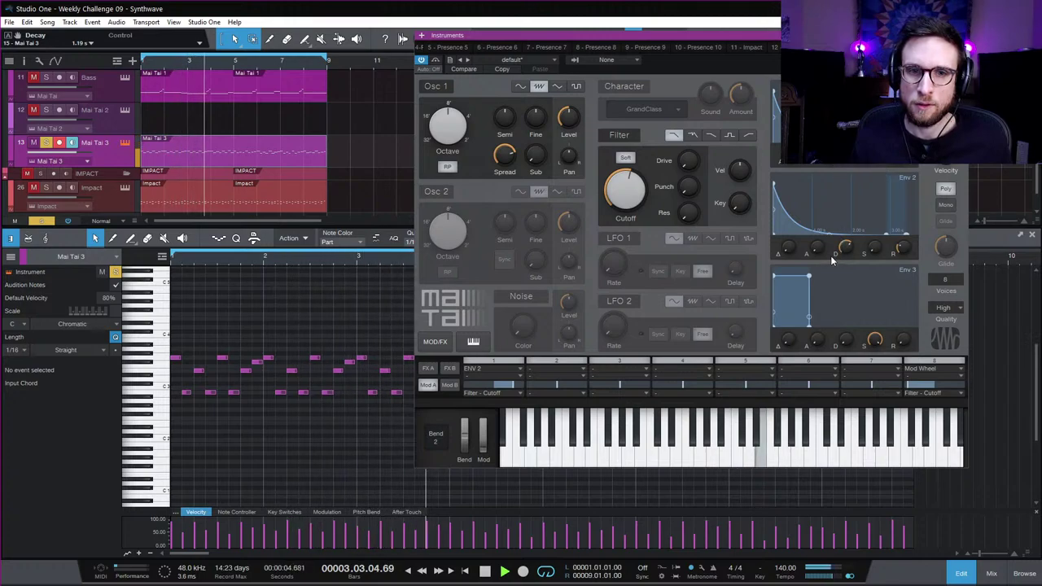
# - Switch Mai Tai 3 to Mono and quantize the starts and lengths of all notes in its part
pyautogui.click(947, 204)
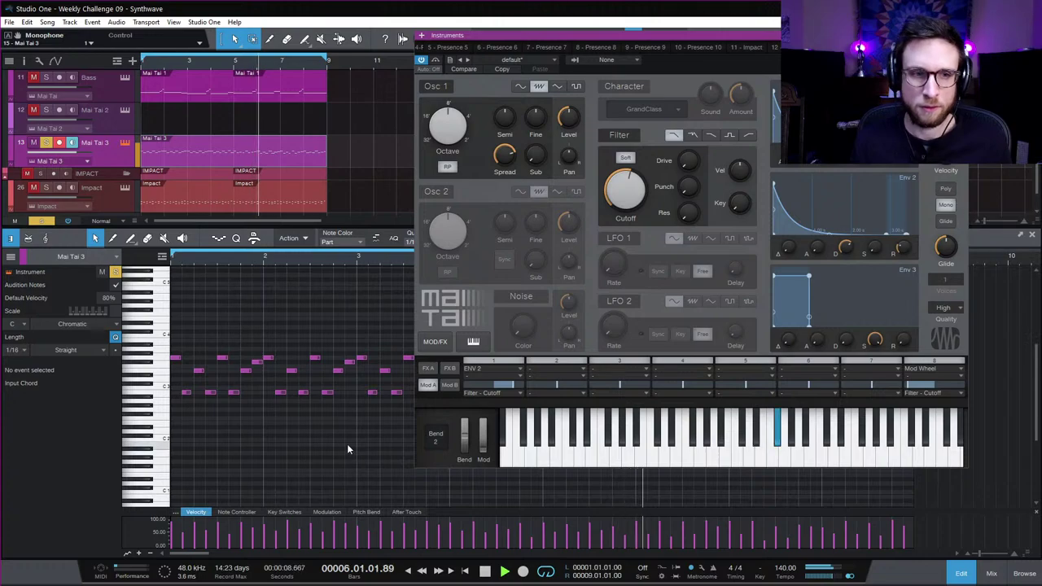
pyautogui.click(262, 359)
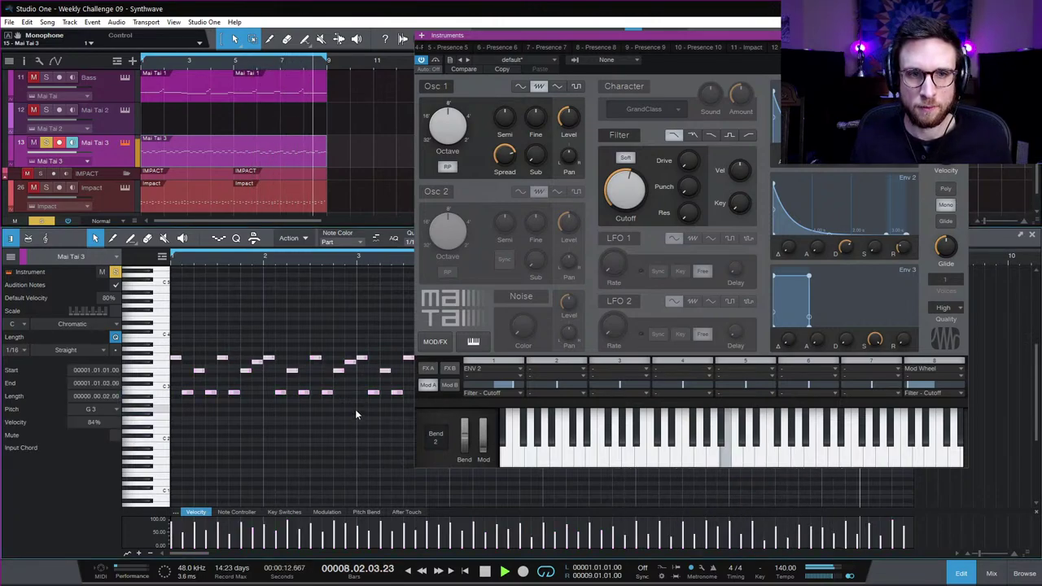
# - Try Mai Tai 3's noise source, switch it off, and add Osc 2 as a higher-octave, random-phase sawtooth at about -8.9 dB
pyautogui.click(521, 296)
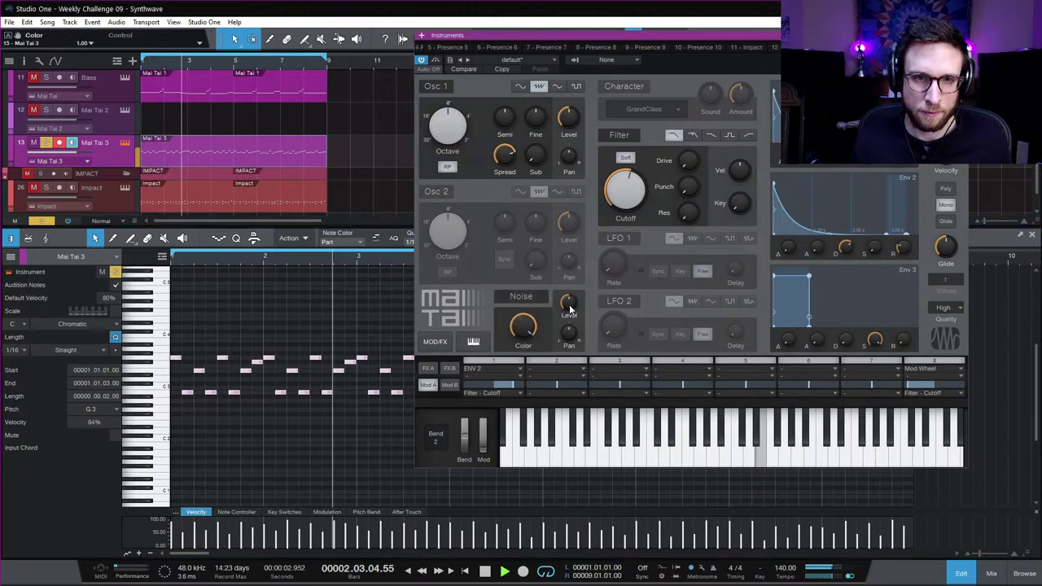
pyautogui.click(527, 300)
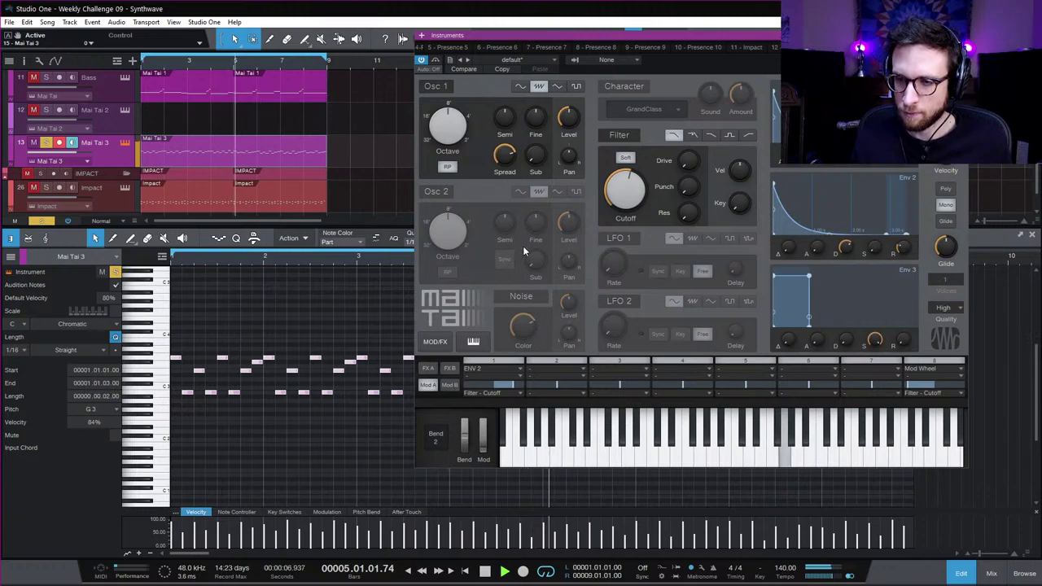
pyautogui.click(576, 192)
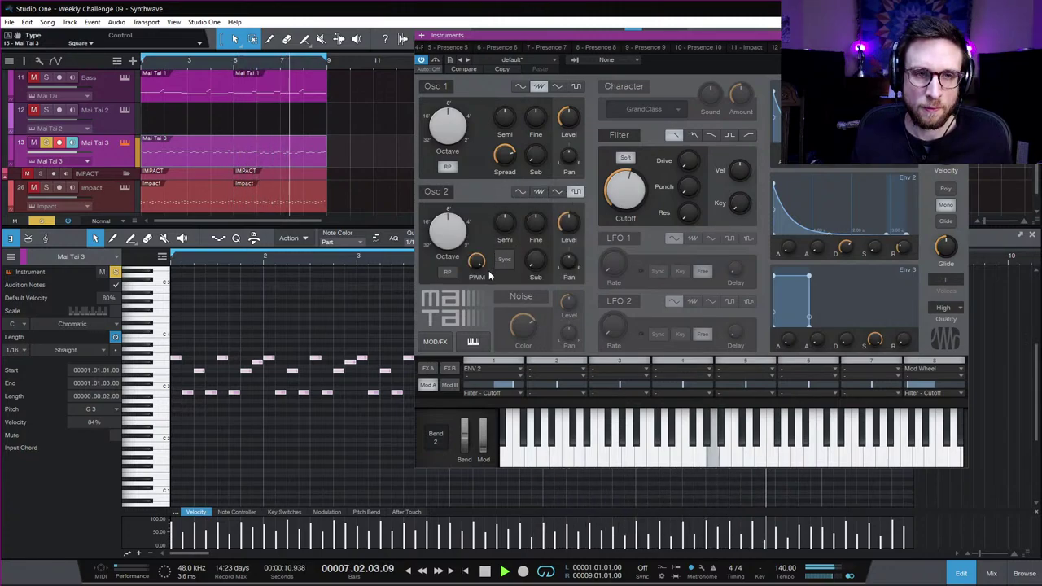
pyautogui.click(540, 192)
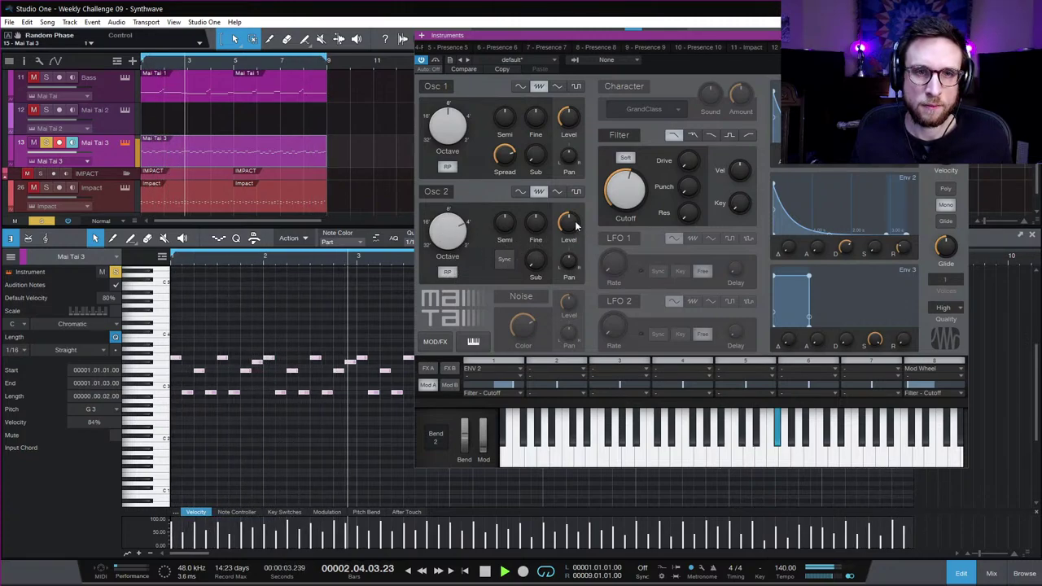
pyautogui.moveTo(569, 228)
pyautogui.mouseDown()
pyautogui.moveTo(574, 302)
pyautogui.moveTo(576, 238)
pyautogui.mouseUp()
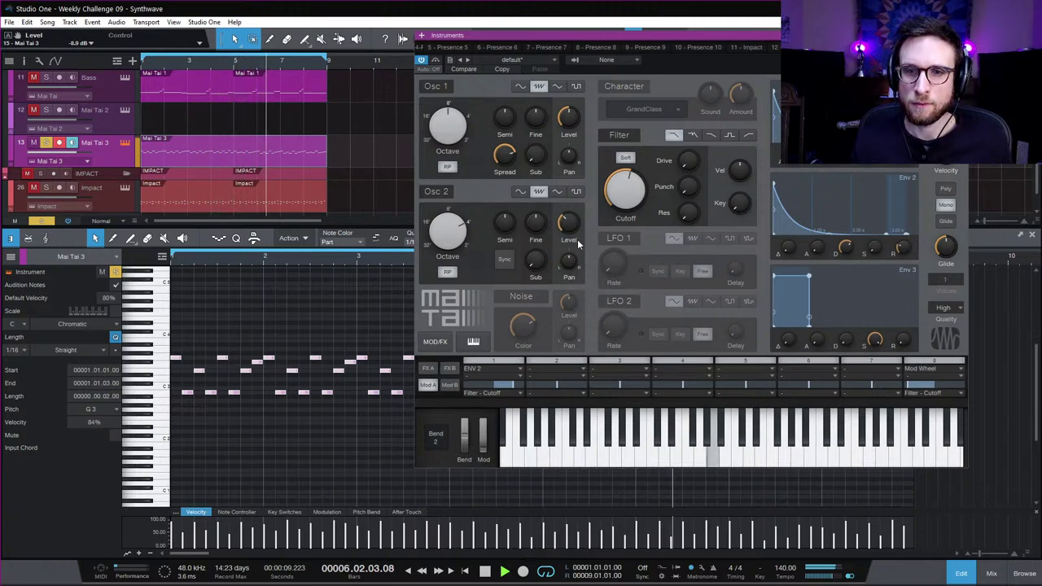
# - Try the 80s quality mode on Mai Tai 3, return it to High, and close the synth
pyautogui.click(943, 308)
pyautogui.click(943, 319)
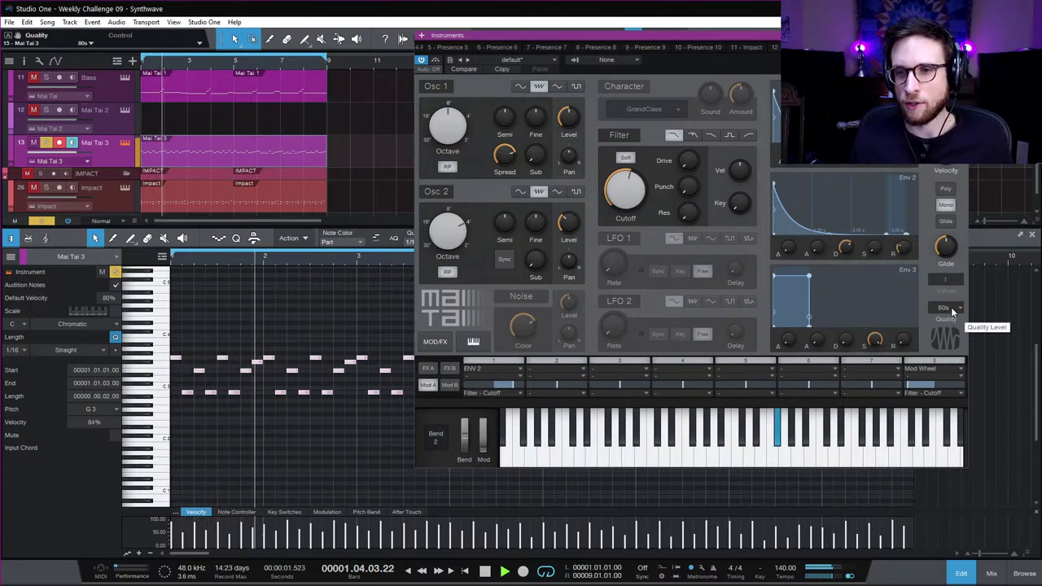
pyautogui.click(957, 309)
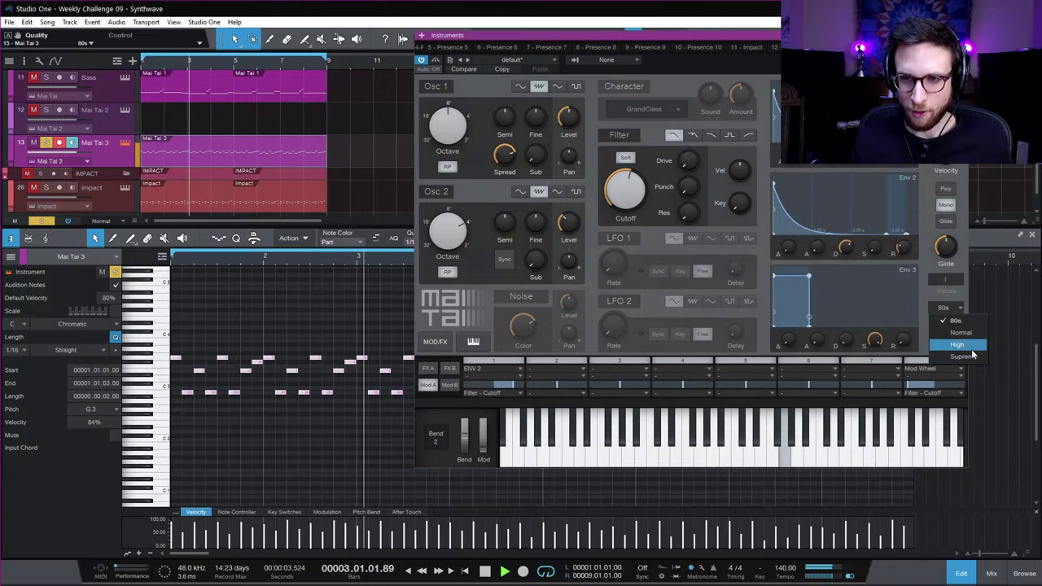
pyautogui.click(958, 344)
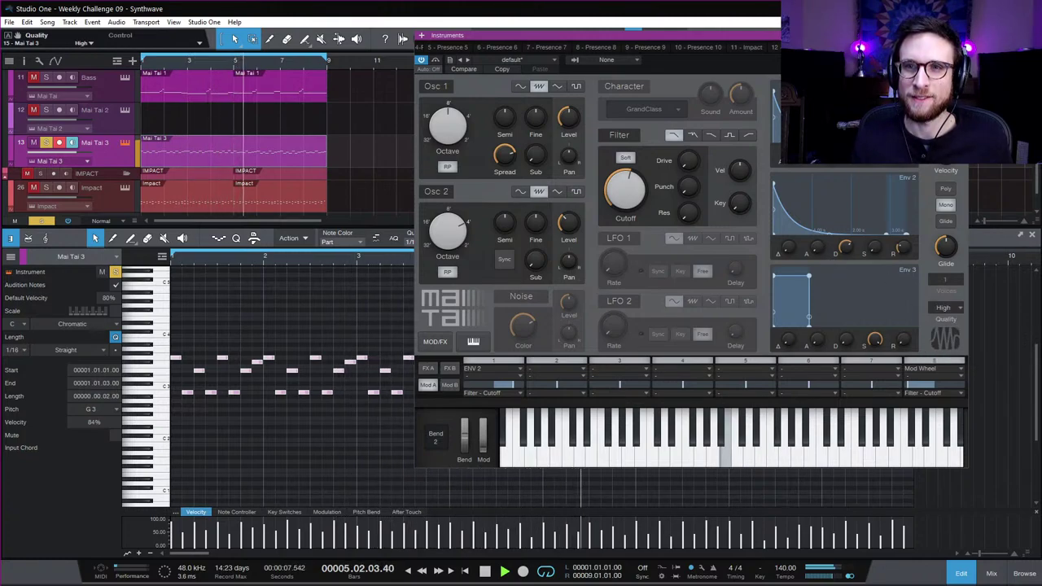
pyautogui.press('Escape')
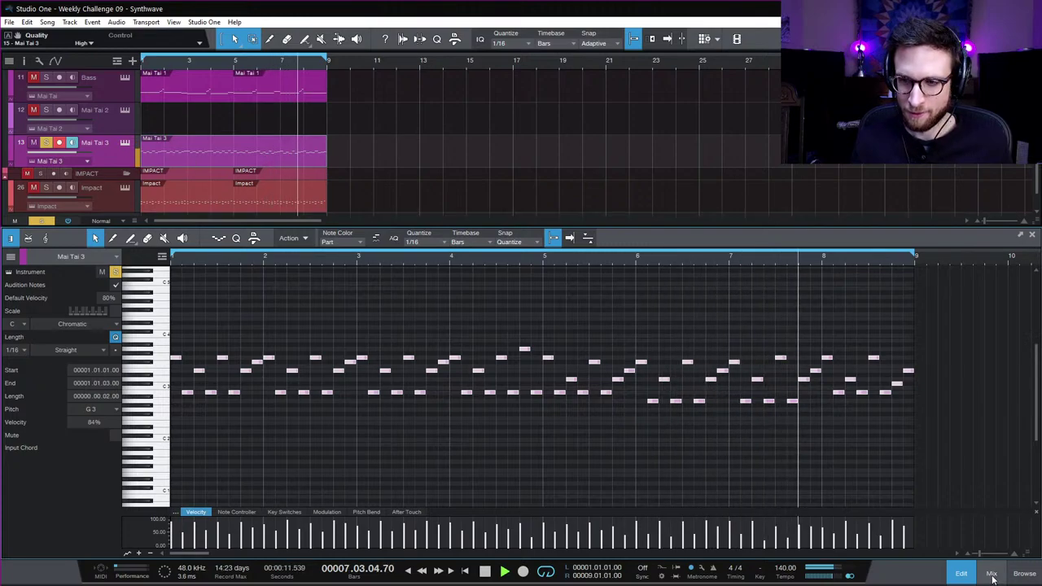
# - Deselect the Mai Tai 3 notes and listen to the start of the arpeggio
pyautogui.press('space')
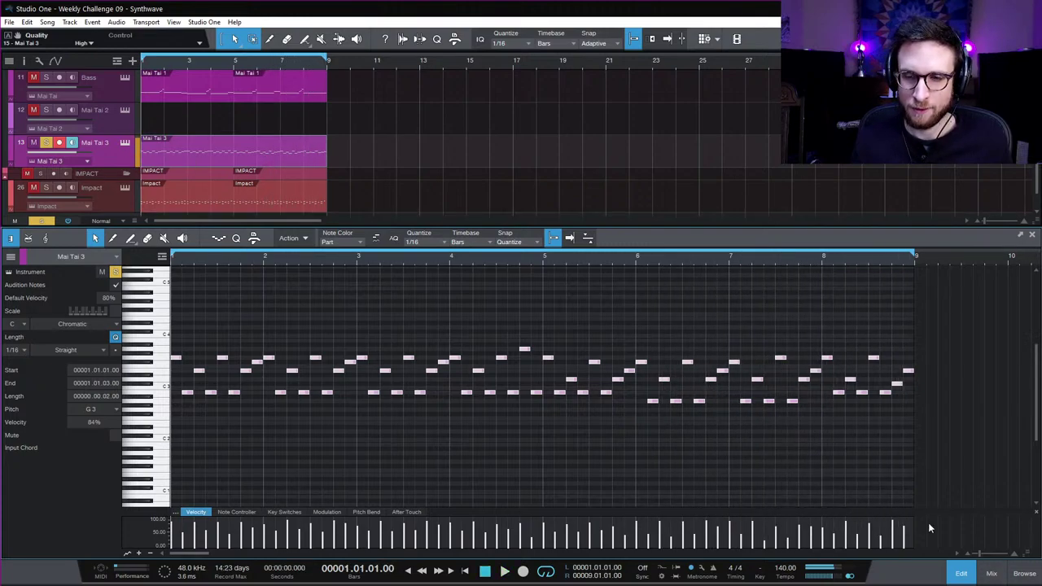
pyautogui.click(785, 432)
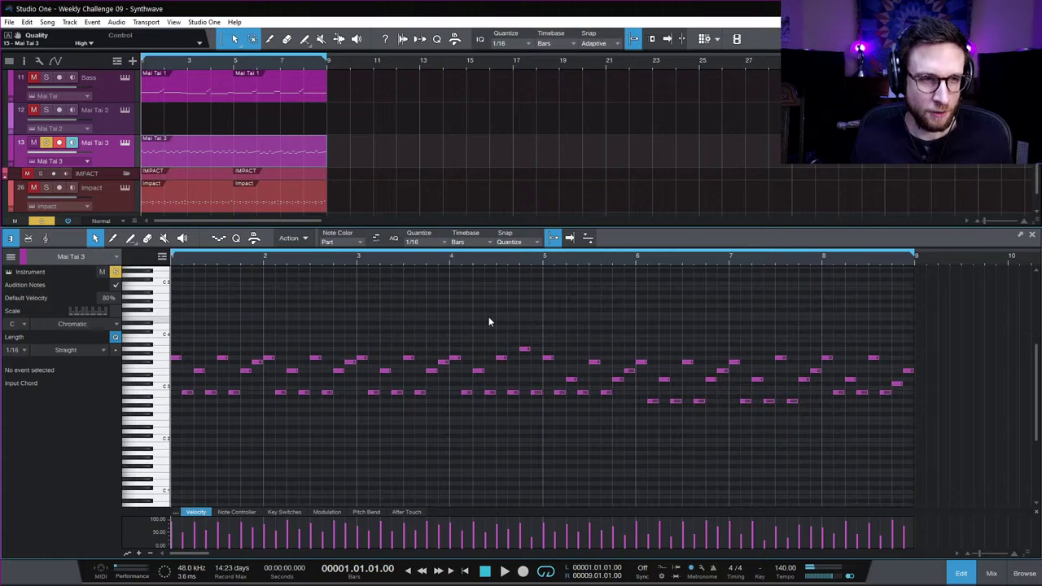
pyautogui.press('space')
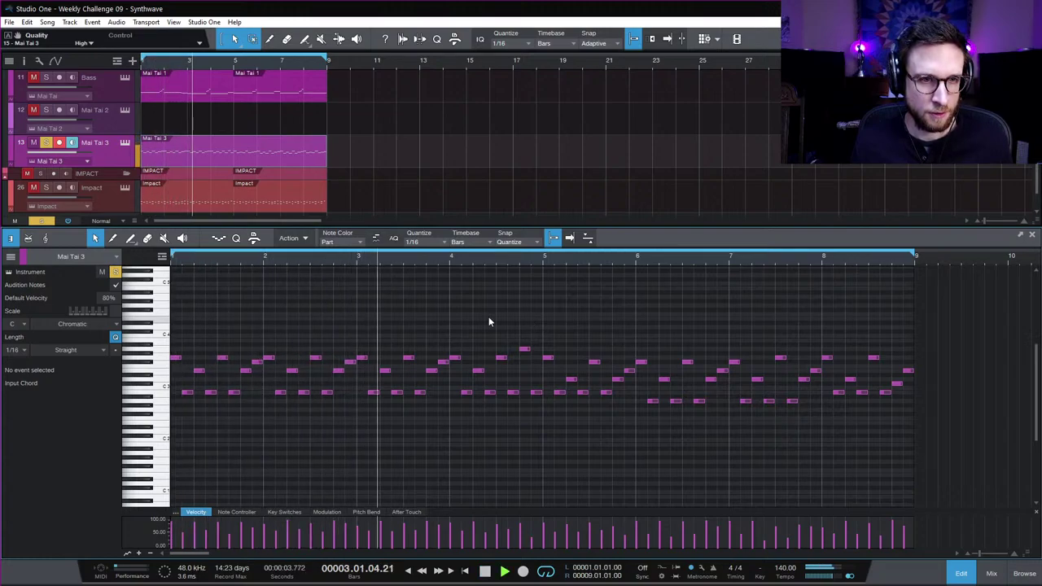
pyautogui.press('space')
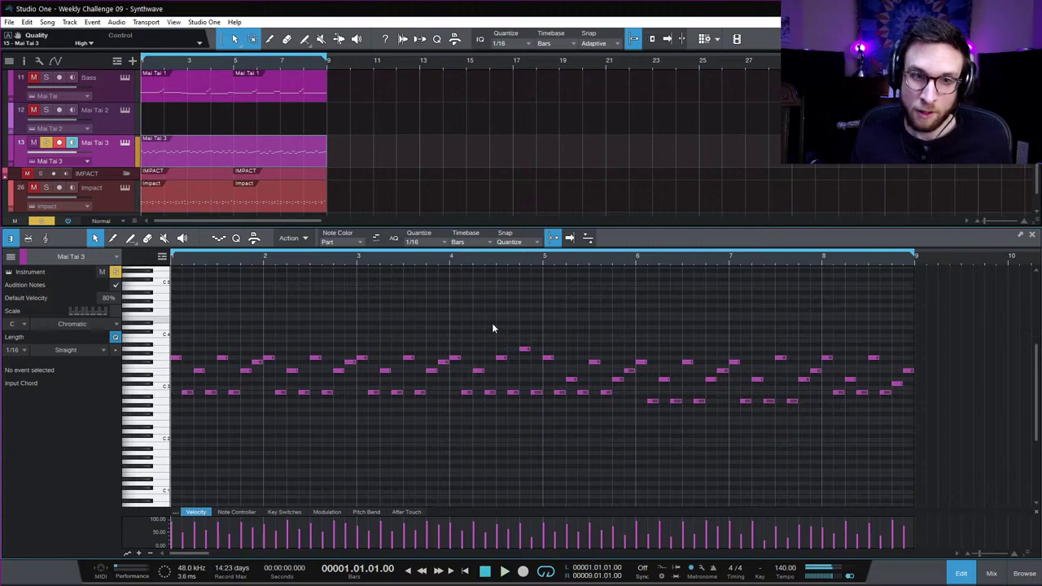
# - Set bar 4's upper notes to A3 on beat 3 and G3 on beat 4, and play from bar 4
pyautogui.moveTo(503, 358); pyautogui.dragTo(524, 357)
pyautogui.click(447, 257)
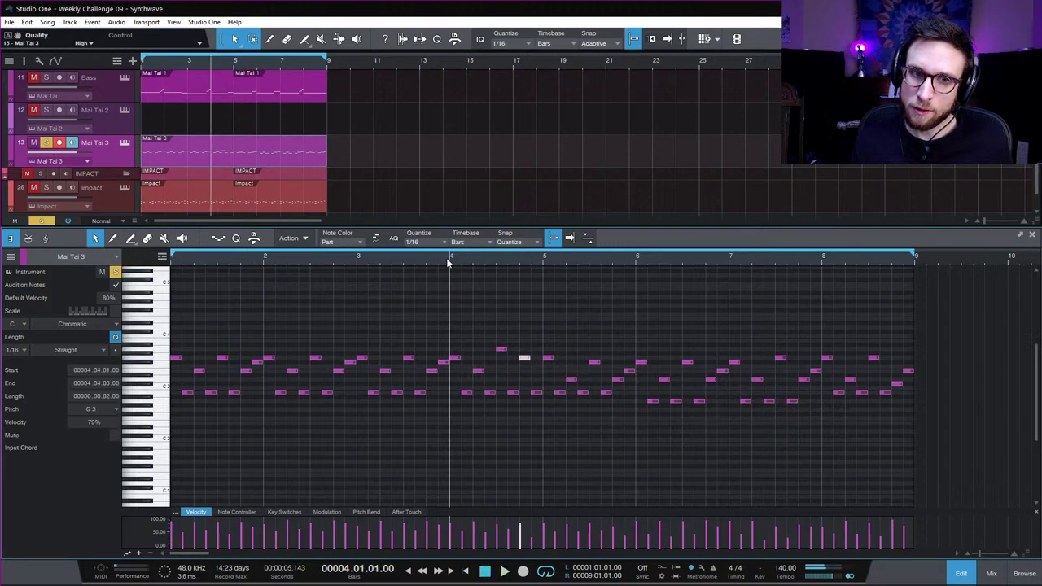
pyautogui.press('space')
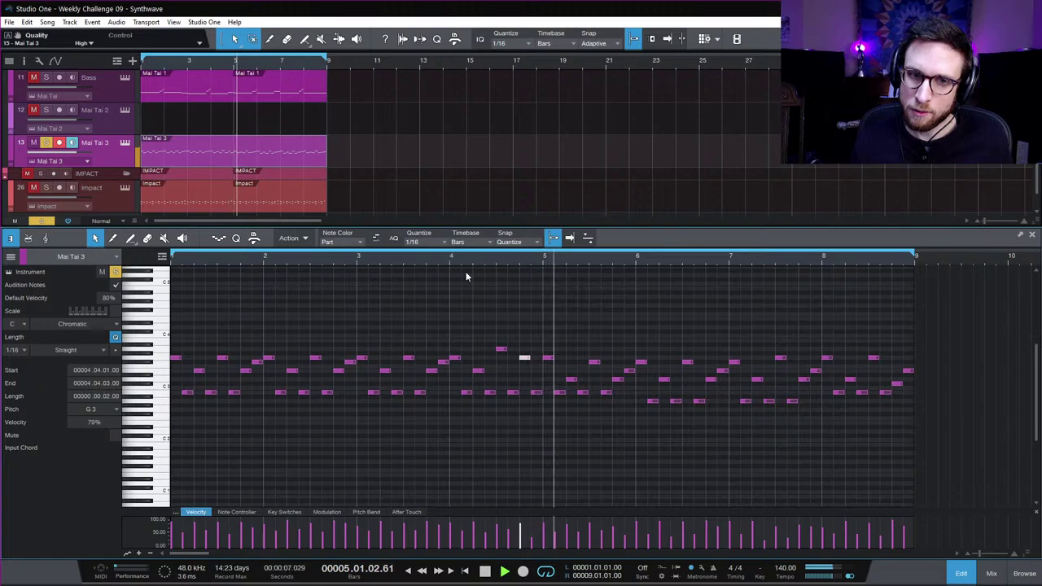
pyautogui.press('space')
# - Lower bar 5's opening note to F#3 and the three low notes following it to A2
pyautogui.press('Right')
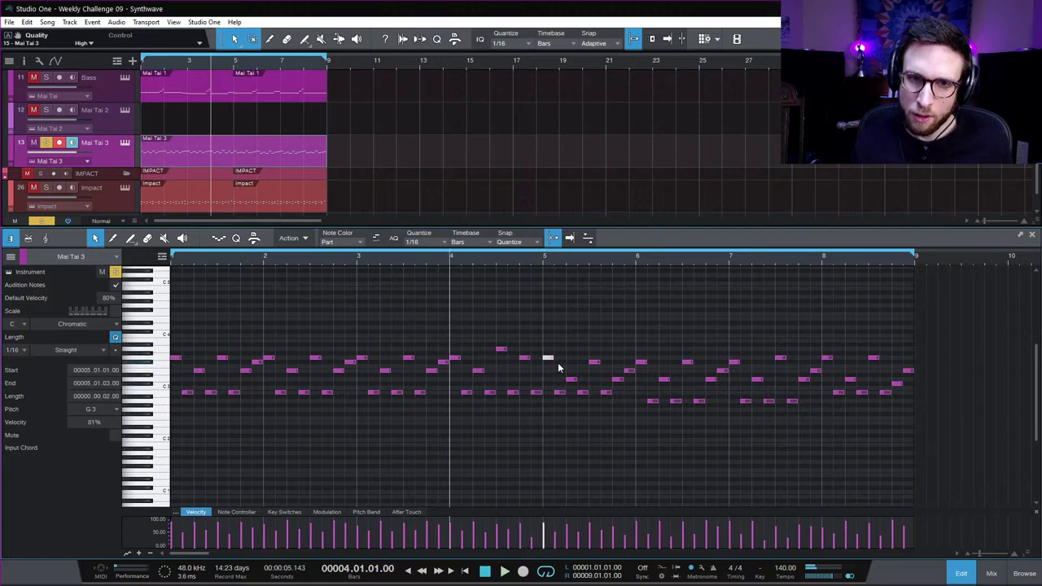
pyautogui.moveTo(555, 388); pyautogui.dragTo(605, 402)
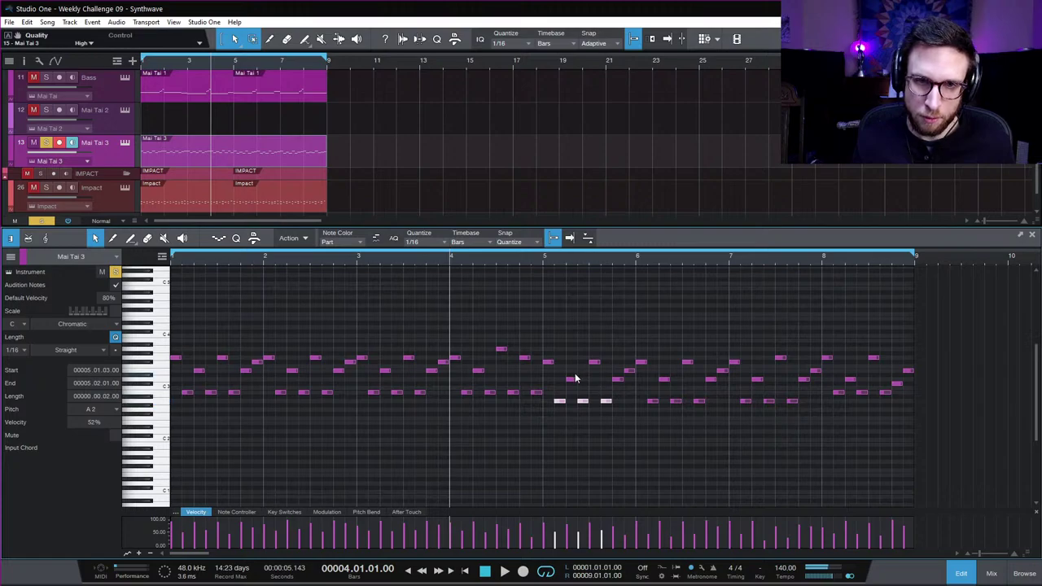
pyautogui.click(578, 381)
pyautogui.click(578, 381)
pyautogui.click(584, 399)
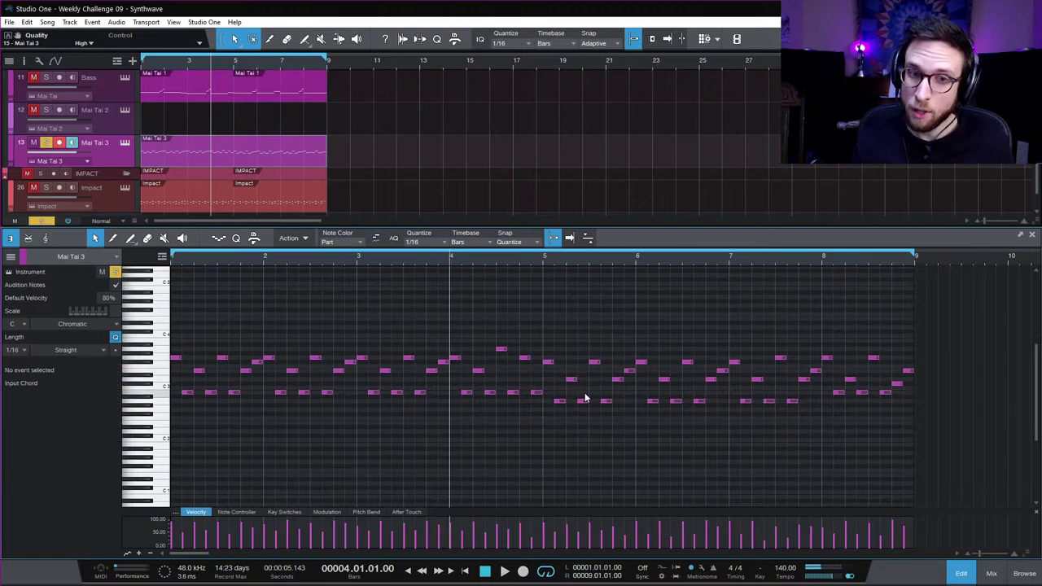
pyautogui.click(618, 381)
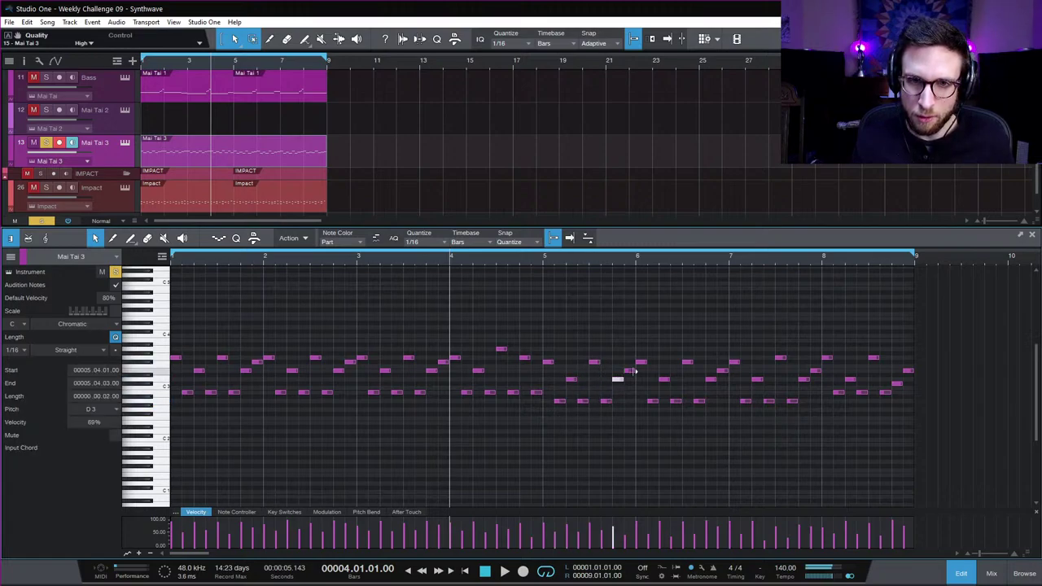
# - Lower bar 7's opening note to E3 and raise the last note of bar 6 to F#3
pyautogui.click(741, 359)
pyautogui.click(734, 363)
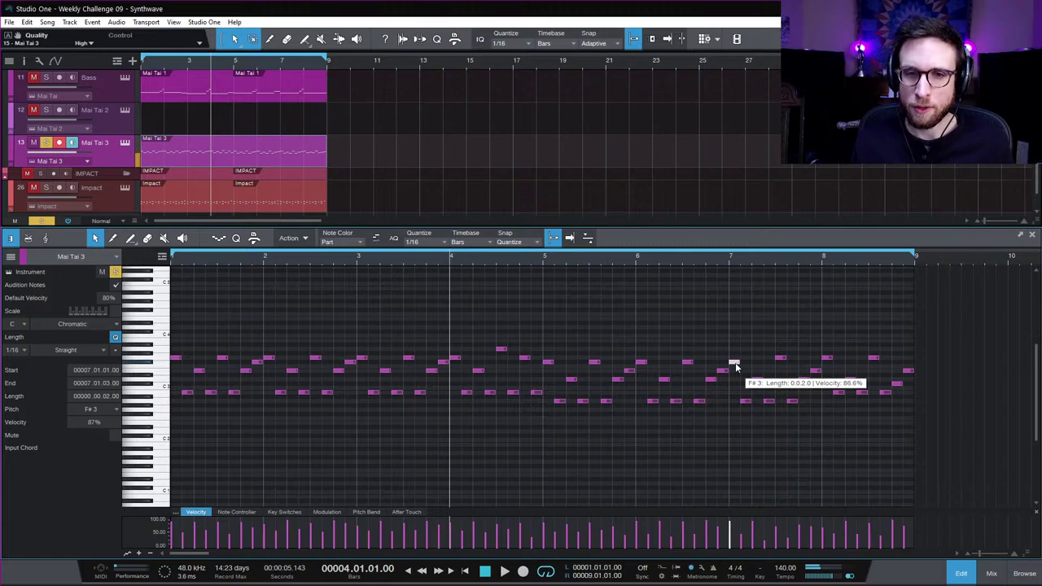
pyautogui.moveTo(735, 362)
pyautogui.mouseDown()
pyautogui.moveTo(735, 348)
pyautogui.moveTo(736, 379)
pyautogui.mouseUp()
pyautogui.click(710, 388)
pyautogui.click(700, 400)
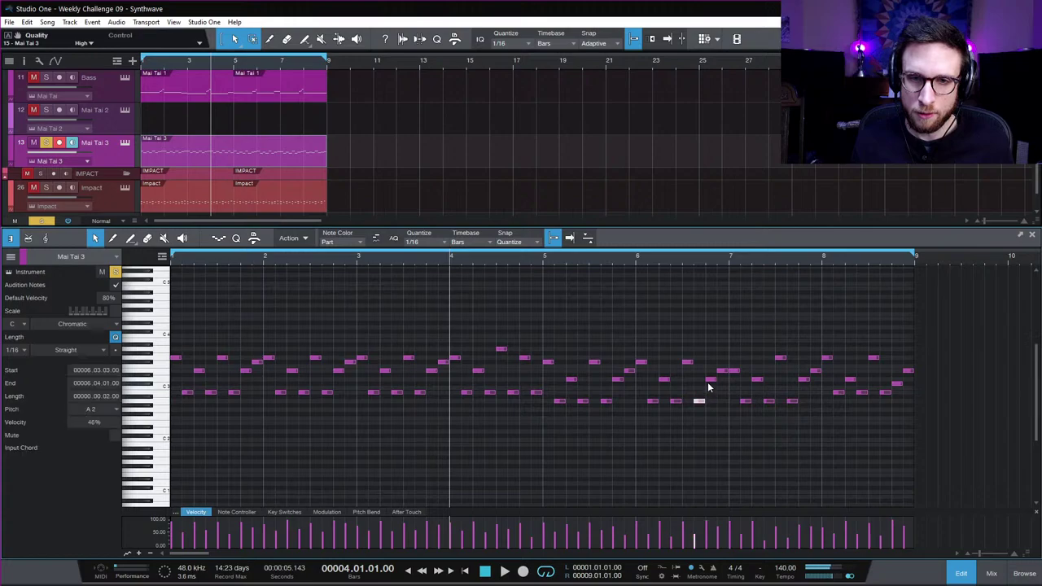
pyautogui.click(713, 379)
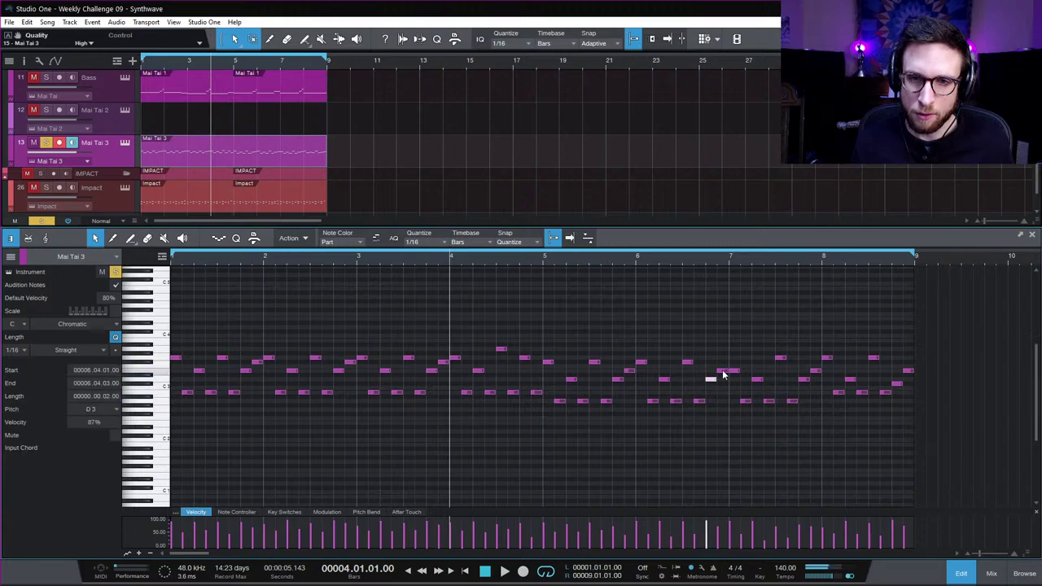
pyautogui.moveTo(722, 375); pyautogui.dragTo(722, 366)
pyautogui.click(734, 374)
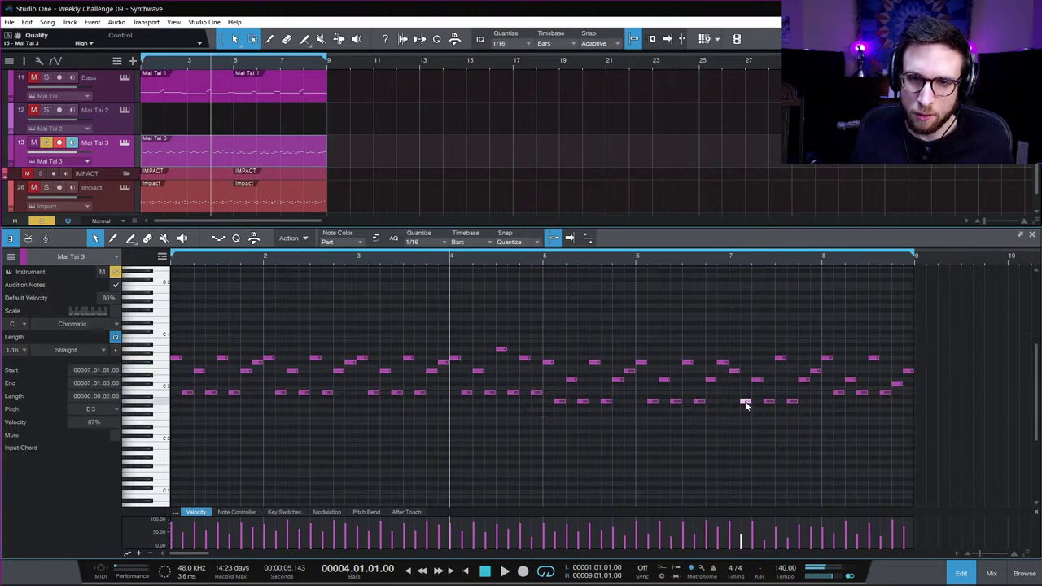
# - Lower bar 7's upper notes on beats 2 and 3 to C#3 and listen from bar 7
pyautogui.moveTo(757, 380); pyautogui.dragTo(765, 396)
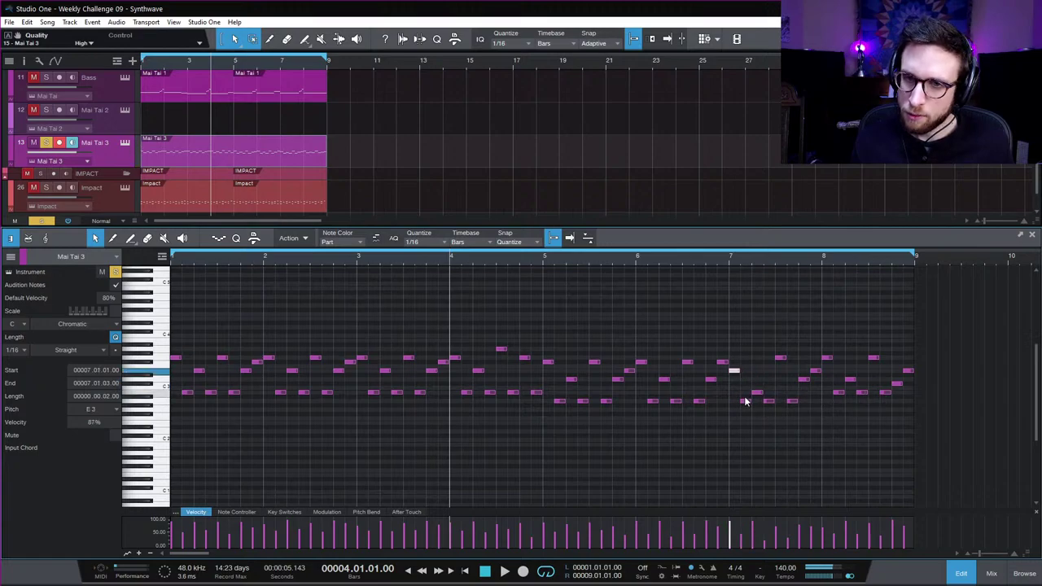
pyautogui.moveTo(757, 394); pyautogui.dragTo(757, 382)
pyautogui.click(744, 401)
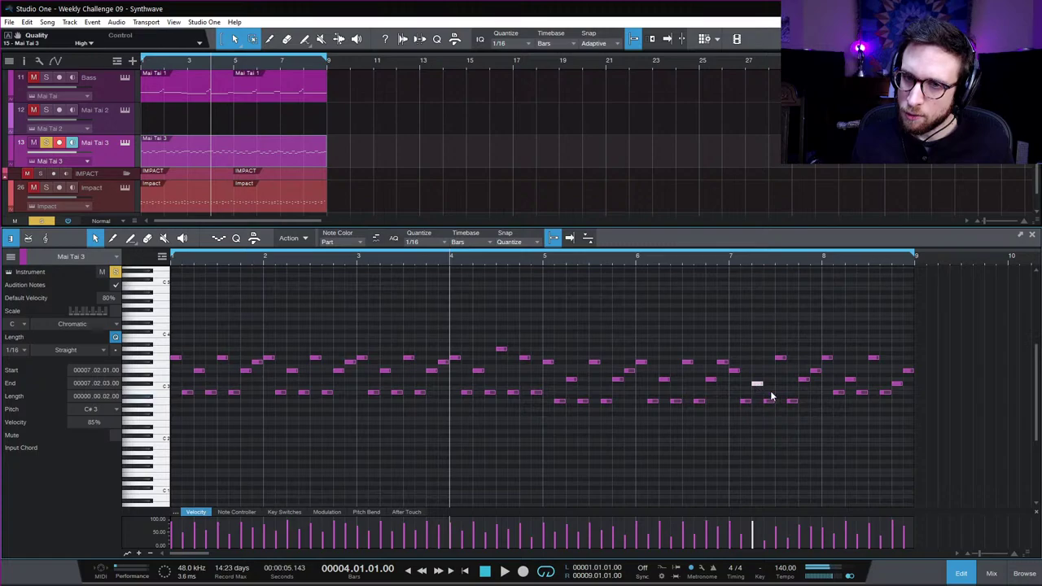
pyautogui.moveTo(781, 361); pyautogui.dragTo(778, 386)
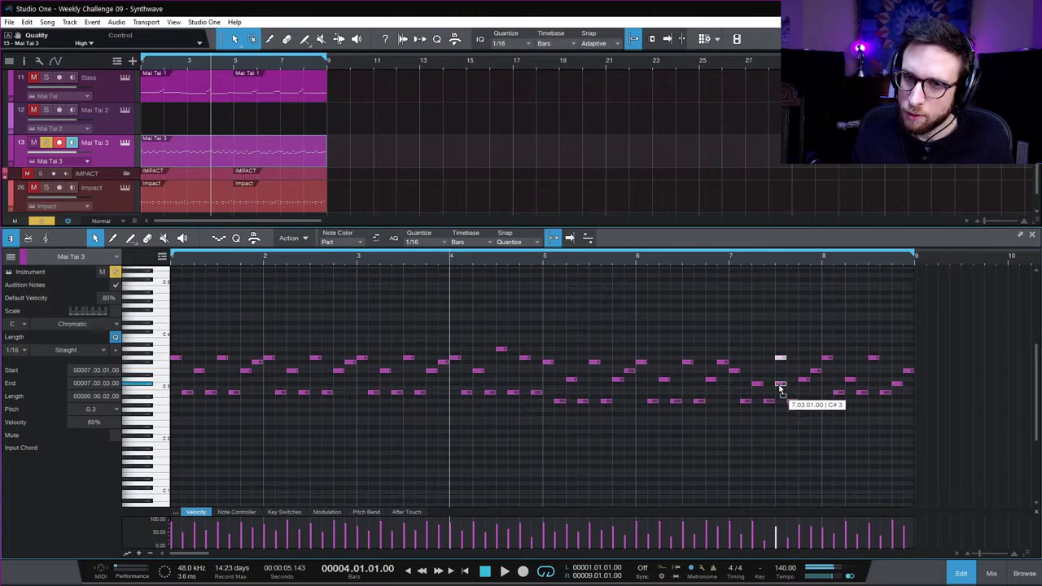
pyautogui.click(774, 362)
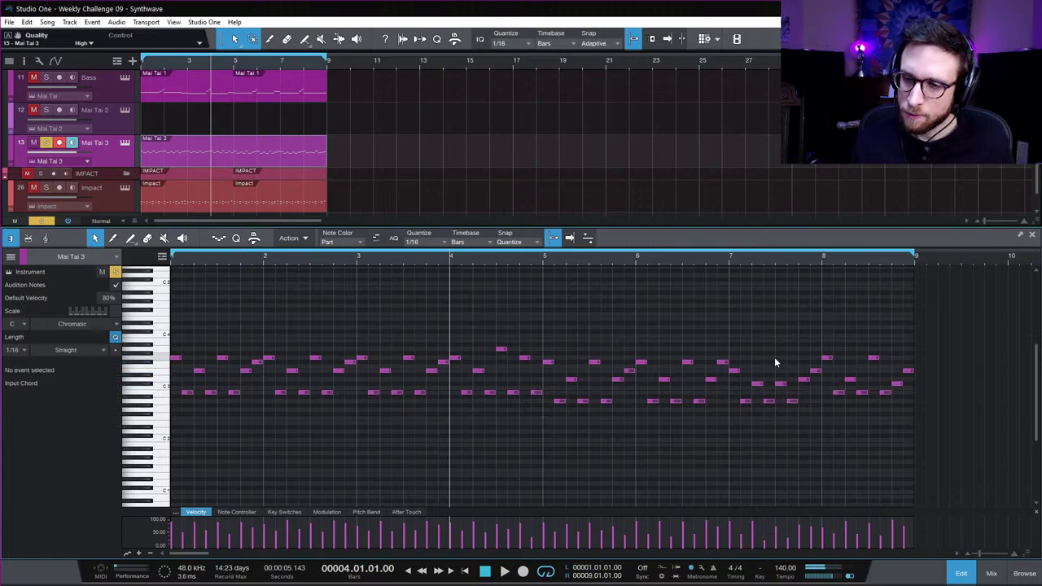
pyautogui.click(731, 261)
pyautogui.press('space')
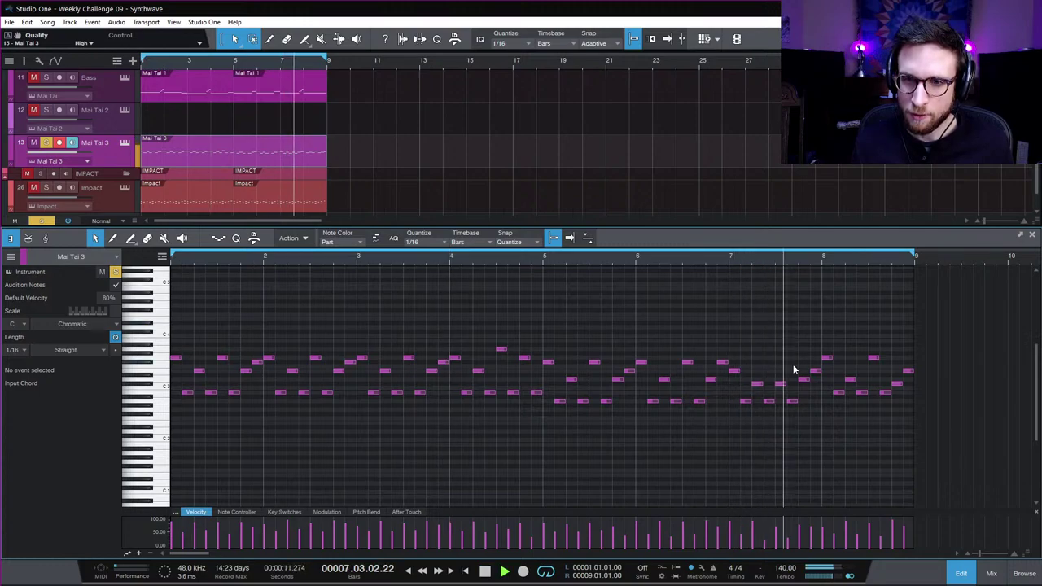
pyautogui.press('space')
# - Raise bar 7's beat 3 note to E3, set its last two notes to B2 and C#3, and listen again
pyautogui.click(779, 389)
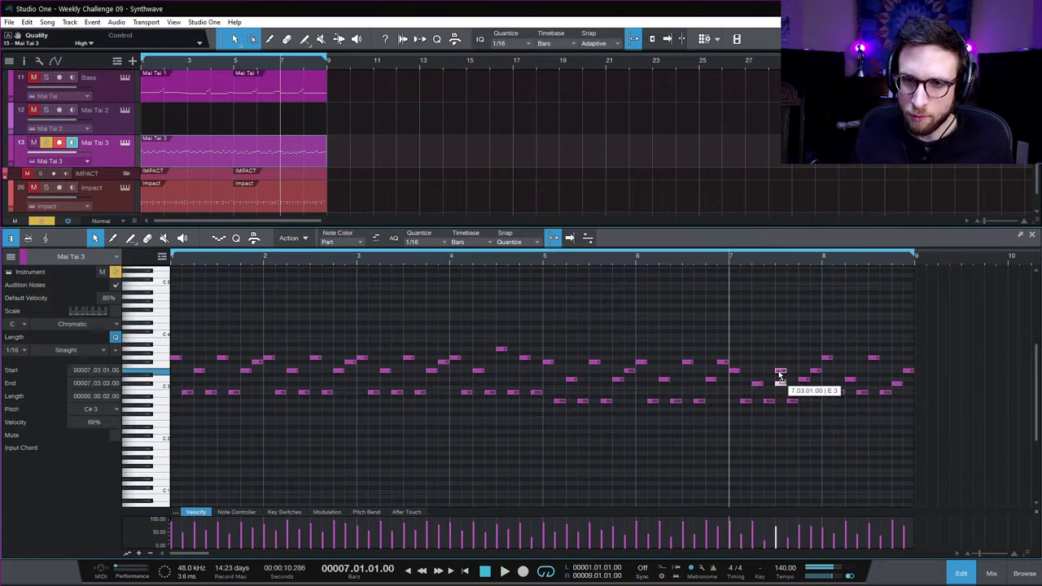
pyautogui.click(803, 390)
pyautogui.moveTo(803, 391)
pyautogui.mouseDown()
pyautogui.moveTo(814, 372)
pyautogui.moveTo(815, 382)
pyautogui.mouseUp()
pyautogui.press('space')
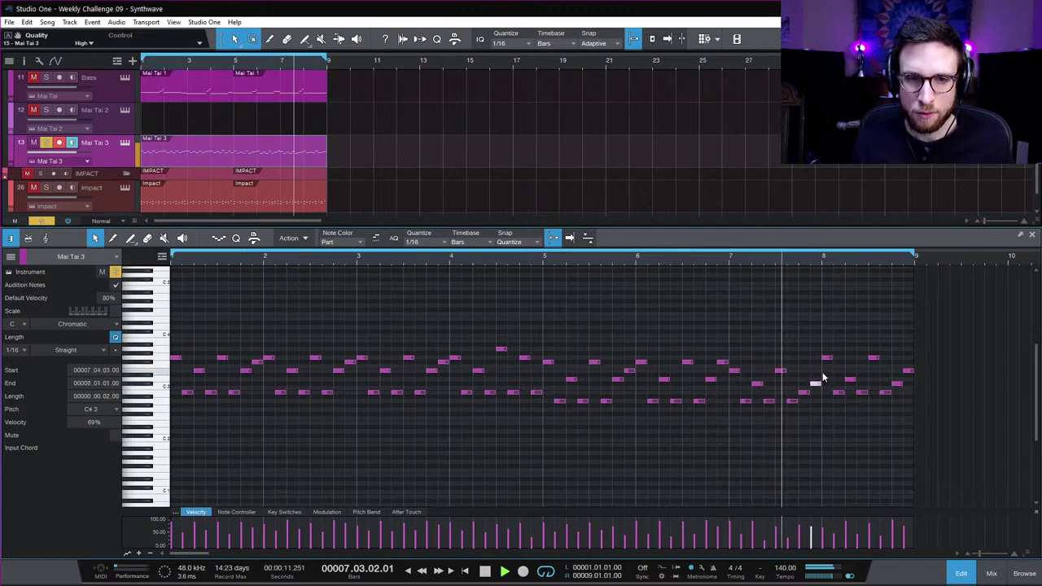
pyautogui.press('space')
# - Rework bar 8 with E3 on beats 1 and 3, C#3 on beat 2, A3 on beat 4 and A2 low notes, and play from the start
pyautogui.moveTo(822, 349); pyautogui.dragTo(904, 351)
pyautogui.click(903, 372)
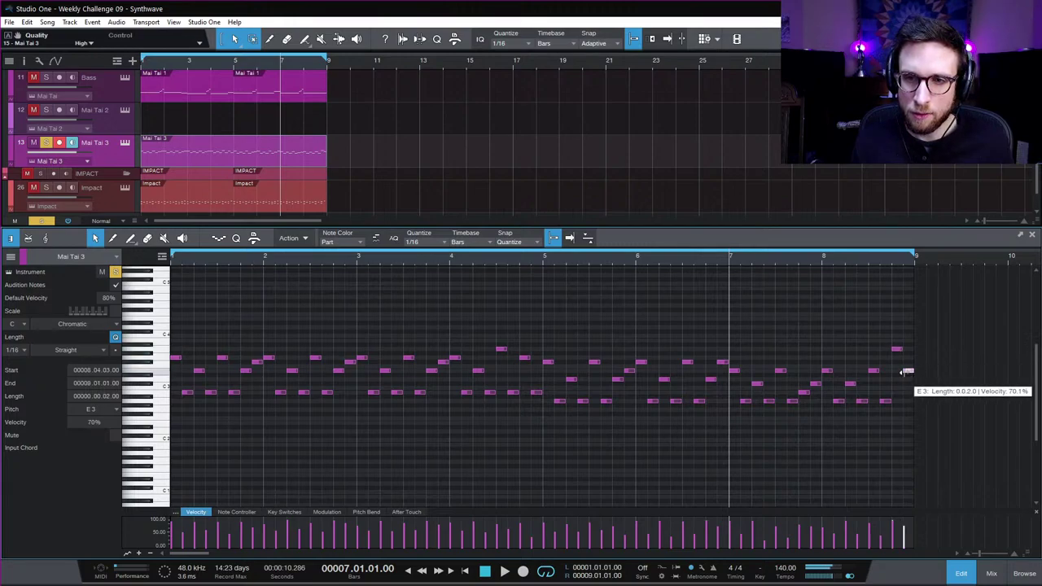
pyautogui.press('space')
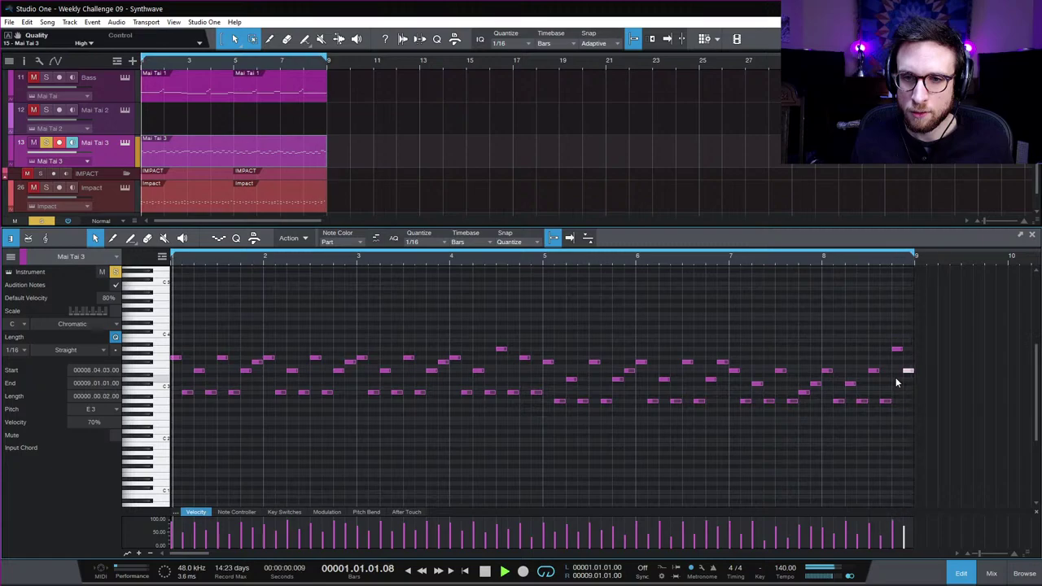
pyautogui.click(515, 316)
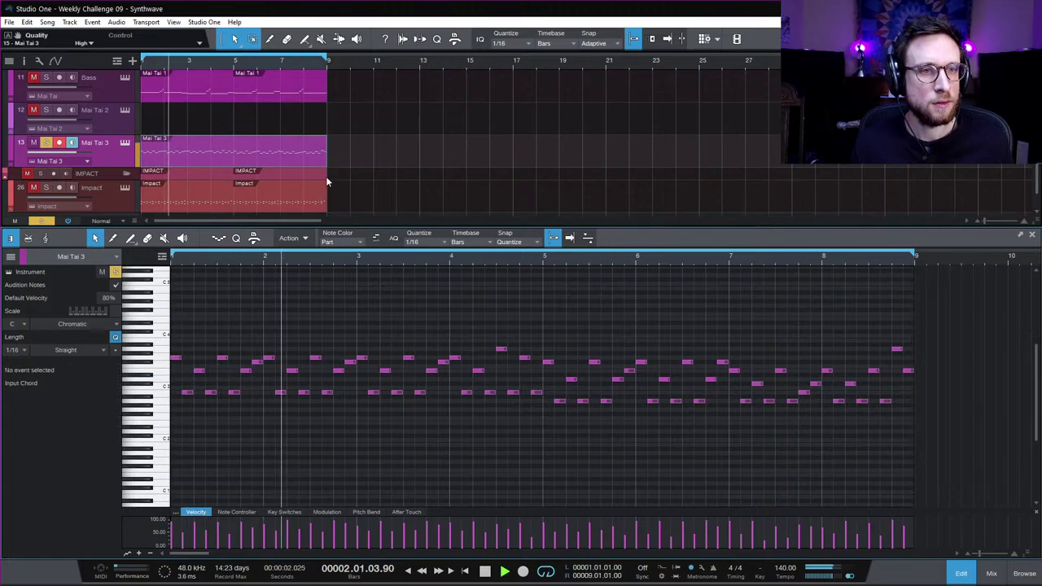
# - Add a Pro EQ to the Mai Tai 3 channel in the mixer and set its low cut to 196 Hz
pyautogui.click(991, 573)
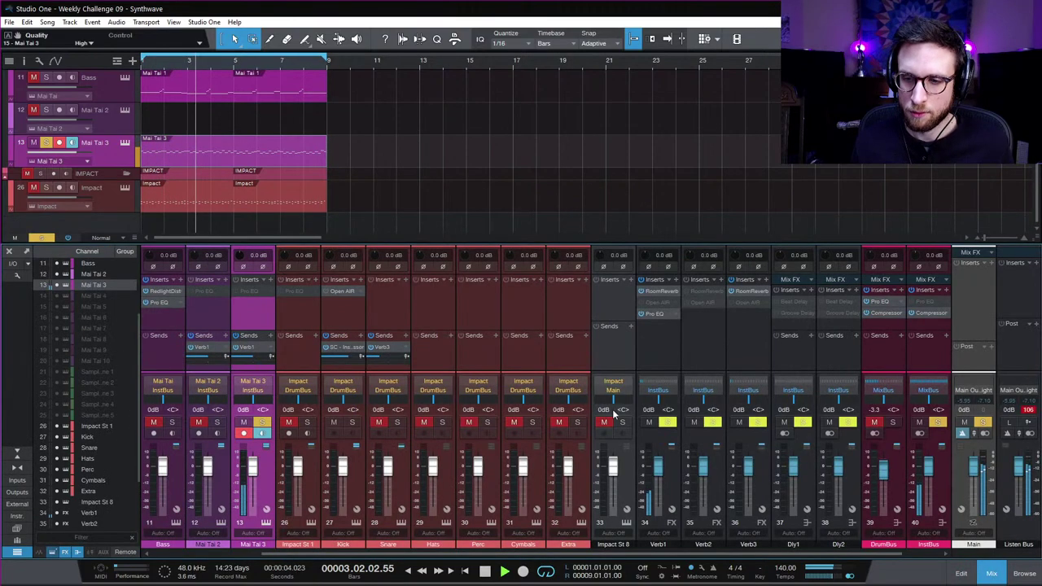
pyautogui.rightClick(249, 296)
pyautogui.click(249, 303)
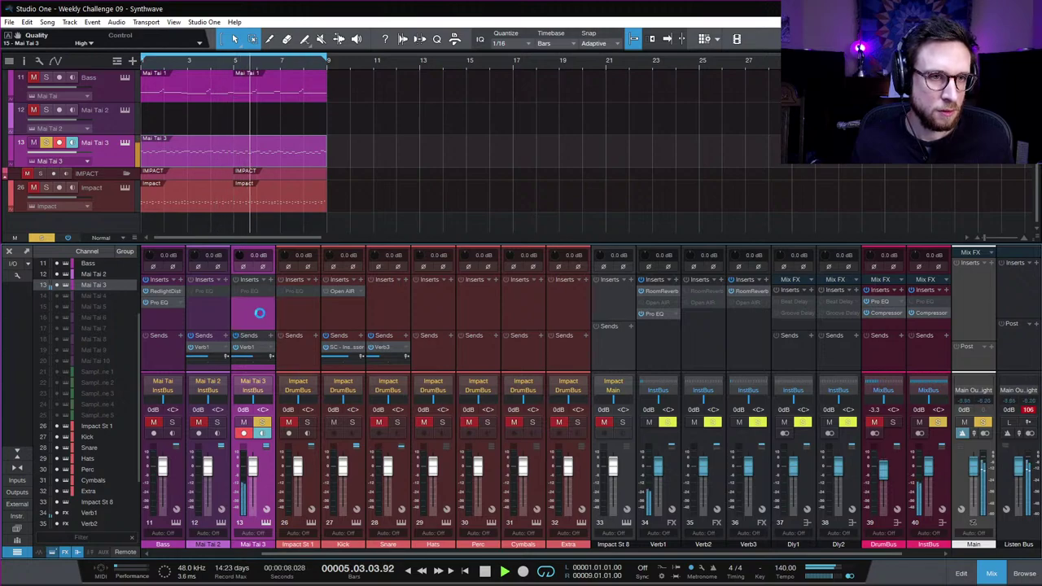
pyautogui.moveTo(446, 231); pyautogui.dragTo(573, 265)
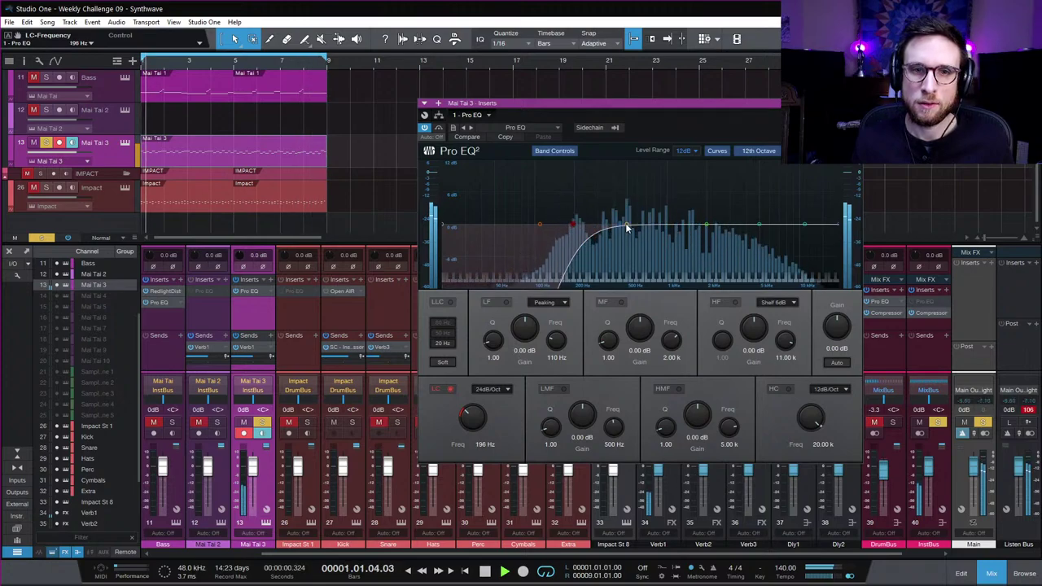
# - Cut the low mids by 3.47 dB at 615 Hz, boost the high shelf by 3.37 dB at 8.47 kHz, and close the EQ
pyautogui.moveTo(625, 223); pyautogui.dragTo(640, 246)
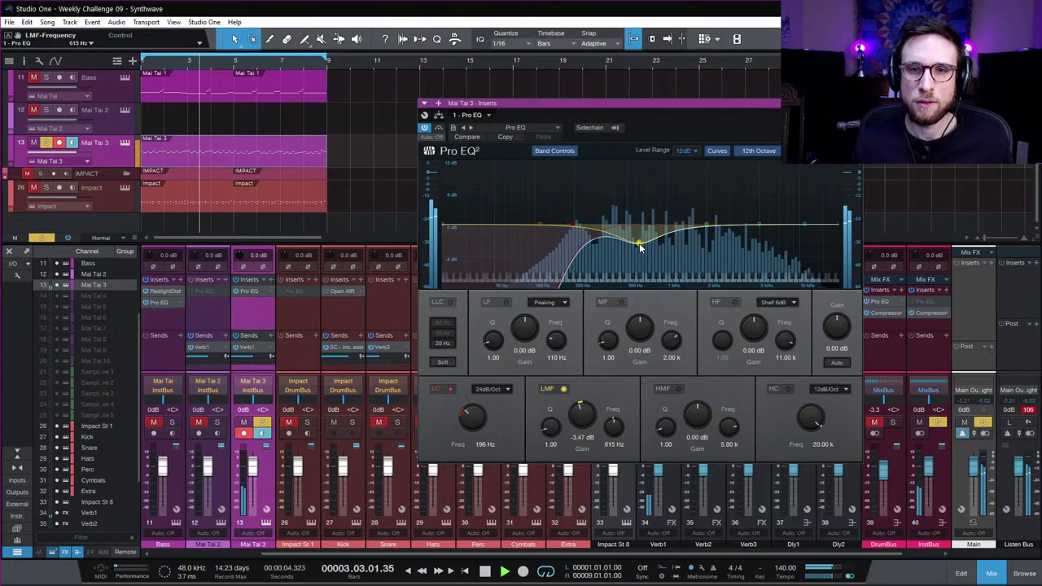
pyautogui.moveTo(804, 224)
pyautogui.mouseDown()
pyautogui.moveTo(786, 201)
pyautogui.moveTo(790, 210)
pyautogui.mouseUp()
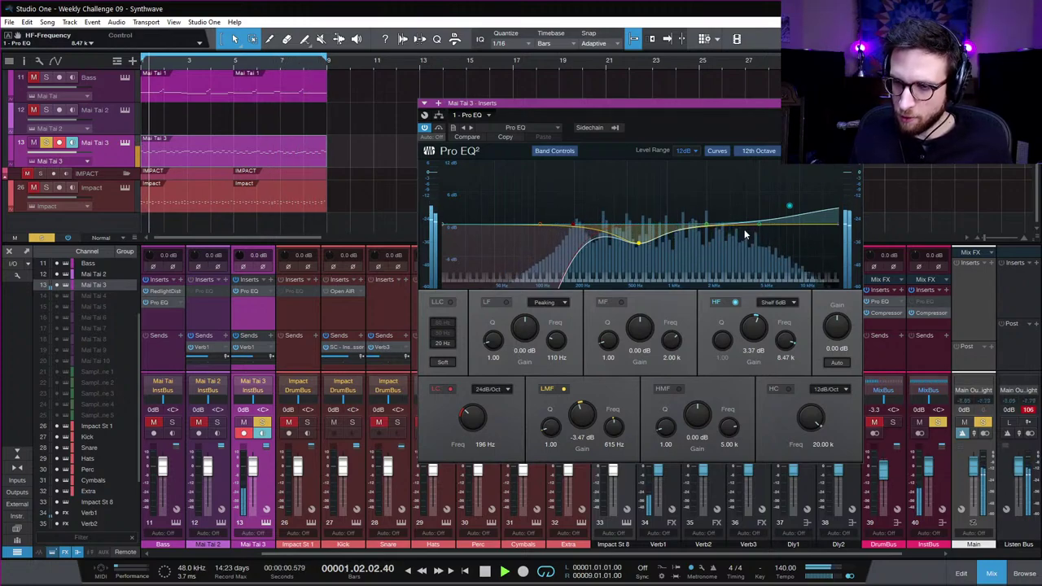
pyautogui.press('space')
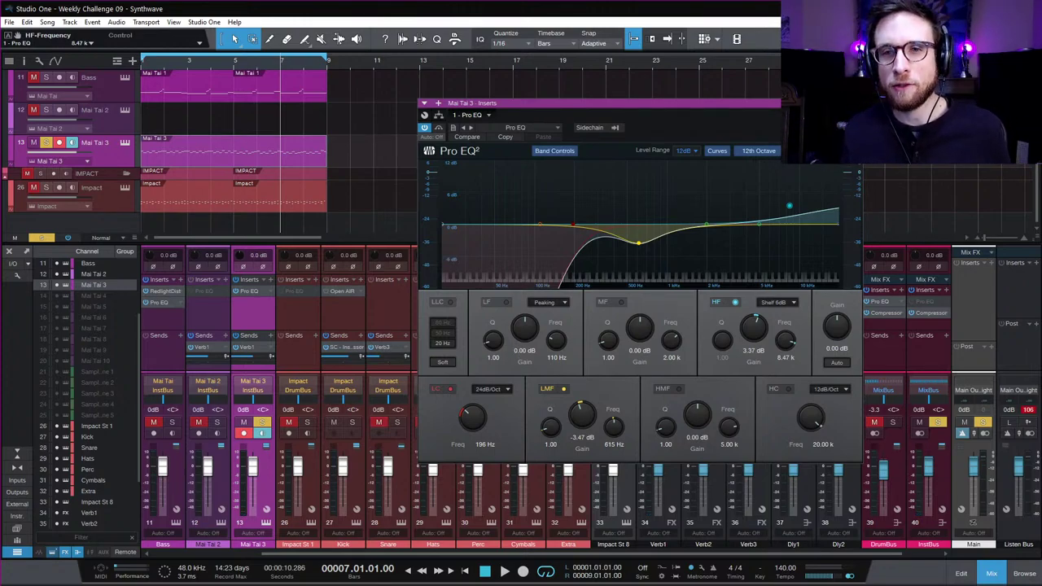
pyautogui.click(774, 103)
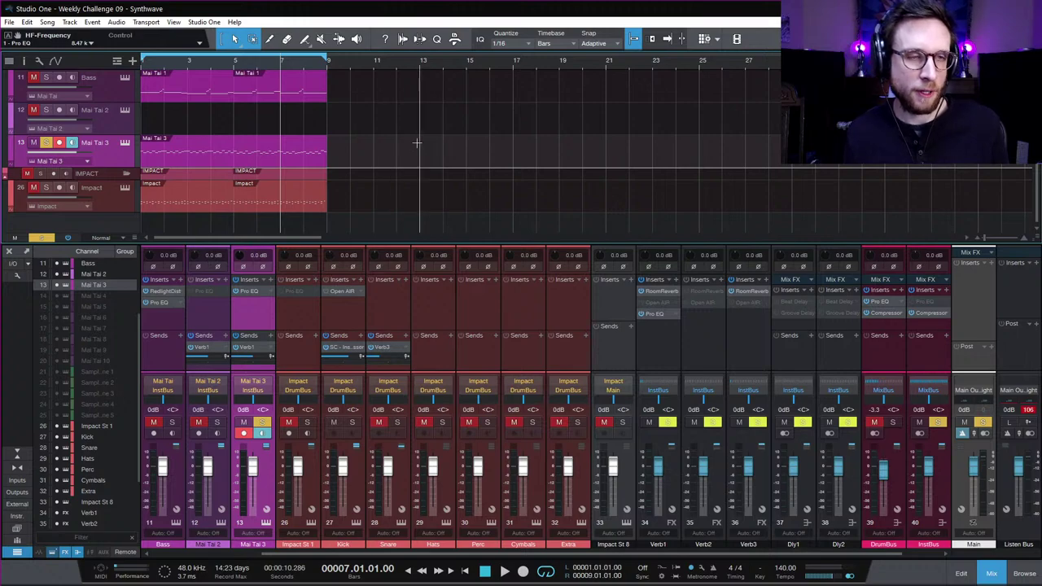
# - Turn off the track solo, hide the mixer, and play the full arrangement from the start
pyautogui.click(42, 238)
pyautogui.scroll(1, 435, 169)
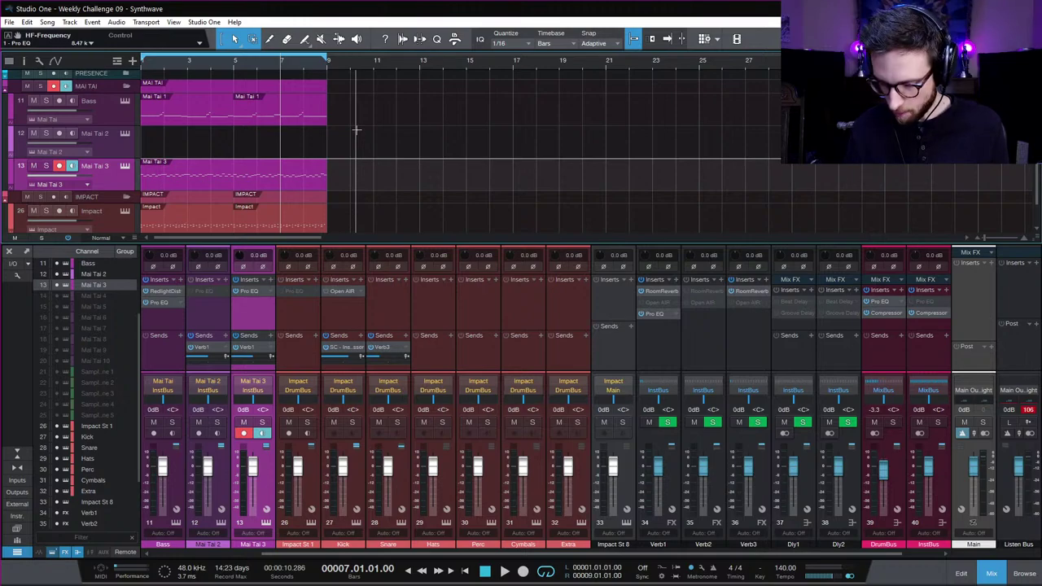
pyautogui.scroll(-1, 354, 129)
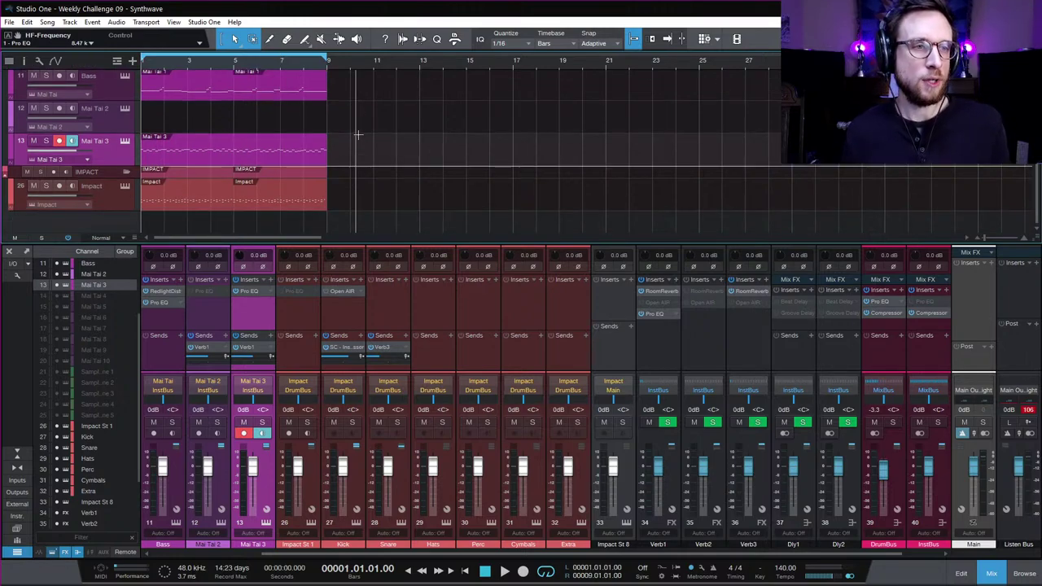
pyautogui.click(991, 573)
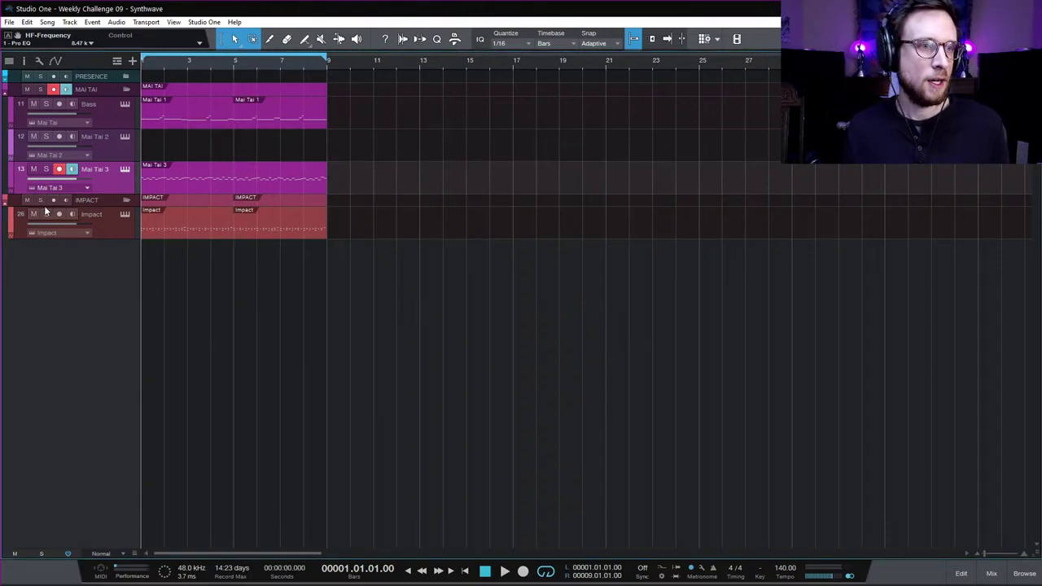
pyautogui.press('space')
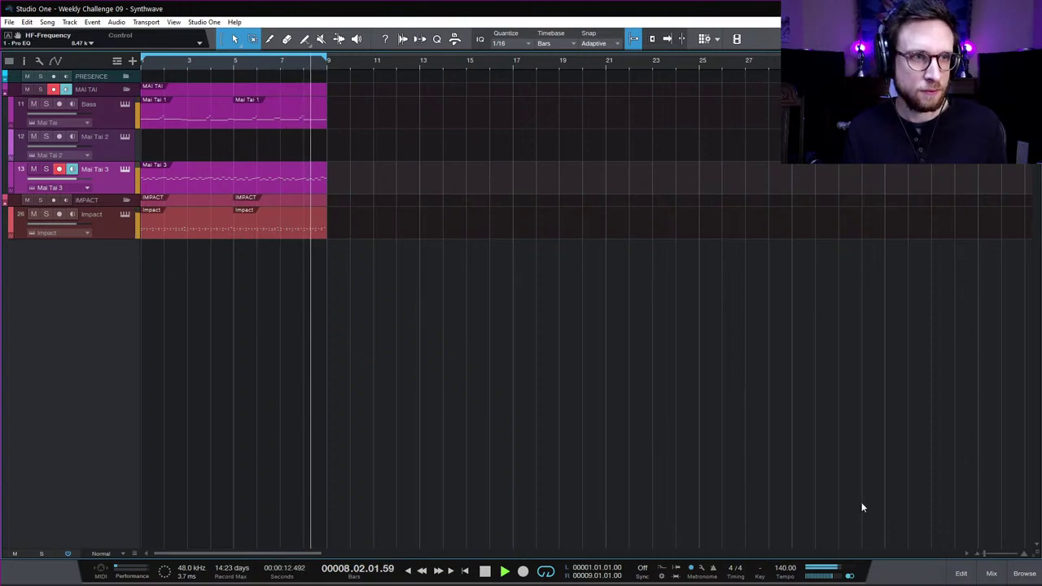
# - Bring up the mixer, lower the Mai Tai 3 channel to -3.3 dB and raise the Bass channel to +1.1 dB
pyautogui.click(989, 573)
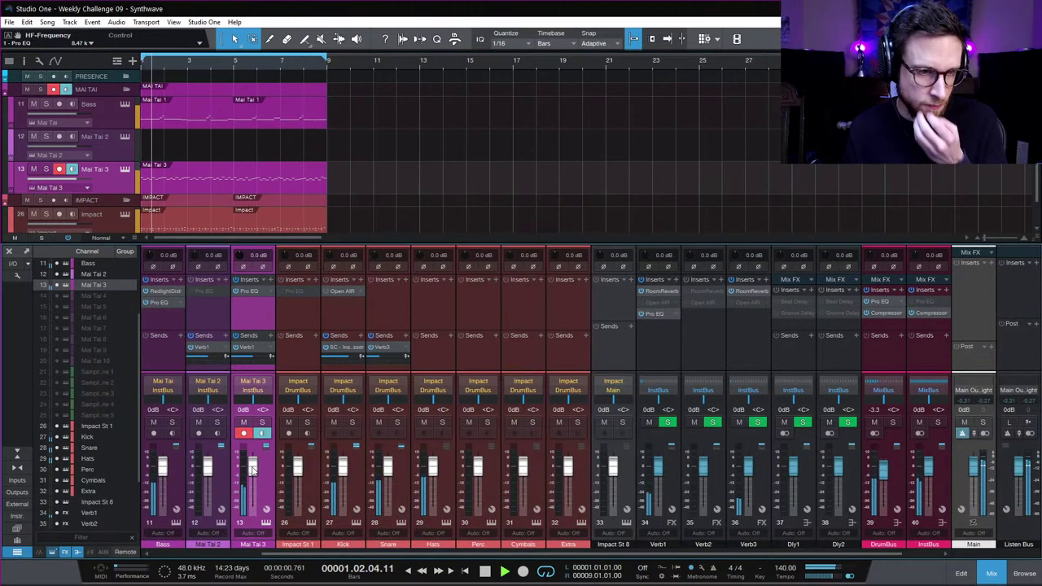
pyautogui.moveTo(252, 469); pyautogui.dragTo(252, 476)
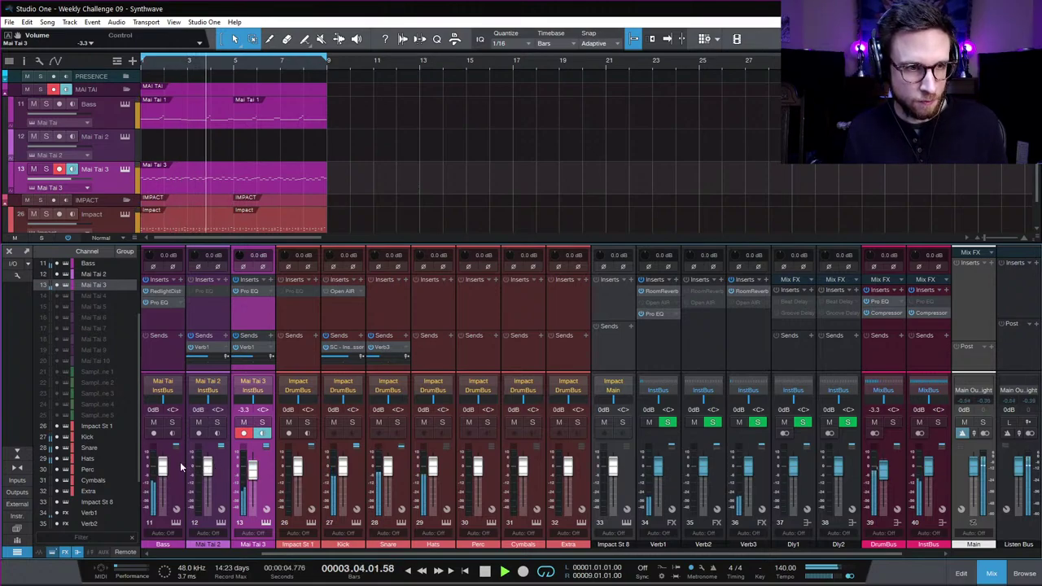
pyautogui.moveTo(163, 466); pyautogui.dragTo(164, 465)
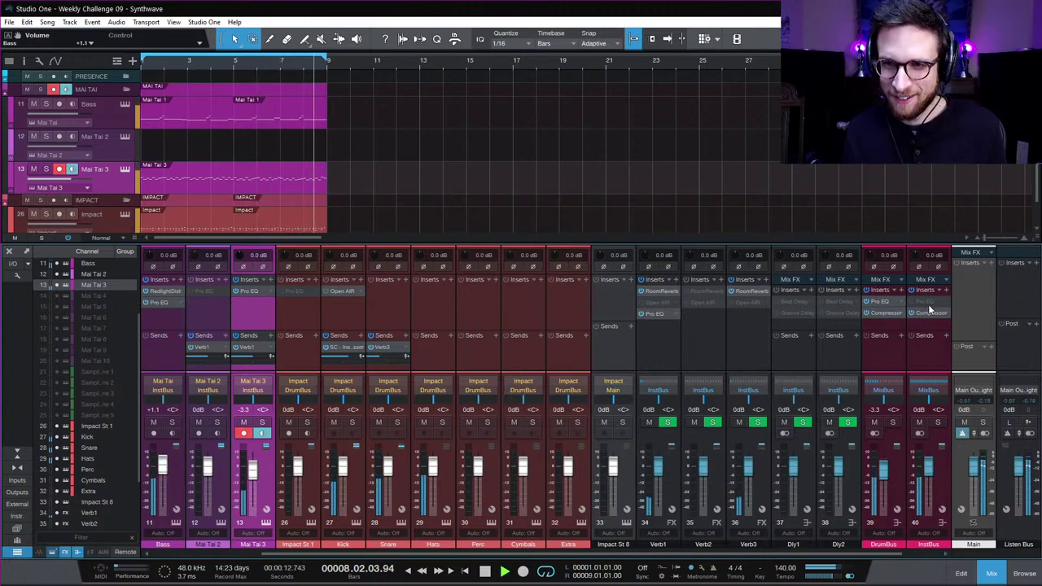
# - Set the MixBus RedlightDist output gain to -5.61 dB, check the Limiter's gain reduction, and close the effect window
pyautogui.hscroll(1, 755, 343)
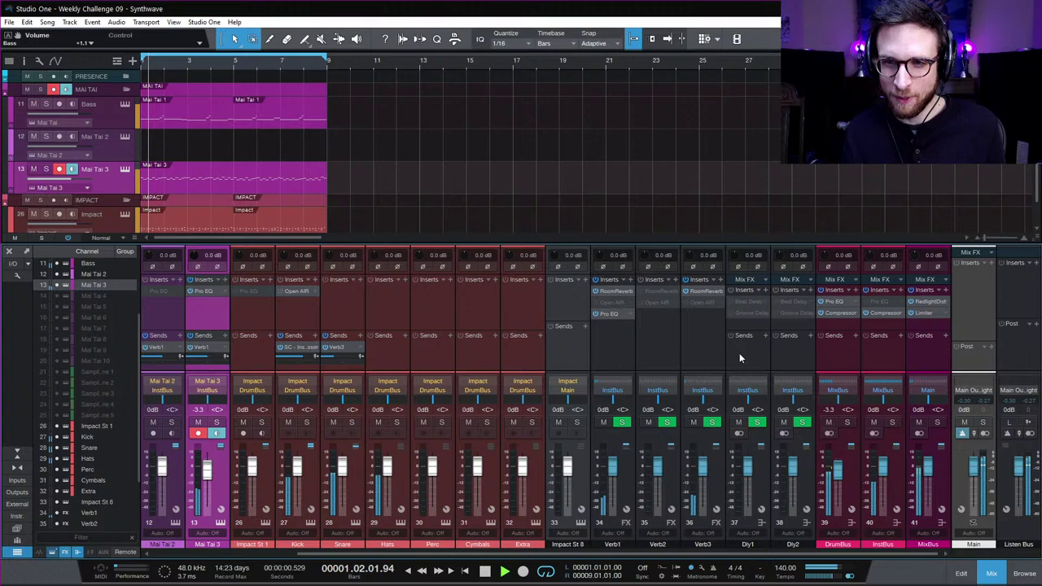
pyautogui.click(935, 302)
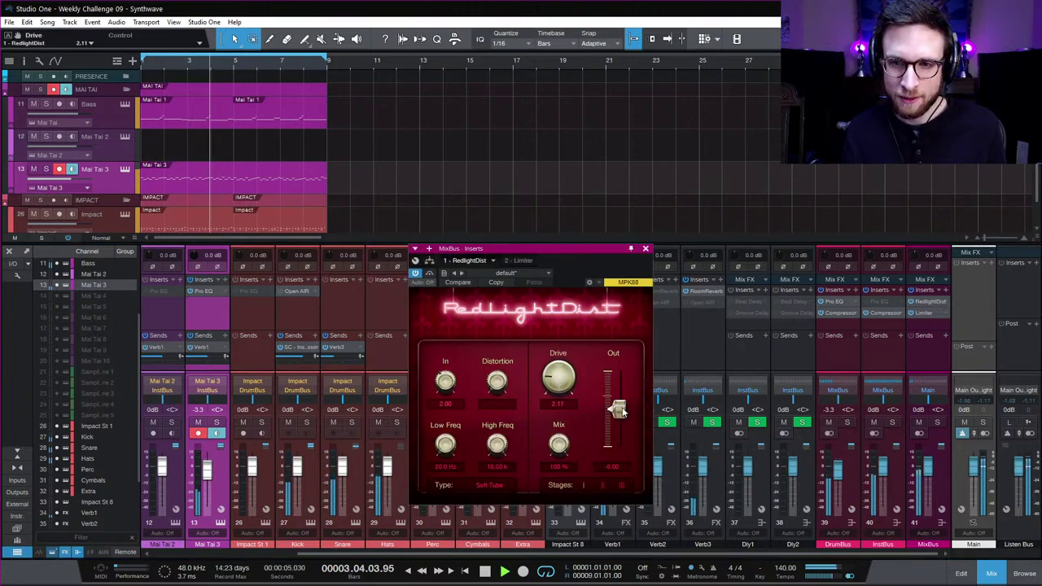
pyautogui.moveTo(619, 413); pyautogui.dragTo(619, 410)
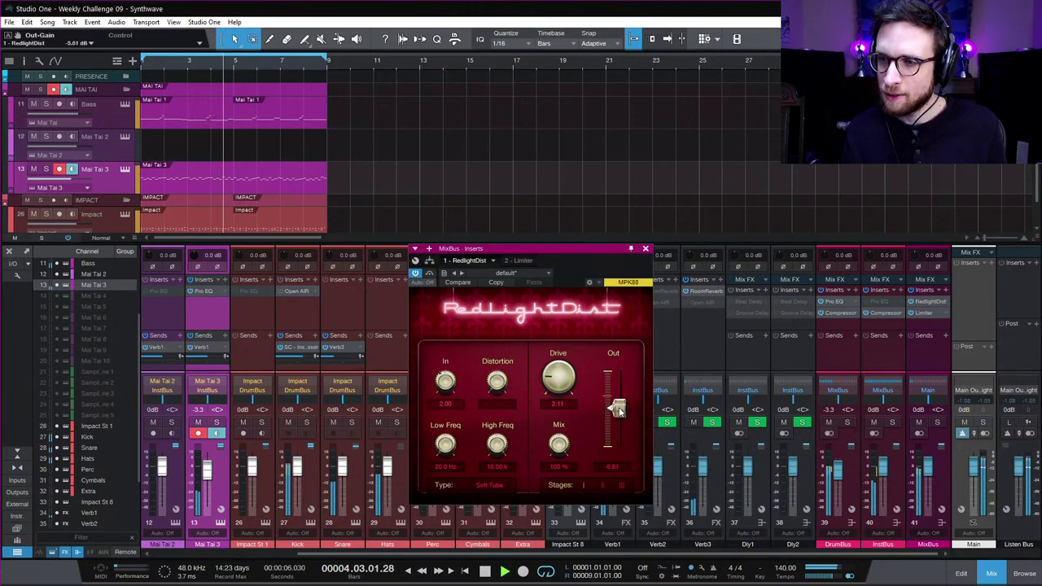
pyautogui.click(922, 314)
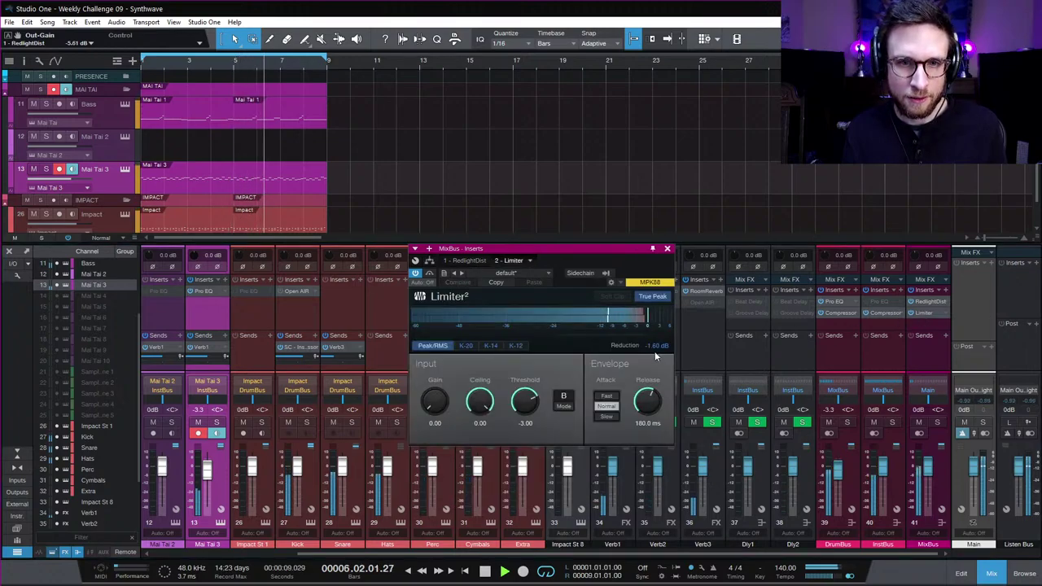
pyautogui.click(666, 249)
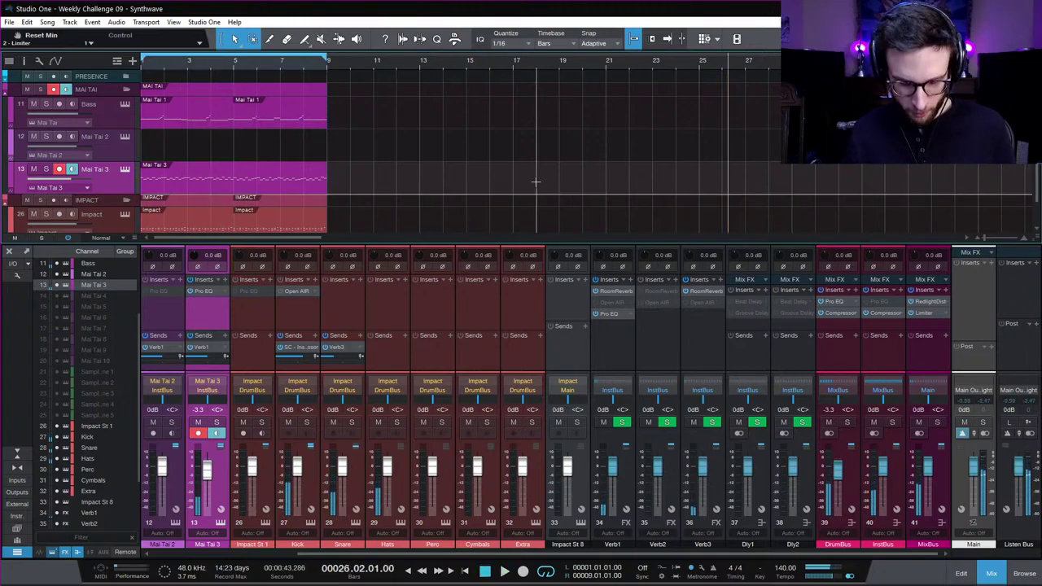
# - Play the arrangement from the start to check the levels, and stop playback
pyautogui.scroll(-1, 407, 177)
pyautogui.scroll(1, 406, 177)
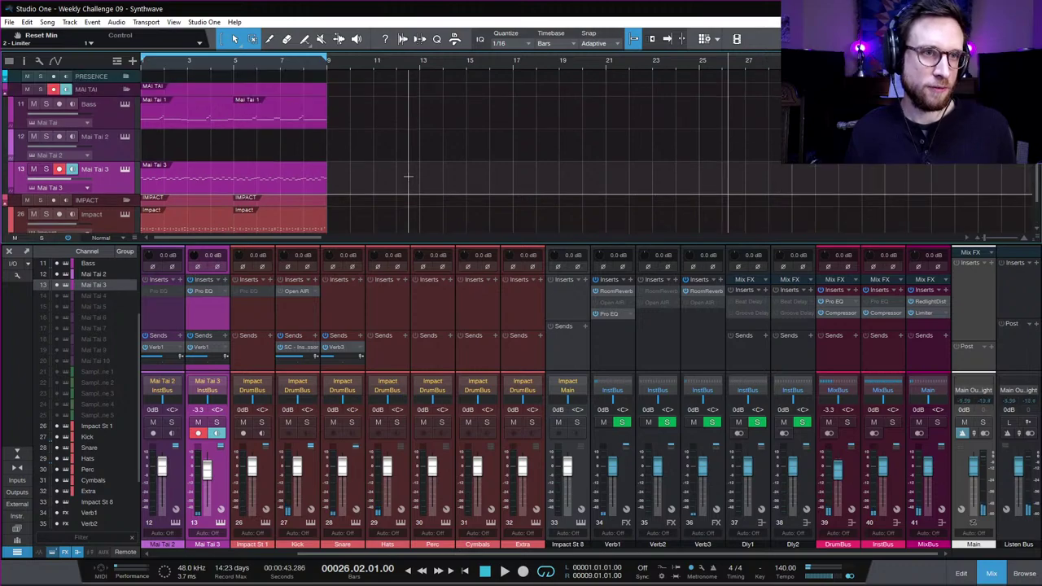
pyautogui.press('Home')
pyautogui.press('space')
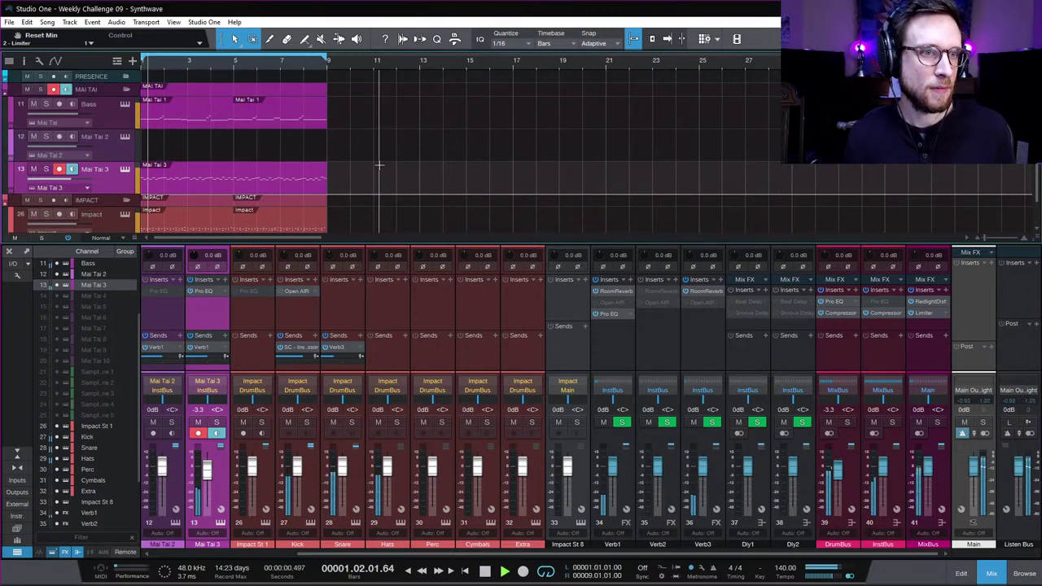
pyautogui.press('space')
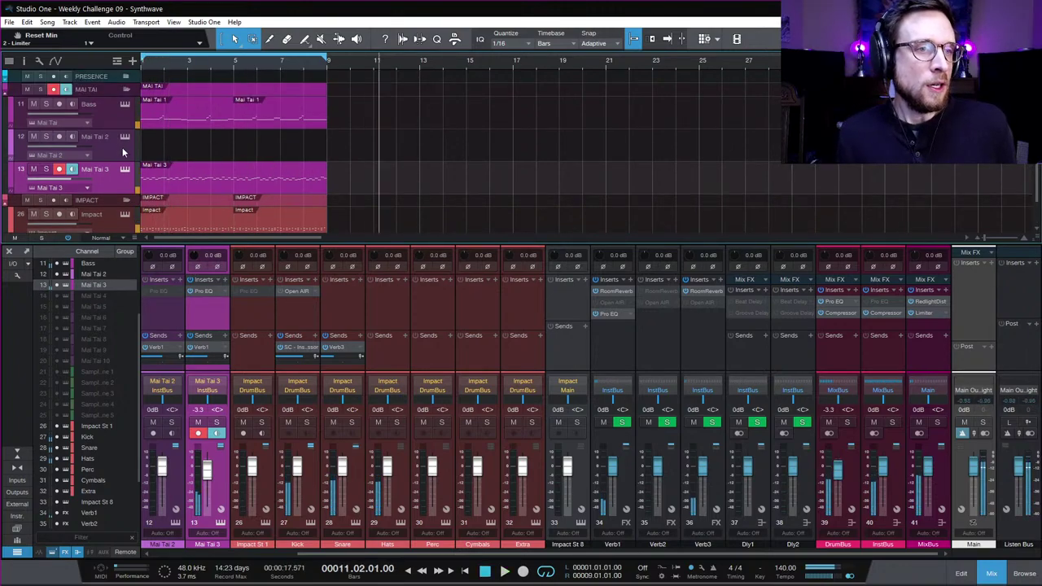
# - Select the Mai Tai 2 track and record an eight-bar chord part on it from bar 1
pyautogui.click(122, 151)
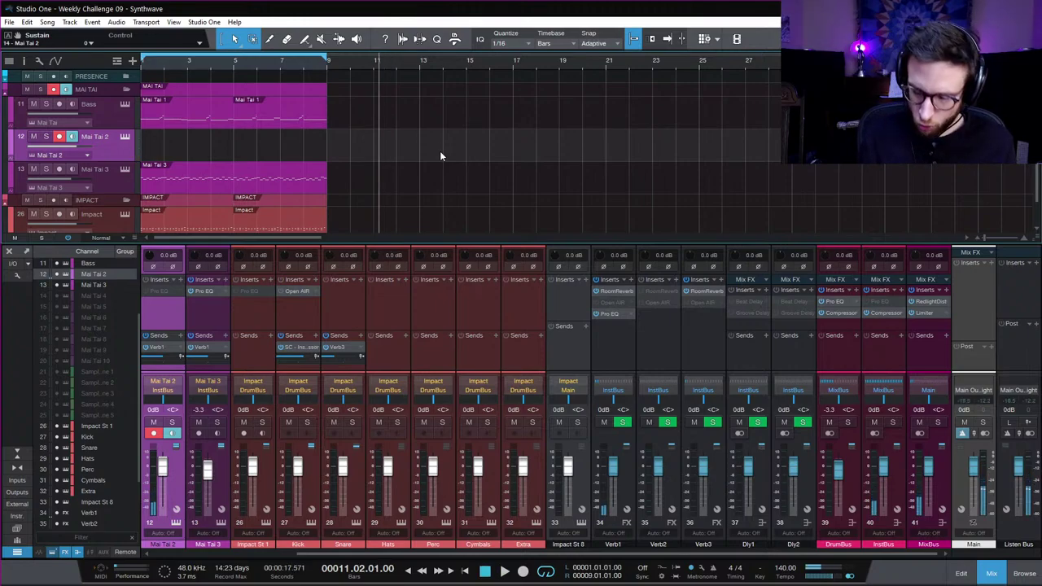
pyautogui.press('space')
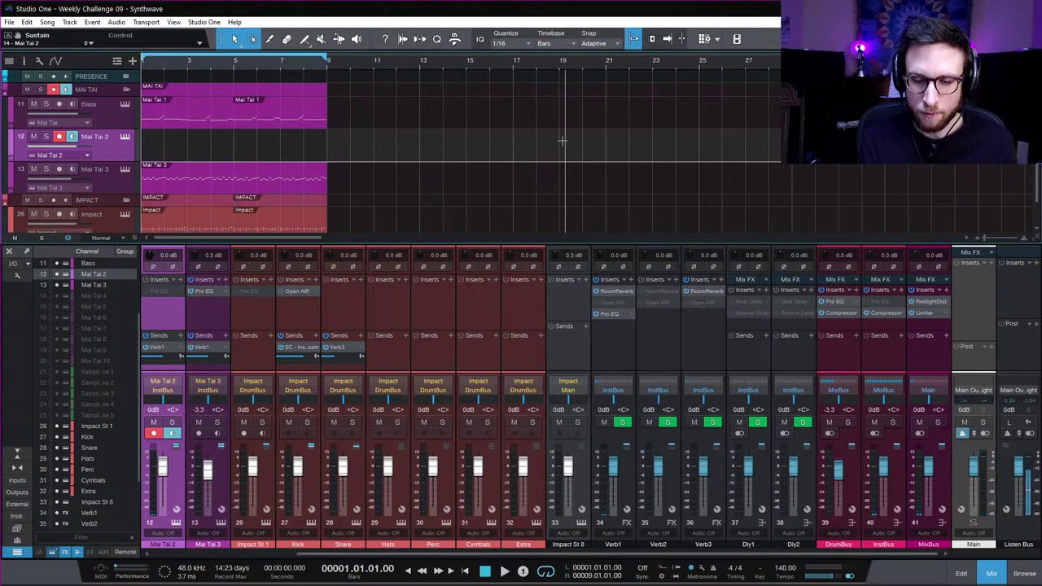
pyautogui.press('KP_Multiply')
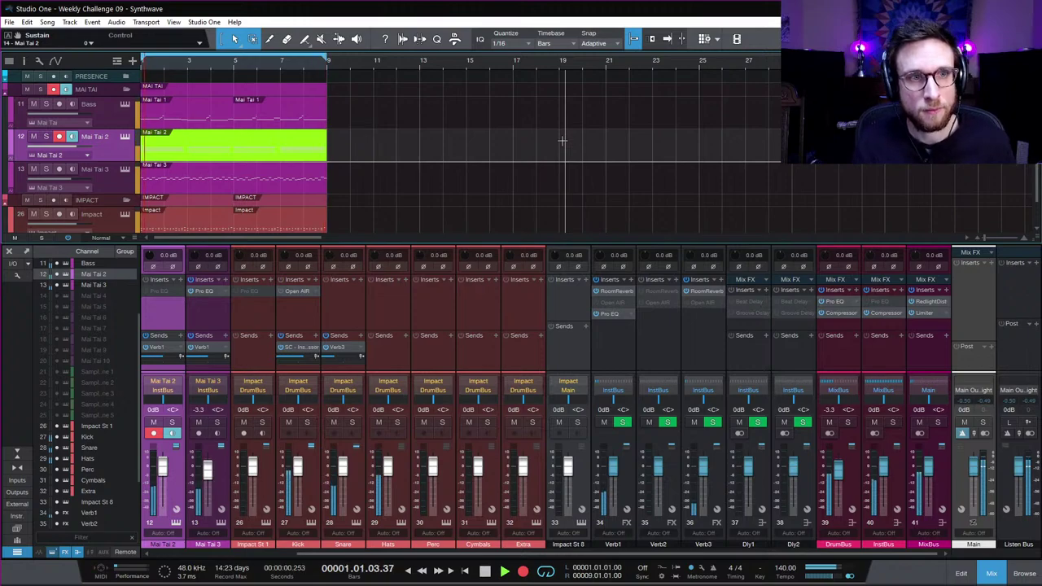
pyautogui.press('space')
pyautogui.click(543, 164)
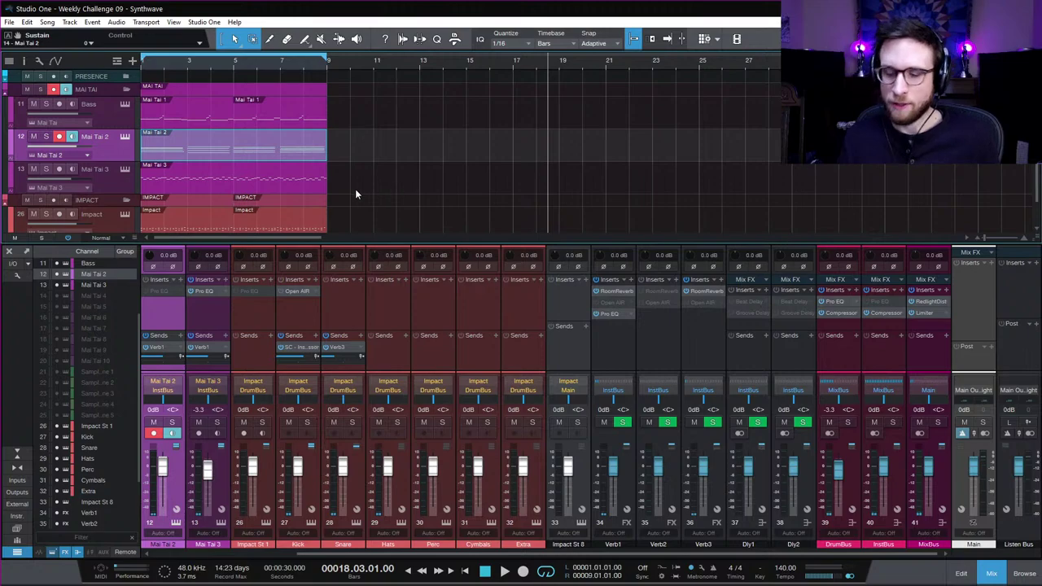
# - Open the recorded Mai Tai 2 part, quantize all its notes, and move the late A1 note to the start of bar 3
pyautogui.doubleClick(265, 151)
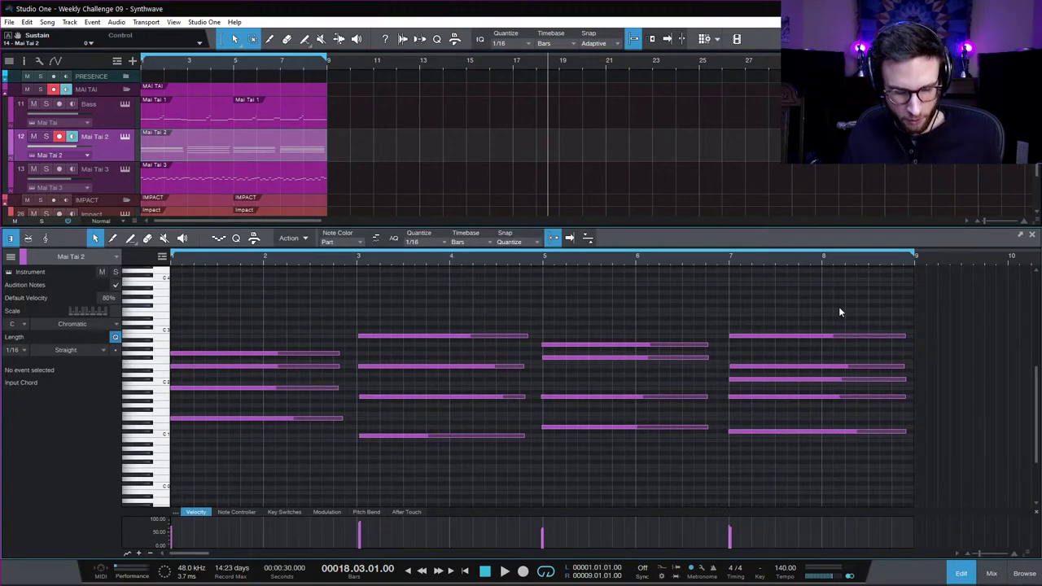
pyautogui.hotkey('ctrl', 'a')
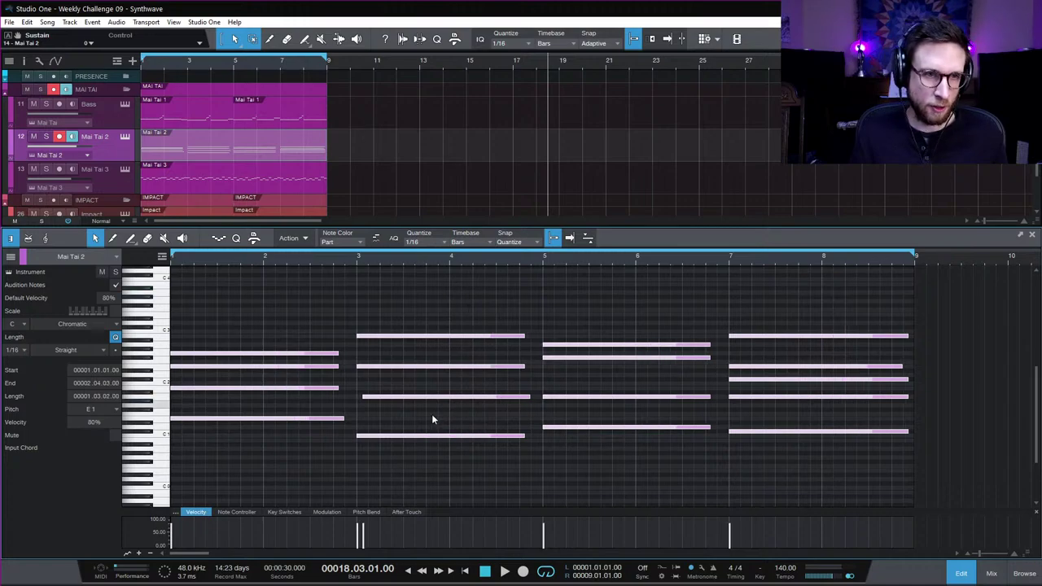
pyautogui.click(380, 400)
pyautogui.moveTo(382, 401); pyautogui.dragTo(388, 402)
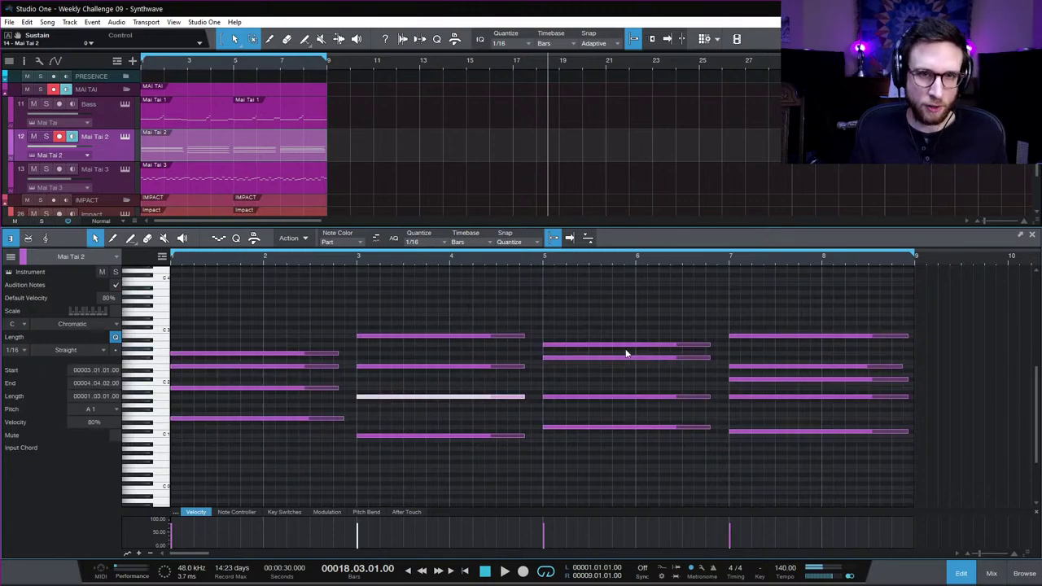
# - Lengthen all the Mai Tai 2 notes so that each chord fills its full two bars
pyautogui.hotkey('ctrl', 'a')
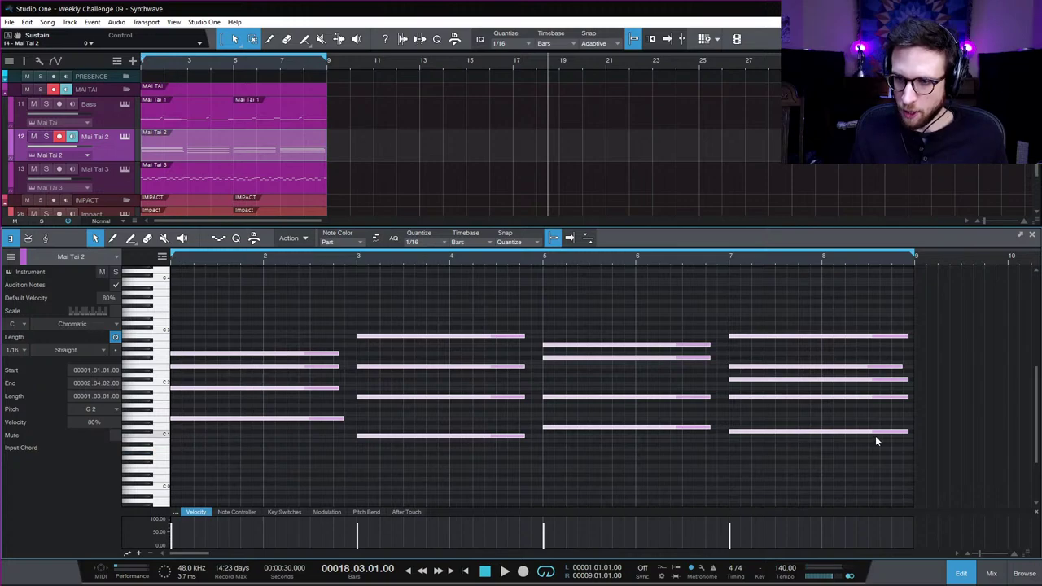
pyautogui.moveTo(911, 431); pyautogui.dragTo(918, 427)
pyautogui.click(388, 404)
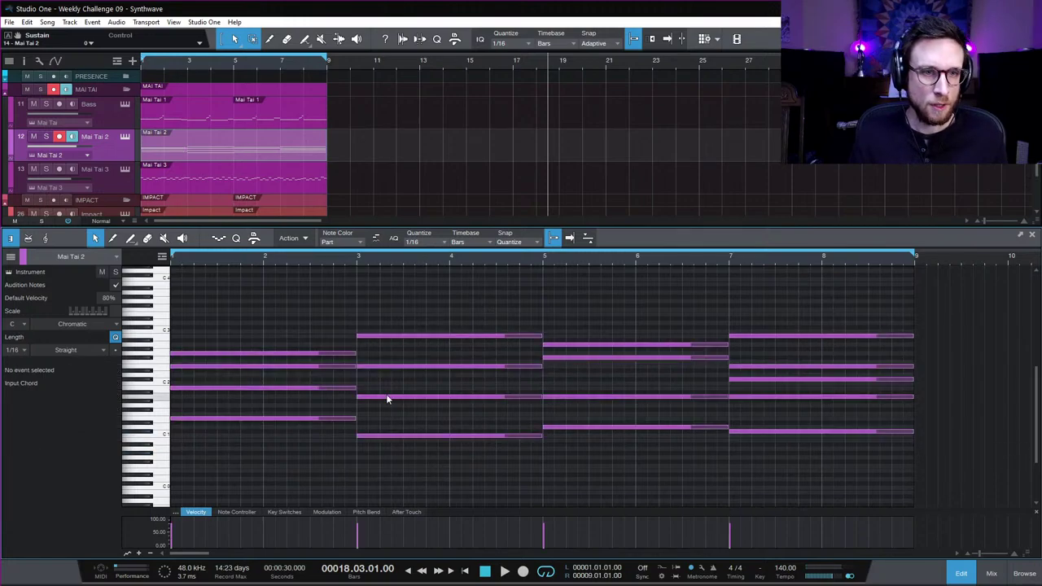
# - Lower the A1 note of the bar 3 chord to G1 and delete the C#2 note from the bar 7 chord
pyautogui.moveTo(418, 400); pyautogui.dragTo(420, 407)
pyautogui.click(600, 414)
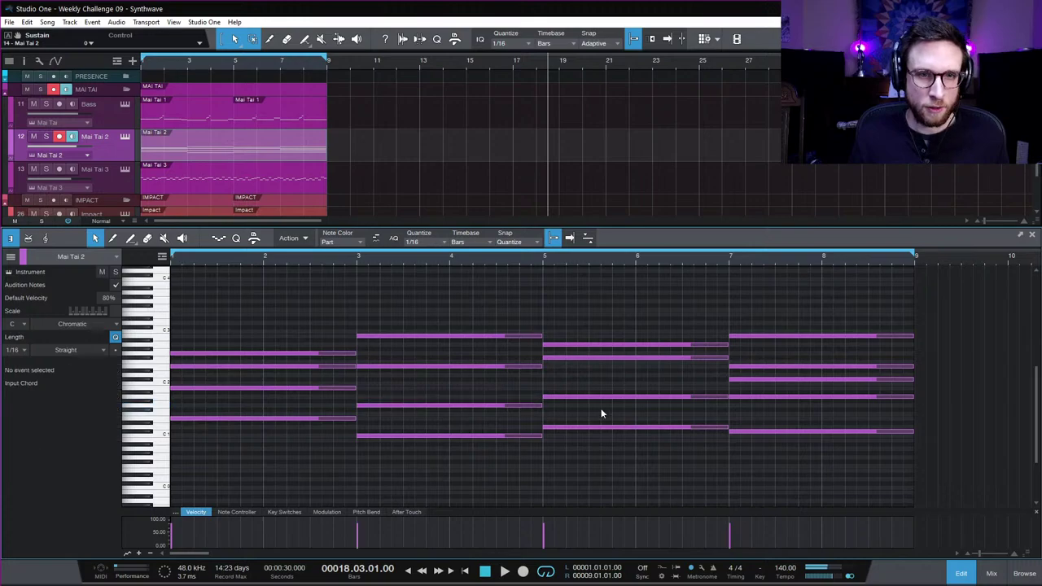
pyautogui.click(770, 379)
pyautogui.press('Delete')
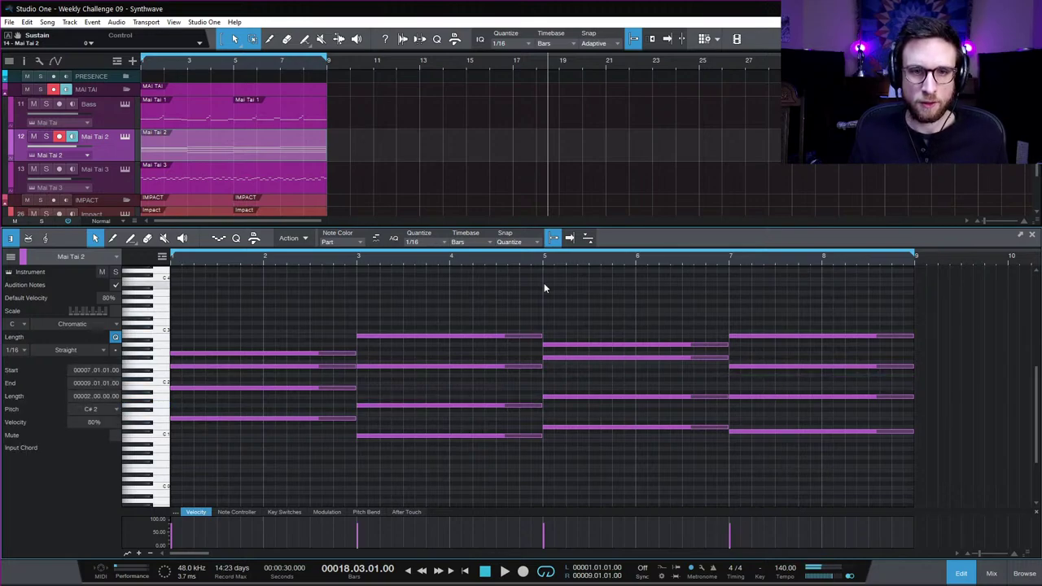
# - Open the Mai Tai 2 synth during playback from the start, lengthen the Env 2 decay, and set its filter cutoff modulation amount to 46.7%
pyautogui.press(',')
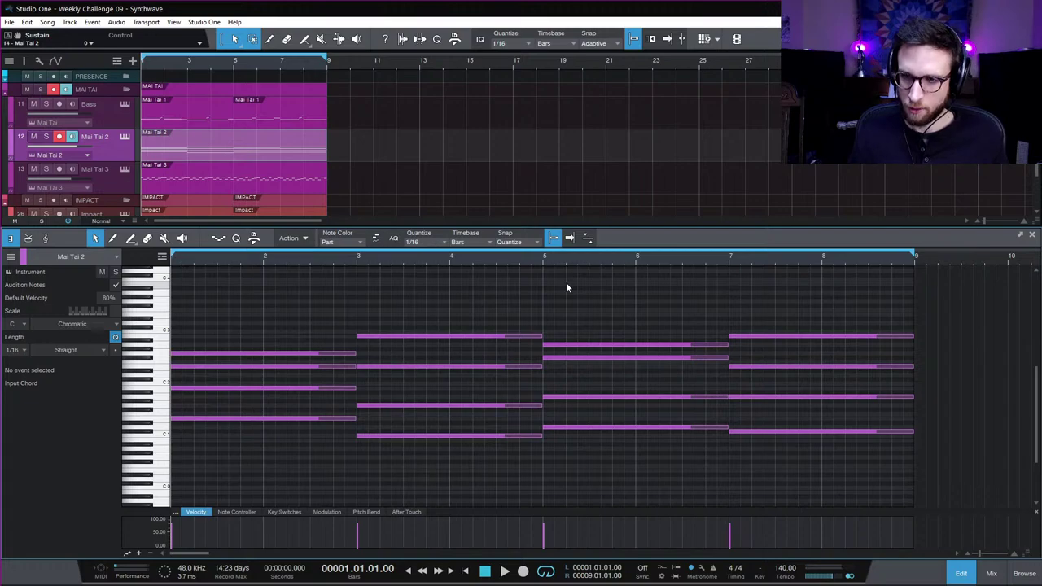
pyautogui.click(125, 137)
pyautogui.press('space')
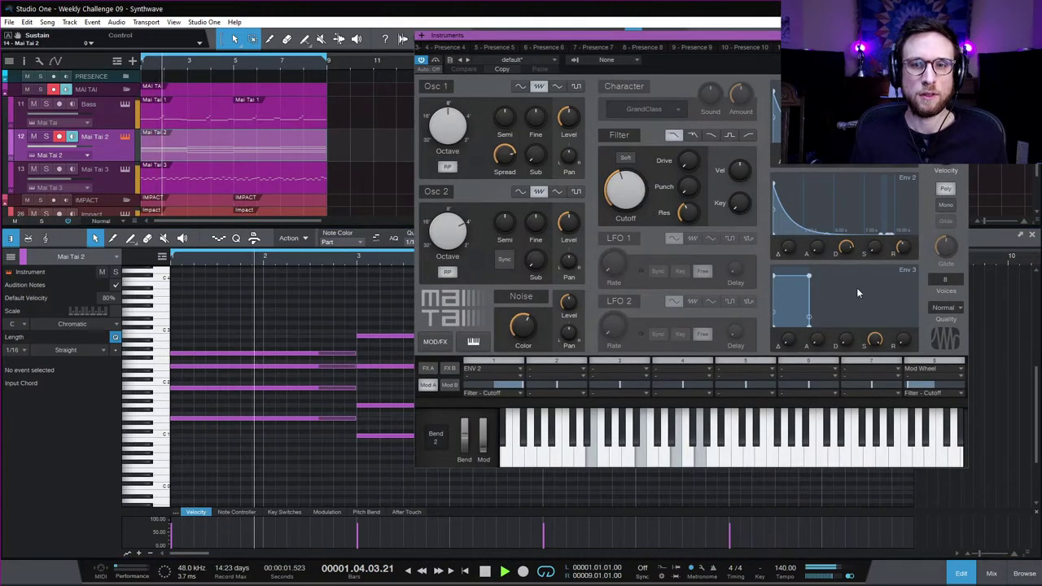
pyautogui.moveTo(847, 245)
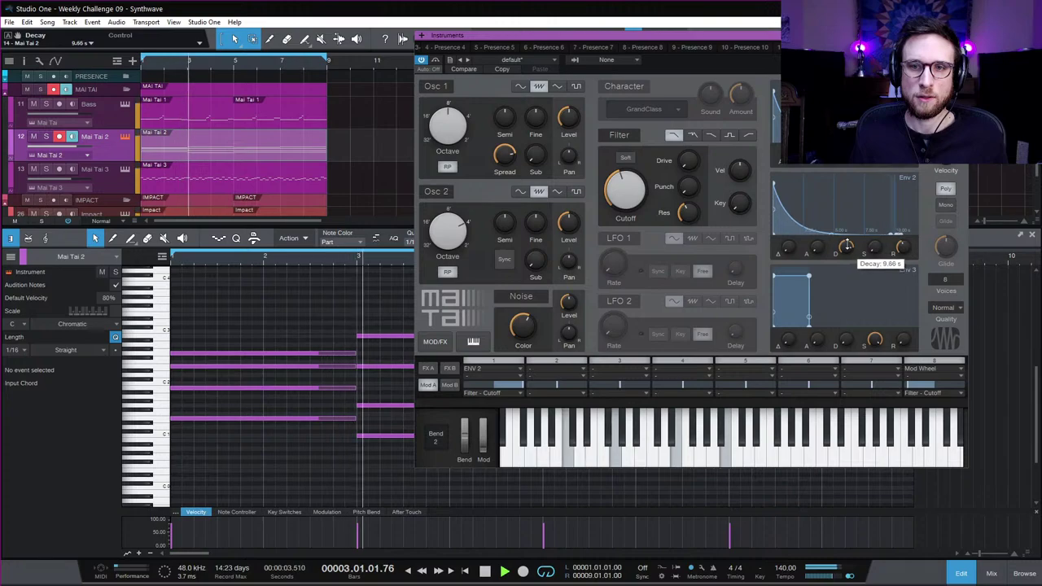
pyautogui.moveTo(846, 245); pyautogui.dragTo(846, 241)
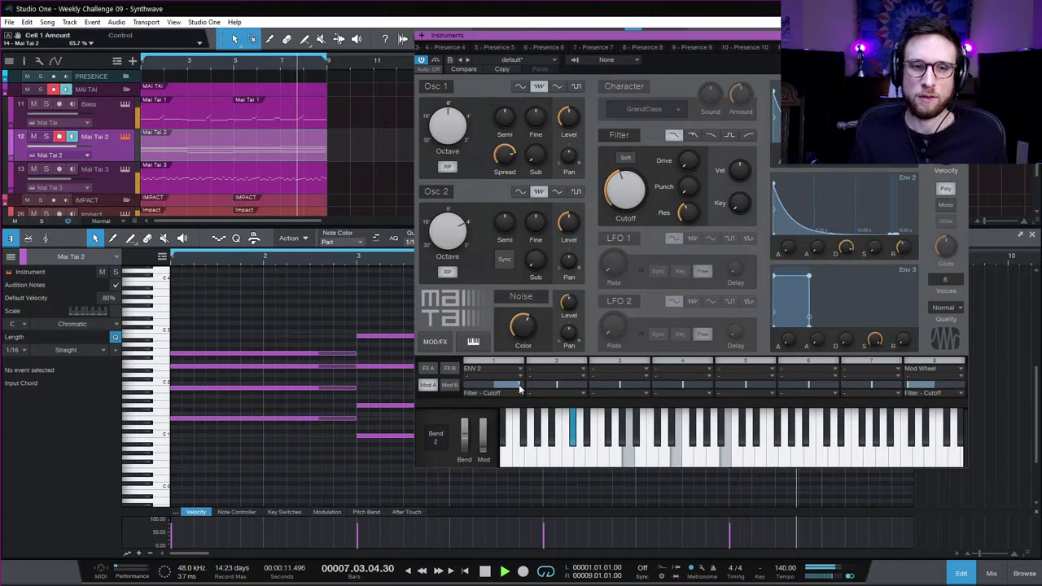
pyautogui.moveTo(519, 389); pyautogui.dragTo(514, 387)
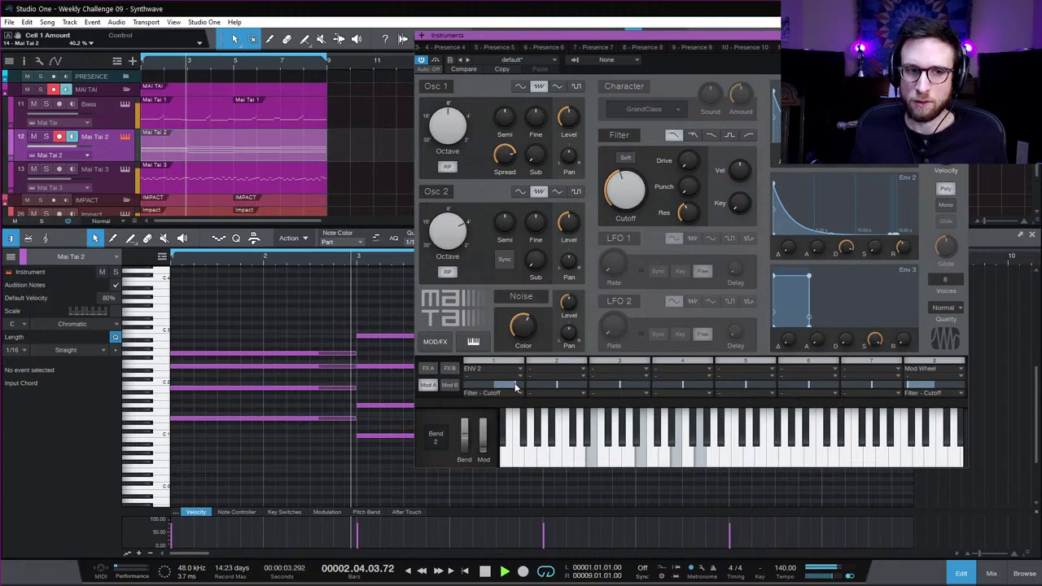
pyautogui.moveTo(515, 388); pyautogui.dragTo(516, 388)
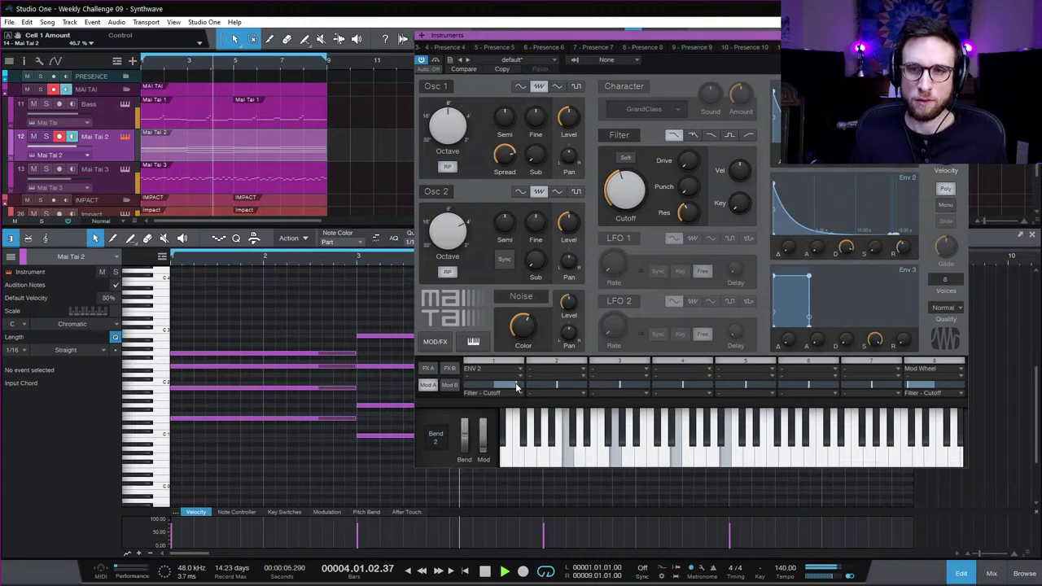
# - Set the Mai Tai 2 synth's quality to High and save the song
pyautogui.click(959, 308)
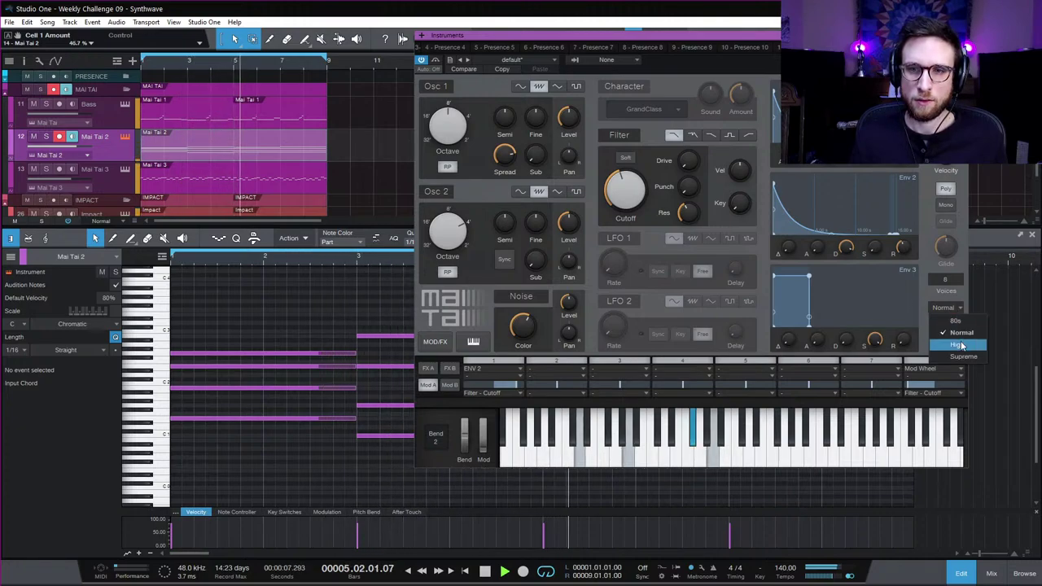
pyautogui.click(958, 345)
pyautogui.hotkey('ctrl', 's')
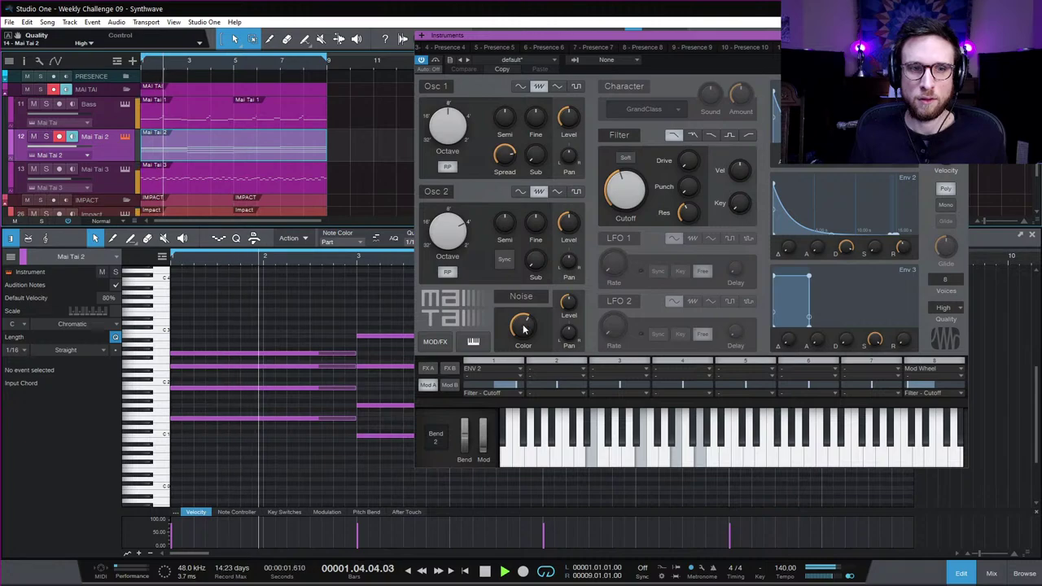
# - Lower the Mai Tai 2 filter cutoff to 108.7 Hz and audition the result
pyautogui.press('space')
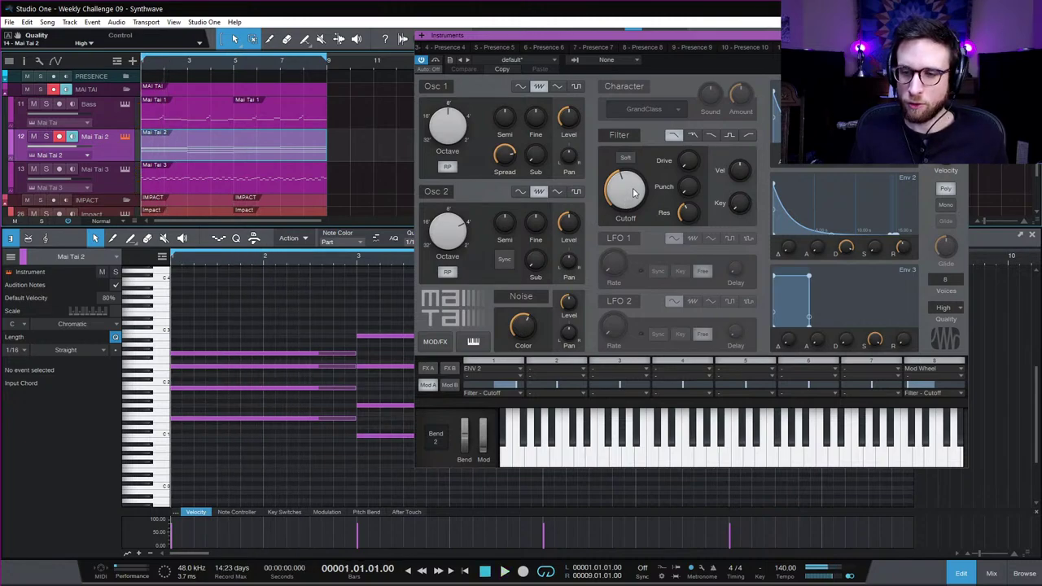
pyautogui.moveTo(635, 192)
pyautogui.mouseDown()
pyautogui.moveTo(628, 207)
pyautogui.moveTo(646, 210)
pyautogui.moveTo(635, 202)
pyautogui.mouseUp()
pyautogui.press('space')
pyautogui.press('space')
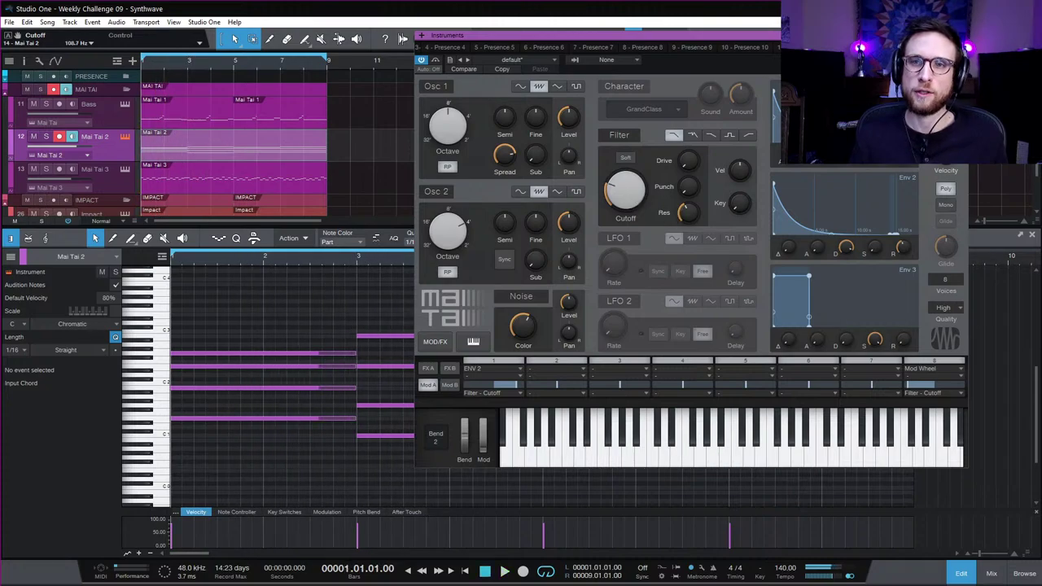
# - Close the synth window and shorten the first chord's four notes to end at beat 4 of bar 2
pyautogui.press('Escape')
pyautogui.moveTo(325, 333); pyautogui.dragTo(332, 422)
pyautogui.click(319, 301)
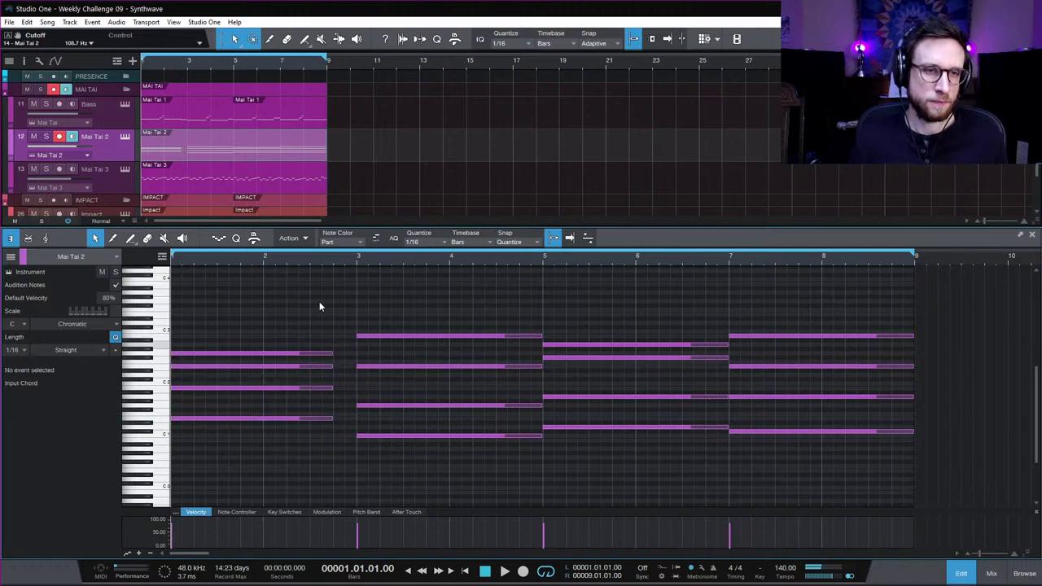
# - Add a one-beat passing chord of D1, A1, E2 and A2 on beat 4 of bar 2 and audition it from there
pyautogui.click(331, 259)
pyautogui.click(332, 258)
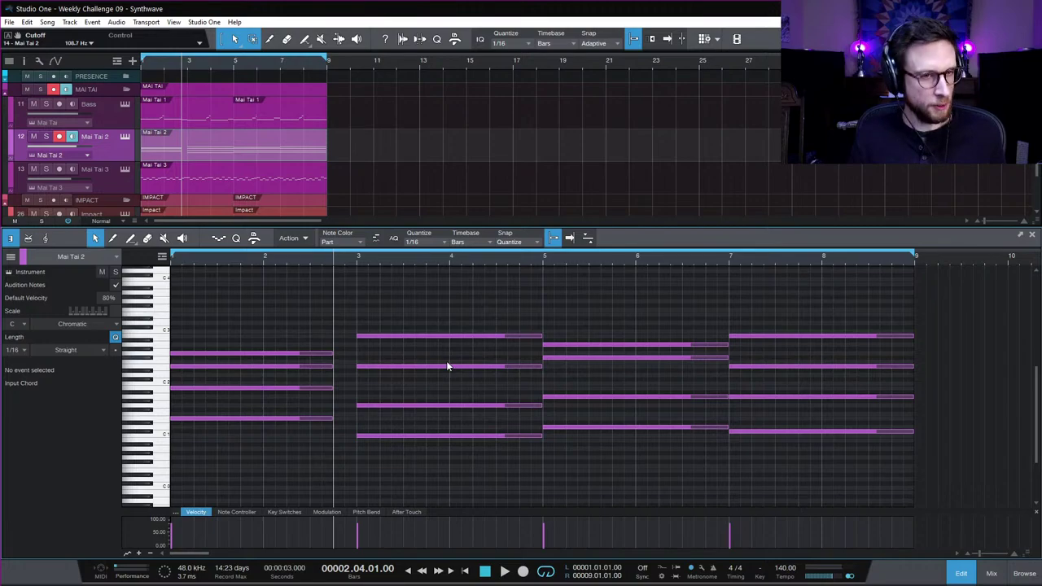
pyautogui.doubleClick(341, 428)
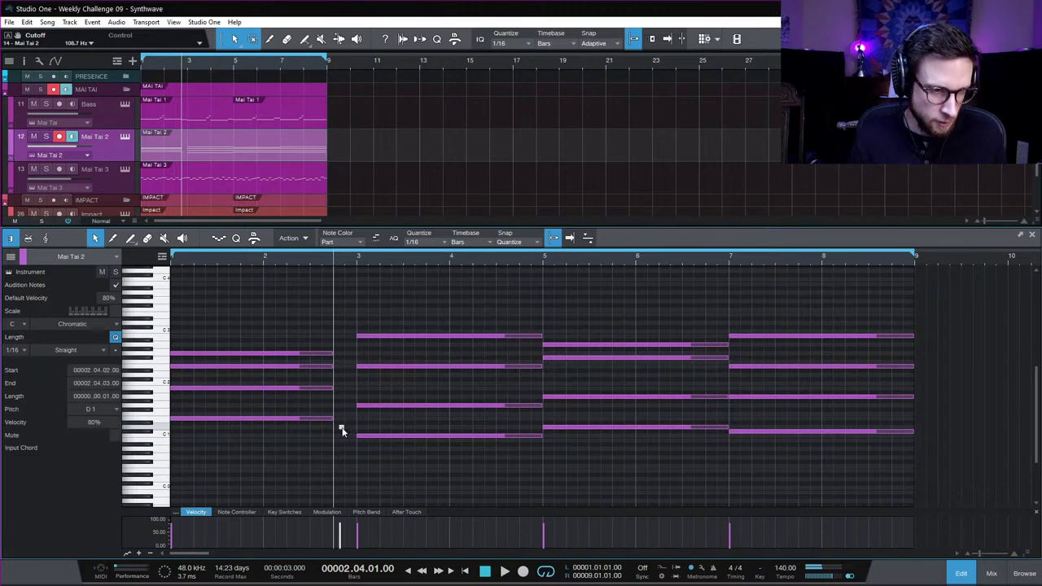
pyautogui.moveTo(341, 429); pyautogui.dragTo(348, 399)
pyautogui.press('space')
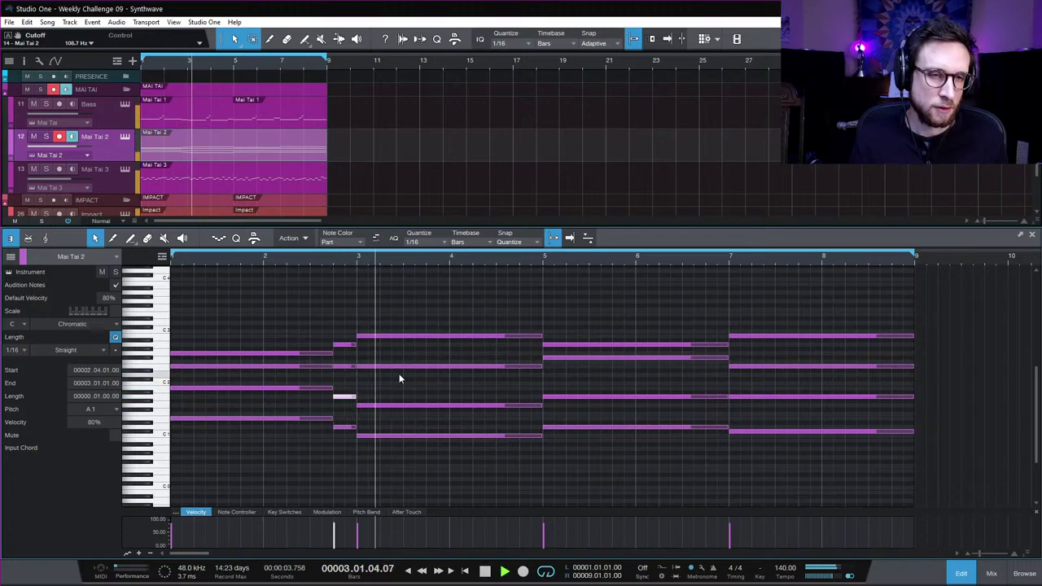
pyautogui.press('space')
pyautogui.press('space')
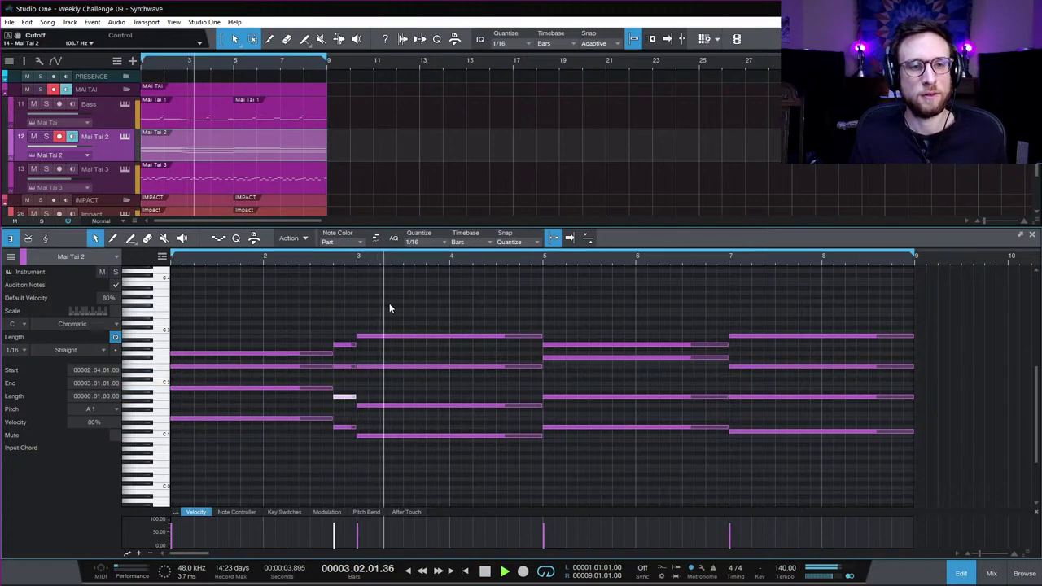
pyautogui.click(350, 307)
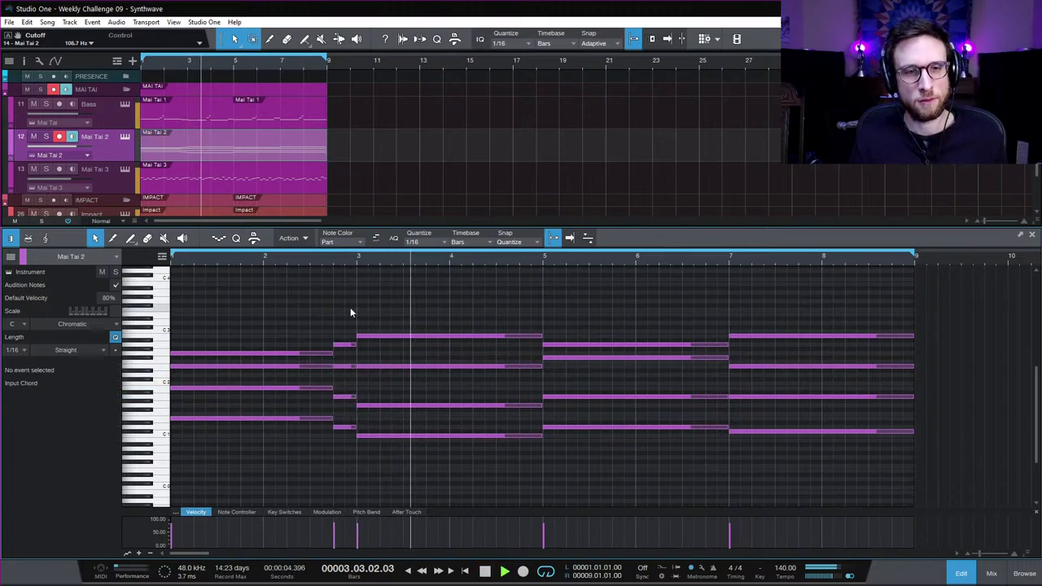
pyautogui.press('space')
# - Shorten the second chord to end at beat 4 of bar 4, fill the gap with E1, B1, C2 and G2, and audition the change
pyautogui.moveTo(515, 318); pyautogui.dragTo(519, 437)
pyautogui.click(534, 429)
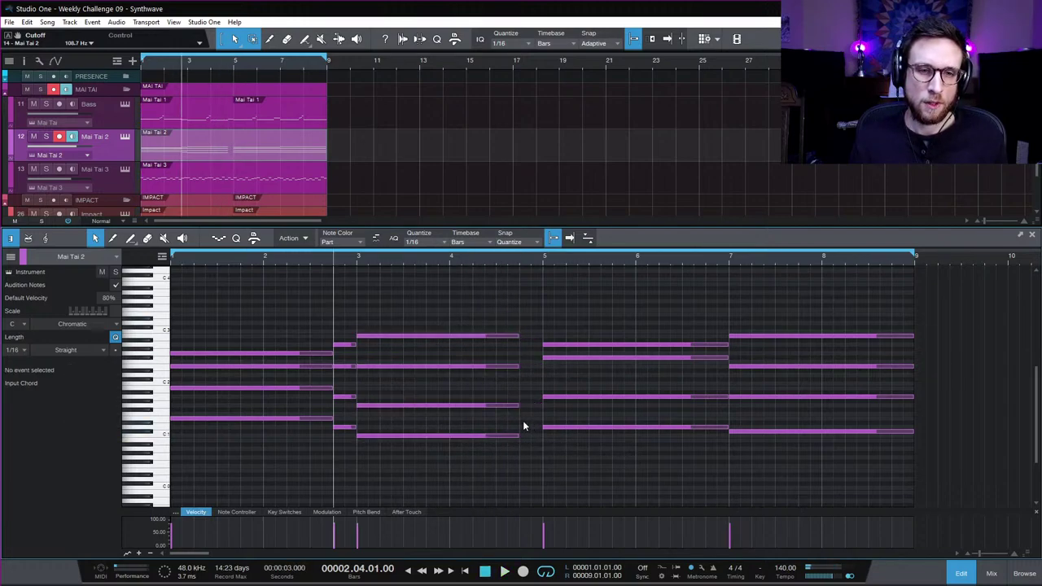
pyautogui.click(522, 420)
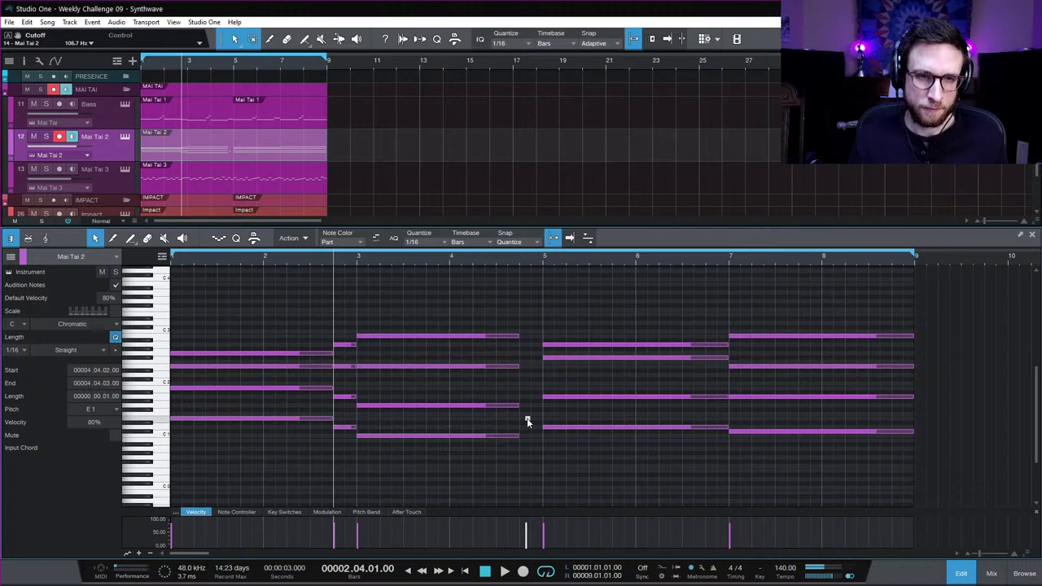
pyautogui.moveTo(524, 421); pyautogui.dragTo(533, 383)
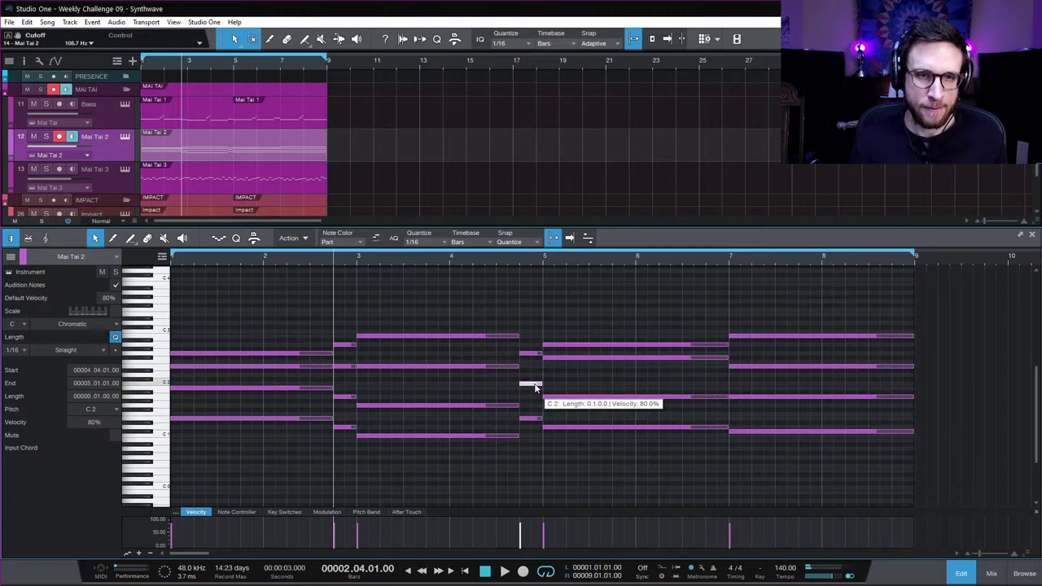
pyautogui.press('space')
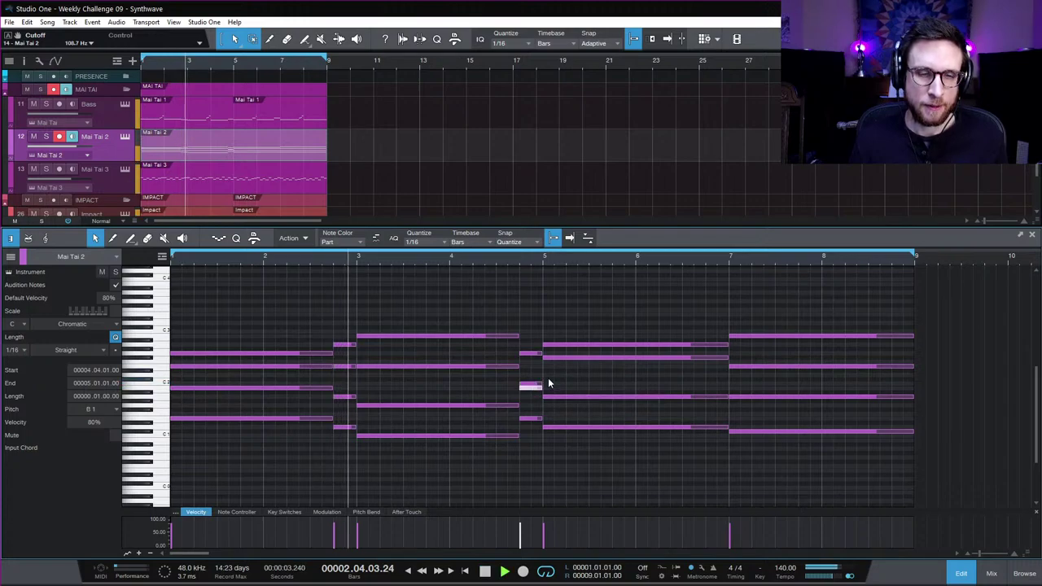
pyautogui.click(565, 310)
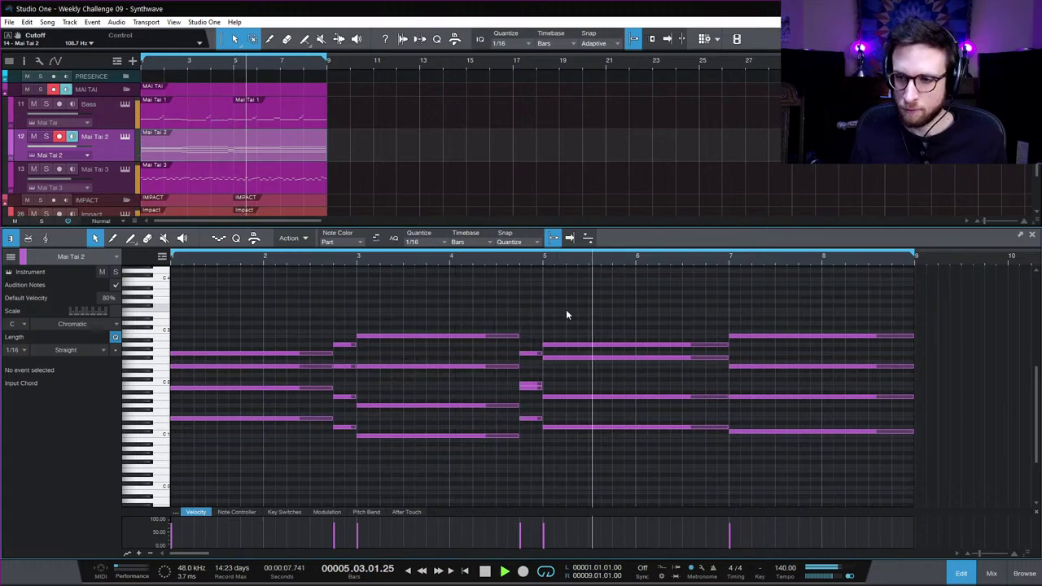
pyautogui.press('space')
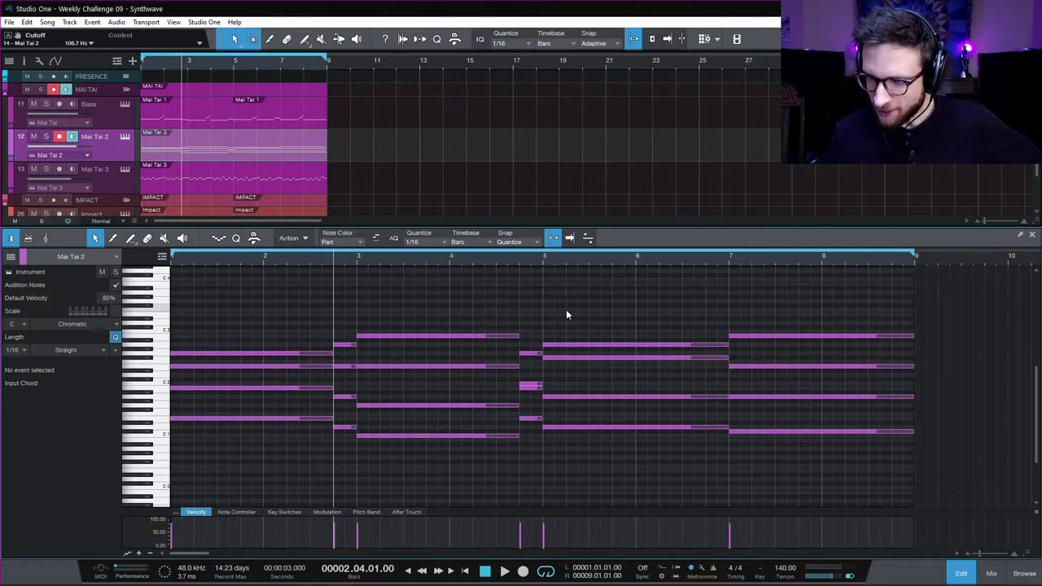
# - Solo the Mai Tai 2 track and listen to the chord part from the start
pyautogui.press('space')
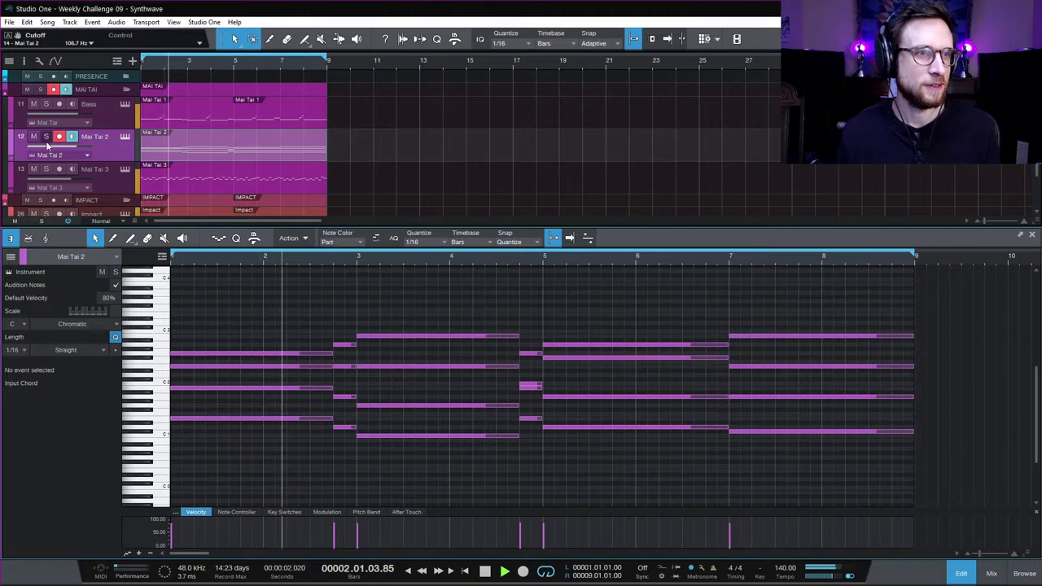
pyautogui.press('s')
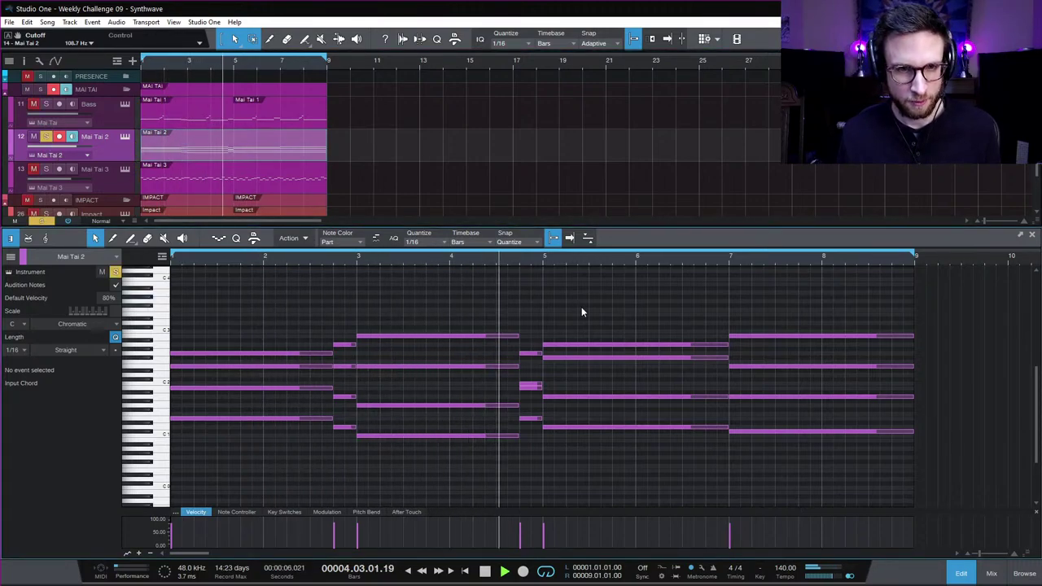
pyautogui.press('space')
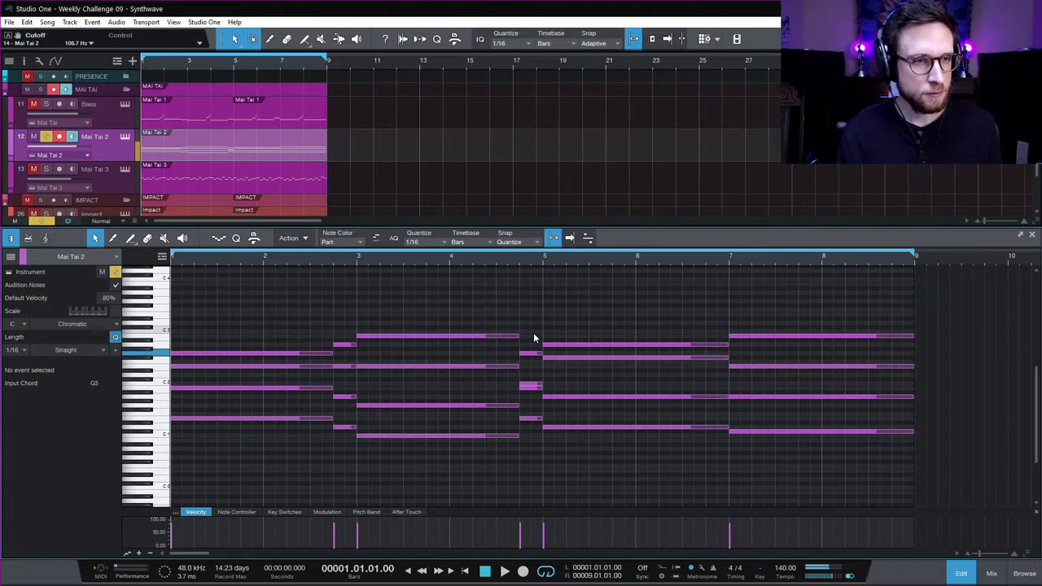
pyautogui.press('space')
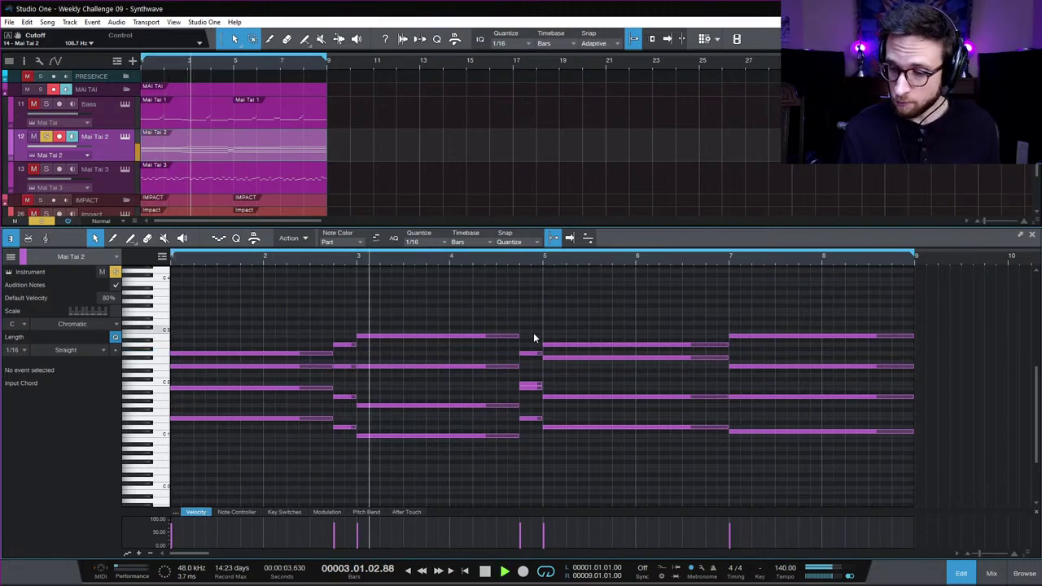
pyautogui.press('space')
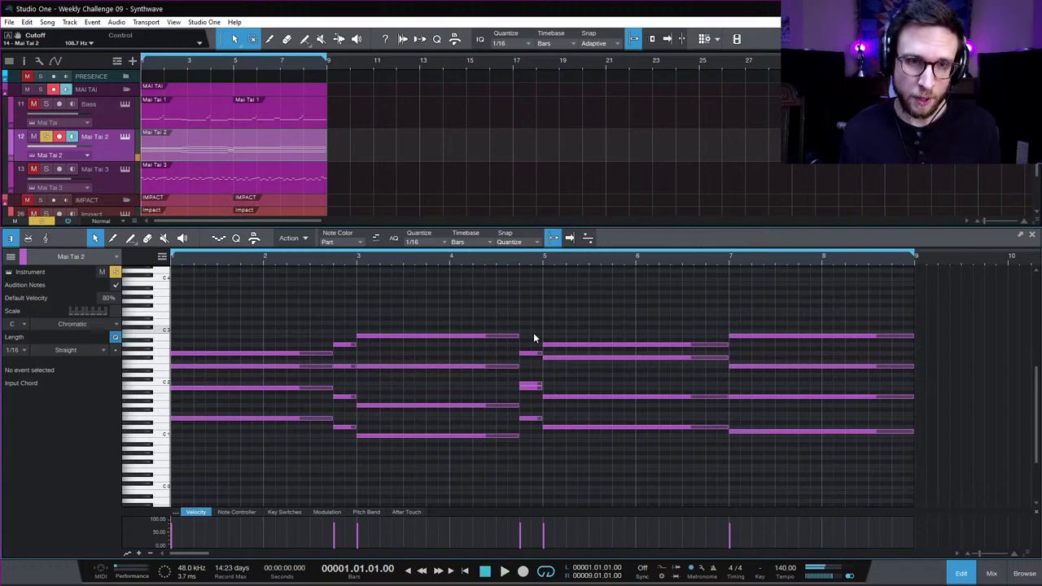
# - Revoice the bar 4 passing chord by moving G2 to D3 and B1 to G2, auditioning it from beat 4
pyautogui.moveTo(535, 354); pyautogui.dragTo(533, 324)
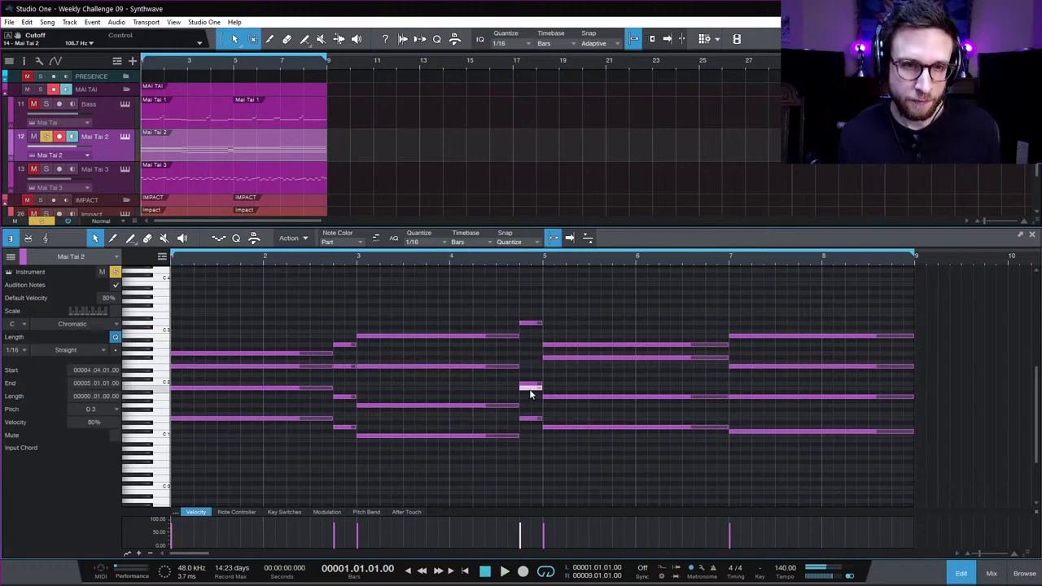
pyautogui.moveTo(530, 394); pyautogui.dragTo(533, 355)
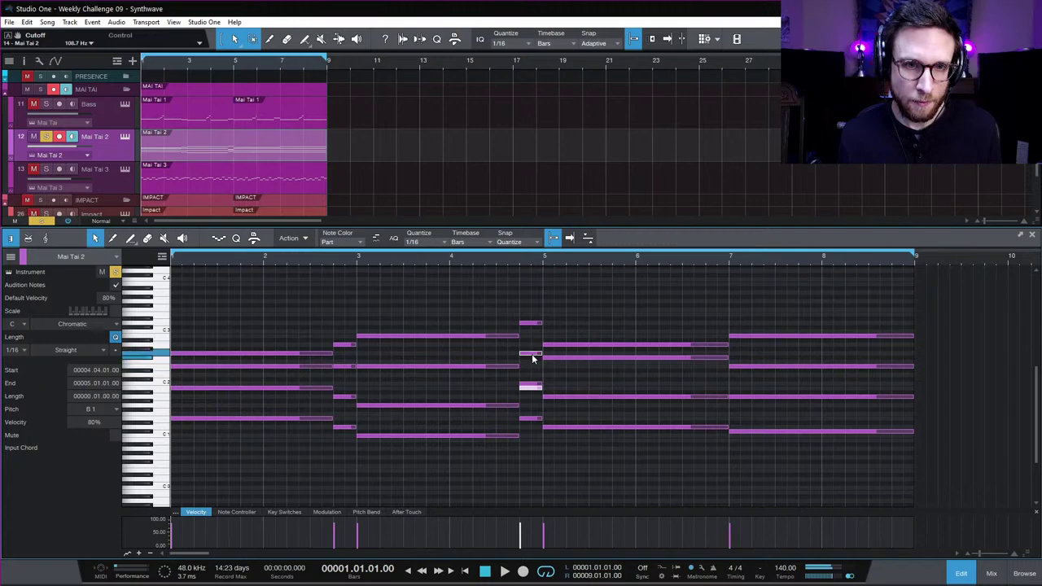
pyautogui.click(521, 258)
pyautogui.press('space')
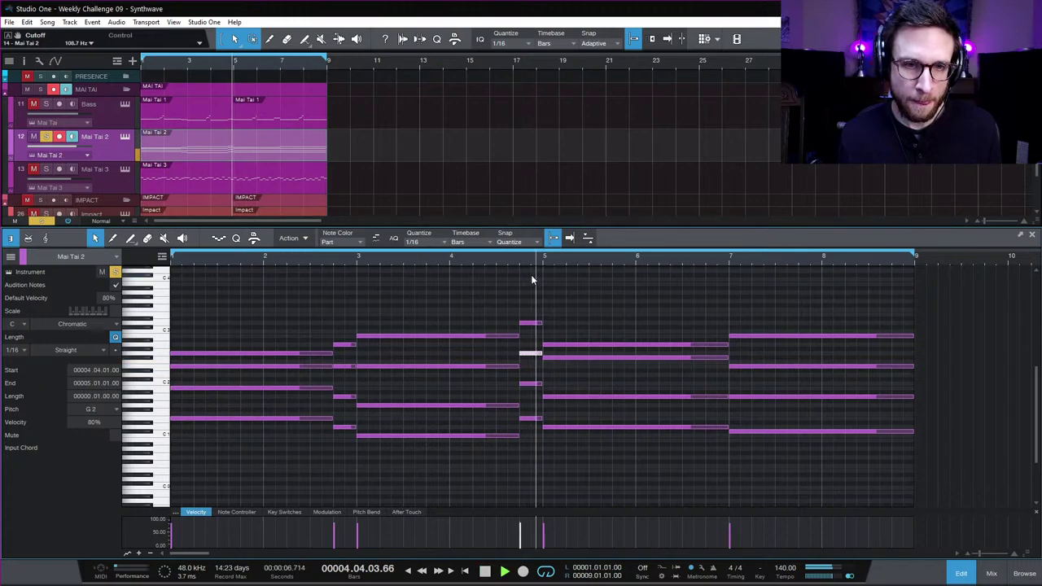
pyautogui.press('space')
pyautogui.press('space')
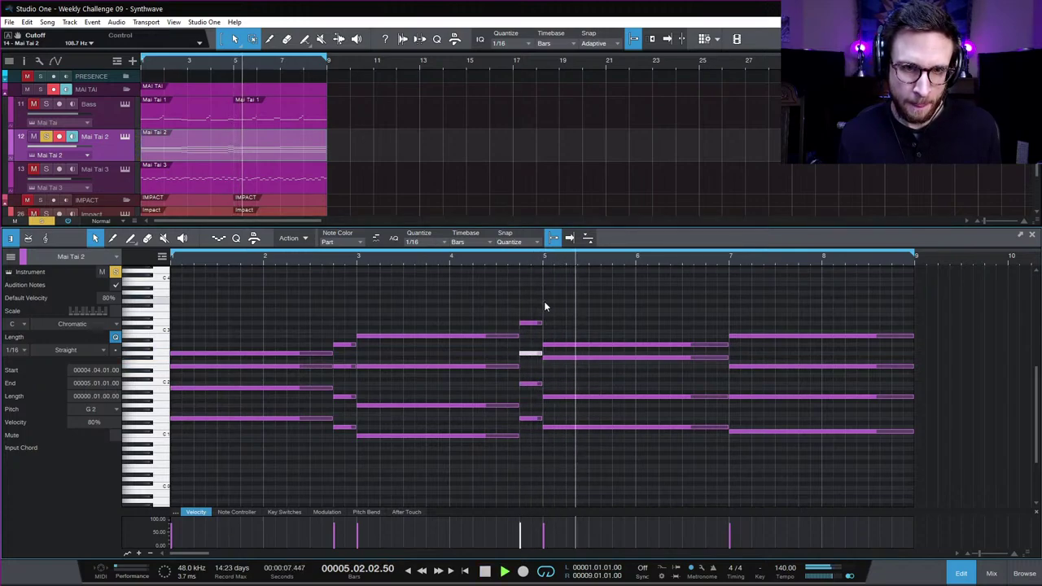
pyautogui.press('space')
pyautogui.press('space')
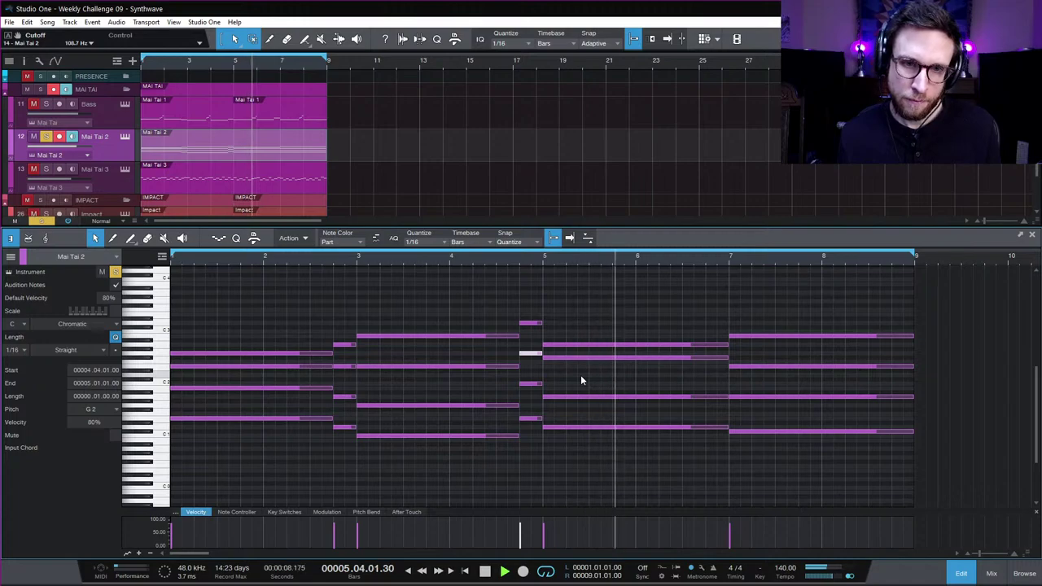
pyautogui.press('space')
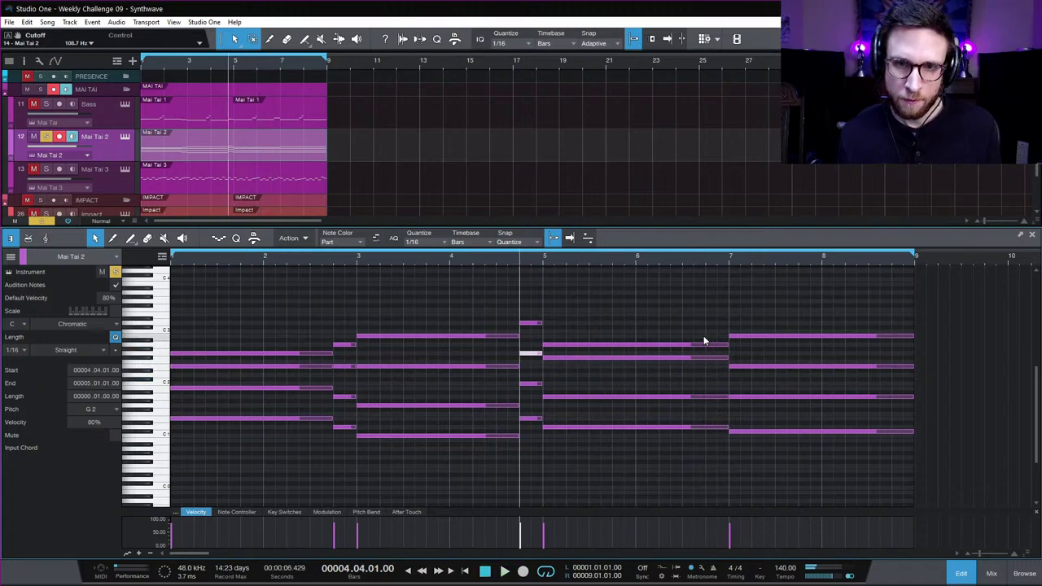
# - Shorten the third chord's four notes to end at beat 4 of bar 6 and compare its top note with the last chord's
pyautogui.moveTo(703, 335); pyautogui.dragTo(715, 421)
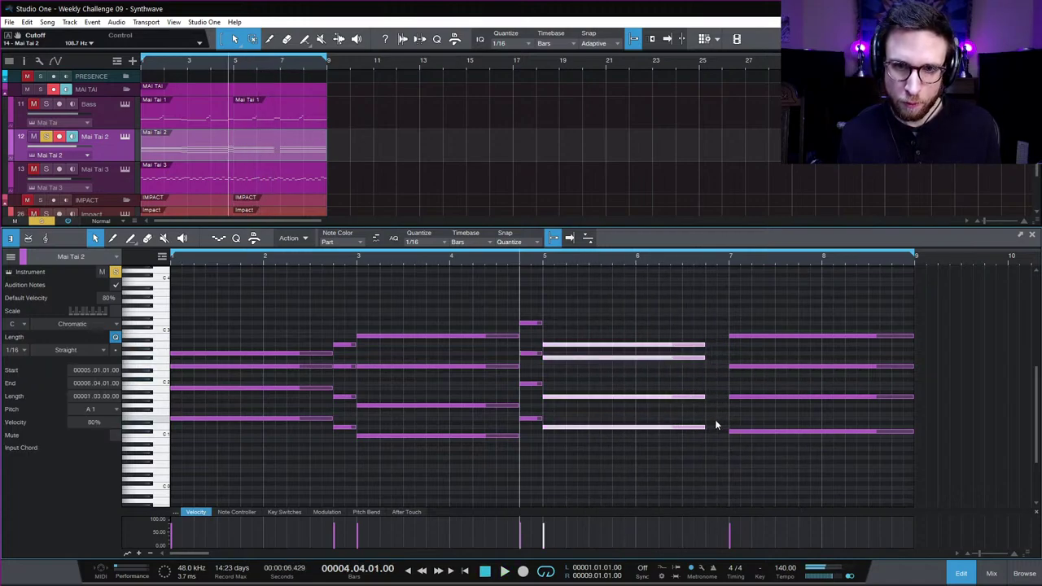
pyautogui.click(714, 434)
pyautogui.press('space')
pyautogui.press('space')
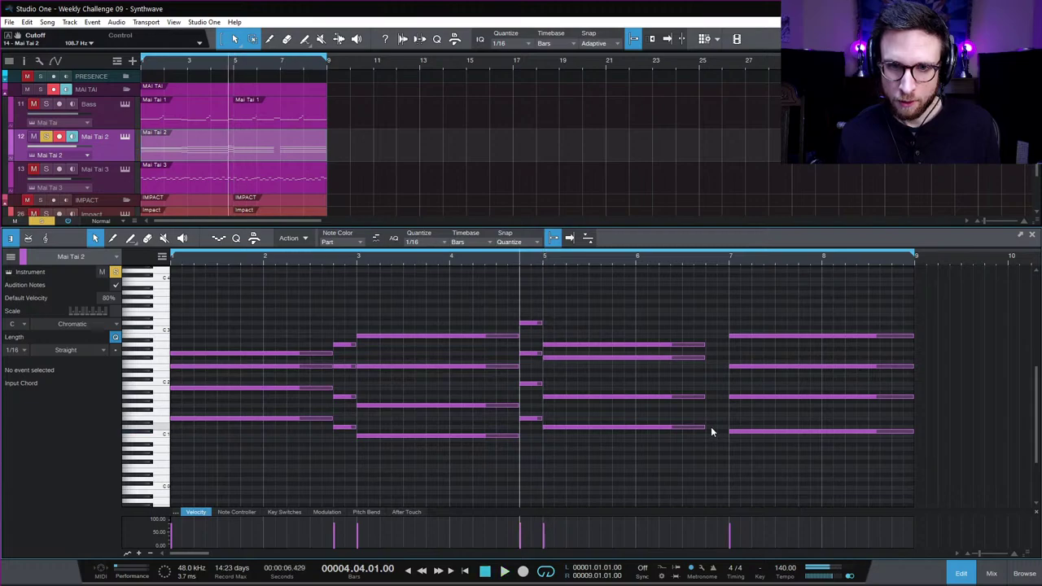
pyautogui.click(688, 344)
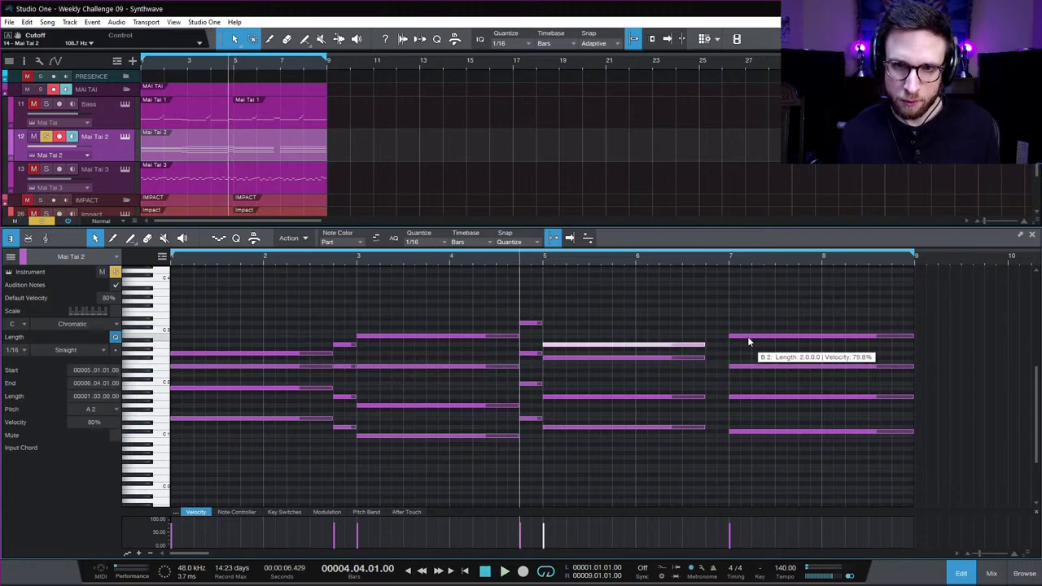
pyautogui.click(745, 336)
pyautogui.click(688, 345)
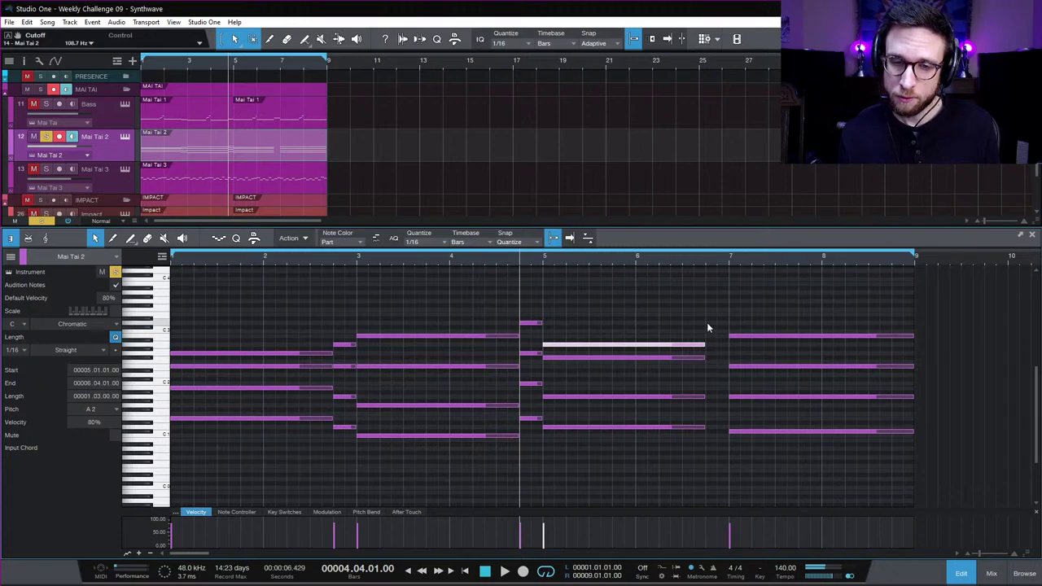
# - Add a one-beat passing chord on beat 4 of bar 6, auditioning and revoicing it to F#1, D2, E2 and A2
pyautogui.moveTo(531, 324); pyautogui.dragTo(716, 412)
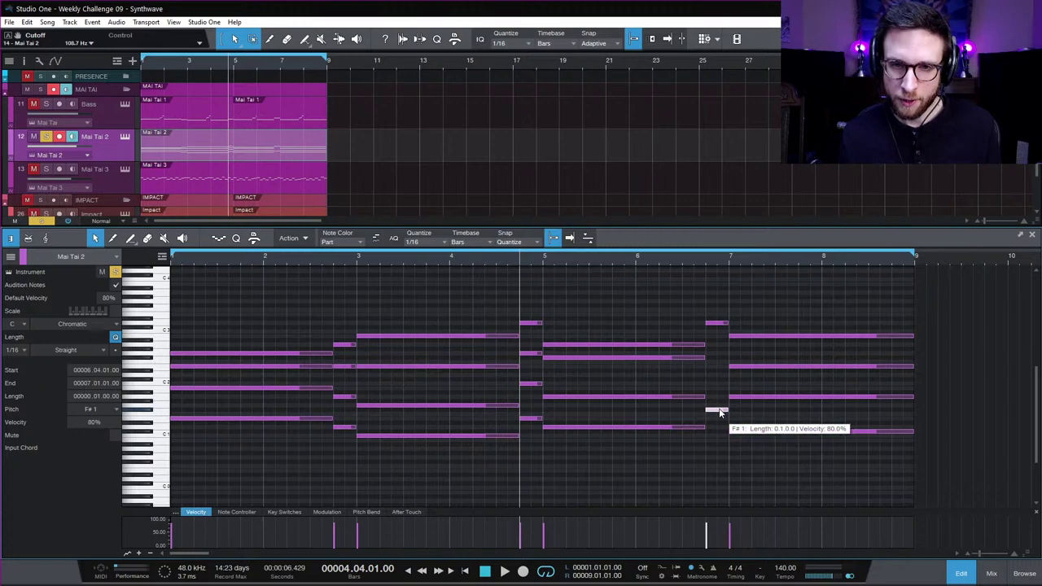
pyautogui.moveTo(719, 412); pyautogui.dragTo(718, 371)
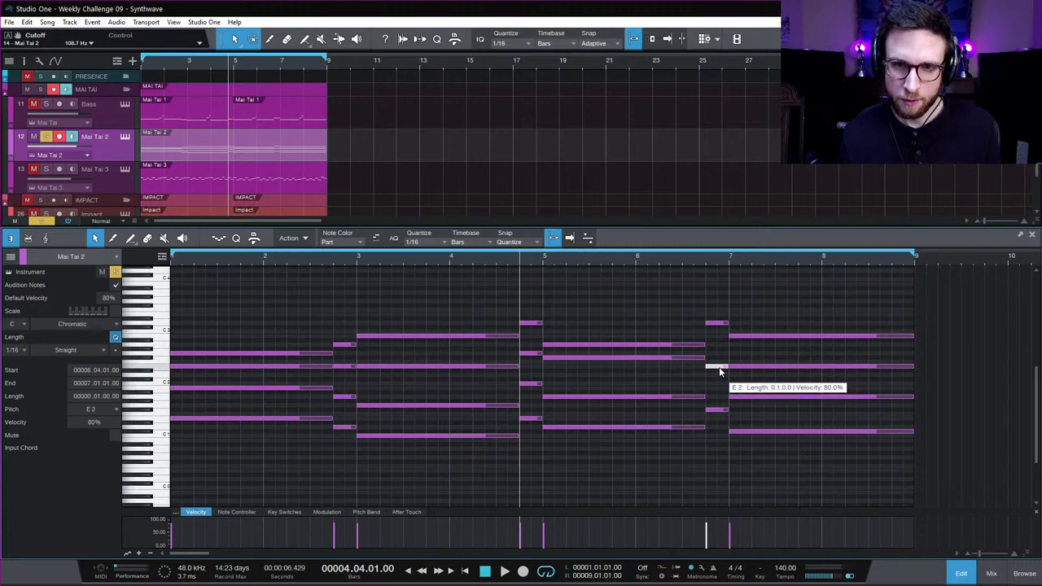
pyautogui.moveTo(720, 371); pyautogui.dragTo(720, 376)
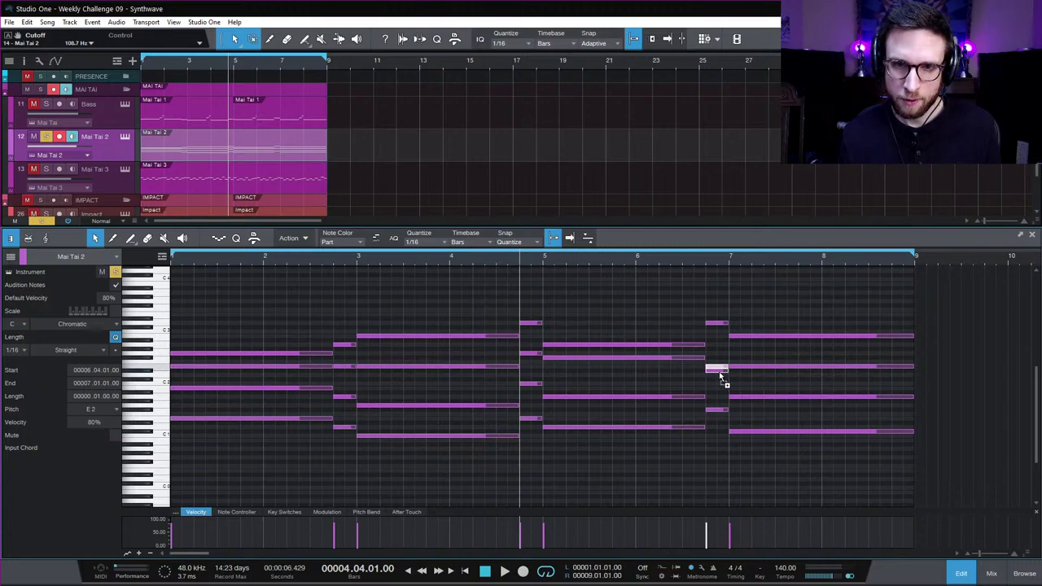
pyautogui.click(704, 261)
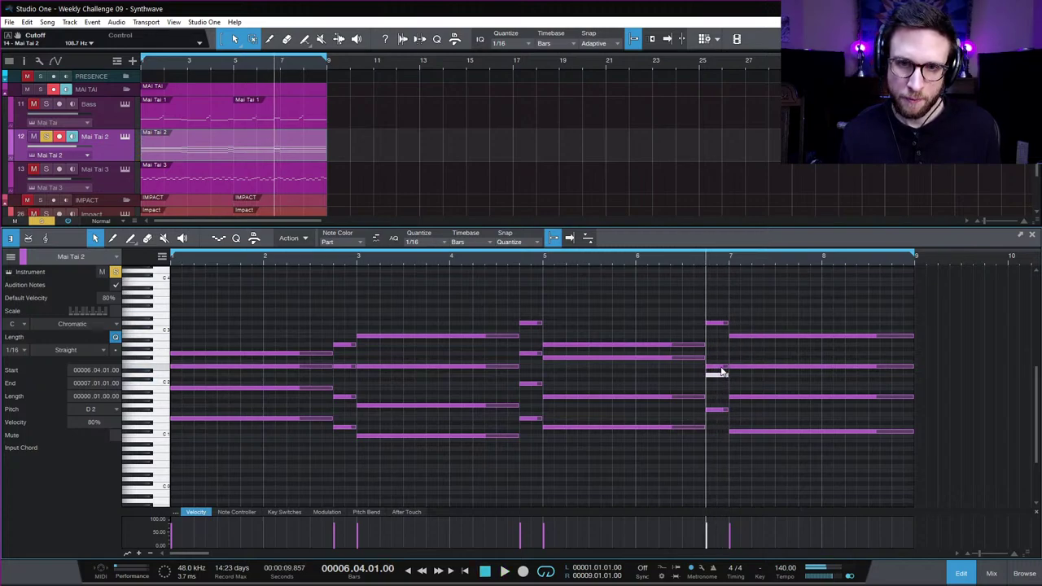
pyautogui.moveTo(720, 379); pyautogui.dragTo(722, 398)
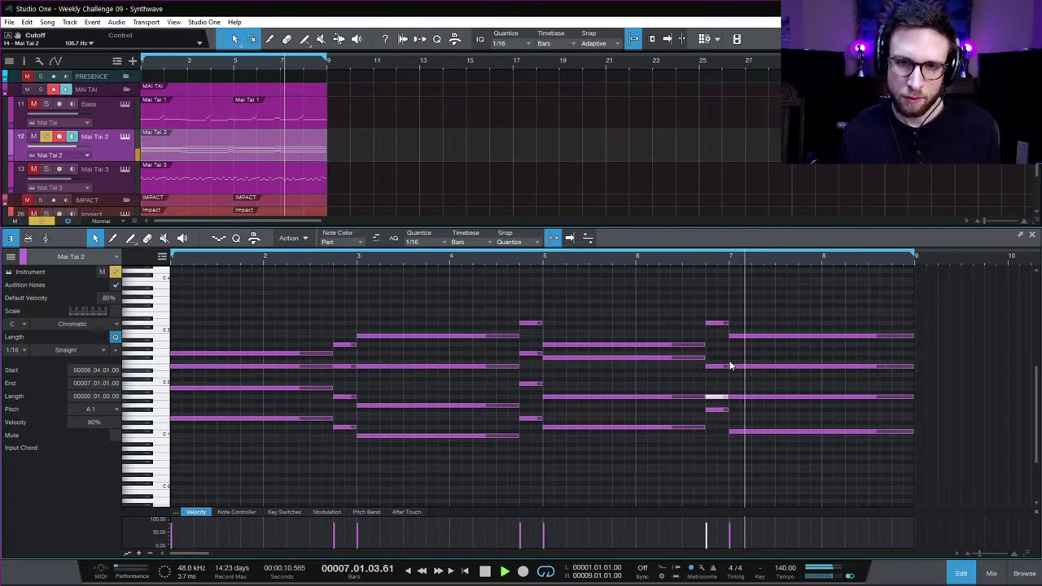
pyautogui.moveTo(716, 396); pyautogui.dragTo(721, 351)
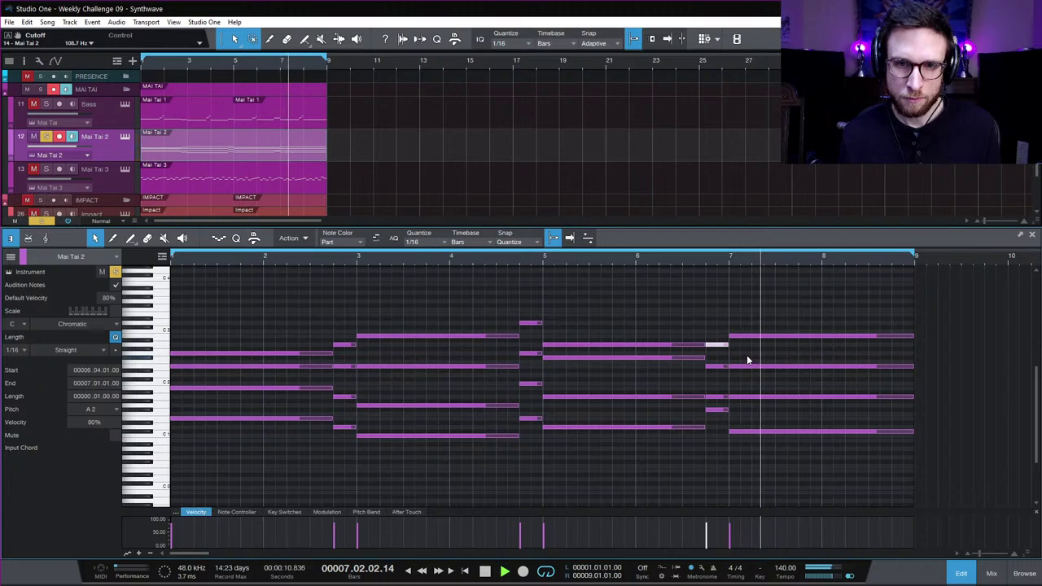
pyautogui.moveTo(720, 347); pyautogui.dragTo(721, 376)
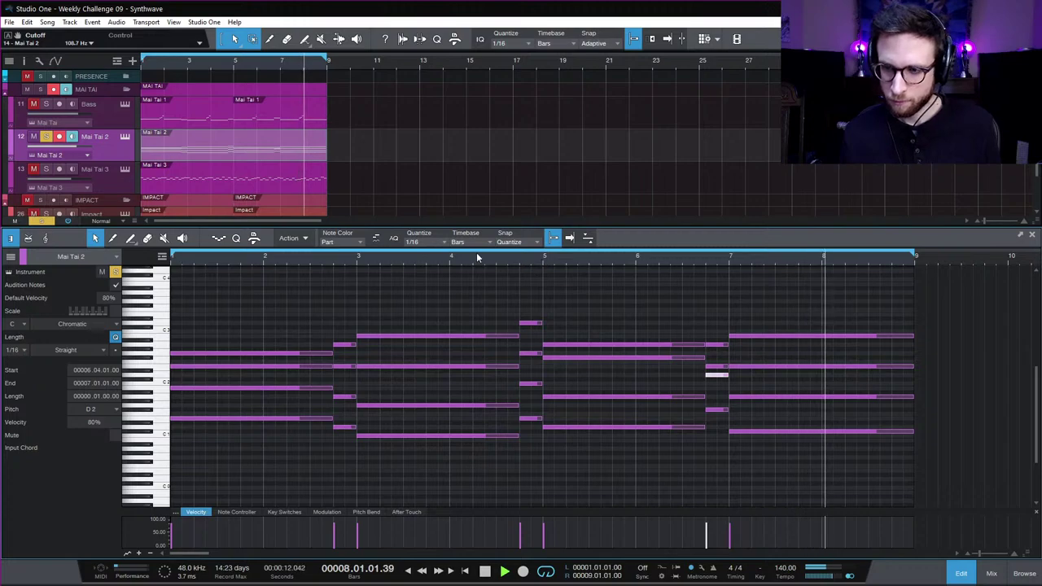
# - Turn off the Mai Tai 2 solo and play the full loop from the start
pyautogui.press('space')
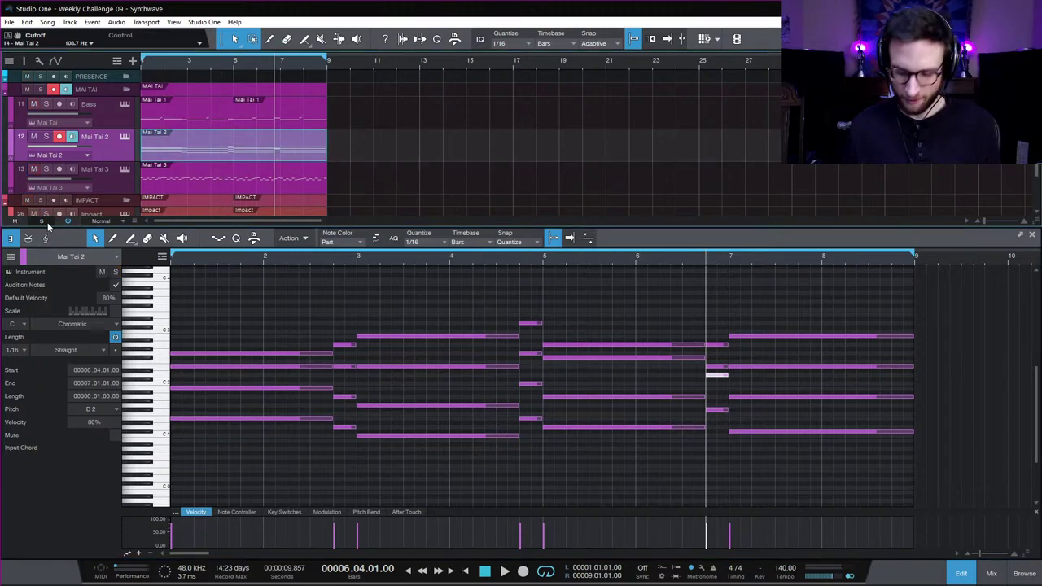
pyautogui.press(',')
pyautogui.press('space')
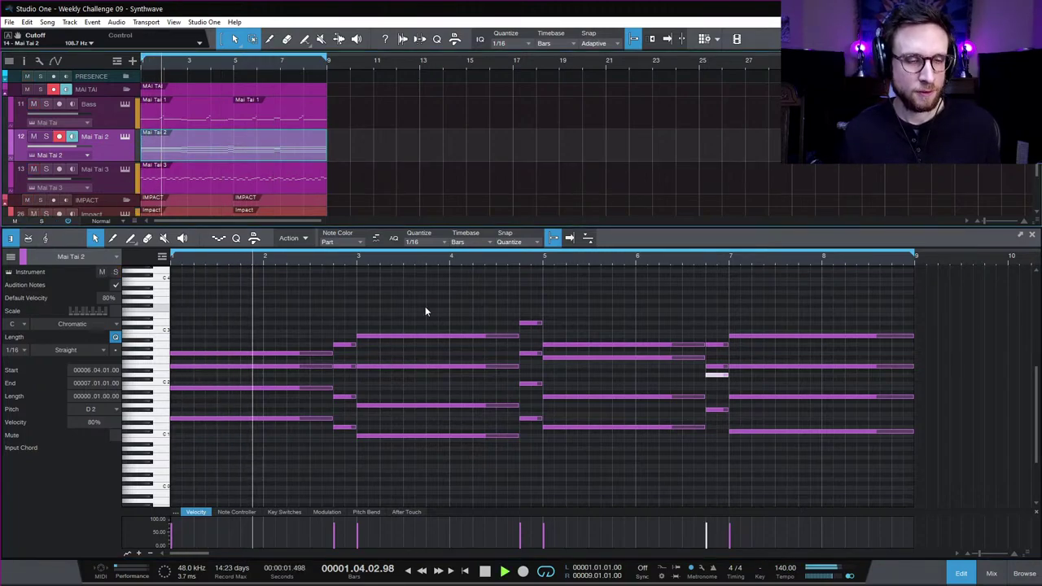
# - Lower the second-lowest note of the bar 4 passing chord to B1 and audition the passing chords in bars 4 and 6
pyautogui.click(430, 299)
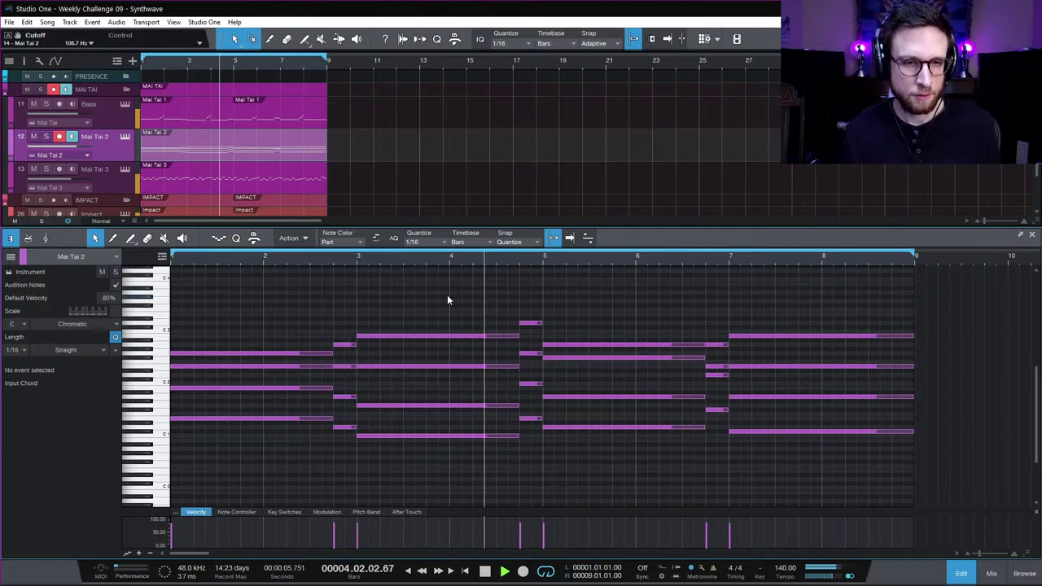
pyautogui.press('space')
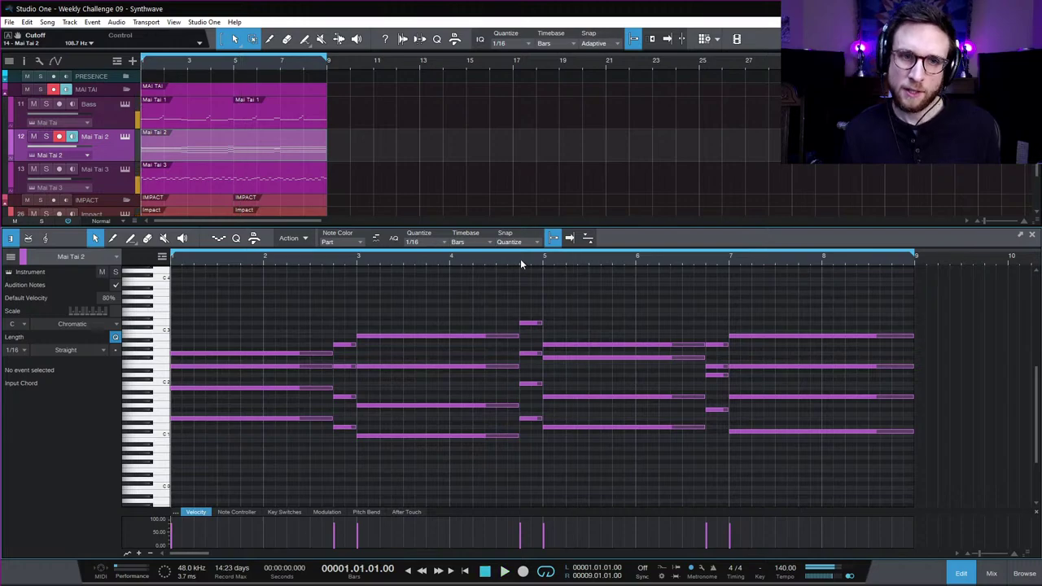
pyautogui.click(521, 260)
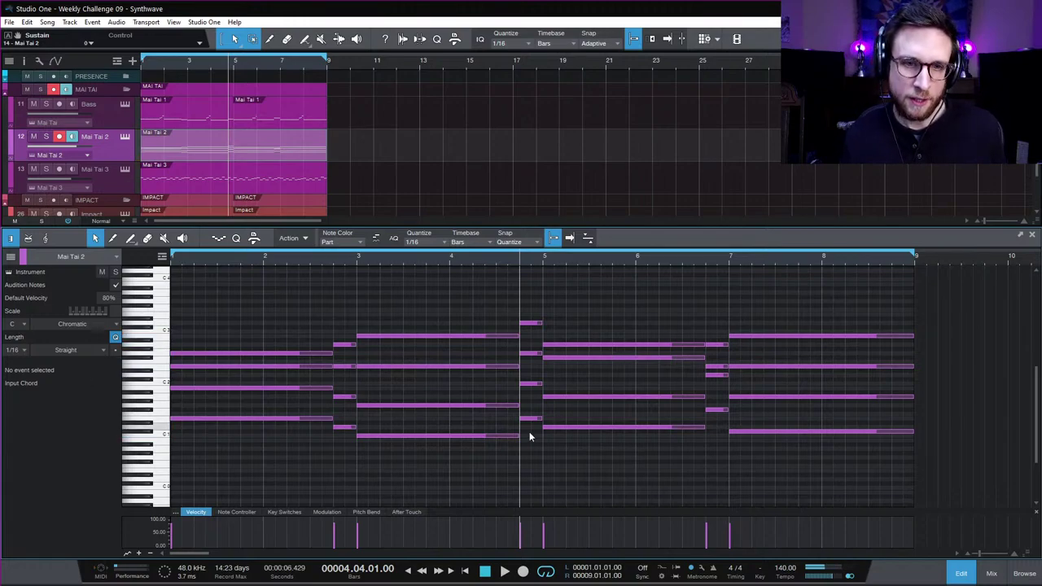
pyautogui.click(528, 384)
pyautogui.press('Down')
pyautogui.press('Down')
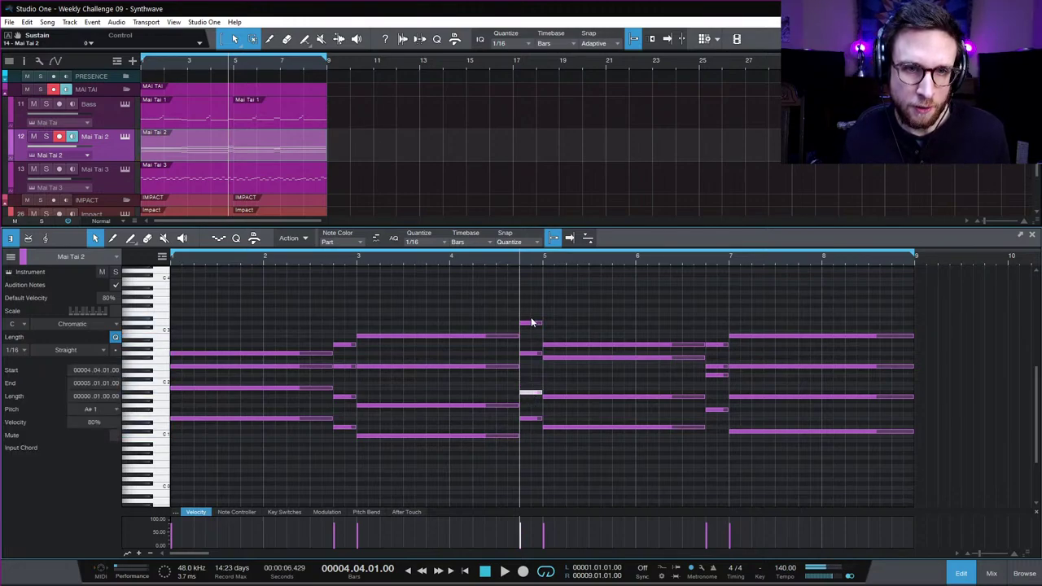
pyautogui.press('Up')
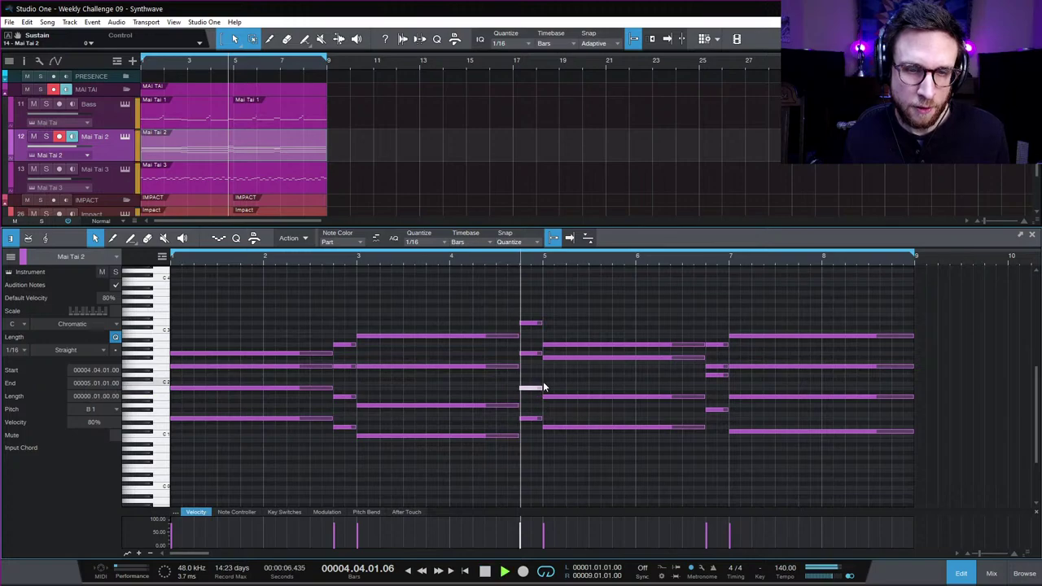
pyautogui.press('space')
pyautogui.click(561, 311)
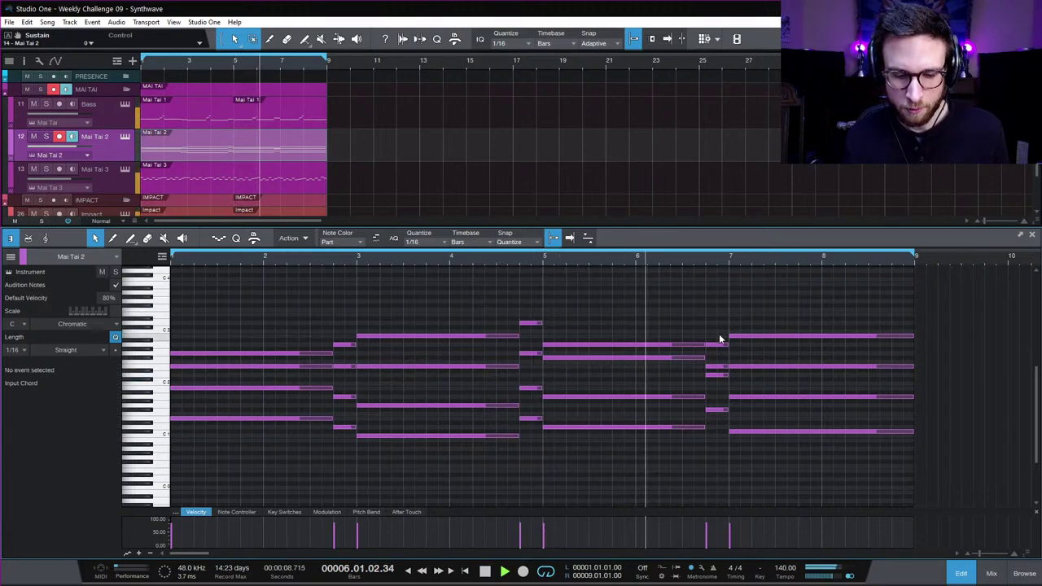
pyautogui.press('space')
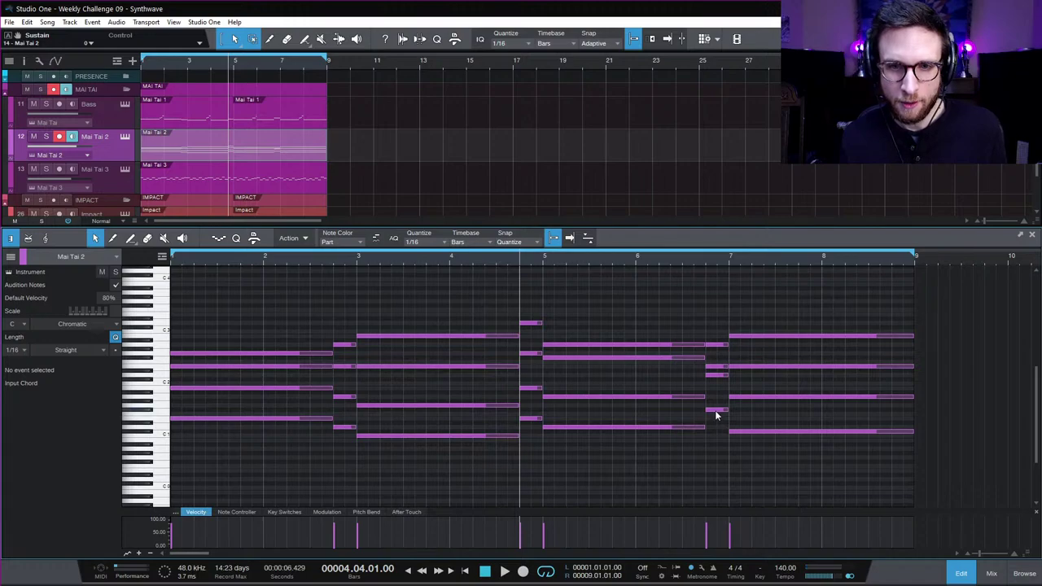
pyautogui.click(705, 257)
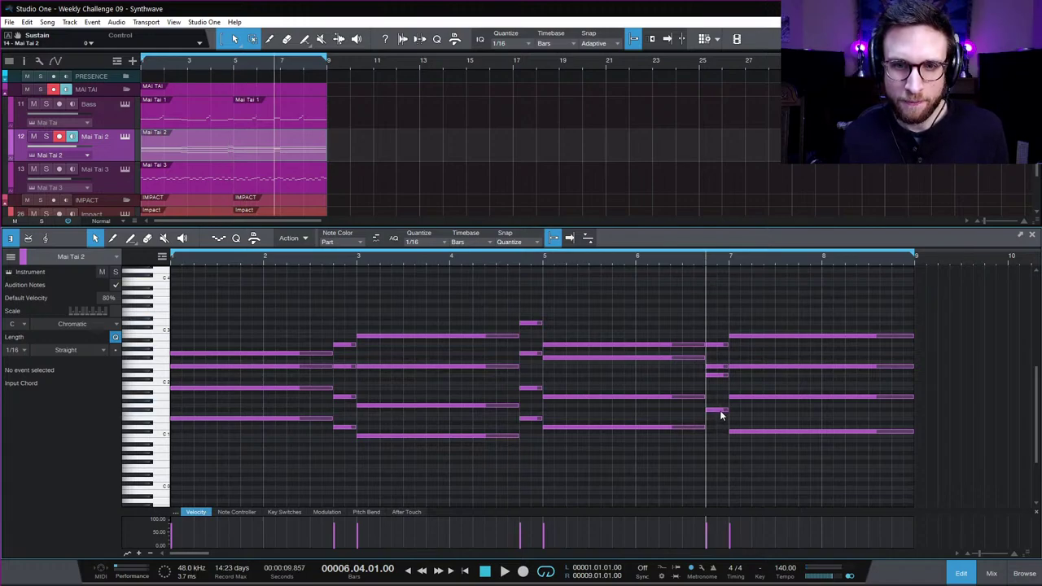
pyautogui.press('space')
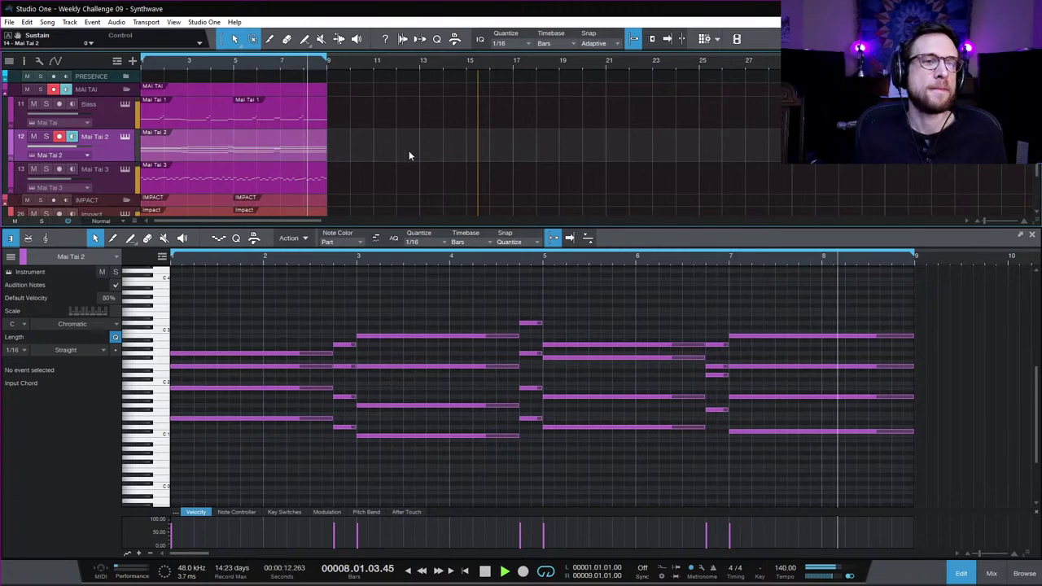
# - Rename the Mai Tai 2 track to Chords and the Mai Tai 3 track to Pluck
pyautogui.doubleClick(102, 138)
pyautogui.write('Chords')
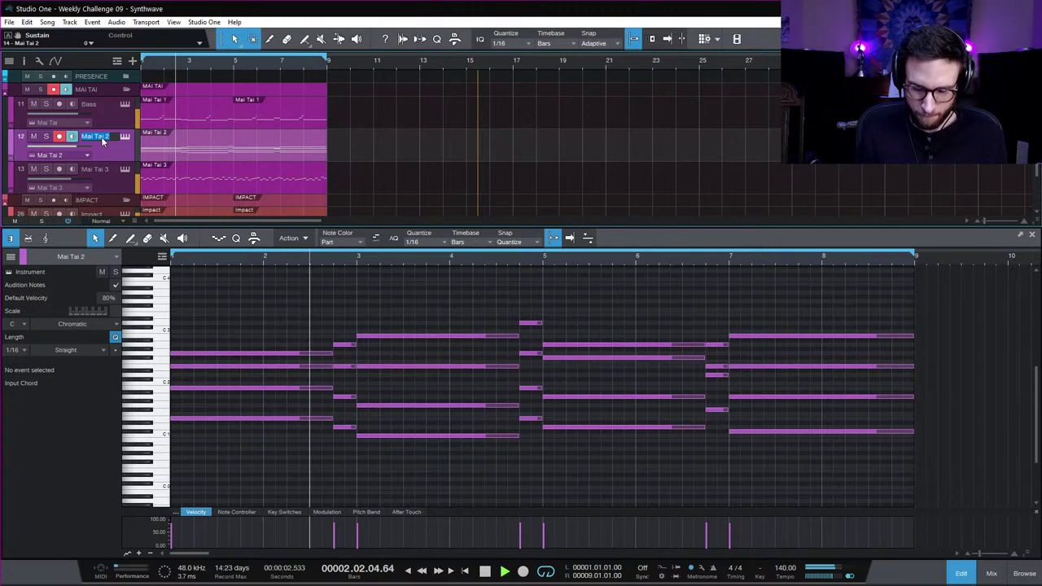
pyautogui.press('Return')
pyautogui.doubleClick(94, 168)
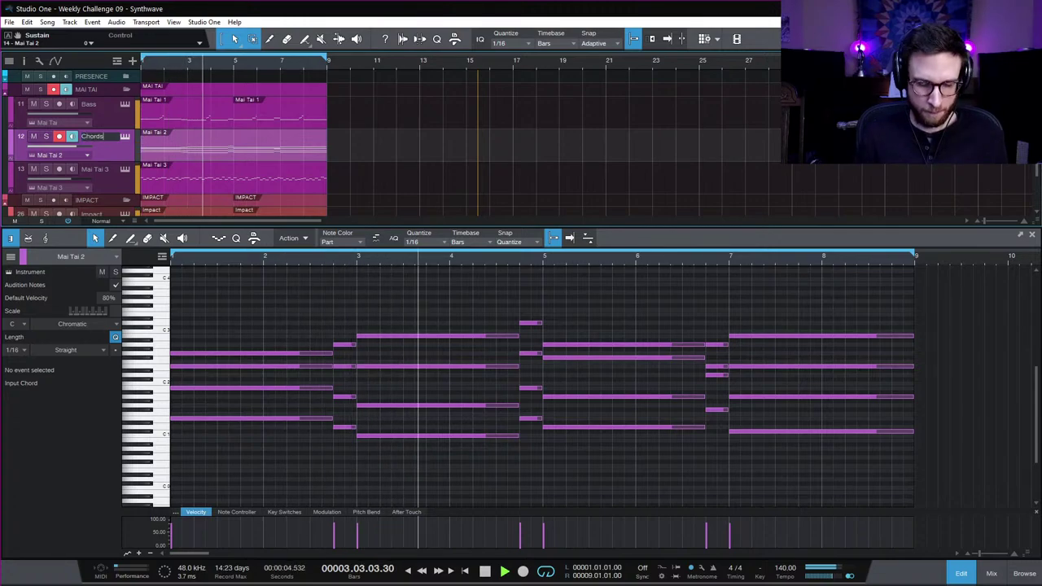
pyautogui.write('Pluck')
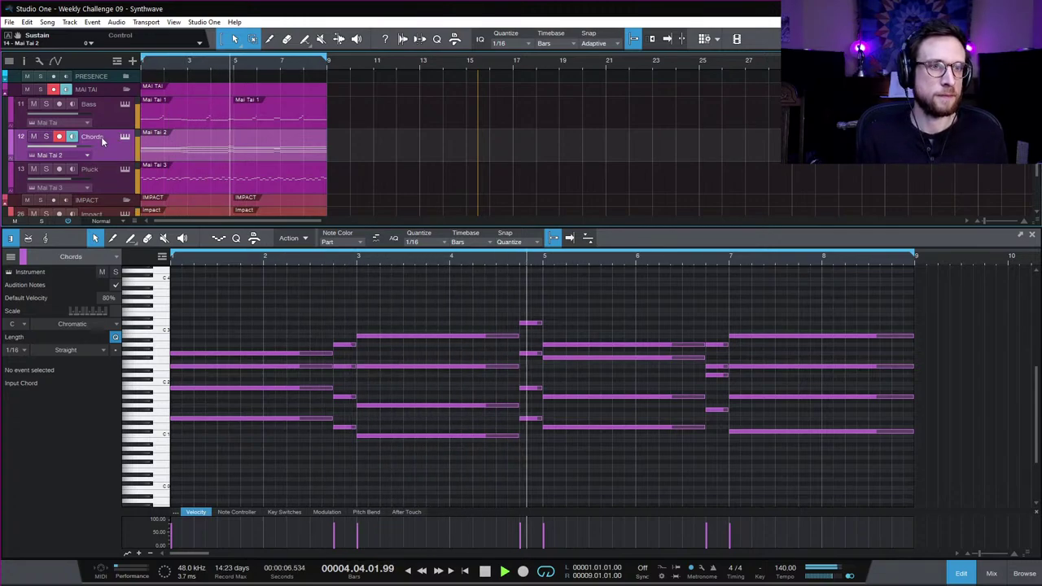
# - Solo the Pluck track and switch its reverb send from Verb1 to Verb2 in the mixer
pyautogui.click(100, 174)
pyautogui.press('s')
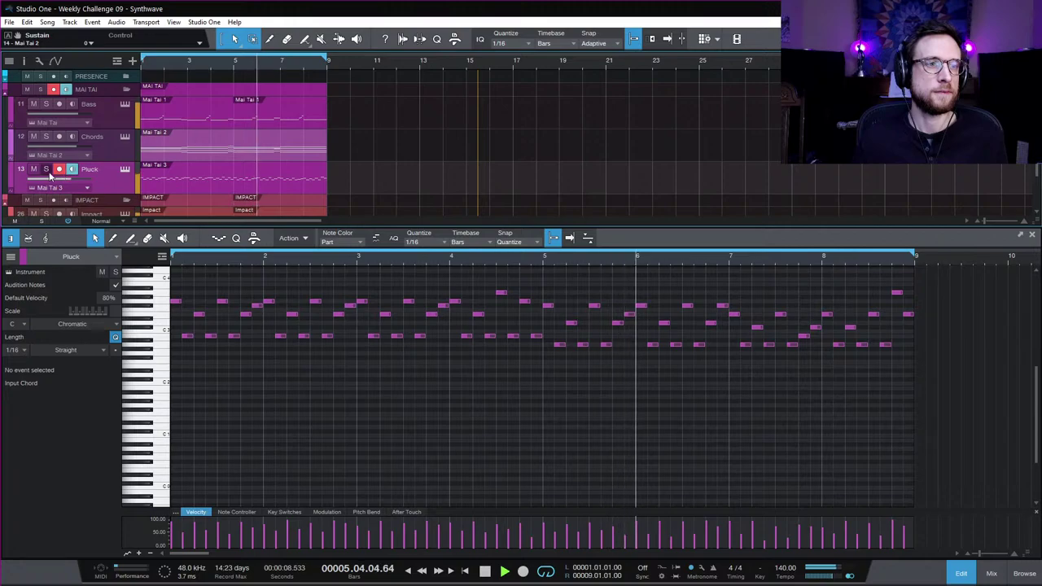
pyautogui.press('F3')
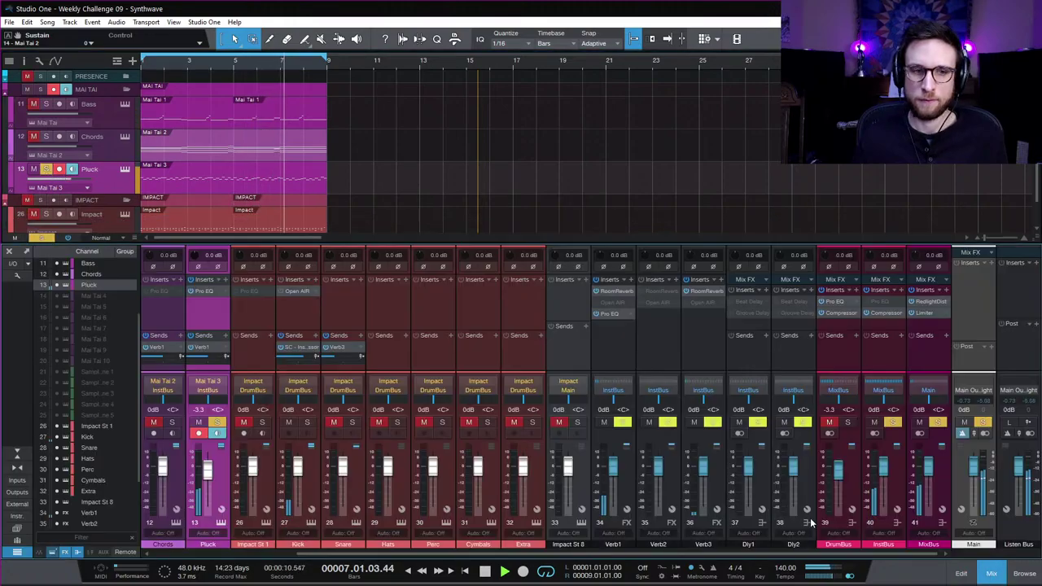
pyautogui.click(228, 350)
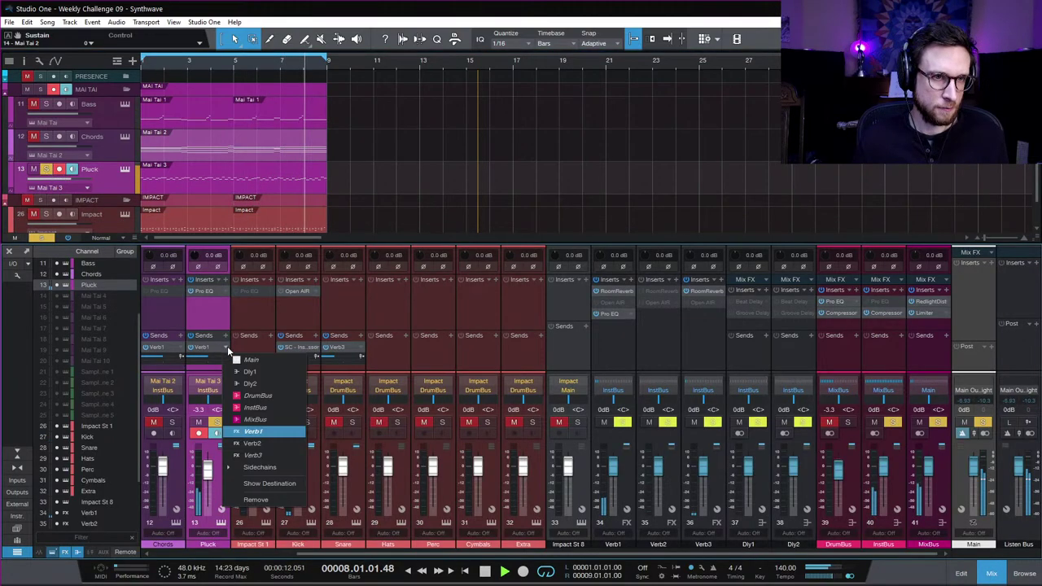
pyautogui.click(273, 447)
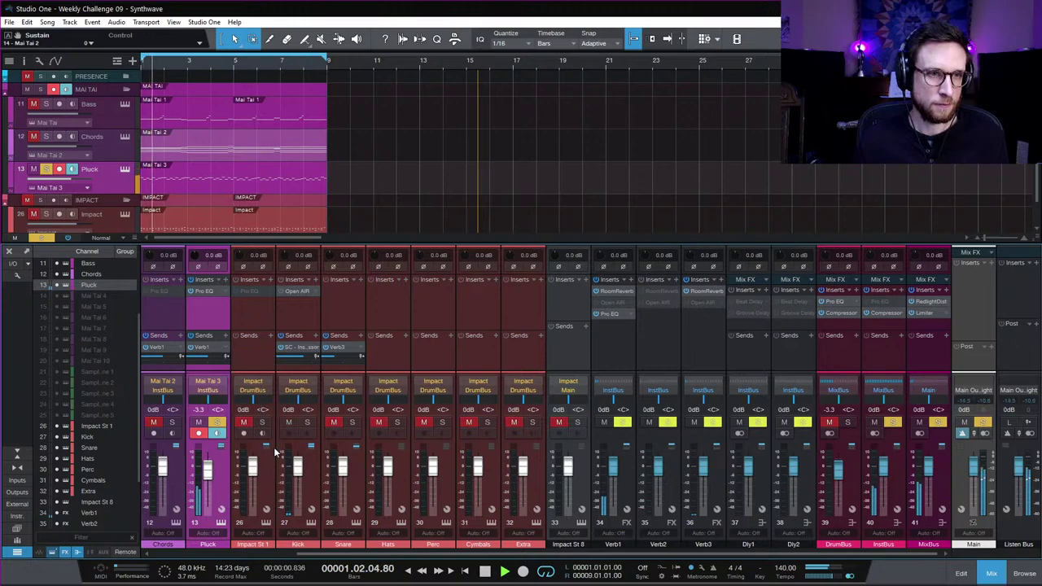
# - Enable the Room Reverb insert on the Verb2 effects channel
pyautogui.click(660, 301)
pyautogui.rightClick(658, 292)
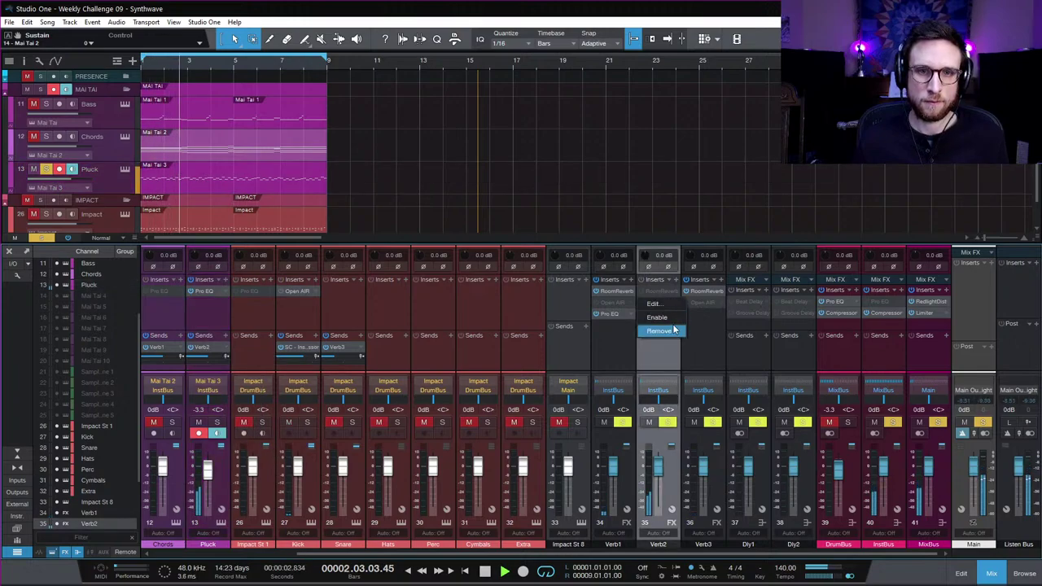
pyautogui.click(661, 296)
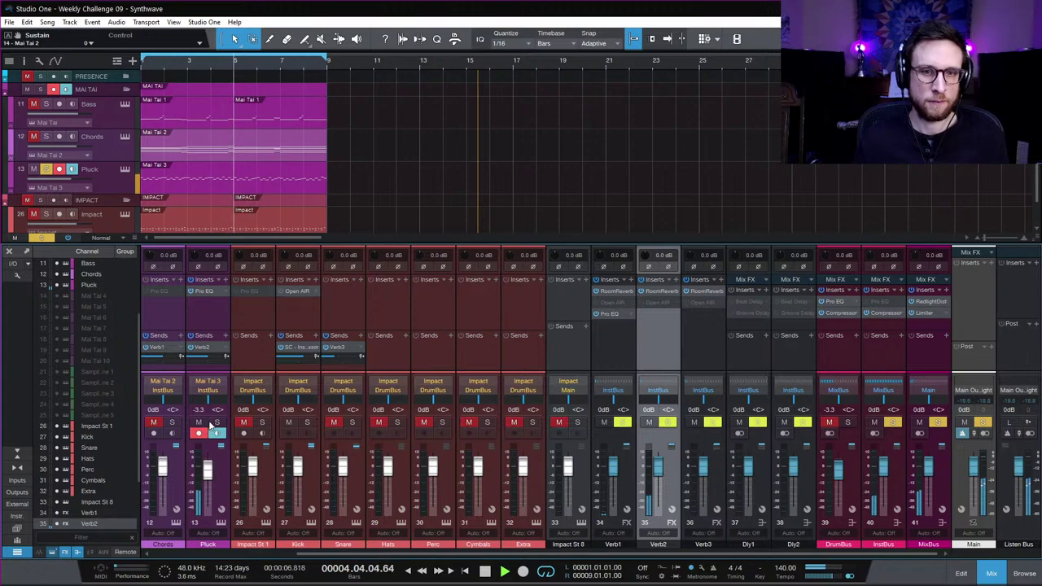
# - Set Verb2's Room Reverb to HQ mode with a length of 5.70 s and a population of 1.00
pyautogui.click(663, 291)
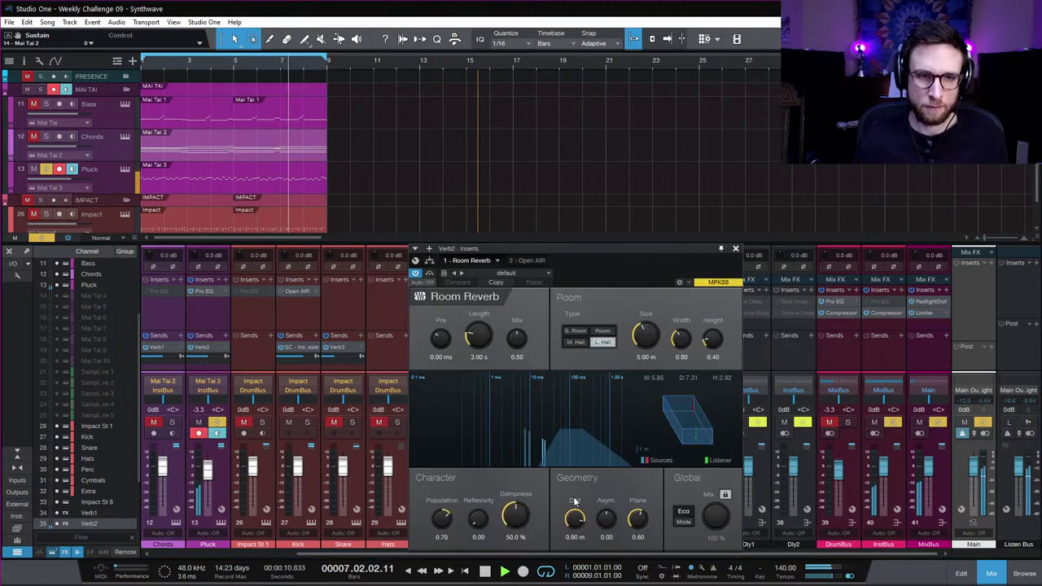
pyautogui.click(686, 525)
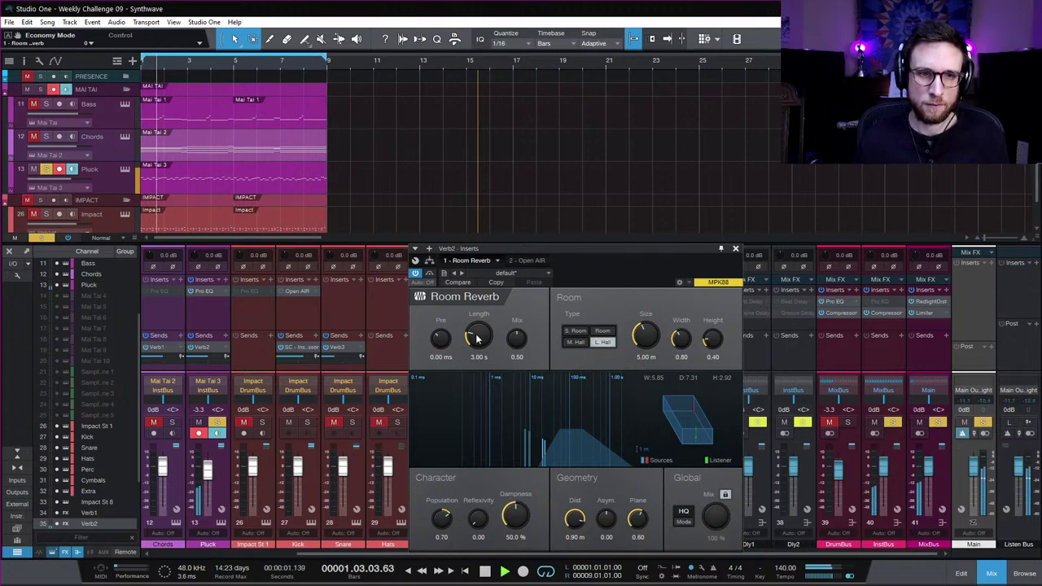
pyautogui.moveTo(479, 339)
pyautogui.mouseDown()
pyautogui.moveTo(479, 327)
pyautogui.moveTo(500, 336)
pyautogui.moveTo(486, 334)
pyautogui.mouseUp()
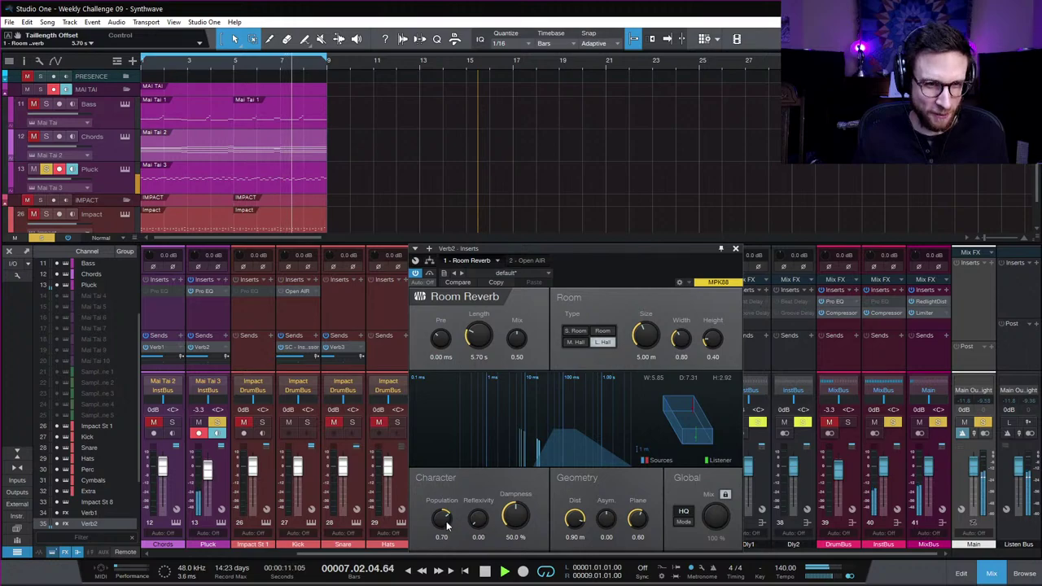
pyautogui.moveTo(445, 521); pyautogui.dragTo(452, 499)
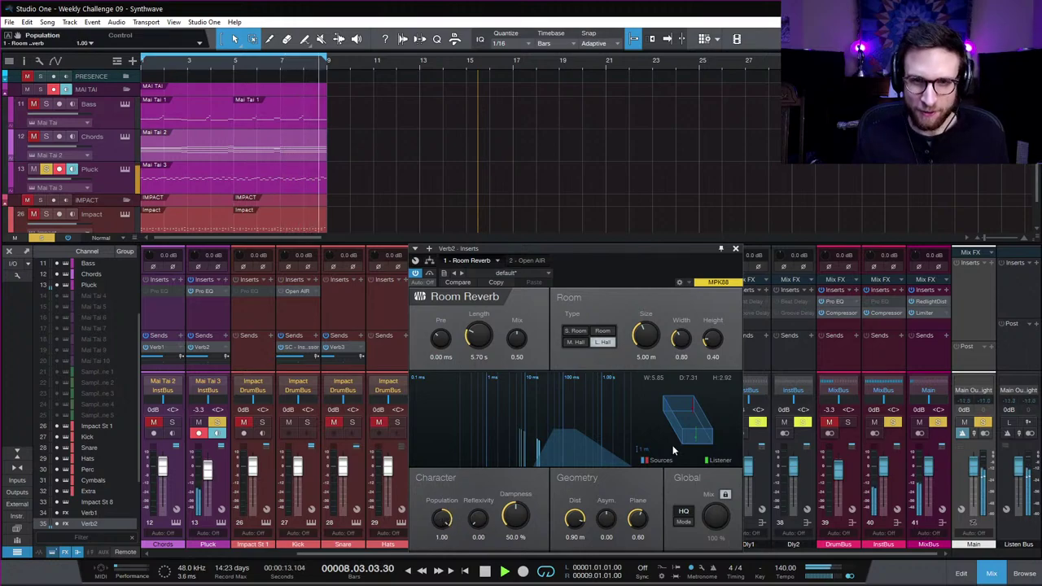
pyautogui.click(735, 249)
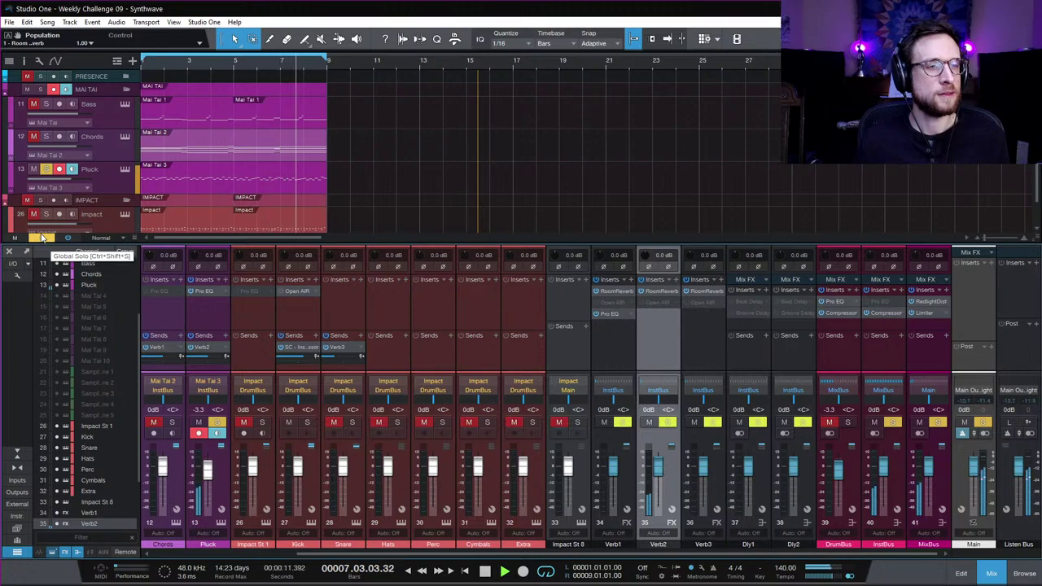
# - Clear all solos and duplicate the bass, chord, pluck and drum parts of the eight-bar loop to start at bar 9
pyautogui.click(43, 238)
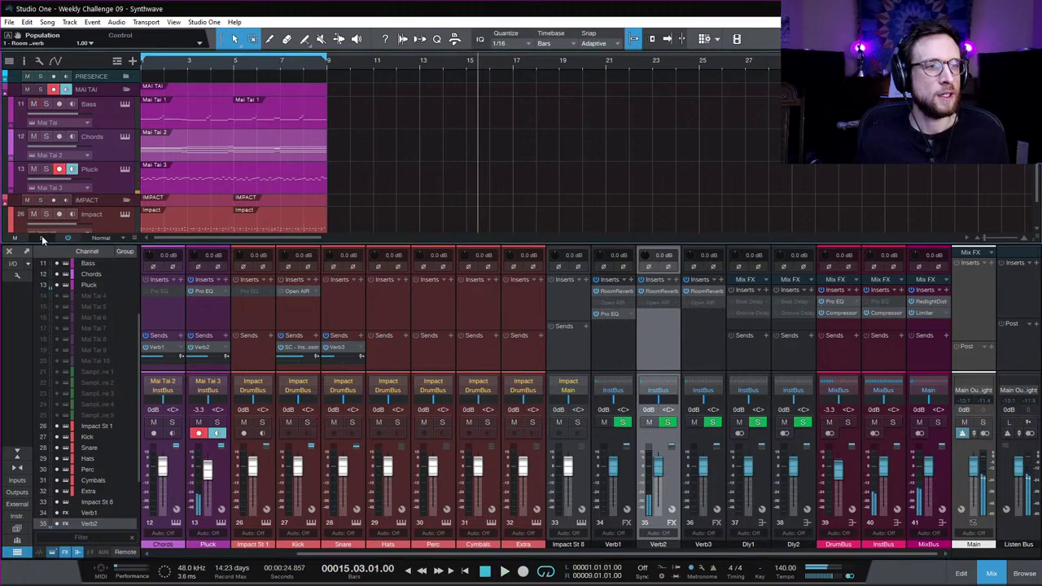
pyautogui.click(992, 574)
pyautogui.moveTo(350, 251); pyautogui.dragTo(106, 104)
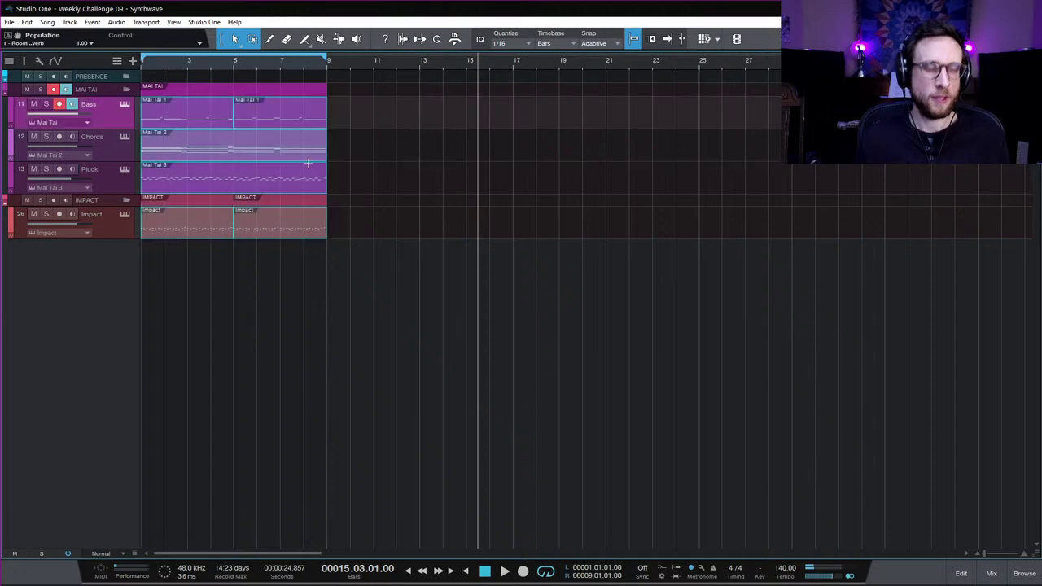
pyautogui.press('d')
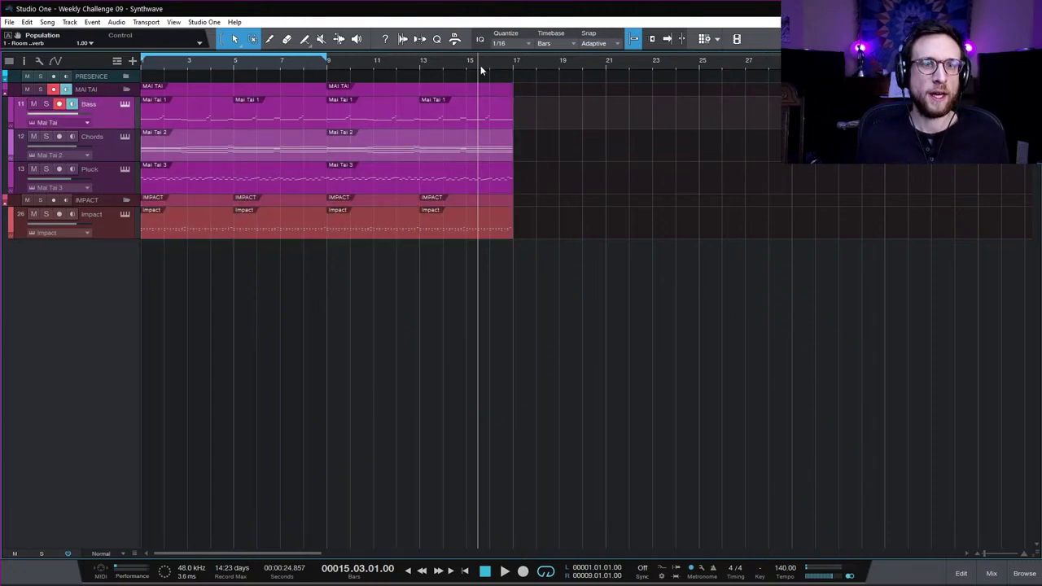
# - Lower the bass note of the final chord at bar 15 in the copied Chords part to A0
pyautogui.doubleClick(492, 150)
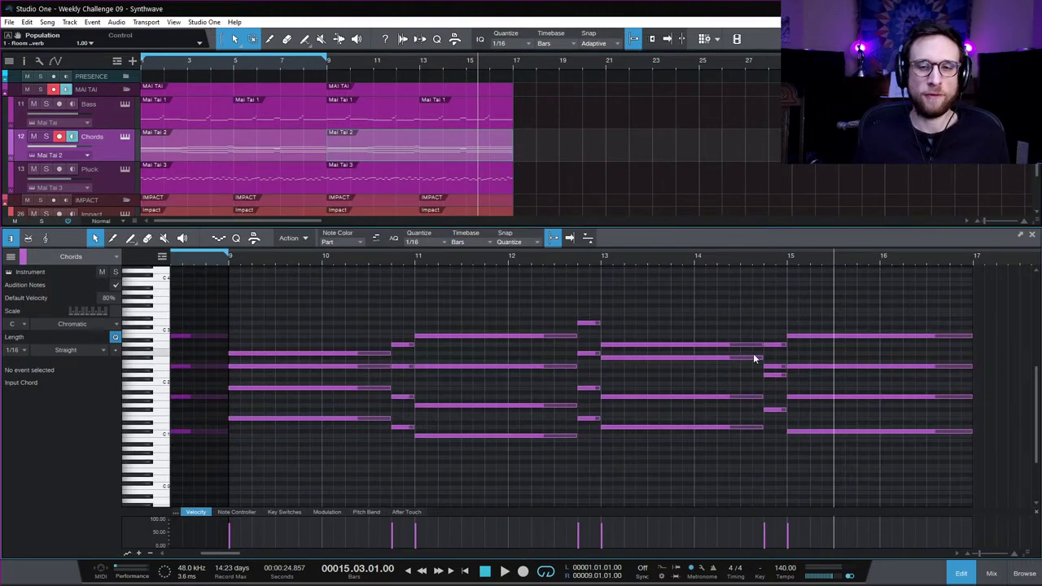
pyautogui.hscroll(3, 806, 449)
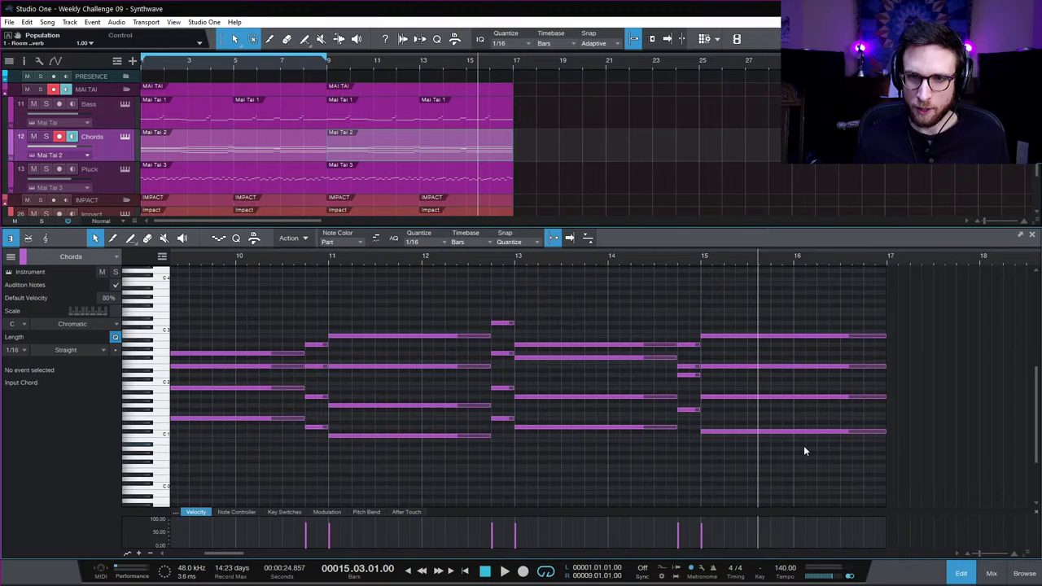
pyautogui.click(720, 433)
pyautogui.moveTo(721, 433); pyautogui.dragTo(720, 447)
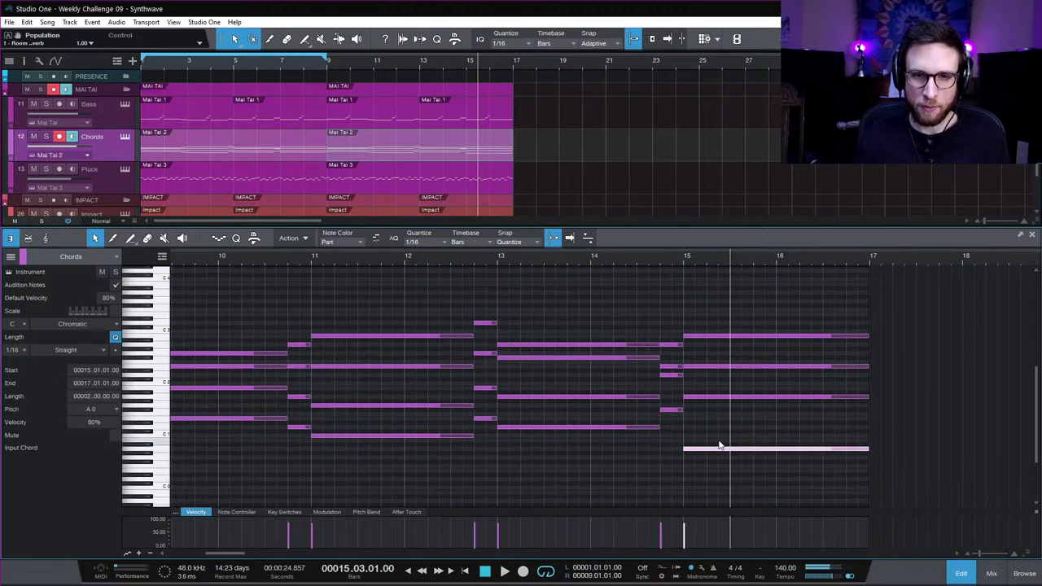
pyautogui.click(707, 411)
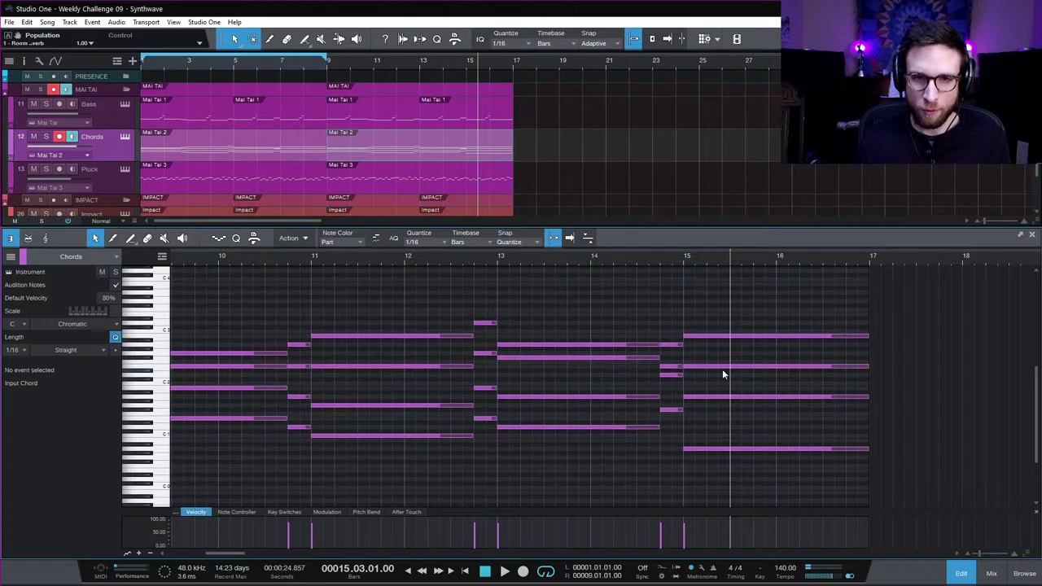
# - Check the bar 15 chord's notes with the playhead at bar 15 and raise its second-lowest note to B1
pyautogui.click(709, 397)
pyautogui.click(719, 336)
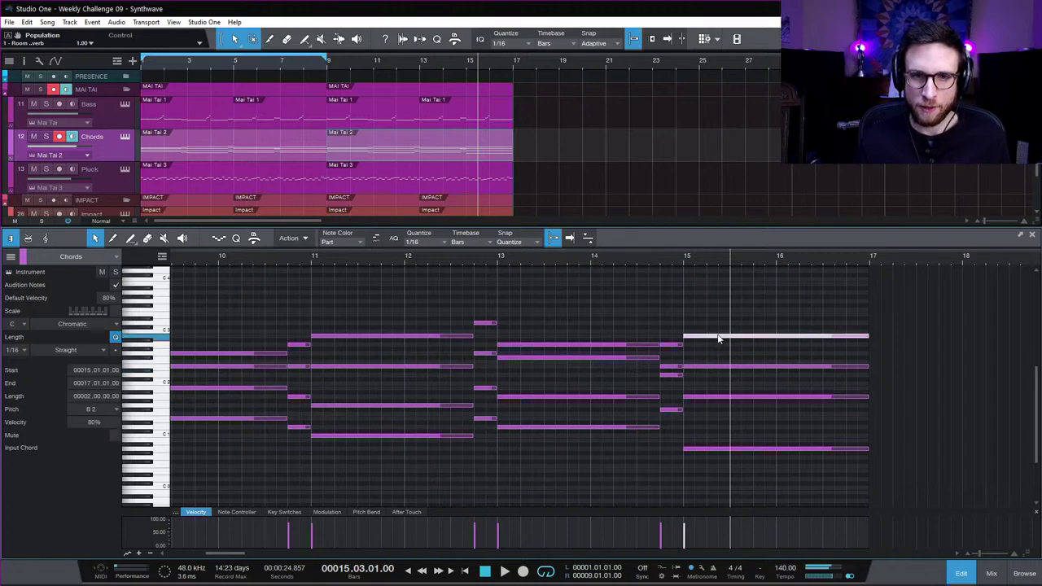
pyautogui.click(685, 260)
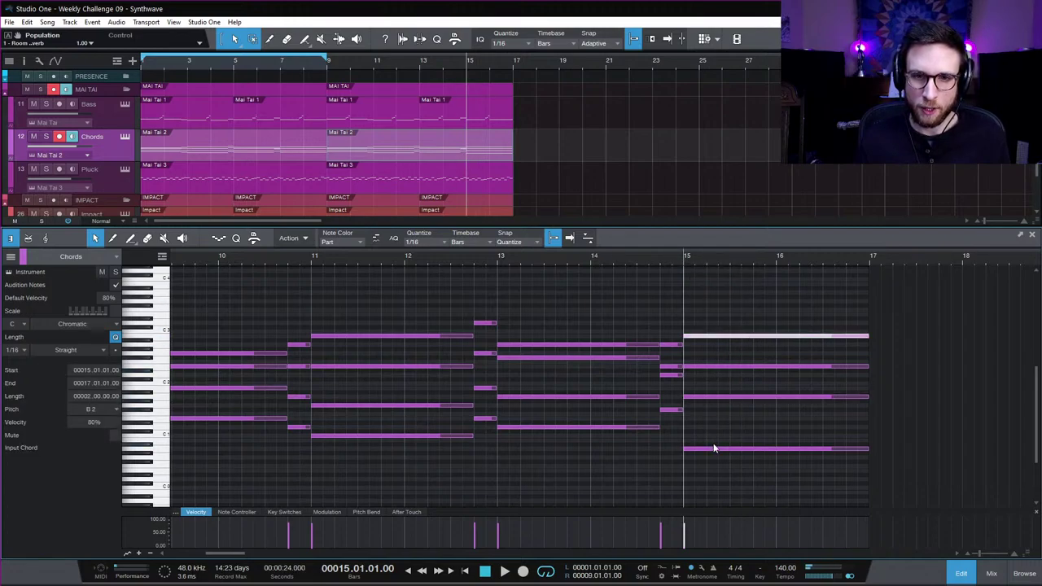
pyautogui.moveTo(743, 327); pyautogui.dragTo(756, 523)
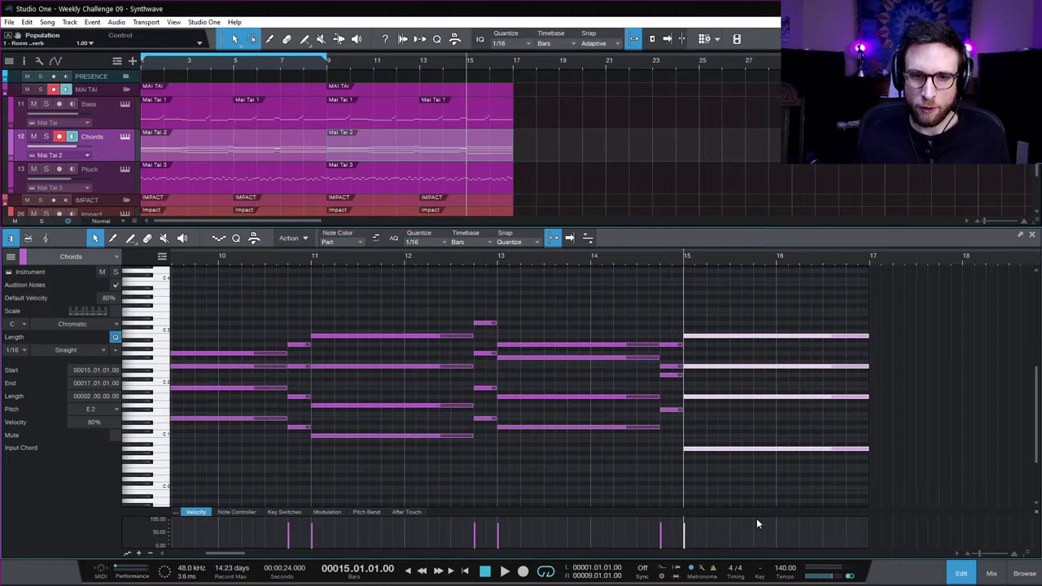
pyautogui.click(723, 450)
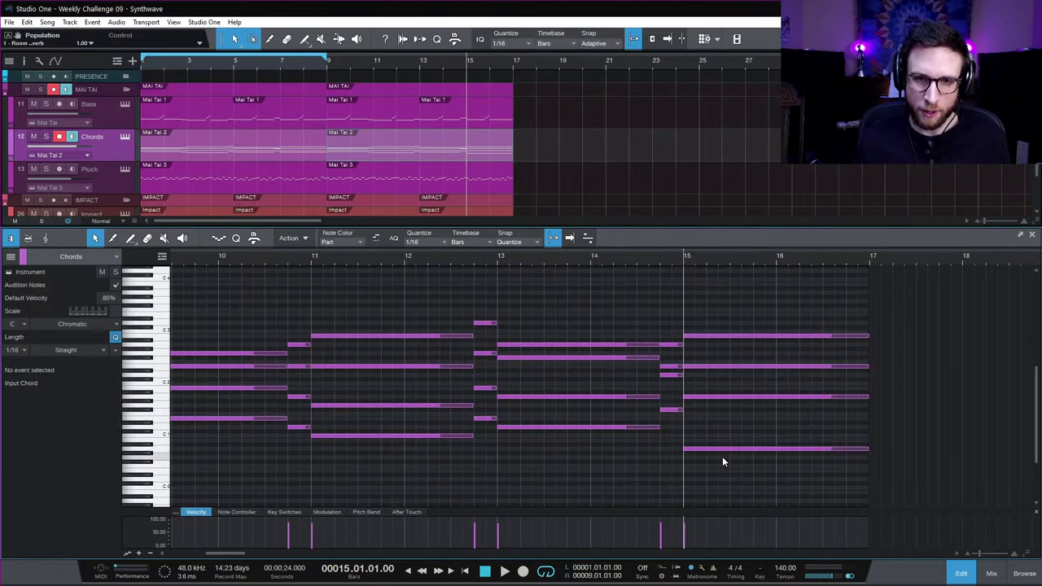
pyautogui.click(709, 397)
pyautogui.moveTo(709, 396); pyautogui.dragTo(712, 370)
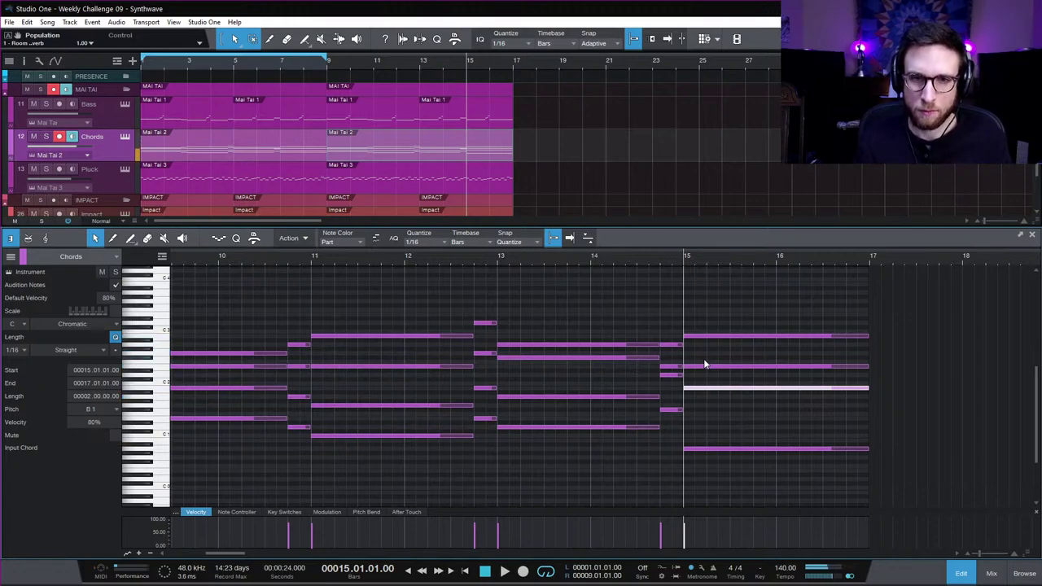
# - Raise the second-lowest note of the bar 15 chord to G2 and play the chord back from bar 15
pyautogui.moveTo(721, 389); pyautogui.dragTo(726, 353)
pyautogui.press('space')
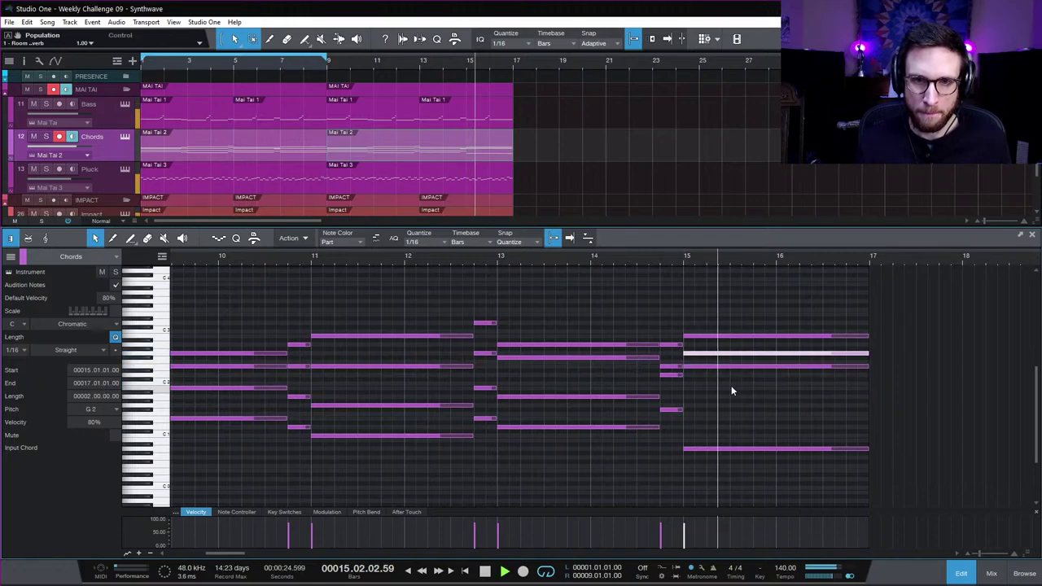
pyautogui.press('space')
# - Move the repeated main bass notes in bars 15 and 16 of the last Bass part to A1
pyautogui.click(492, 122)
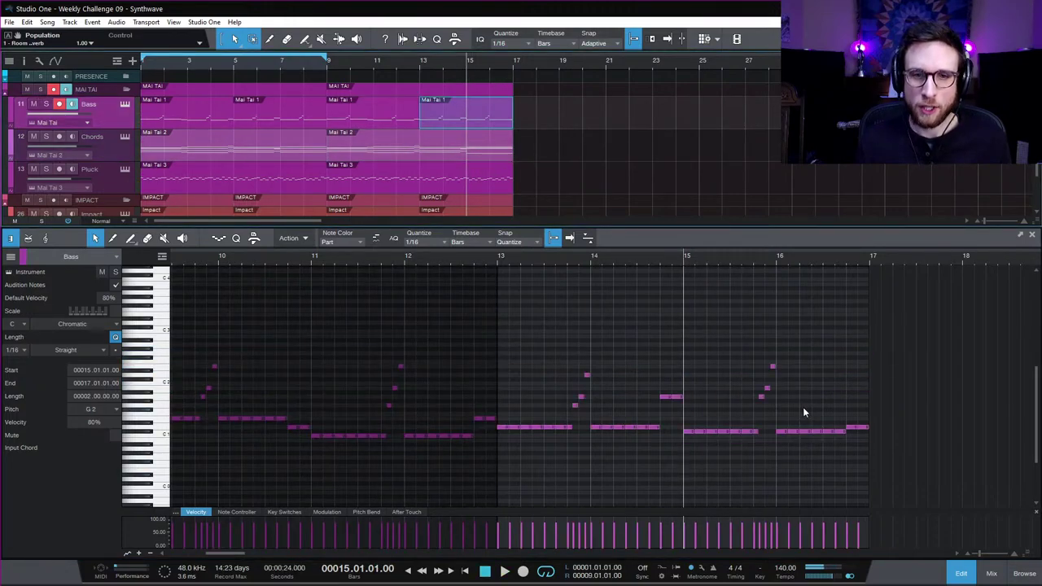
pyautogui.moveTo(682, 424); pyautogui.dragTo(795, 454)
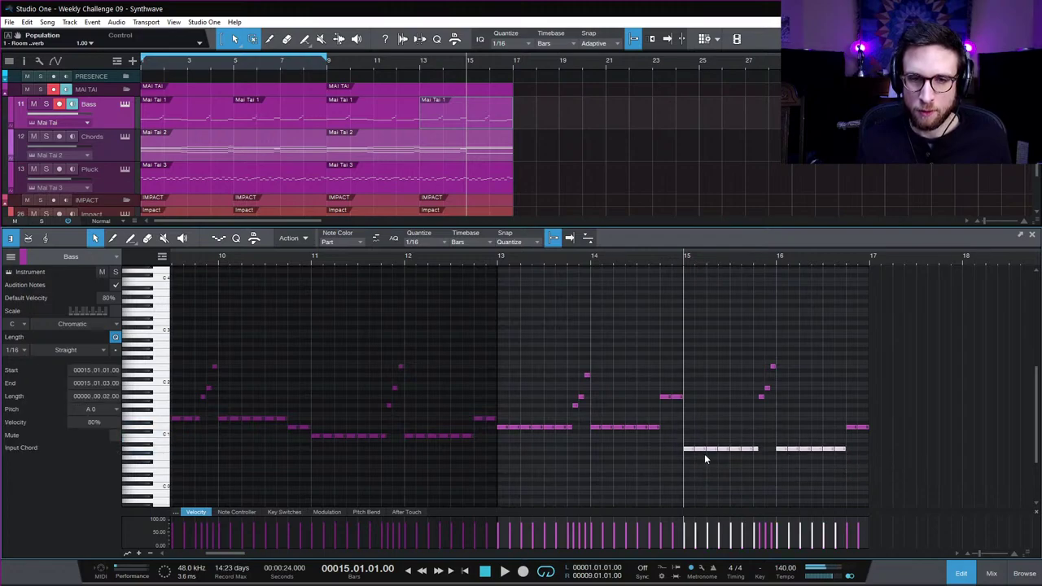
pyautogui.moveTo(678, 440); pyautogui.dragTo(839, 482)
pyautogui.press('Up')
pyautogui.press('Up')
pyautogui.press('Up')
pyautogui.press('Up')
pyautogui.press('Up')
pyautogui.press('Up')
pyautogui.press('Up')
pyautogui.press('Up')
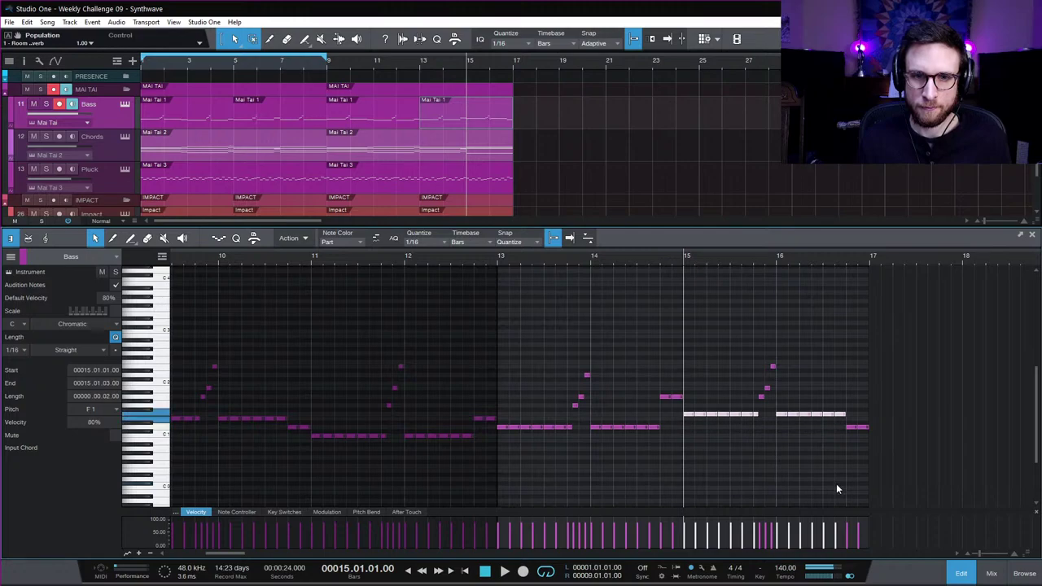
pyautogui.press('Up')
pyautogui.press('Up')
pyautogui.press('Up')
pyautogui.press('Up')
# - Lower the pair of passing bass notes at the end of bar 14 to G1 and audition from bar 15
pyautogui.click(677, 397)
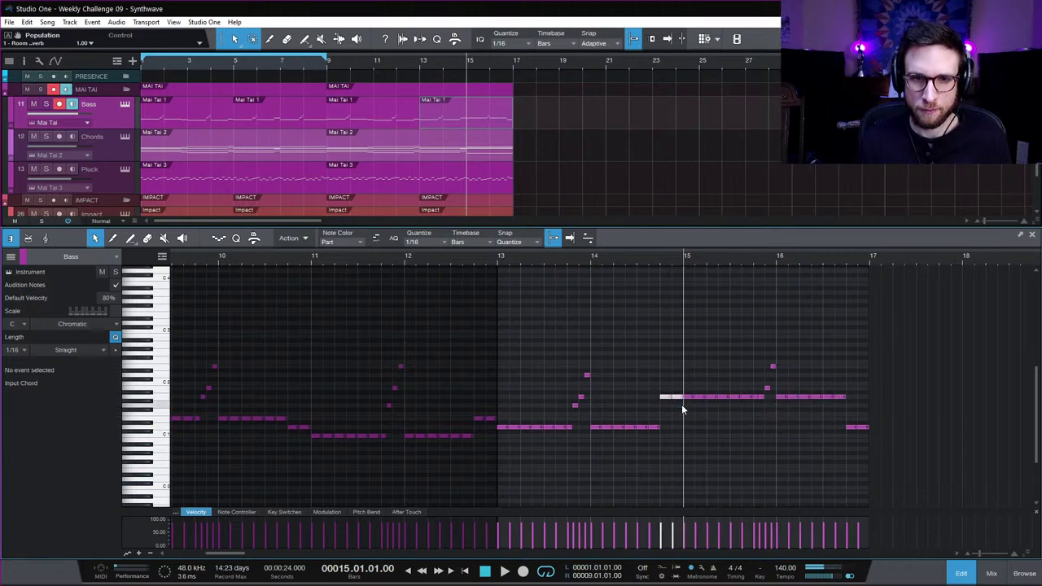
pyautogui.moveTo(675, 398); pyautogui.dragTo(677, 410)
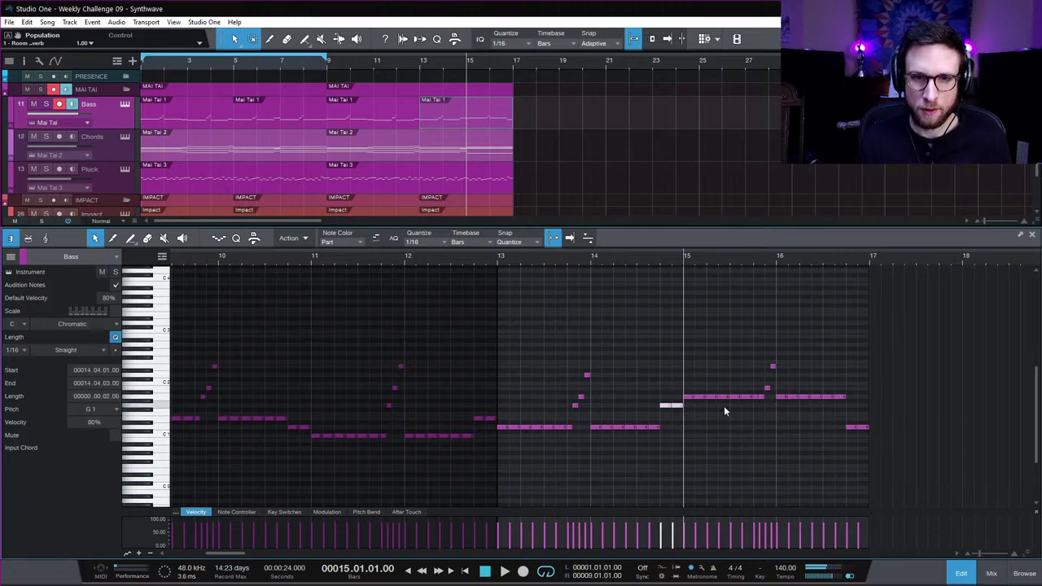
pyautogui.press('space')
pyautogui.press('space')
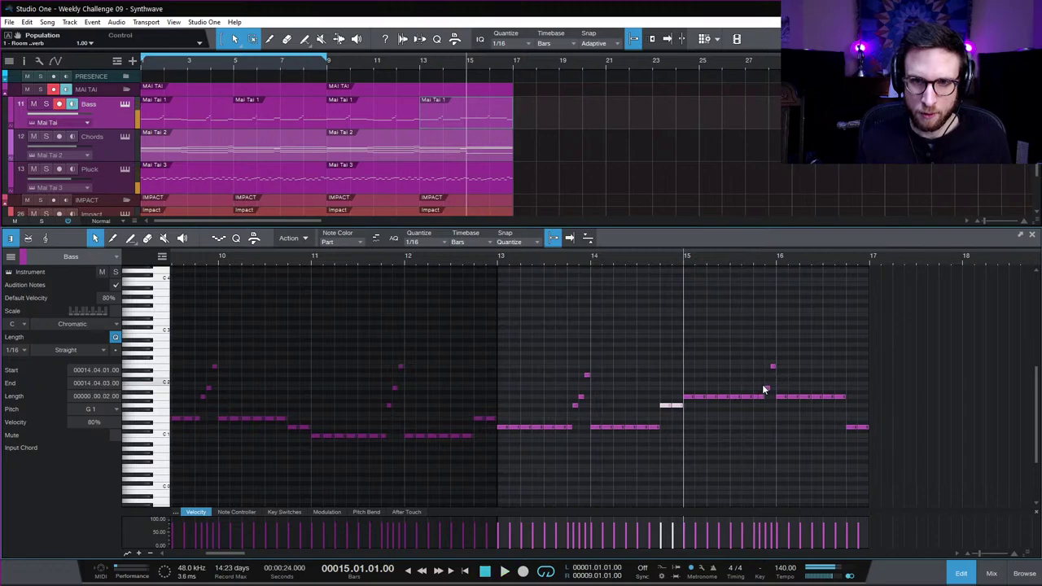
# - Raise the three-note bass run at the end of bar 15 to D2, E2 and A2
pyautogui.moveTo(826, 415); pyautogui.dragTo(874, 432)
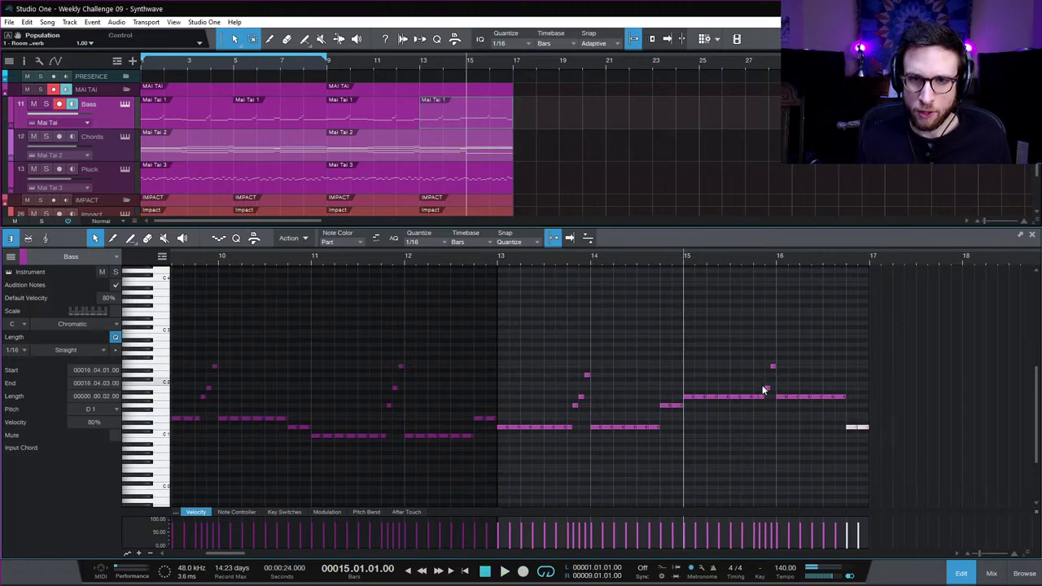
pyautogui.click(775, 397)
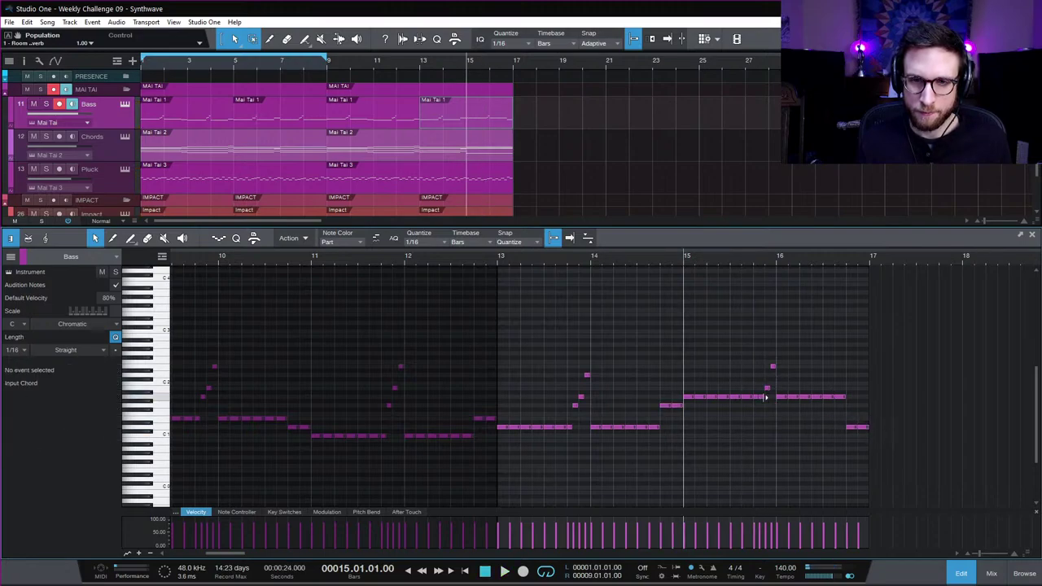
pyautogui.moveTo(757, 399); pyautogui.dragTo(775, 352)
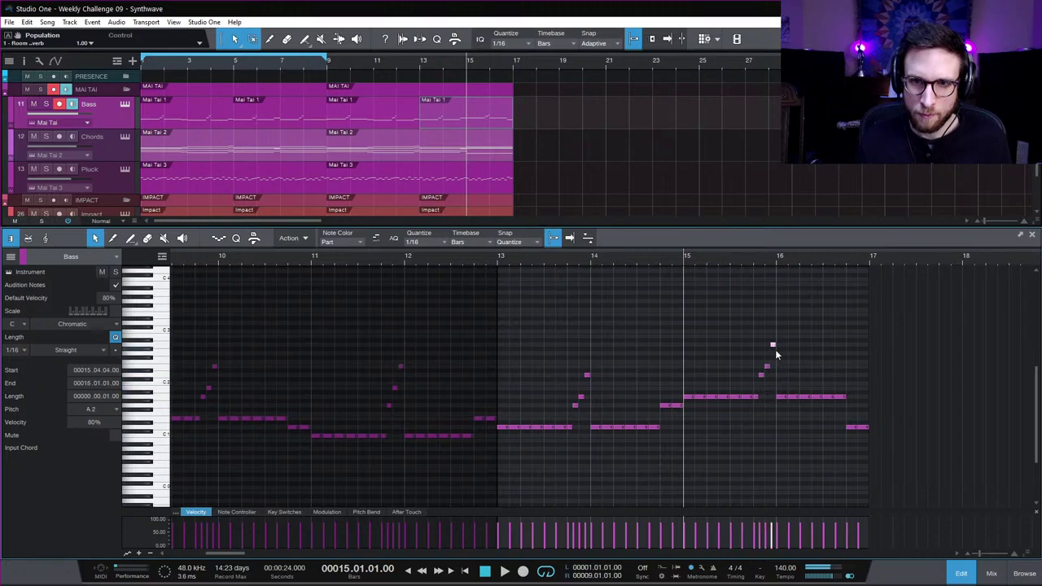
pyautogui.click(806, 422)
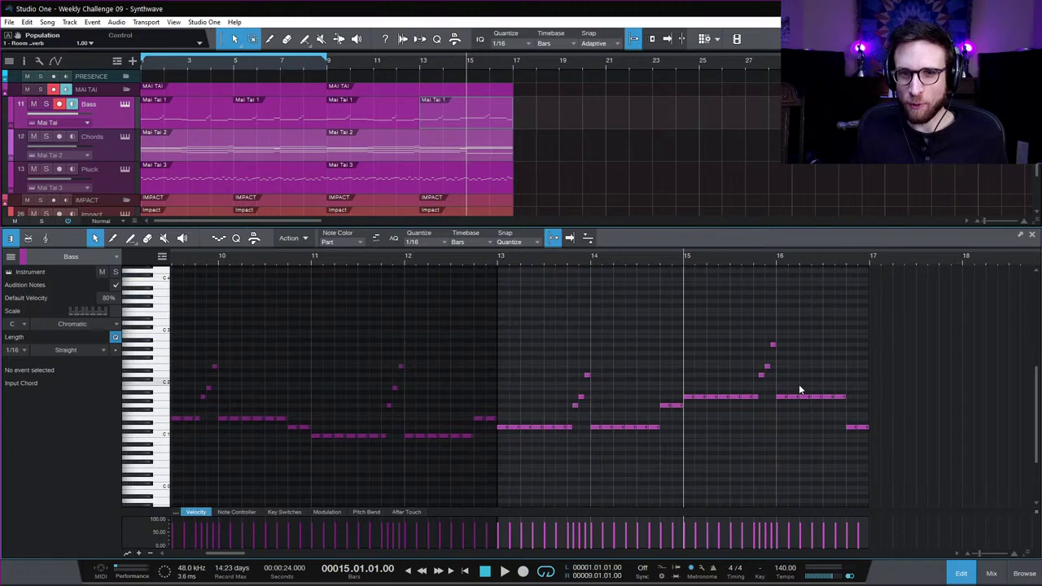
# - Select the closing pair of bass notes in bar 16 and audition the bass line from bar 15
pyautogui.moveTo(844, 420); pyautogui.dragTo(870, 440)
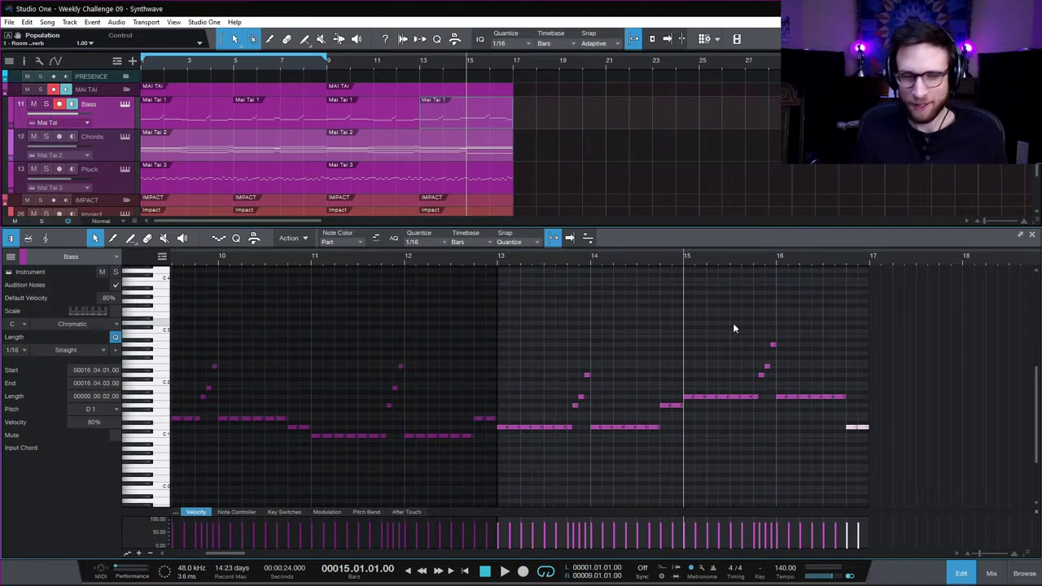
pyautogui.click(796, 309)
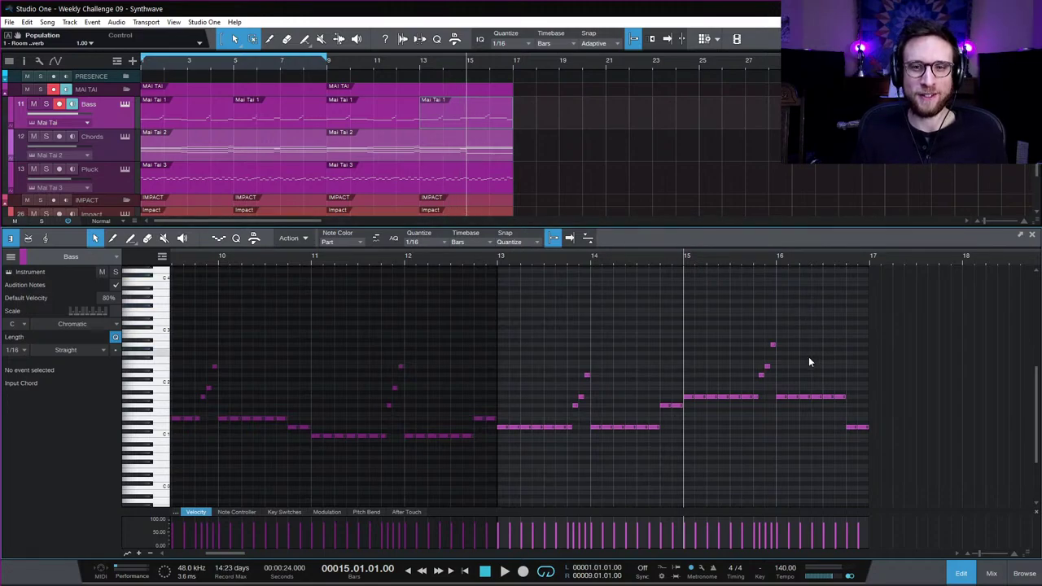
pyautogui.click(857, 427)
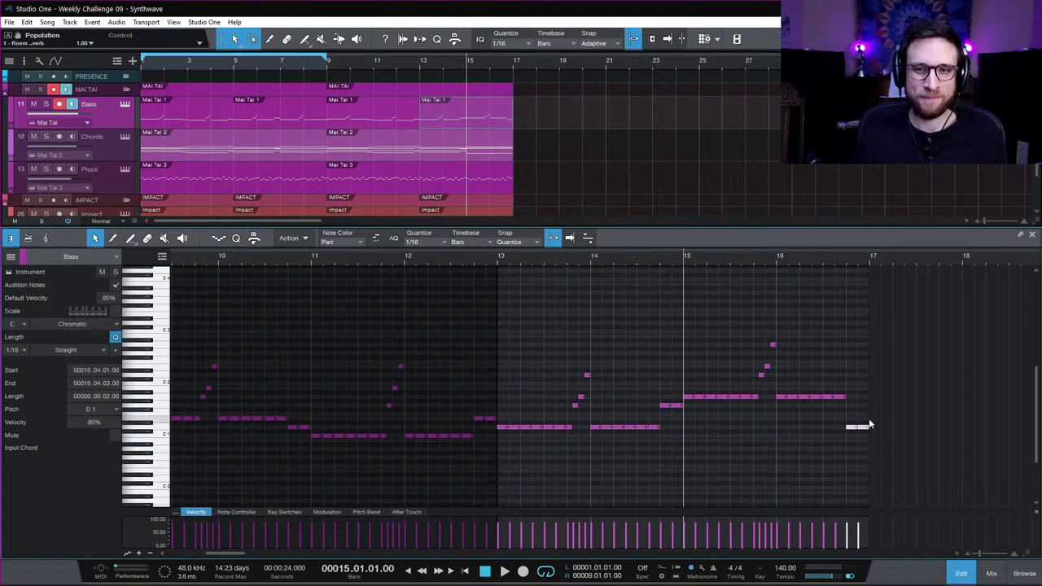
pyautogui.press('space')
pyautogui.press('space')
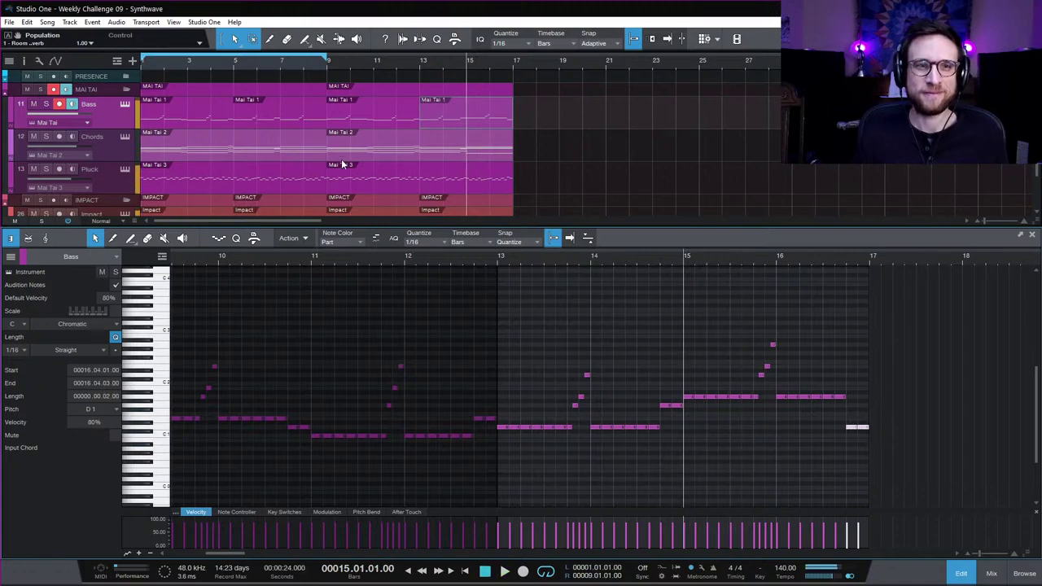
# - Lower the lowest Pluck notes in bars 15 and 16 of the copied part to G2
pyautogui.click(486, 182)
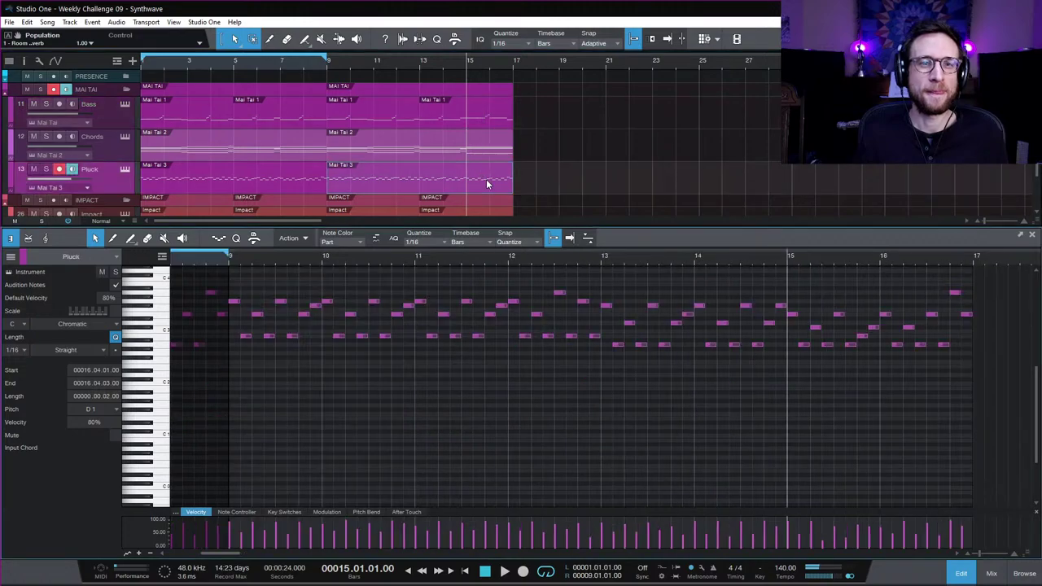
pyautogui.click(771, 383)
pyautogui.click(815, 327)
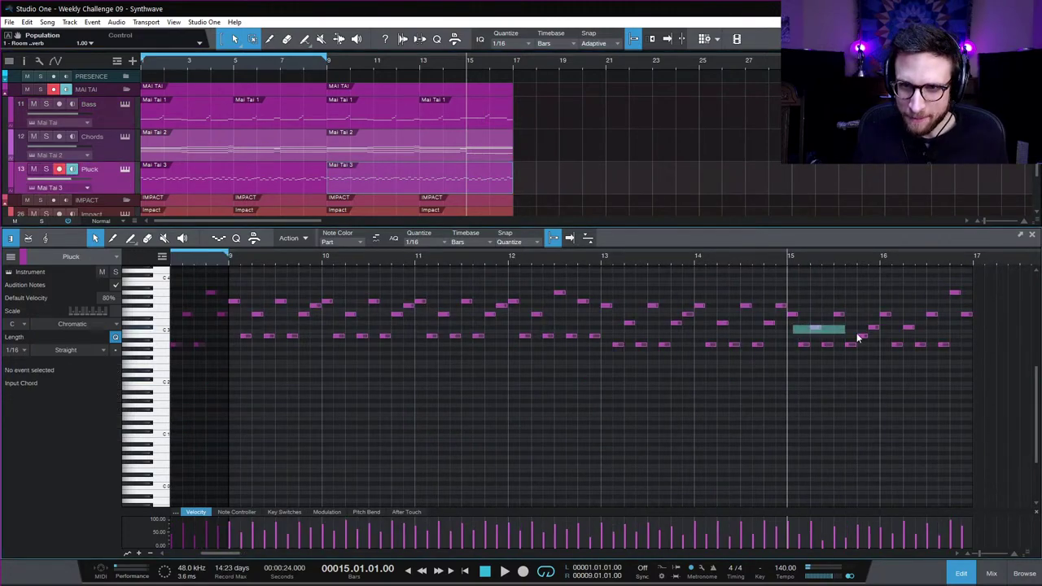
pyautogui.moveTo(780, 313); pyautogui.dragTo(856, 315)
pyautogui.moveTo(789, 342); pyautogui.dragTo(956, 353)
pyautogui.press('Down')
pyautogui.press('Down')
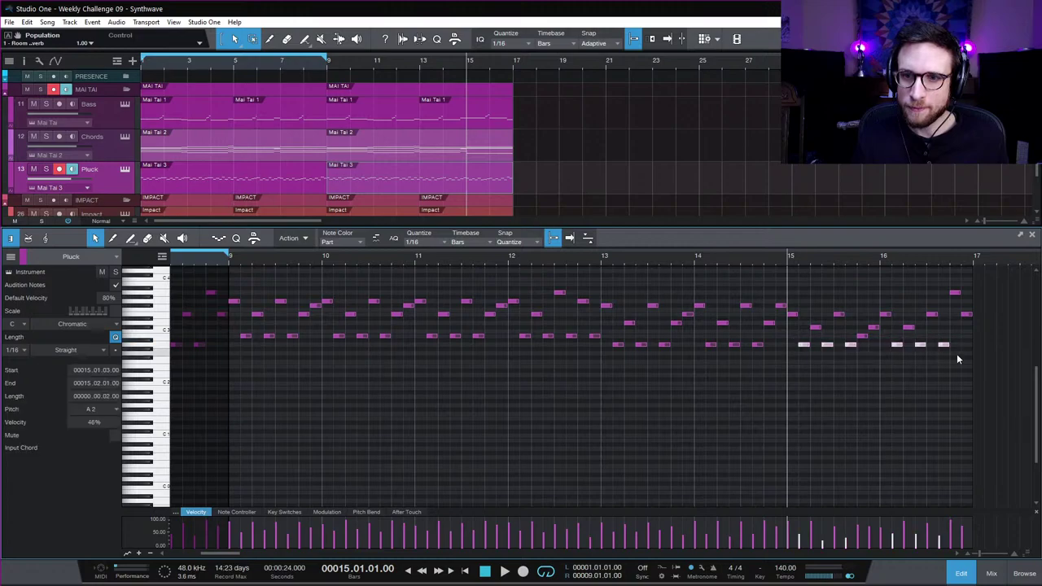
# - Lower the C#3 pluck notes on beat 2 of bars 15 and 16 to B2, and raise the one ending bar 15 to D3
pyautogui.click(814, 327)
pyautogui.press('Down')
pyautogui.press('Down')
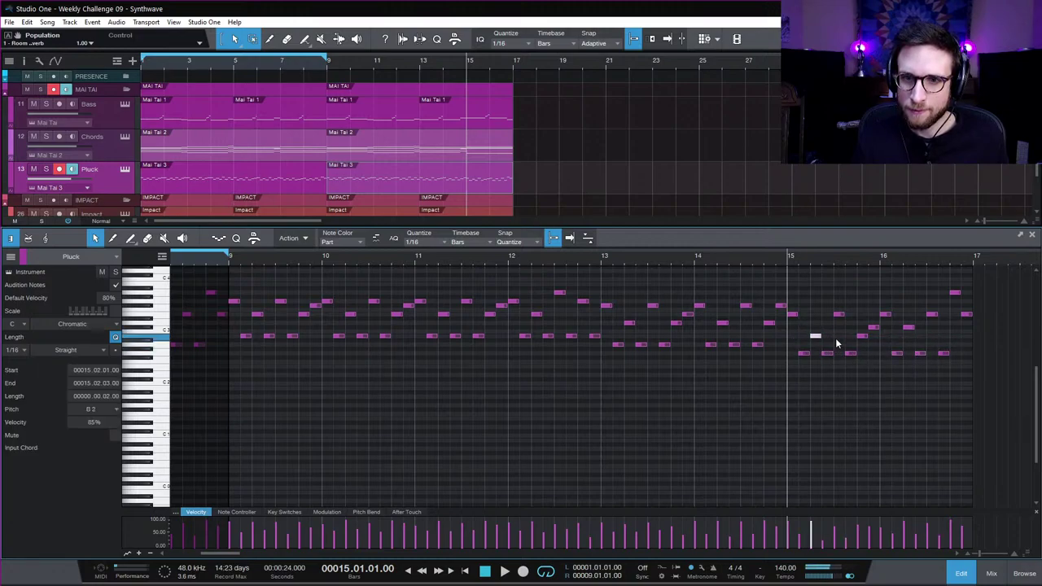
pyautogui.click(873, 327)
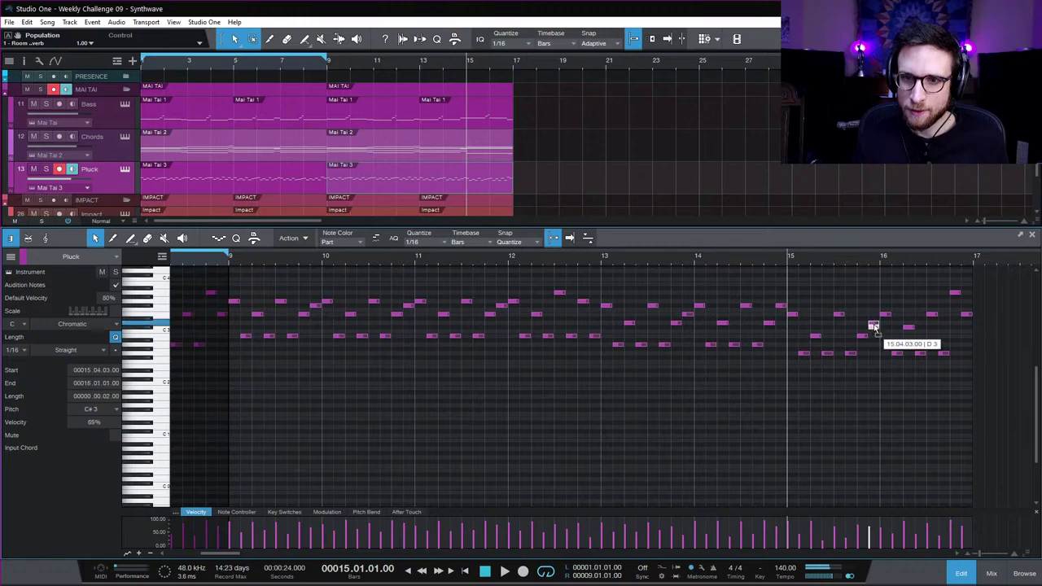
pyautogui.click(910, 327)
pyautogui.press('Down')
pyautogui.press('Down')
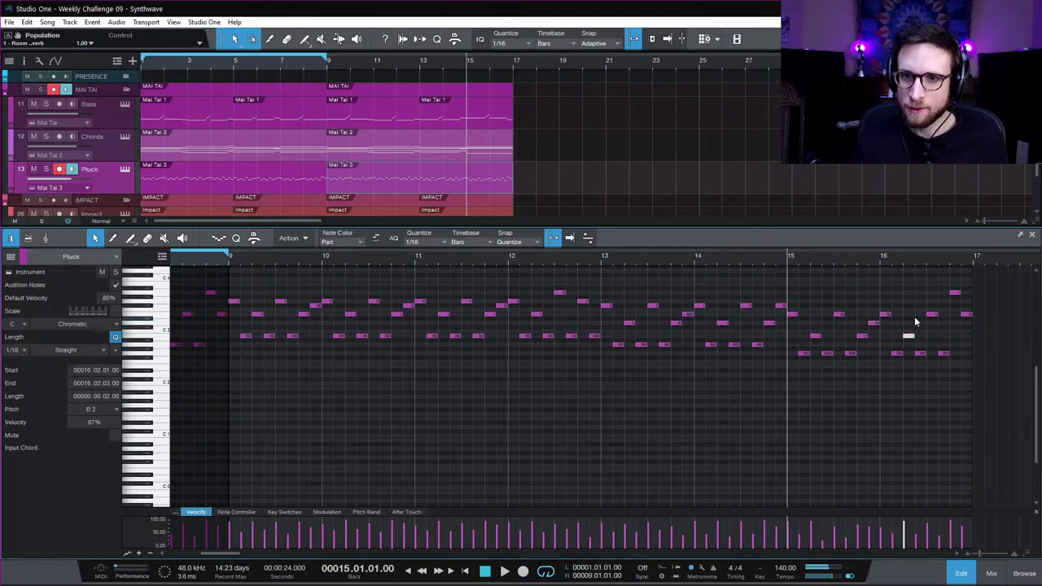
# - Audition the edited pluck from bar 15, extend the loop range to bar 17 and play the whole loop
pyautogui.press('space')
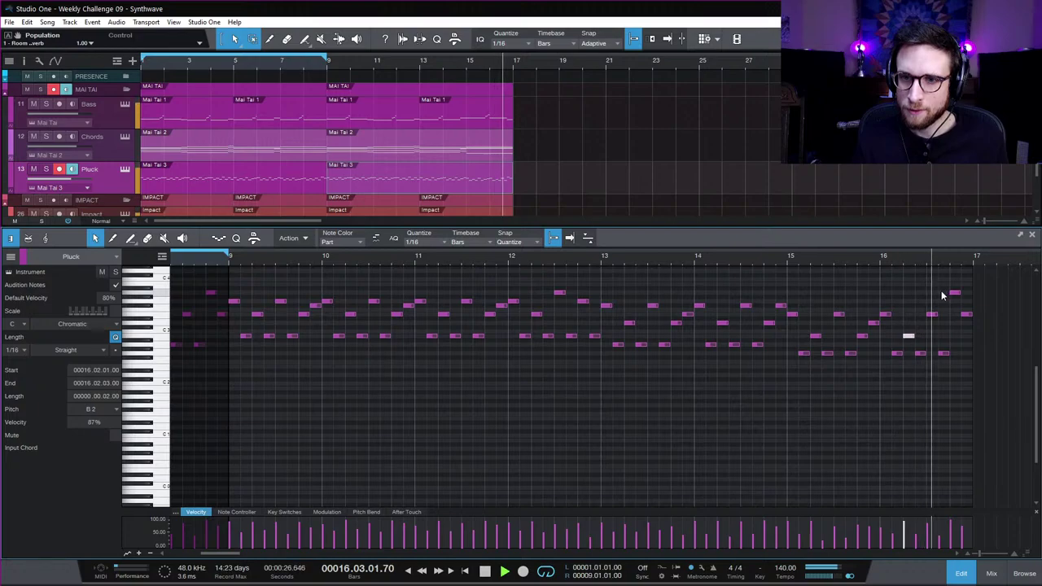
pyautogui.press('space')
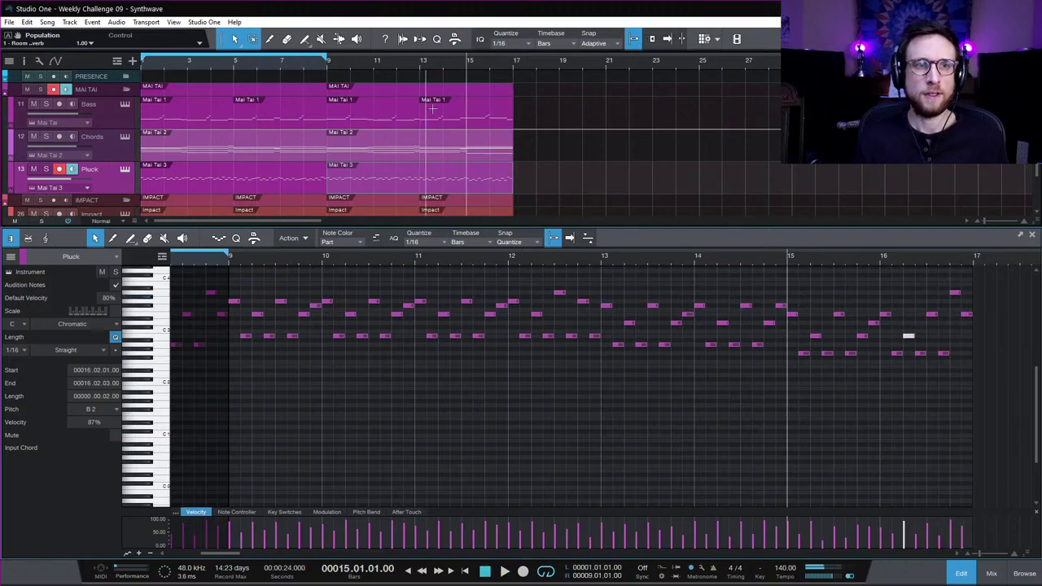
pyautogui.moveTo(329, 61); pyautogui.dragTo(513, 61)
pyautogui.press('space')
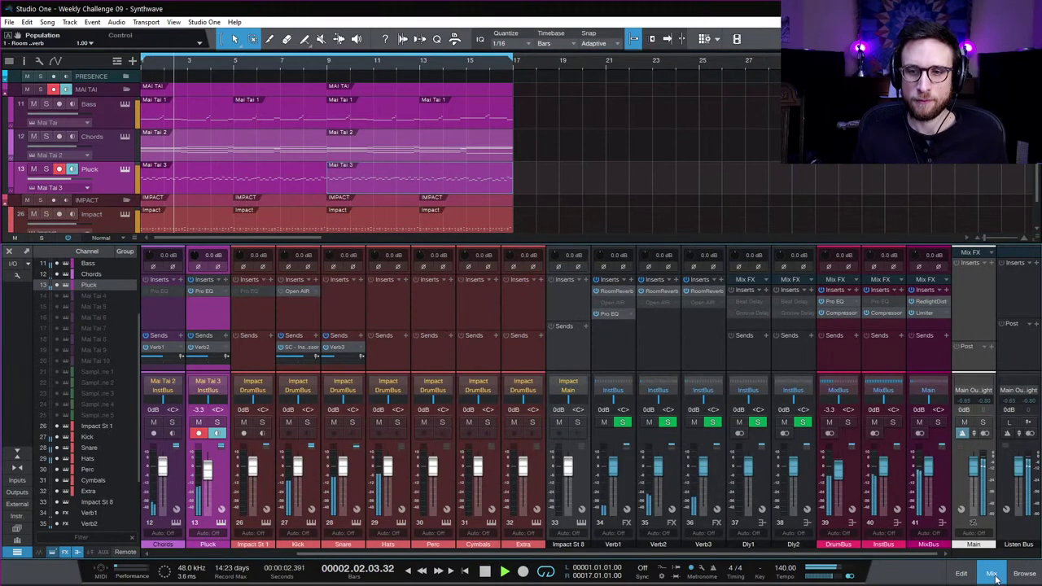
# - Show the mixer and lower the Chords channel's volume to -4.2 dB
pyautogui.click(991, 573)
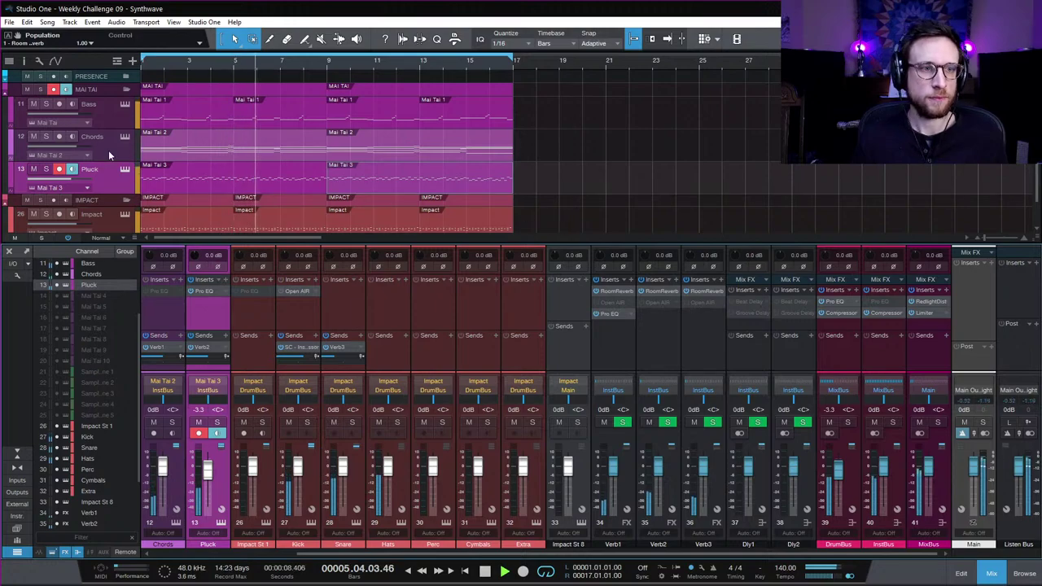
pyautogui.click(419, 144)
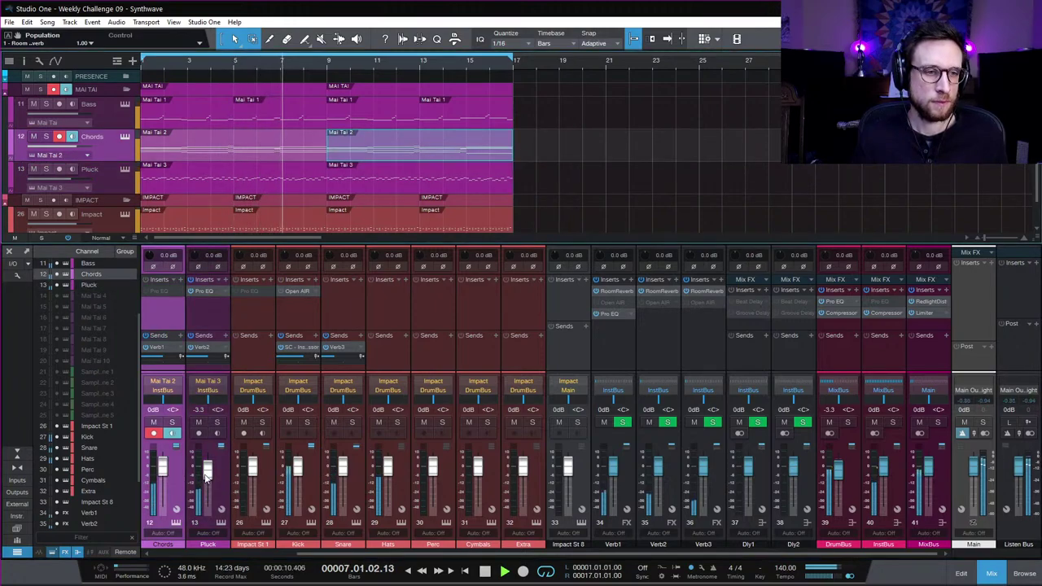
pyautogui.moveTo(158, 477); pyautogui.dragTo(161, 478)
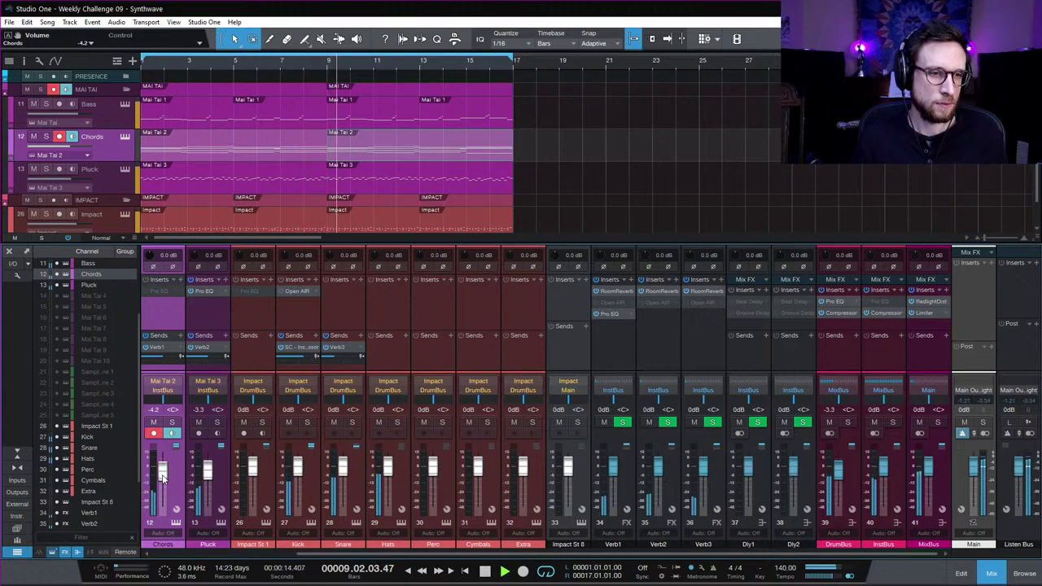
# - Enable and open the Pro EQ on the Chords channel and set its spectrum display to FFT Curve
pyautogui.click(171, 293)
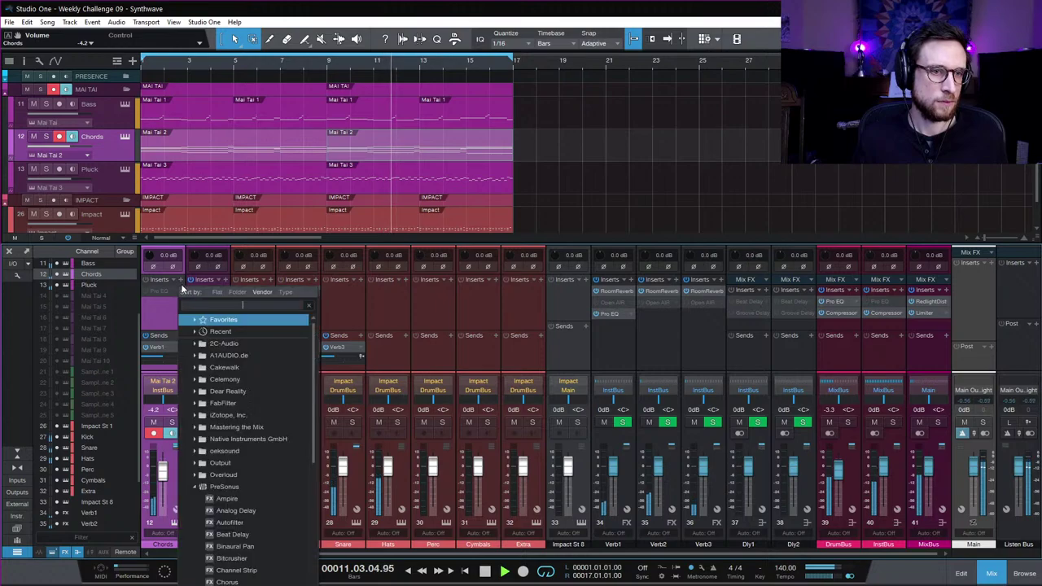
pyautogui.write('pro eq')
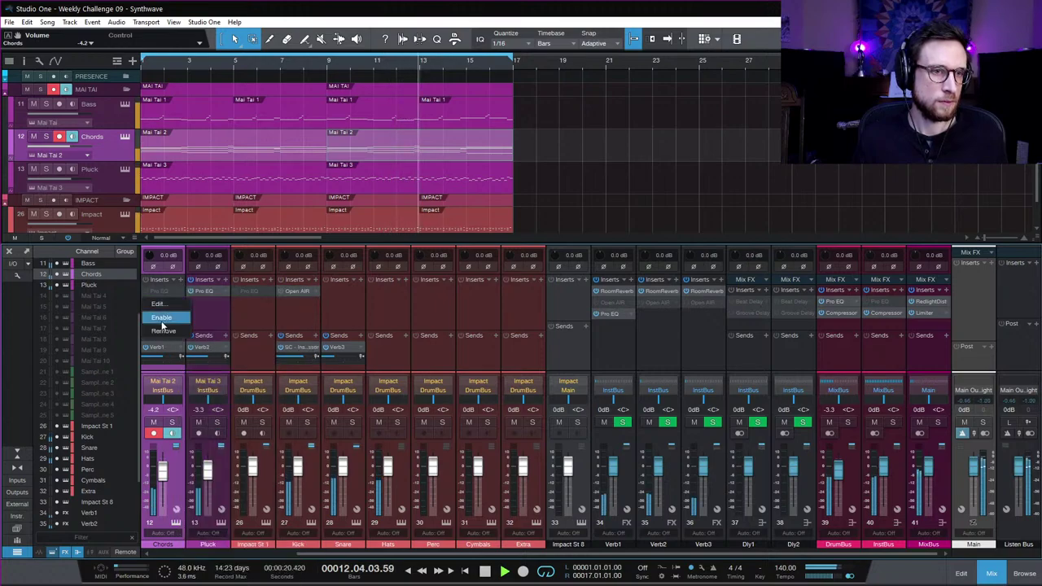
pyautogui.click(175, 302)
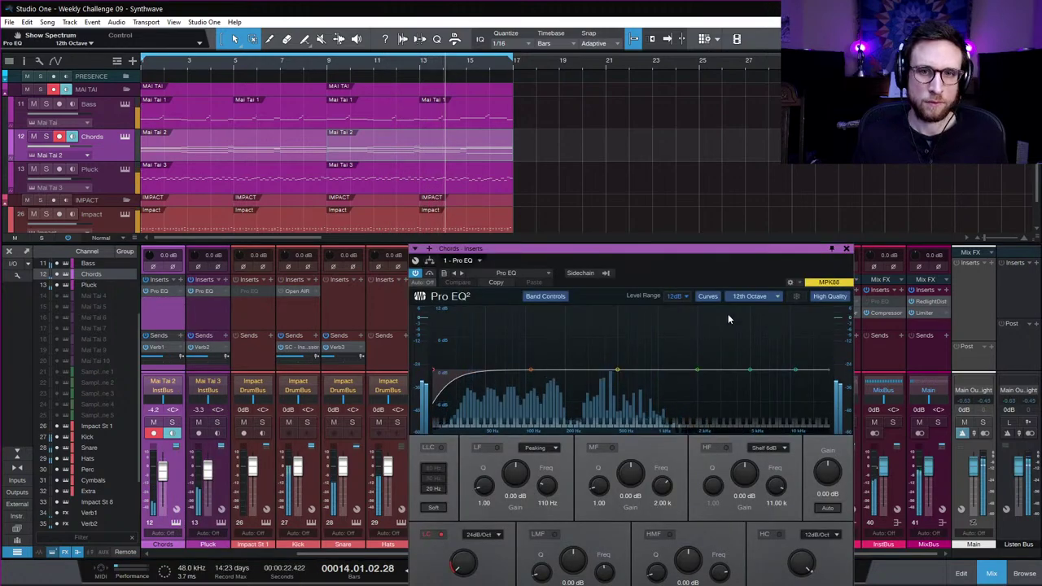
pyautogui.click(753, 296)
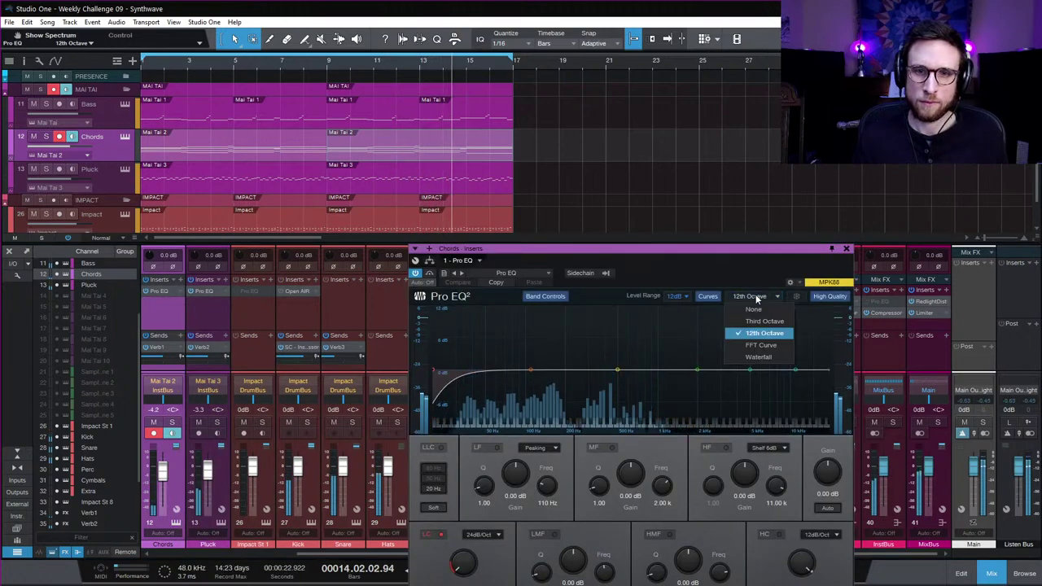
pyautogui.click(772, 346)
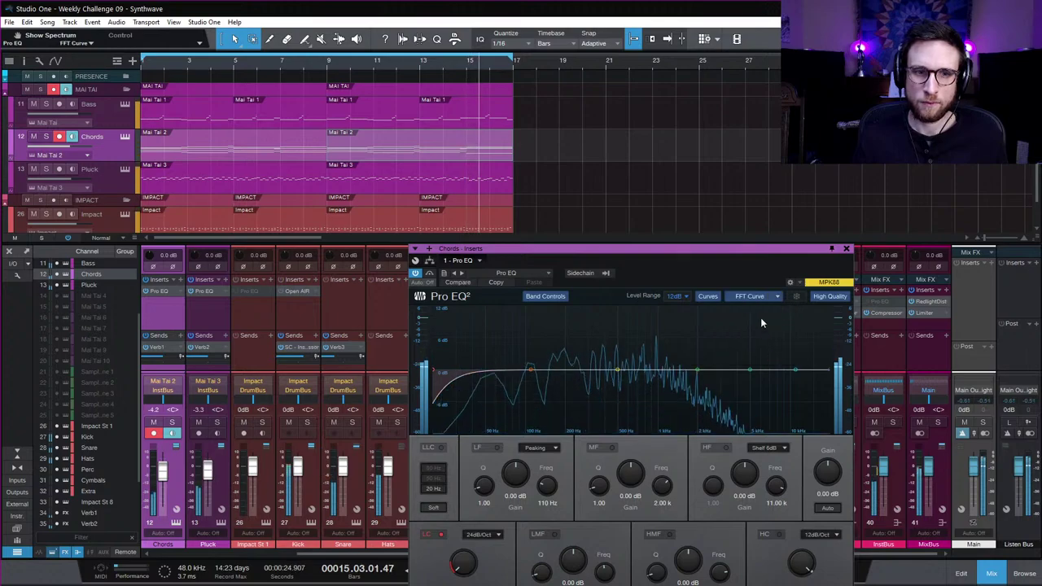
# - Set the Chords EQ's low cut to 36 dB/Oct at 67.6 Hz and close the EQ
pyautogui.click(480, 534)
pyautogui.click(505, 583)
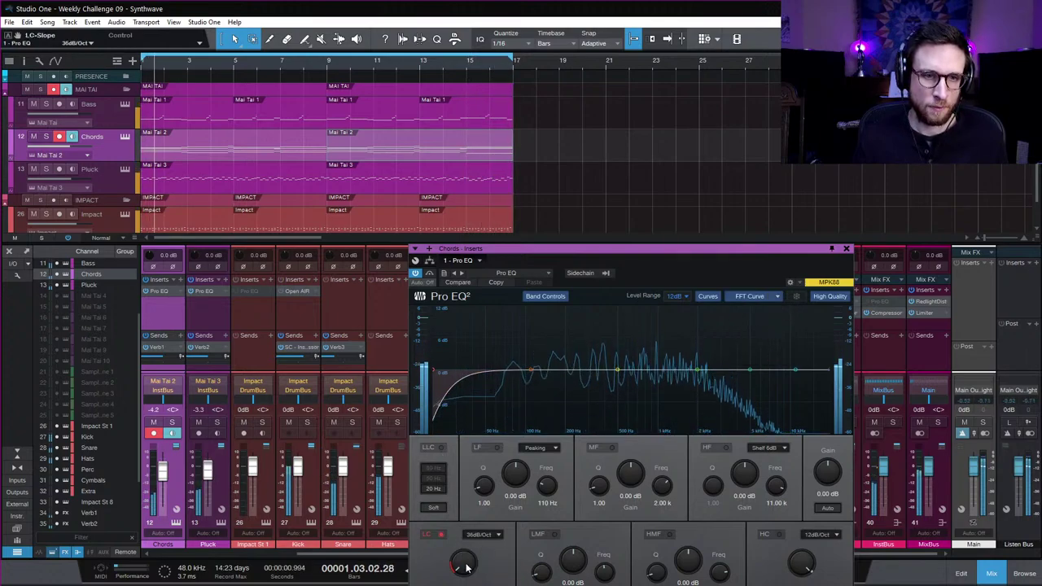
pyautogui.moveTo(462, 567); pyautogui.dragTo(467, 547)
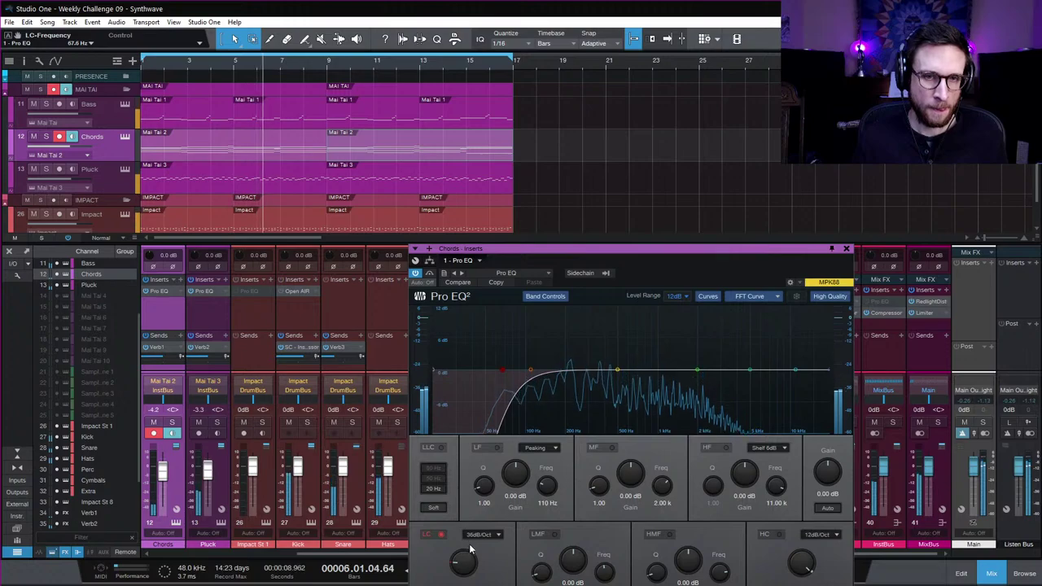
pyautogui.click(845, 249)
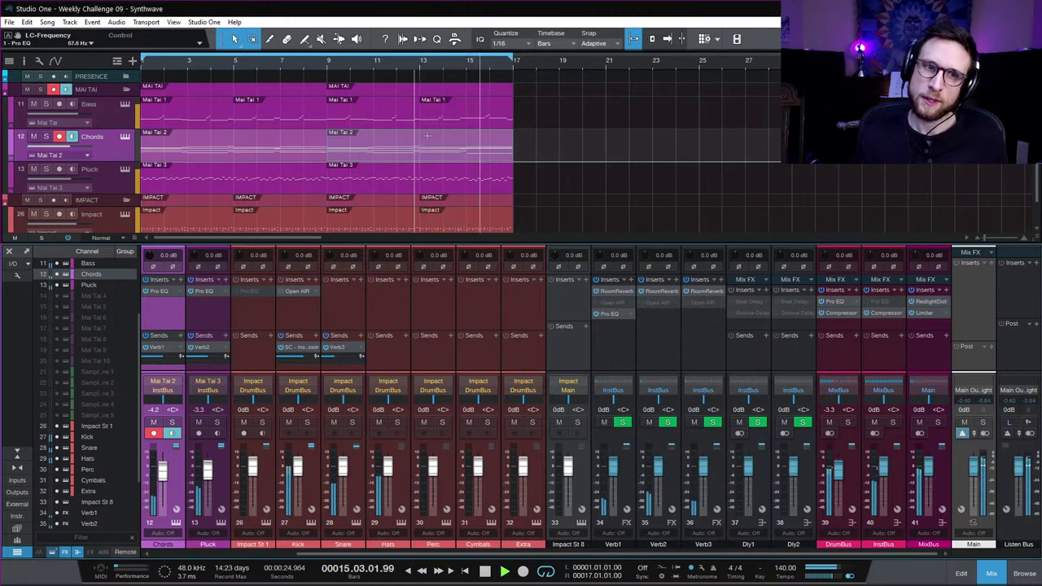
# - Stop playback, raise the second-highest note of the Chords part's final chord at bar 15 to A 2, and play from there
pyautogui.press('space')
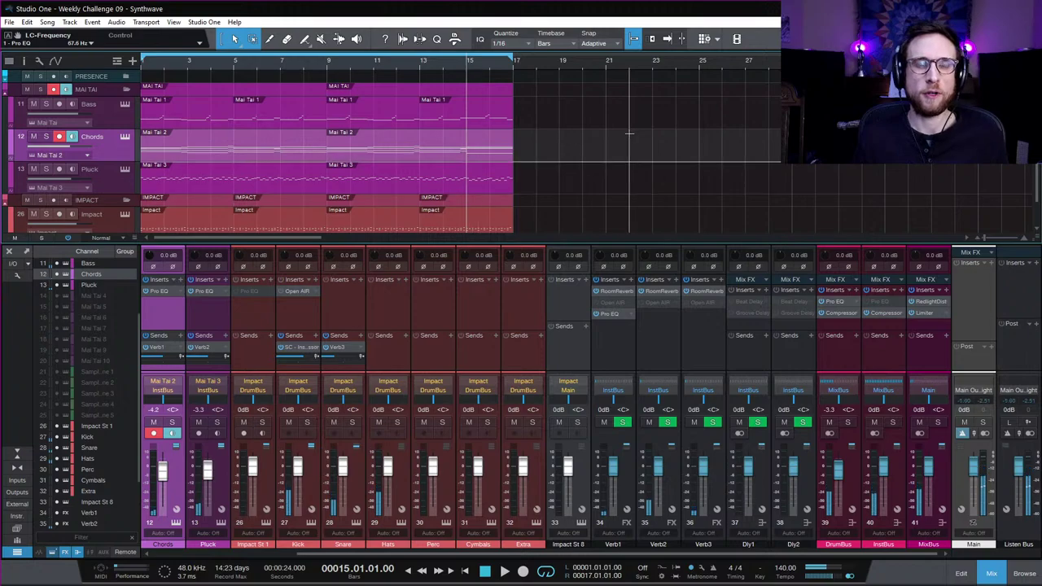
pyautogui.scroll(-2, 630, 133)
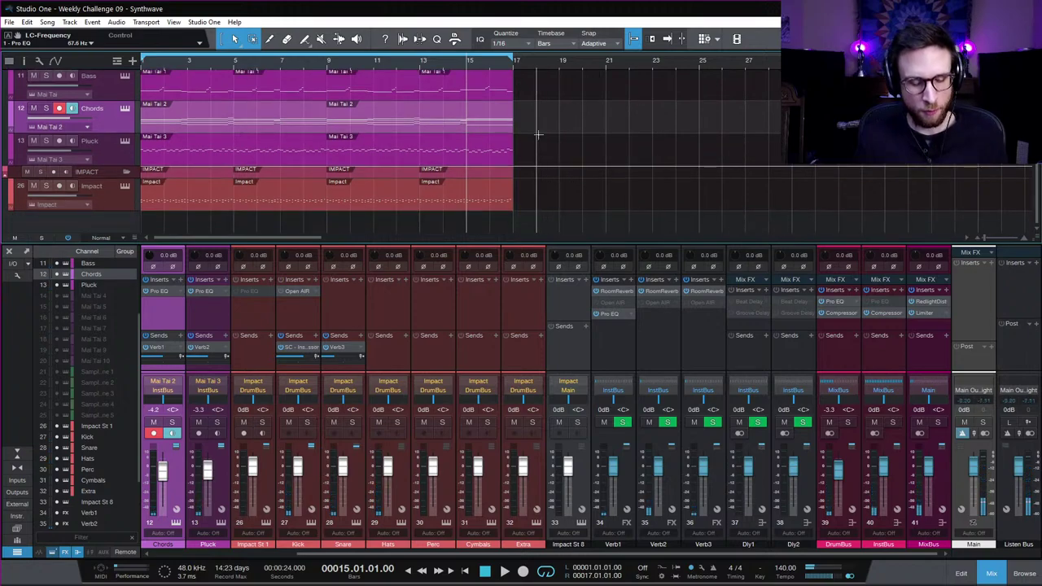
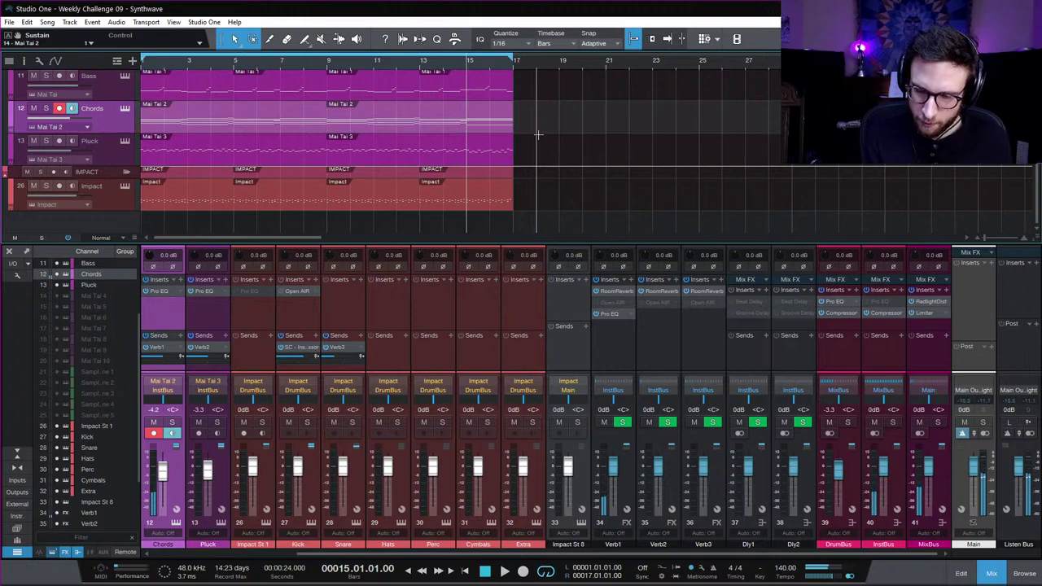
pyautogui.doubleClick(510, 129)
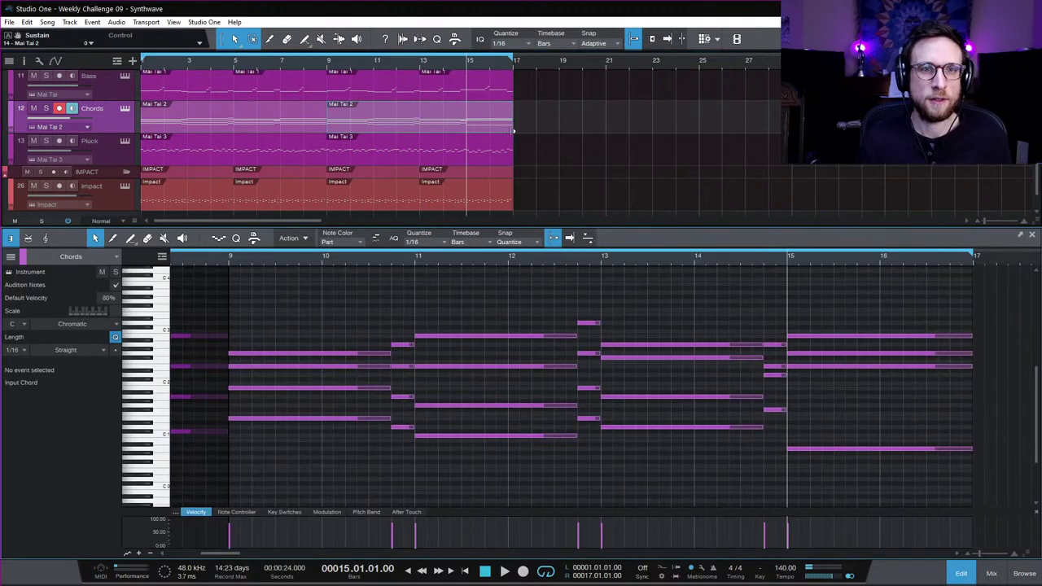
pyautogui.click(834, 449)
pyautogui.click(840, 336)
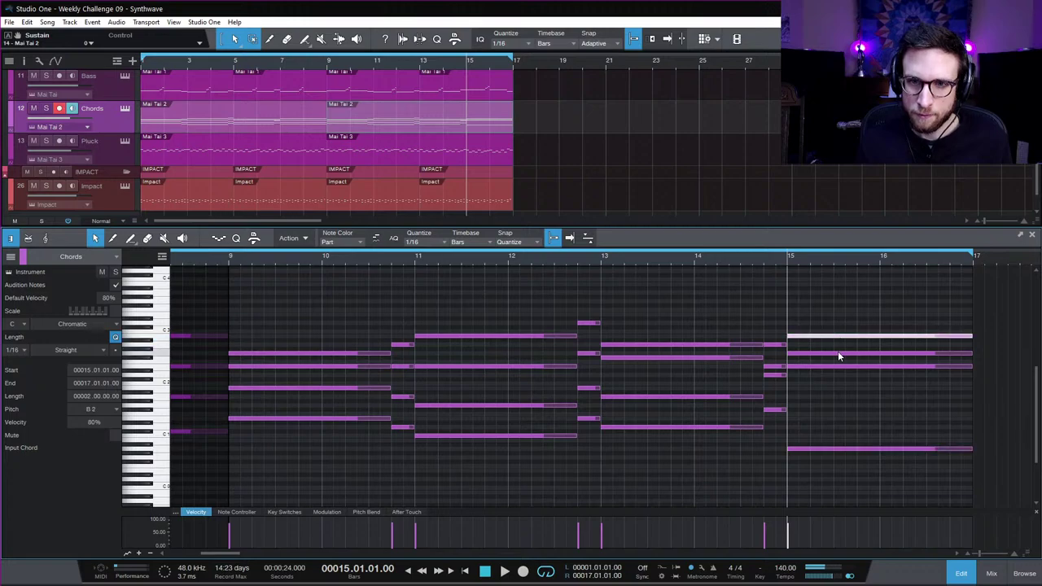
pyautogui.click(838, 353)
pyautogui.moveTo(835, 356); pyautogui.dragTo(837, 347)
pyautogui.press('space')
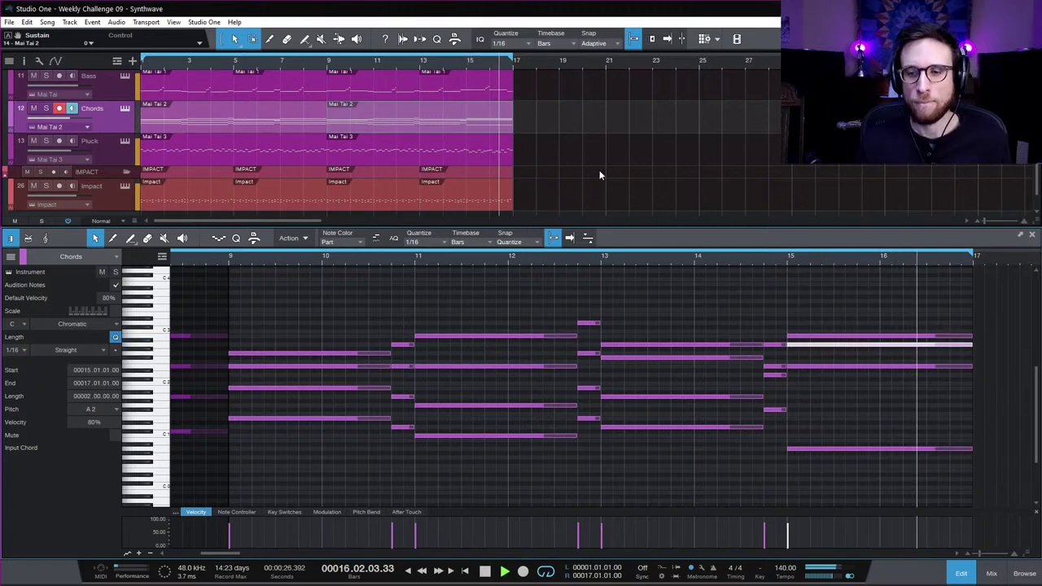
# - Close the note editor, open the Chords' Mai Tai, and insert a Compressor on the Chords channel in the mixer
pyautogui.click(961, 573)
pyautogui.click(125, 135)
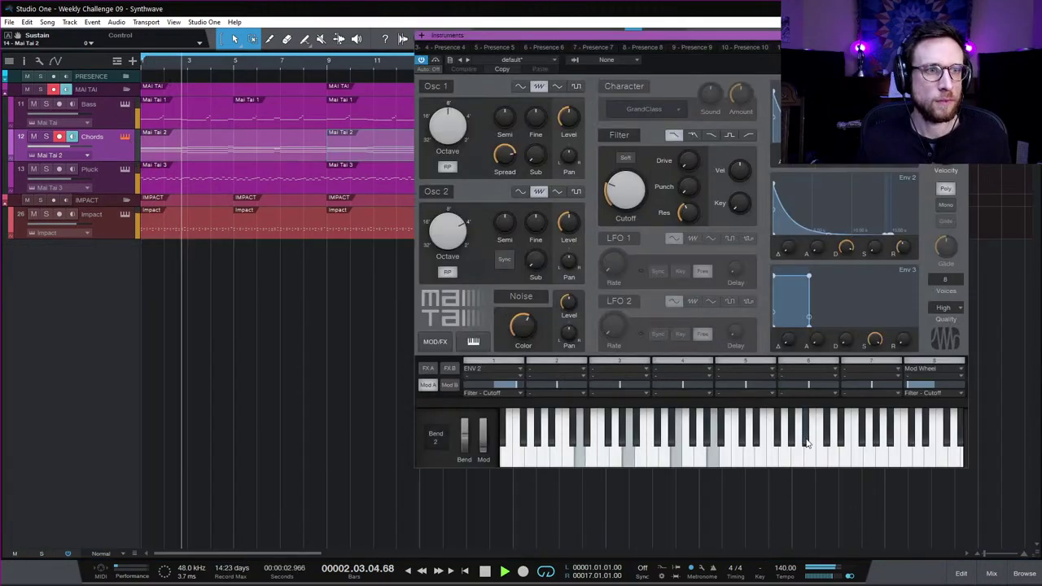
pyautogui.press('F3')
pyautogui.click(182, 280)
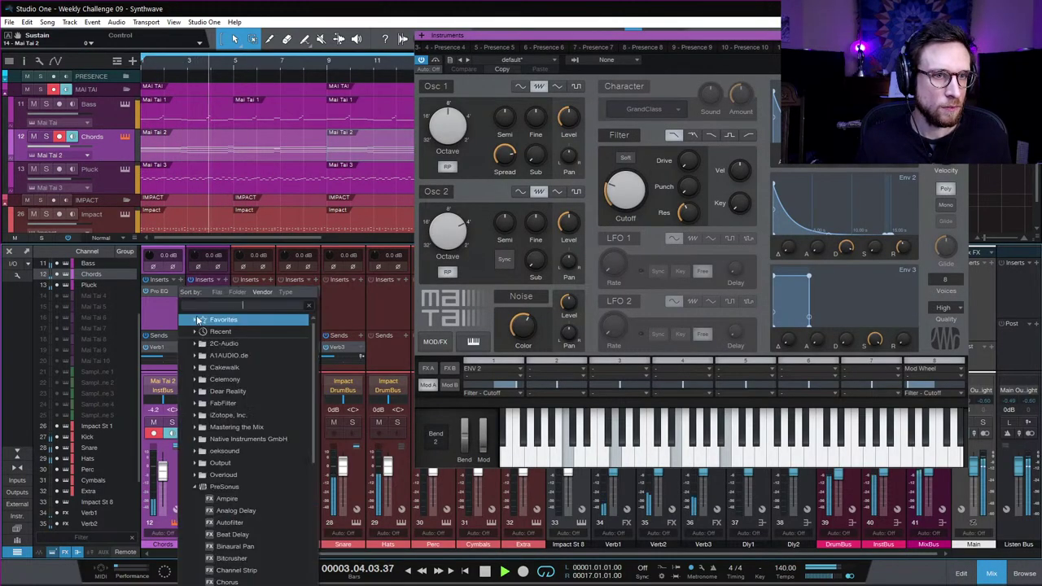
pyautogui.click(236, 550)
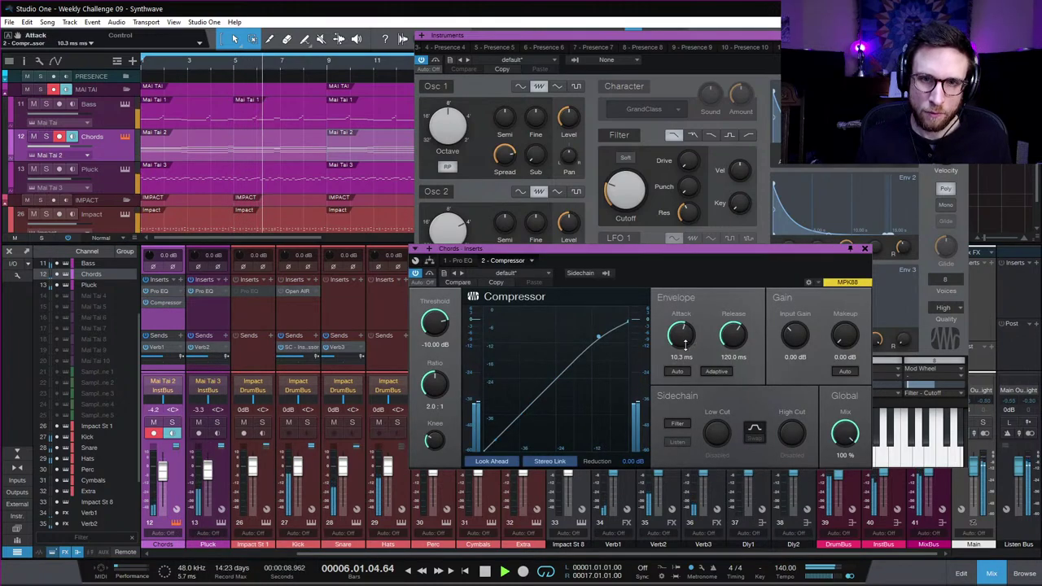
# - Set the Chords compressor to 9.51 ms attack, 334.8 ms release, 8.5:1 ratio, -31.12 dB threshold and auto makeup gain, and close it
pyautogui.moveTo(733, 345); pyautogui.dragTo(735, 328)
pyautogui.moveTo(436, 384); pyautogui.dragTo(438, 377)
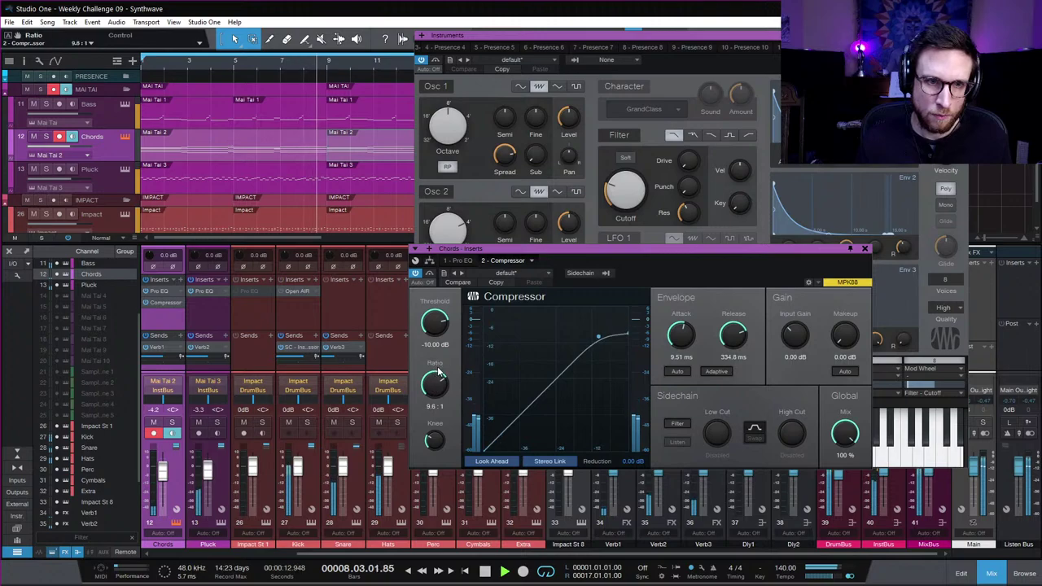
pyautogui.moveTo(434, 322)
pyautogui.mouseDown()
pyautogui.moveTo(424, 332)
pyautogui.moveTo(434, 334)
pyautogui.mouseUp()
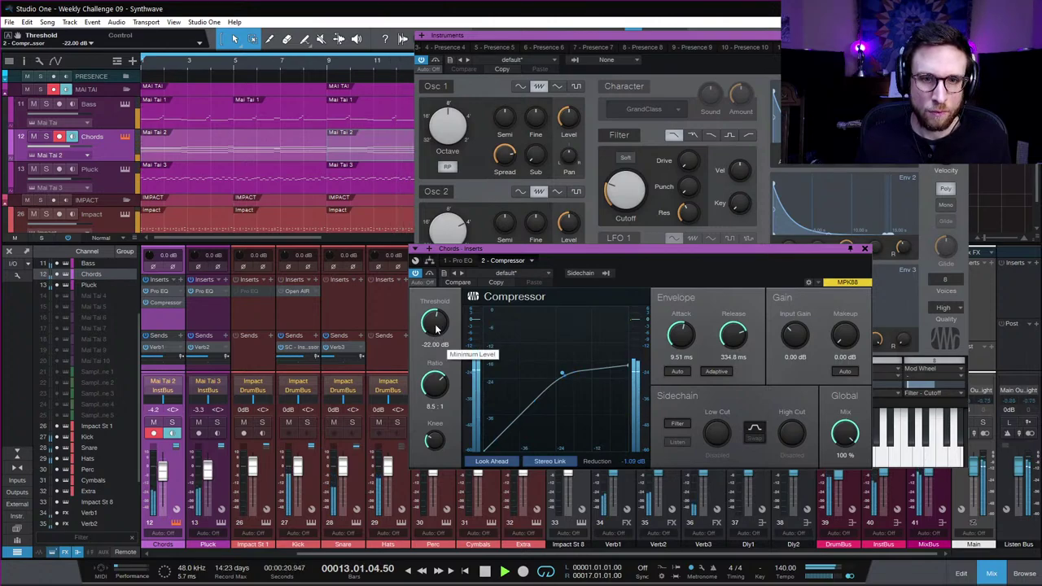
pyautogui.moveTo(437, 327); pyautogui.dragTo(433, 331)
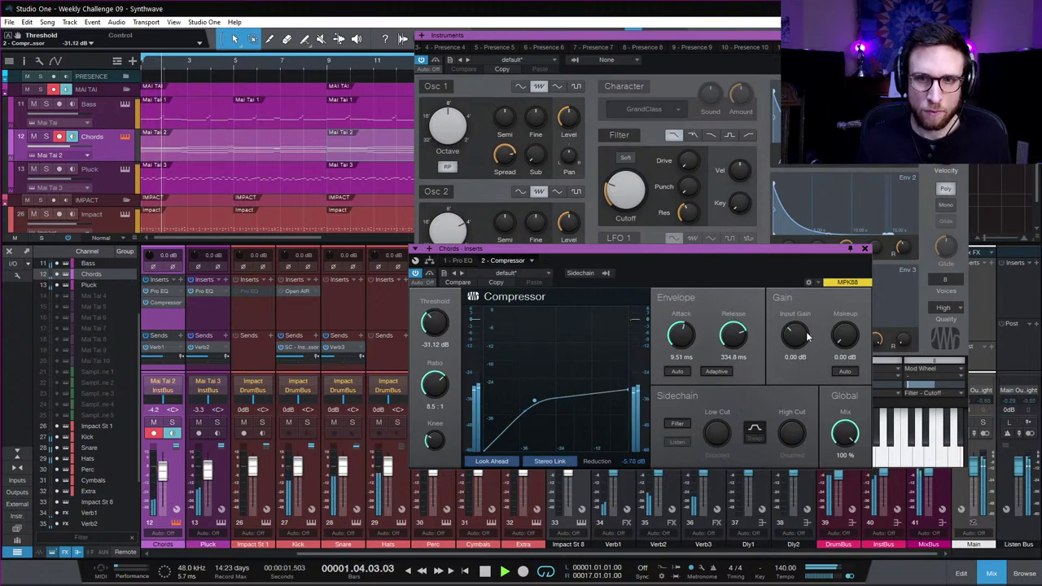
pyautogui.click(845, 371)
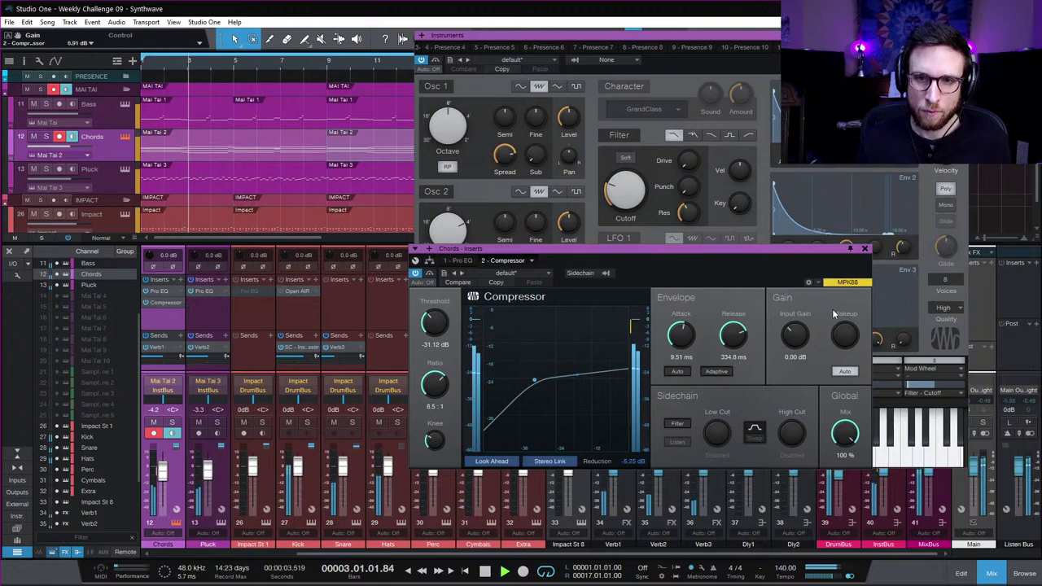
pyautogui.click(864, 248)
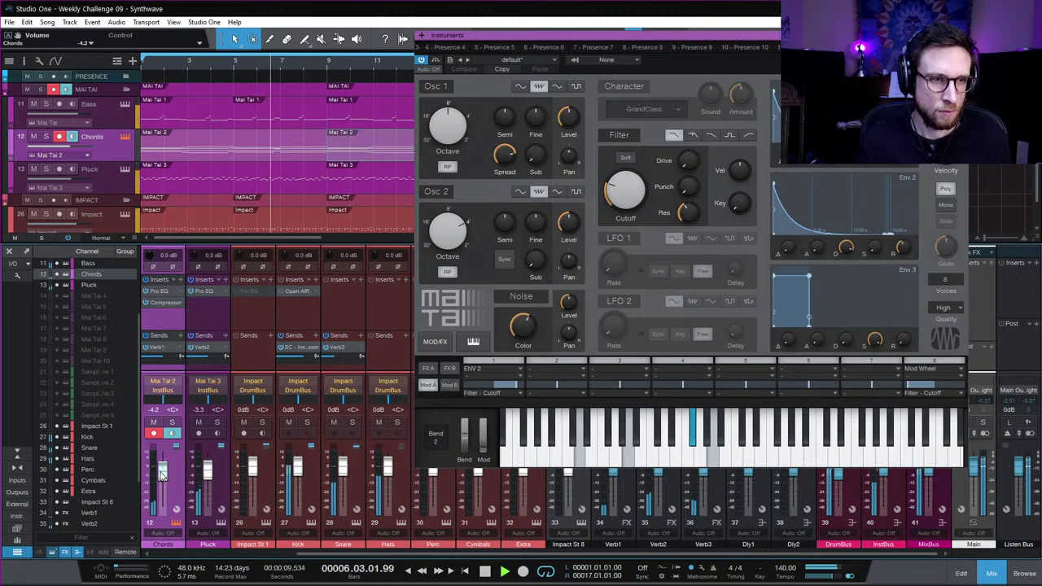
# - Lower the Chords channel's volume to -5.5 dB and the Hats channel's volume to -3.3 dB
pyautogui.moveTo(162, 473); pyautogui.dragTo(162, 477)
pyautogui.press('Escape')
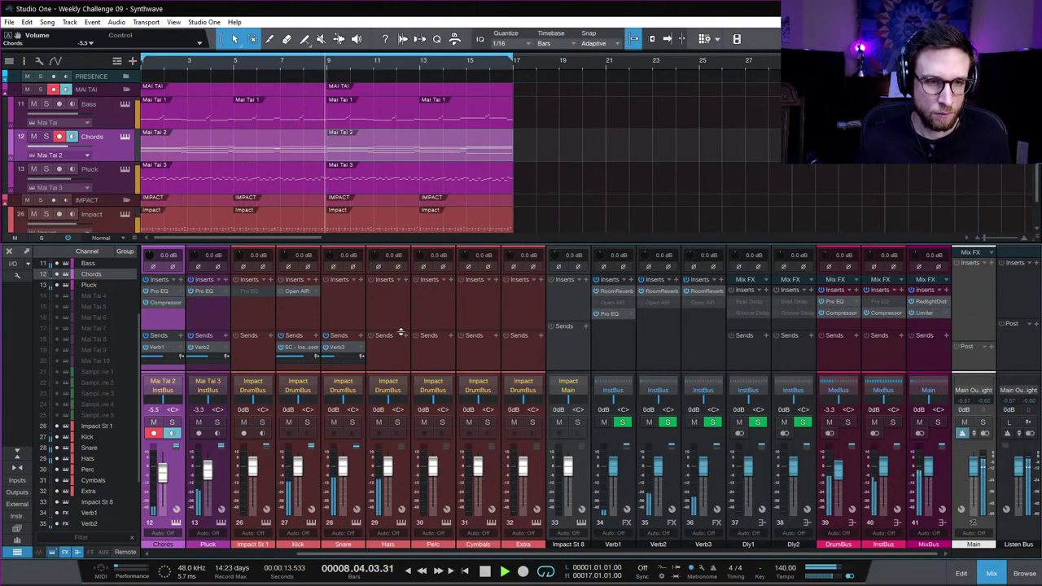
pyautogui.moveTo(387, 461); pyautogui.dragTo(389, 476)
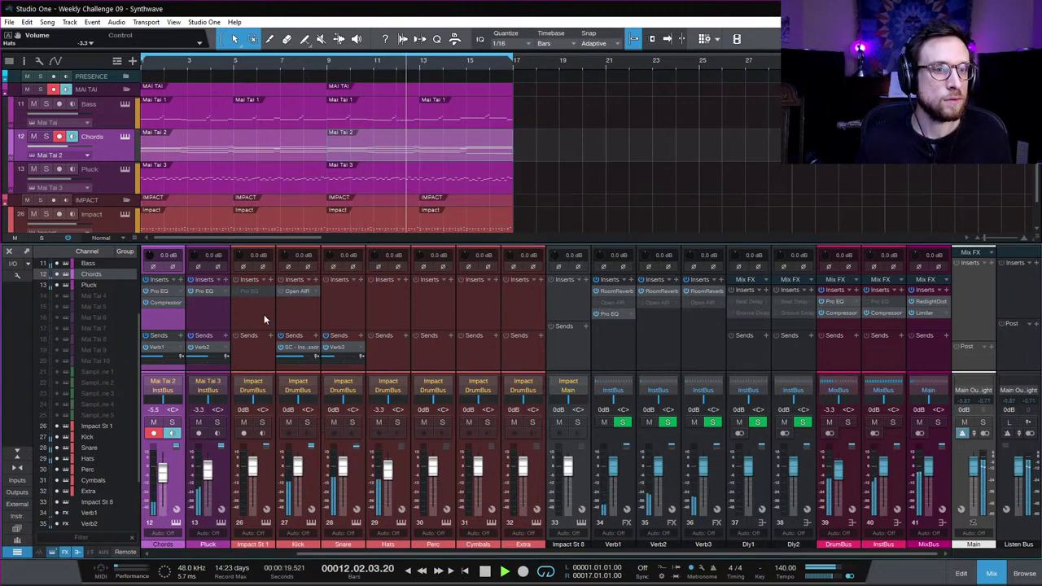
# - Solo the Pluck channel, open its Mai Tai and set the ENV 2 to Filter Cutoff modulation amount to 100%
pyautogui.click(207, 327)
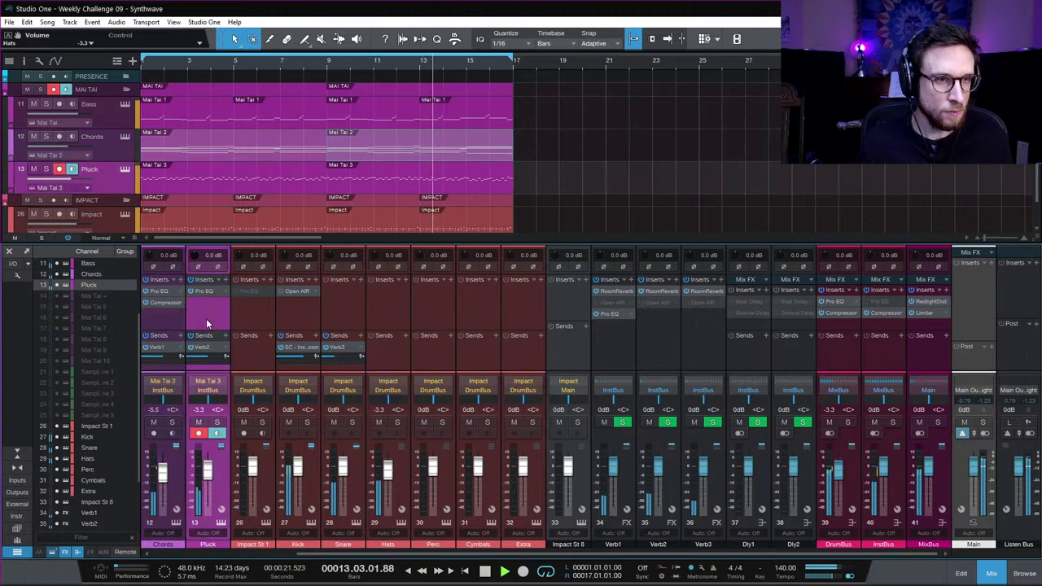
pyautogui.press('s')
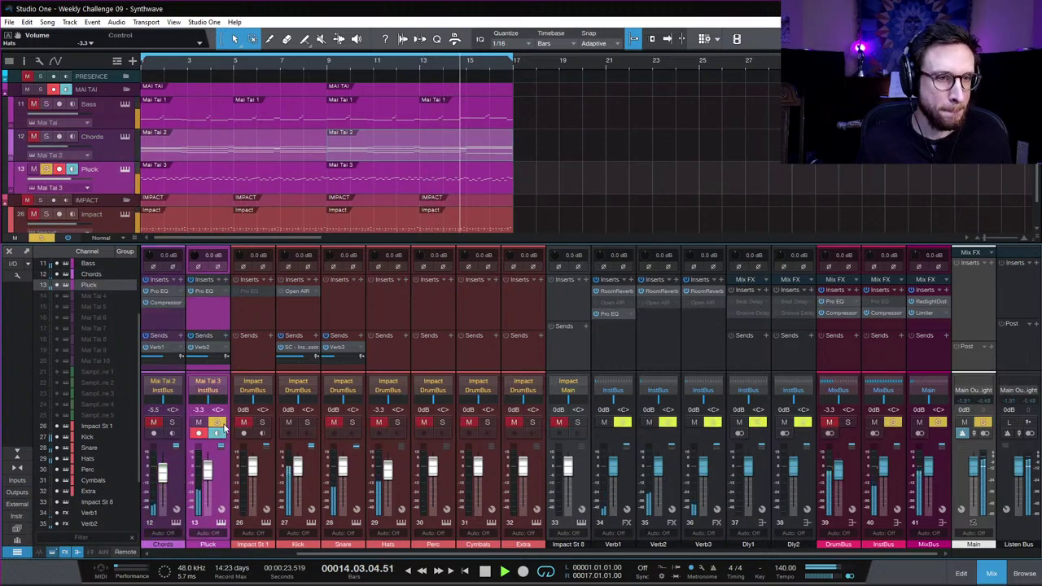
pyautogui.click(220, 522)
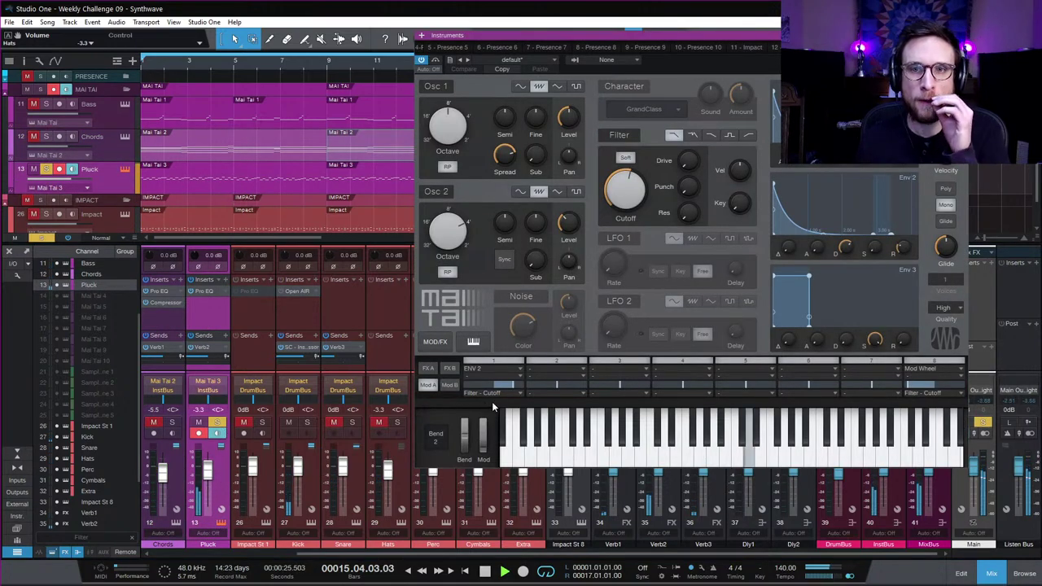
pyautogui.click(522, 388)
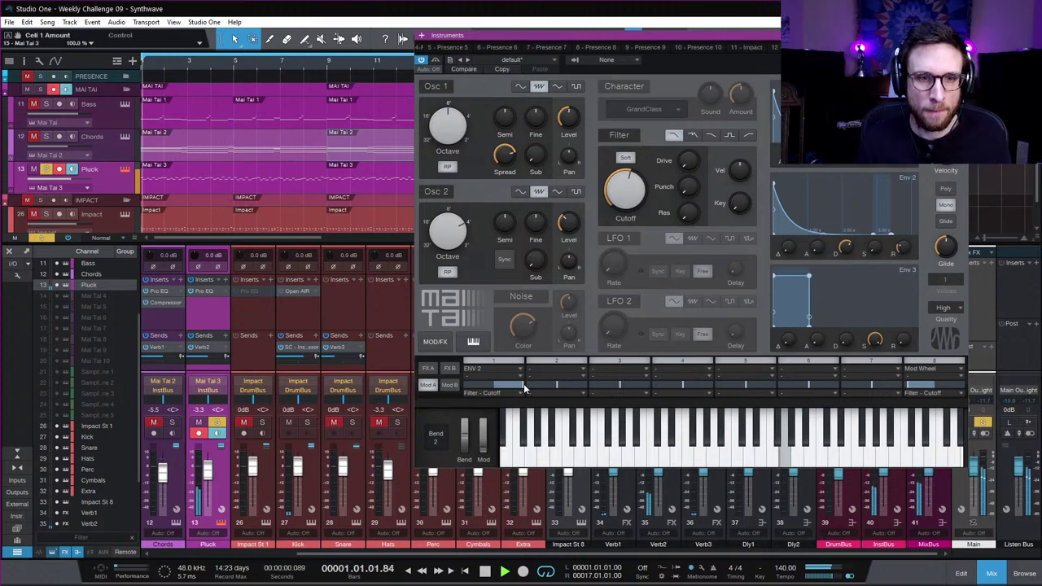
pyautogui.scroll(4, 523, 390)
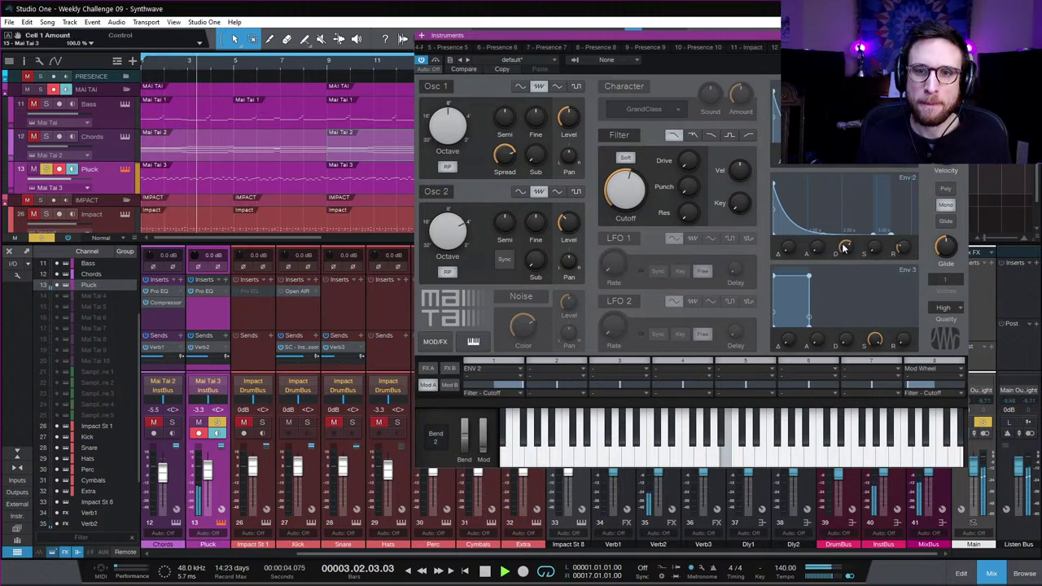
# - Set the Pluck's filter cutoff to 2.70 kHz, resonance to 18% and Env 2 decay to 1.87 s
pyautogui.moveTo(844, 249); pyautogui.dragTo(844, 257)
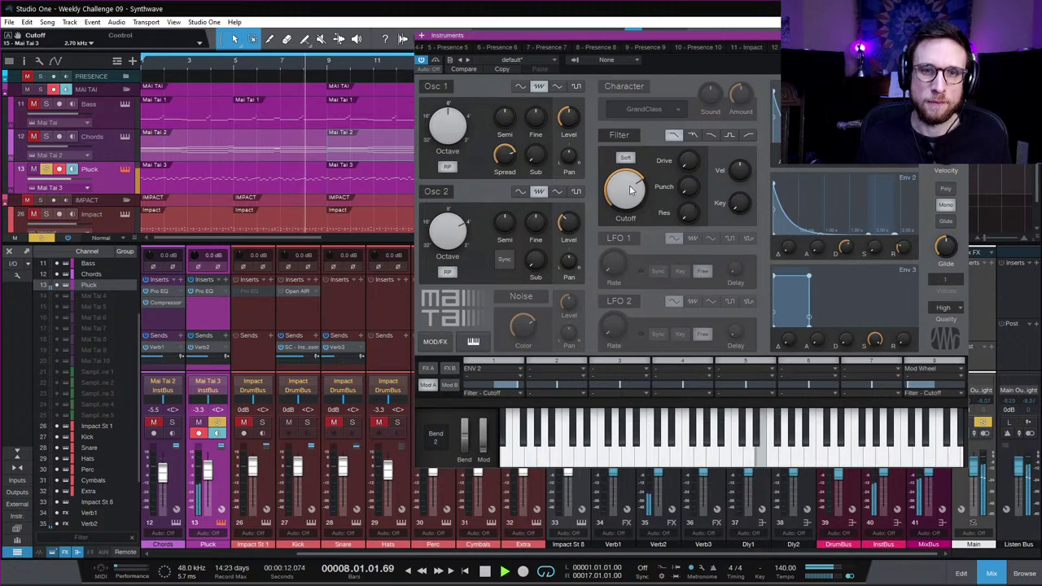
pyautogui.moveTo(674, 220); pyautogui.dragTo(696, 207)
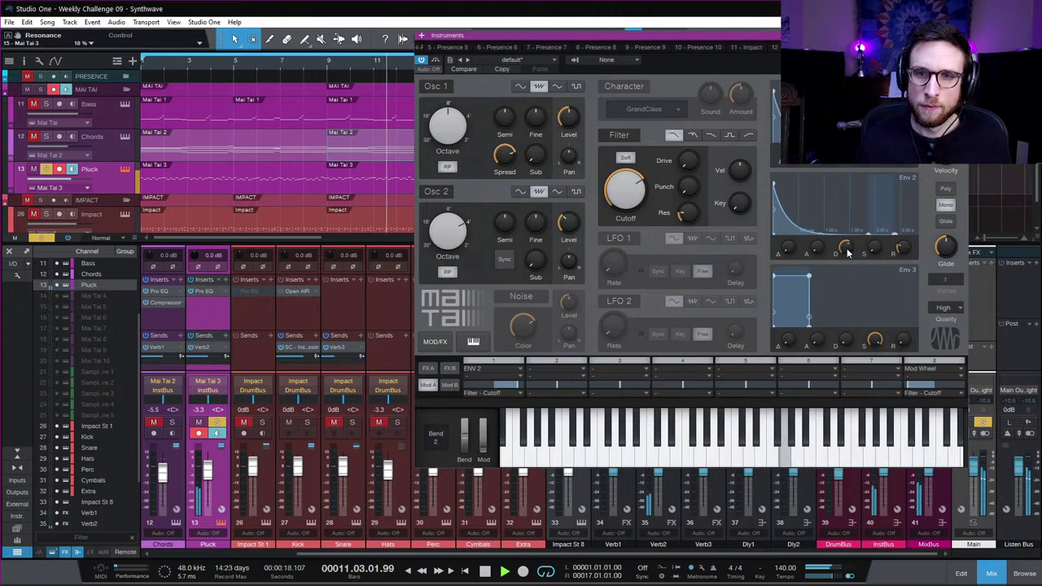
pyautogui.moveTo(847, 251); pyautogui.dragTo(846, 247)
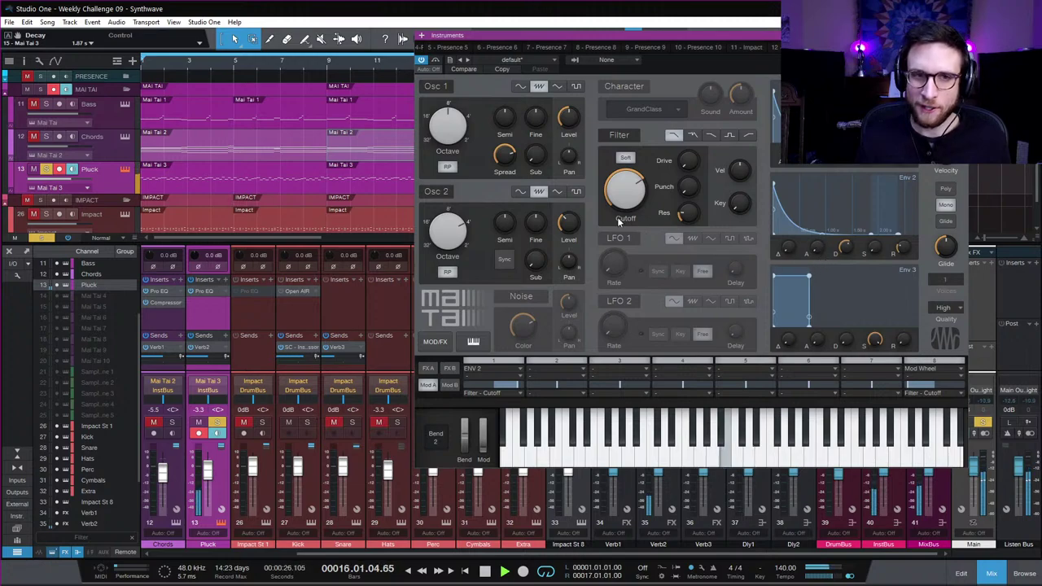
# - Enable the Pluck's Character section and try GrandClass with Sound at L 24
pyautogui.click(629, 91)
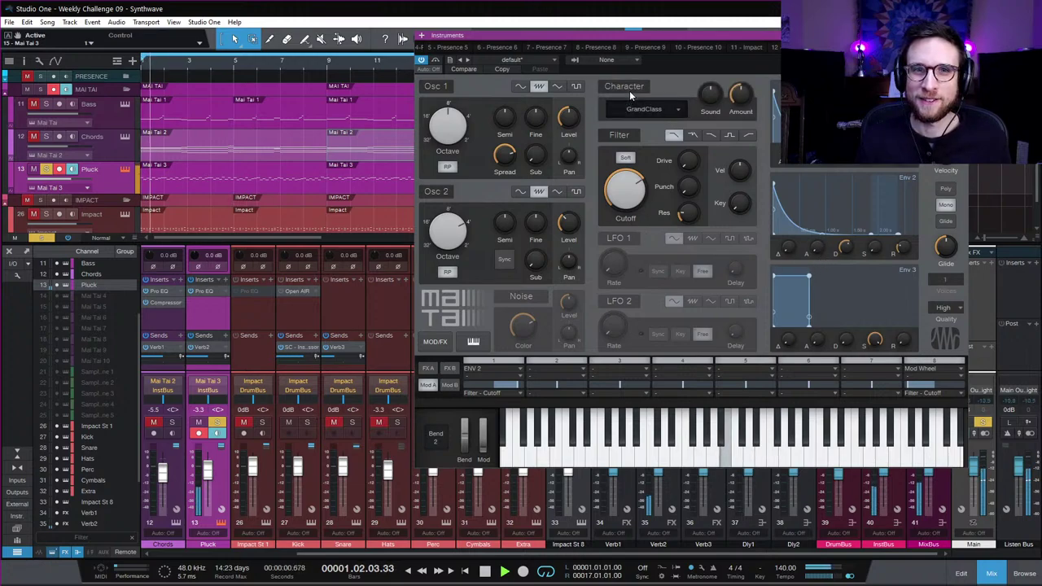
pyautogui.click(669, 110)
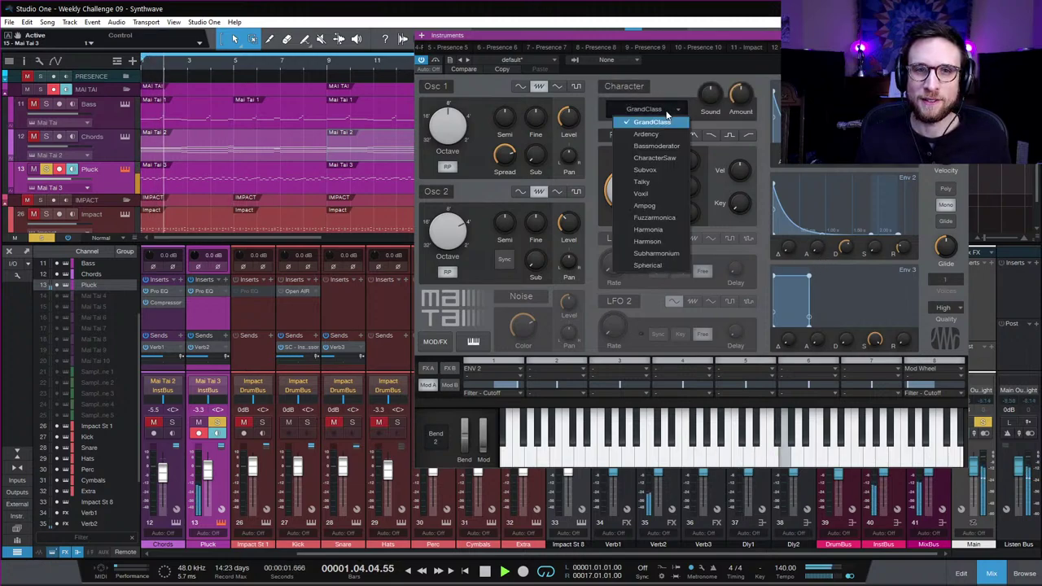
pyautogui.click(715, 114)
pyautogui.moveTo(712, 96); pyautogui.dragTo(717, 55)
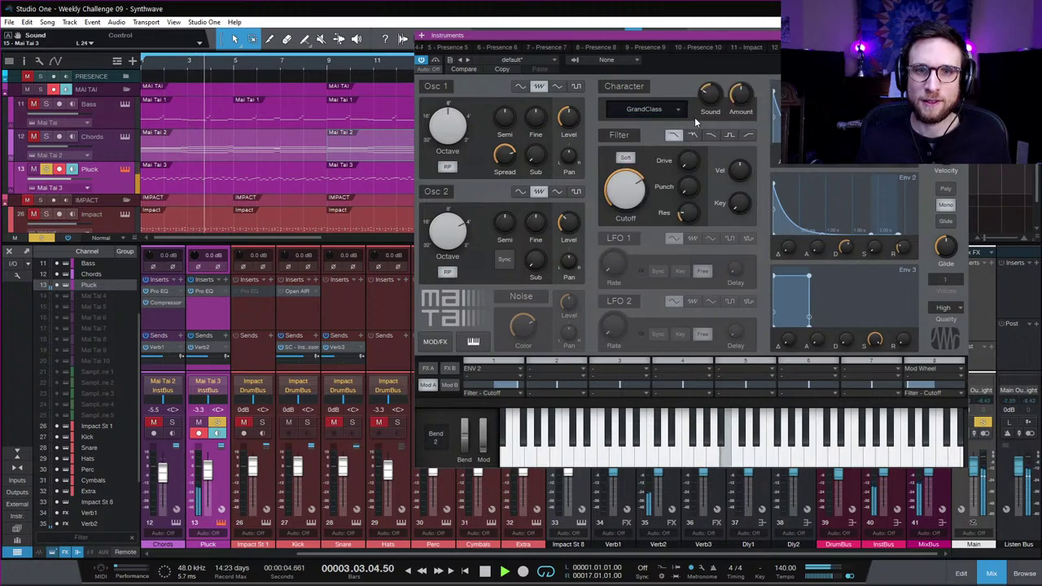
# - Try the Ardency character with Sound at R 45, and CharacterSaw with Sound at L 30
pyautogui.click(671, 109)
pyautogui.click(643, 138)
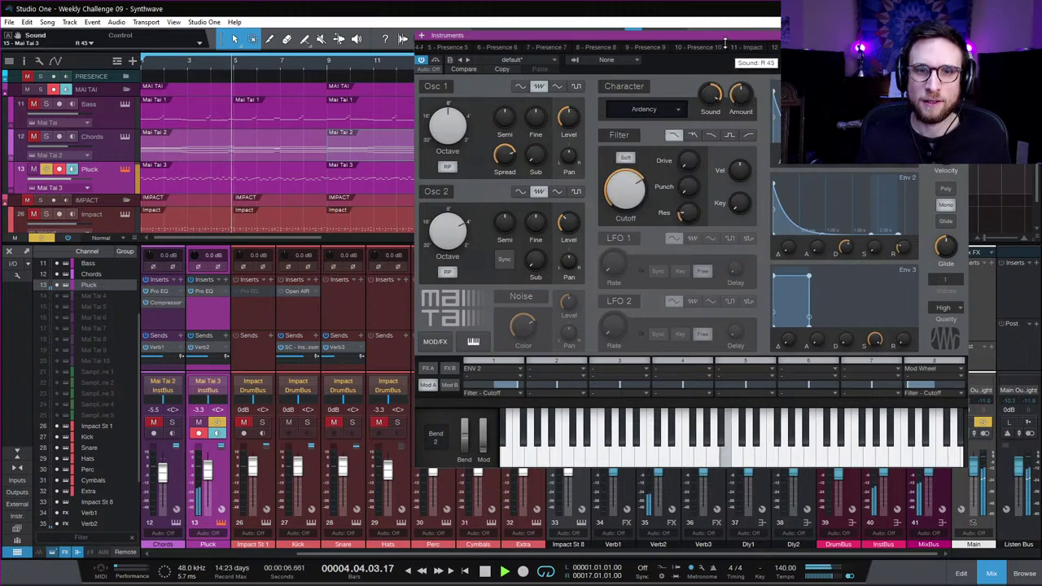
pyautogui.click(666, 111)
pyautogui.click(674, 160)
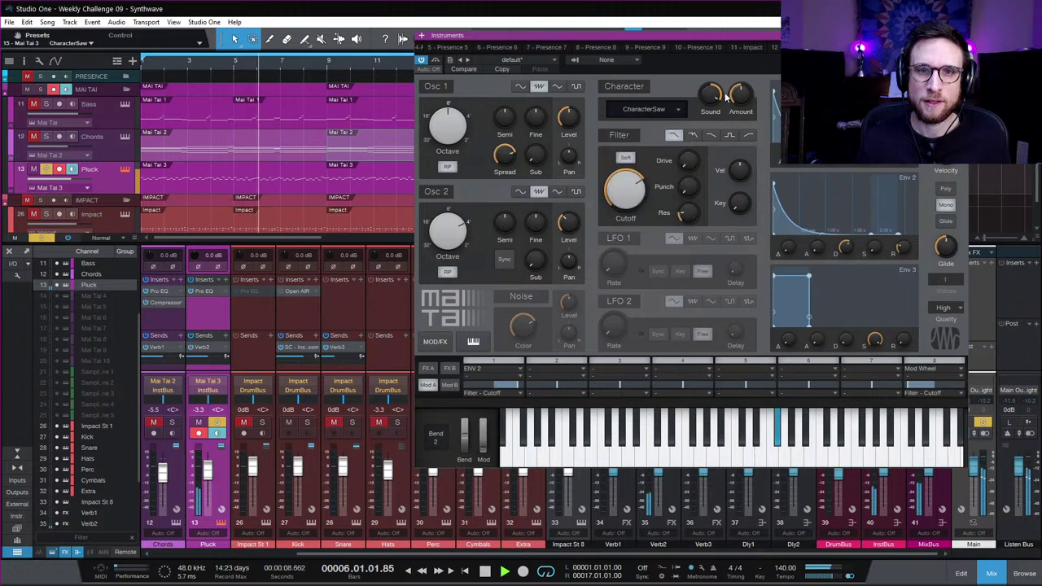
pyautogui.moveTo(710, 96); pyautogui.dragTo(716, 167)
# - Change the Pluck's character to Fuzzarmonica with Sound at L 15 and Amount at 30%
pyautogui.click(672, 110)
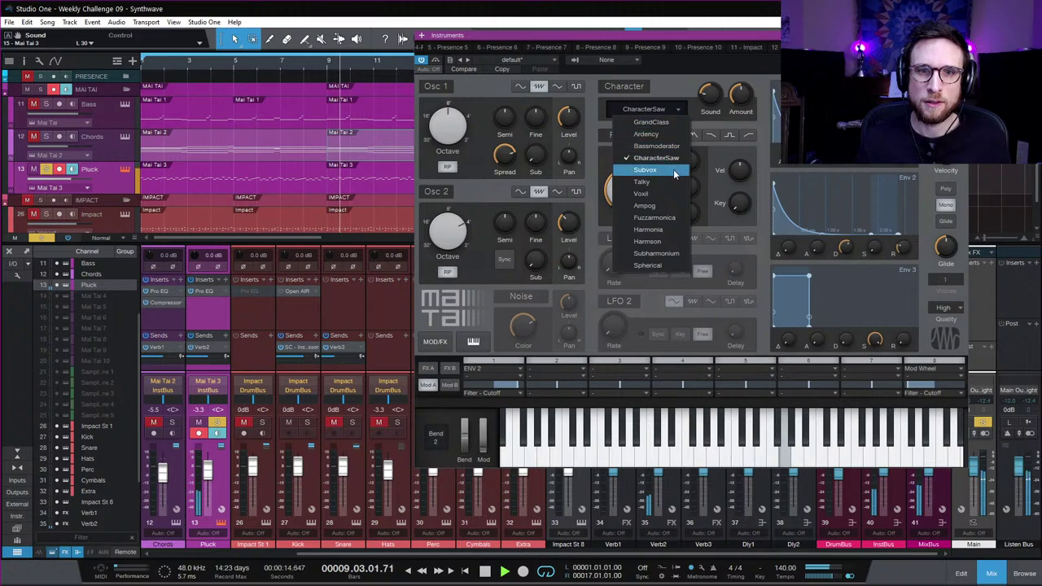
pyautogui.click(675, 218)
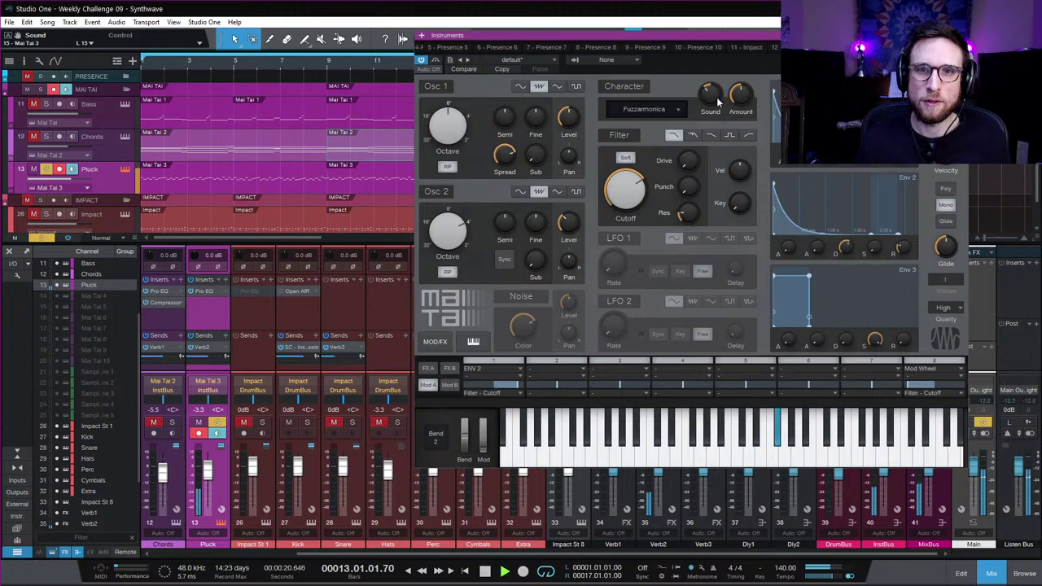
pyautogui.moveTo(747, 101); pyautogui.dragTo(754, 70)
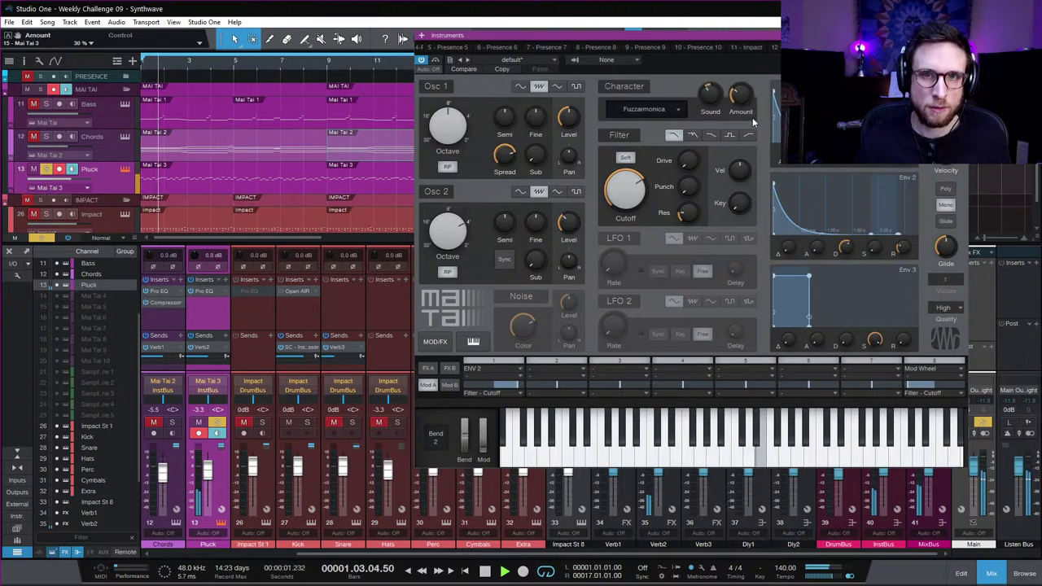
# - Enable the Pluck's LFO 1, route it to Character Sound in modulation slot 2 at 13.6%, and adjust the LFO rate
pyautogui.click(621, 243)
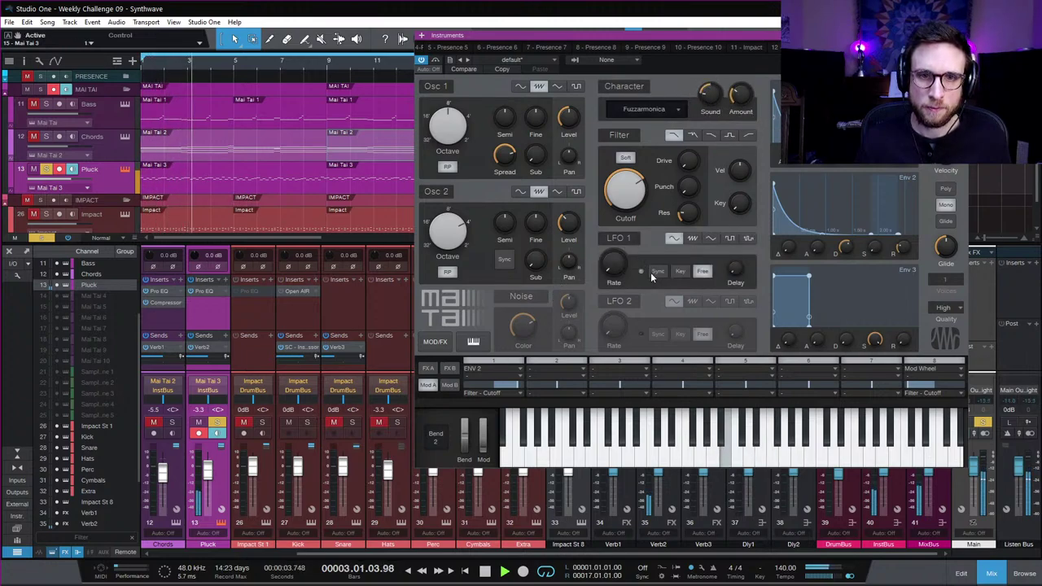
pyautogui.click(570, 366)
pyautogui.click(599, 409)
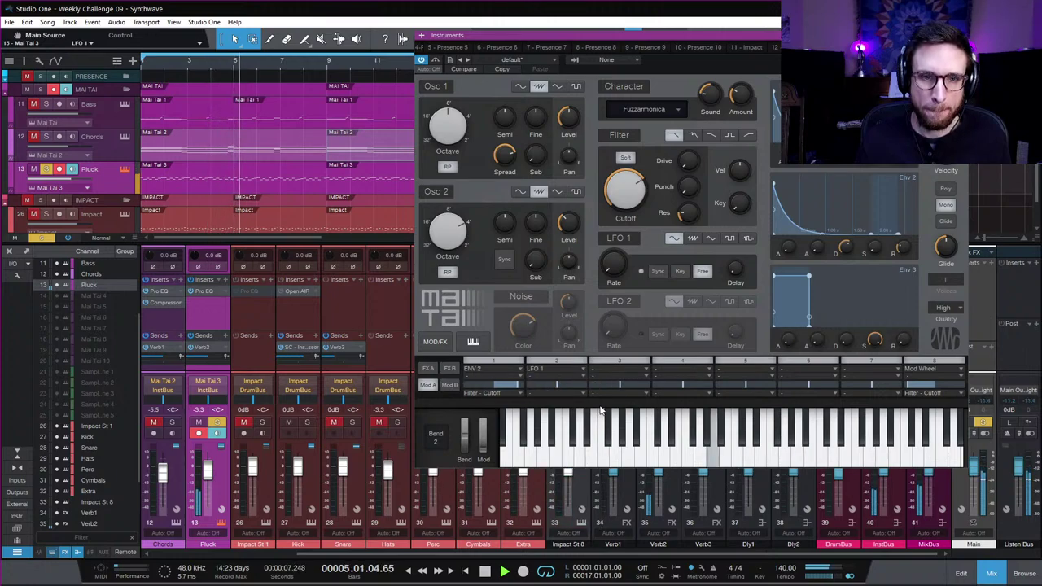
pyautogui.click(573, 393)
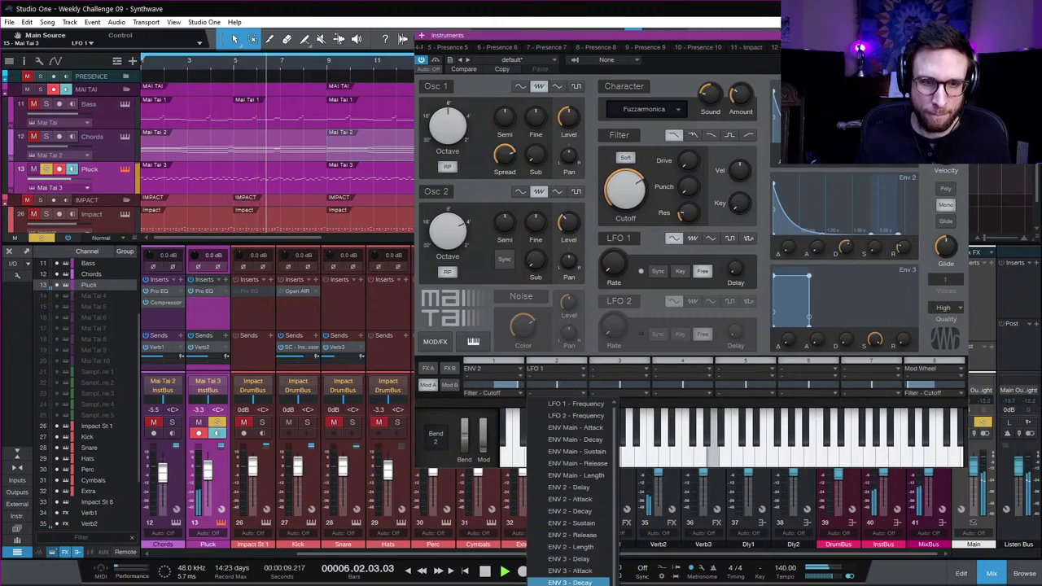
pyautogui.scroll(1, 574, 492)
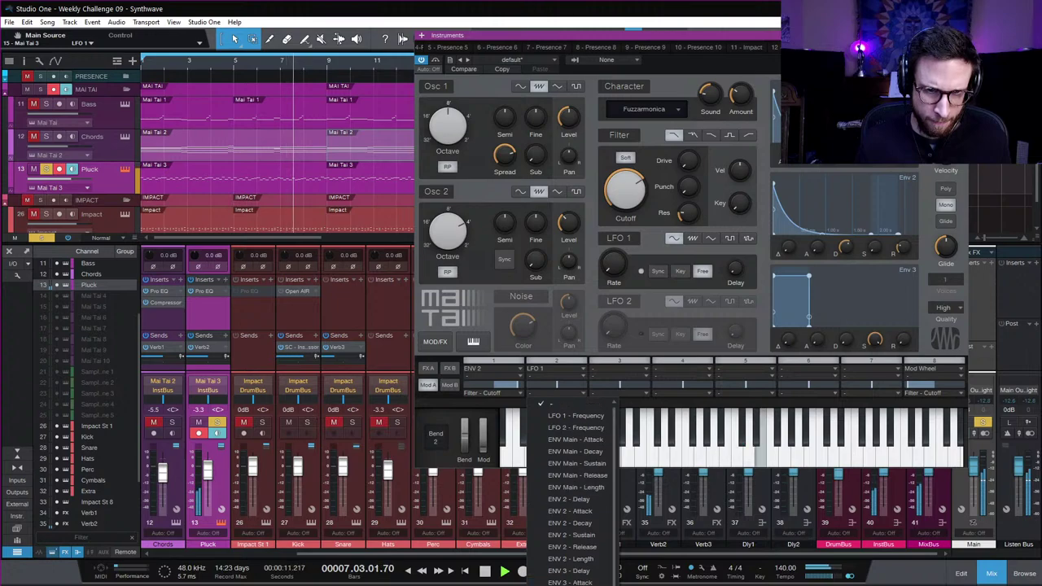
pyautogui.scroll(-3, 574, 492)
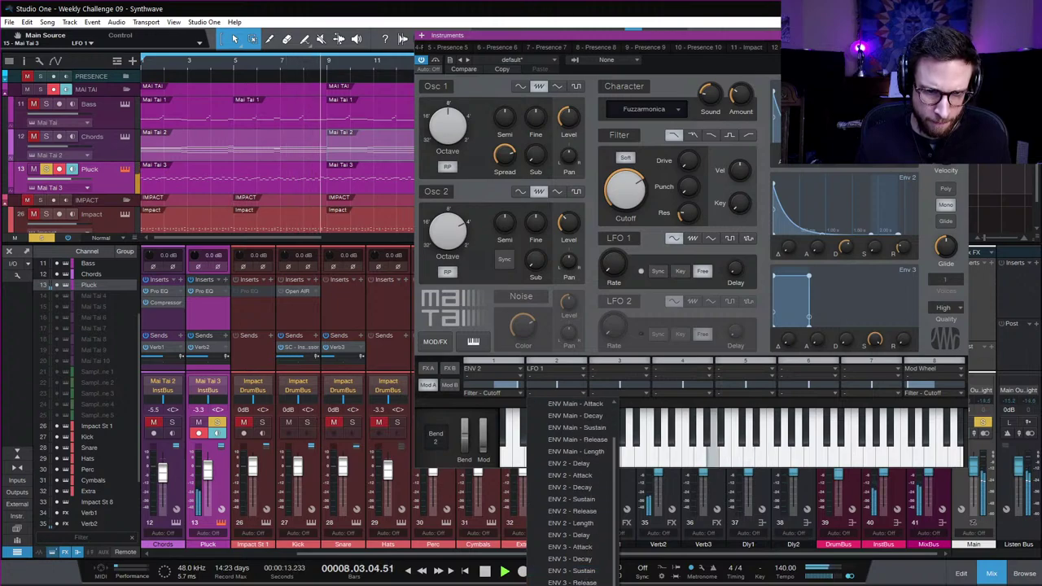
pyautogui.click(574, 493)
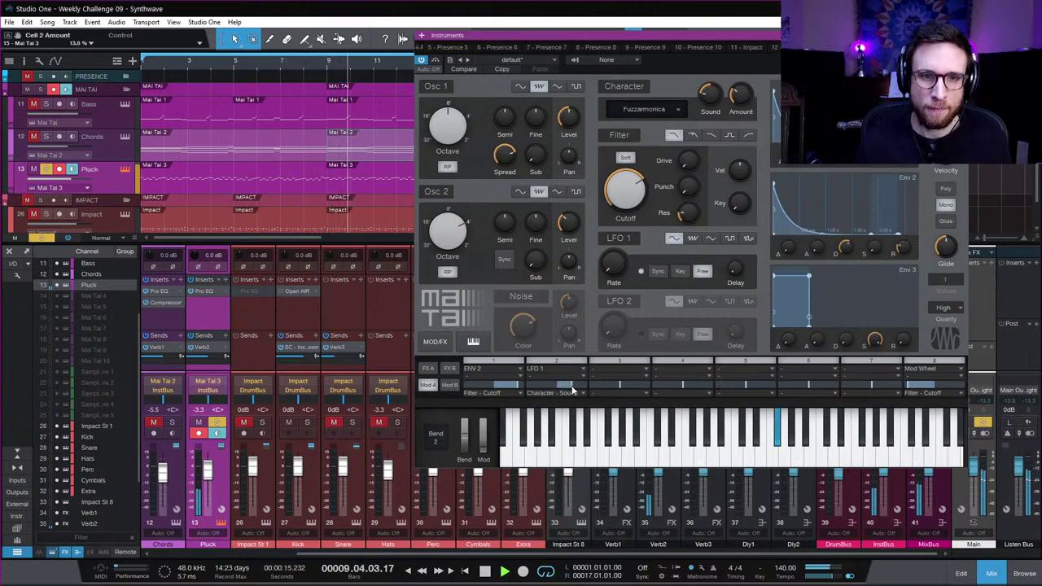
pyautogui.moveTo(621, 250)
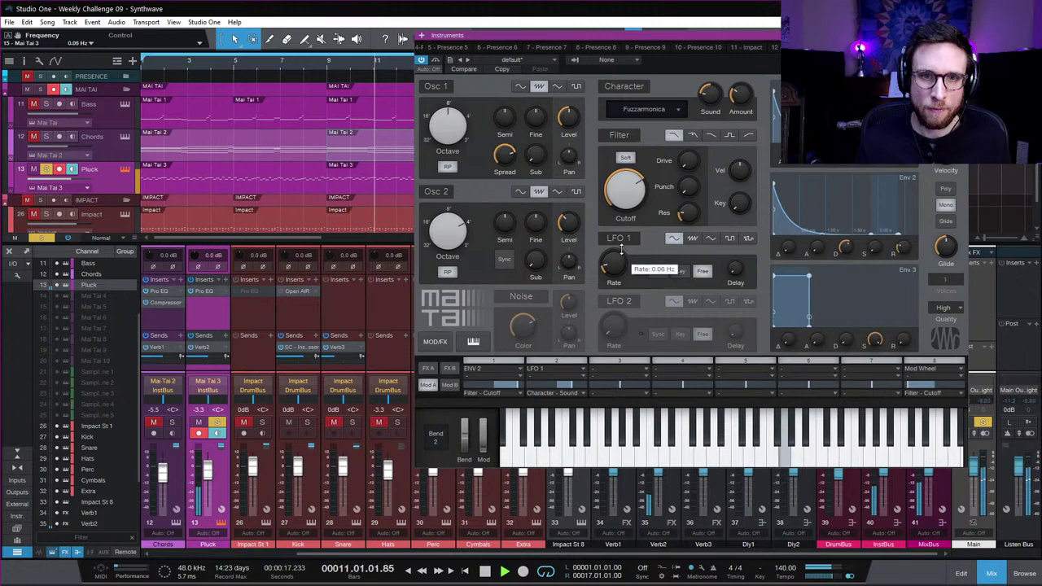
pyautogui.moveTo(621, 251); pyautogui.dragTo(640, 274)
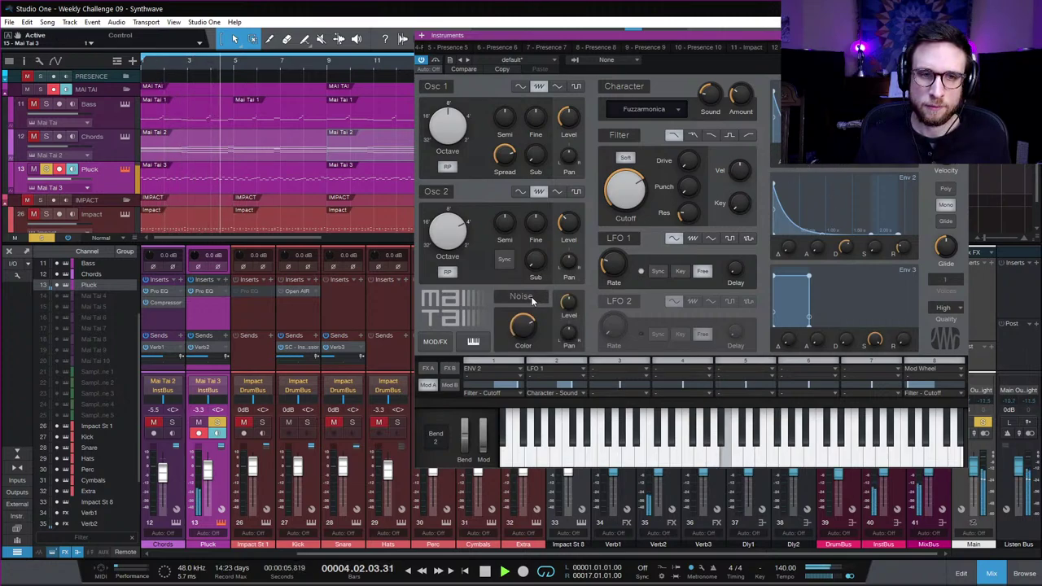
# - Enable the Pluck's noise at a level of -32.0 dB, set its filter cutoff to 805.4 Hz, and save the song
pyautogui.moveTo(521, 329); pyautogui.dragTo(562, 317)
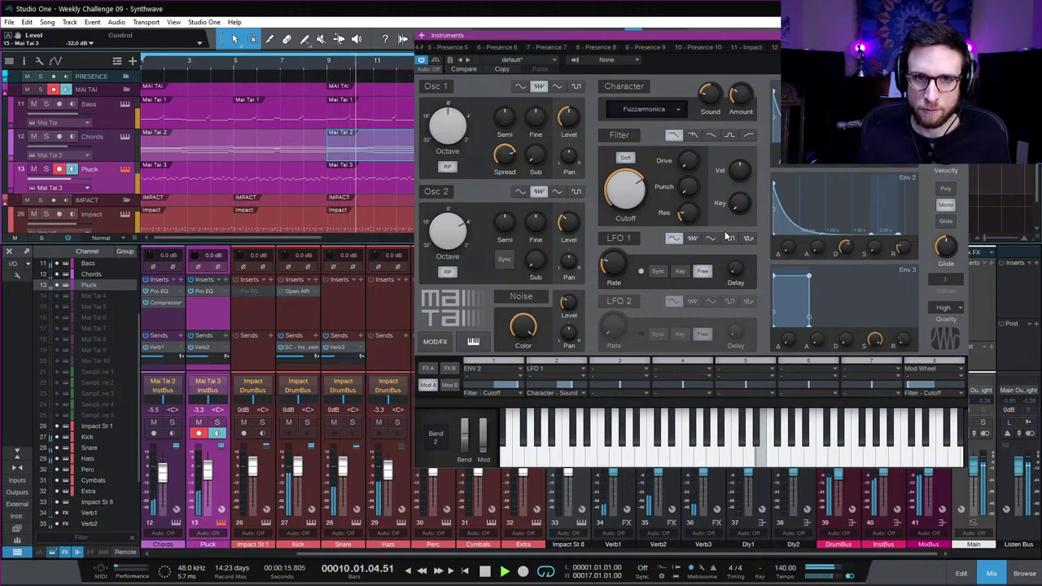
pyautogui.moveTo(628, 208)
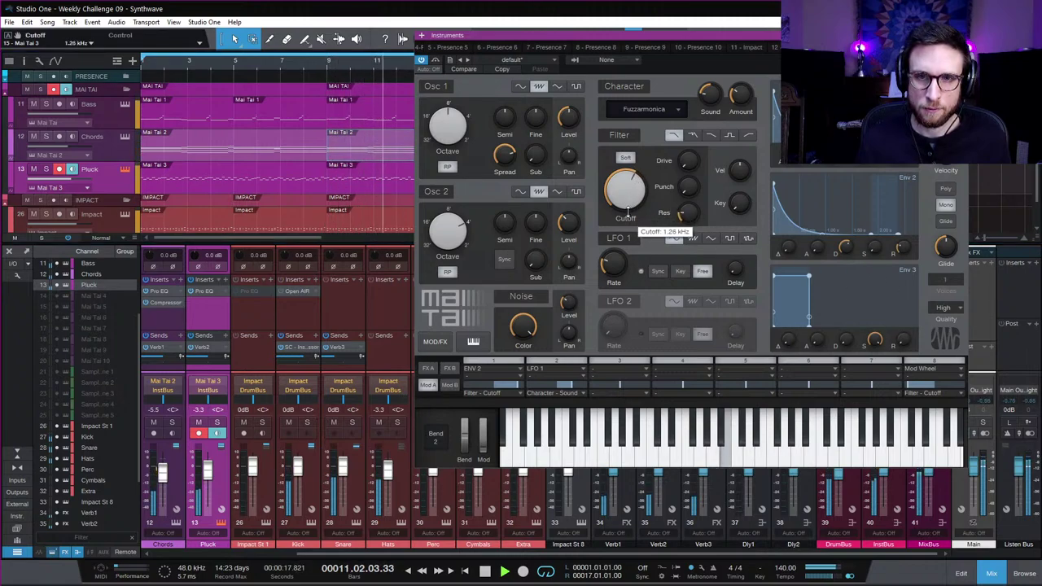
pyautogui.moveTo(627, 210); pyautogui.dragTo(625, 227)
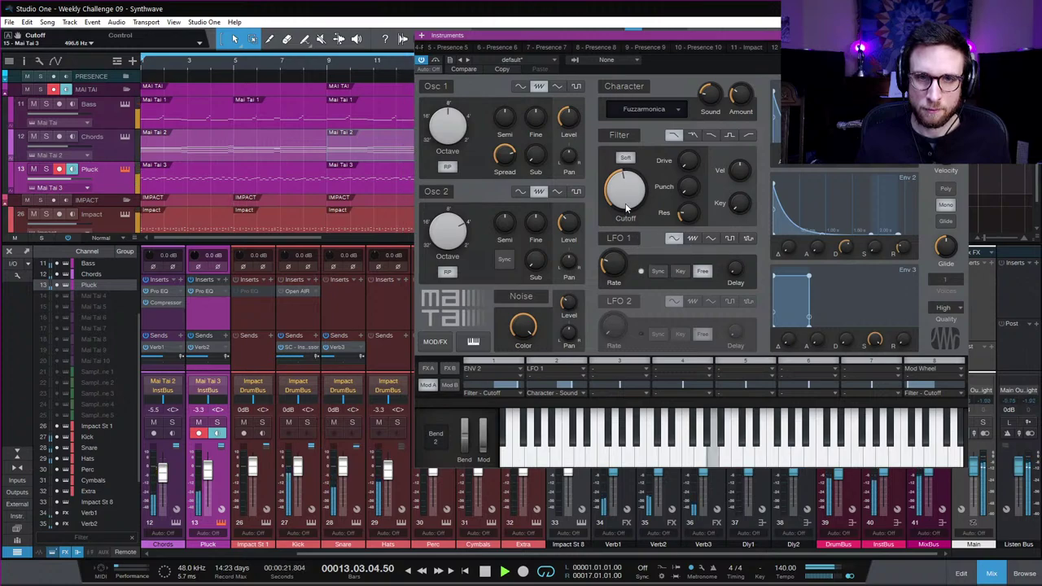
pyautogui.moveTo(626, 206)
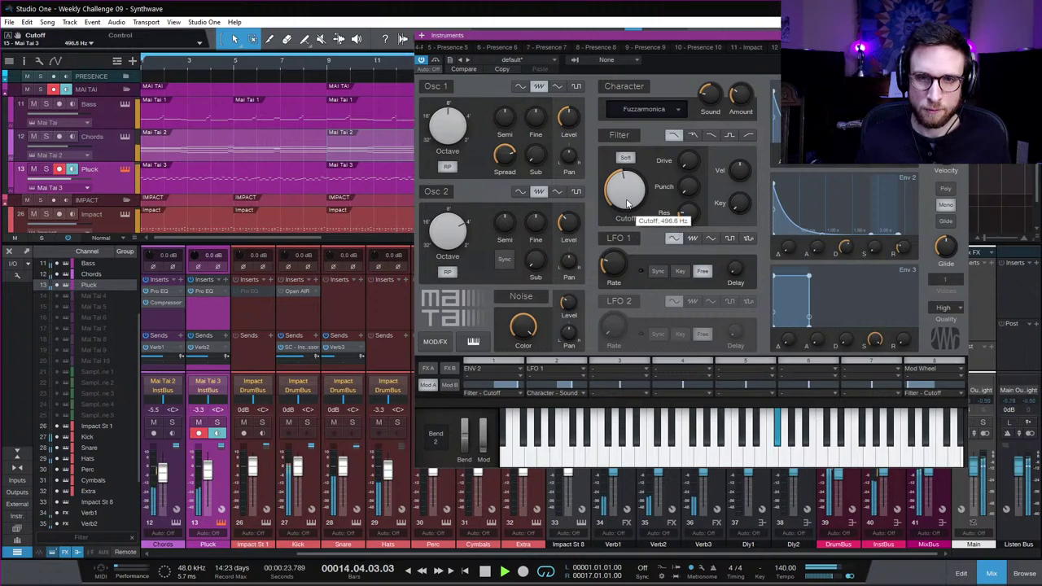
pyautogui.moveTo(627, 203); pyautogui.dragTo(621, 189)
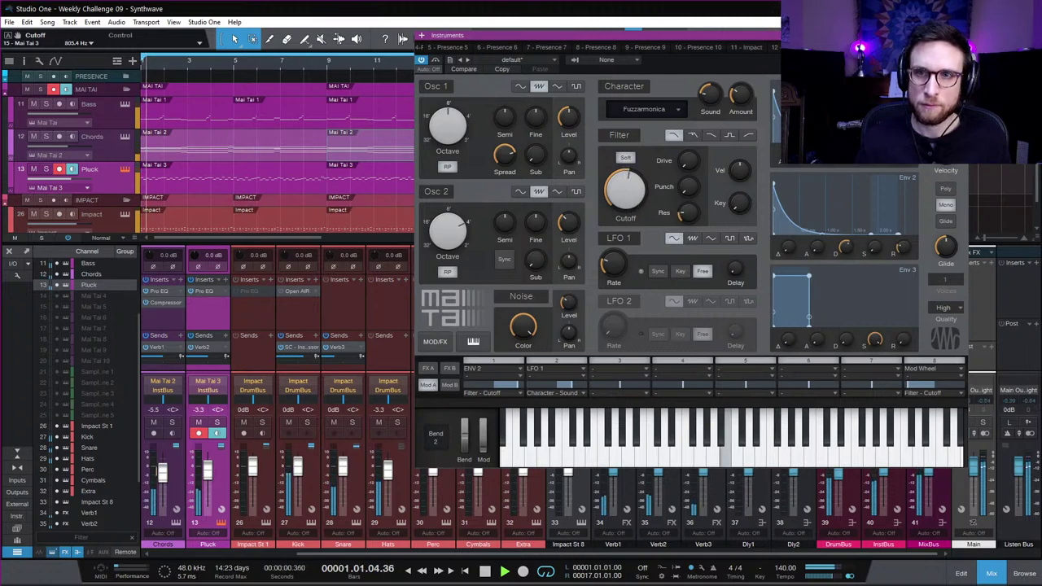
pyautogui.hotkey('ctrl', 's')
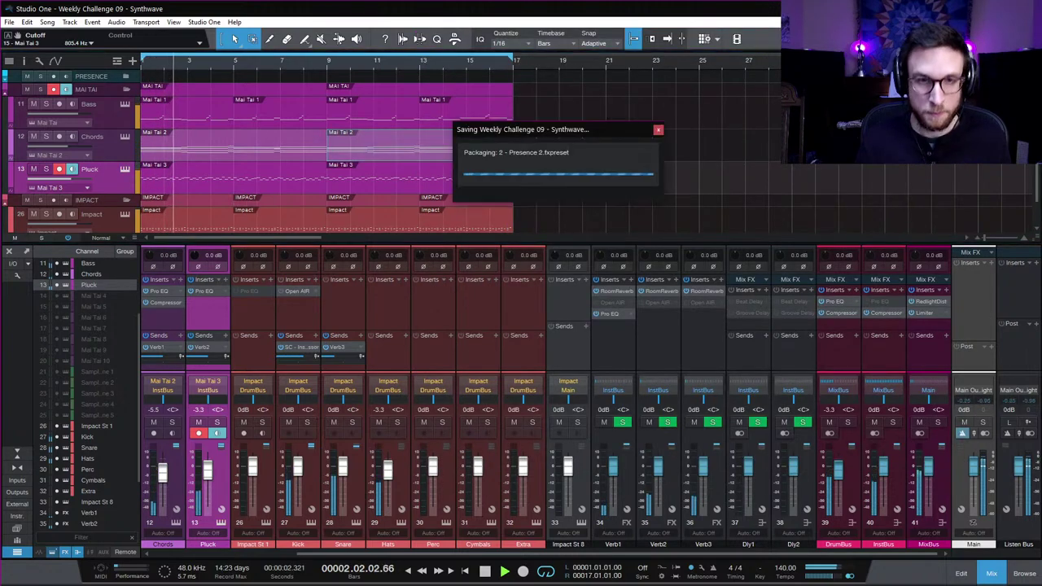
# - Turn the Main output down to -13.4 dB and set the Bass channel volume to -1.5 dB
pyautogui.moveTo(982, 472); pyautogui.dragTo(971, 481)
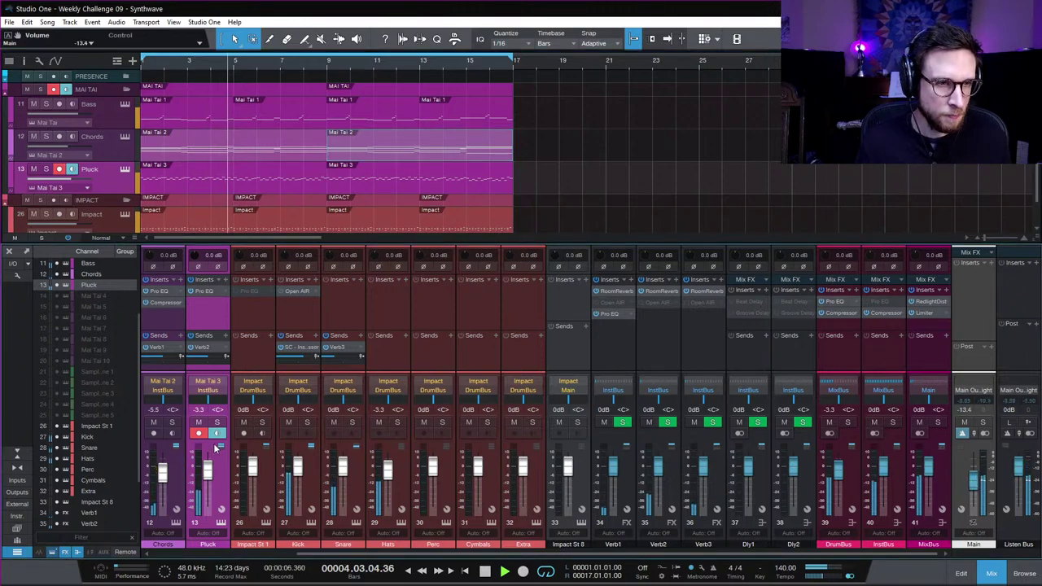
pyautogui.hscroll(-4, 309, 467)
pyautogui.scroll(-2, 299, 469)
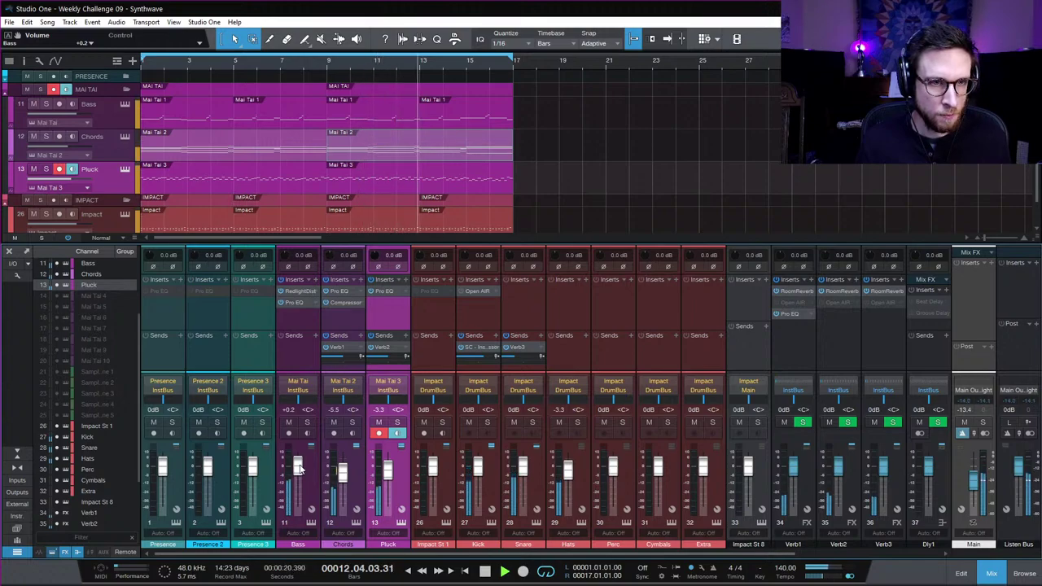
pyautogui.moveTo(299, 467); pyautogui.dragTo(300, 470)
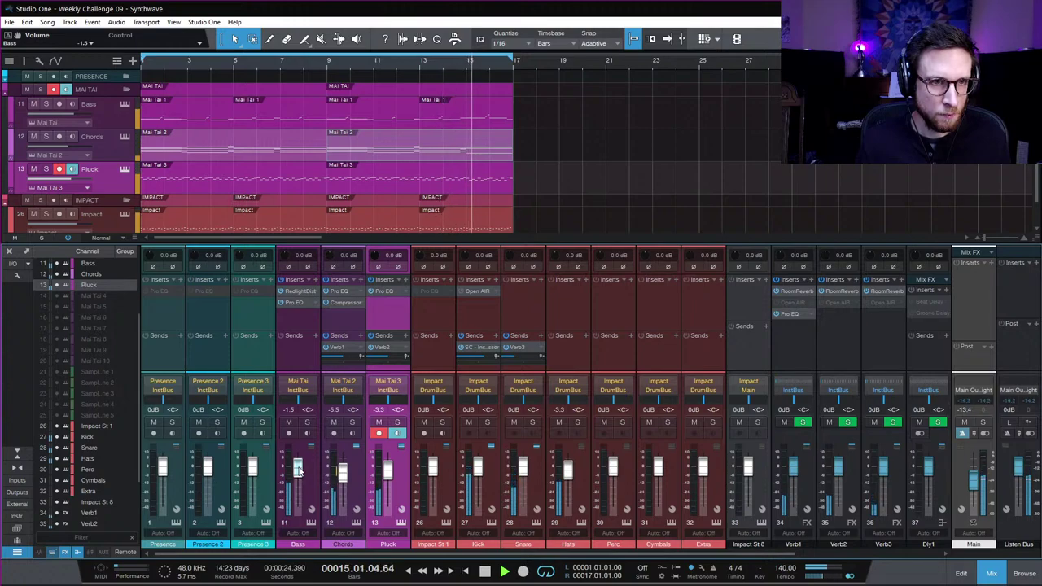
# - Solo the Bass and try its Mai Tai reverb with Size at 111 ms and Mix at 20%, ending with the reverb switched off
pyautogui.click(307, 423)
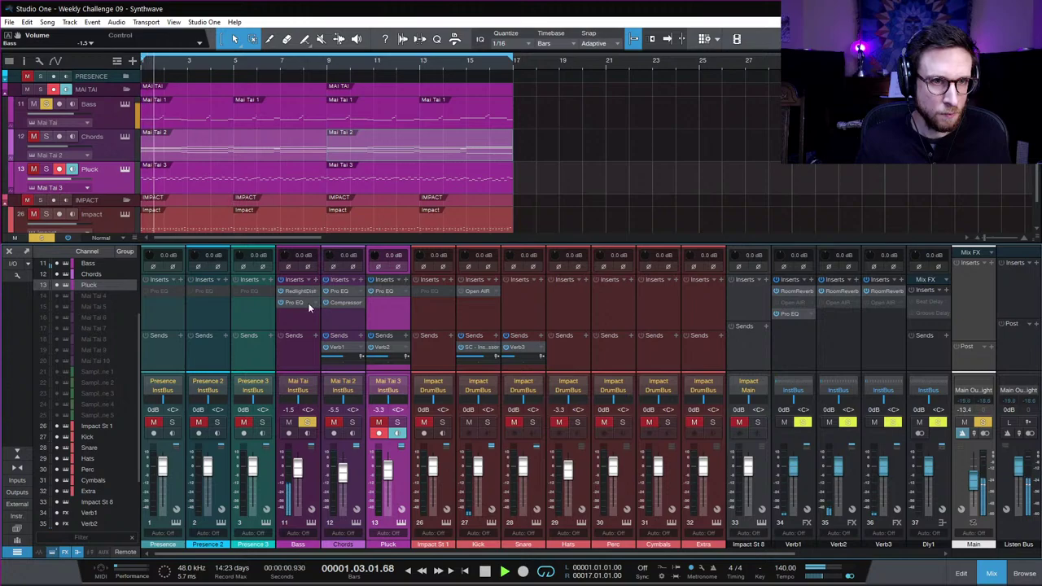
pyautogui.click(313, 519)
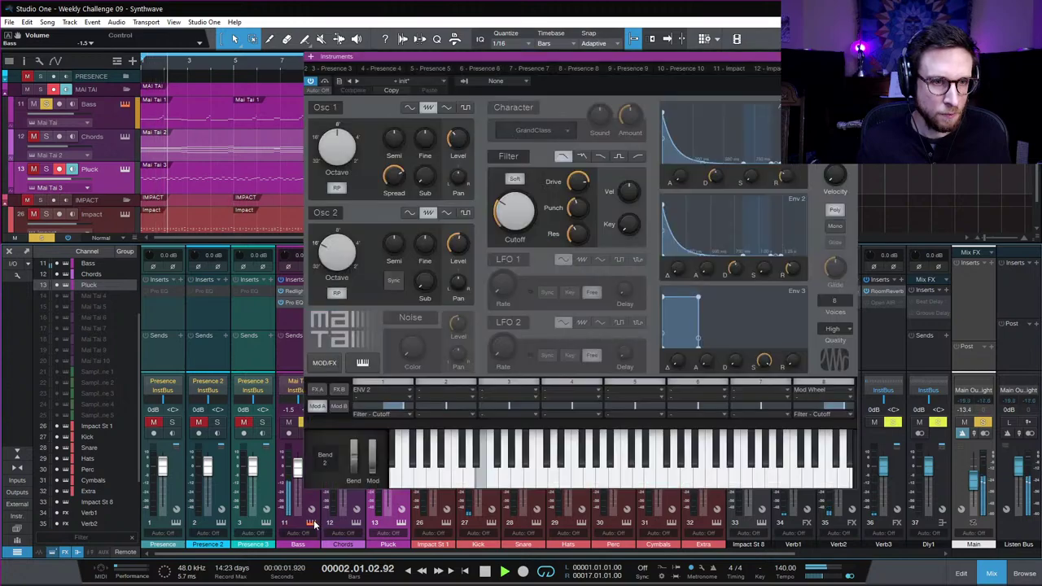
pyautogui.click(316, 389)
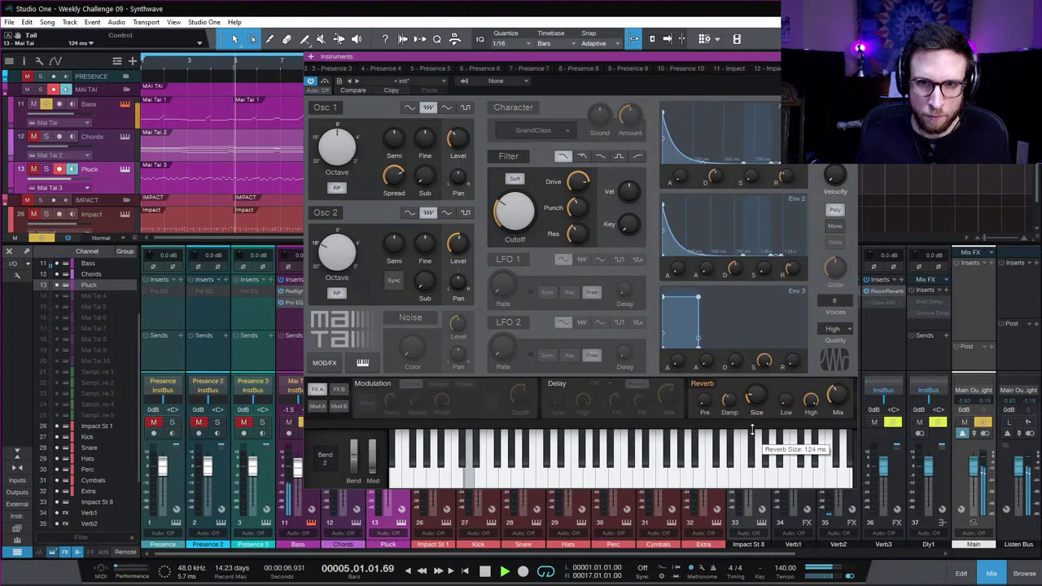
pyautogui.moveTo(756, 397); pyautogui.dragTo(756, 404)
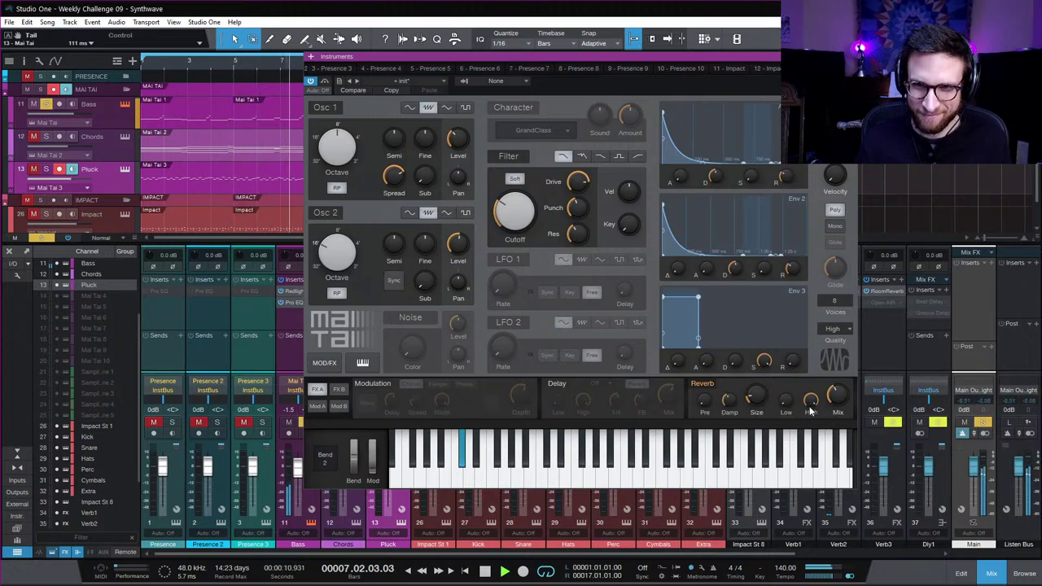
pyautogui.moveTo(835, 413)
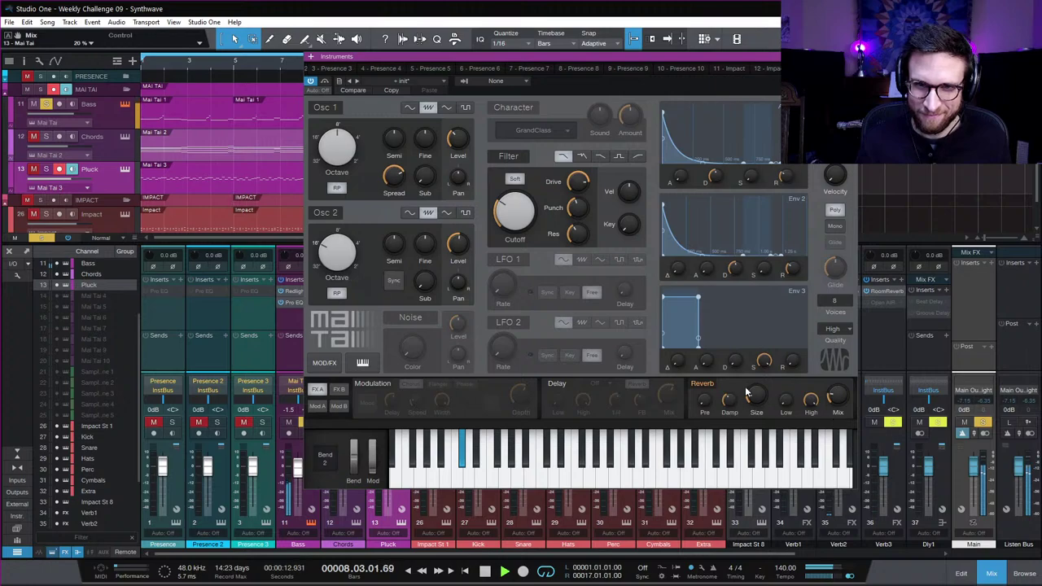
pyautogui.click(702, 383)
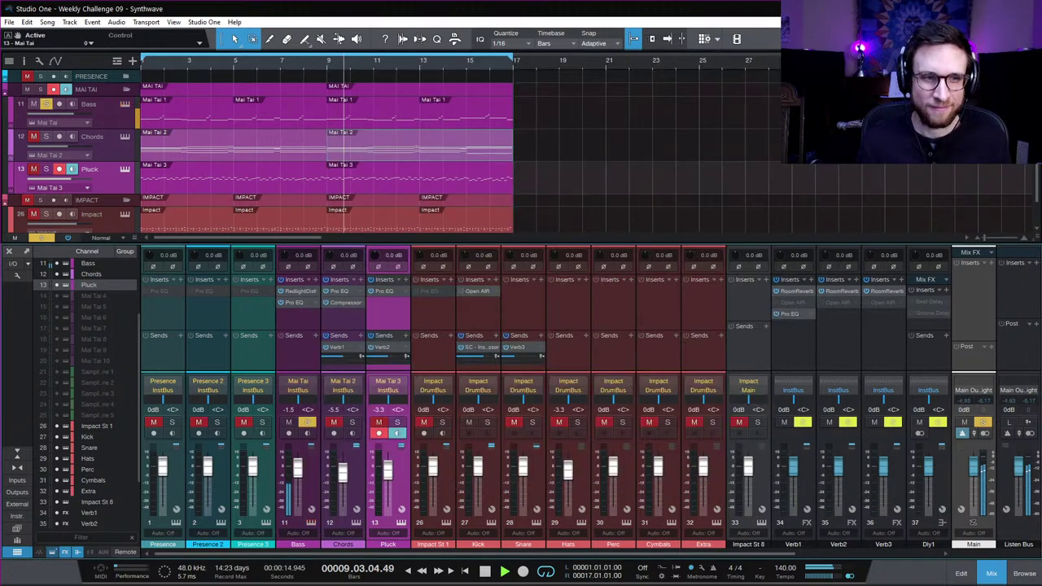
pyautogui.press('Escape')
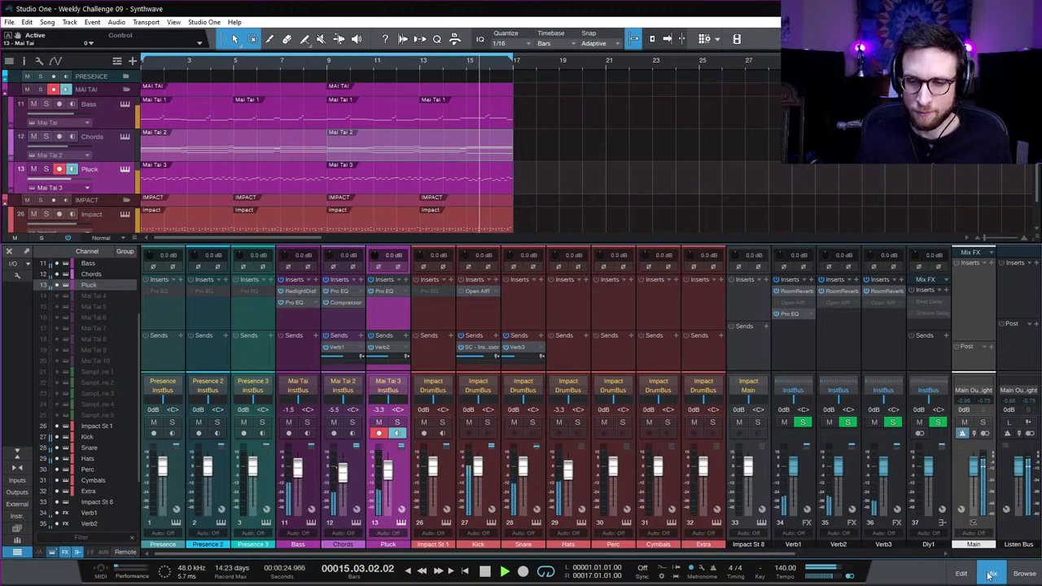
# - Hide the mixer, stop playback and save the song
pyautogui.hotkey('ctrl', 's')
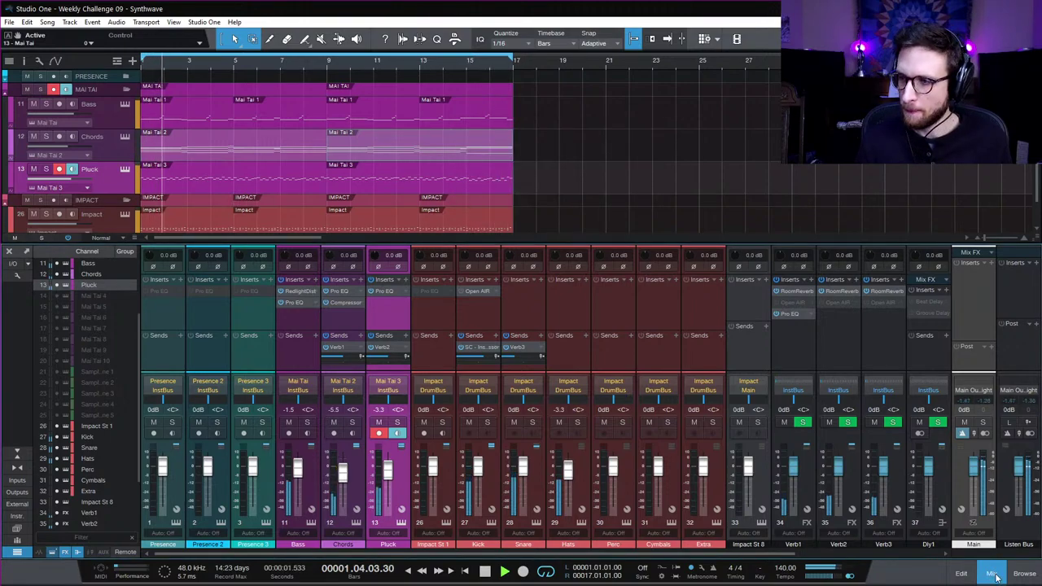
pyautogui.click(992, 574)
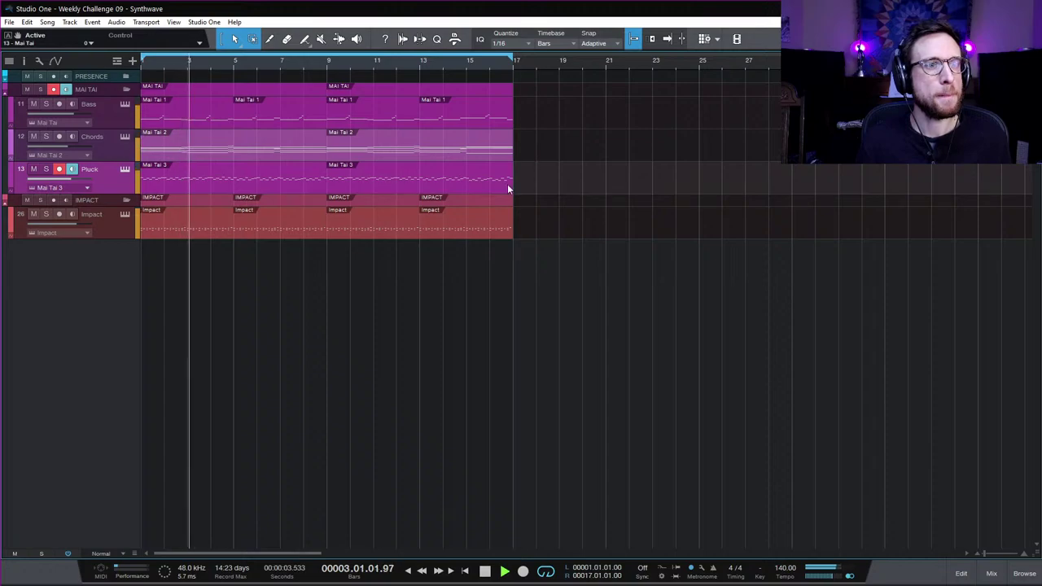
pyautogui.press('space')
pyautogui.hotkey('ctrl', 's')
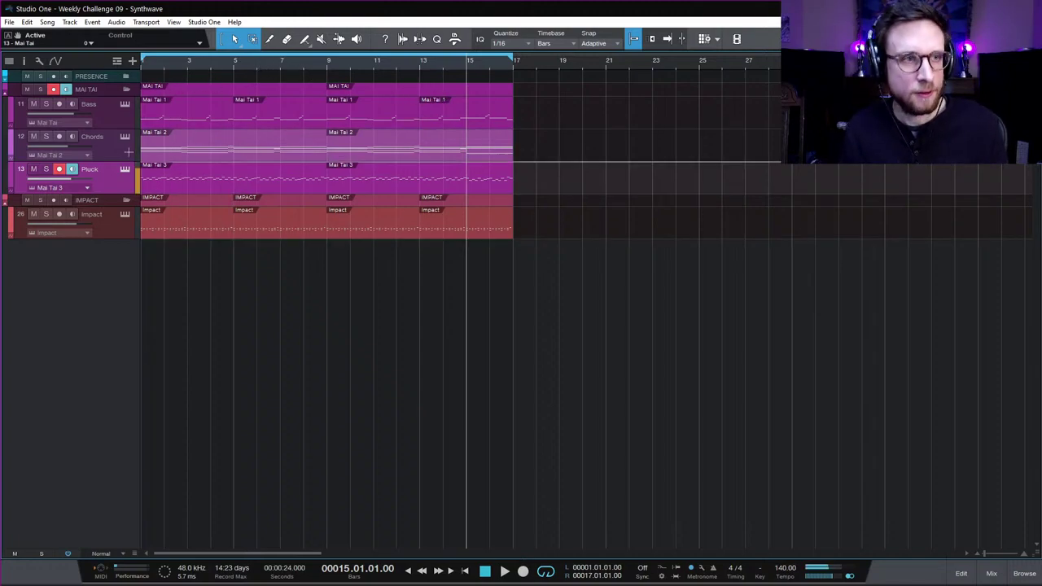
# - Rehearse from bar 5 on the Impact track and record a drum fill near the end of bar 8
pyautogui.click(117, 226)
pyautogui.click(234, 64)
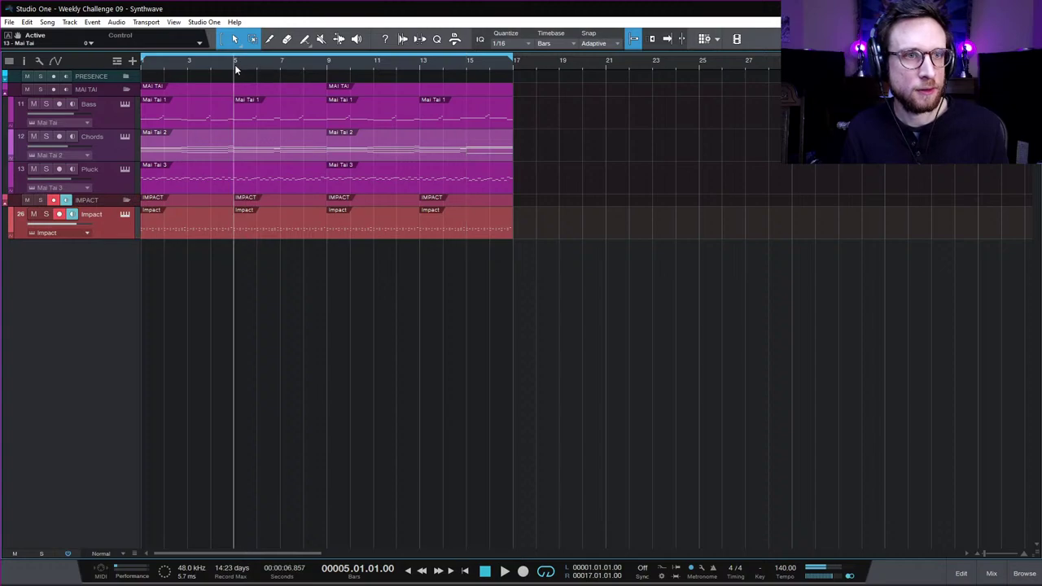
pyautogui.press('space')
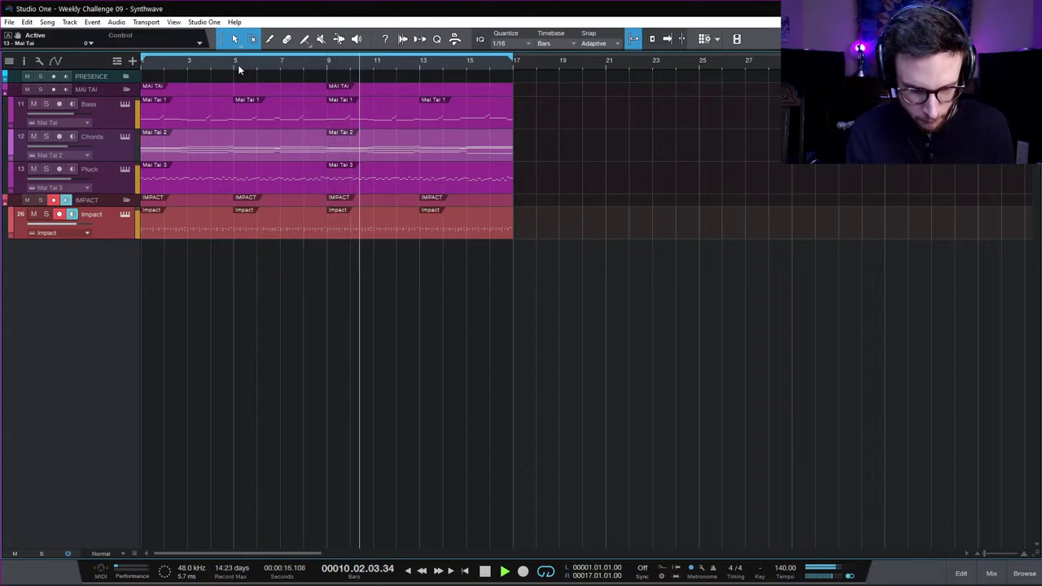
pyautogui.press('space')
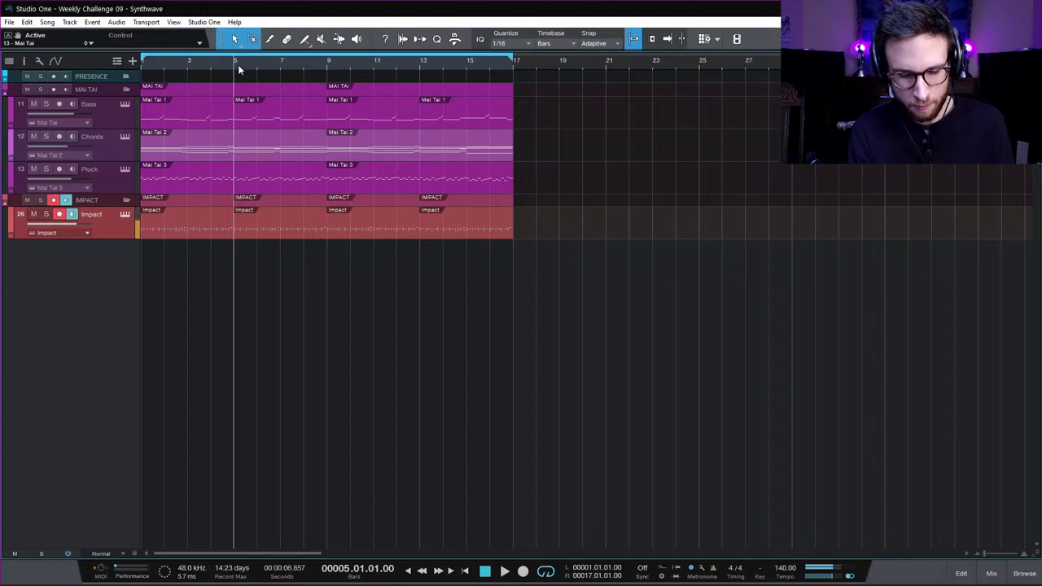
pyautogui.press('space')
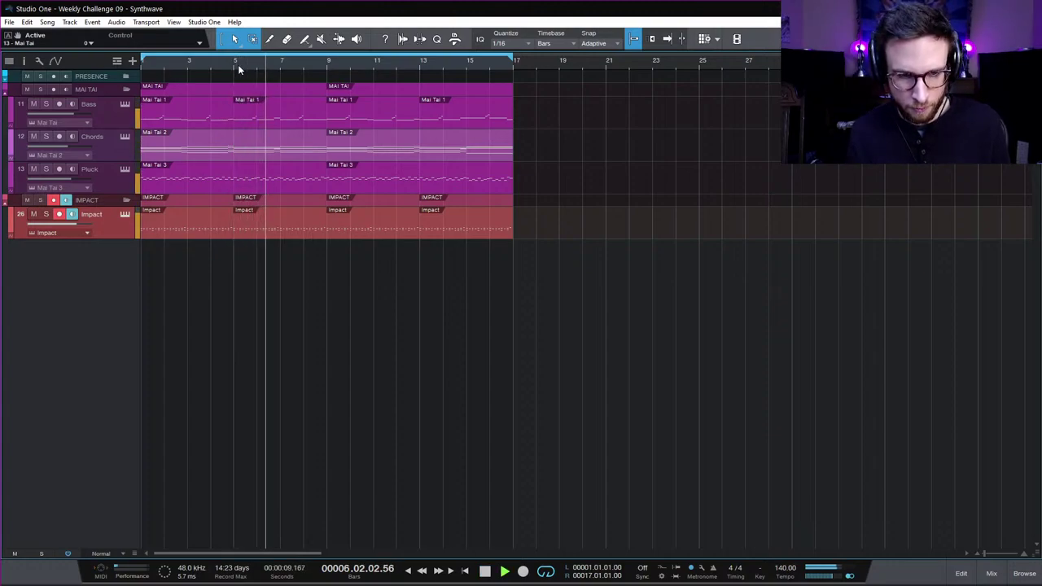
pyautogui.press('KP_Multiply')
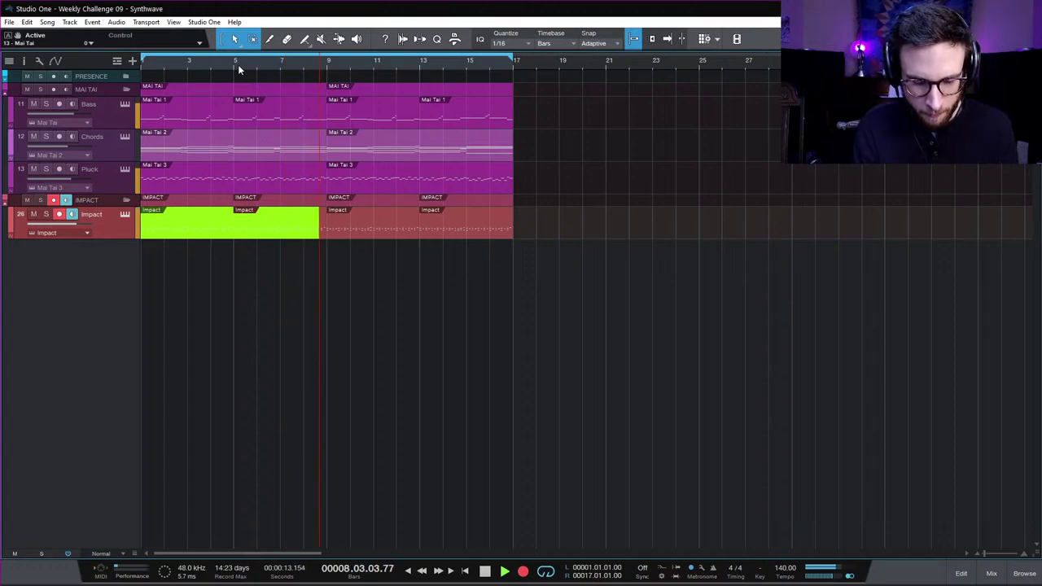
pyautogui.press('space')
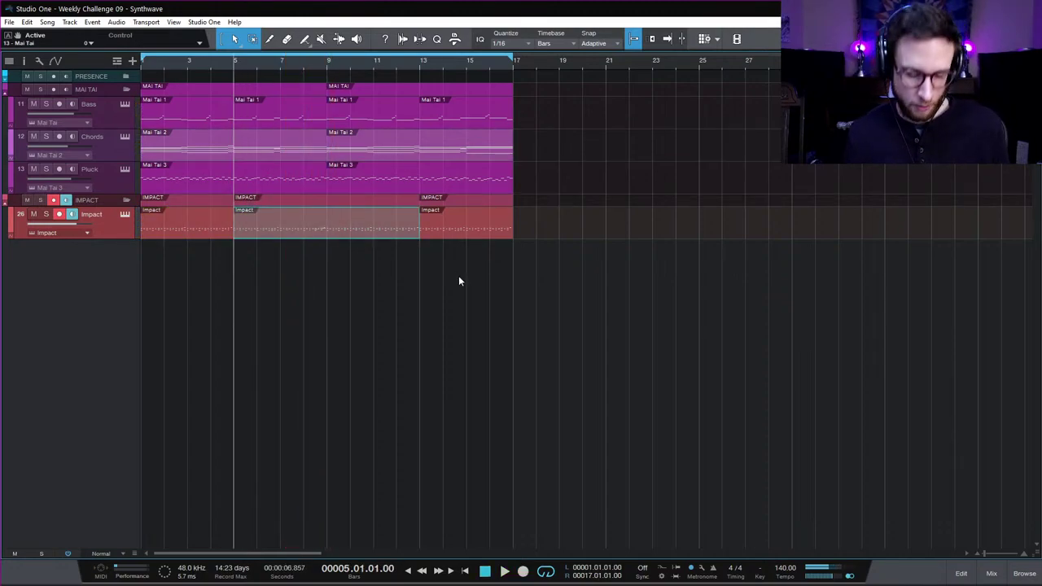
# - Make the recorded Impact part end at bar 9 with a separate part following it, and open the bar 5 part for note editing
pyautogui.click(327, 213)
pyautogui.hotkey('ctrl', 'v')
pyautogui.click(280, 234)
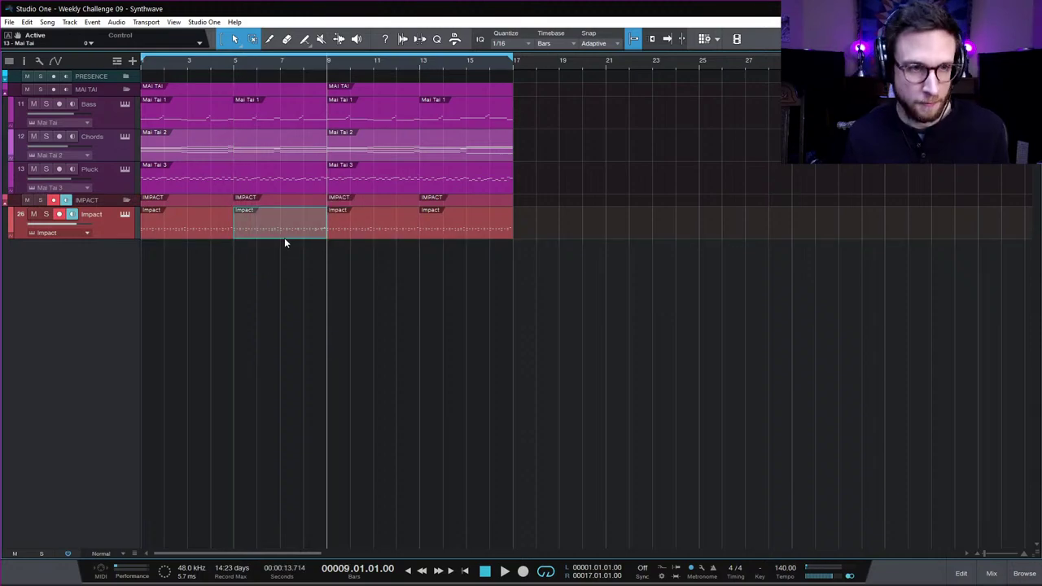
pyautogui.doubleClick(284, 234)
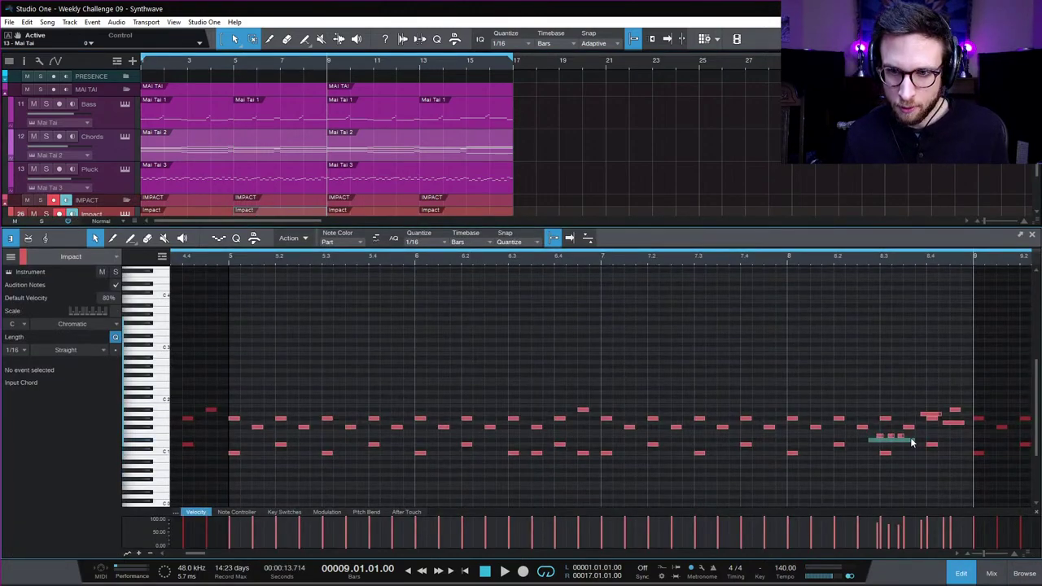
# - Quantize the drum fill's three snare notes and two percussion notes in bar 8 to the 1/16 grid
pyautogui.moveTo(906, 431); pyautogui.dragTo(880, 440)
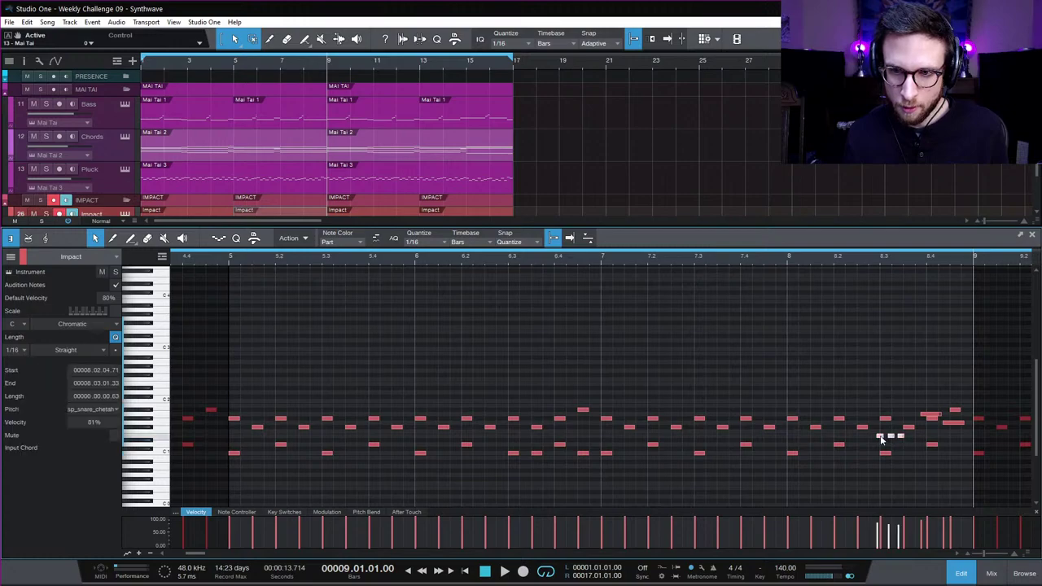
pyautogui.click(953, 422)
pyautogui.keyDown('shift'); pyautogui.click(932, 416); pyautogui.keyUp('shift')
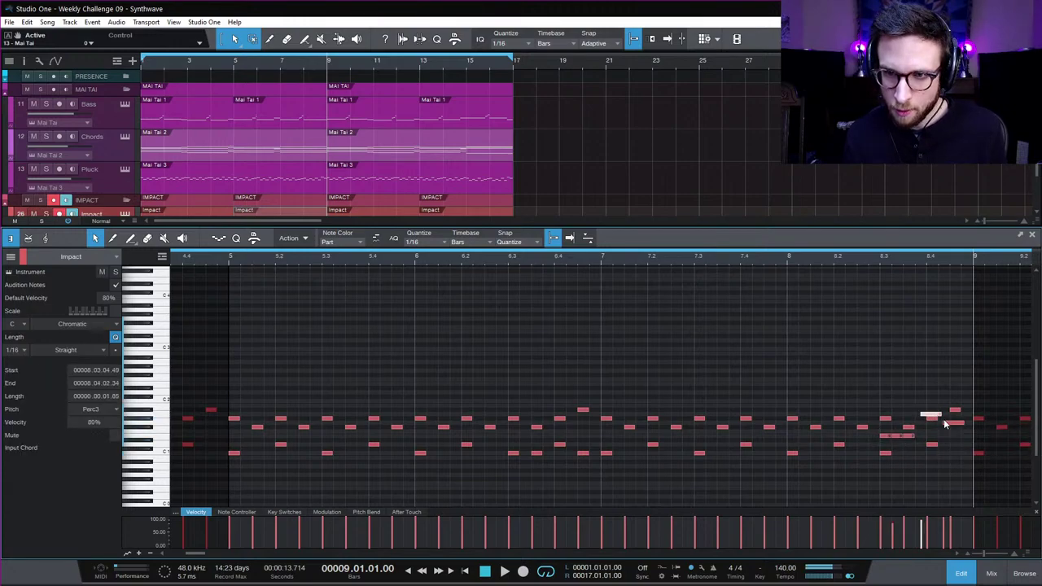
pyautogui.moveTo(952, 420); pyautogui.dragTo(931, 418)
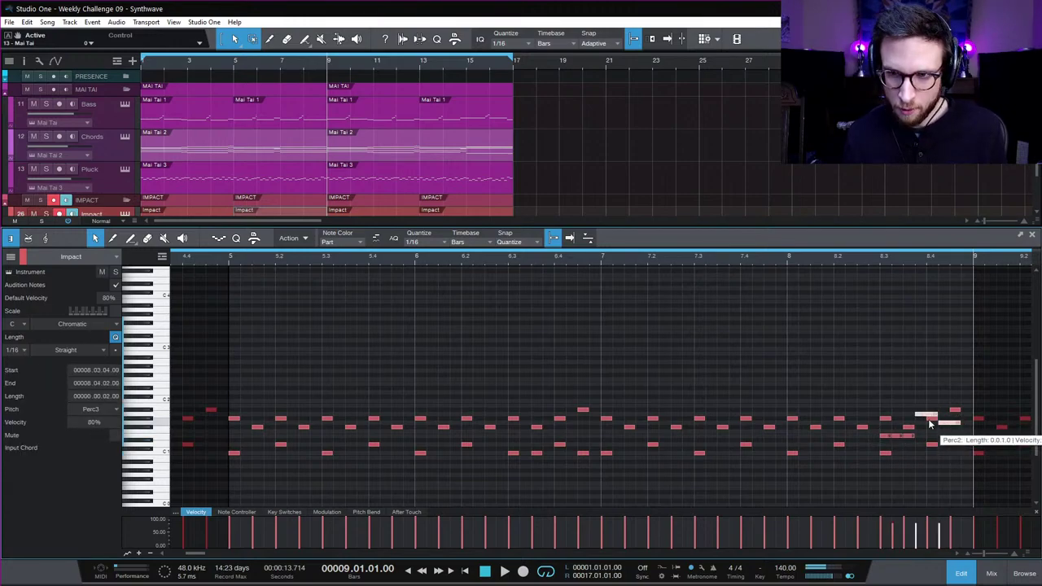
pyautogui.click(905, 381)
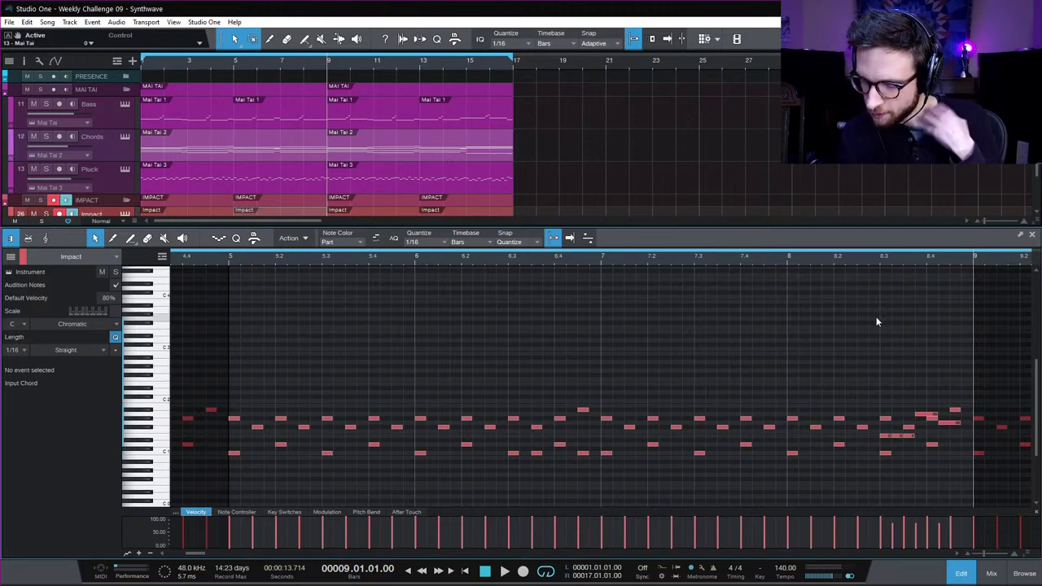
# - Audition the fill from bar 8 and shift its two percussion notes one sixteenth later, with the first starting at 8.4.1
pyautogui.click(787, 259)
pyautogui.press('space')
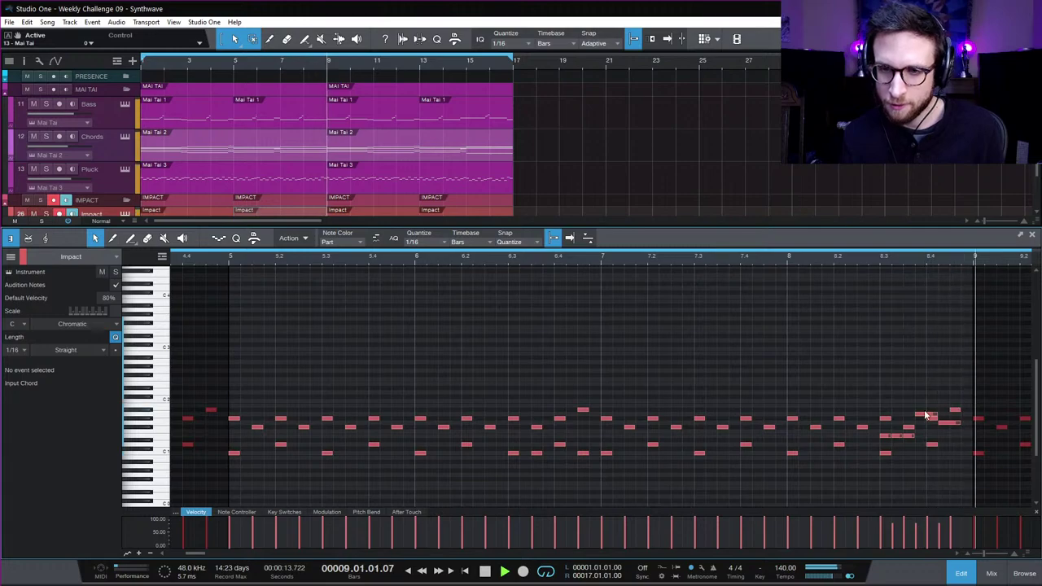
pyautogui.press('space')
pyautogui.moveTo(932, 416); pyautogui.dragTo(969, 427)
pyautogui.press('space')
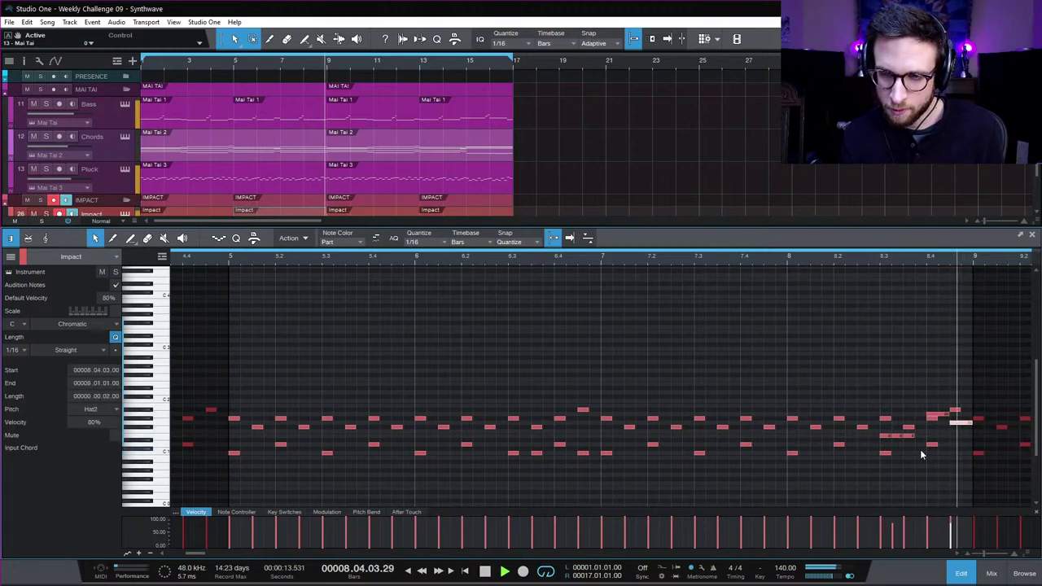
pyautogui.press('space')
# - Set the velocity of the fill's two percussion notes to 100% and close the note editor
pyautogui.keyDown('shift'); pyautogui.click(938, 415); pyautogui.keyUp('shift')
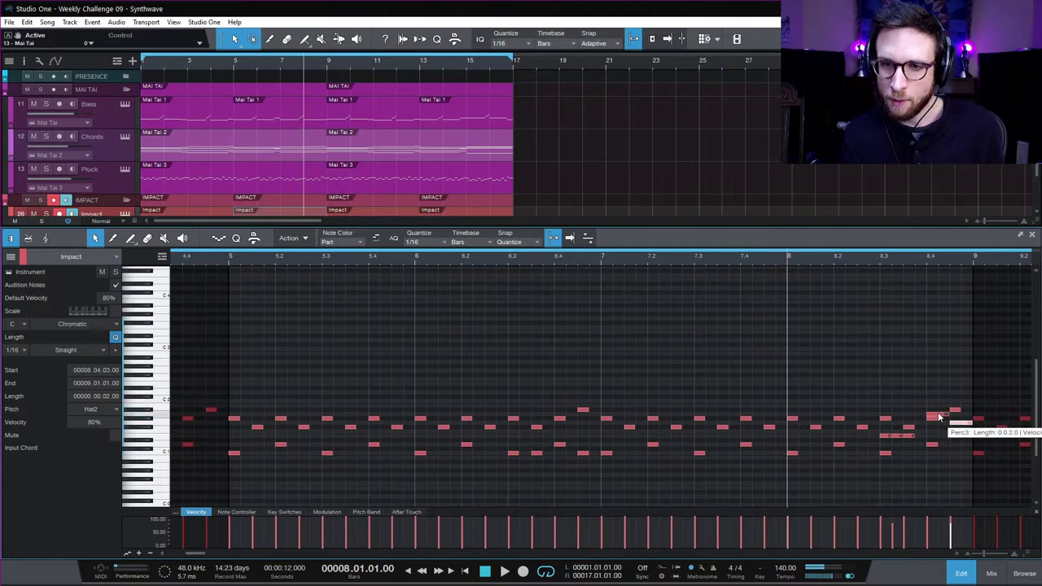
pyautogui.moveTo(932, 530); pyautogui.dragTo(931, 513)
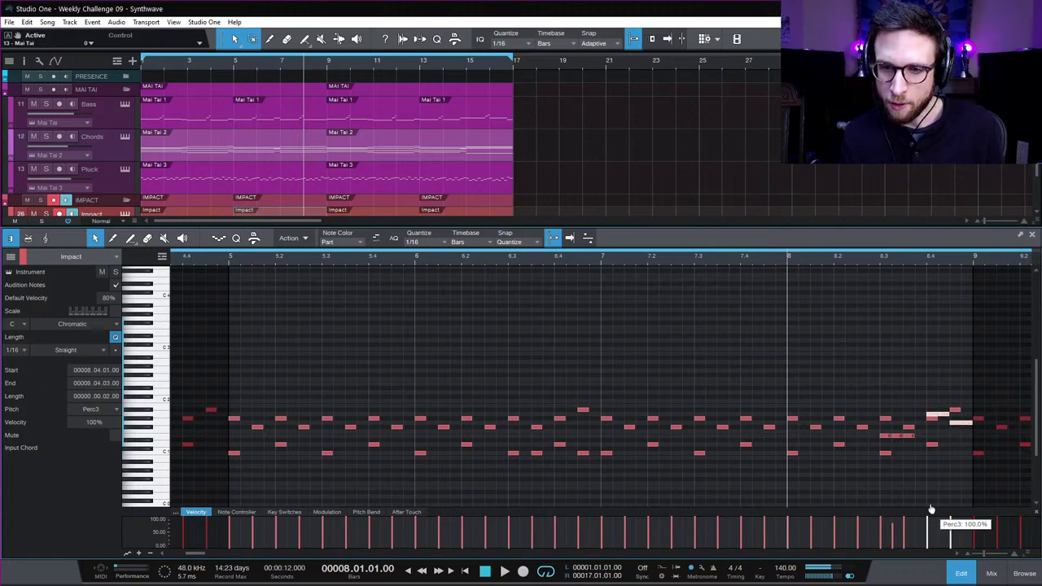
pyautogui.click(962, 577)
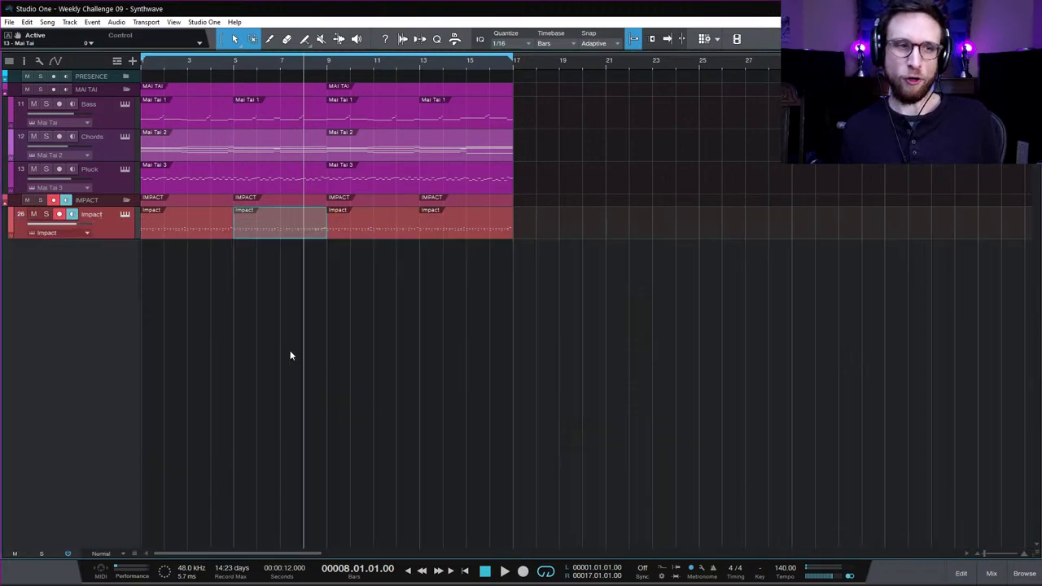
# - Open the Impact XT instrument and the mixer, arranged so the drum channels can be reached
pyautogui.click(124, 217)
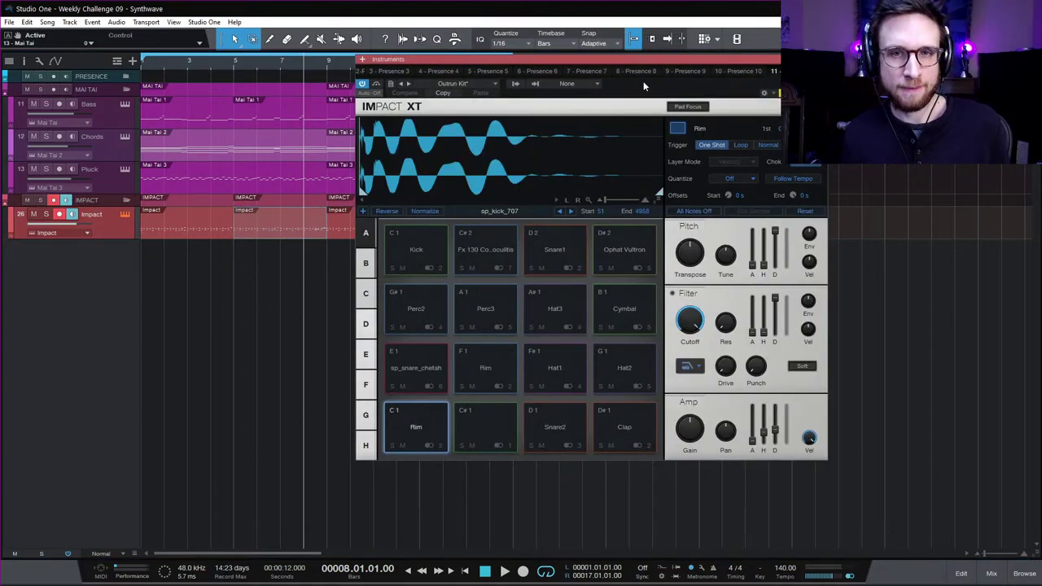
pyautogui.moveTo(623, 60); pyautogui.dragTo(760, 95)
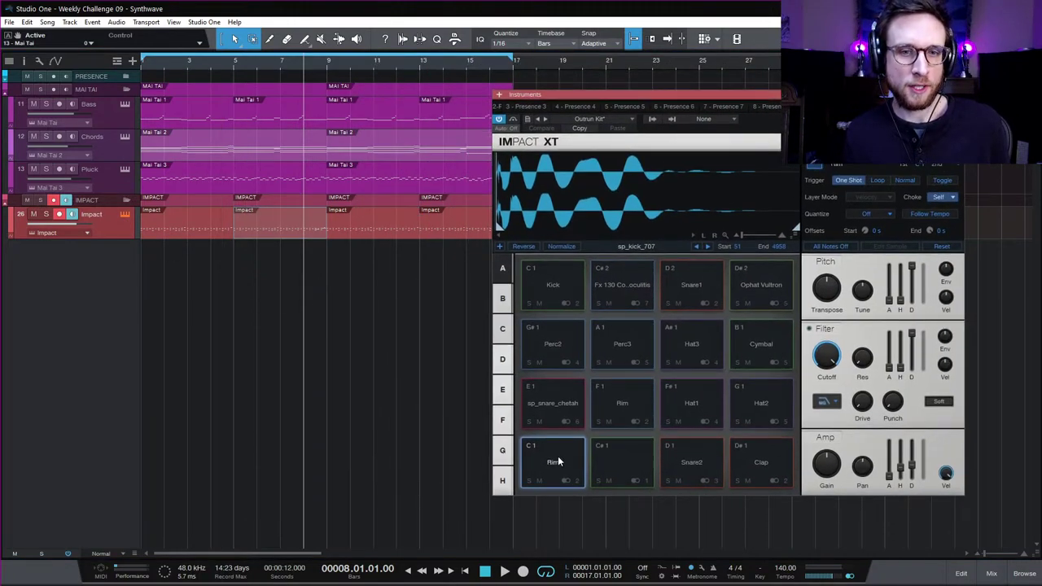
pyautogui.click(991, 573)
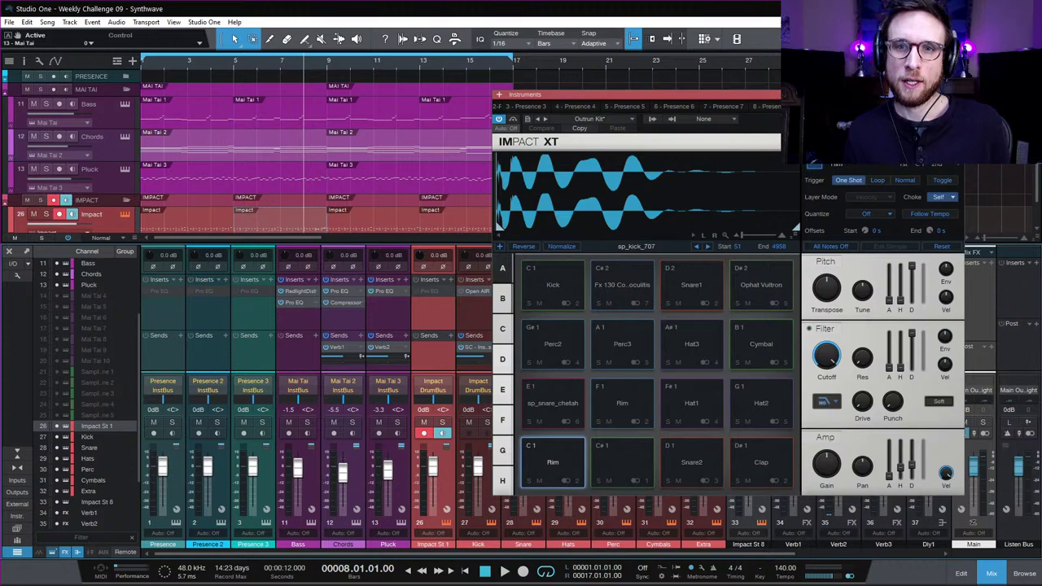
pyautogui.moveTo(835, 95); pyautogui.dragTo(341, 106)
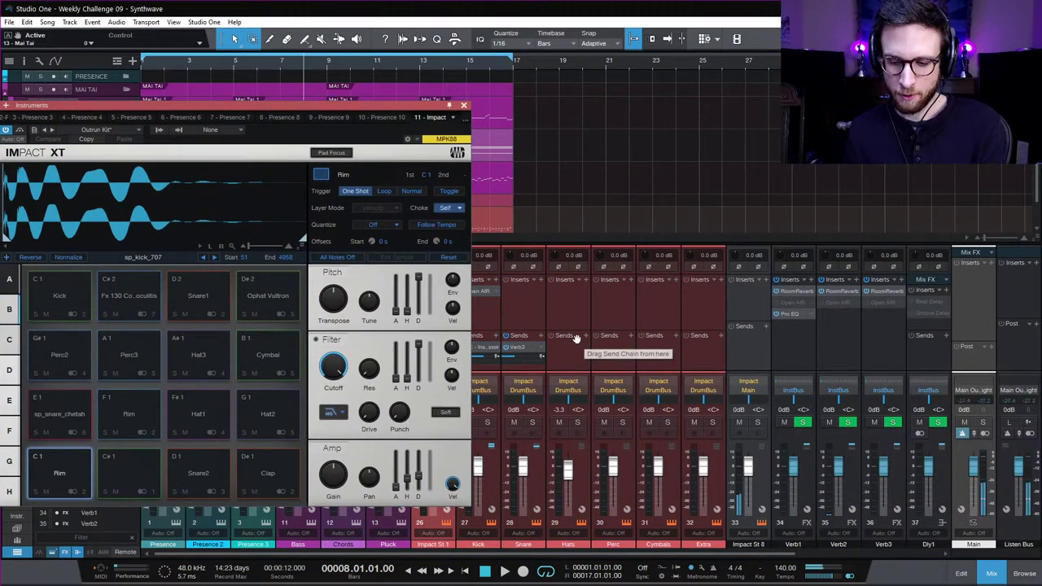
# - Add a PreSonus Pro EQ insert to the Perc channel
pyautogui.click(606, 302)
pyautogui.click(631, 280)
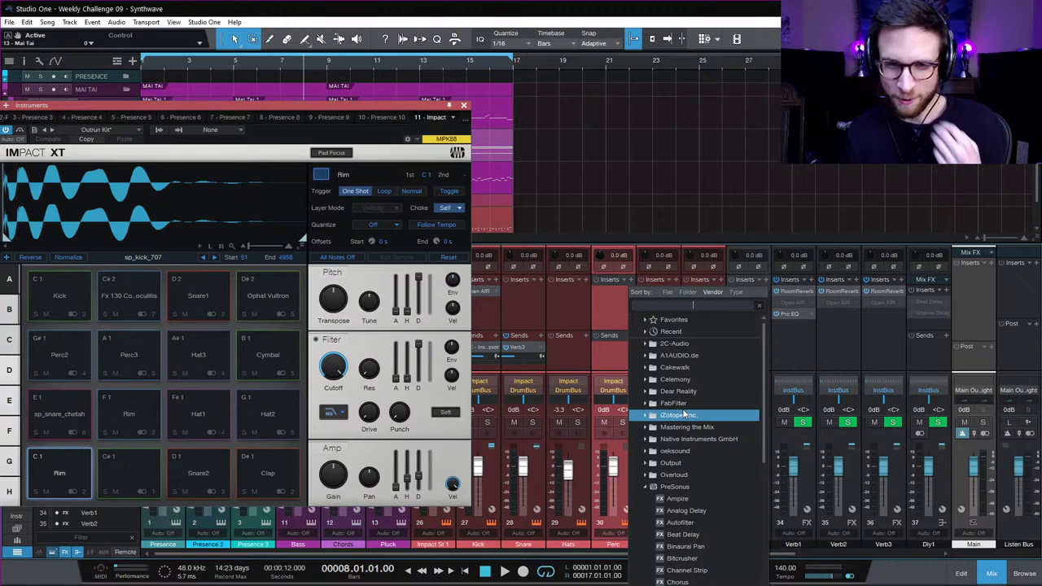
pyautogui.click(697, 511)
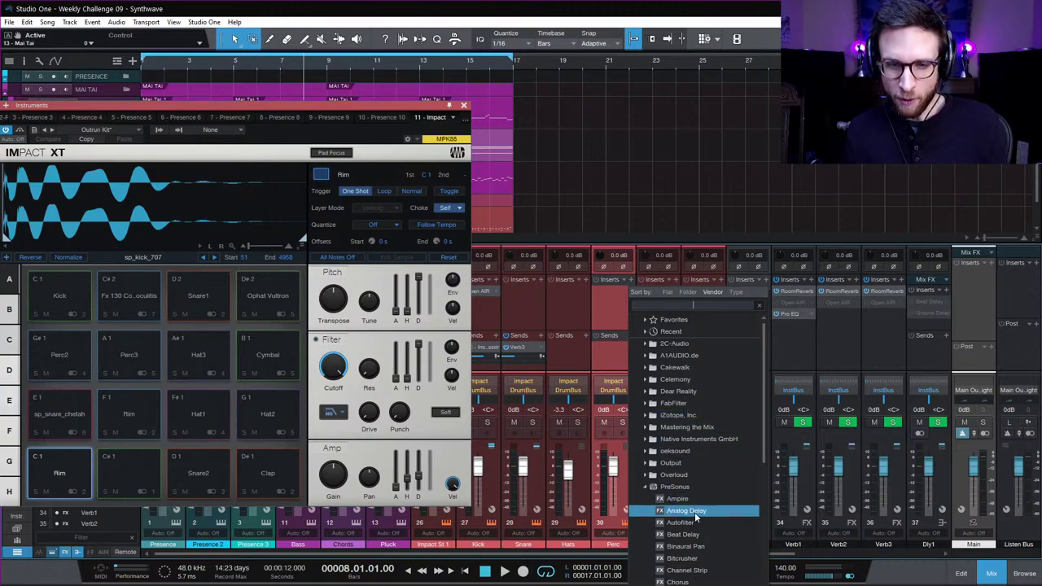
pyautogui.click(698, 557)
pyautogui.scroll(-5, 698, 554)
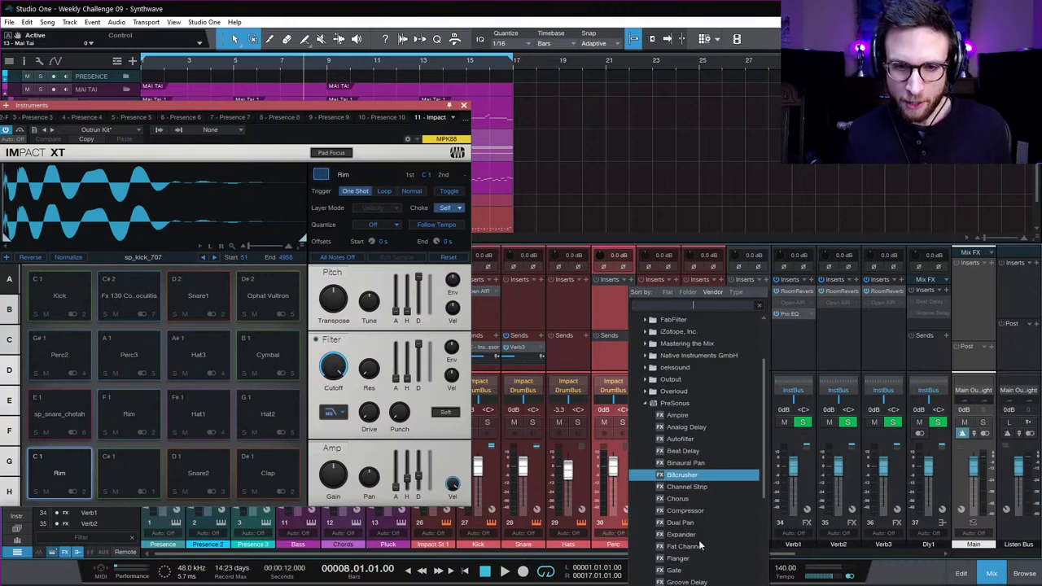
pyautogui.scroll(-1, 698, 546)
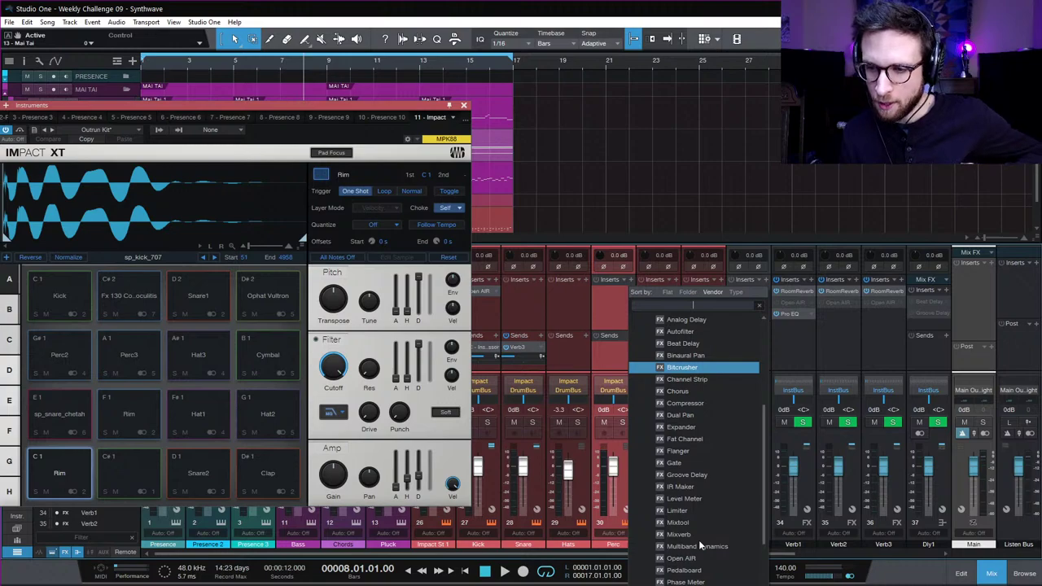
pyautogui.click(700, 545)
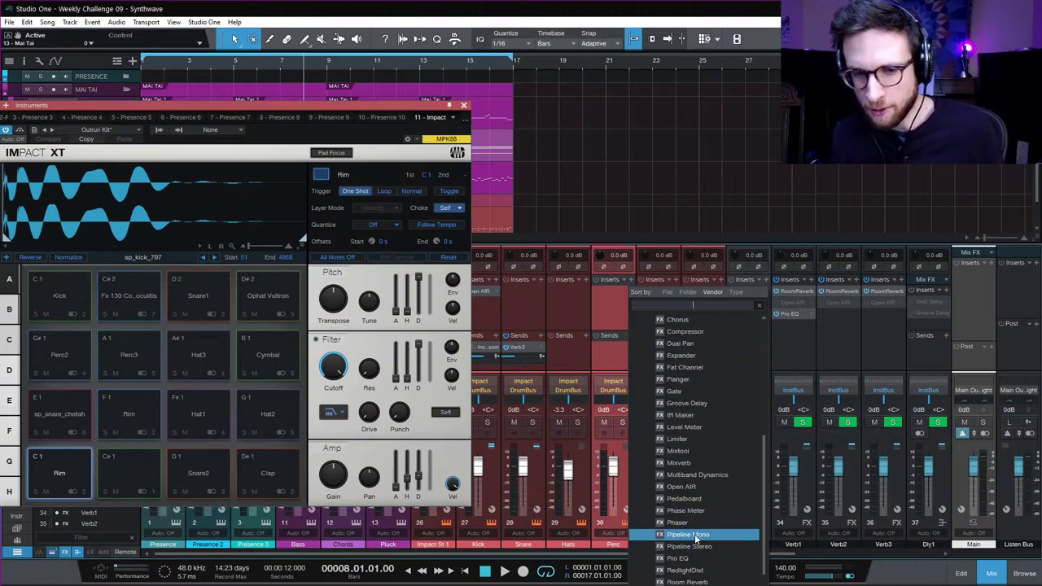
pyautogui.click(701, 429)
pyautogui.press('Down')
pyautogui.press('Down')
pyautogui.press('Down')
pyautogui.scroll(2, 705, 437)
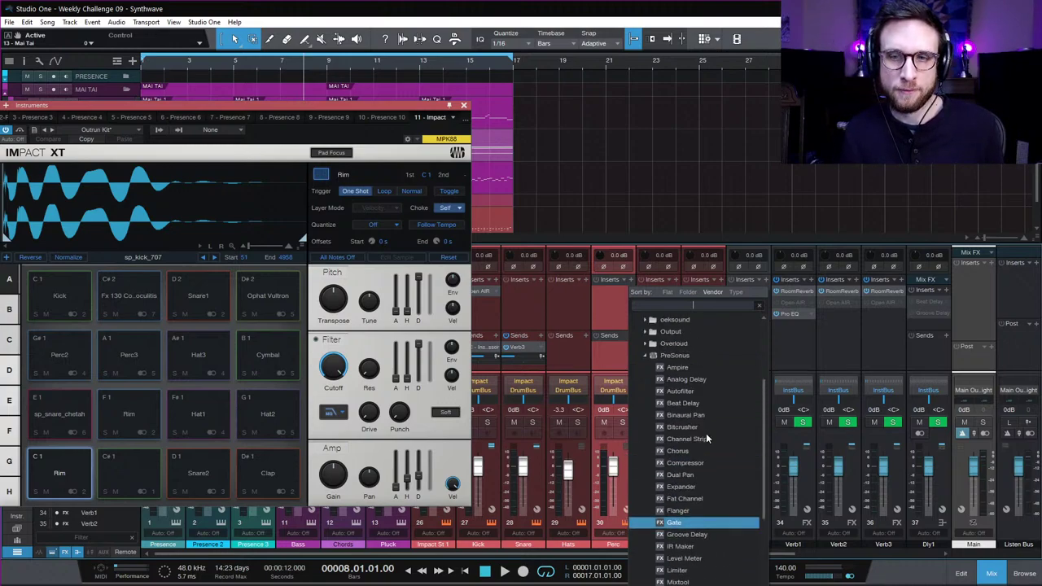
pyautogui.click(707, 439)
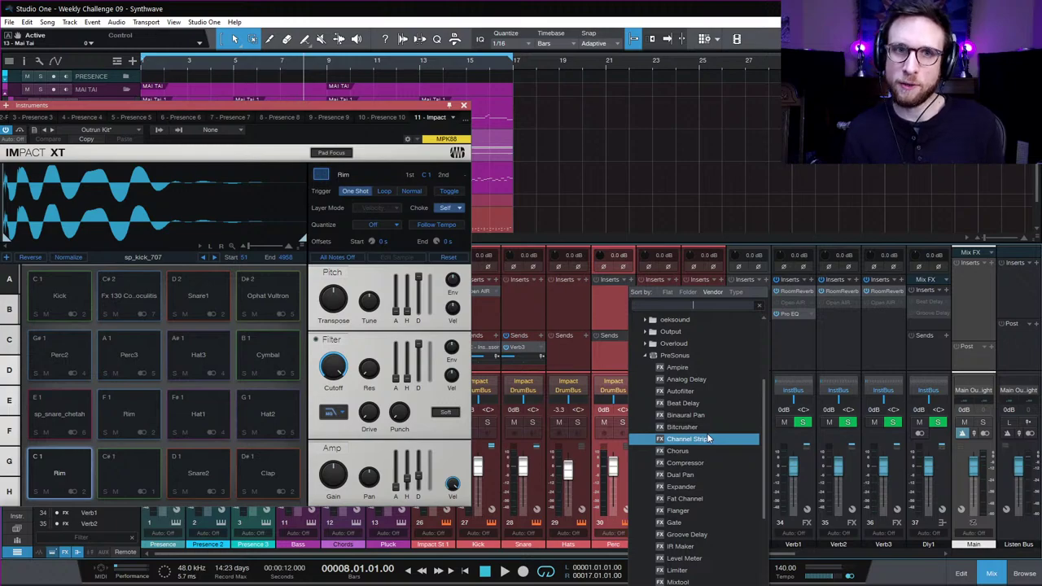
pyautogui.press('g')
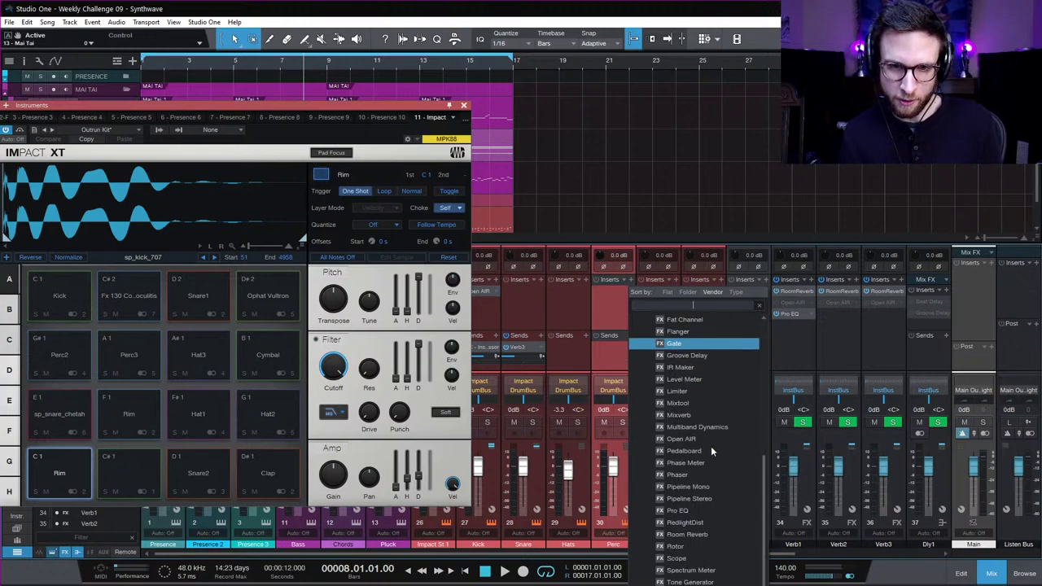
pyautogui.click(716, 477)
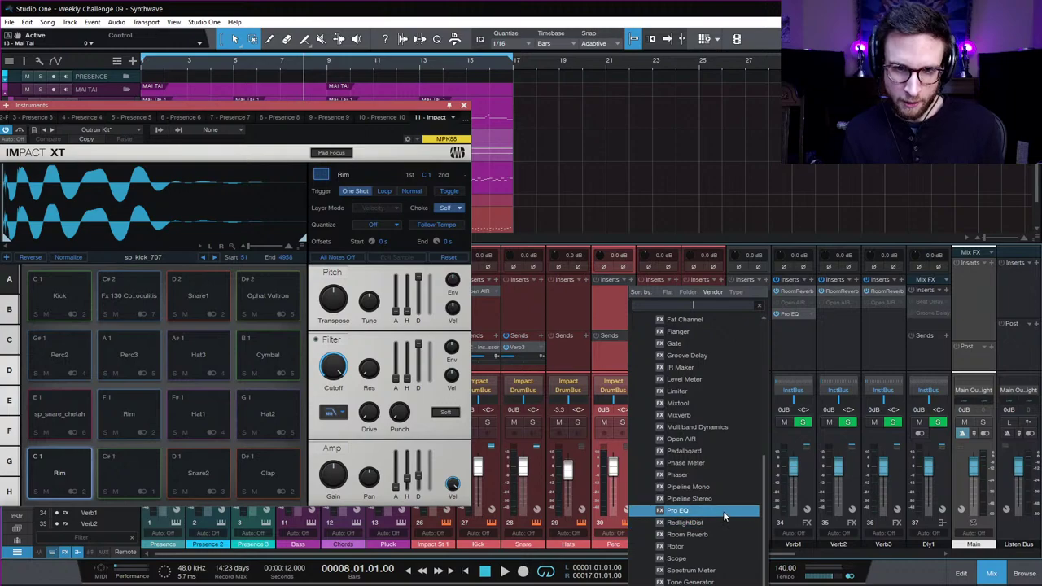
pyautogui.scroll(-1, 704, 521)
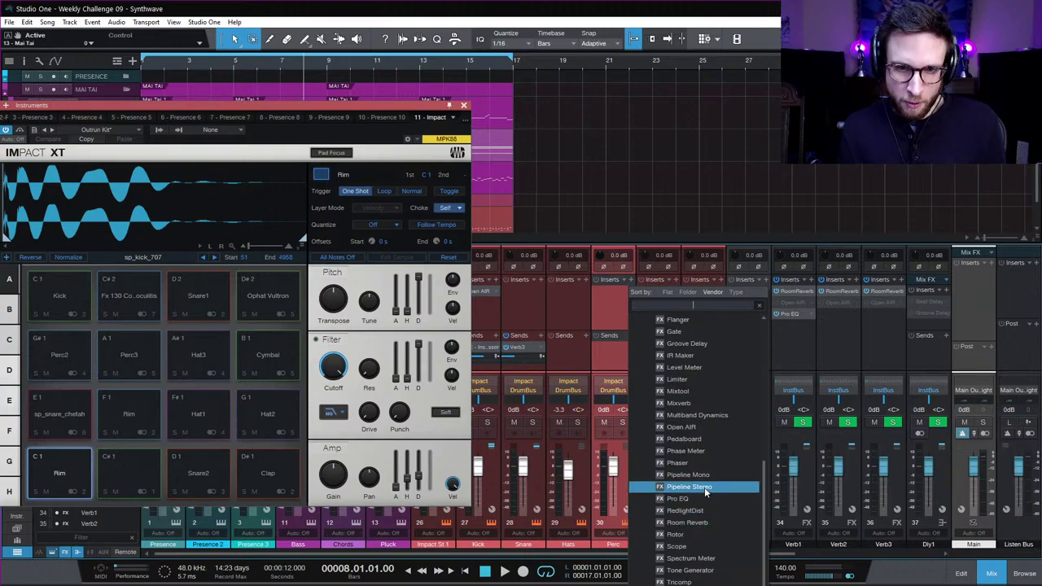
pyautogui.doubleClick(705, 499)
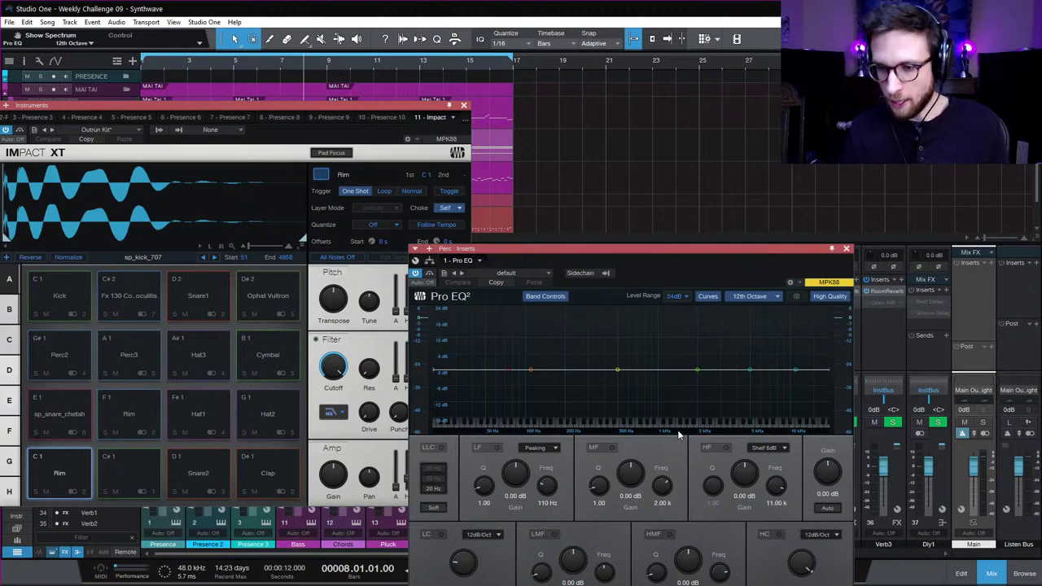
# - Show the Perc equalizer's spectrum as an FFT Curve and enable a 24dB/Oct low cut at 47.9 Hz
pyautogui.moveTo(607, 250); pyautogui.dragTo(641, 131)
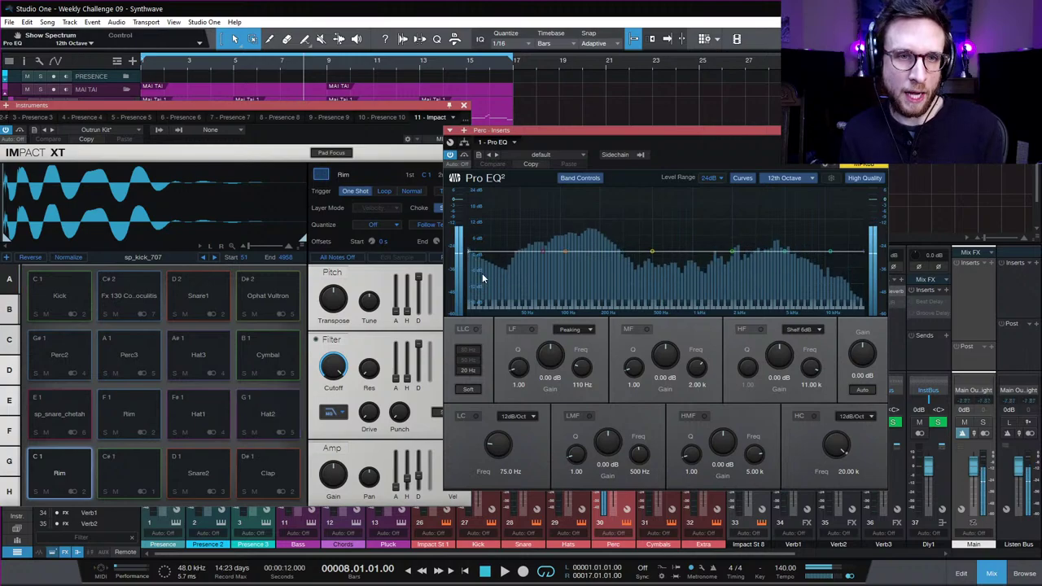
pyautogui.click(784, 177)
pyautogui.click(786, 237)
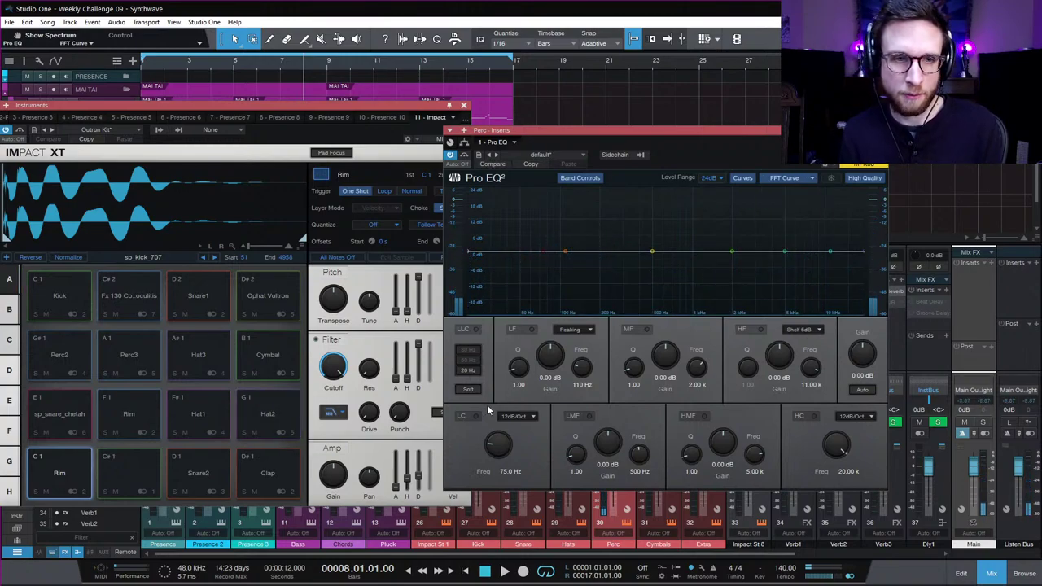
pyautogui.click(461, 416)
pyautogui.click(517, 418)
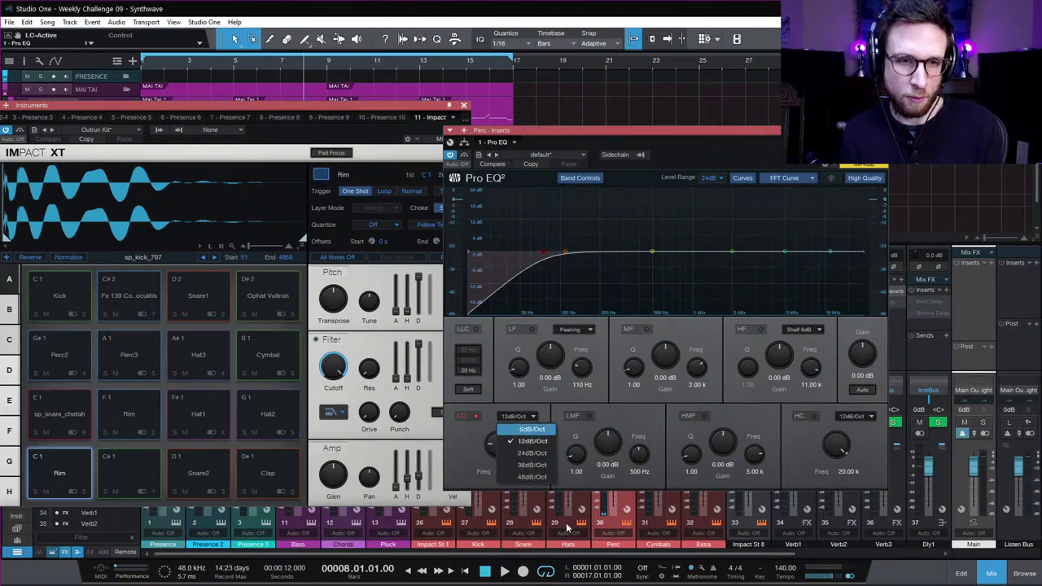
pyautogui.click(544, 459)
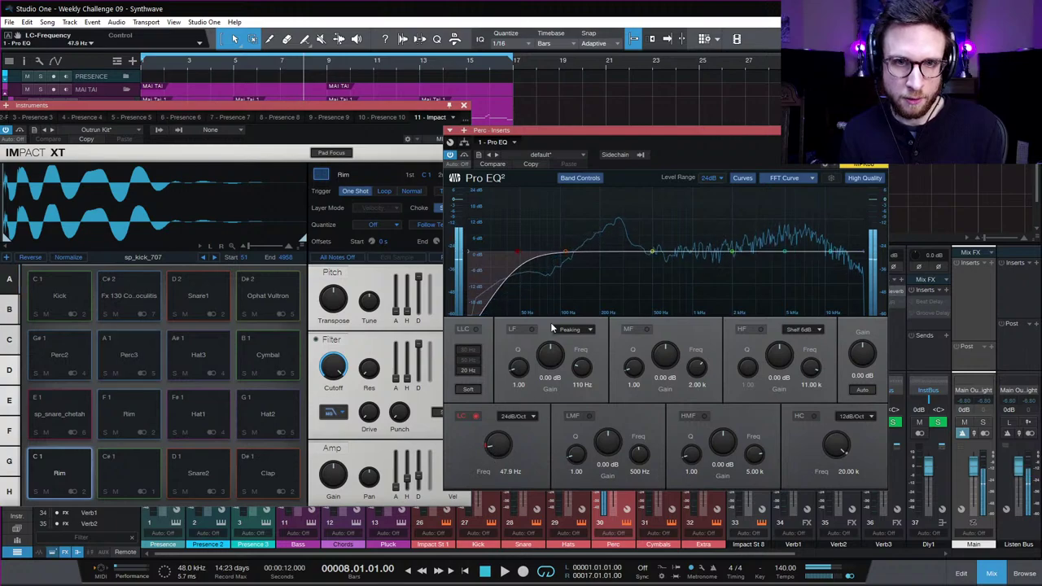
# - Boost the Perc equalizer's LF band as a Shelf 6dB with 9.05 dB of gain at 582 Hz
pyautogui.moveTo(566, 254); pyautogui.dragTo(610, 220)
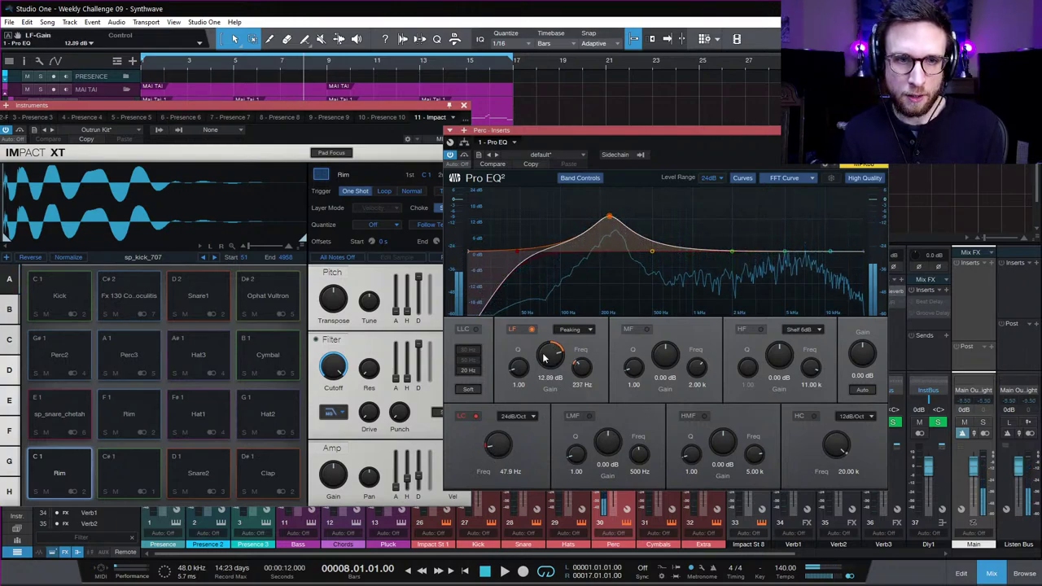
pyautogui.click(572, 329)
pyautogui.click(595, 367)
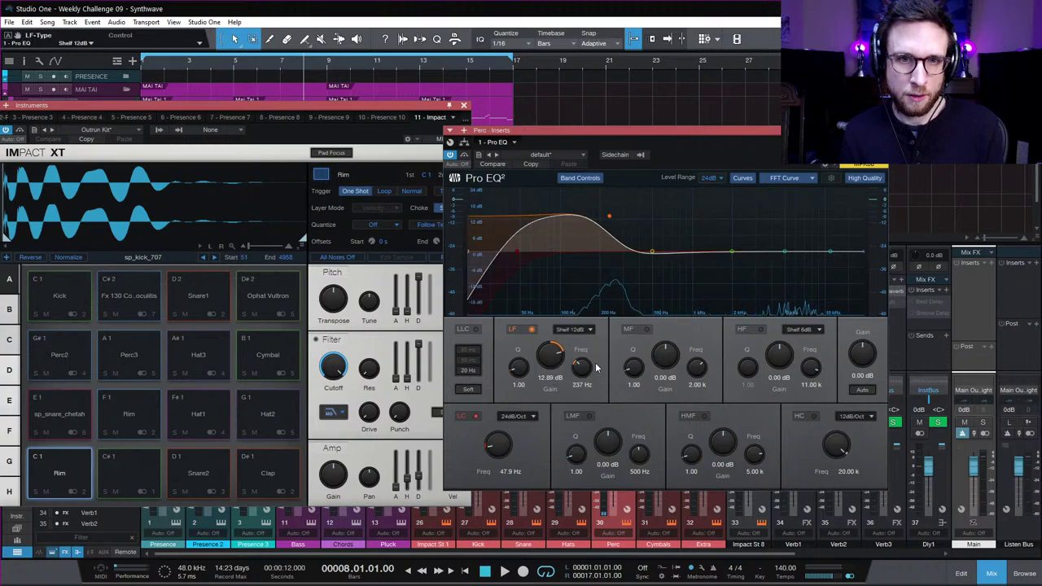
pyautogui.click(583, 329)
pyautogui.click(589, 359)
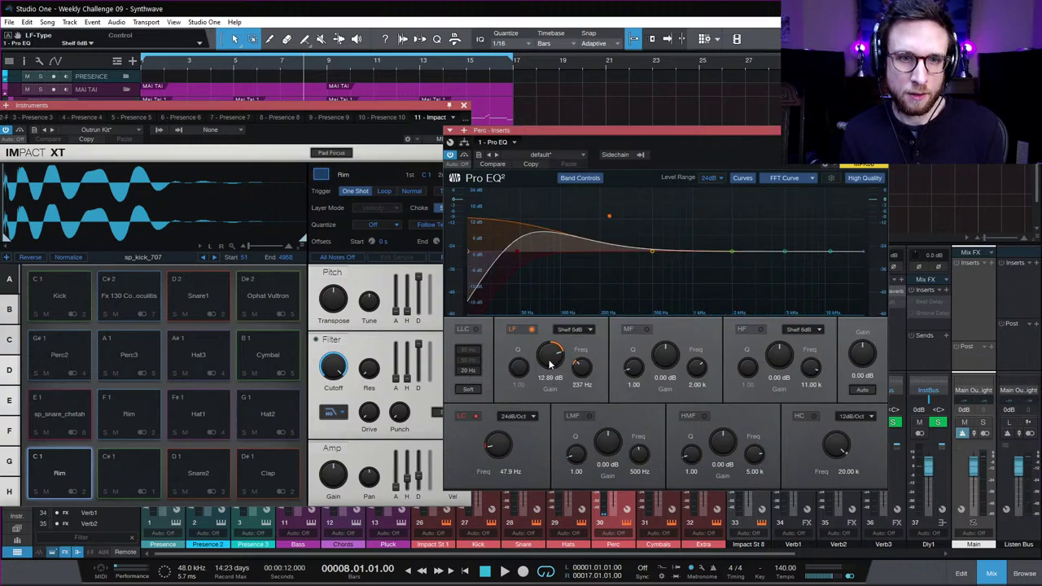
pyautogui.moveTo(550, 361); pyautogui.dragTo(549, 350)
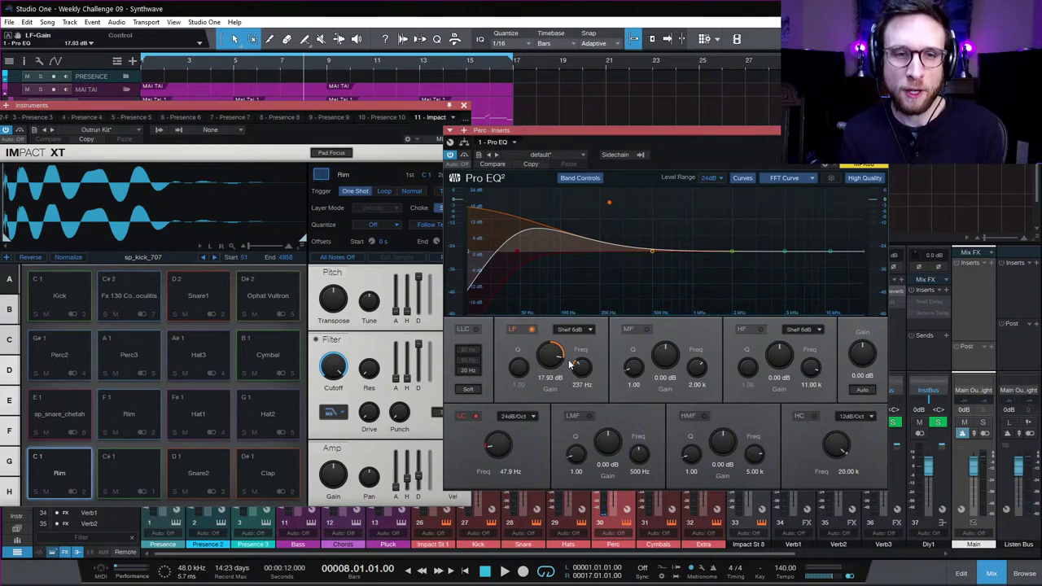
pyautogui.moveTo(579, 368); pyautogui.dragTo(554, 386)
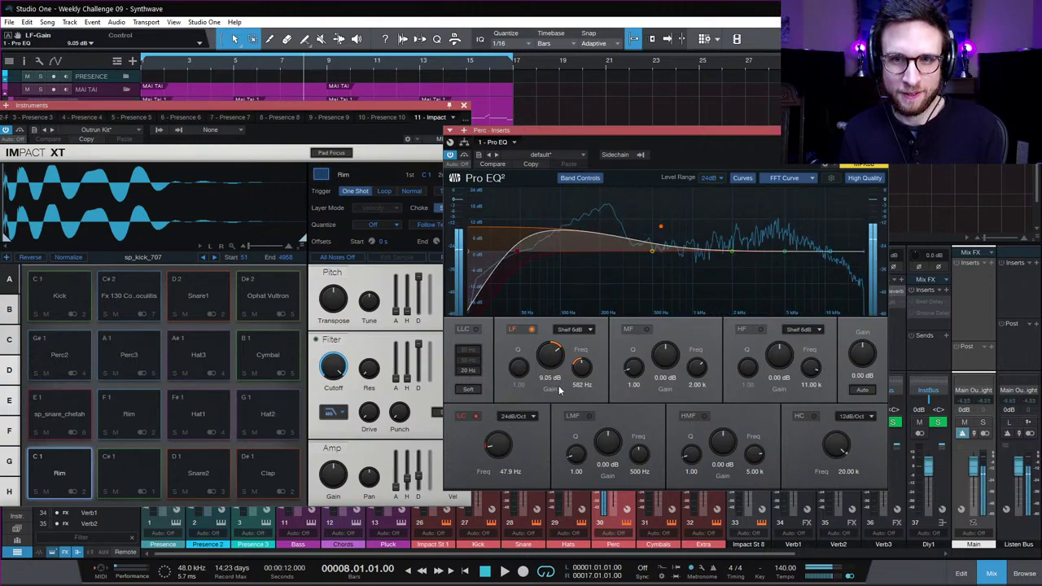
# - Set the Impact XT pitch transpose to -8 for the Perc3 pad and -5 for the Hat2 pad
pyautogui.click(140, 352)
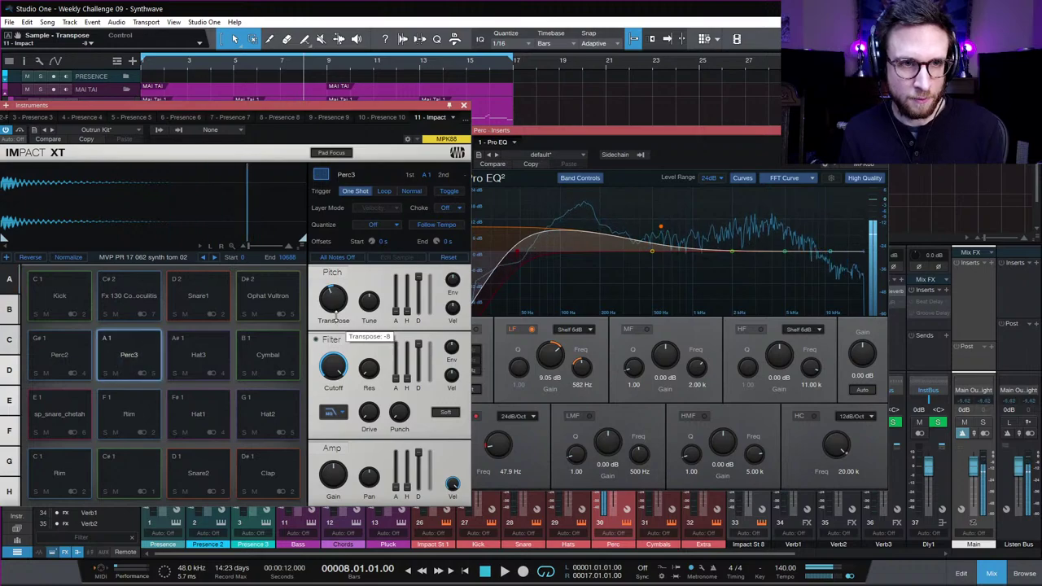
pyautogui.click(268, 411)
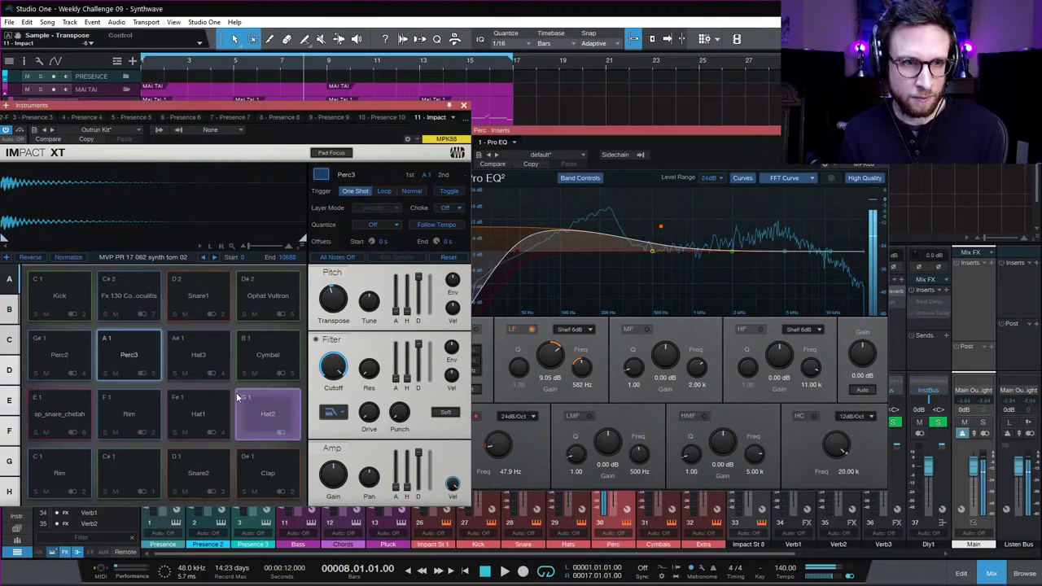
pyautogui.moveTo(333, 300); pyautogui.dragTo(336, 307)
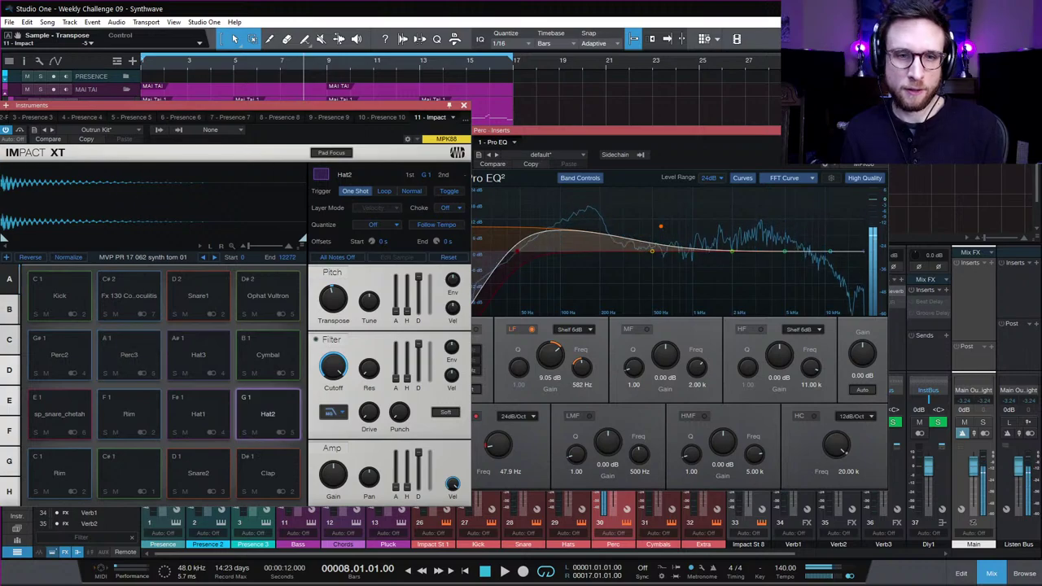
# - Close the Perc equalizer and add a PreSonus RedlightDist insert to the Perc channel
pyautogui.moveTo(618, 130); pyautogui.dragTo(684, 125)
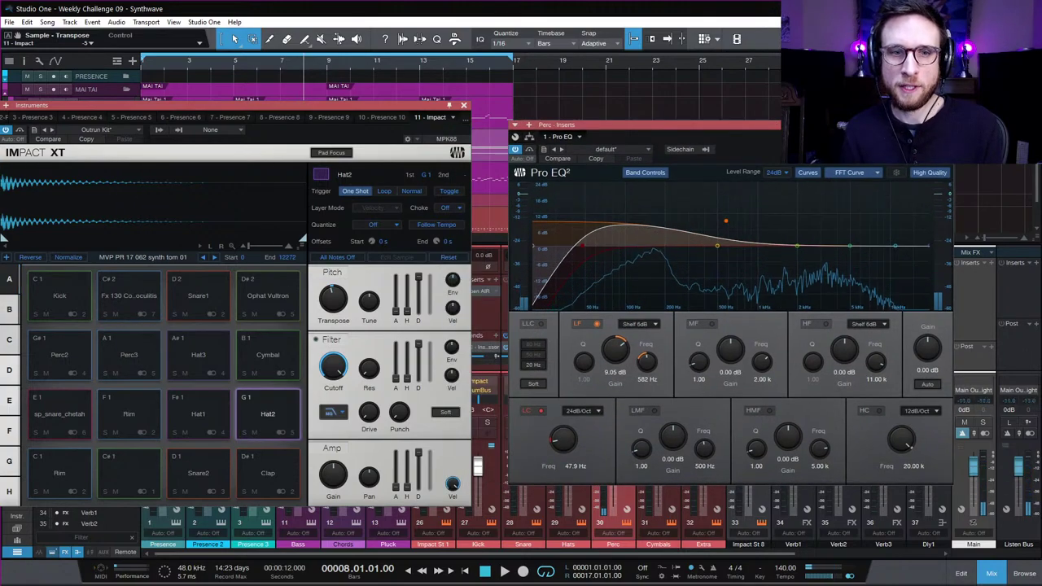
pyautogui.hotkey('ctrl', 'w')
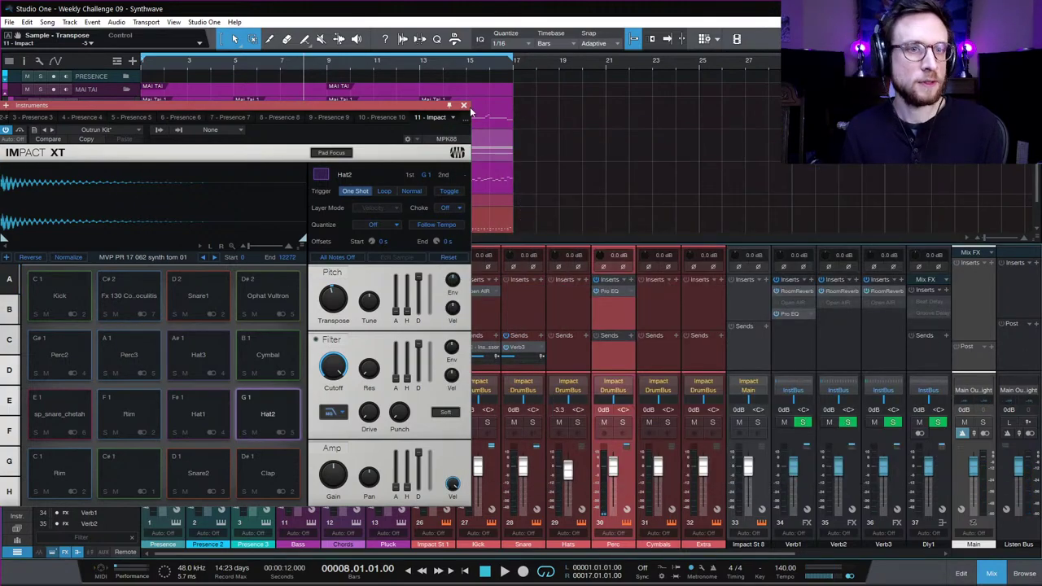
pyautogui.click(632, 279)
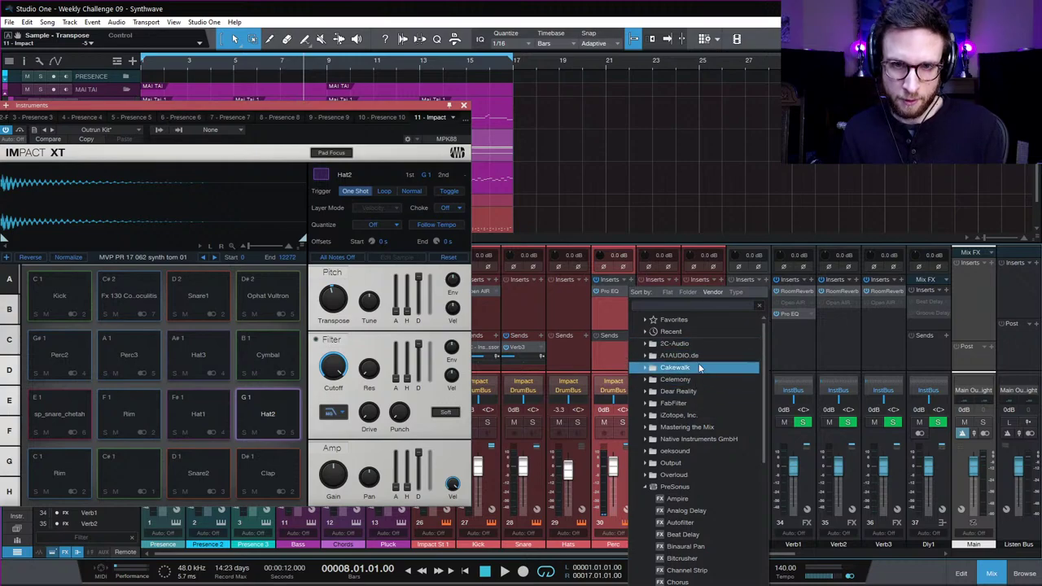
pyautogui.scroll(-5, 698, 367)
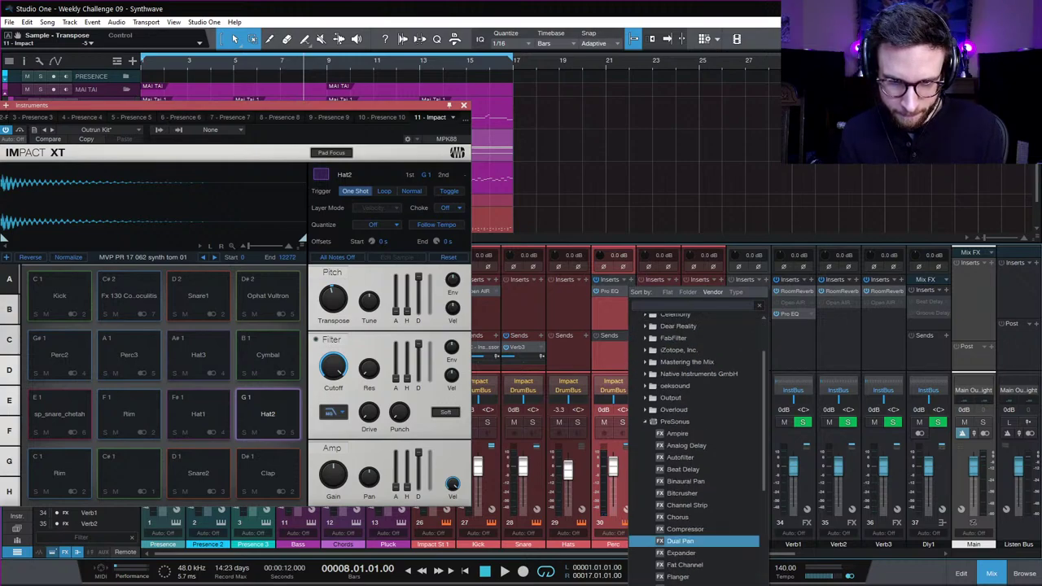
pyautogui.scroll(-3, 698, 385)
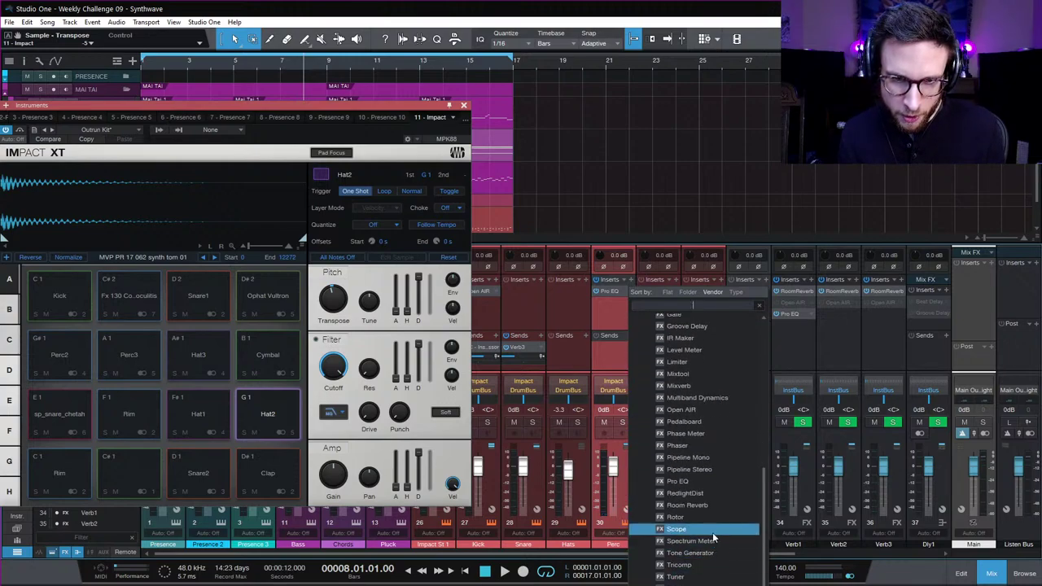
pyautogui.click(715, 498)
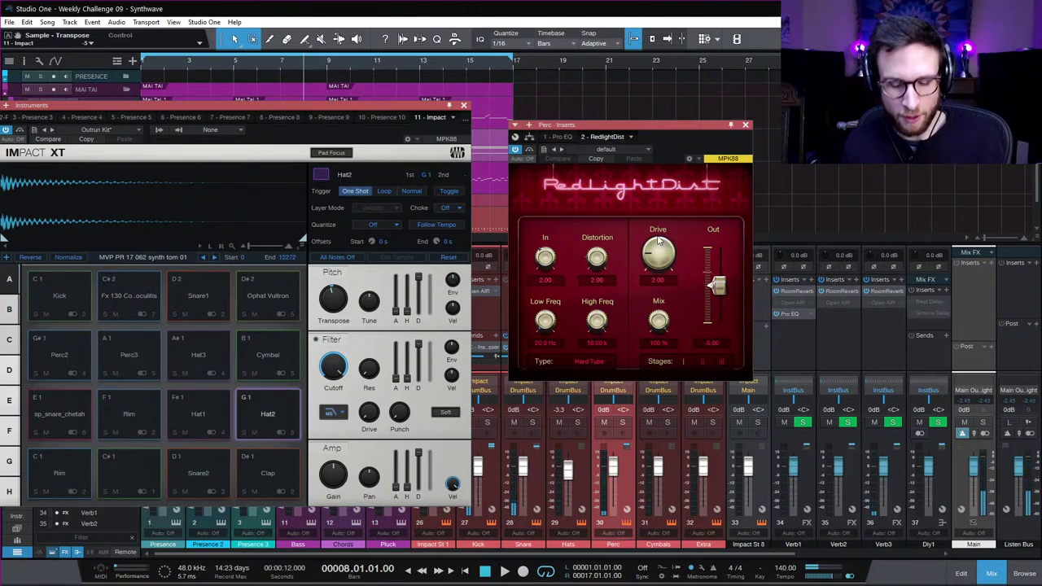
# - Set the RedlightDist drive on the Perc channel to 4.37 and close the effect
pyautogui.click(515, 151)
pyautogui.moveTo(657, 254); pyautogui.dragTo(656, 241)
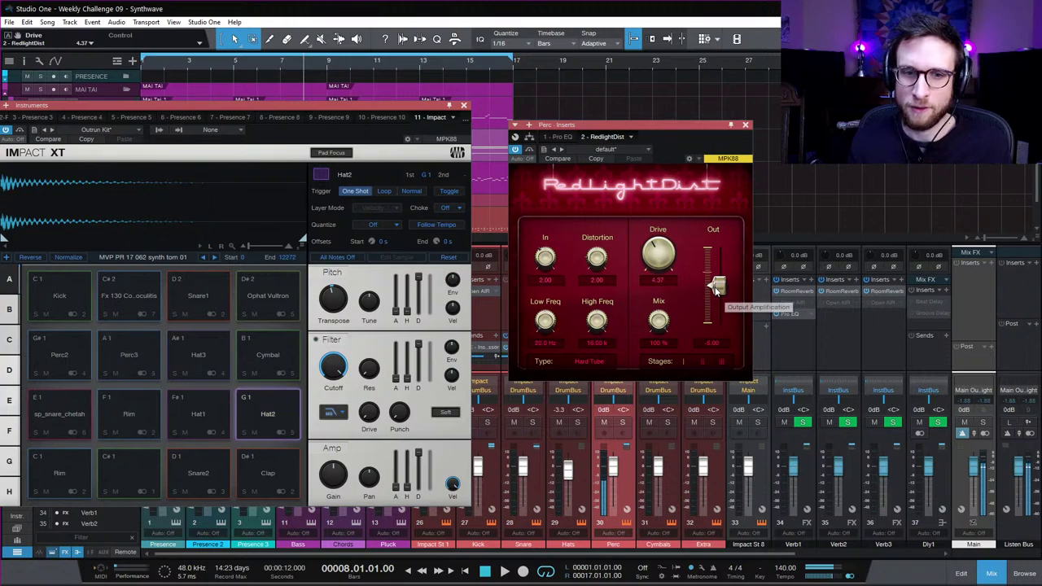
pyautogui.click(745, 124)
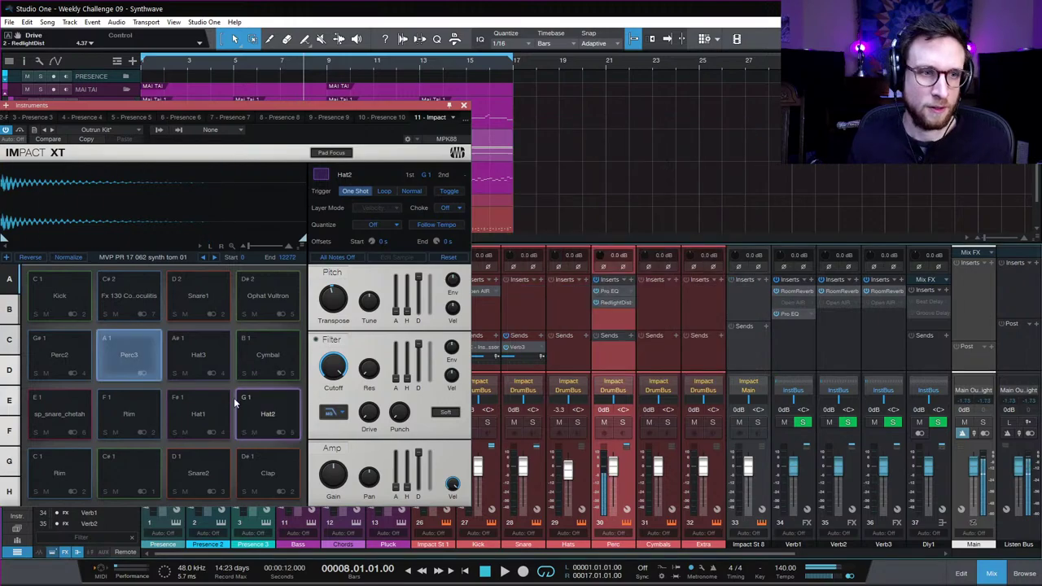
# - Pan the Perc3 pad to L 29 and the Hat2 pad to R 25, and lower the Perc channel to -3.3 dB
pyautogui.click(158, 372)
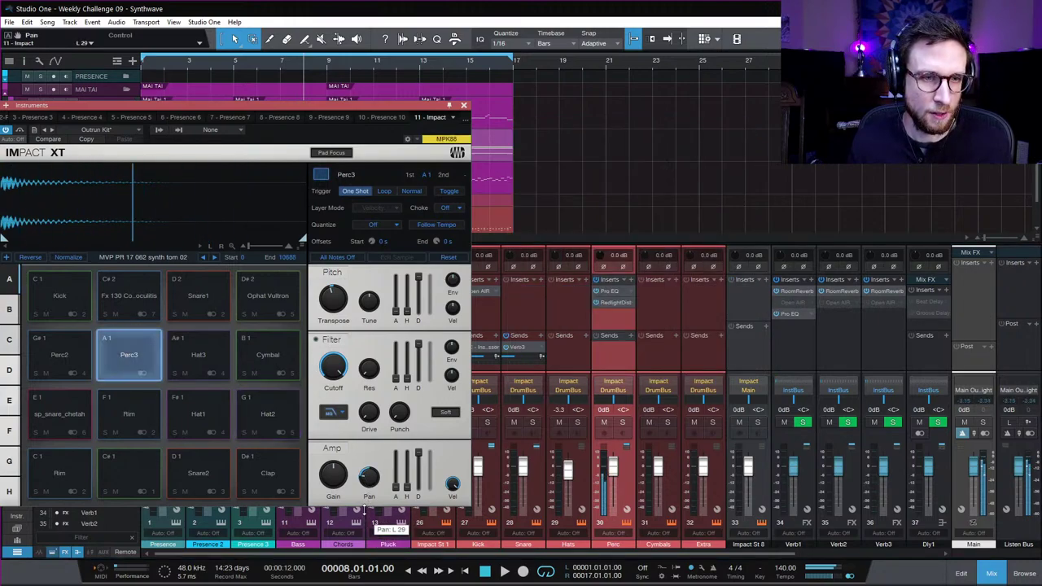
pyautogui.click(269, 411)
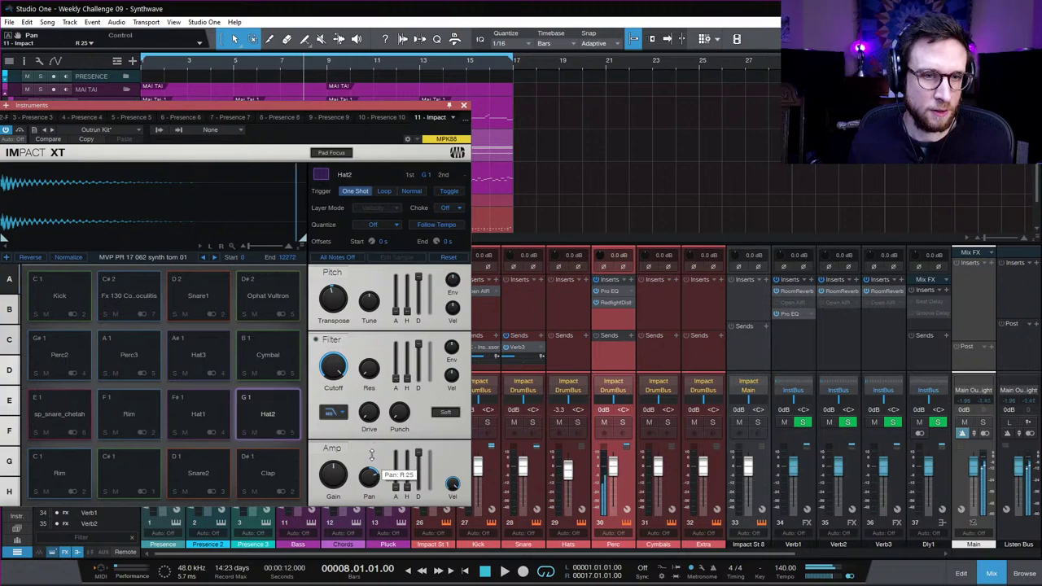
pyautogui.click(463, 104)
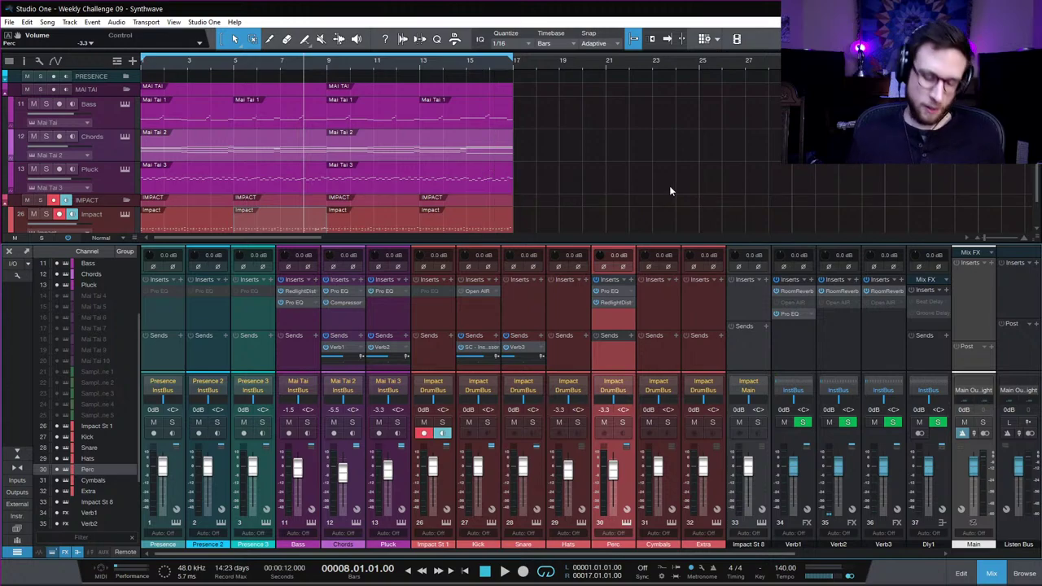
# - Play the loop from bar 1 to check the drum fill in the mix, and hide the mixer
pyautogui.press('ctrl')
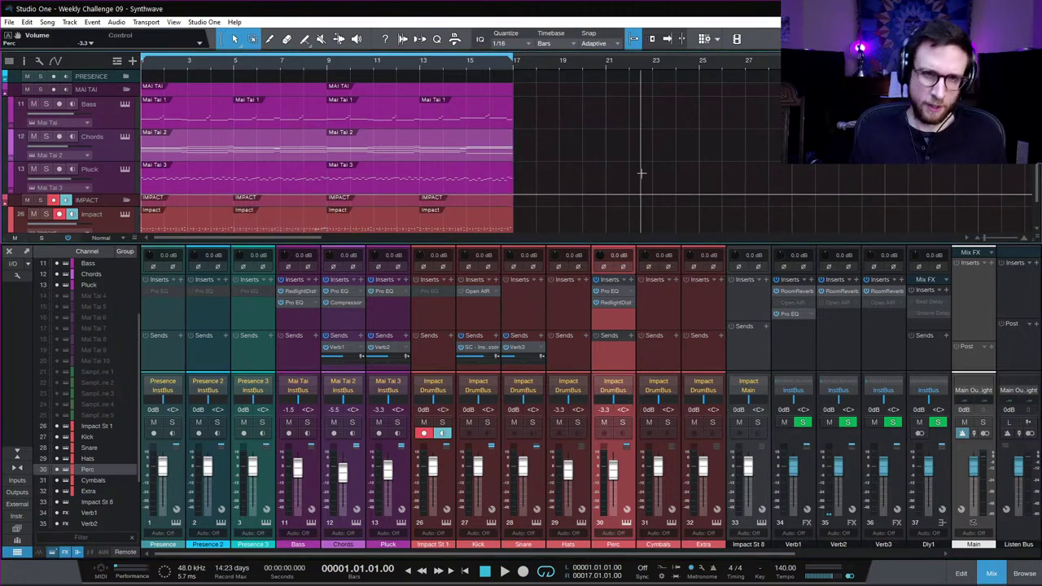
pyautogui.press('space')
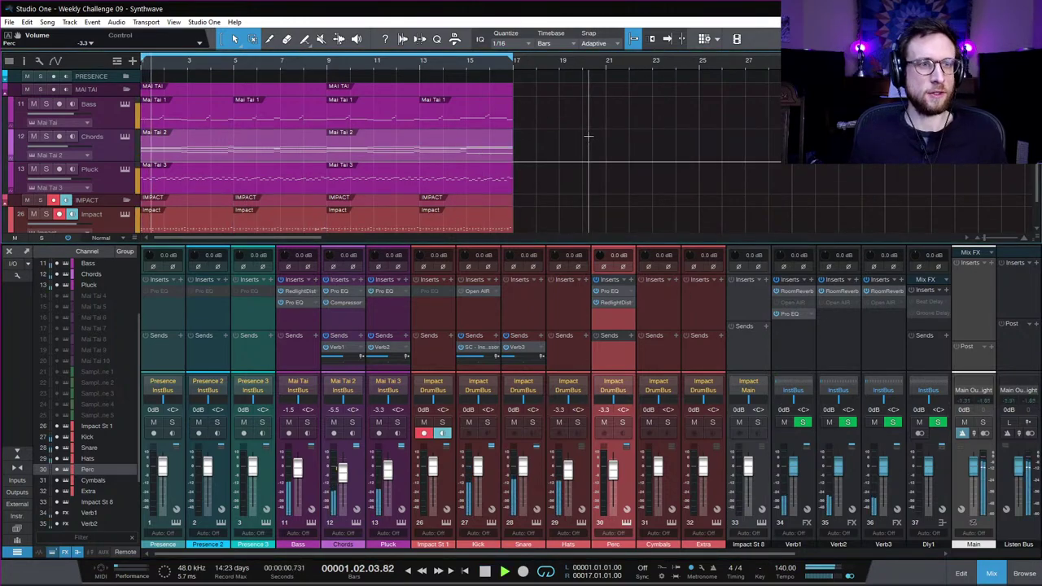
pyautogui.click(992, 570)
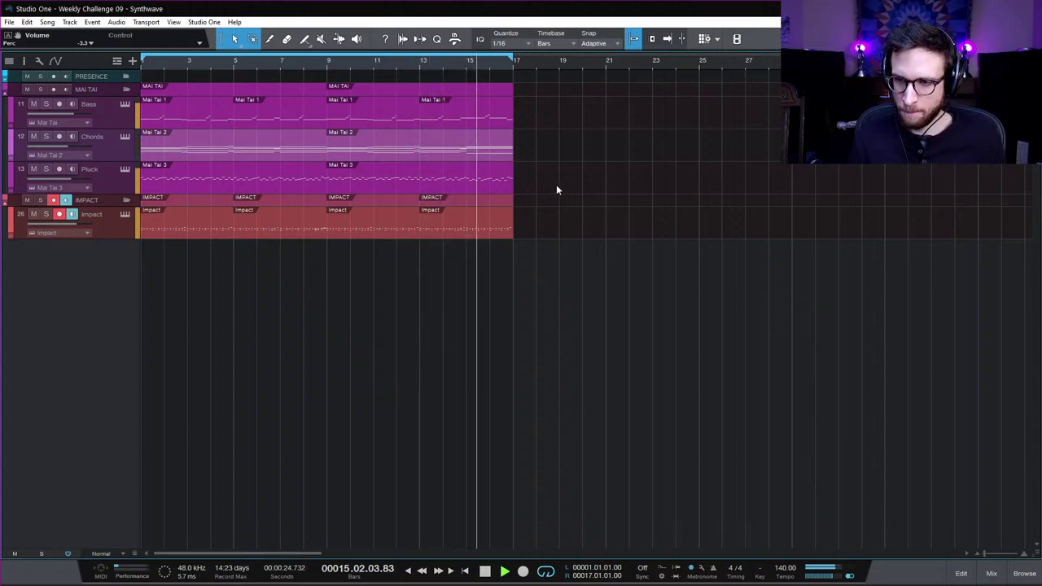
pyautogui.press('space')
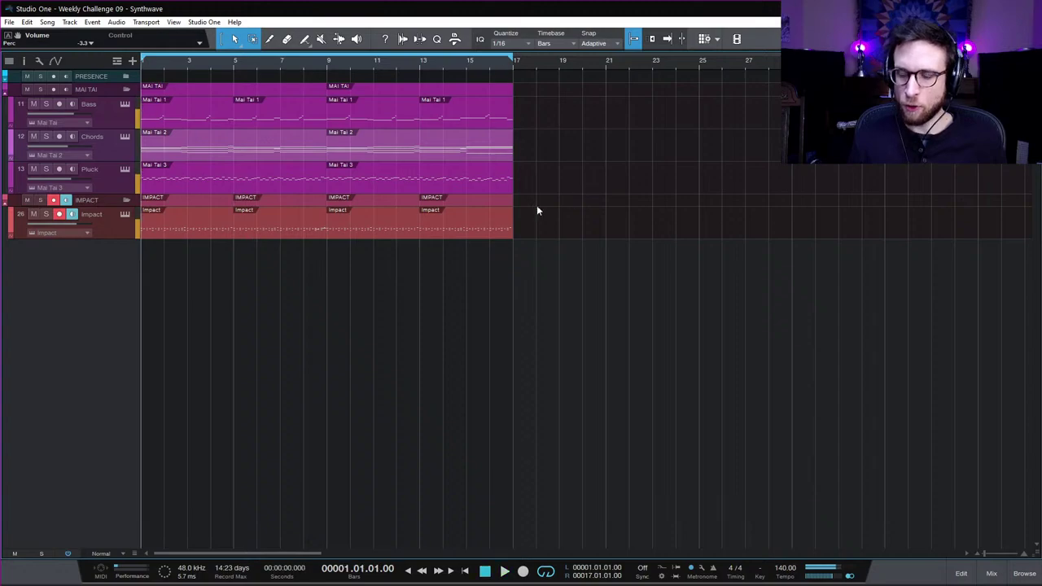
# - Open the Mai Tai synth of the Chords track, review its oscillator, filter and envelope settings, and close it
pyautogui.click(109, 179)
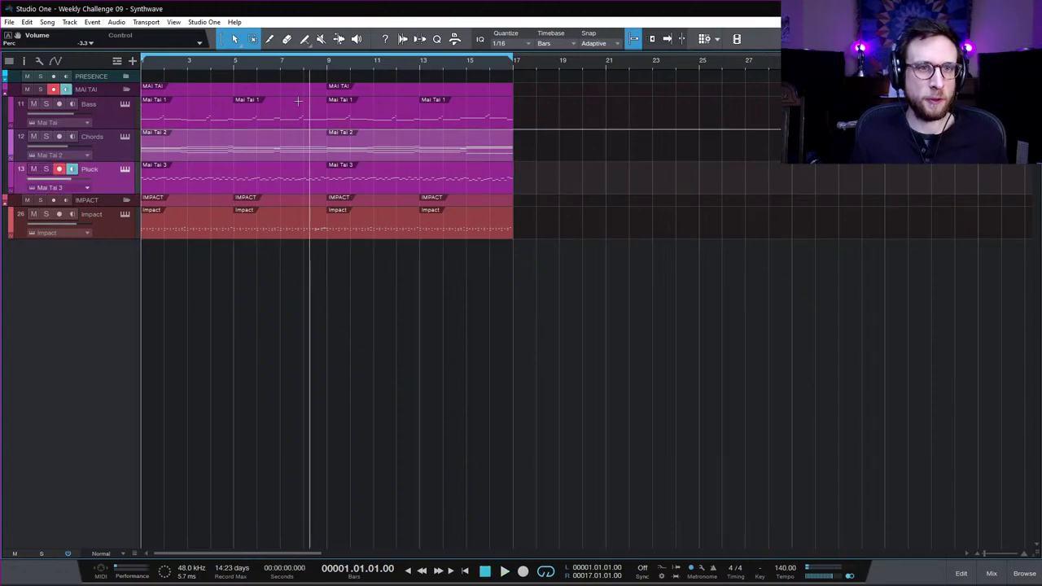
pyautogui.click(109, 116)
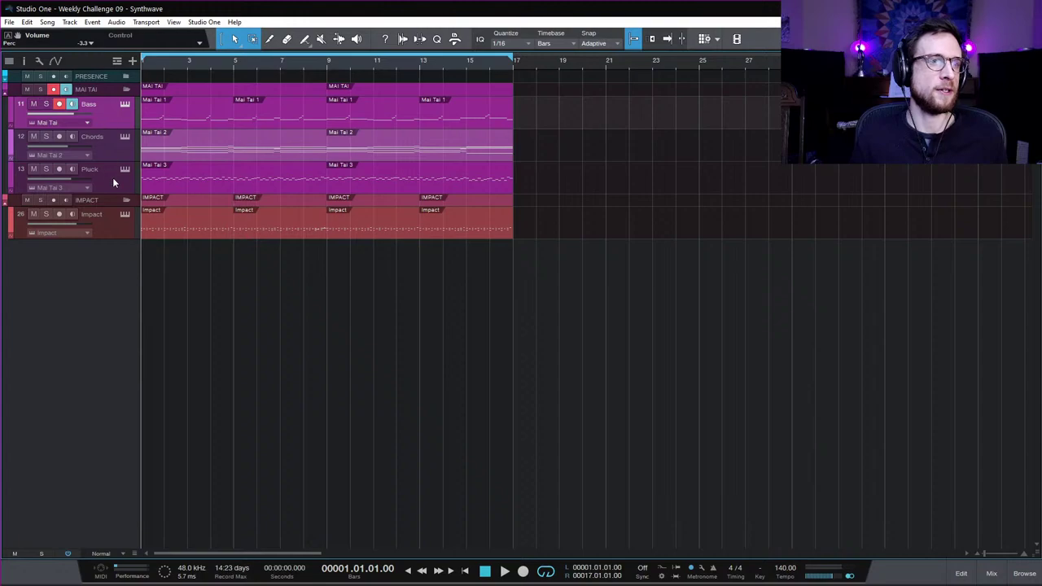
pyautogui.click(114, 184)
pyautogui.click(118, 145)
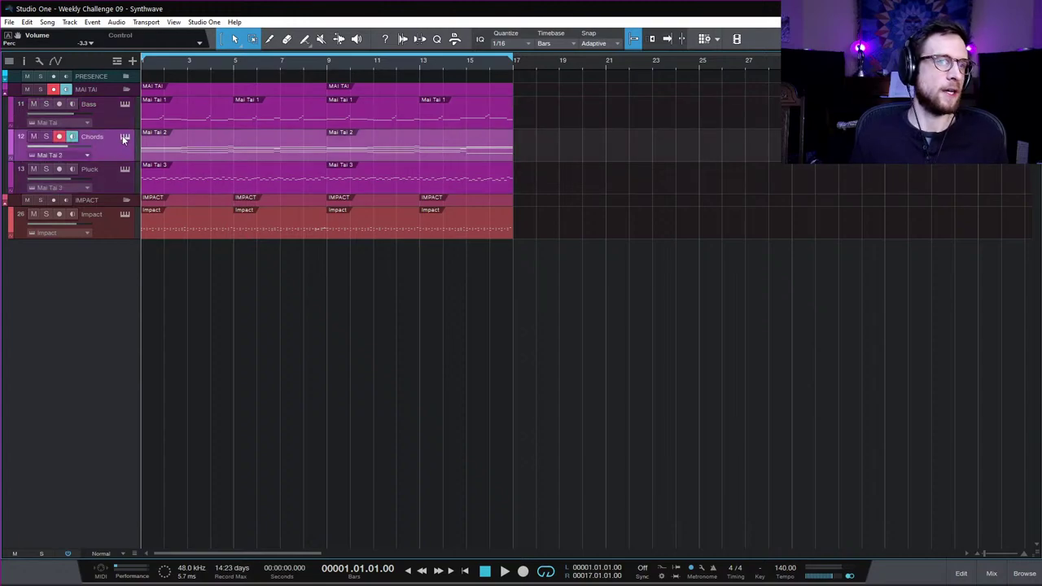
pyautogui.click(125, 136)
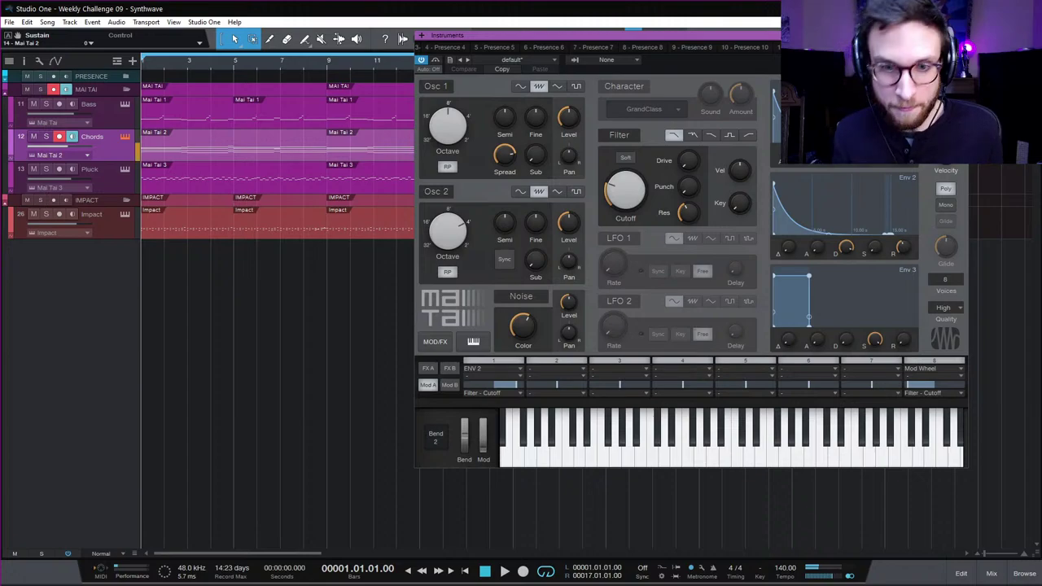
pyautogui.press('Escape')
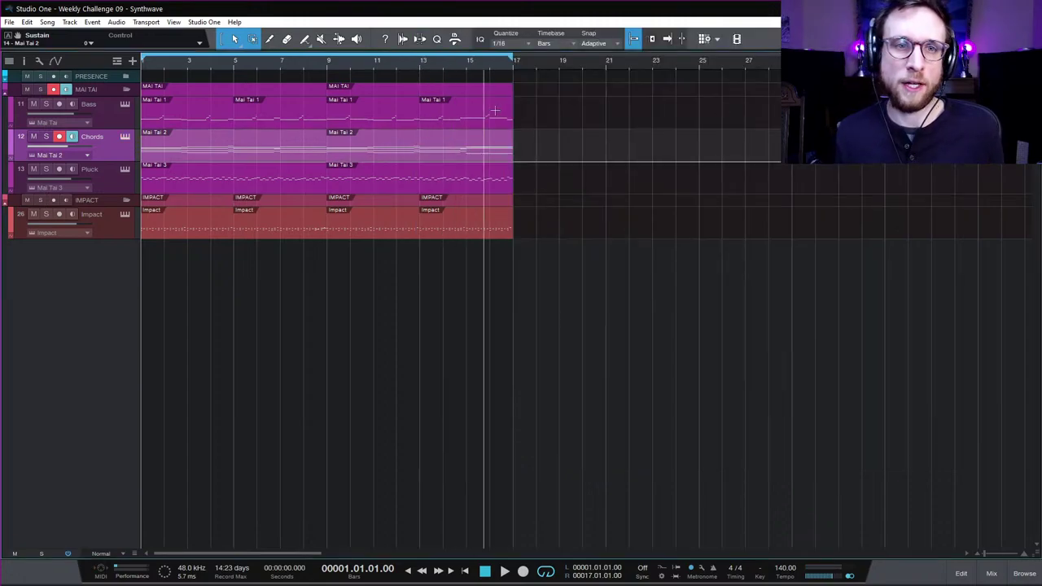
# - Open the second Chords part in the note editor and play its last chord from bar 15
pyautogui.click(466, 61)
pyautogui.doubleClick(500, 154)
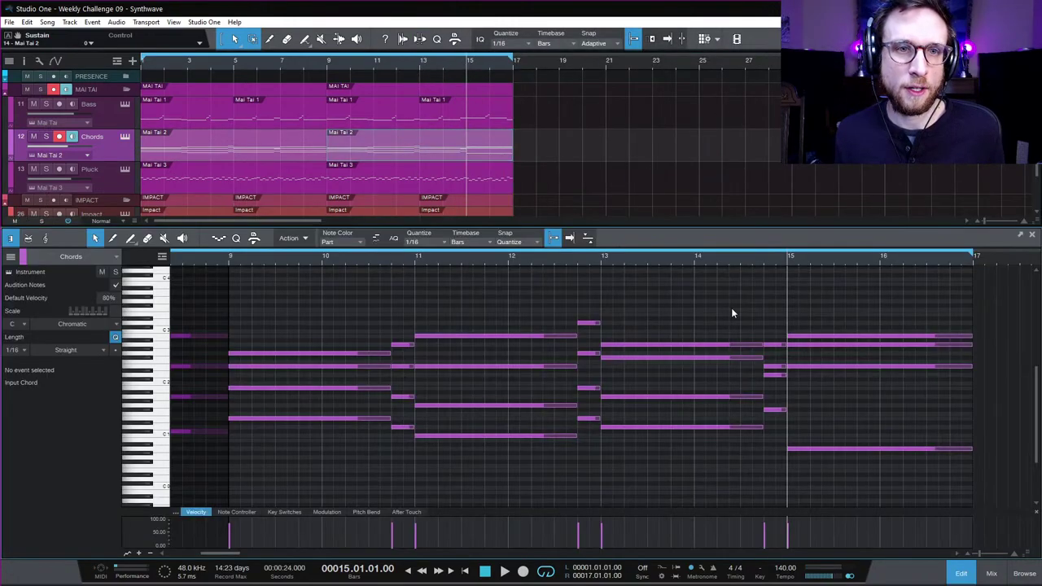
pyautogui.moveTo(945, 320); pyautogui.dragTo(961, 488)
pyautogui.press('space')
pyautogui.click(952, 426)
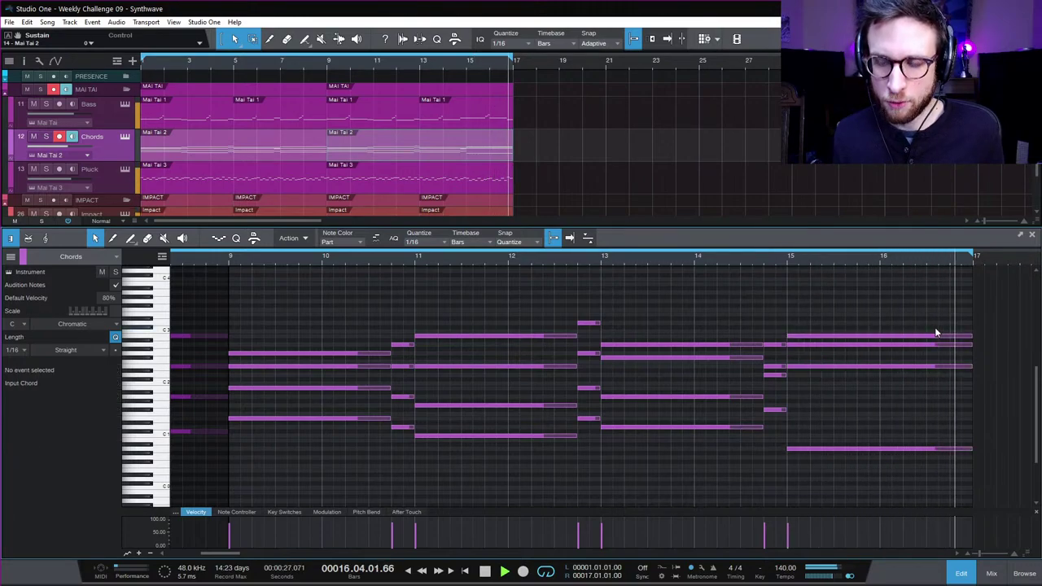
pyautogui.press('space')
# - Shorten the last chord to end at bar 16 beat 3 and add a half-bar chord of D#1, B1, D#2 and F#2
pyautogui.moveTo(933, 328); pyautogui.dragTo(928, 452)
pyautogui.press('space')
pyautogui.click(931, 414)
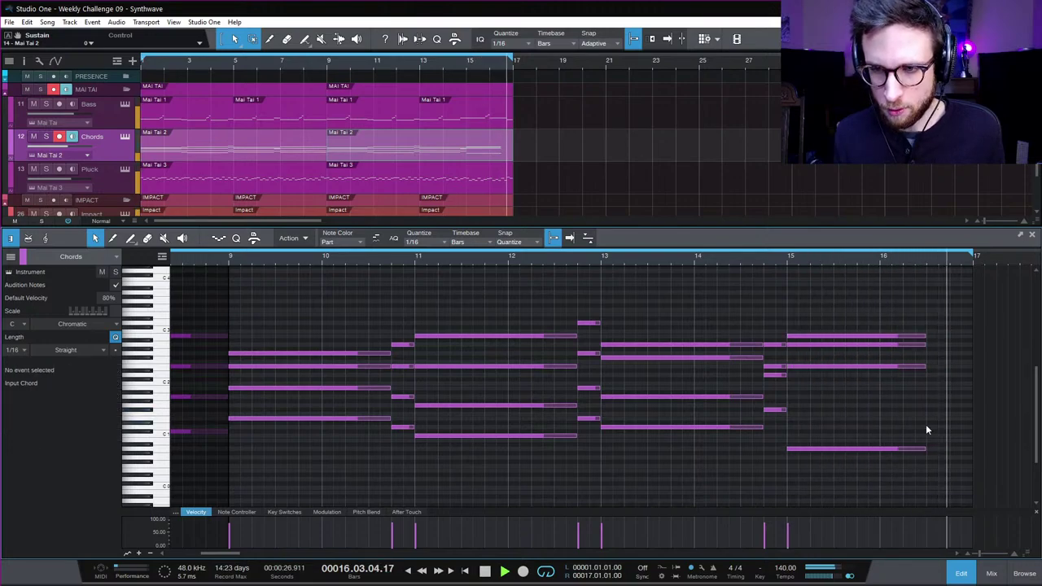
pyautogui.press('space')
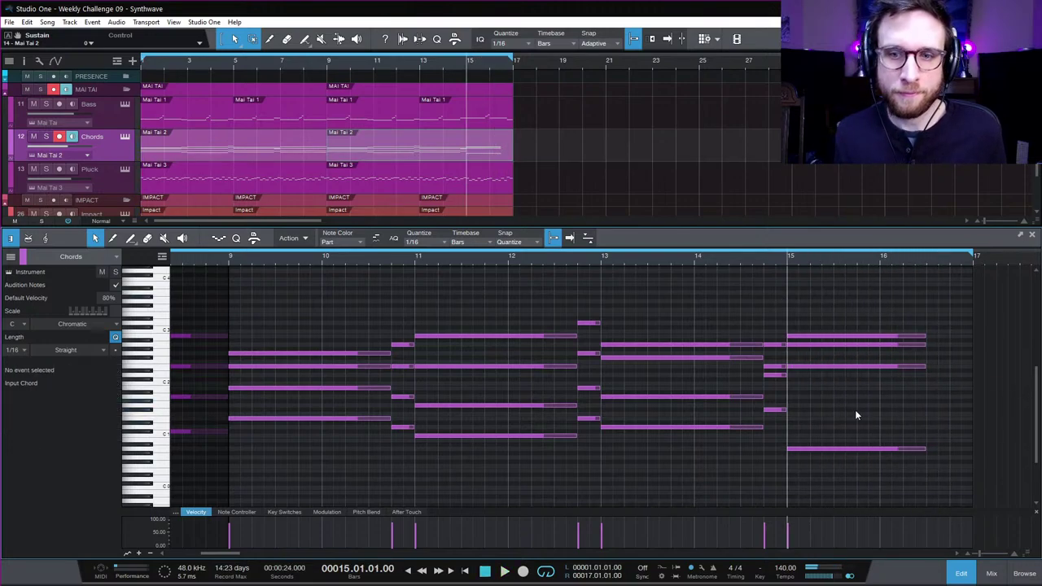
pyautogui.moveTo(929, 438)
pyautogui.mouseDown()
pyautogui.moveTo(971, 449)
pyautogui.moveTo(949, 426)
pyautogui.moveTo(946, 341)
pyautogui.moveTo(949, 395)
pyautogui.mouseUp()
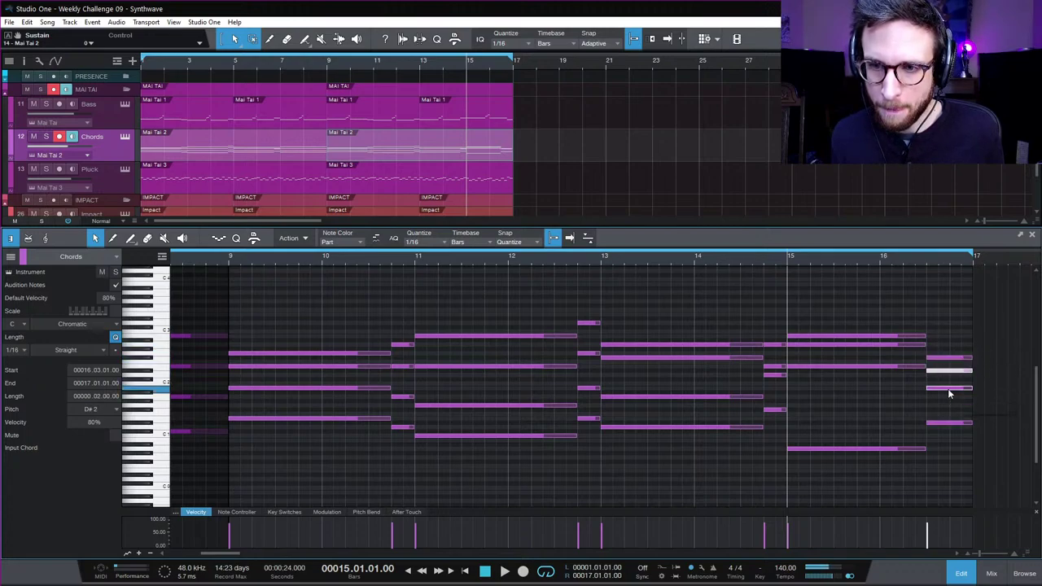
pyautogui.click(925, 265)
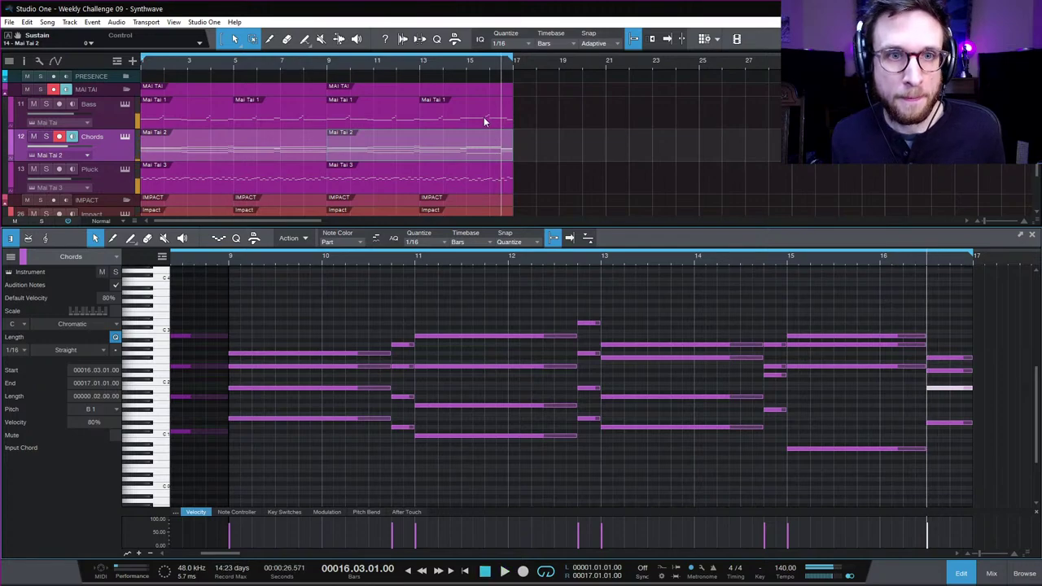
# - Change the last half bar of the final Bass part to D#1 from 16.3 and B1 from 16.4
pyautogui.click(511, 124)
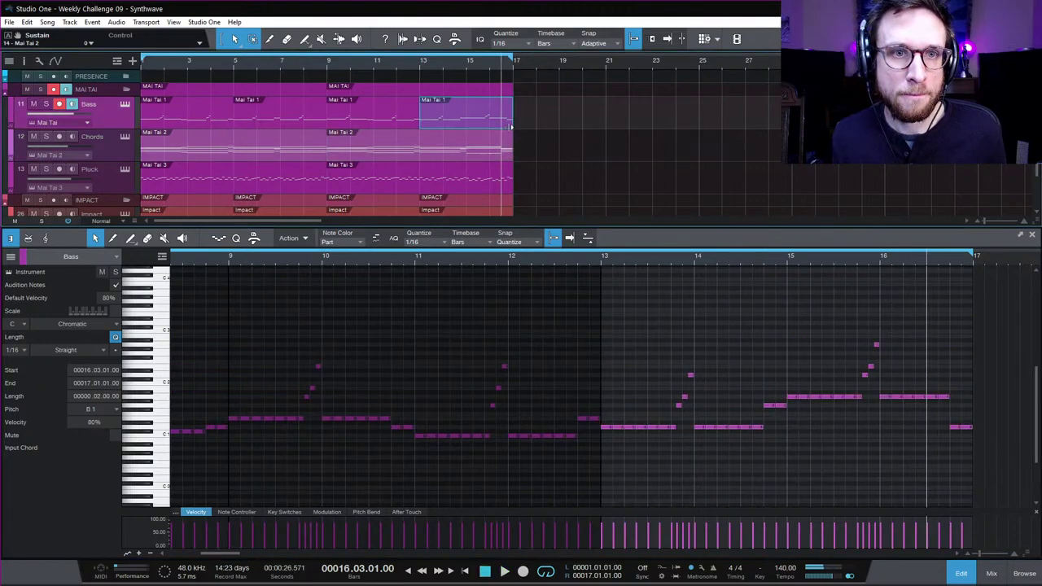
pyautogui.click(938, 396)
pyautogui.moveTo(946, 398); pyautogui.dragTo(965, 392)
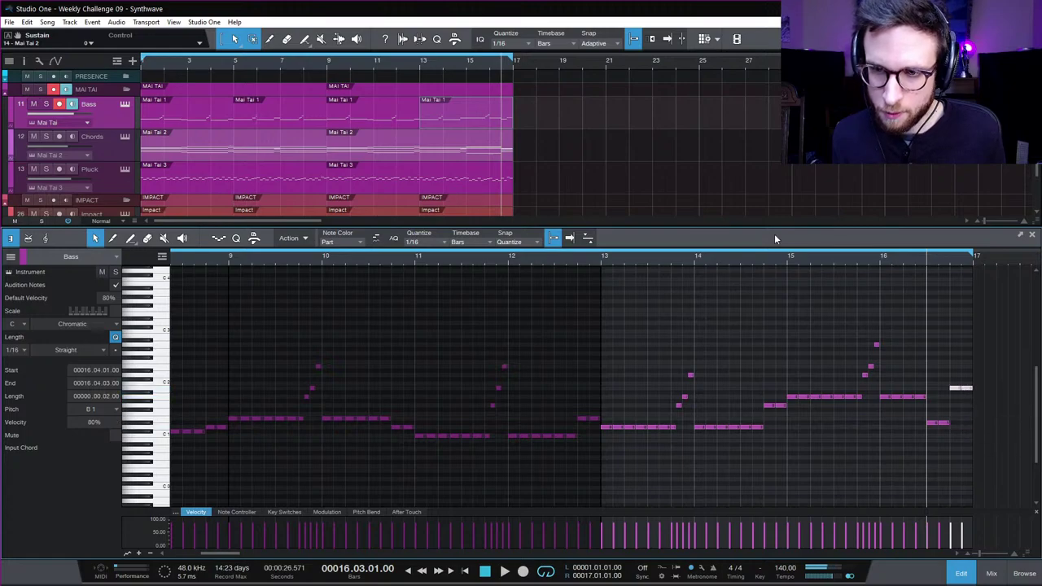
# - In the Pluck part's last half bar, set the first and last notes to D#3 and the second to F#2, and play it
pyautogui.click(510, 191)
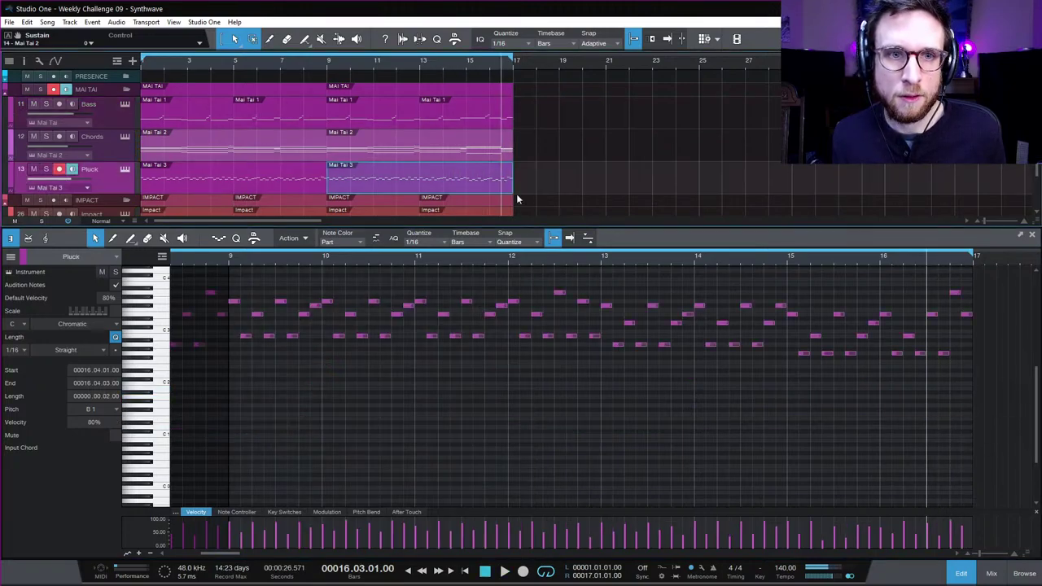
pyautogui.click(932, 316)
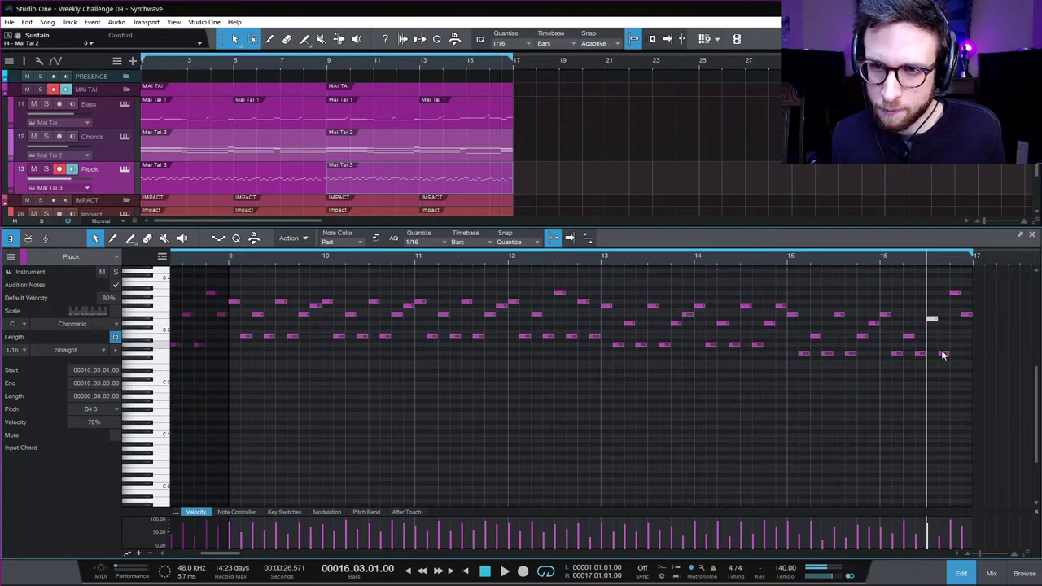
pyautogui.click(943, 349)
pyautogui.moveTo(943, 340); pyautogui.dragTo(944, 356)
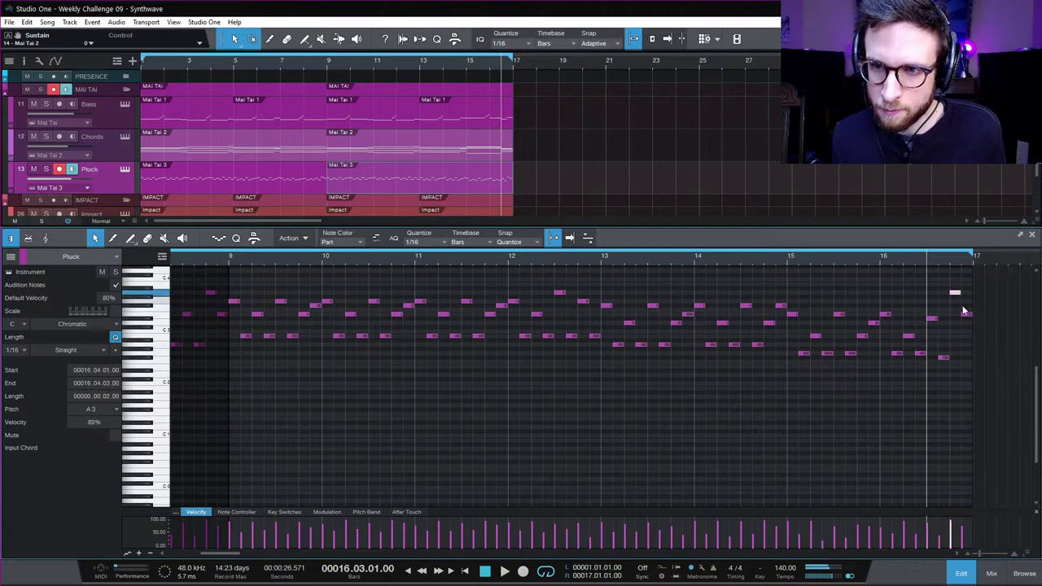
pyautogui.press('space')
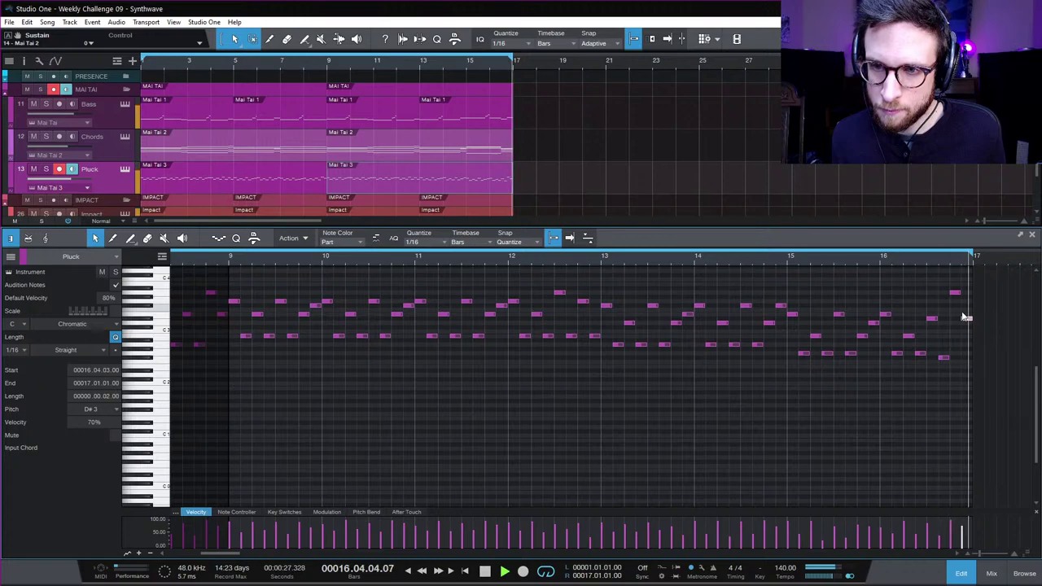
# - Replay the turnaround from bar 16 beat 3 into the loop's restart, and close the note editor
pyautogui.press('space')
pyautogui.press('space')
pyautogui.press('space')
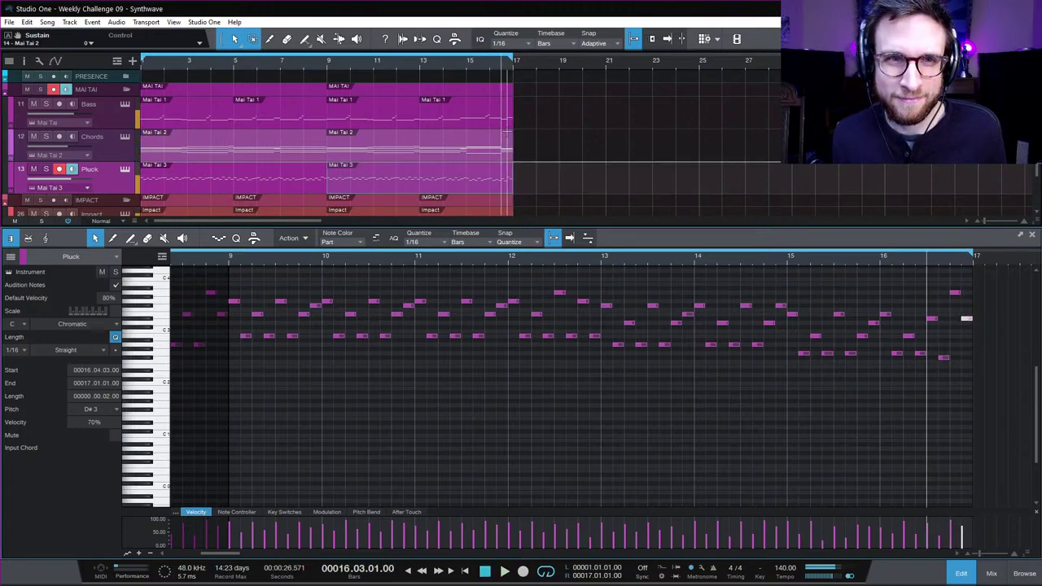
pyautogui.press('space')
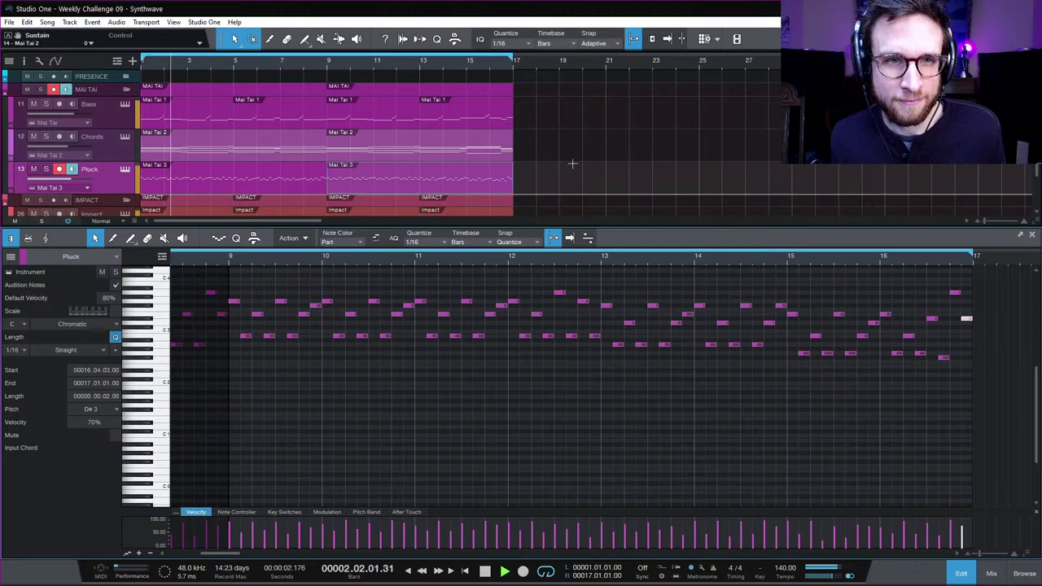
pyautogui.scroll(-2, 570, 172)
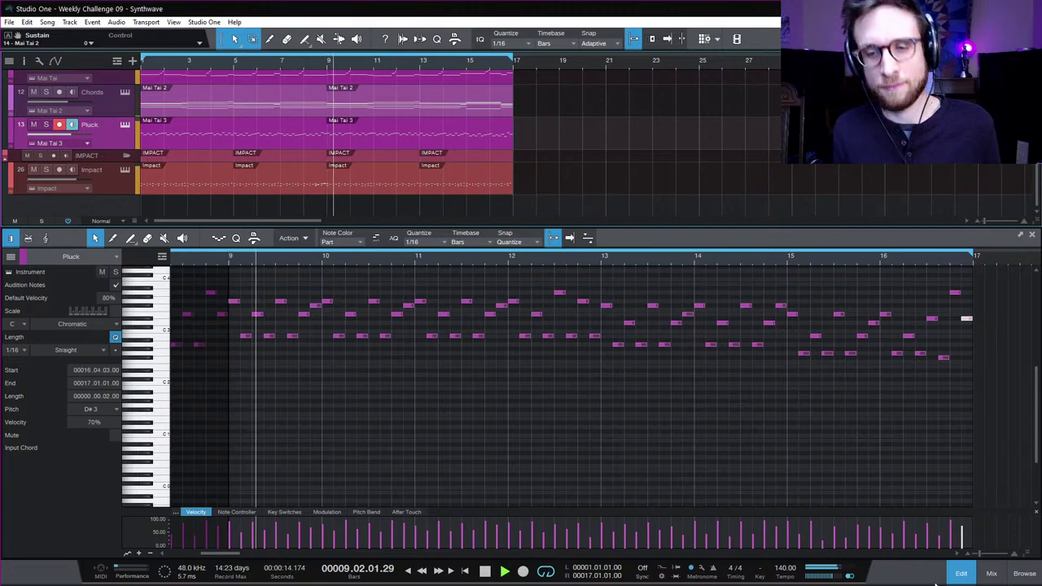
pyautogui.click(961, 573)
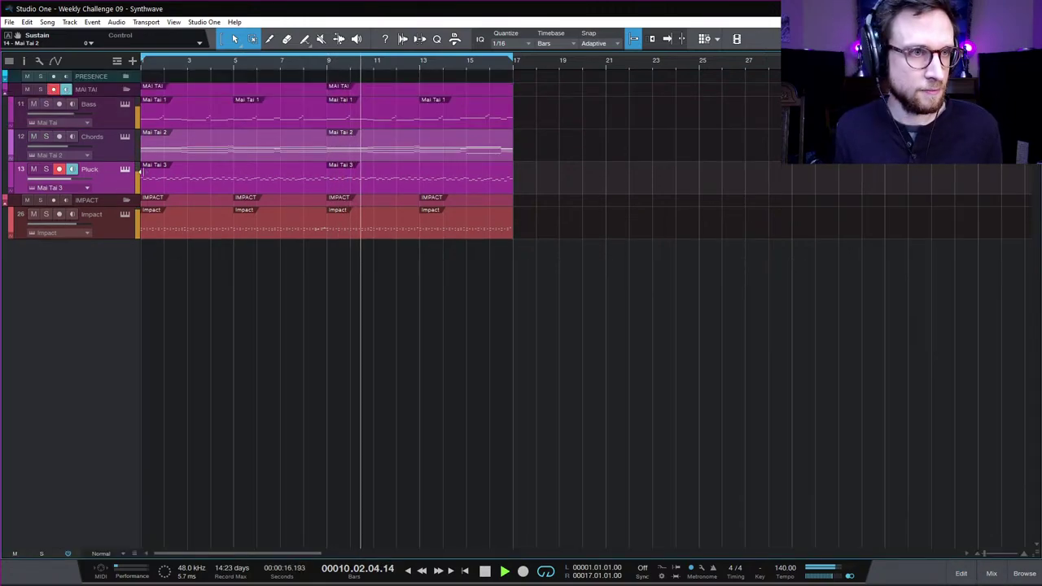
# - In the Impact XT drum sampler, set the sp_snare_chetah pad's gain to -5.6 dB, stop playback and close the instrument
pyautogui.click(125, 168)
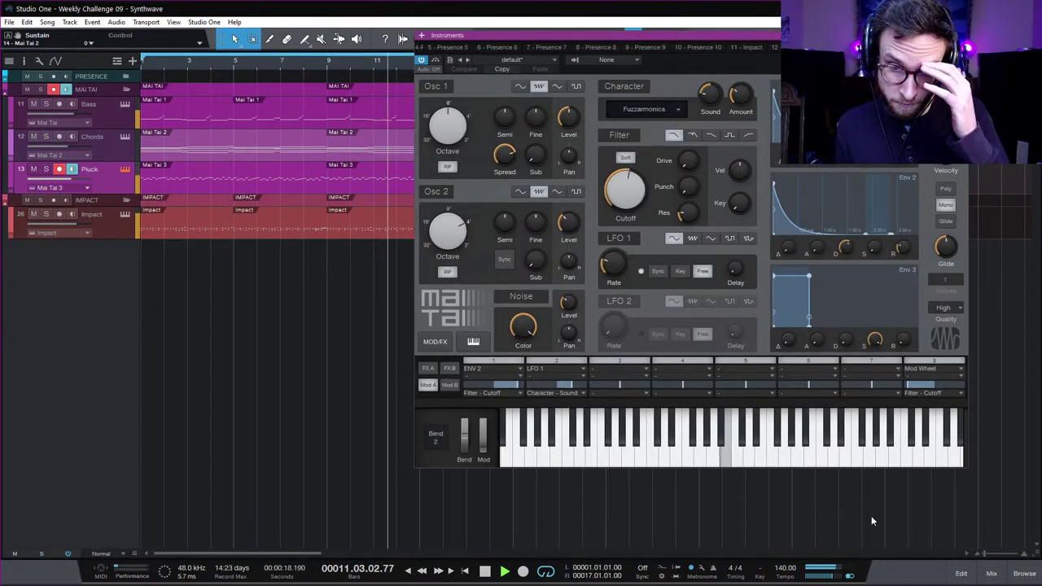
pyautogui.click(124, 213)
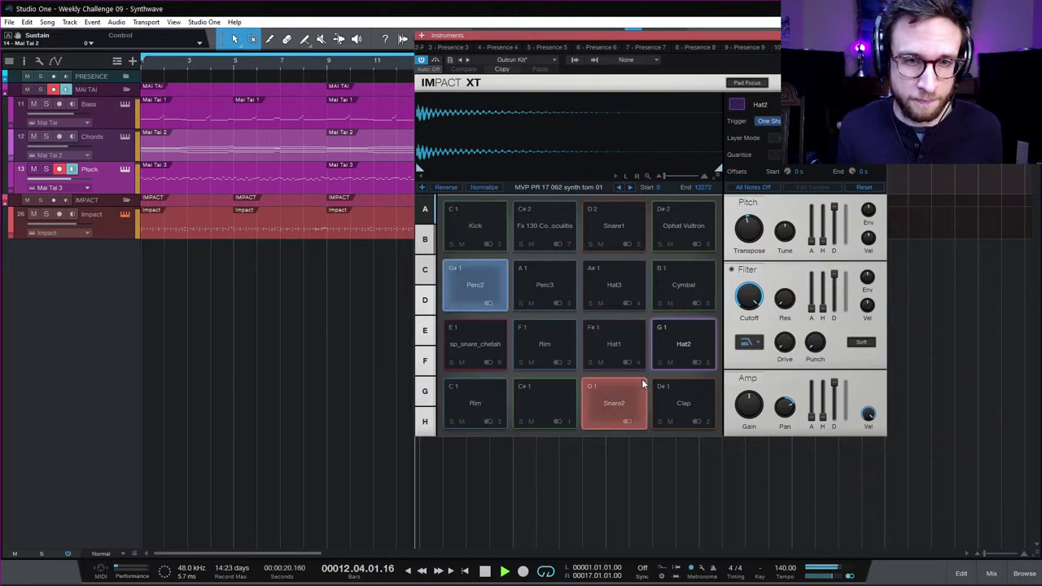
pyautogui.click(492, 343)
pyautogui.moveTo(783, 409); pyautogui.dragTo(744, 415)
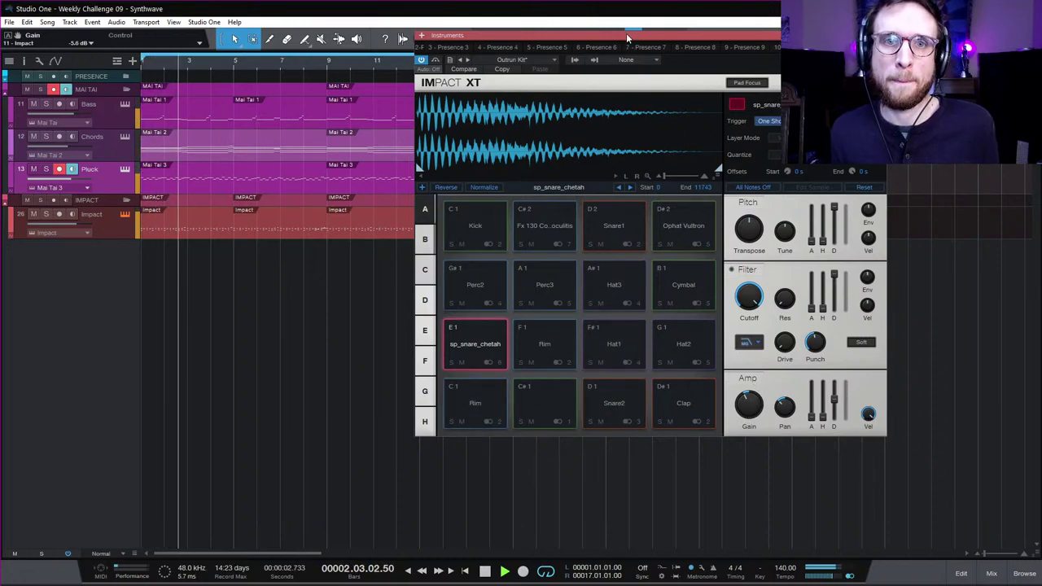
pyautogui.moveTo(455, 35); pyautogui.dragTo(660, 130)
pyautogui.click(467, 62)
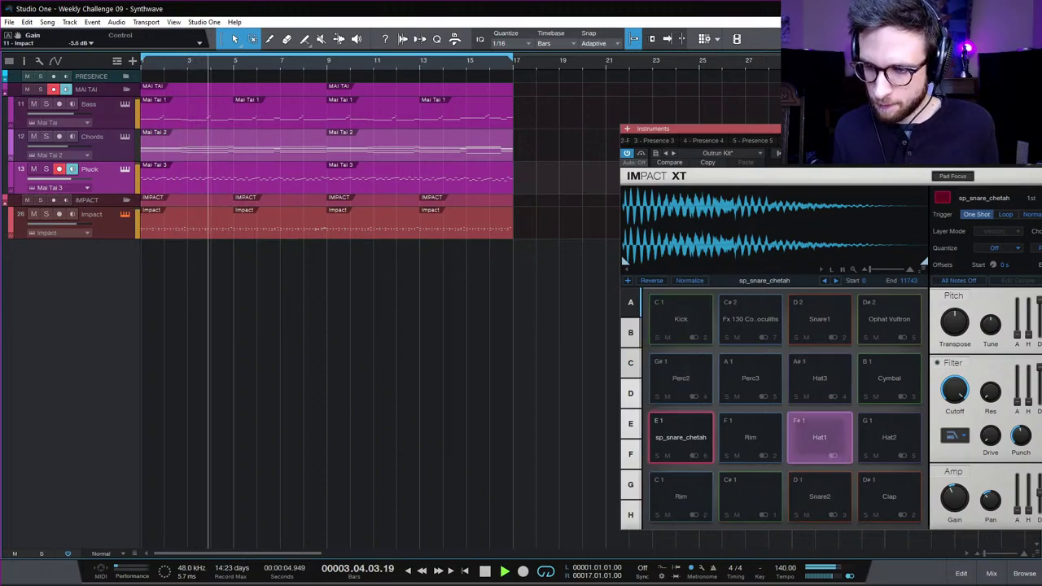
pyautogui.moveTo(885, 135); pyautogui.dragTo(763, 106)
pyautogui.press('space')
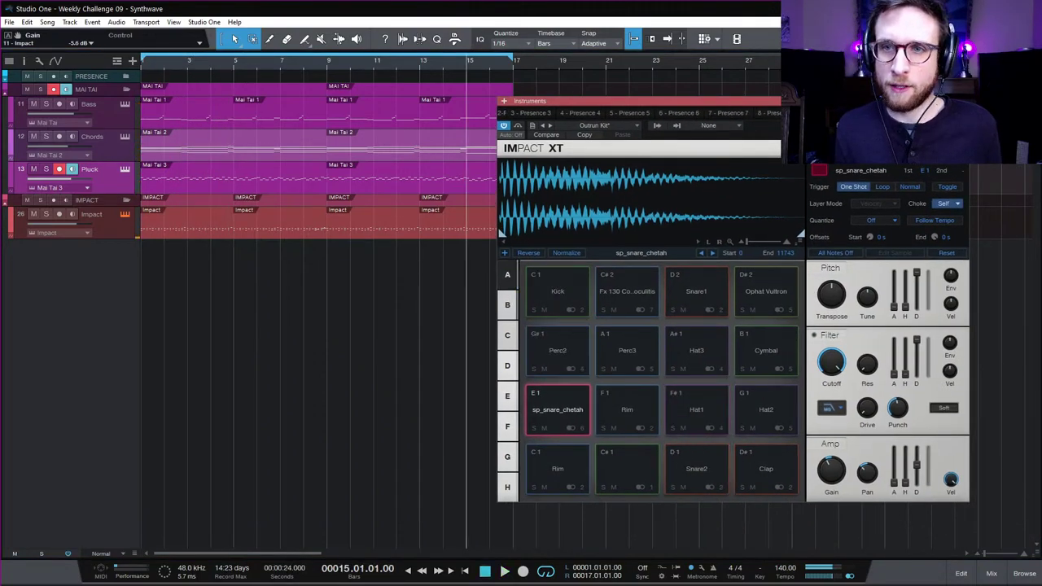
pyautogui.click(774, 101)
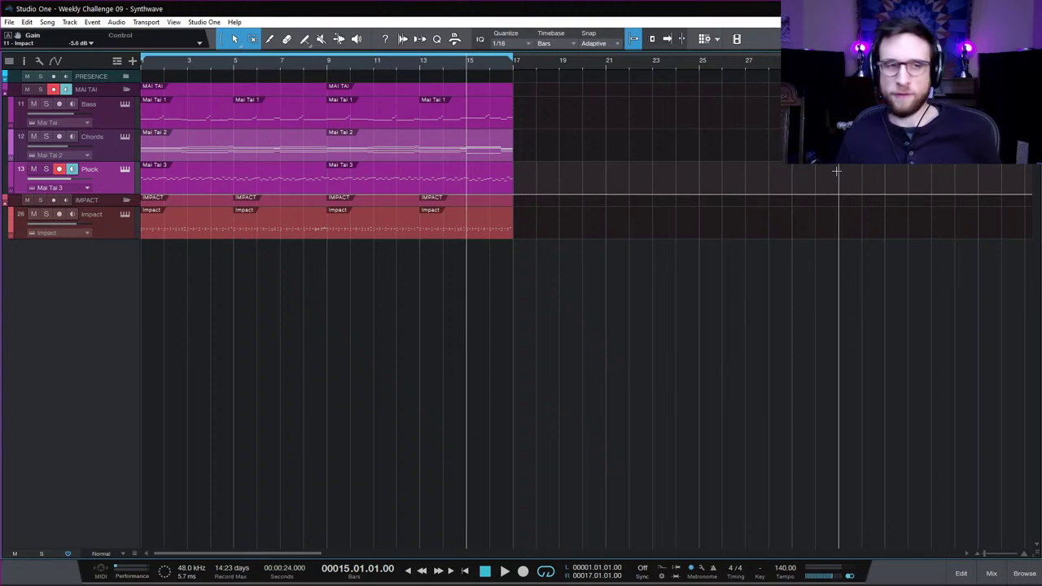
# - Play the loop from bar 1 into bar 9 to check the full mix
pyautogui.press('Home')
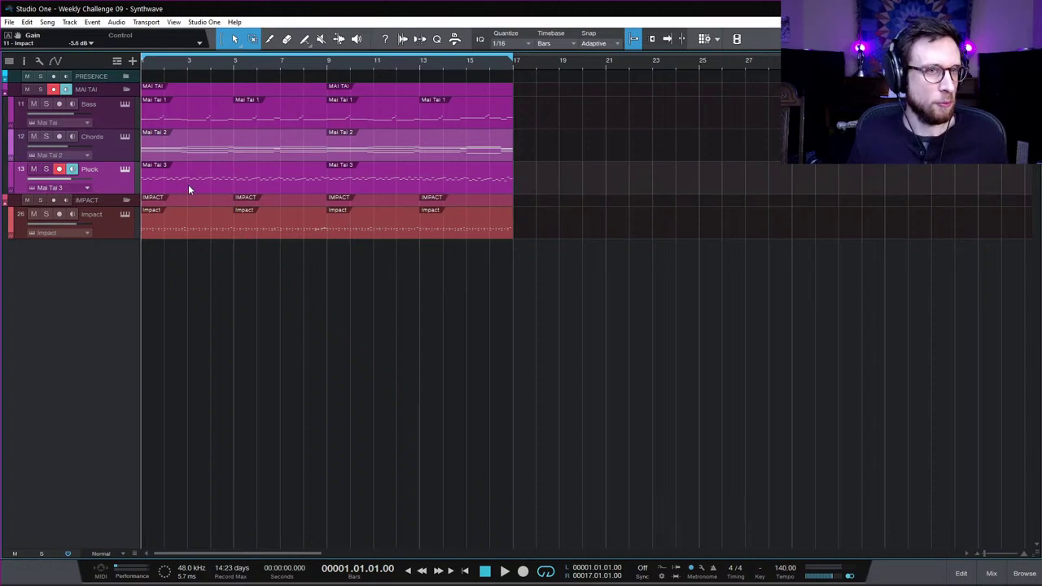
pyautogui.press('space')
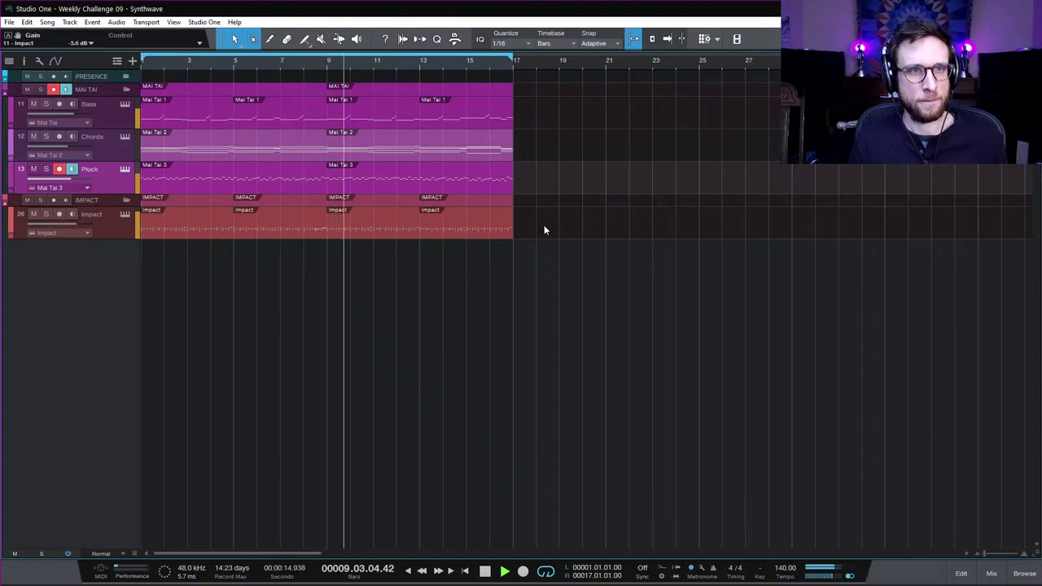
pyautogui.press('space')
# - Open the third Impact part and copy its kick note at bar 9 to the Cymbal pitch
pyautogui.click(327, 64)
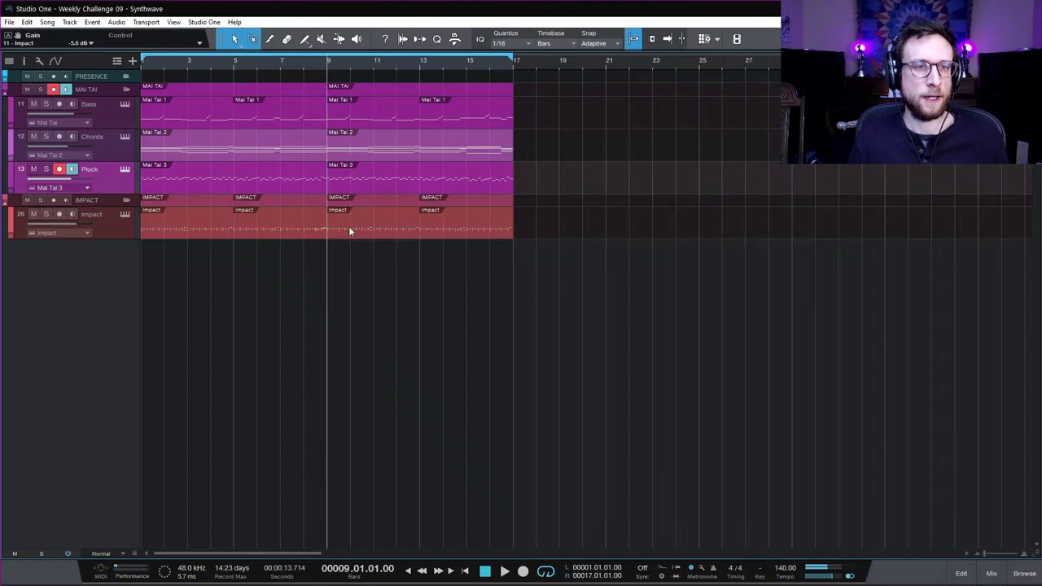
pyautogui.doubleClick(348, 228)
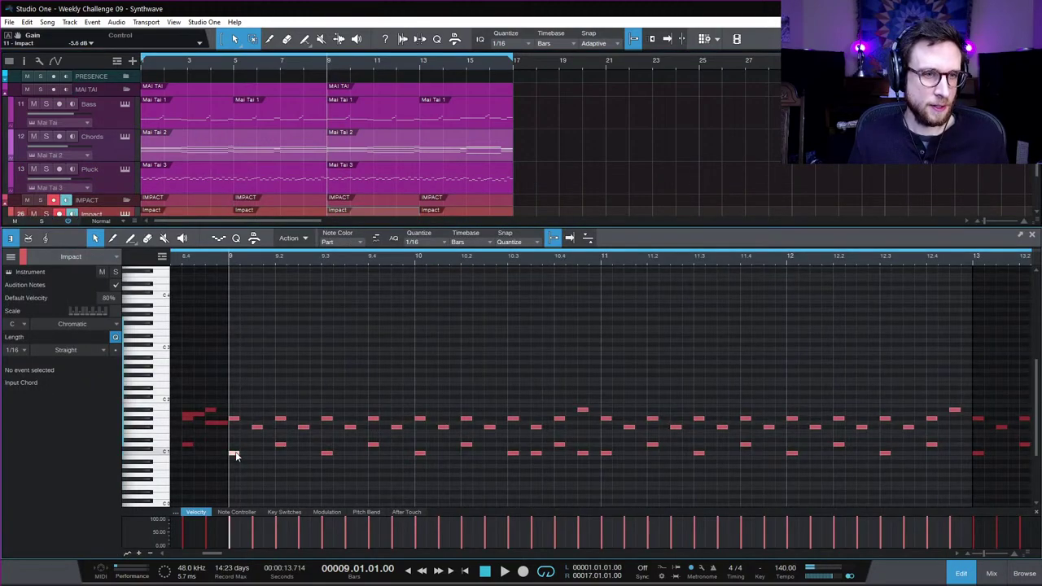
pyautogui.moveTo(235, 454); pyautogui.dragTo(234, 409)
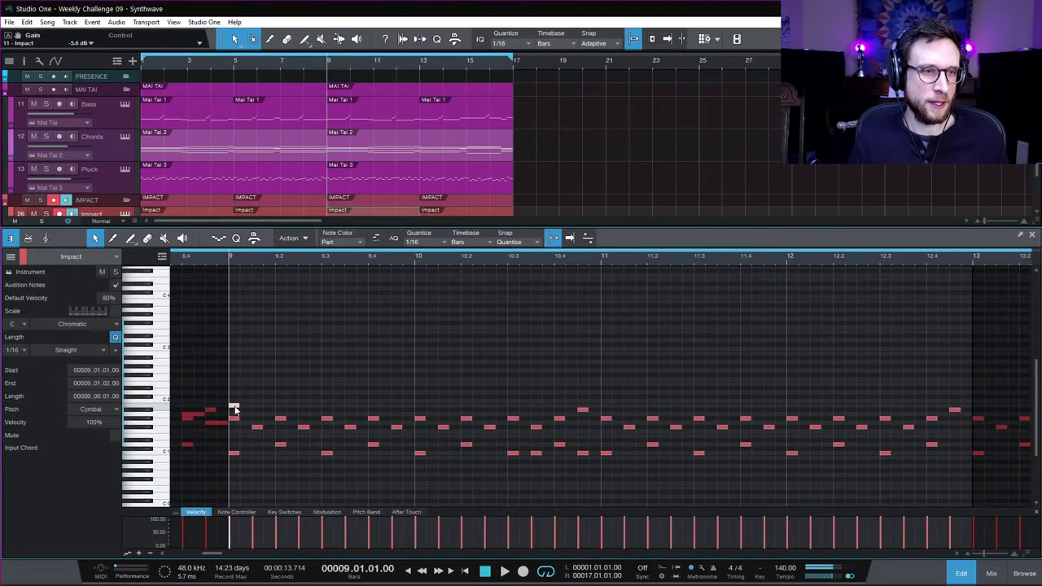
# - During playback from bar 9, set the Impact XT Cymbal pad's gain to -17.1 dB
pyautogui.click(125, 215)
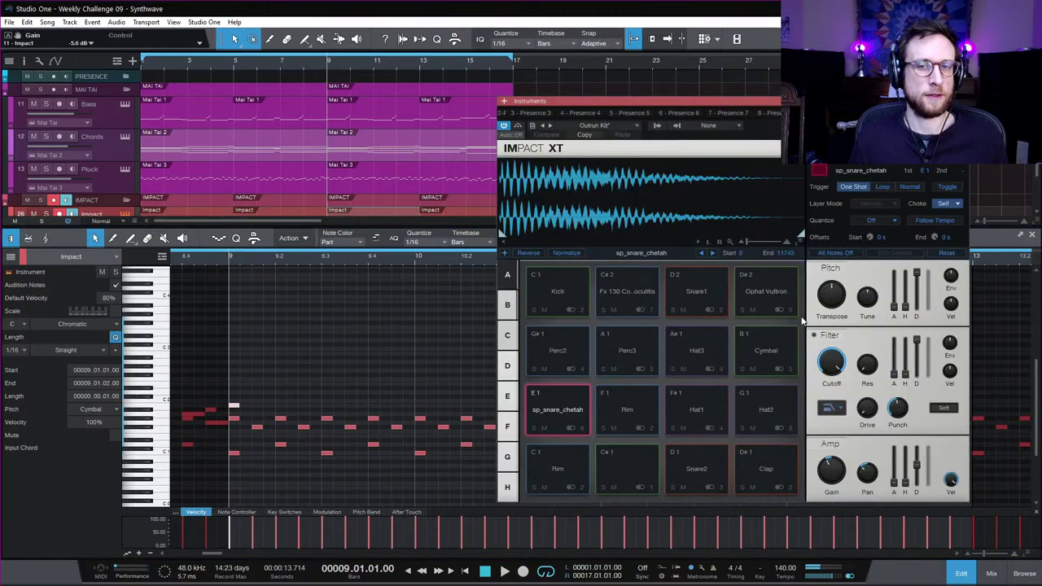
pyautogui.click(761, 338)
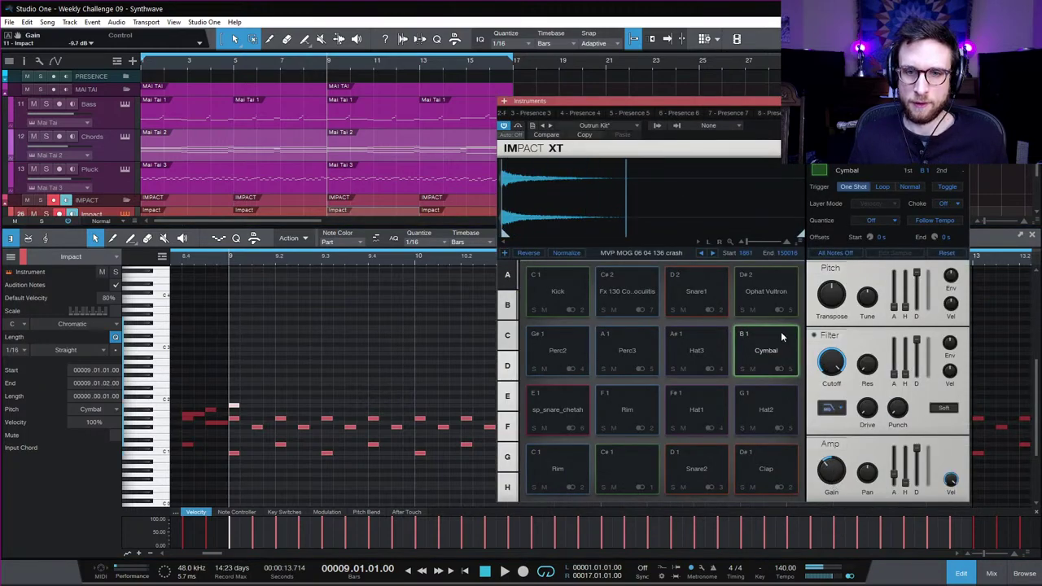
pyautogui.press('space')
pyautogui.moveTo(831, 470); pyautogui.dragTo(835, 483)
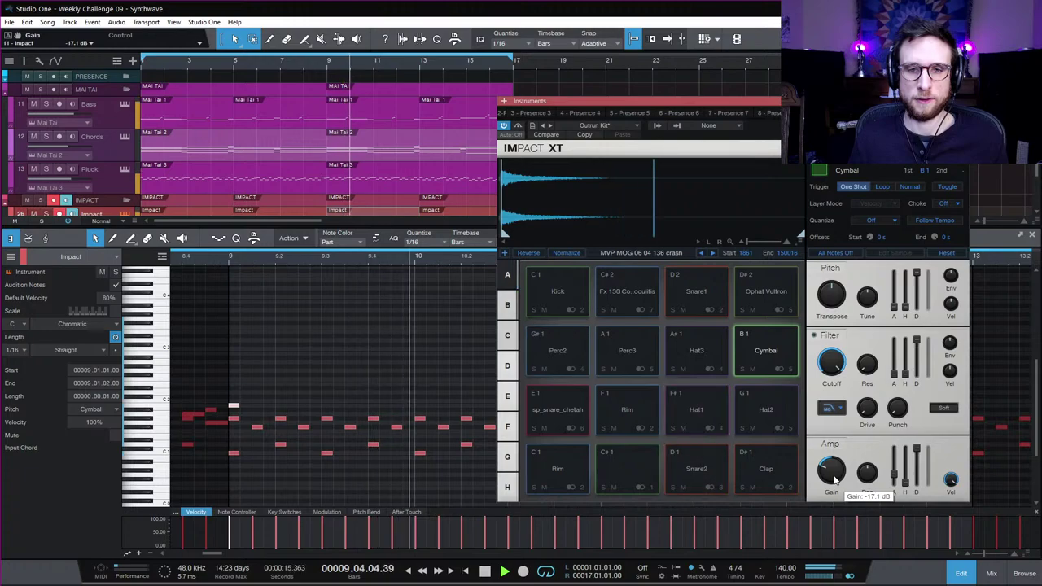
pyautogui.press('space')
# - Replay the transition from bar 8 into bar 9, close the note editor and save the song
pyautogui.click(303, 63)
pyautogui.press('space')
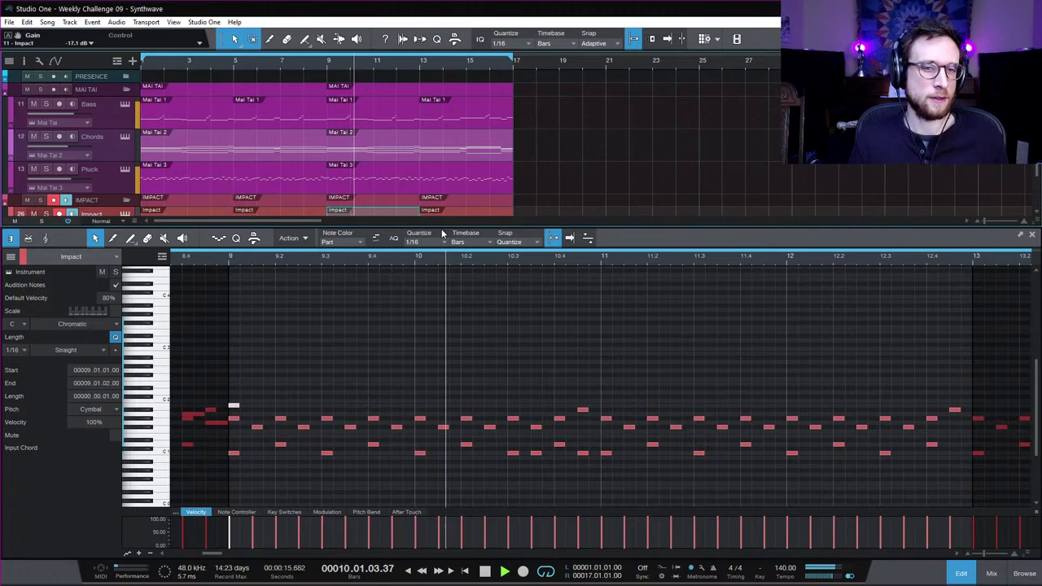
pyautogui.click(744, 335)
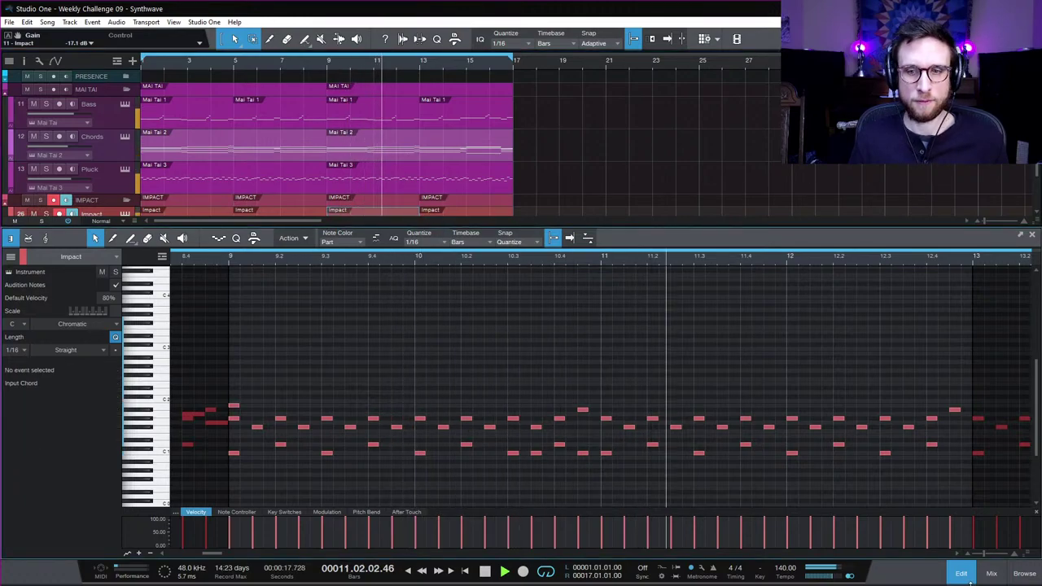
pyautogui.press('F2')
pyautogui.hotkey('ctrl', 's')
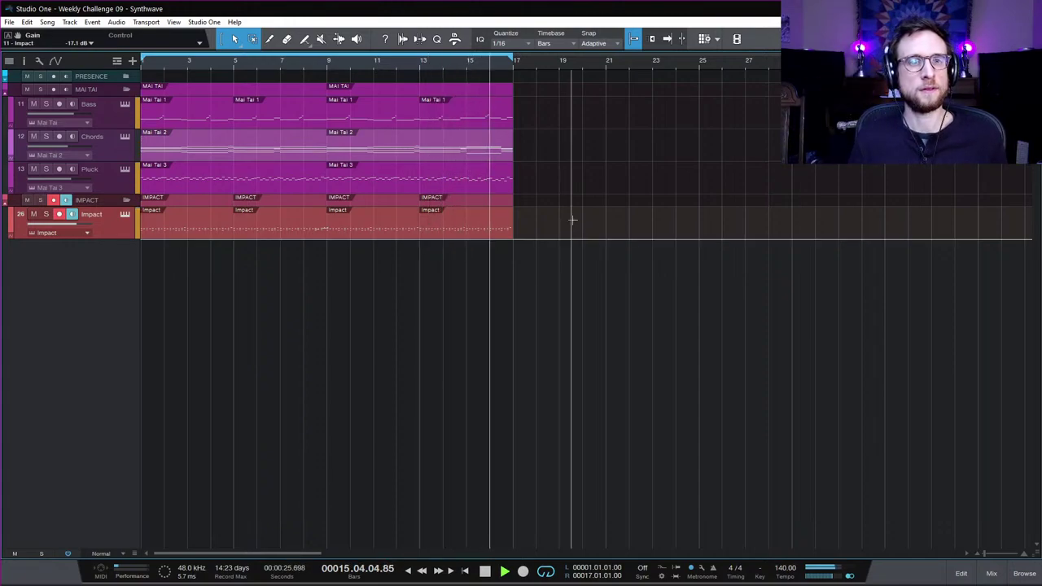
# - Open the final Impact part with the playhead at bar 16 and add a 1/16 Snare2 note at bar 16 beat 3
pyautogui.press('space')
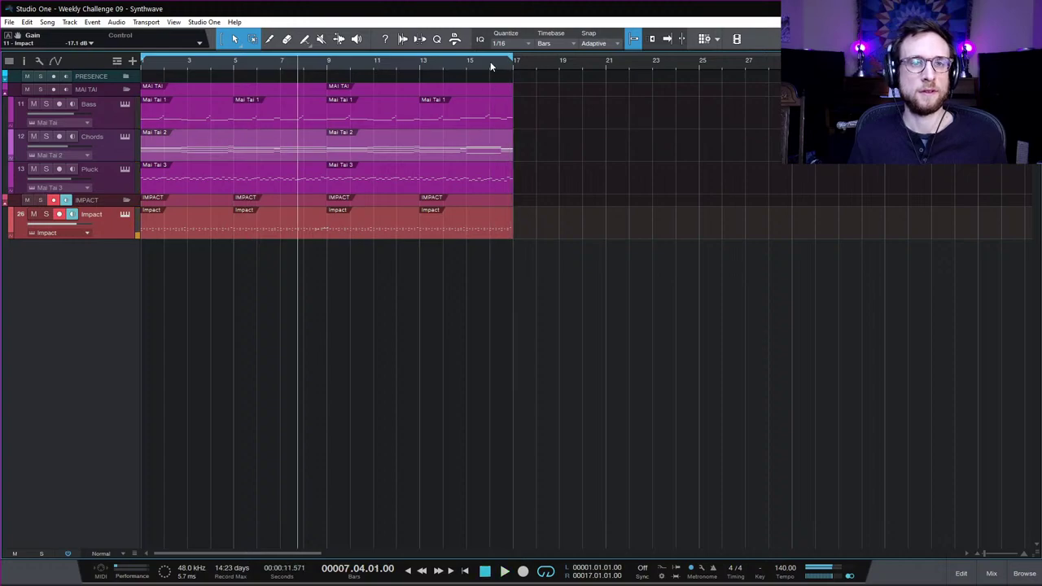
pyautogui.click(490, 61)
pyautogui.doubleClick(505, 231)
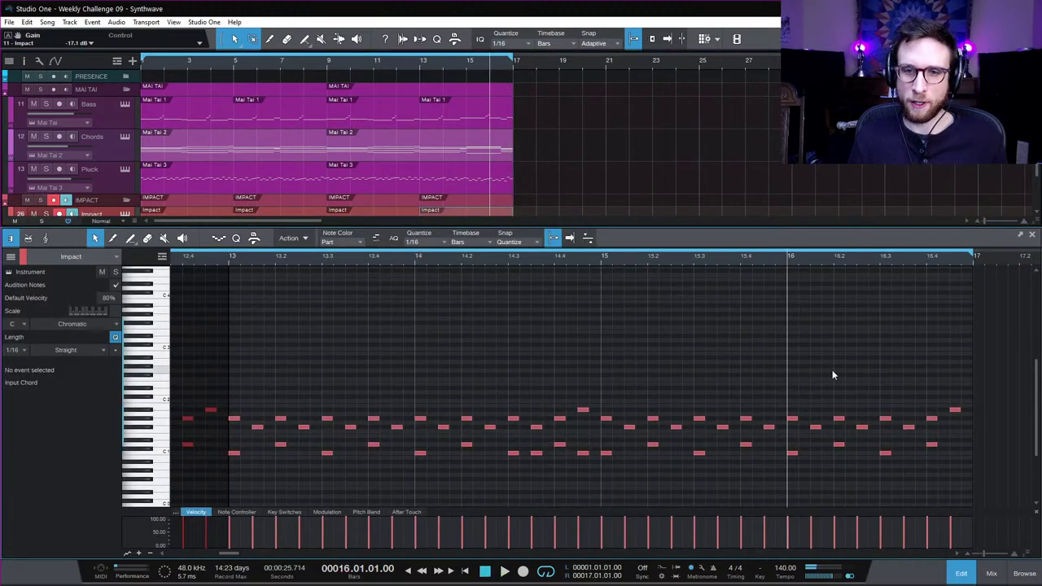
pyautogui.click(884, 444)
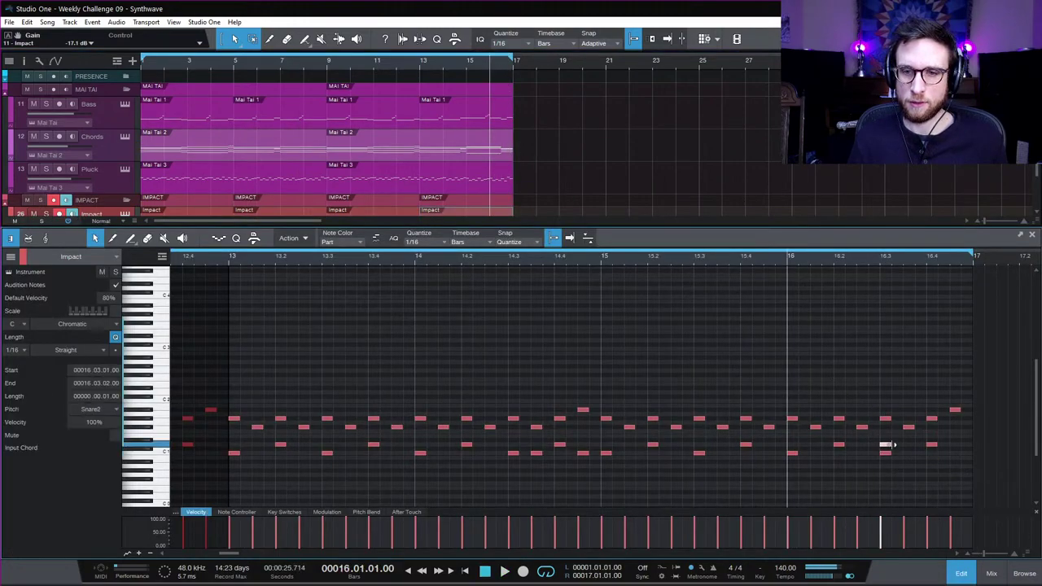
# - Audition the drums in bar 16 several times from the start of the bar
pyautogui.press('space')
pyautogui.press('space')
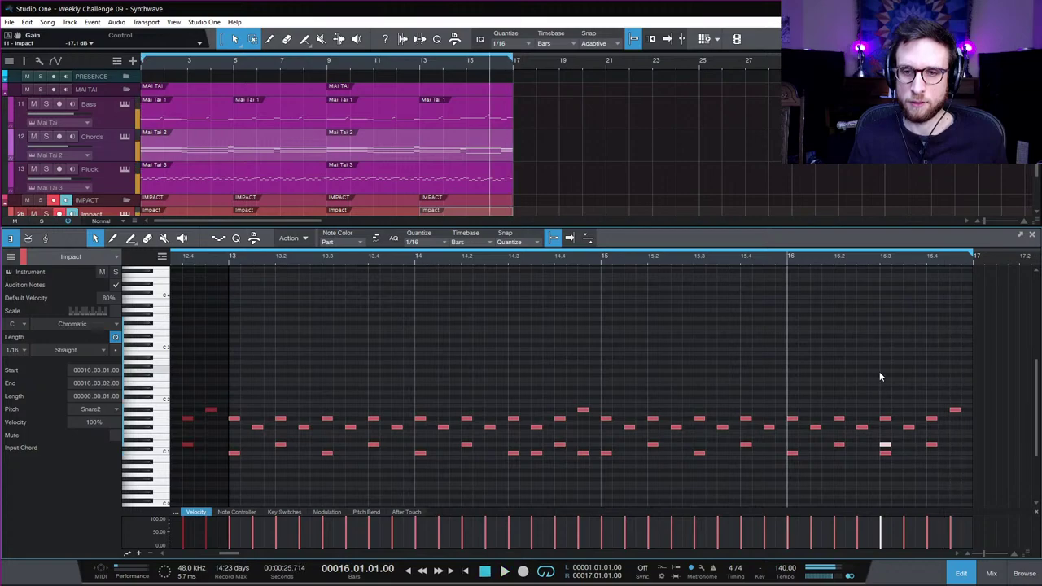
pyautogui.press('space')
pyautogui.press('space')
pyautogui.click(893, 365)
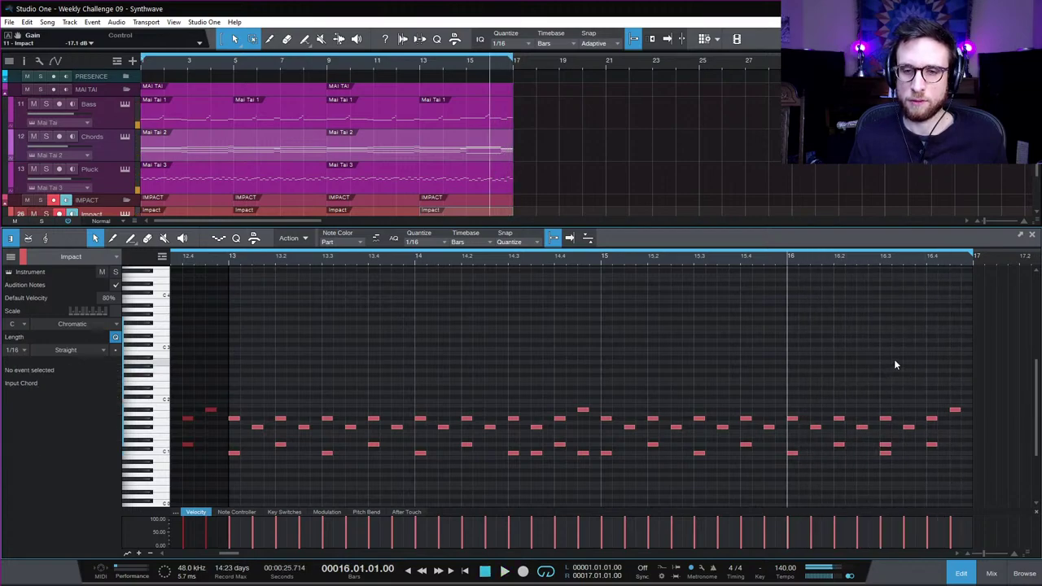
pyautogui.press('space')
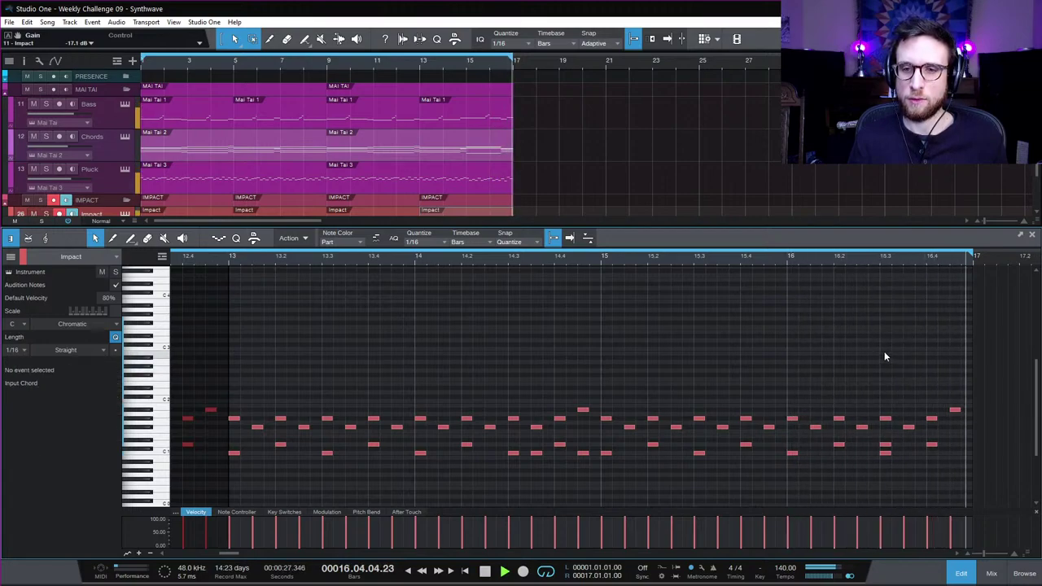
# - Add a Perc3 hit at 16.3.3 and a Hat2 hit at 16.4.3 to the last Impact part, and play the result
pyautogui.press('space')
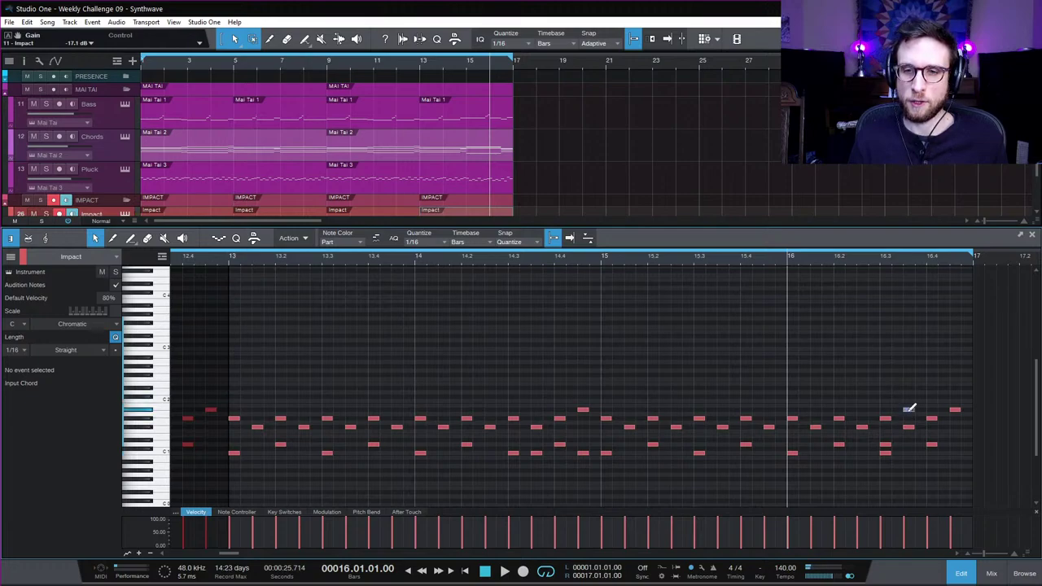
pyautogui.click(908, 409)
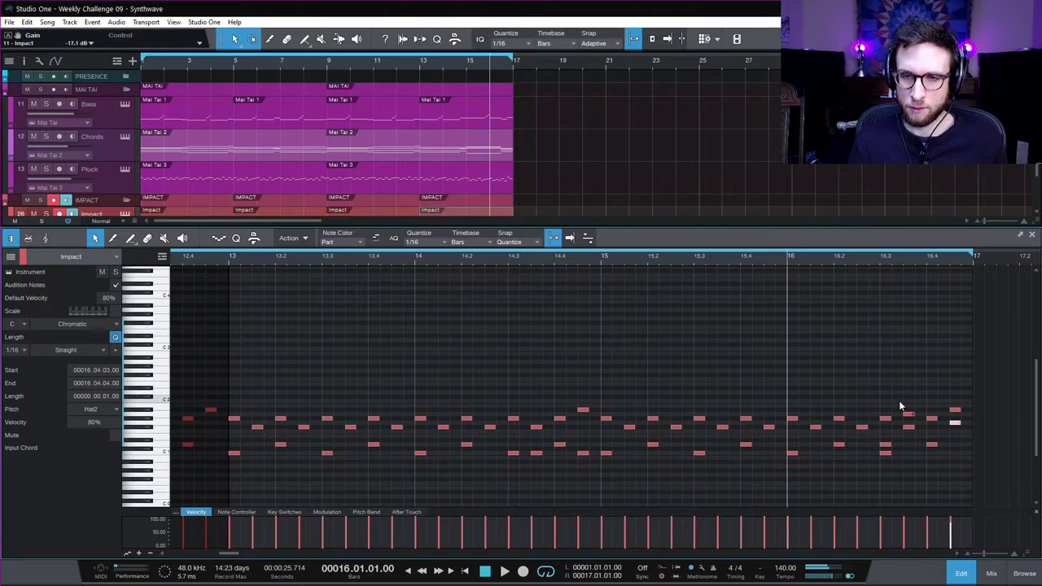
pyautogui.moveTo(900, 400); pyautogui.dragTo(931, 415)
pyautogui.press('space')
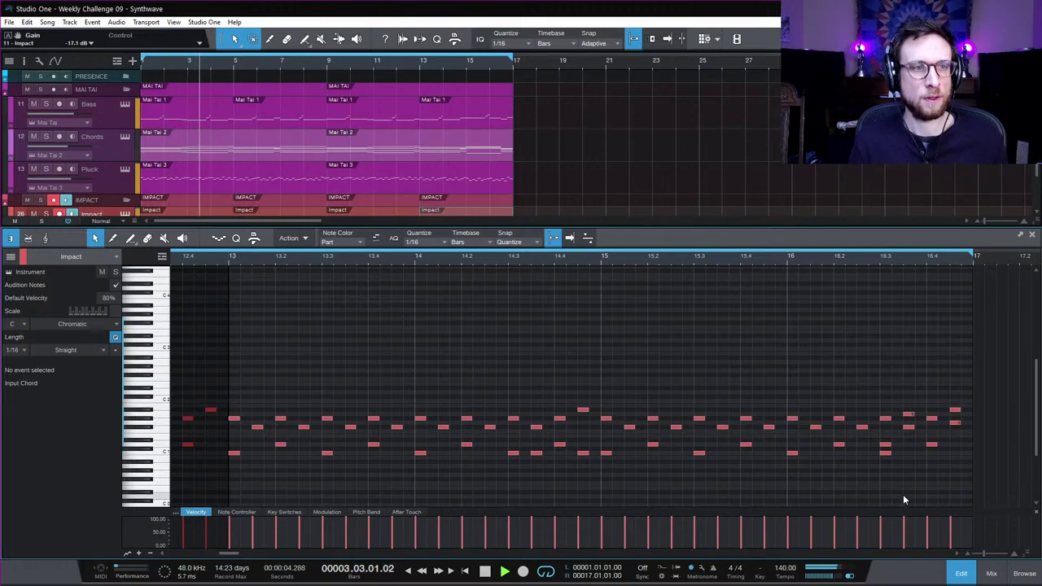
# - Close the note editor and look over the effects on the DrumBus, InstBus and MixBus channels in the mixer
pyautogui.click(962, 573)
pyautogui.click(708, 384)
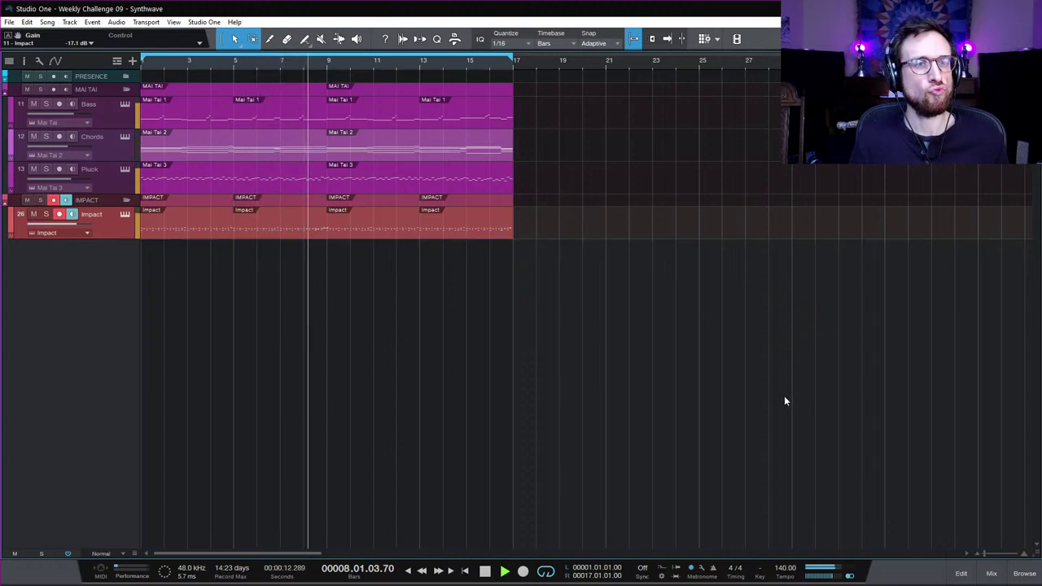
pyautogui.click(992, 573)
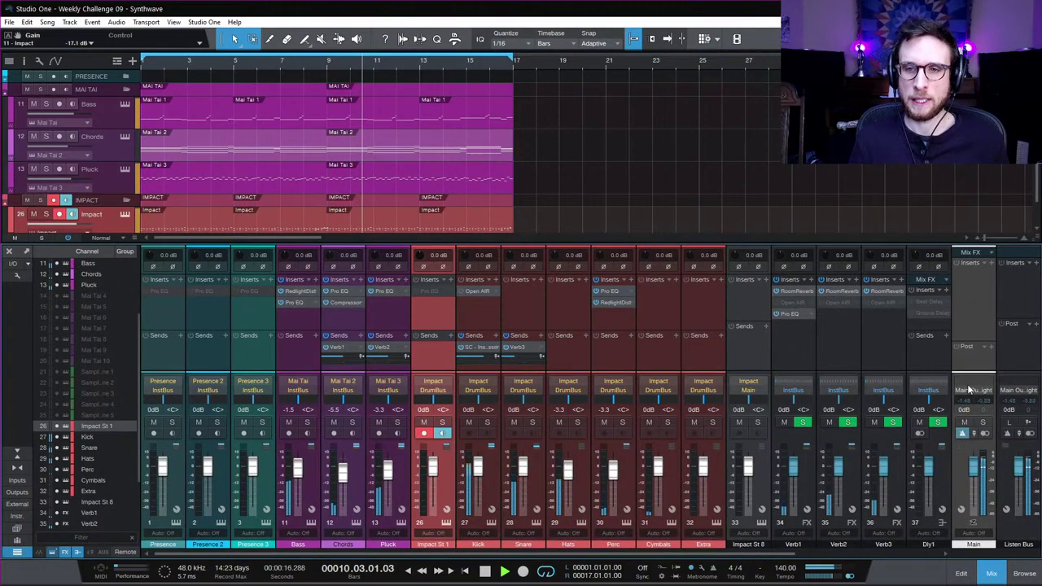
pyautogui.hscroll(2, 859, 351)
pyautogui.hscroll(2, 825, 355)
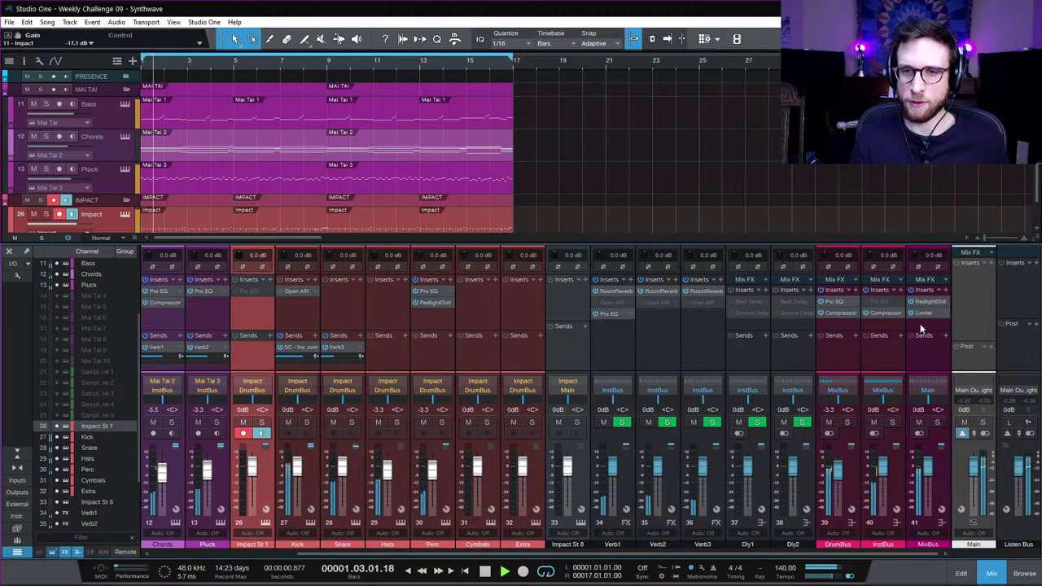
# - Set the velocity of the long Perc3 and Hat2 notes ending the second Impact part to about 82%
pyautogui.scroll(-1, 350, 199)
pyautogui.doubleClick(316, 197)
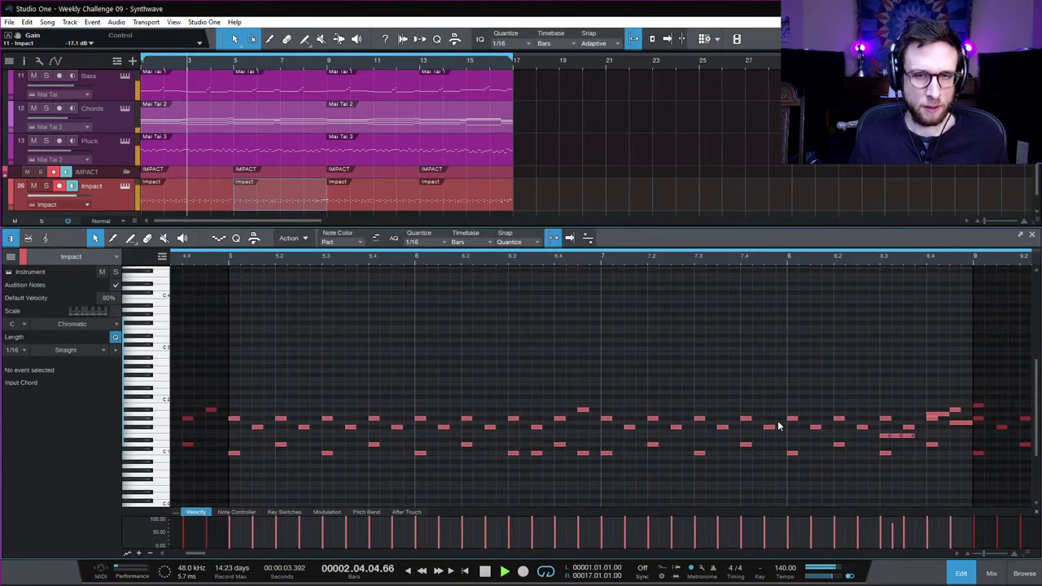
pyautogui.click(937, 416)
pyautogui.keyDown('shift'); pyautogui.click(964, 421); pyautogui.keyUp('shift')
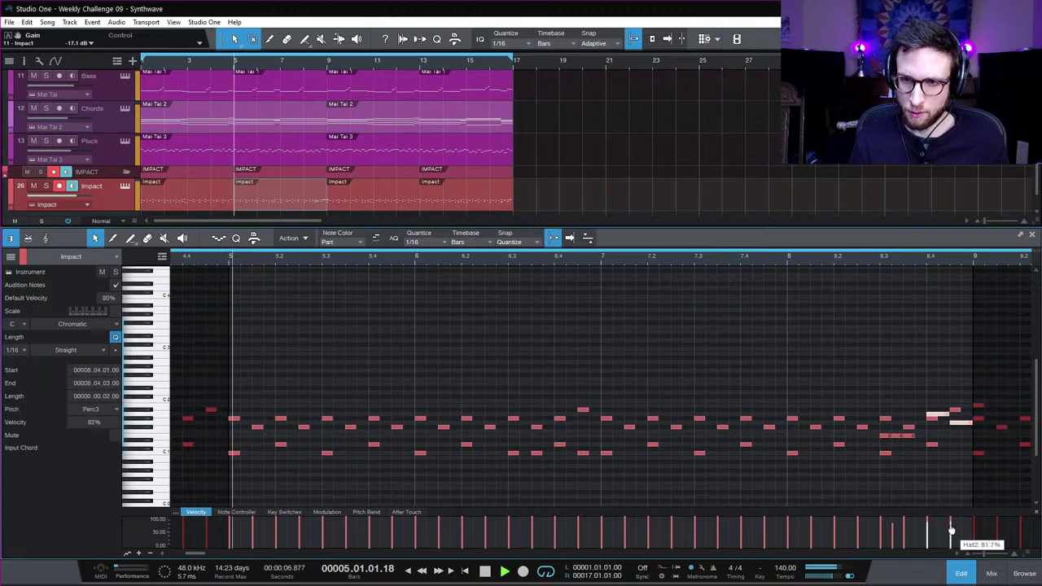
pyautogui.click(962, 573)
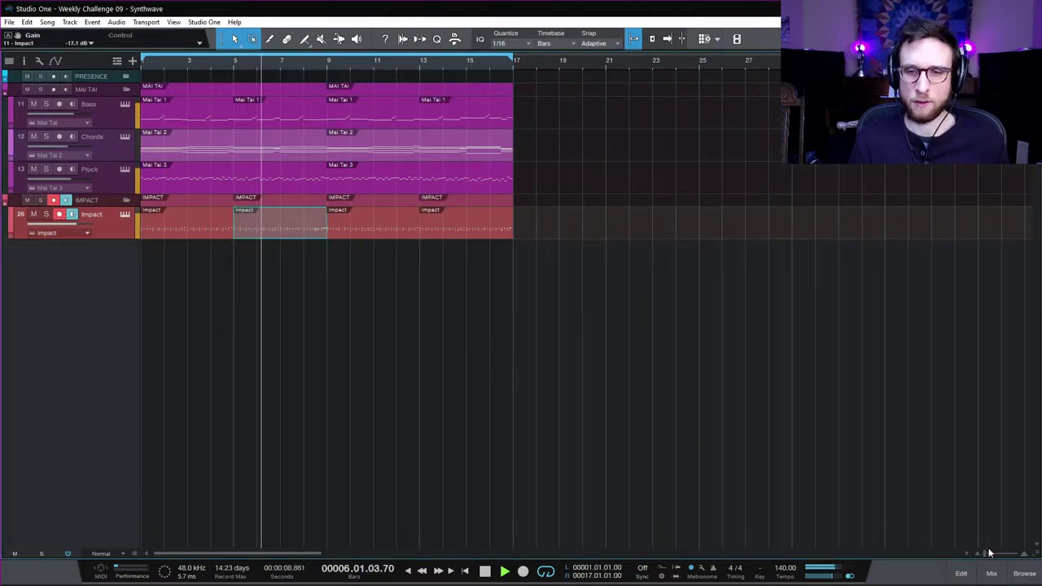
# - Insert a PreSonus Compressor on the MixBus channel and place it between RedlightDist and the Limiter
pyautogui.click(991, 574)
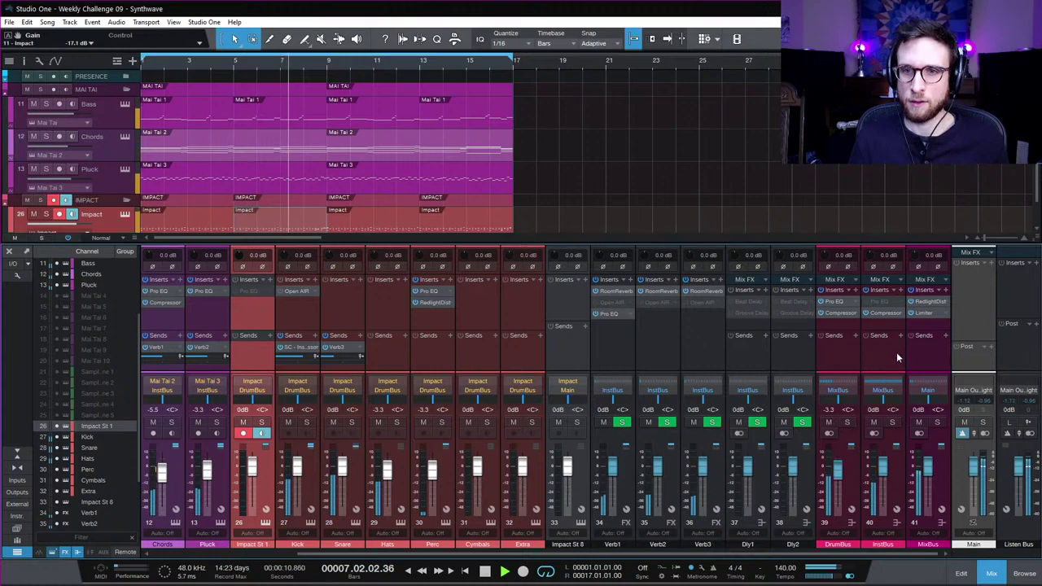
pyautogui.click(944, 290)
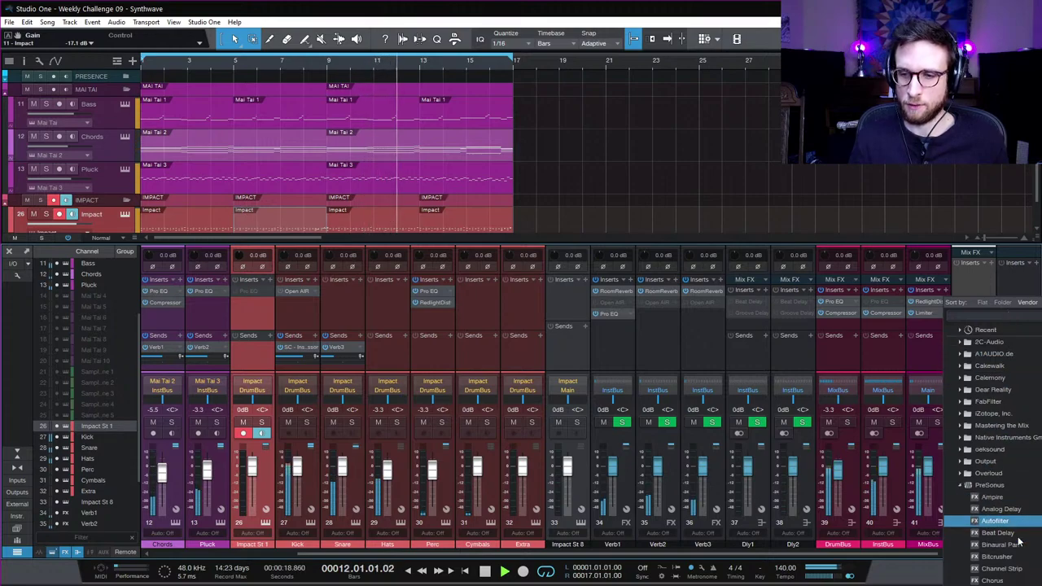
pyautogui.scroll(-2, 1019, 529)
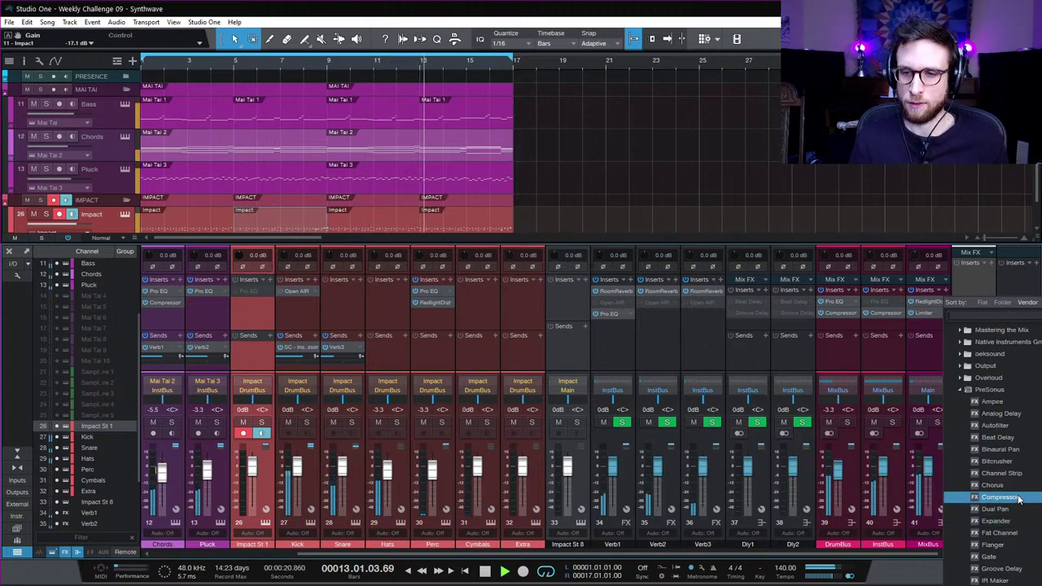
pyautogui.click(1000, 545)
pyautogui.moveTo(618, 124); pyautogui.dragTo(458, 149)
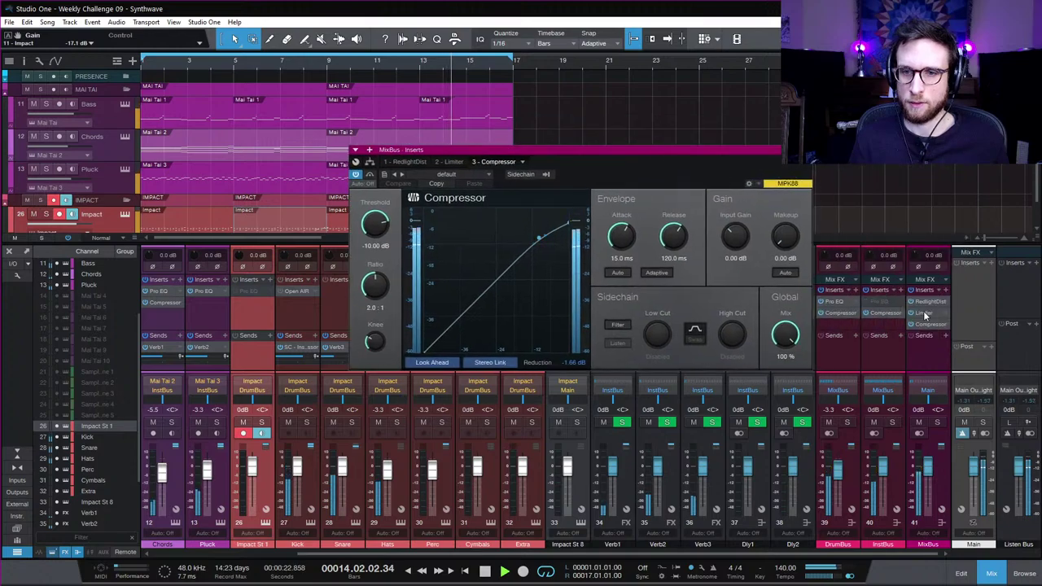
pyautogui.moveTo(930, 311); pyautogui.dragTo(928, 311)
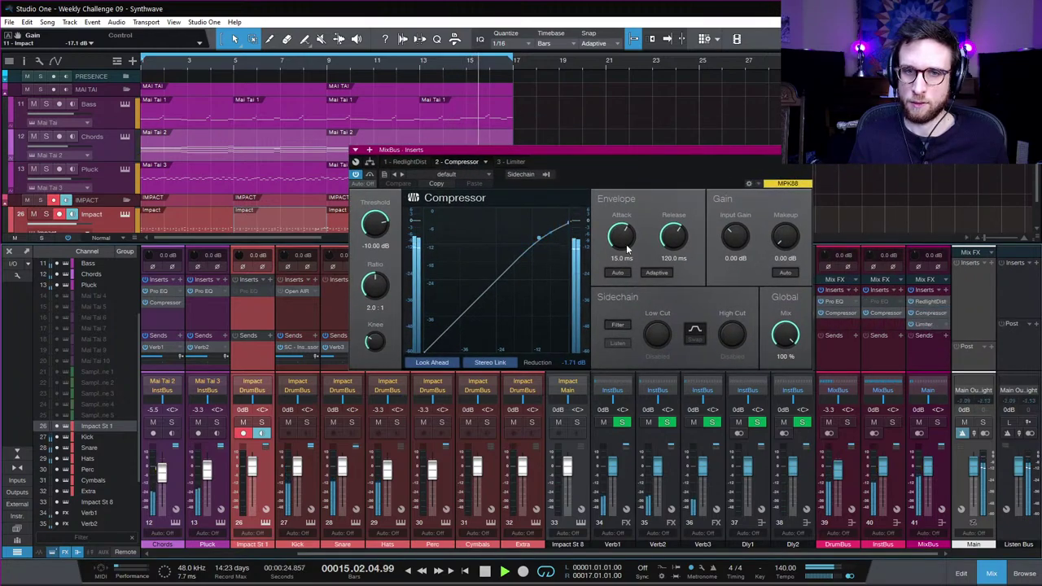
# - Set the MixBus Compressor's release to 82.1 ms and its threshold to -14.32 dB
pyautogui.moveTo(628, 152); pyautogui.dragTo(733, 146)
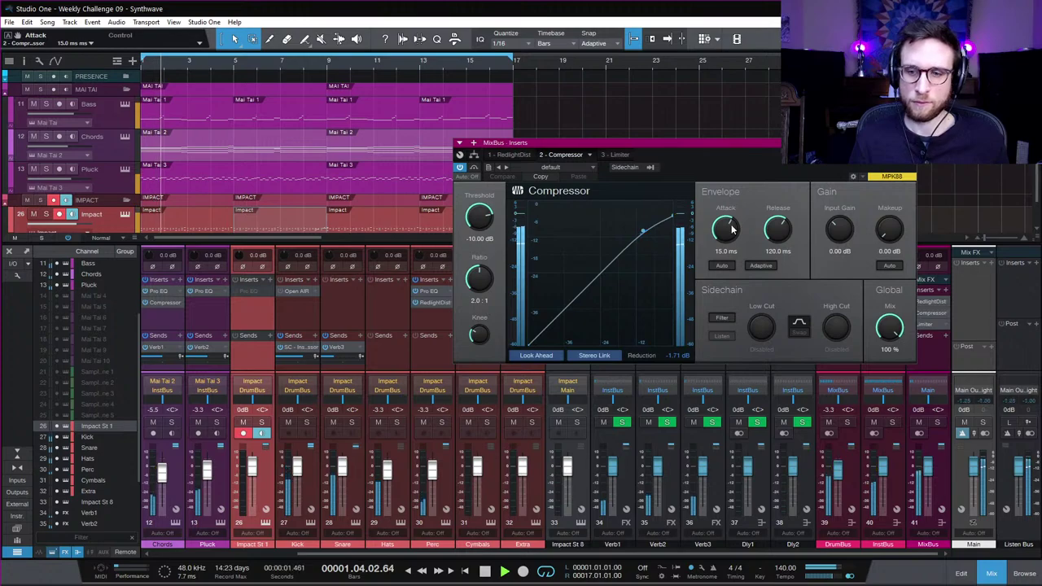
pyautogui.scroll(-3, 786, 229)
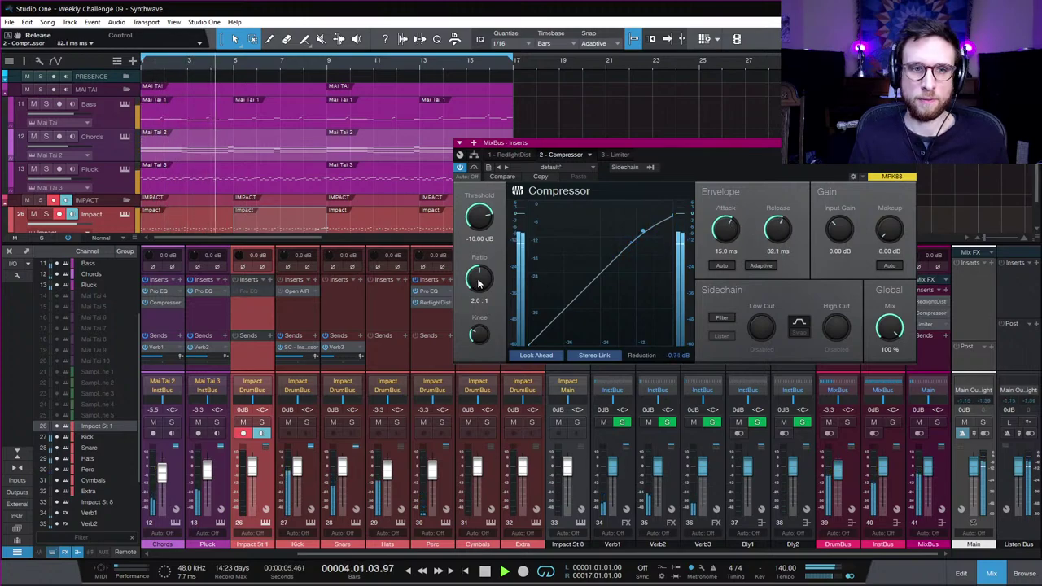
pyautogui.scroll(-3, 478, 233)
pyautogui.scroll(1, 478, 233)
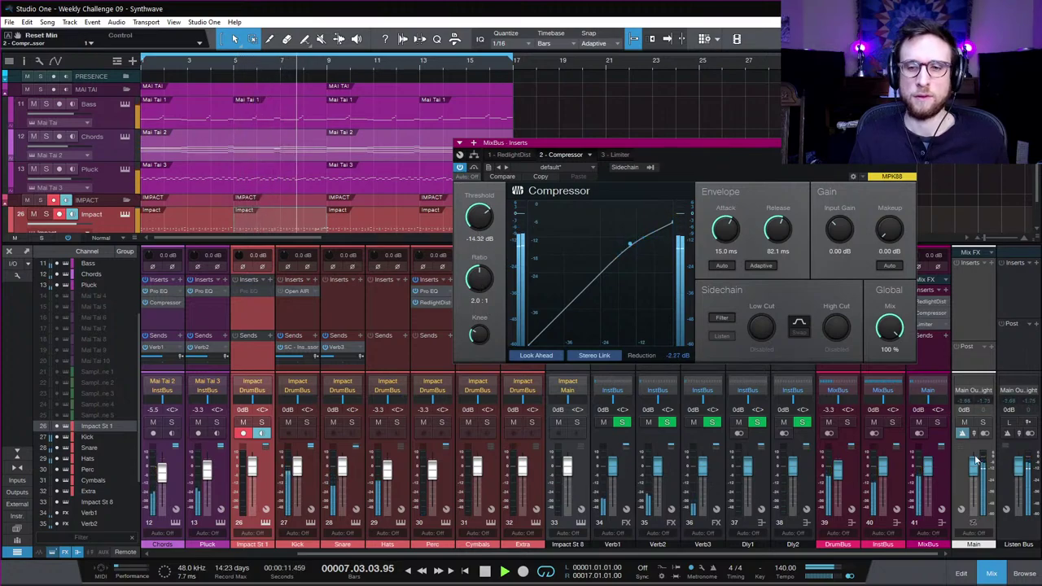
# - With the Main fader at -20.5 dB, compare the mix with the MixBus Compressor bypassed and active, and lower the Kick to -2.4 dB
pyautogui.scroll(3, 977, 491)
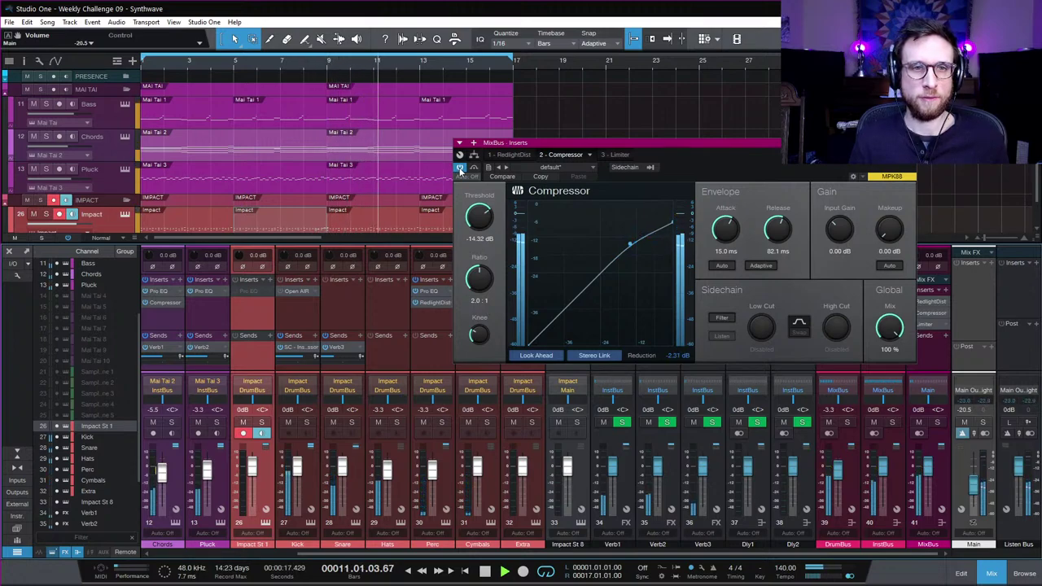
pyautogui.click(460, 168)
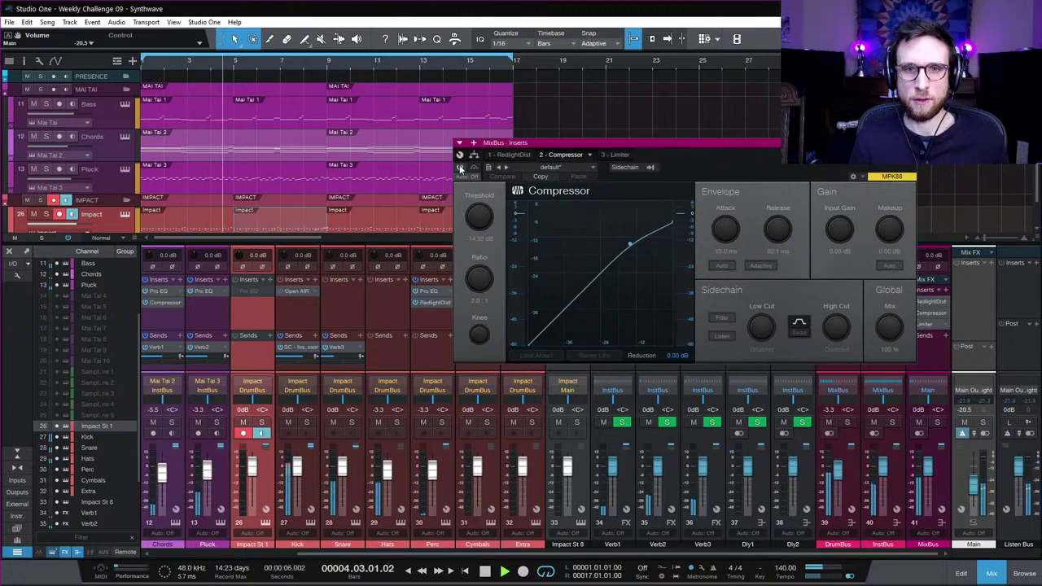
pyautogui.click(461, 168)
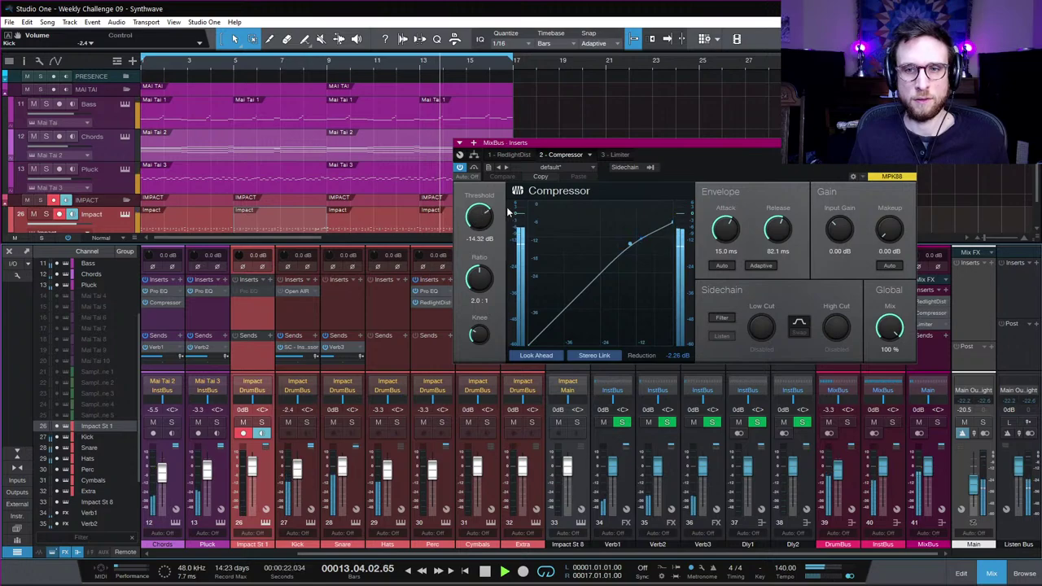
pyautogui.click(460, 169)
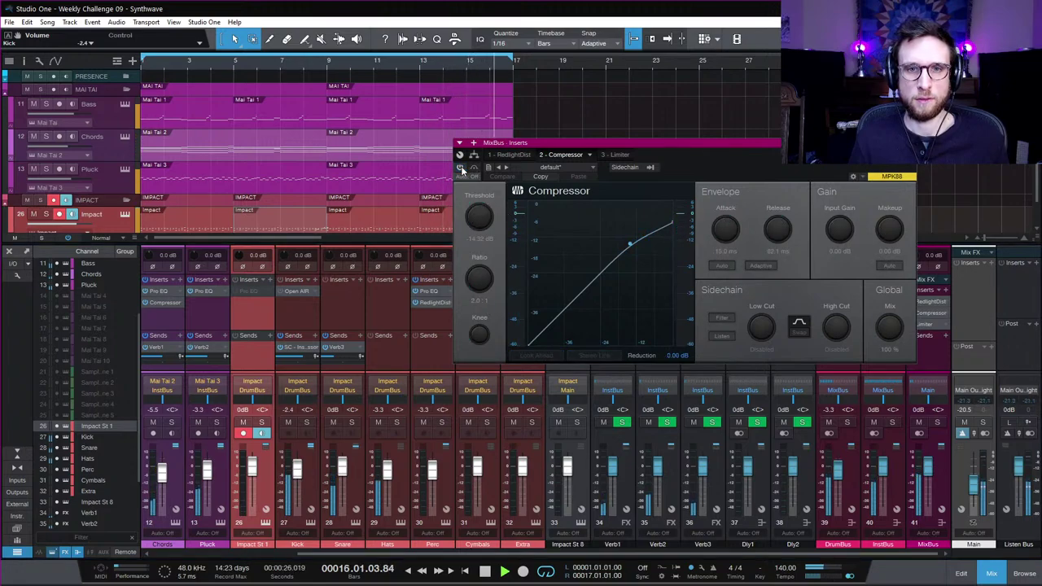
pyautogui.click(460, 168)
# - Reset the Main fader to 0 dB and close the Compressor window and the mixer
pyautogui.click(910, 143)
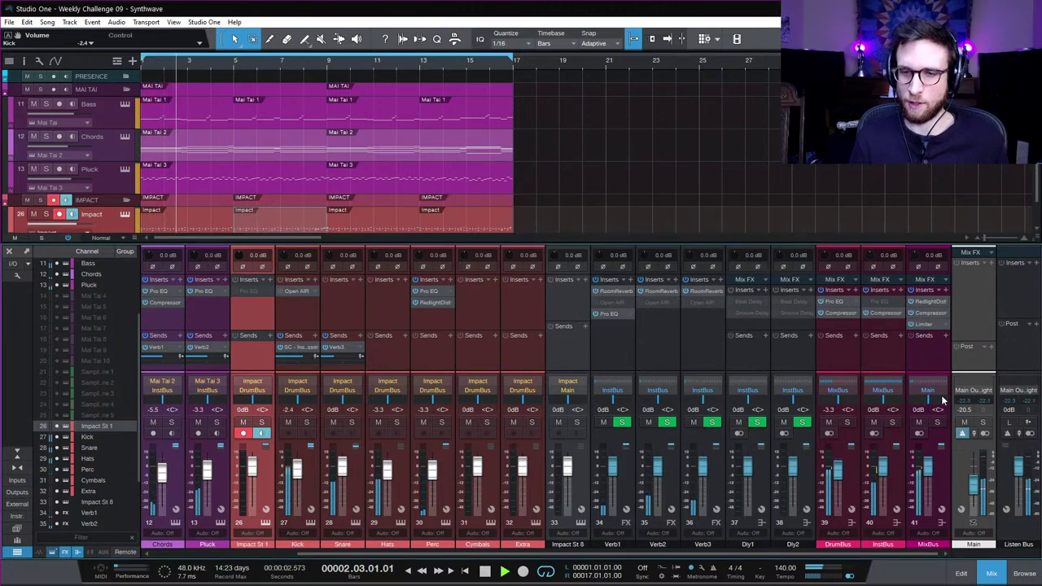
pyautogui.keyDown('alt'); pyautogui.click(976, 488); pyautogui.keyUp('alt')
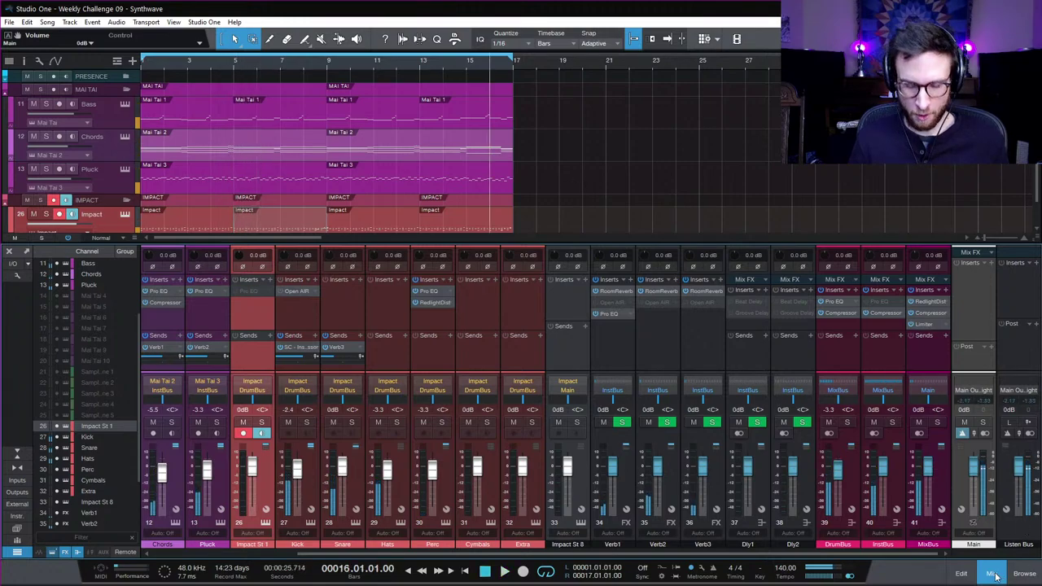
pyautogui.click(992, 574)
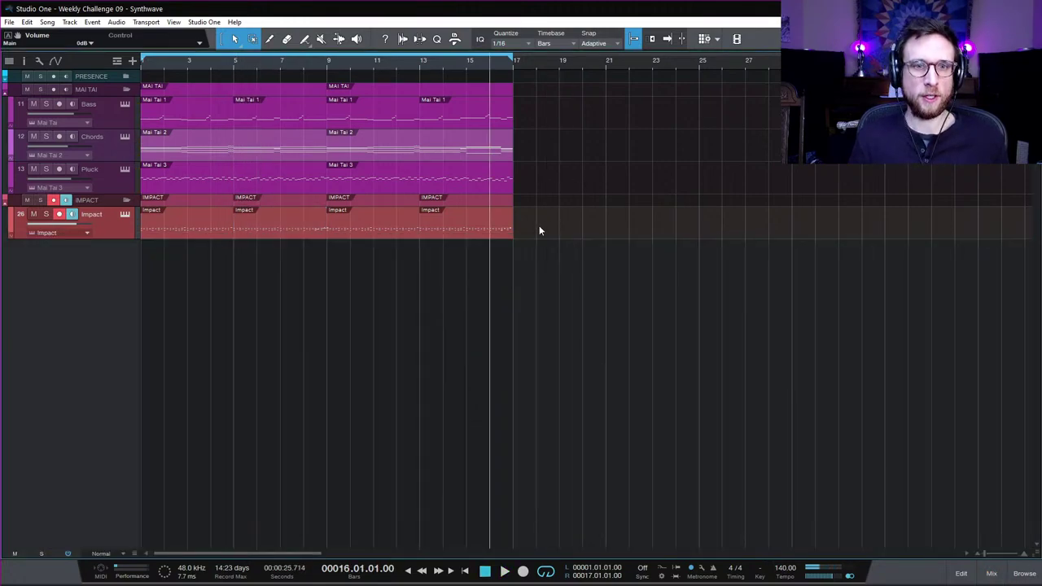
# - Move all Mai Tai and Impact parts eight bars later to start at bar 9, and return the playhead to the song start with looping off
pyautogui.moveTo(542, 229); pyautogui.dragTo(365, 120)
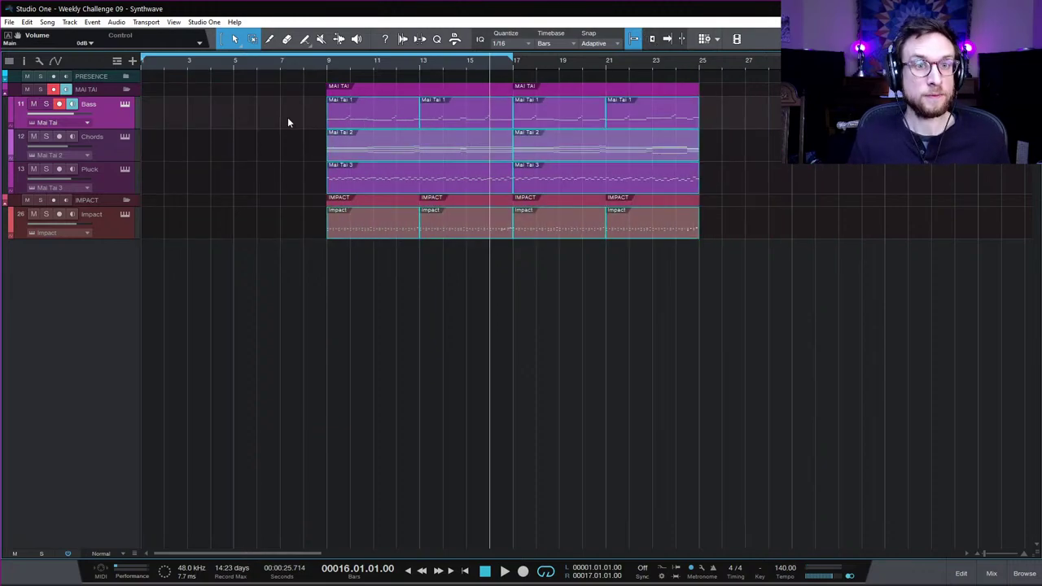
pyautogui.click(287, 122)
pyautogui.press('Home')
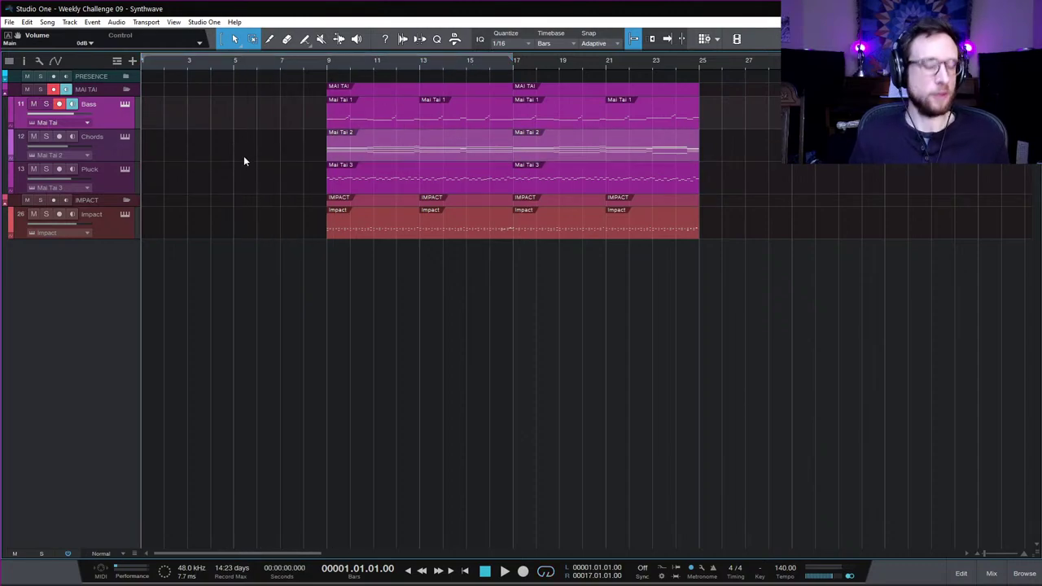
# - Show and enable the hidden Mai Tai 4 track, and open its instrument window
pyautogui.click(118, 180)
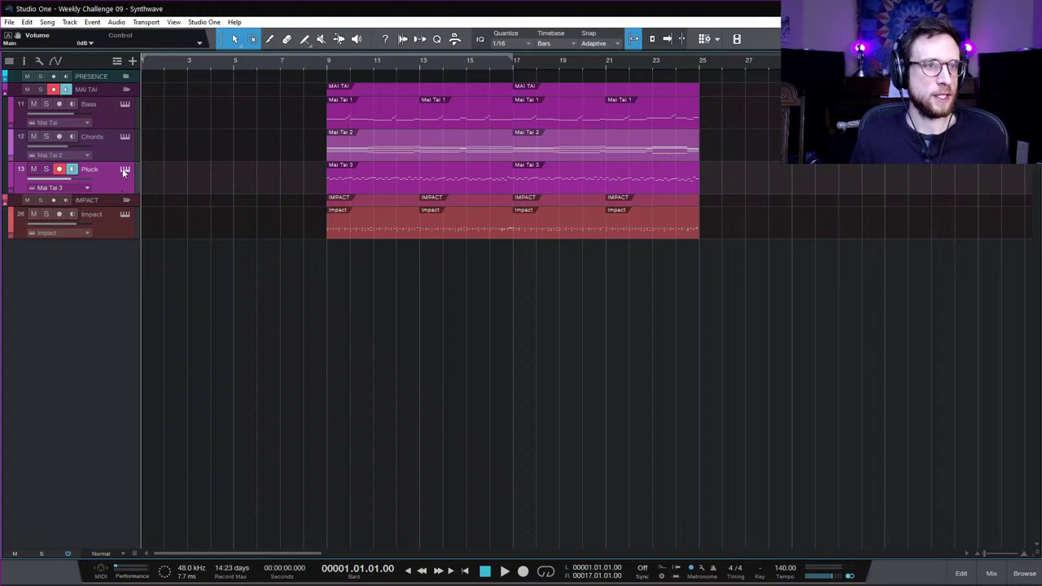
pyautogui.click(9, 61)
pyautogui.click(25, 150)
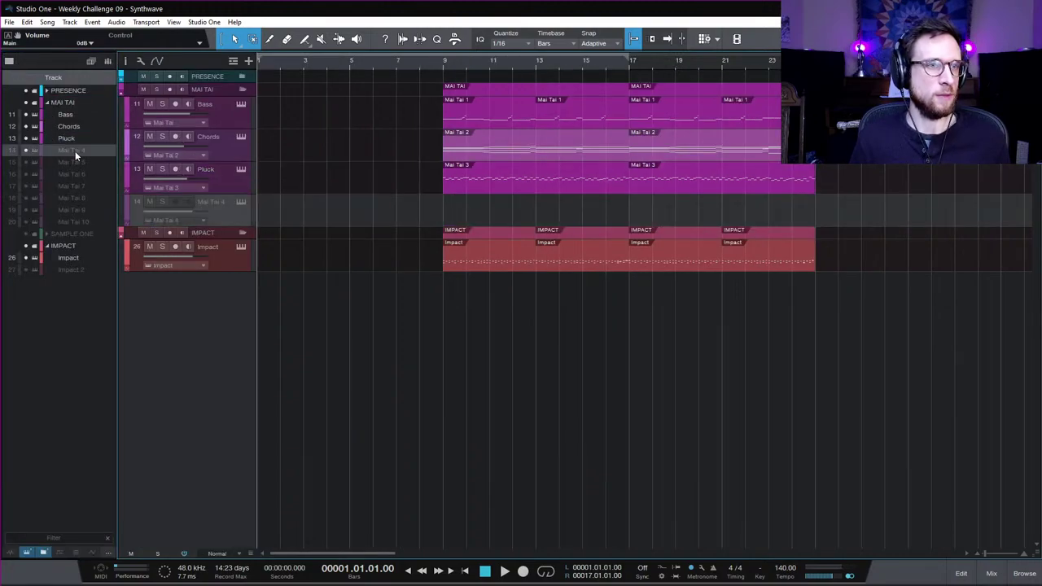
pyautogui.rightClick(213, 219)
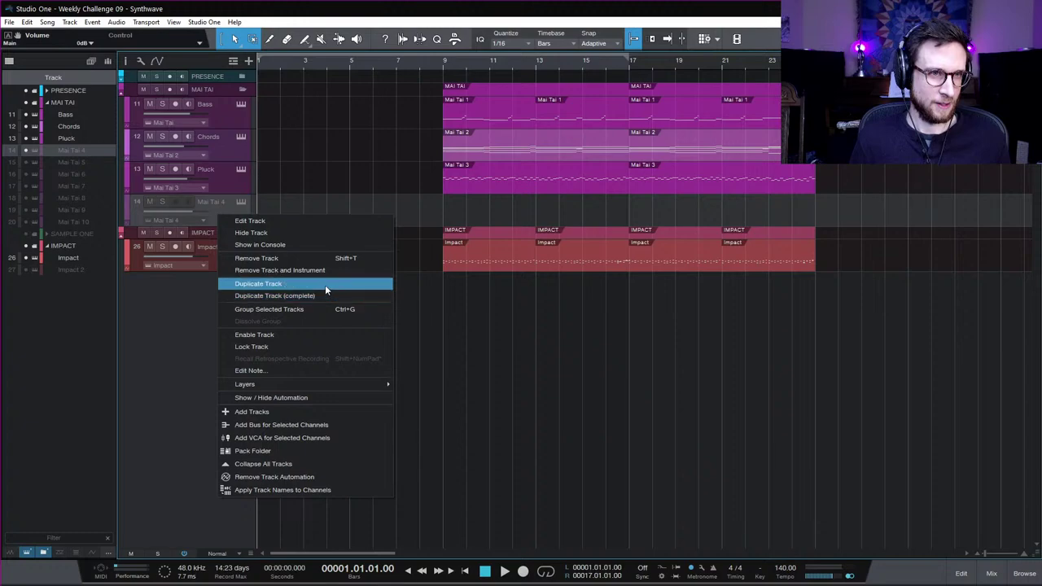
pyautogui.click(304, 334)
pyautogui.click(241, 202)
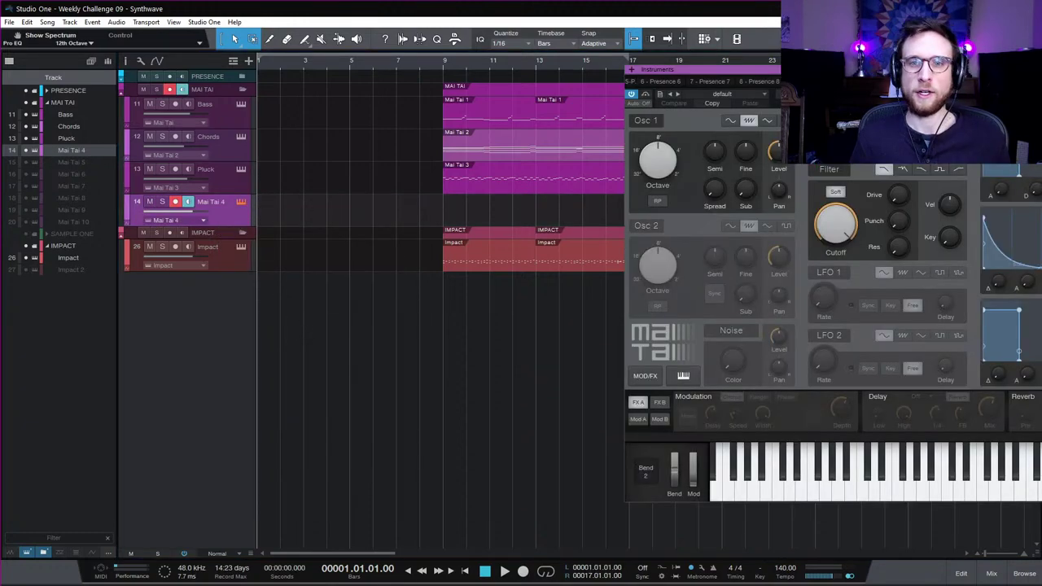
pyautogui.moveTo(877, 75); pyautogui.dragTo(735, 85)
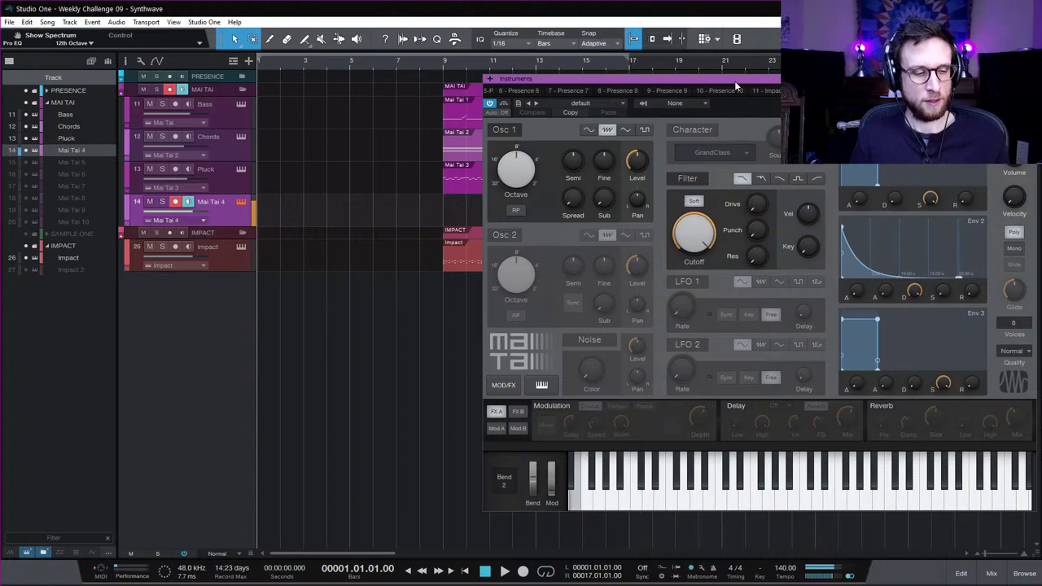
# - Set Osc 1 to the 16' octave, raise the filter resonance, and set the cutoff to 193.4 Hz and drive to 100%
pyautogui.moveTo(535, 175); pyautogui.dragTo(560, 181)
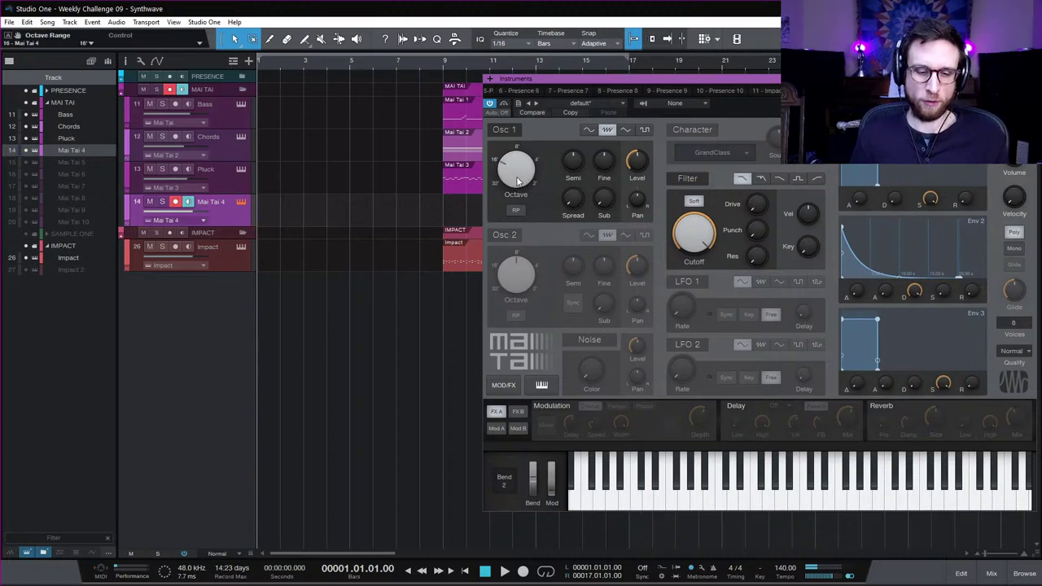
pyautogui.moveTo(753, 262); pyautogui.dragTo(763, 210)
pyautogui.moveTo(696, 265); pyautogui.dragTo(692, 303)
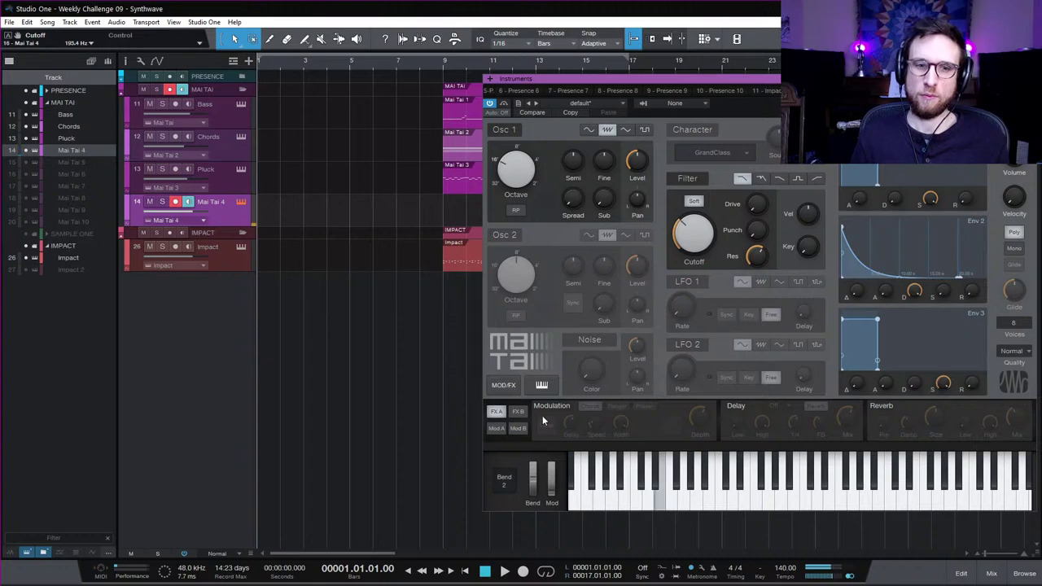
pyautogui.moveTo(758, 210); pyautogui.dragTo(758, 163)
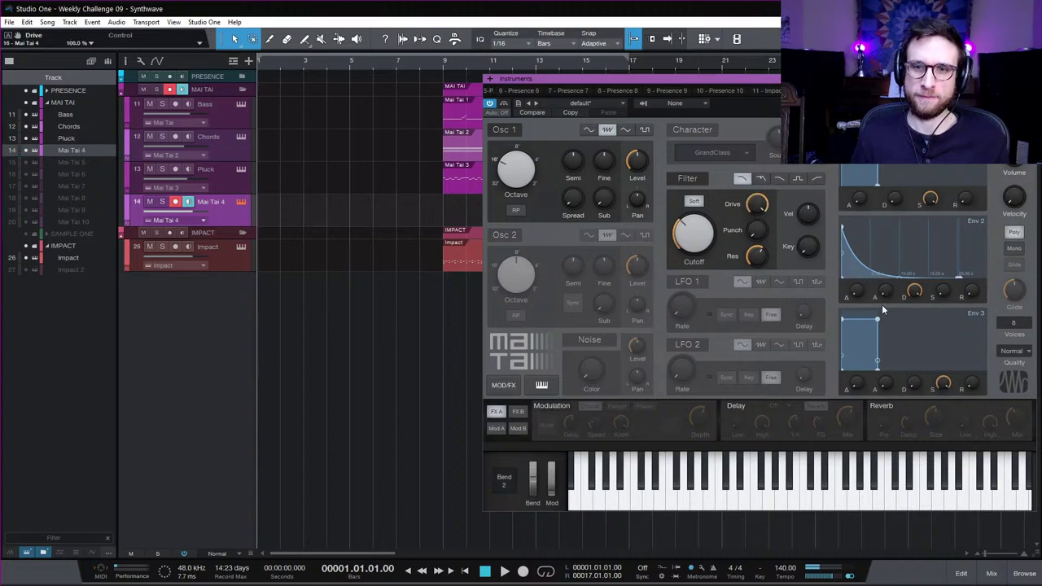
# - Set the Env 2 modulation amount on the filter cutoff to 100%
pyautogui.click(500, 429)
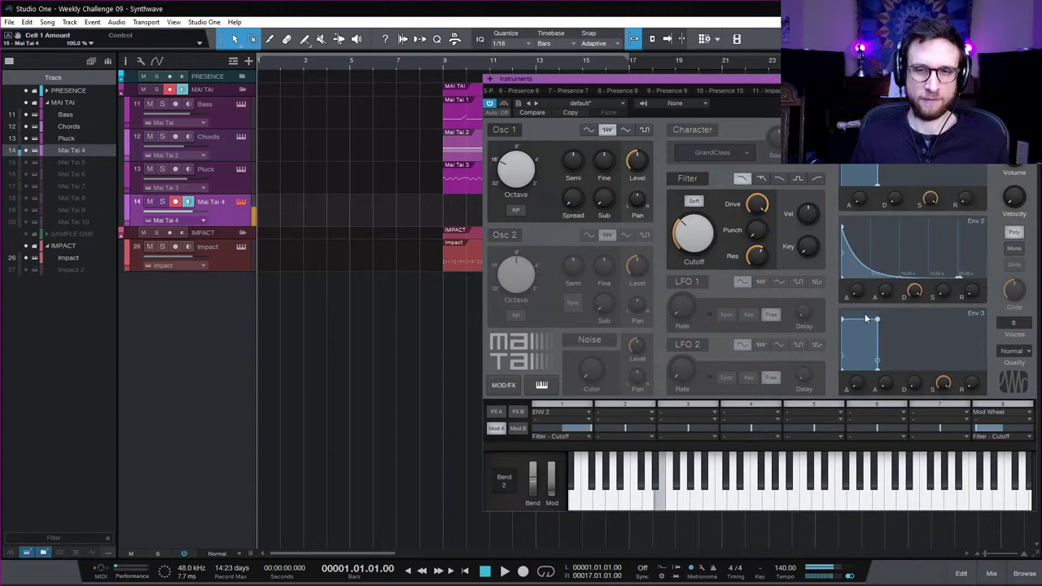
# - Set the Env 2 decay to 12.58 s and the Osc 1 spread to 81.5%, and enable the oscillator's RF option
pyautogui.moveTo(916, 291); pyautogui.dragTo(912, 313)
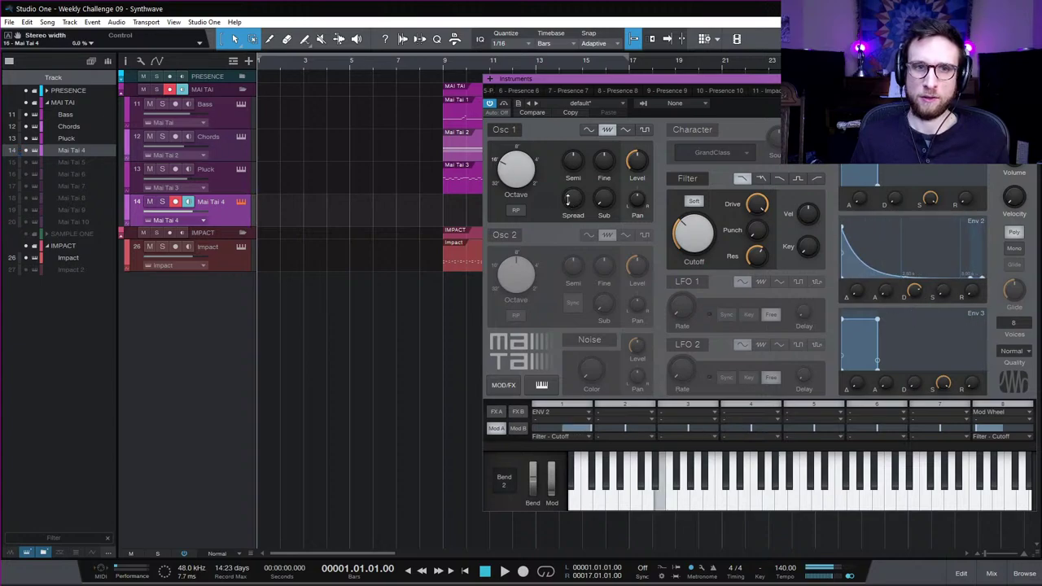
pyautogui.moveTo(573, 199); pyautogui.dragTo(593, 136)
pyautogui.click(515, 210)
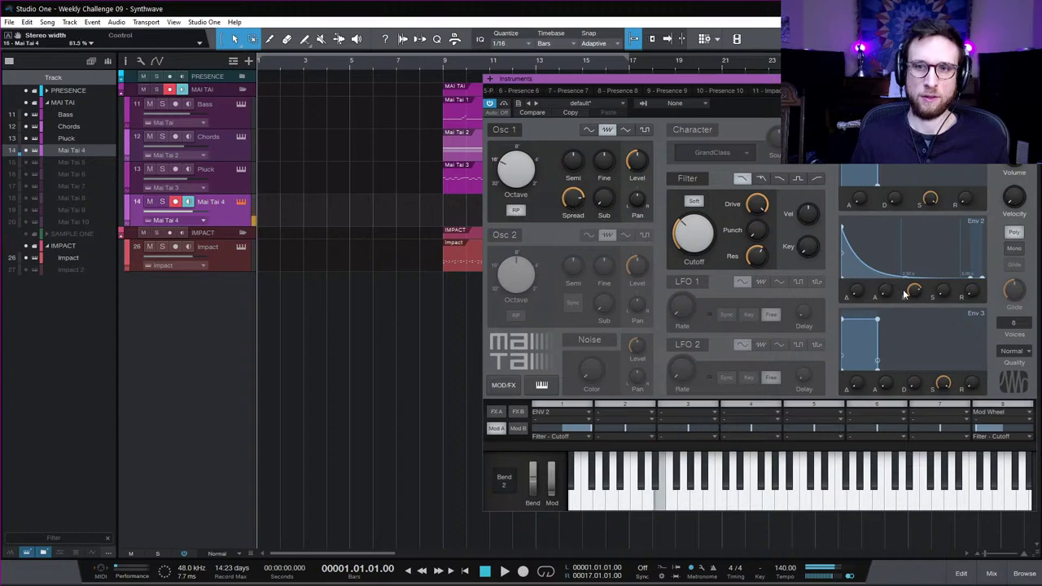
pyautogui.moveTo(912, 293); pyautogui.dragTo(914, 289)
pyautogui.moveTo(914, 294)
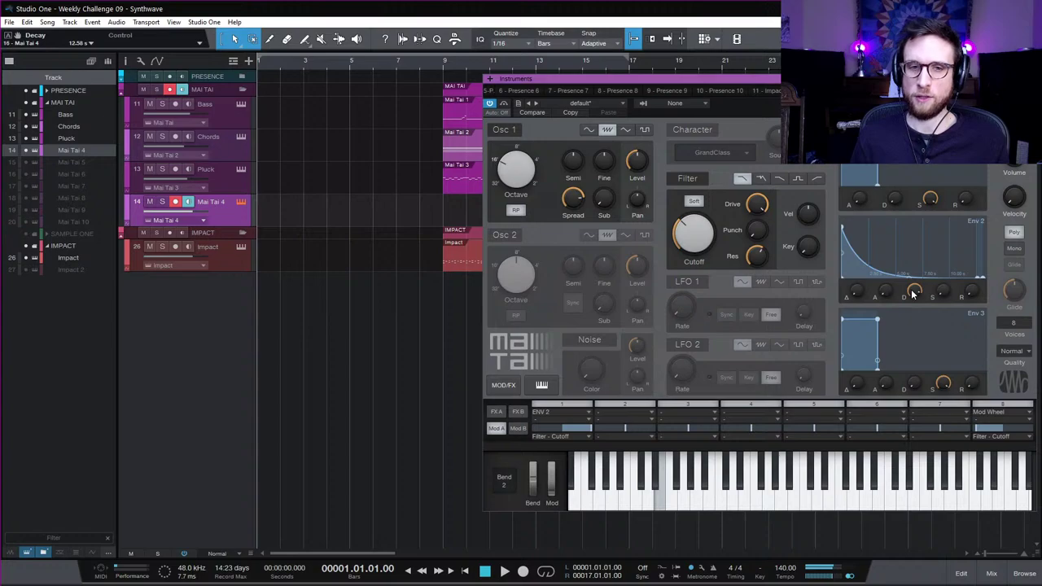
# - Turn on the Noise module with its color at 1.00, and compare the sound with it bypassed
pyautogui.moveTo(599, 344); pyautogui.dragTo(599, 313)
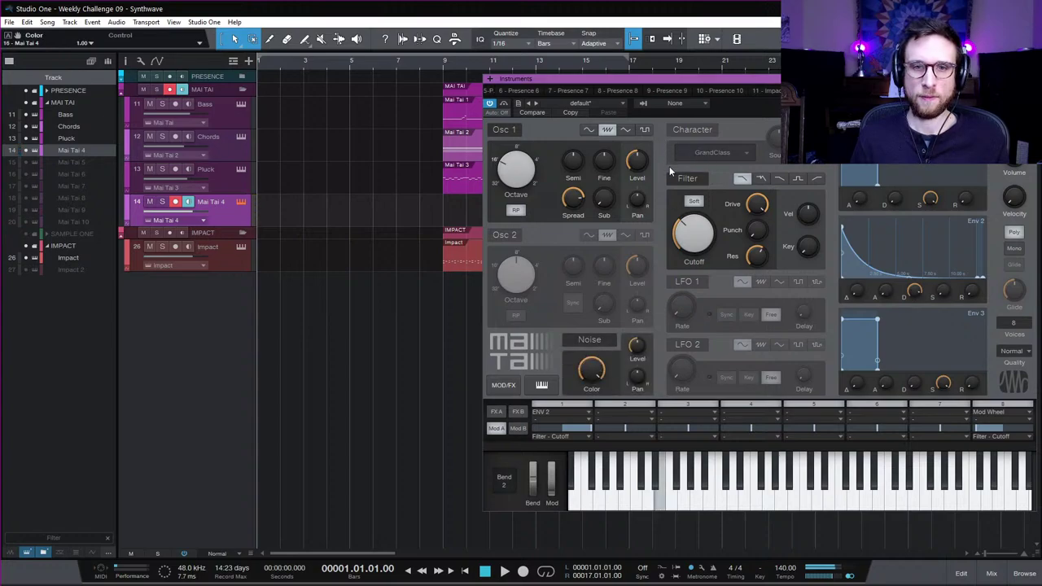
pyautogui.moveTo(800, 246)
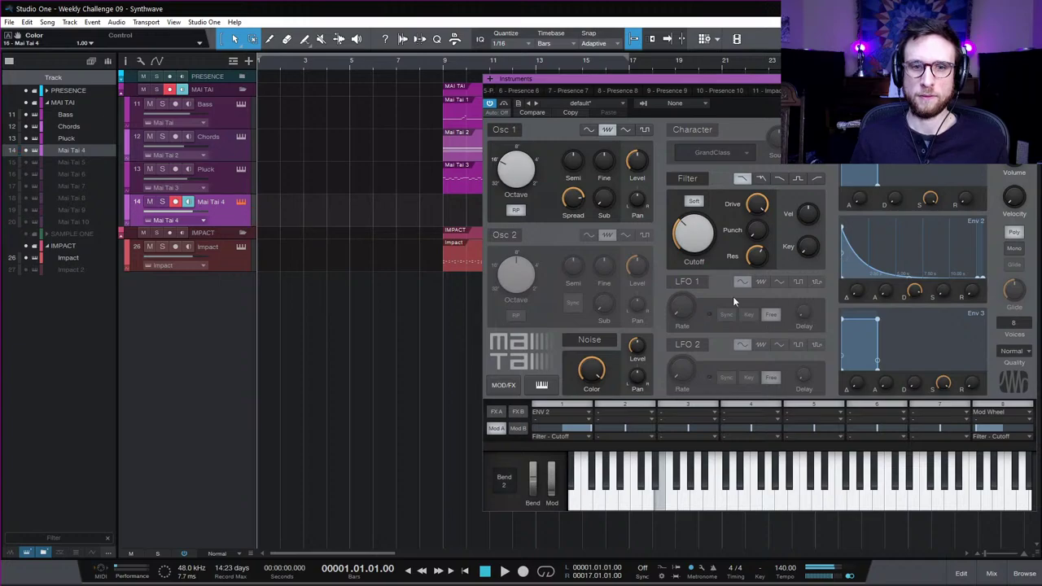
pyautogui.click(591, 341)
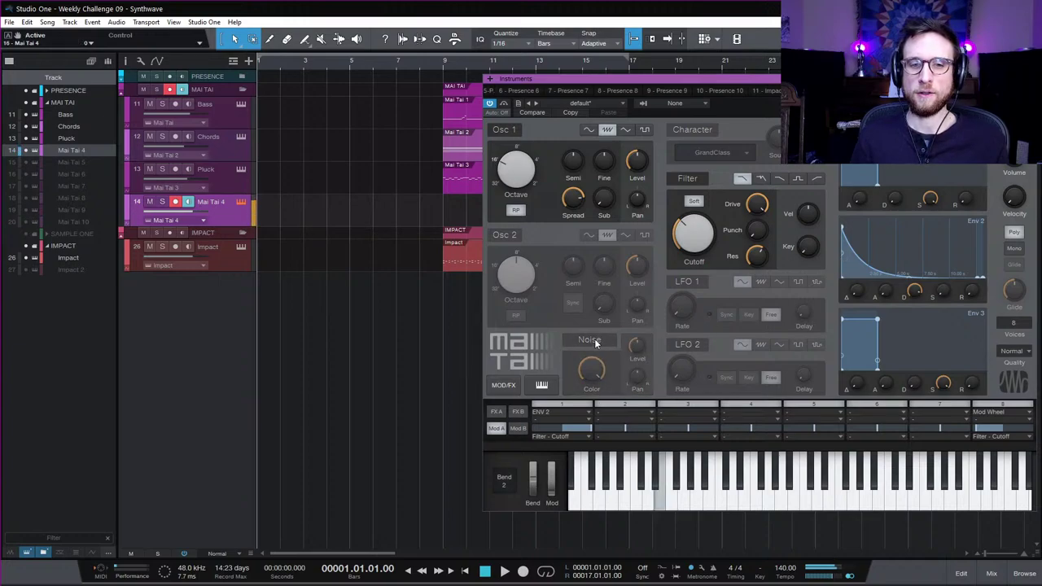
pyautogui.click(611, 341)
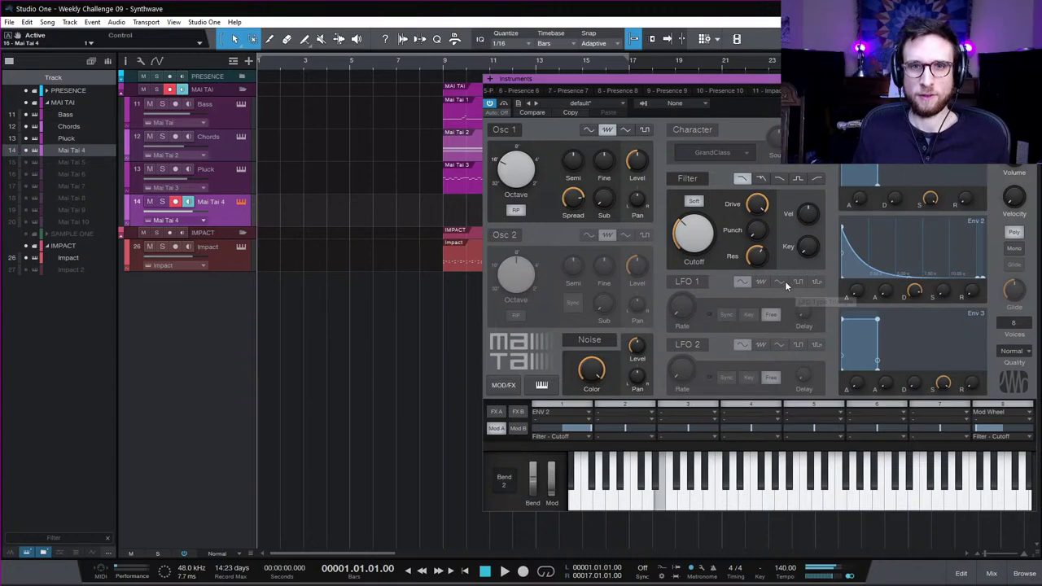
# - Enable the modulation effect as a Phaser, and lower its depth and speed
pyautogui.click(496, 411)
pyautogui.click(549, 405)
pyautogui.click(643, 405)
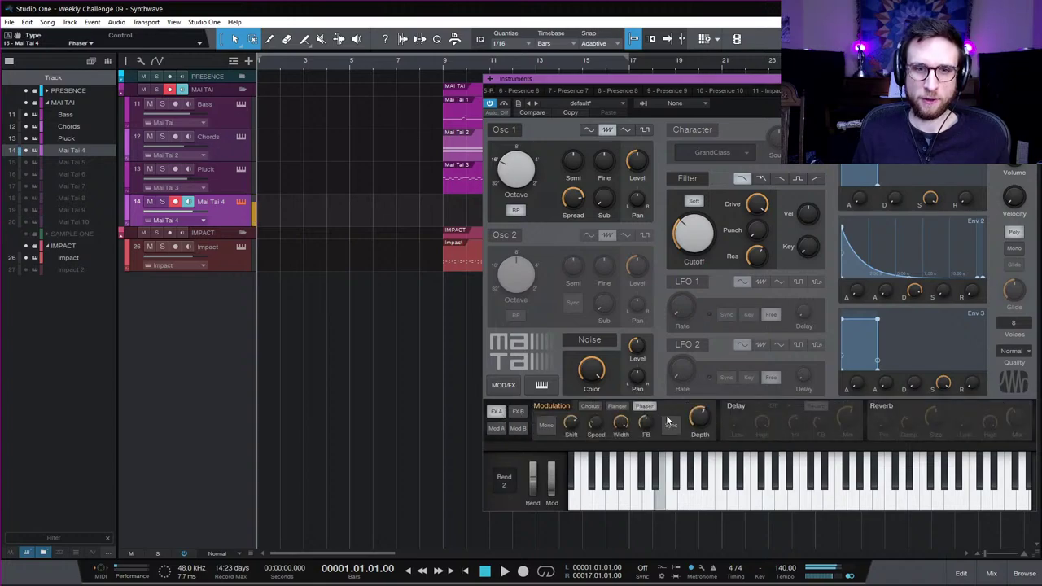
pyautogui.moveTo(703, 429); pyautogui.dragTo(703, 453)
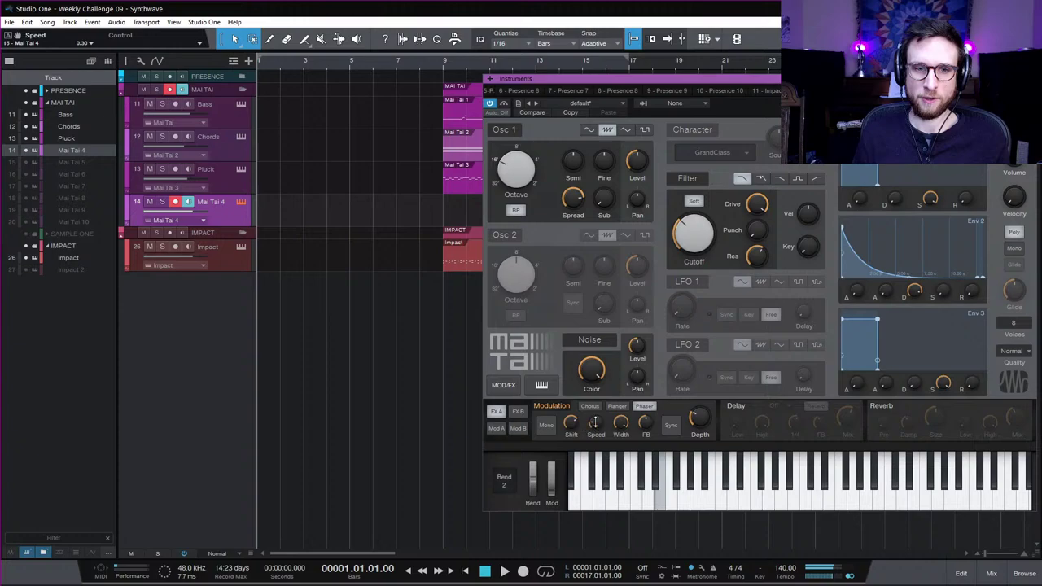
pyautogui.moveTo(595, 424)
pyautogui.moveTo(595, 425); pyautogui.dragTo(599, 433)
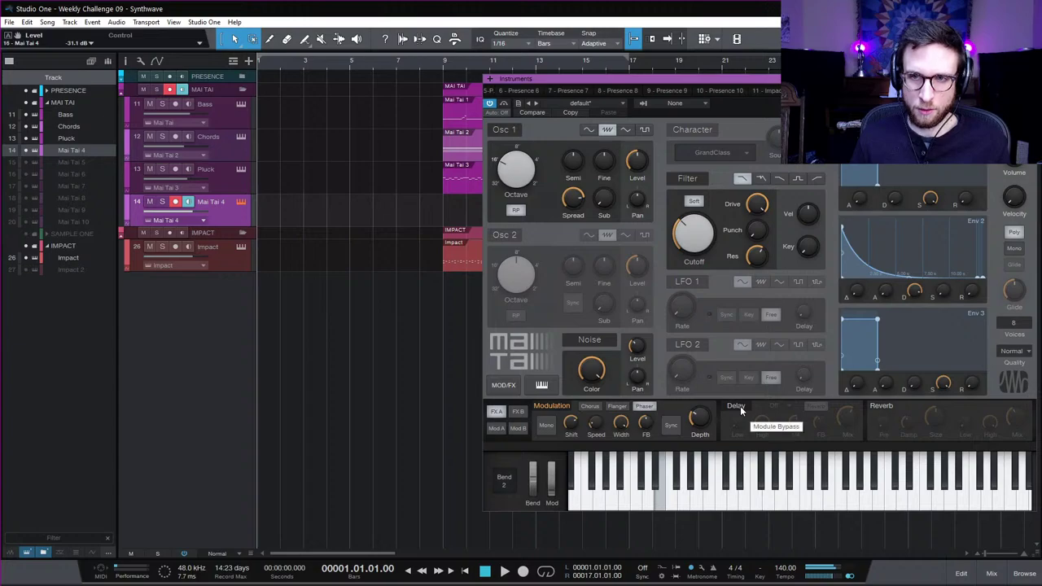
# - Set the synth's quality to High and close the instrument window
pyautogui.click(1025, 360)
pyautogui.click(1027, 380)
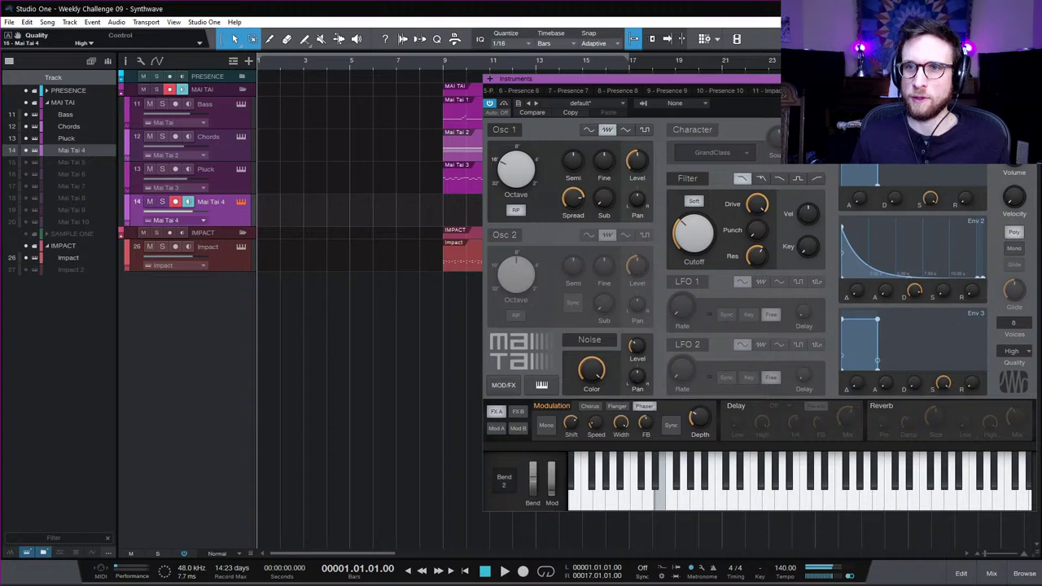
pyautogui.click(1031, 78)
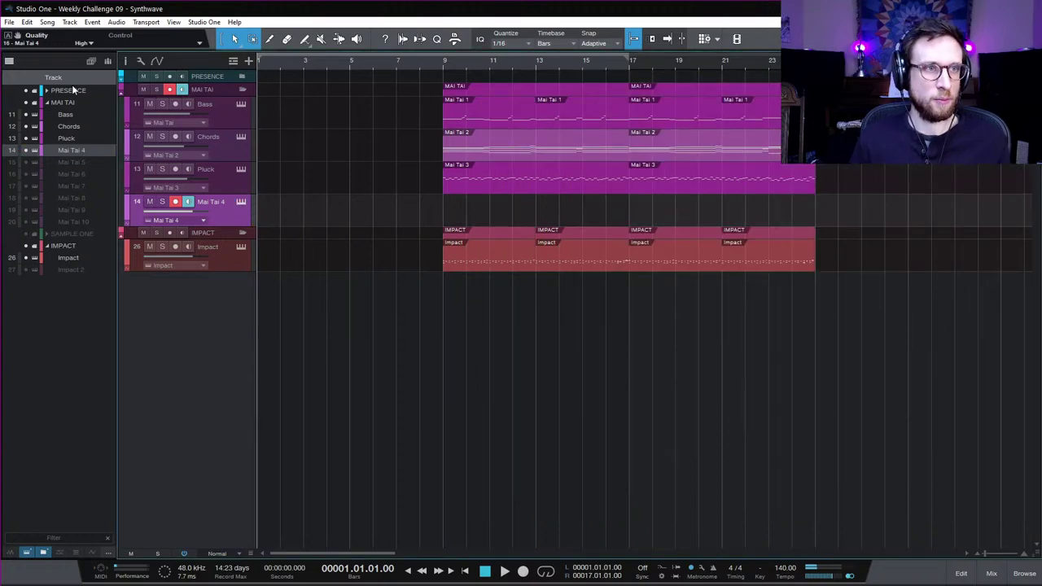
# - Add a Verb2 send at -0.4 dB to the Mai Tai 4 channel in the mixer, and hide the mixer
pyautogui.click(992, 573)
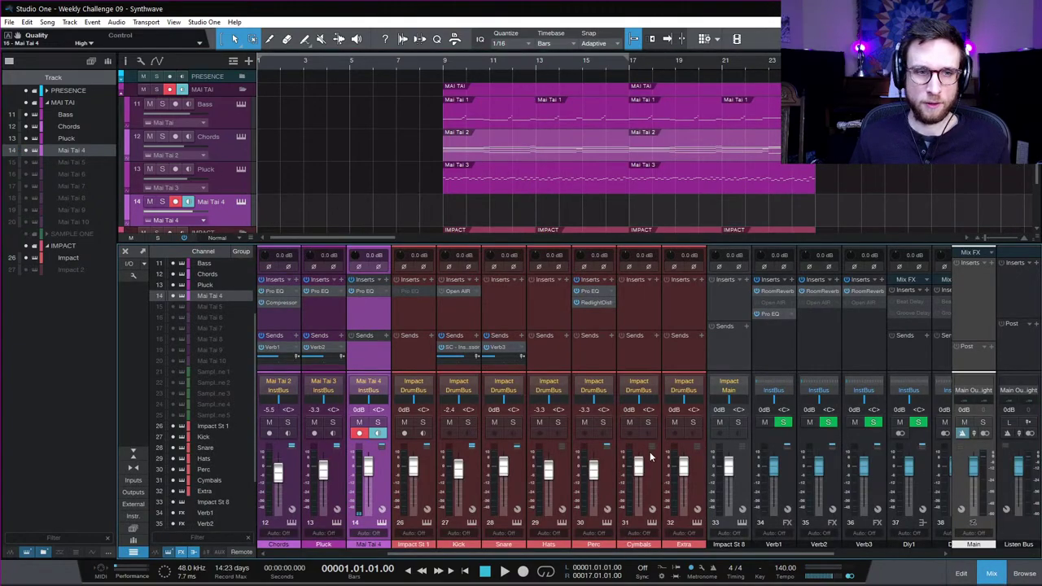
pyautogui.click(385, 340)
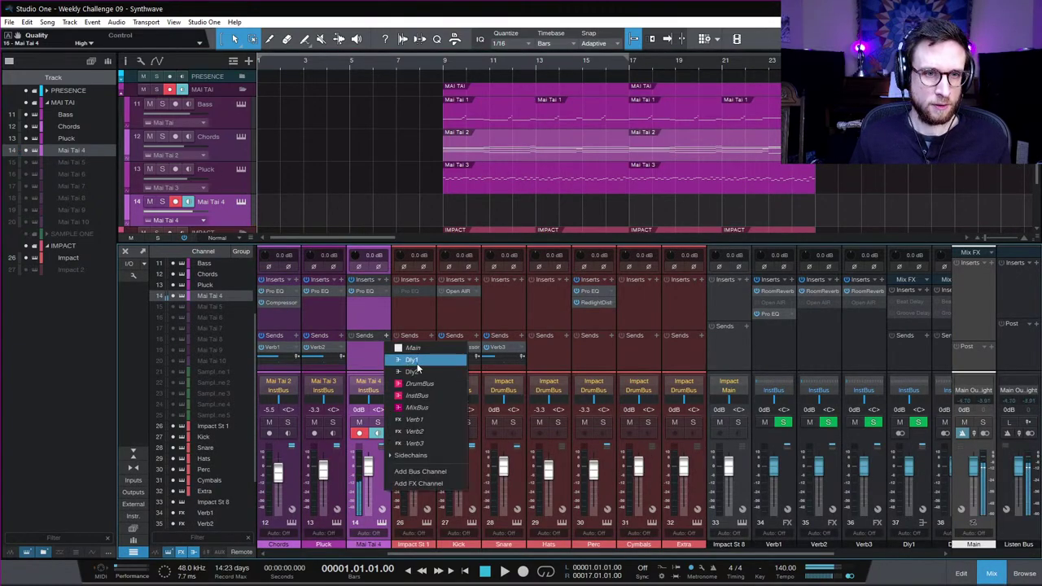
pyautogui.click(434, 425)
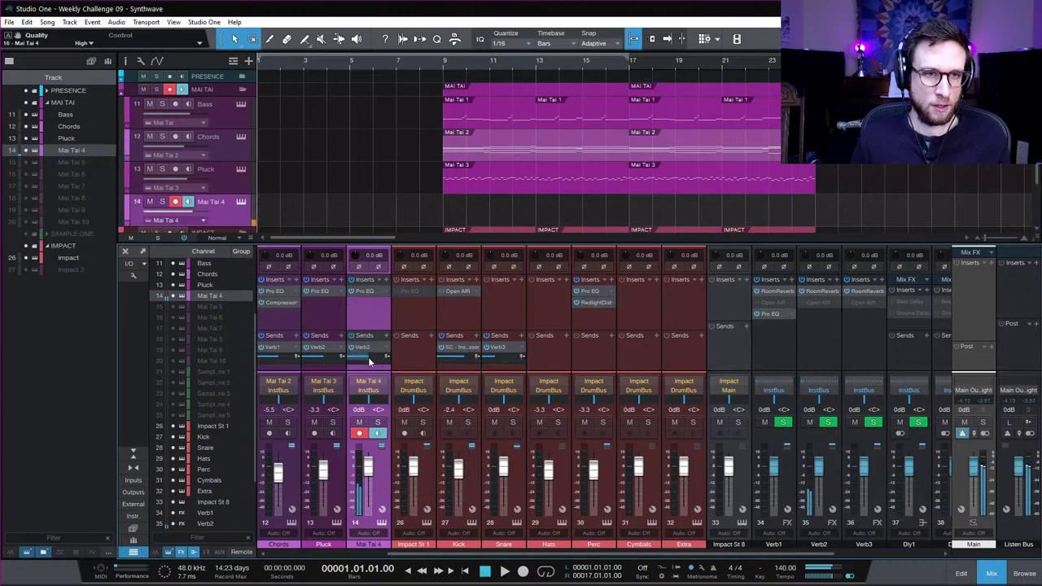
pyautogui.scroll(5, 371, 362)
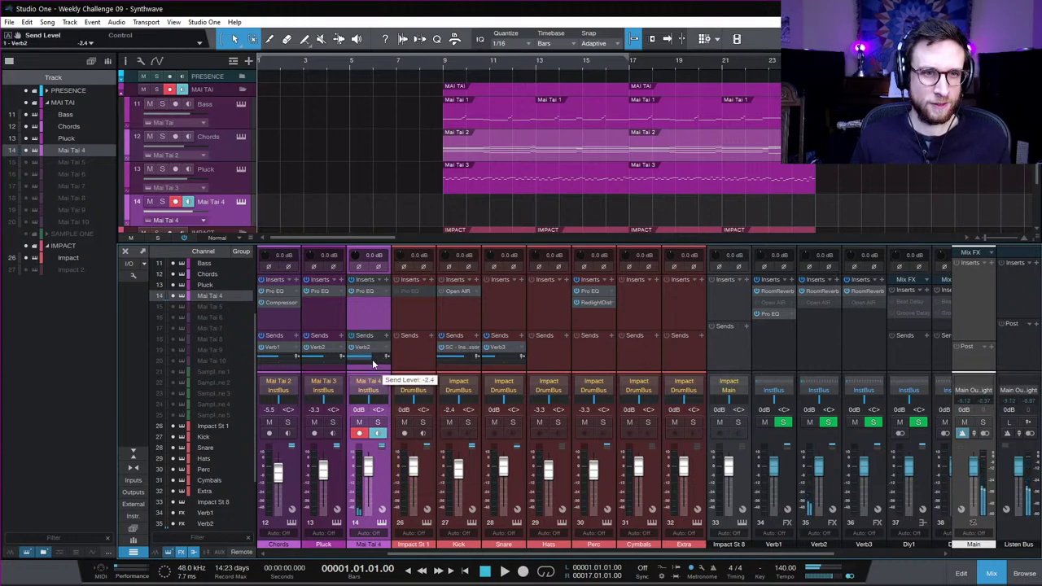
pyautogui.scroll(-5, 374, 362)
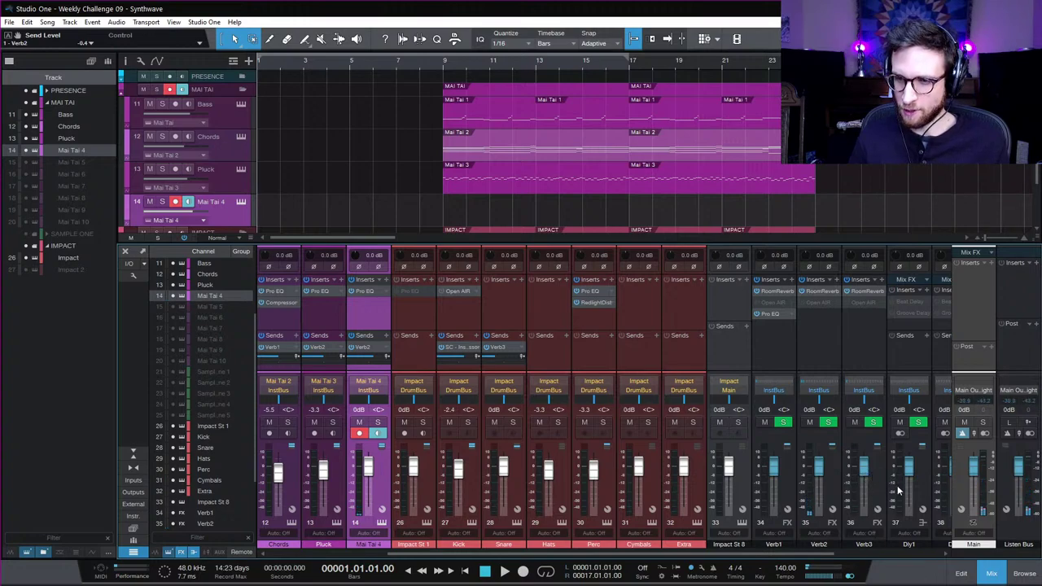
pyautogui.click(991, 574)
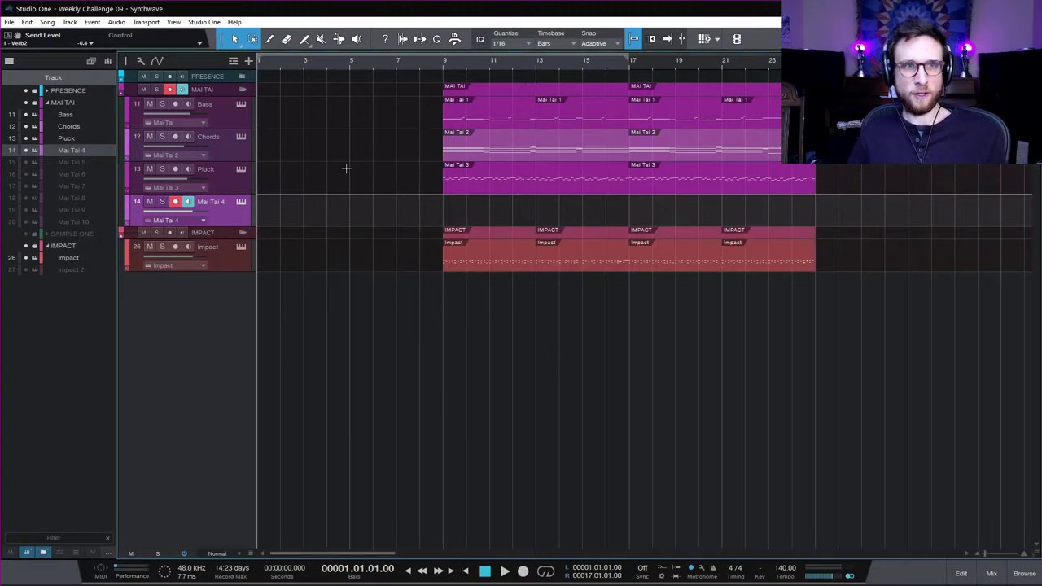
# - Record a long sustained E 1 note on the Mai Tai 4 track, starting at bar 3
pyautogui.click(280, 64)
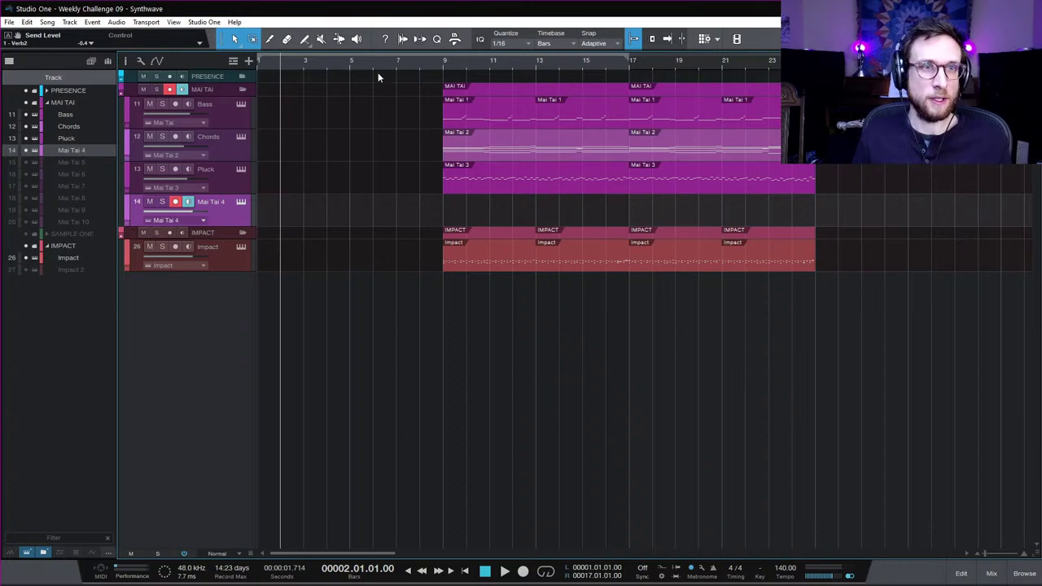
pyautogui.click(305, 62)
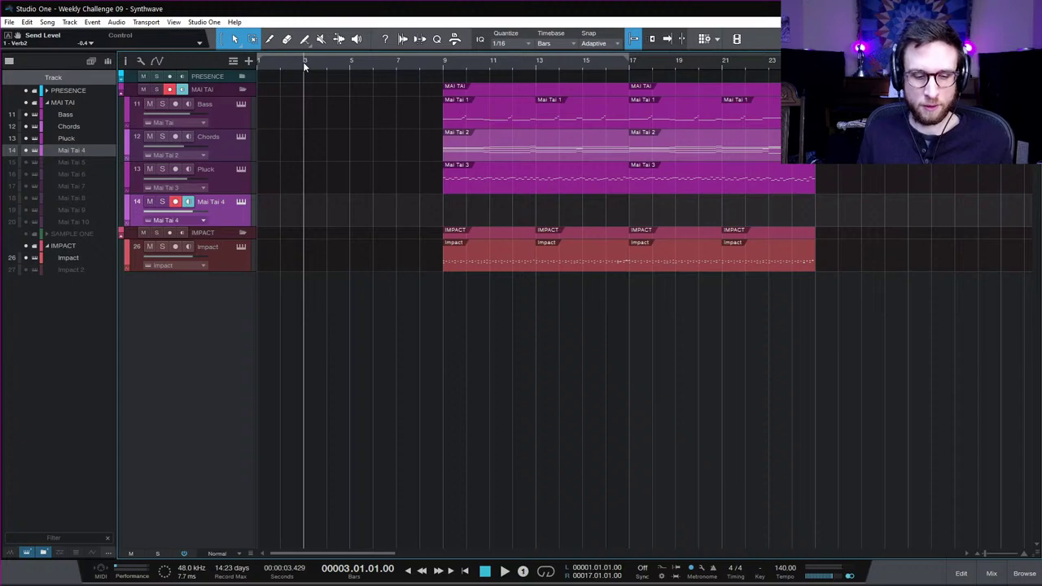
pyautogui.press('KP_Multiply')
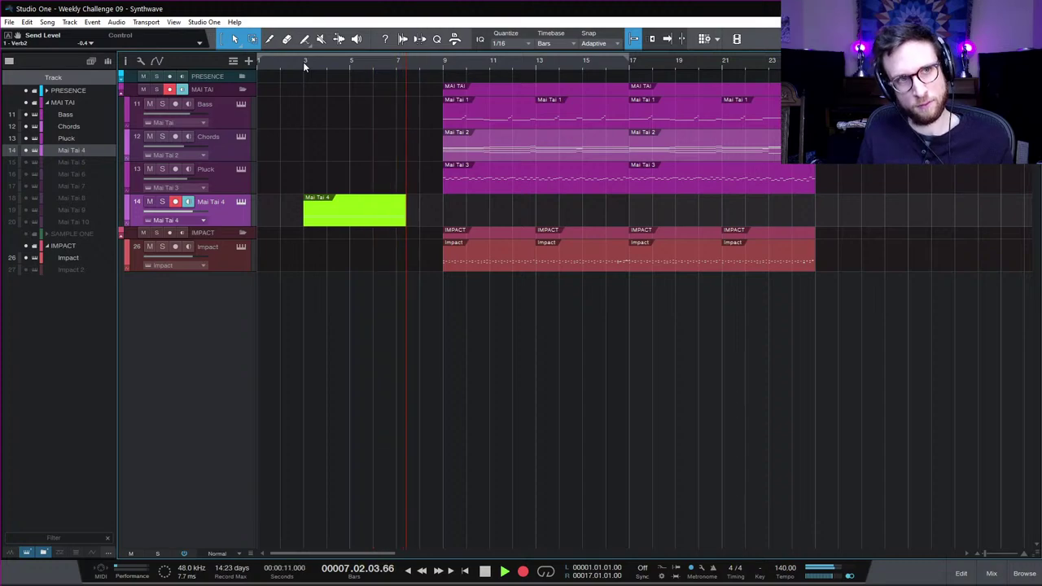
pyautogui.press('space')
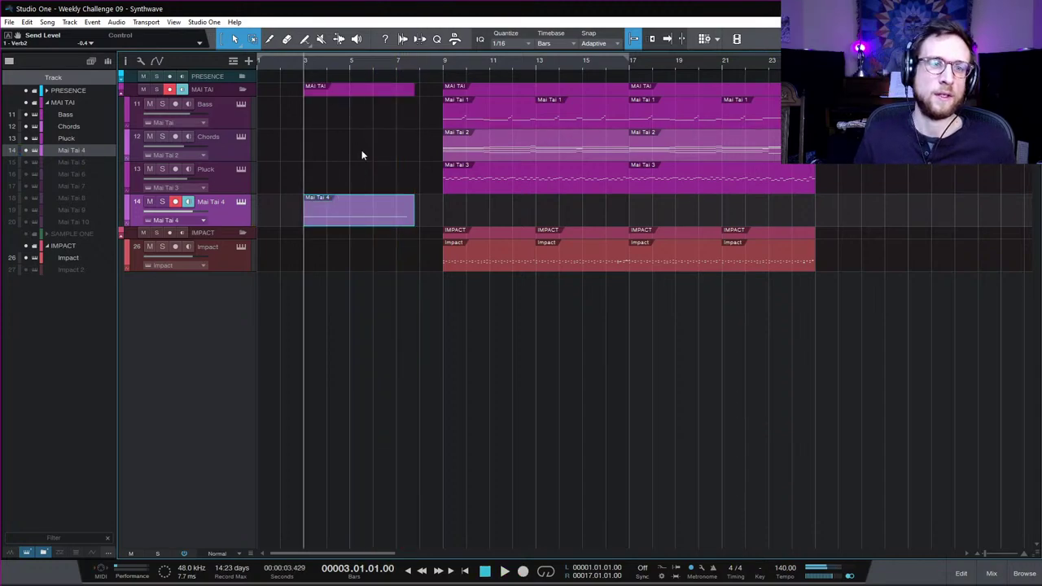
# - Shorten the recorded note and trim its Mai Tai 4 part so both end at bar 7
pyautogui.doubleClick(387, 201)
pyautogui.moveTo(798, 388); pyautogui.dragTo(716, 396)
pyautogui.scroll(-1, 409, 166)
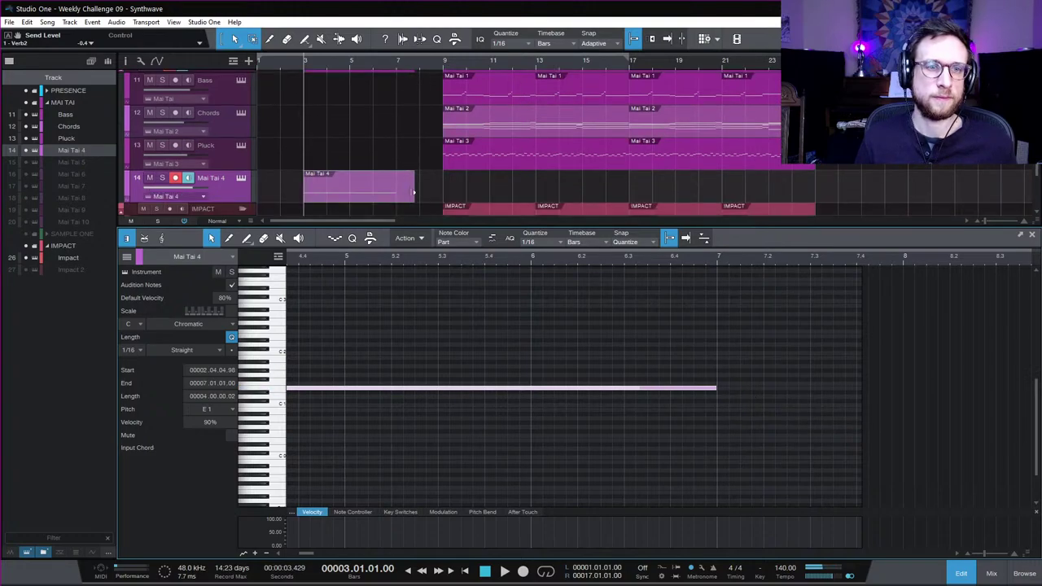
pyautogui.moveTo(413, 193); pyautogui.dragTo(399, 175)
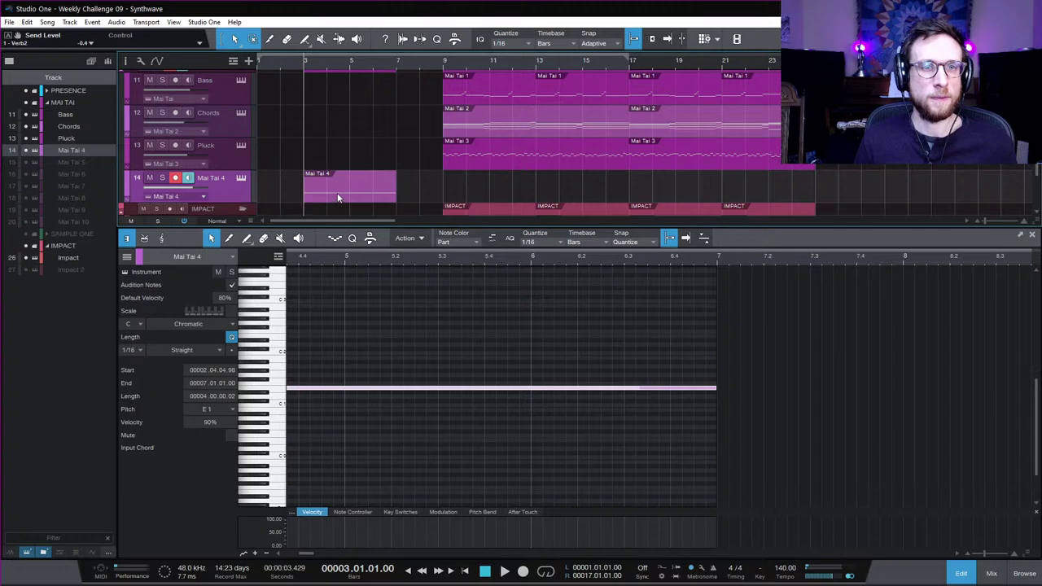
# - Move the Mai Tai 4 part to start at bar 5, close the note editor, and set the playhead to bar 4
pyautogui.moveTo(333, 194); pyautogui.dragTo(386, 198)
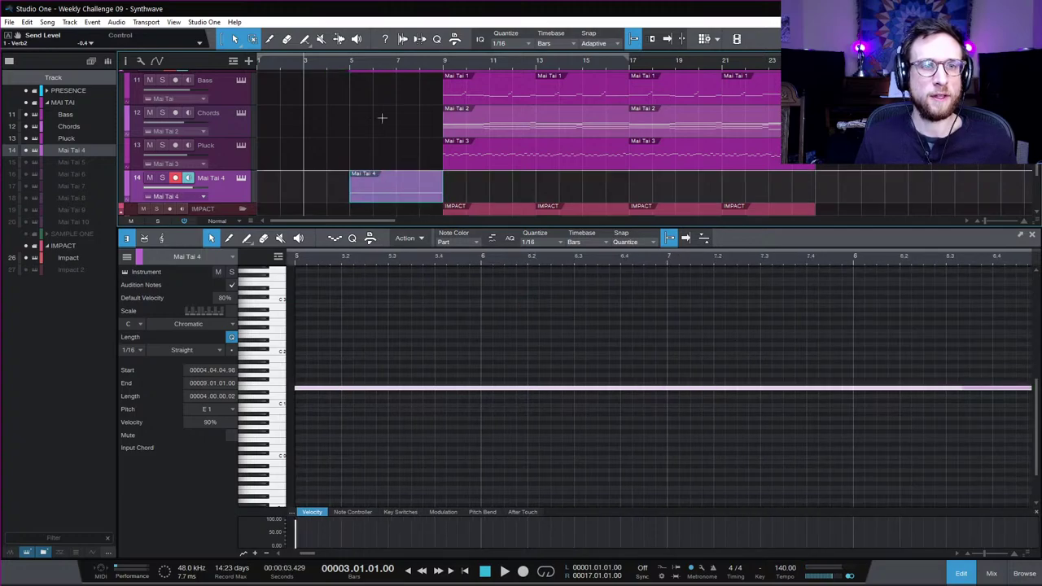
pyautogui.click(961, 574)
pyautogui.click(664, 400)
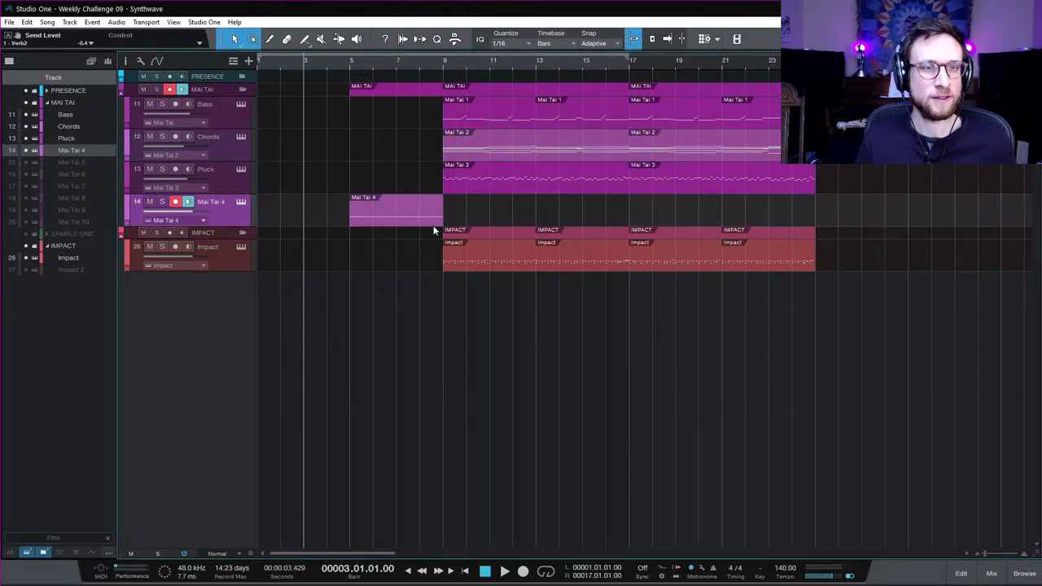
pyautogui.click(327, 71)
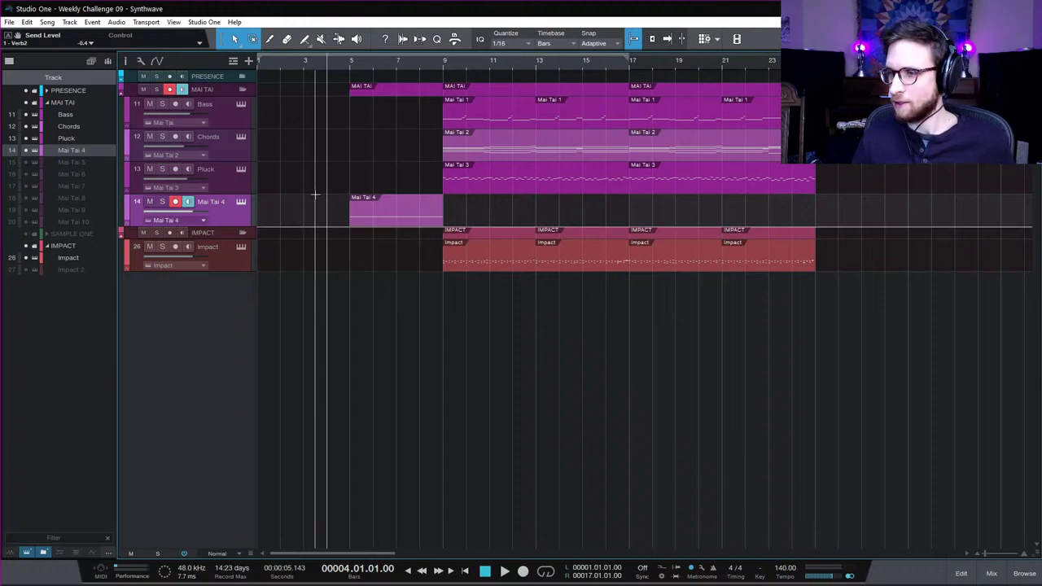
# - Rename the Mai Tai 4 track as BassBanger and place the playhead at bar 3
pyautogui.doubleClick(218, 202)
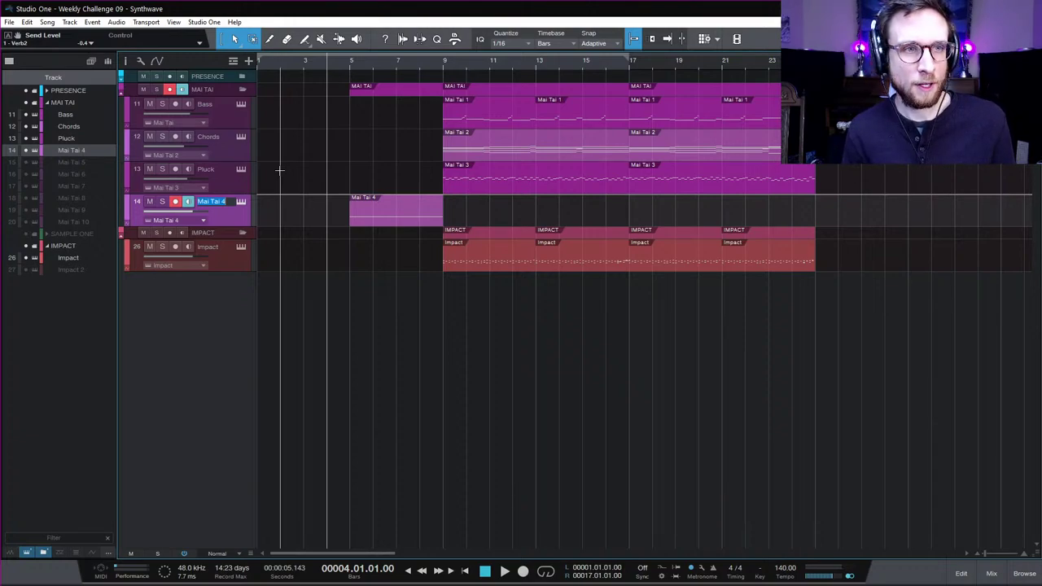
pyautogui.write('Bas')
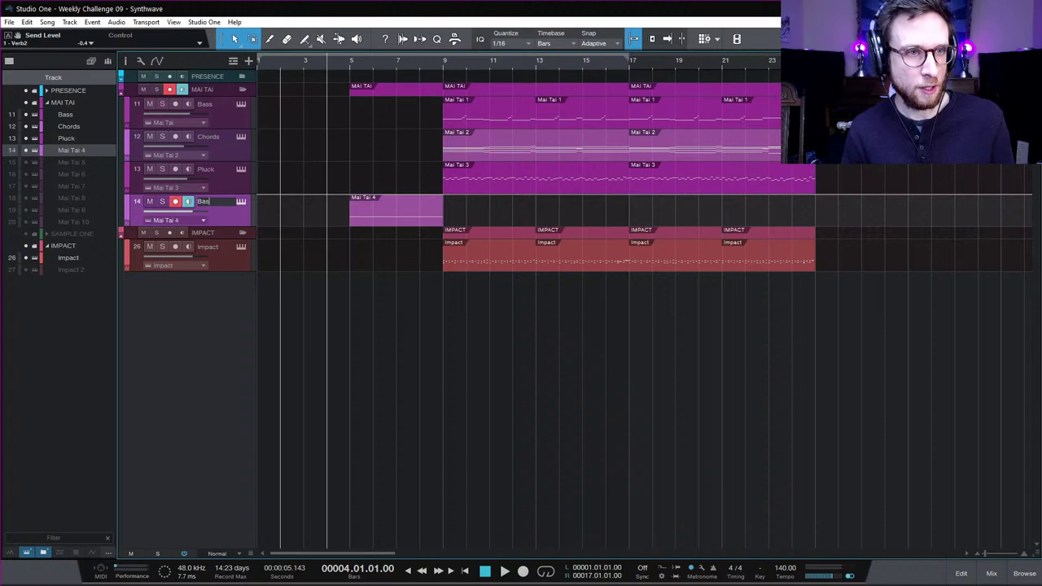
pyautogui.write('sBanger')
pyautogui.press('Return')
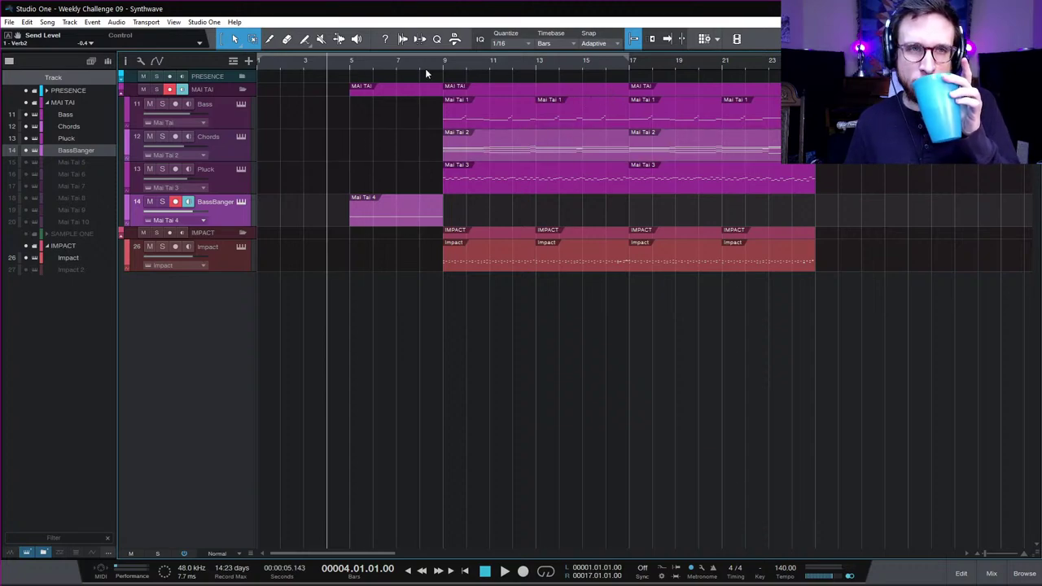
pyautogui.click(348, 64)
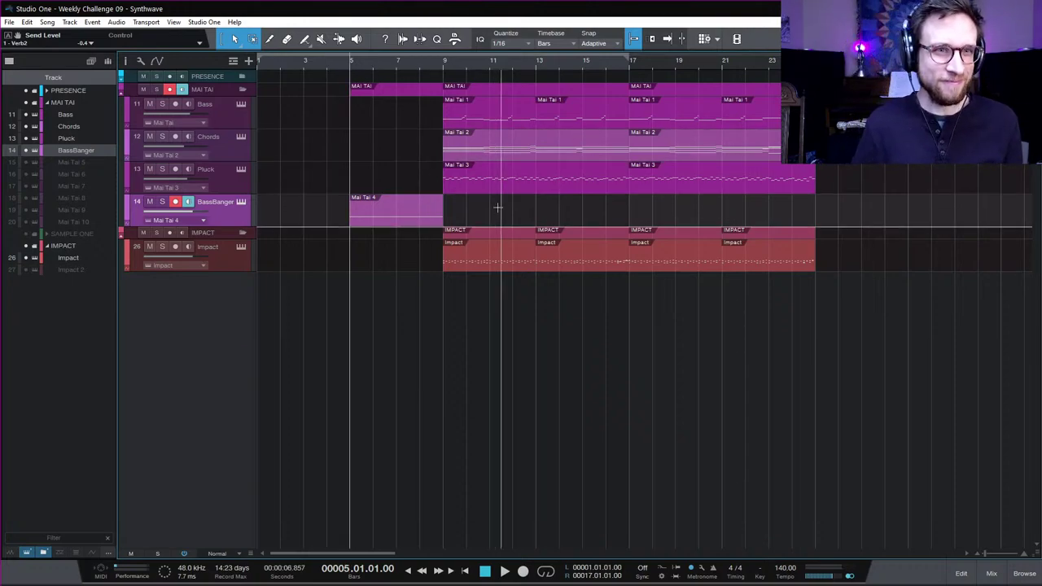
pyautogui.click(306, 65)
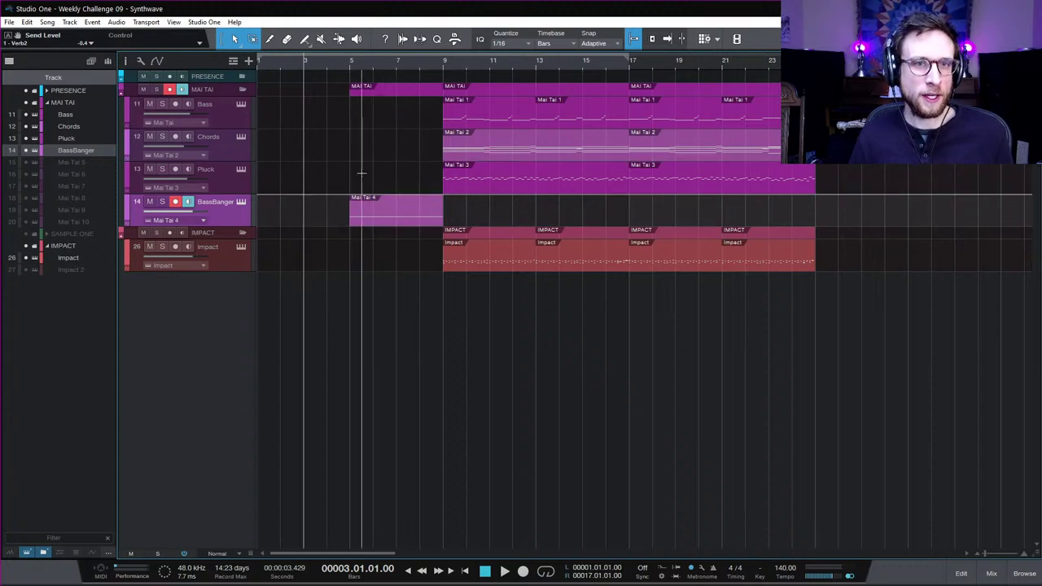
pyautogui.doubleClick(362, 257)
pyautogui.hotkey('ctrl', 'z')
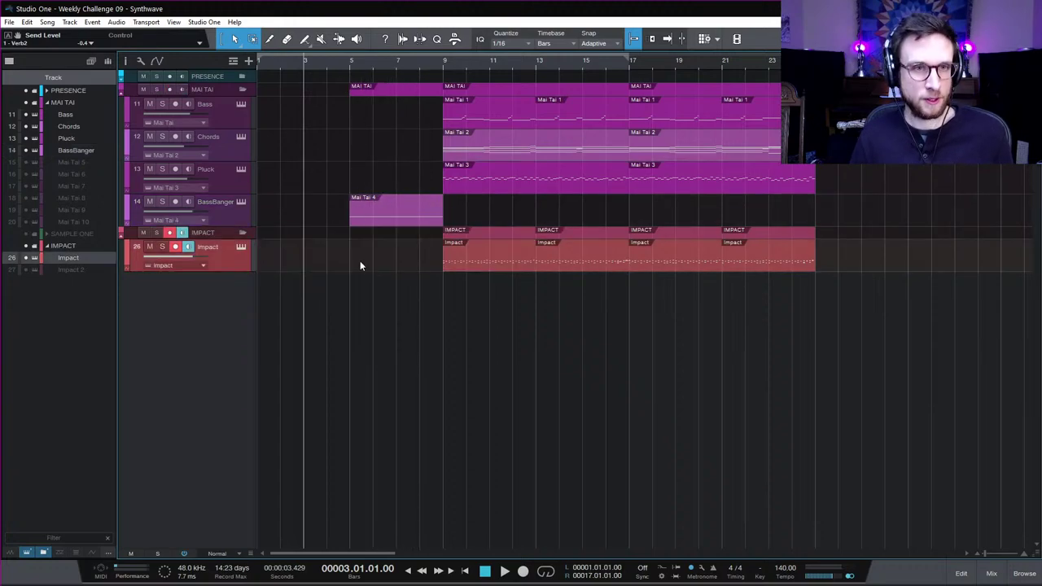
pyautogui.hotkey('ctrl', 'y')
pyautogui.hotkey('ctrl', 'z')
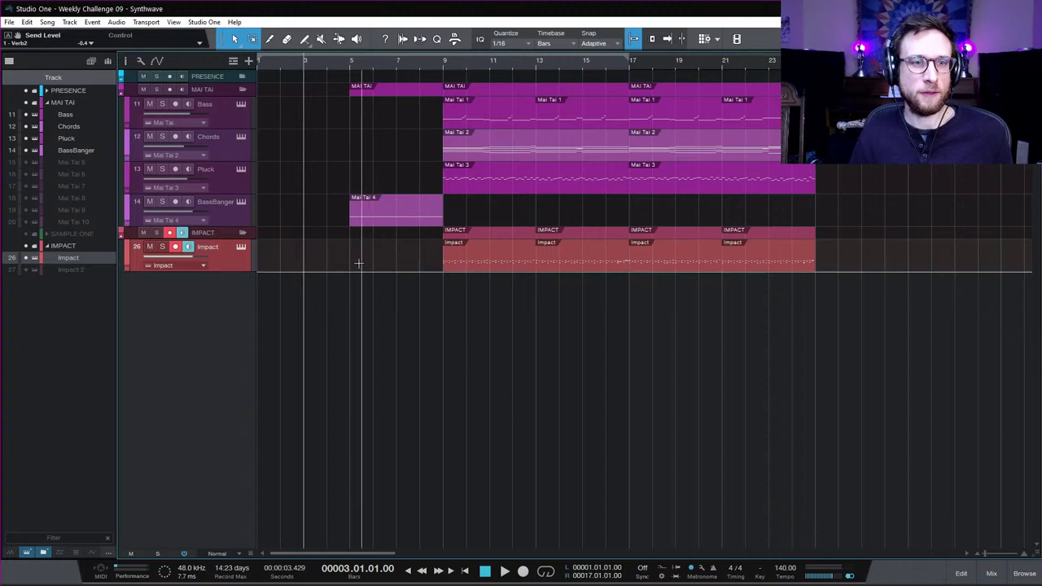
# - Create an empty one-bar part at bar 5 on the Impact track and open it in the note editor
pyautogui.hotkey('ctrl', 'shift', 'a')
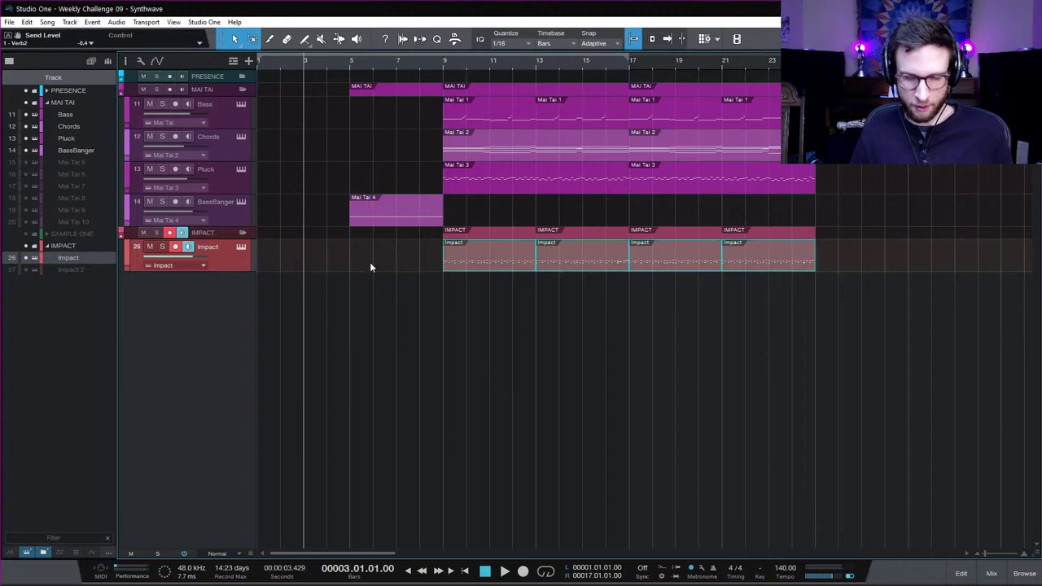
pyautogui.click(371, 267)
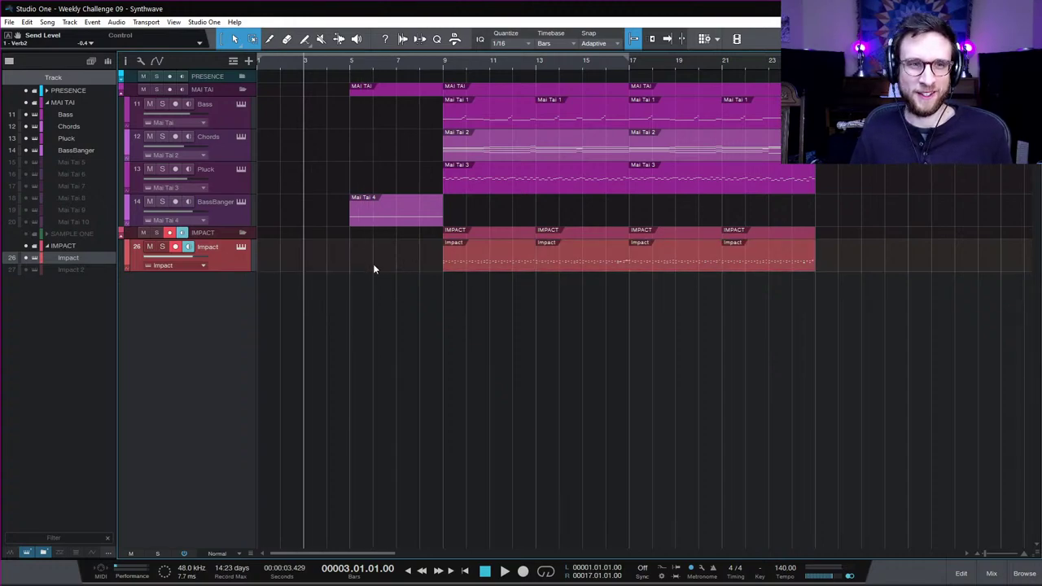
pyautogui.click(363, 265)
pyautogui.click(943, 273)
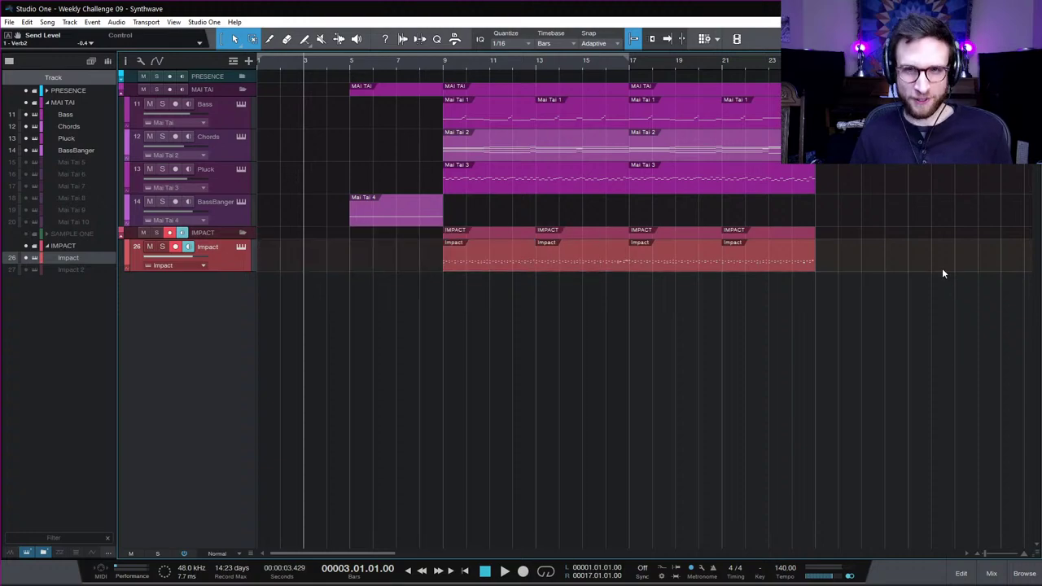
pyautogui.doubleClick(894, 265)
pyautogui.moveTo(894, 265); pyautogui.dragTo(364, 267)
pyautogui.doubleClick(364, 258)
# - Add a 1/16 note on C 1 at the start of bar 5 with 100% velocity and play from bar 5
pyautogui.click(278, 458)
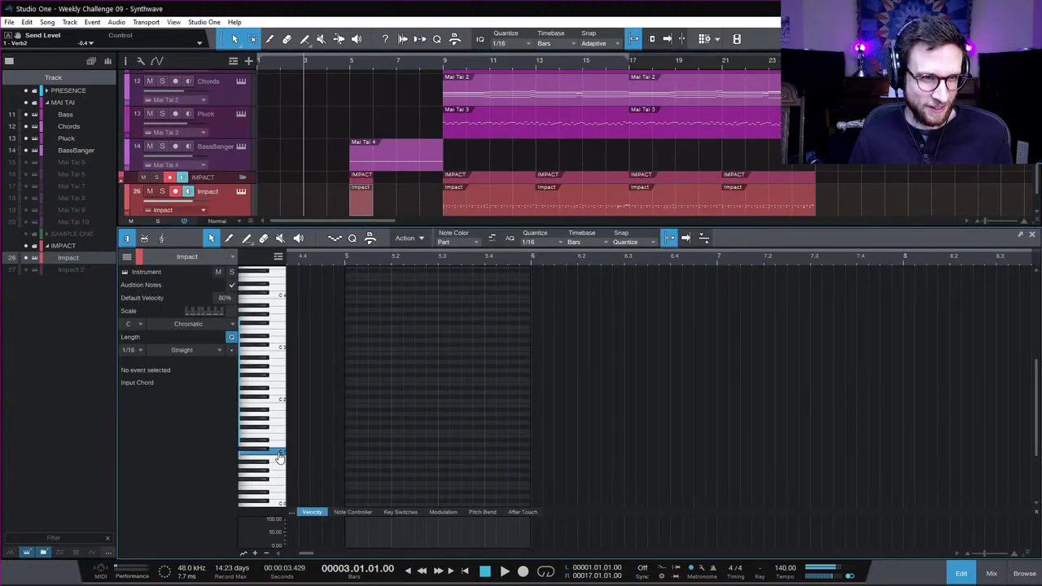
pyautogui.click(349, 454)
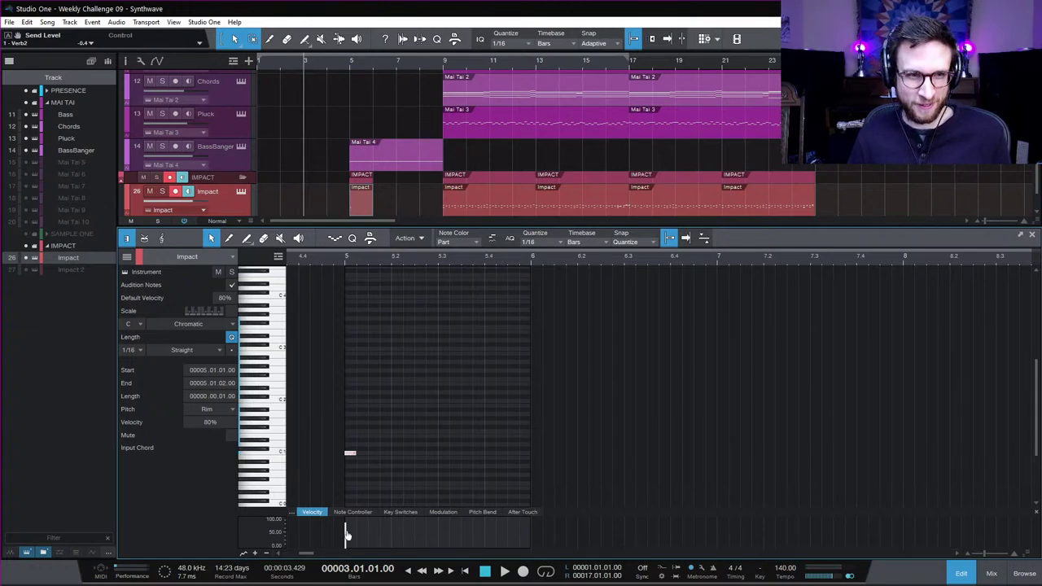
pyautogui.moveTo(346, 534); pyautogui.dragTo(349, 517)
pyautogui.press('space')
pyautogui.press('space')
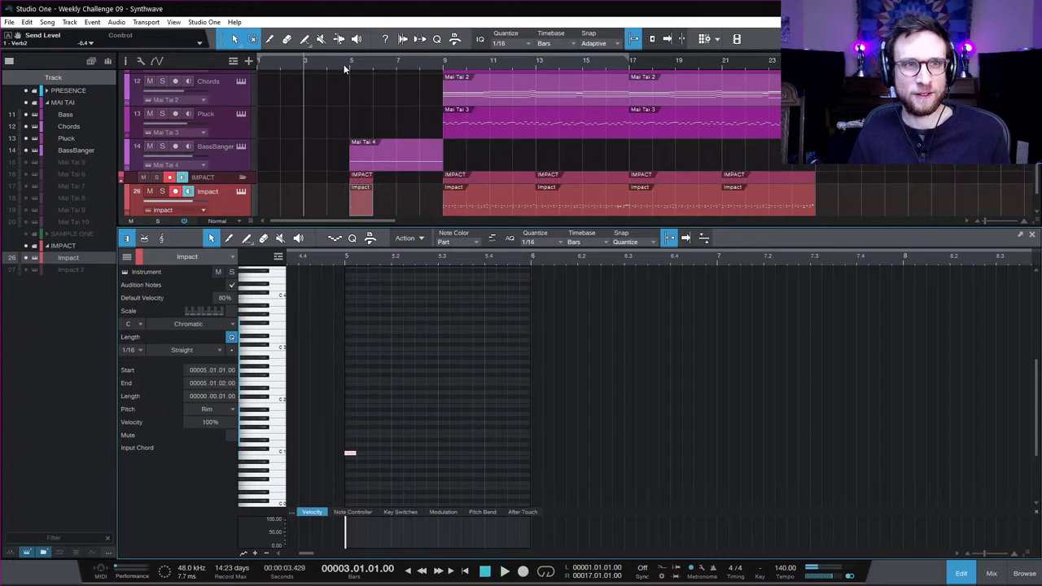
pyautogui.click(348, 63)
pyautogui.press('space')
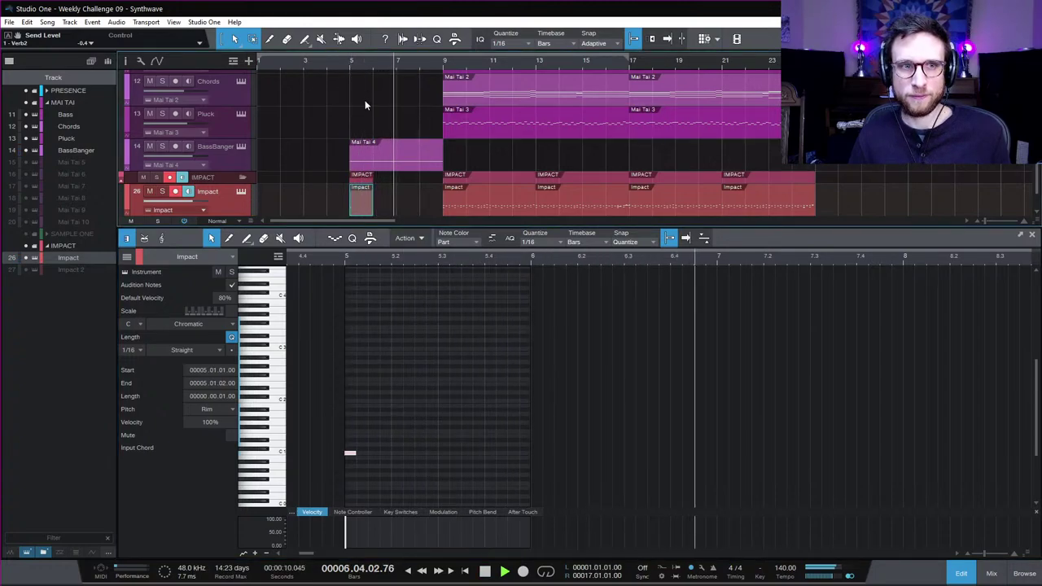
pyautogui.press('space')
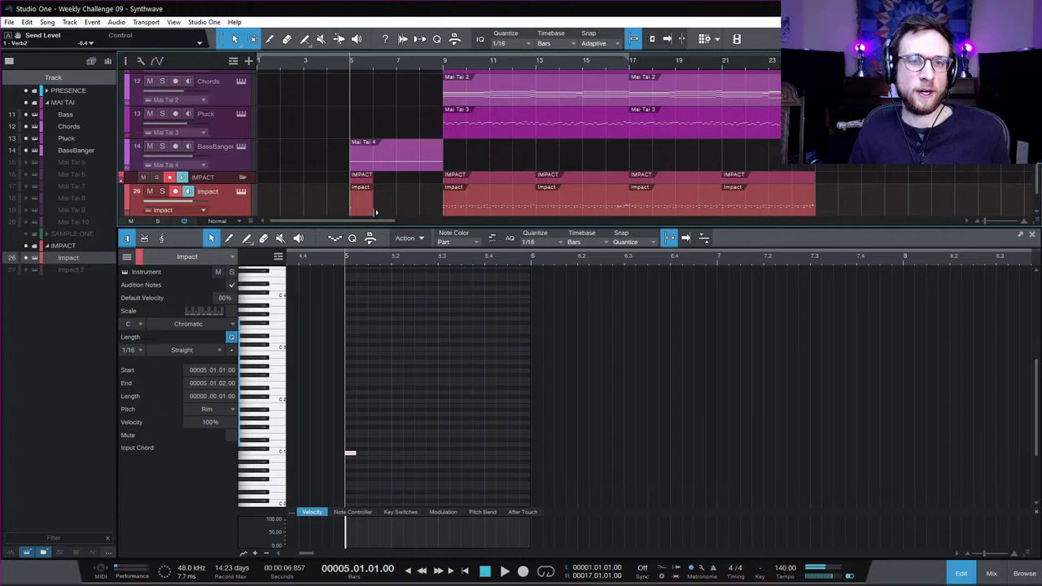
# - Close the note editor and bounce the bar 5 Impact part to a new audio track below it
pyautogui.scroll(-1, 376, 212)
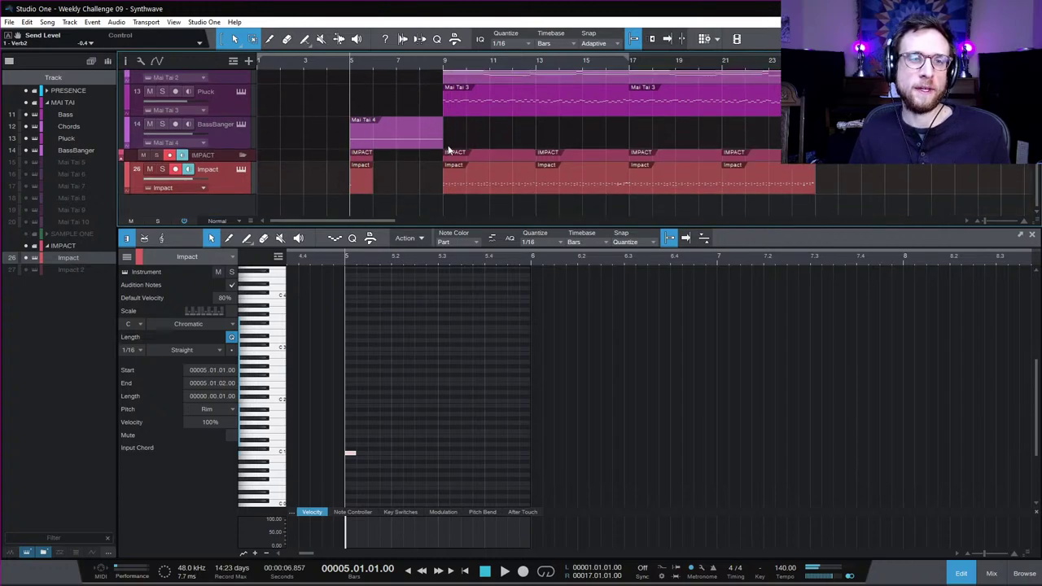
pyautogui.scroll(1, 391, 163)
pyautogui.scroll(2, 397, 160)
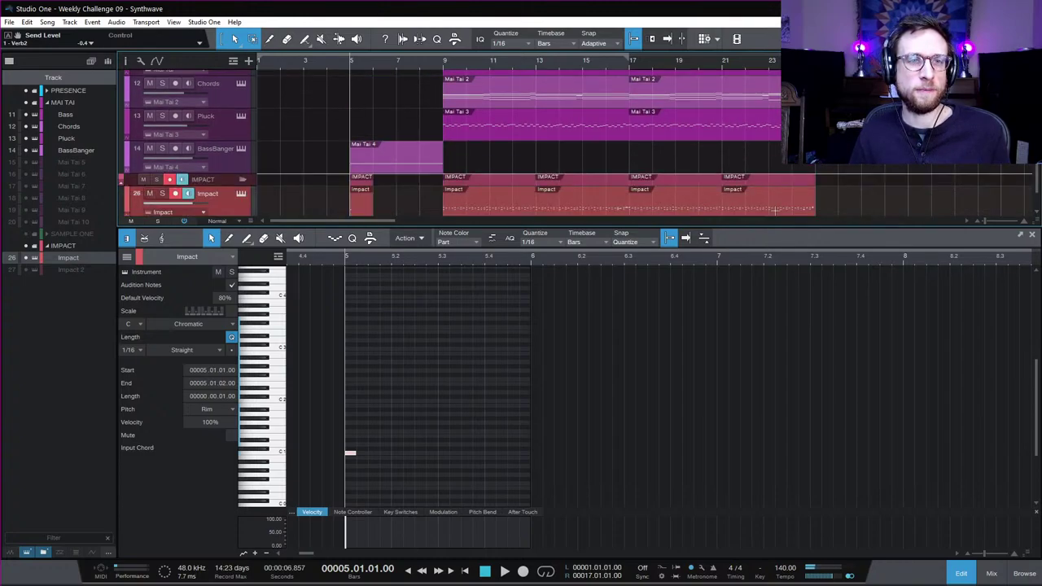
pyautogui.click(960, 573)
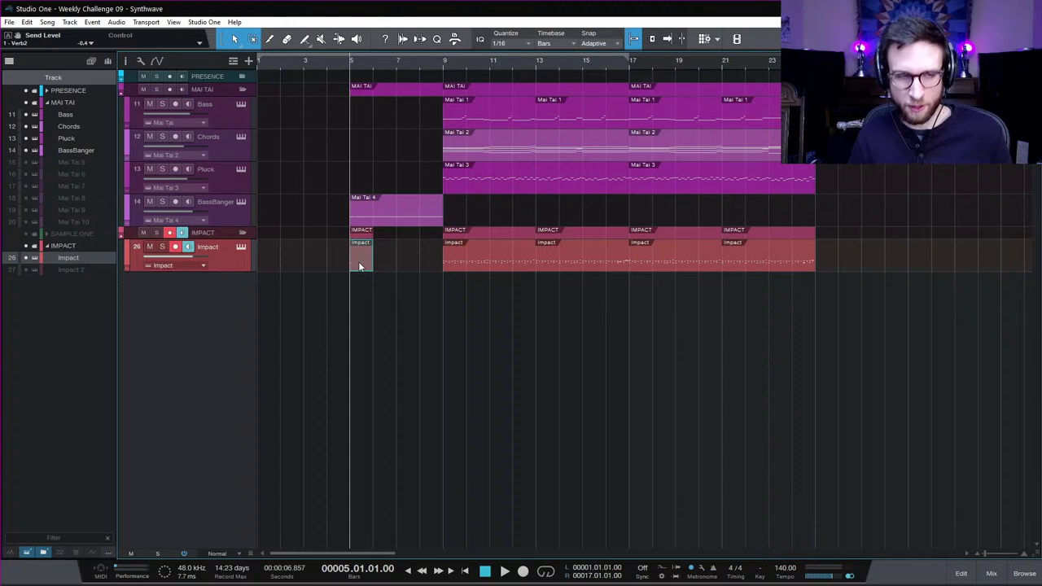
pyautogui.moveTo(359, 266); pyautogui.dragTo(360, 289)
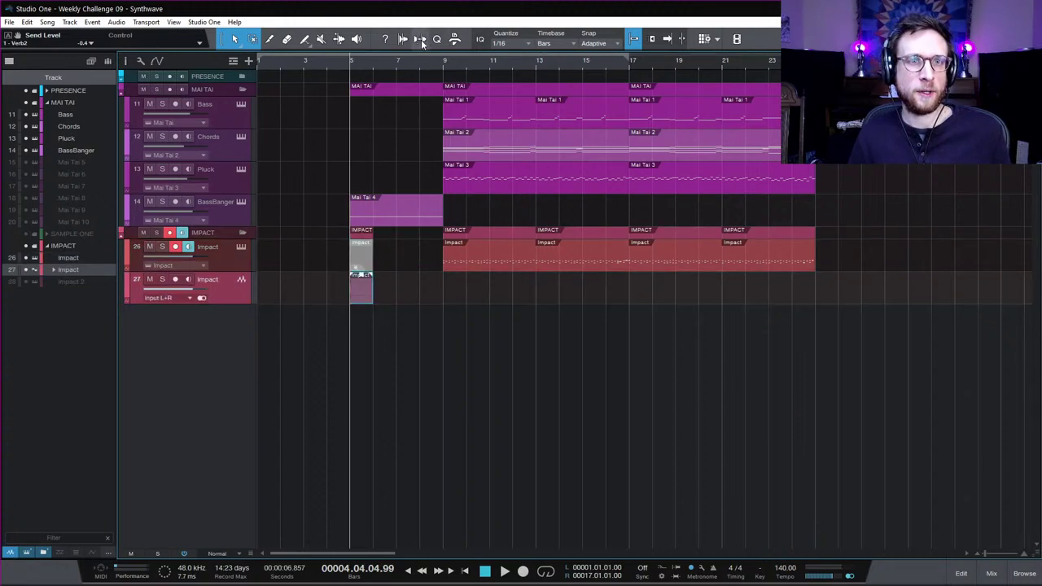
# - Show the macro controls and reverse the bounced Impact audio event
pyautogui.click(457, 40)
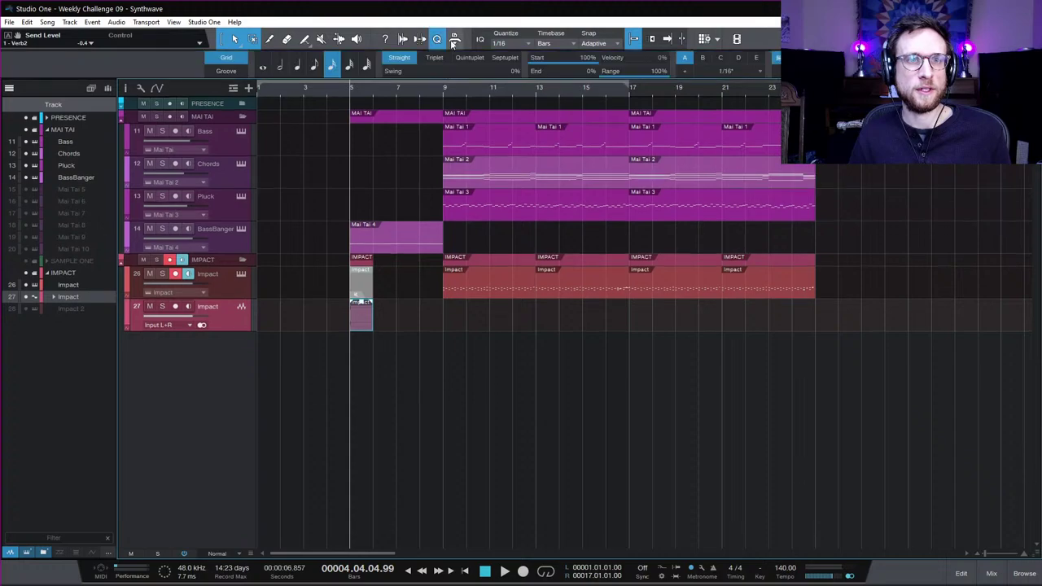
pyautogui.click(455, 40)
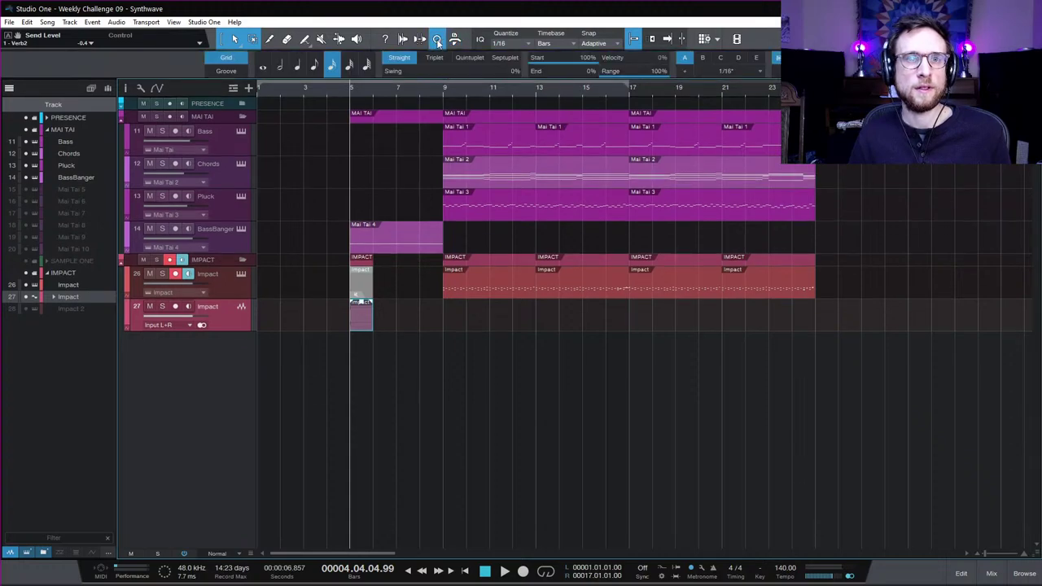
pyautogui.click(454, 40)
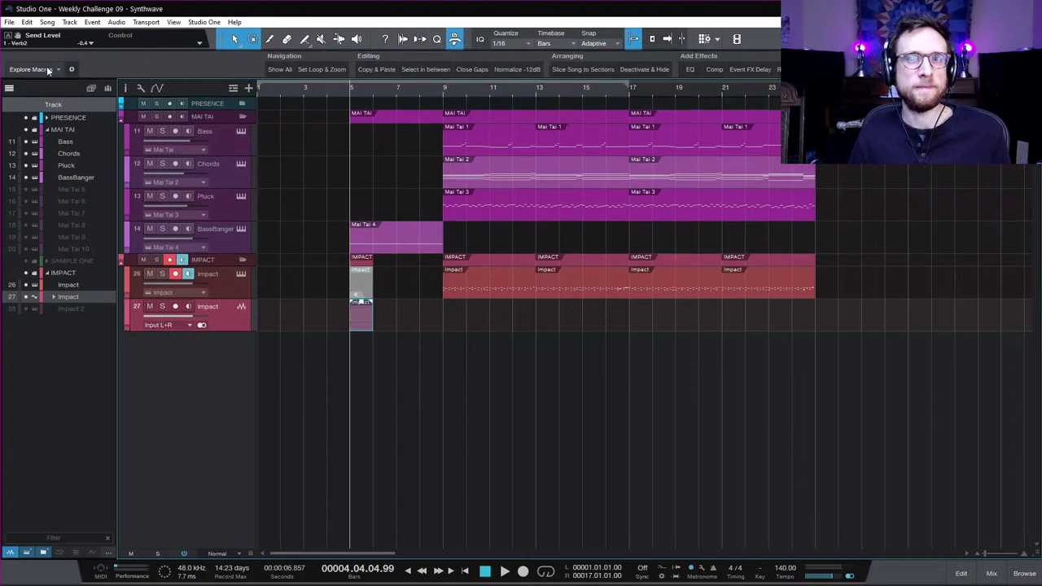
pyautogui.click(749, 69)
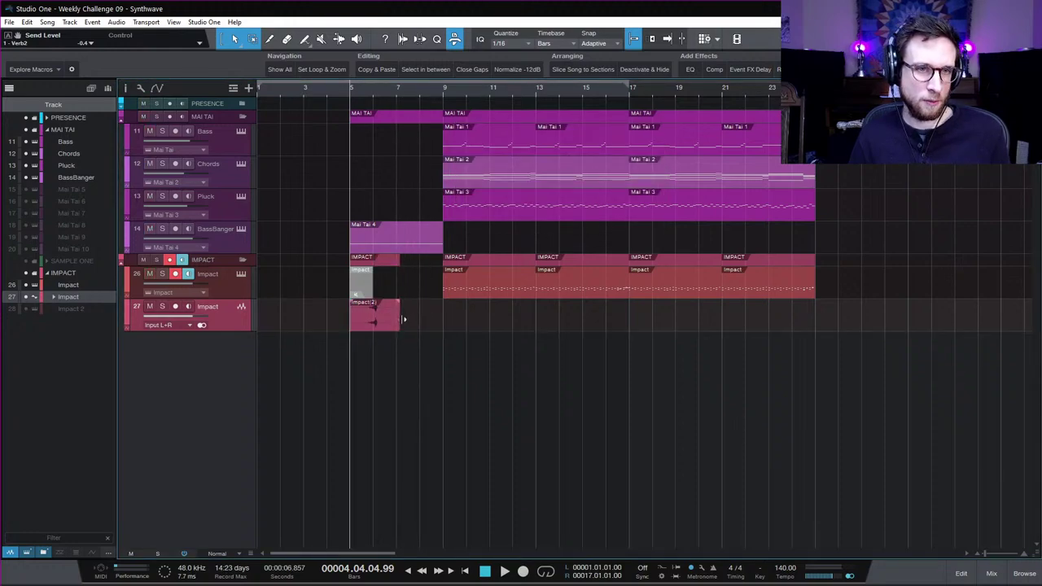
# - Trim and move the reversed Impact audio so it fills bar 4, audition it, and unmute the original part at bar 5
pyautogui.moveTo(399, 318); pyautogui.dragTo(336, 319)
pyautogui.click(335, 94)
pyautogui.press('space')
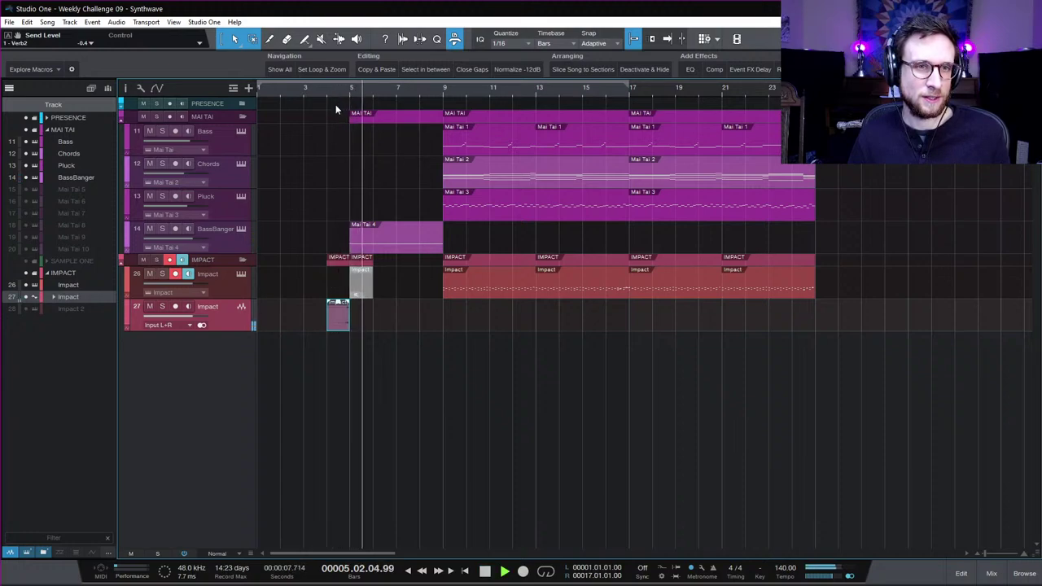
pyautogui.press('space')
pyautogui.click(364, 295)
pyautogui.hotkey('shift', 'm')
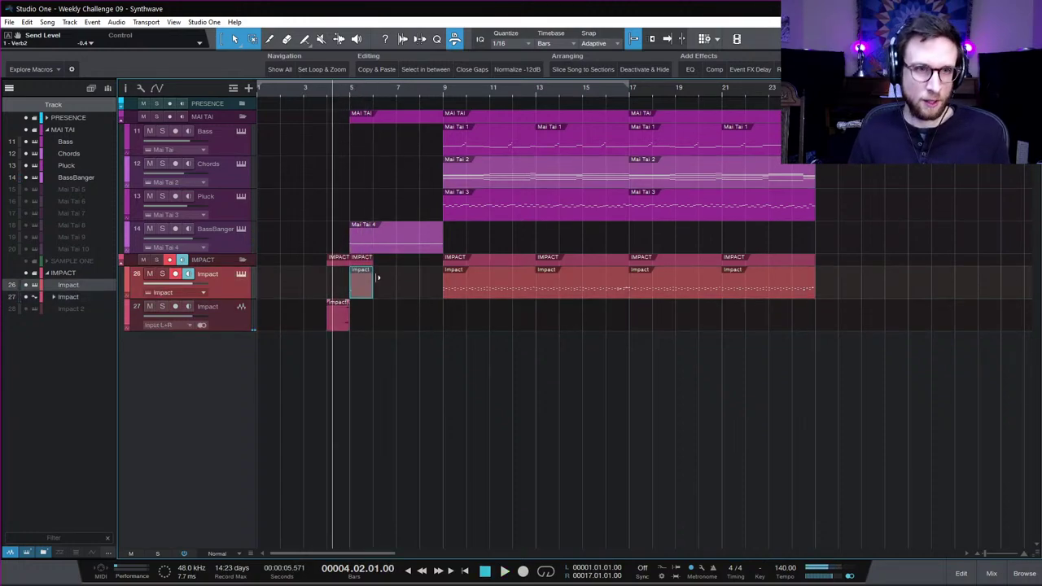
# - Enable Event FX for the reversed Impact audio in the track inspector and insert a Pro EQ
pyautogui.click(219, 322)
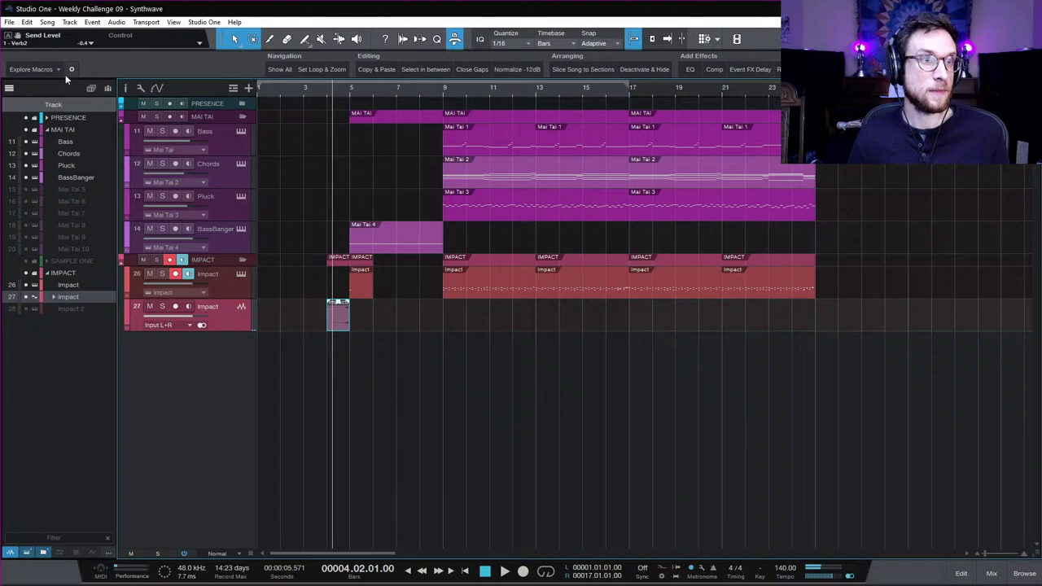
pyautogui.click(11, 89)
pyautogui.click(25, 90)
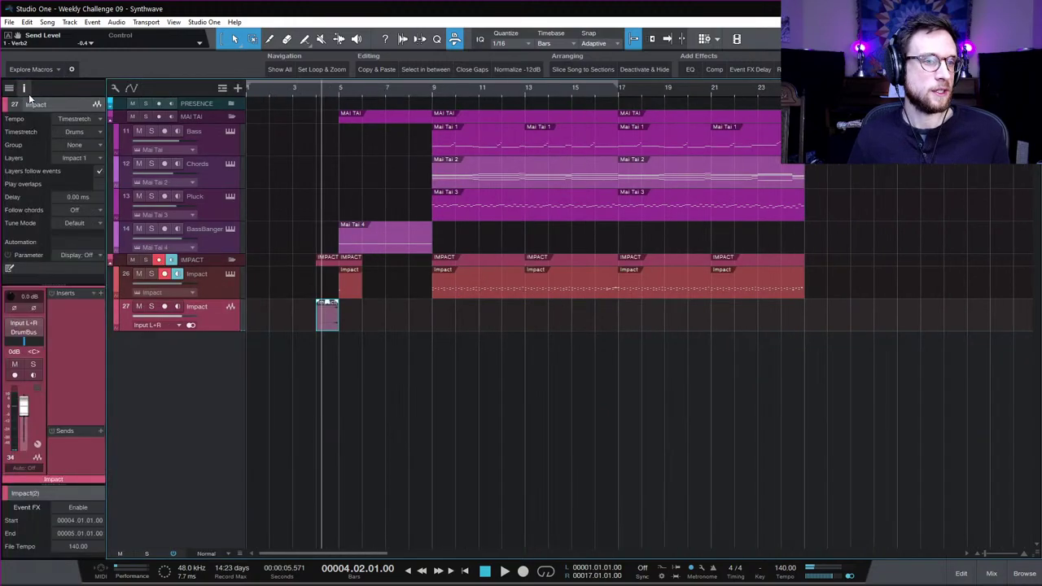
pyautogui.click(101, 293)
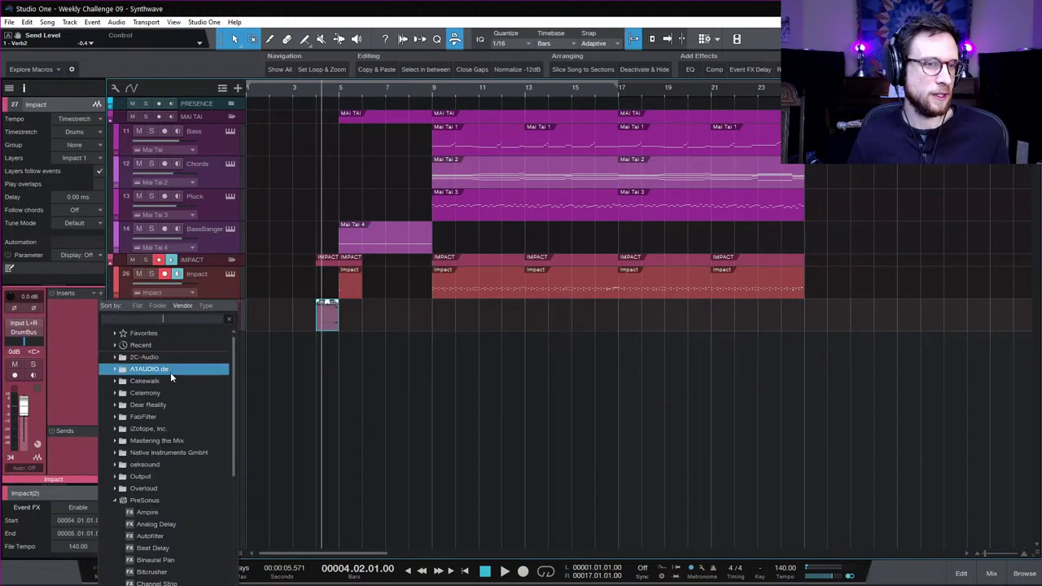
pyautogui.click(70, 507)
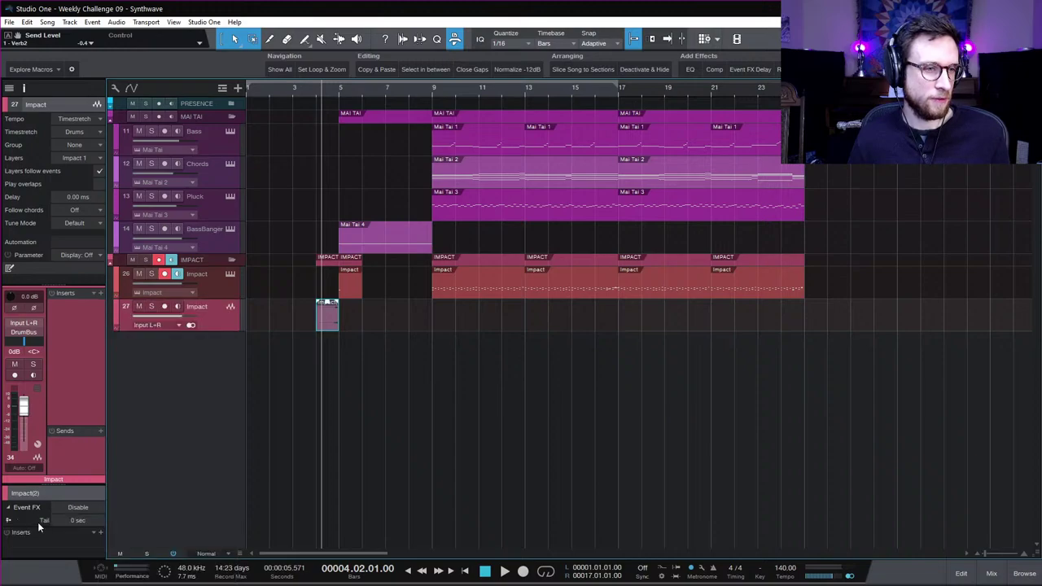
pyautogui.click(92, 532)
pyautogui.scroll(-6, 167, 453)
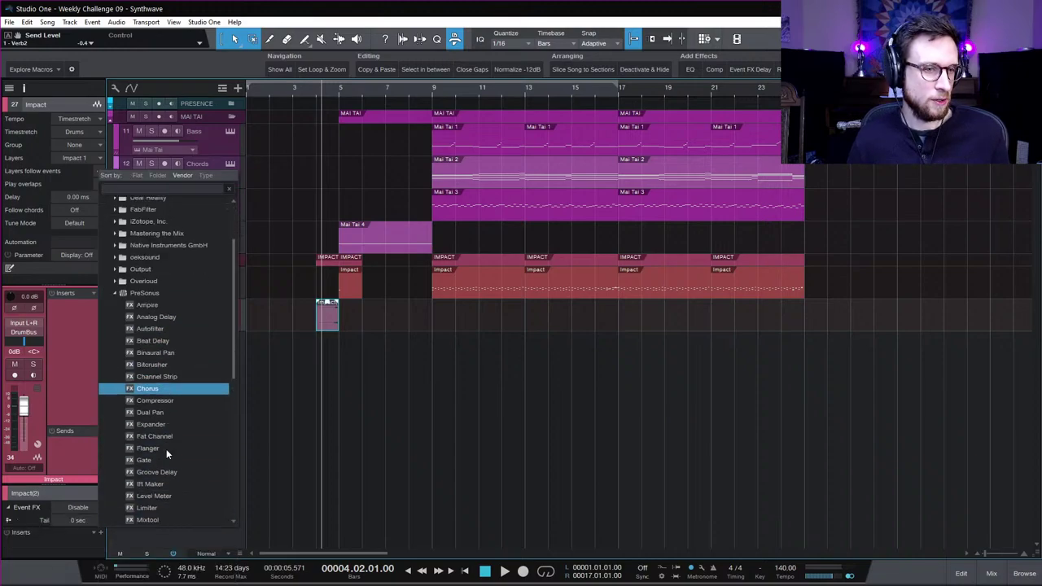
pyautogui.click(151, 461)
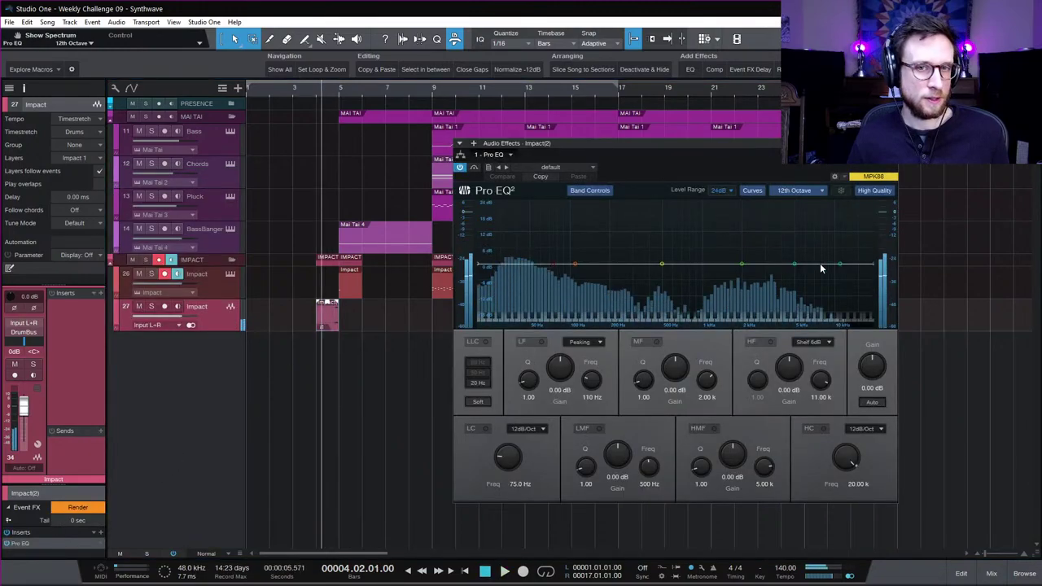
# - Turn on the Pro EQ high cut at 232 Hz, audition the filtered event, and close the effect window
pyautogui.press('space')
pyautogui.click(808, 428)
pyautogui.moveTo(847, 457); pyautogui.dragTo(838, 507)
pyautogui.press('space')
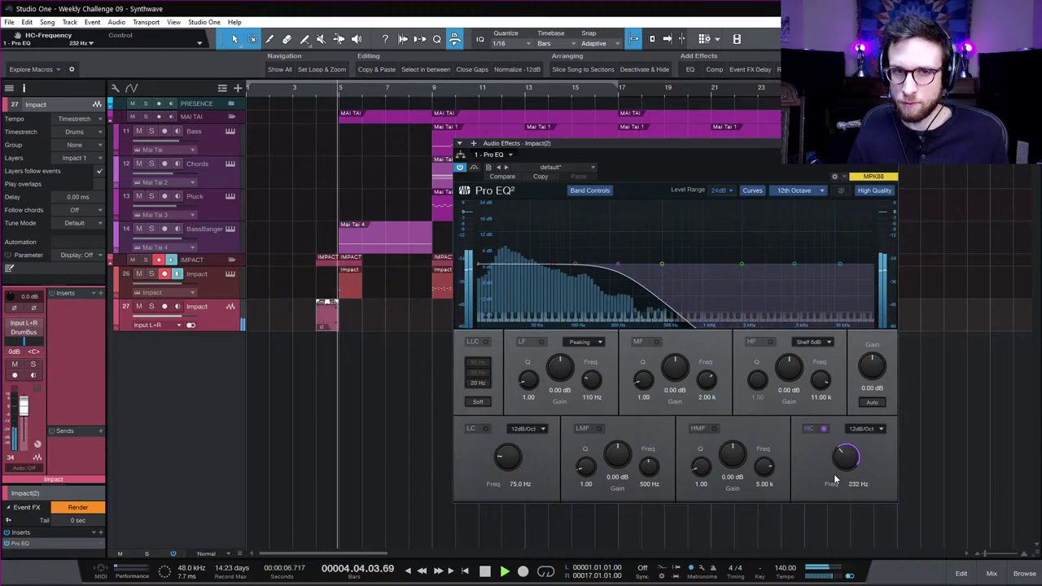
pyautogui.press('space')
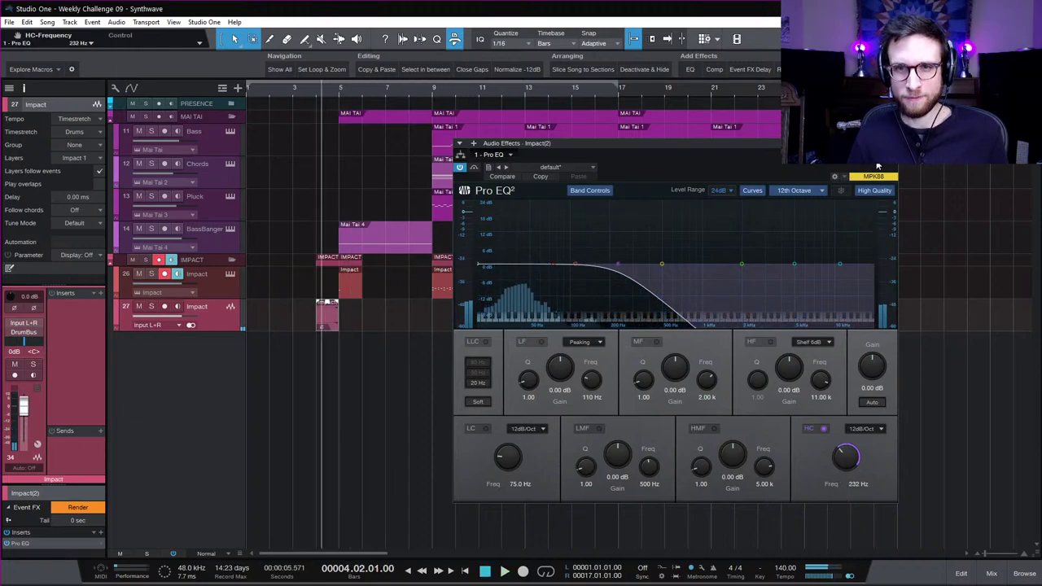
pyautogui.press('Escape')
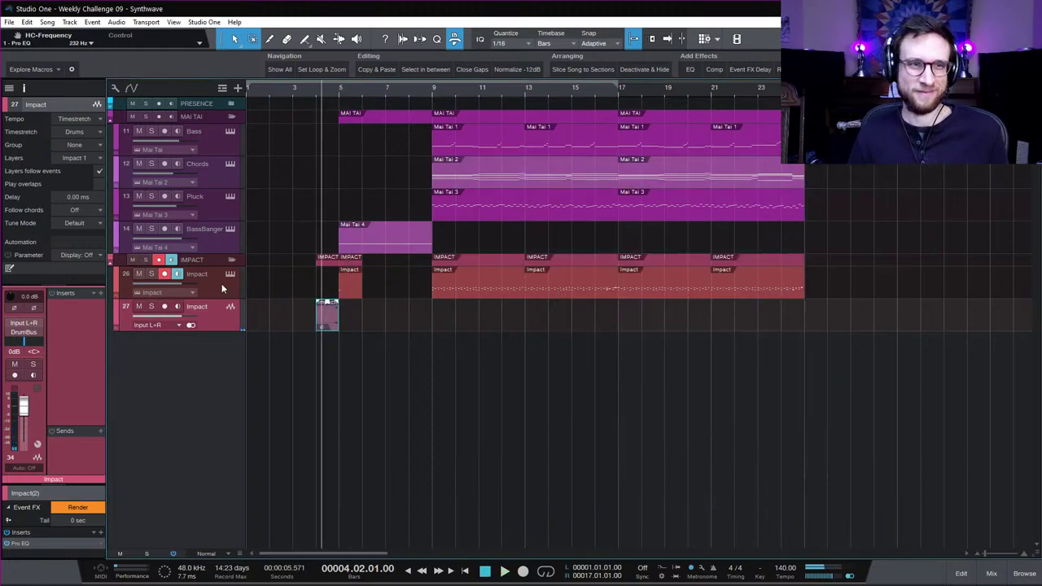
# - Play the intro from bar 4 to check the filtered reverse hit leading into bar 5
pyautogui.click(362, 319)
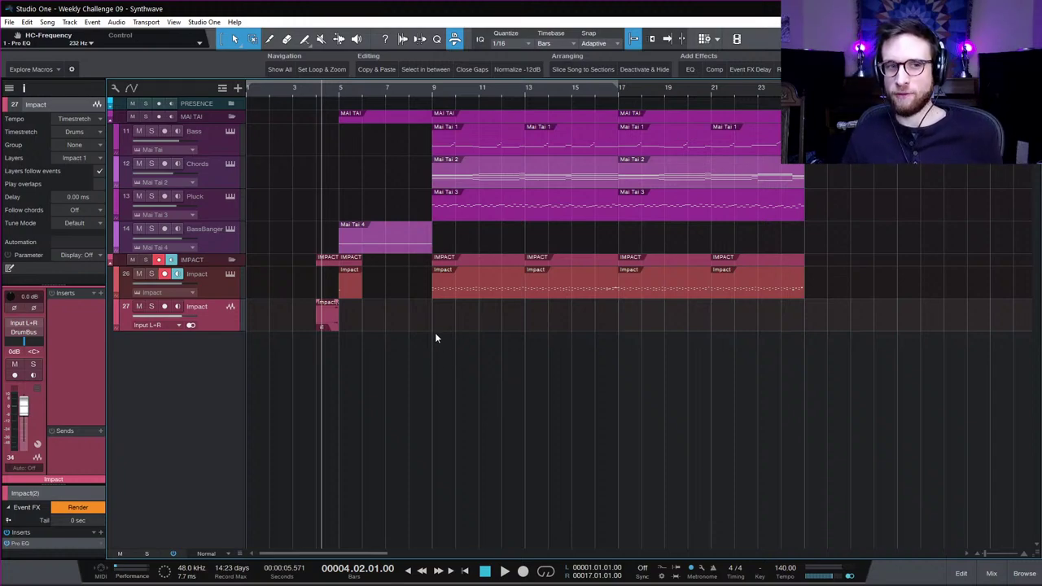
pyautogui.click(314, 88)
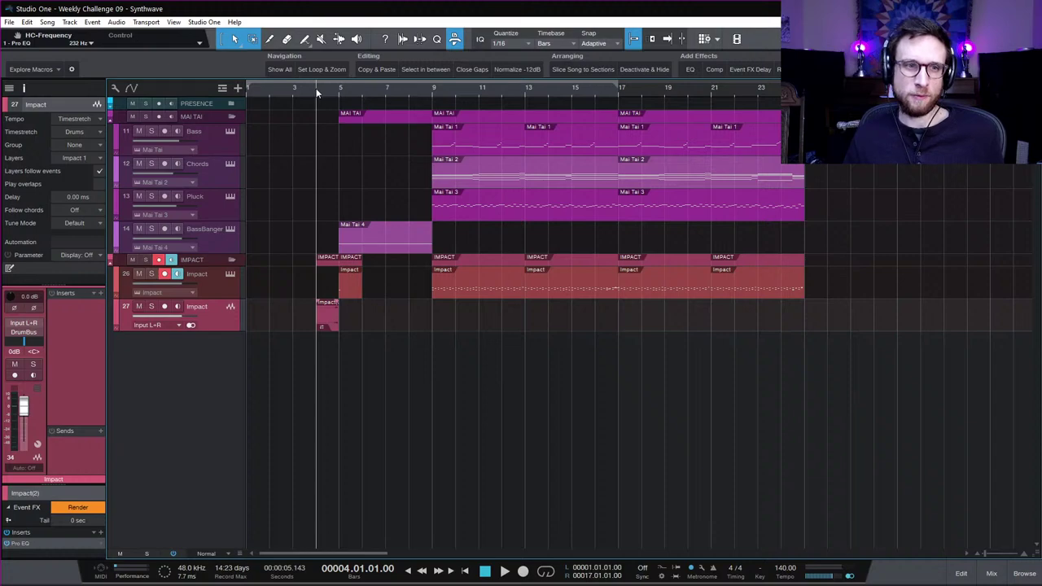
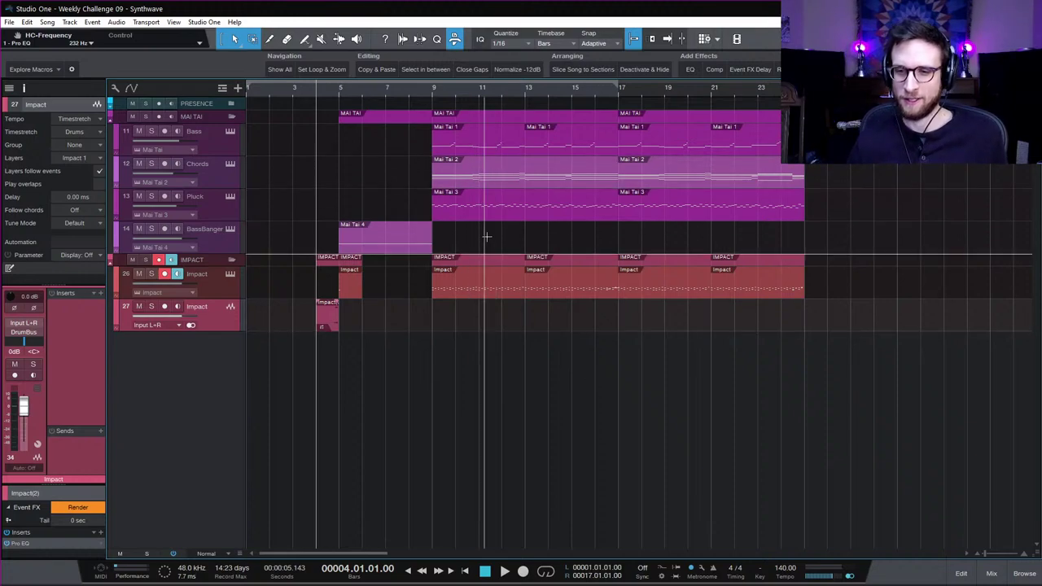
pyautogui.press('space')
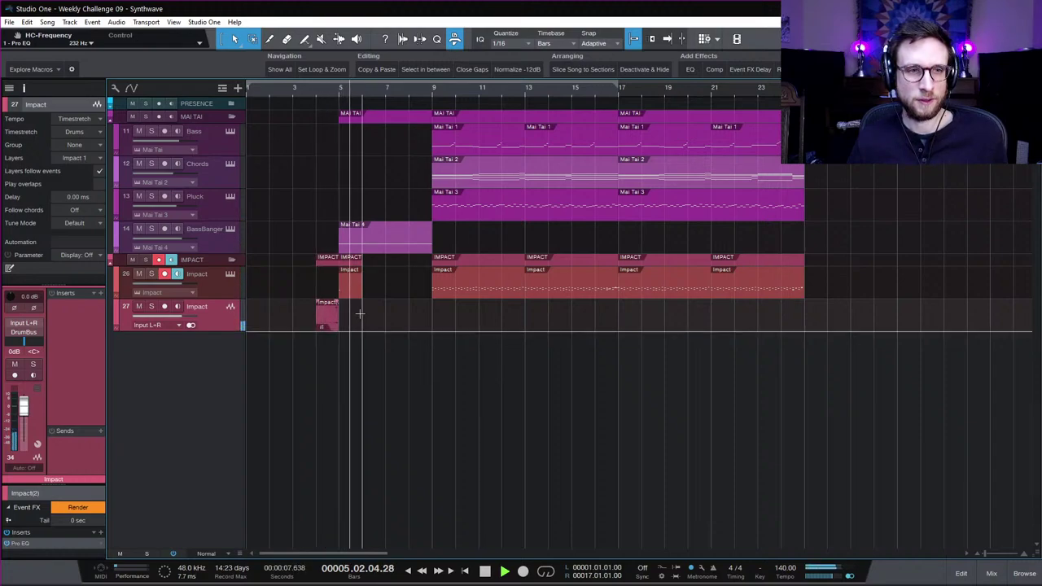
pyautogui.press('space')
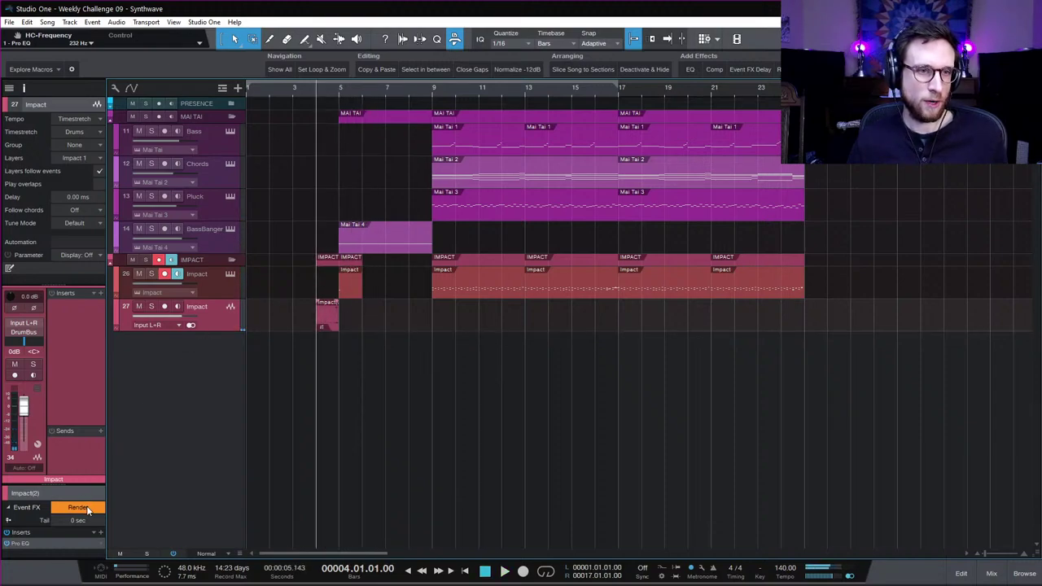
# - Render the Event FX on the reversed Impact audio and play the result from bar 4
pyautogui.click(79, 507)
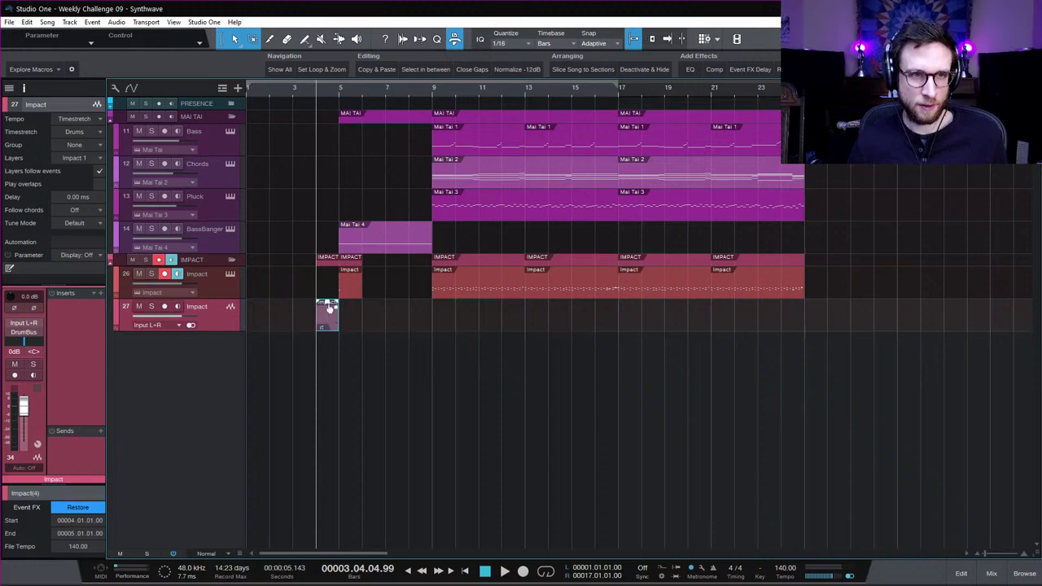
pyautogui.press('space')
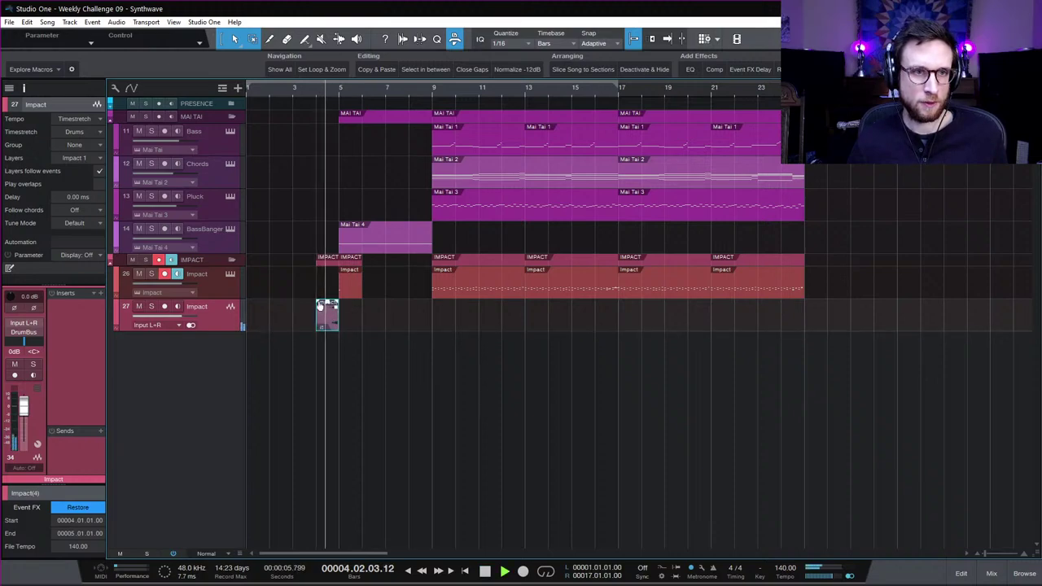
pyautogui.press('space')
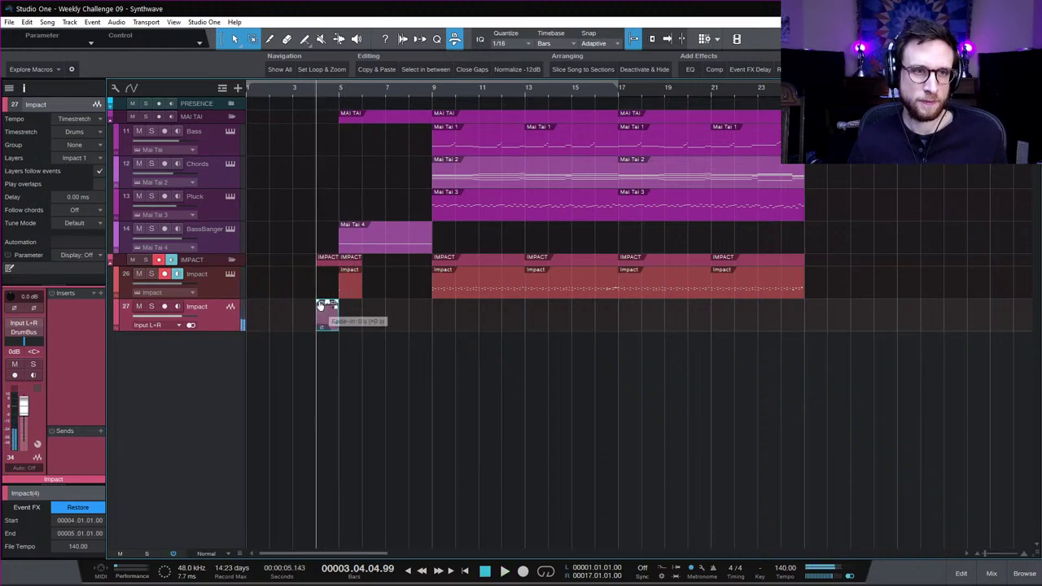
# - Fade in the reversed Impact audio across its full length and trim its start to bar 4 beat 3, auditioning the result
pyautogui.moveTo(320, 304); pyautogui.dragTo(338, 304)
pyautogui.press('e')
pyautogui.press('e')
pyautogui.press('e')
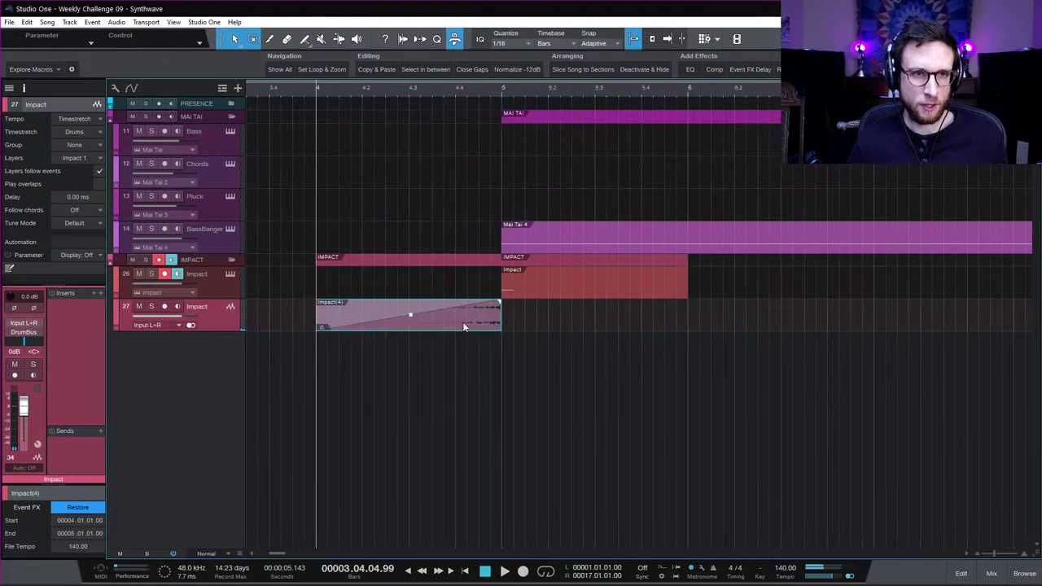
pyautogui.moveTo(318, 321); pyautogui.dragTo(409, 329)
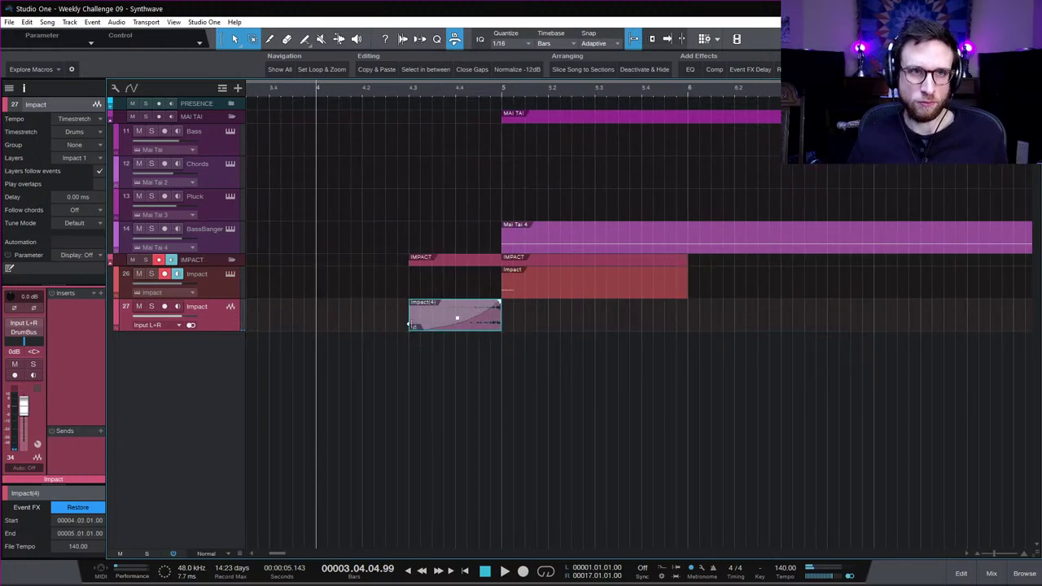
pyautogui.click(409, 90)
pyautogui.press('space')
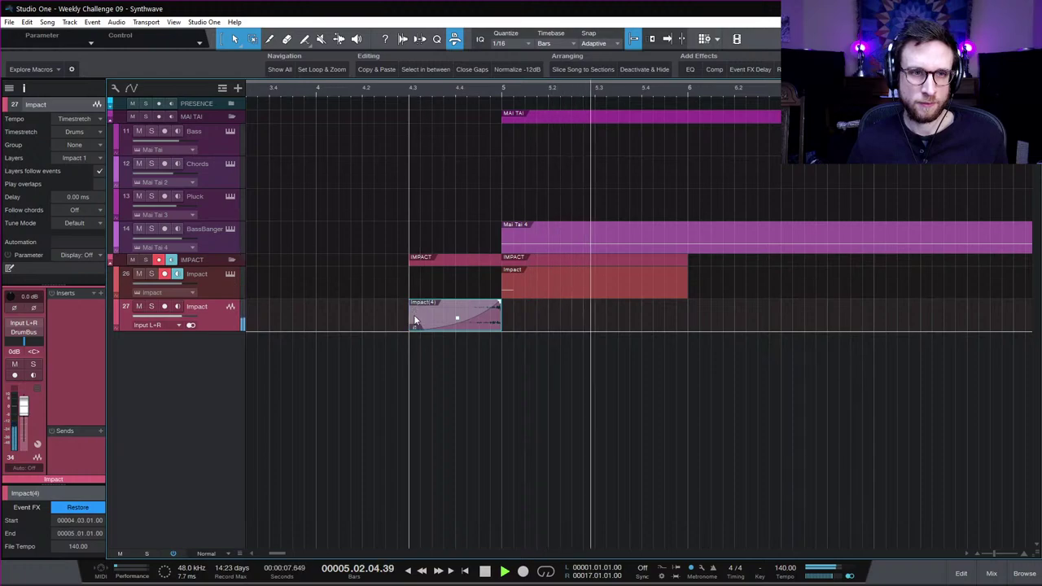
# - Shorten the reversed Impact audio to start at bar 4 beat 4 and audition it from beat 3
pyautogui.press('space')
pyautogui.moveTo(414, 320); pyautogui.dragTo(497, 307)
pyautogui.press('space')
pyautogui.press('space')
pyautogui.press('space')
pyautogui.press('space')
pyautogui.press('space')
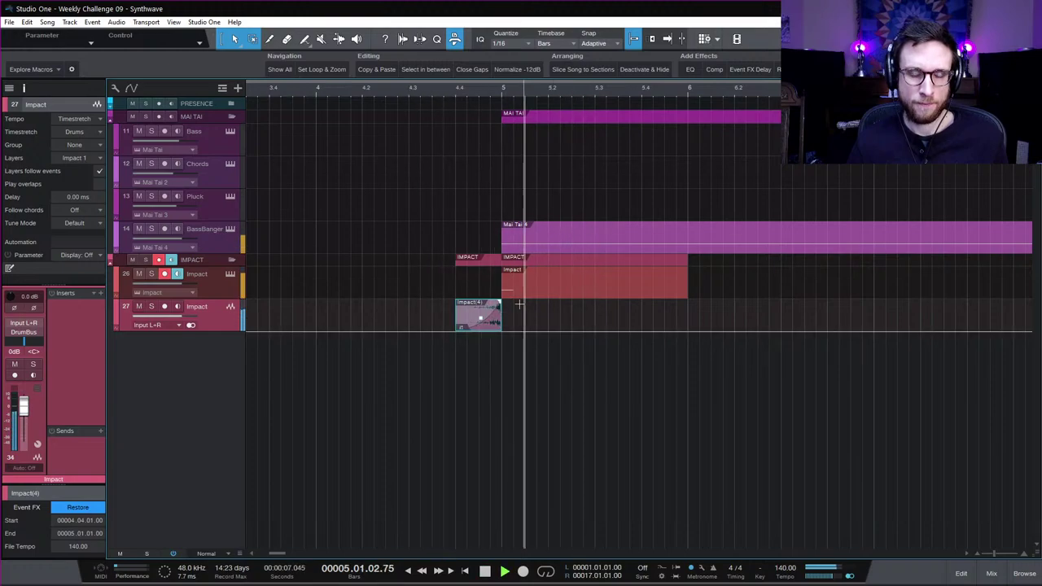
pyautogui.press('space')
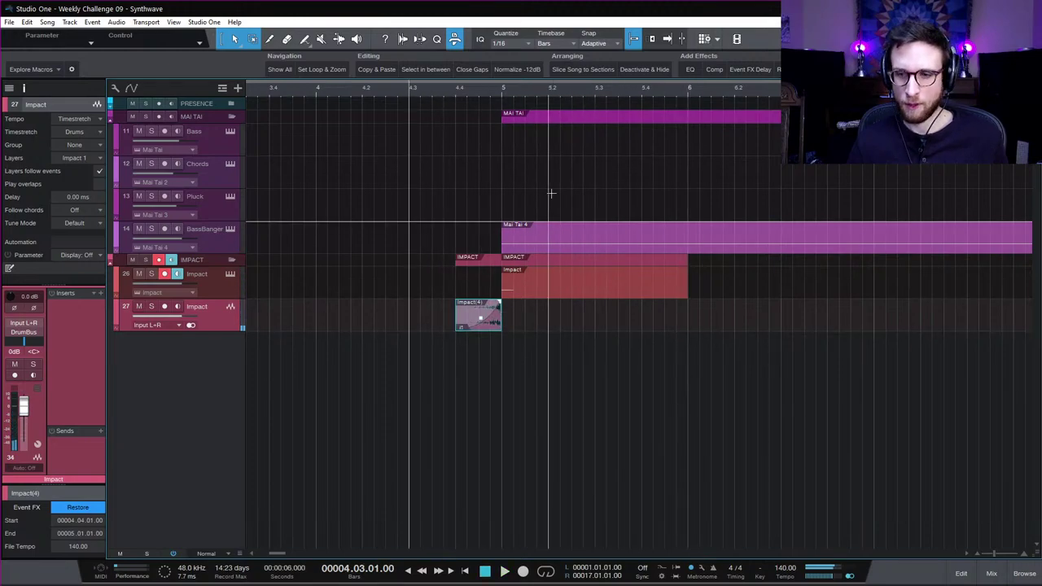
# - Play the intro from bar 5 to hear the BassBanger and Impact hit
pyautogui.press('w')
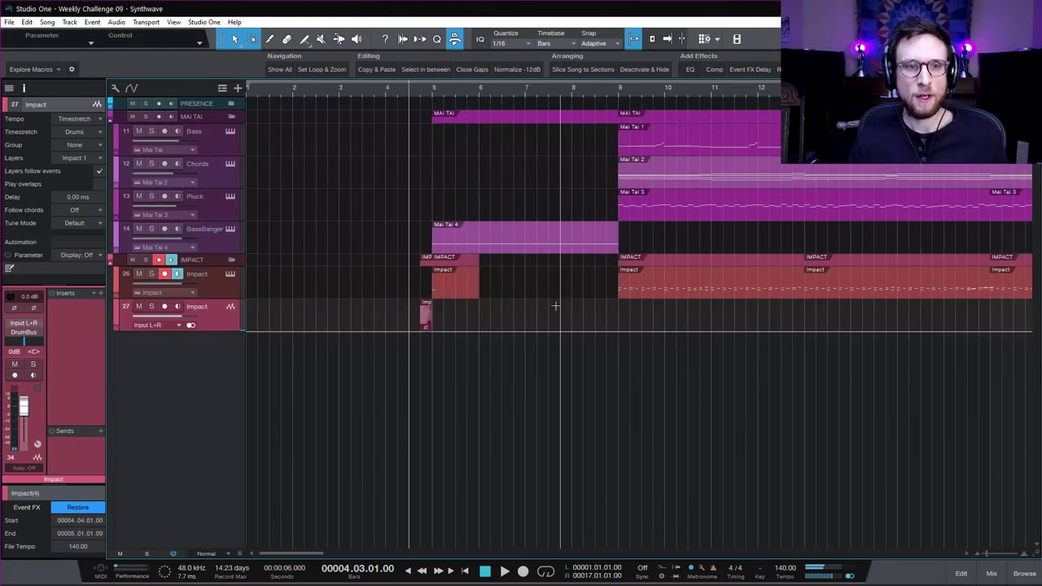
pyautogui.click(431, 94)
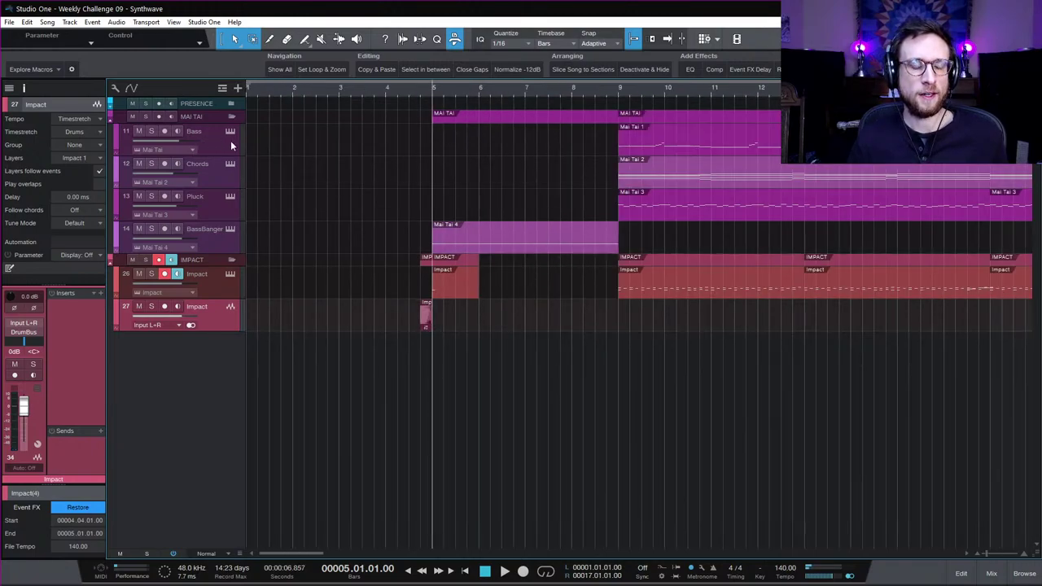
pyautogui.press('space')
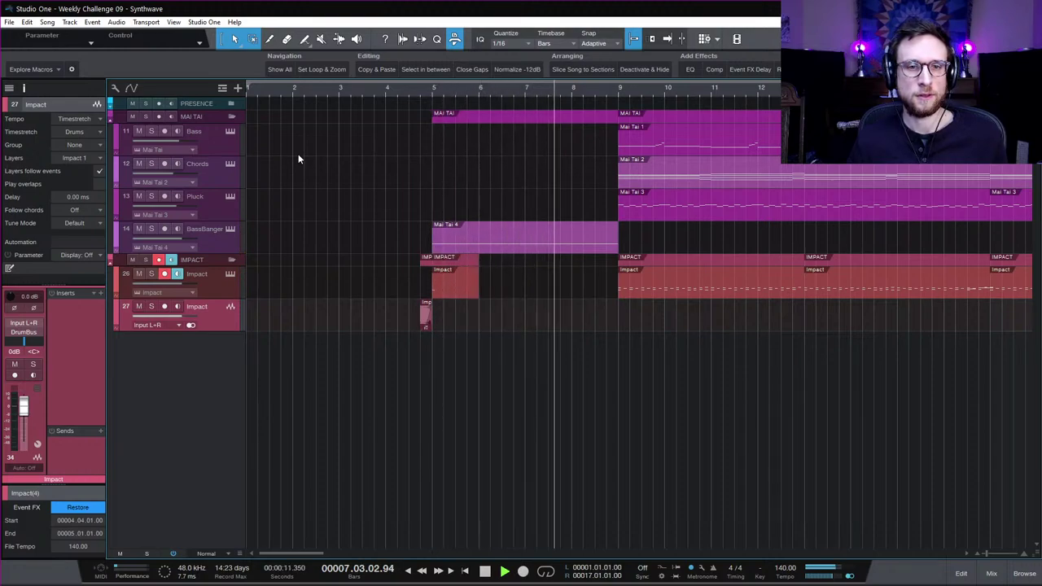
pyautogui.press('space')
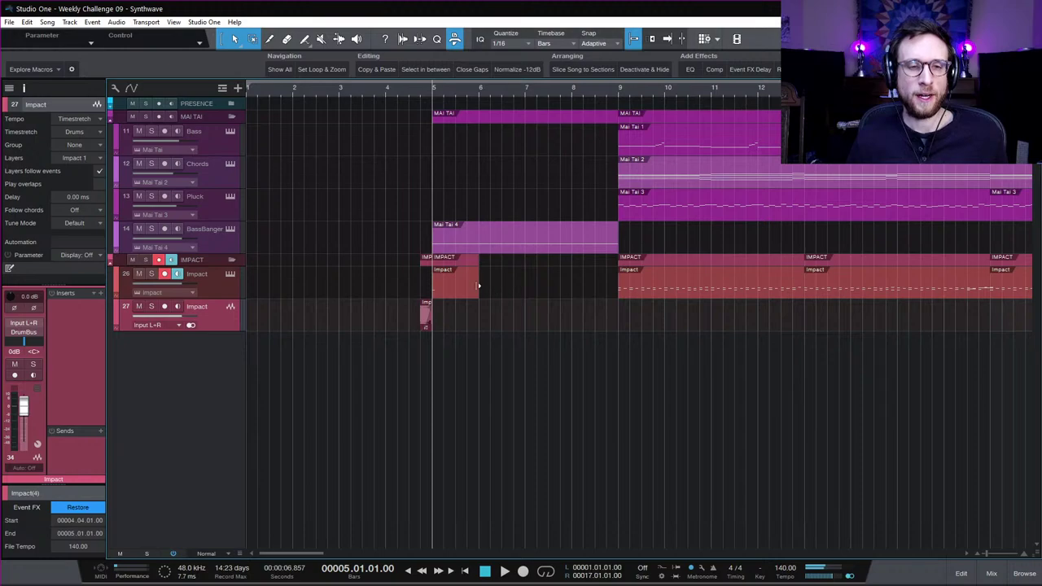
# - Copy a two-bar section of the Pluck part to bar 5 and audition it soloed while moving the mod wheel
pyautogui.click(647, 215)
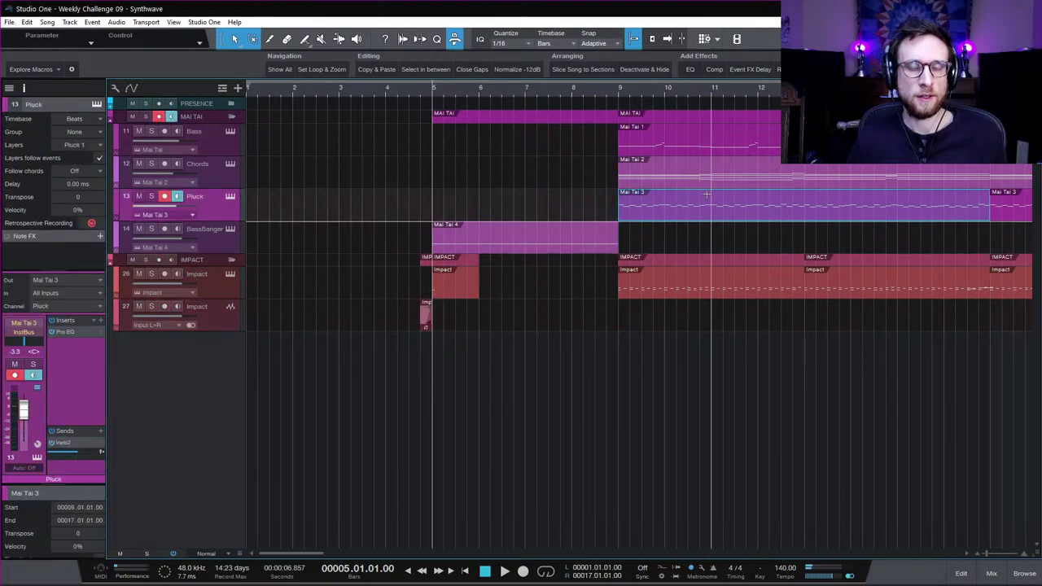
pyautogui.moveTo(708, 193); pyautogui.dragTo(461, 213)
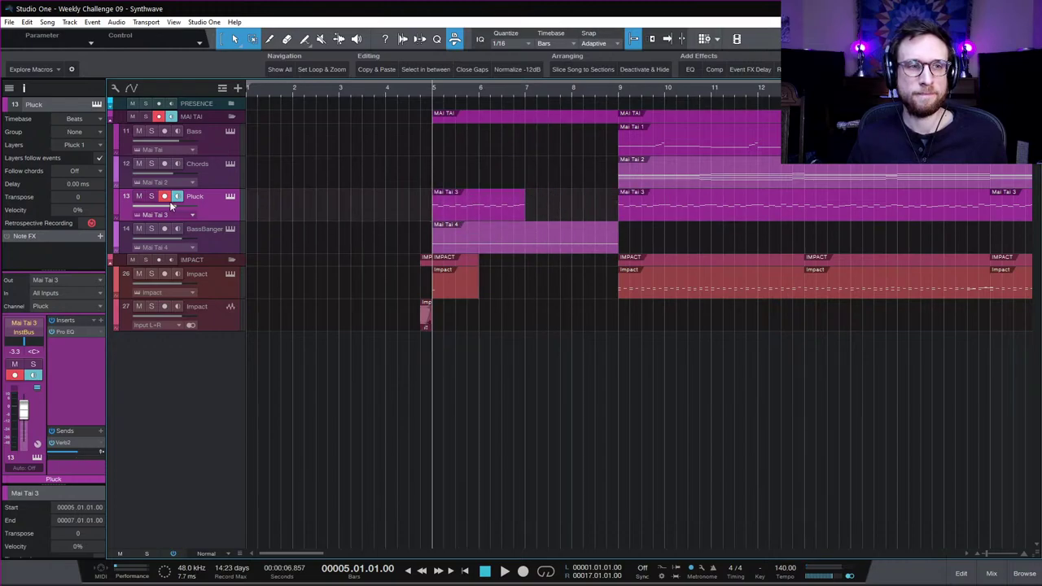
pyautogui.press('s')
pyautogui.press('space')
pyautogui.press('space')
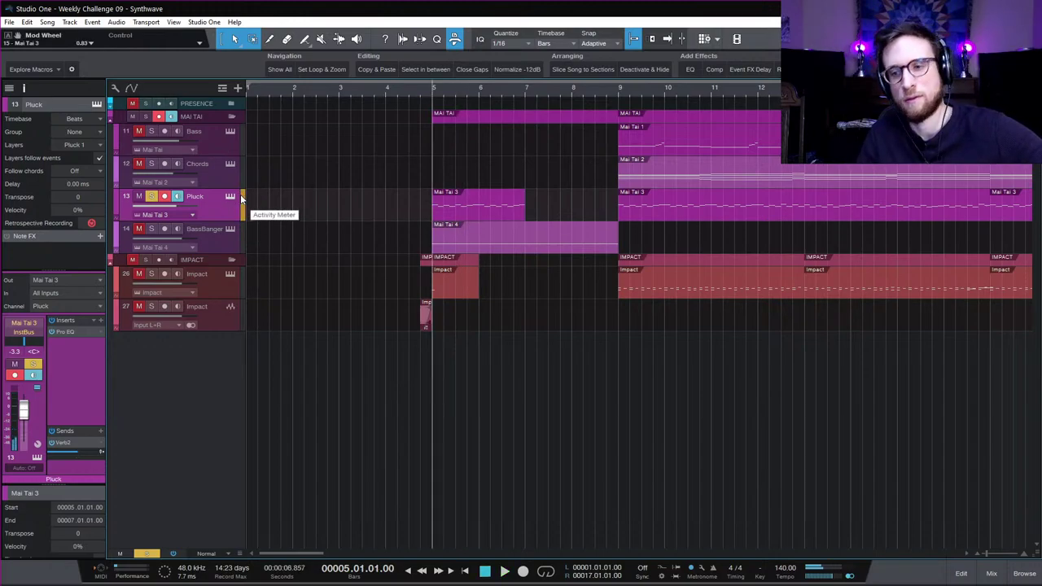
pyautogui.press('space')
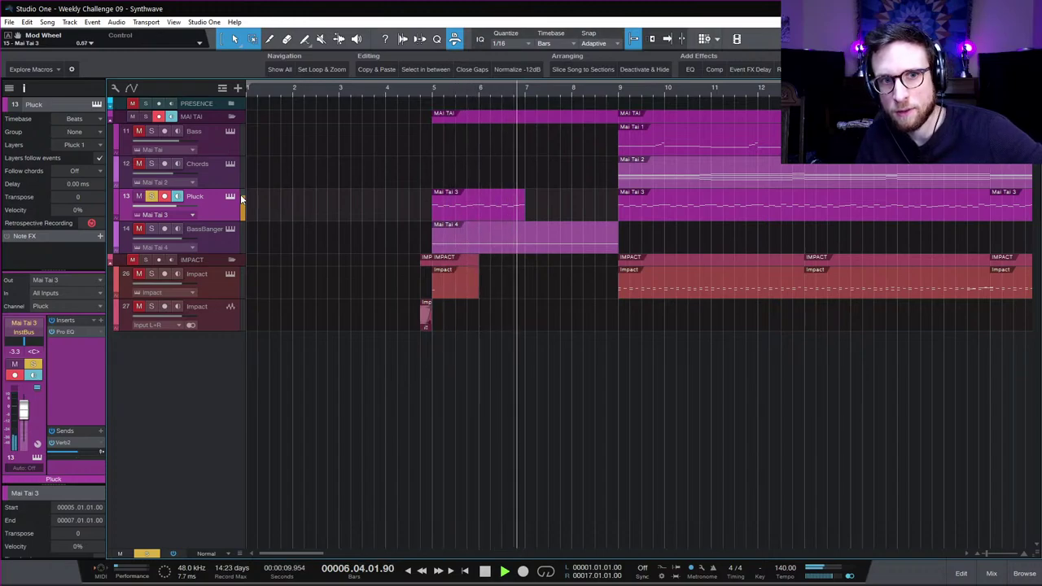
pyautogui.press('space')
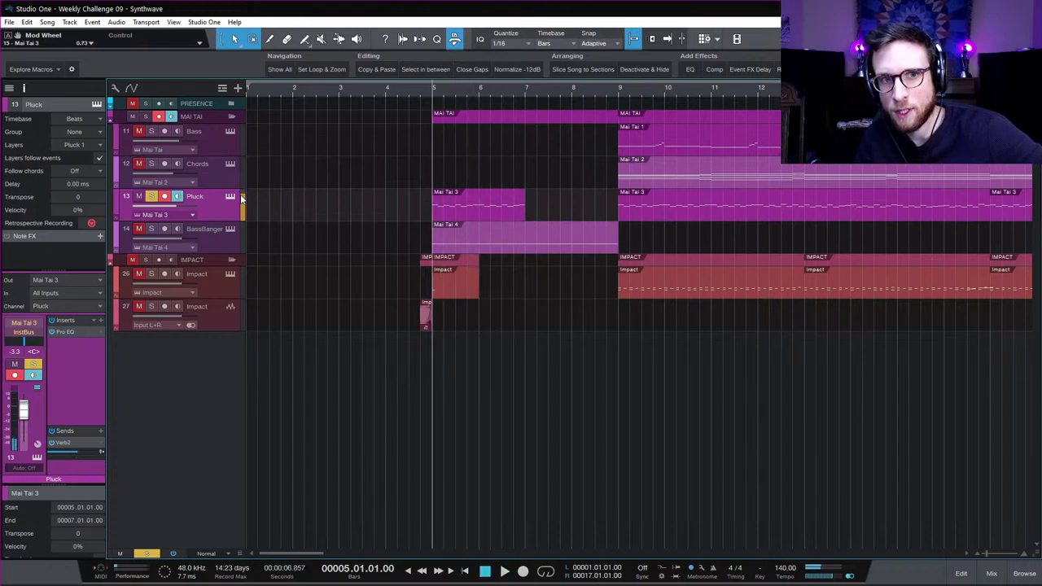
# - Duplicate the two-bar Pluck part at bar 7 and merge both copies into one part spanning bars 5 to 9
pyautogui.click(521, 210)
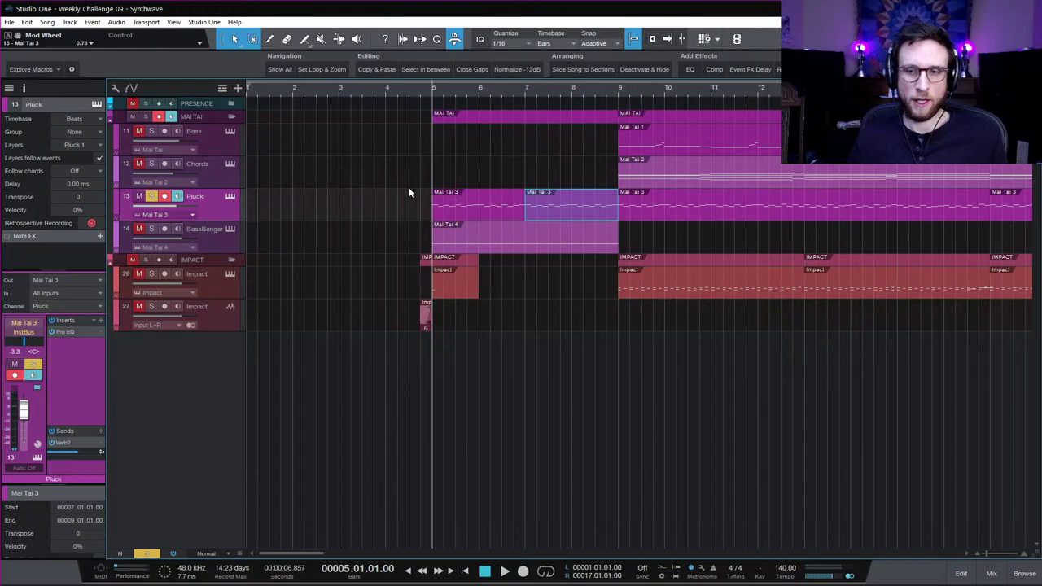
pyautogui.keyDown('shift'); pyautogui.click(501, 212); pyautogui.keyUp('shift')
pyautogui.hotkey('ctrl', 'b')
# - Show the merged Pluck part's modulation in the note editor and draw a ramp falling from about 86 to about 45 towards bar 9
pyautogui.doubleClick(501, 212)
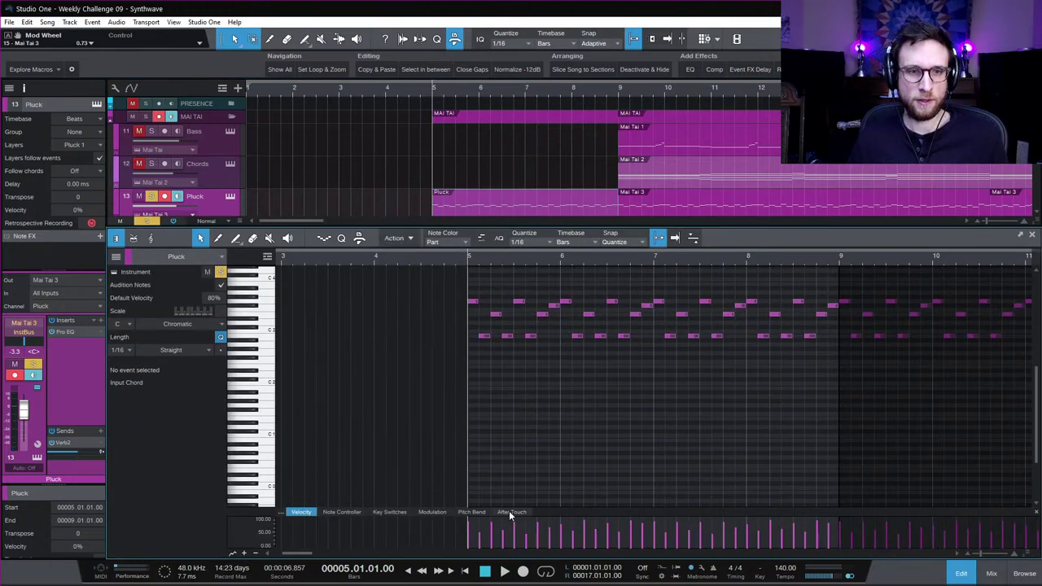
pyautogui.click(432, 512)
pyautogui.moveTo(554, 513); pyautogui.dragTo(572, 445)
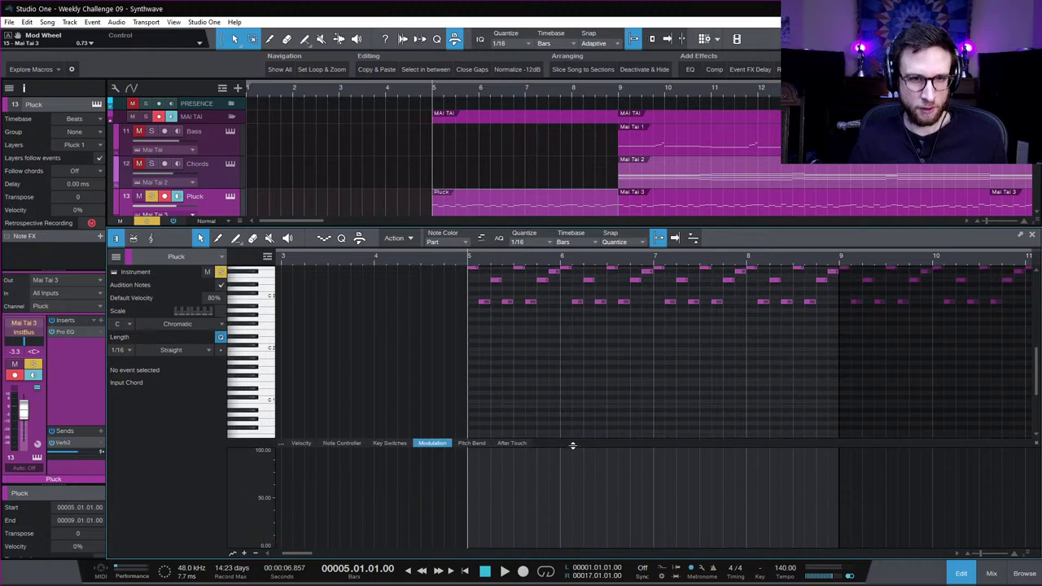
pyautogui.moveTo(477, 481); pyautogui.dragTo(477, 537)
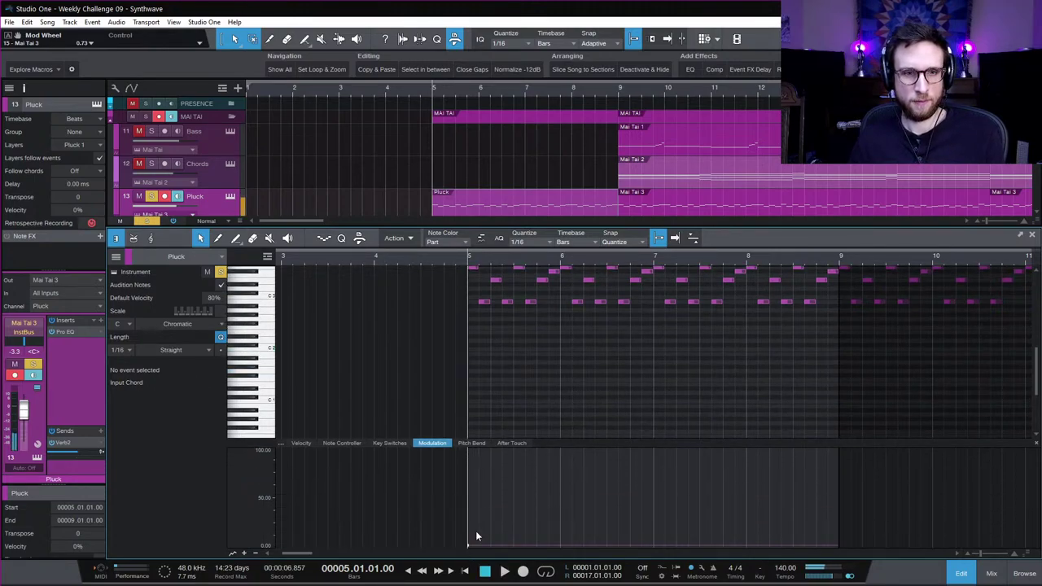
pyautogui.press('space')
pyautogui.moveTo(470, 551); pyautogui.dragTo(835, 509)
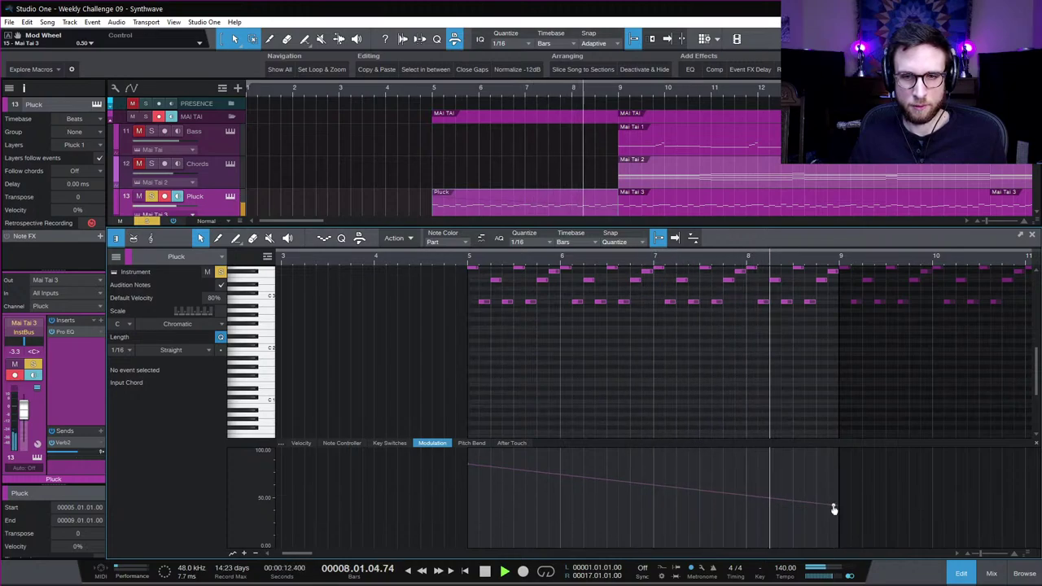
pyautogui.press('space')
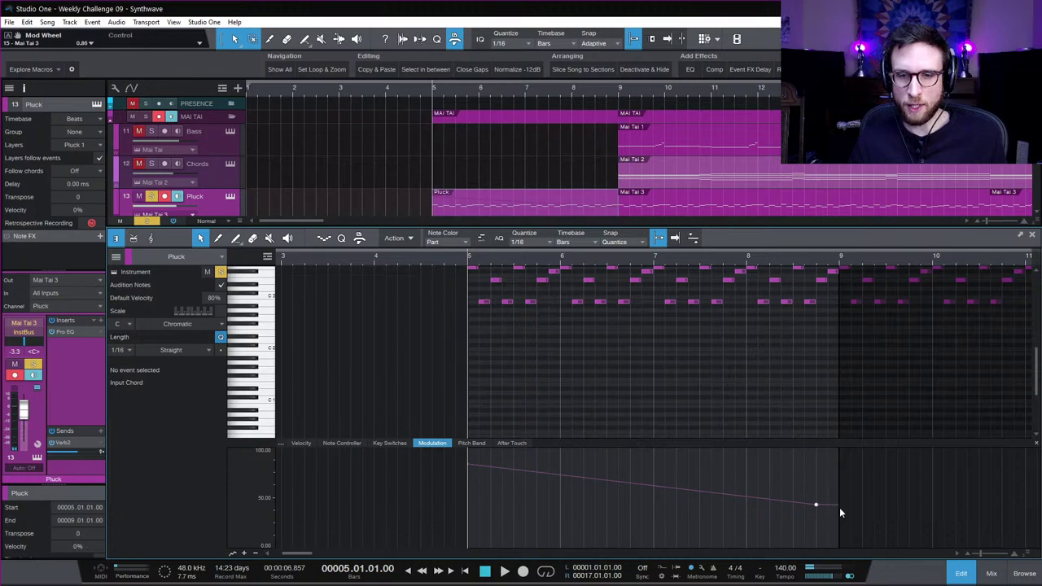
# - Drop the Pluck modulation to 0 at bar 9, audition the sweep and close the note editor
pyautogui.moveTo(839, 511); pyautogui.dragTo(837, 544)
pyautogui.press('space')
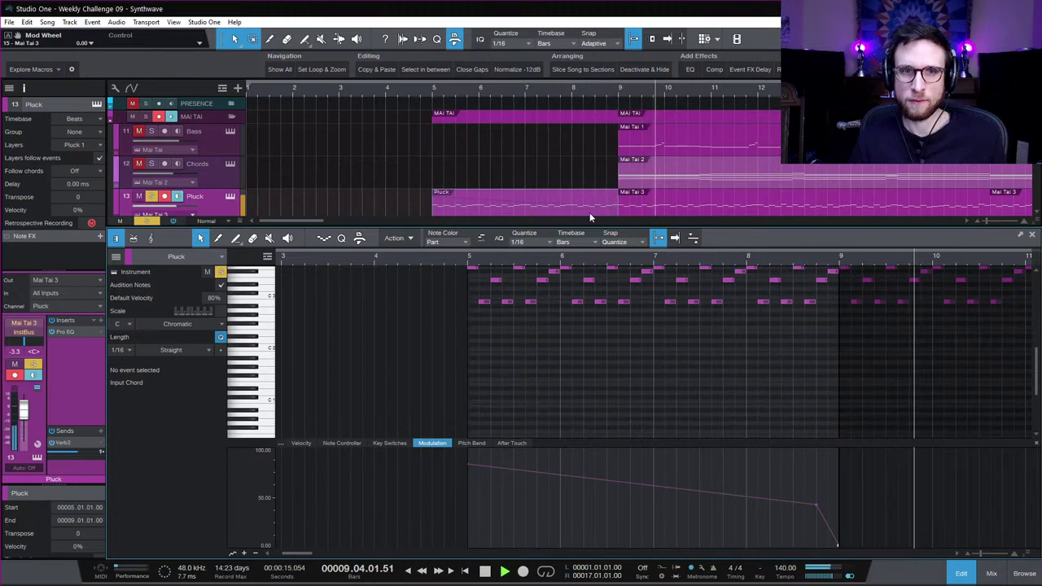
pyautogui.press('space')
pyautogui.click(965, 575)
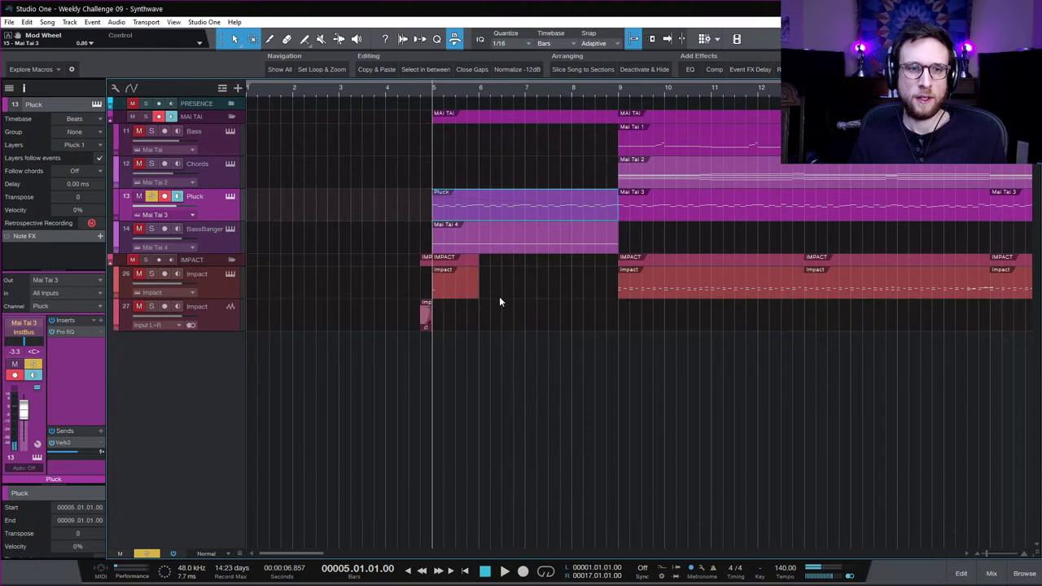
# - Extend the Impact drum part at bar 5 to end at bar 9 and open it in the note editor
pyautogui.click(606, 290)
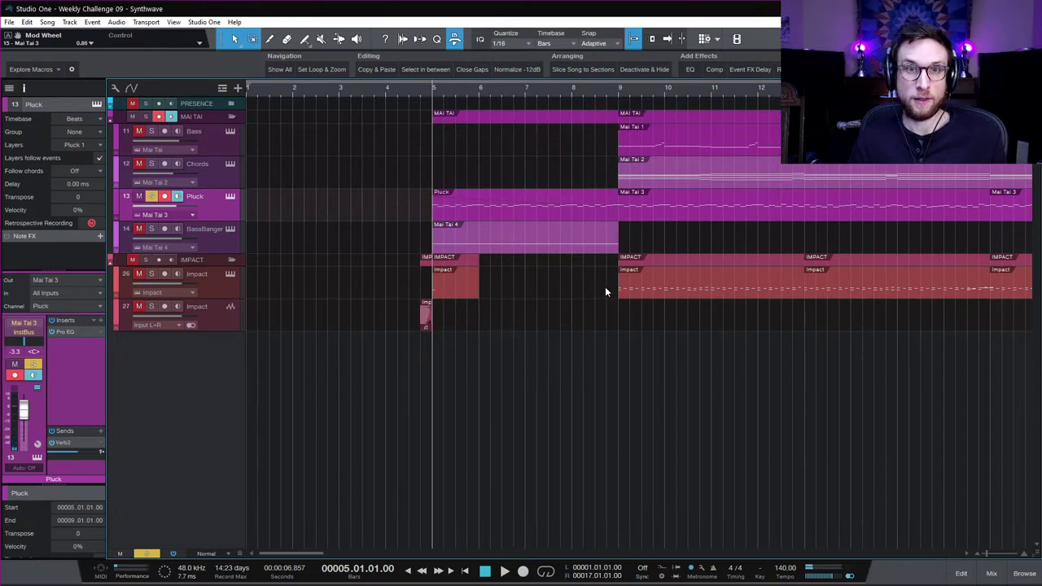
pyautogui.moveTo(482, 287); pyautogui.dragTo(617, 296)
pyautogui.doubleClick(598, 289)
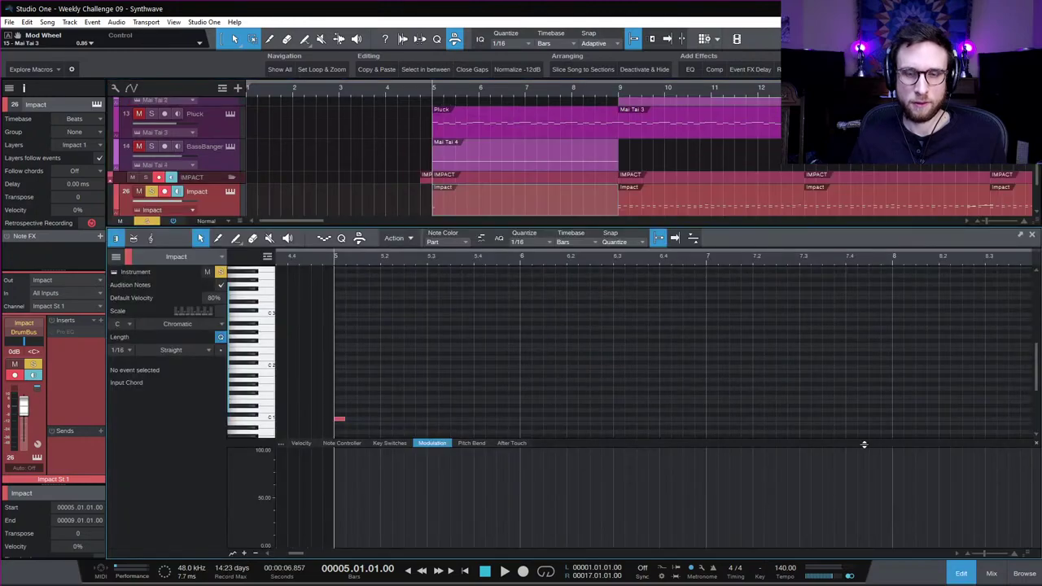
# - Copy the snare and tom fill notes from bar 16 beat 3 and paste them at bar 8 beat 3
pyautogui.hscroll(8, 836, 401)
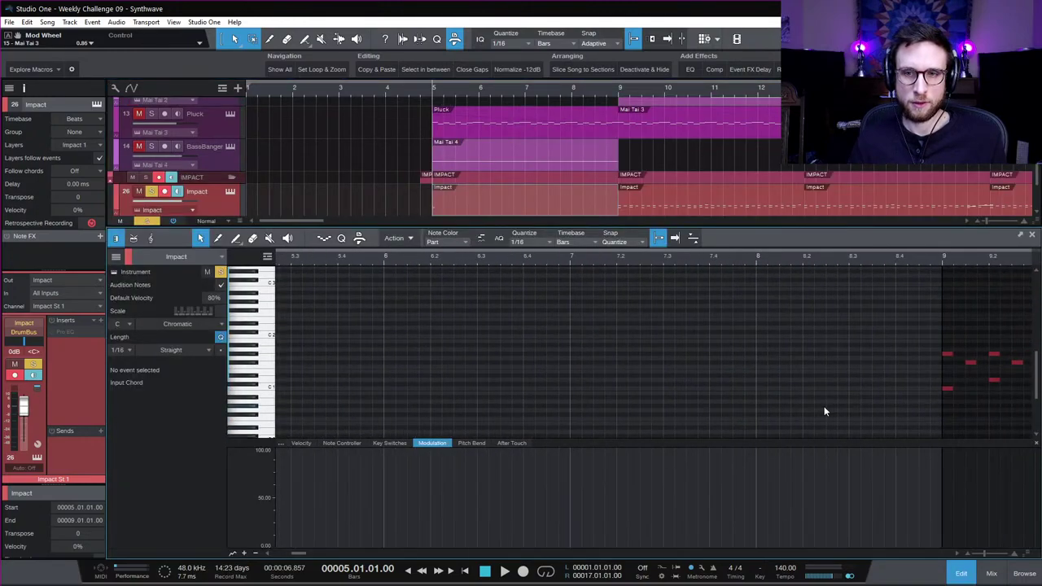
pyautogui.hscroll(15, 827, 404)
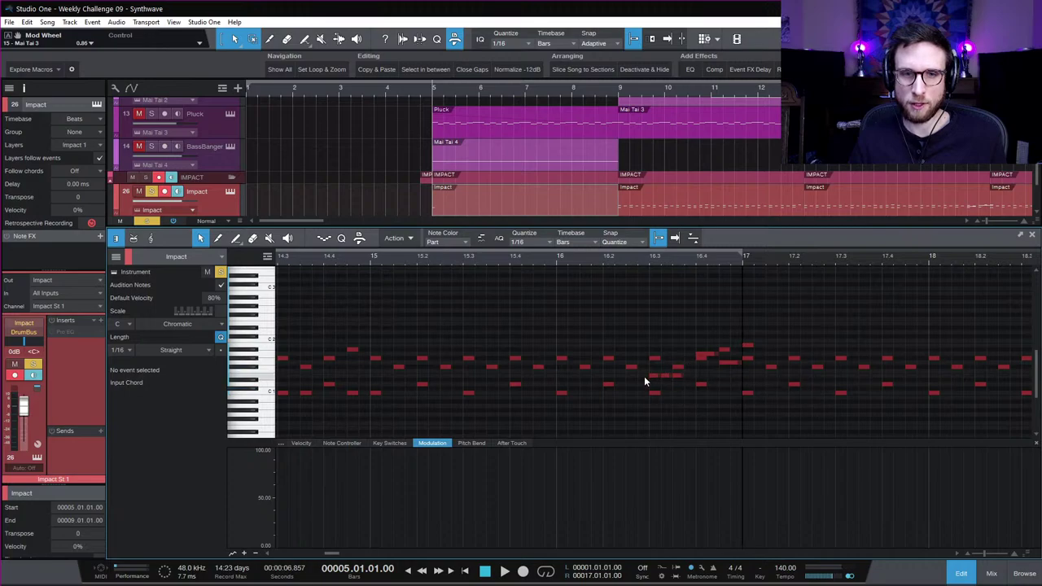
pyautogui.click(655, 375)
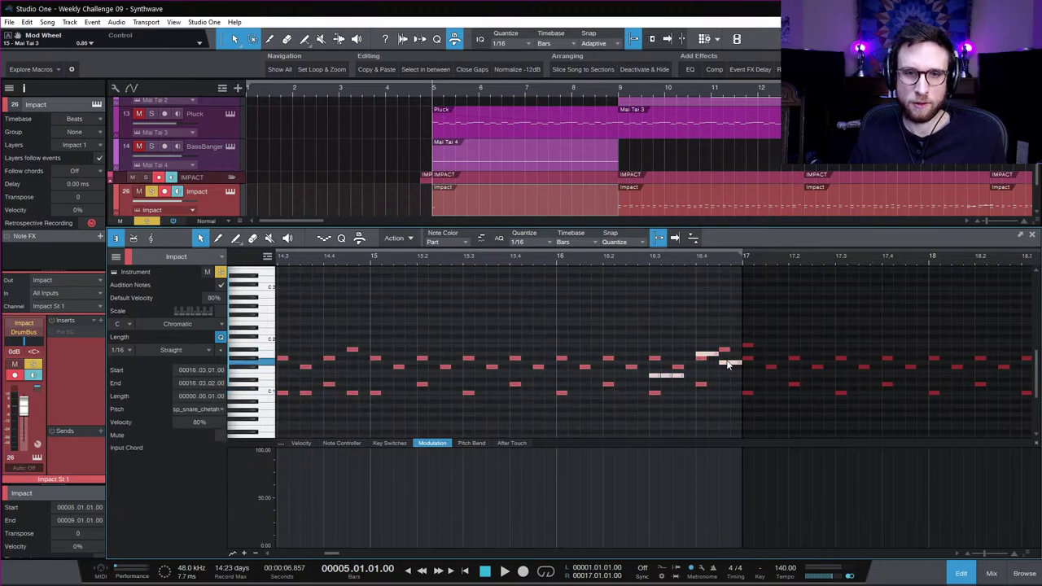
pyautogui.hscroll(-15, 690, 419)
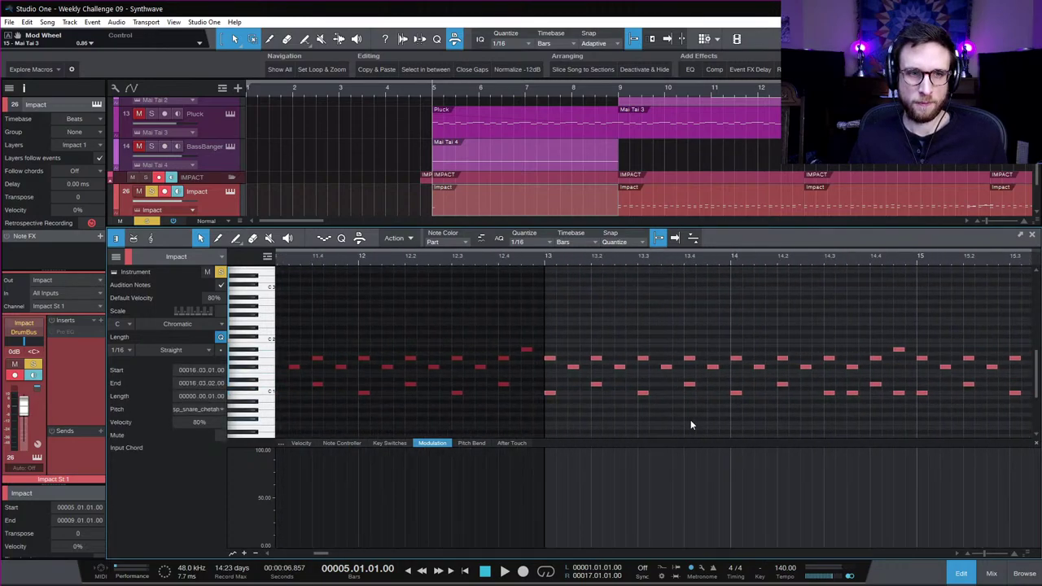
pyautogui.hscroll(-4, 644, 397)
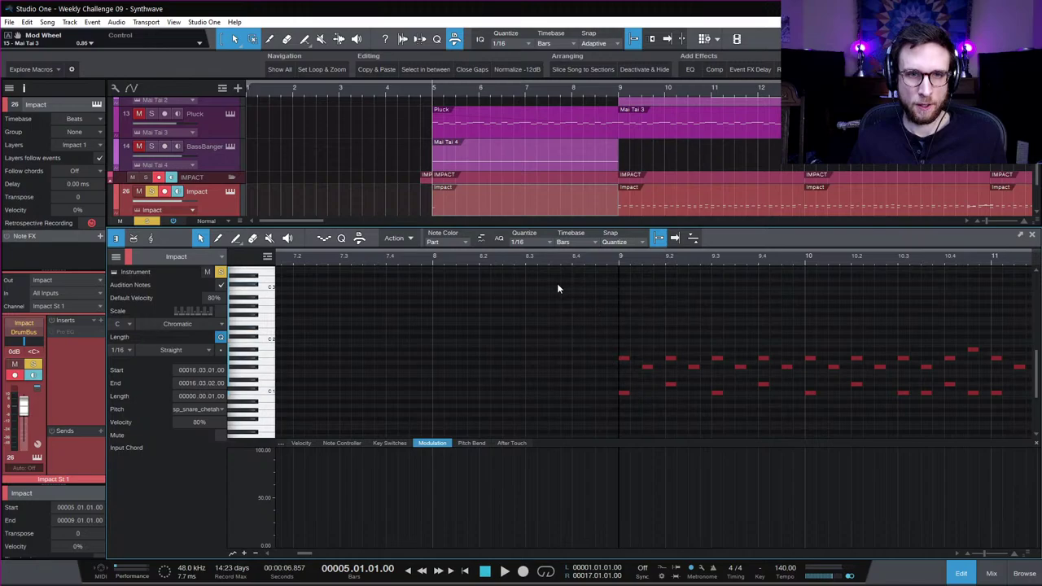
pyautogui.click(534, 330)
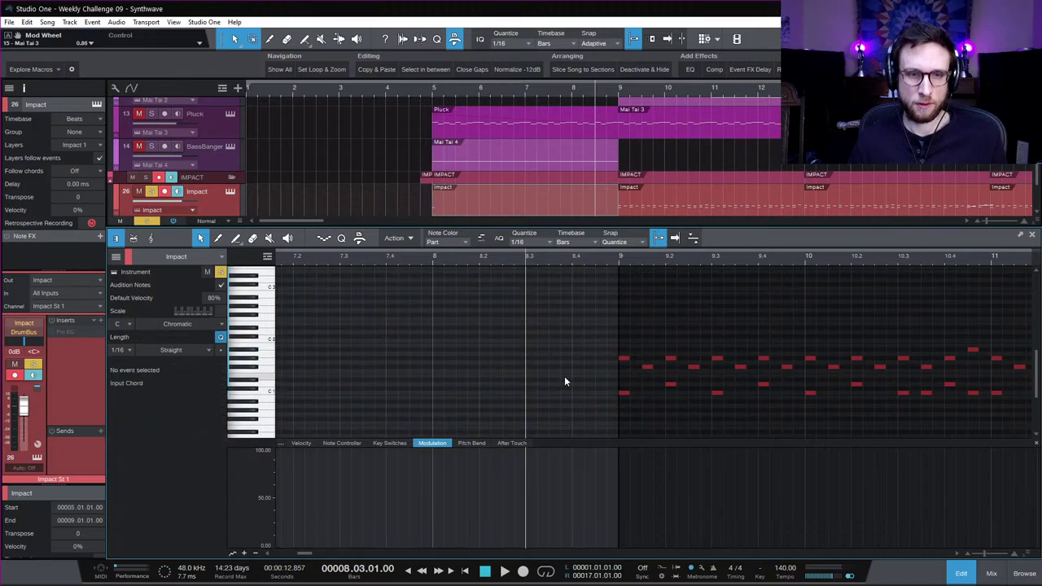
pyautogui.hotkey('ctrl', 'v')
# - Unsolo the Impact track and play the drum fill into bar 9 with all tracks
pyautogui.press('space')
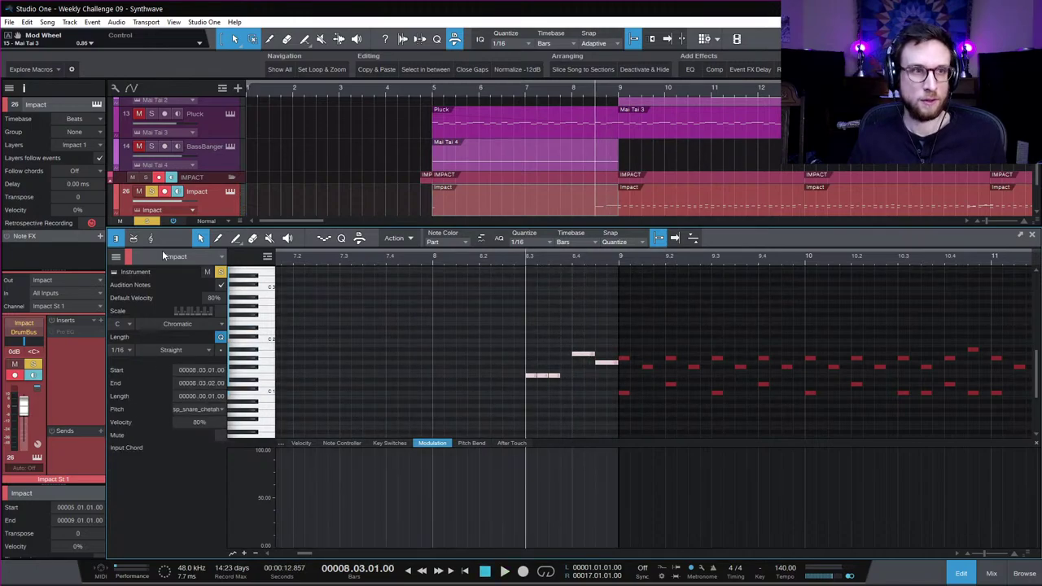
pyautogui.click(152, 224)
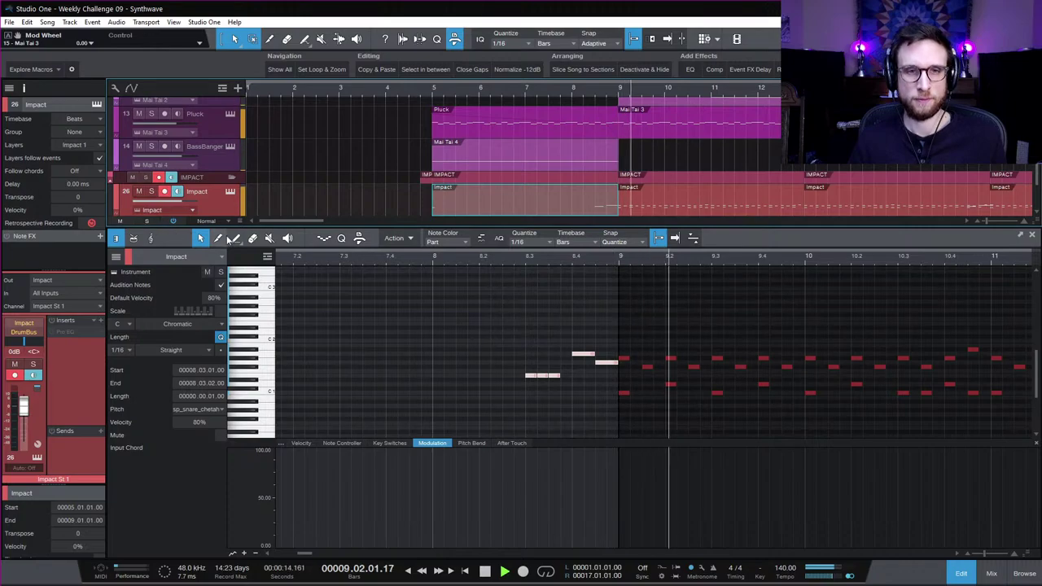
pyautogui.press('space')
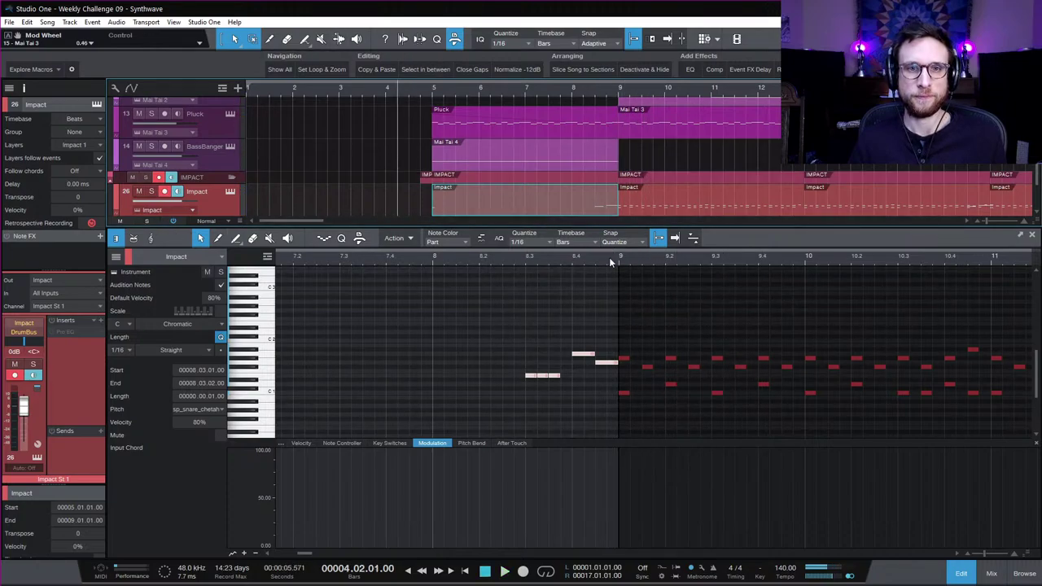
# - Select the fill's first snare note and play the intro from bar 4 through the transition into bar 9
pyautogui.click(570, 304)
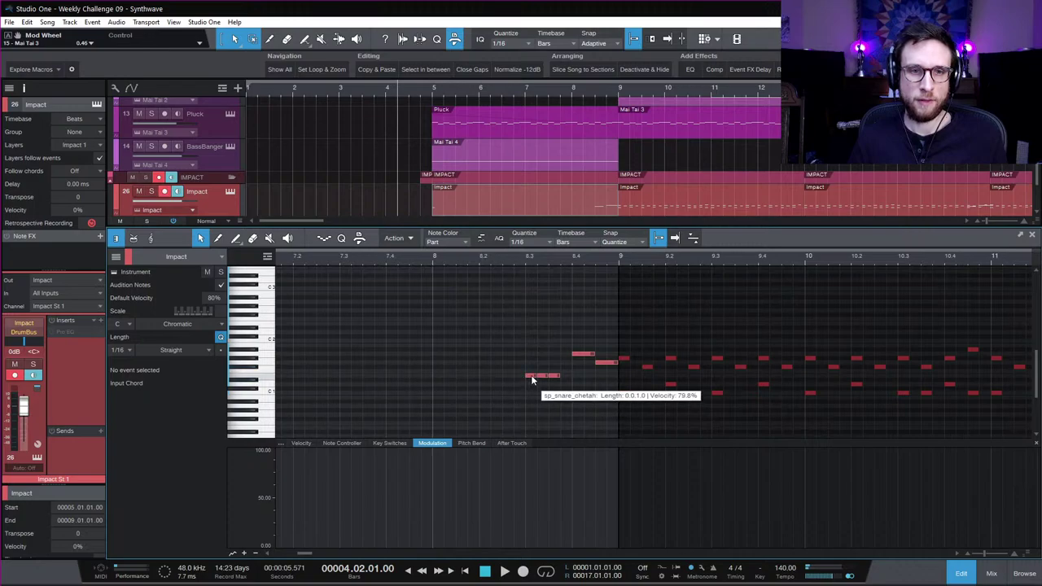
pyautogui.moveTo(530, 375); pyautogui.dragTo(390, 400)
pyautogui.click(416, 255)
pyautogui.press('space')
pyautogui.press('space')
pyautogui.click(402, 91)
pyautogui.press('space')
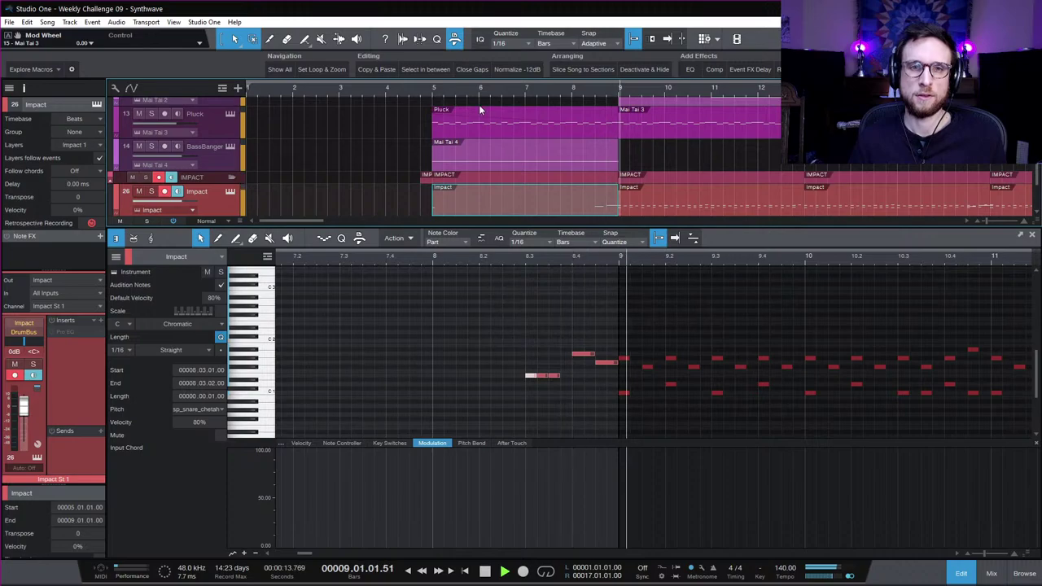
# - Review the BassBanger part and the reversed Impact lead-in clip, and play the transition from bar 8 into bar 9
pyautogui.click(579, 305)
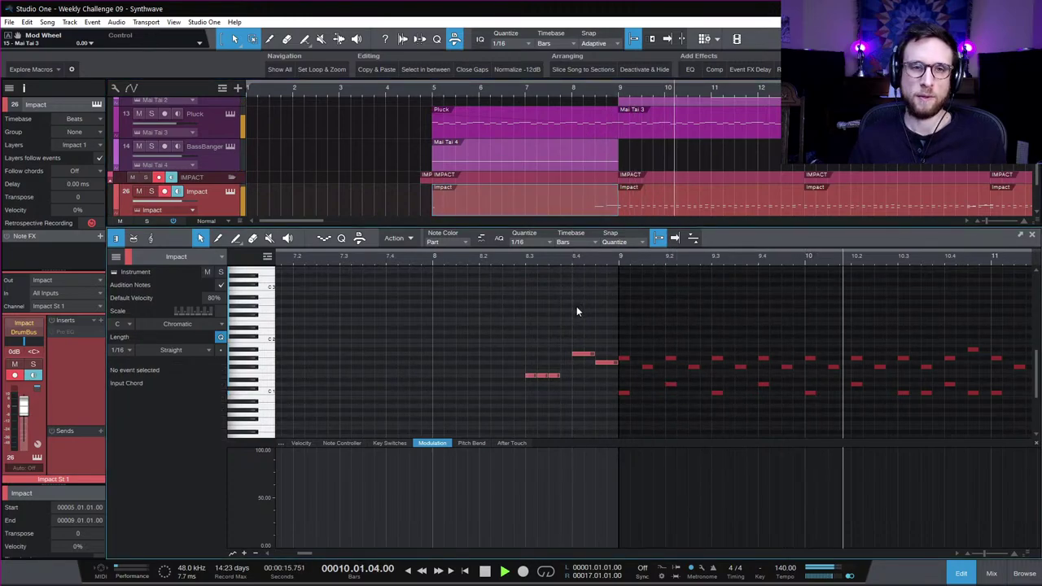
pyautogui.press('space')
pyautogui.click(516, 168)
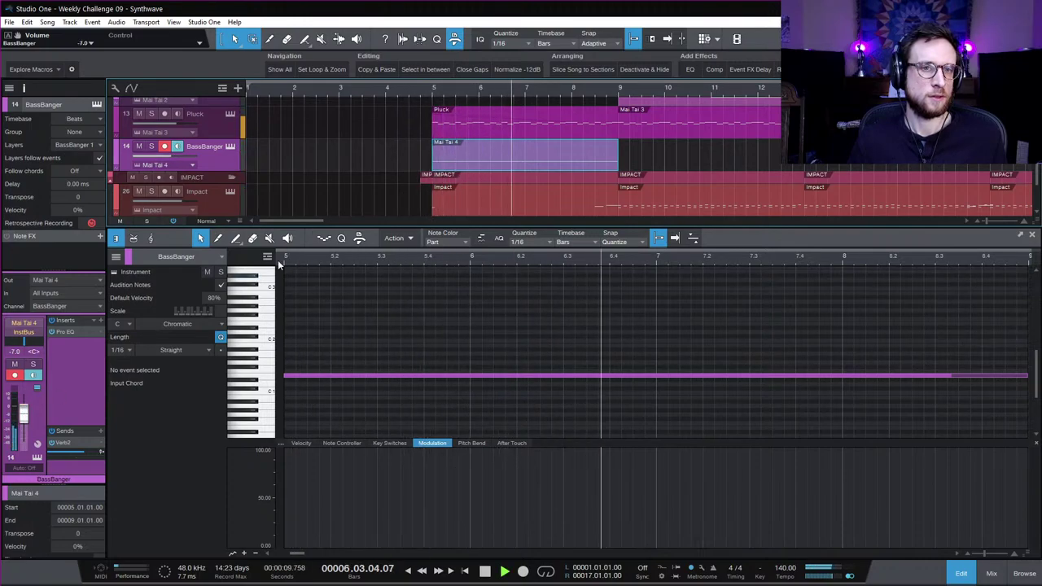
pyautogui.scroll(-2, 417, 165)
pyautogui.click(425, 176)
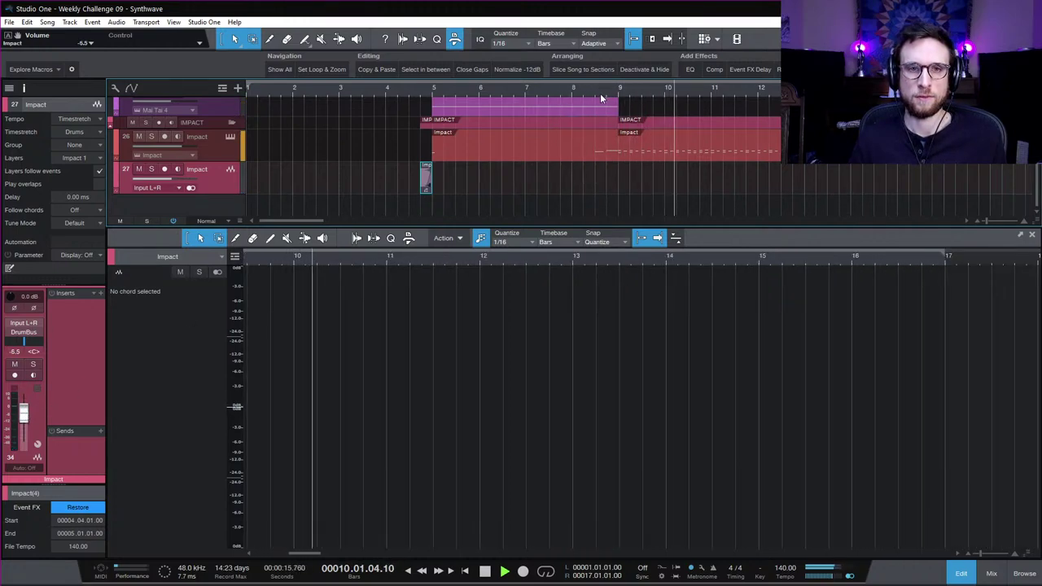
pyautogui.press('space')
pyautogui.click(570, 92)
pyautogui.press('space')
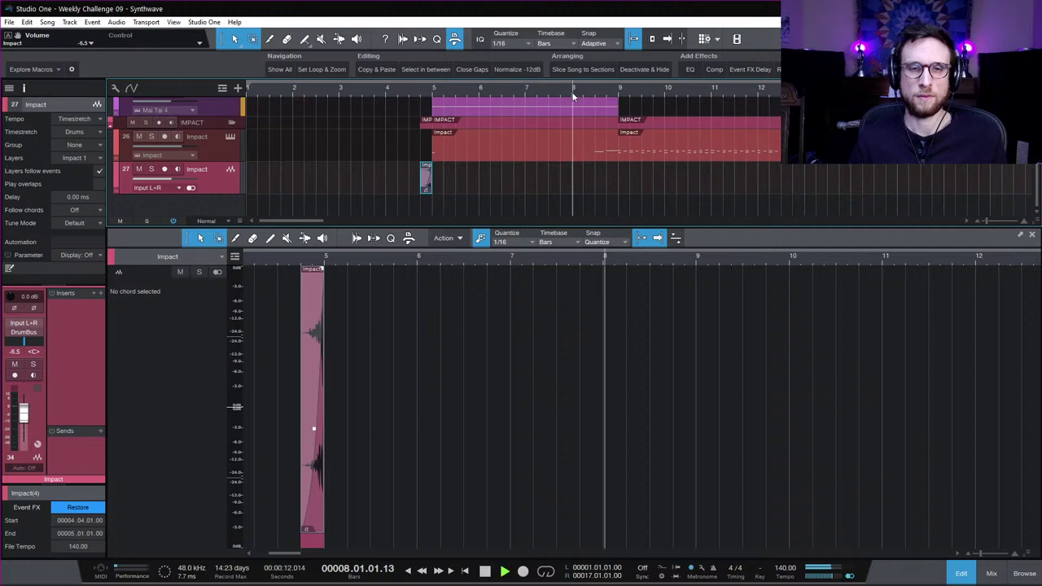
# - Raise the velocity of the three snare notes in the bar 8 fill to 100% and play the fill
pyautogui.click(597, 145)
pyautogui.press('space')
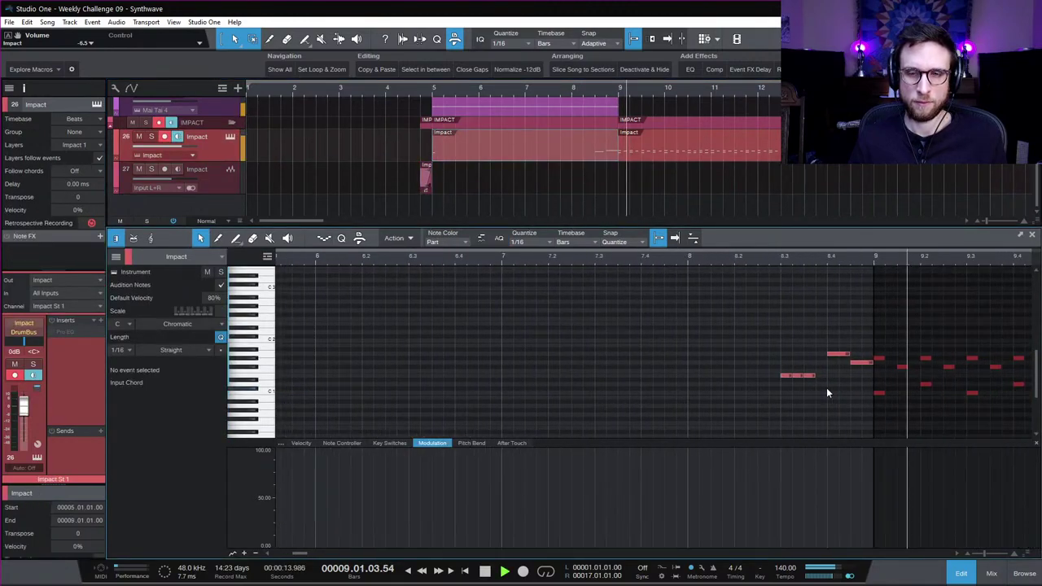
pyautogui.click(783, 375)
pyautogui.click(301, 443)
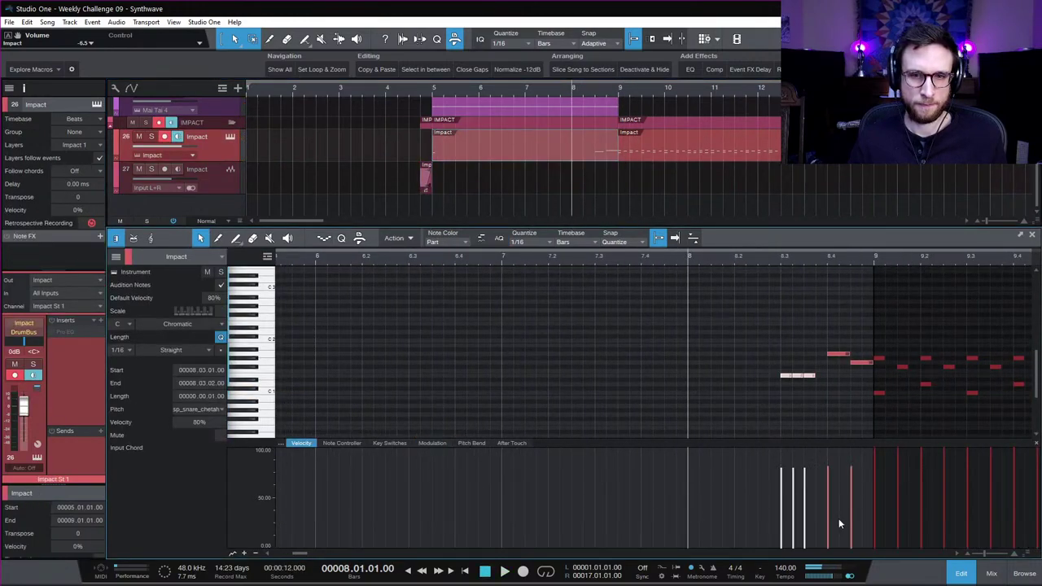
pyautogui.moveTo(810, 501); pyautogui.dragTo(821, 478)
pyautogui.press('space')
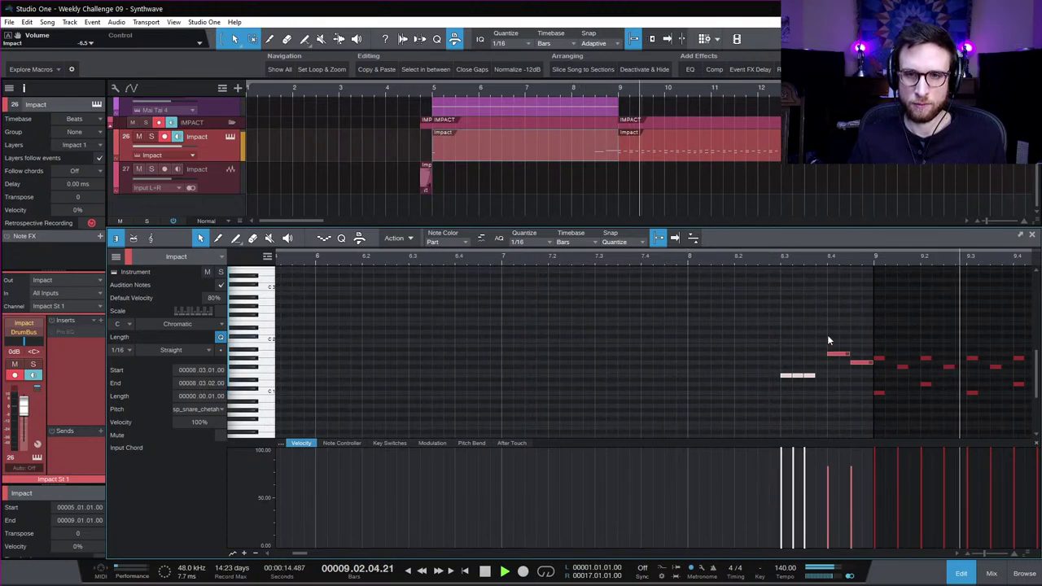
pyautogui.press('space')
pyautogui.click(779, 314)
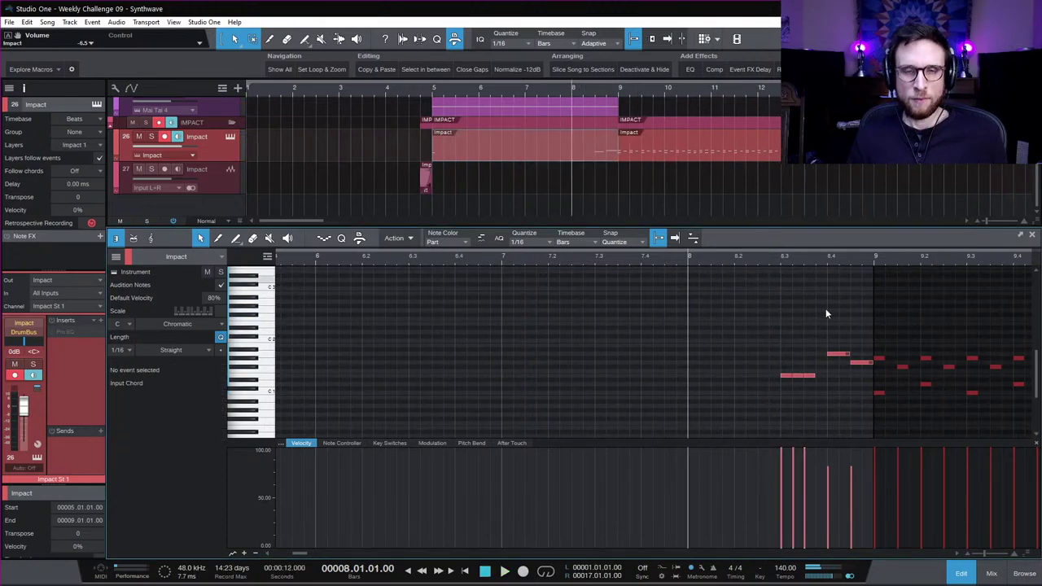
# - Place the playhead at bar 4 beat 4 and add a 1/16 Hat1 note at the start of bar 5 in the Impact part
pyautogui.click(963, 575)
pyautogui.click(746, 341)
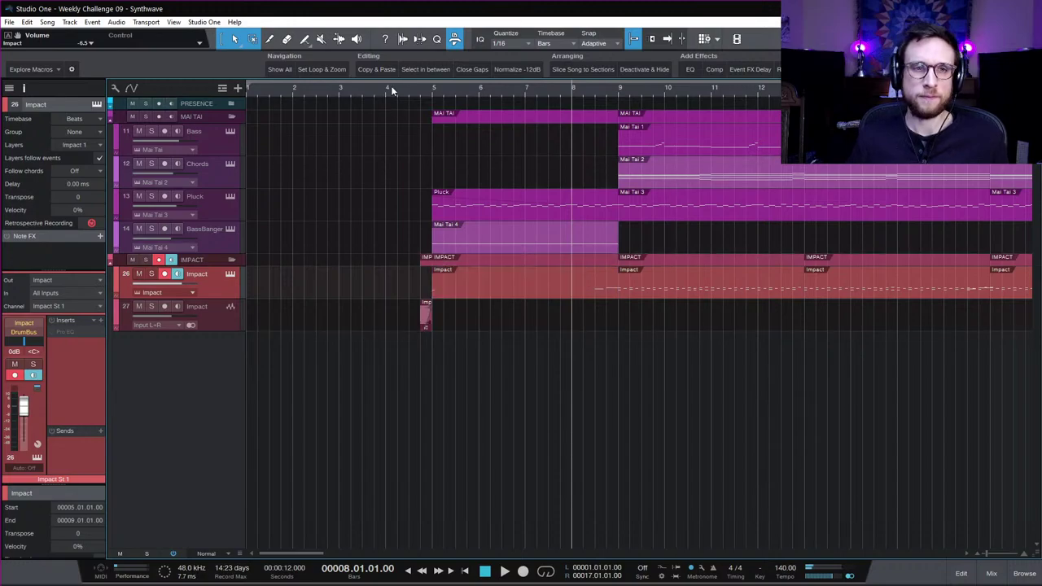
pyautogui.click(421, 88)
pyautogui.doubleClick(505, 287)
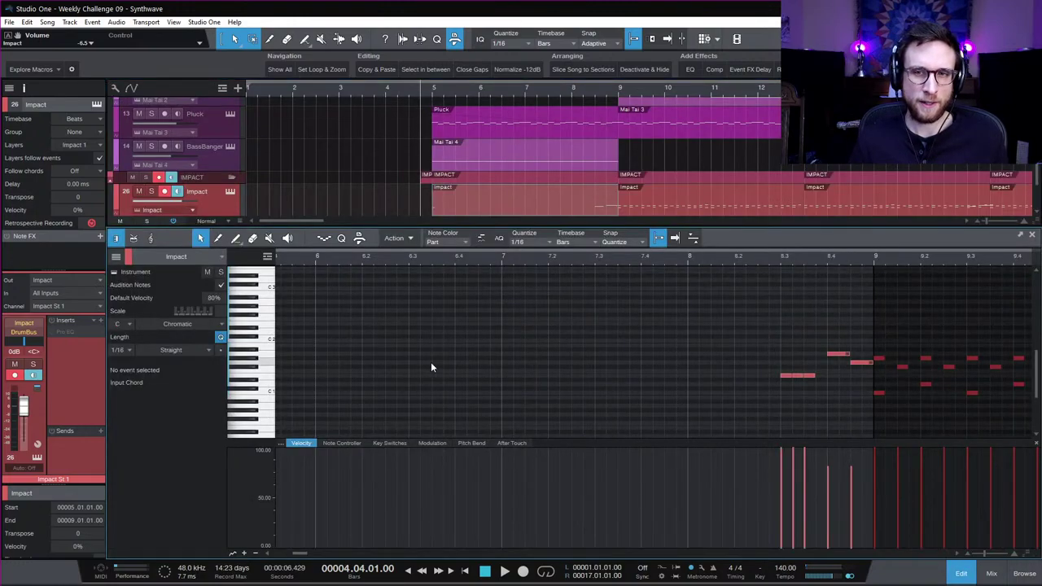
pyautogui.hscroll(-4, 431, 366)
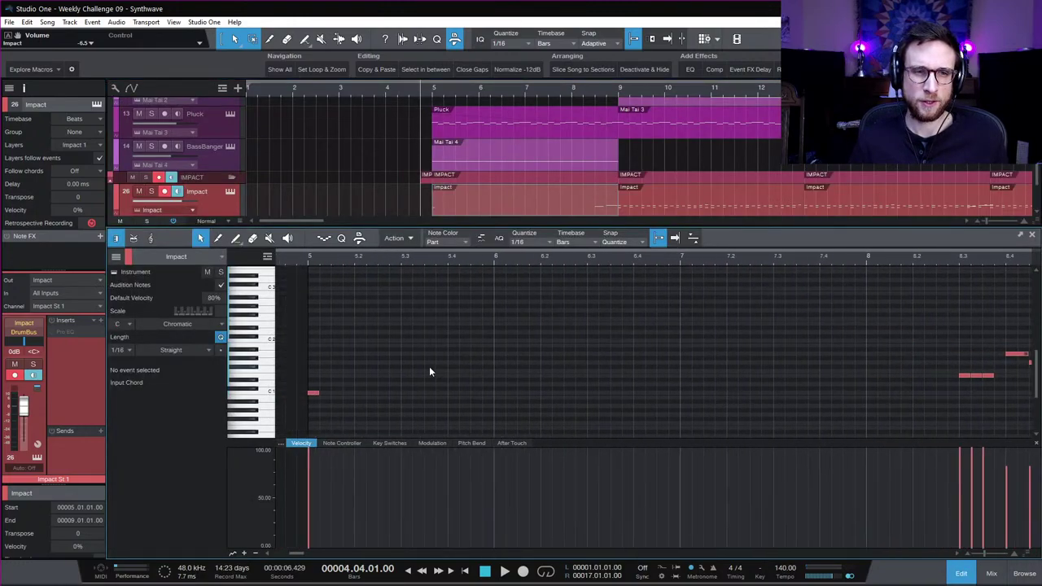
pyautogui.click(499, 367)
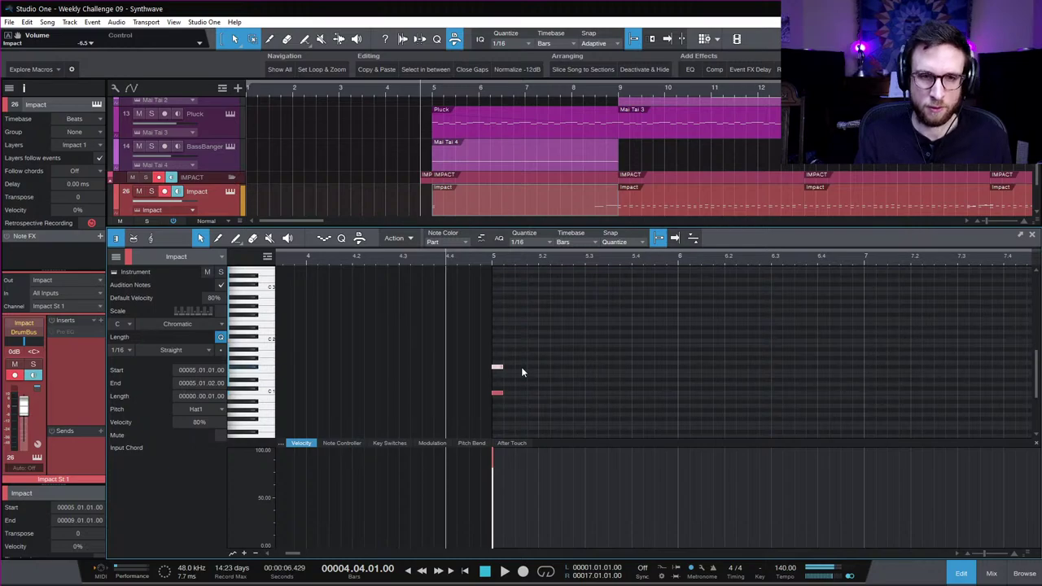
# - Move the three snare notes at bar 8 beat 3 up to the Rim pitch and play the fill into bar 9
pyautogui.hscroll(5, 526, 373)
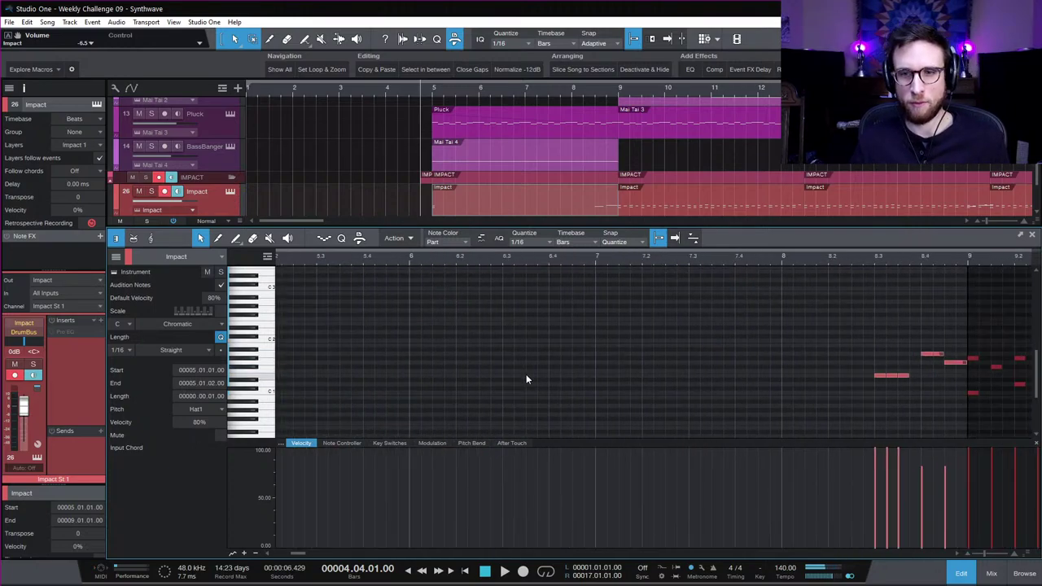
pyautogui.moveTo(655, 361); pyautogui.dragTo(734, 374)
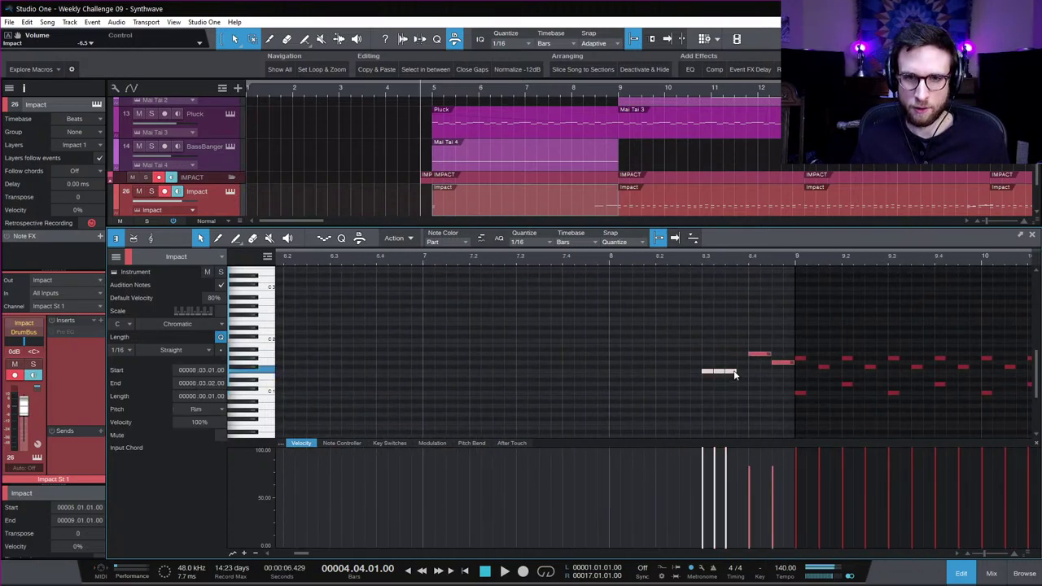
pyautogui.click(620, 255)
pyautogui.press('space')
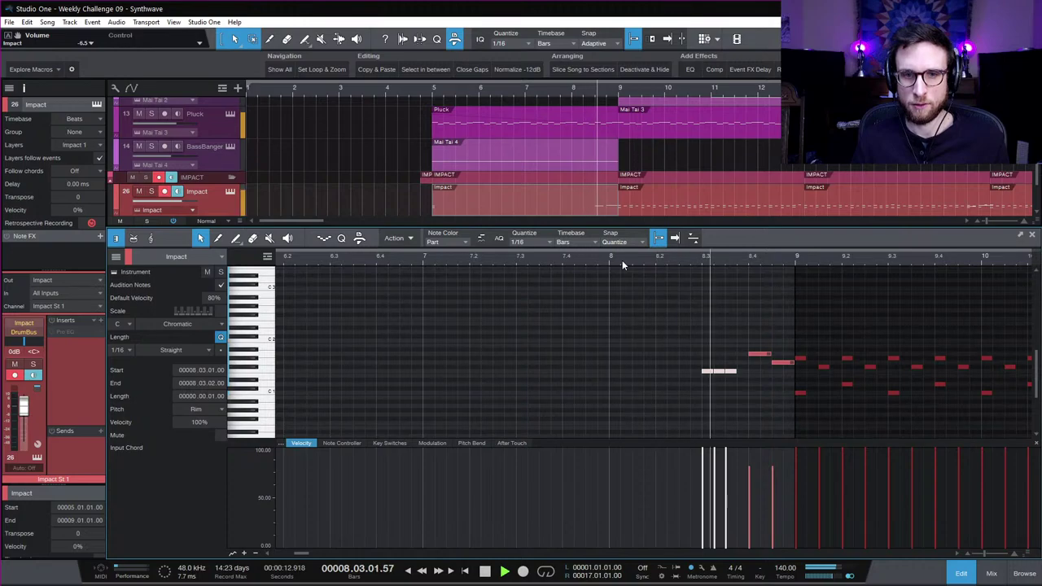
pyautogui.click(635, 326)
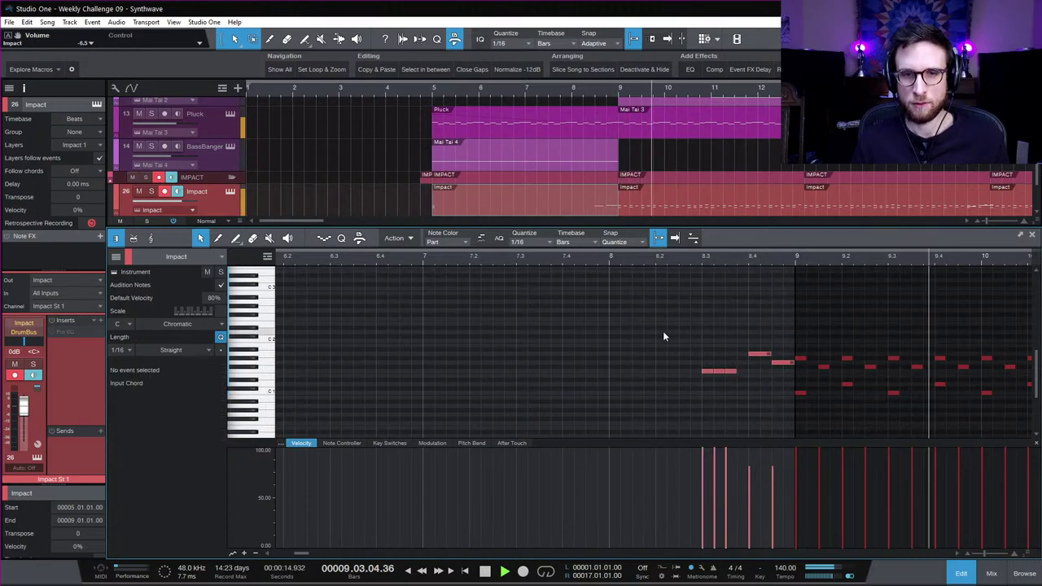
pyautogui.press('space')
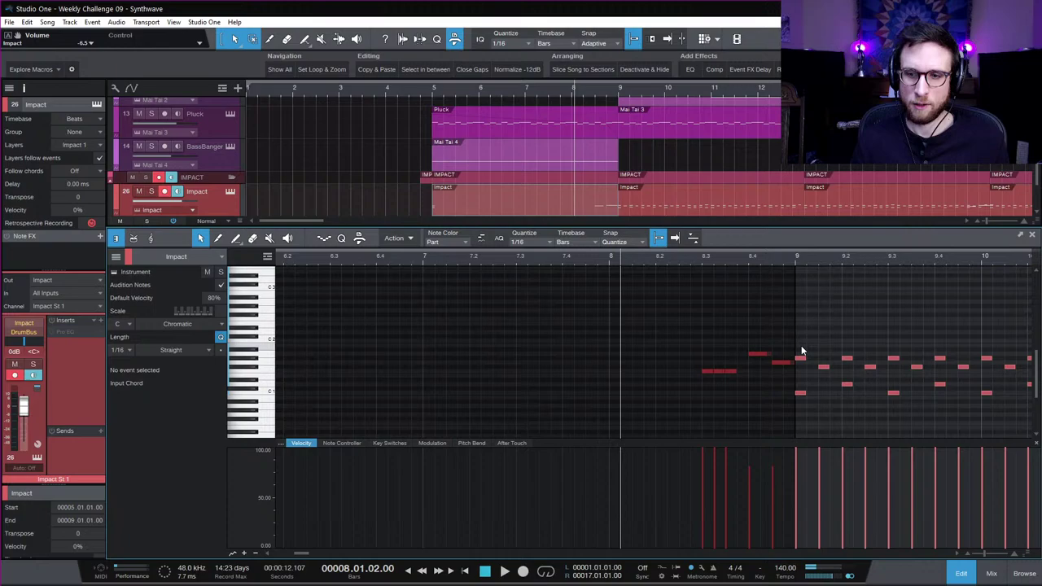
# - Add a 1/16 Cymbal note at the start of bar 9 and play the transition into it
pyautogui.doubleClick(801, 345)
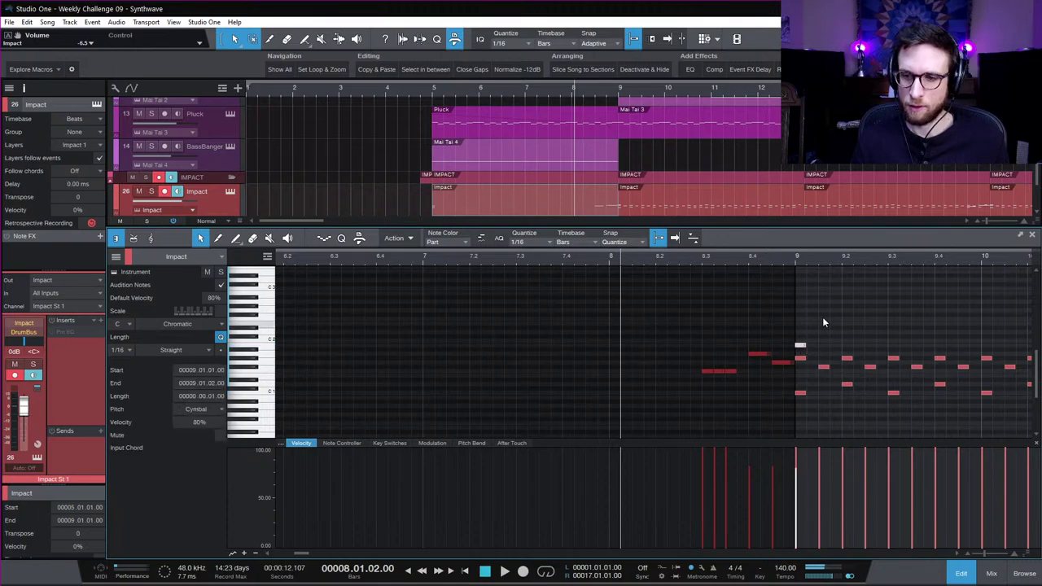
pyautogui.press('space')
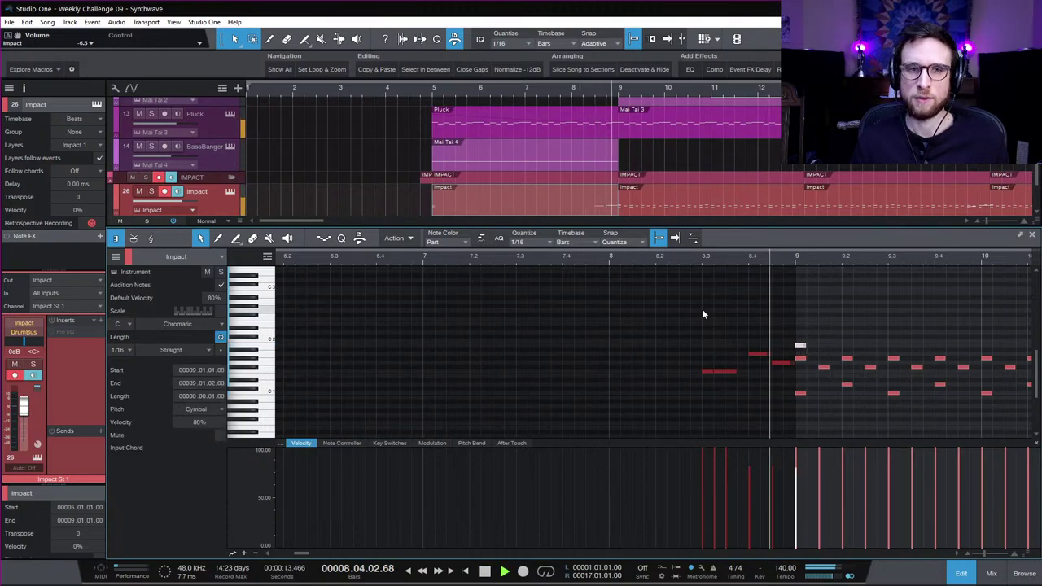
pyautogui.press('space')
# - Place a Perc2 note at 5.1.1 and the Hat1 note at 5.1.3, and duplicate the pair onto beat 2
pyautogui.click(495, 210)
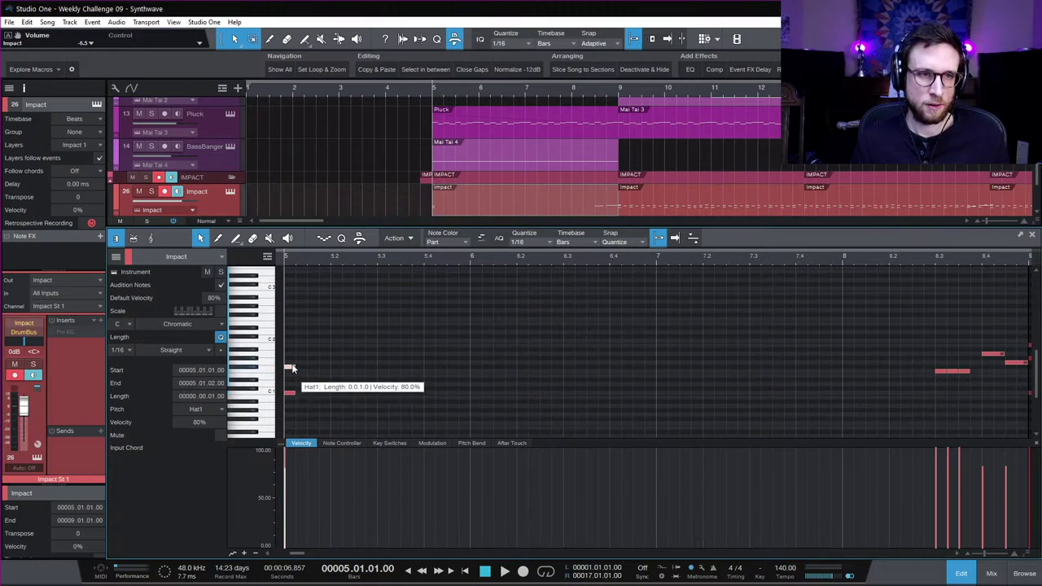
pyautogui.moveTo(293, 369); pyautogui.dragTo(314, 366)
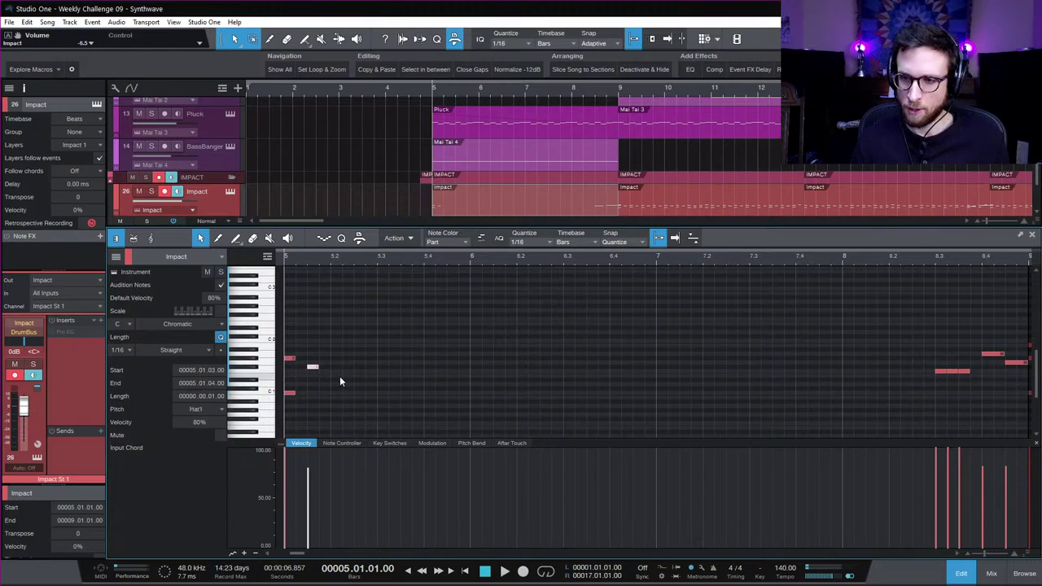
pyautogui.moveTo(348, 376); pyautogui.dragTo(276, 347)
pyautogui.press('d')
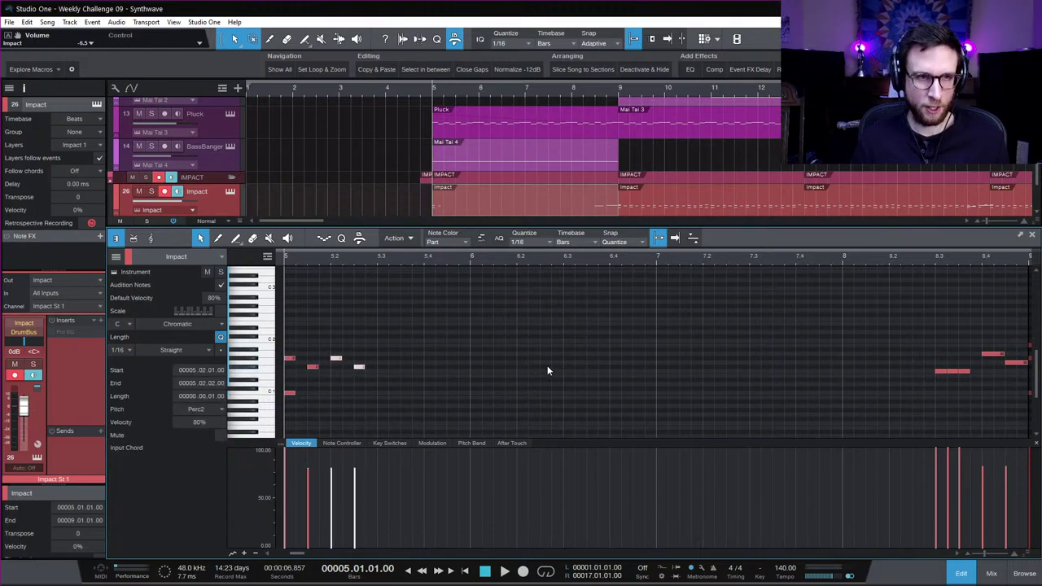
# - Duplicate the alternating Perc2 and Hat1 pattern through the end of bar 8 and play the intro into bar 9
pyautogui.press('d')
pyautogui.press('d')
pyautogui.moveTo(503, 383); pyautogui.dragTo(280, 318)
pyautogui.press('d')
pyautogui.press('d')
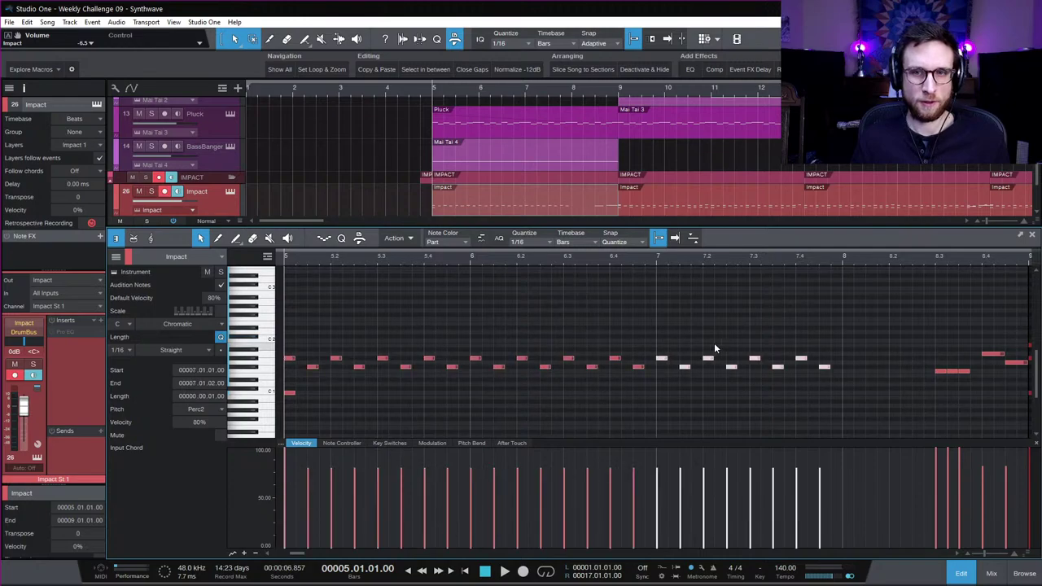
pyautogui.press('d')
pyautogui.press('space')
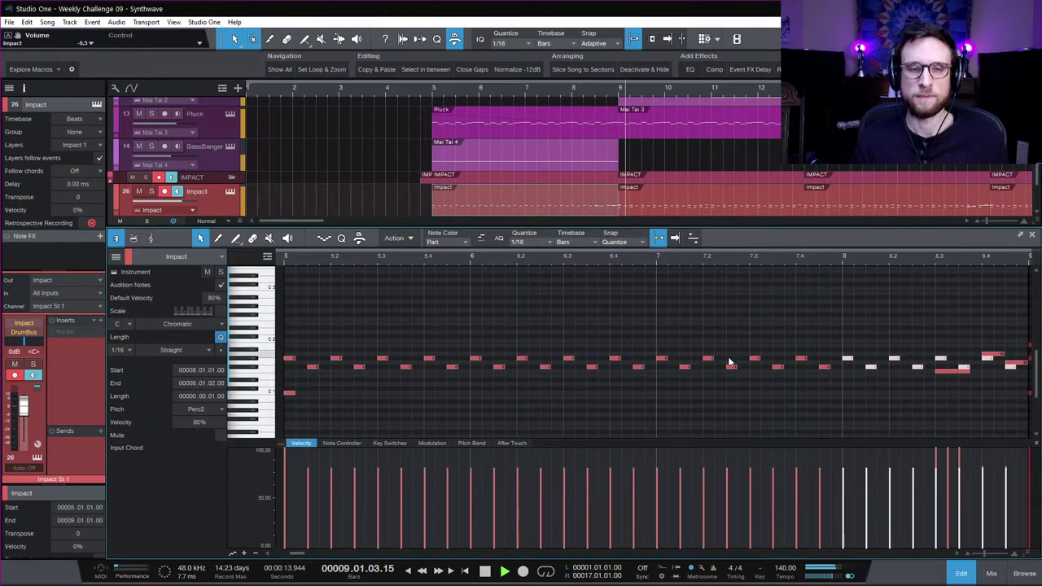
pyautogui.click(705, 375)
pyautogui.press('space')
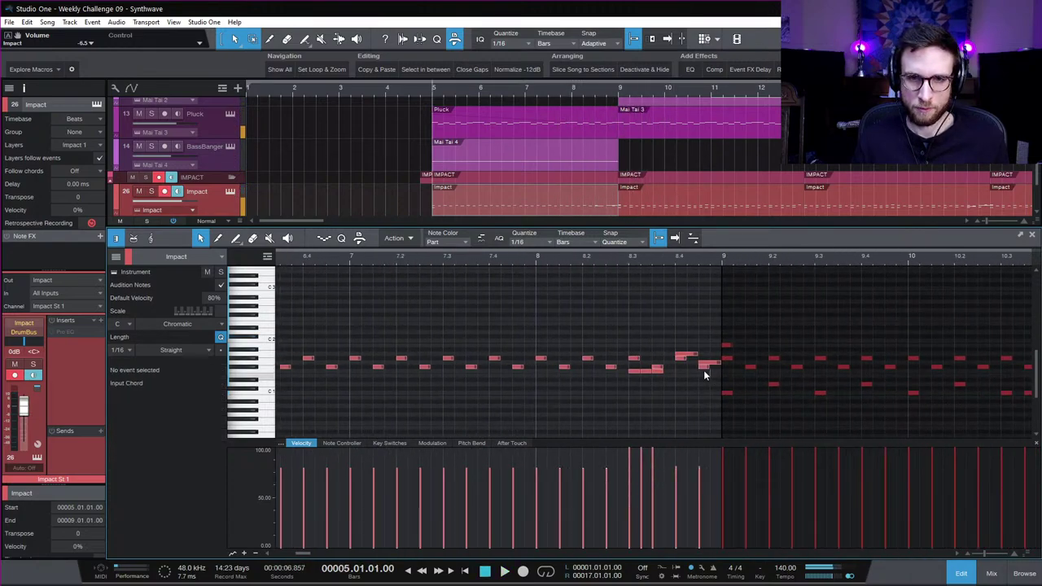
# - Delete the Perc2 and Hat1 notes overlapping the fill from bar 8 beat 3 and play the intro from bar 5
pyautogui.moveTo(688, 370); pyautogui.dragTo(642, 365)
pyautogui.press('space')
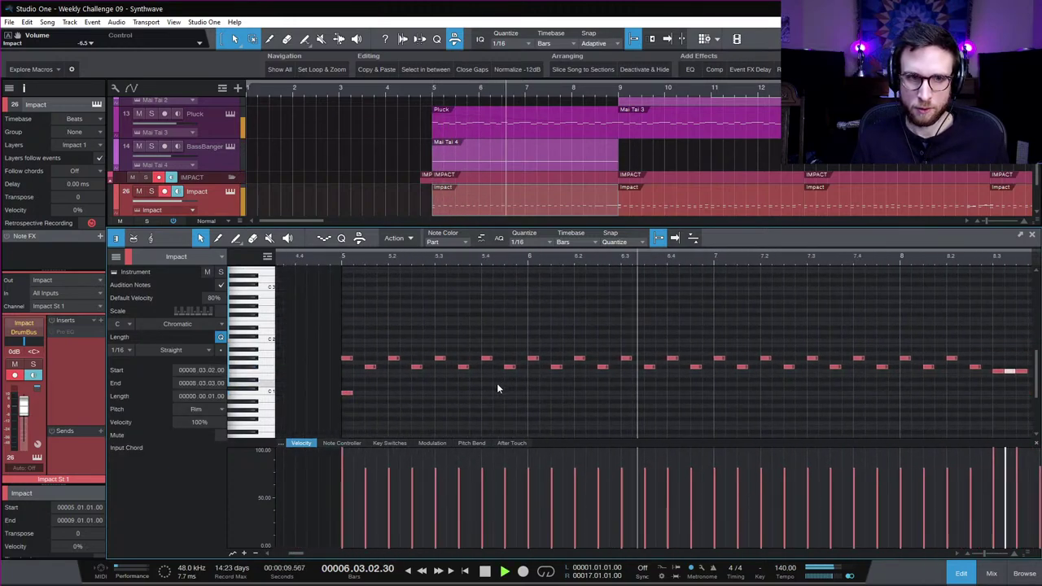
pyautogui.press('space')
# - Copy the C1 hit from bar 5 to the start of bar 6 and add a C1 pickup note at 5.4.3 with 68% velocity
pyautogui.moveTo(538, 394); pyautogui.dragTo(716, 397)
pyautogui.doubleClick(701, 393)
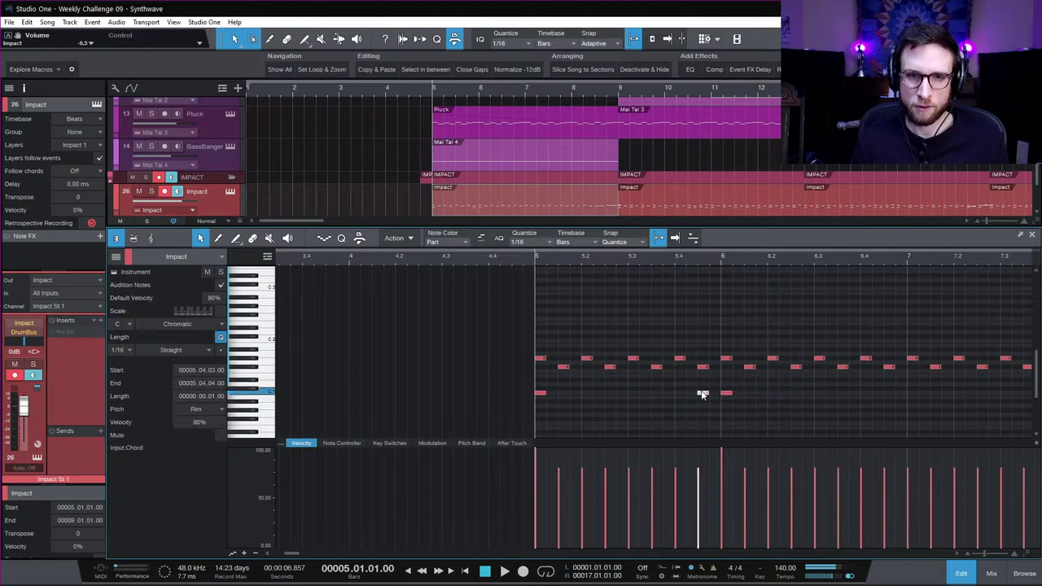
pyautogui.moveTo(697, 480); pyautogui.dragTo(697, 493)
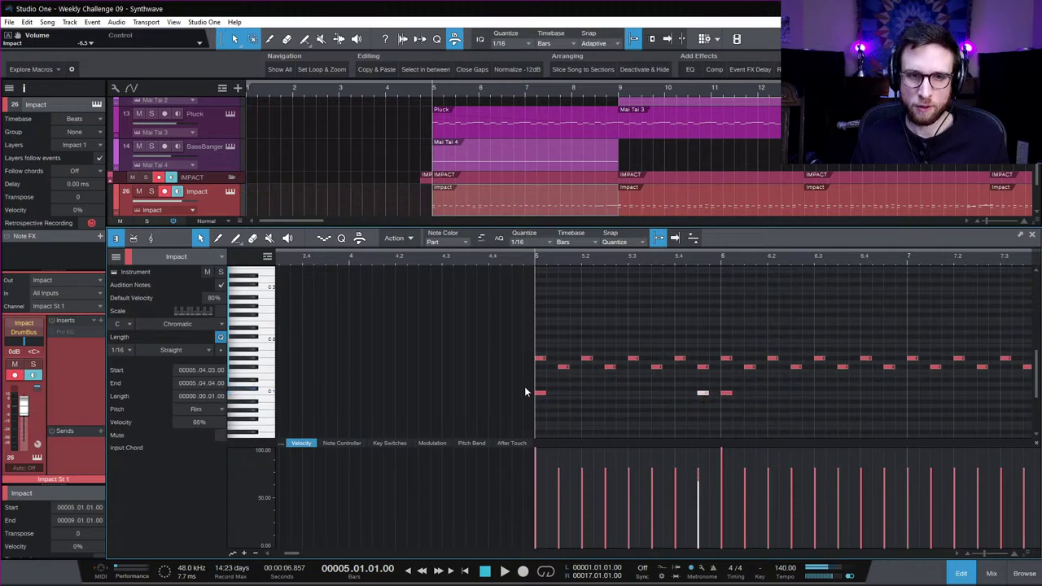
# - Set the C1 pickup note at 5.4.3 to 43% velocity and copy the bar 6 C1 hit to the start of bar 7
pyautogui.moveTo(524, 386); pyautogui.dragTo(744, 403)
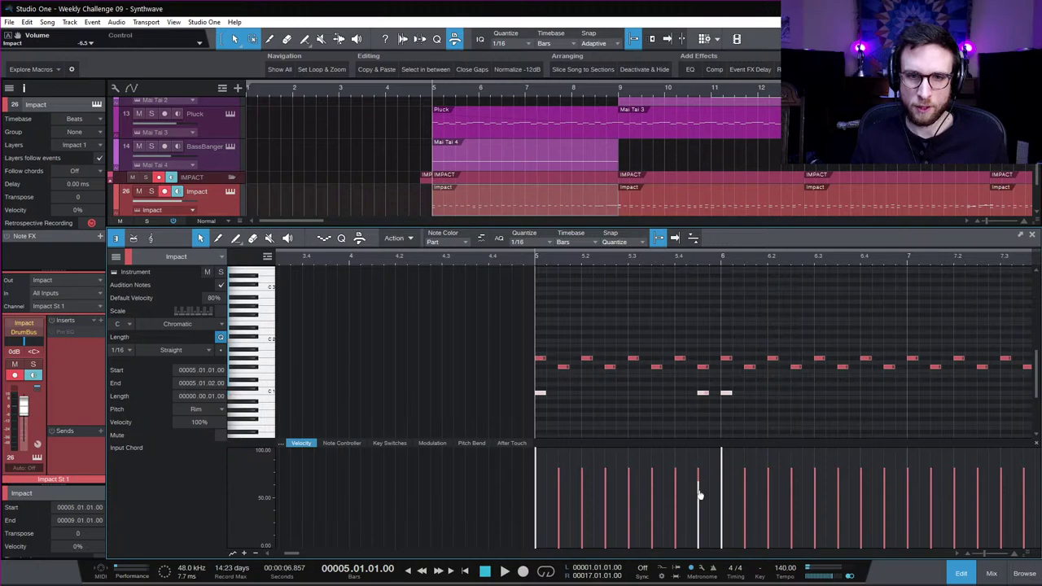
pyautogui.click(702, 395)
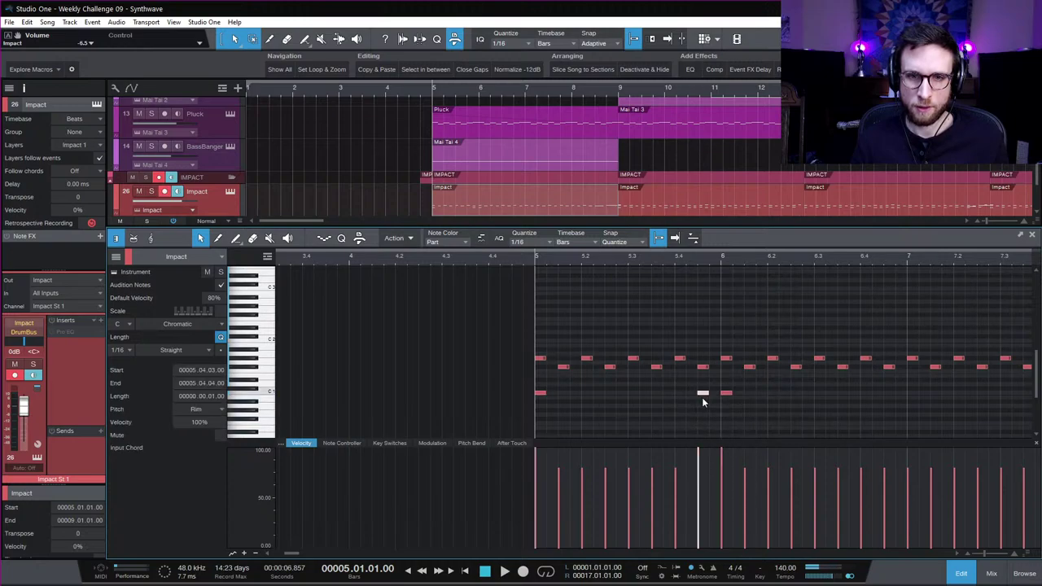
pyautogui.moveTo(698, 453); pyautogui.dragTo(698, 504)
pyautogui.press('space')
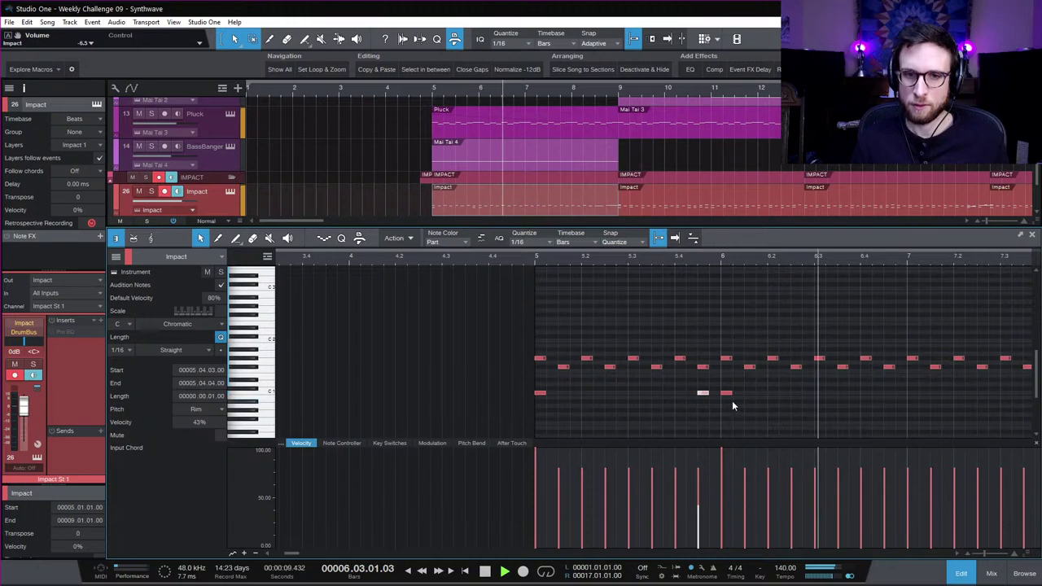
pyautogui.press('space')
pyautogui.moveTo(726, 394); pyautogui.dragTo(911, 395)
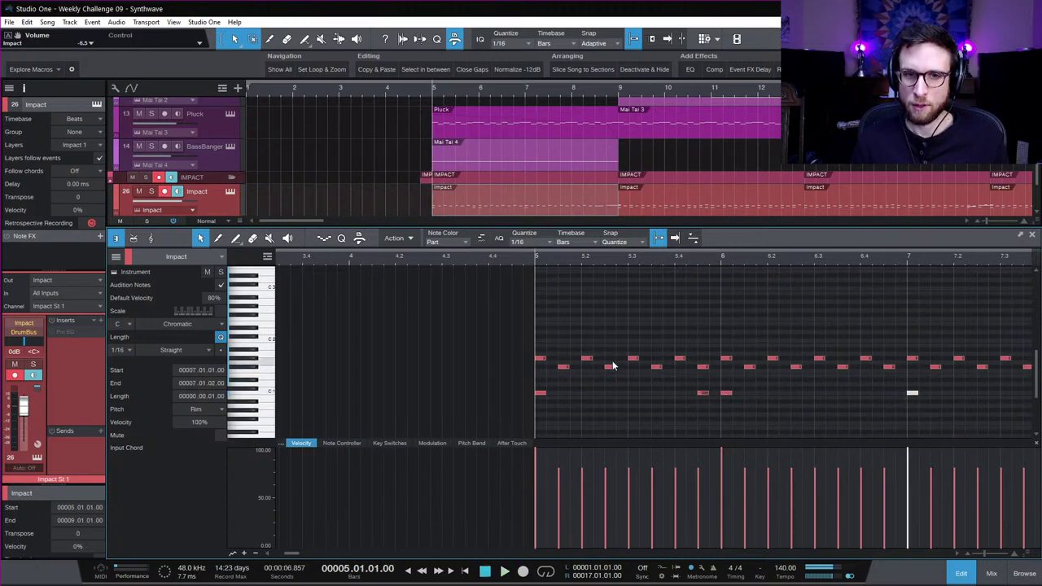
pyautogui.click(609, 320)
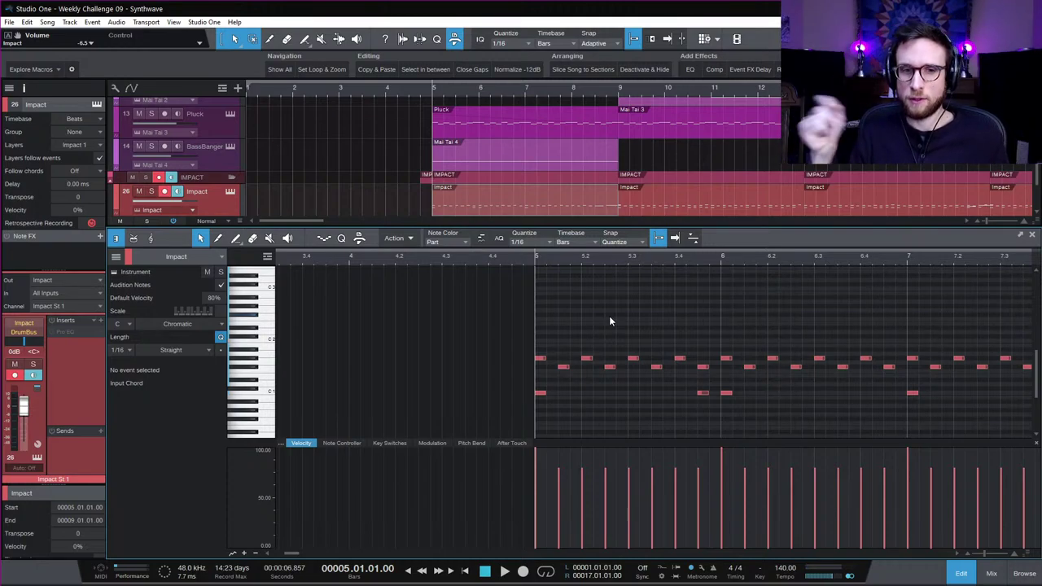
# - Mute all the Perc2 notes from bar 5 through bar 8 beat 2 while playing the intro
pyautogui.moveTo(527, 354); pyautogui.dragTo(1015, 356)
pyautogui.hotkey('shift', 'm')
pyautogui.press('space')
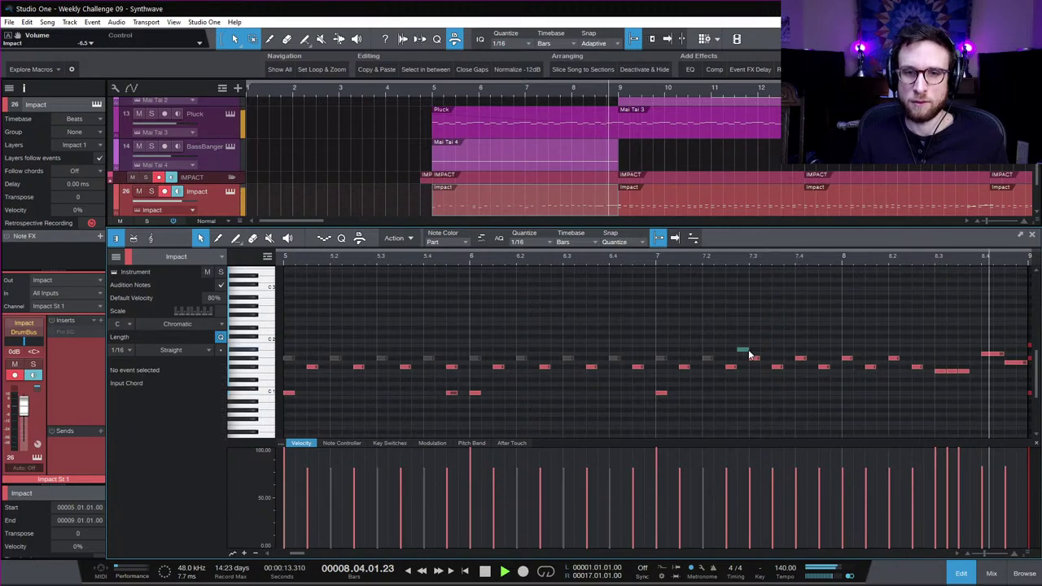
pyautogui.moveTo(738, 346); pyautogui.dragTo(905, 361)
pyautogui.hotkey('shift', 'm')
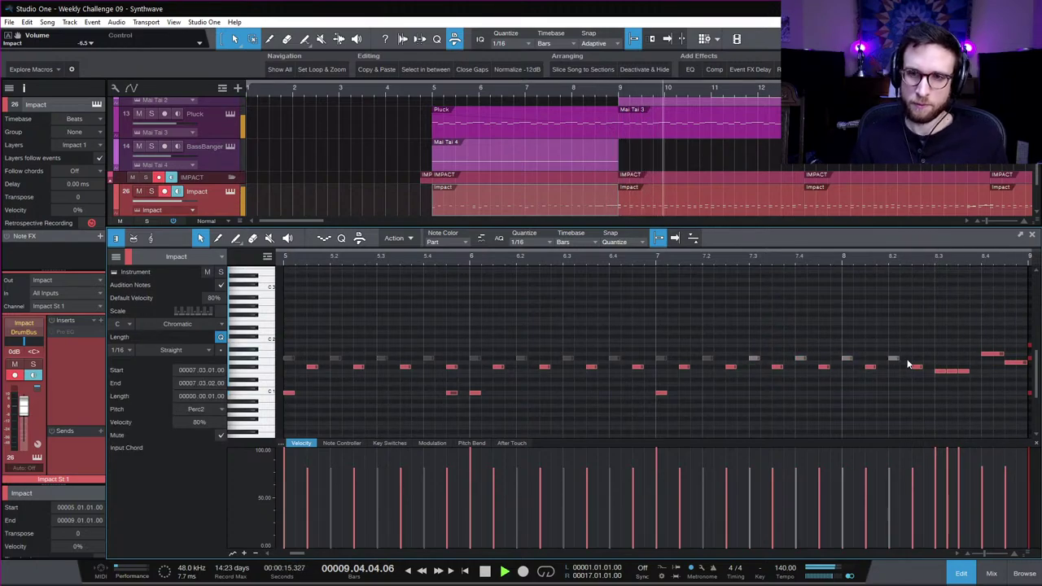
# - Try layering Clap notes under the three Rim fill notes at 8.3.1, 8.3.2 and 8.3.3, playing the transition from 8.2.3
pyautogui.click(725, 407)
pyautogui.press('space')
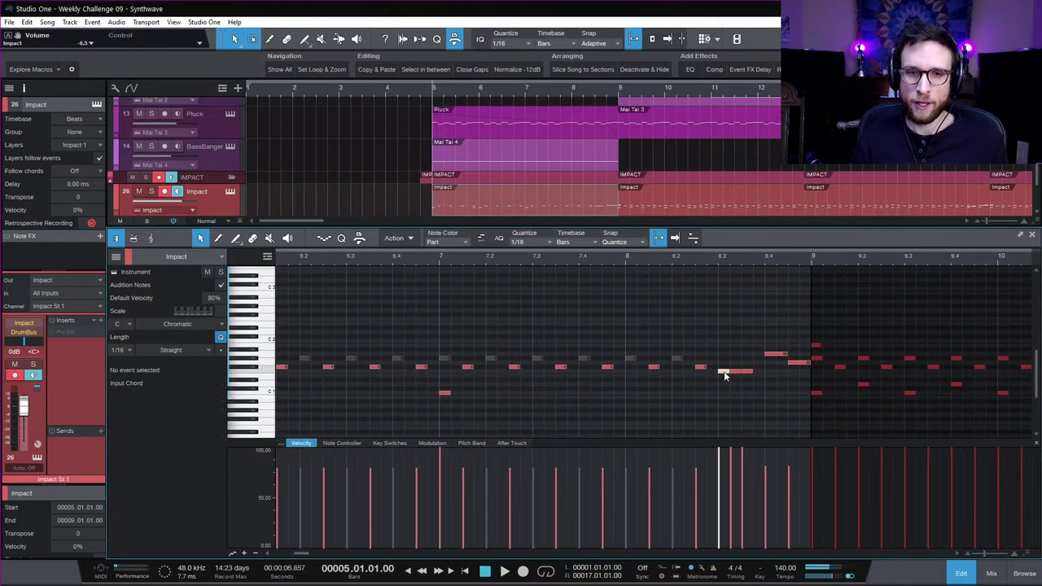
pyautogui.click(724, 379)
pyautogui.click(745, 380)
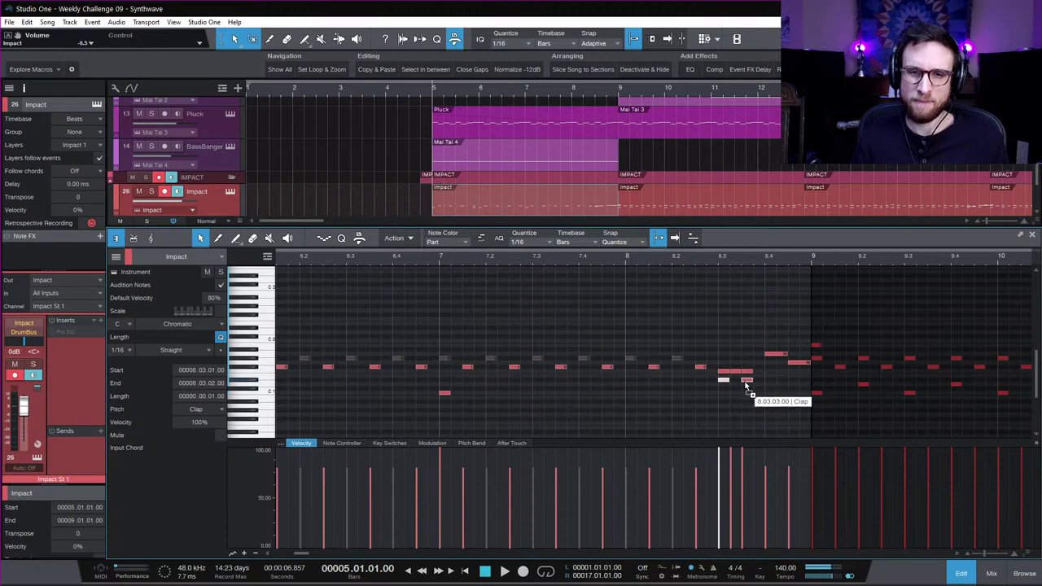
pyautogui.click(735, 379)
pyautogui.click(691, 260)
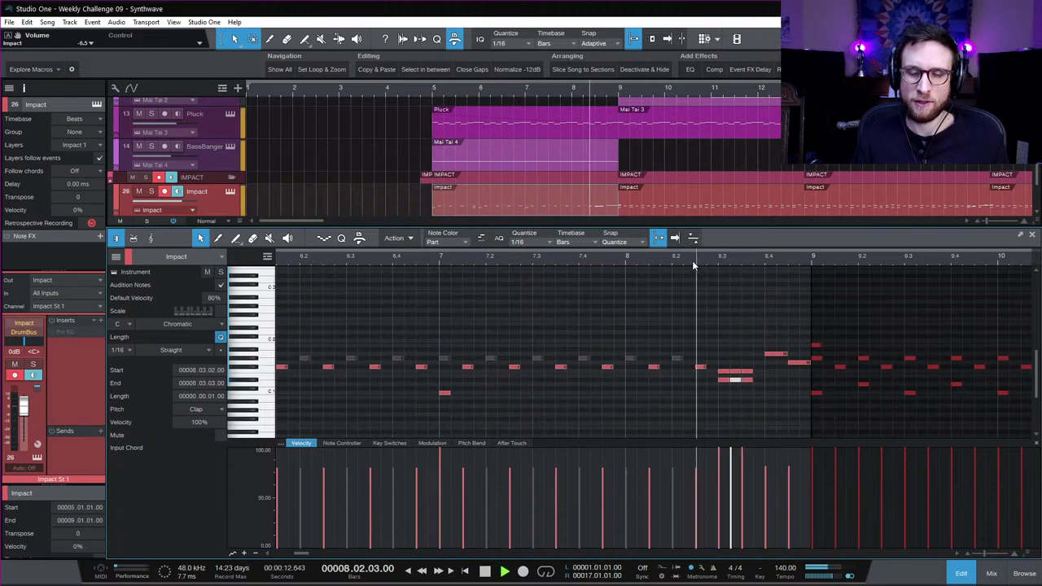
pyautogui.press('space')
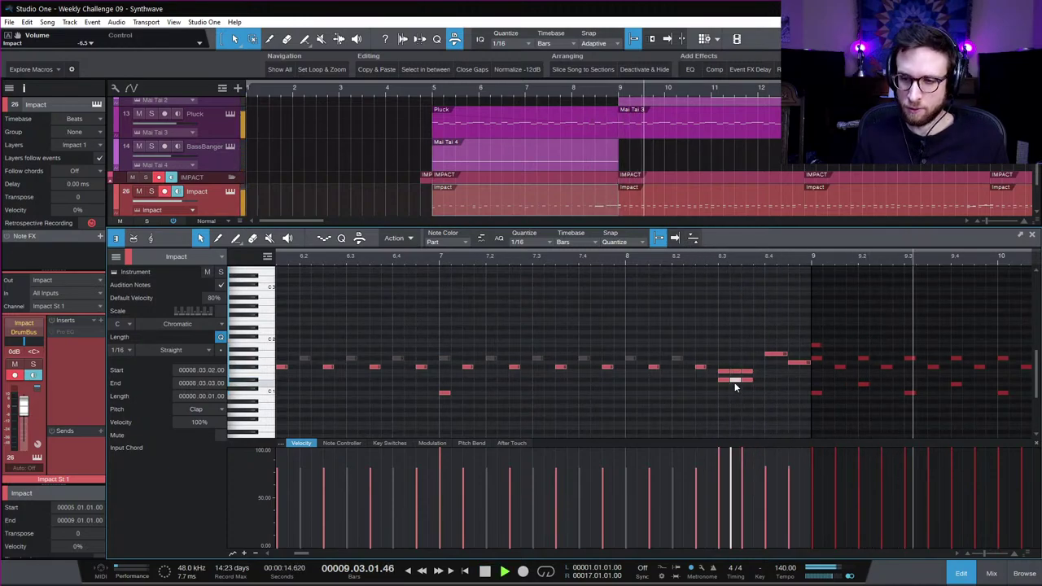
pyautogui.press('space')
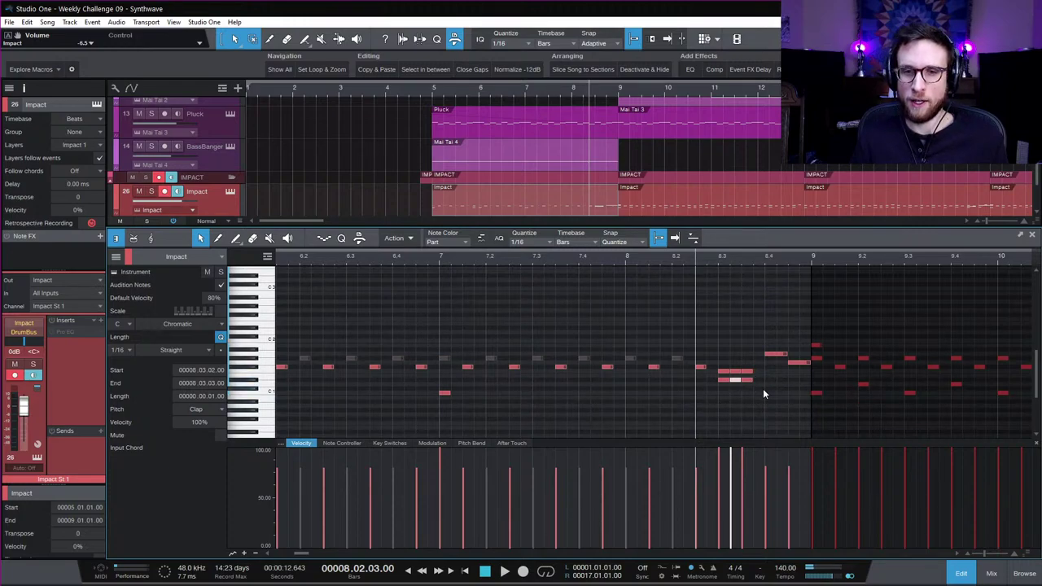
pyautogui.press('space')
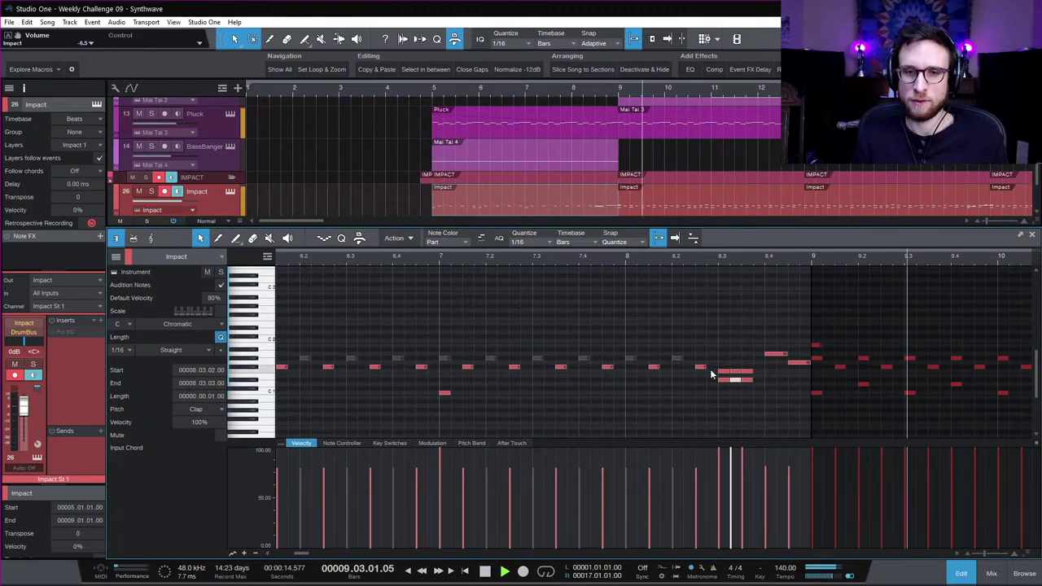
# - Remove the Clap notes layered under the fill and play the transition into bar 9 without them
pyautogui.press('space')
pyautogui.moveTo(735, 379); pyautogui.dragTo(724, 371)
pyautogui.press('space')
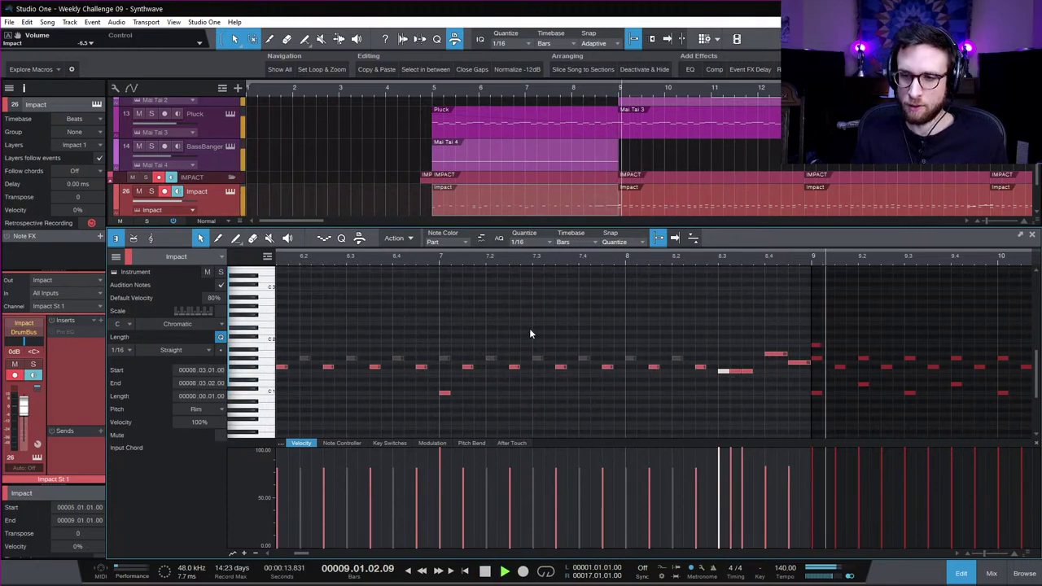
# - Play the intro from bar 5 to judge the hi-hat pattern around bars 6 and 7
pyautogui.hscroll(-3, 538, 336)
pyautogui.hscroll(-3, 541, 336)
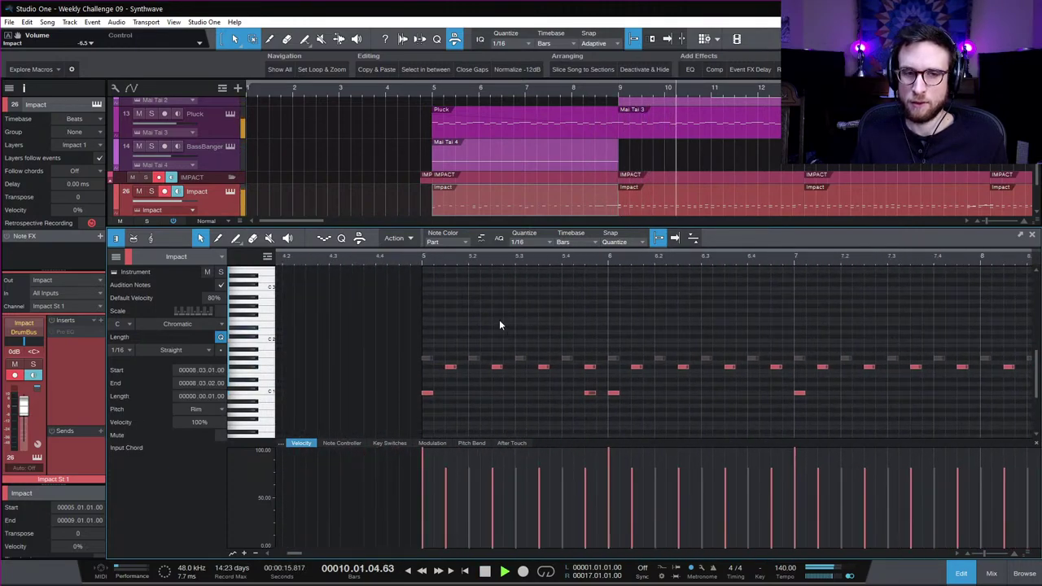
pyautogui.click(423, 259)
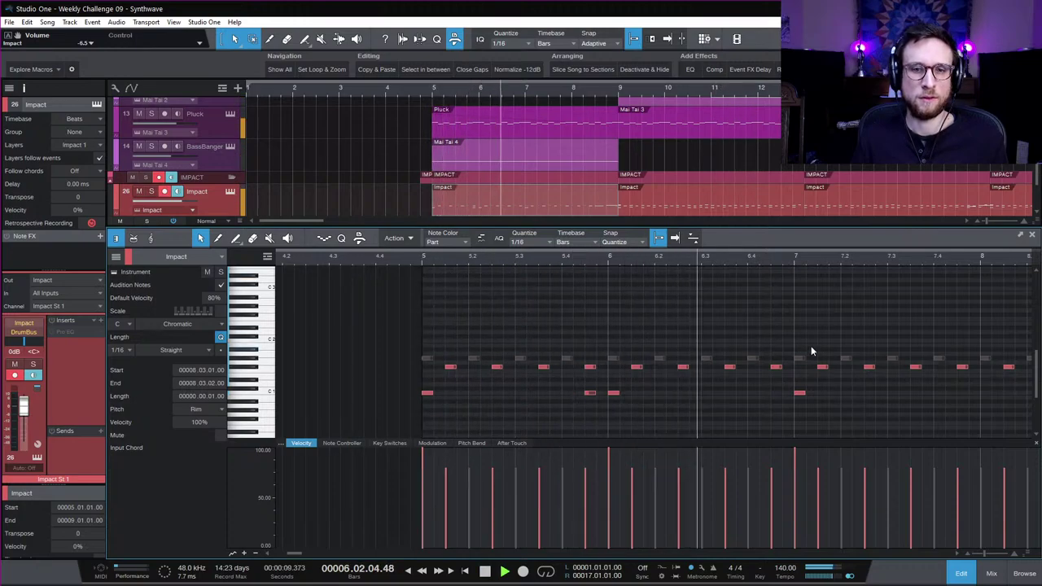
pyautogui.hscroll(1, 809, 342)
pyautogui.press('space')
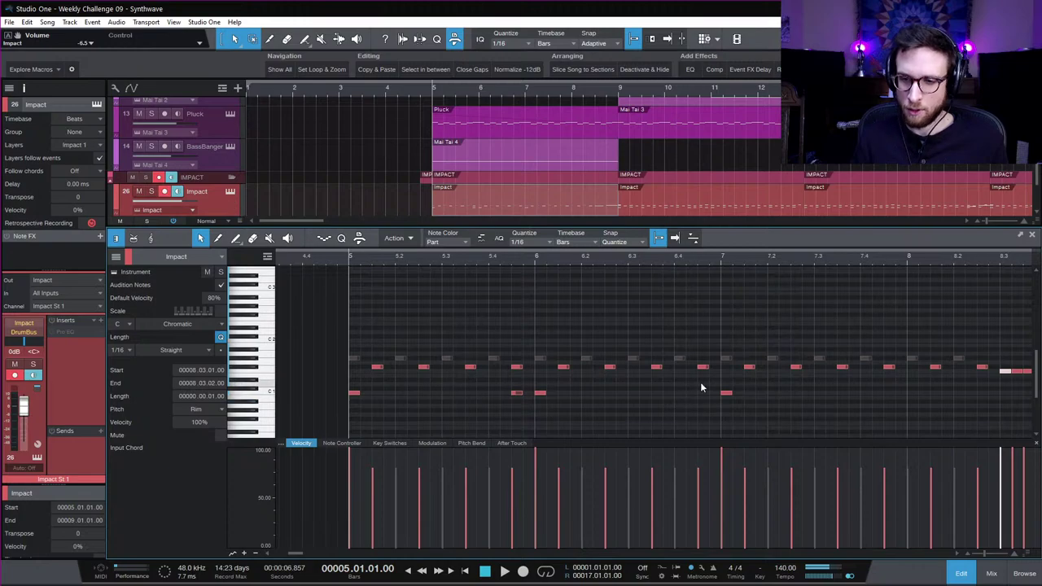
# - Add Hat1 notes at 6.4.1 and 6.4.2 and play the intro from bar 5
pyautogui.doubleClick(680, 366)
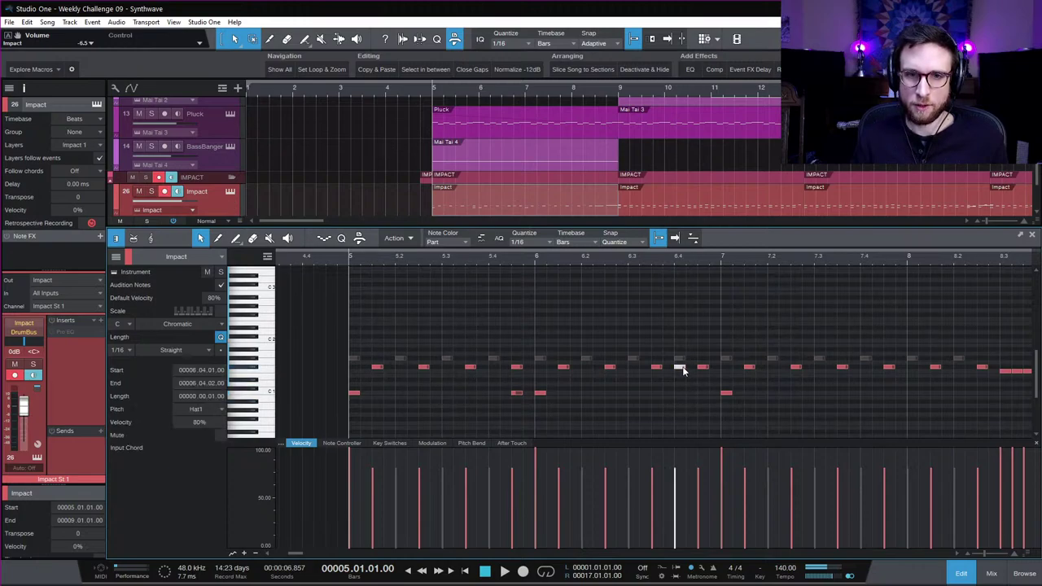
pyautogui.moveTo(682, 369); pyautogui.dragTo(692, 369)
pyautogui.press('space')
pyautogui.hscroll(1, 879, 358)
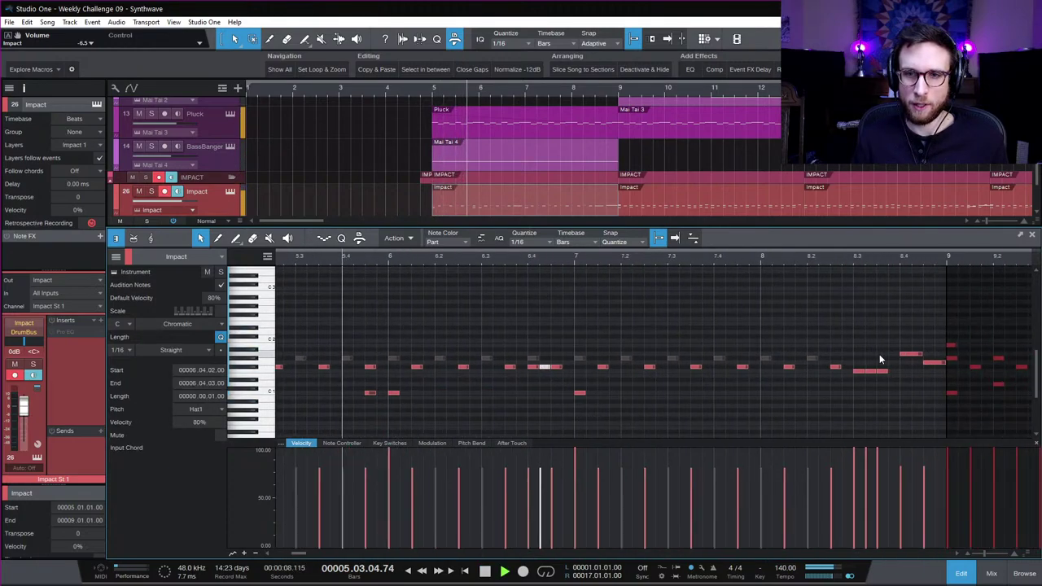
pyautogui.hscroll(-1, 879, 354)
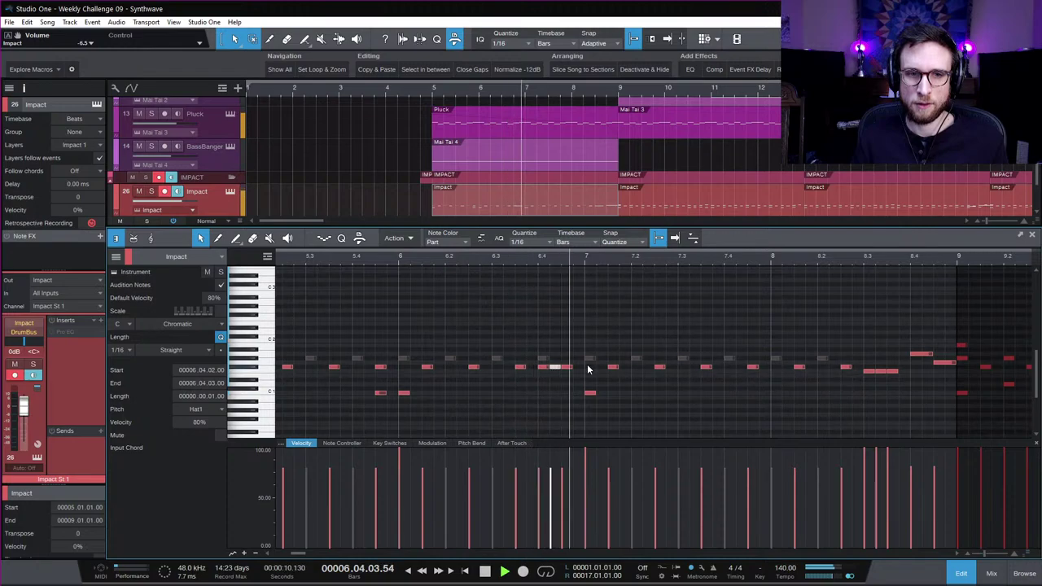
pyautogui.press('space')
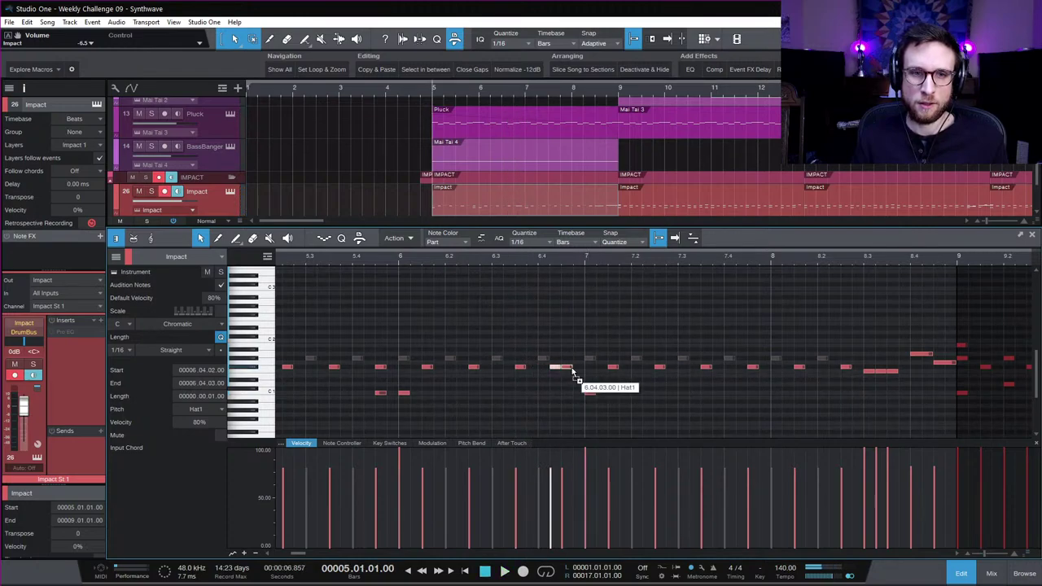
# - Shift the Hat1 roll to 6.4.2 through 6.4.4, set its first note to 28% velocity, lower the last note, and replay the intro
pyautogui.click(571, 367)
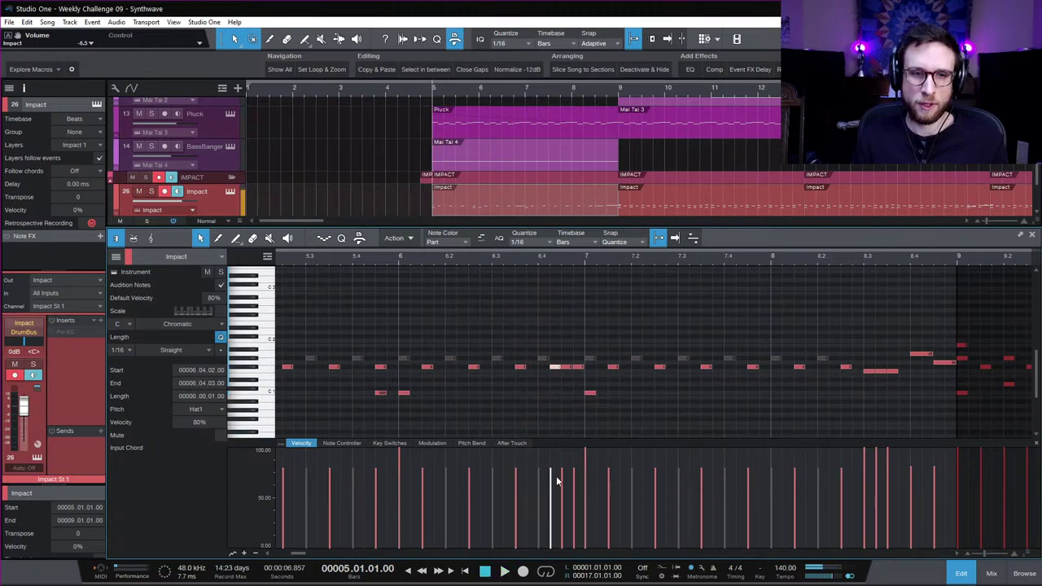
pyautogui.moveTo(557, 481)
pyautogui.mouseDown()
pyautogui.moveTo(553, 519)
pyautogui.moveTo(576, 503)
pyautogui.mouseUp()
pyautogui.press('space')
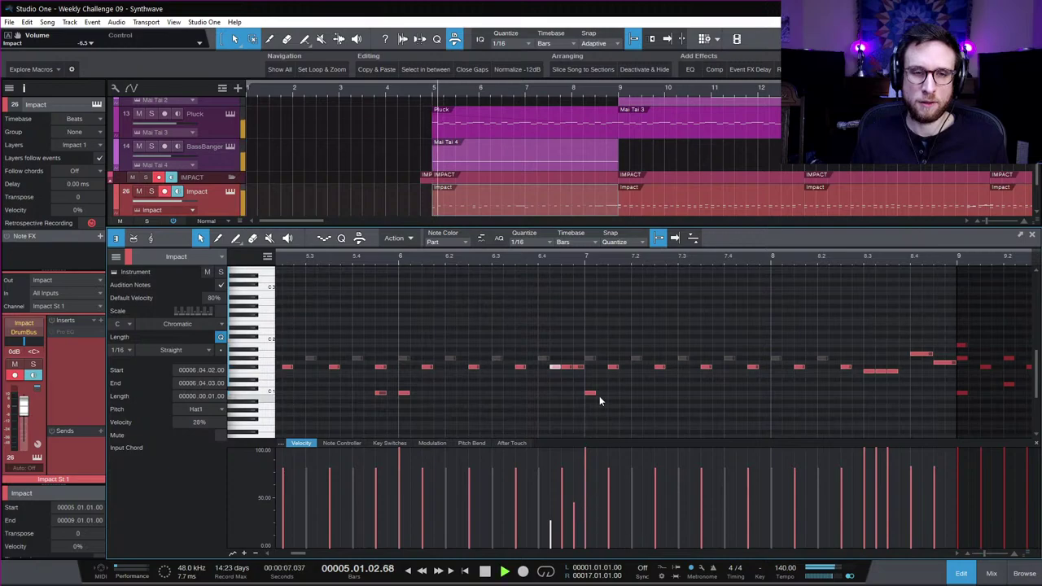
pyautogui.click(642, 402)
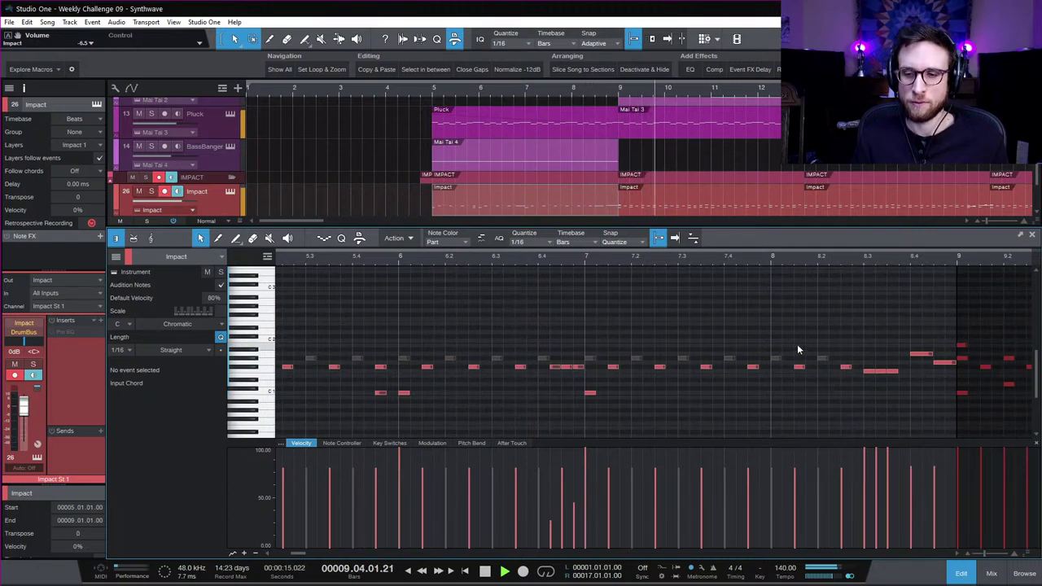
pyautogui.press('space')
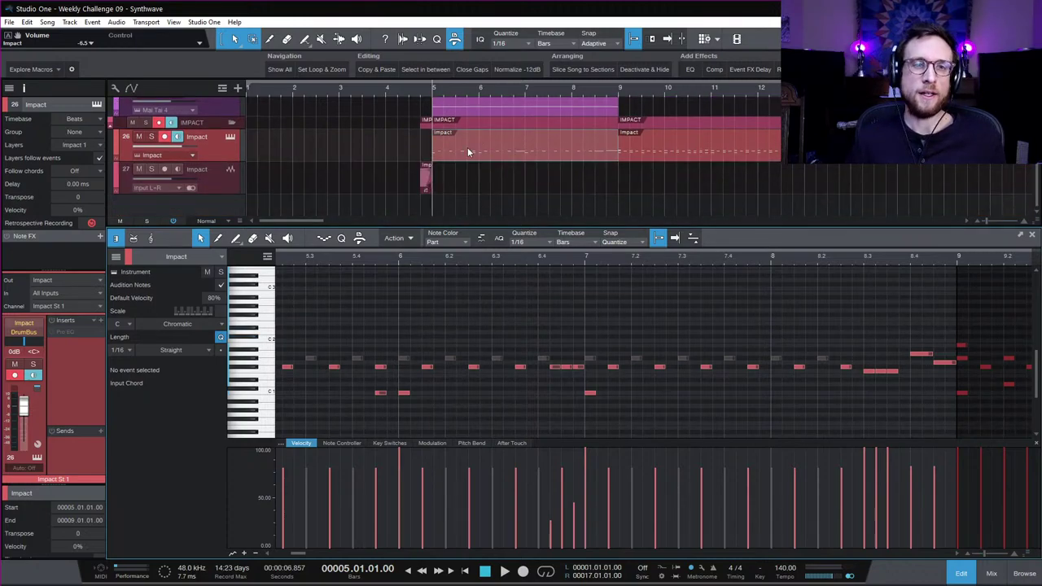
# - Select the reversed Impact clip before bar 5 and play the intro from 4.4.1
pyautogui.click(417, 91)
pyautogui.click(463, 147)
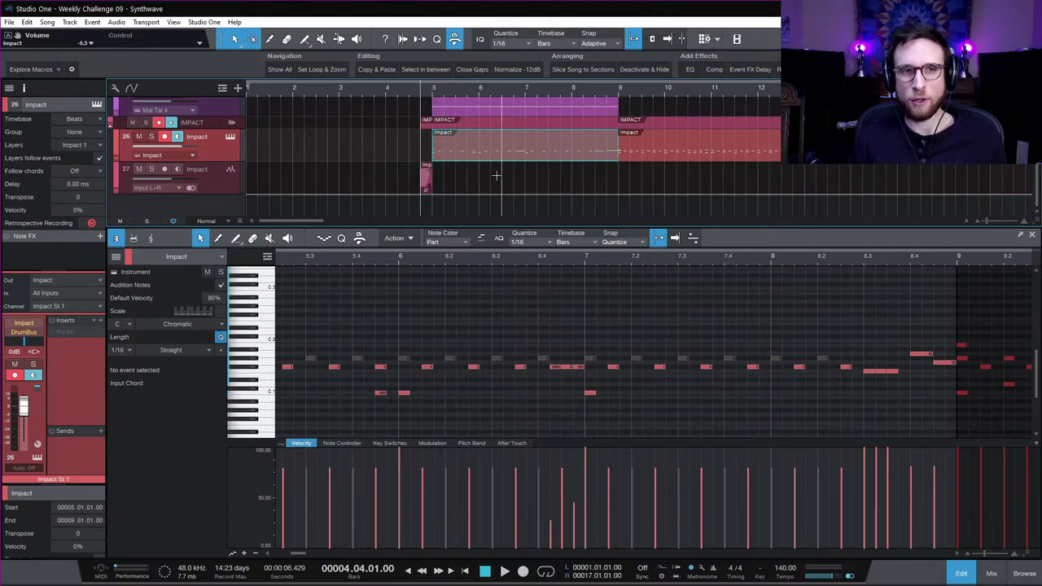
pyautogui.click(257, 179)
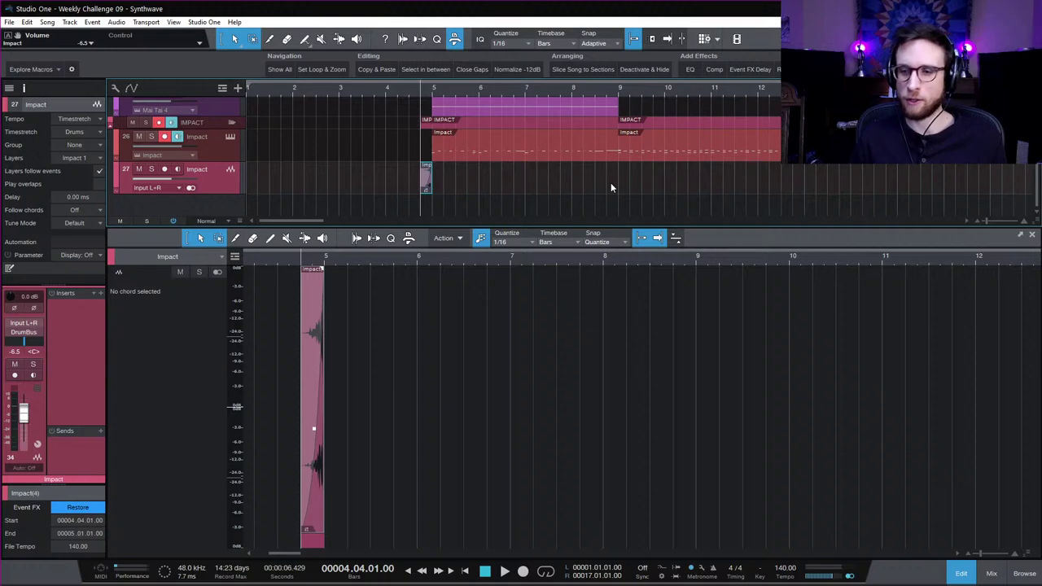
pyautogui.press('space')
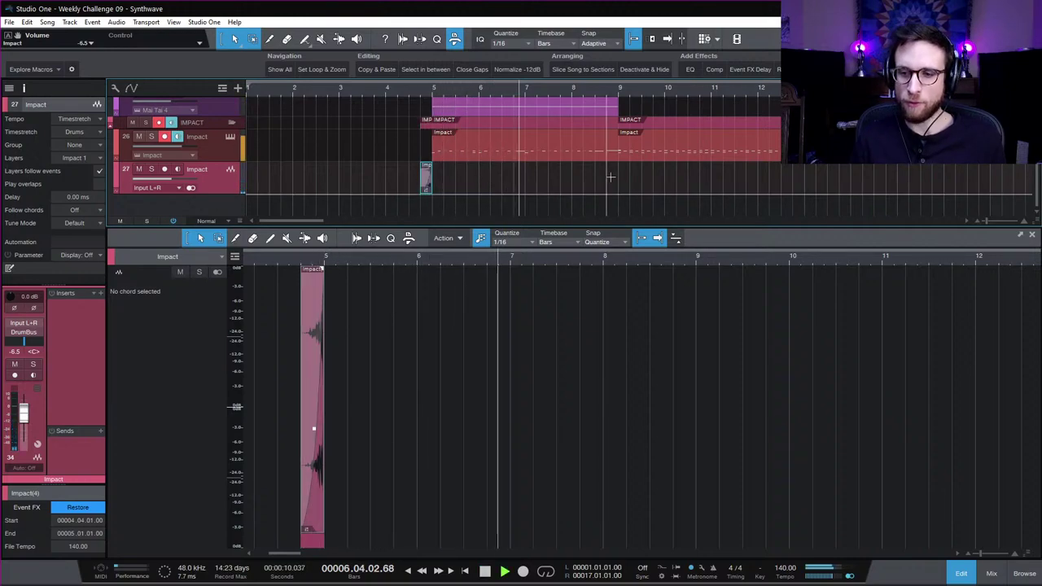
# - Copy the C1 hit from bar 7 to the start of bar 8 and the 43% pickup note from 5.4.3 to 7.4.3
pyautogui.click(576, 153)
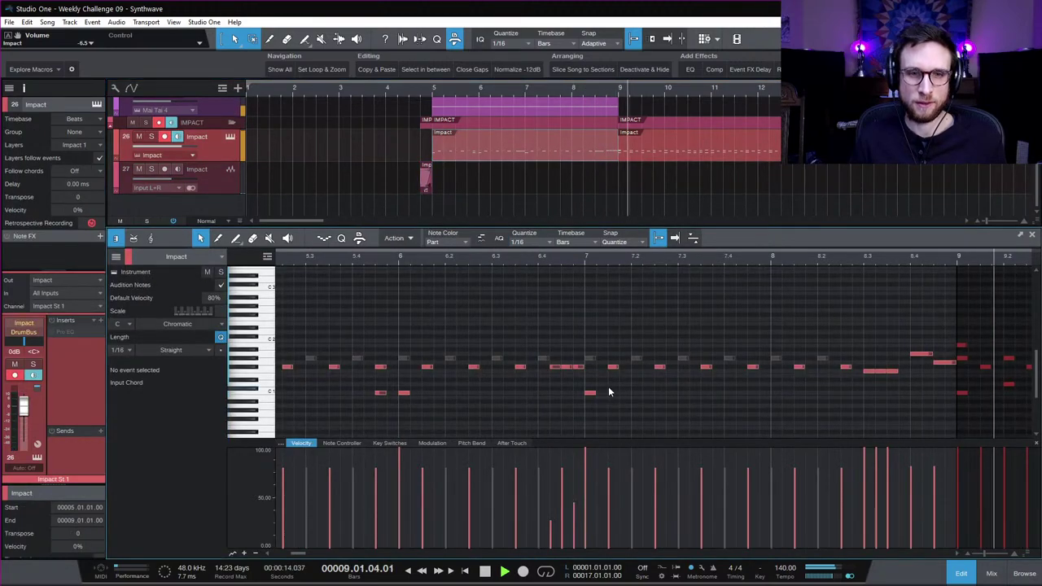
pyautogui.press('space')
pyautogui.moveTo(592, 397); pyautogui.dragTo(778, 395)
pyautogui.moveTo(382, 394); pyautogui.dragTo(753, 393)
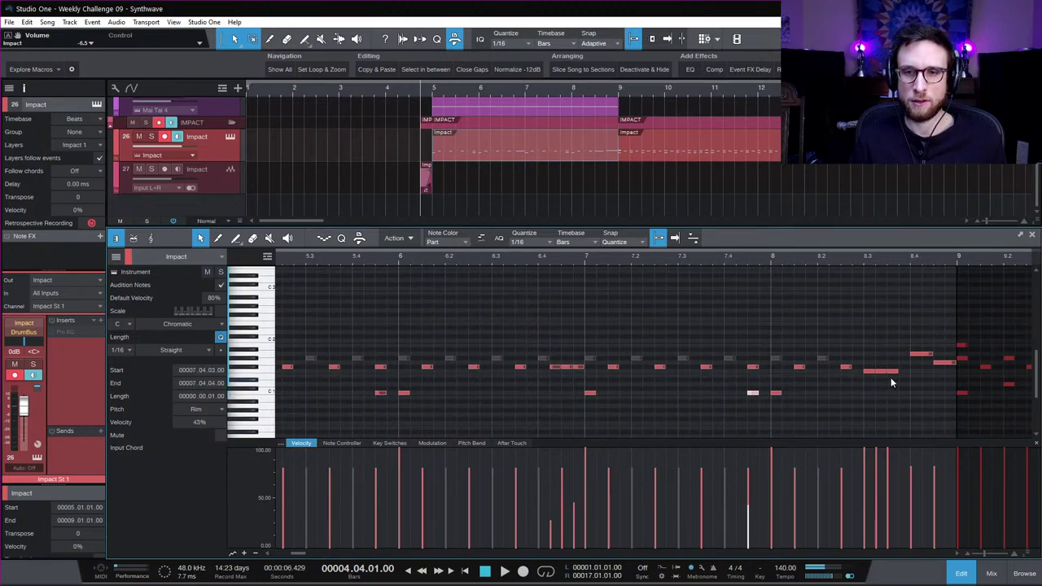
# - Extend the fill with copied Rim notes at 8.4.1 and 8.4.3 and play it
pyautogui.moveTo(898, 370); pyautogui.dragTo(937, 370)
pyautogui.click(772, 257)
pyautogui.press('space')
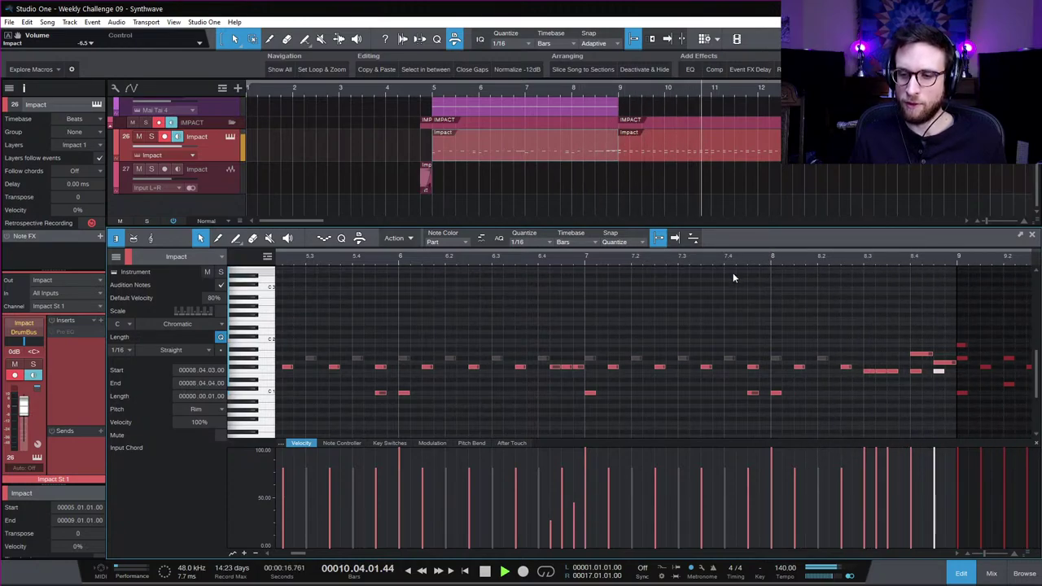
# - Save the song and play through the full arrangement and the intro, leaving the playhead at 4.3.1
pyautogui.press('F2')
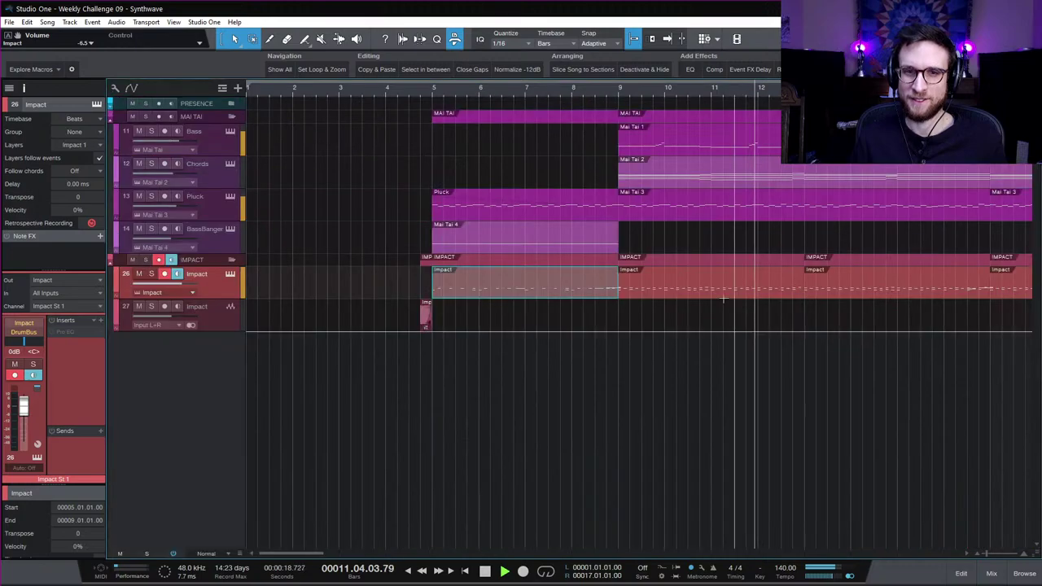
pyautogui.hotkey('ctrl', 's')
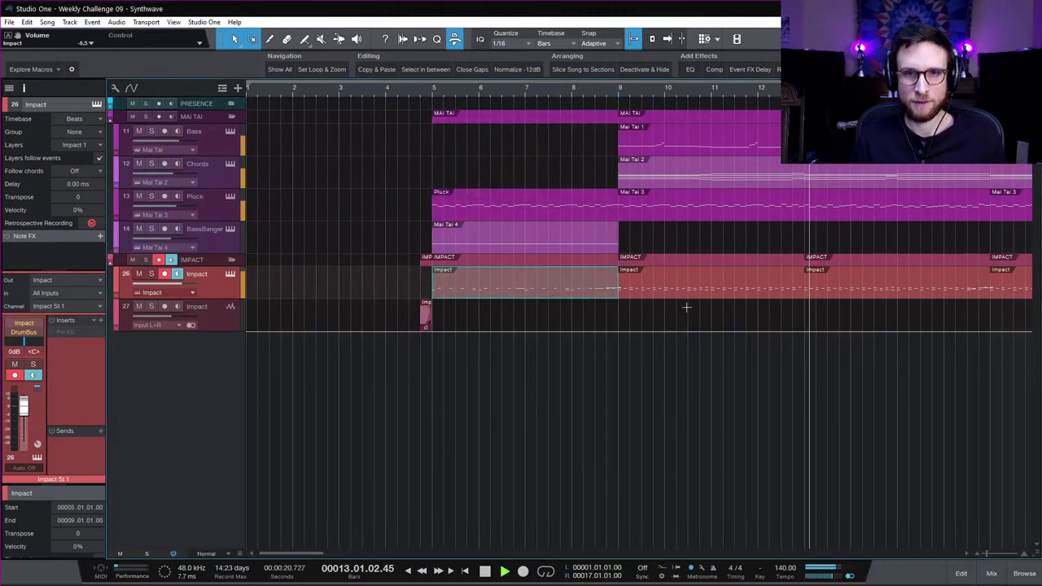
pyautogui.press('w')
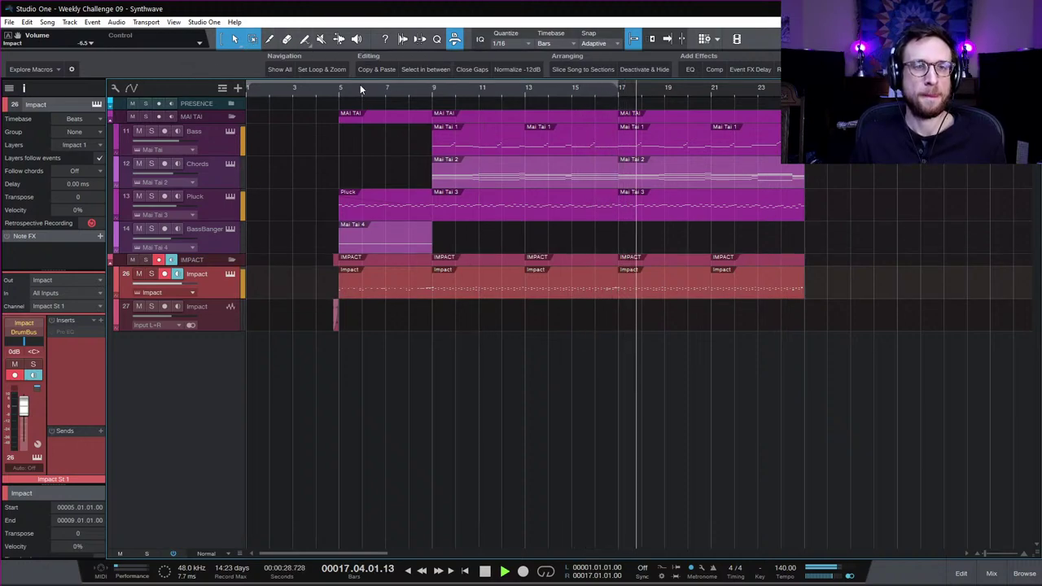
pyautogui.click(407, 90)
pyautogui.click(332, 89)
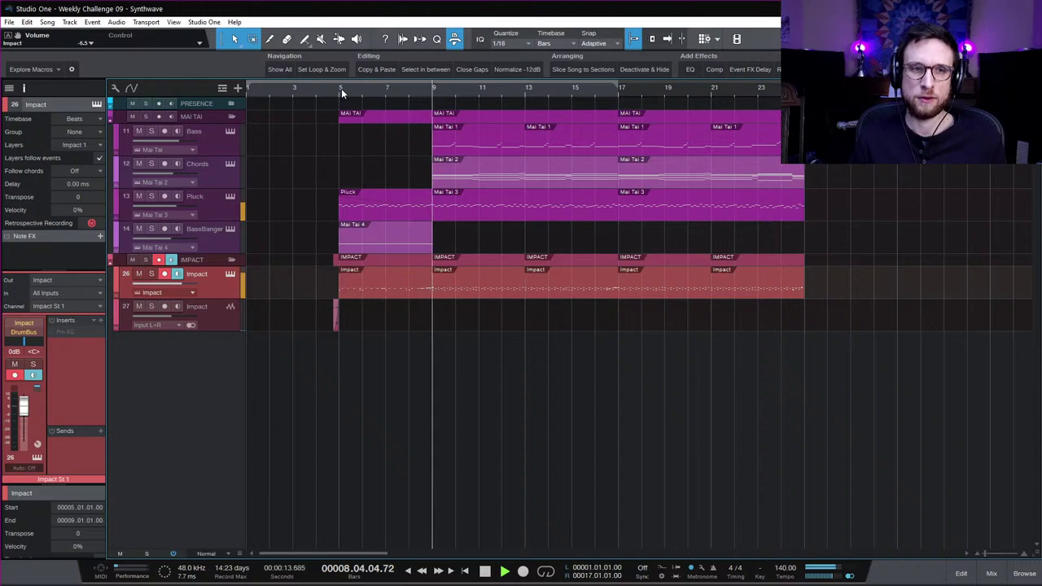
pyautogui.press('space')
pyautogui.click(327, 87)
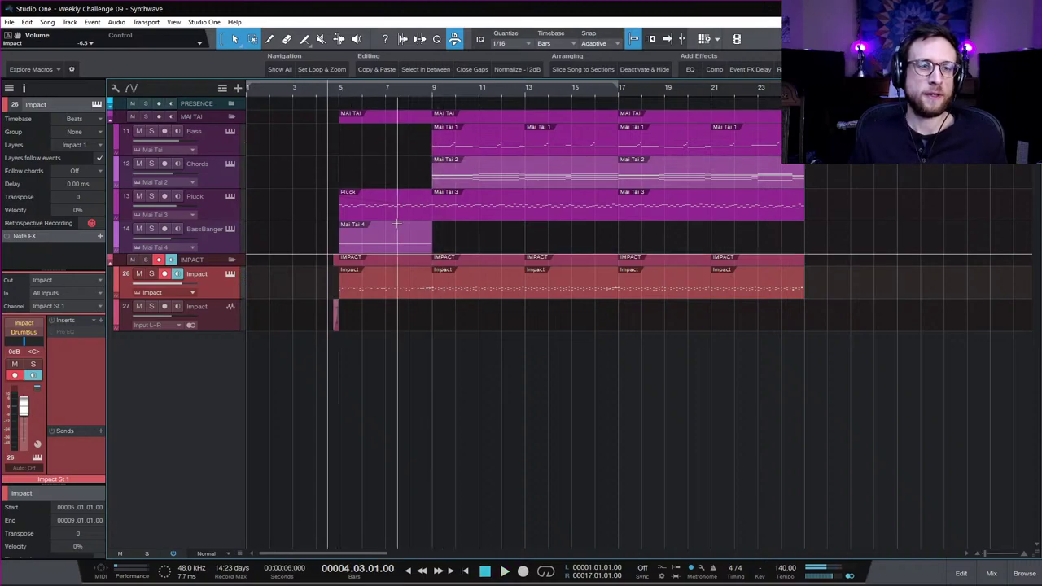
# - Add a second RedlightDist to the MixBus channel's inserts, placed between the Compressor and the Limiter
pyautogui.click(992, 573)
pyautogui.hscroll(5, 835, 332)
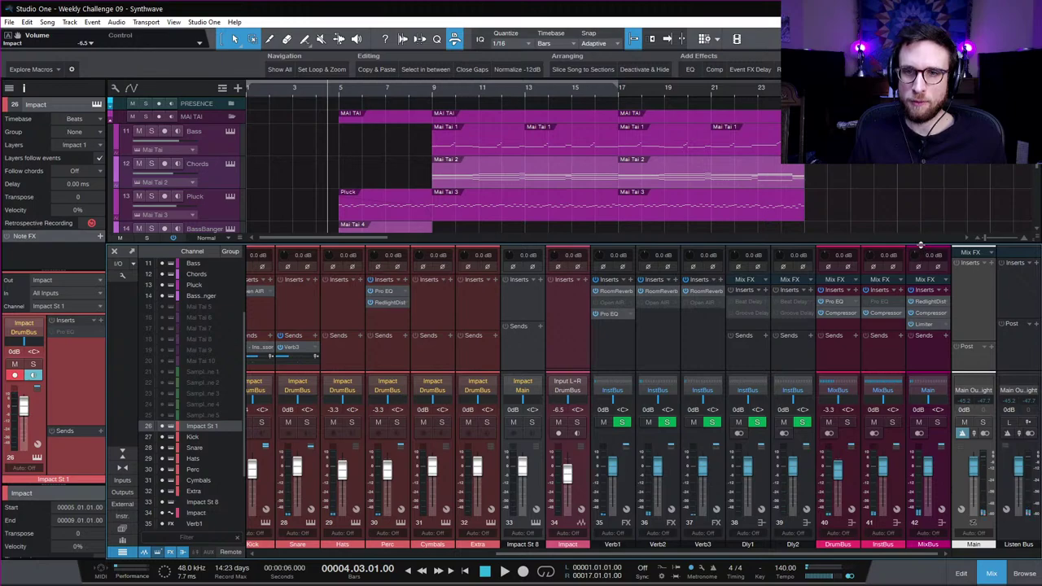
pyautogui.moveTo(920, 244); pyautogui.dragTo(935, 204)
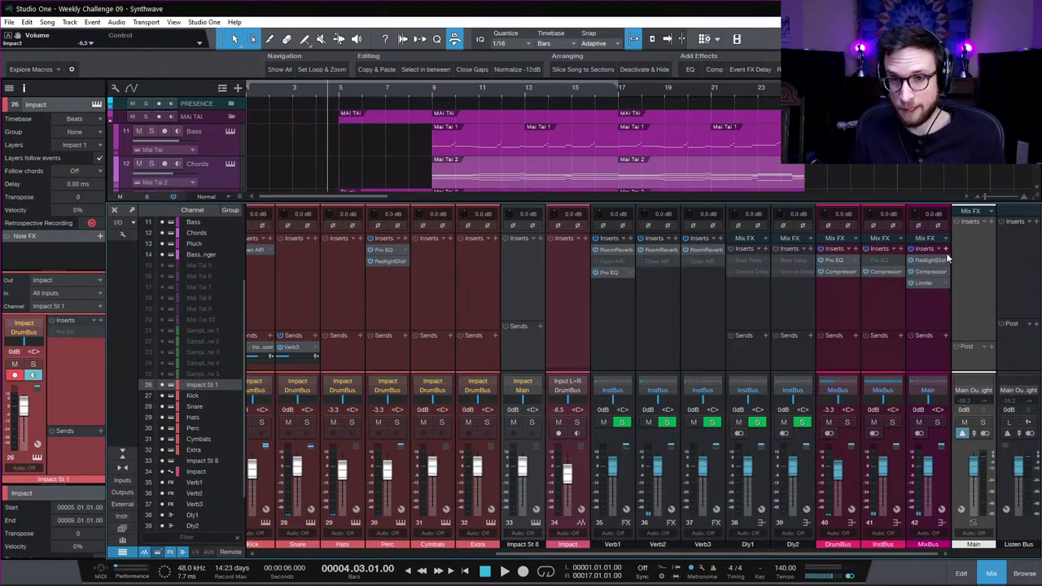
pyautogui.click(945, 248)
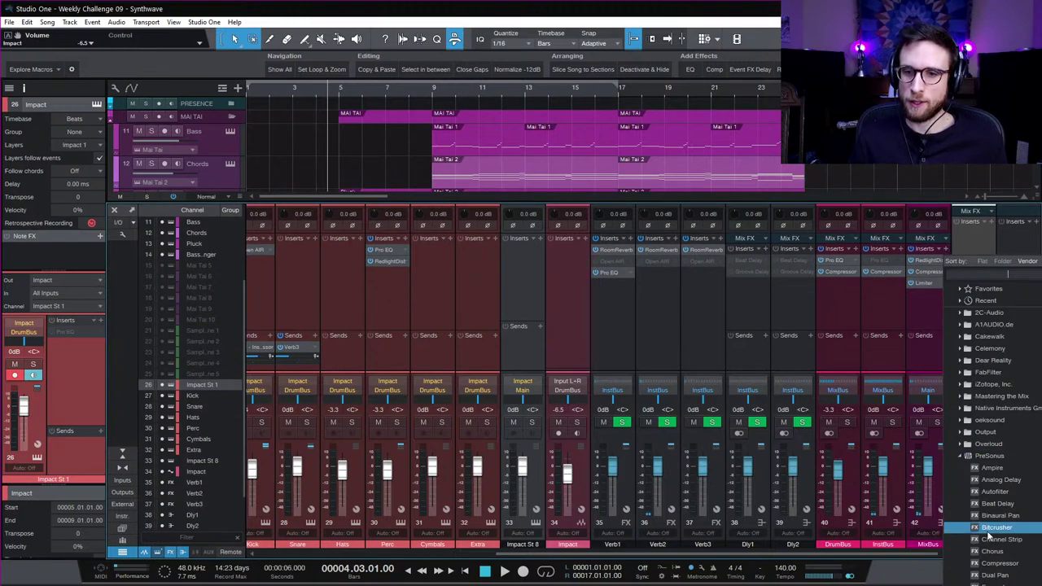
pyautogui.scroll(-5, 1017, 521)
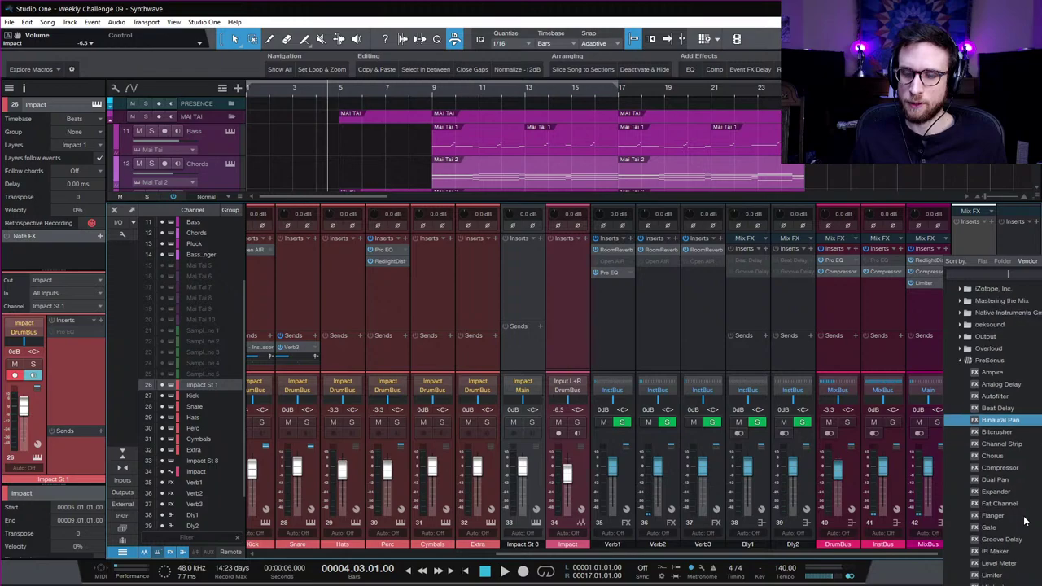
pyautogui.scroll(-4, 1024, 520)
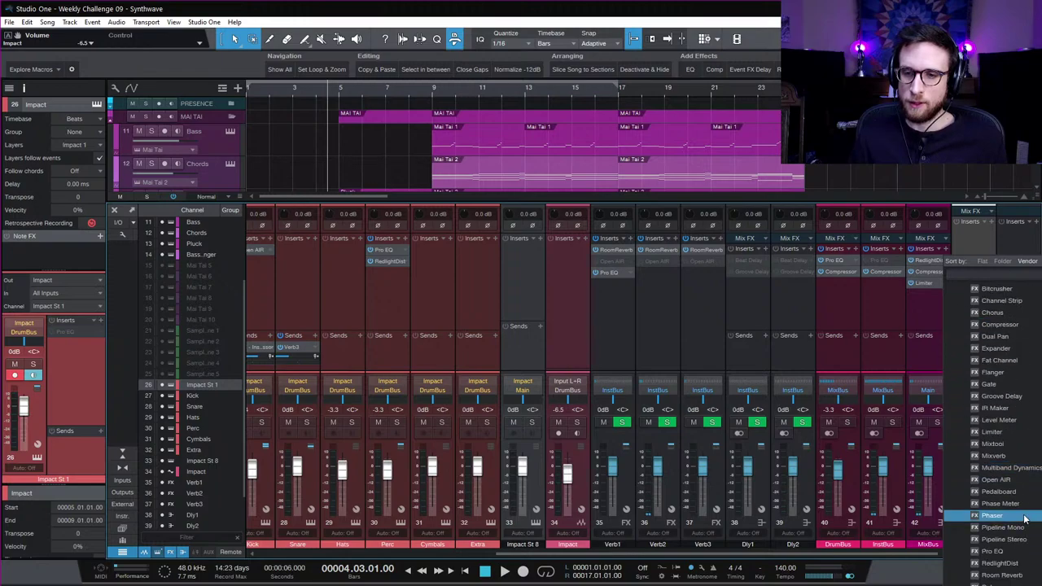
pyautogui.scroll(-1, 1024, 520)
pyautogui.click(1017, 515)
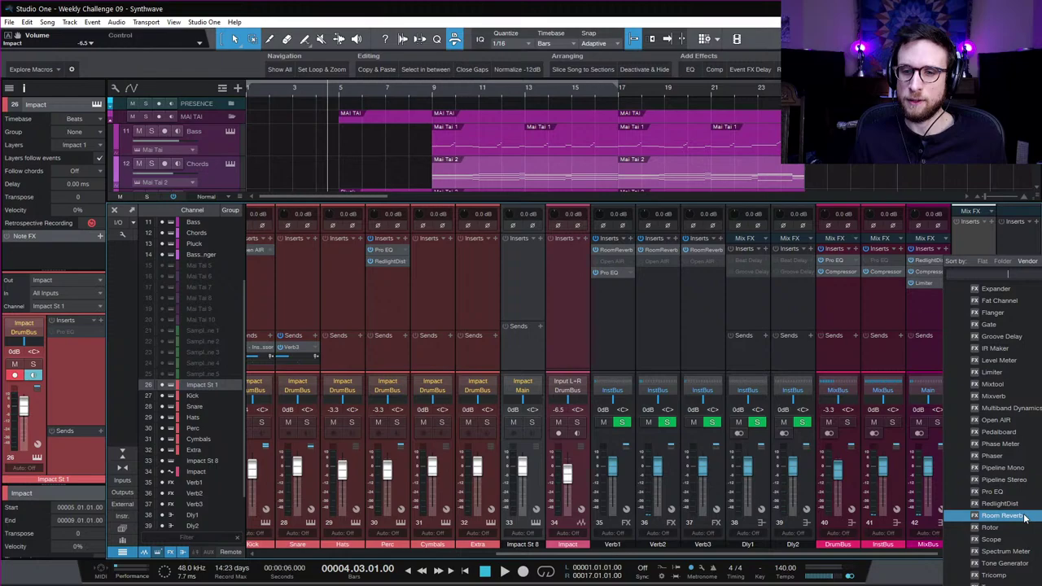
pyautogui.moveTo(999, 503); pyautogui.dragTo(930, 283)
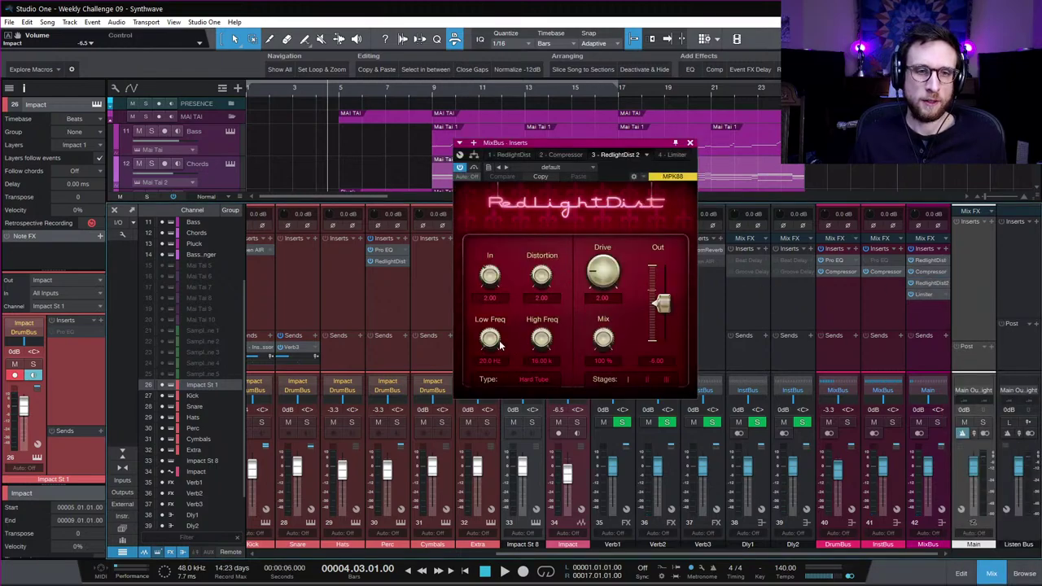
# - Loop bars 5 to 9 and set the second RedlightDist's Low Freq to about 394 Hz and High Freq to about 4.83 kHz during playback
pyautogui.moveTo(500, 345); pyautogui.dragTo(495, 290)
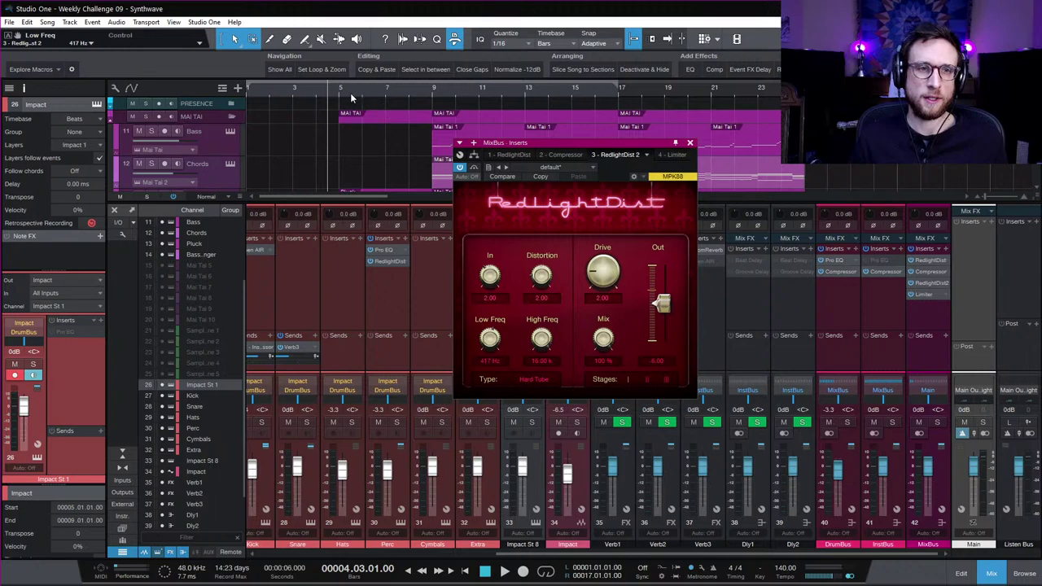
pyautogui.moveTo(341, 85); pyautogui.dragTo(429, 89)
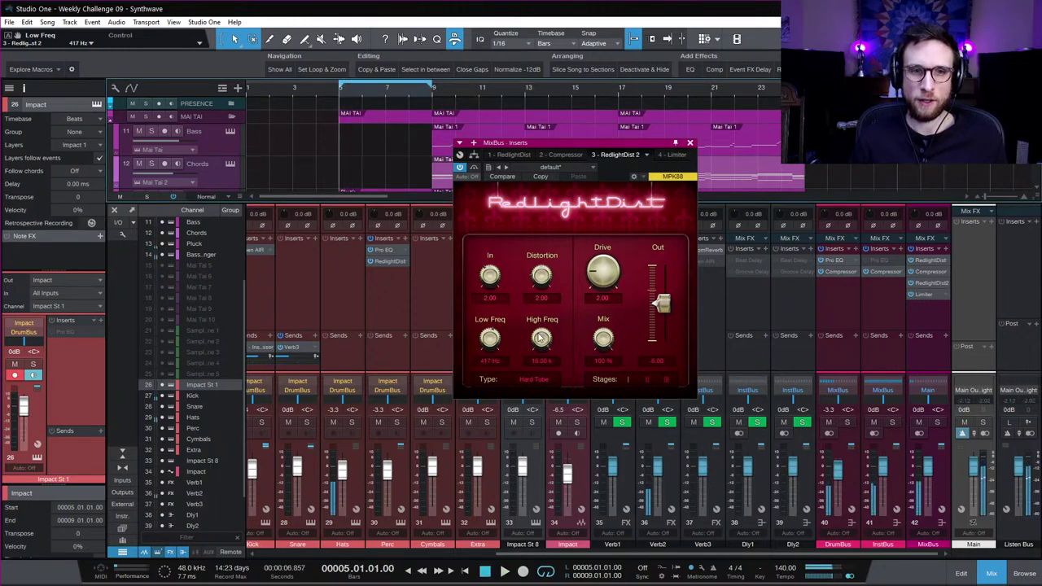
pyautogui.moveTo(541, 339); pyautogui.dragTo(495, 342)
pyautogui.press('space')
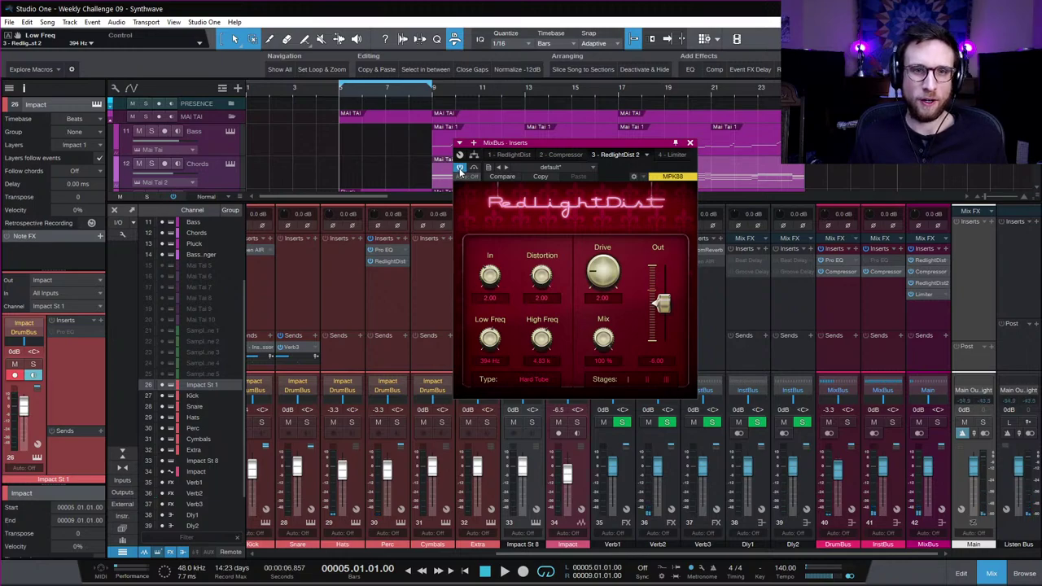
pyautogui.click(688, 144)
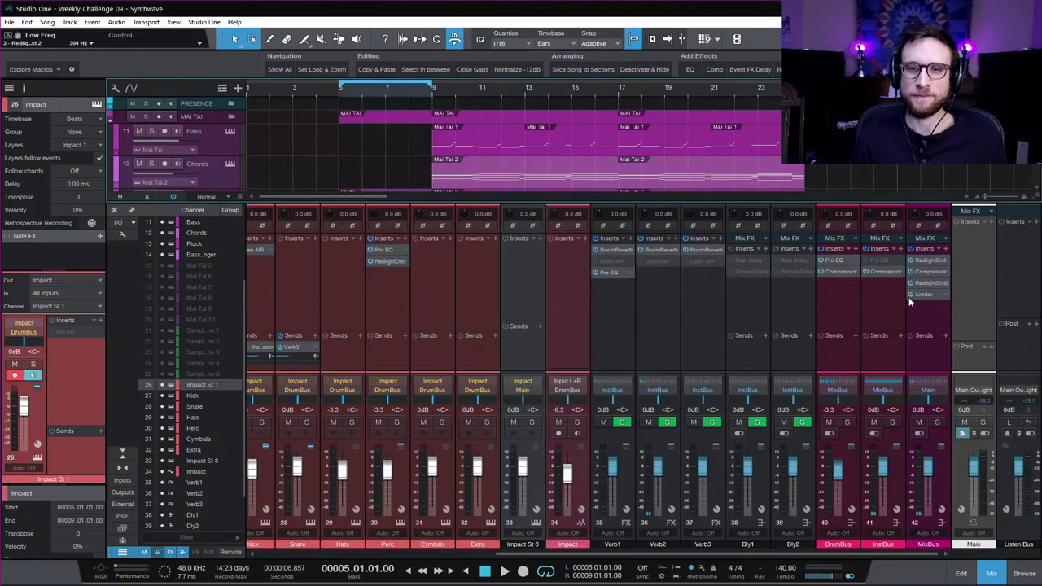
# - Audition the MixBus's first RedlightDist with Low Freq raised to about 565 Hz, then return Low Freq to 20 Hz and High Freq to 16 kHz
pyautogui.rightClick(930, 283)
pyautogui.press('Escape')
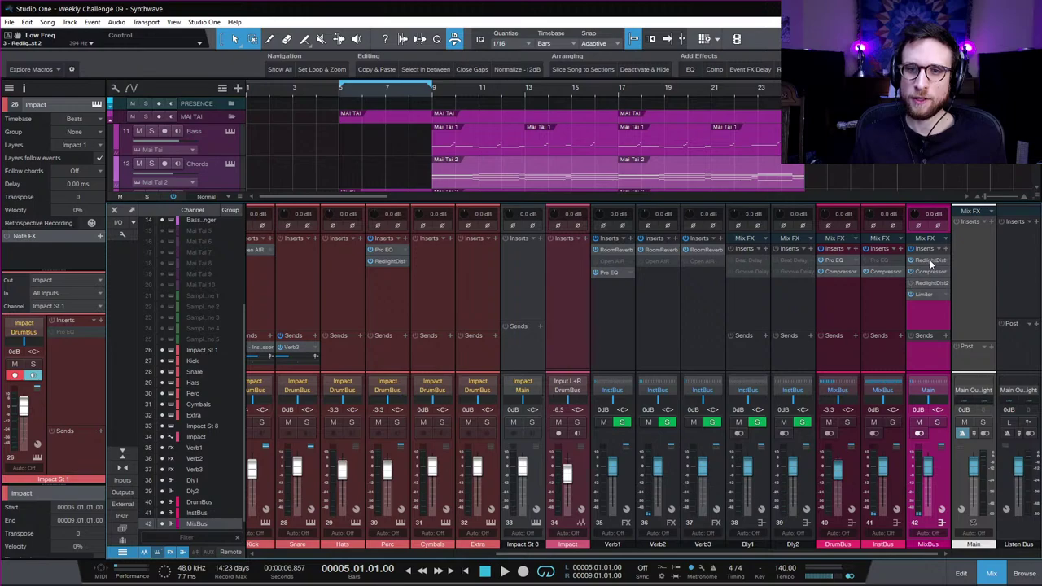
pyautogui.click(929, 261)
pyautogui.moveTo(446, 444); pyautogui.dragTo(461, 381)
pyautogui.press('space')
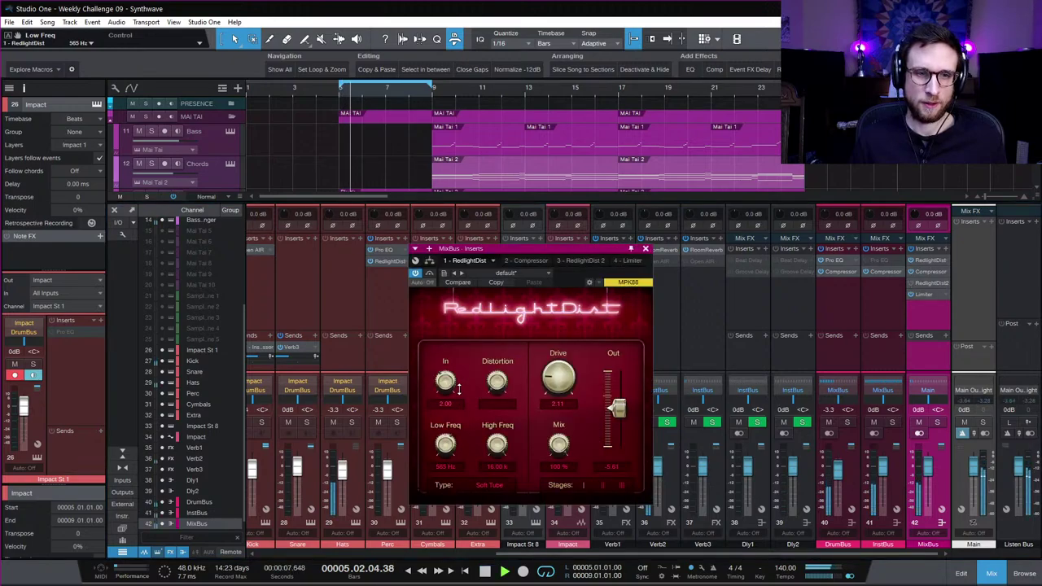
pyautogui.moveTo(493, 441); pyautogui.dragTo(458, 464)
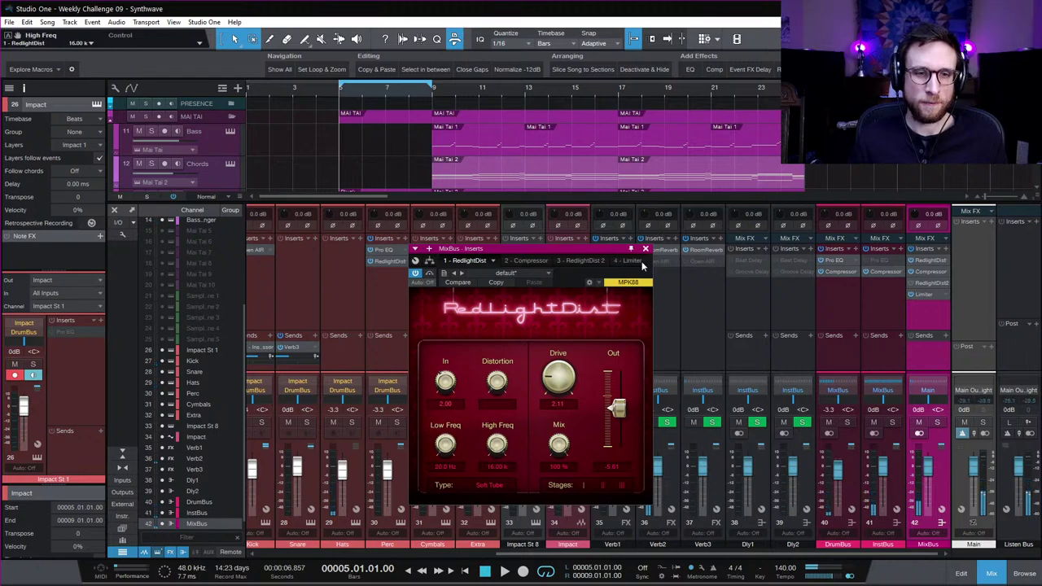
pyautogui.click(645, 250)
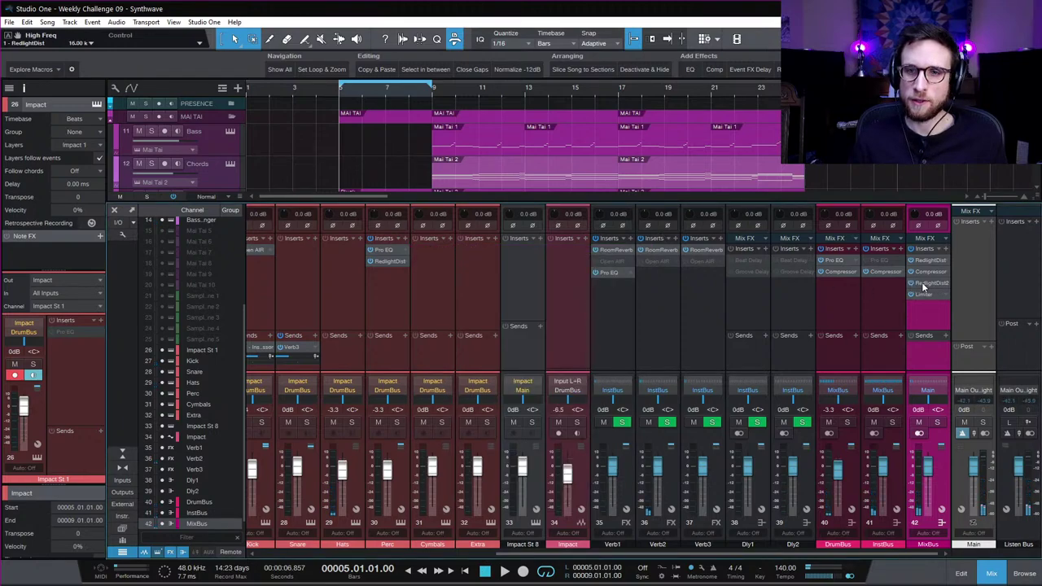
# - Try two stages on the MixBus's second RedlightDist during playback, then return it to one stage
pyautogui.click(923, 283)
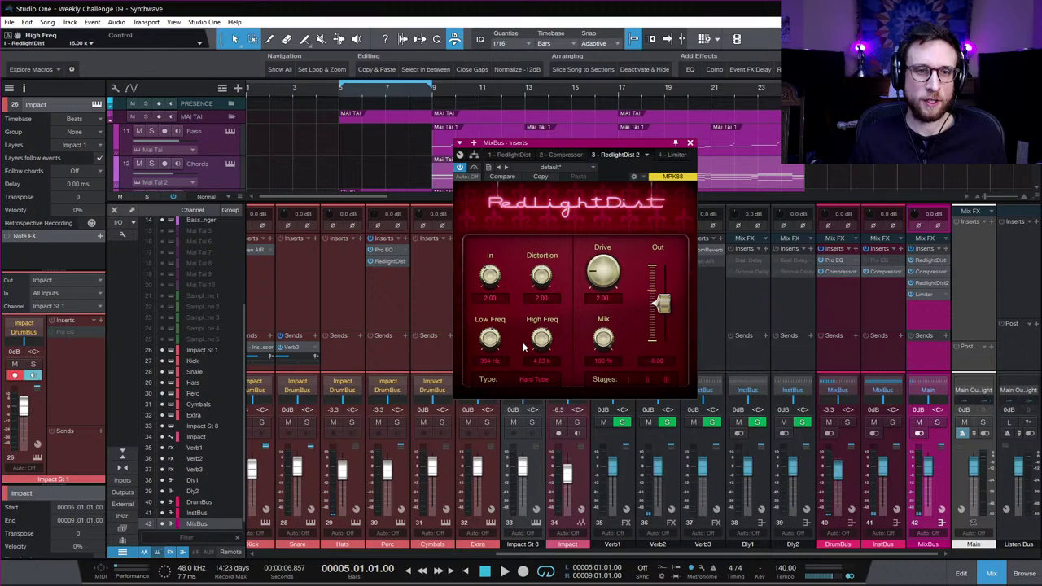
pyautogui.press('space')
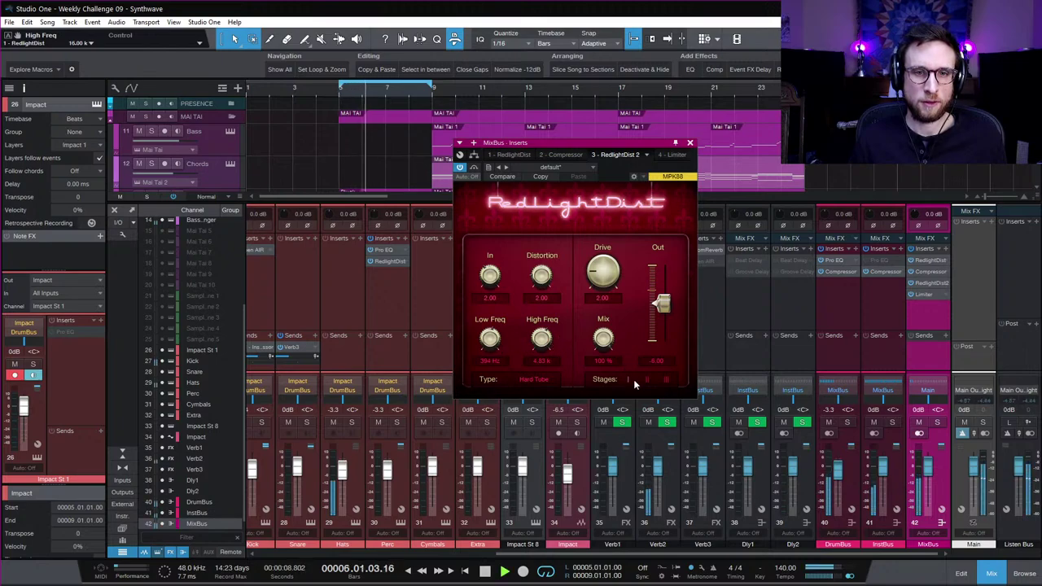
pyautogui.press('space')
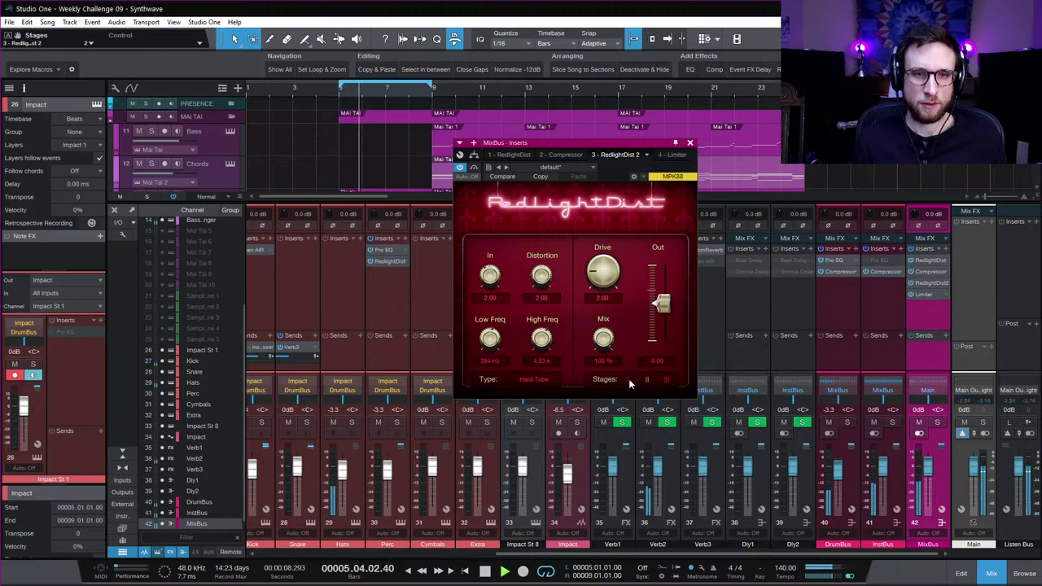
pyautogui.press('space')
pyautogui.press('space')
pyautogui.click(628, 379)
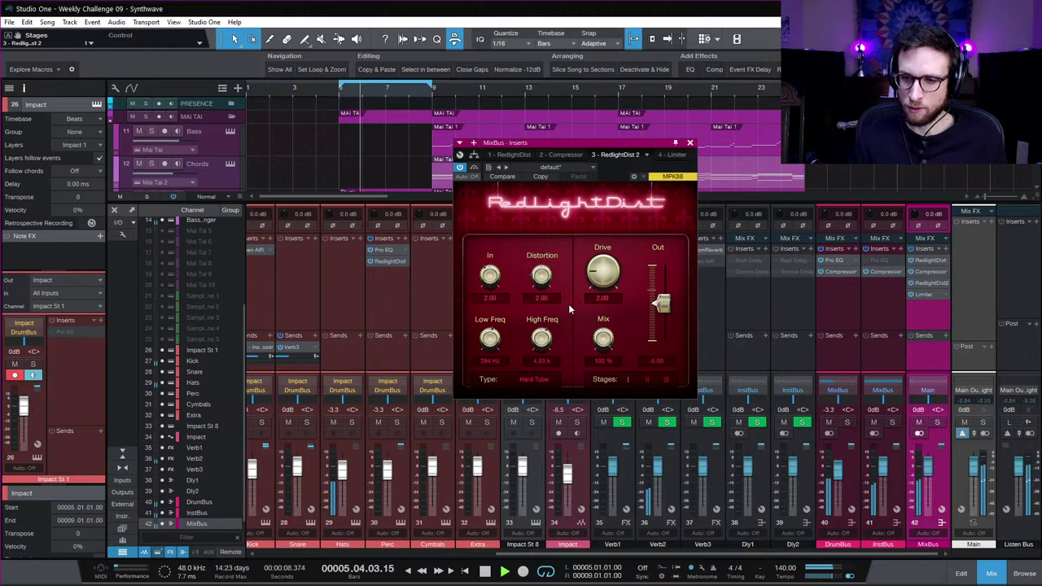
pyautogui.press('space')
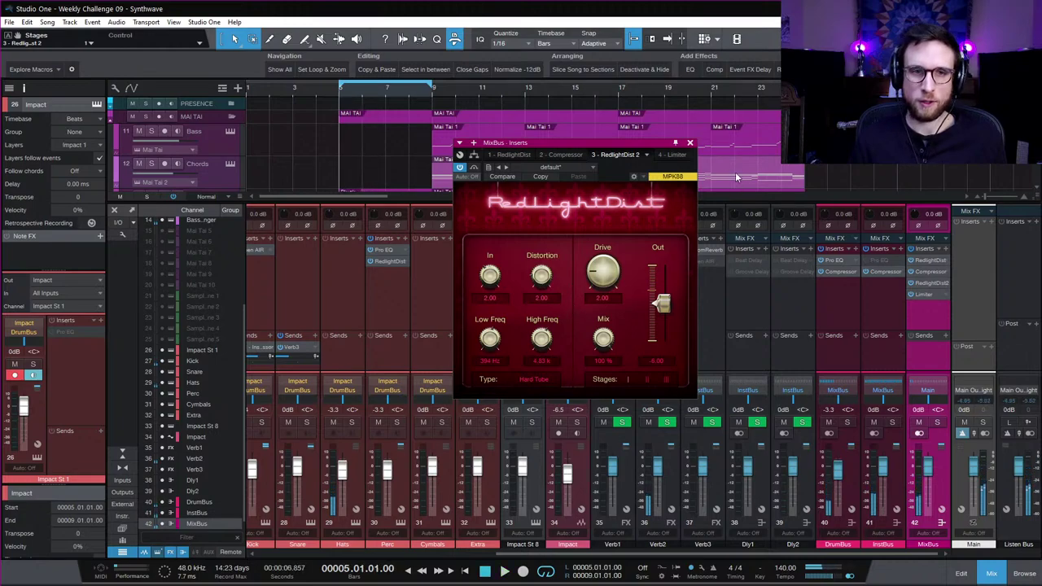
pyautogui.click(691, 144)
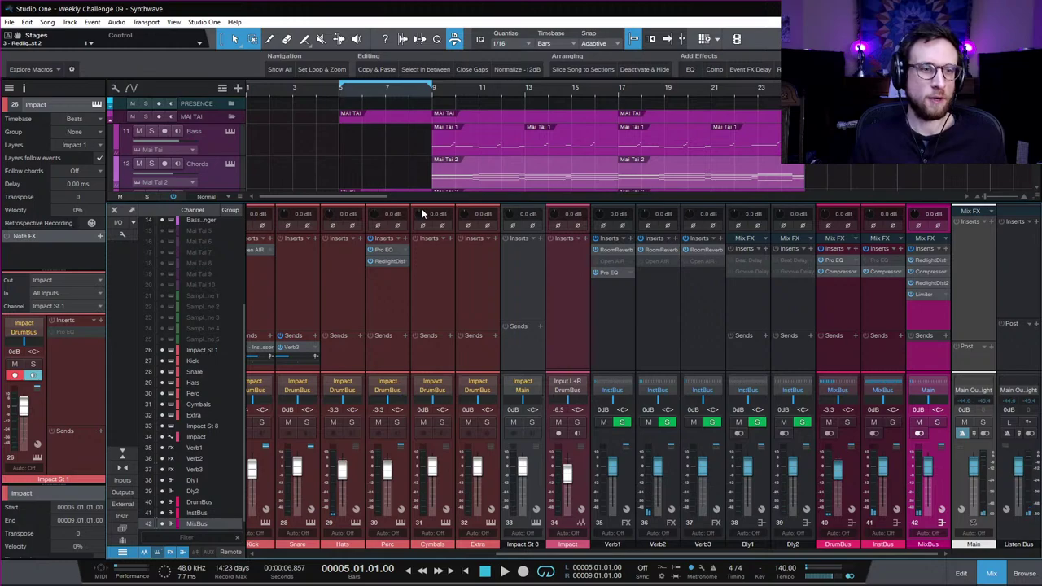
# - Set the second RedlightDist's automation mode to Touch and record Low Freq and High Freq movements while the intro plays
pyautogui.moveTo(429, 209); pyautogui.dragTo(615, 277)
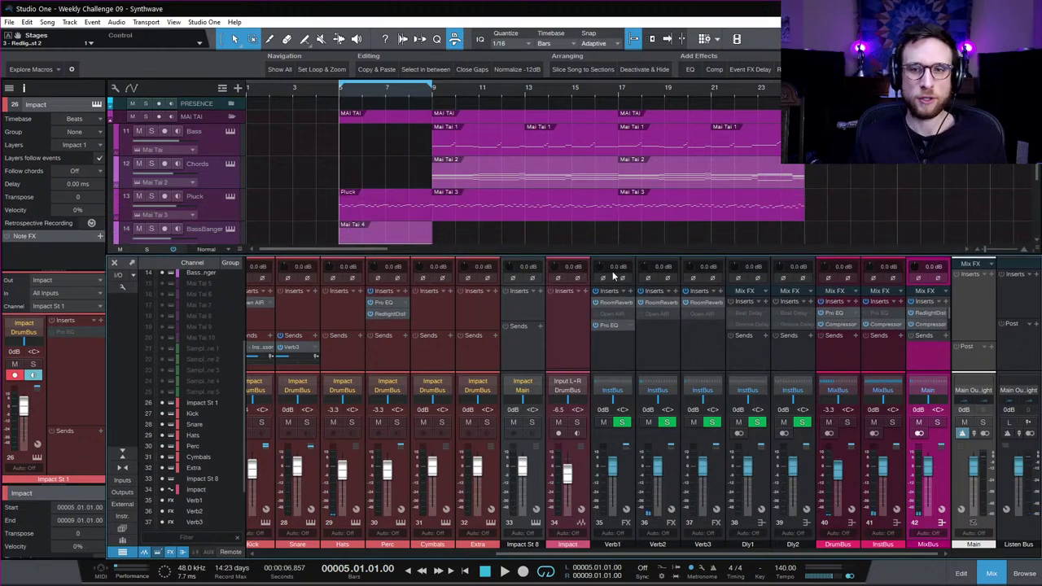
pyautogui.click(932, 314)
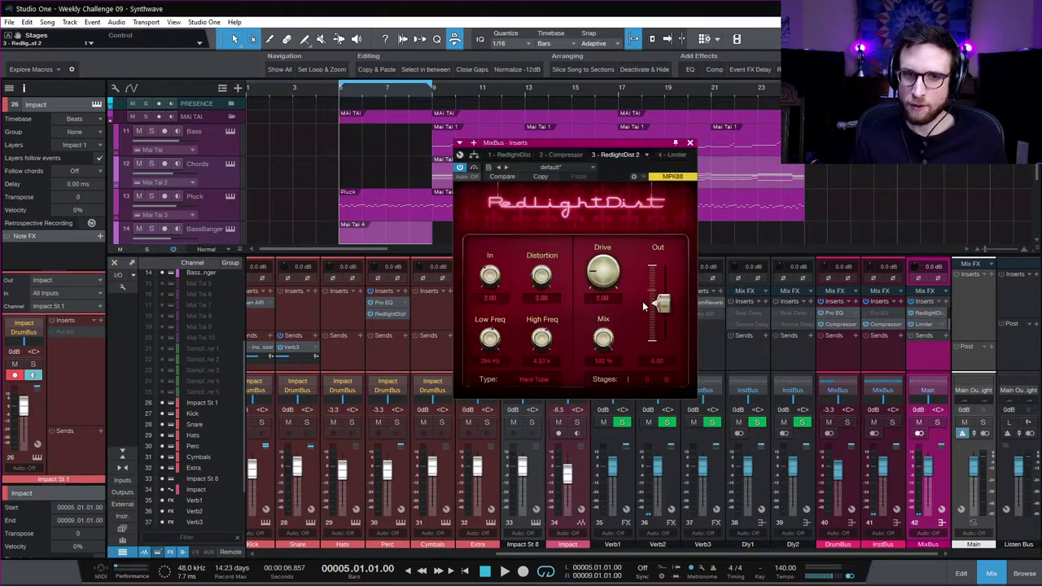
pyautogui.click(464, 176)
pyautogui.click(488, 221)
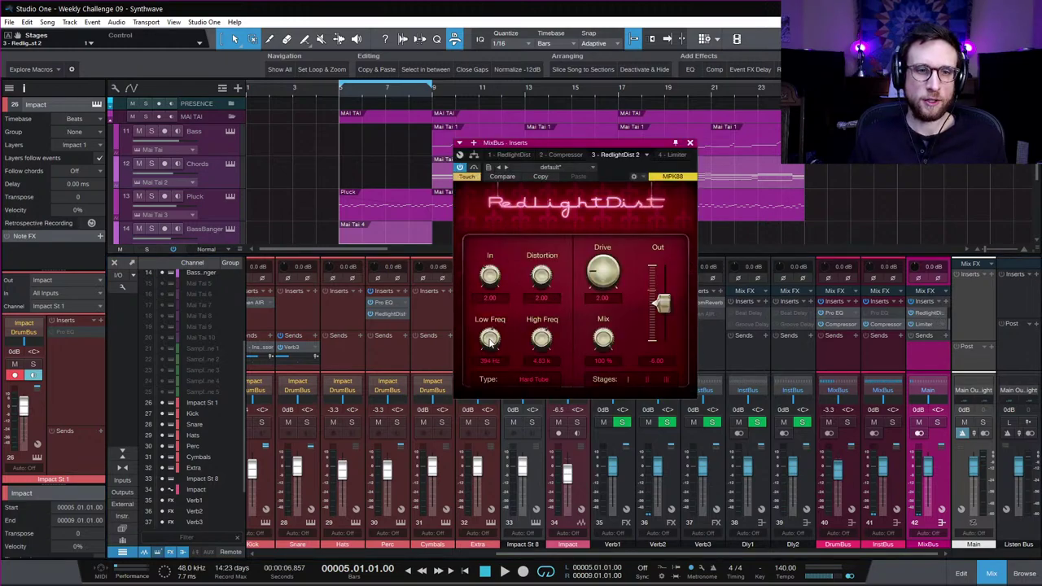
pyautogui.press('space')
pyautogui.moveTo(489, 342); pyautogui.dragTo(541, 330)
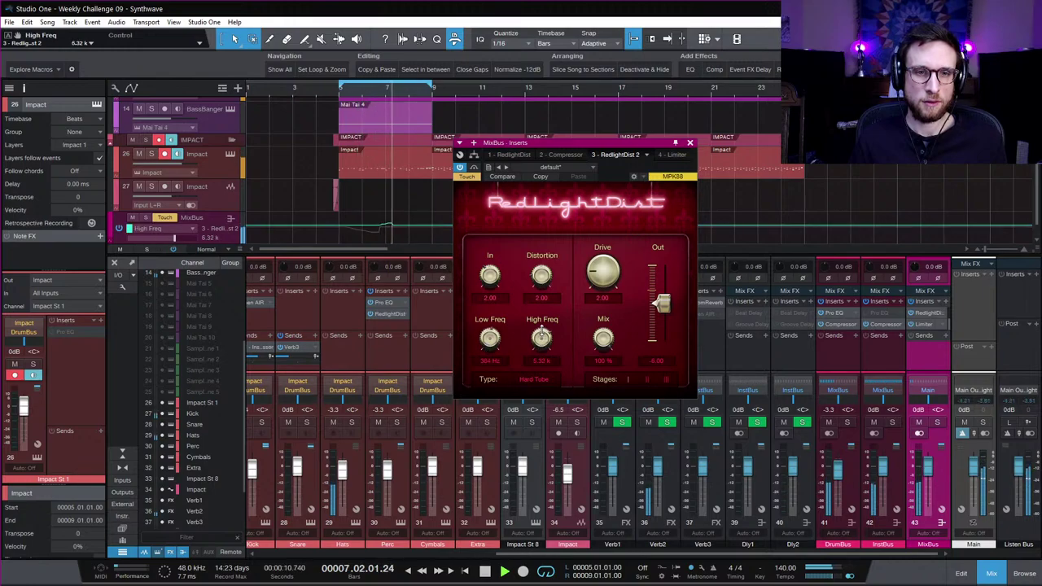
pyautogui.press('space')
pyautogui.click(690, 145)
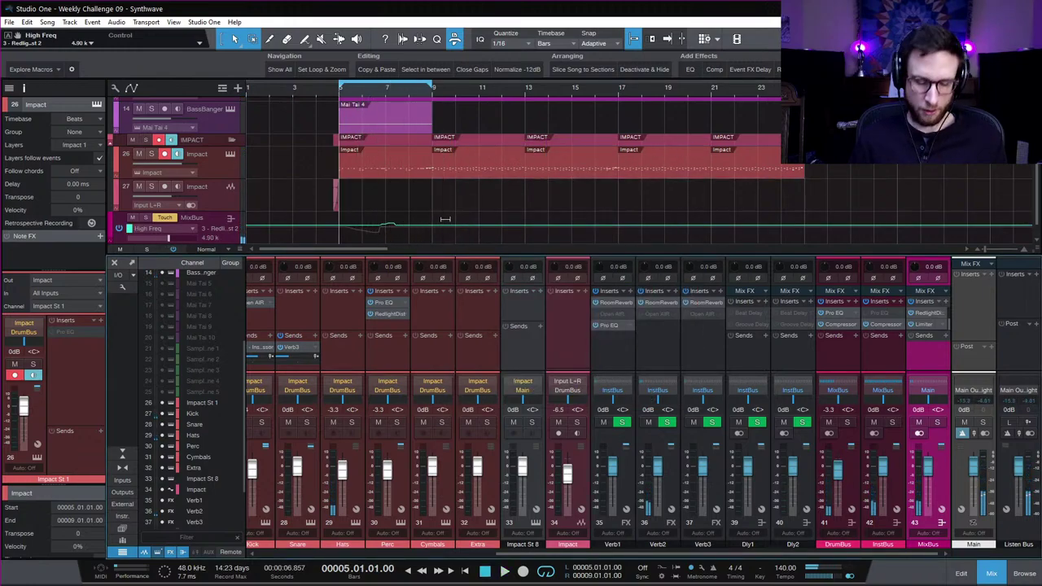
# - Show the MixBus Low Freq automation and reshape it to fall gradually from bar 5 with a sharp drop at bar 7, then play it
pyautogui.press('e')
pyautogui.press('e')
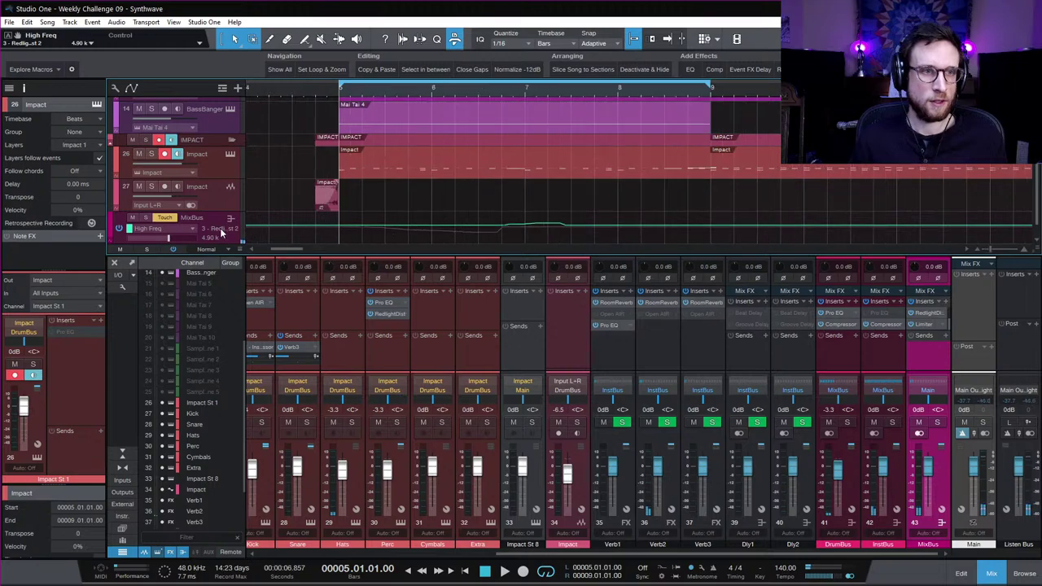
pyautogui.click(186, 228)
pyautogui.click(195, 251)
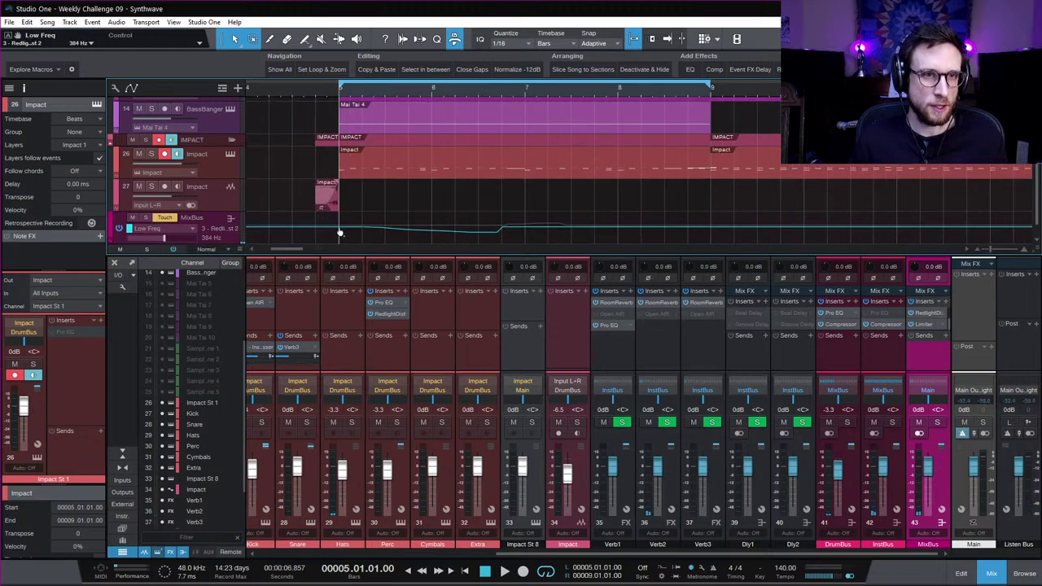
pyautogui.click(340, 233)
pyautogui.moveTo(364, 231); pyautogui.dragTo(521, 233)
pyautogui.press('space')
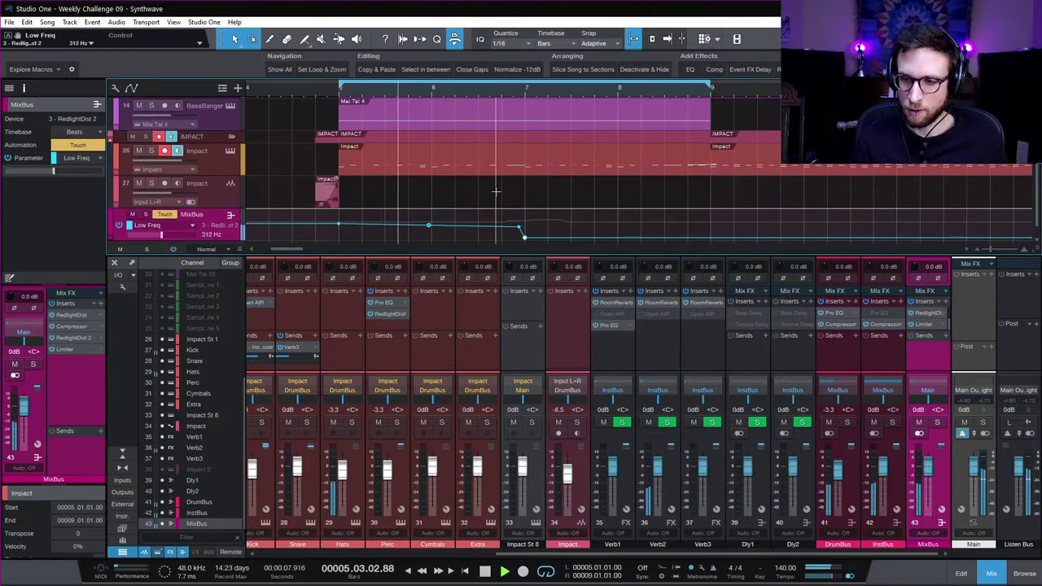
pyautogui.scroll(-1, 498, 184)
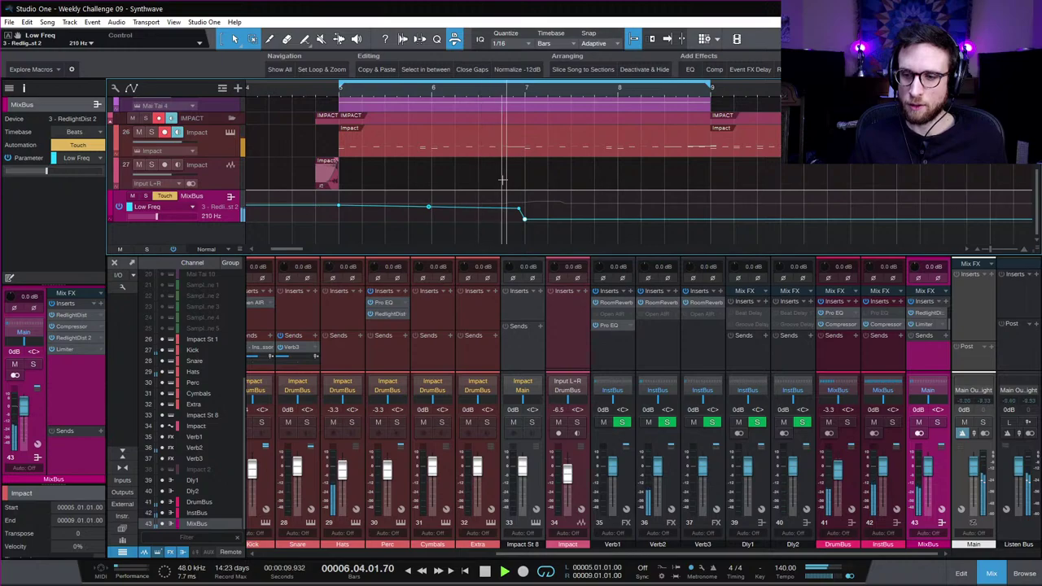
pyautogui.press('space')
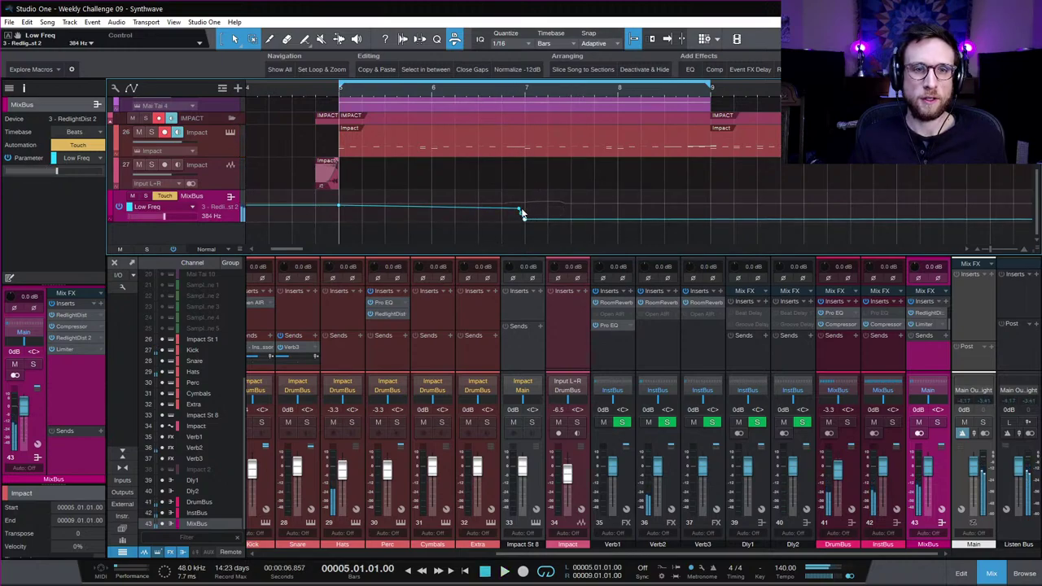
# - Move the Low Freq automation drop to bar 9, lower the point just before it for a gradual fall, and play the loop
pyautogui.moveTo(521, 216); pyautogui.dragTo(708, 218)
pyautogui.press('space')
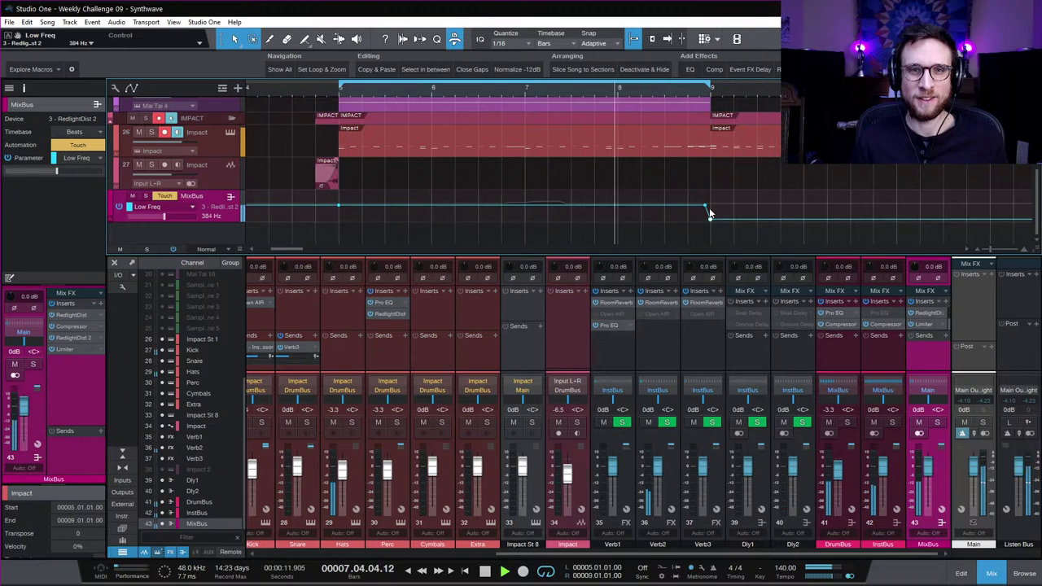
pyautogui.press('space')
pyautogui.moveTo(706, 210); pyautogui.dragTo(707, 213)
pyautogui.press('space')
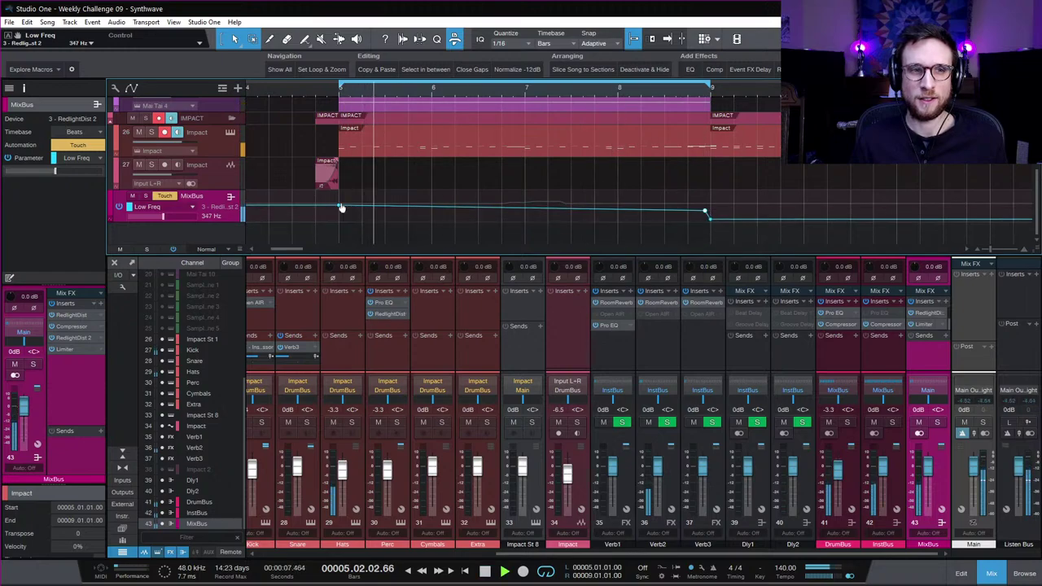
pyautogui.moveTo(341, 210)
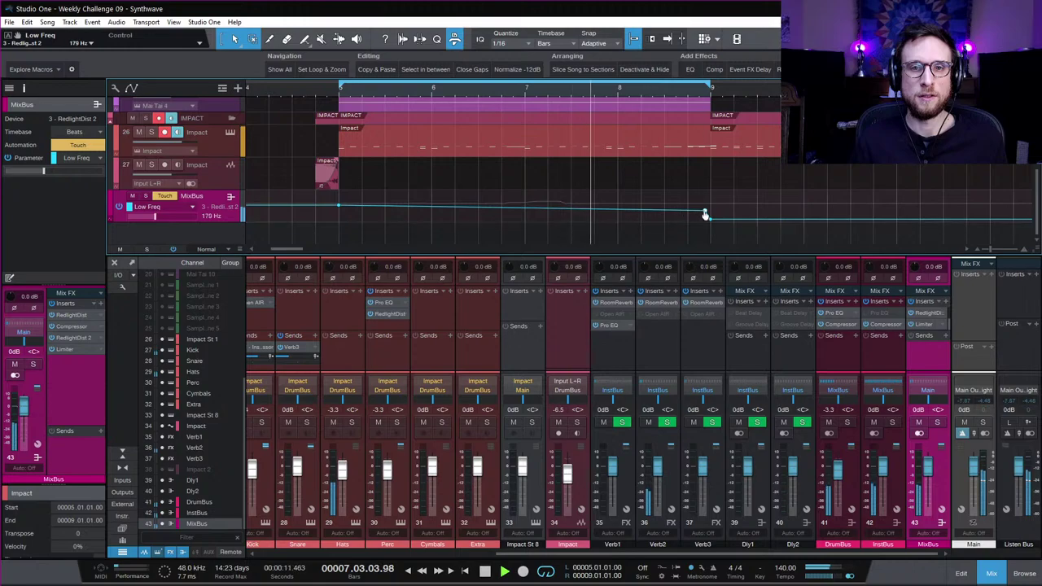
pyautogui.moveTo(706, 214)
pyautogui.click(521, 209)
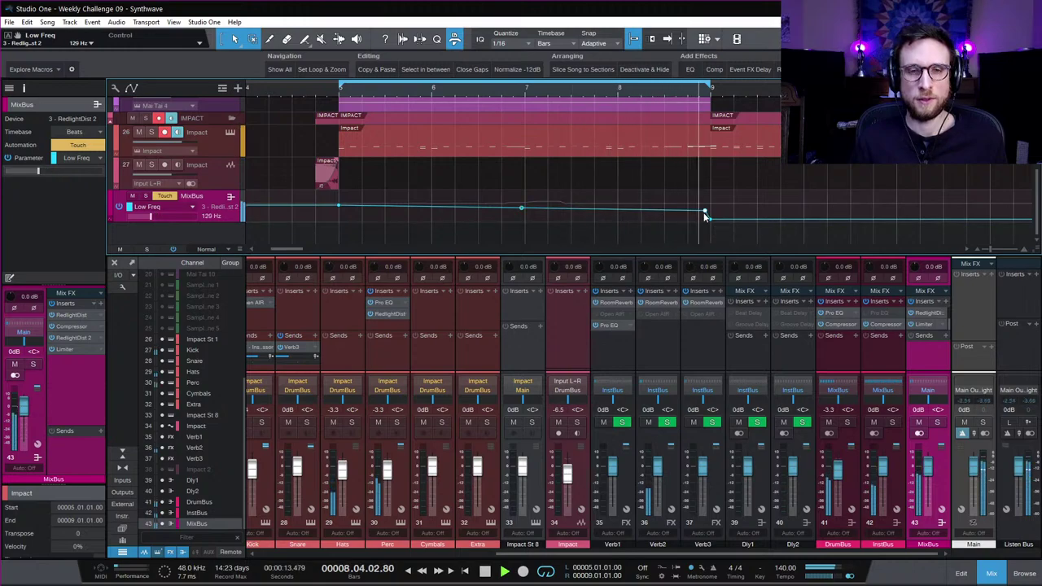
# - Stop playback, show the High Freq automation of the MixBus's second RedlightDist, and set its automation mode to Read
pyautogui.press('space')
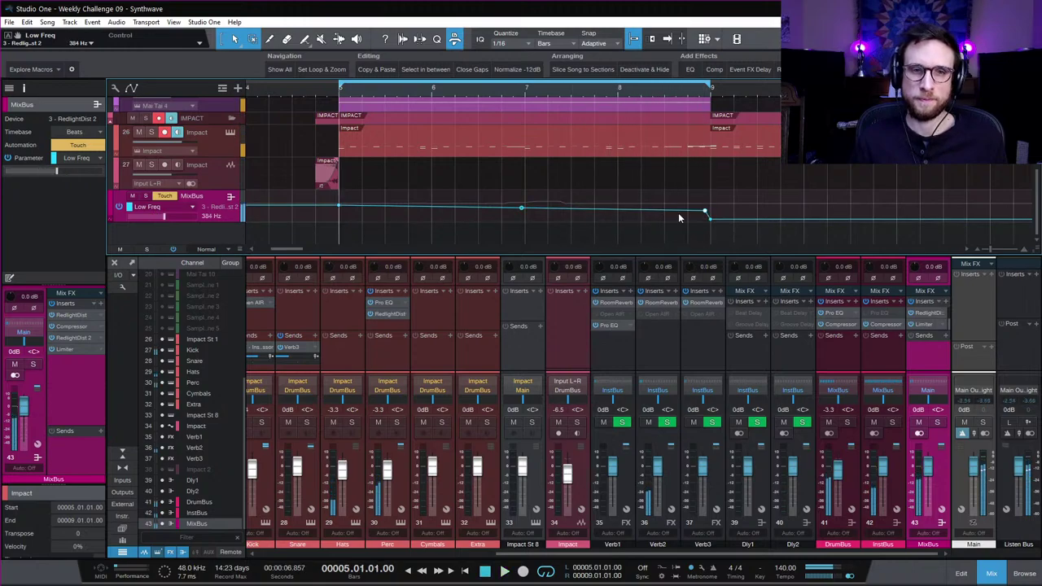
pyautogui.click(184, 209)
pyautogui.click(195, 229)
pyautogui.click(163, 198)
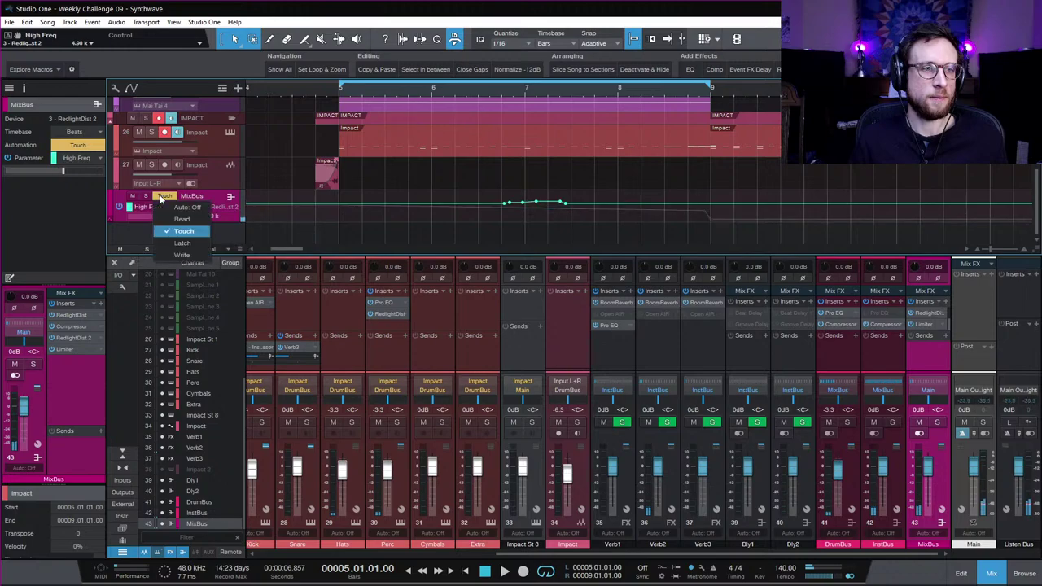
pyautogui.click(182, 219)
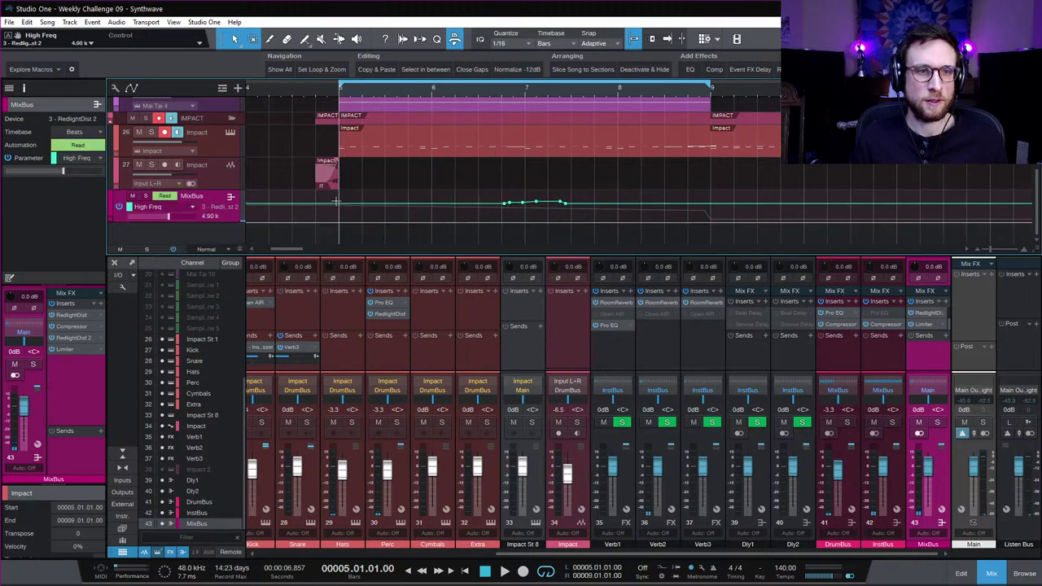
# - Reshape the High Freq automation to rise gradually from bar 5 and jump up at bar 9, then play past it with looping off
pyautogui.moveTo(339, 203)
pyautogui.mouseDown()
pyautogui.moveTo(712, 206)
pyautogui.moveTo(714, 191)
pyautogui.mouseUp()
pyautogui.press('space')
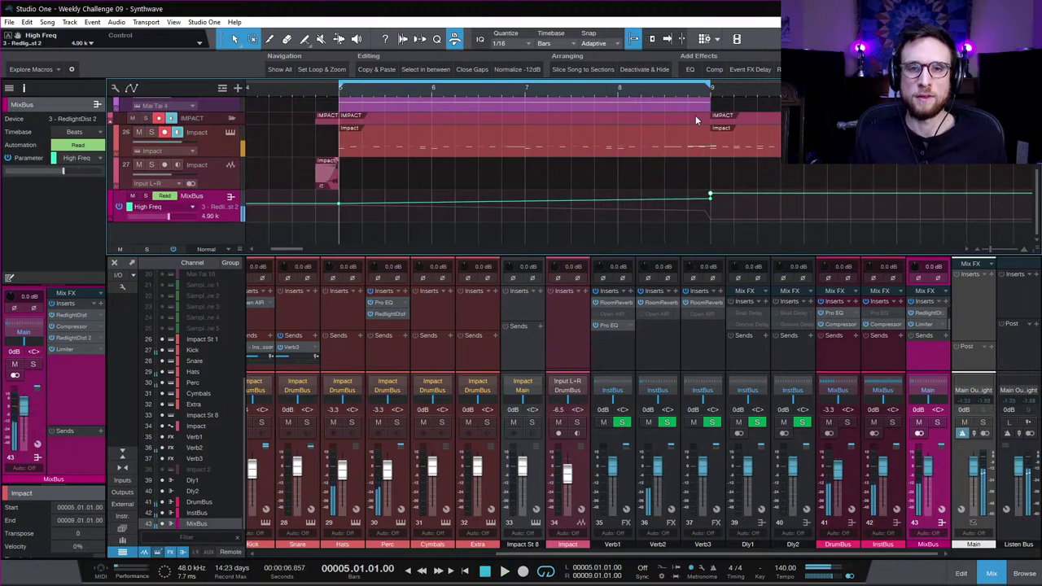
pyautogui.press('/')
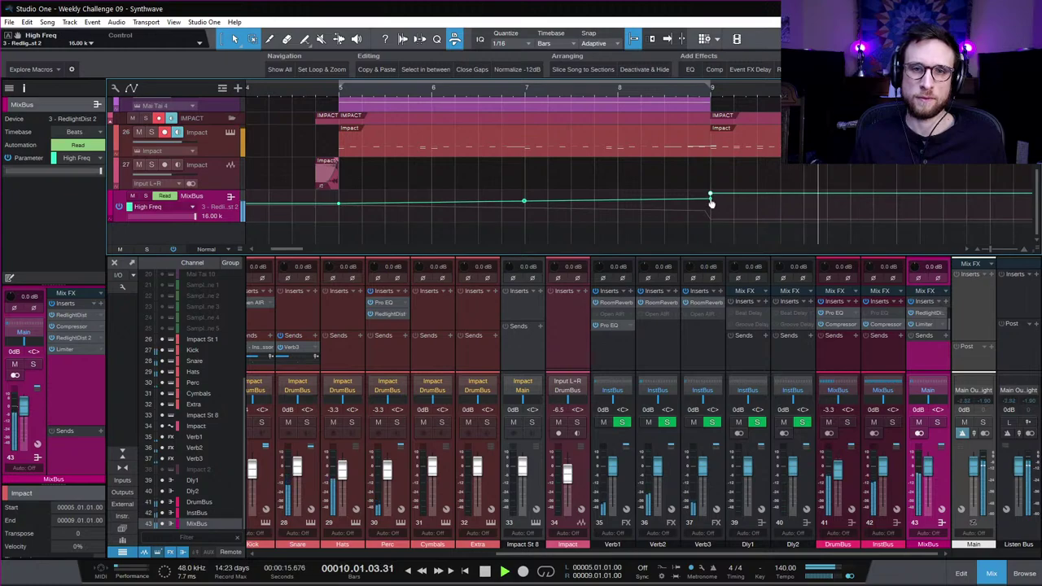
# - Move the High Freq point just before bar 9 slightly earlier to make a short ramp, then play the transition and save the song
pyautogui.press('space')
pyautogui.moveTo(711, 200); pyautogui.dragTo(687, 199)
pyautogui.click(653, 85)
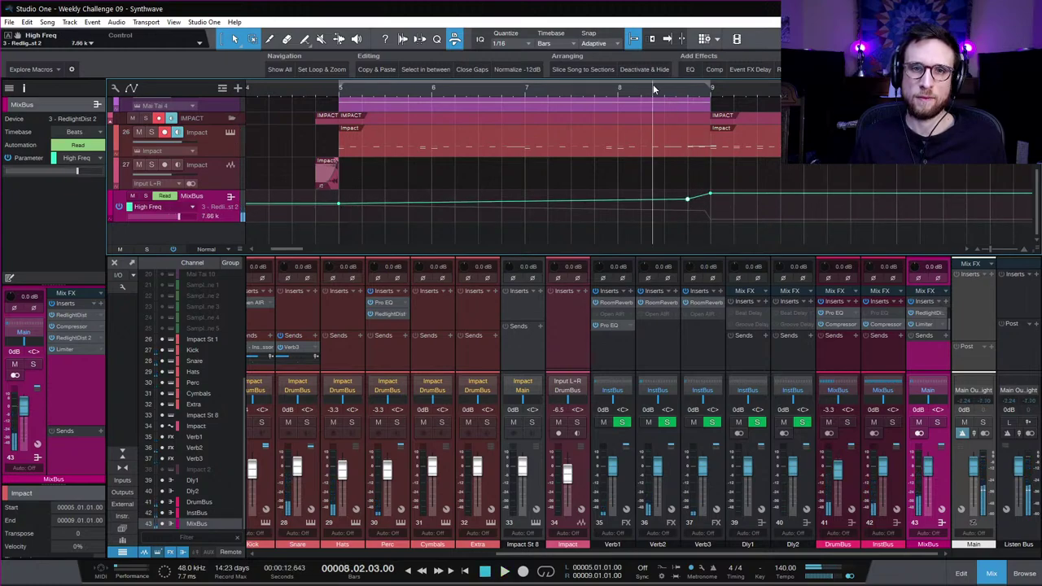
pyautogui.press('space')
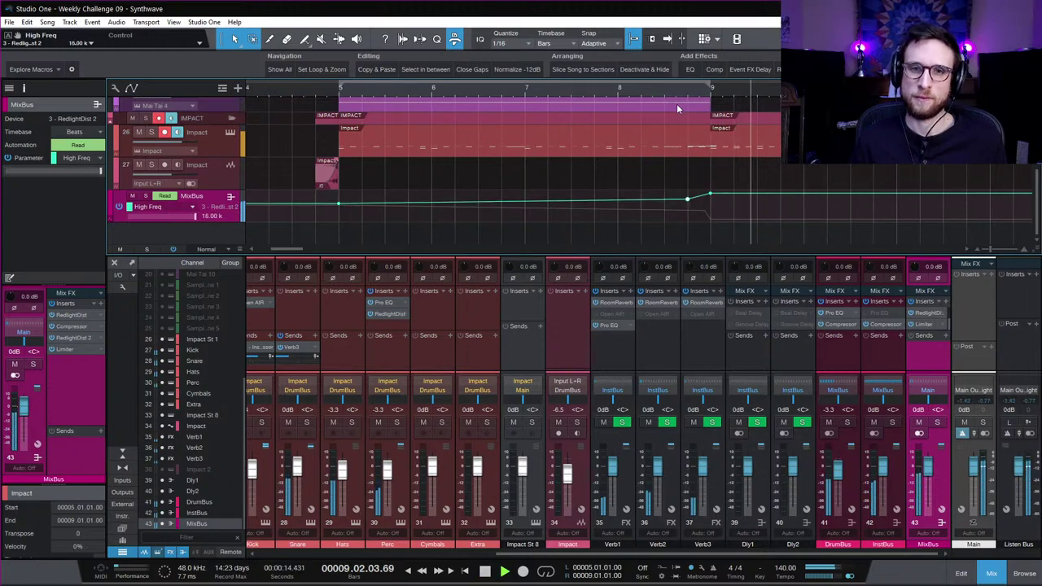
pyautogui.press('space')
pyautogui.hotkey('ctrl', 's')
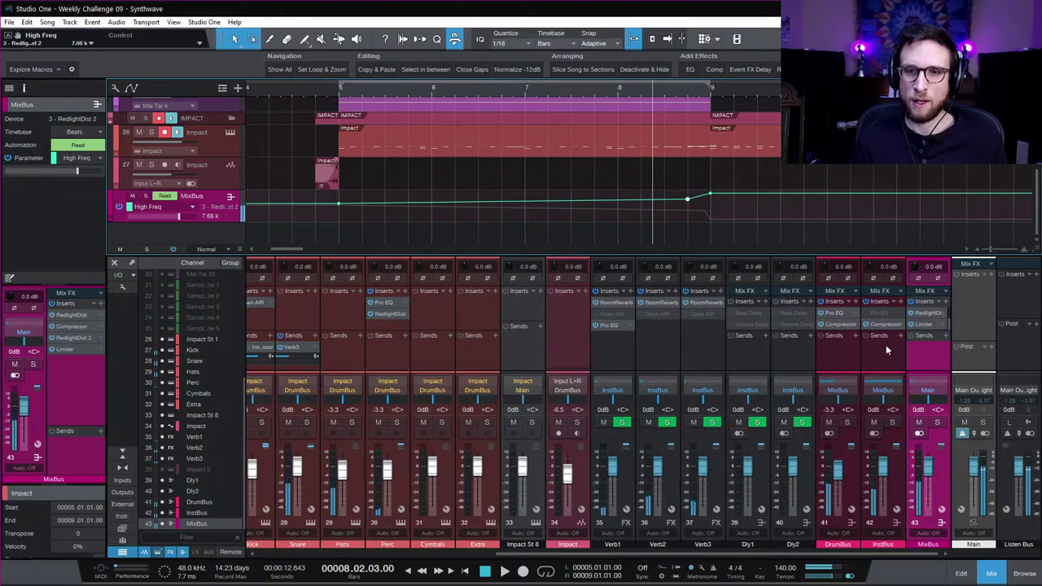
# - Add a Bypass automation envelope for the MixBus's second RedlightDist and switch bypass on at bar 9, then play the transition
pyautogui.scroll(1, 949, 321)
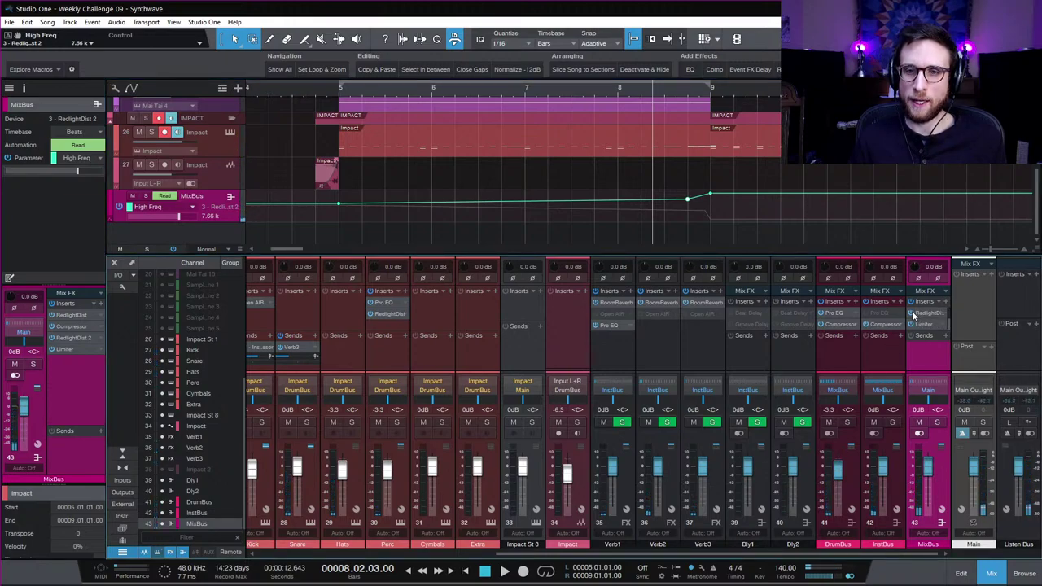
pyautogui.click(926, 316)
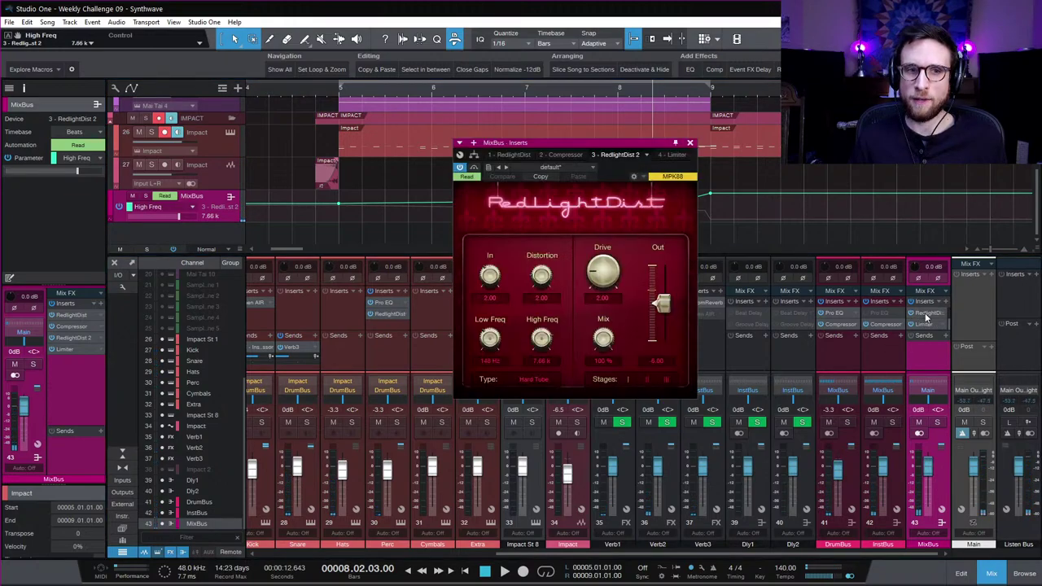
pyautogui.click(474, 168)
pyautogui.click(591, 180)
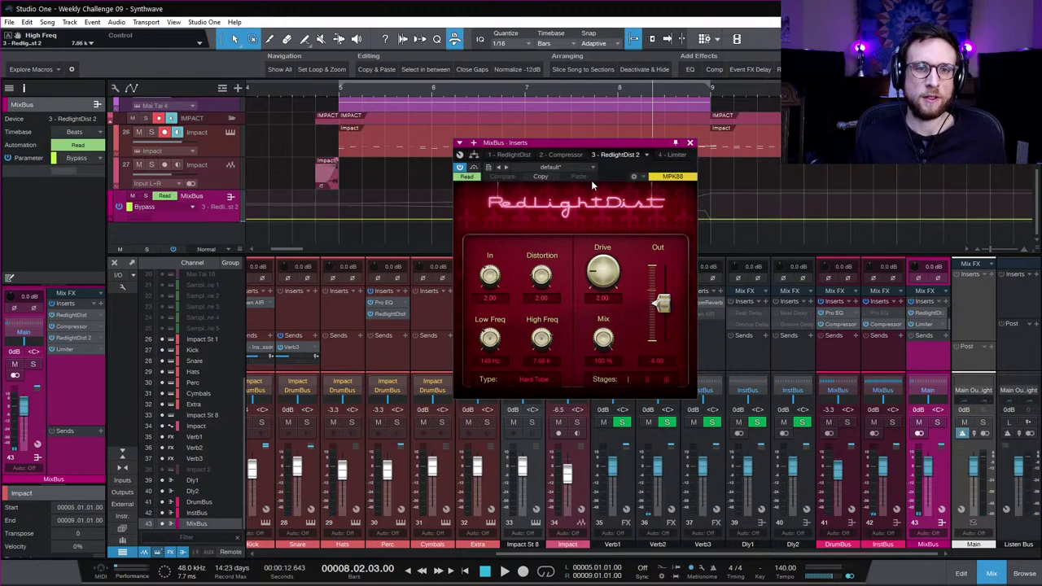
pyautogui.click(690, 143)
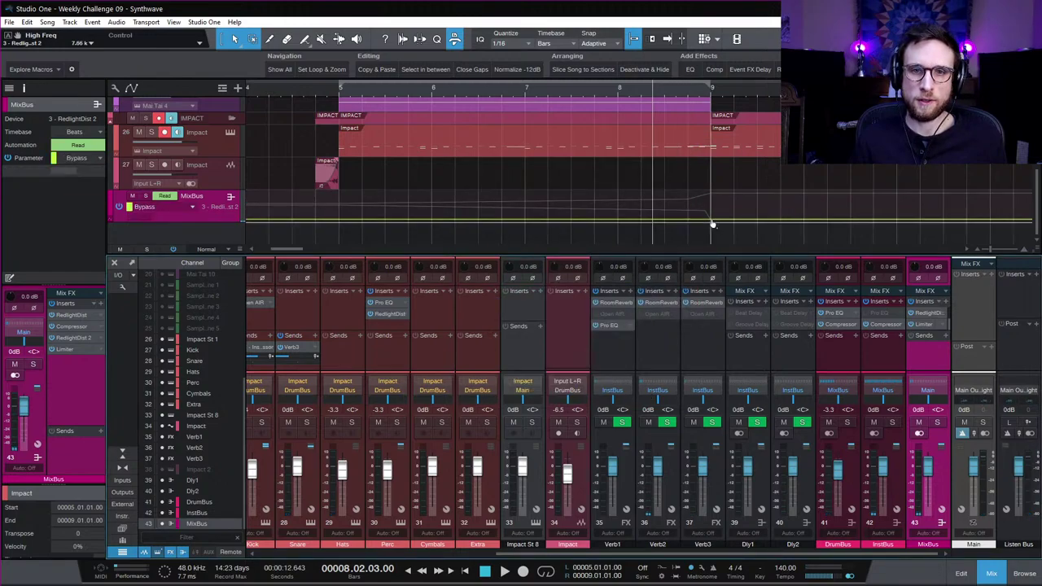
pyautogui.moveTo(720, 221); pyautogui.dragTo(709, 180)
pyautogui.press('space')
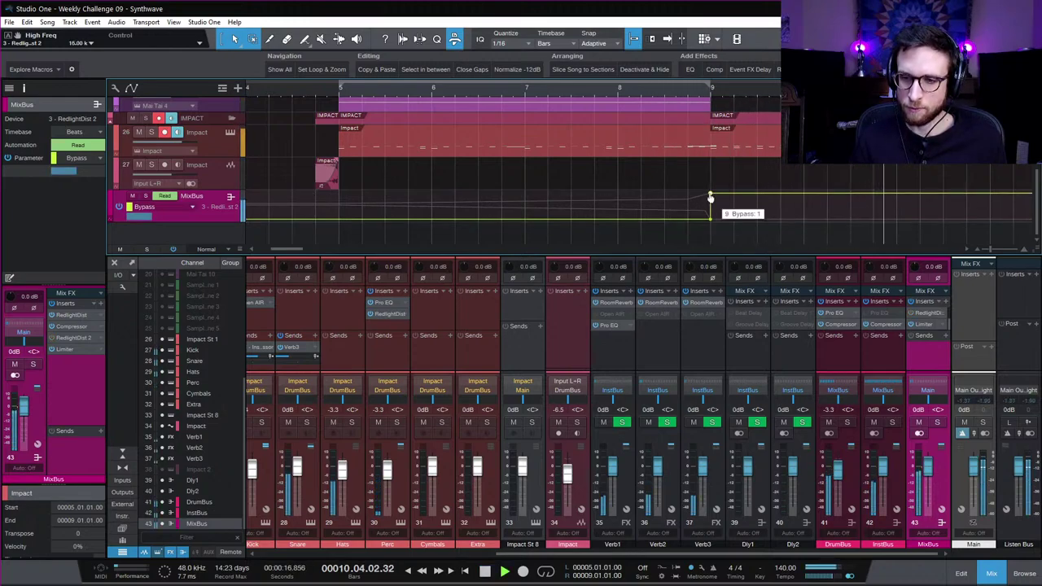
# - Lower the second RedlightDist's output gain to -9.24 dB while playing the intro into bar 9
pyautogui.click(348, 91)
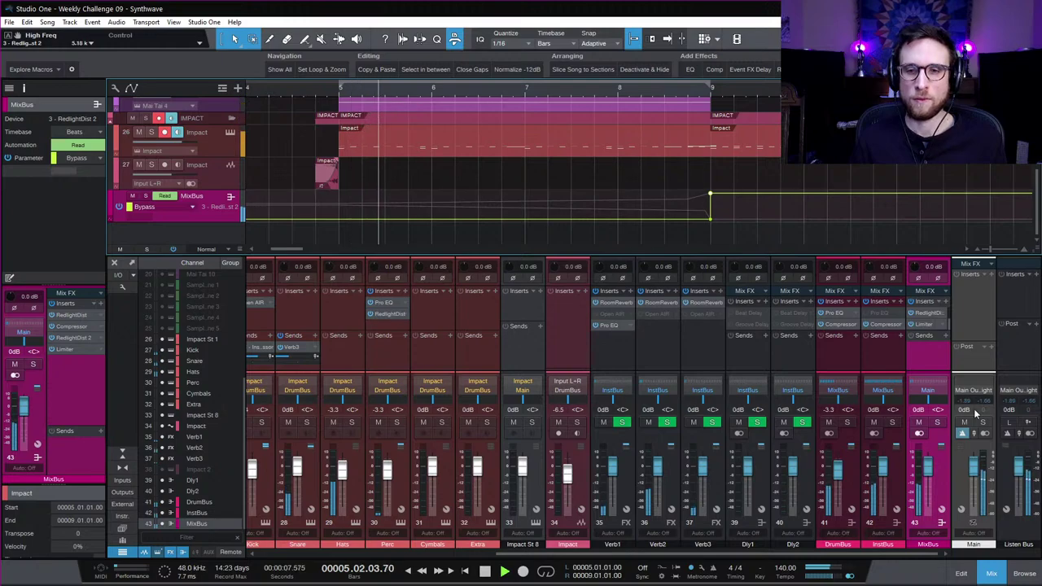
pyautogui.click(931, 316)
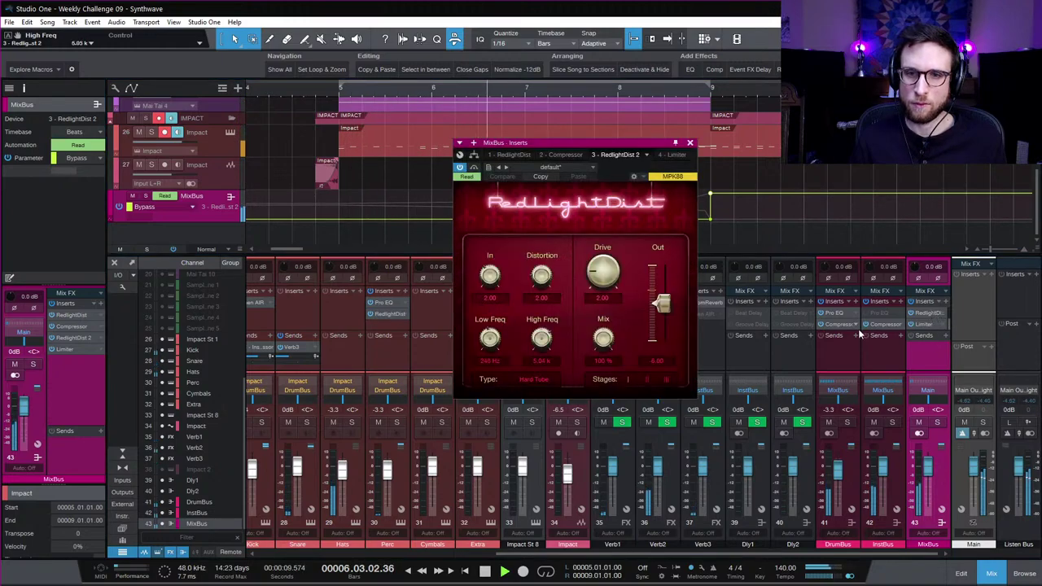
pyautogui.moveTo(663, 305); pyautogui.dragTo(665, 308)
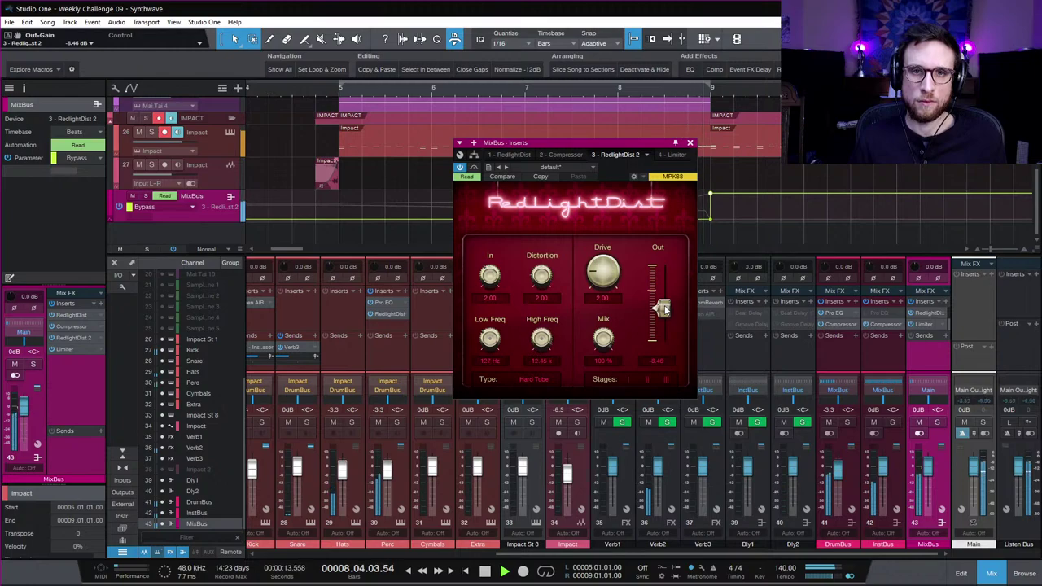
pyautogui.moveTo(664, 308); pyautogui.dragTo(664, 312)
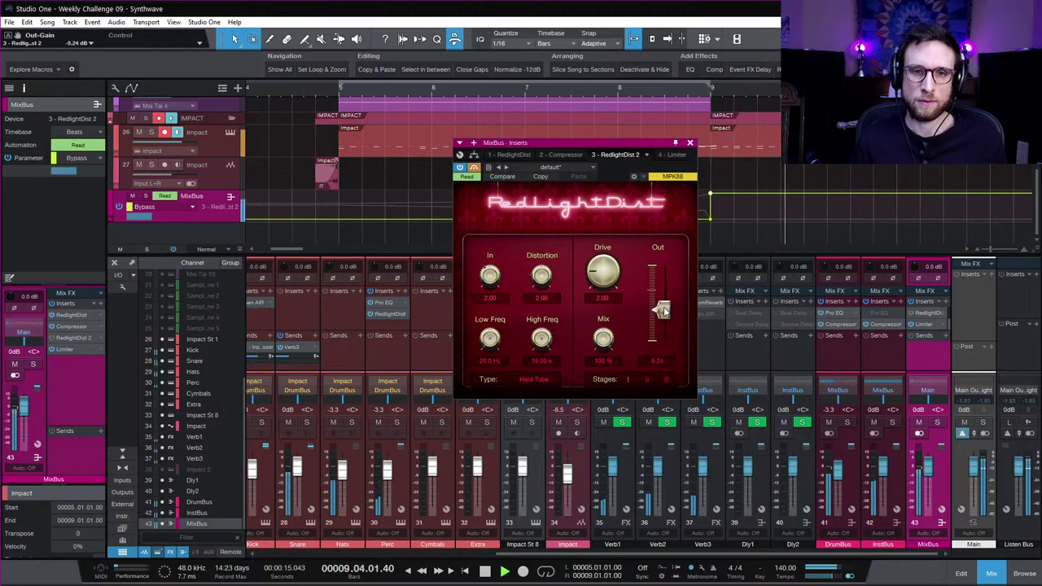
pyautogui.click(307, 93)
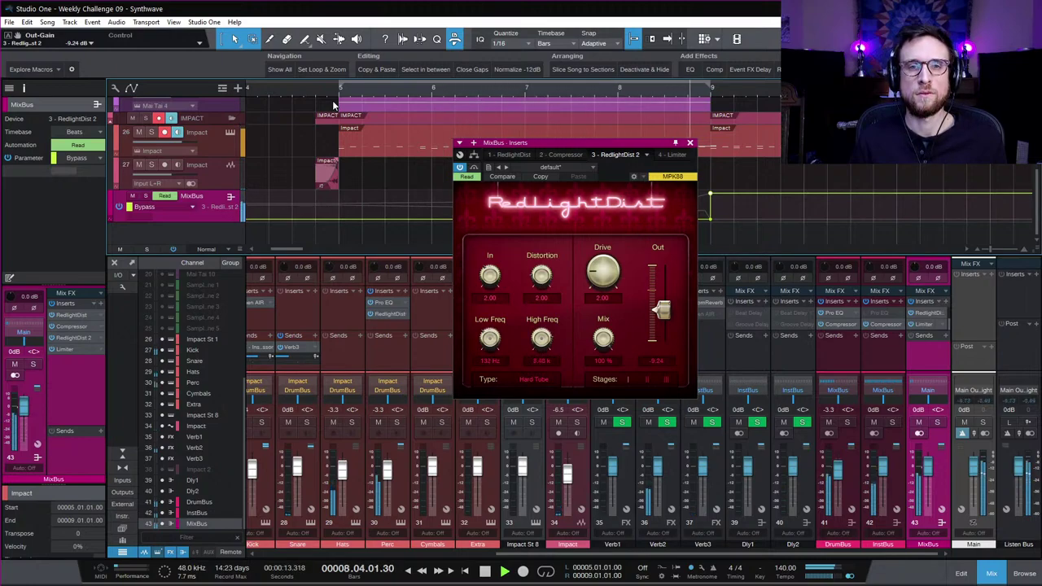
pyautogui.click(690, 145)
pyautogui.press('space')
# - Copy the Impact audio clip before bar 5 to end at bar 9, extend its start to 8.2 with a longer fade-in, and play it
pyautogui.click(991, 573)
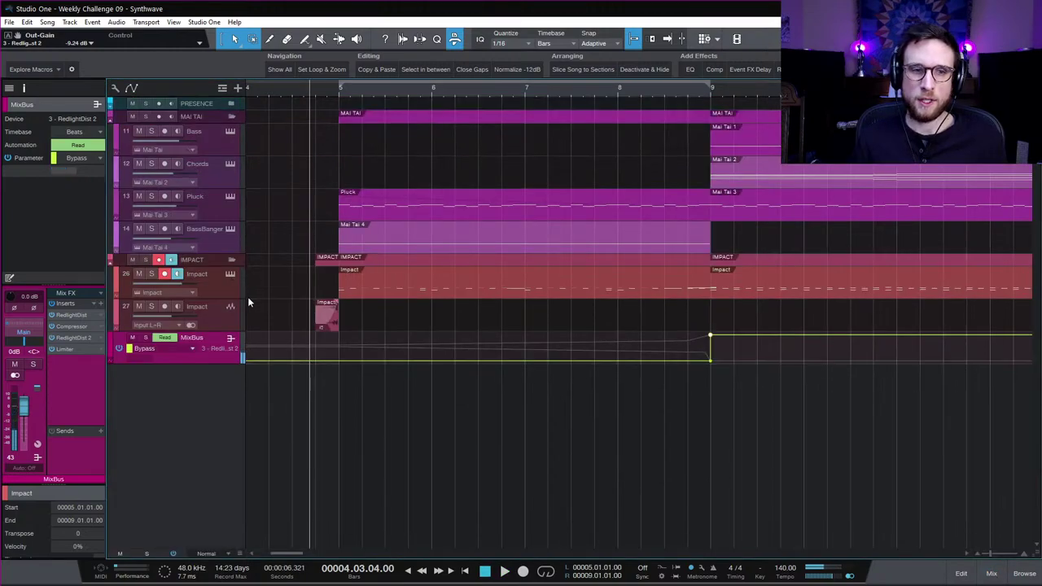
pyautogui.moveTo(332, 323); pyautogui.dragTo(641, 322)
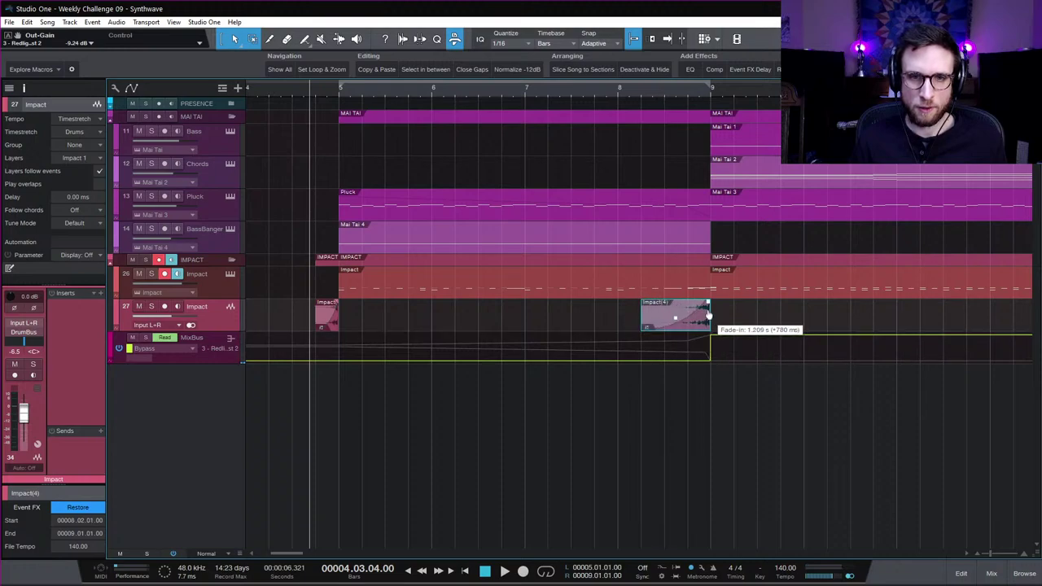
pyautogui.click(616, 90)
pyautogui.press('space')
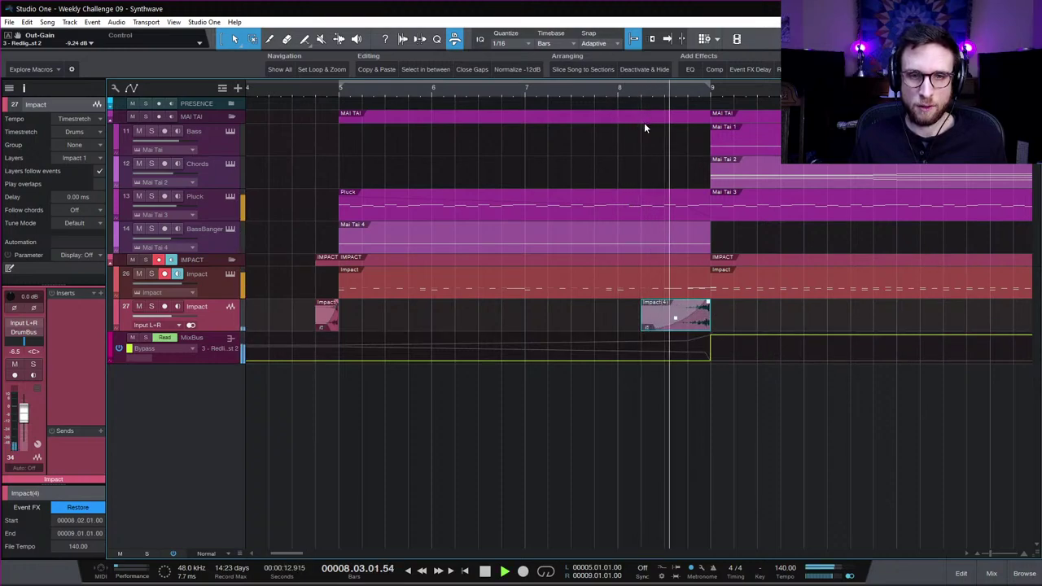
# - Check the copied Impact clip in solo, raise the Impact audio track's volume to -2.3 dB, and play it unsoloed with the full mix
pyautogui.click(152, 306)
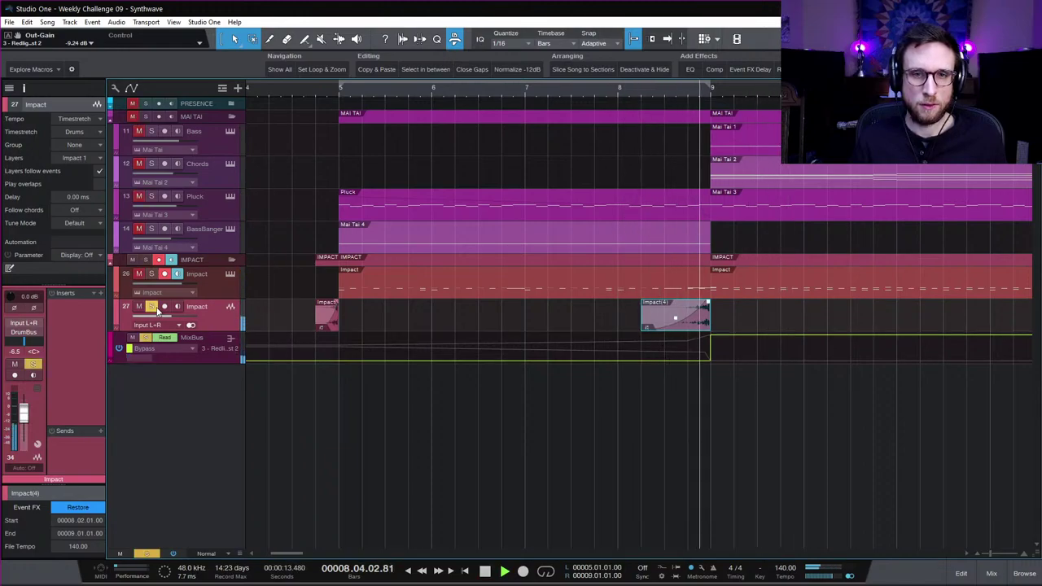
pyautogui.press('space')
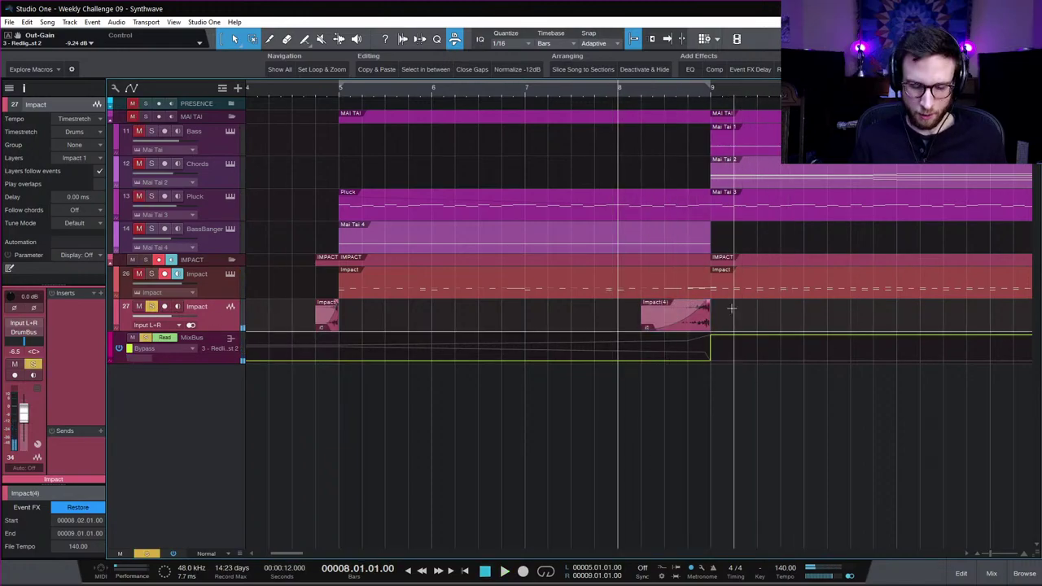
pyautogui.scroll(5, 716, 310)
pyautogui.hscroll(1, 785, 326)
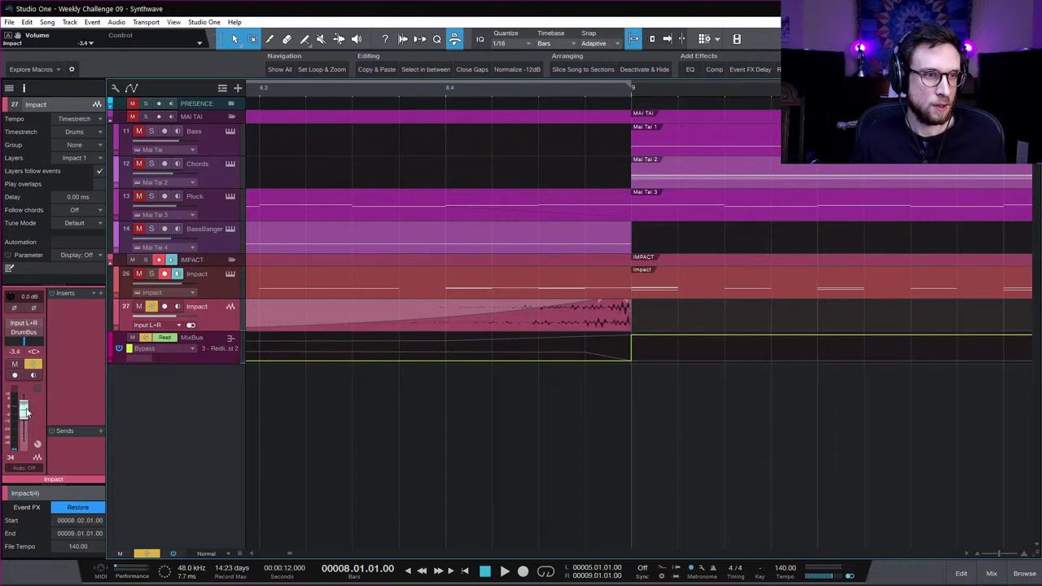
pyautogui.click(151, 306)
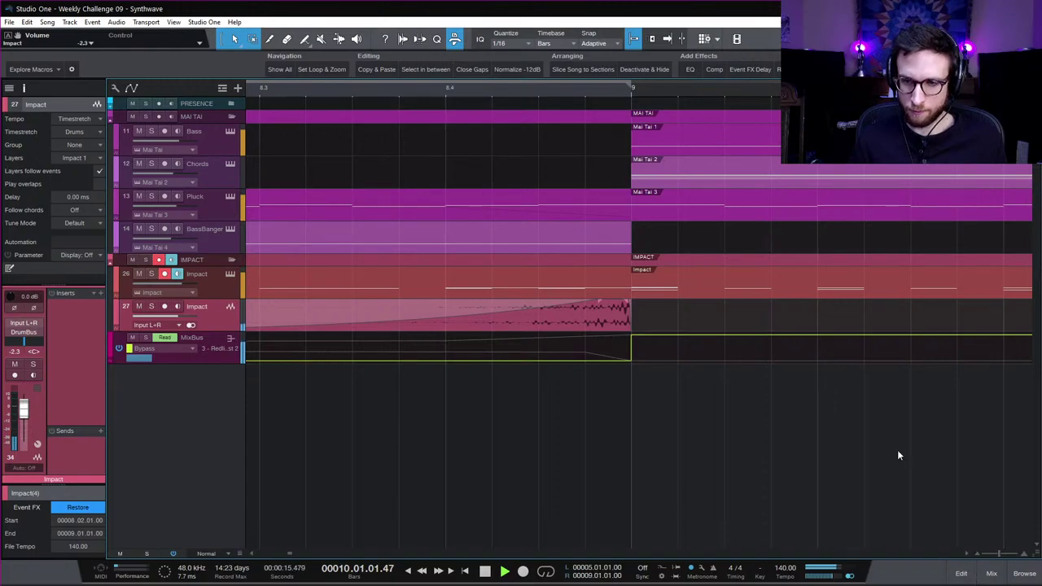
pyautogui.scroll(-5, 895, 464)
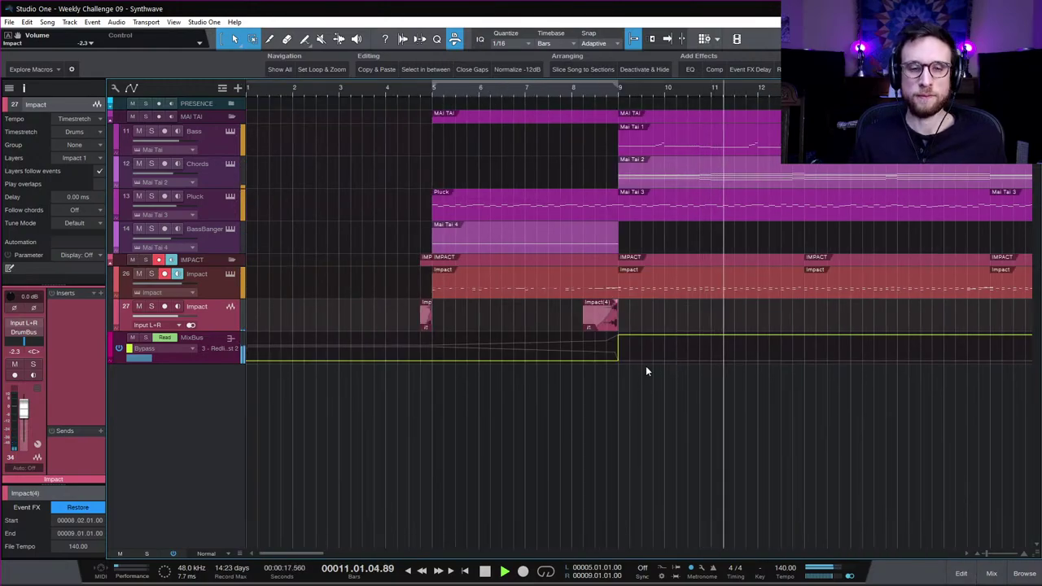
# - Hide the automation lanes, stop playback, and delete the Impact audio clip just before bar 5
pyautogui.press('a')
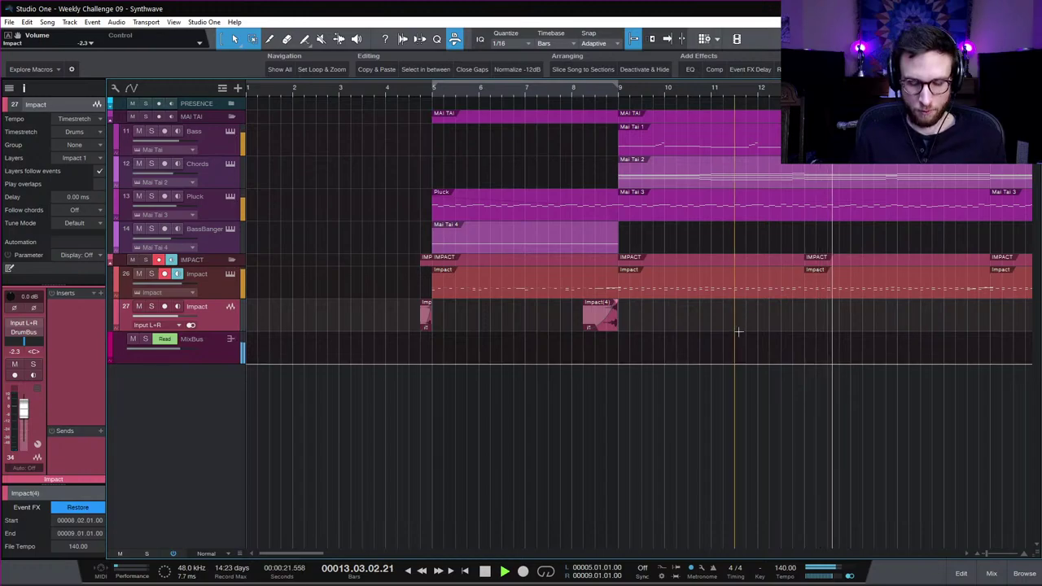
pyautogui.scroll(-4, 735, 330)
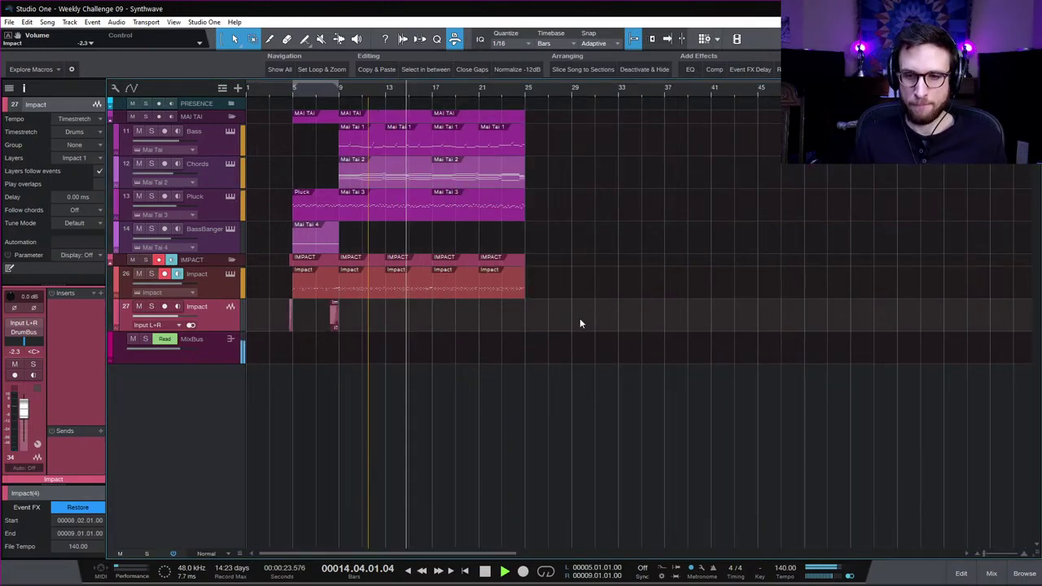
pyautogui.press('space')
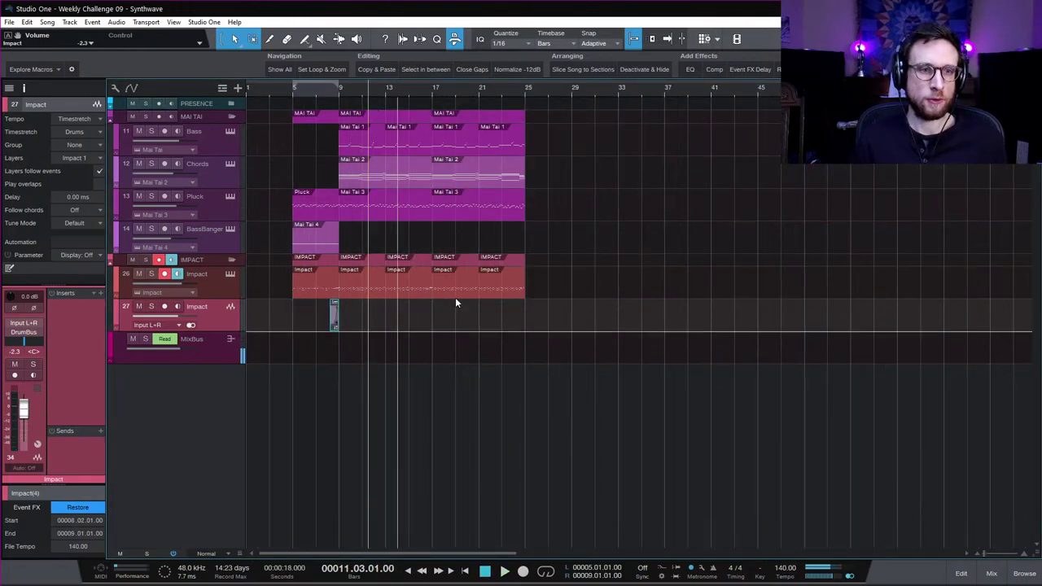
# - Show the automation lanes and select all the clips in the arrangement
pyautogui.moveTo(603, 333); pyautogui.dragTo(247, 99)
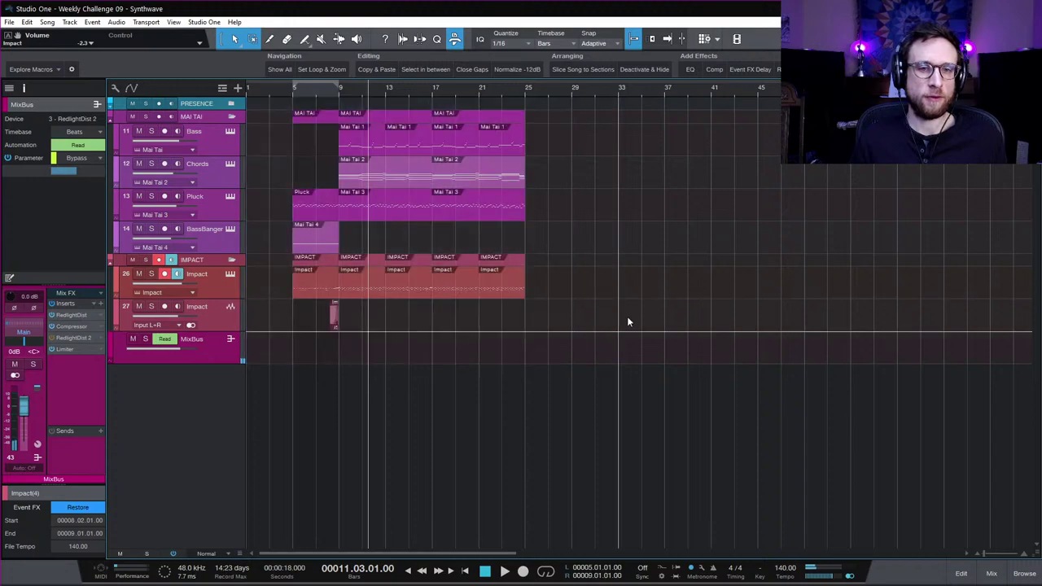
pyautogui.press('a')
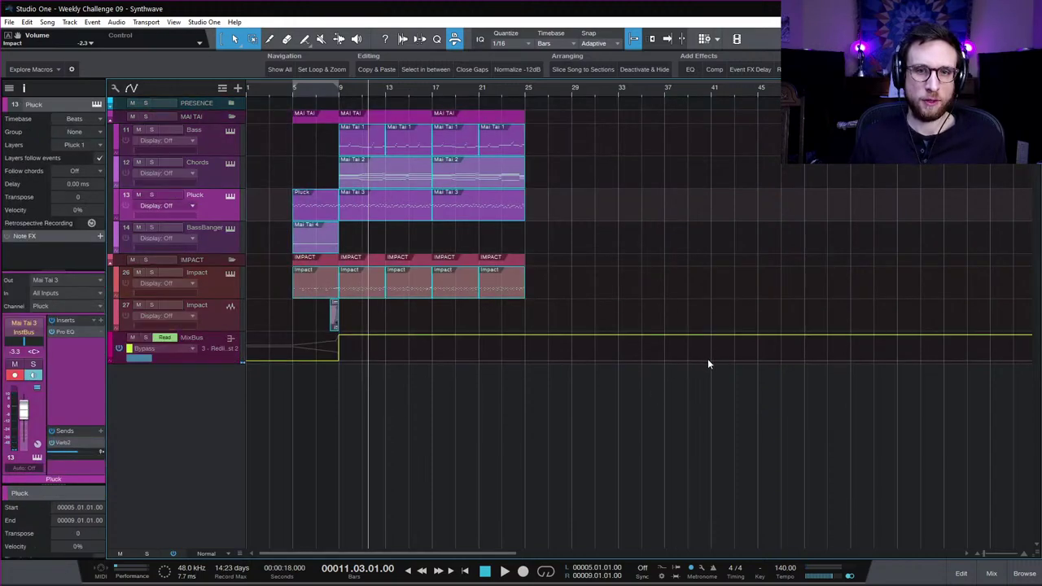
pyautogui.moveTo(720, 375); pyautogui.dragTo(293, 105)
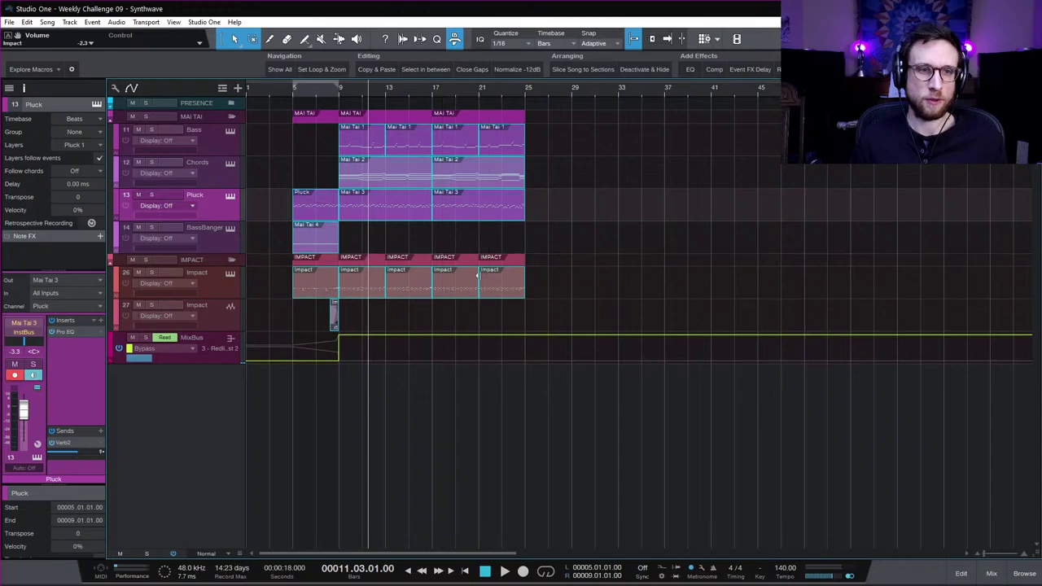
# - Try to move all the selected clips four bars earlier to start at bar 1, then undo the move
pyautogui.moveTo(493, 289); pyautogui.dragTo(435, 292)
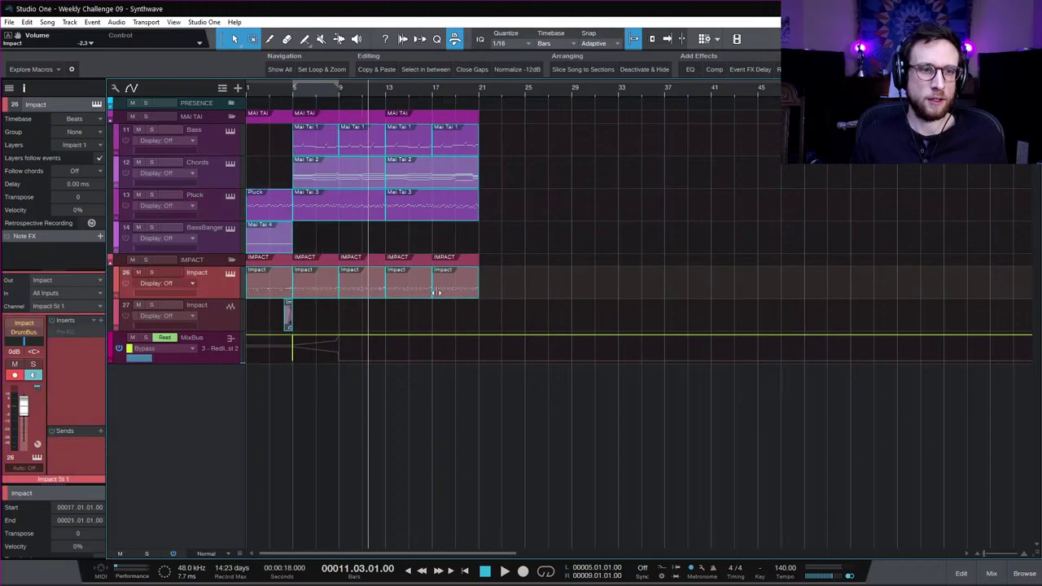
pyautogui.hotkey('ctrl', 'z')
pyautogui.click(399, 363)
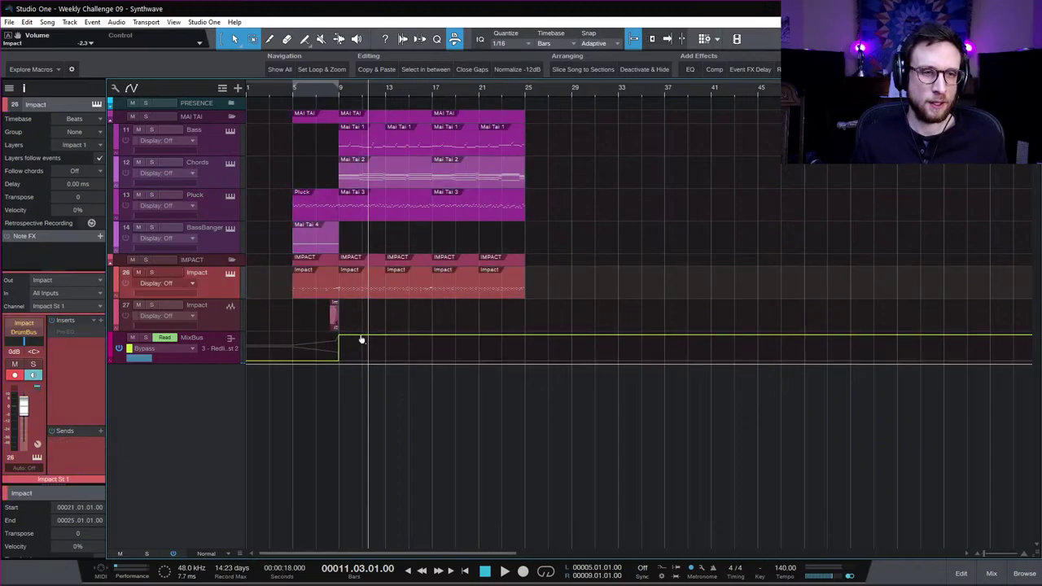
# - Select all the clips in the arrangement and move them four bars earlier to start at bar 1
pyautogui.moveTo(577, 323); pyautogui.dragTo(247, 96)
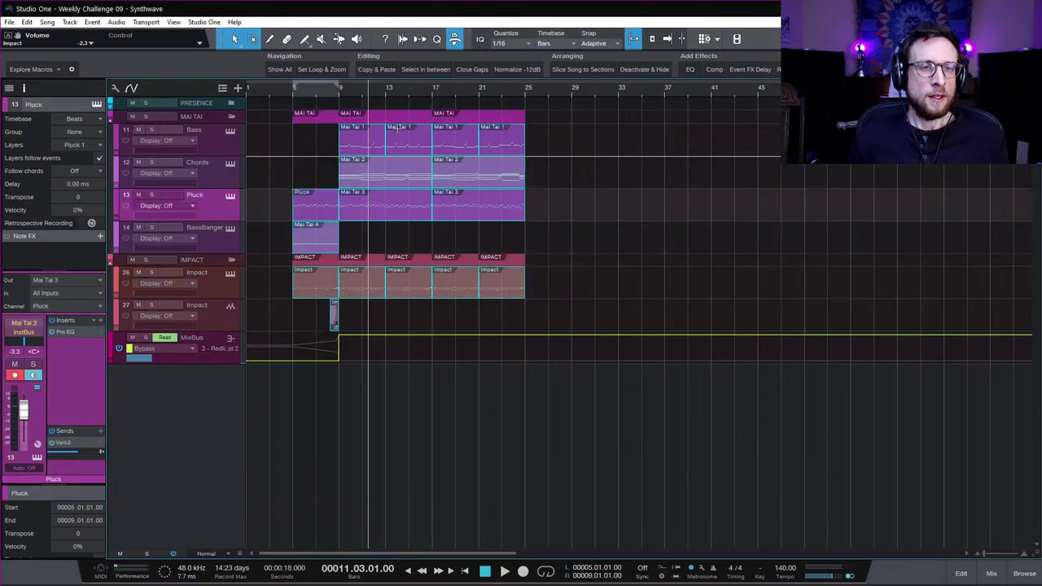
pyautogui.moveTo(498, 143); pyautogui.dragTo(423, 144)
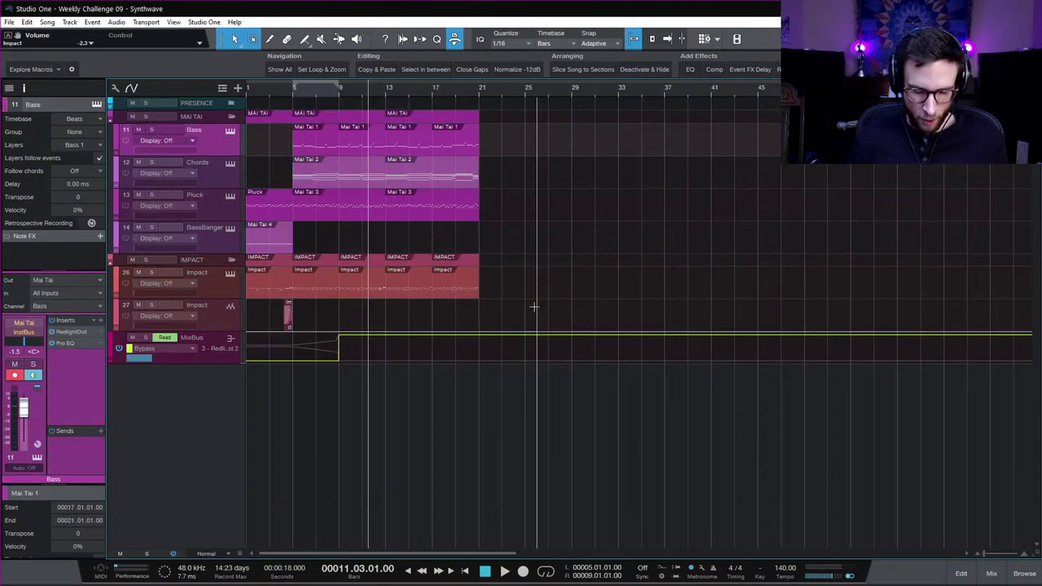
# - Move the MixBus Bypass automation switch for RedlightDist 2 from bar 9 to bar 5
pyautogui.press('e')
pyautogui.press('e')
pyautogui.hscroll(-8, 498, 333)
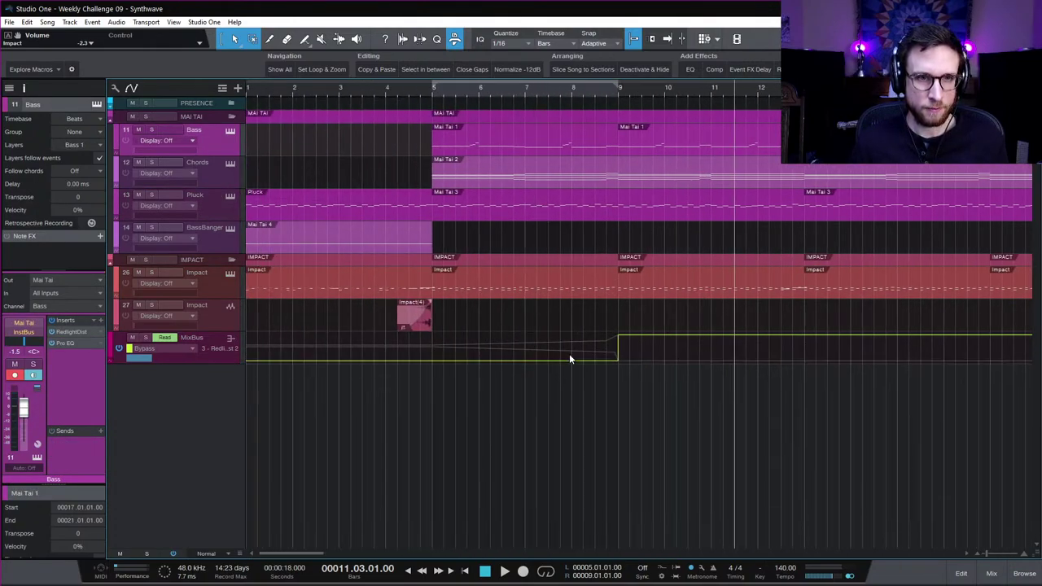
pyautogui.moveTo(631, 351); pyautogui.dragTo(338, 337)
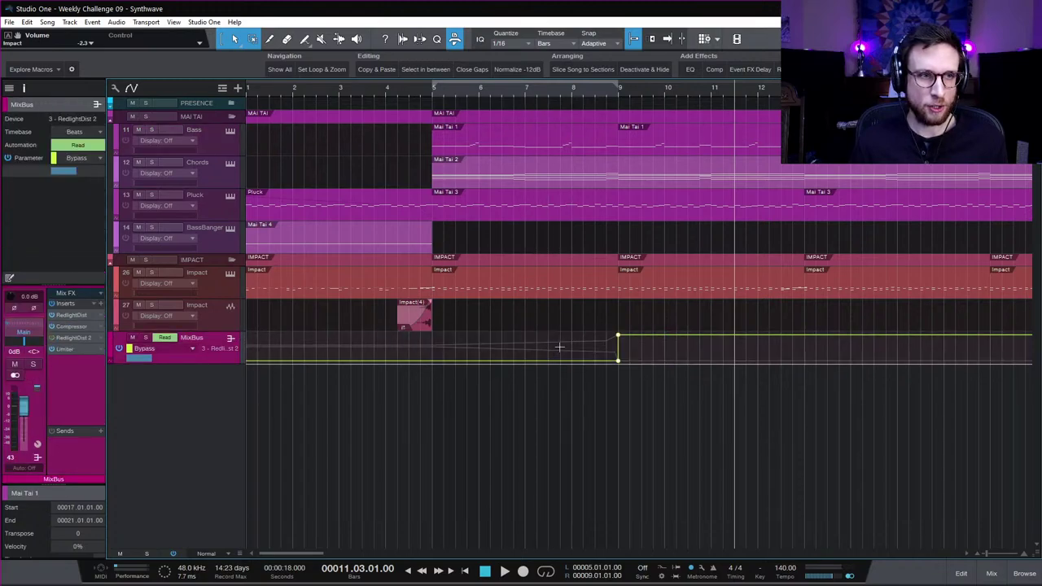
pyautogui.click(193, 348)
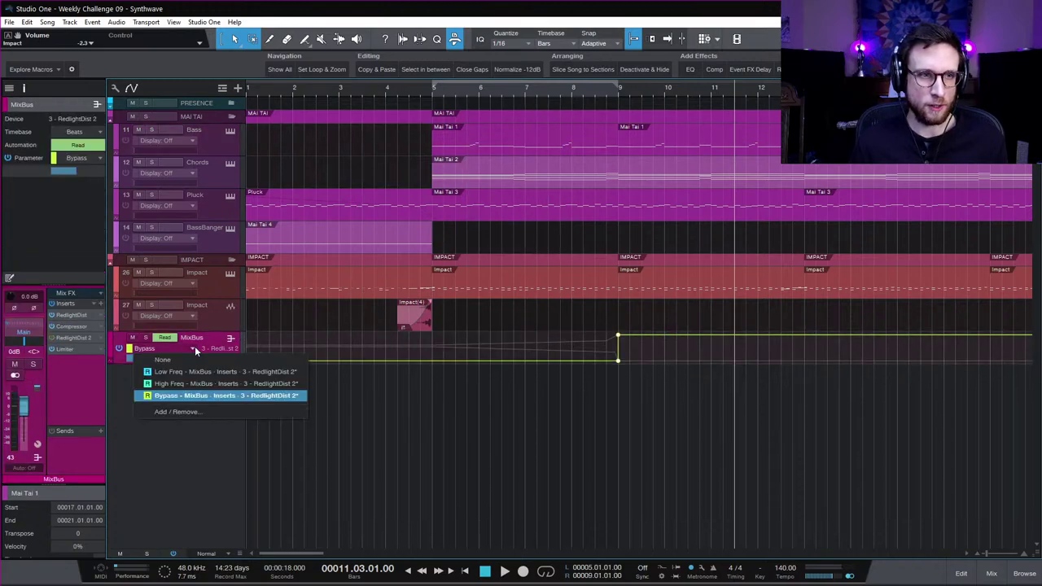
pyautogui.click(616, 349)
pyautogui.click(340, 350)
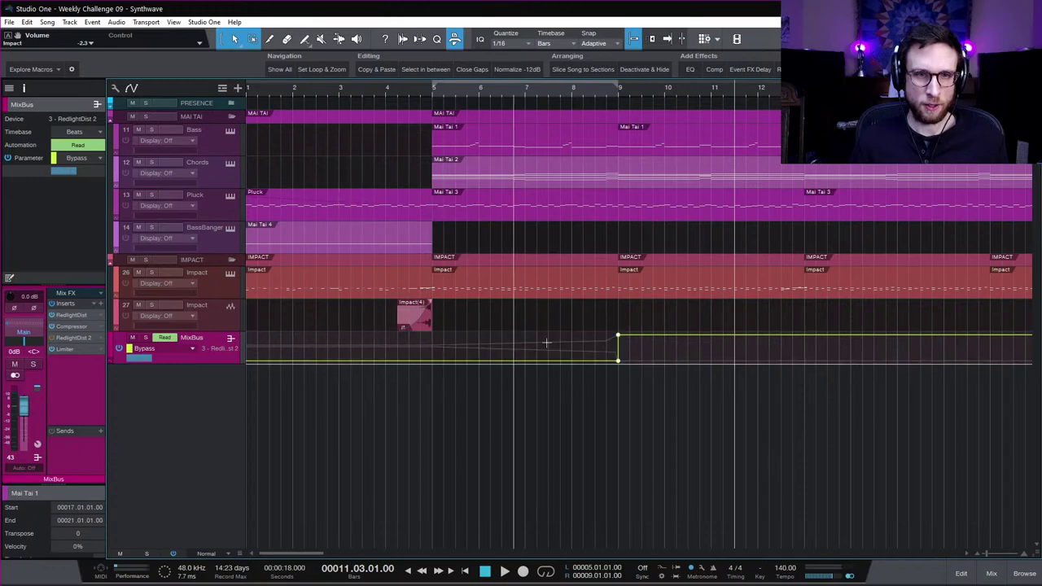
pyautogui.moveTo(618, 364); pyautogui.dragTo(433, 362)
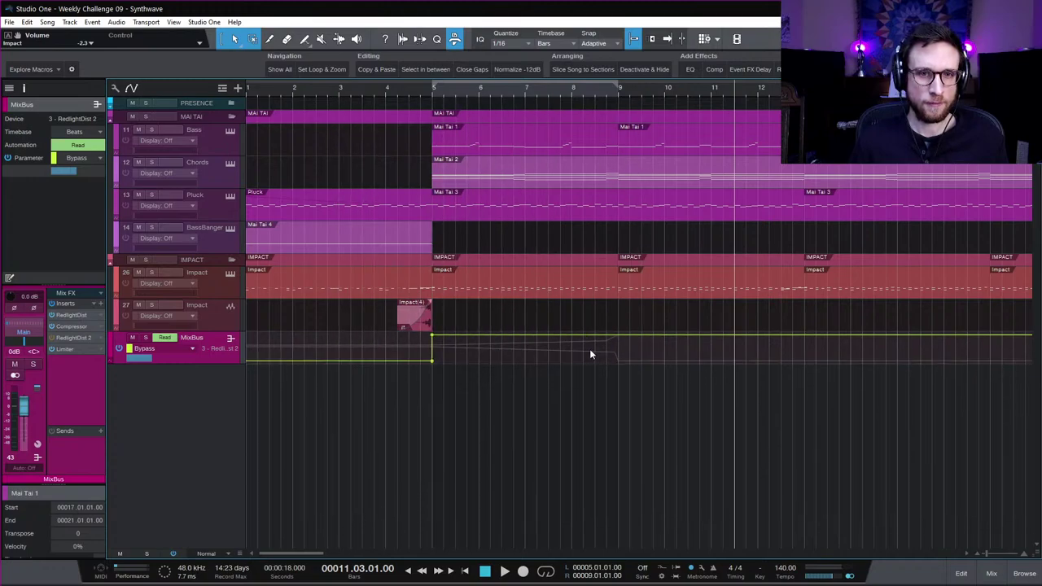
# - Shift the MixBus Low Freq automation points four bars earlier so the ramp runs from bar 1 to 20 Hz at bar 5
pyautogui.click(193, 349)
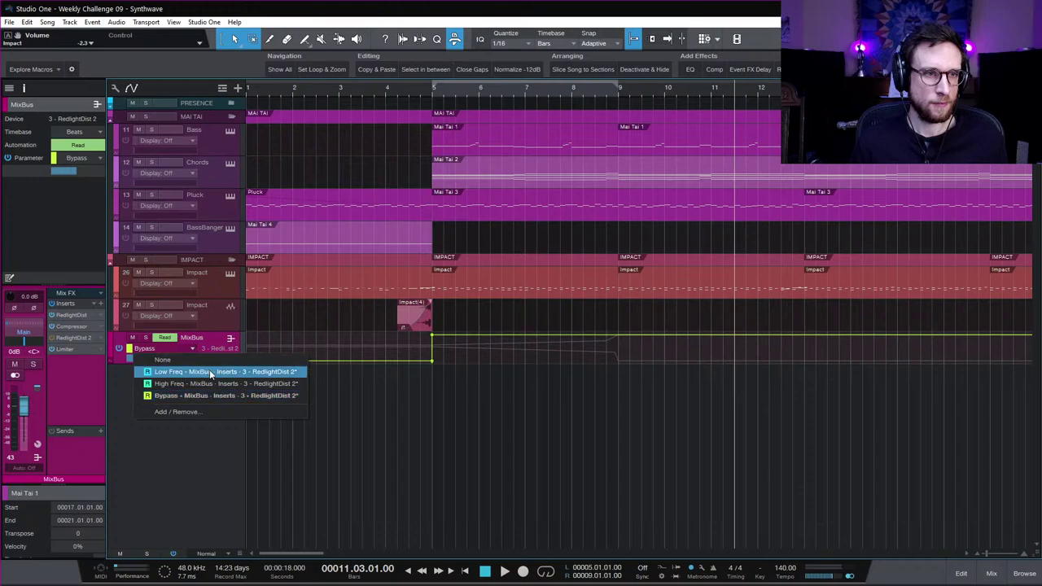
pyautogui.click(196, 369)
pyautogui.moveTo(647, 350); pyautogui.dragTo(437, 363)
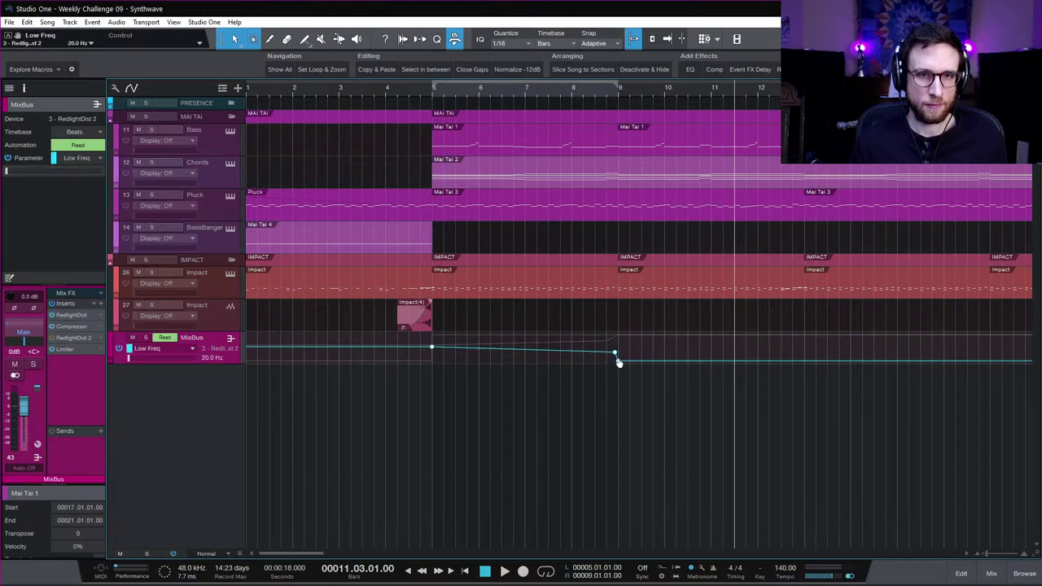
pyautogui.moveTo(616, 360); pyautogui.dragTo(424, 369)
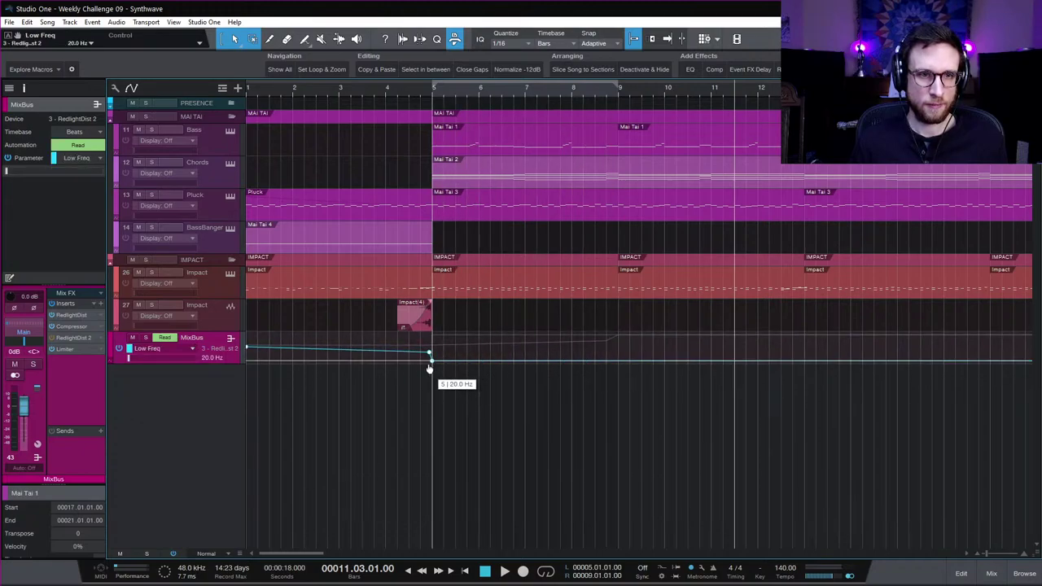
# - Shift the MixBus High Freq automation points four bars earlier to span bars 1 to 5, and undo the extra point added mid-ramp
pyautogui.click(192, 348)
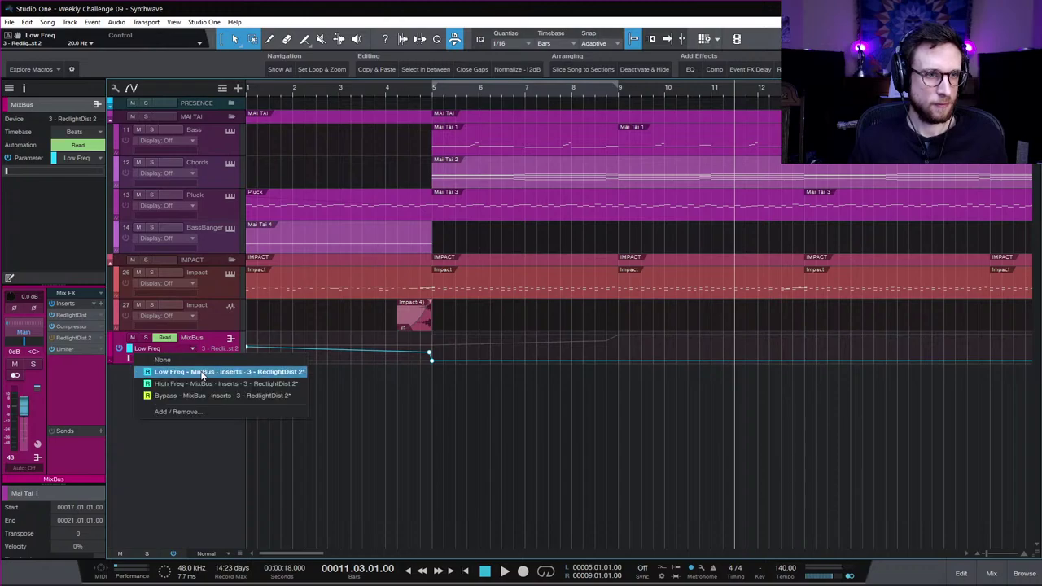
pyautogui.click(205, 384)
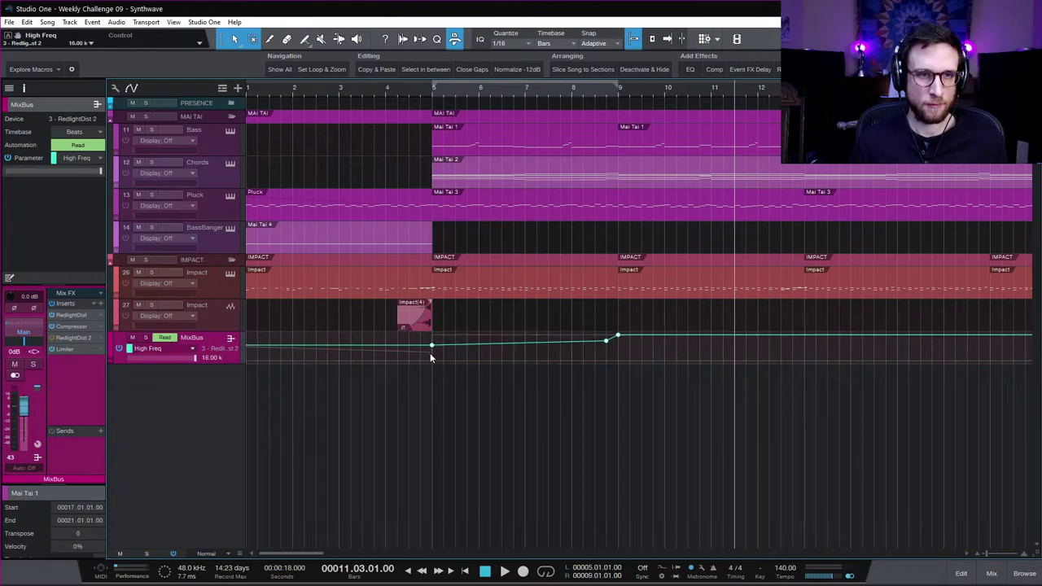
pyautogui.click(519, 343)
pyautogui.hotkey('ctrl', 'z')
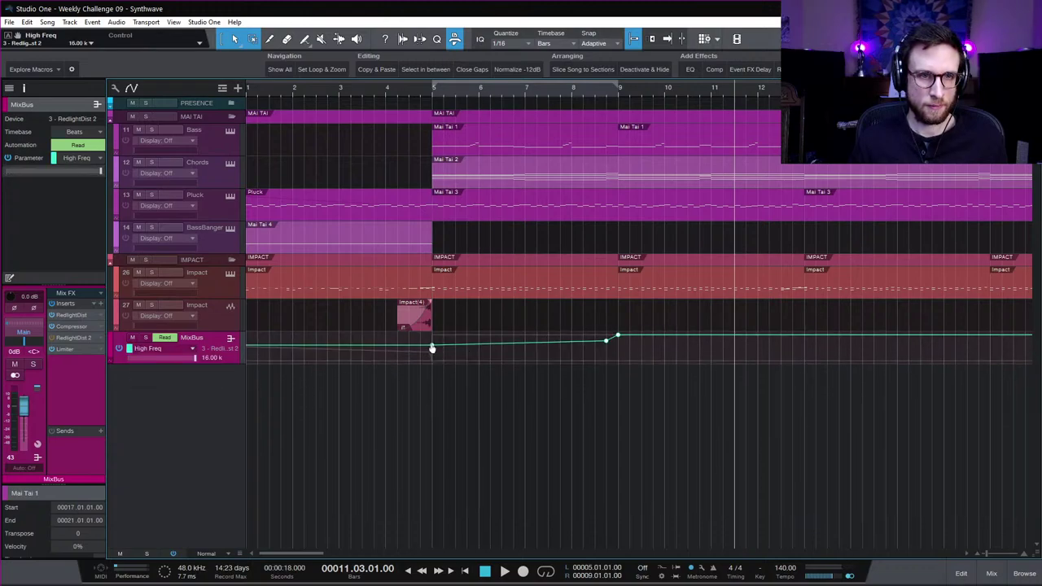
pyautogui.moveTo(432, 348); pyautogui.dragTo(245, 348)
pyautogui.click(332, 343)
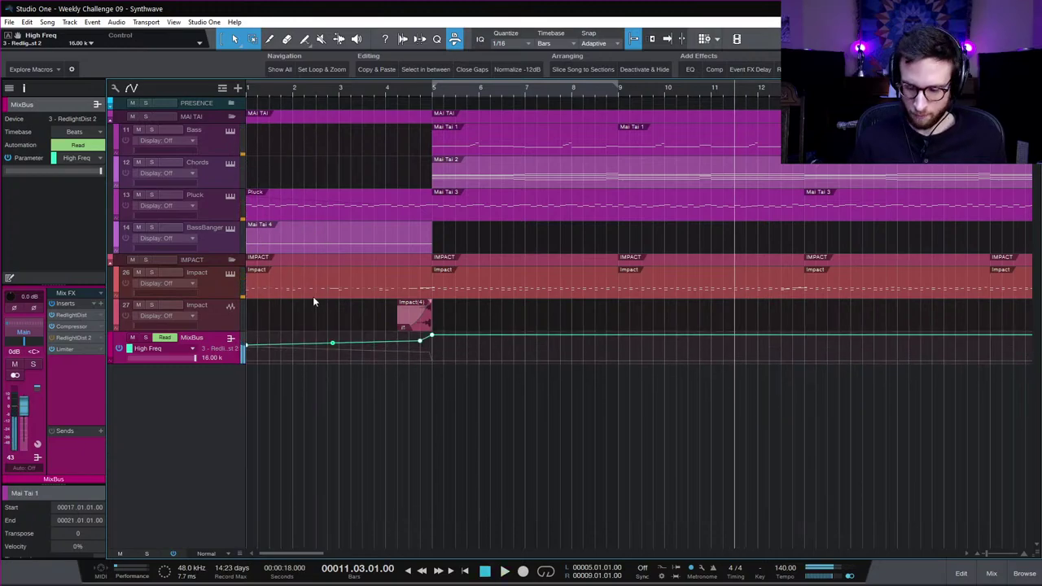
pyautogui.press('space')
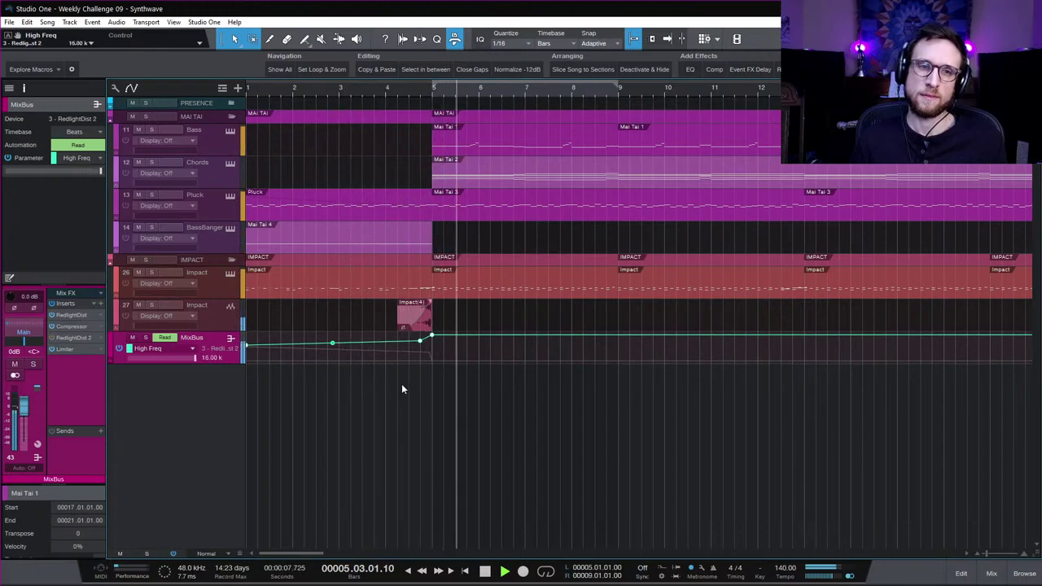
pyautogui.hotkey('ctrl', 'z')
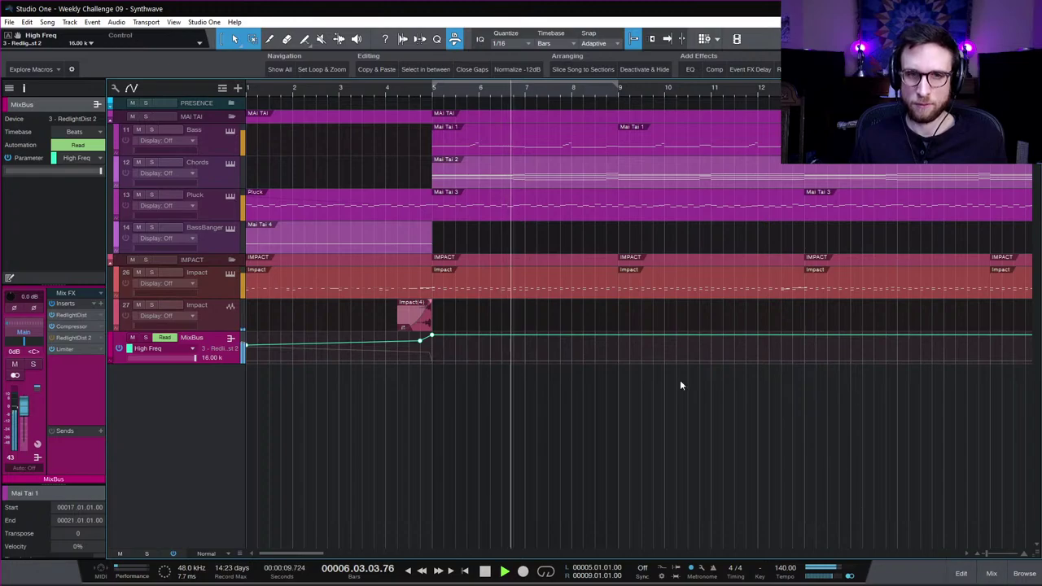
# - Listen to the shifted intro transition and the section after it across the whole arrangement, and stop playback
pyautogui.press('w')
pyautogui.press('w')
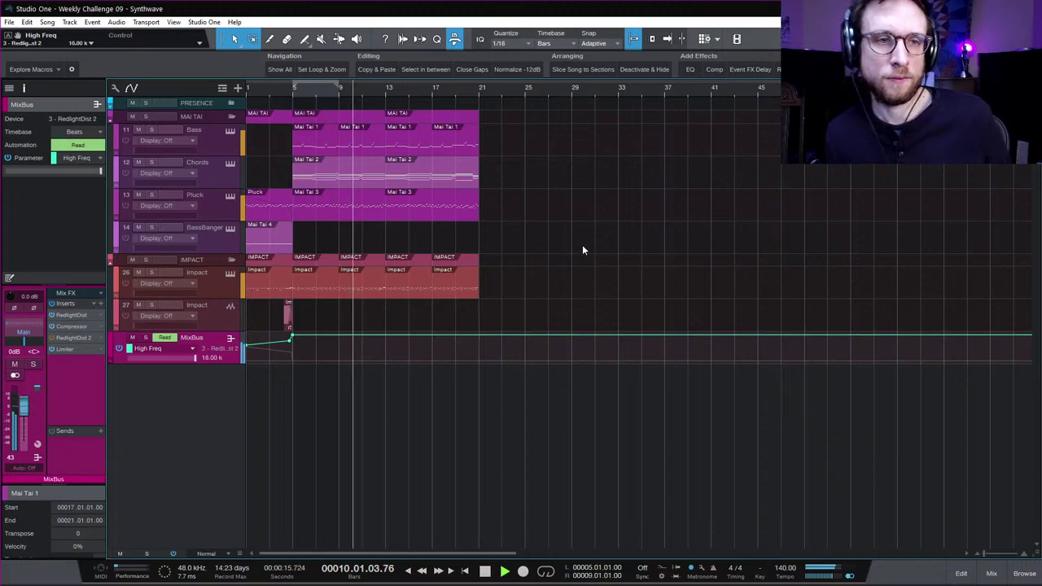
pyautogui.press('space')
pyautogui.press('space')
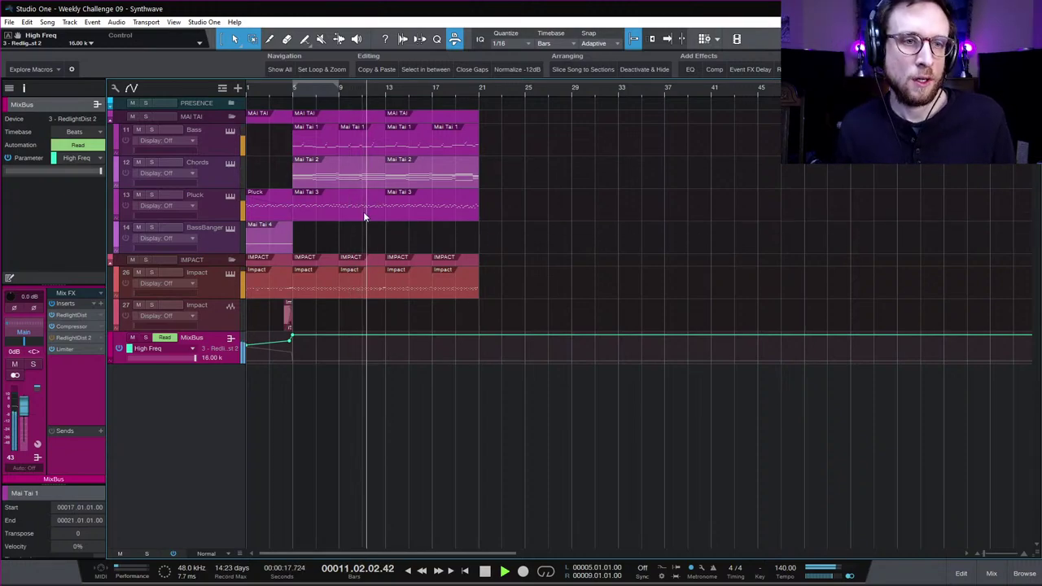
pyautogui.press('space')
# - Open the Bass clip spanning bars 9 to 13 in the note editor and show its Modulation lane
pyautogui.click(363, 214)
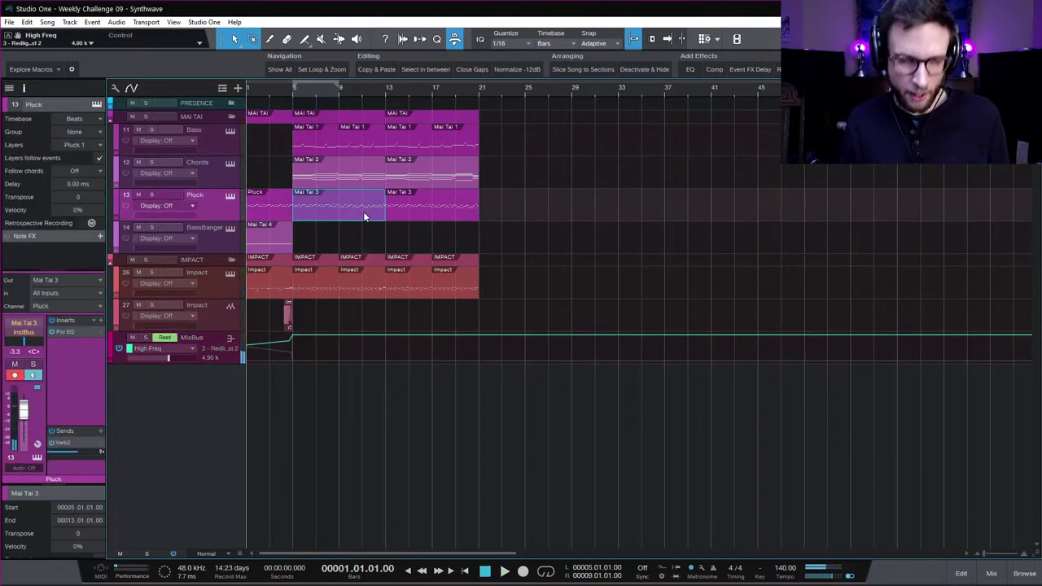
pyautogui.doubleClick(364, 214)
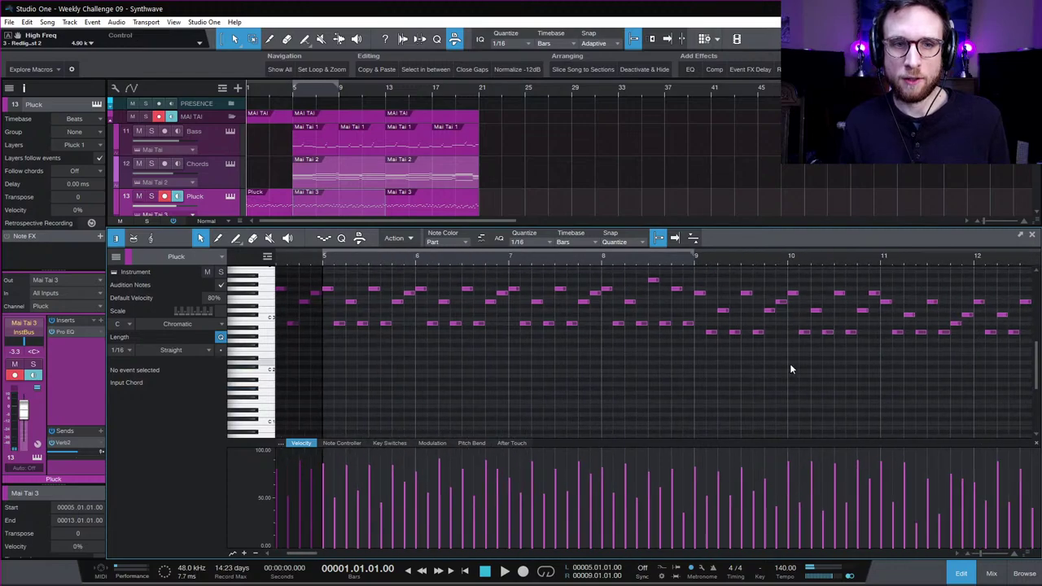
pyautogui.scroll(-1, 407, 163)
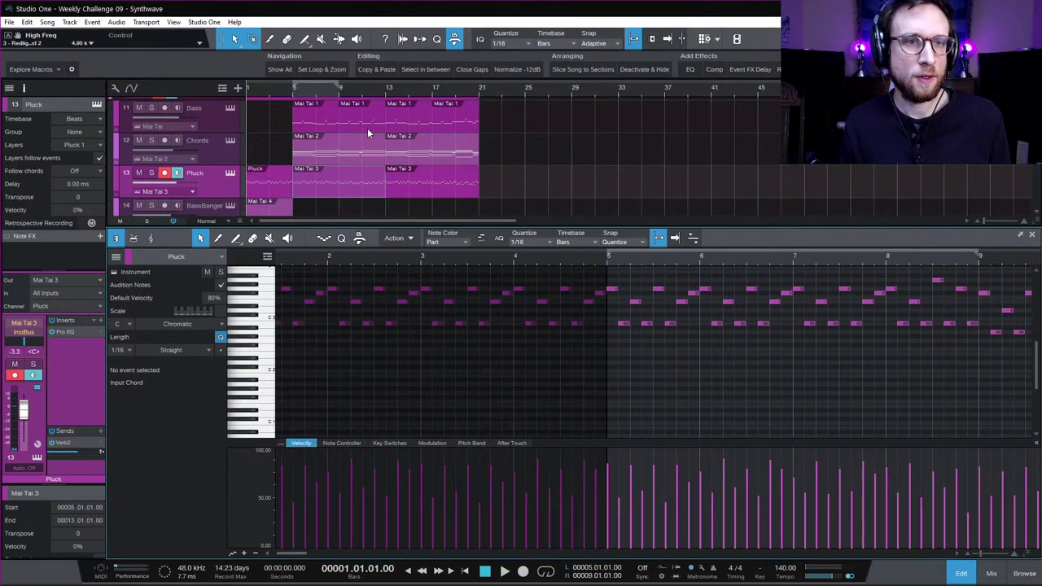
pyautogui.click(367, 128)
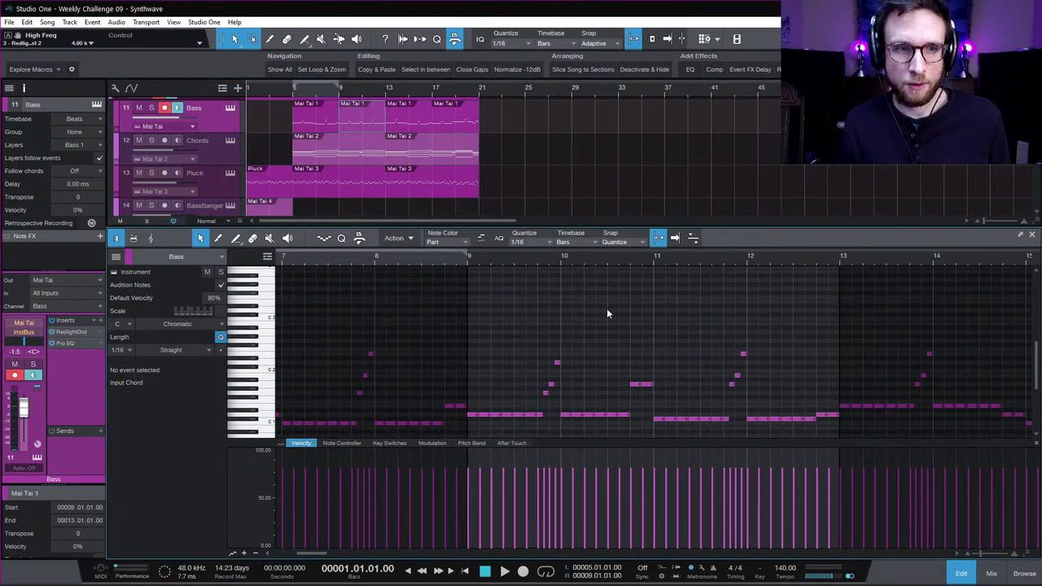
pyautogui.hscroll(-2, 680, 337)
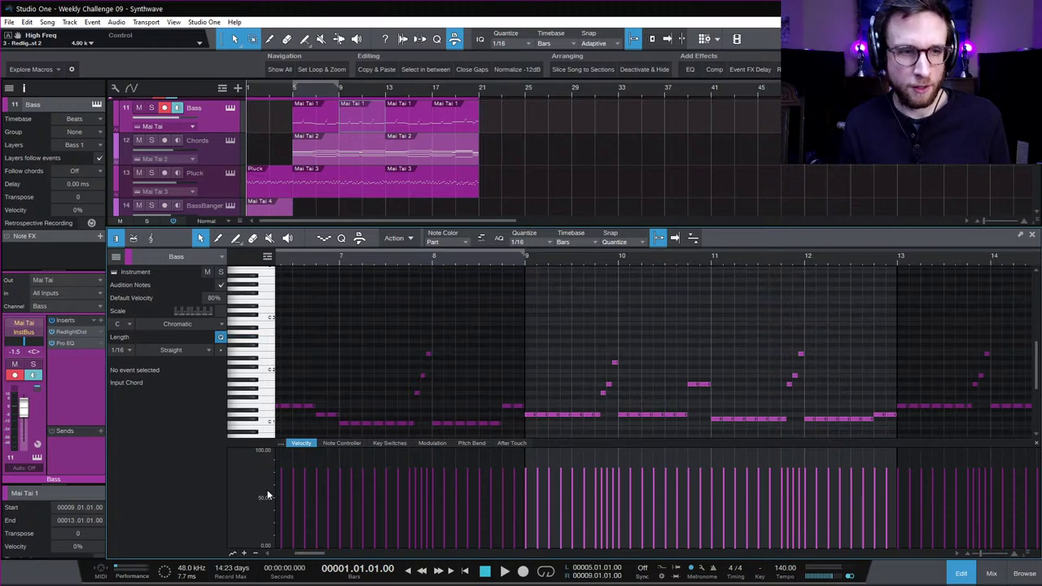
pyautogui.click(432, 443)
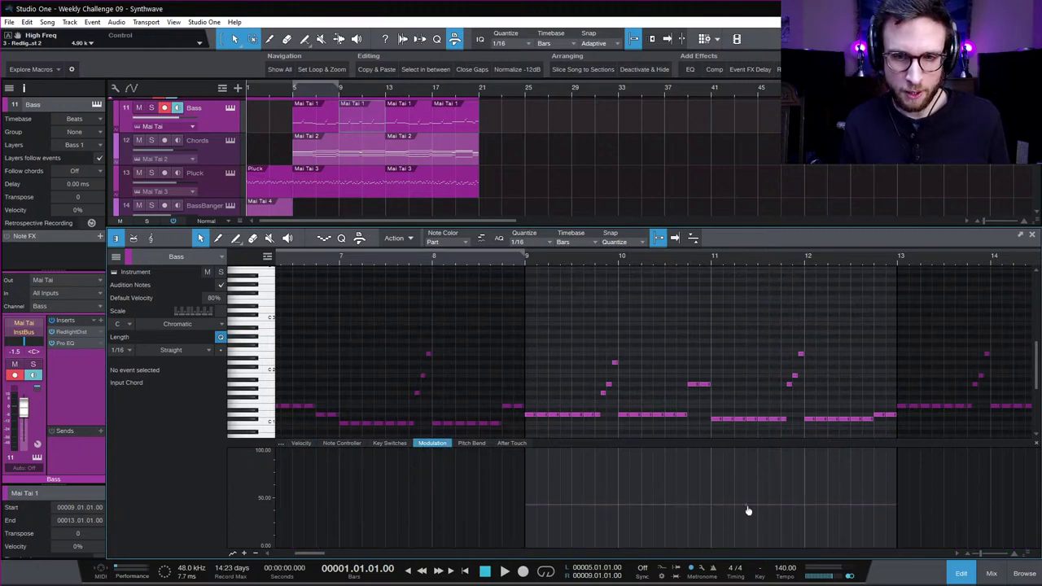
# - Set the Bass modulation to 0, ramp it up to nearly 100 between bars 12 and 13, and return it to 0 at bar 13
pyautogui.click(698, 545)
pyautogui.press('space')
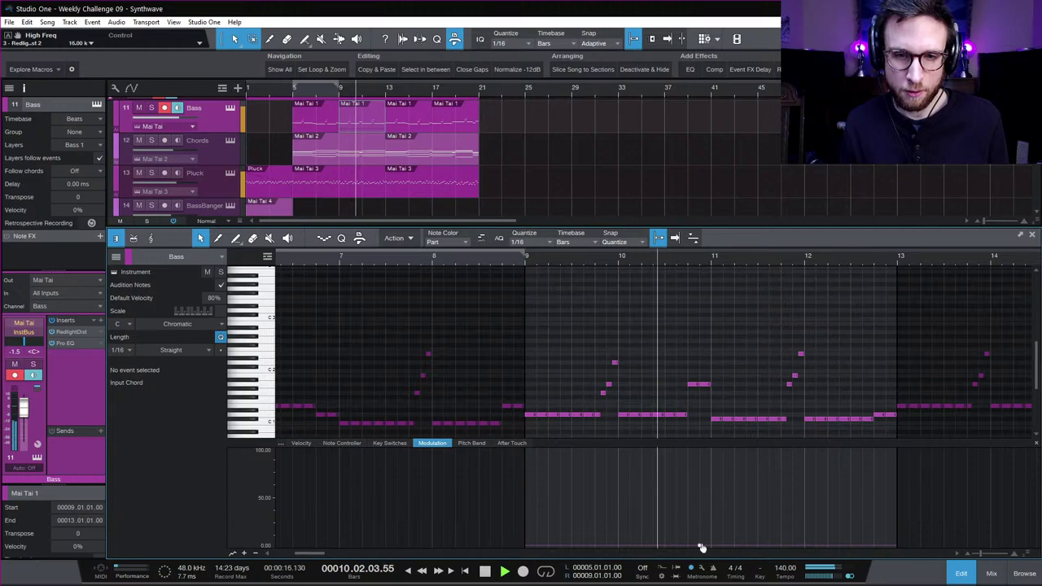
pyautogui.moveTo(707, 550); pyautogui.dragTo(895, 452)
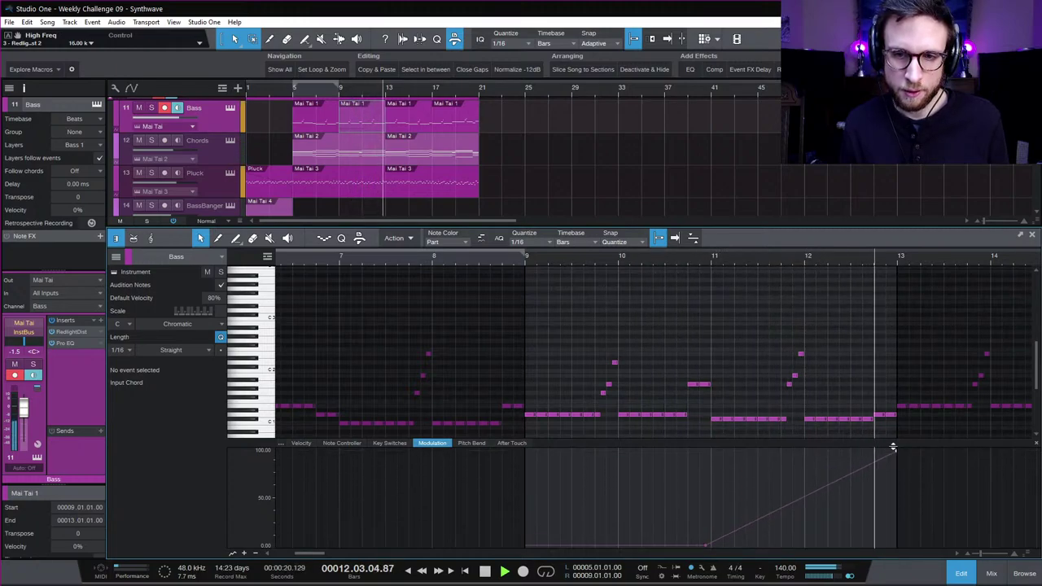
pyautogui.moveTo(699, 551); pyautogui.dragTo(805, 547)
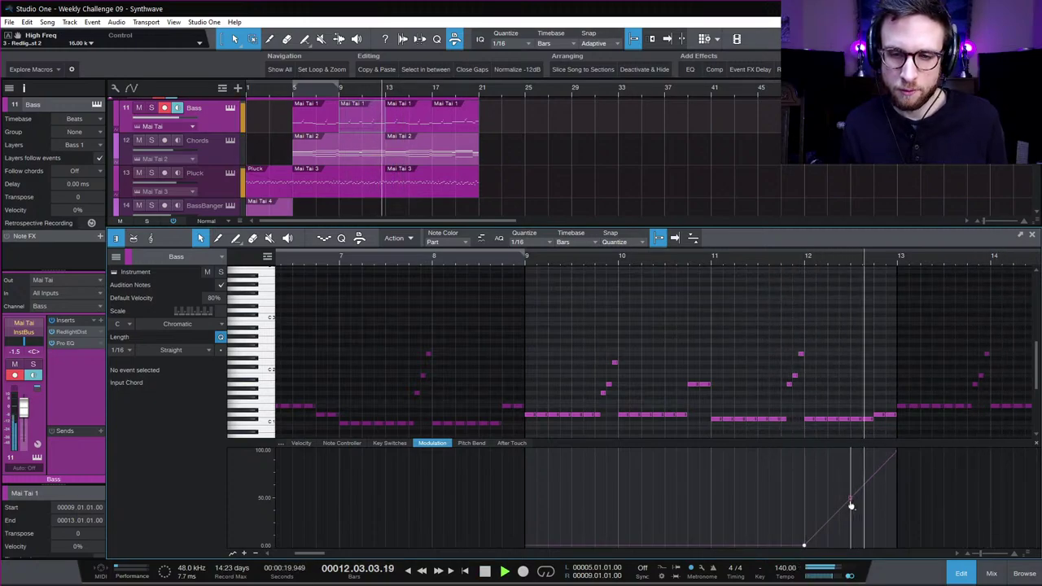
pyautogui.moveTo(804, 548)
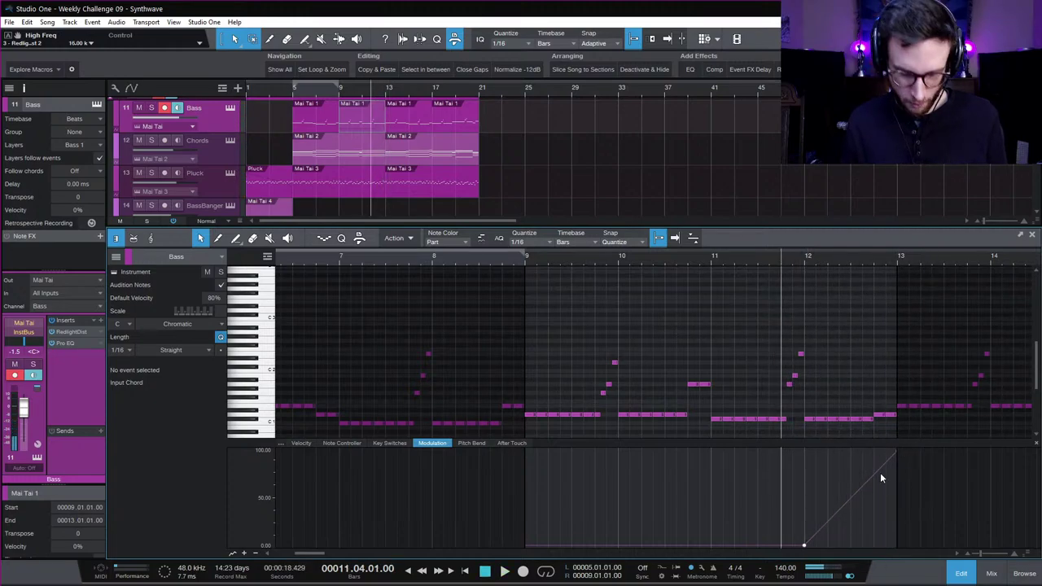
pyautogui.click(939, 490)
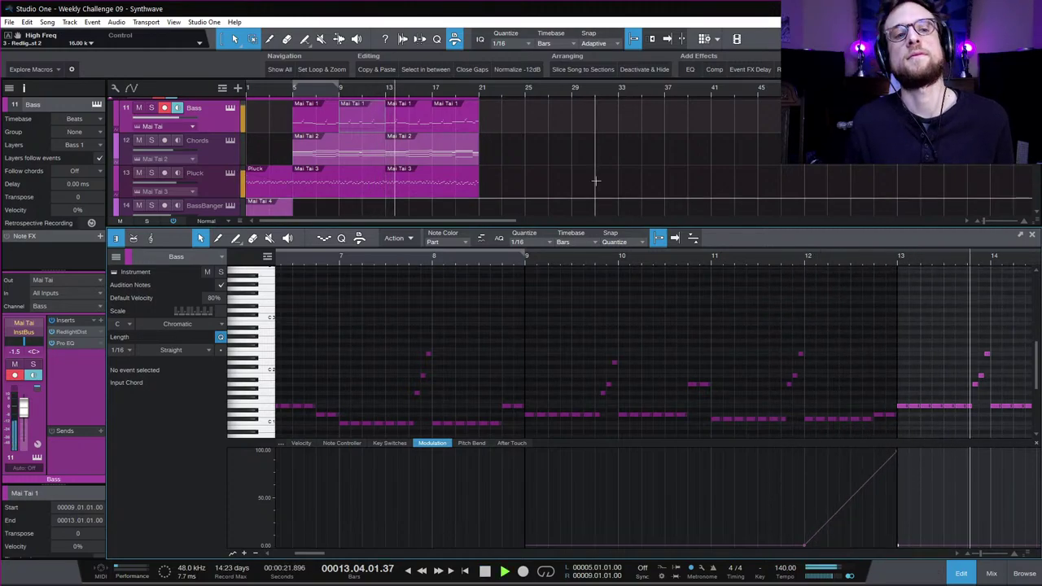
# - Close the note editor and play the arrangement from bar 5 through its end at bar 21
pyautogui.click(966, 574)
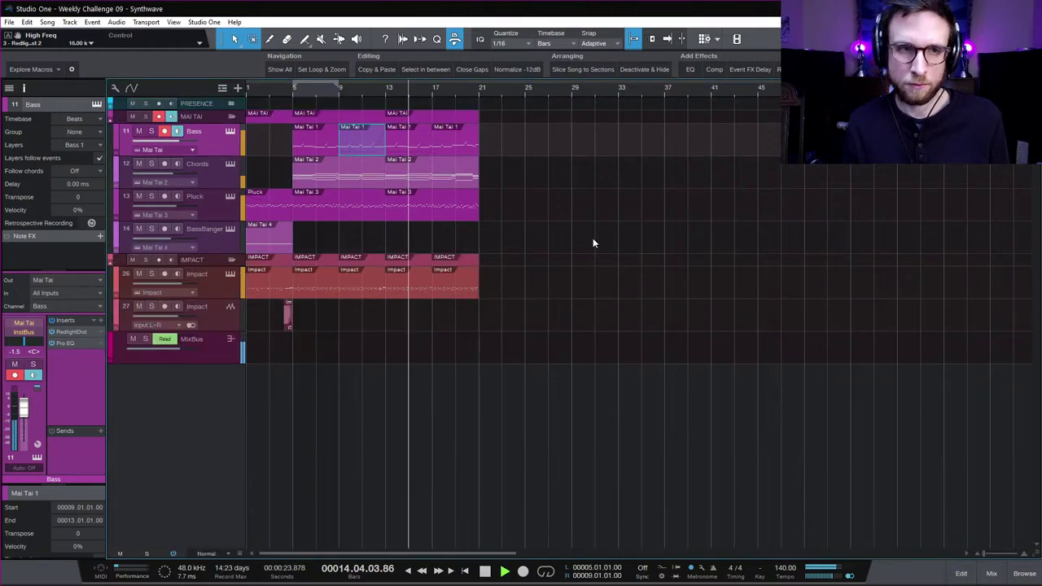
pyautogui.press('space')
pyautogui.click(213, 210)
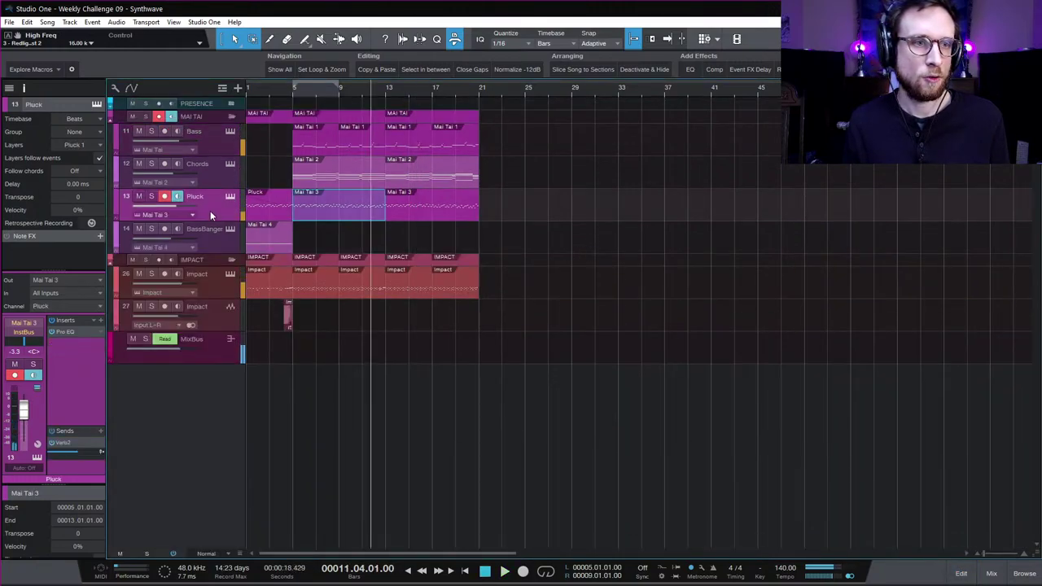
pyautogui.press('space')
pyautogui.press('space')
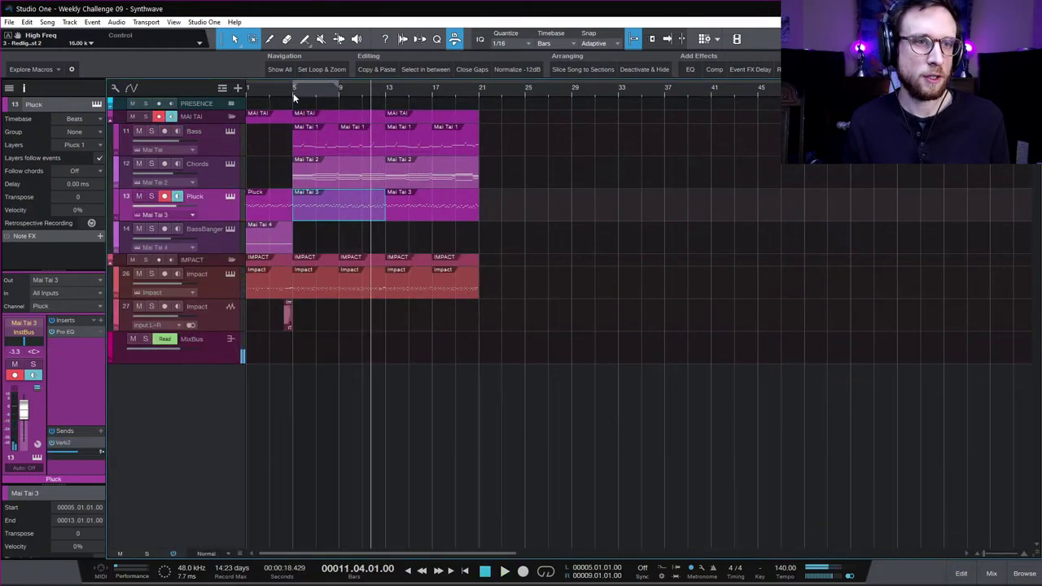
pyautogui.click(295, 96)
pyautogui.press('space')
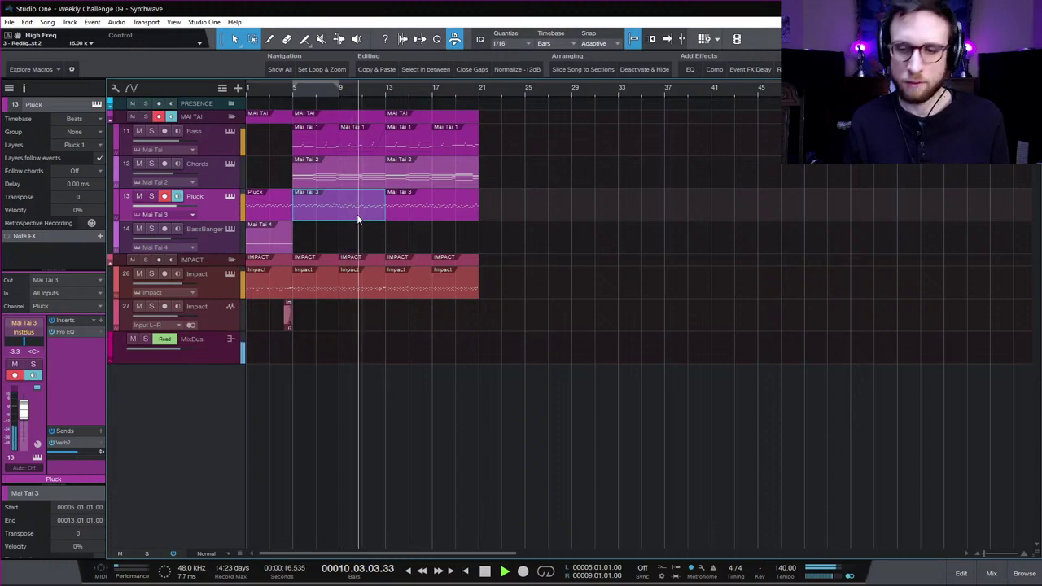
pyautogui.click(542, 202)
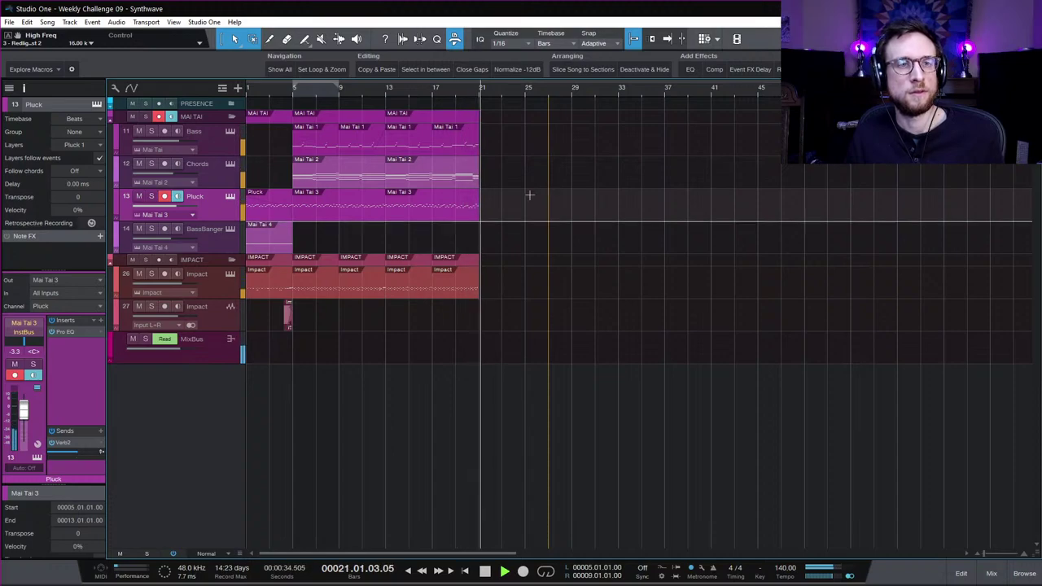
pyautogui.press('space')
# - Duplicate the Bass, Chords, Pluck and Impact clips of bars 5 to 21 so the copies fill bars 21 to 37
pyautogui.moveTo(502, 294); pyautogui.dragTo(307, 139)
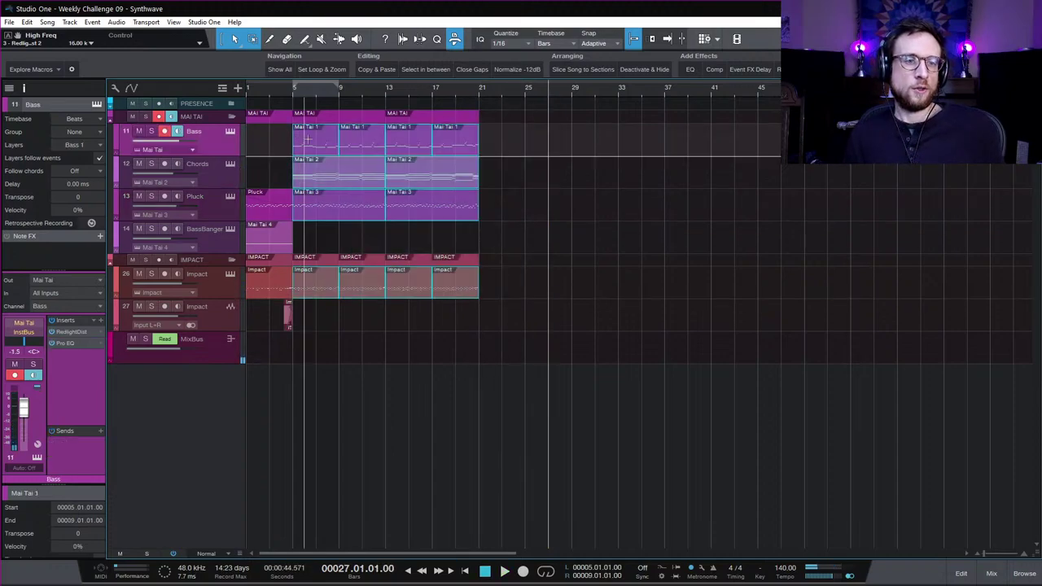
pyautogui.press('d')
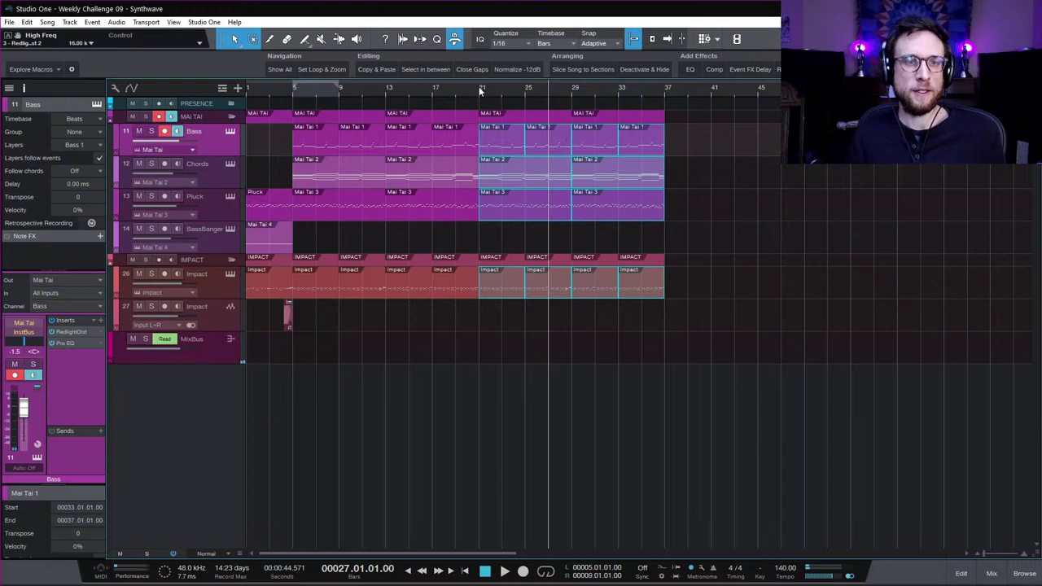
# - Show the hidden Mai Tai 5 track below BassBanger and enable it
pyautogui.click(215, 241)
pyautogui.rightClick(216, 242)
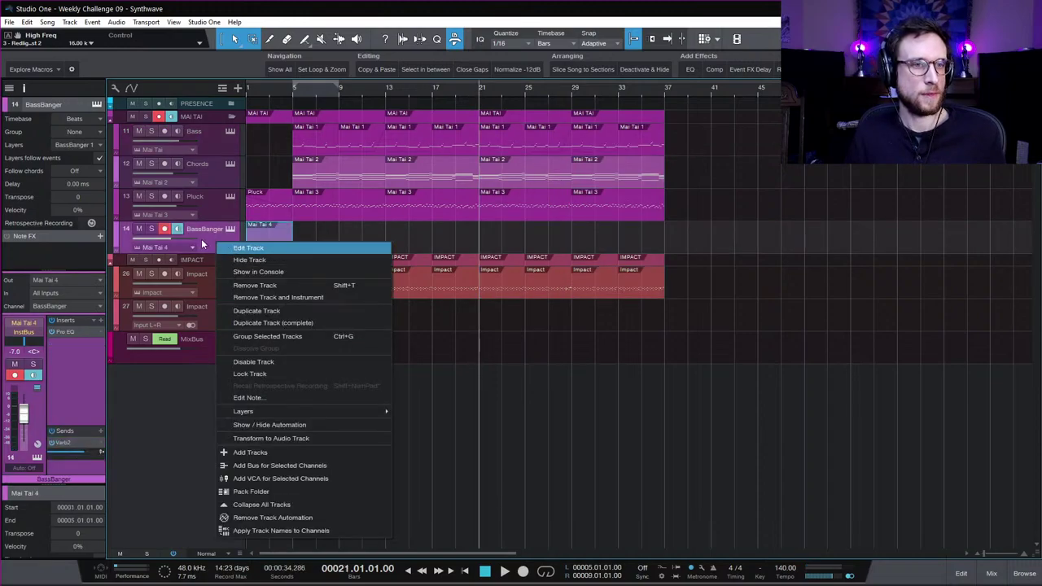
pyautogui.click(49, 123)
pyautogui.click(9, 88)
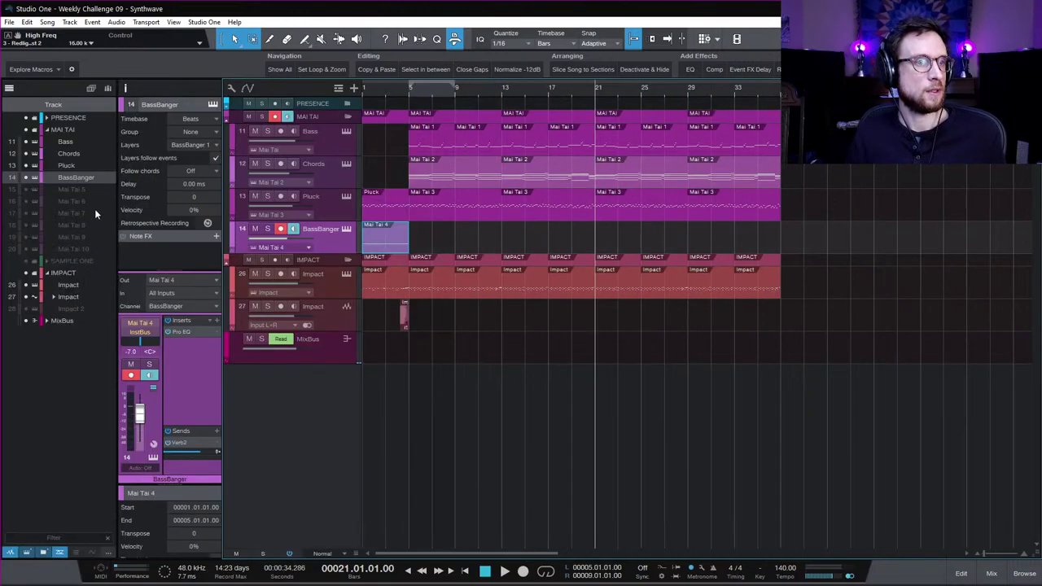
pyautogui.click(24, 189)
pyautogui.click(340, 276)
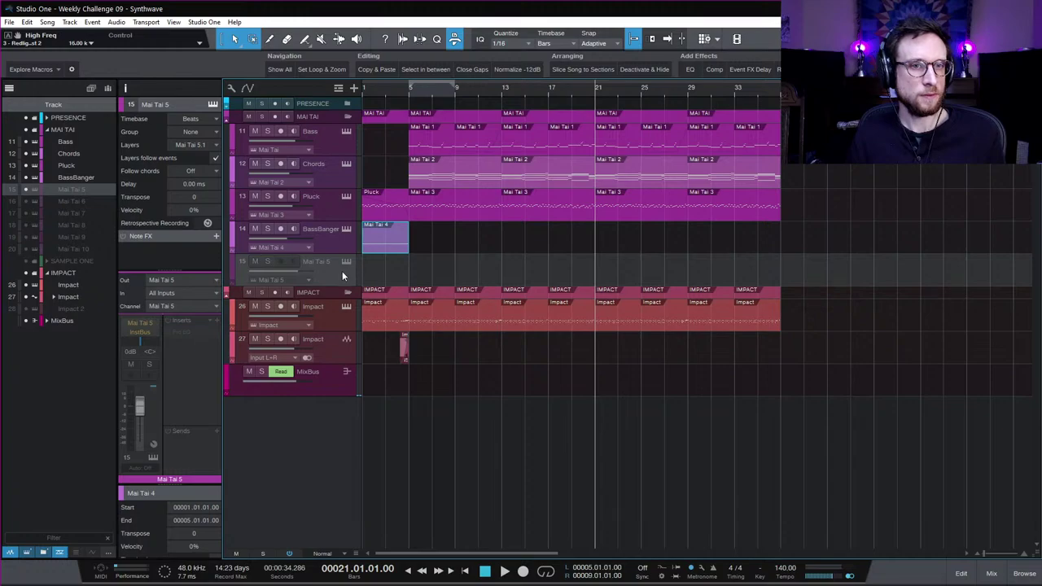
pyautogui.rightClick(342, 274)
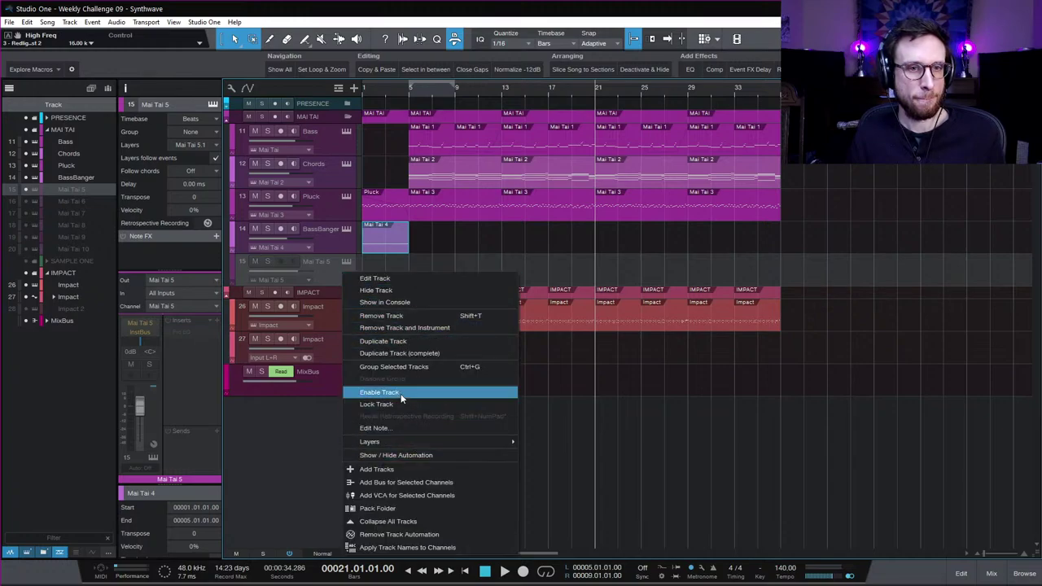
pyautogui.click(400, 393)
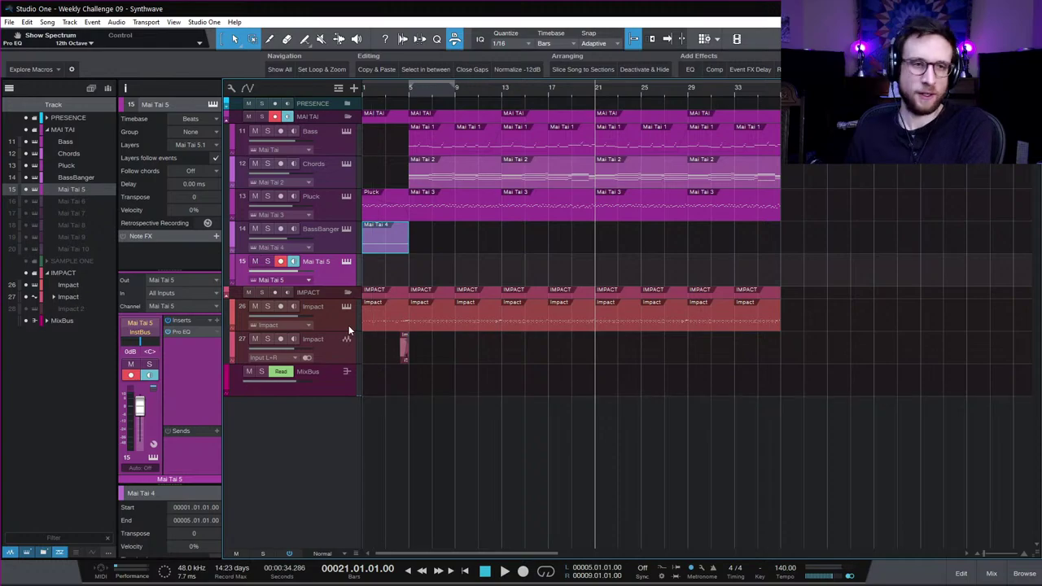
# - Open the Mai Tai 5 synth, raise the Osc 1 spread and slightly lengthen the amplitude envelope's attack
pyautogui.click(345, 262)
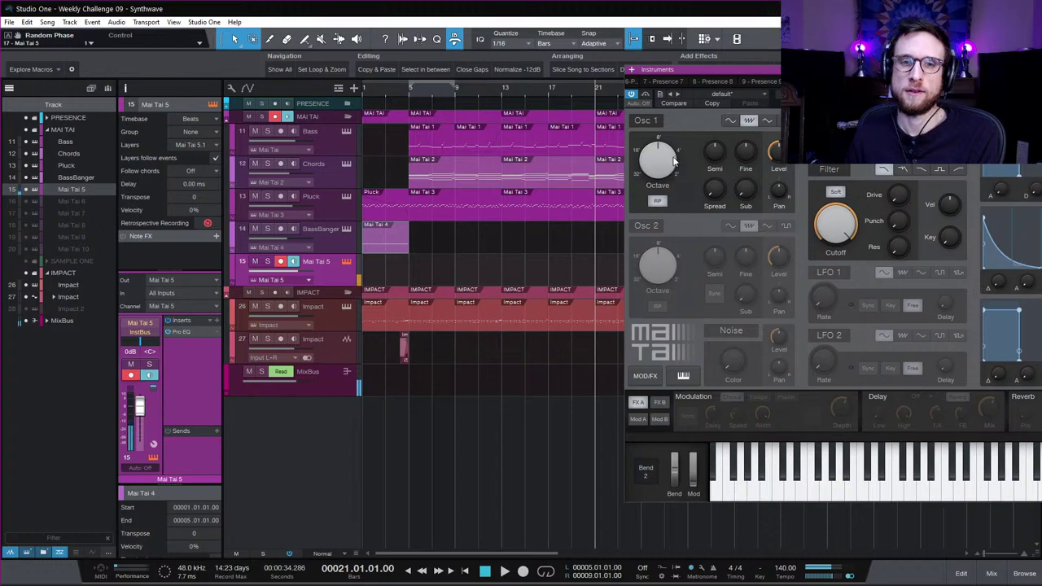
pyautogui.moveTo(724, 132)
pyautogui.mouseDown()
pyautogui.moveTo(729, 108)
pyautogui.moveTo(732, 121)
pyautogui.mouseUp()
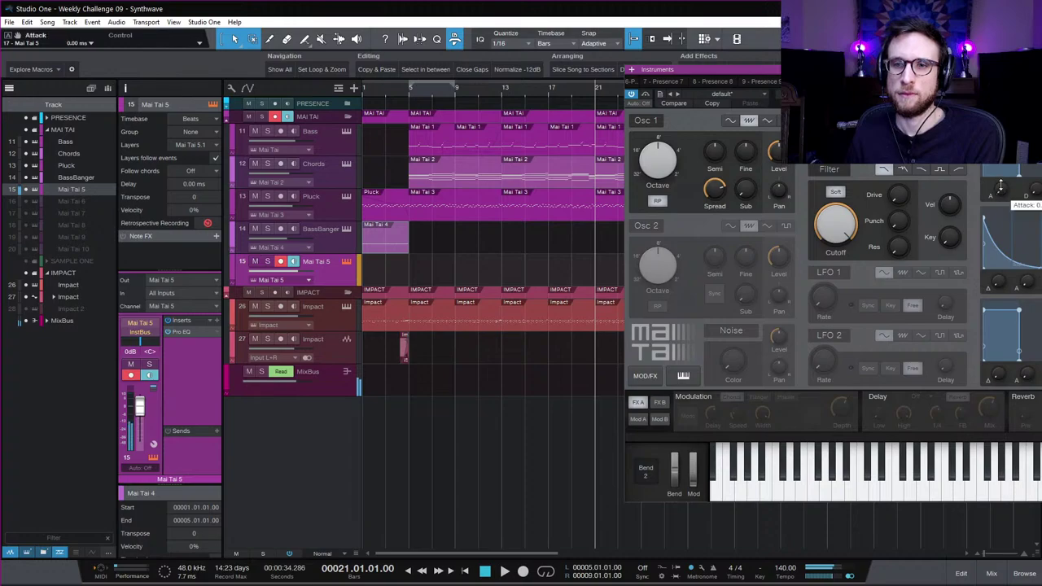
pyautogui.moveTo(1003, 171); pyautogui.dragTo(1005, 168)
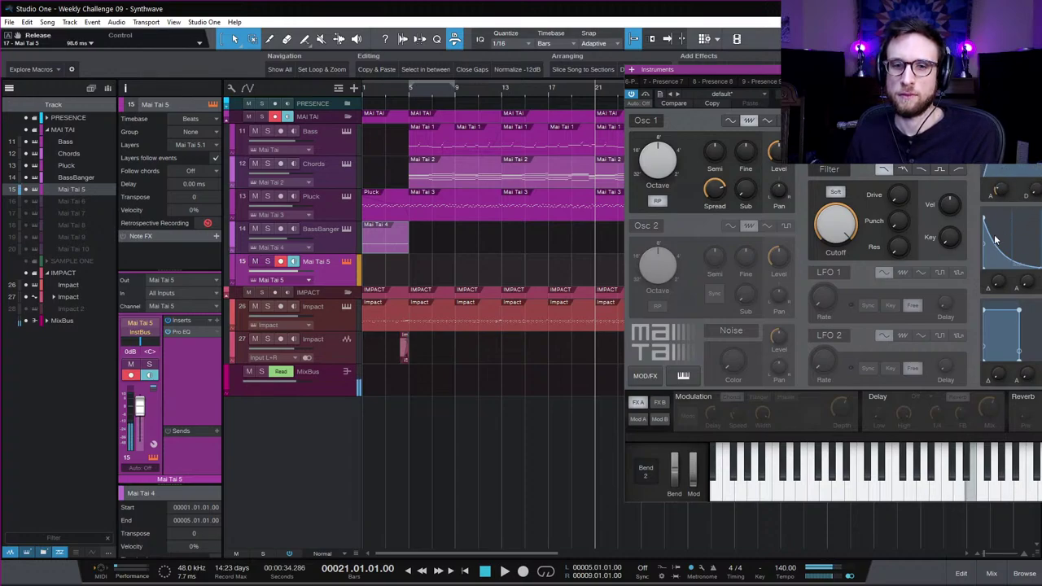
# - Activate Osc 2 at octave 4', lower its level and turn on its random phase
pyautogui.click(658, 227)
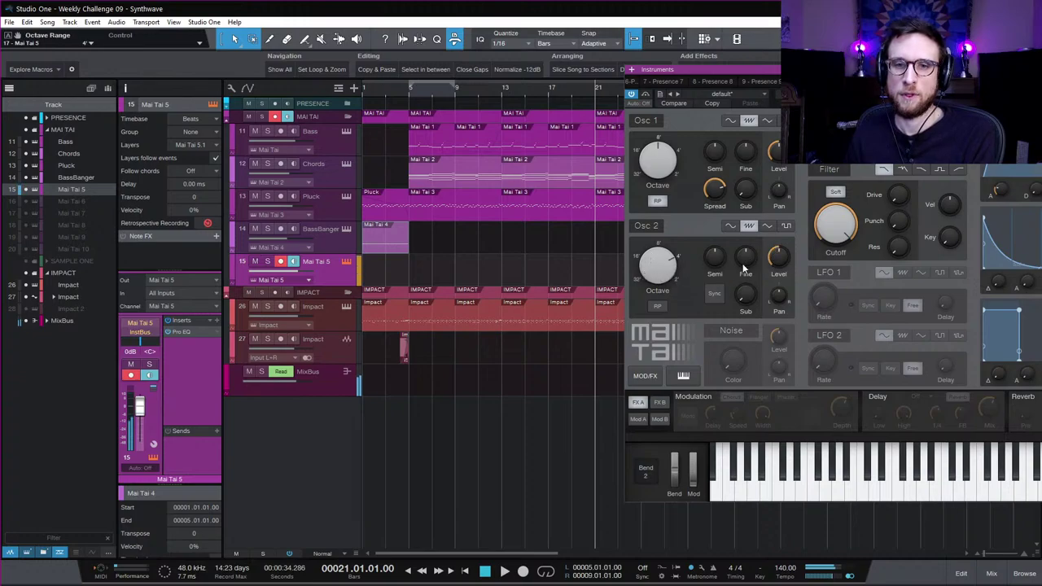
pyautogui.moveTo(781, 263); pyautogui.dragTo(782, 280)
pyautogui.click(664, 307)
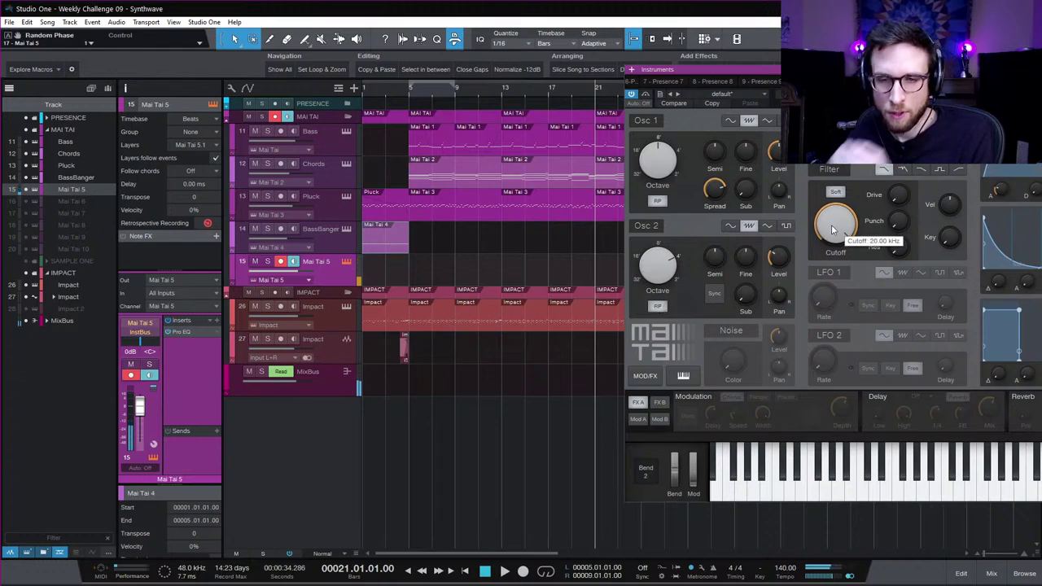
# - Activate LFO 1, route it to OSC 1 - Pitch by a small amount in modulation slot 2, and raise its rate
pyautogui.click(841, 275)
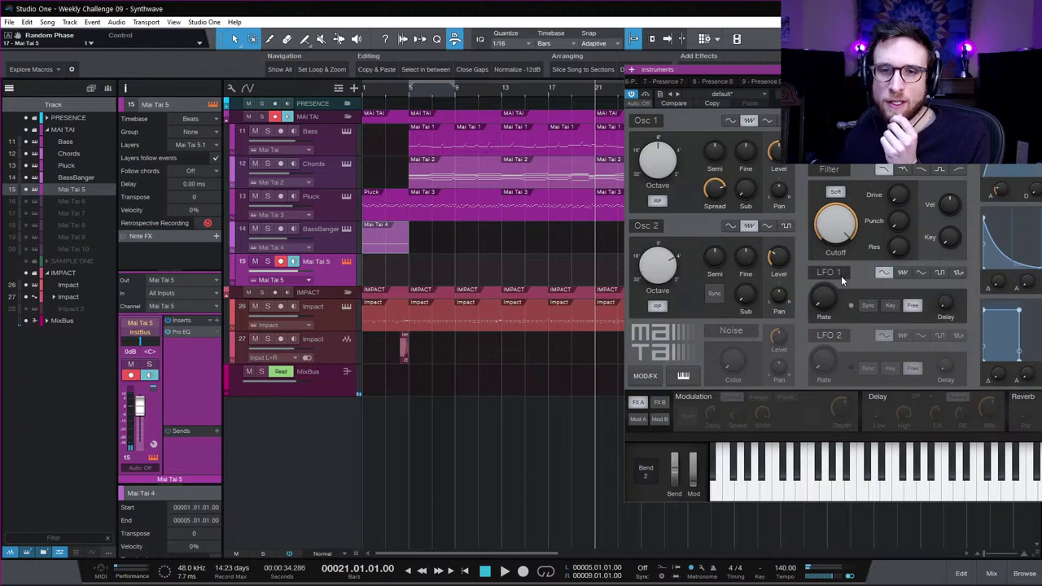
pyautogui.click(639, 417)
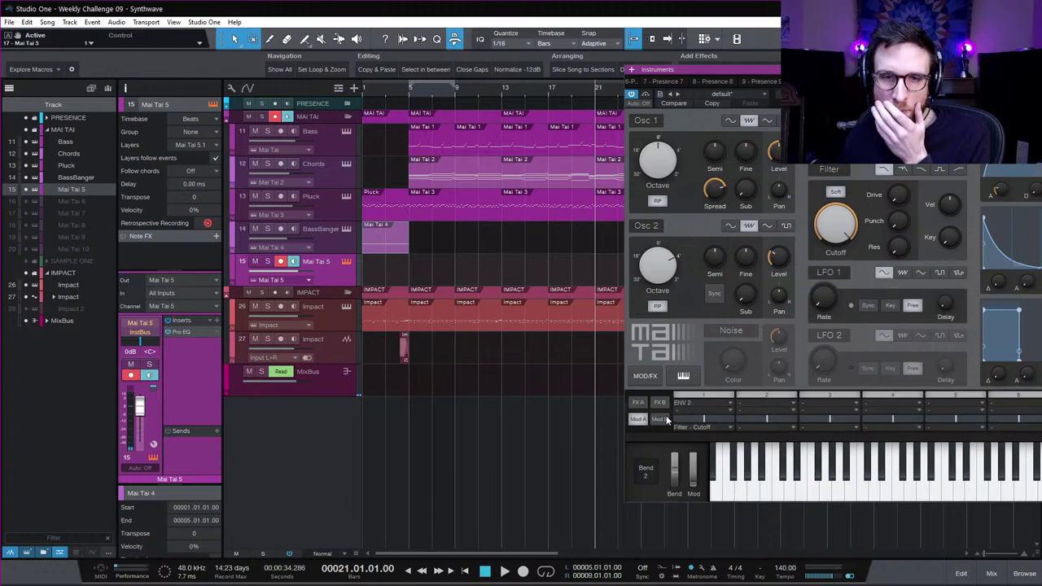
pyautogui.click(788, 403)
pyautogui.click(801, 492)
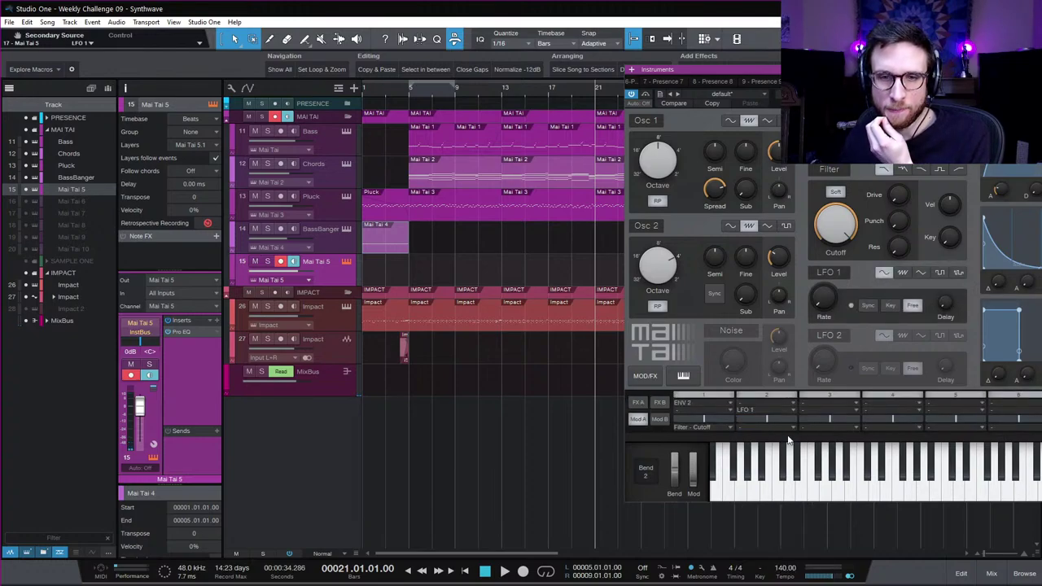
pyautogui.click(784, 426)
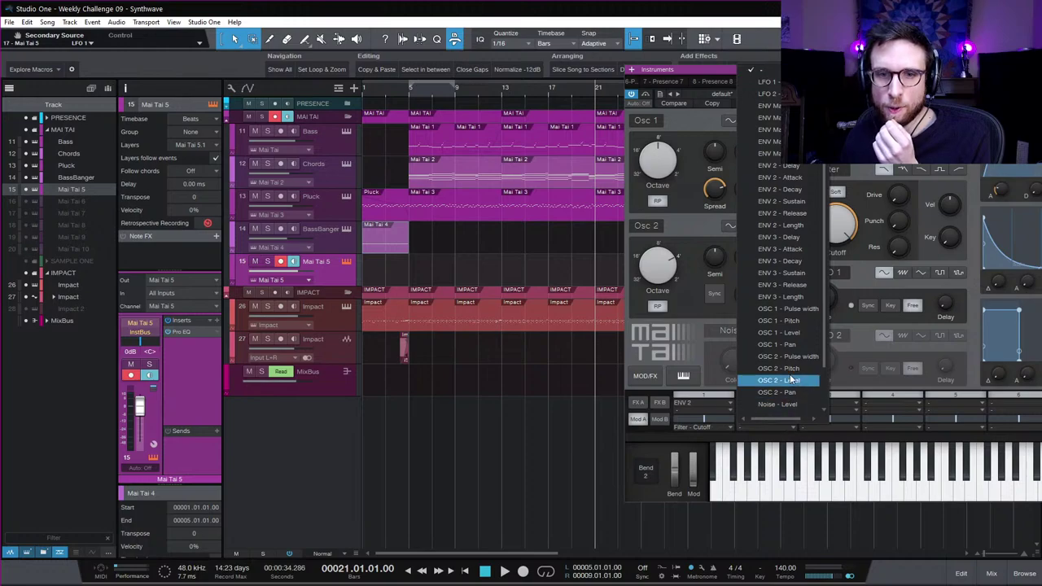
pyautogui.scroll(-1, 788, 356)
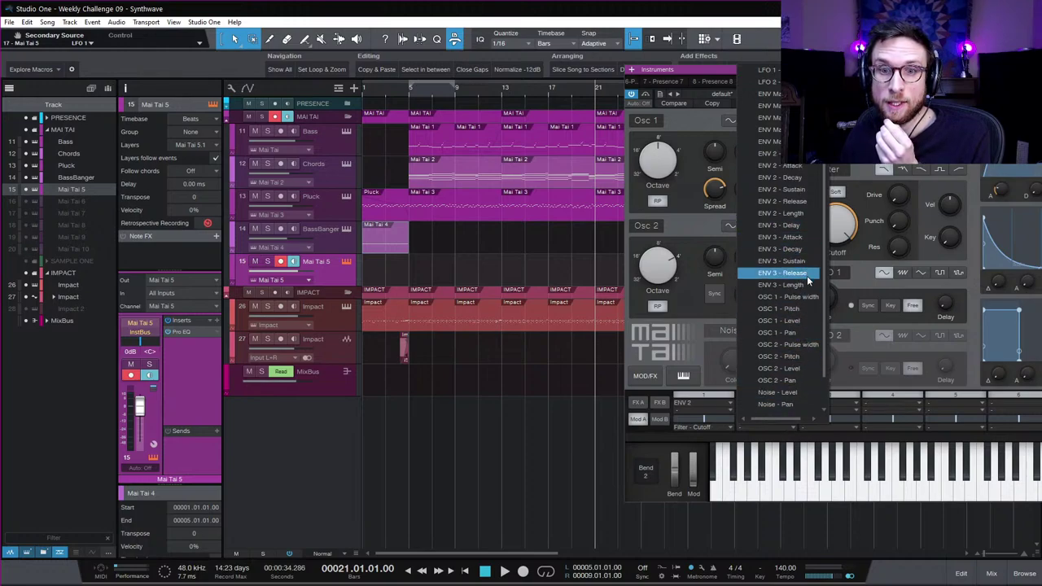
pyautogui.click(787, 308)
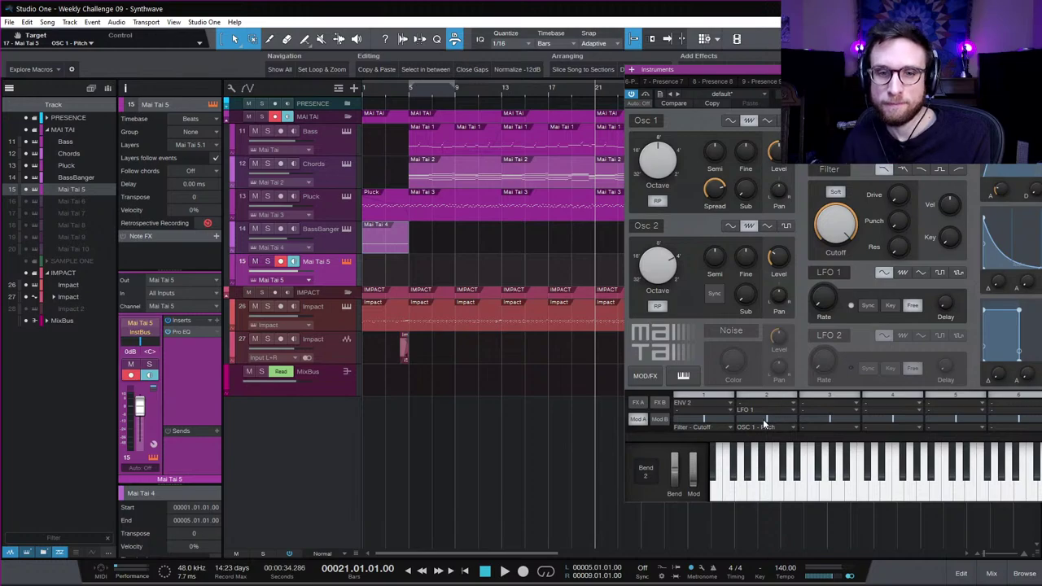
pyautogui.moveTo(823, 295); pyautogui.dragTo(824, 293)
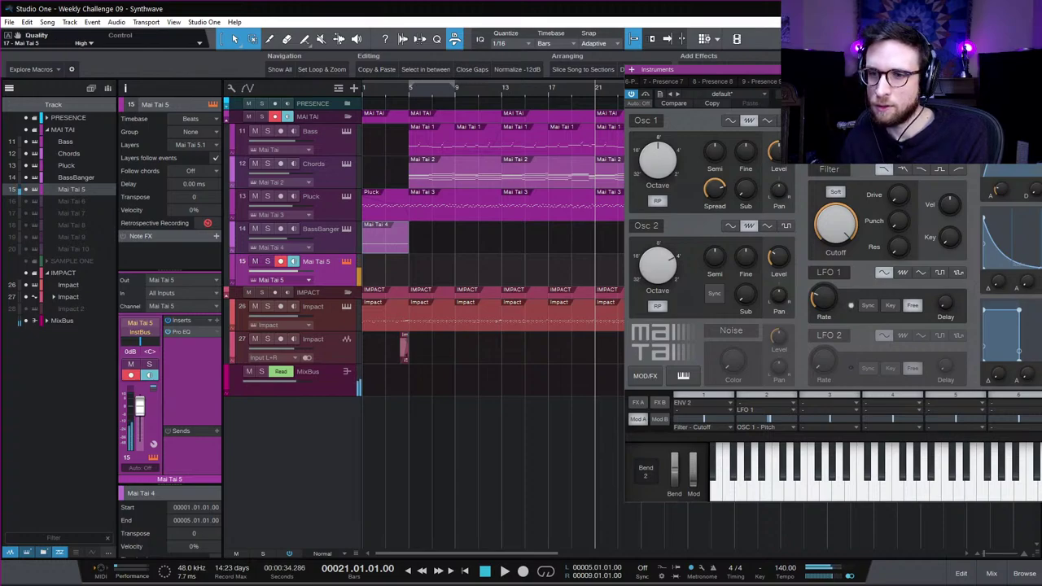
# - Activate the synth's delay effect and set its mode to Dotted
pyautogui.click(639, 403)
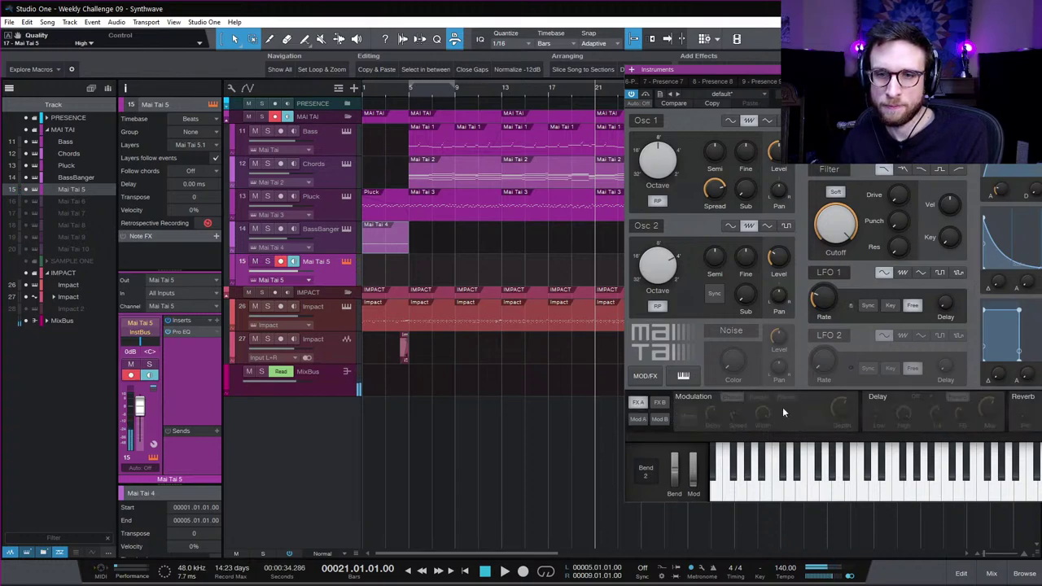
pyautogui.click(883, 396)
pyautogui.click(923, 397)
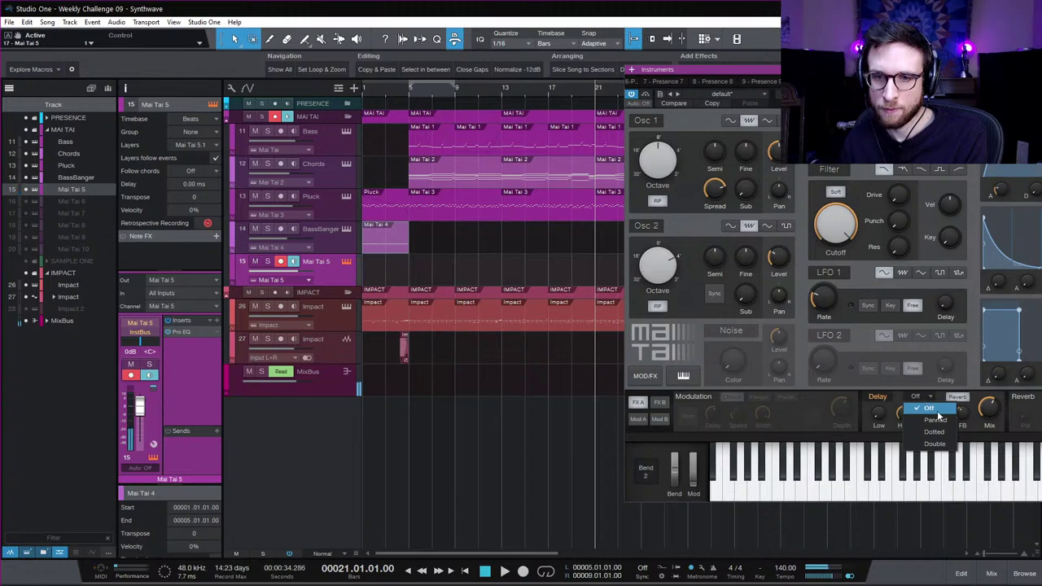
pyautogui.click(945, 432)
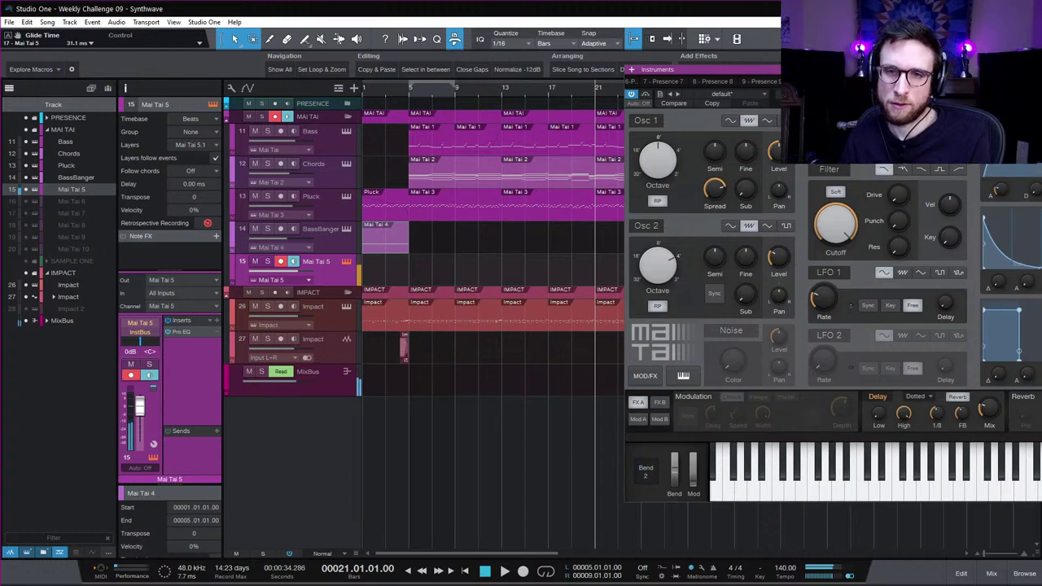
# - Activate the noise generator with color at 1.00 and lower its level
pyautogui.moveTo(733, 362); pyautogui.dragTo(733, 333)
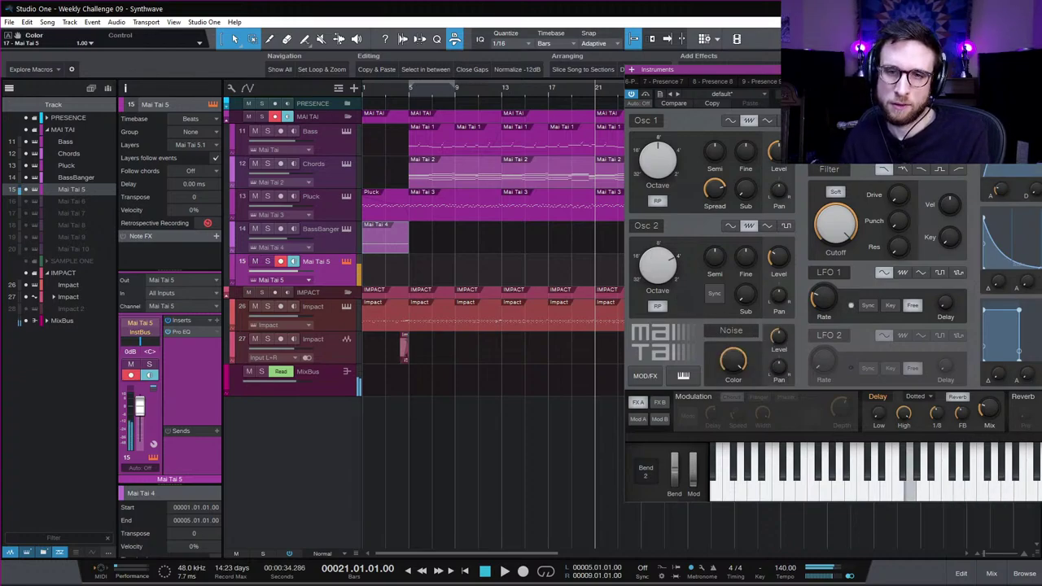
pyautogui.moveTo(777, 345); pyautogui.dragTo(778, 356)
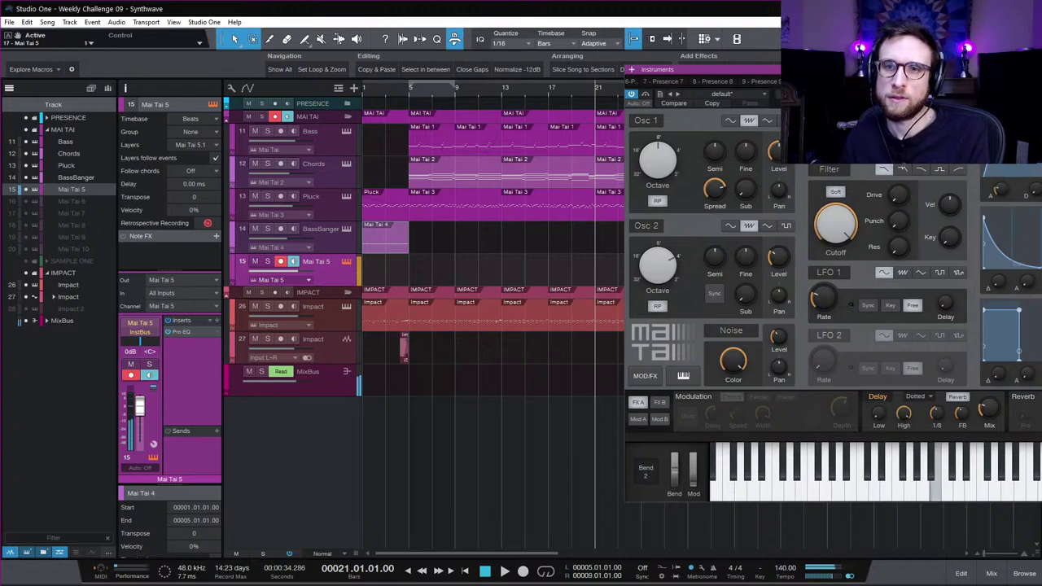
# - Activate the synth's Character section, try out its presets and adjust its Sound setting to L 47
pyautogui.click(829, 169)
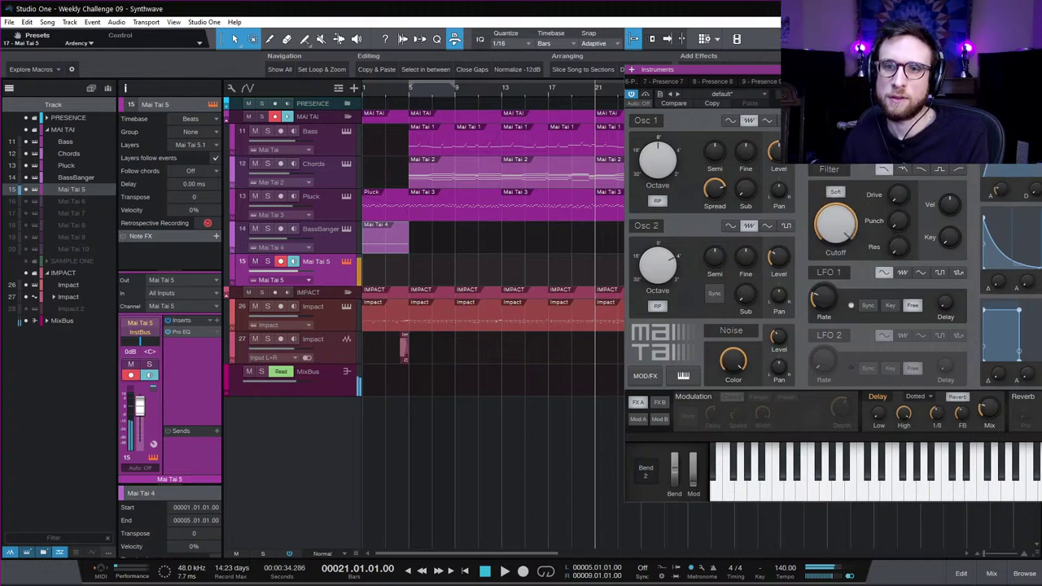
pyautogui.click(895, 167)
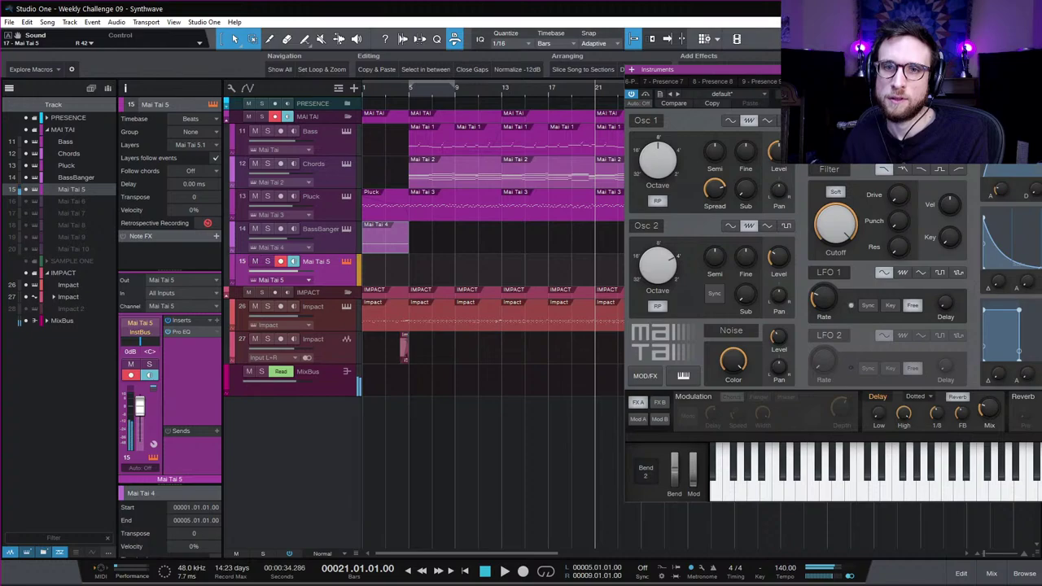
pyautogui.click(828, 168)
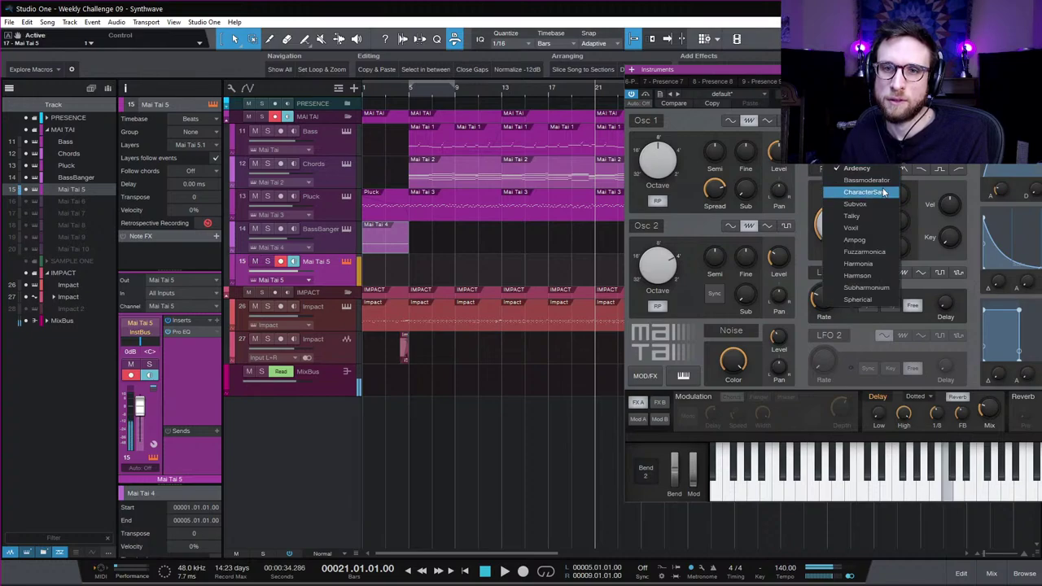
pyautogui.click(895, 167)
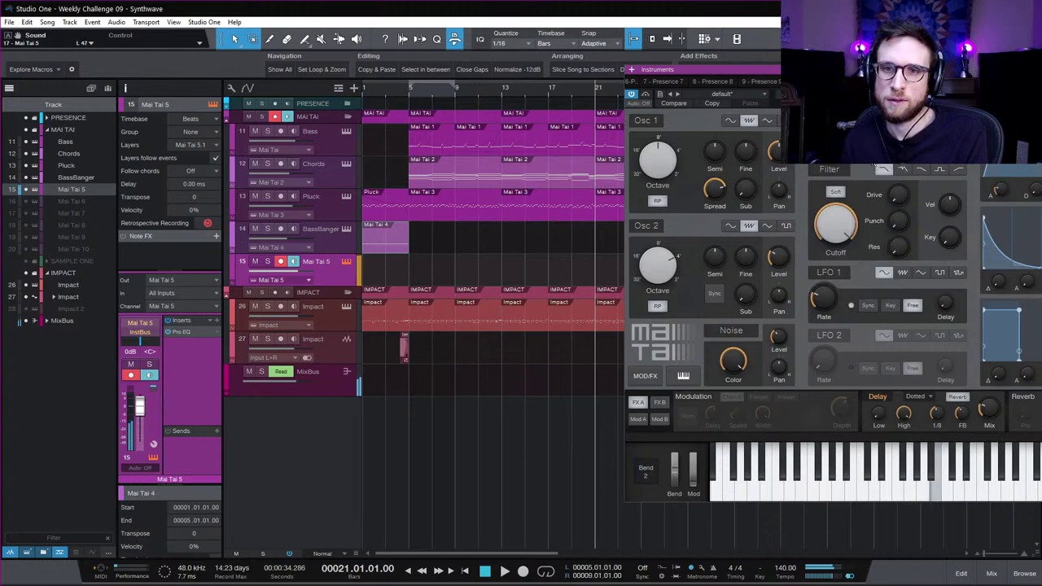
# - Audition the CharacterSaw, Subvox, Talky, Voxil and Ampog character sounds at different Sound settings in Mai Tai 5, leaving the character section off
pyautogui.click(828, 169)
pyautogui.click(879, 174)
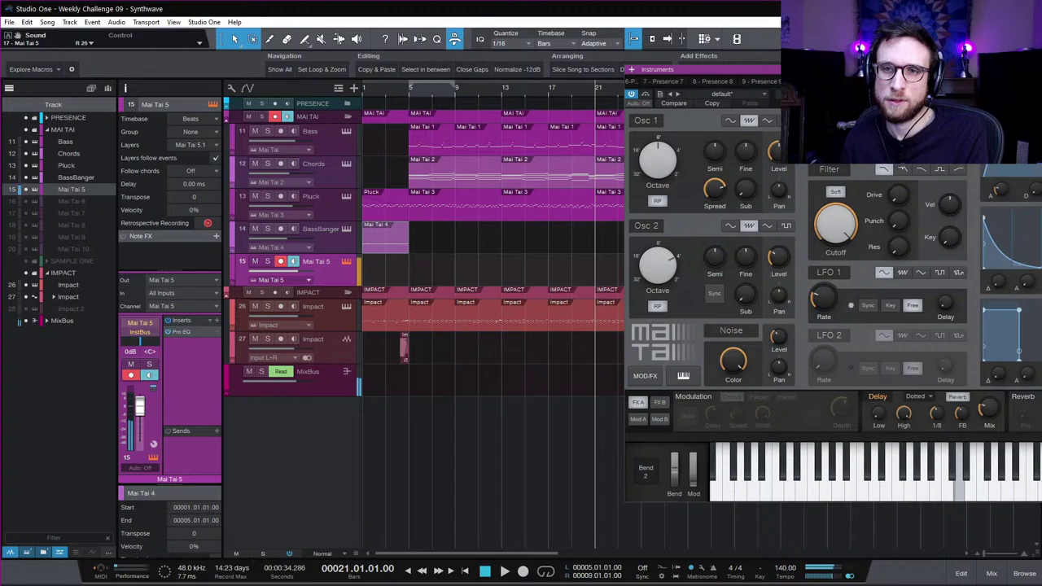
pyautogui.click(828, 169)
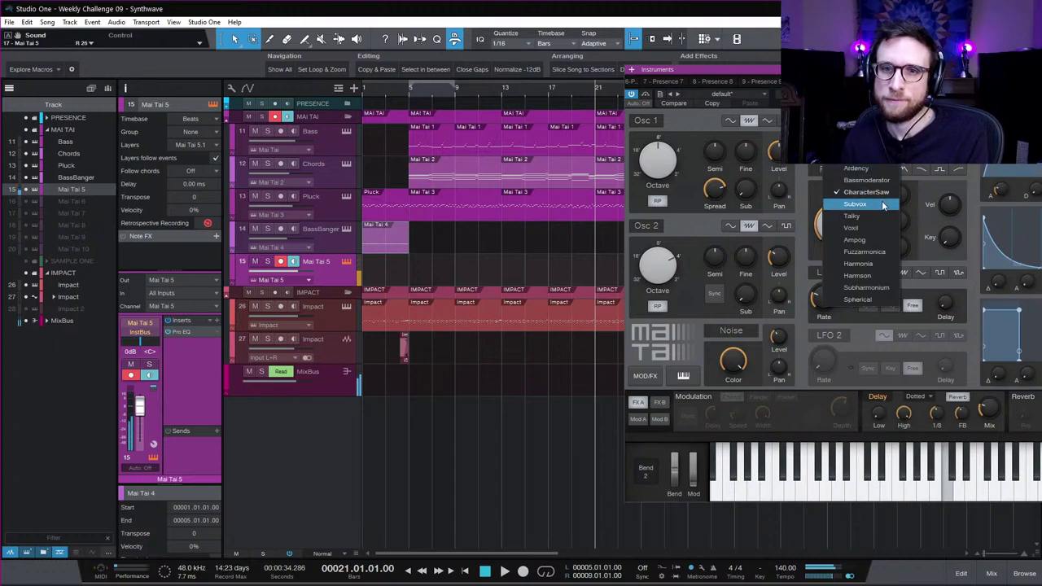
pyautogui.click(854, 200)
pyautogui.click(829, 169)
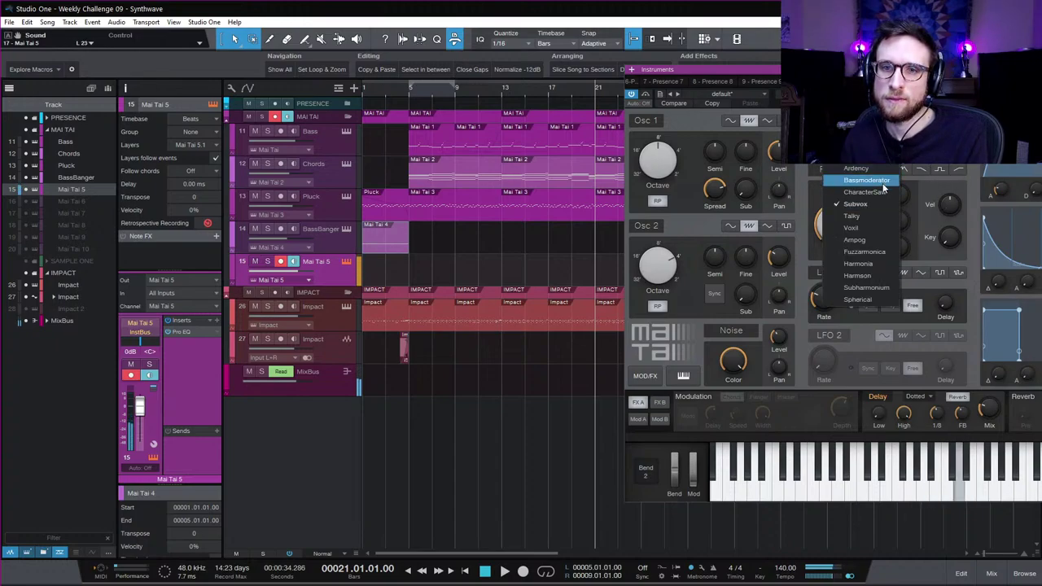
pyautogui.click(854, 216)
pyautogui.click(829, 169)
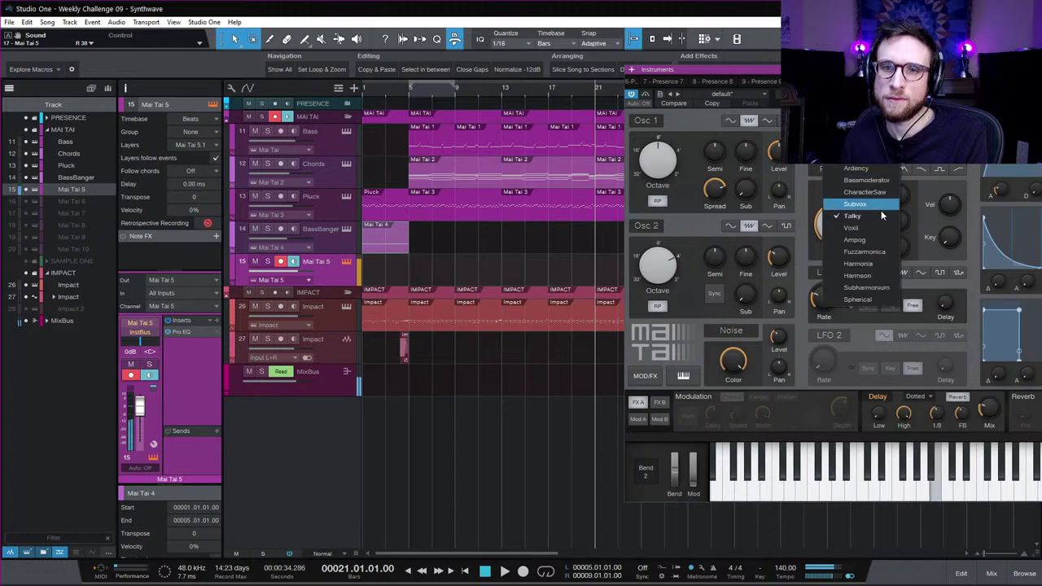
pyautogui.click(854, 231)
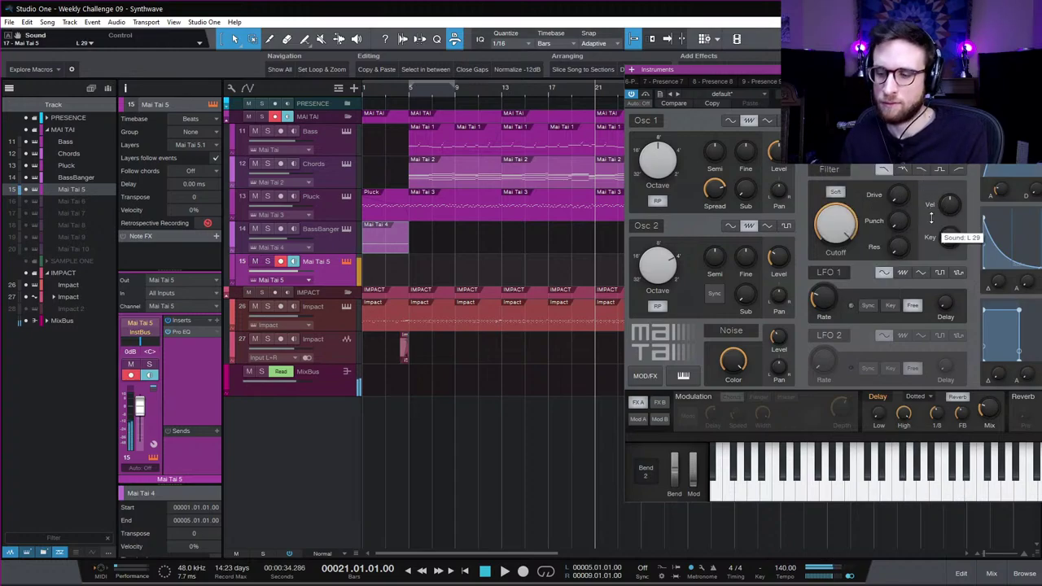
pyautogui.click(829, 168)
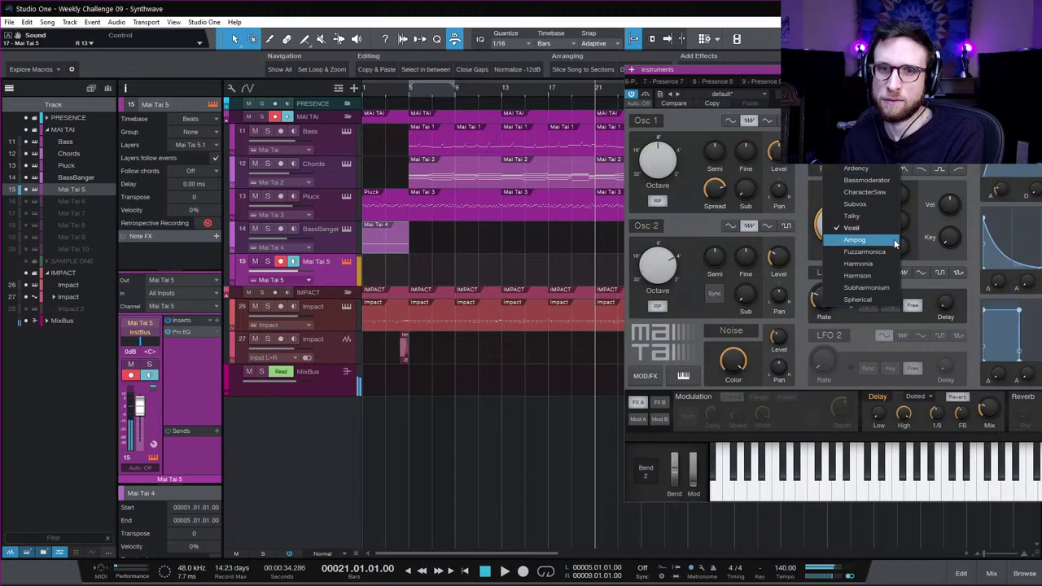
pyautogui.click(854, 236)
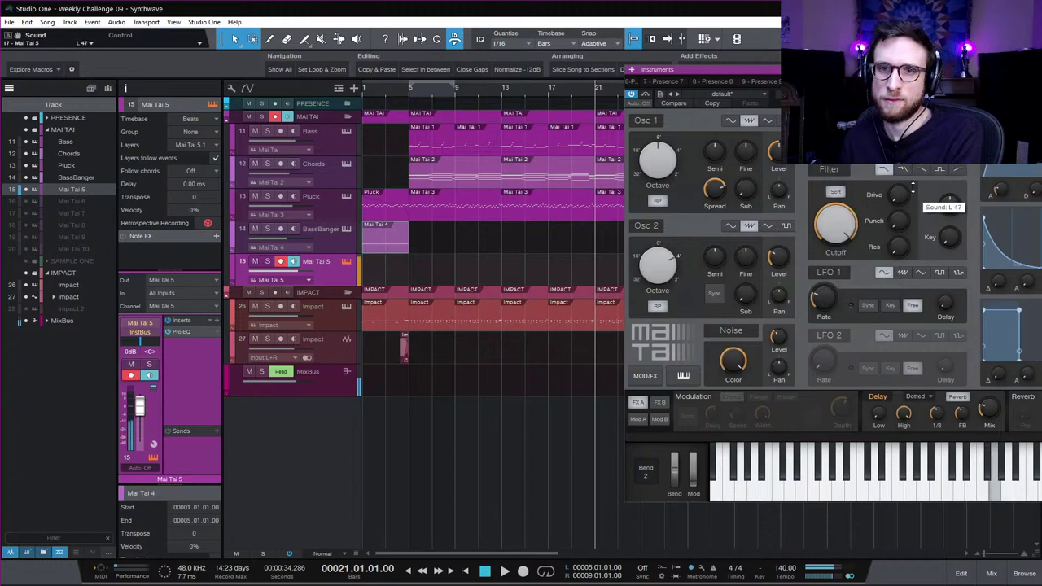
pyautogui.click(829, 168)
pyautogui.click(905, 207)
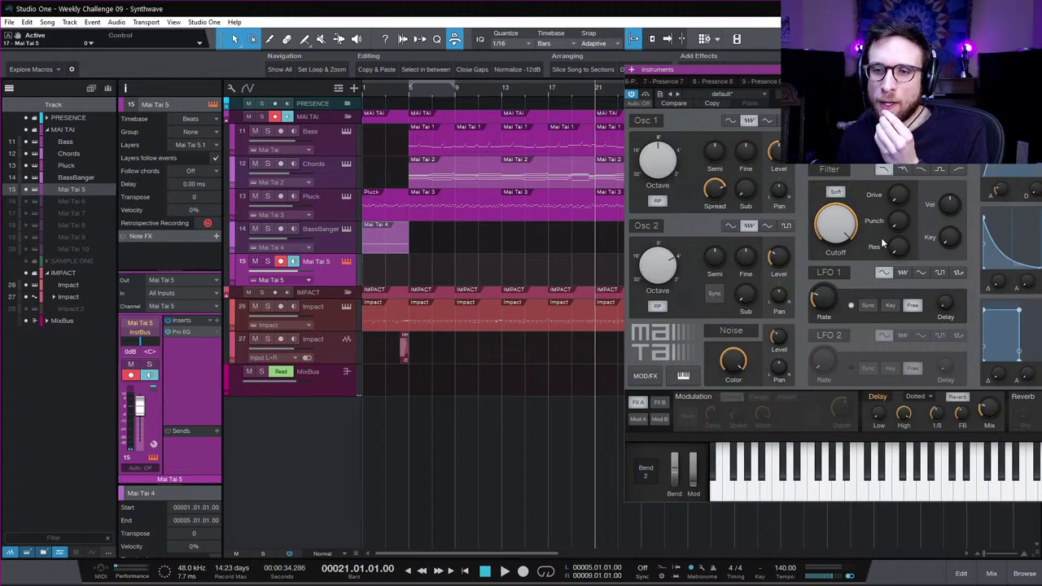
# - Enable the synth's modulation effect, compare Phaser, choose Flanger and lower its depth
pyautogui.click(698, 396)
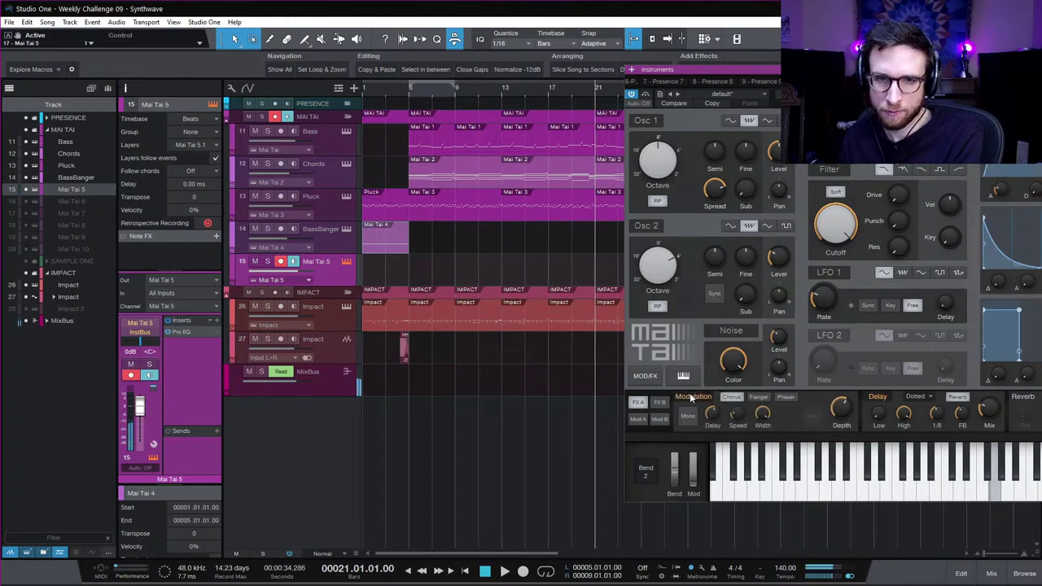
pyautogui.click(786, 398)
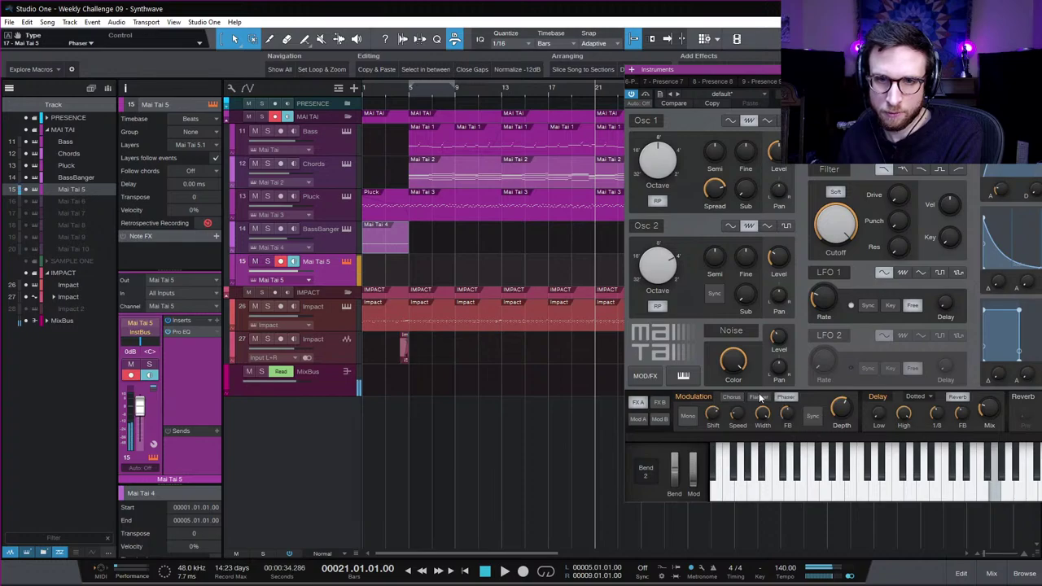
pyautogui.click(759, 398)
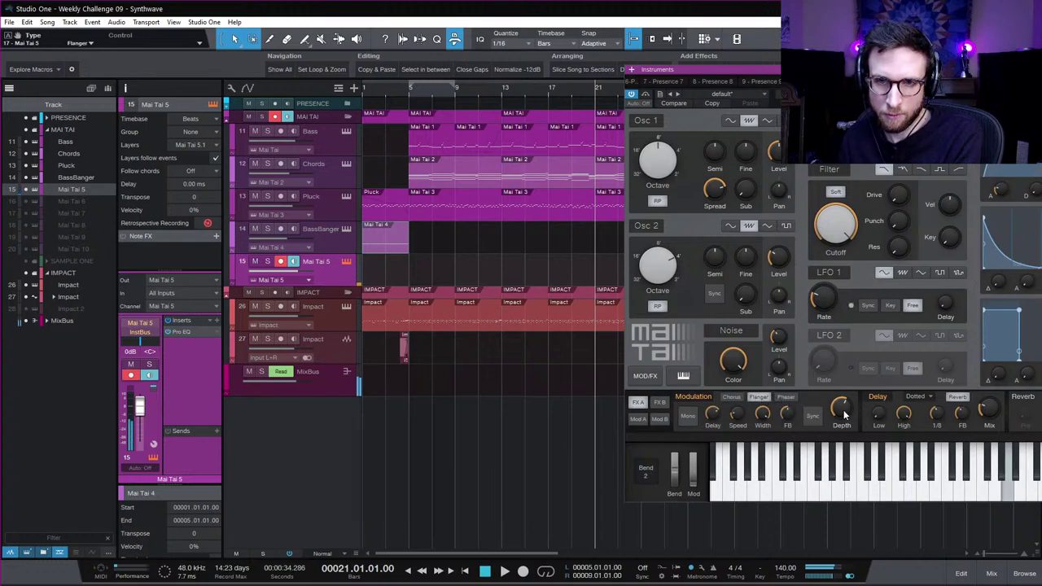
pyautogui.moveTo(845, 440); pyautogui.dragTo(845, 429)
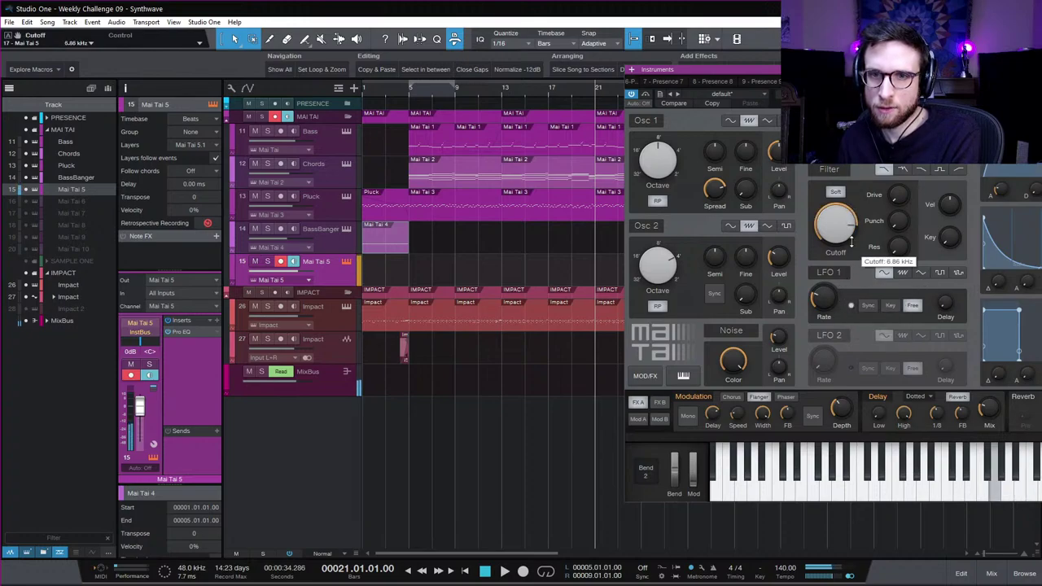
# - Lower the filter cutoff to 266.7 Hz and shape its envelope sweep with the ENV 2 to Filter Cutoff amount at 100%
pyautogui.moveTo(851, 241); pyautogui.dragTo(853, 293)
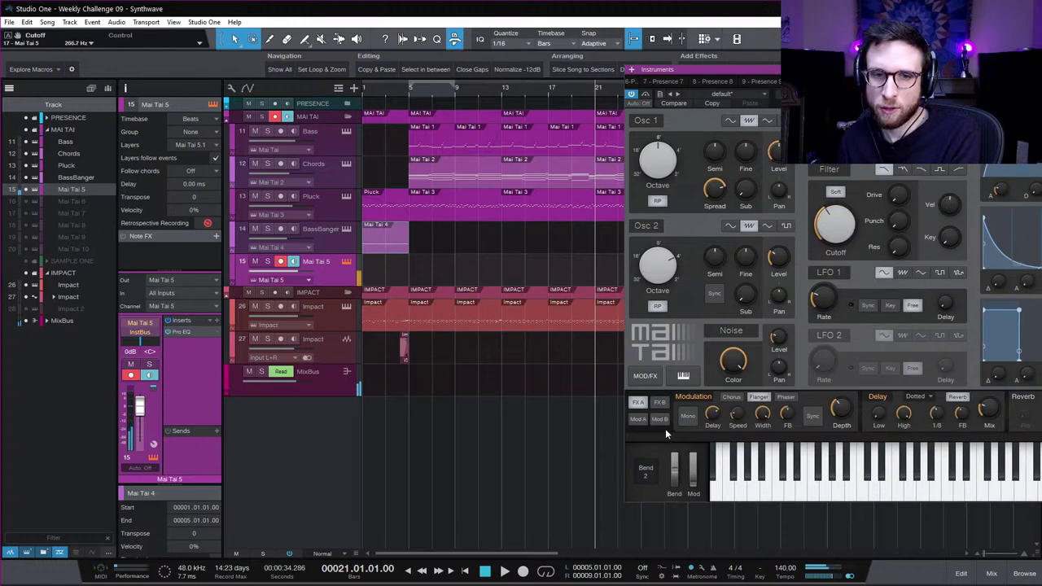
pyautogui.click(640, 418)
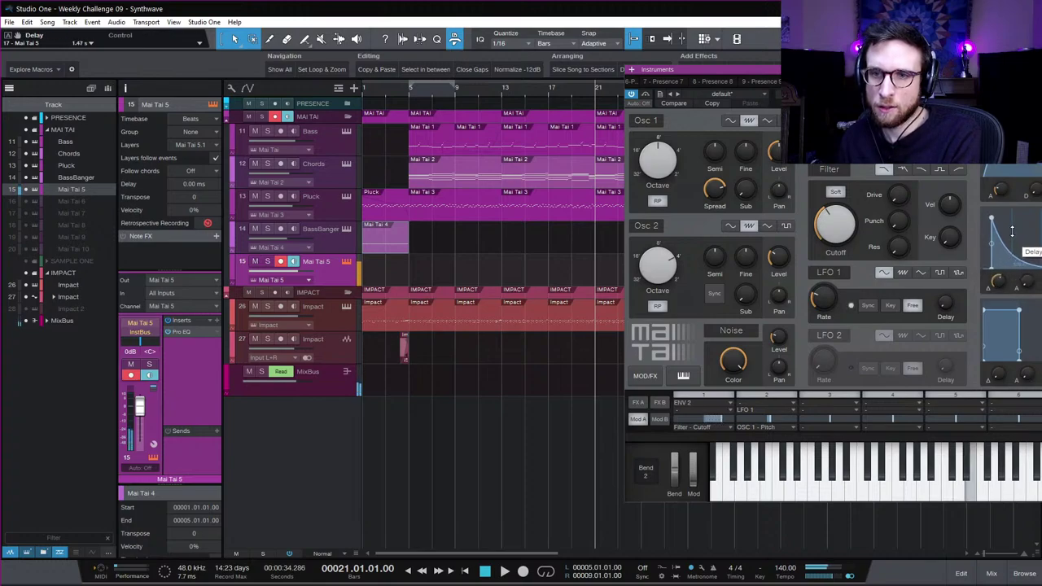
pyautogui.moveTo(1026, 278); pyautogui.dragTo(1029, 245)
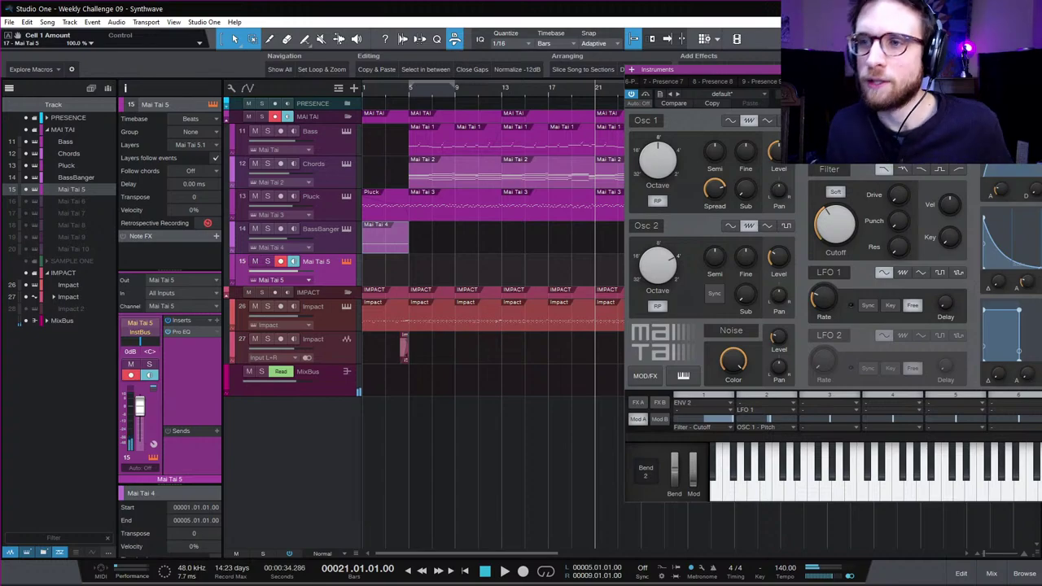
# - Close the synth editor and add a Verb1 send to the Mai Tai 5 channel in the mixer
pyautogui.hotkey('ctrl', 'w')
pyautogui.click(991, 574)
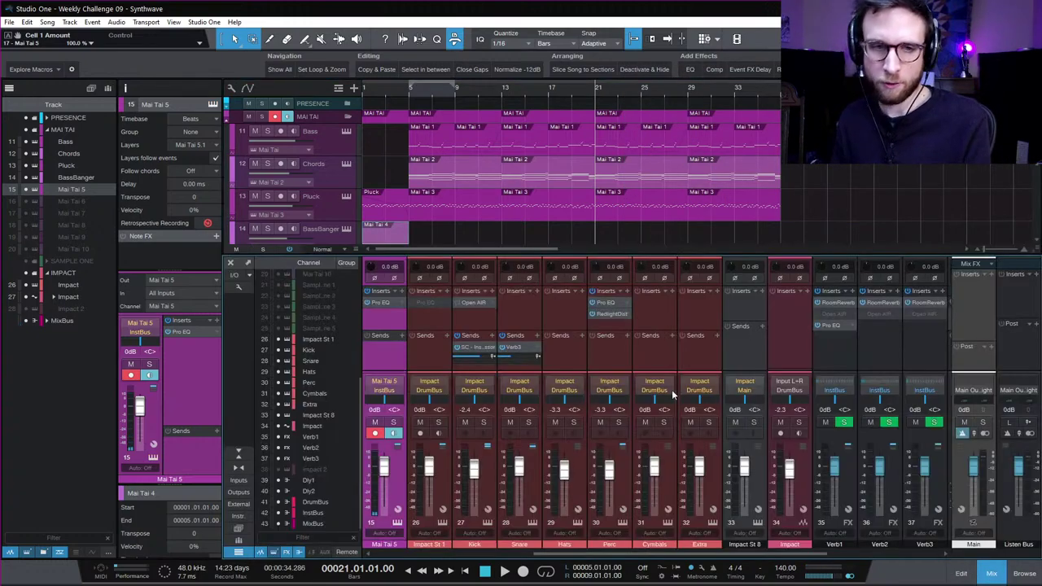
pyautogui.click(406, 347)
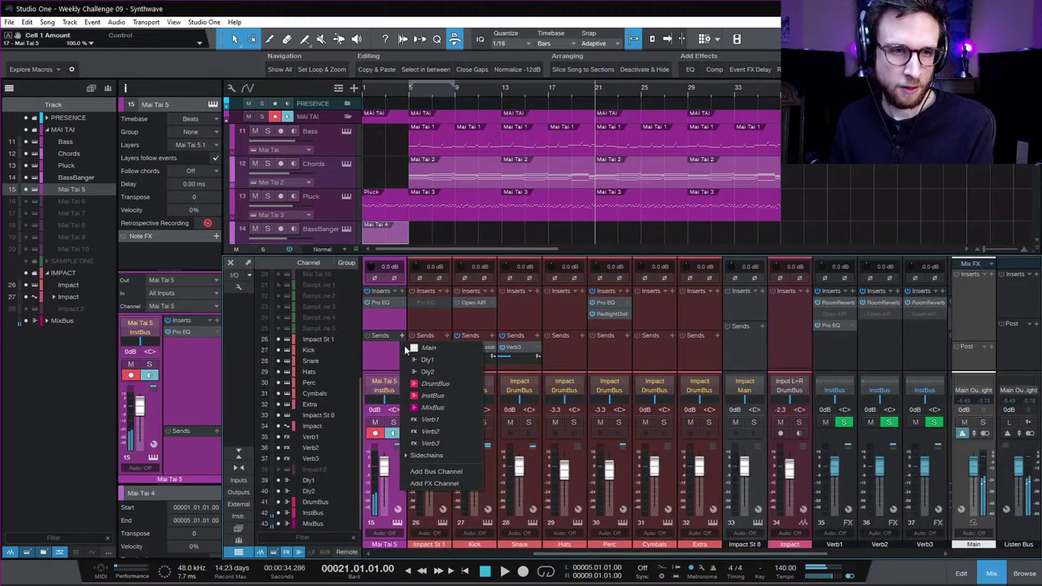
pyautogui.click(431, 420)
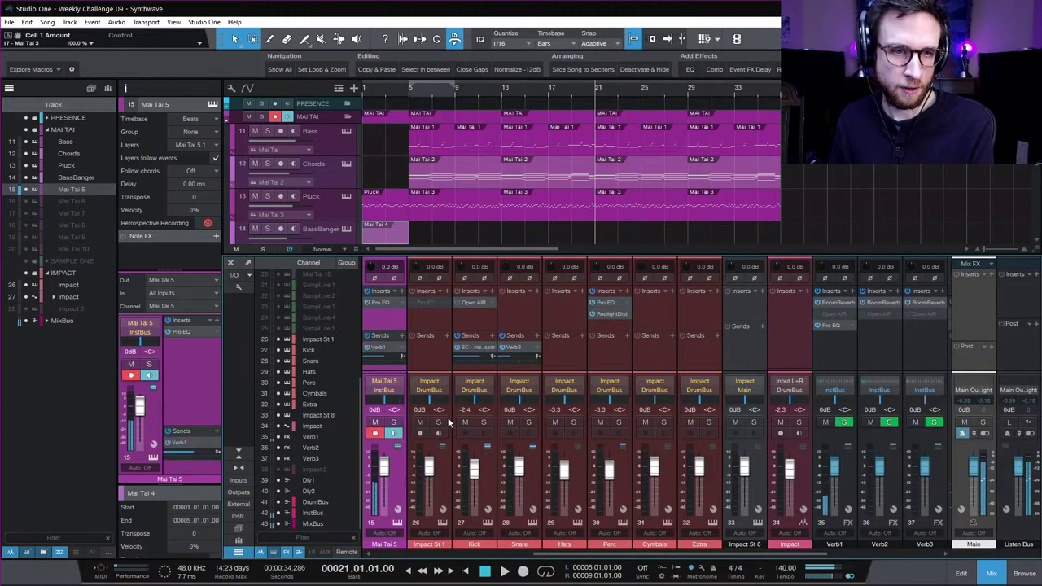
# - Compare Verb2 as the Mai Tai 5 send's destination, lower the send level to -9.9 dB and route it back to Verb1
pyautogui.click(402, 350)
pyautogui.click(401, 367)
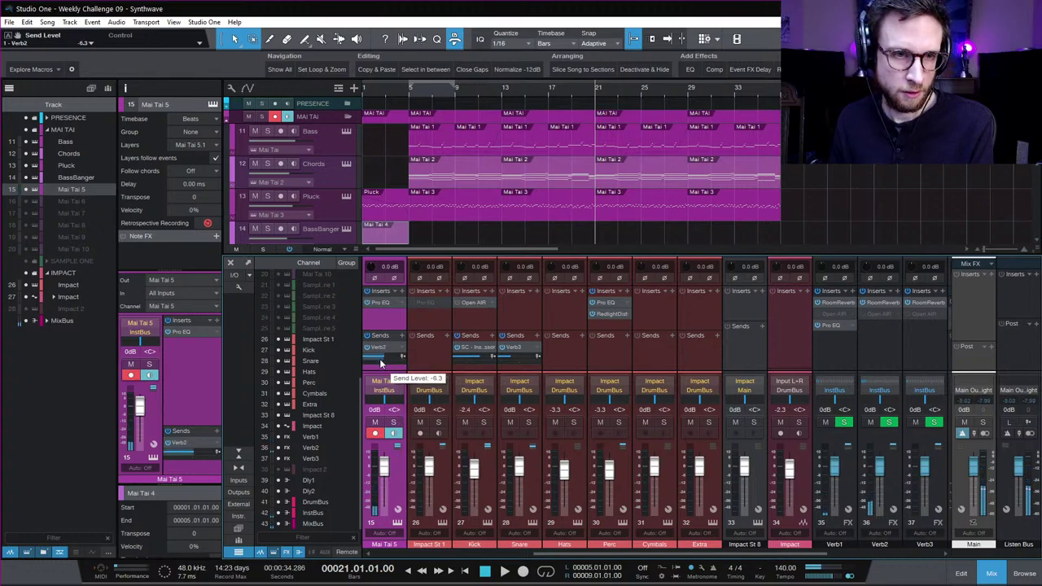
pyautogui.click(402, 350)
pyautogui.click(446, 452)
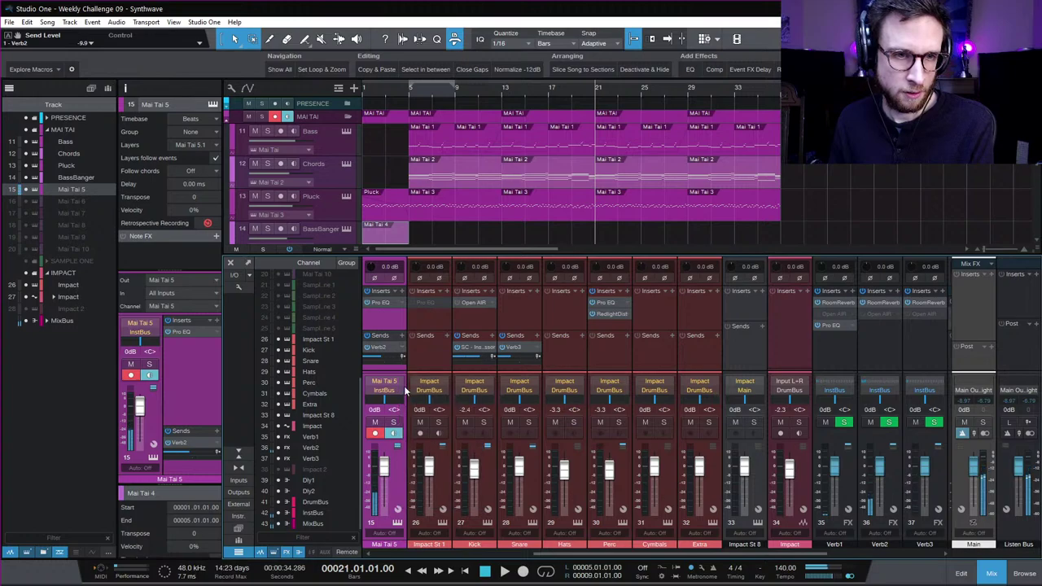
pyautogui.click(401, 350)
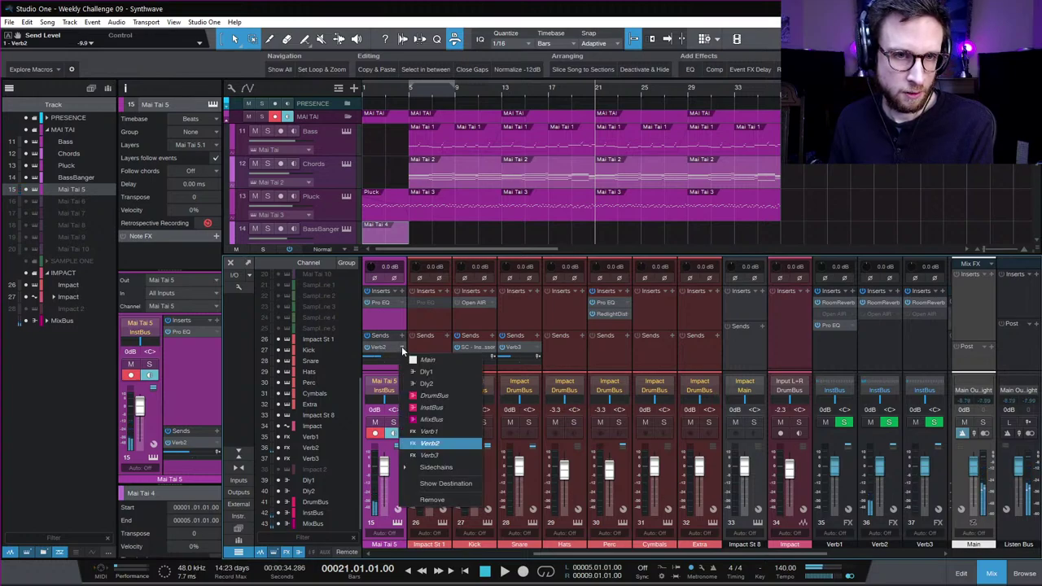
pyautogui.click(439, 429)
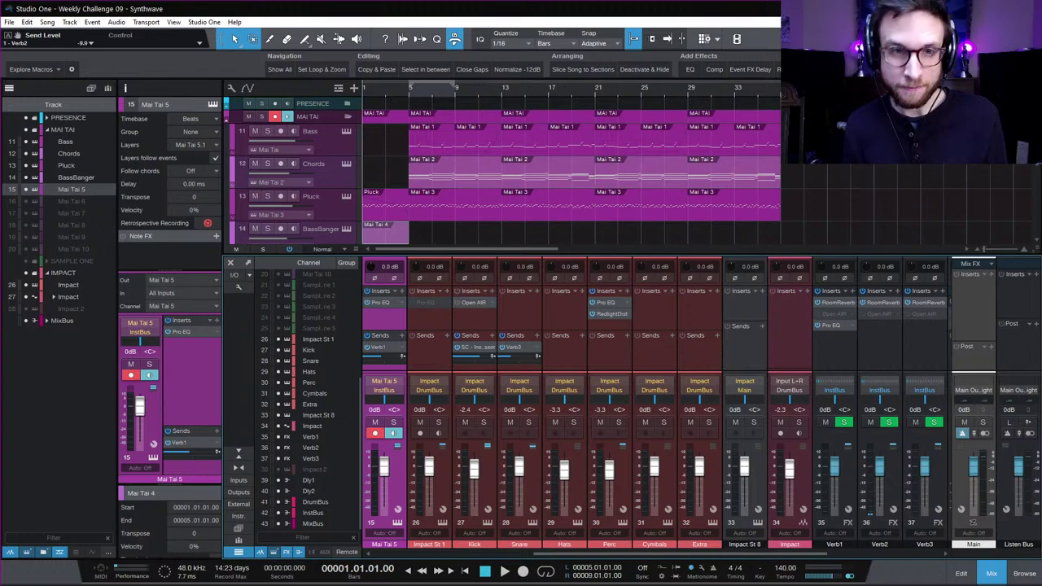
# - Play the song from the start with the mixer closed and lower the Pluck and Chords volumes, setting Chords to -3.4 dB
pyautogui.press('space')
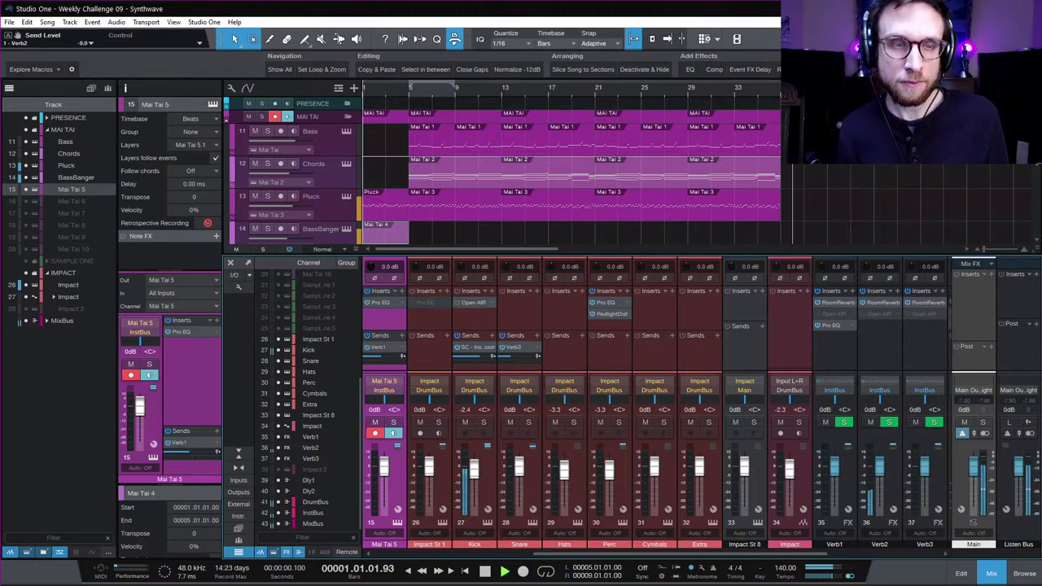
pyautogui.click(993, 569)
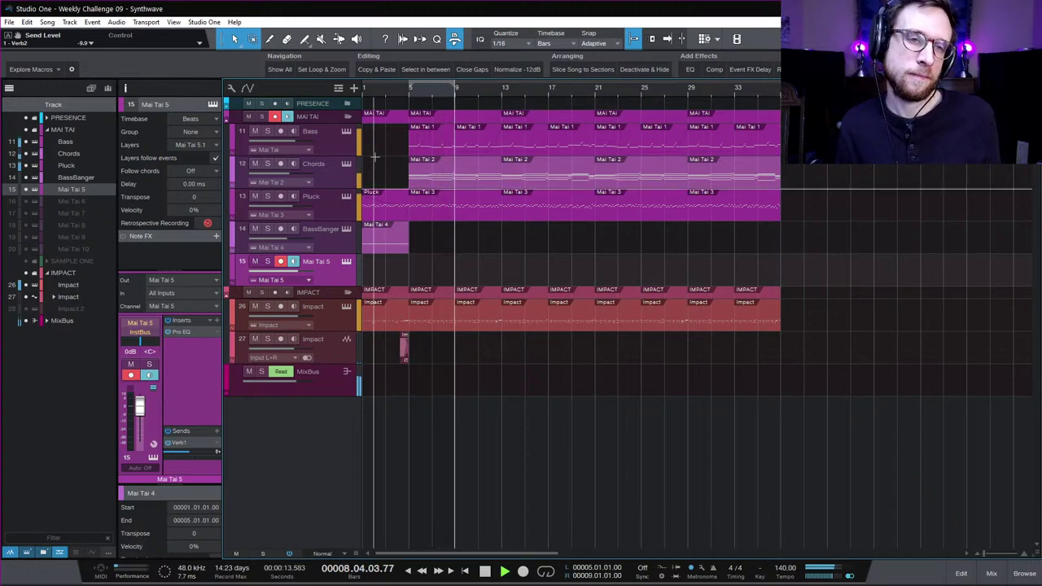
pyautogui.click(337, 204)
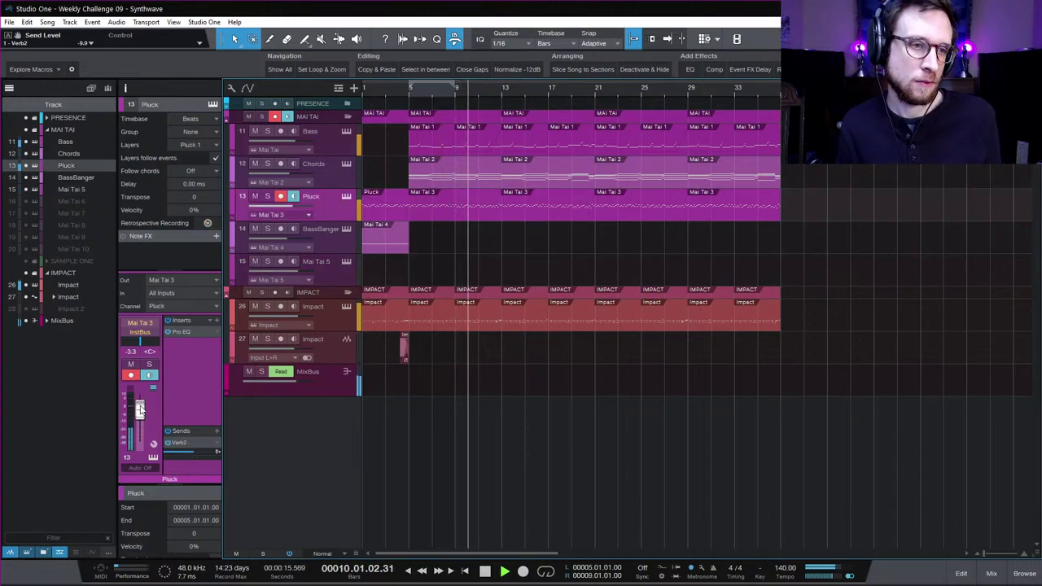
pyautogui.moveTo(139, 409); pyautogui.dragTo(143, 419)
pyautogui.press('Up')
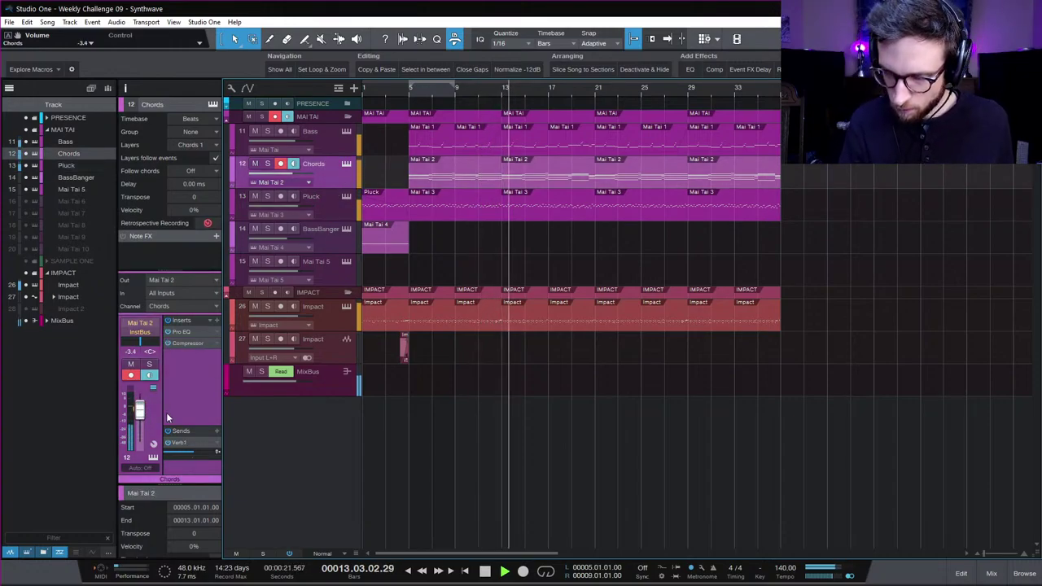
# - Return to the Mai Tai 5 track, stop playback and place the playhead at bar 13
pyautogui.click(342, 278)
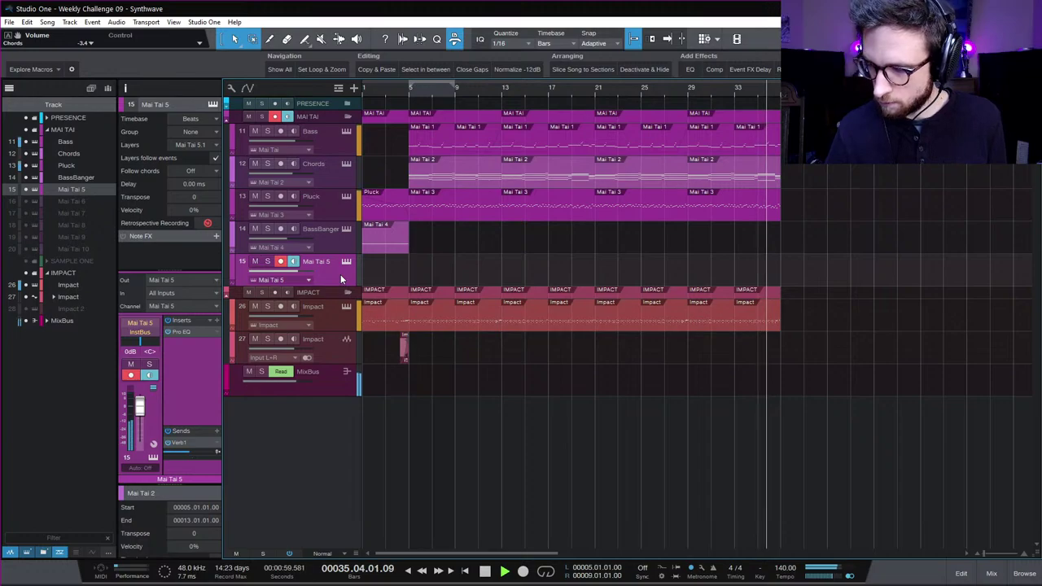
pyautogui.press('space')
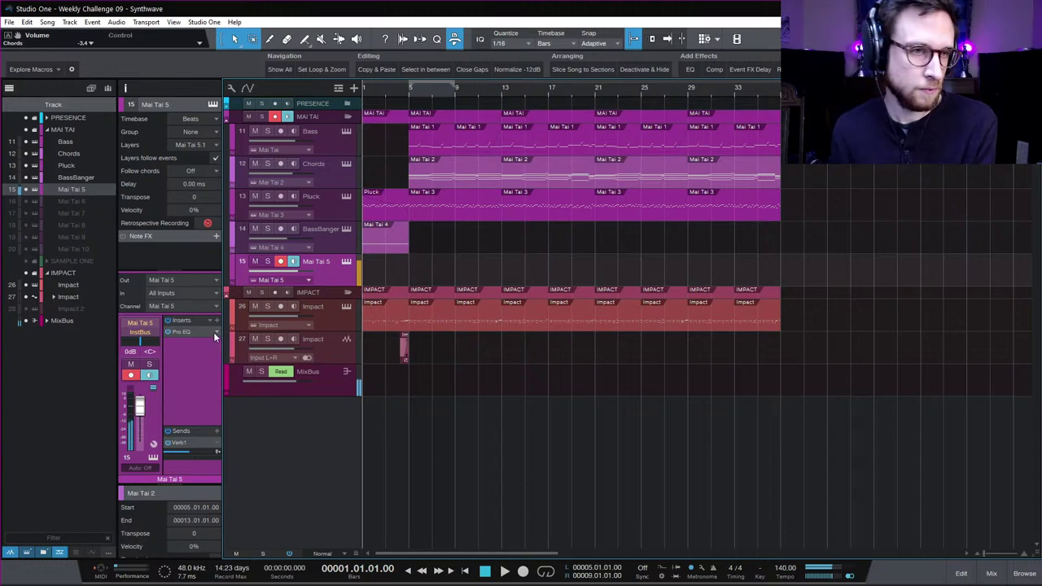
pyautogui.click(504, 89)
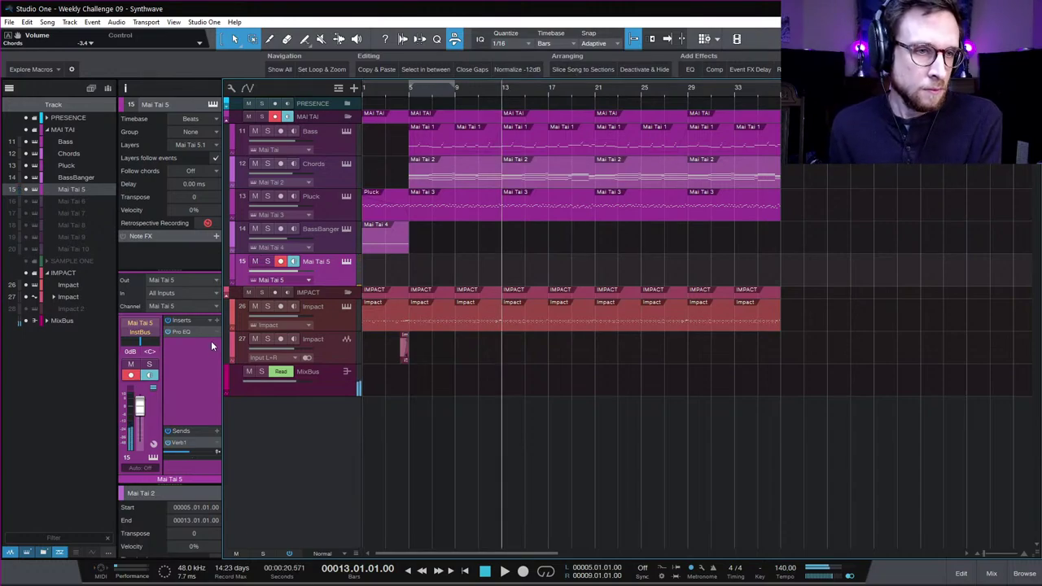
# - Reroute the Mai Tai 5 send to Verb2 and set its level to -7.1 dB
pyautogui.moveTo(194, 452); pyautogui.dragTo(196, 449)
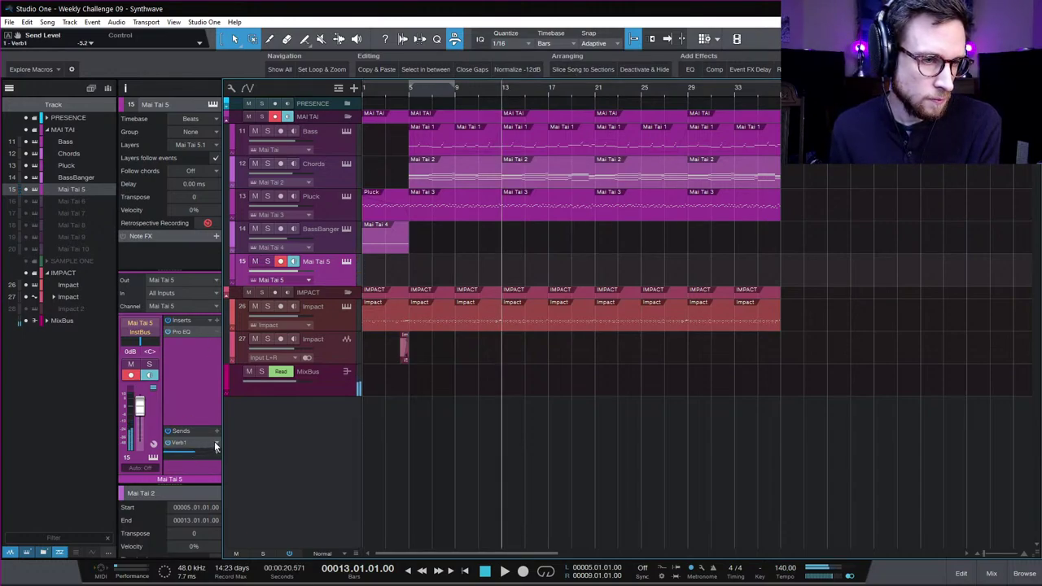
pyautogui.click(215, 443)
pyautogui.click(254, 530)
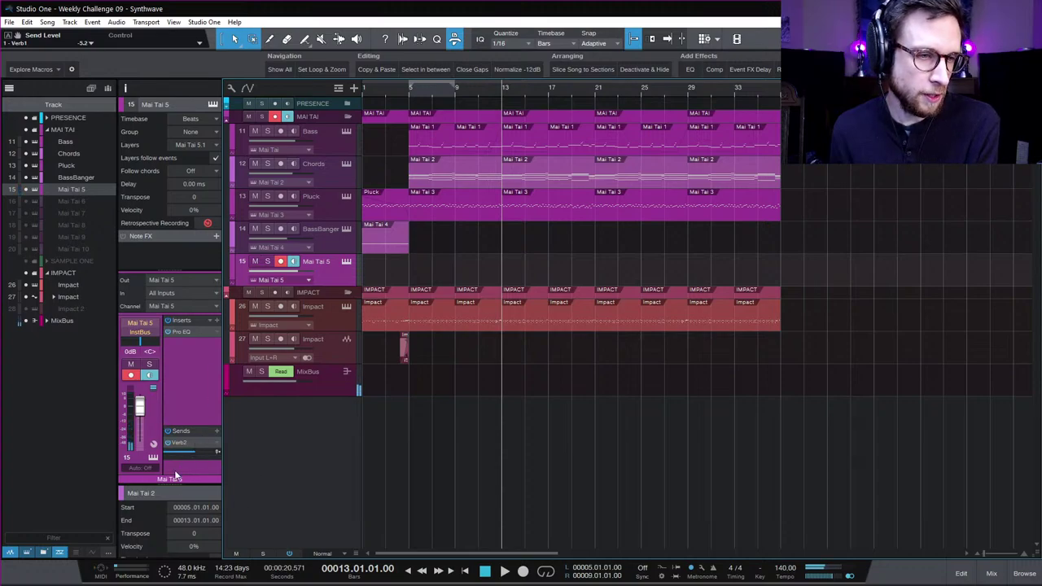
# - Reshape the Mai Tai 5 synth's second envelope to a flat, sustained curve, close the editor and play the song from bar 1
pyautogui.click(154, 458)
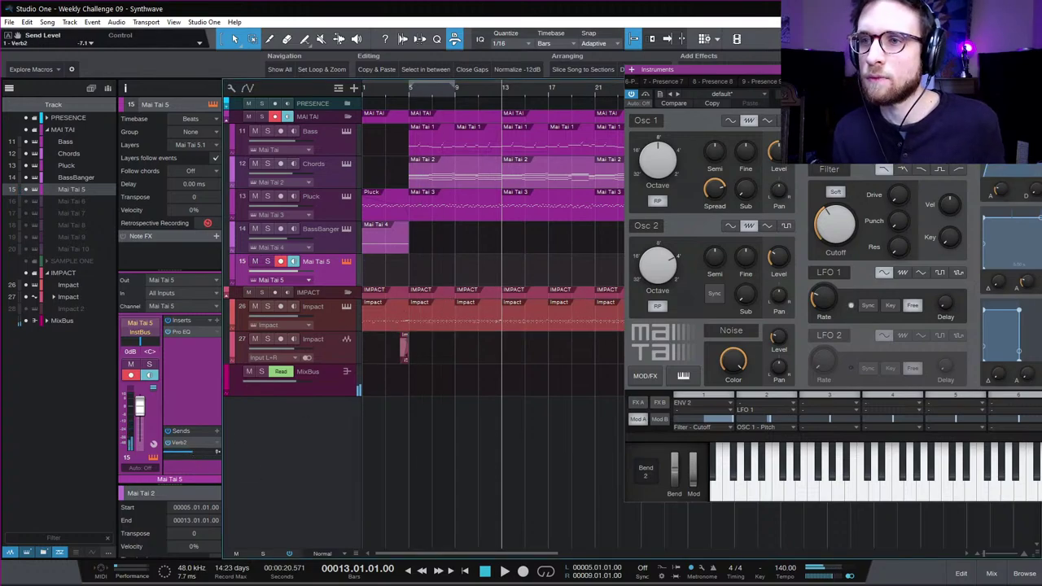
pyautogui.press('Escape')
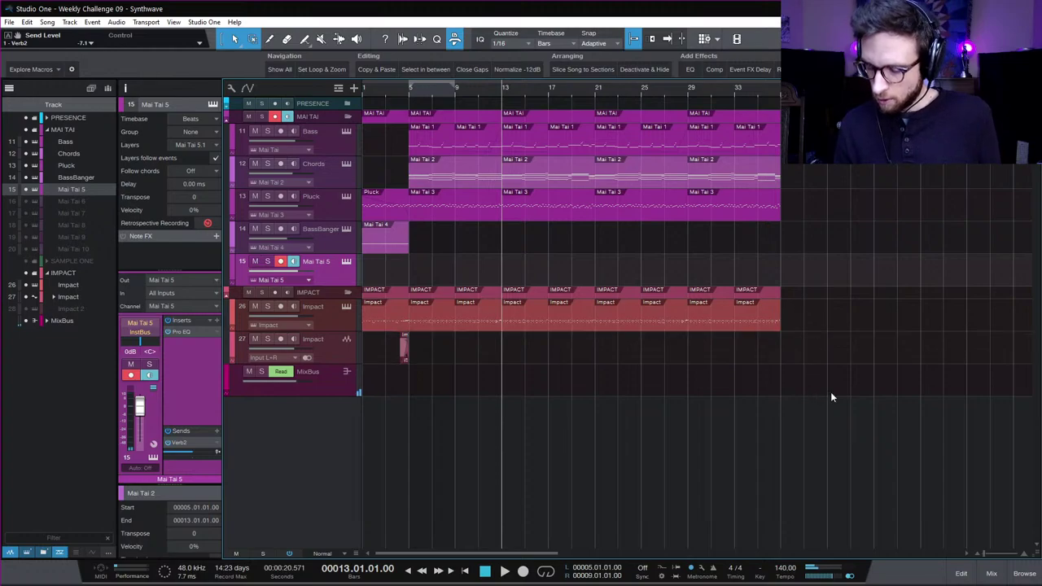
pyautogui.press(',')
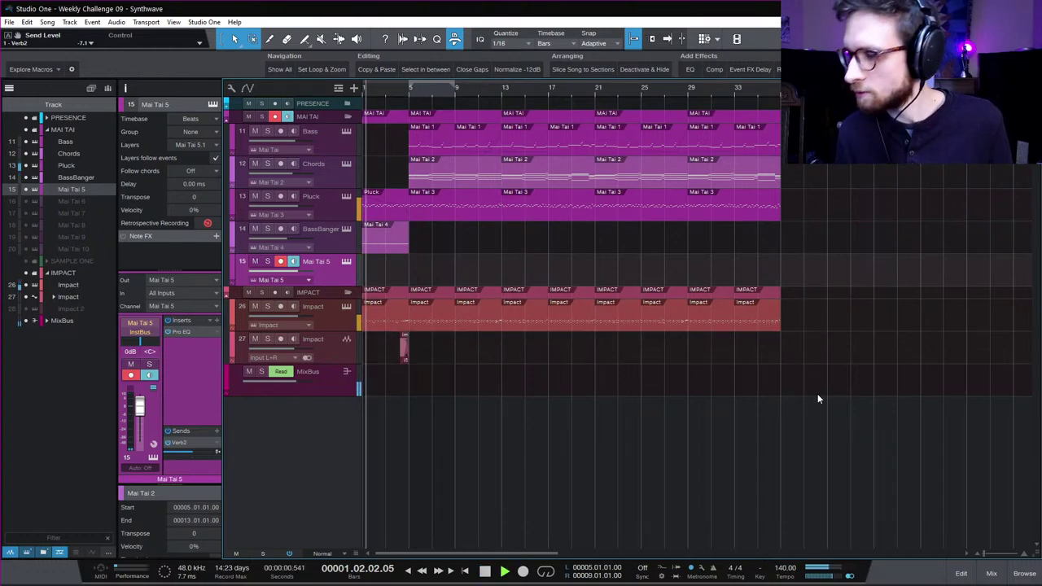
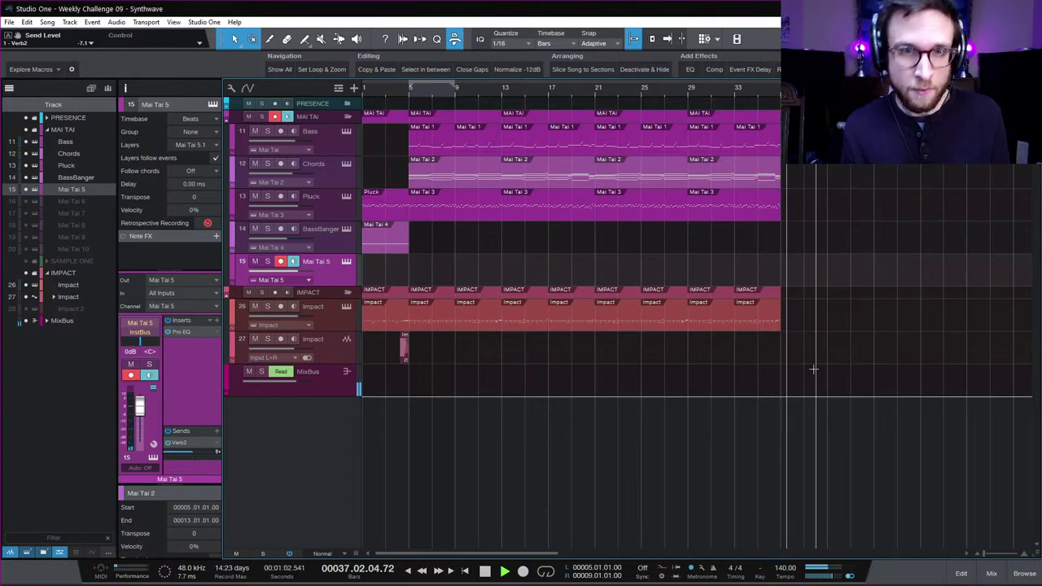
# - Stop playback, enable looping with the range extended from bar 5 to bar 37, and place the playhead at bar 5
pyautogui.press('space')
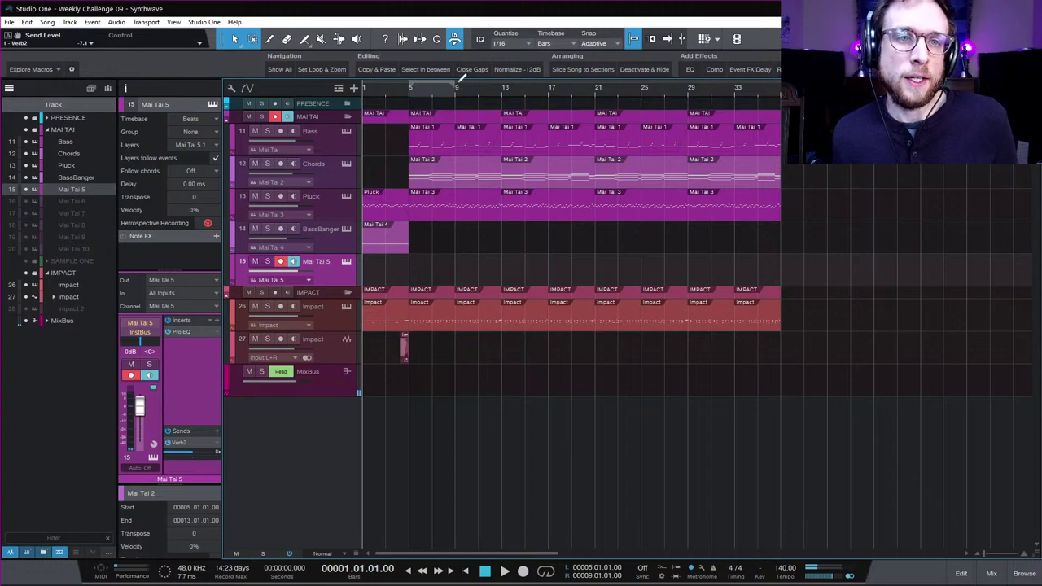
pyautogui.click(456, 88)
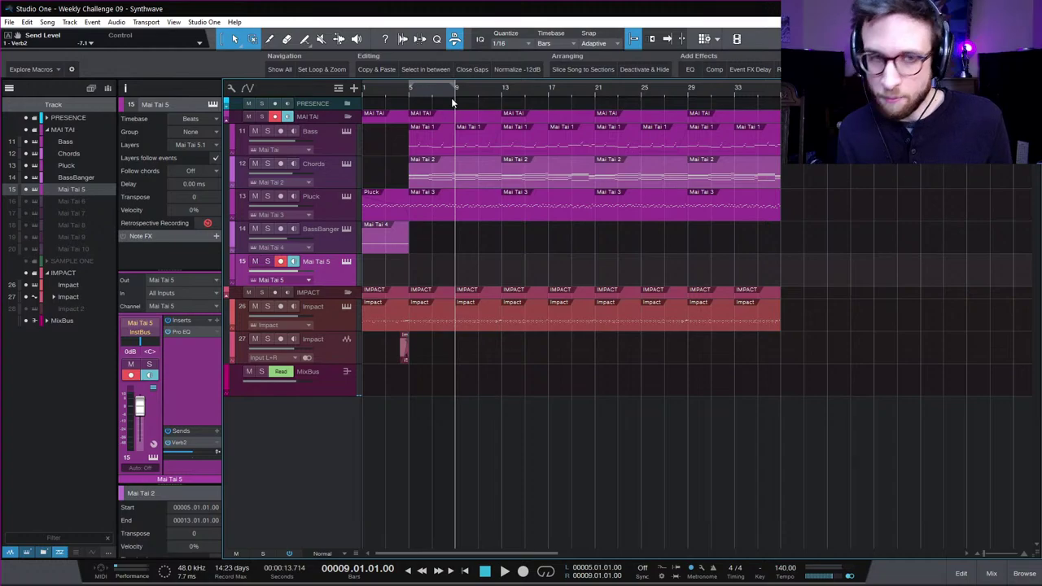
pyautogui.moveTo(455, 88); pyautogui.dragTo(674, 111)
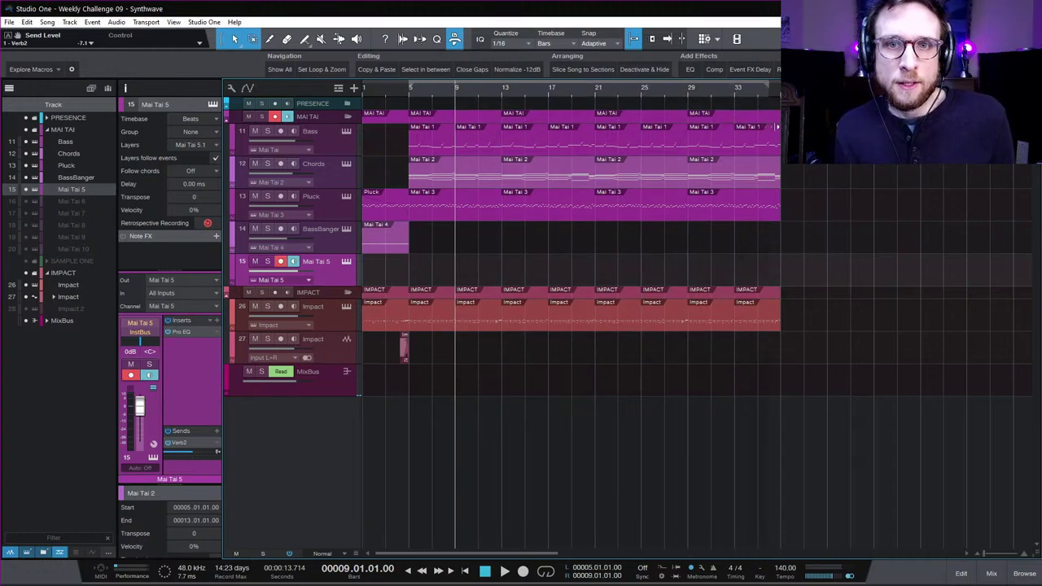
pyautogui.press('KP_Divide')
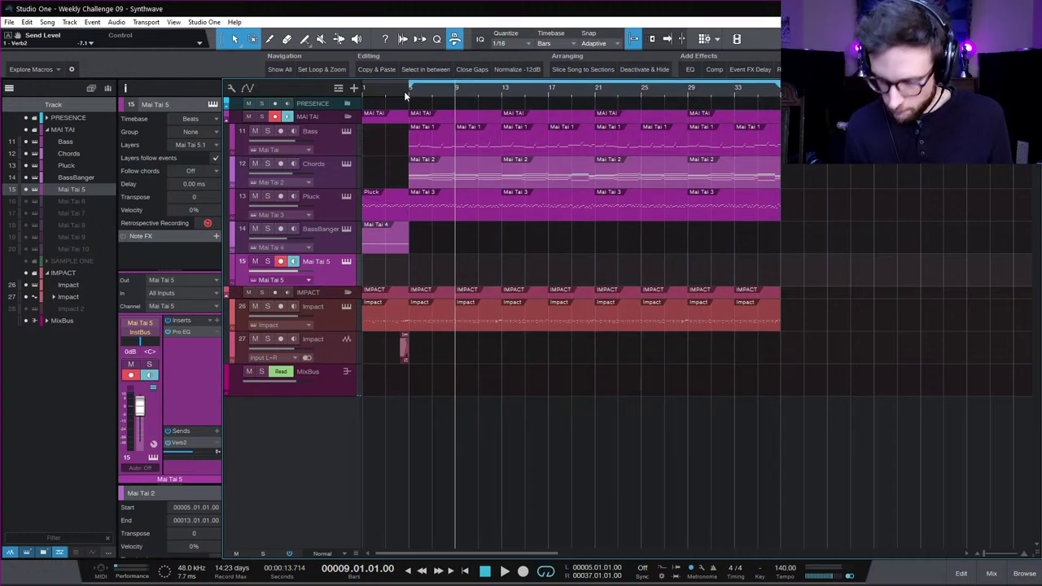
pyautogui.click(410, 95)
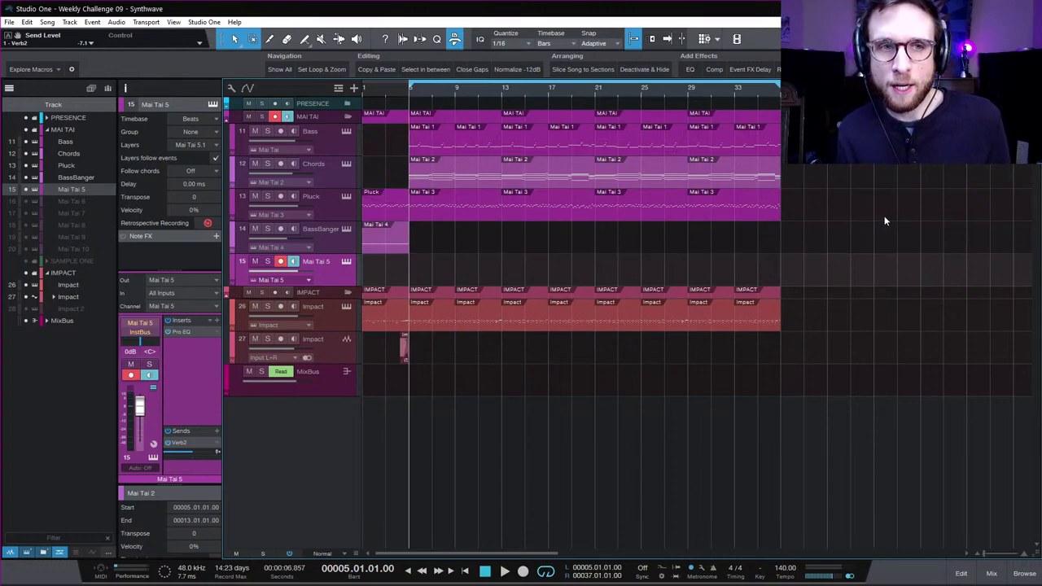
# - Play the song from bar 5 several times to rehearse a Mai Tai 5 melody against the other tracks
pyautogui.press('space')
pyautogui.press('space')
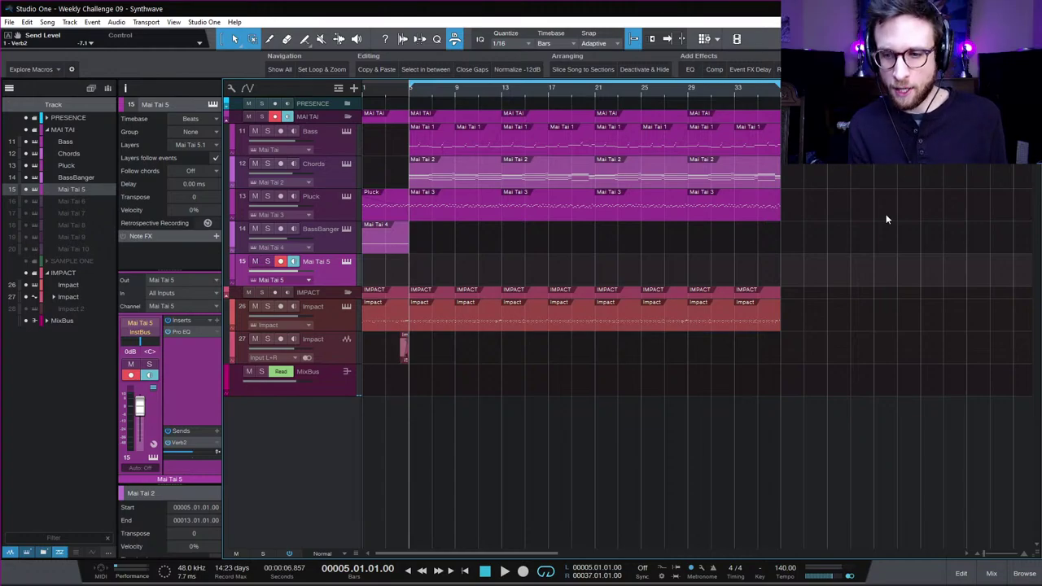
pyautogui.press('space')
pyautogui.press('space')
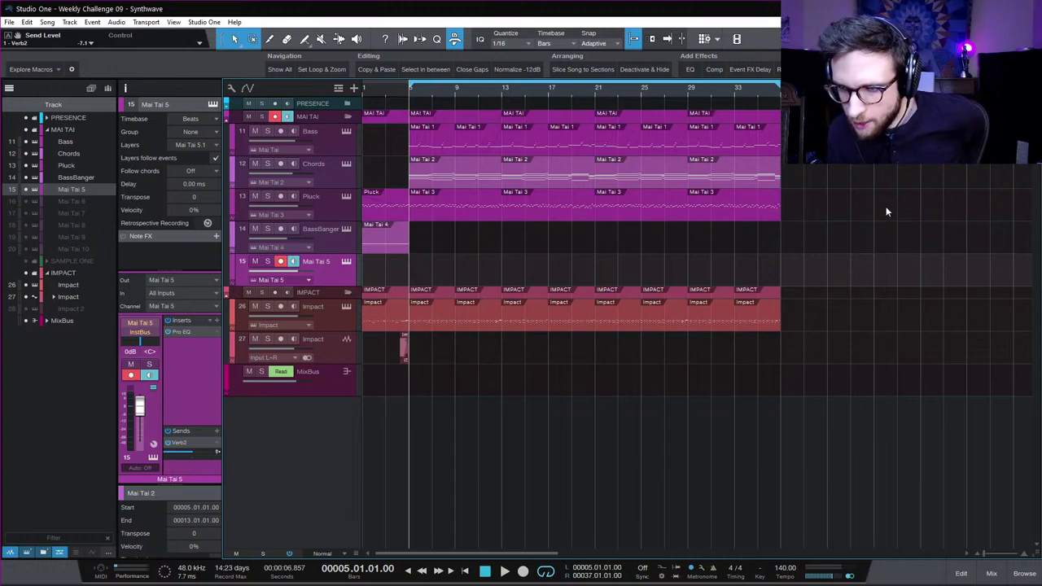
pyautogui.press('space')
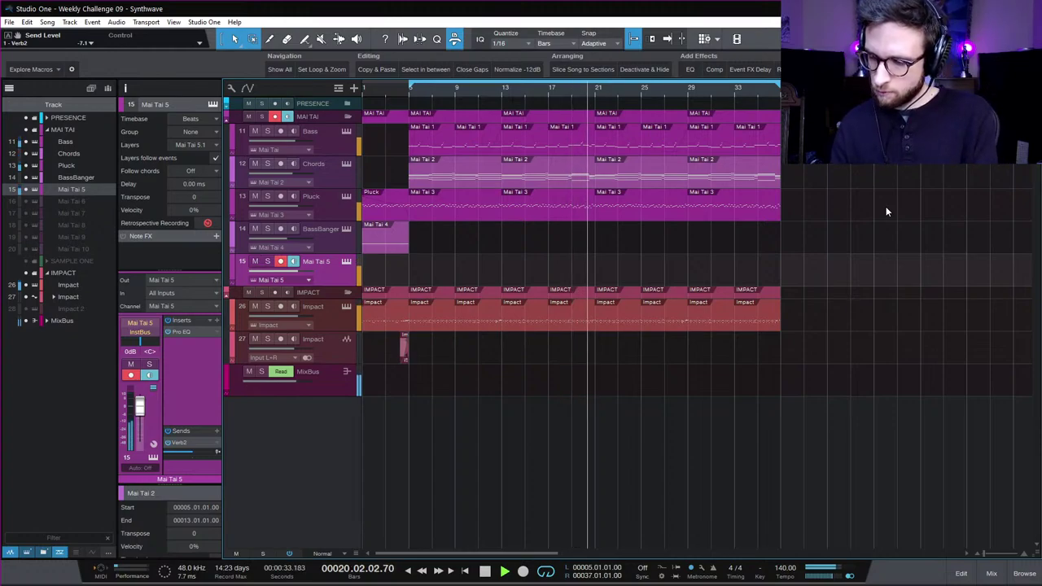
pyautogui.press('space')
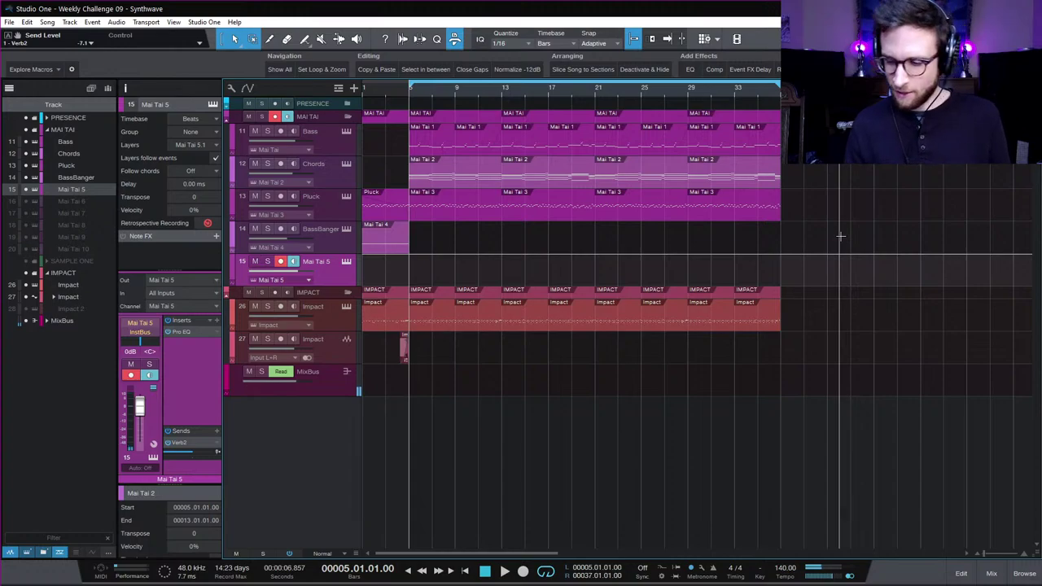
# - Record a melody on the Mai Tai 5 track from bar 5 to about bar 21 and quantize all its notes
pyautogui.press('KP_Multiply')
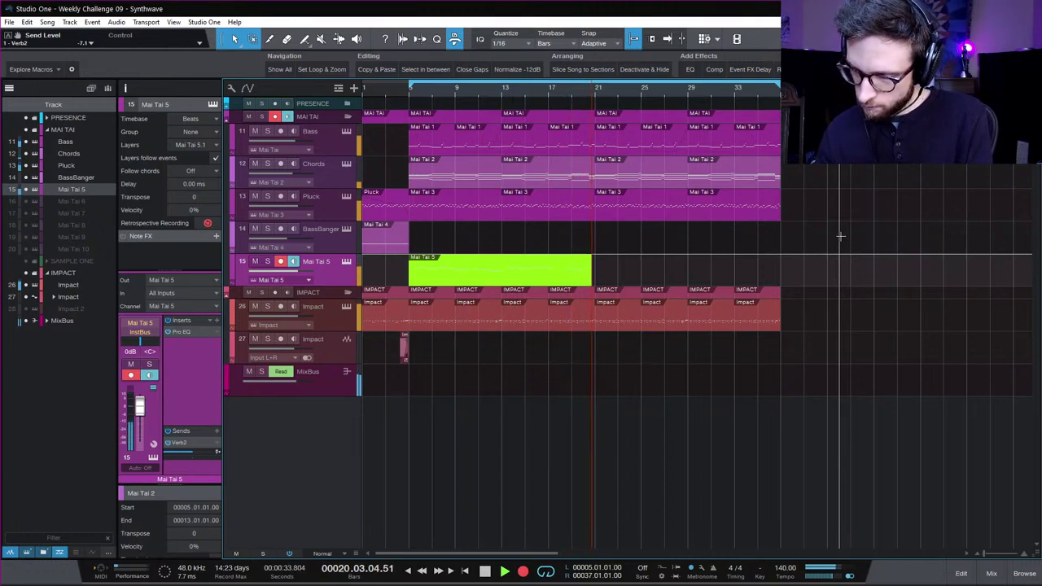
pyautogui.press('space')
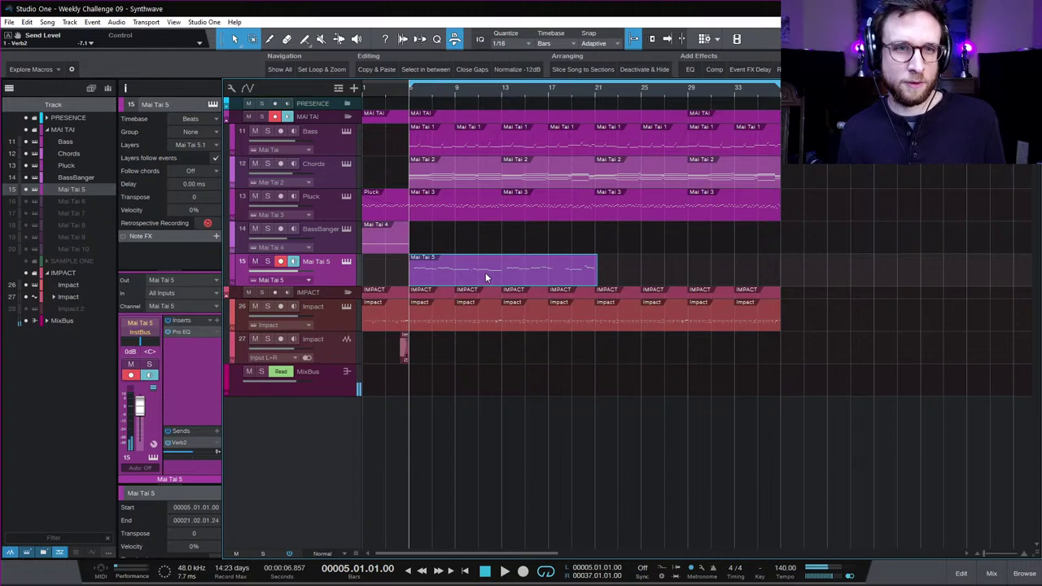
pyautogui.doubleClick(486, 277)
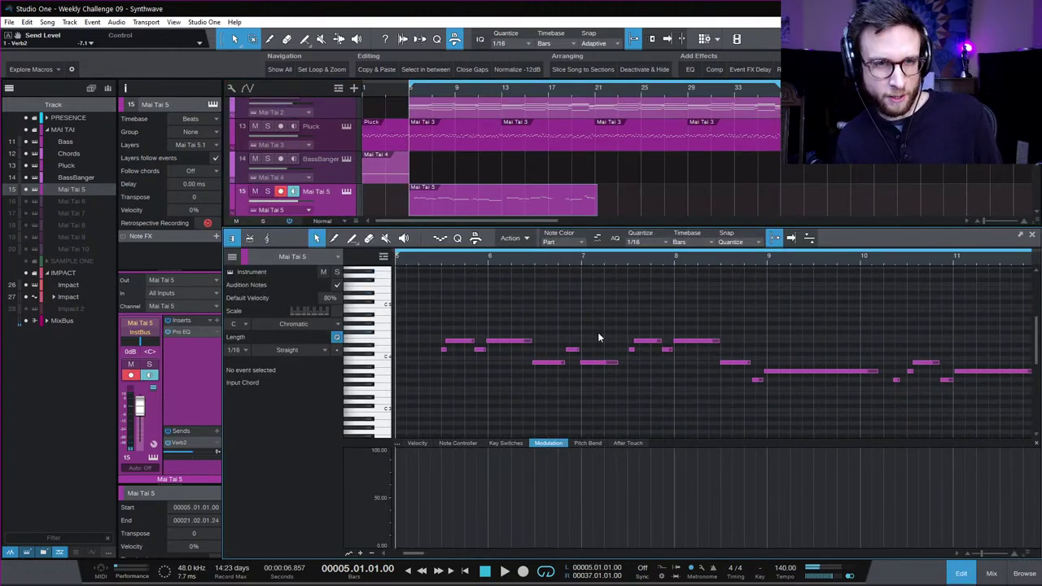
pyautogui.hotkey('ctrl', 'a')
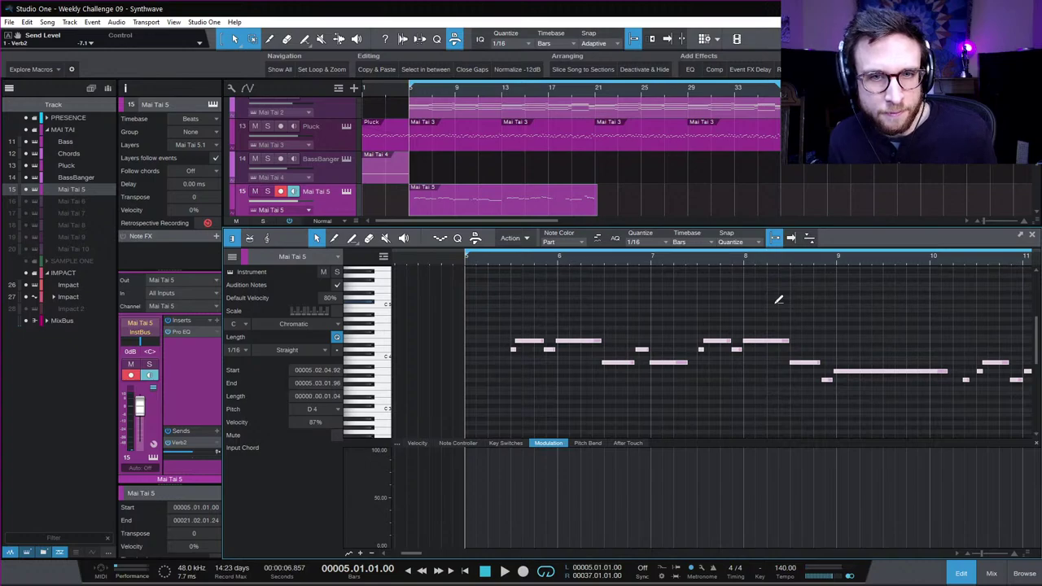
pyautogui.click(505, 366)
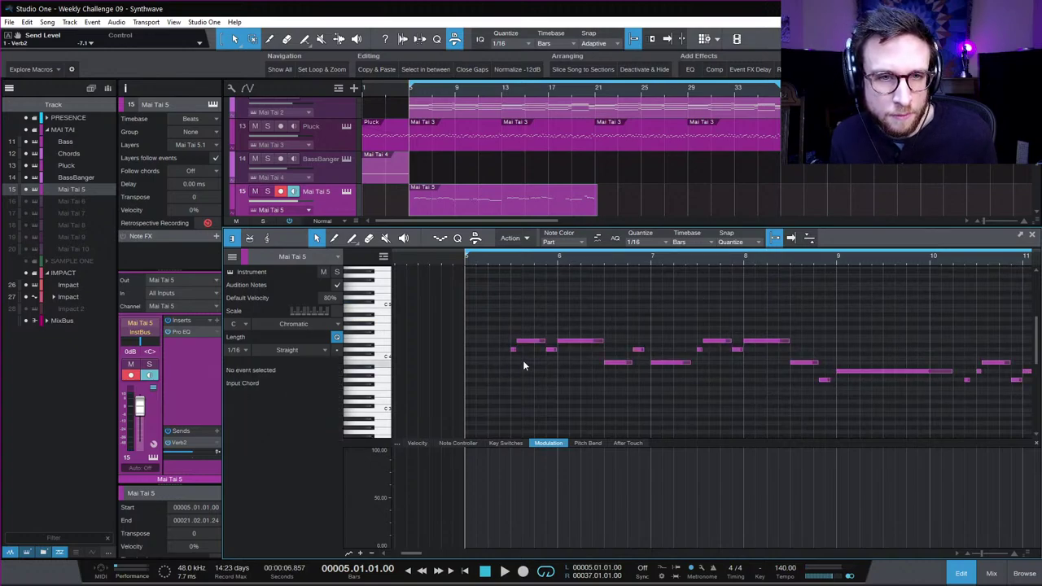
# - Start the first E4 note earlier, at 5.03.01.61, so it overlaps the short D4 note before it
pyautogui.press('space')
pyautogui.press('space')
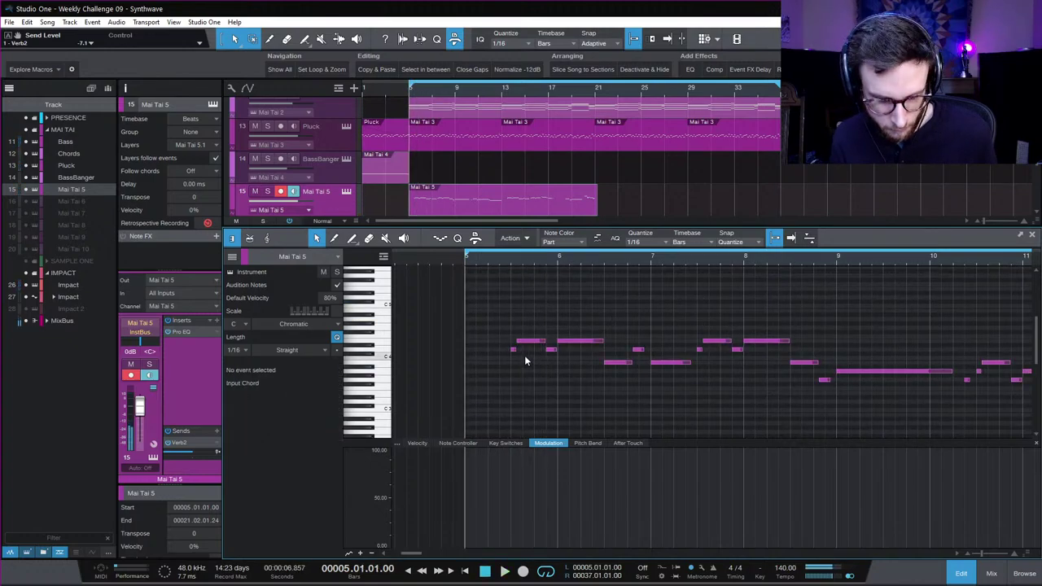
pyautogui.press('e')
pyautogui.click(568, 345)
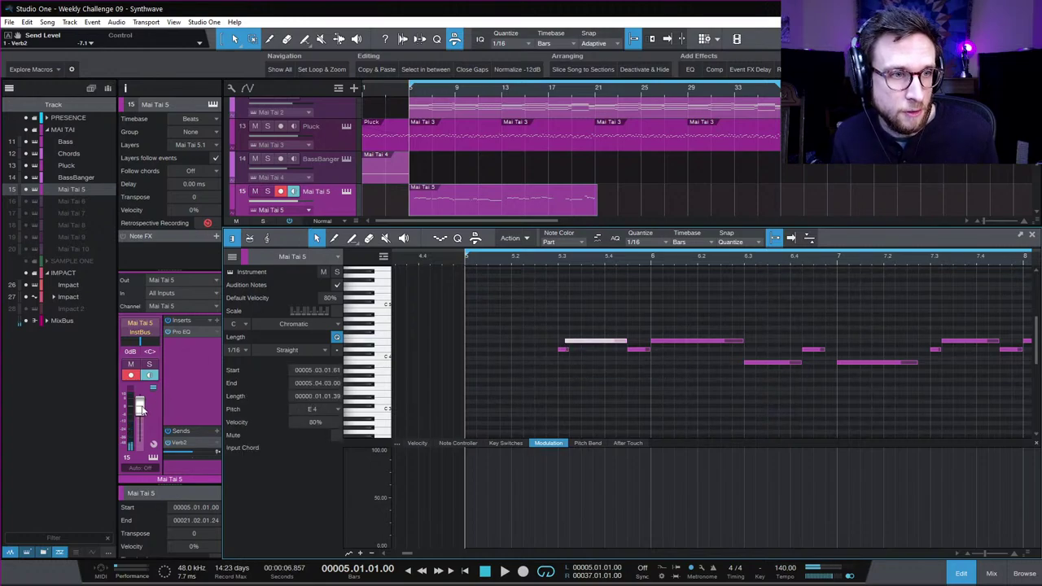
# - Lower the Mai Tai 5 track volume to -5.4 dB while playing the melody from bar 5
pyautogui.moveTo(140, 407); pyautogui.dragTo(140, 415)
pyautogui.press('space')
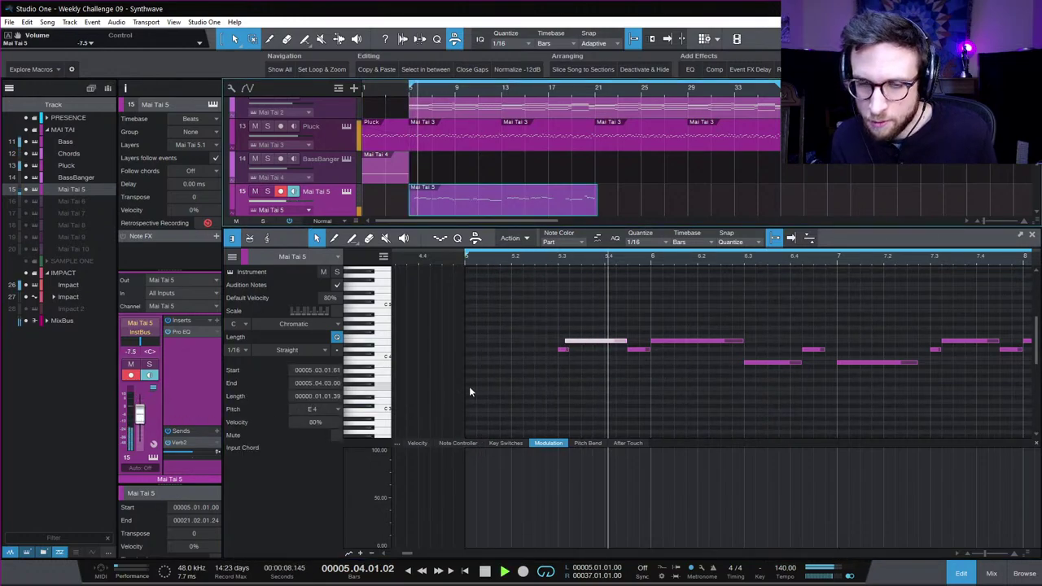
pyautogui.moveTo(139, 423); pyautogui.dragTo(140, 416)
pyautogui.click(794, 305)
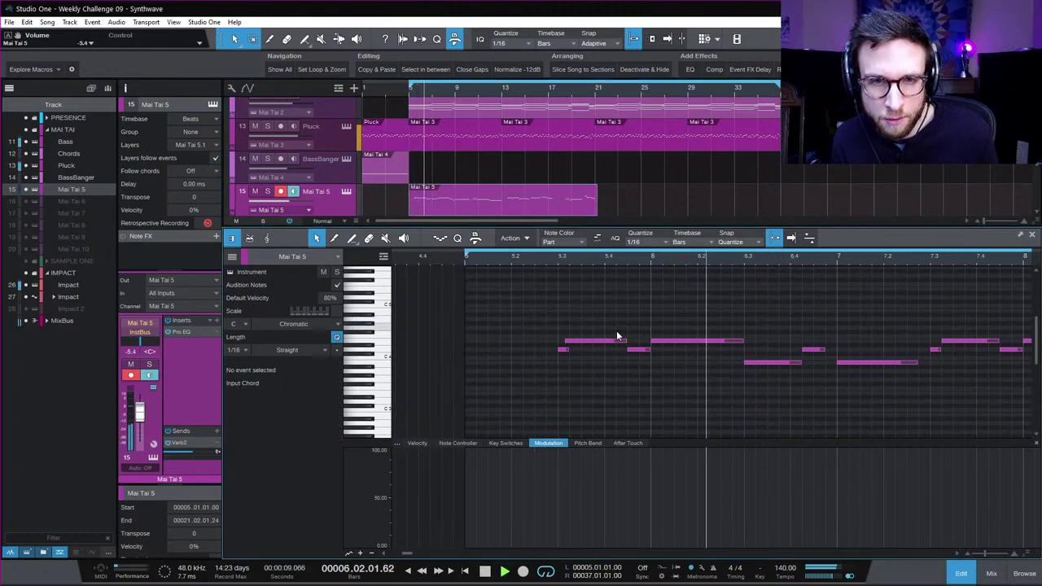
# - Lengthen the E4 and D4 notes before bar 6 to overlap the following notes, and shorten the bar 6 E4 to end at 6.02.03.00
pyautogui.press('space')
pyautogui.moveTo(623, 338); pyautogui.dragTo(656, 354)
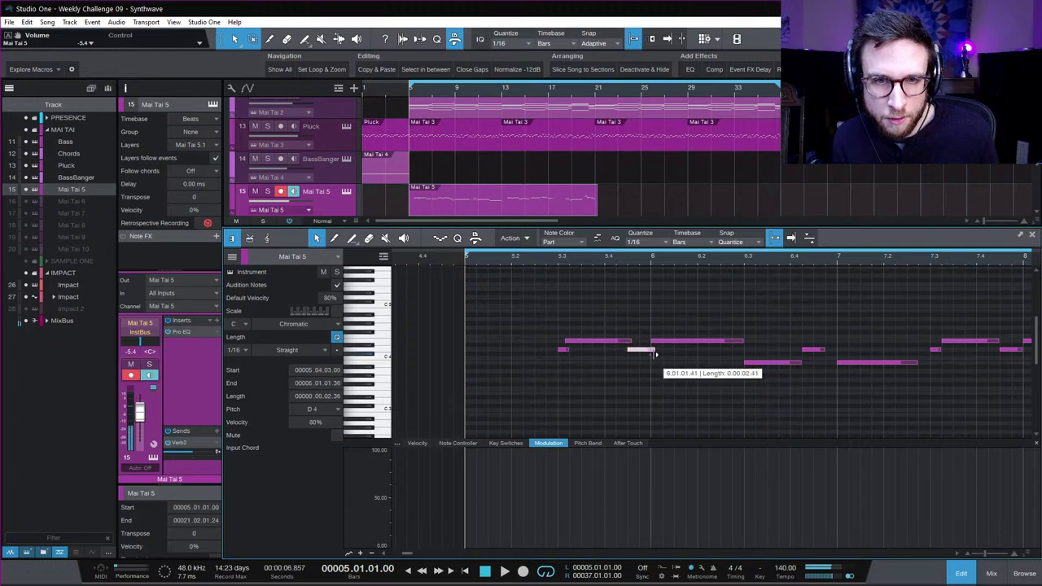
pyautogui.press('space')
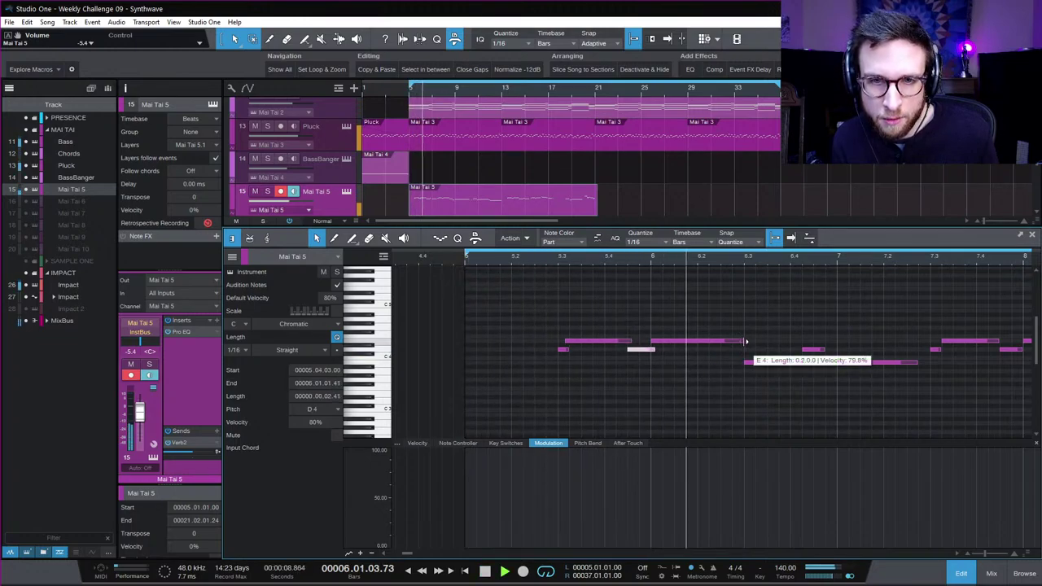
pyautogui.moveTo(746, 342); pyautogui.dragTo(721, 342)
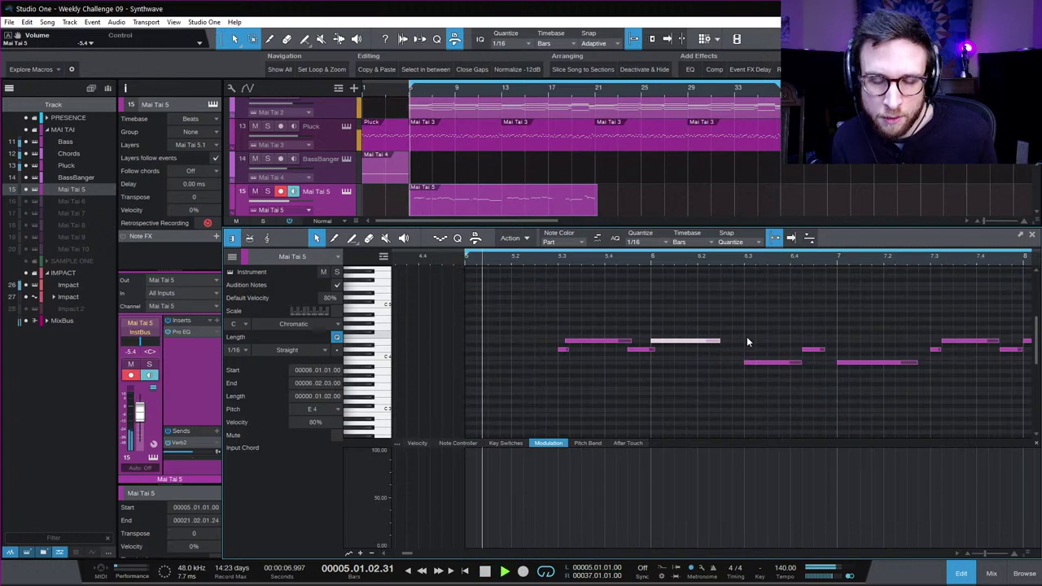
pyautogui.click(750, 338)
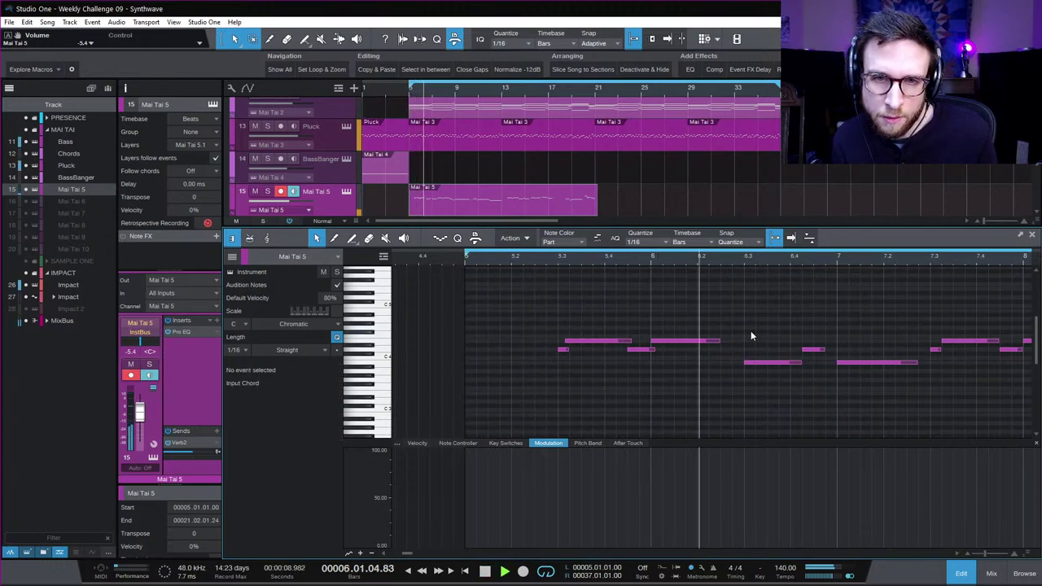
# - Overlap the B3 and D4 notes late in bar 6, ending D4 at 7.01.01.41, and shorten the bar 7 B3 to end at 7.02.03.00
pyautogui.press('space')
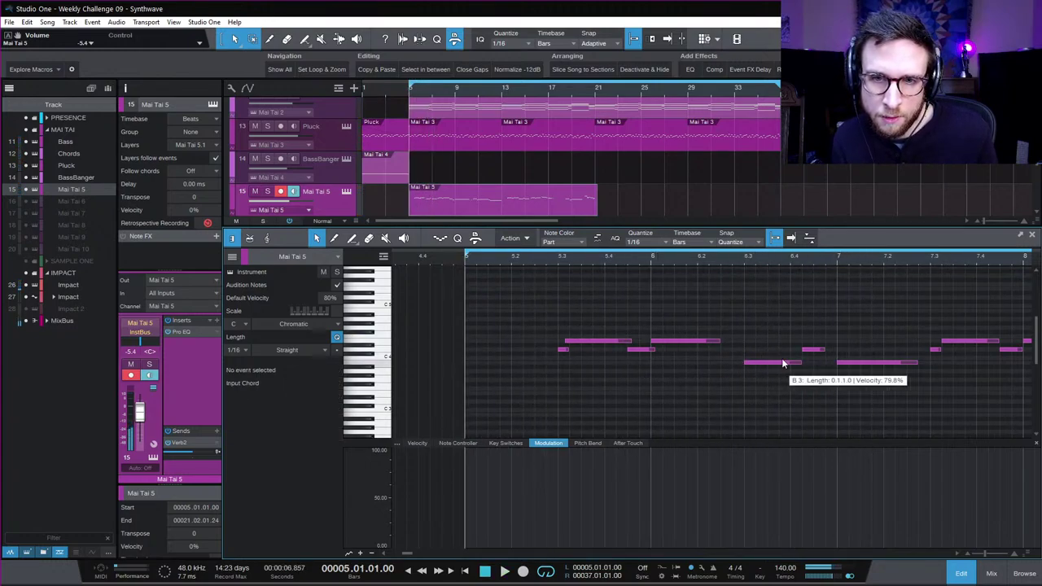
pyautogui.moveTo(811, 352); pyautogui.dragTo(841, 351)
pyautogui.press('space')
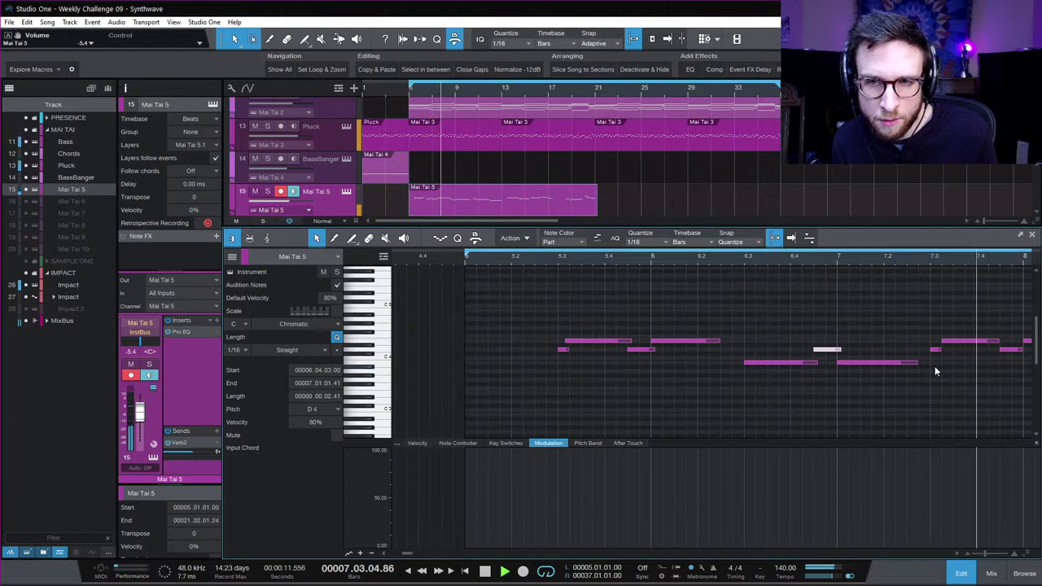
pyautogui.press('space')
pyautogui.moveTo(917, 363); pyautogui.dragTo(910, 364)
# - Start the bar 7 E4 at 7.03.01.63, extend the following D4 to 8.01.01.47, and shorten the bar 8 E4 to end at 8.02.03.00
pyautogui.hscroll(3, 798, 352)
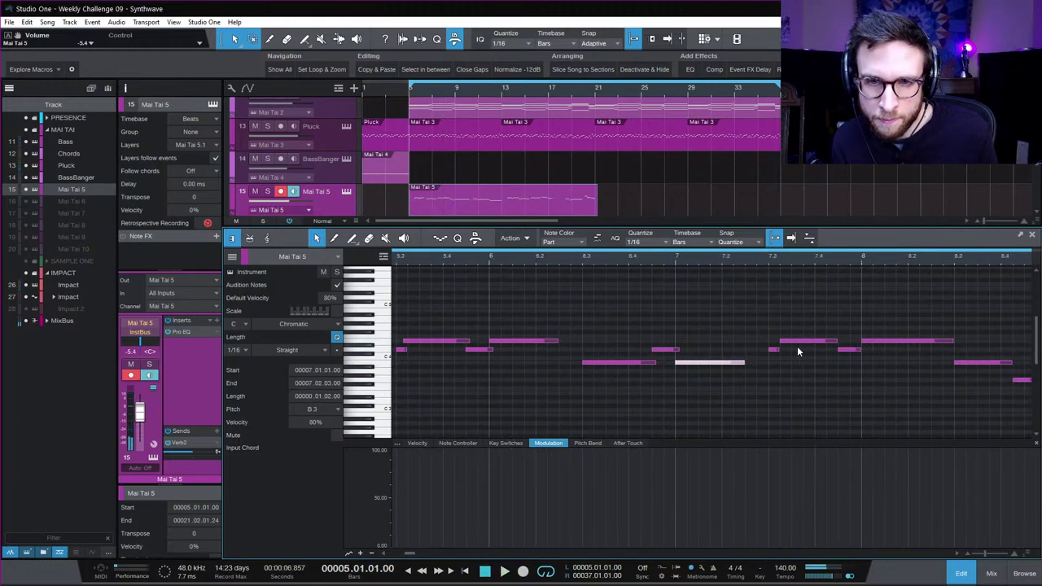
pyautogui.moveTo(779, 341); pyautogui.dragTo(776, 341)
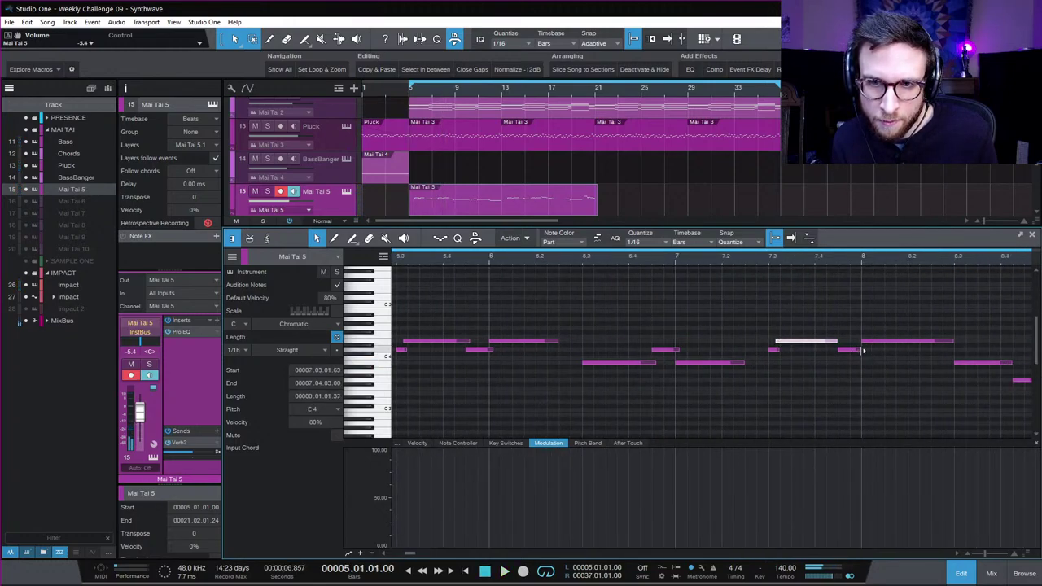
pyautogui.moveTo(863, 351); pyautogui.dragTo(869, 351)
pyautogui.hscroll(3, 829, 330)
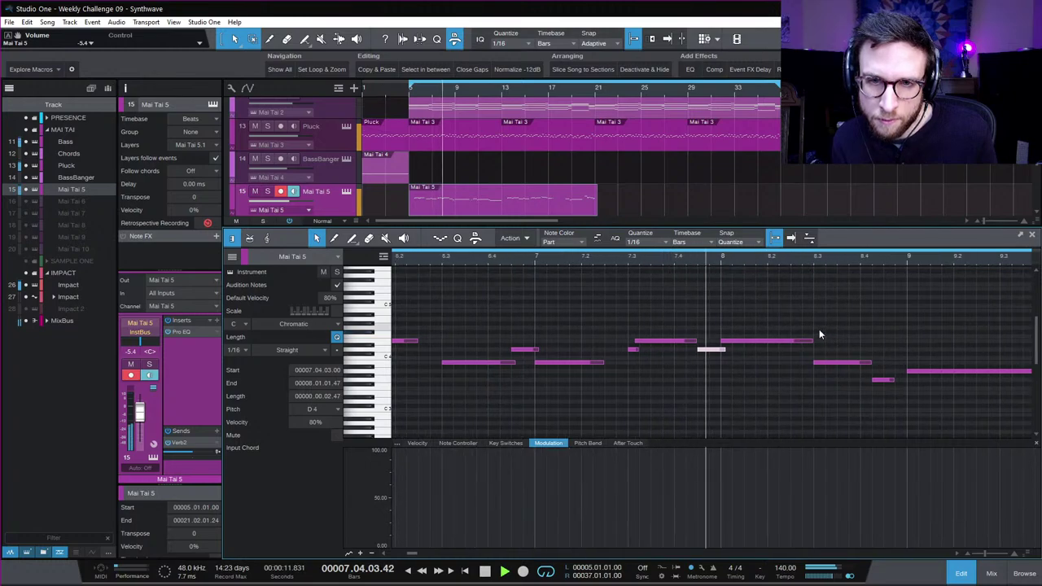
pyautogui.moveTo(812, 341); pyautogui.dragTo(789, 342)
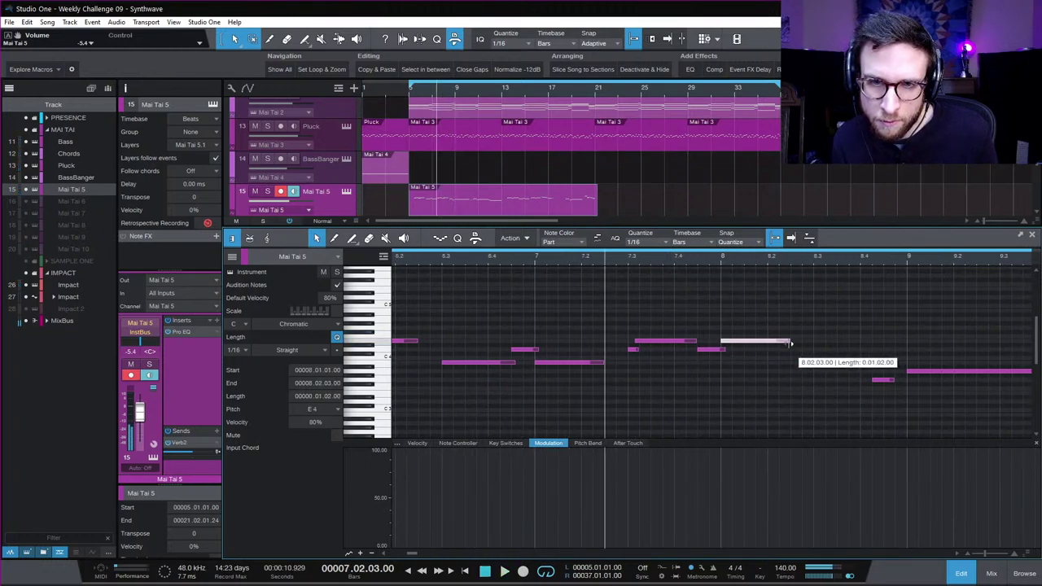
pyautogui.click(828, 324)
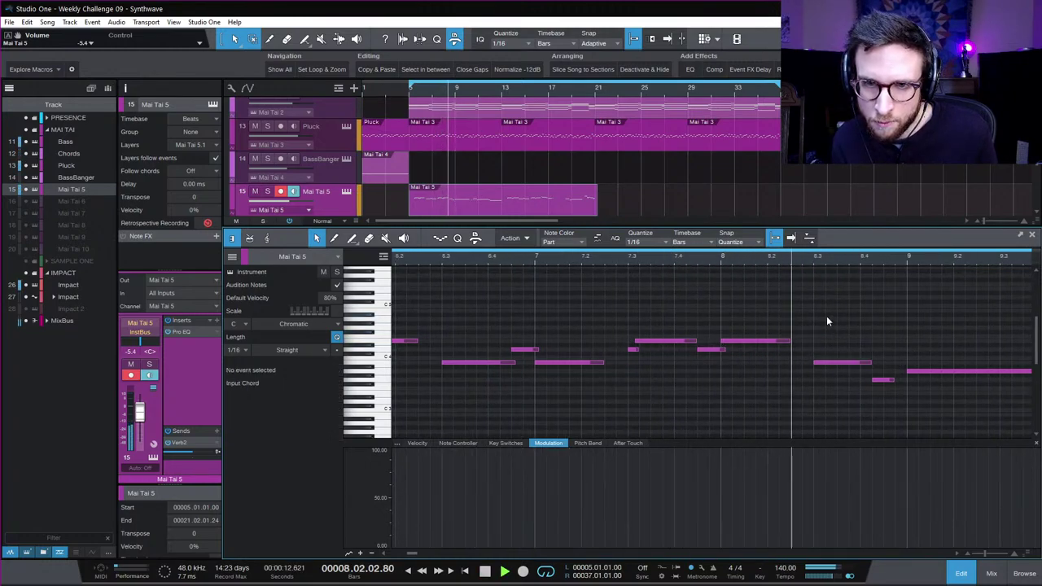
# - Lengthen the B3 and G3 notes late in bar 8 so each overlaps the following note, and replay the melody
pyautogui.press('space')
pyautogui.moveTo(868, 363)
pyautogui.mouseDown()
pyautogui.moveTo(912, 387)
pyautogui.moveTo(884, 380)
pyautogui.moveTo(887, 363)
pyautogui.mouseUp()
pyautogui.press('space')
pyautogui.click(871, 333)
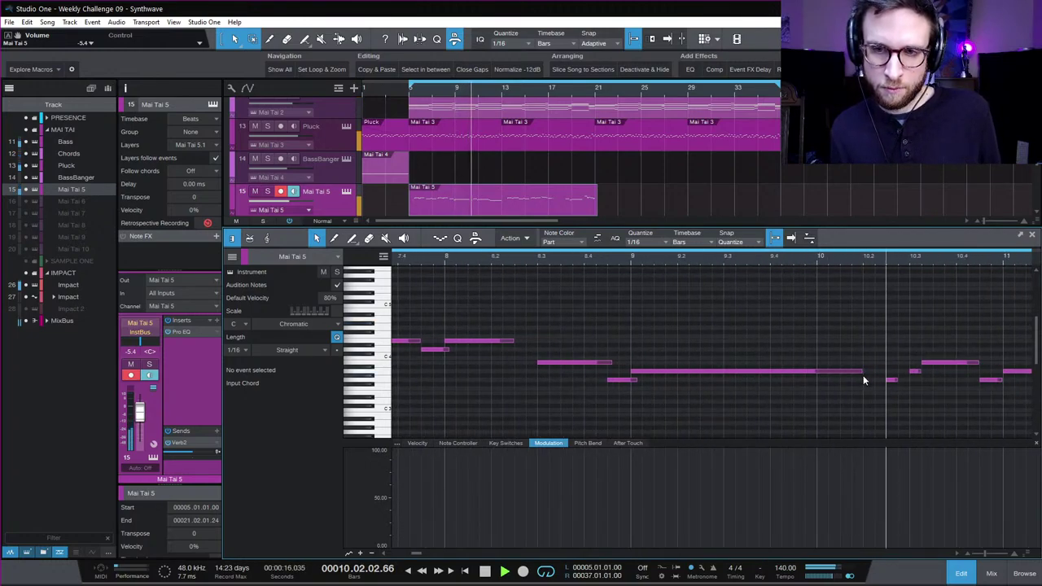
# - Overlap the short G3, A3 and B3 notes in bar 10, starting B3 at 10.03.01.79, and replay from 10.02.03.00
pyautogui.moveTo(900, 380); pyautogui.dragTo(915, 363)
pyautogui.click(888, 257)
pyautogui.press('space')
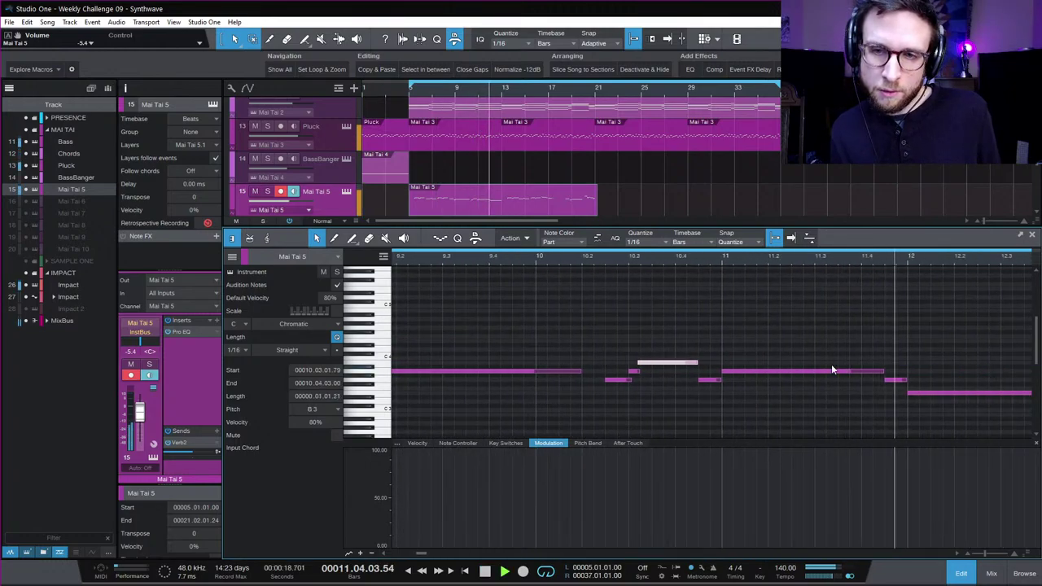
pyautogui.click(606, 259)
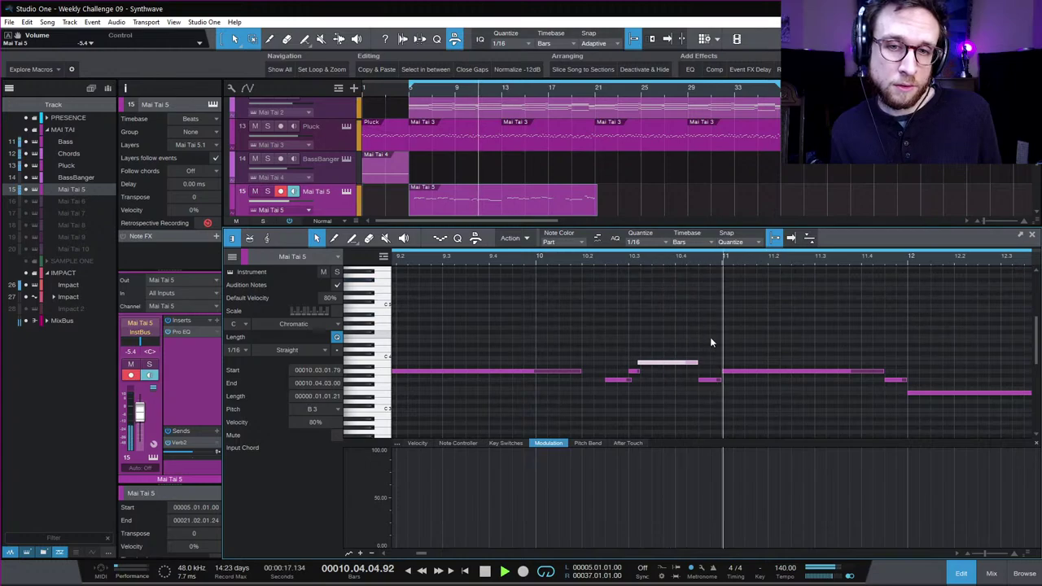
# - Extend the G3 notes before bars 11 and 12 to 11.01.01.39 and 12.01.01.35, lengthen the bar 11 A3 into an overlap, and replay
pyautogui.press('space')
pyautogui.click(717, 379)
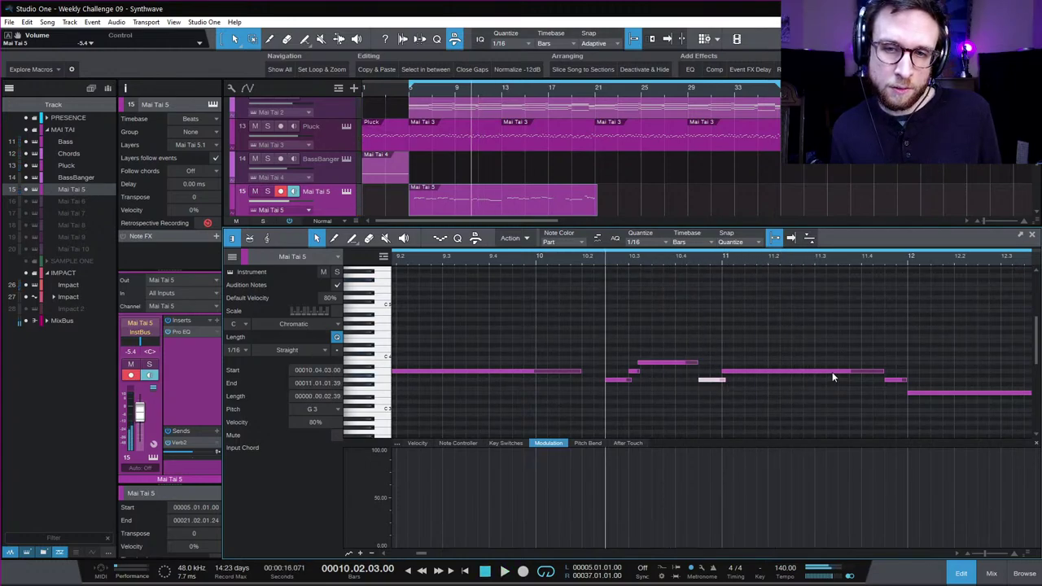
pyautogui.click(894, 379)
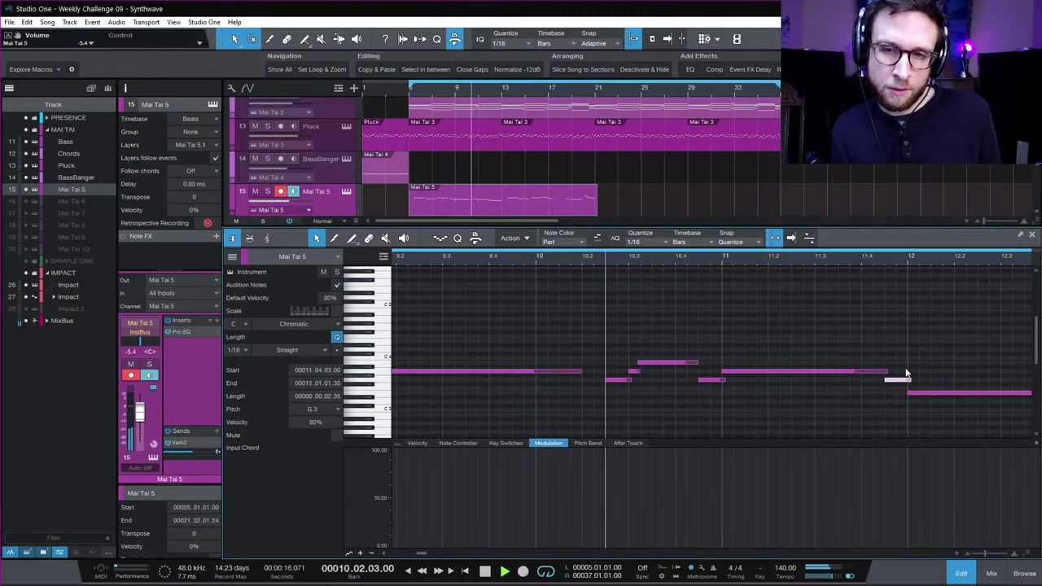
pyautogui.press('space')
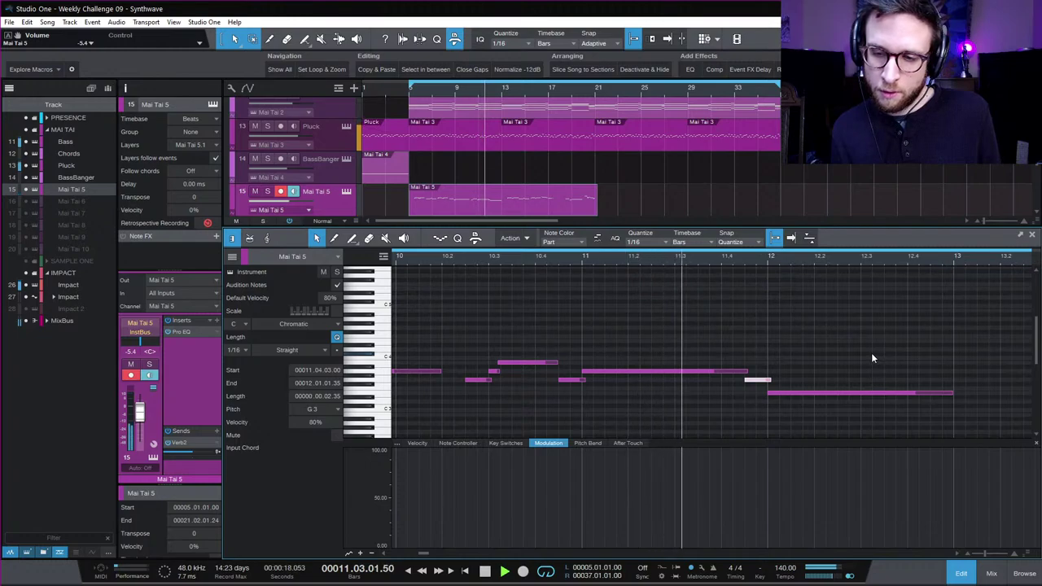
# - Set Mai Tai 5's Osc 1 Spread to 31%, switch off its Modulation effect, and set the master gain to +2.3 dB
pyautogui.press('space')
pyautogui.press('space')
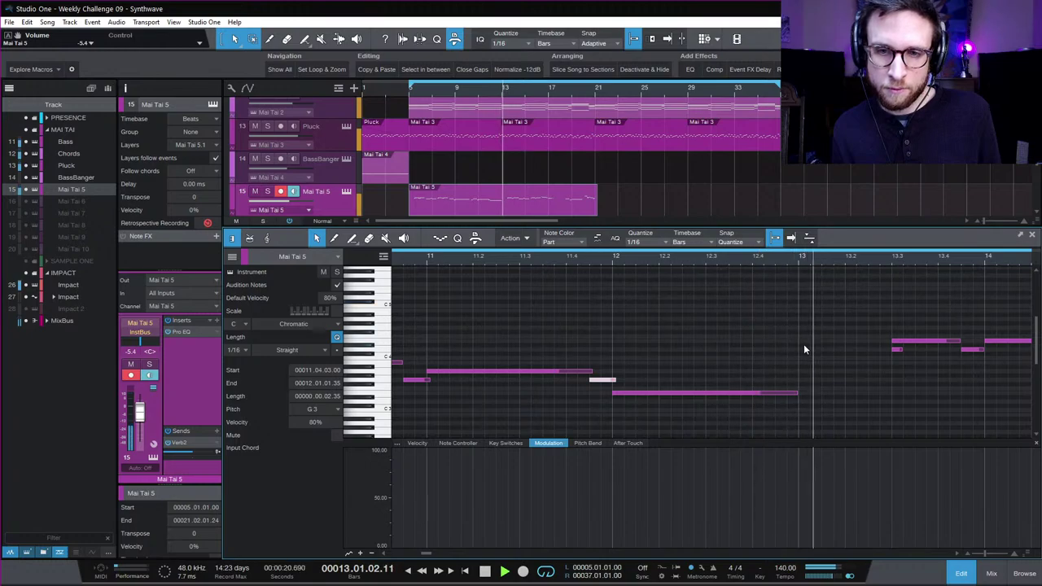
pyautogui.press('space')
pyautogui.click(346, 191)
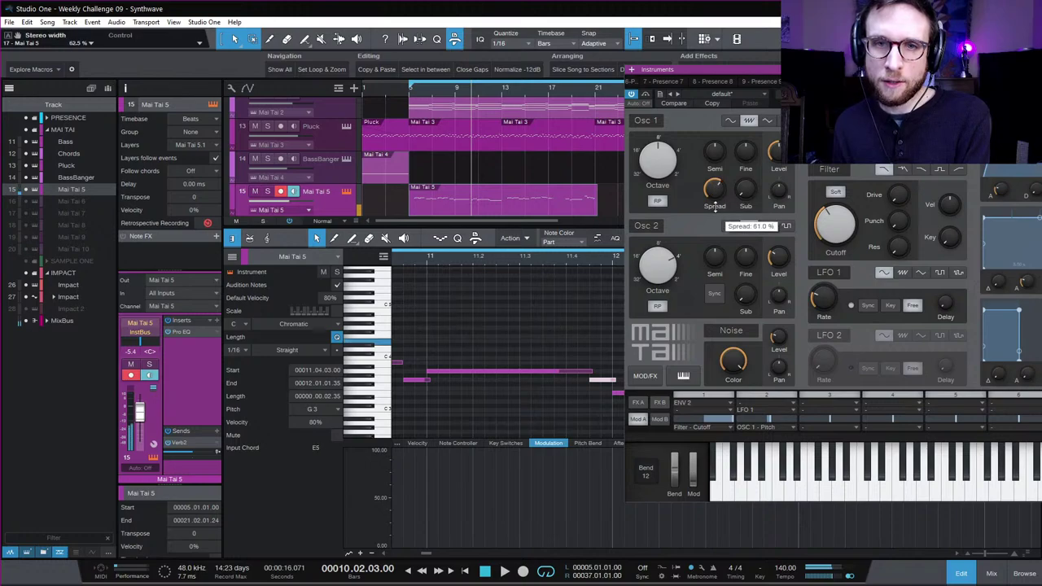
pyautogui.moveTo(714, 208); pyautogui.dragTo(716, 239)
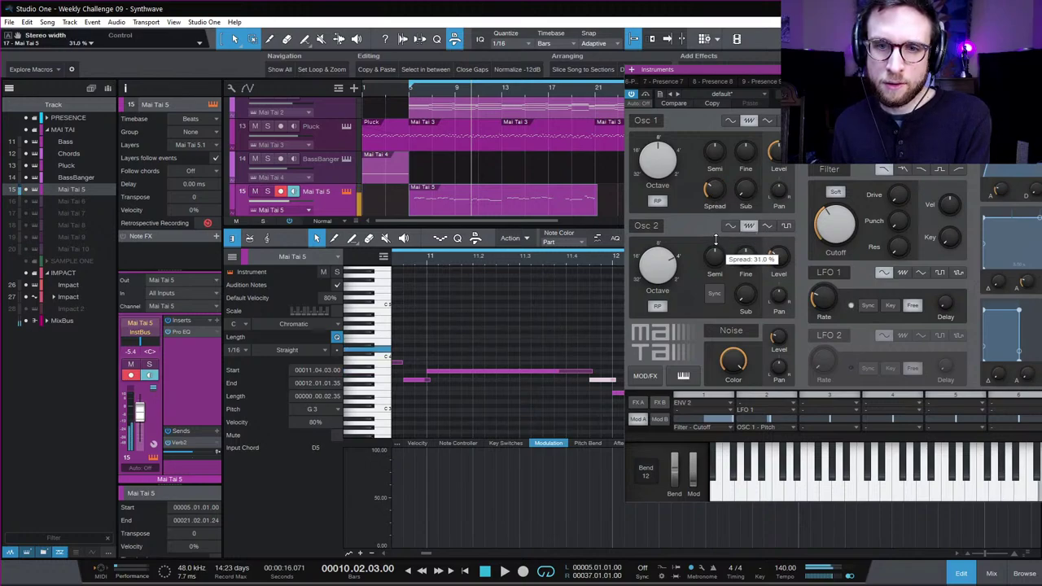
pyautogui.click(638, 402)
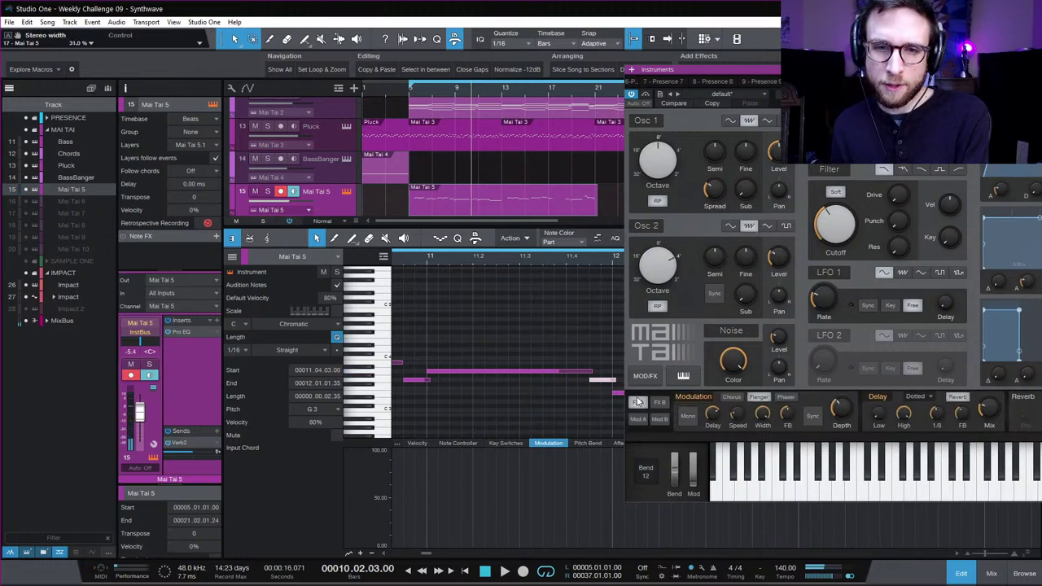
pyautogui.click(700, 401)
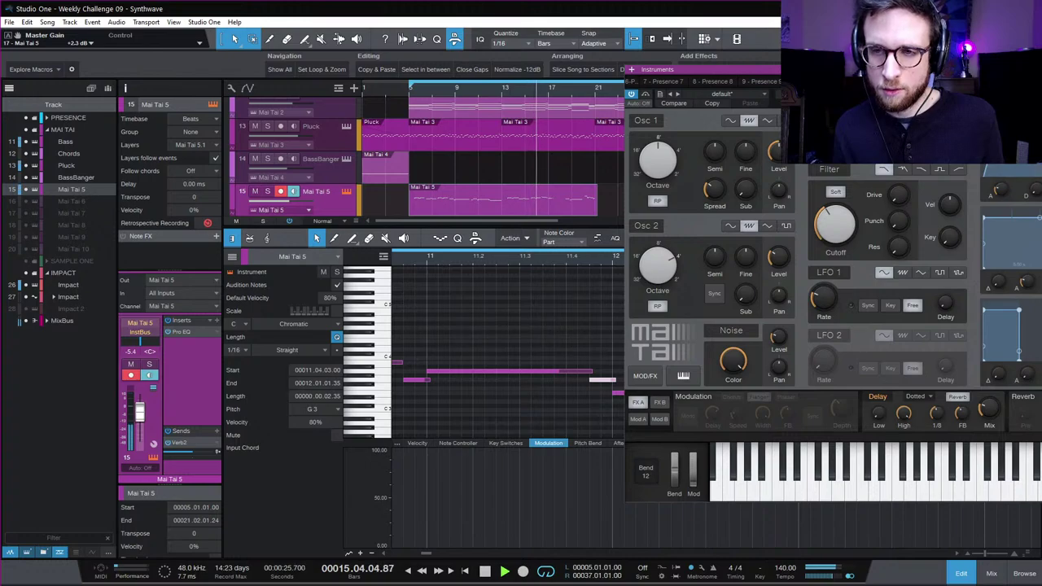
pyautogui.press('space')
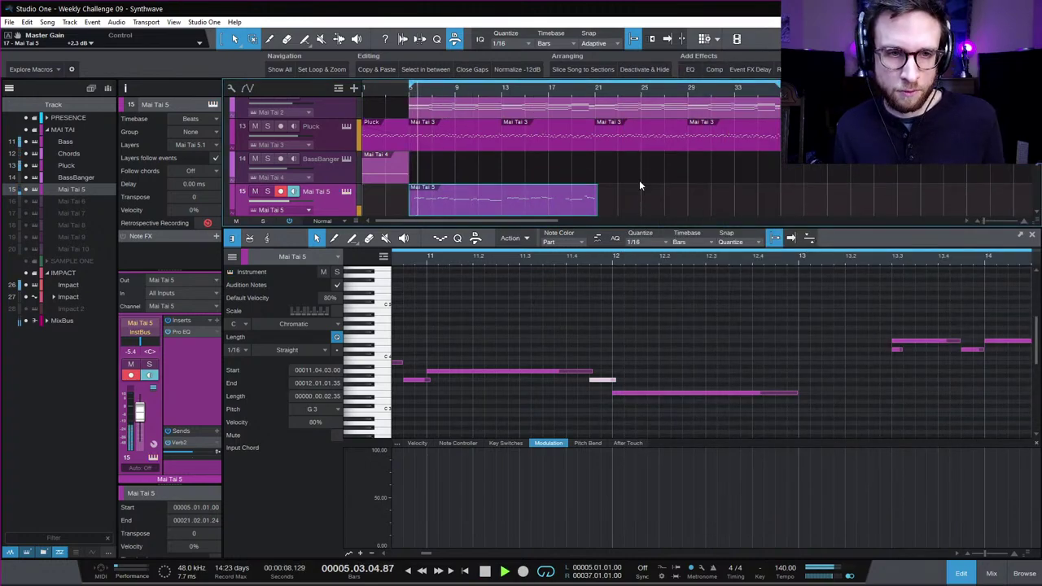
# - Replay the melody and record a downward pitch bend on the long note in bar 12
pyautogui.click(612, 312)
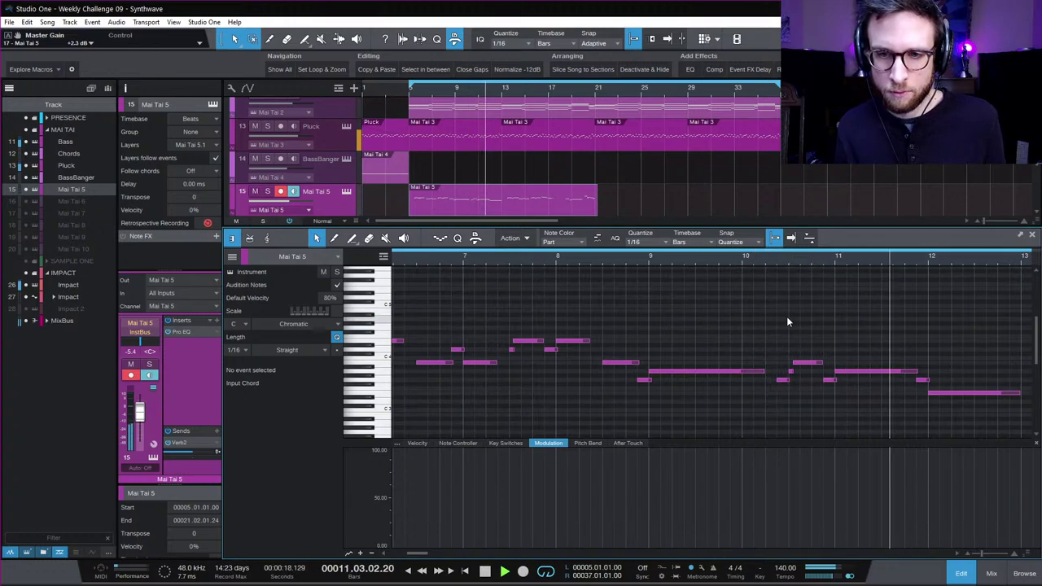
pyautogui.press('space')
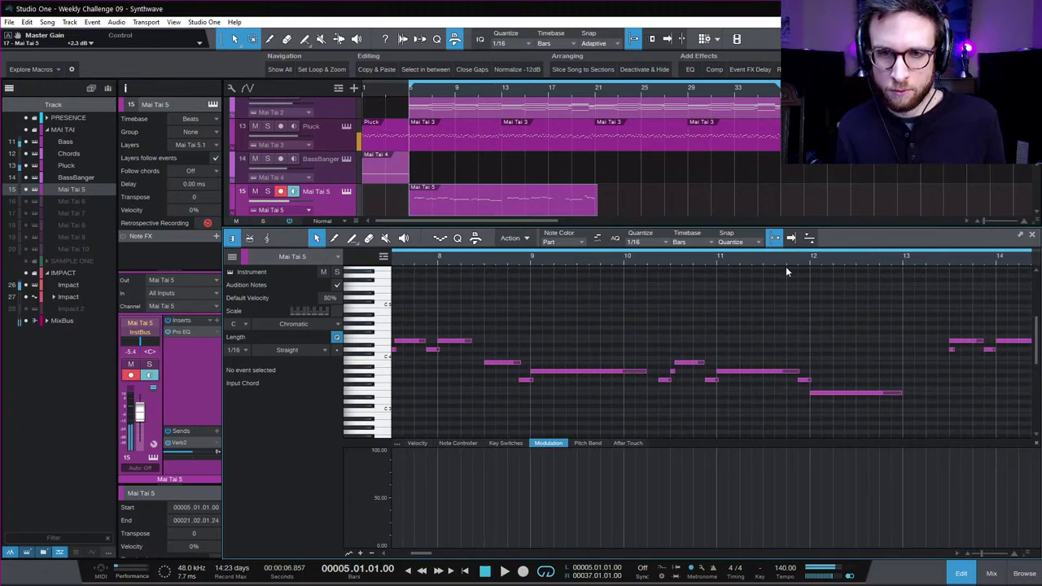
pyautogui.press('KP_Multiply')
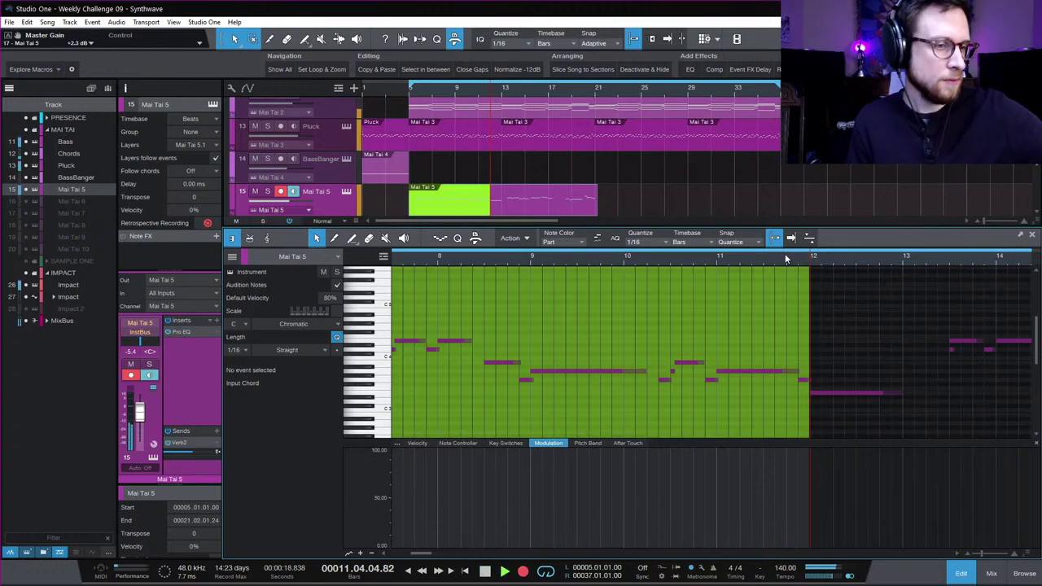
pyautogui.press('space')
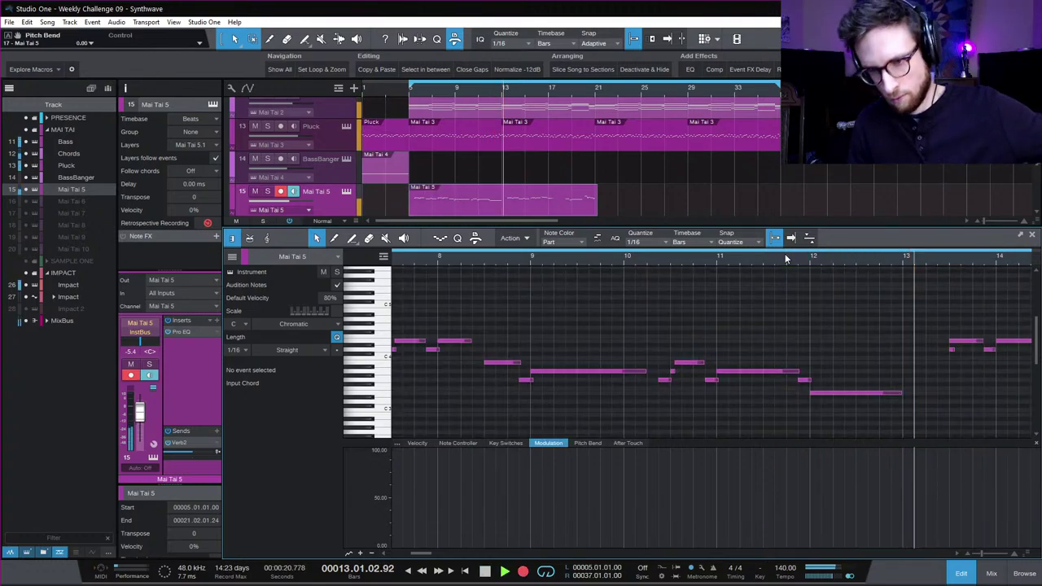
# - Show the recorded pitch bend, move its return to zero past bar 13, and reshape the drop into a smooth curve
pyautogui.click(586, 443)
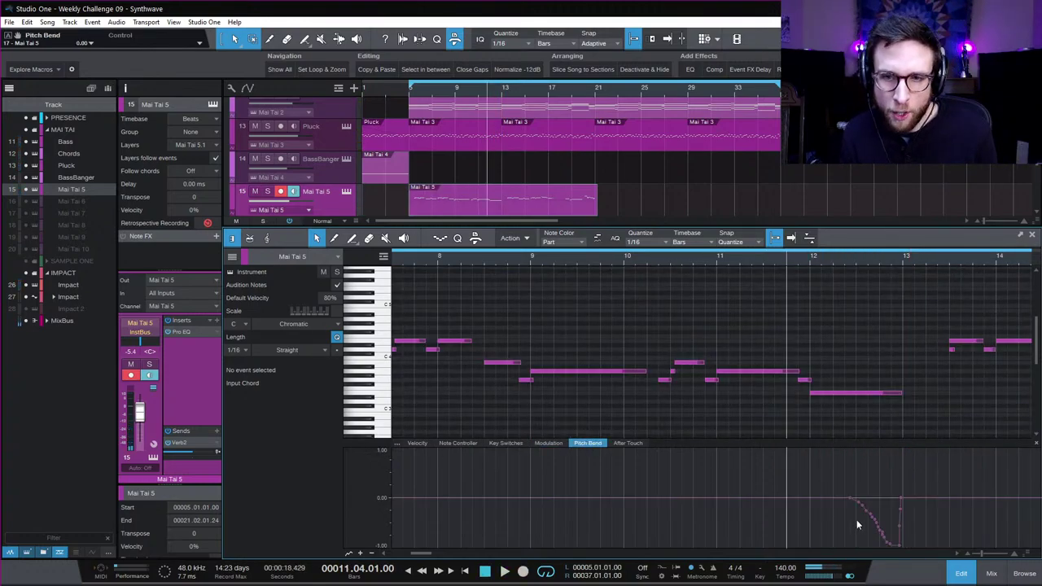
pyautogui.moveTo(901, 501)
pyautogui.mouseDown()
pyautogui.moveTo(921, 504)
pyautogui.moveTo(901, 542)
pyautogui.mouseUp()
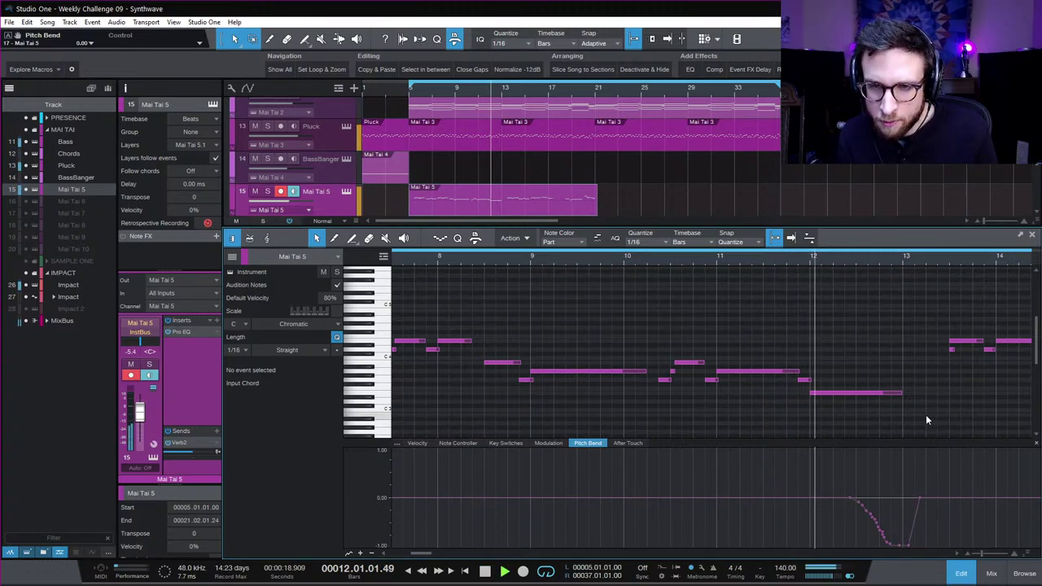
pyautogui.press('space')
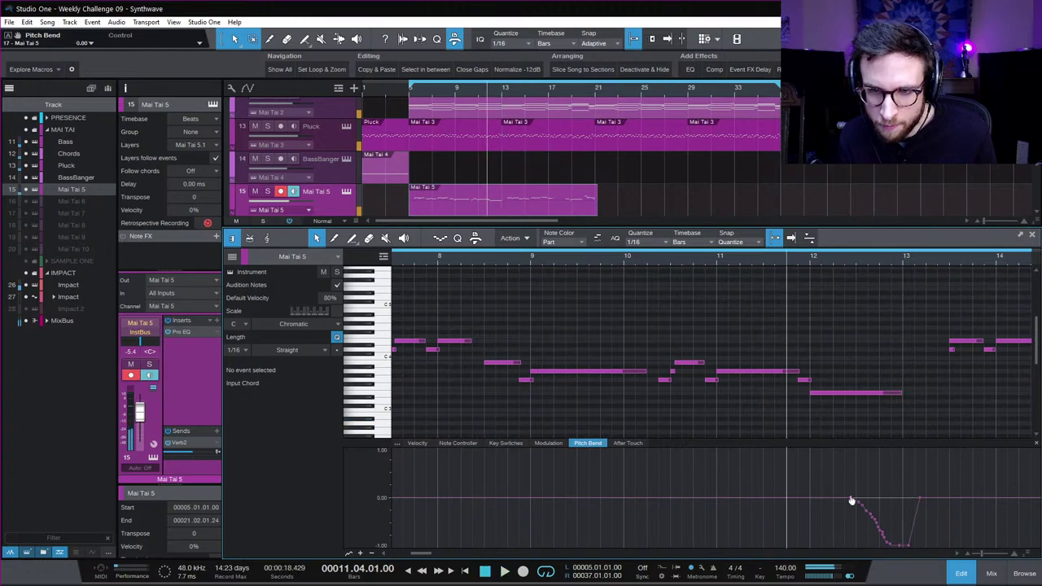
pyautogui.moveTo(860, 507); pyautogui.dragTo(897, 545)
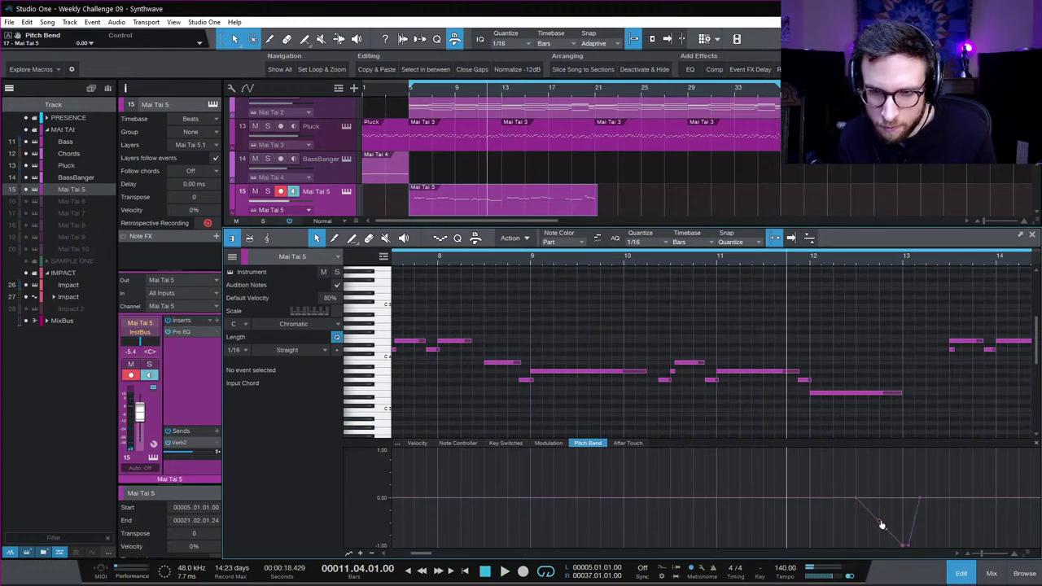
pyautogui.press('space')
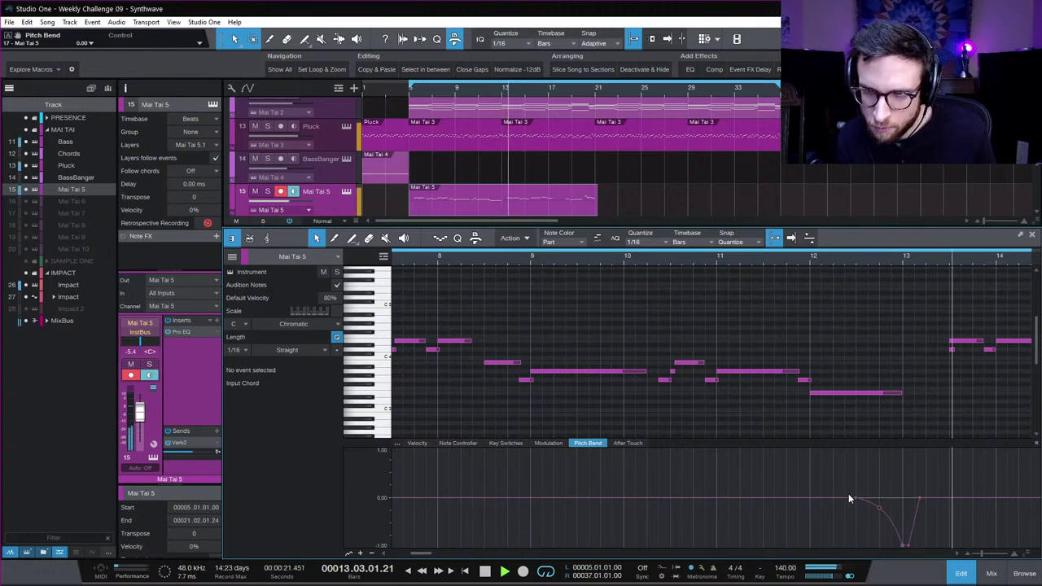
pyautogui.press('space')
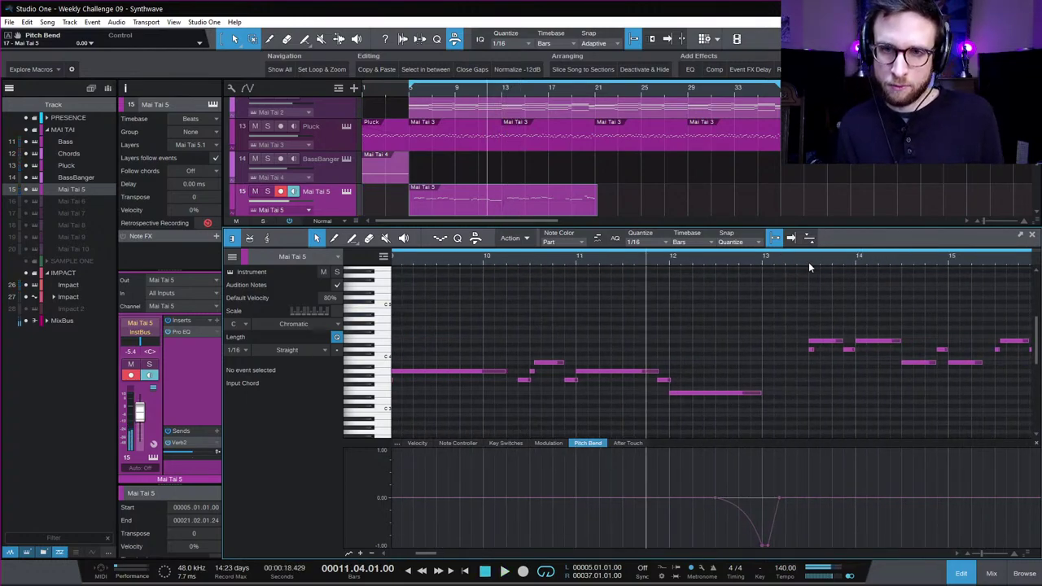
# - Start the bar 13 E4 at 13.03.01.34, overlap it with the following D4, and extend that D4 to 14.01.01.46
pyautogui.click(808, 262)
pyautogui.press('e')
pyautogui.click(824, 343)
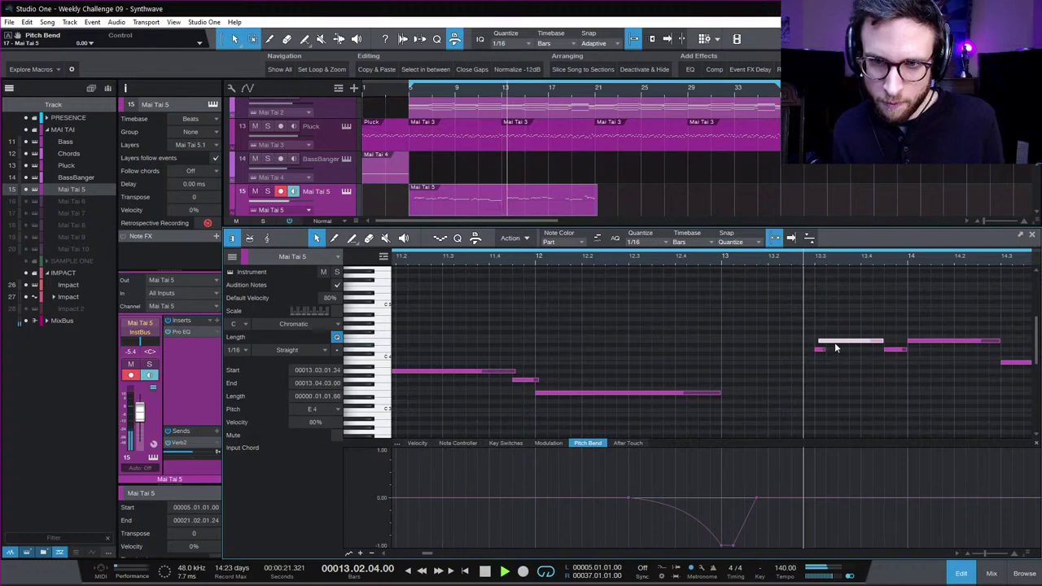
pyautogui.press('space')
pyautogui.press('space')
pyautogui.moveTo(773, 342); pyautogui.dragTo(801, 350)
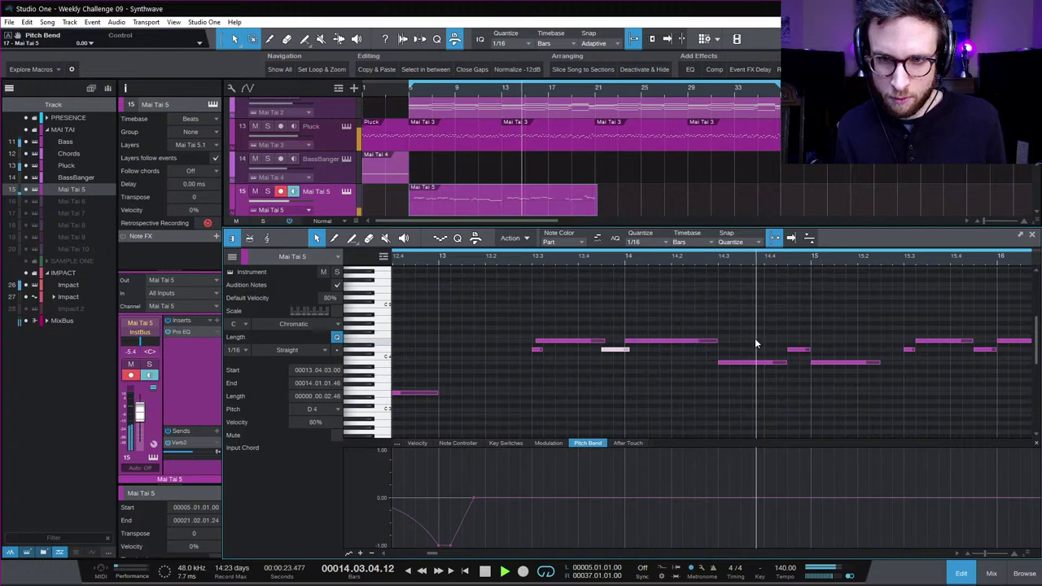
# - Extend the bar 14 B3 to 14.04.03.51, shorten the bar 14 E4 to end at 14.02.03.00, and replay
pyautogui.press('space')
pyautogui.moveTo(786, 363); pyautogui.dragTo(792, 363)
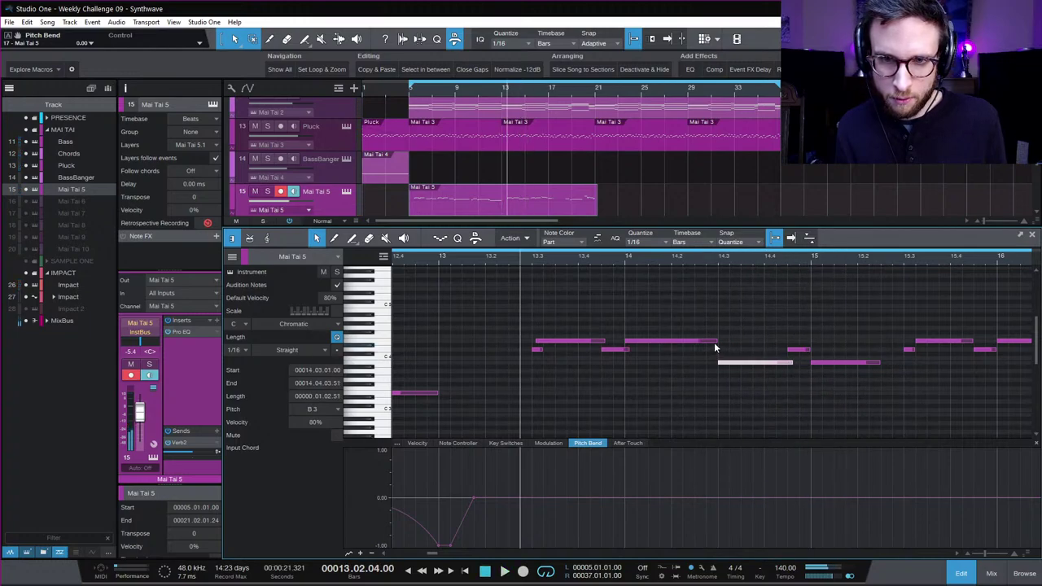
pyautogui.moveTo(715, 342); pyautogui.dragTo(697, 342)
pyautogui.press('space')
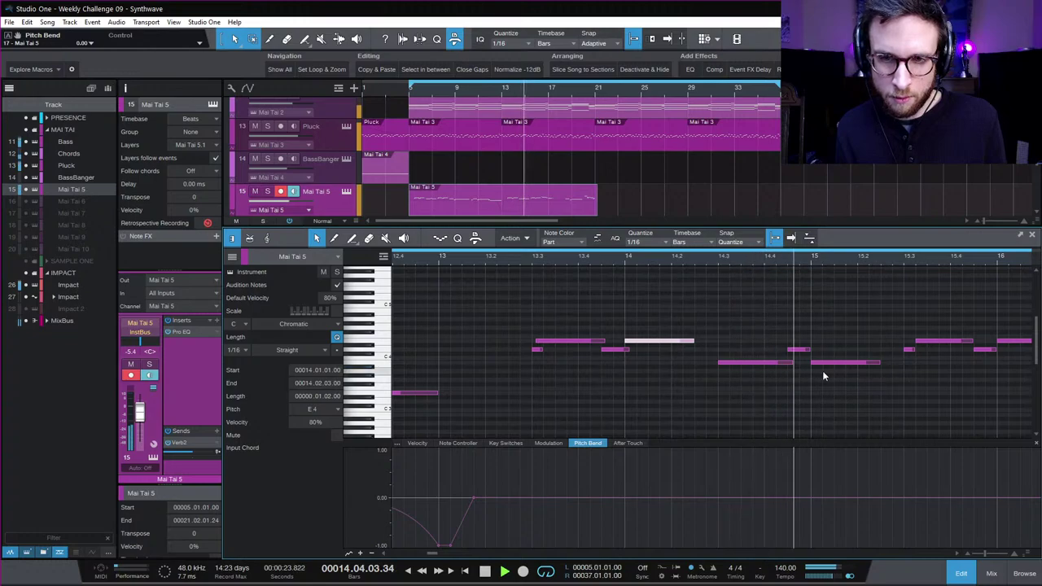
# - Overlap the bar 15 D4 and E4 notes, ending the first D4 at 15.03.02.43 and the second at 16.01.01.24, and replay
pyautogui.moveTo(750, 350); pyautogui.dragTo(761, 350)
pyautogui.press('space')
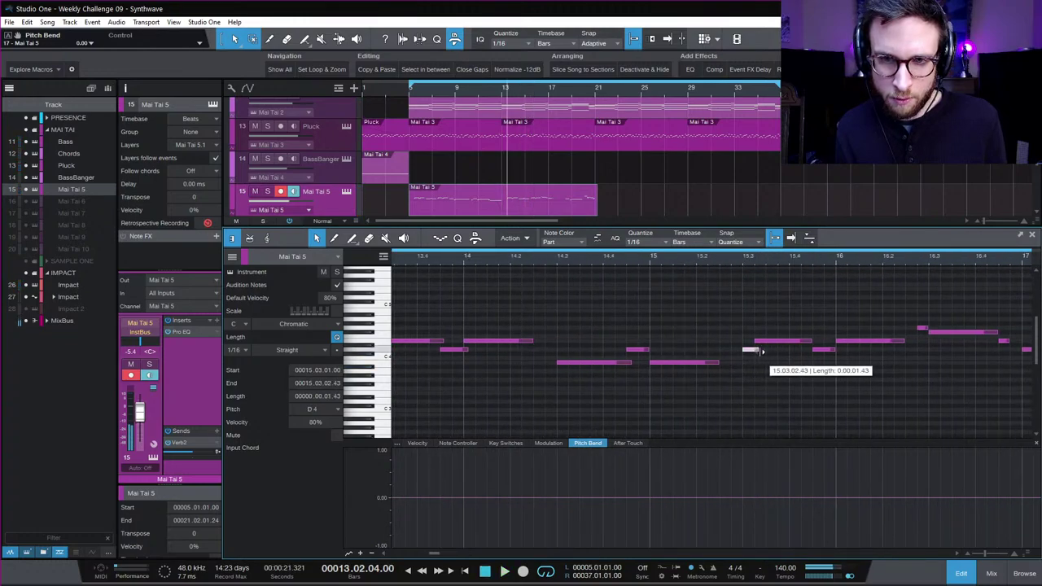
pyautogui.moveTo(834, 350); pyautogui.dragTo(839, 350)
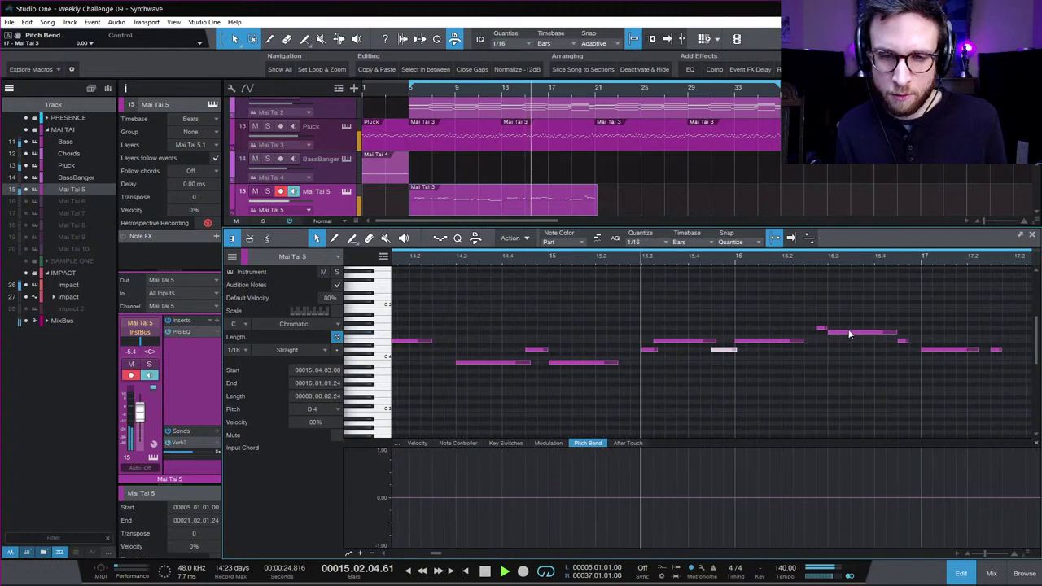
pyautogui.press('space')
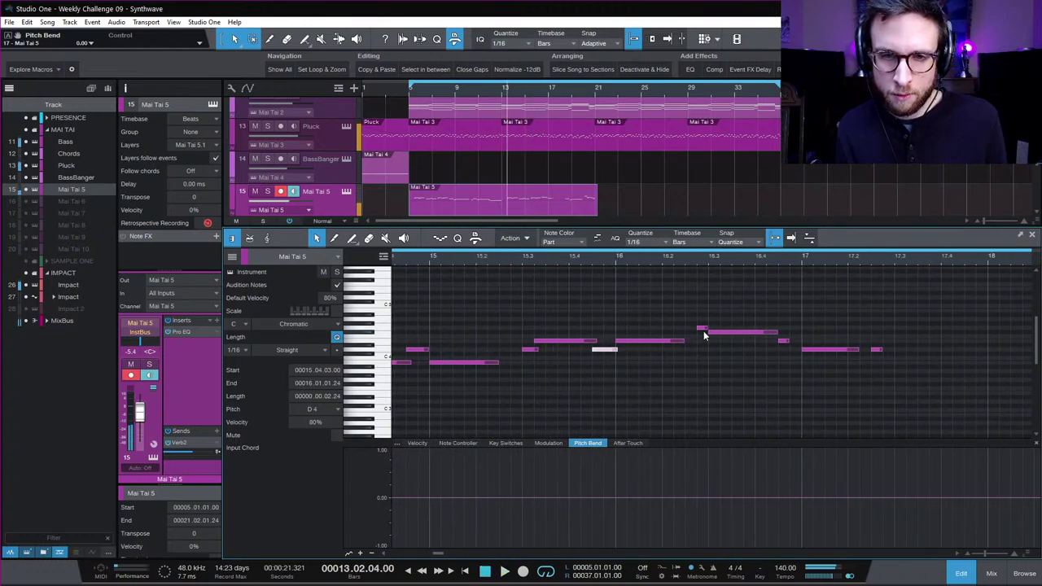
# - Start the bar 16 G4 earlier at 16.02.03.00 and replay the phrase from 15.02.04.00
pyautogui.moveTo(696, 329); pyautogui.dragTo(685, 329)
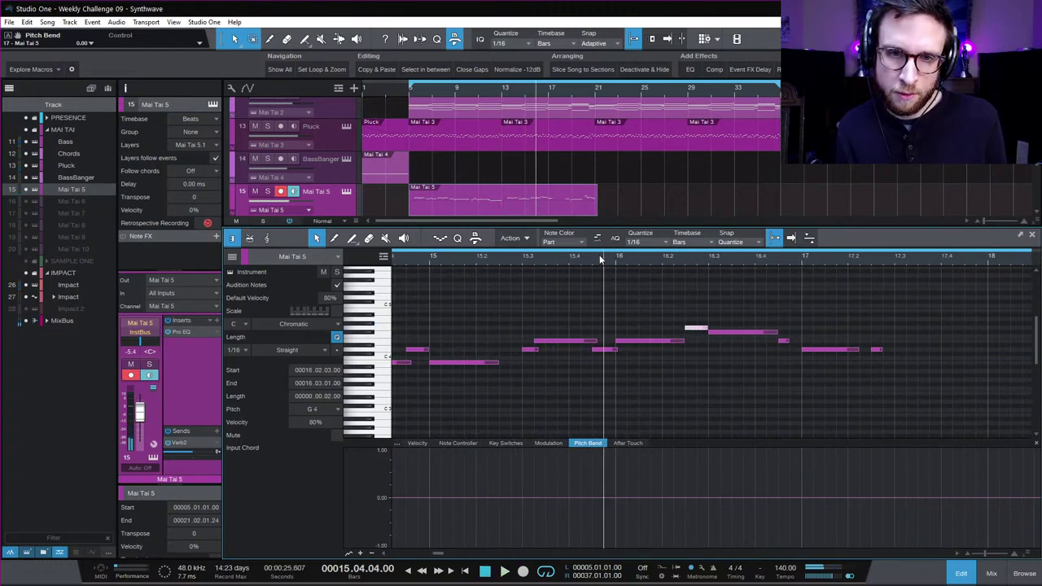
pyautogui.press('space')
pyautogui.press('space')
pyautogui.click(518, 261)
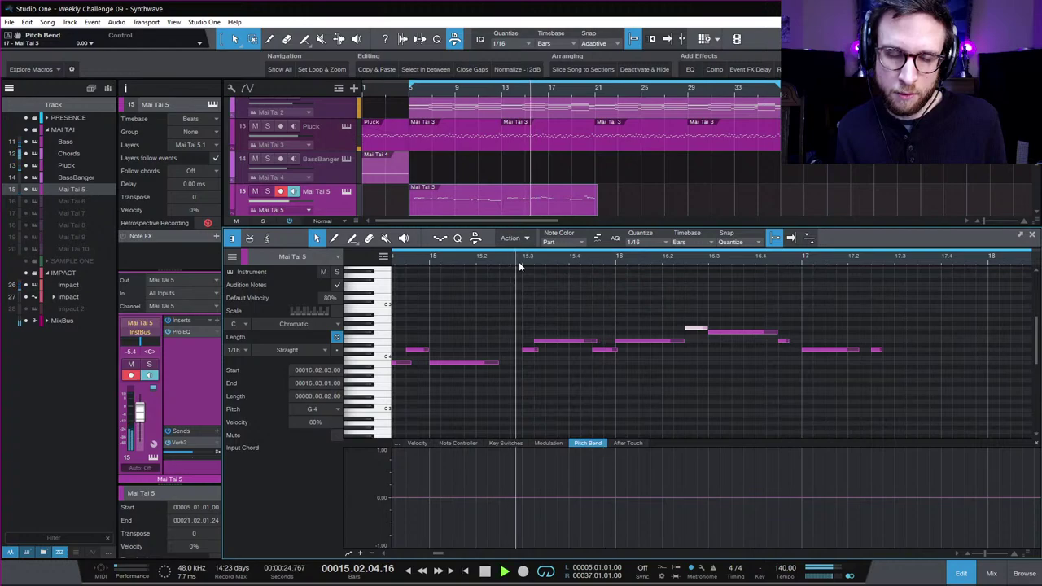
pyautogui.press('space')
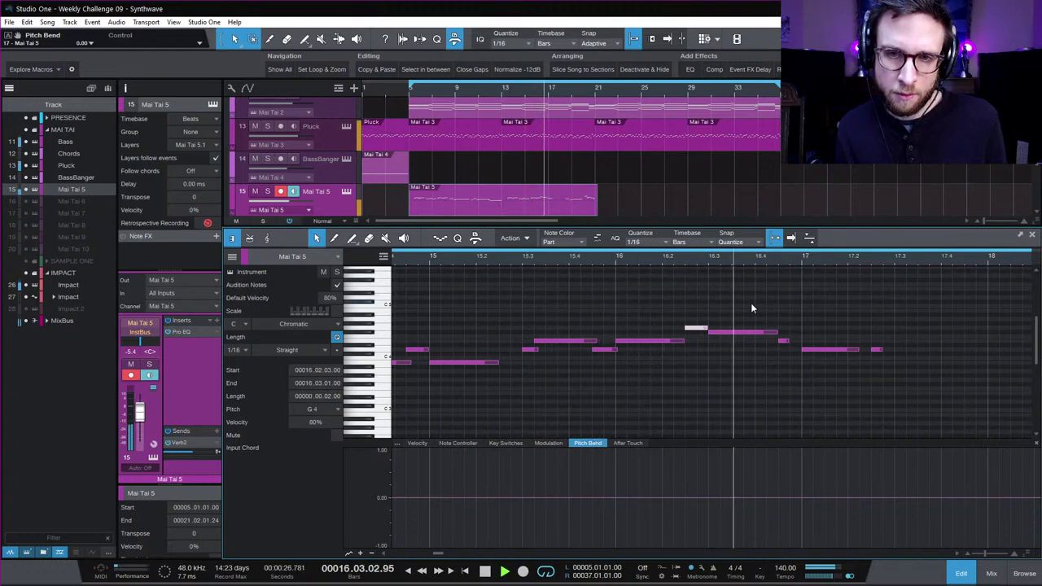
pyautogui.press('space')
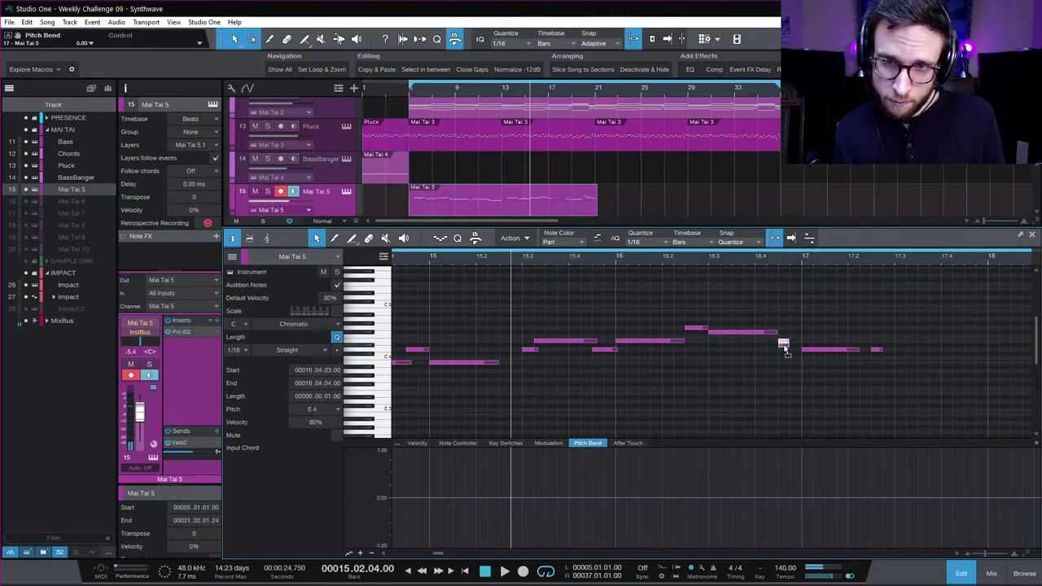
# - Lower the last bar 16 note to D4 and lengthen it to bar 17, and move the first bar 17 note to A3
pyautogui.moveTo(787, 346); pyautogui.dragTo(810, 373)
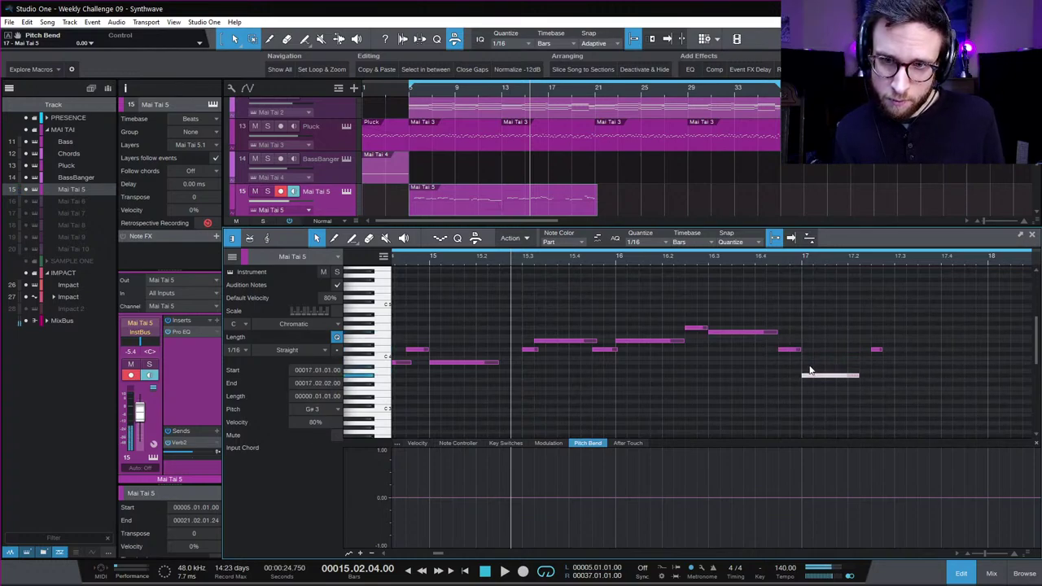
pyautogui.press('Up')
pyautogui.press('Up')
pyautogui.press('space')
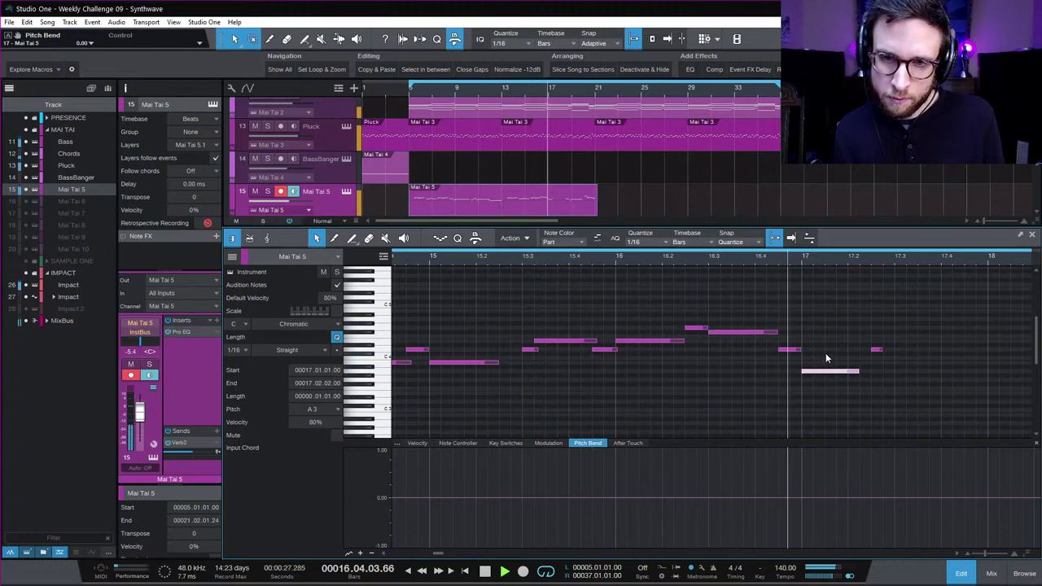
pyautogui.press('Down')
# - Extend the bar 16 G4 to 16.03.01.50 and delete the short D4 late in beat 17.2
pyautogui.click(828, 325)
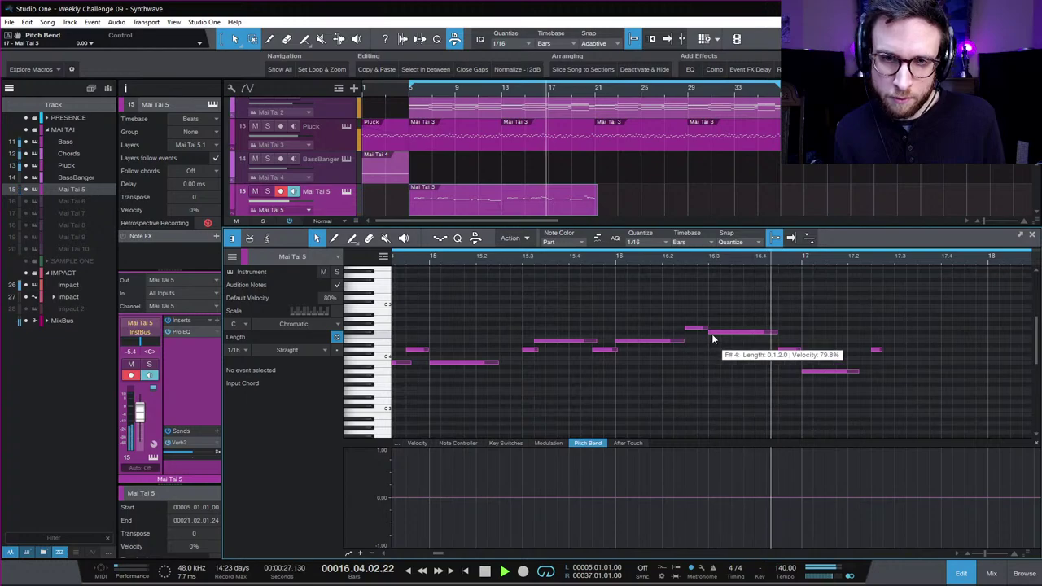
pyautogui.moveTo(709, 328); pyautogui.dragTo(713, 328)
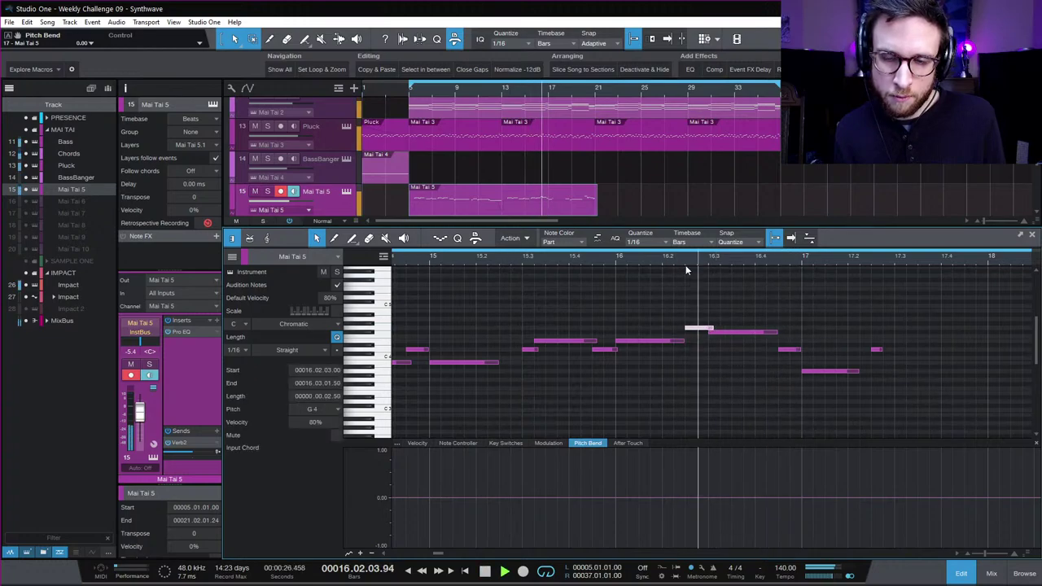
pyautogui.click(876, 350)
pyautogui.press('Delete')
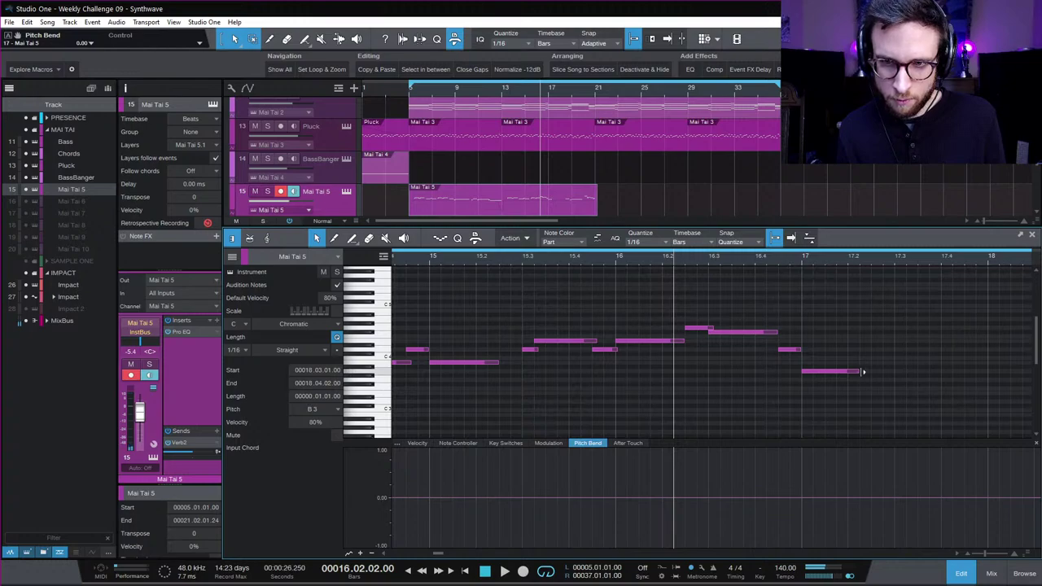
# - Extend the bar 17 A3 to 17.03.01.00 and replay the melody from bar 5
pyautogui.moveTo(863, 372); pyautogui.dragTo(894, 372)
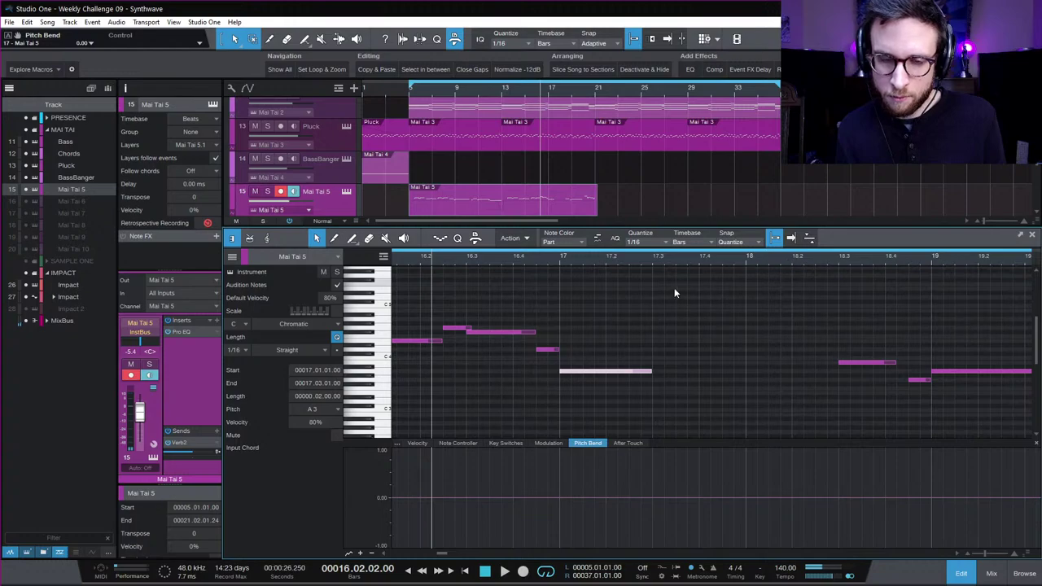
pyautogui.click(410, 97)
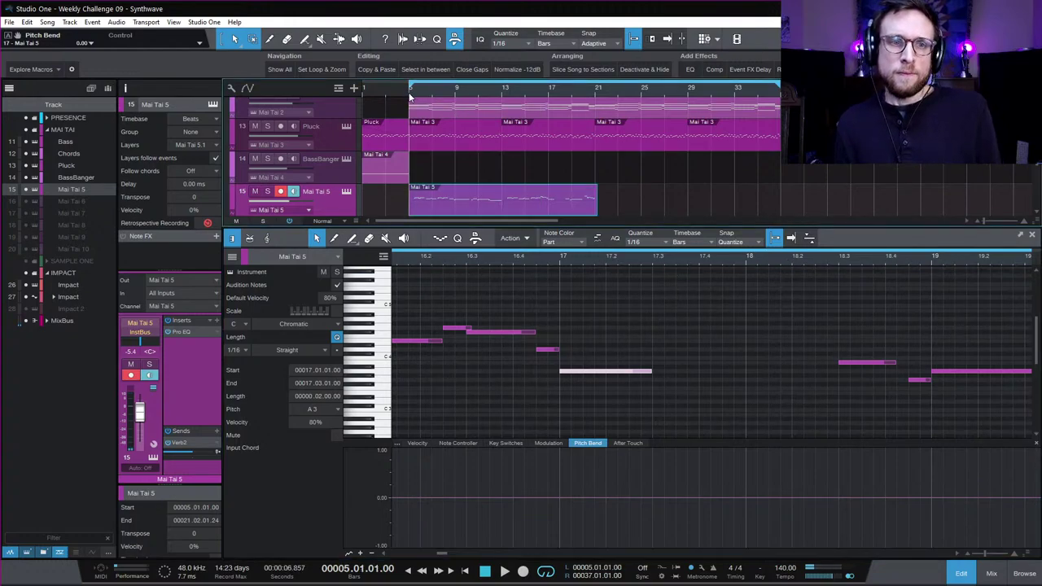
pyautogui.press('space')
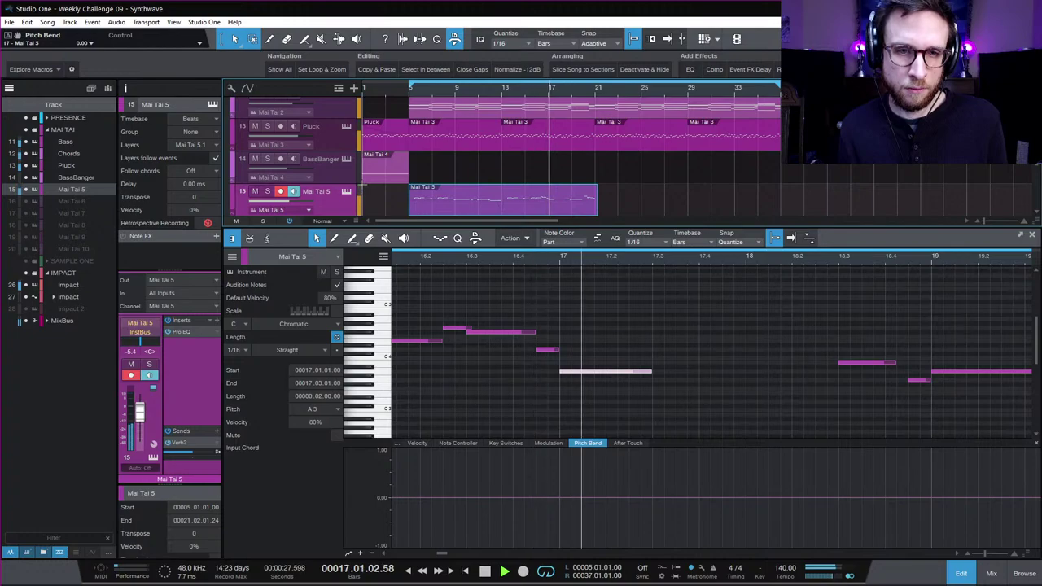
# - Delete the three notes spanning bars 18 and 19, and replay the melody from bar 5
pyautogui.click(696, 370)
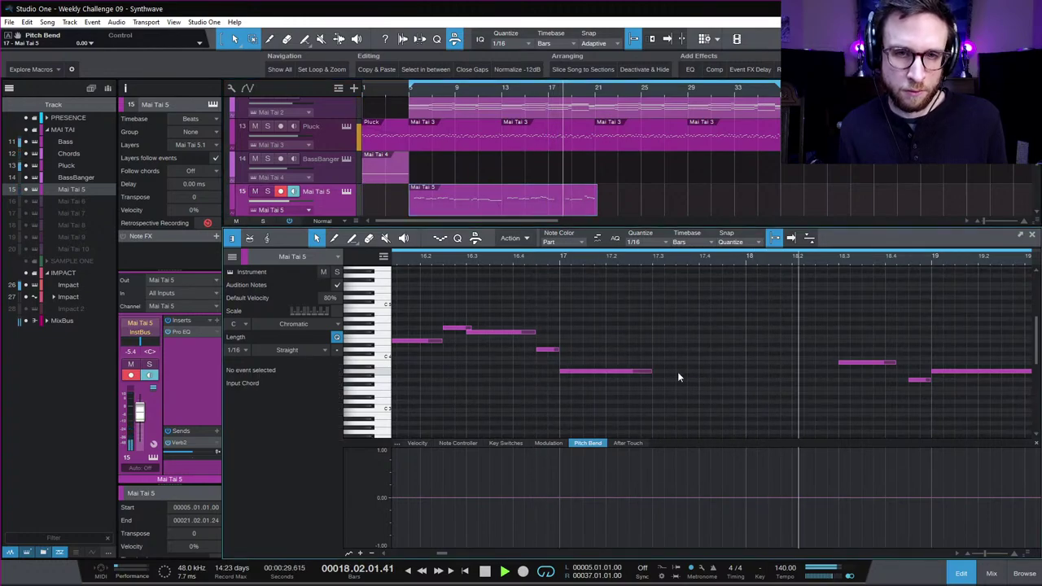
pyautogui.press('space')
pyautogui.press('w')
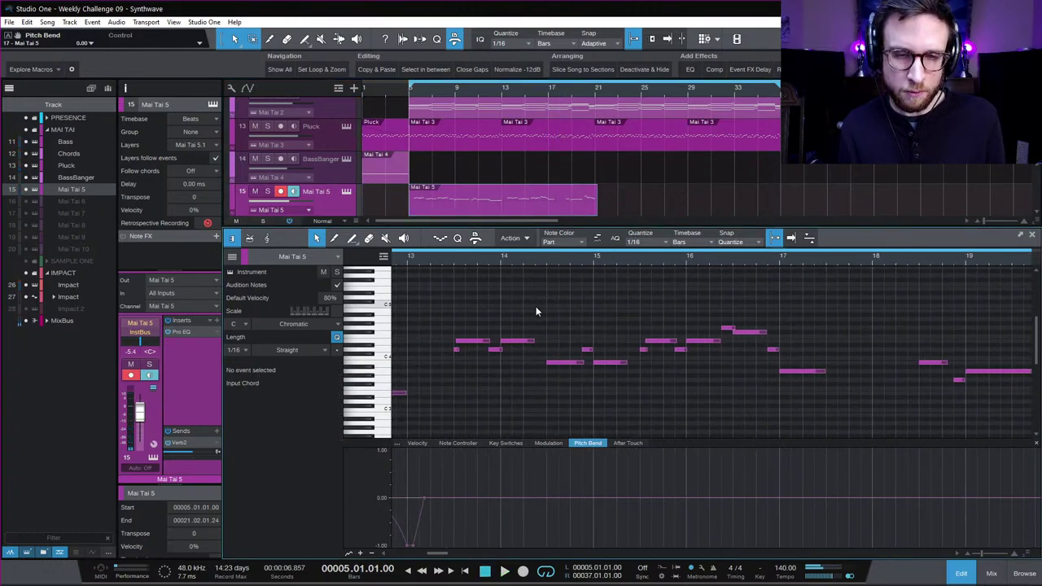
pyautogui.press('w')
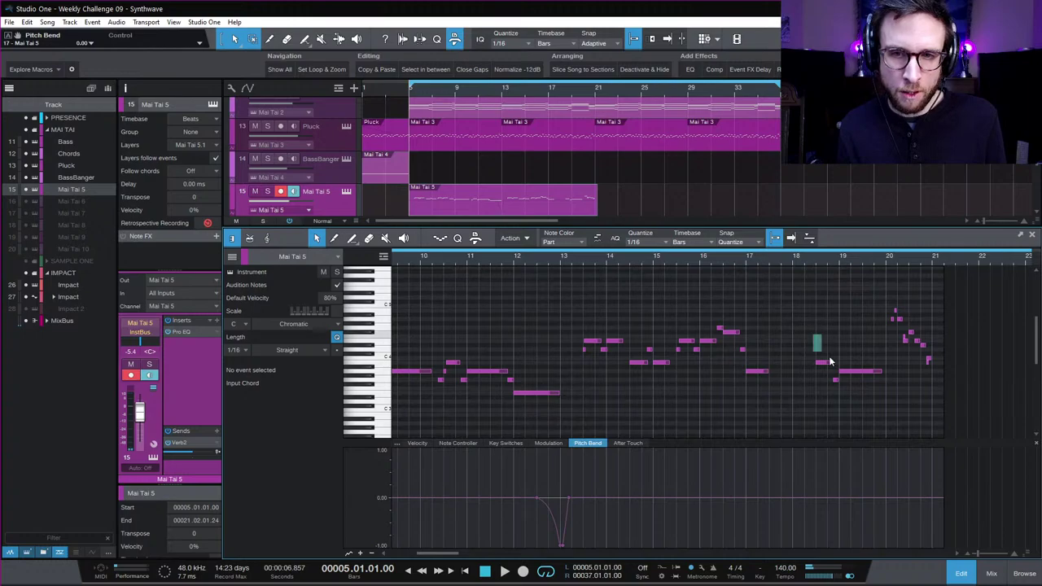
pyautogui.click(825, 362)
pyautogui.hscroll(-4, 491, 384)
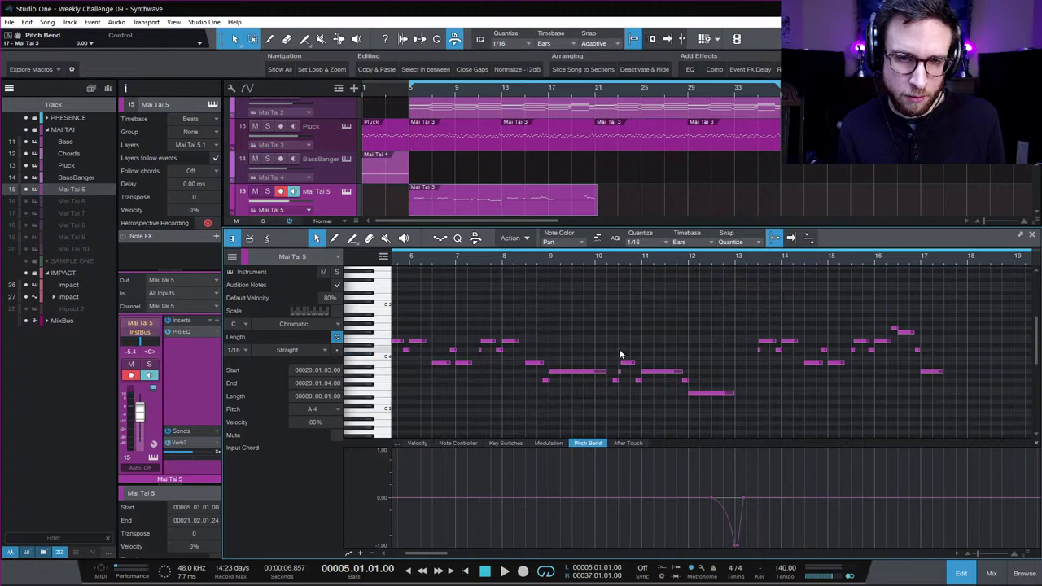
pyautogui.hscroll(2, 618, 354)
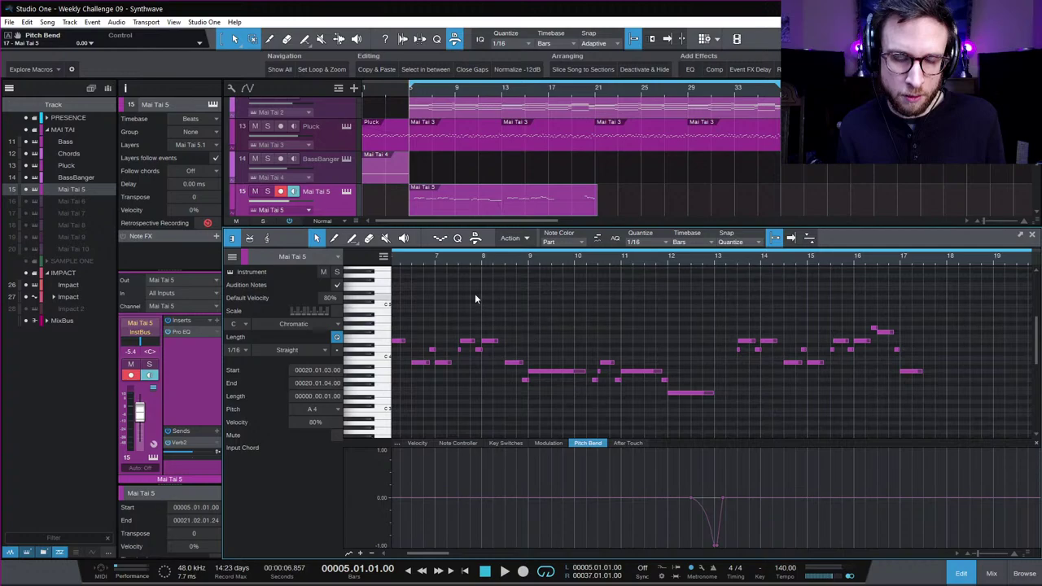
pyautogui.press('space')
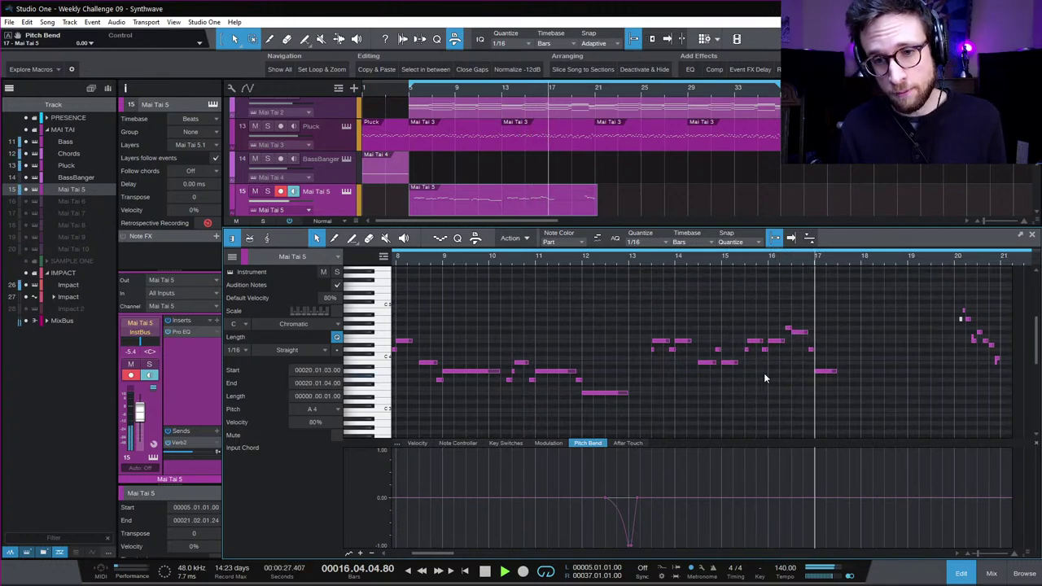
pyautogui.press('space')
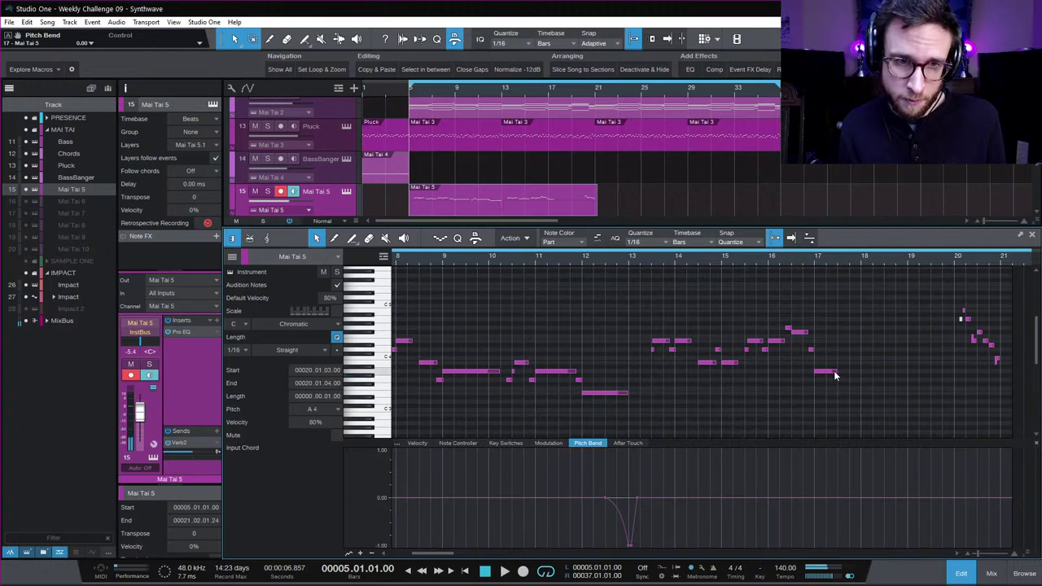
# - Extend the bar 17 A3 to 18.02.04.00 and replay the phrase from 16.03.02.00
pyautogui.moveTo(839, 372); pyautogui.dragTo(883, 382)
pyautogui.click(794, 257)
pyautogui.press('space')
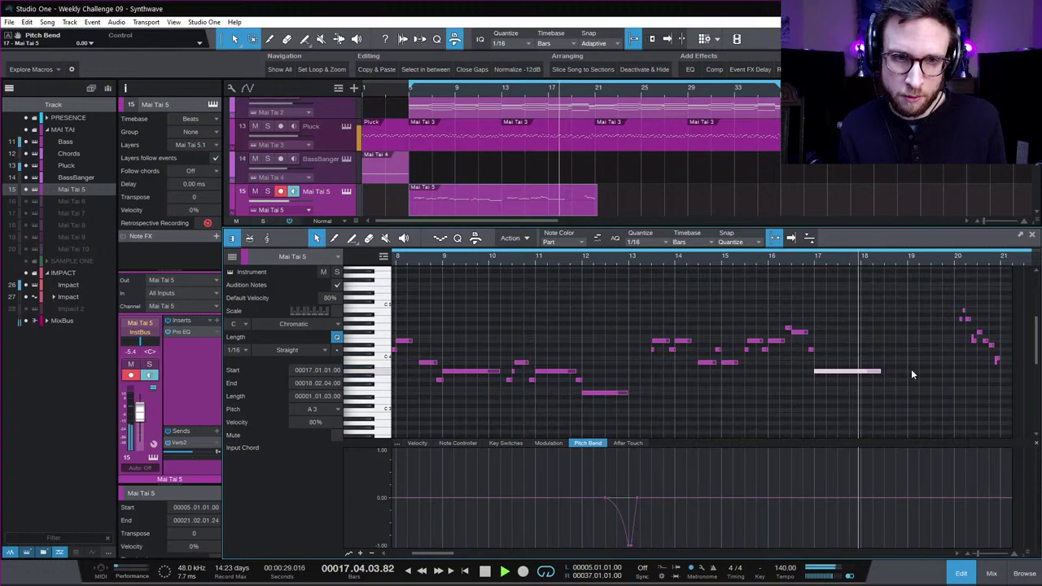
pyautogui.press('space')
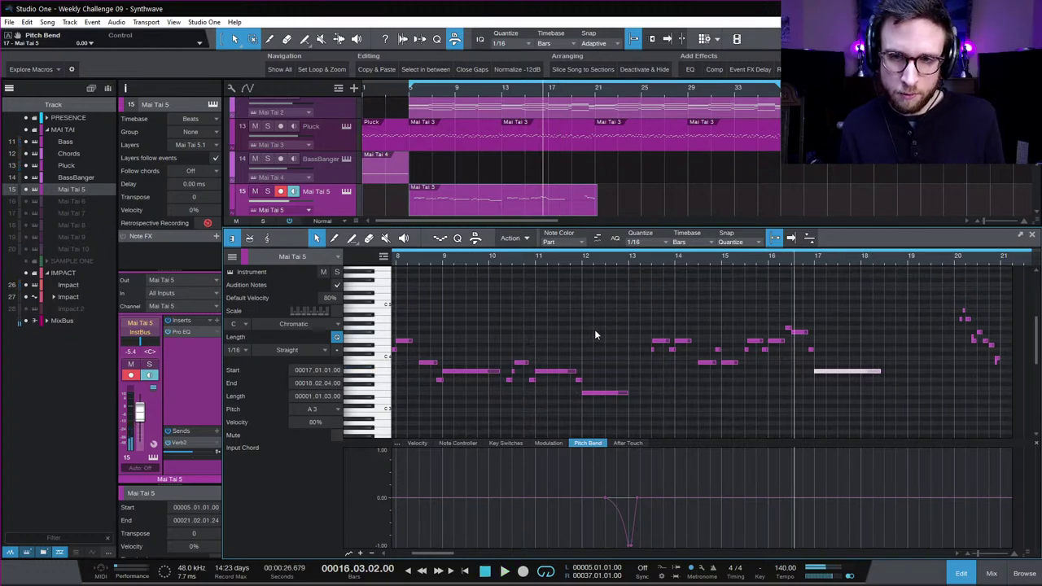
# - Copy the five-note phrase from bars 10 and 11 to 18.02.03.00, and shorten the bar 17 A3 to end at 18.02.01.00
pyautogui.moveTo(508, 353); pyautogui.dragTo(921, 376)
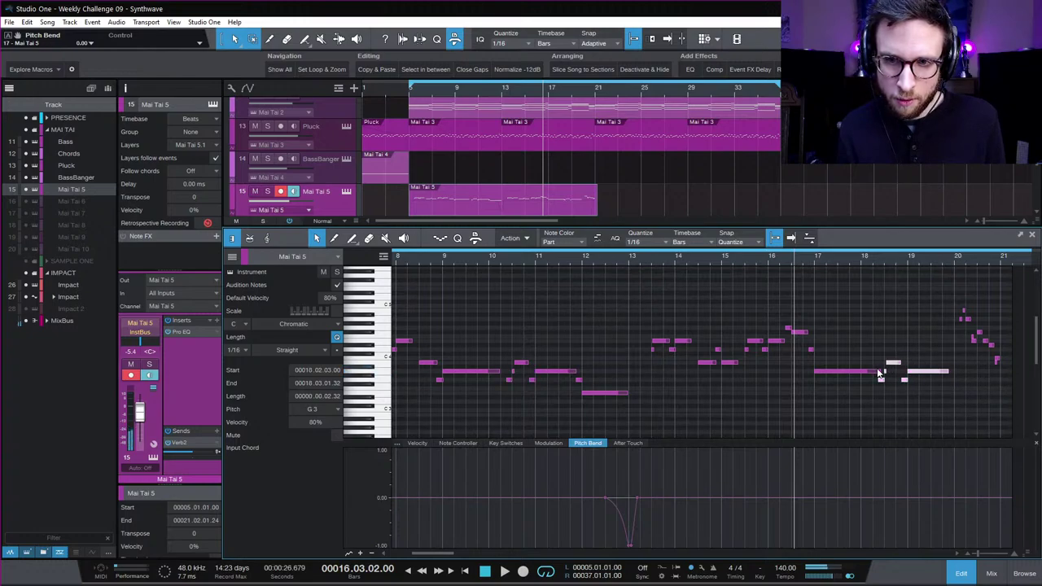
pyautogui.click(877, 373)
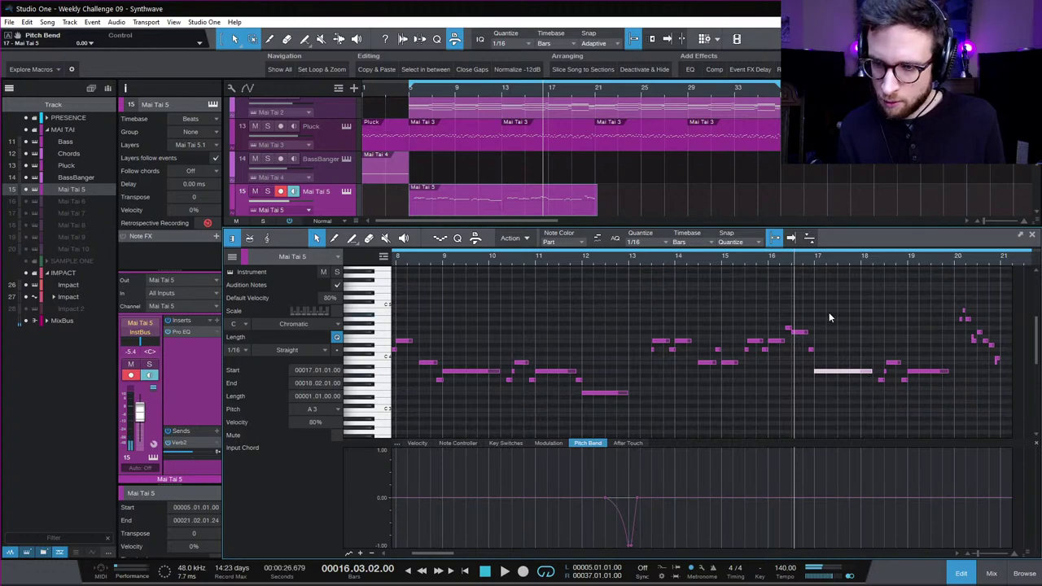
pyautogui.press('space')
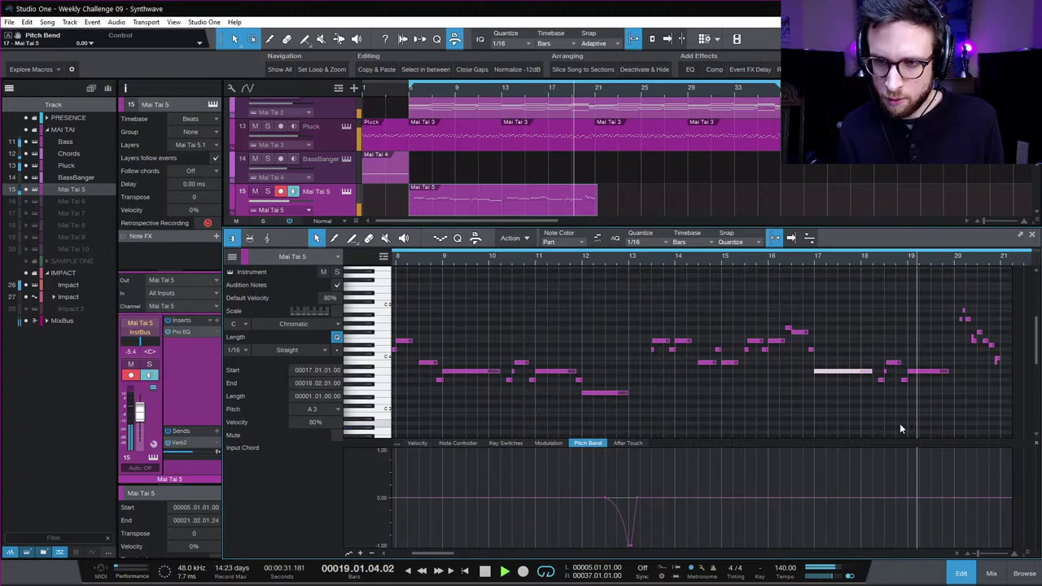
pyautogui.press('space')
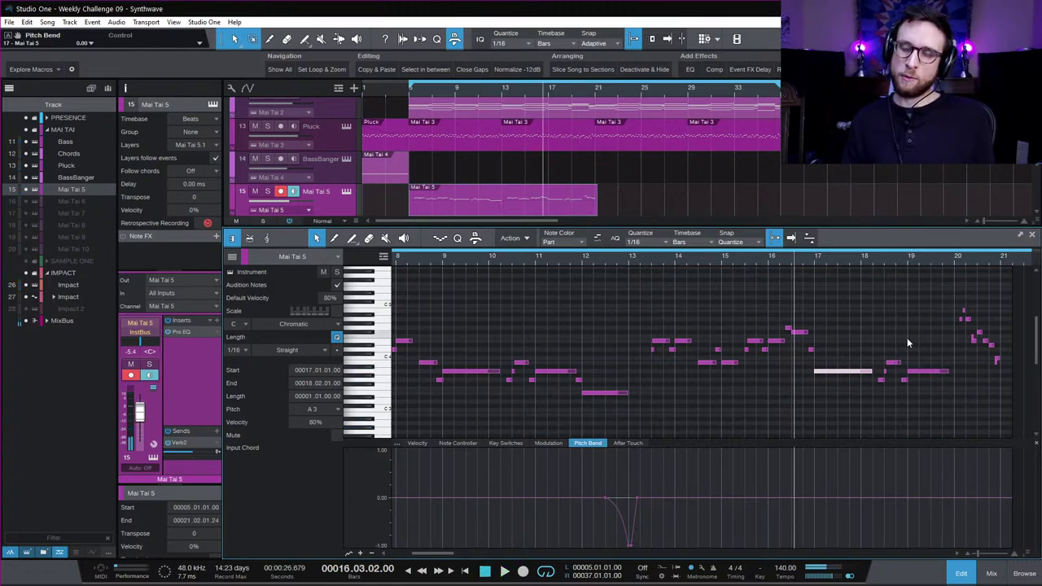
pyautogui.press('space')
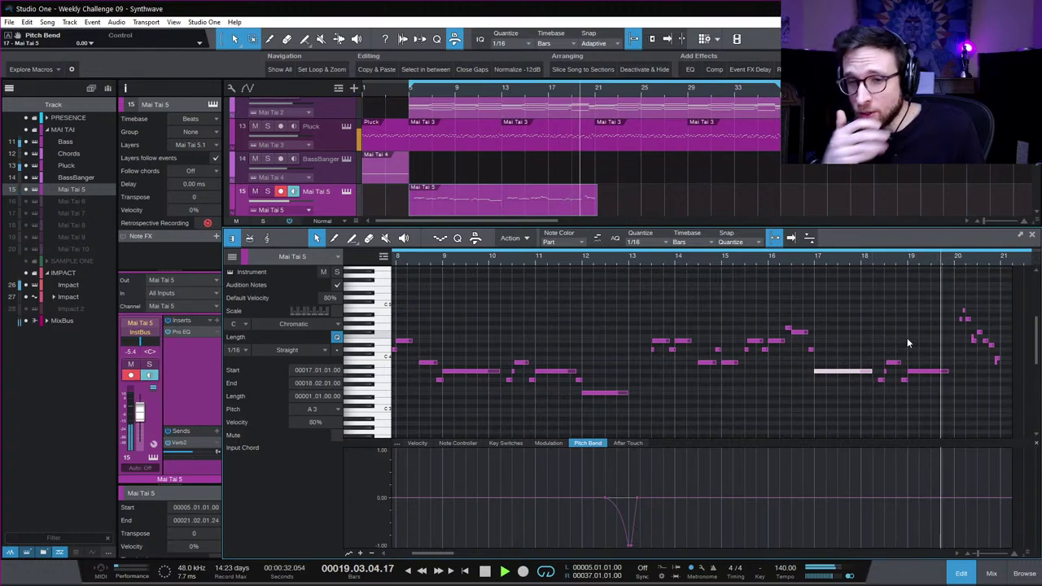
pyautogui.press('space')
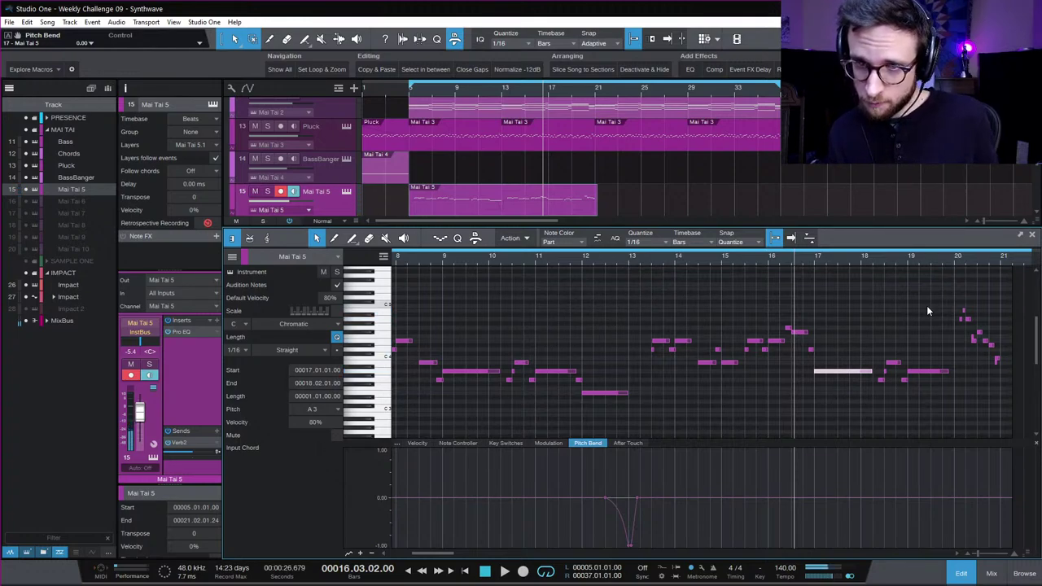
# - Delete the run of notes in bar 20 and record a replacement run, starting the transport at 18.04.02.00
pyautogui.moveTo(949, 300); pyautogui.dragTo(1006, 366)
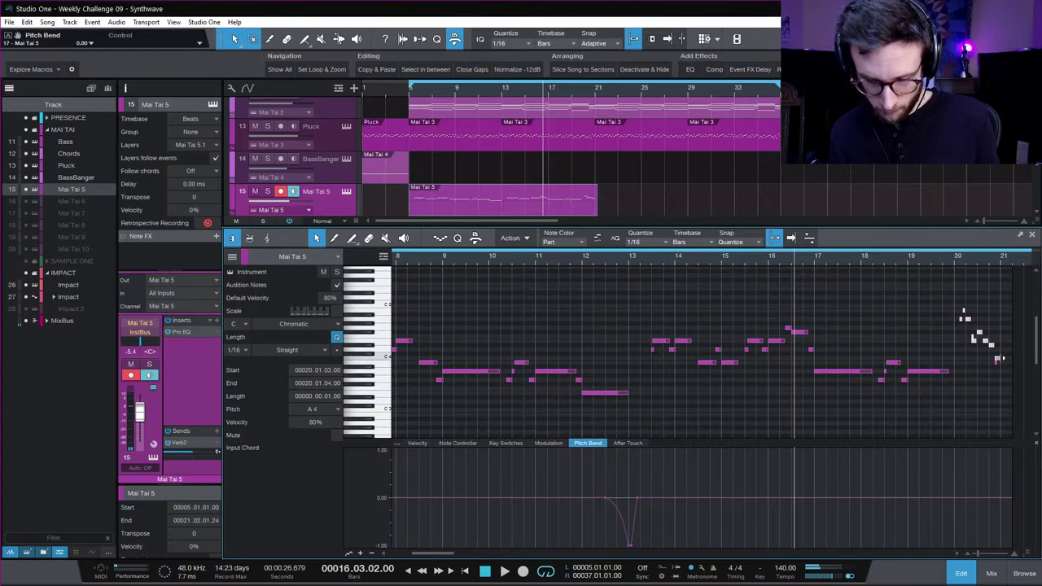
pyautogui.press('Delete')
pyautogui.click(899, 261)
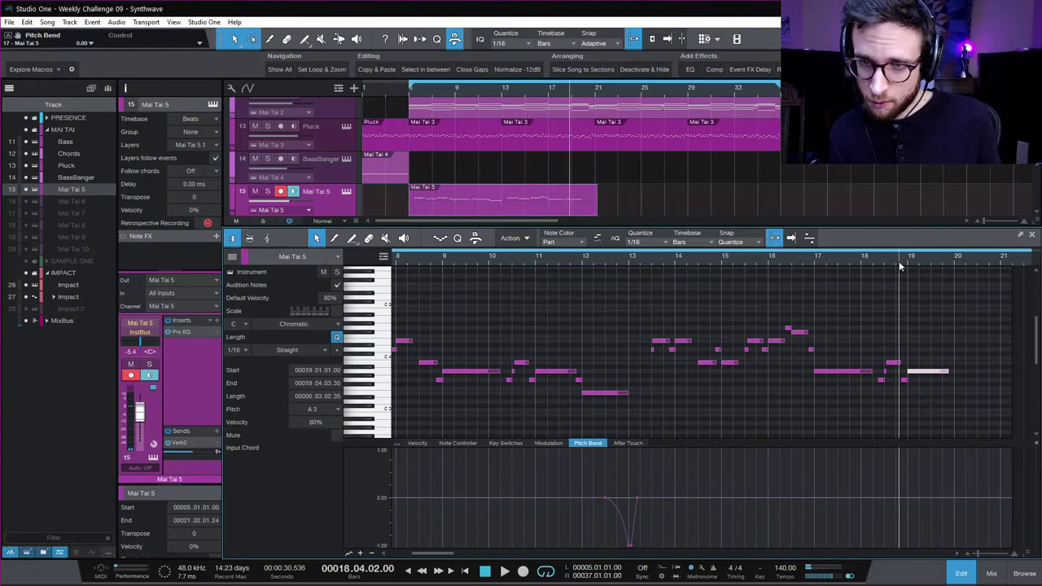
pyautogui.press('KP_Multiply')
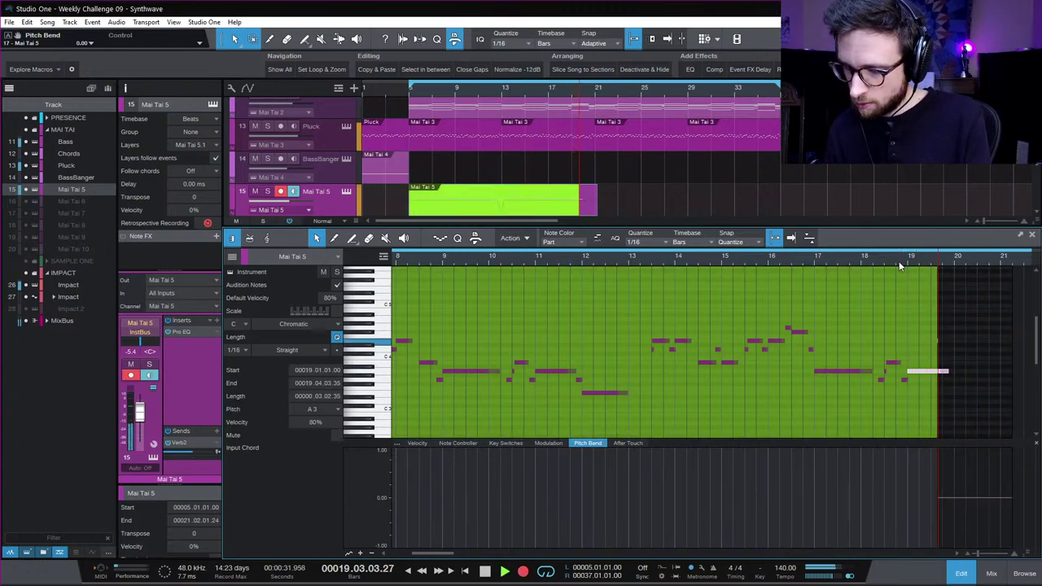
pyautogui.press('space')
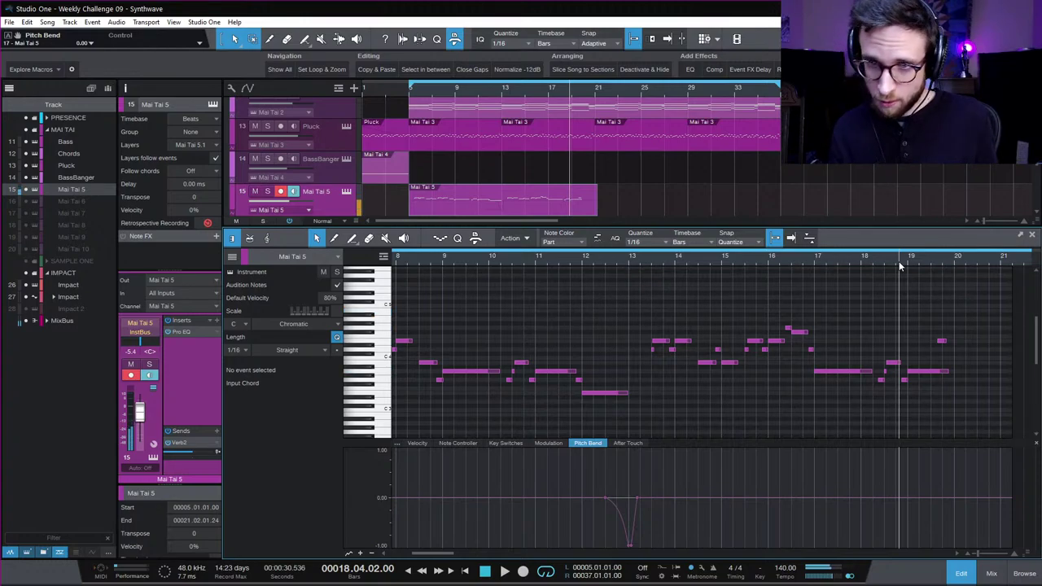
pyautogui.press('KP_Multiply')
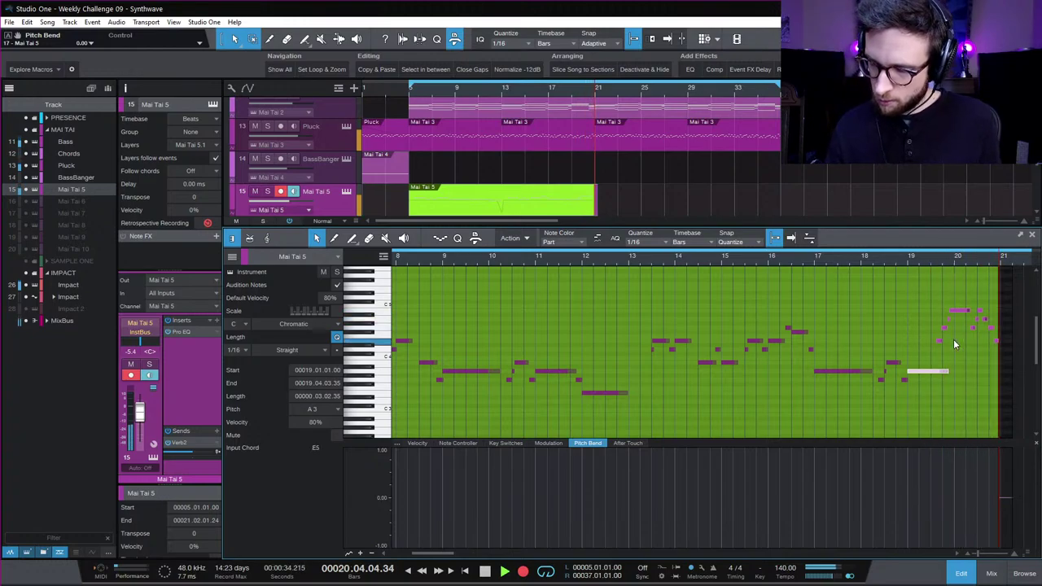
pyautogui.press('space')
# - Quantize the newly recorded run in bars 19 and 20 to the 1/16 grid, and start playback from 19.02.02.00
pyautogui.click(921, 259)
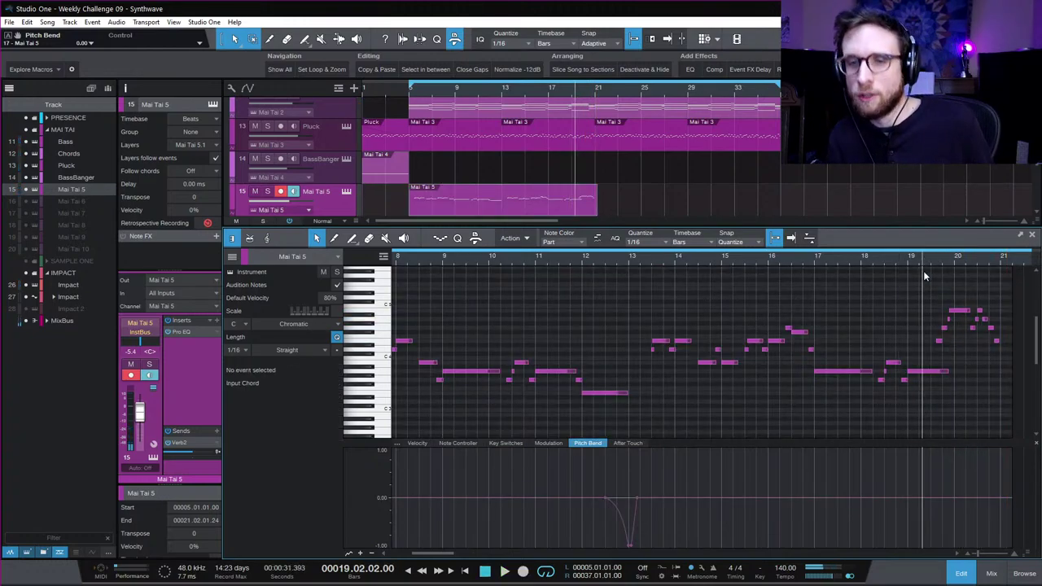
pyautogui.press('e')
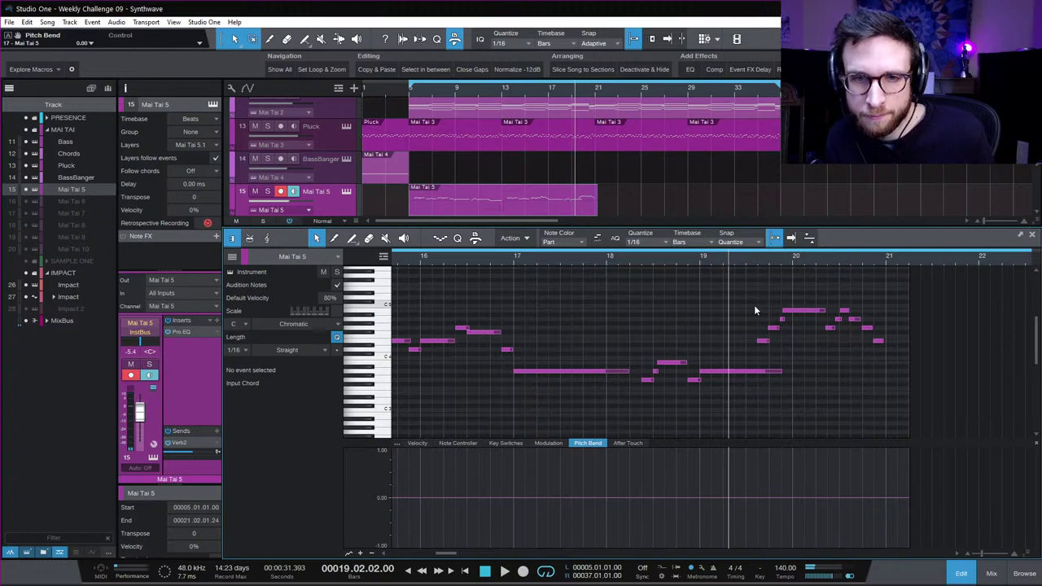
pyautogui.moveTo(747, 294); pyautogui.dragTo(924, 353)
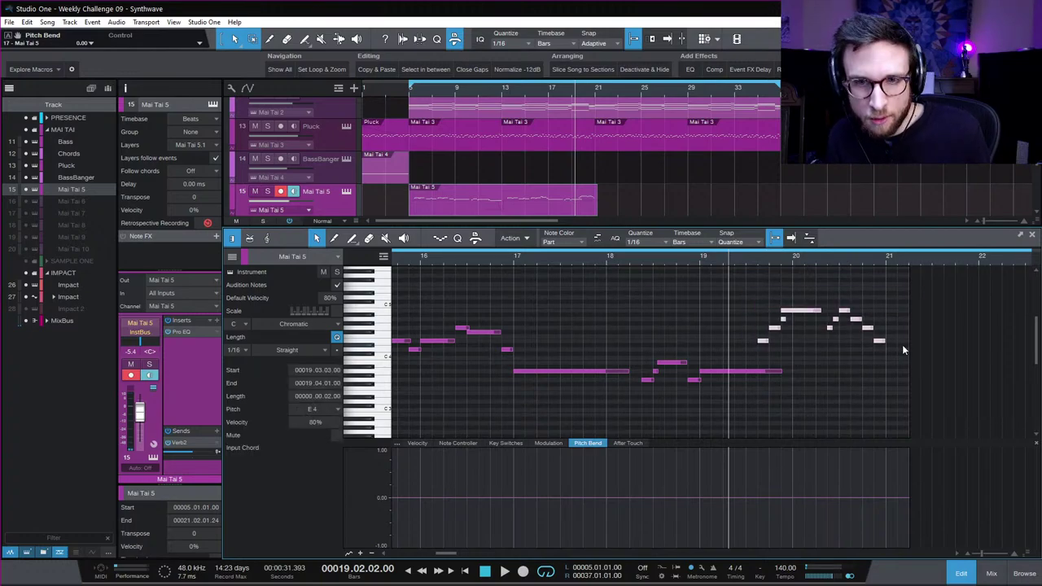
pyautogui.click(857, 363)
pyautogui.press('e')
pyautogui.press('e')
pyautogui.press('e')
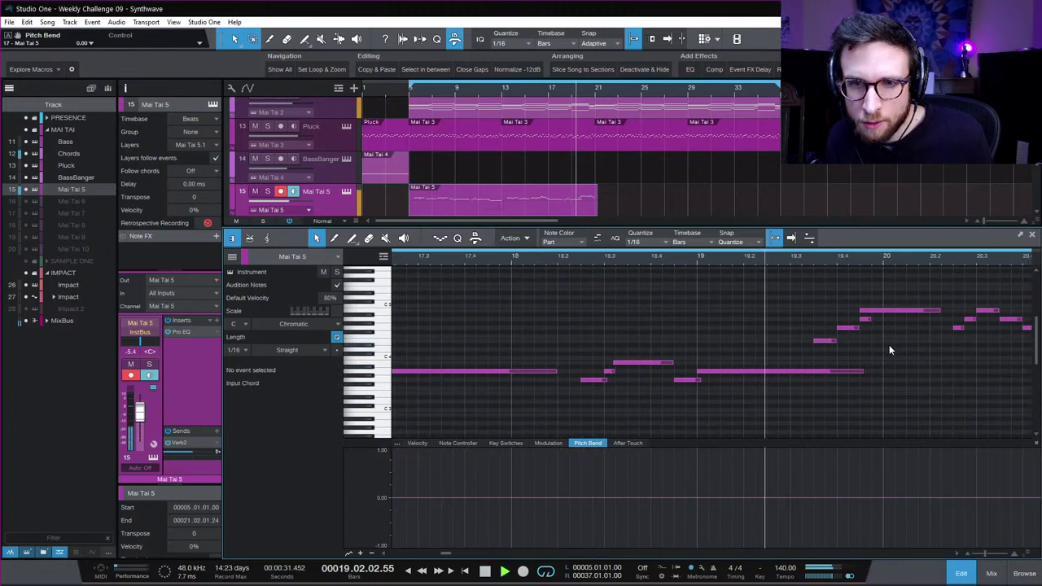
# - Lengthen the late bar 19 E4 to 19.04.01.44 and start the long B4 at 19.04.03.53
pyautogui.press('space')
pyautogui.click(829, 341)
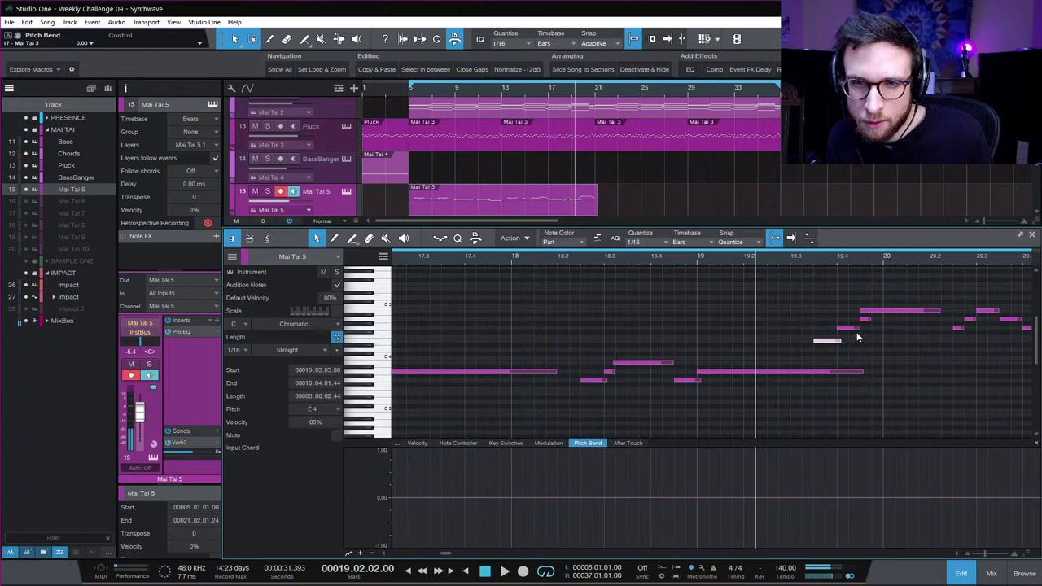
pyautogui.moveTo(857, 311); pyautogui.dragTo(867, 311)
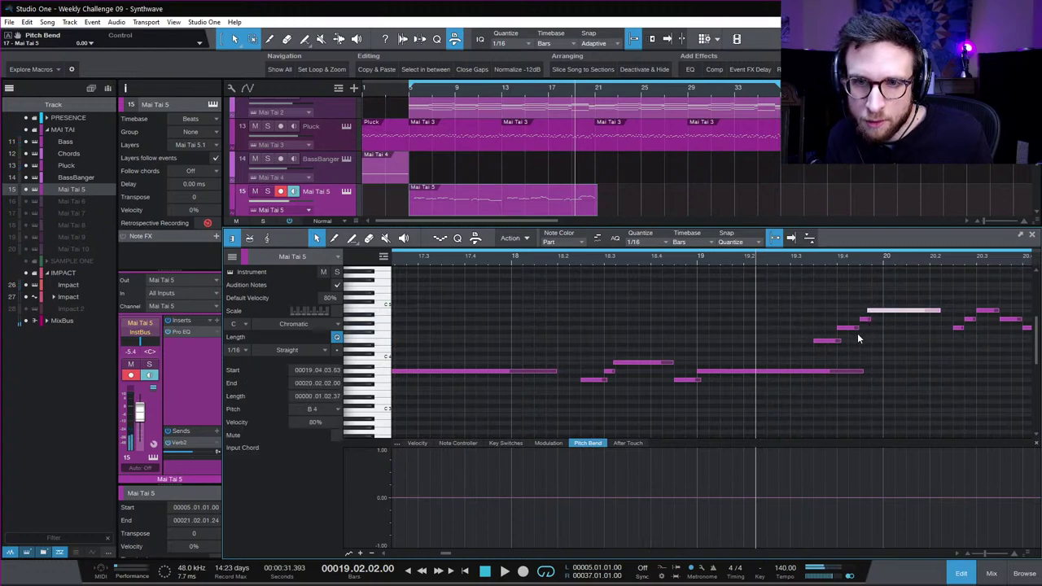
# - Shorten the bar 19 A3 to end at 19.03.04.00 and replay the ending run from 19.02.02.00
pyautogui.moveTo(866, 371); pyautogui.dragTo(823, 372)
pyautogui.press('space')
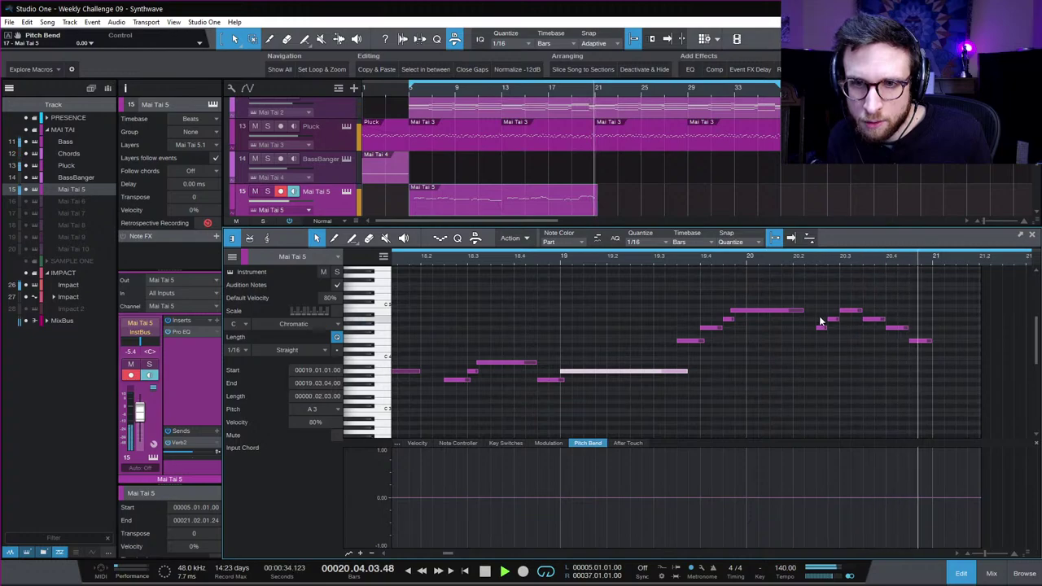
pyautogui.press('space')
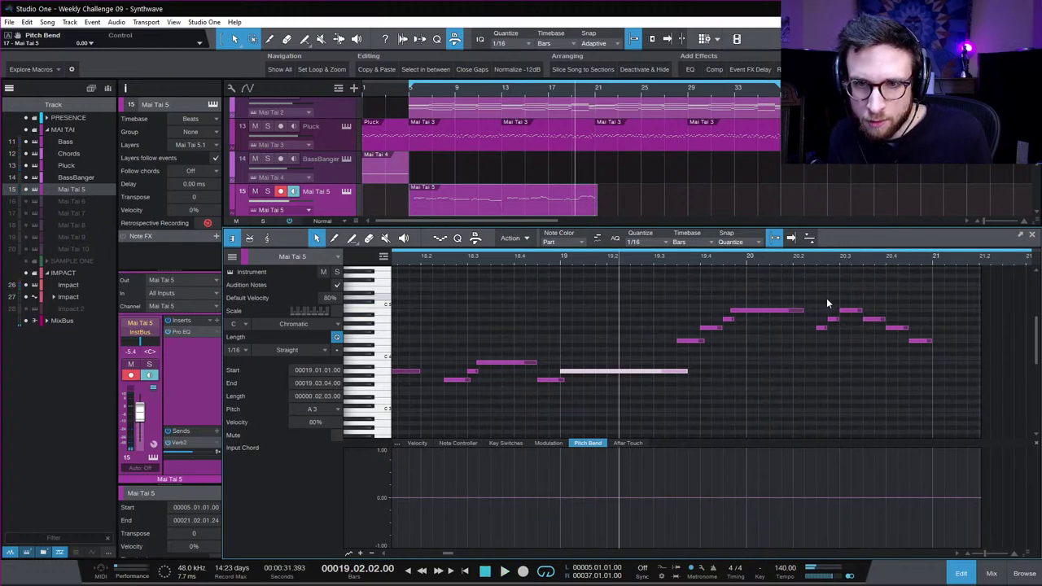
pyautogui.press('space')
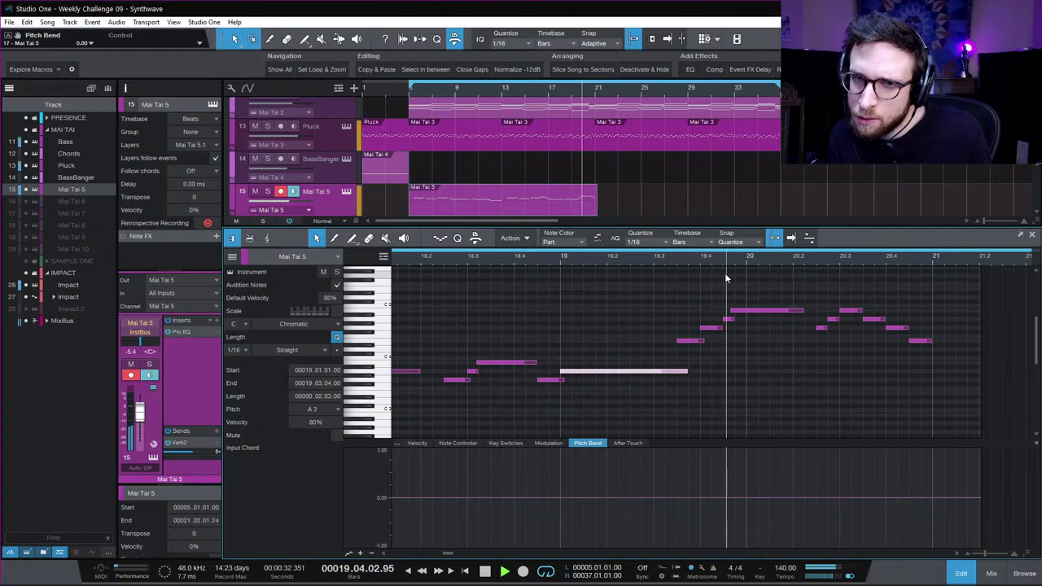
pyautogui.press('space')
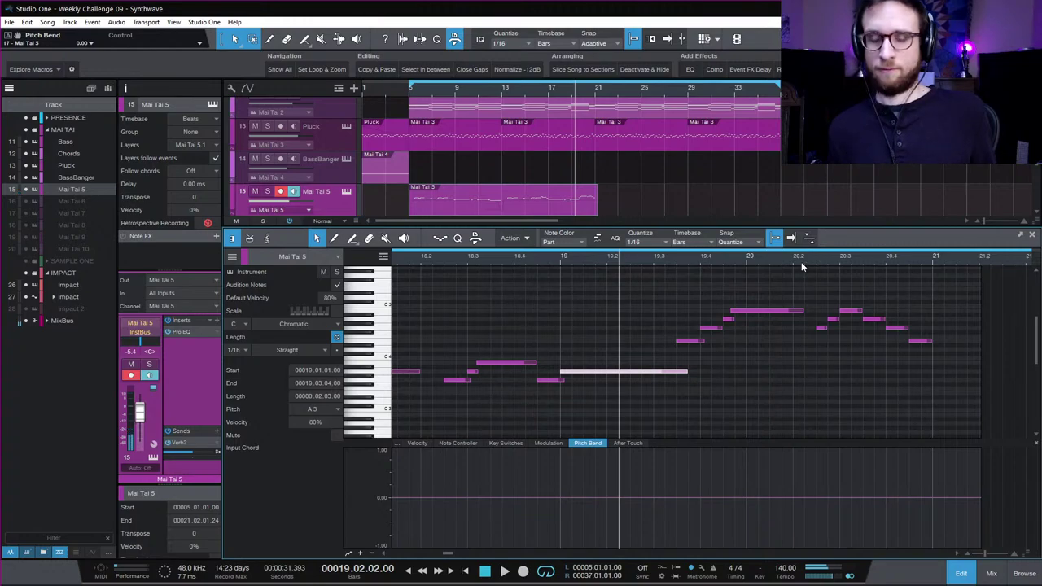
# - Raise the short G4 in beat 20.2 to E5, lengthen it to beat 20.3, and remove the short A4 following it
pyautogui.click(832, 295)
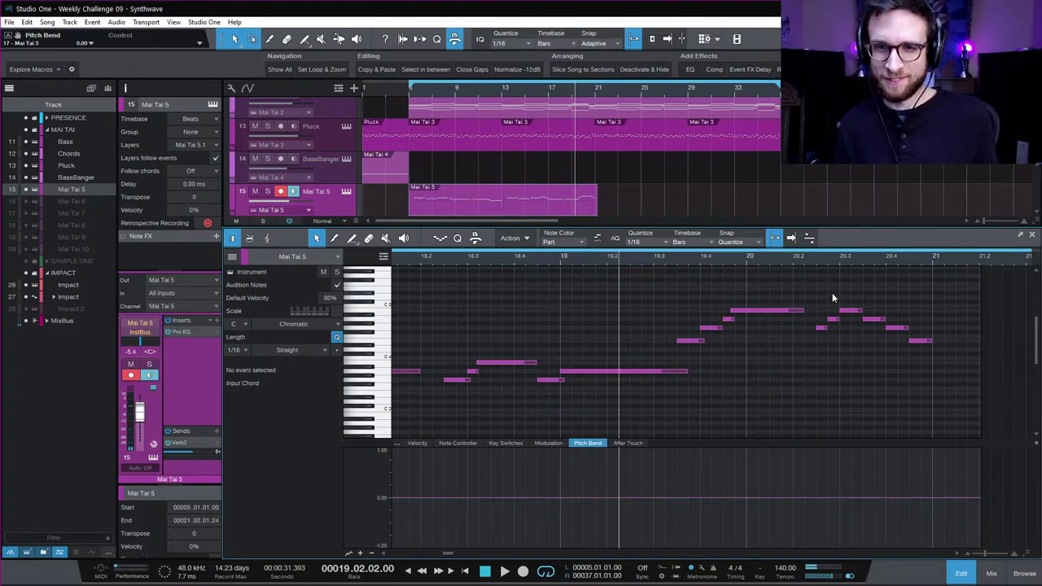
pyautogui.moveTo(824, 330); pyautogui.dragTo(829, 292)
pyautogui.click(876, 311)
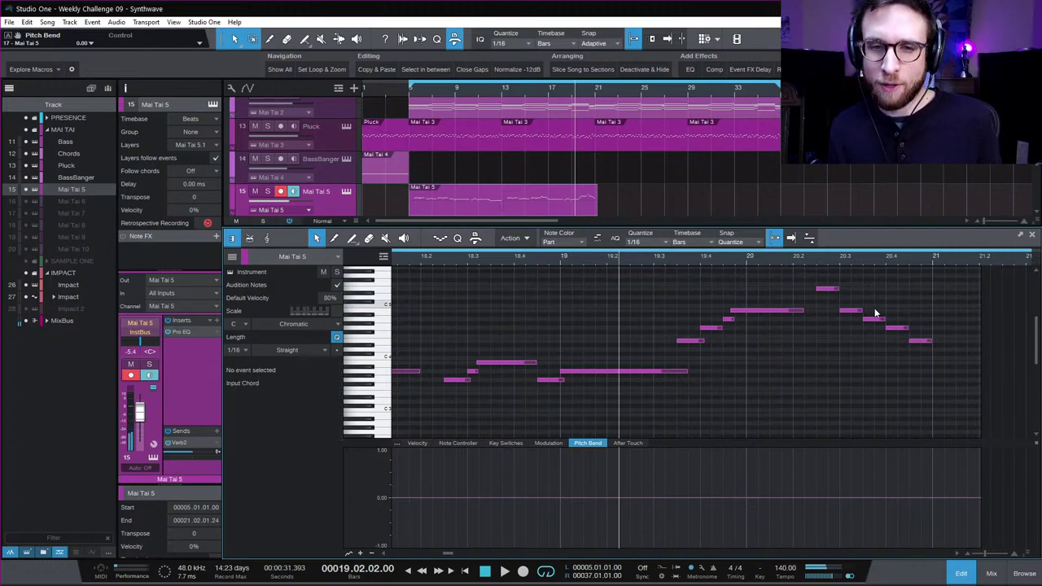
pyautogui.press('space')
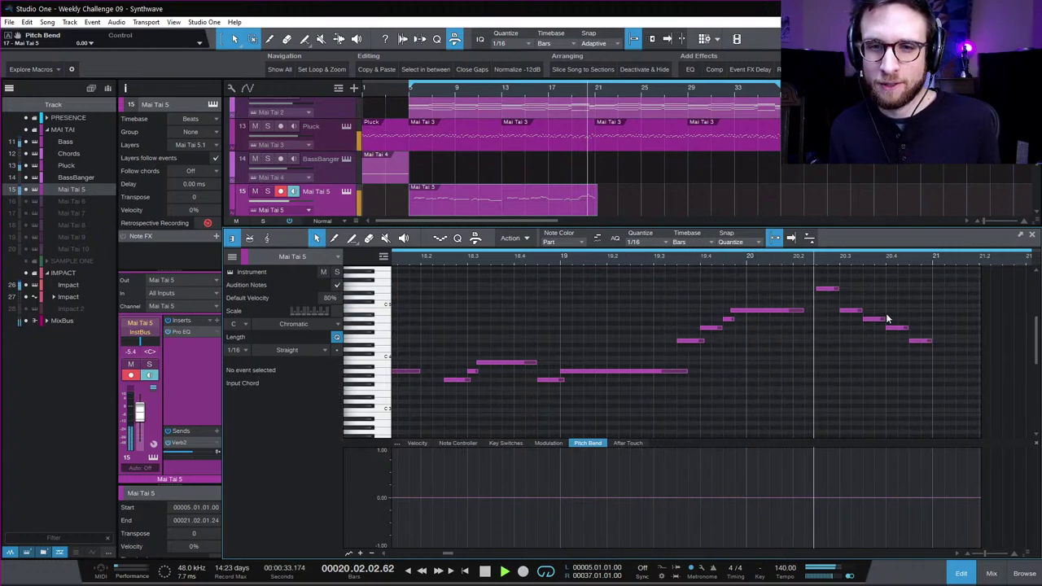
pyautogui.press('space')
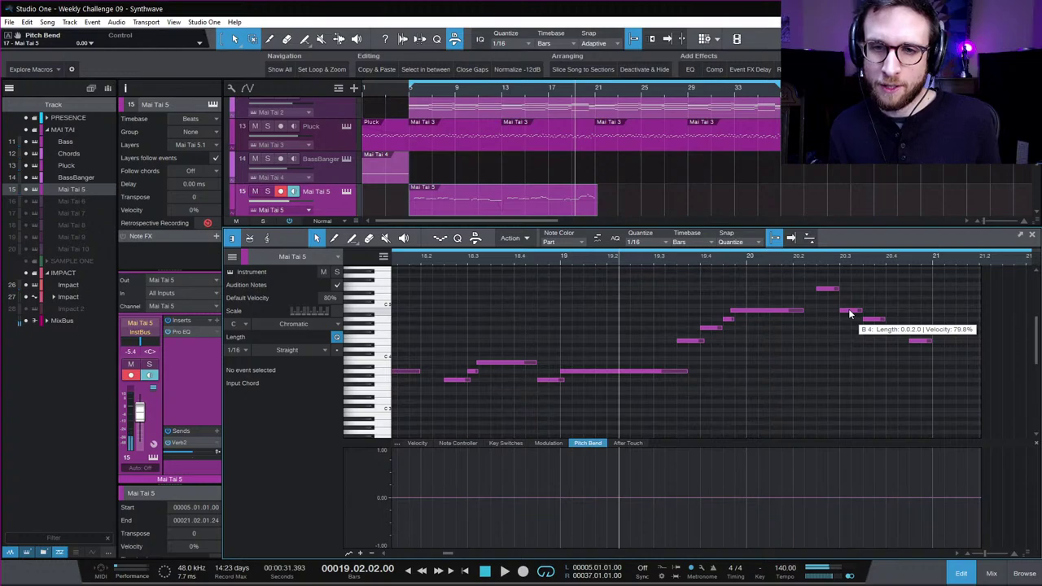
# - Repitch the last four notes of the bar 20 run to D#5, C5, G#4 and D#4
pyautogui.moveTo(849, 313); pyautogui.dragTo(924, 347)
pyautogui.click(904, 318)
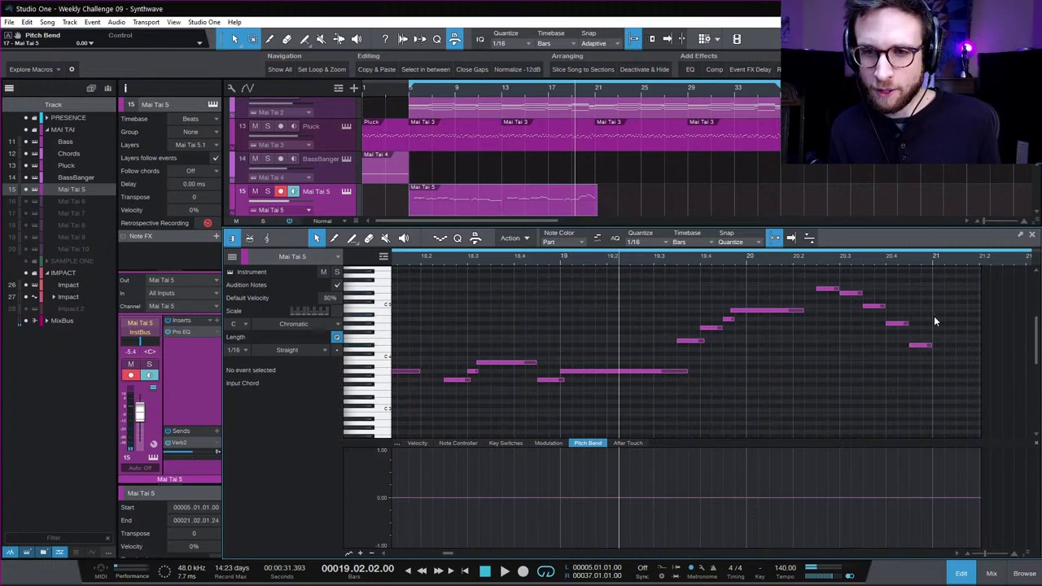
# - Audition the bar 20 run and repitch its C5 to B4 and its G#4 to F#4
pyautogui.press('space')
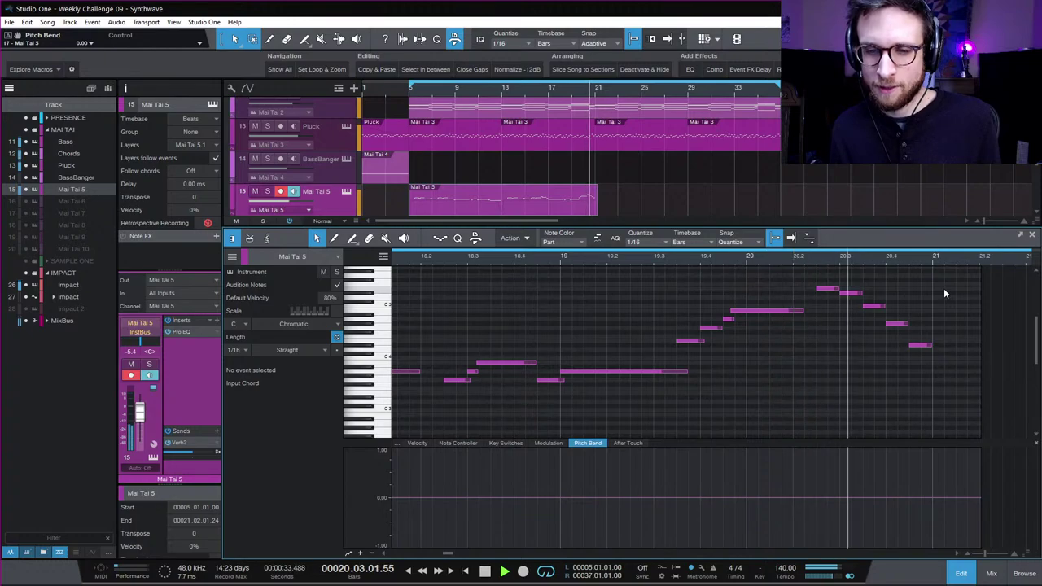
pyautogui.press('space')
pyautogui.doubleClick(894, 323)
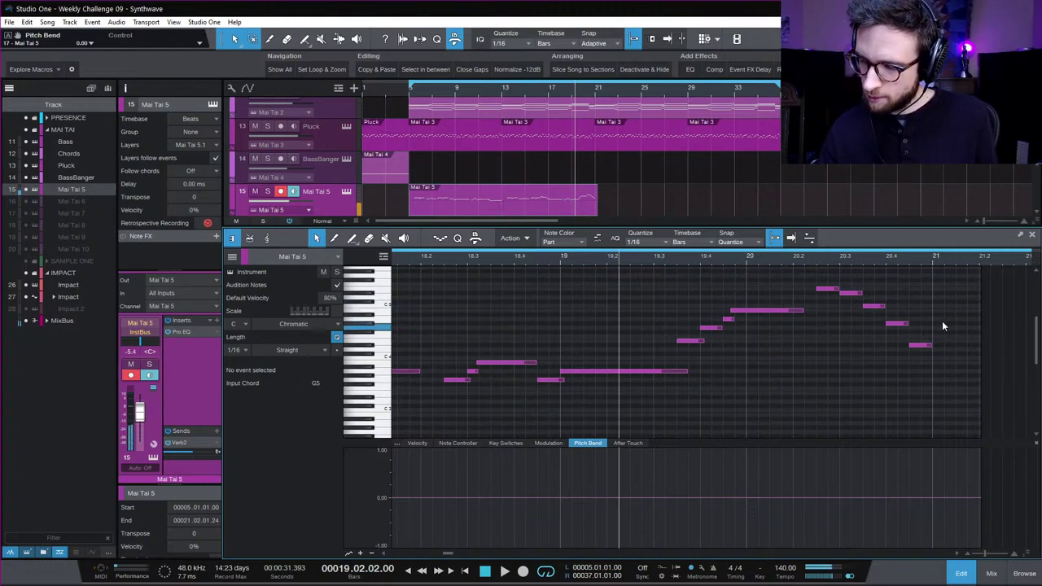
pyautogui.moveTo(898, 325); pyautogui.dragTo(899, 329)
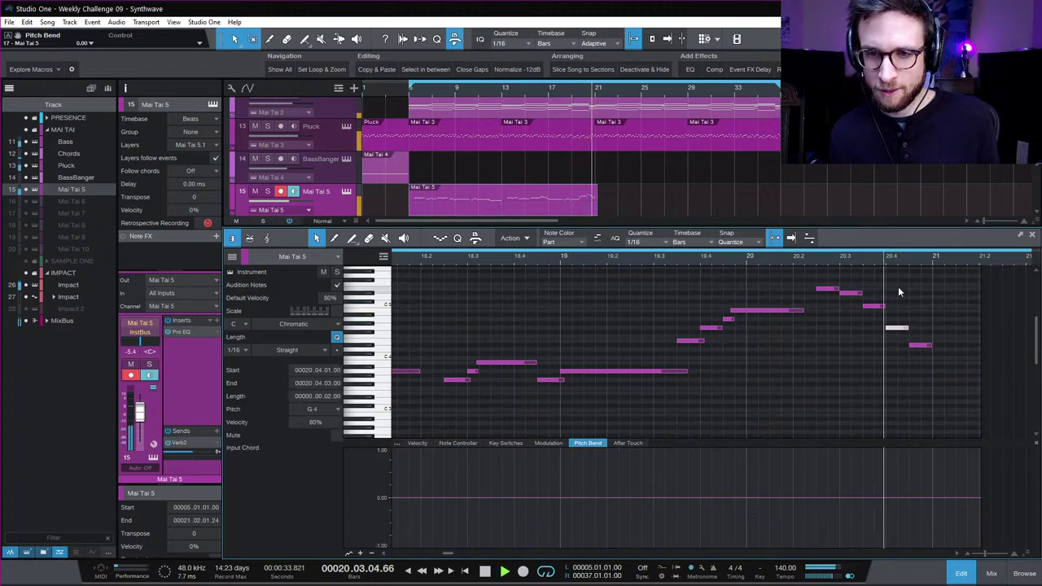
pyautogui.click(874, 310)
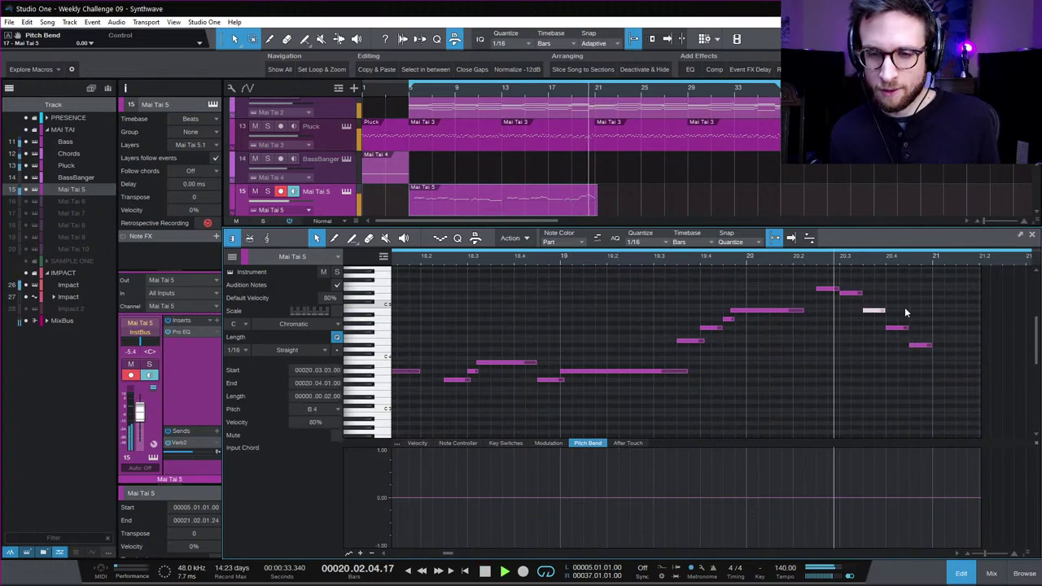
pyautogui.click(899, 328)
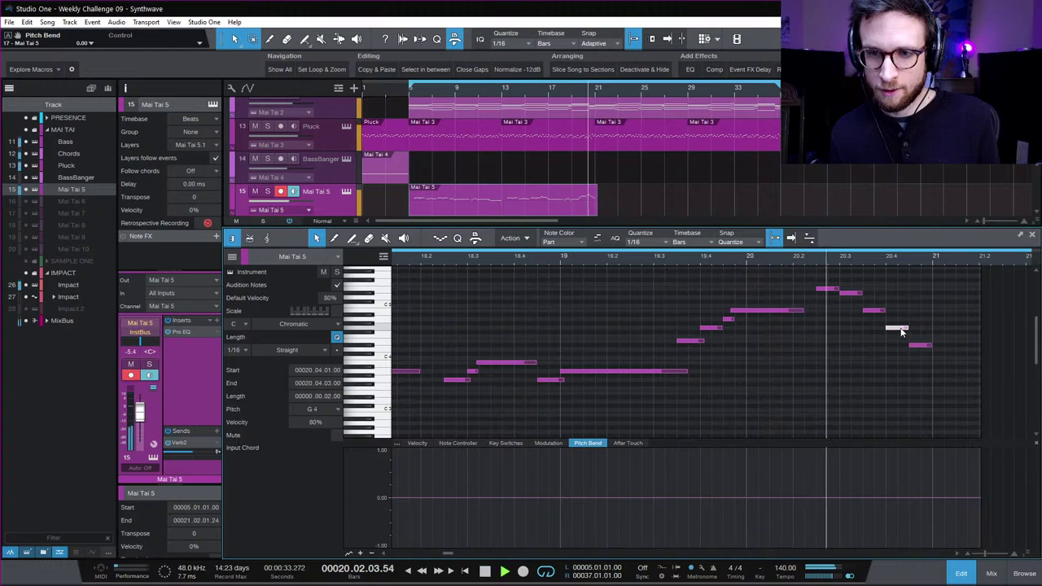
pyautogui.press('Down')
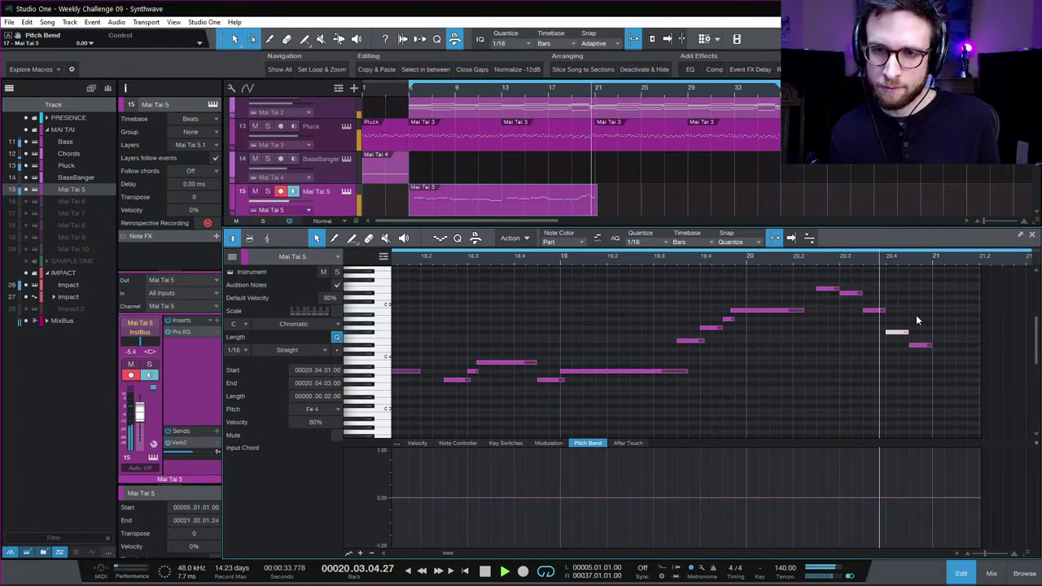
pyautogui.click(911, 291)
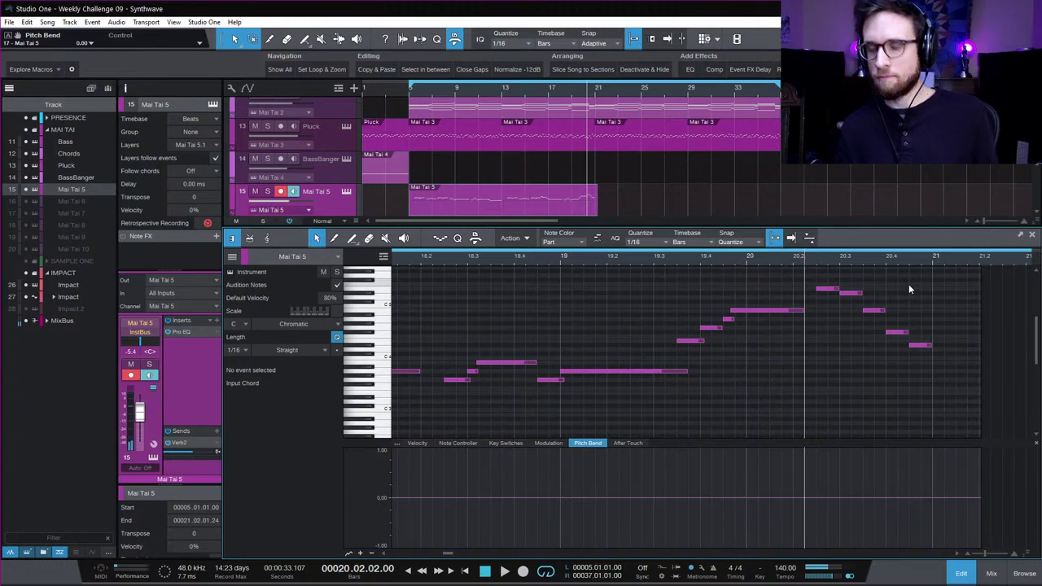
# - Shorten the Mai Tai 5 part to end at 21.01.01.00 and play it back from bar 5
pyautogui.moveTo(981, 277); pyautogui.dragTo(930, 275)
pyautogui.press('w')
pyautogui.press('w')
pyautogui.press('w')
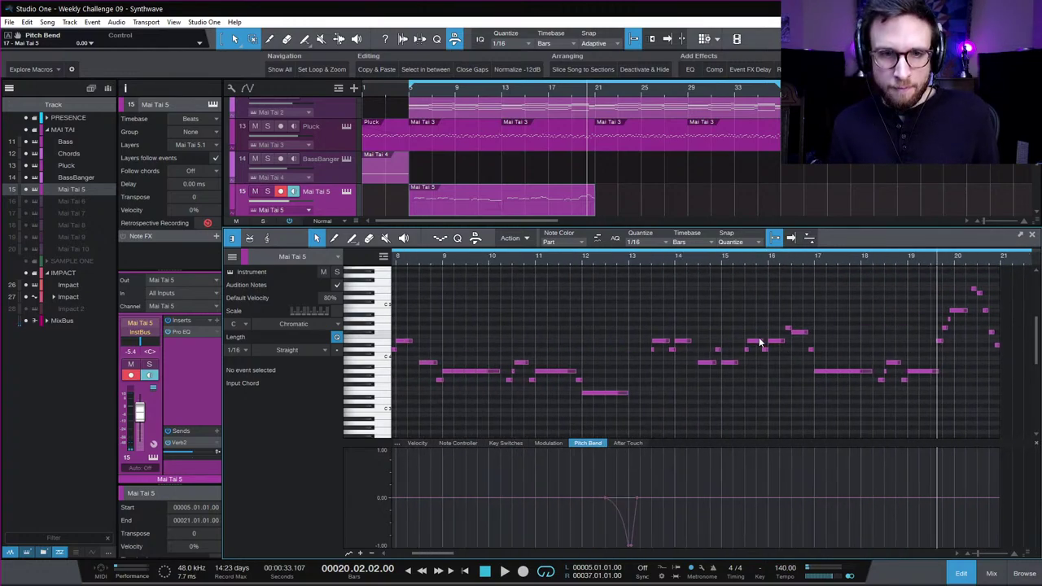
pyautogui.hscroll(-5, 727, 340)
pyautogui.click(545, 262)
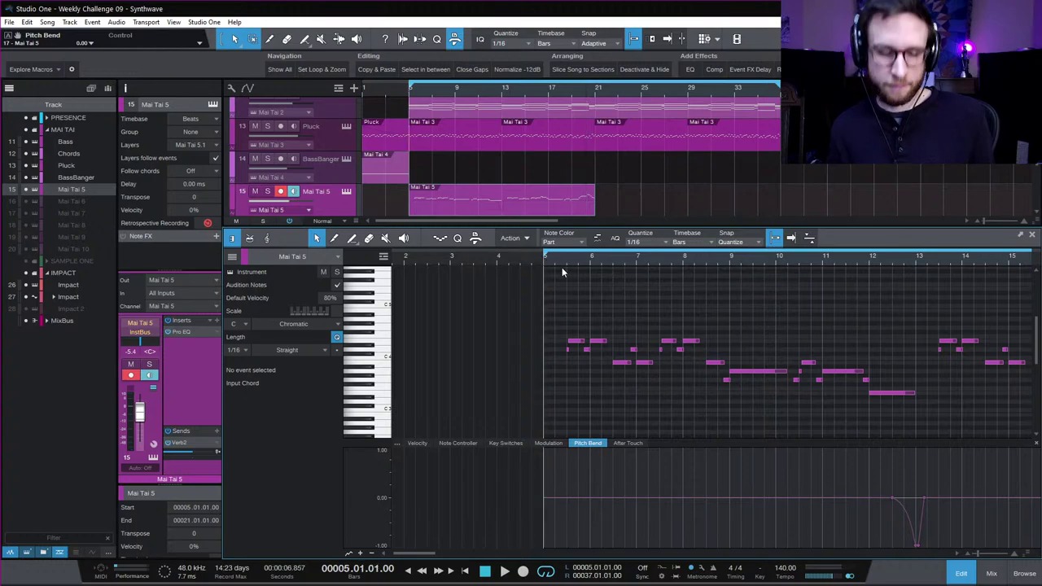
pyautogui.press('space')
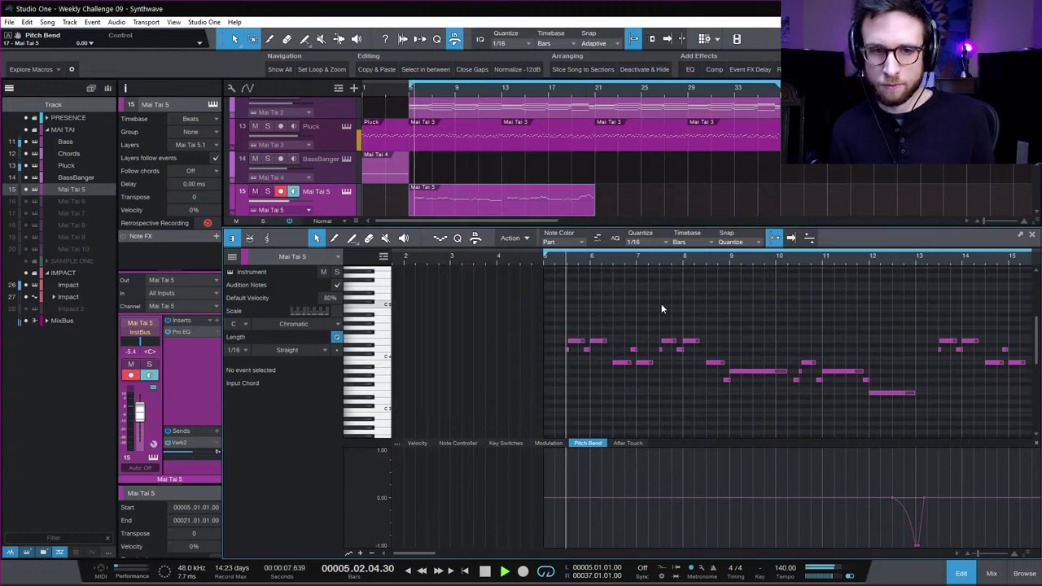
pyautogui.press('F2')
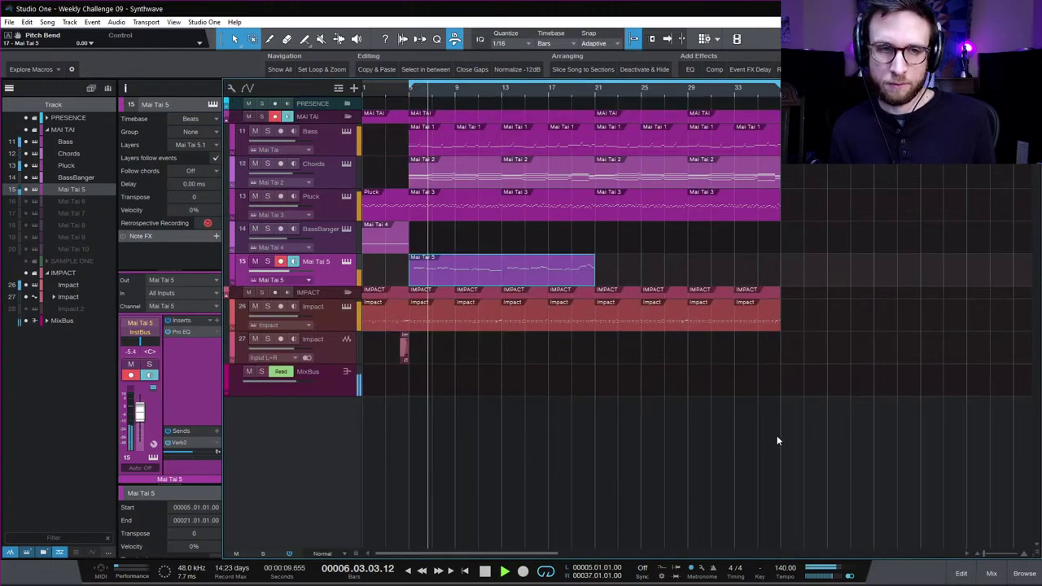
pyautogui.press('space')
# - Make a complete duplicate of the Mai Tai 5 track and open the copy's synth
pyautogui.rightClick(340, 283)
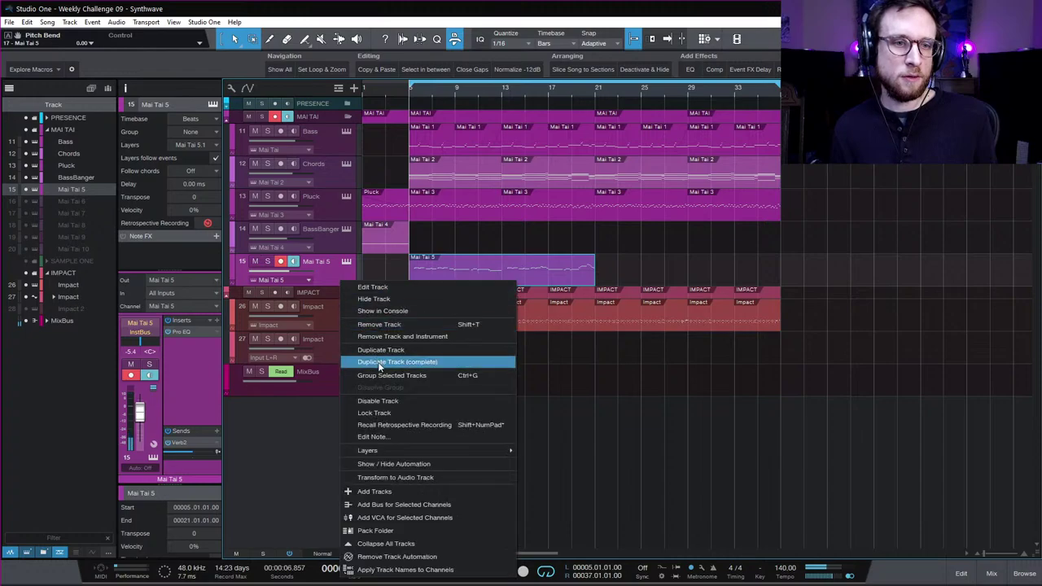
pyautogui.click(432, 362)
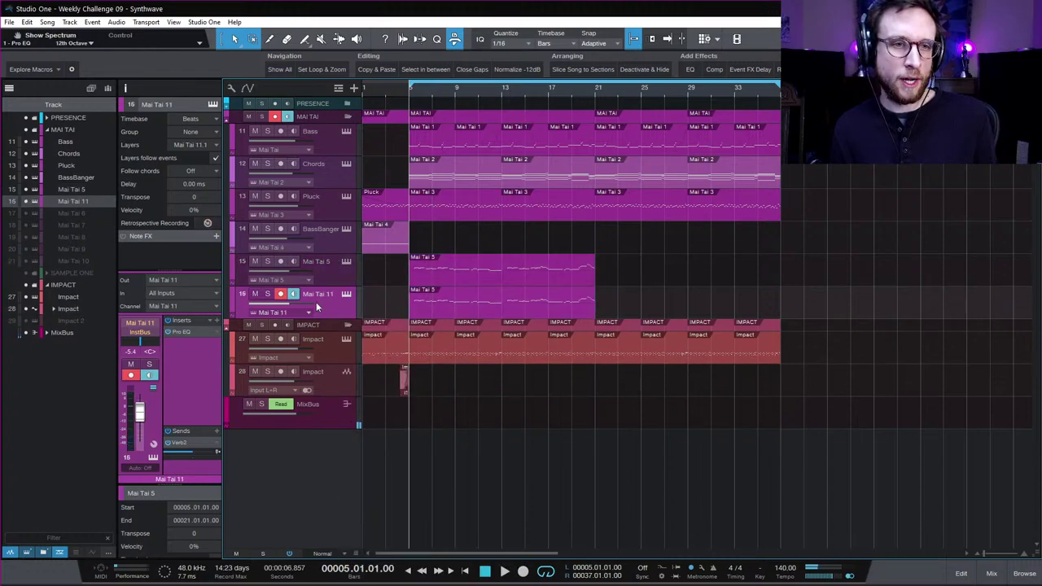
pyautogui.click(345, 296)
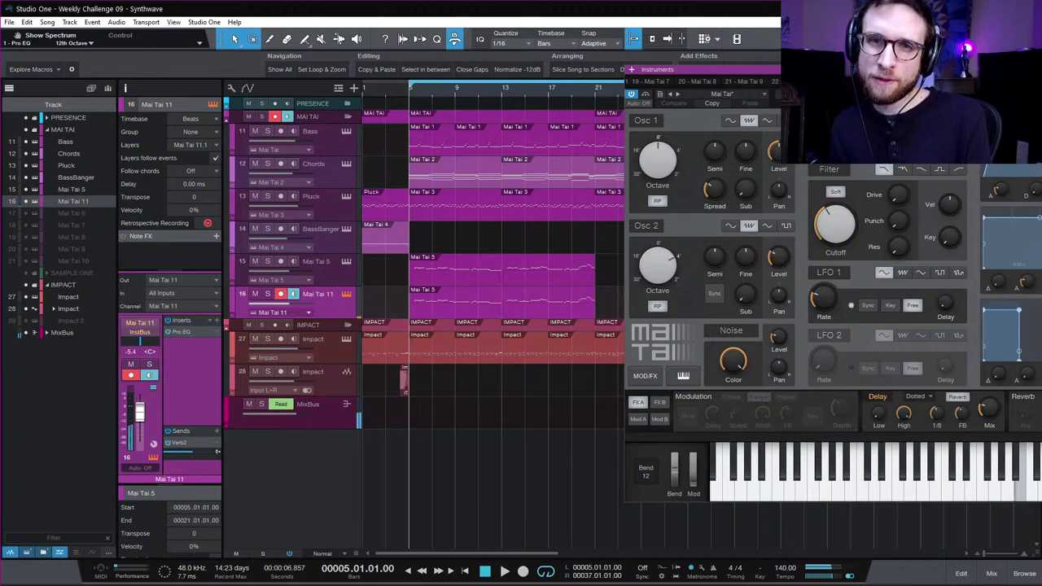
# - Switch the copy's oscillator 1 to a square wave with 100% pulse width and compare it with the Mai Tai 5 synth
pyautogui.click(781, 119)
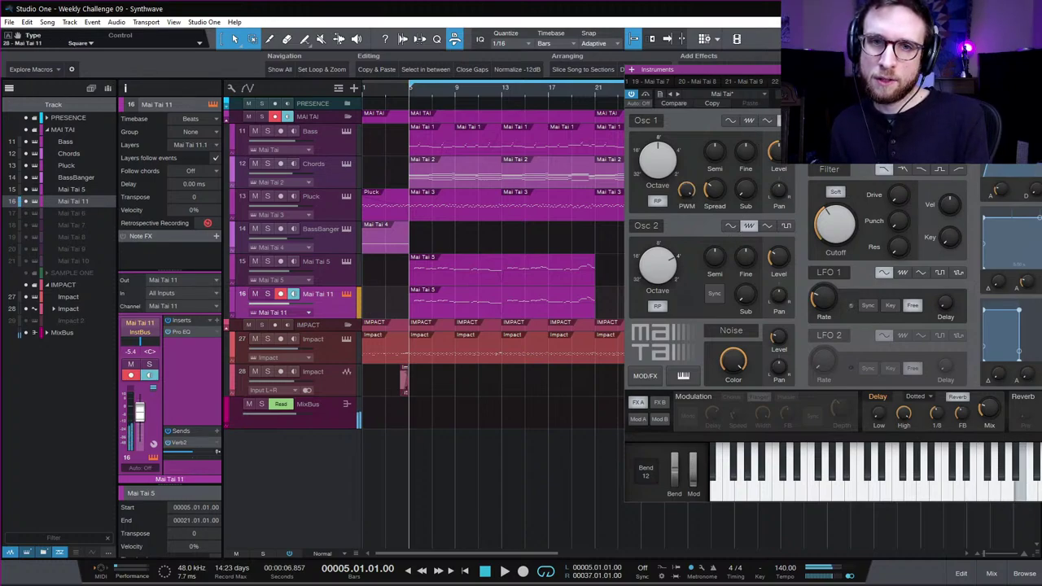
pyautogui.moveTo(690, 192); pyautogui.dragTo(691, 216)
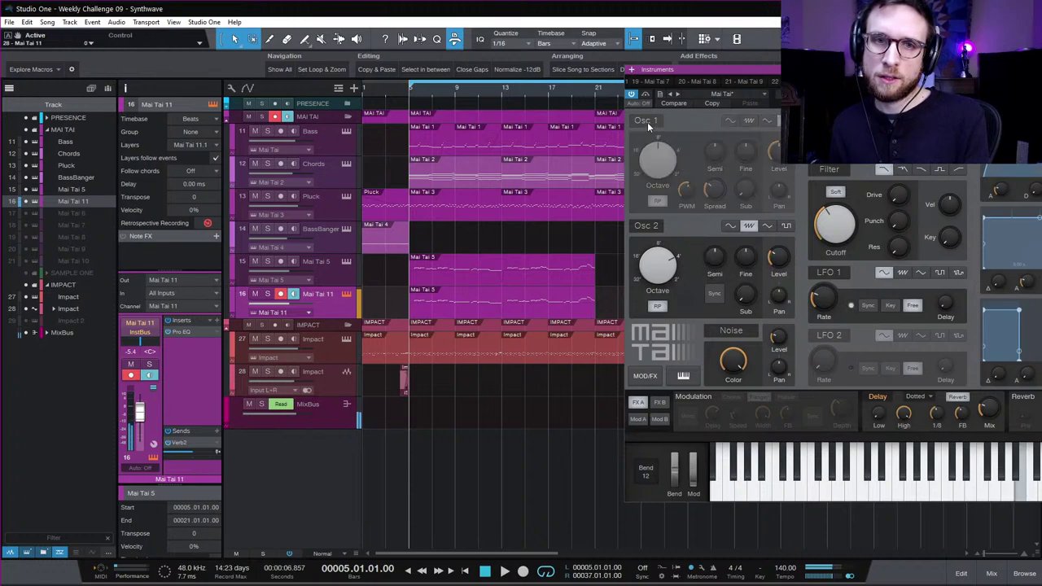
pyautogui.click(338, 275)
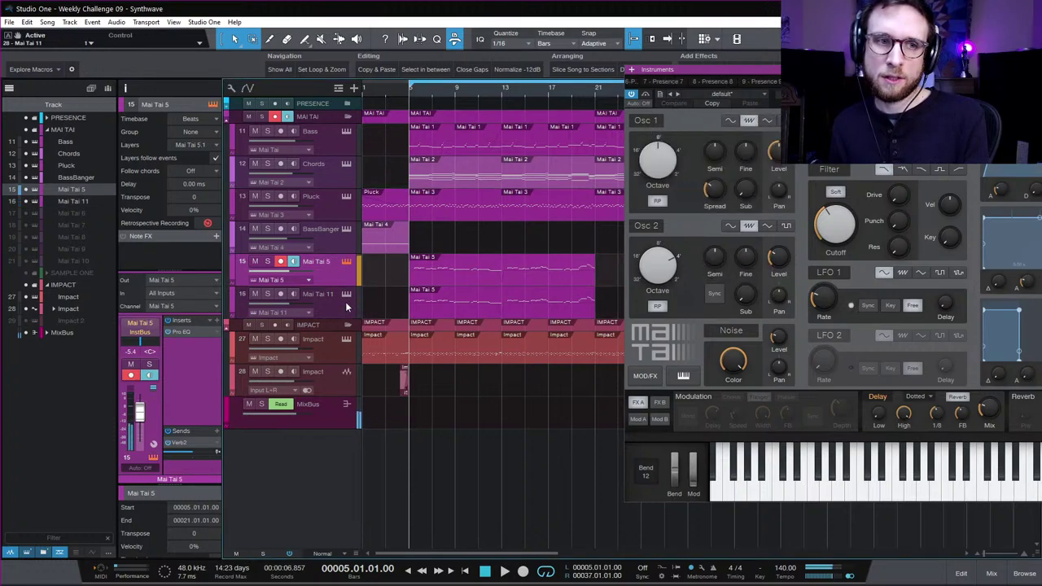
pyautogui.click(346, 307)
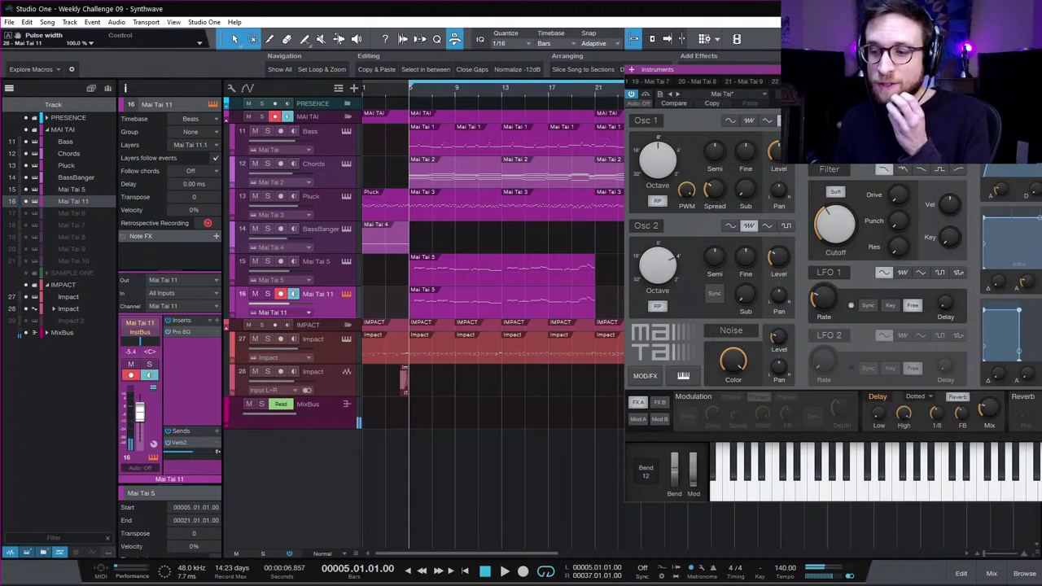
pyautogui.press('F11')
# - In the Mai Tai 11 part, mute the opening phrases that start in bars 5 and 7
pyautogui.click(426, 311)
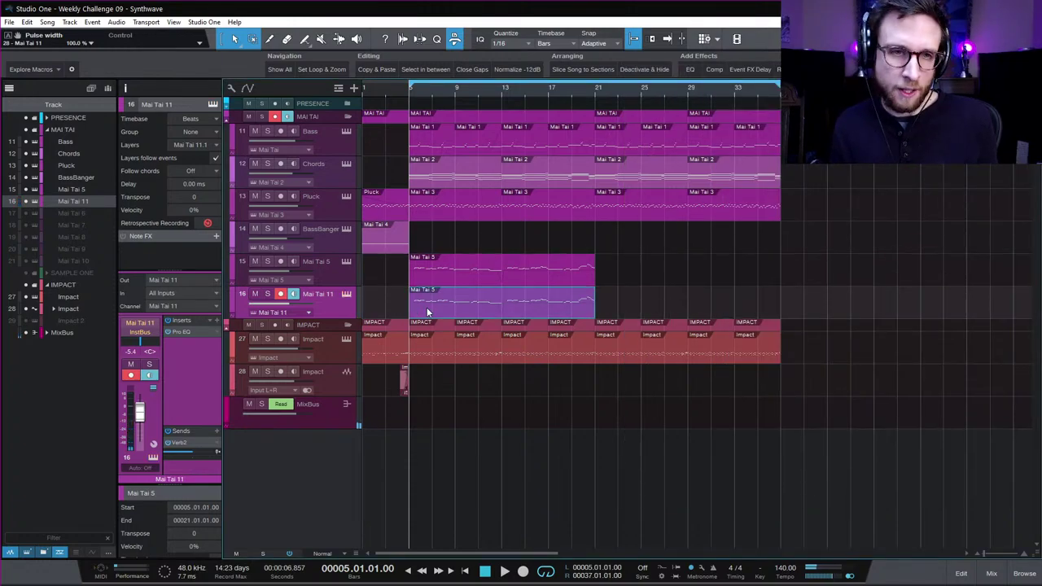
pyautogui.doubleClick(427, 307)
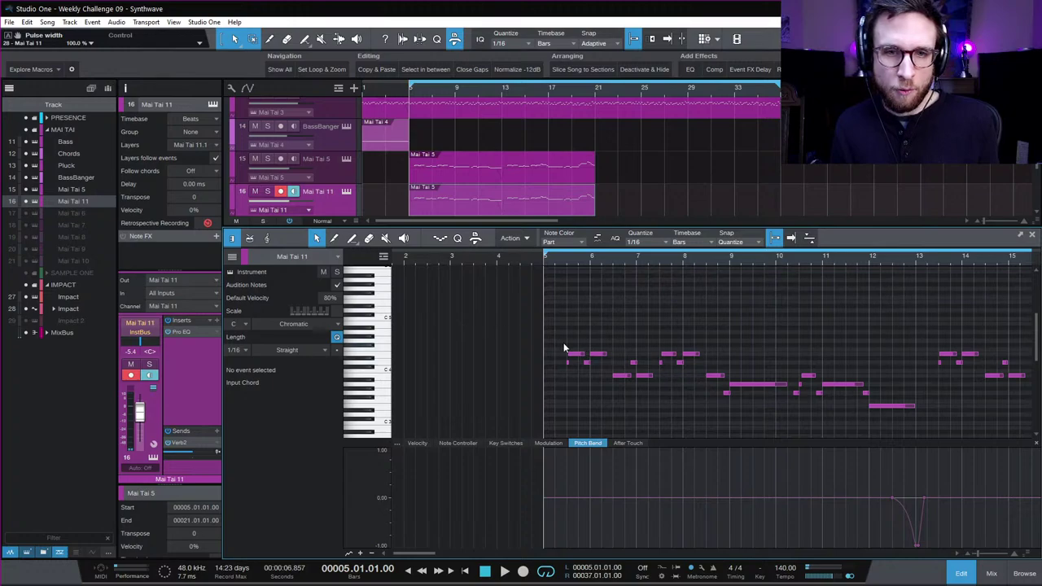
pyautogui.moveTo(602, 370); pyautogui.dragTo(606, 371)
pyautogui.hotkey('shift', 'm')
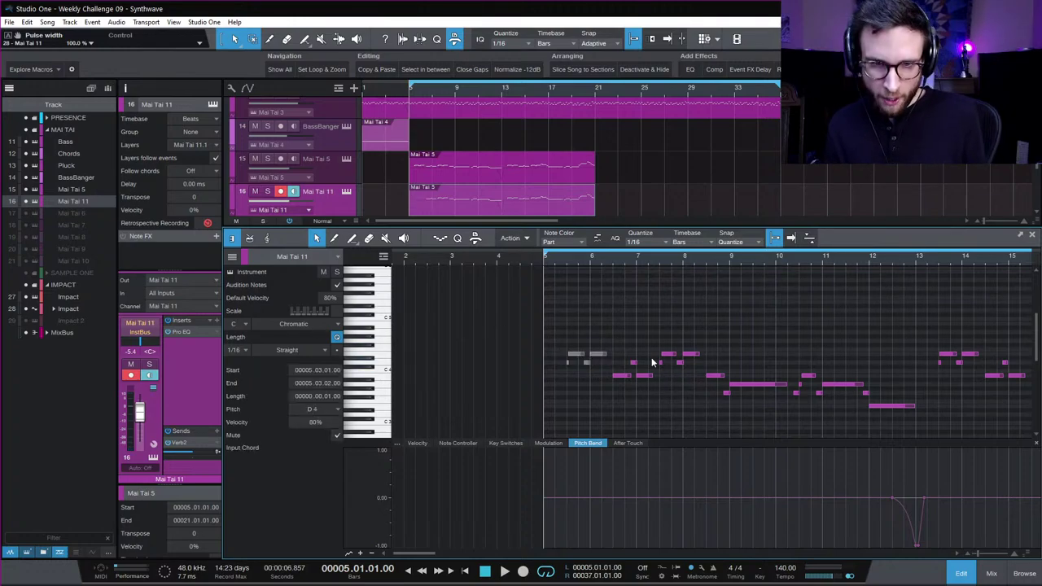
pyautogui.moveTo(660, 342); pyautogui.dragTo(700, 368)
pyautogui.hotkey('shift', 'm')
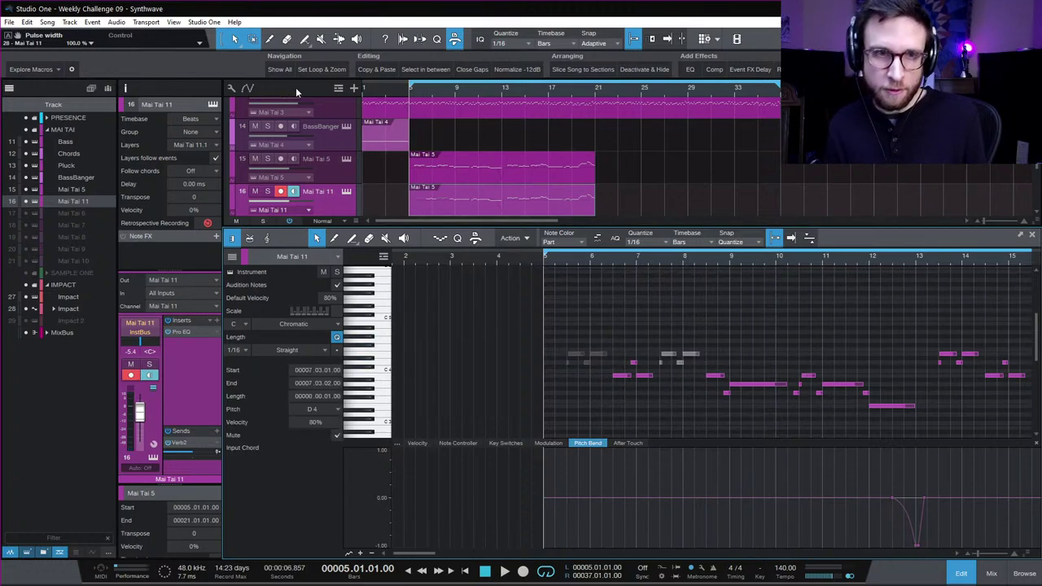
# - In the Mai Tai 5 part, mute the answering phrase in bars 6–7 and play both leads from bar 5
pyautogui.click(421, 174)
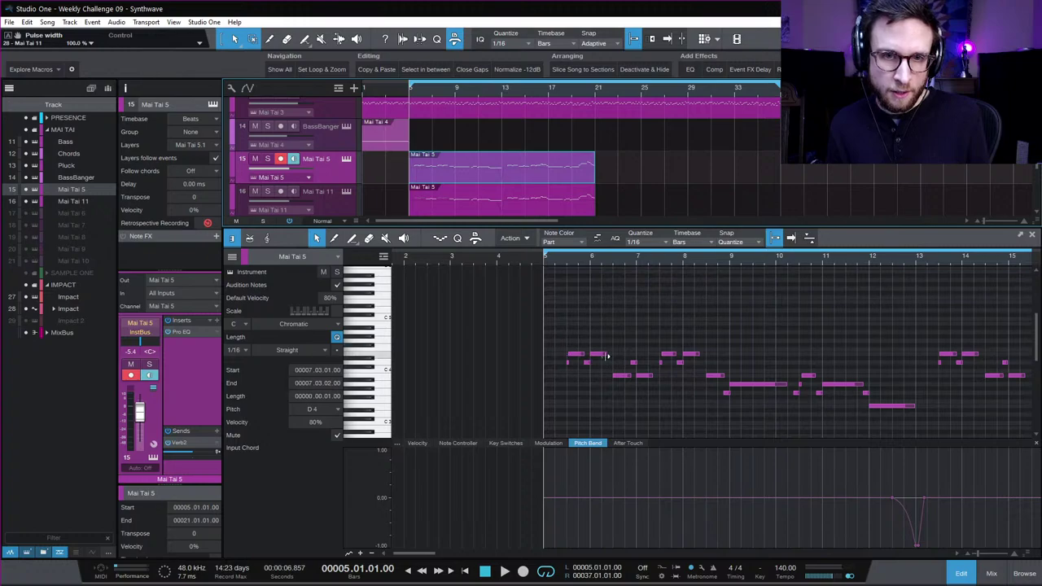
pyautogui.moveTo(612, 348); pyautogui.dragTo(638, 387)
pyautogui.press('space')
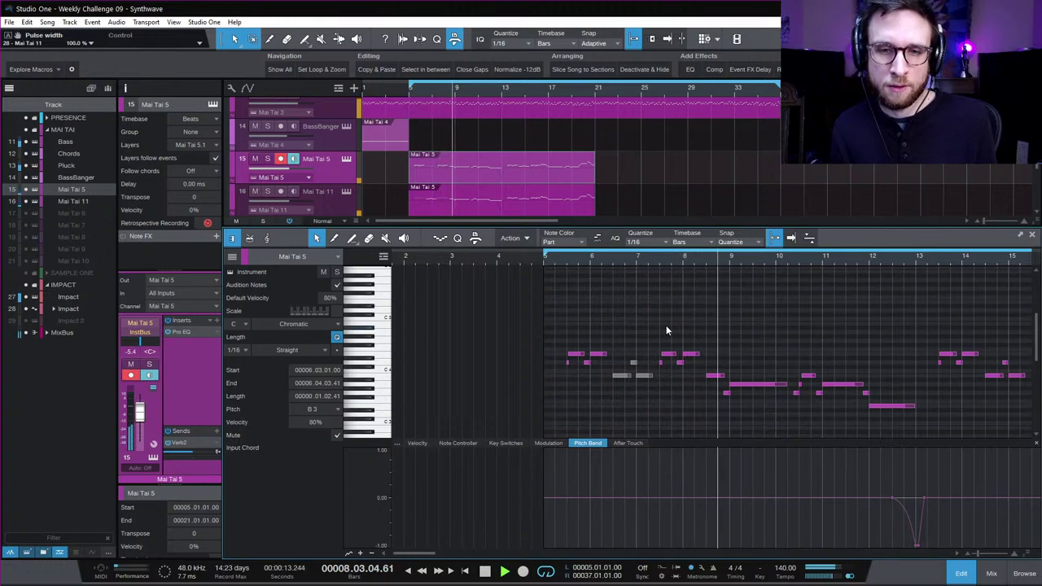
pyautogui.press('space')
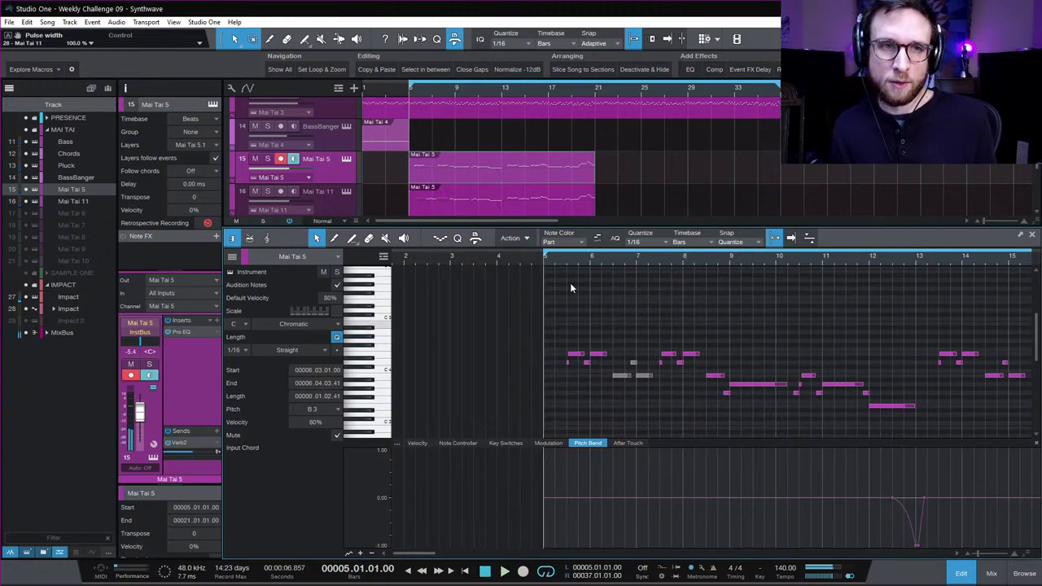
# - Lower the Mai Tai 11 channel volume to -8.5 dB and play both leads together
pyautogui.click(332, 210)
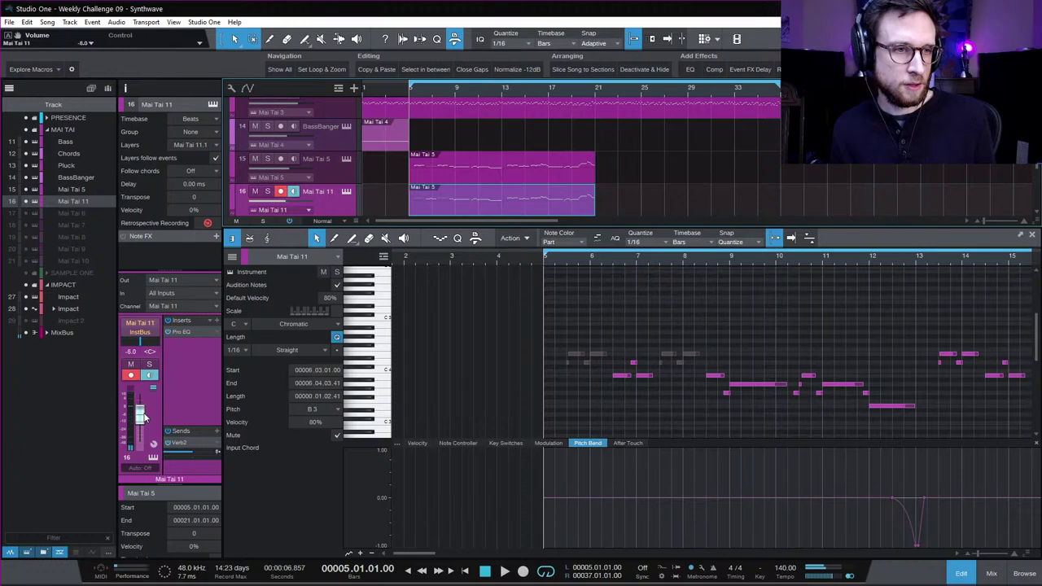
pyautogui.press('space')
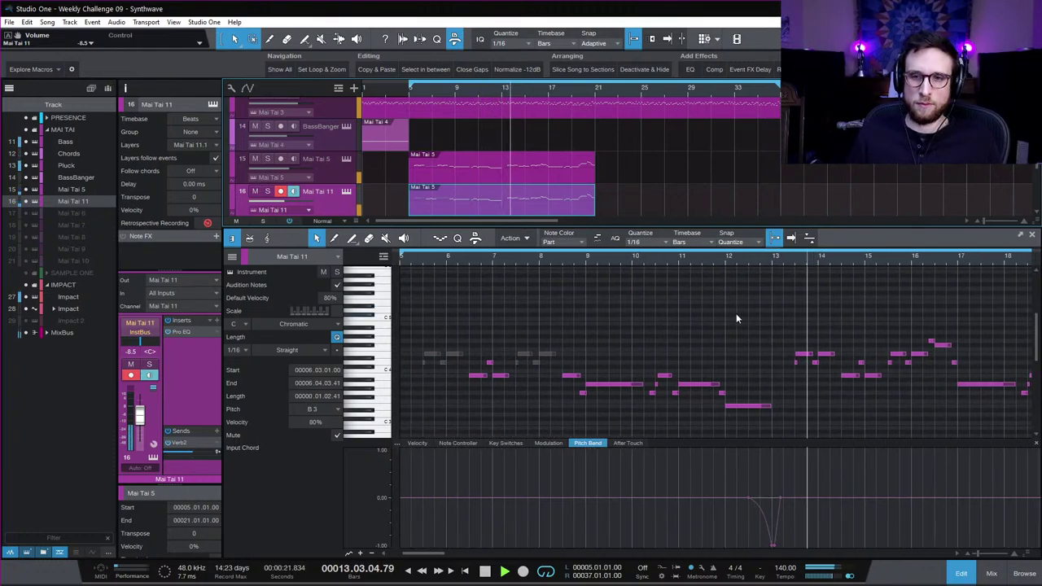
pyautogui.press('space')
# - Mute the Mai Tai 11 phrases starting in bars 13 and 15 and play back from bar 5
pyautogui.moveTo(669, 339); pyautogui.dragTo(810, 359)
pyautogui.hotkey('shift', 'm')
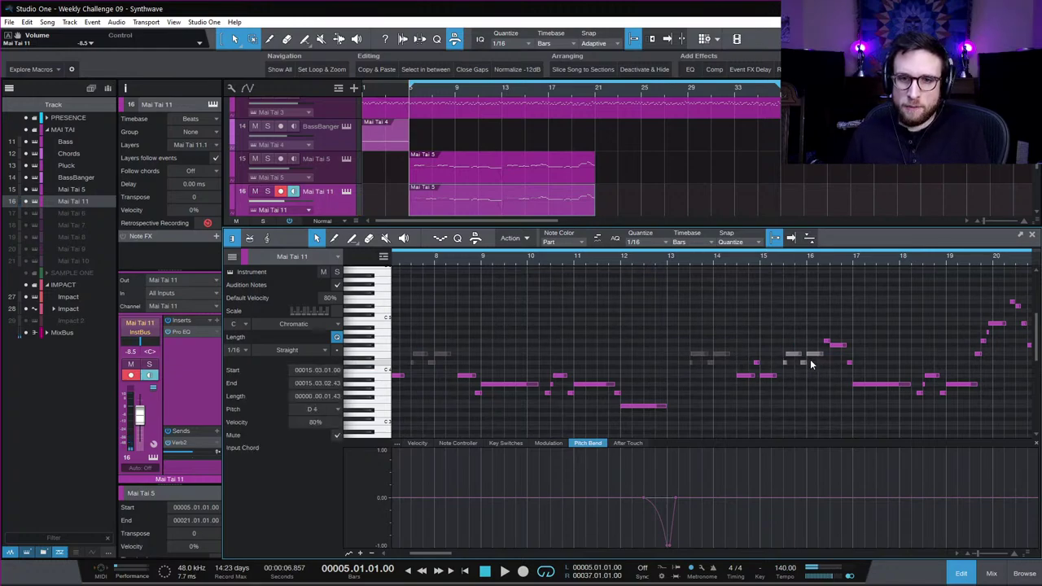
pyautogui.hotkey('shift', 'm')
pyautogui.press('space')
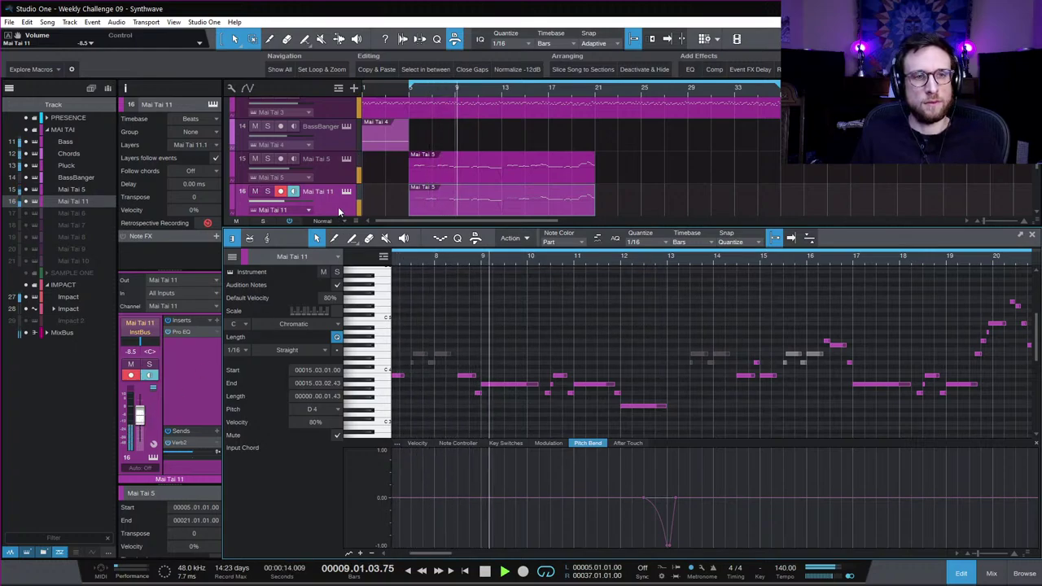
pyautogui.press('space')
# - Open the mixer and resize the Mai Tai 11 channel's inserts and sends areas to show its Verb2 send
pyautogui.click(991, 573)
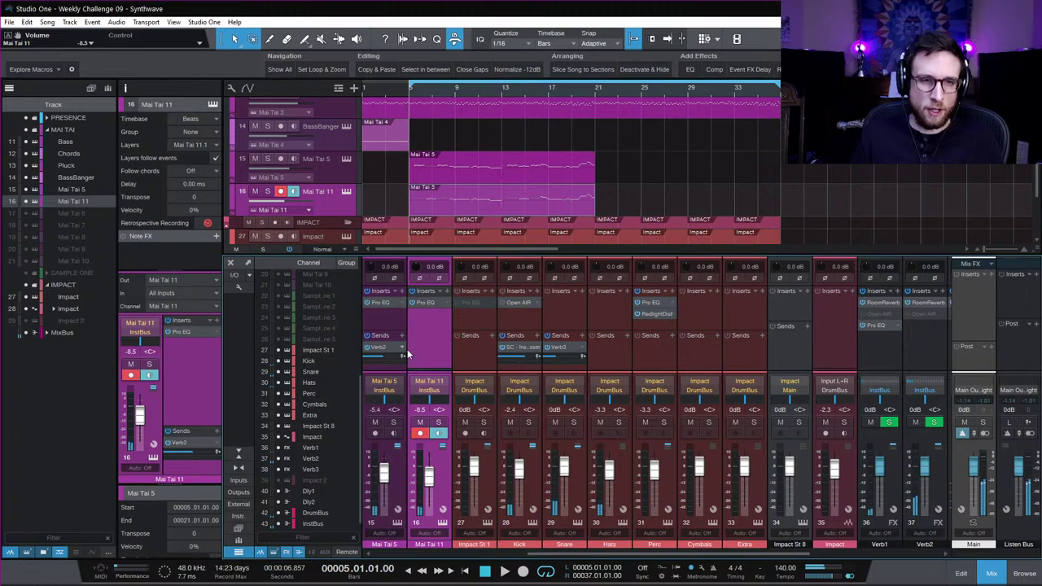
pyautogui.hscroll(-3, 408, 353)
pyautogui.hscroll(-2, 558, 326)
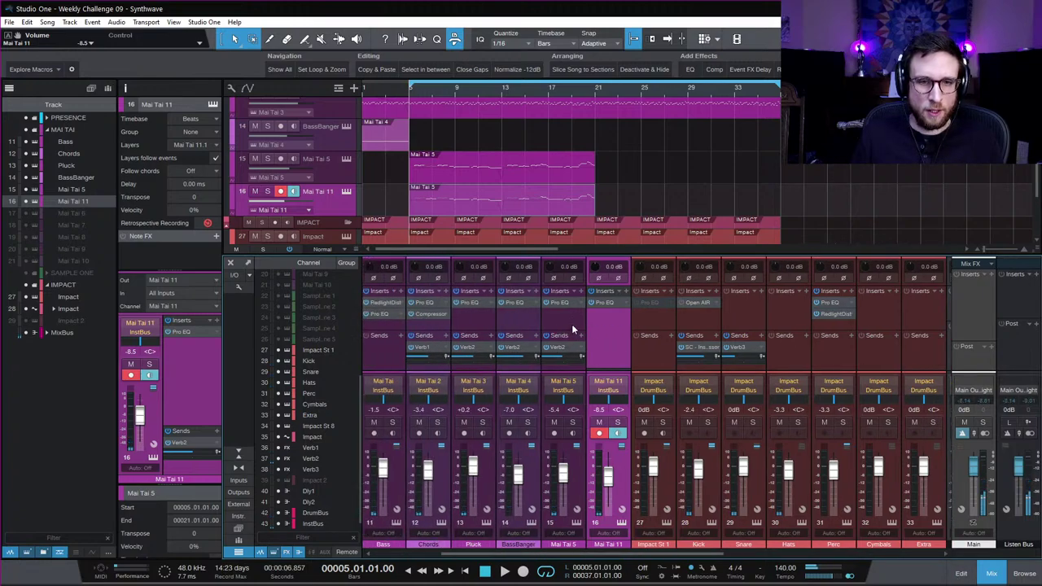
pyautogui.click(562, 331)
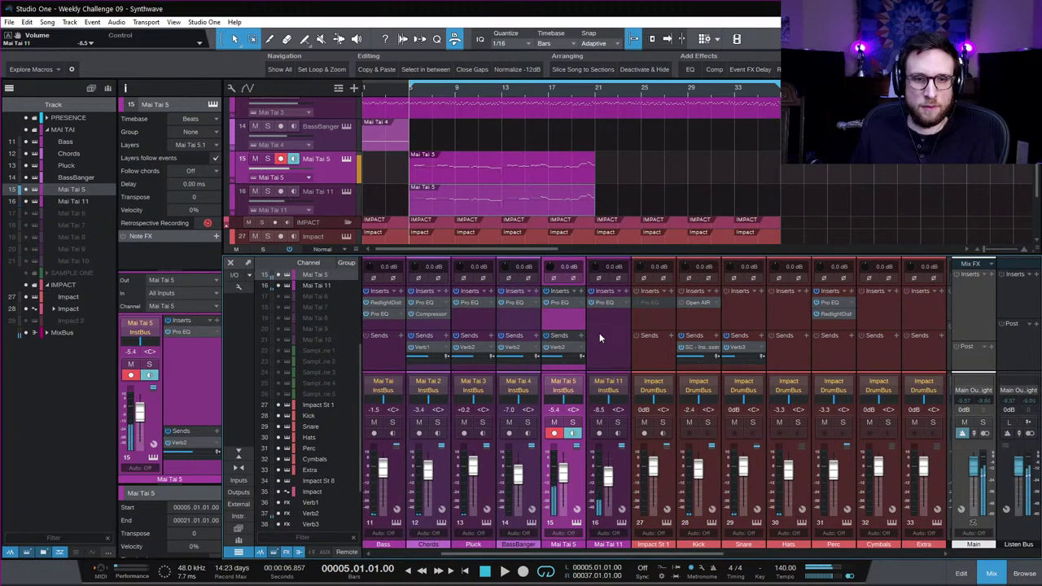
pyautogui.moveTo(612, 368); pyautogui.dragTo(617, 328)
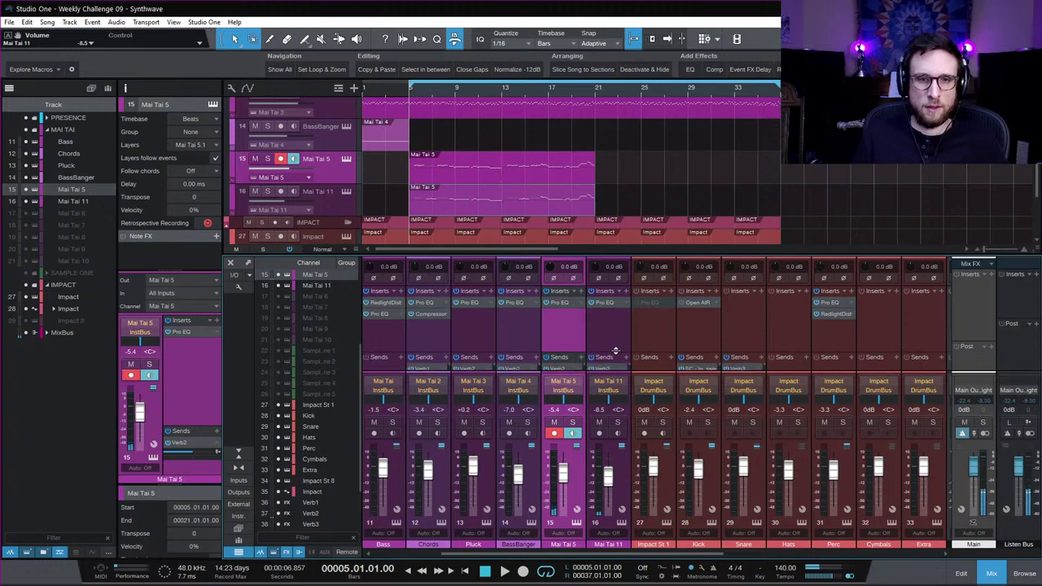
# - Add a bus channel with the Mai Tai 5 and Mai Tai 11 channels selected
pyautogui.click(600, 321)
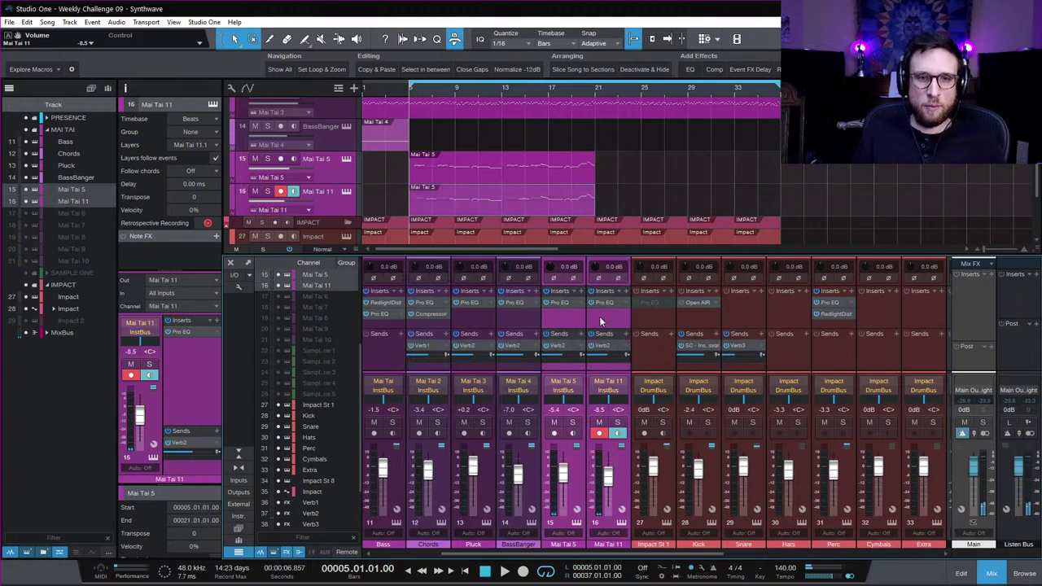
pyautogui.rightClick(600, 319)
pyautogui.click(676, 430)
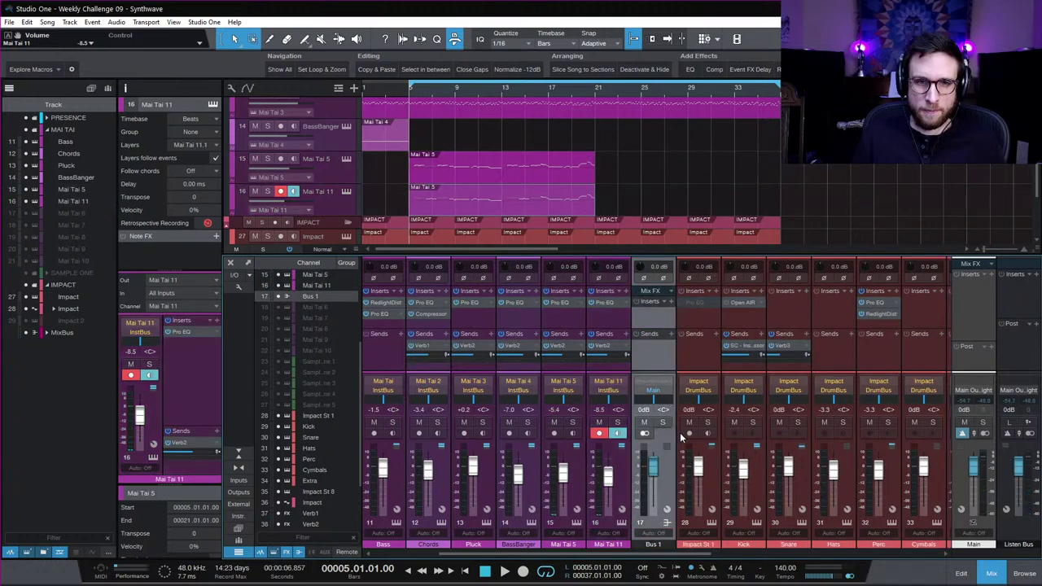
# - Insert a Compressor on the Bus 1 channel
pyautogui.click(669, 301)
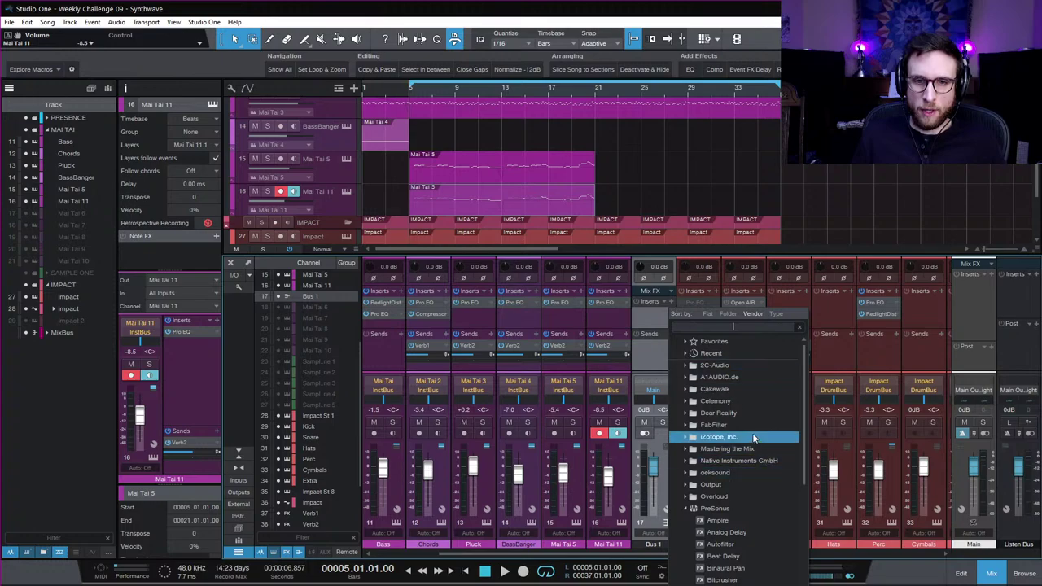
pyautogui.write('comp')
pyautogui.press('Return')
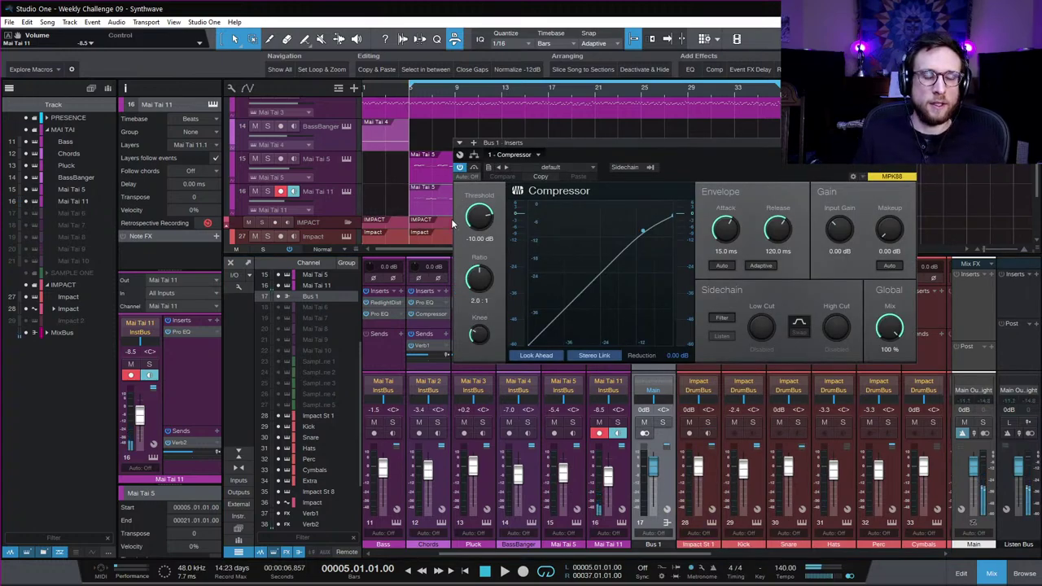
# - Set the Bus 1 compressor to a 4.9:1 ratio, 9.12 ms attack, 70.5 ms release and -29.20 dB threshold while checking playback
pyautogui.moveTo(477, 290); pyautogui.dragTo(474, 279)
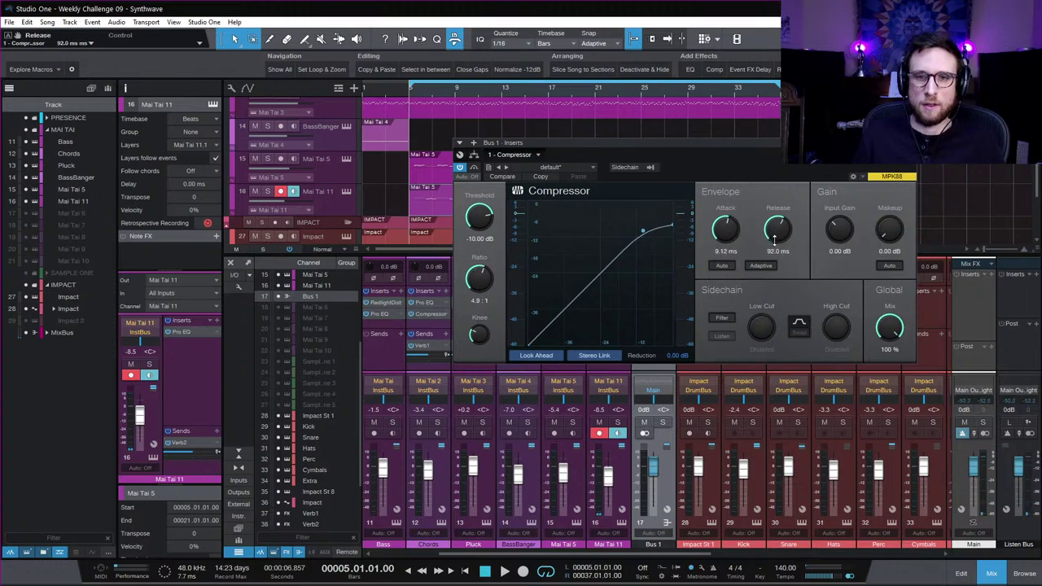
pyautogui.moveTo(775, 238); pyautogui.dragTo(775, 249)
pyautogui.press('space')
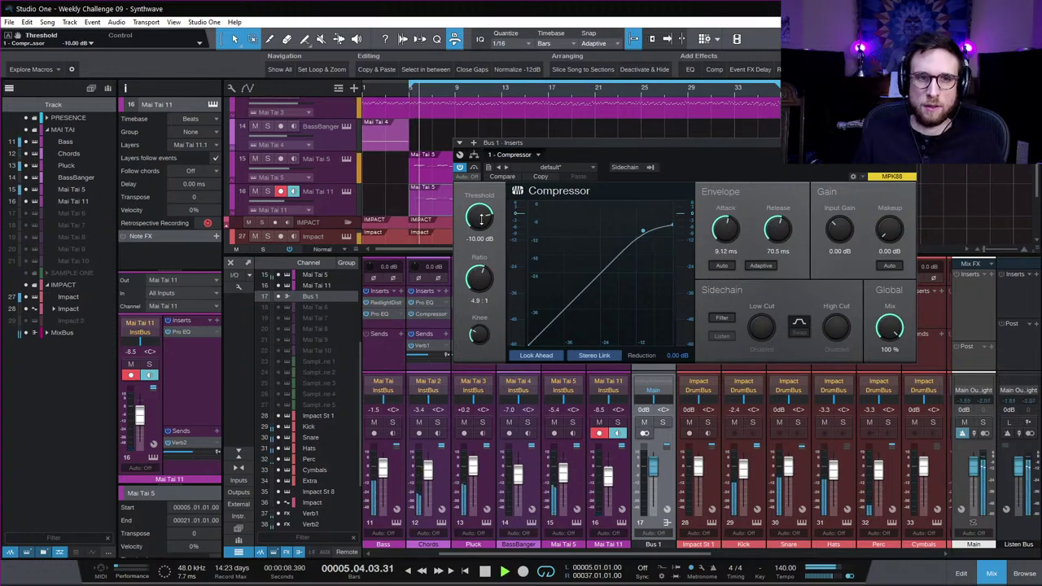
pyautogui.moveTo(480, 217); pyautogui.dragTo(479, 255)
pyautogui.press('space')
# - Route Bus 1 to InstBus and send the outputs of Mai Tai 5 and Mai Tai 11 to Bus 1
pyautogui.moveTo(637, 149); pyautogui.dragTo(850, 230)
pyautogui.click(651, 390)
pyautogui.click(699, 450)
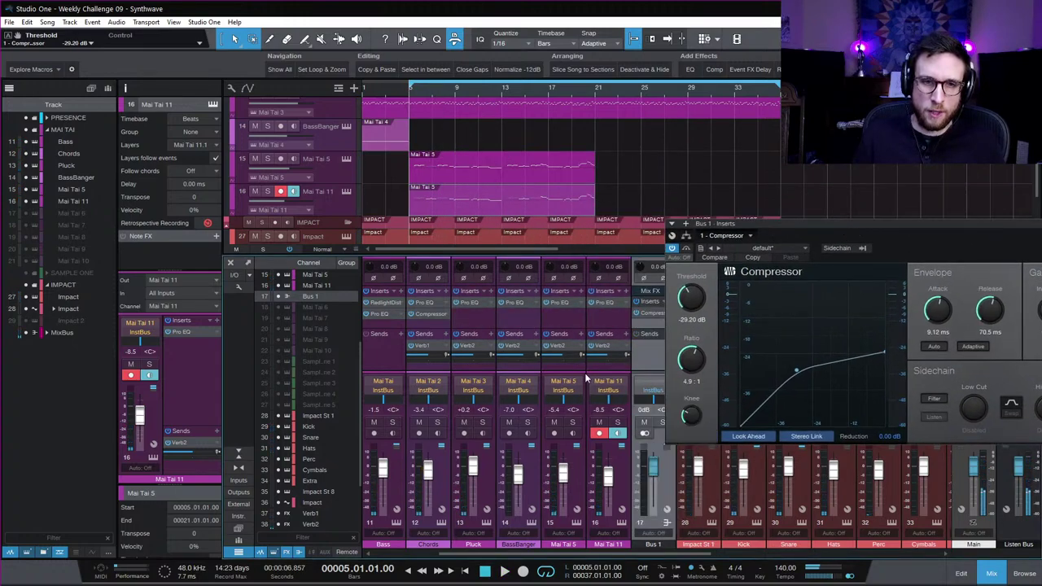
pyautogui.click(572, 368)
pyautogui.click(616, 371)
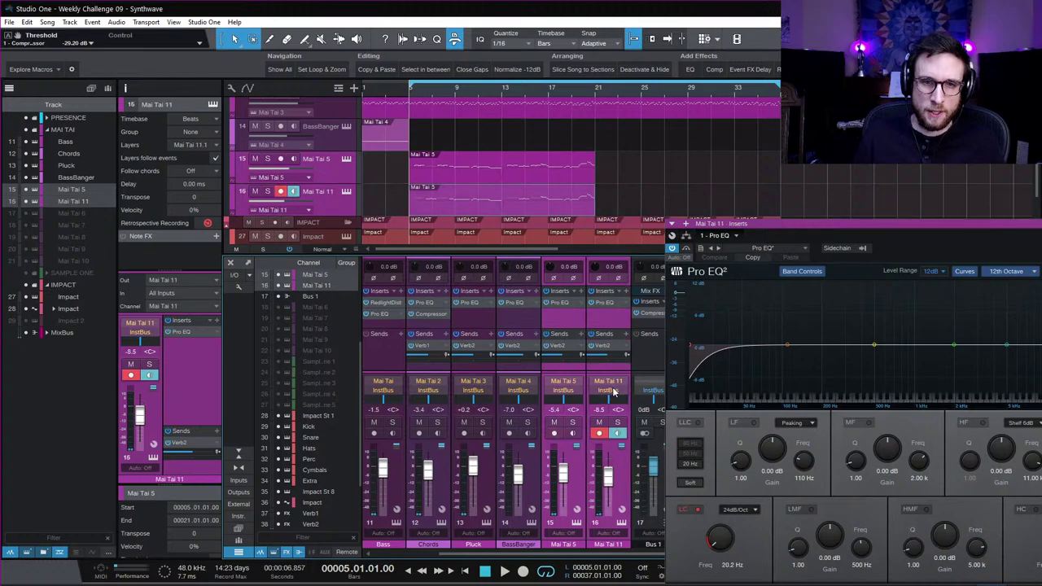
pyautogui.click(610, 390)
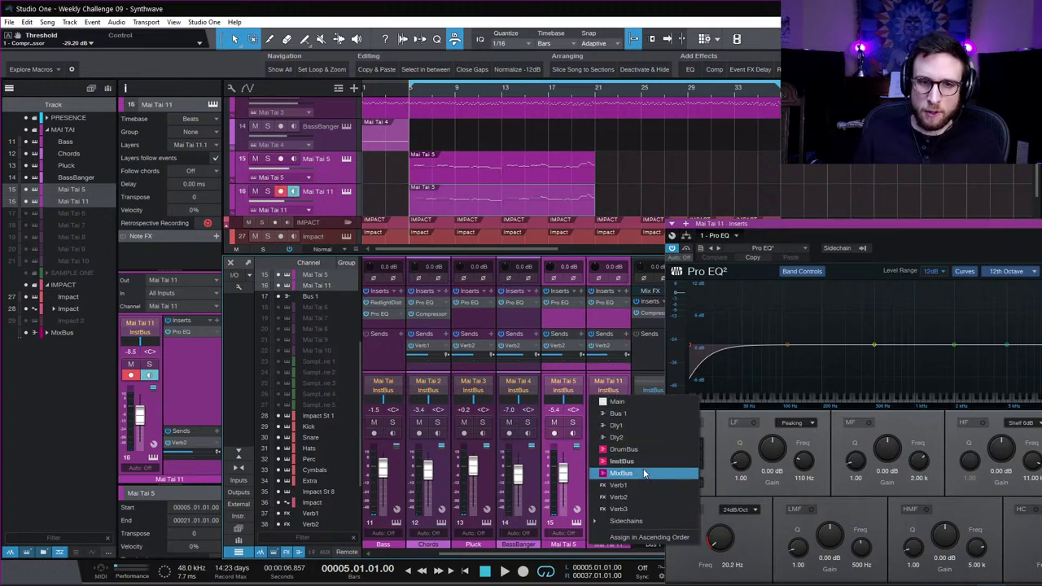
pyautogui.click(648, 417)
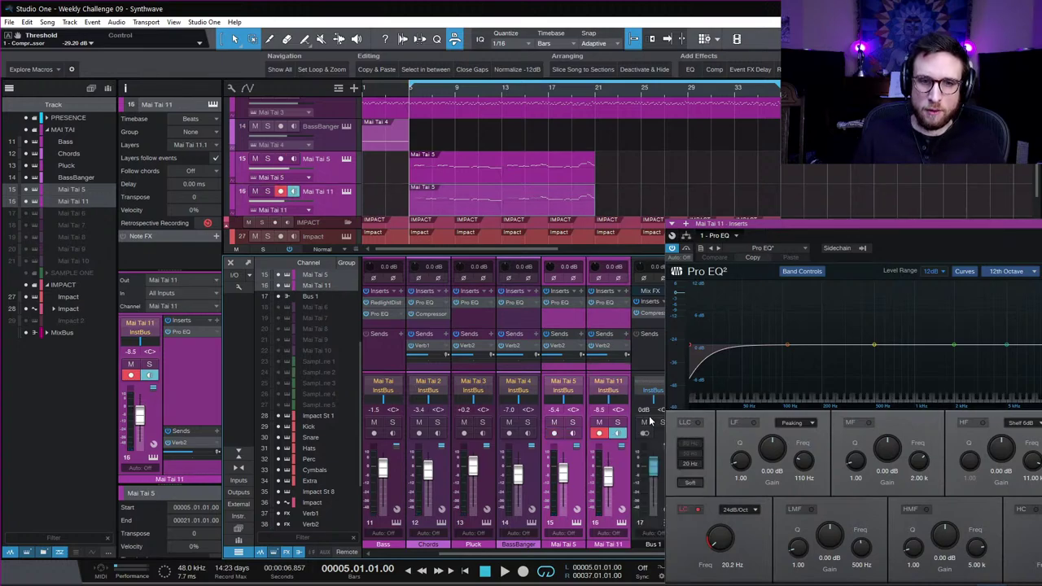
# - Play back both leads and raise the Bus 1 compressor threshold to -26.32 dB
pyautogui.press('space')
pyautogui.moveTo(821, 220); pyautogui.dragTo(710, 145)
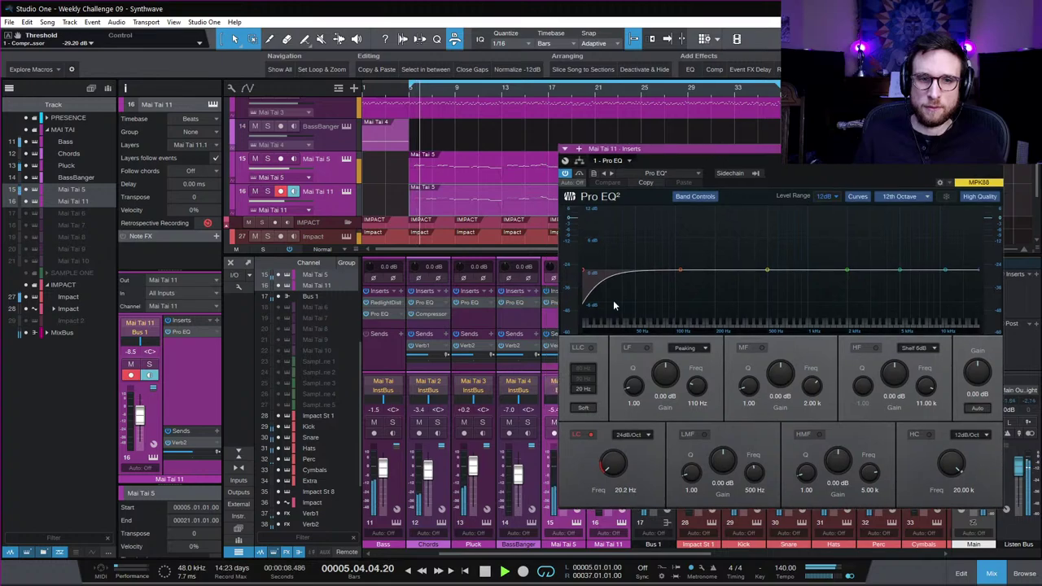
pyautogui.click(1003, 149)
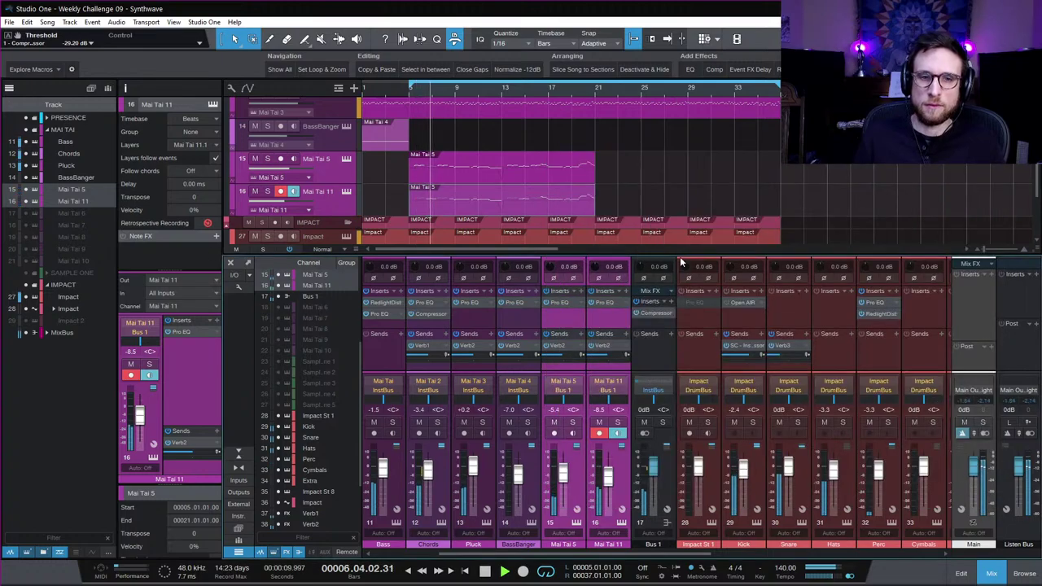
pyautogui.click(651, 312)
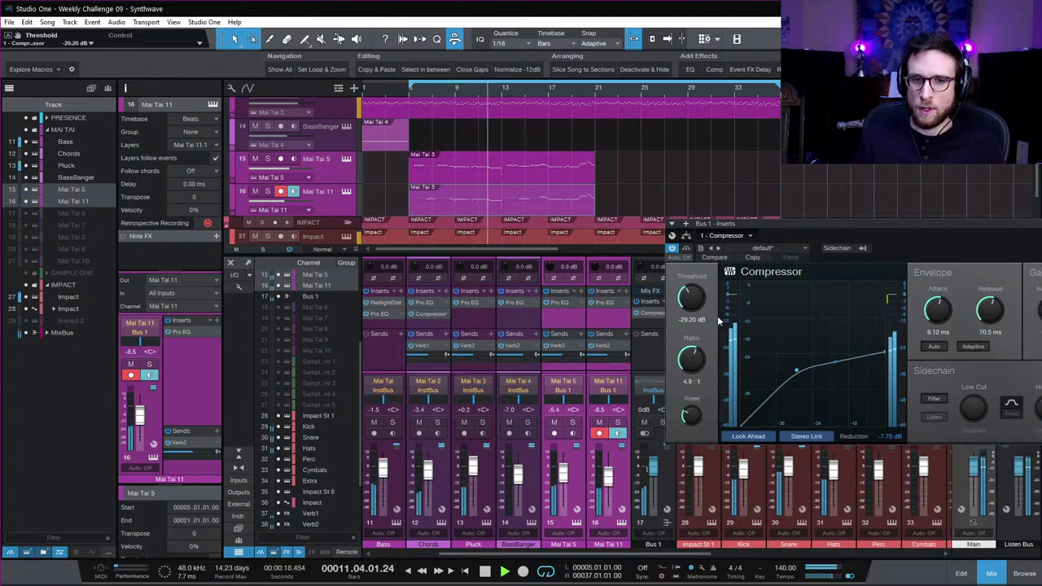
pyautogui.moveTo(690, 302); pyautogui.dragTo(690, 299)
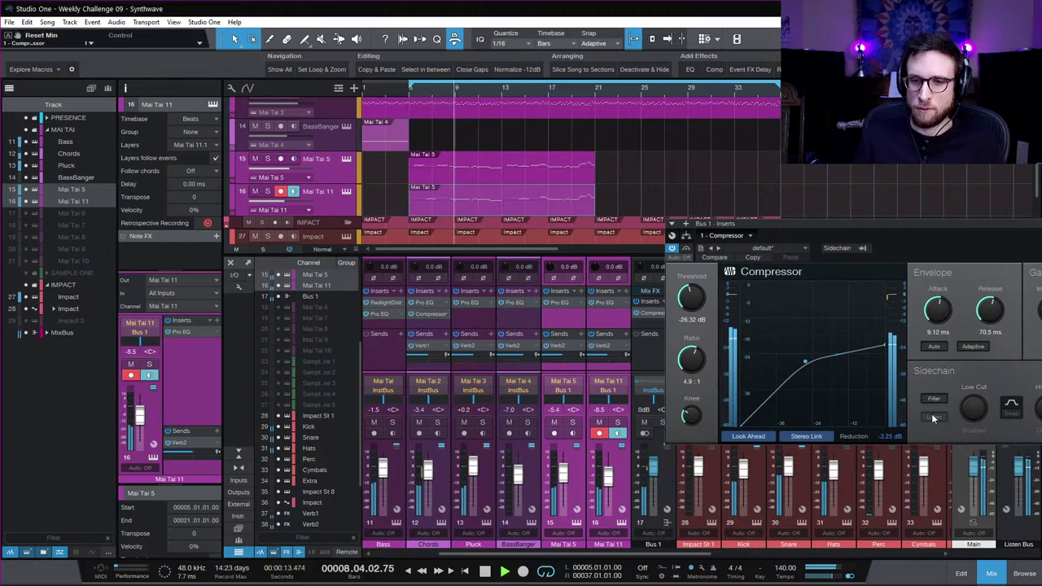
pyautogui.press('space')
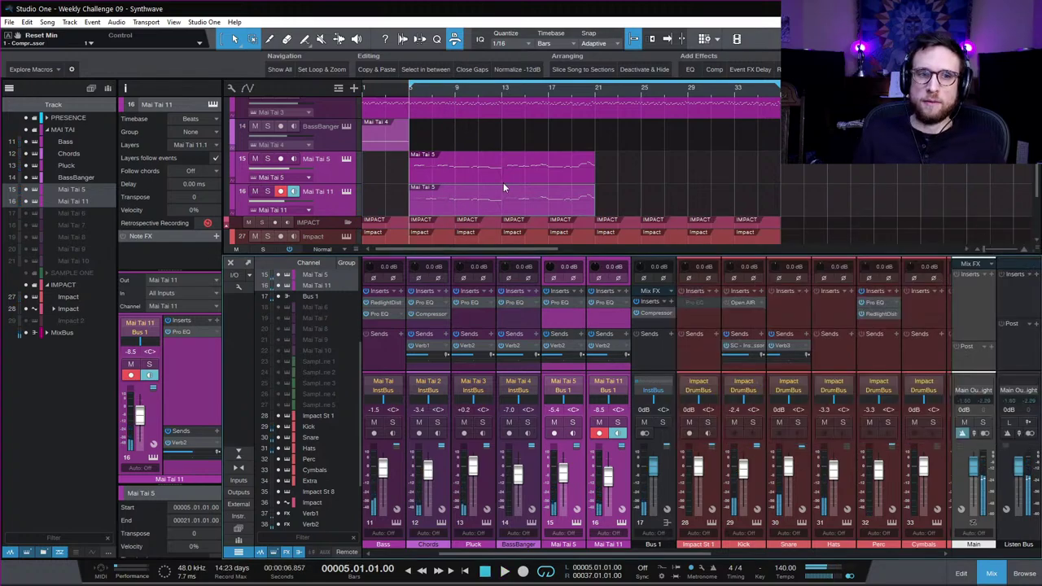
# - Open the Mai Tai 5 part for note editing and play it back with the three notes starting mid-bar 6 muted
pyautogui.doubleClick(455, 208)
pyautogui.hscroll(-5, 506, 364)
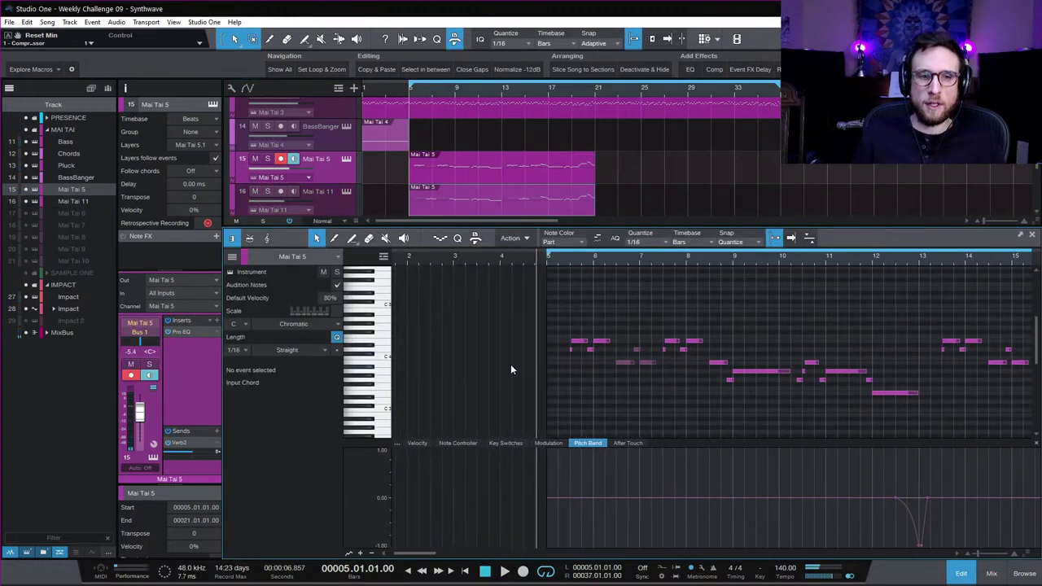
pyautogui.moveTo(650, 335); pyautogui.dragTo(678, 364)
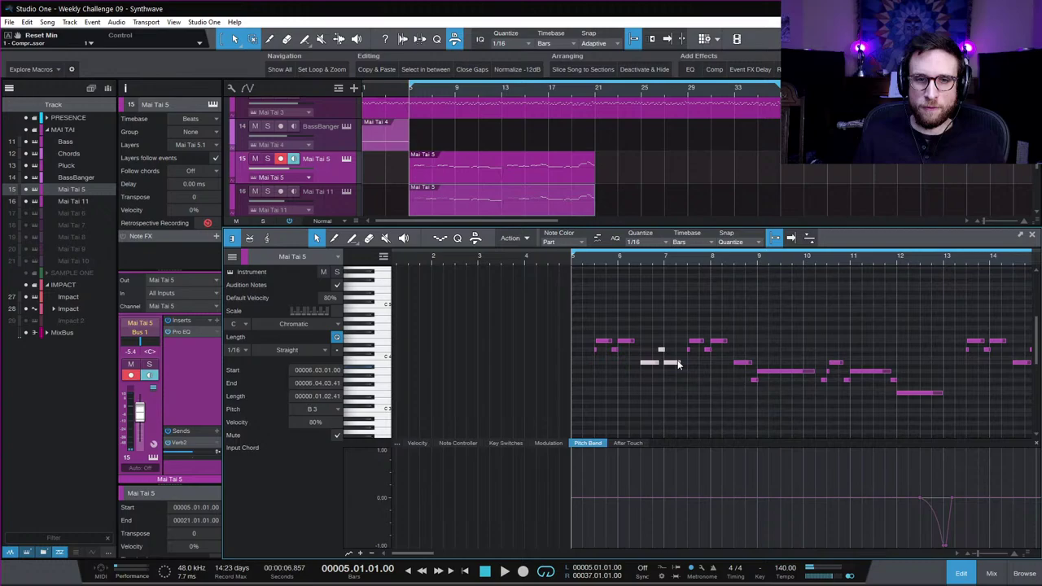
pyautogui.click(676, 313)
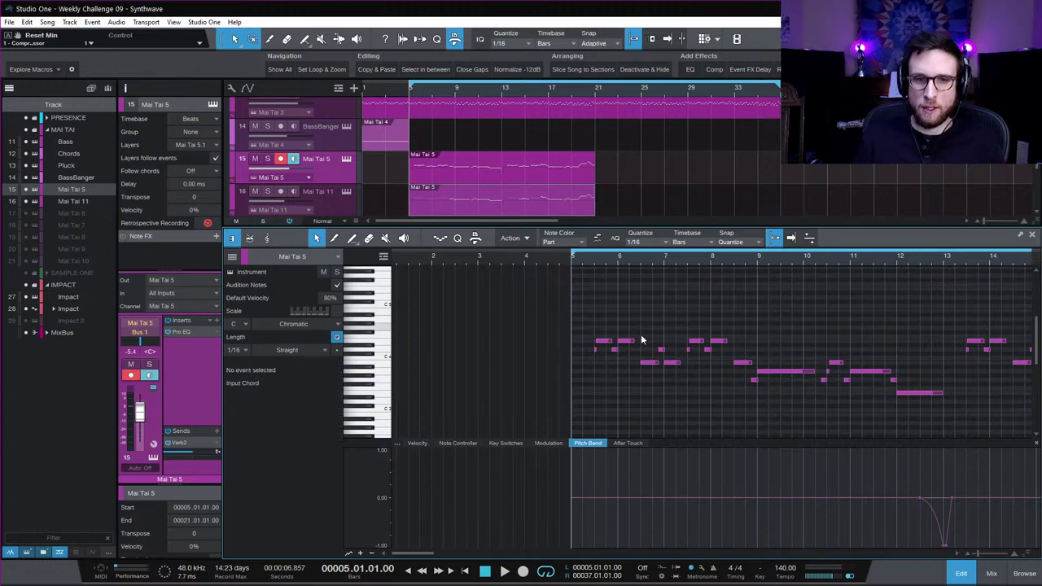
pyautogui.moveTo(640, 334); pyautogui.dragTo(675, 383)
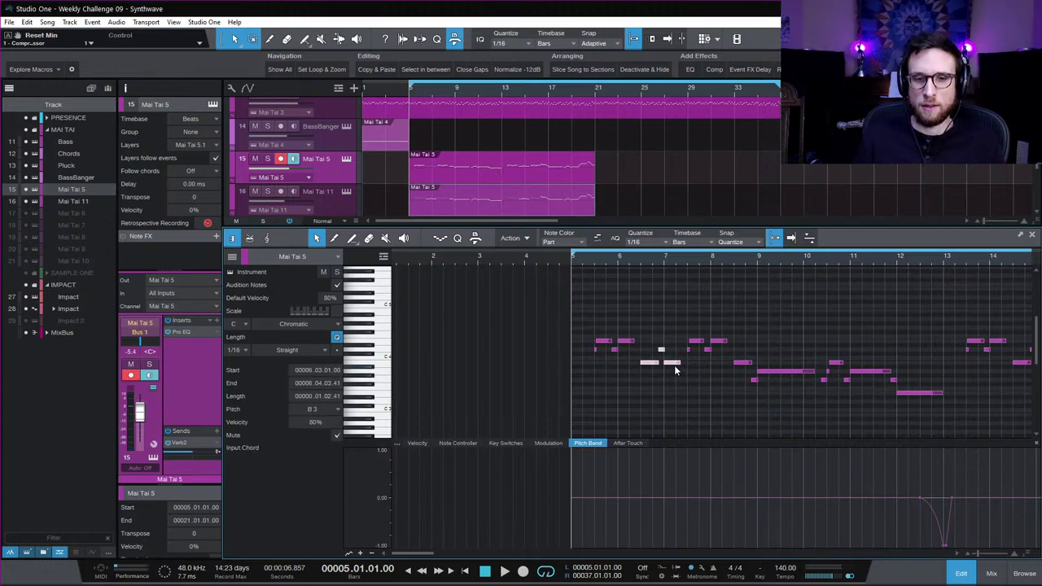
pyautogui.press('space')
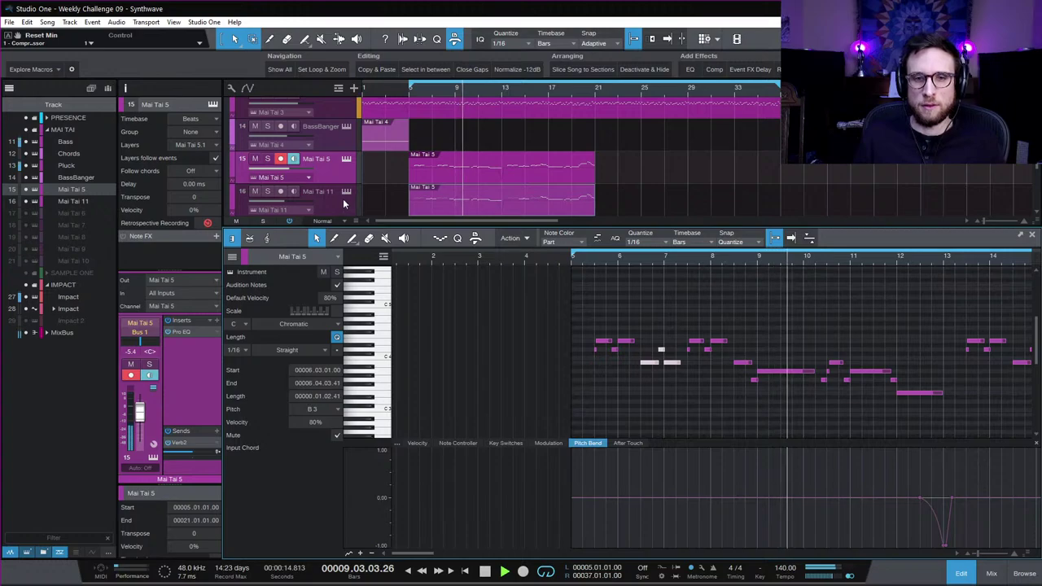
pyautogui.press('space')
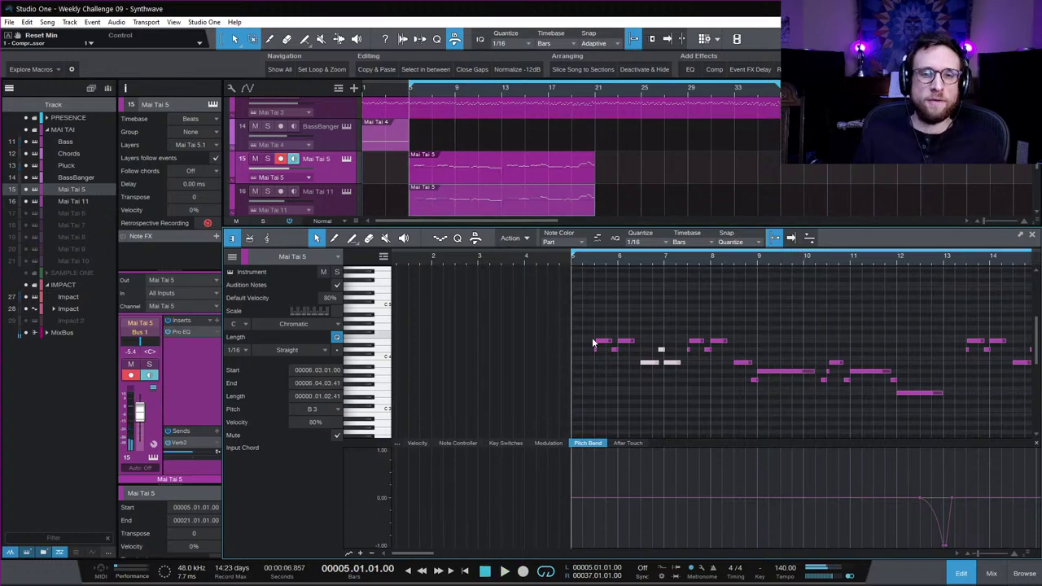
# - Unmute the three Mai Tai 5 notes starting mid-bar 6 and play back from bar 5
pyautogui.click(447, 179)
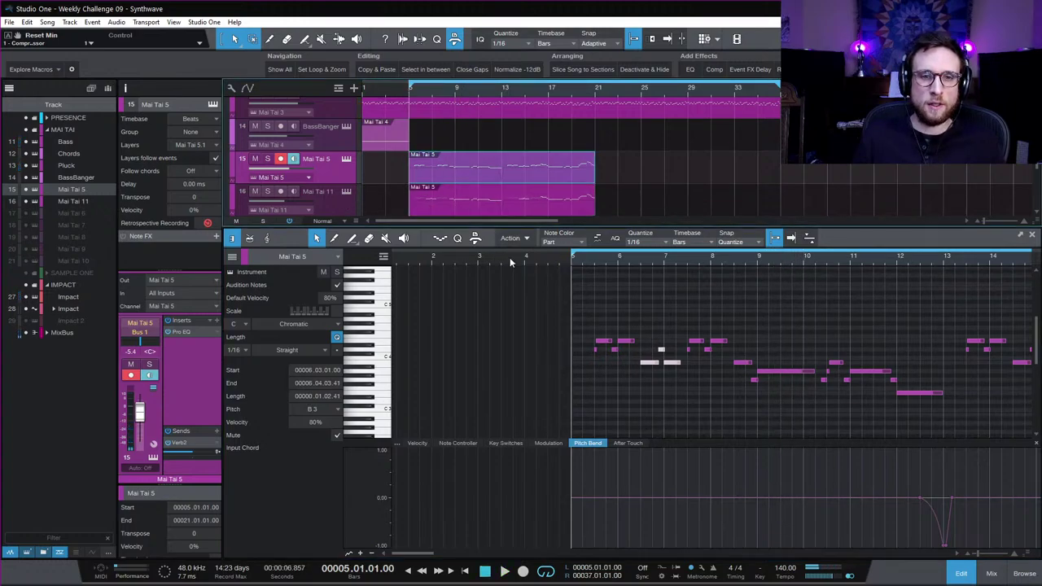
pyautogui.click(683, 207)
pyautogui.click(691, 385)
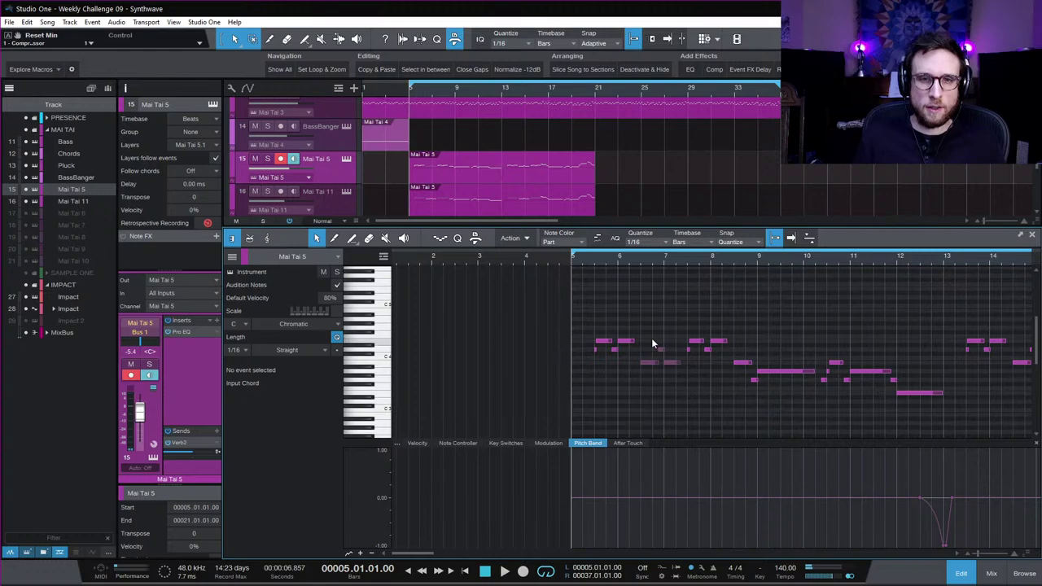
pyautogui.moveTo(673, 379); pyautogui.dragTo(672, 376)
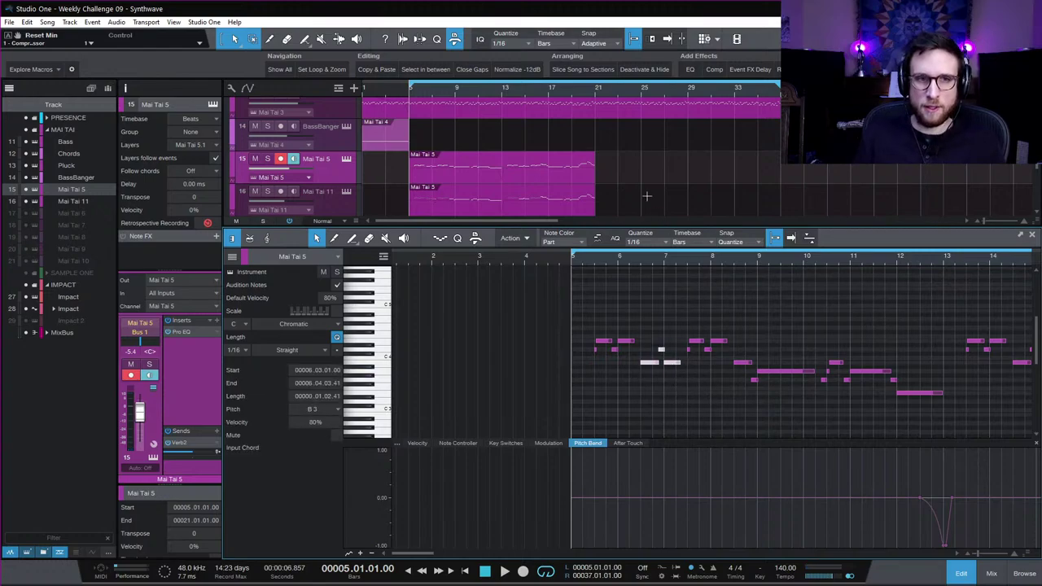
pyautogui.press('space')
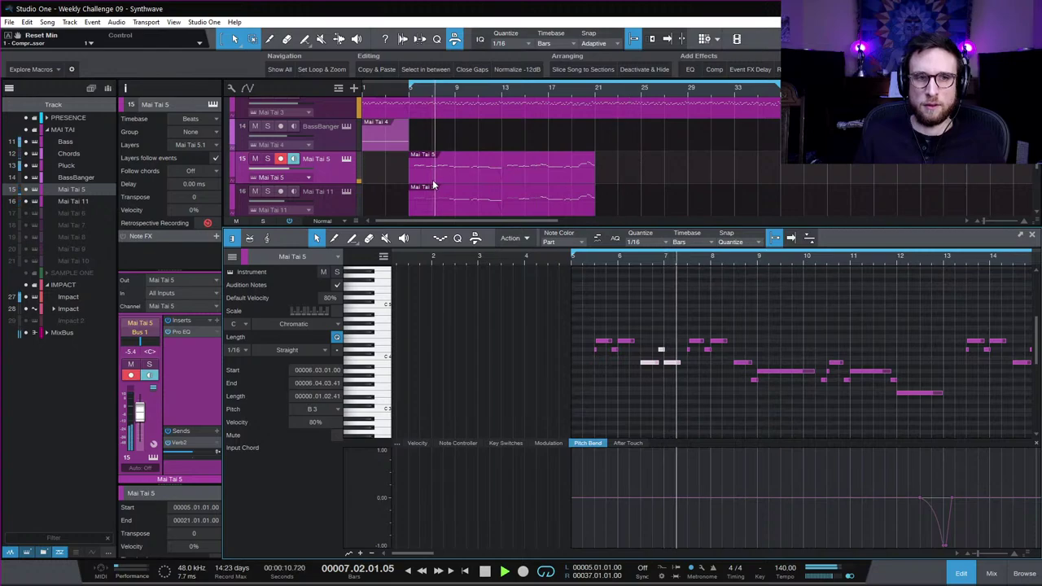
pyautogui.press('space')
# - Open the Mai Tai 11 synth, switch oscillator 2 off and set oscillator 1's stereo spread to 0%
pyautogui.click(624, 190)
pyautogui.click(346, 191)
pyautogui.click(648, 232)
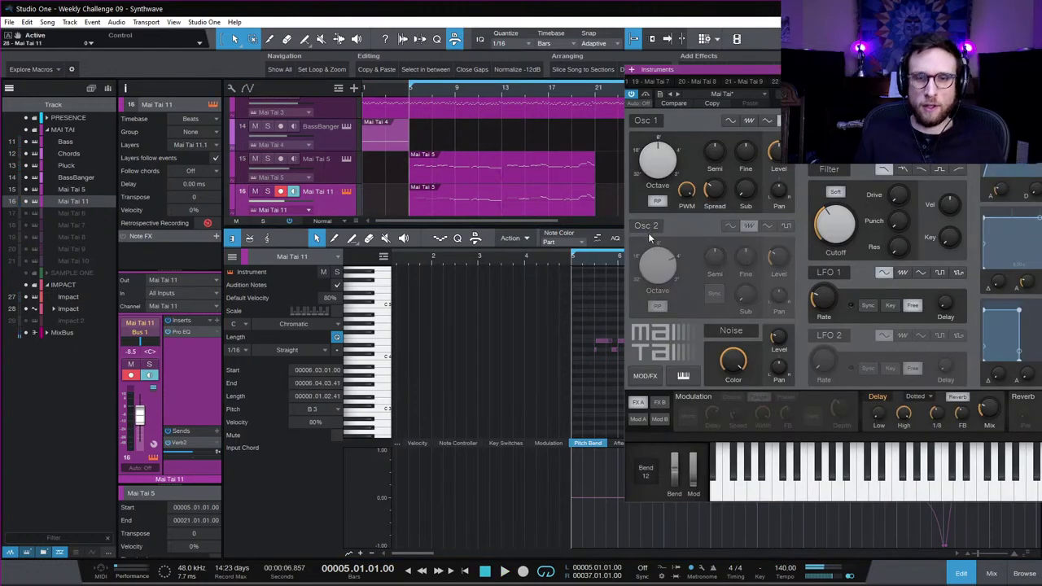
pyautogui.moveTo(716, 159); pyautogui.dragTo(722, 171)
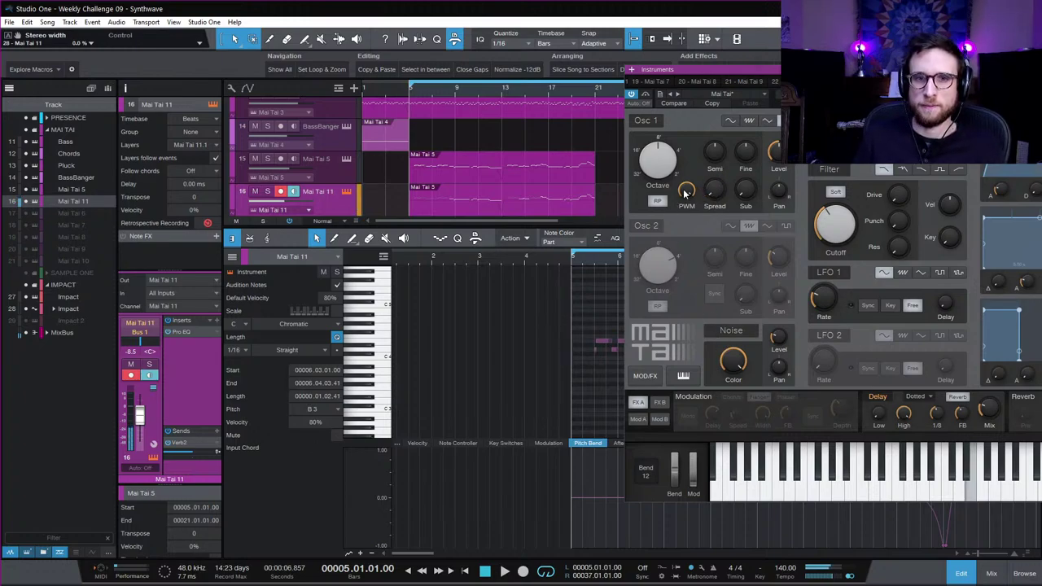
# - Re-enable oscillator 2 with a pulse wave, adjust its pulse width and set oscillator 1's pulse width to about 85.5%
pyautogui.click(650, 228)
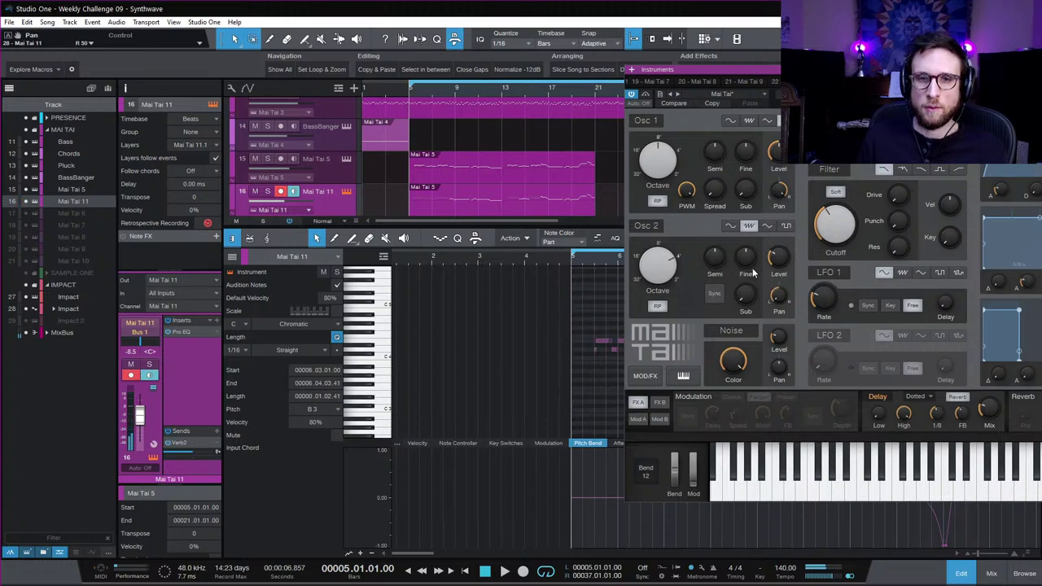
pyautogui.moveTo(686, 296); pyautogui.dragTo(683, 352)
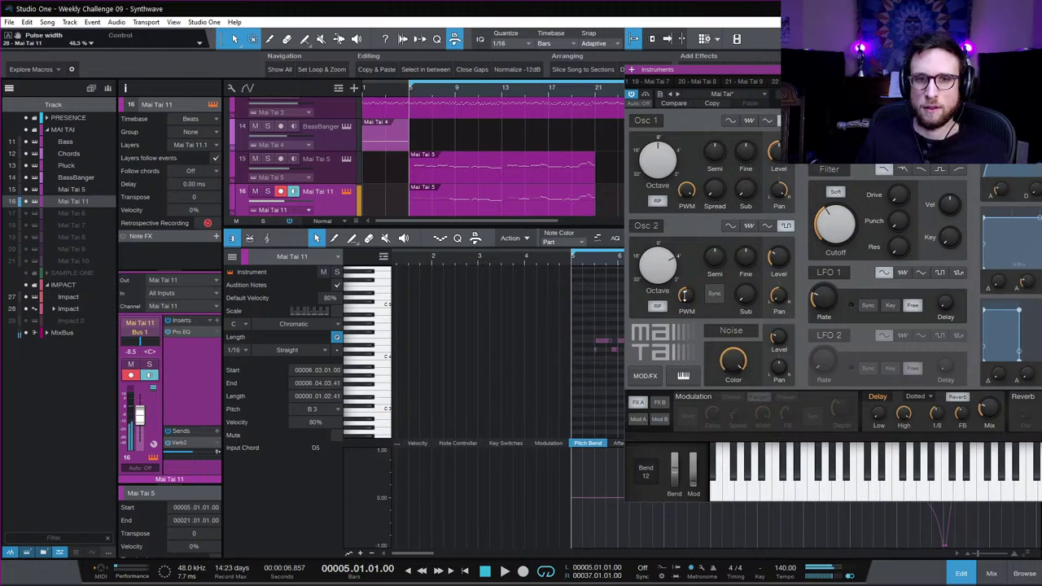
pyautogui.moveTo(691, 198); pyautogui.dragTo(682, 221)
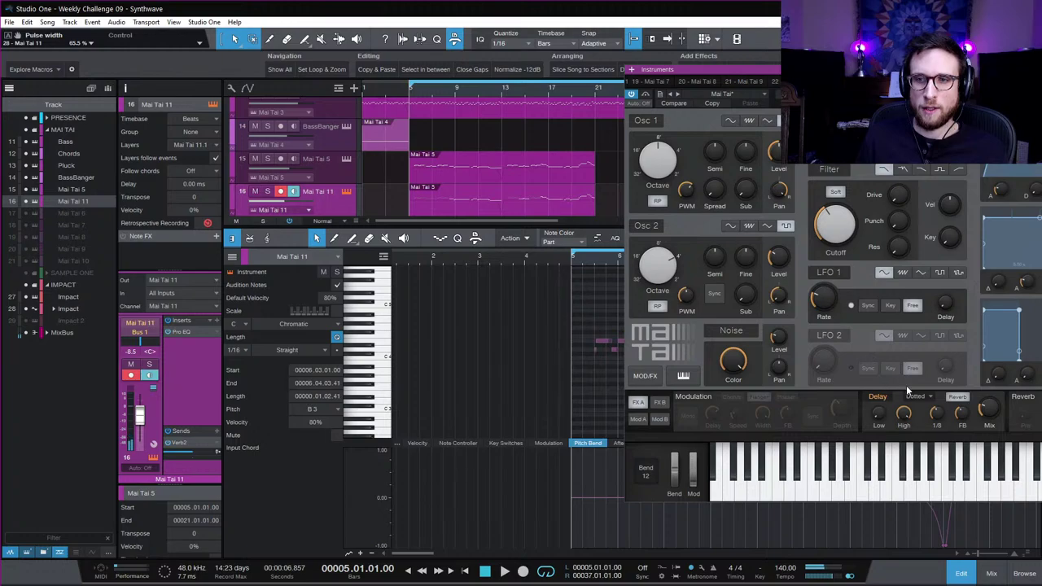
# - Switch off the Mai Tai 11 synth's delay, play back the leads from bar 5 and close the synth editor
pyautogui.click(879, 397)
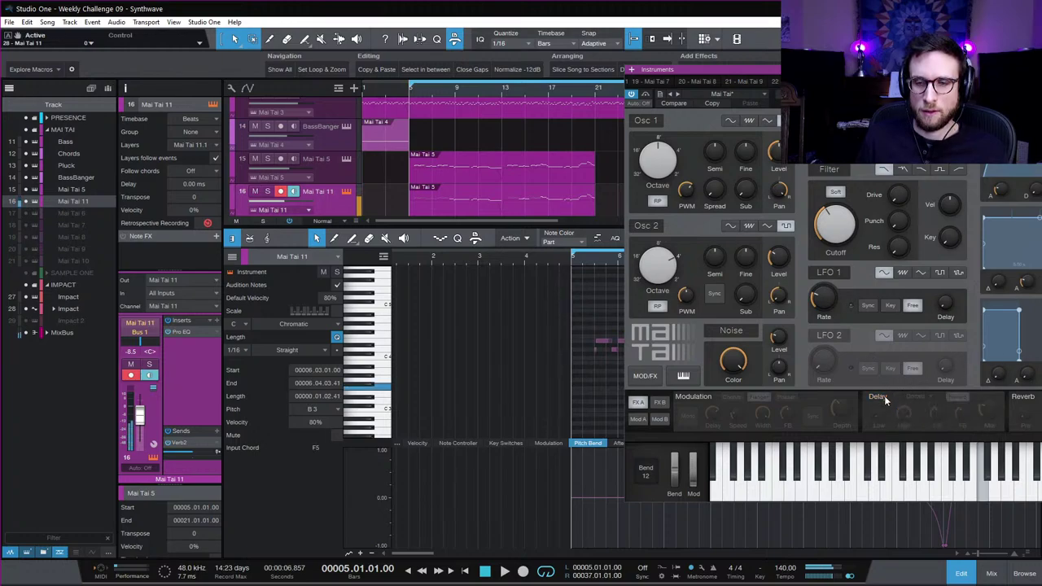
pyautogui.press('space')
pyautogui.click(746, 329)
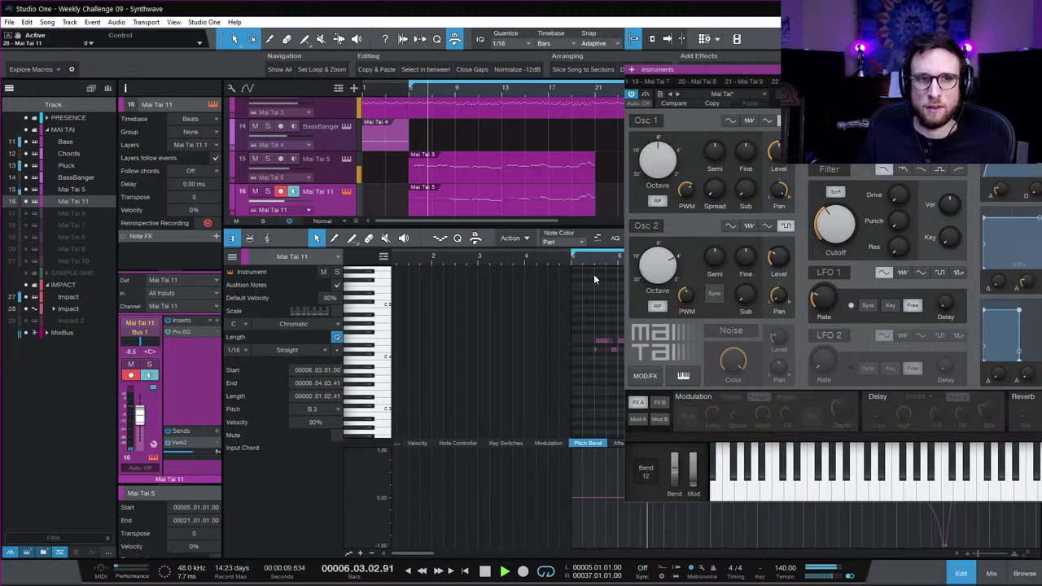
pyautogui.press('space')
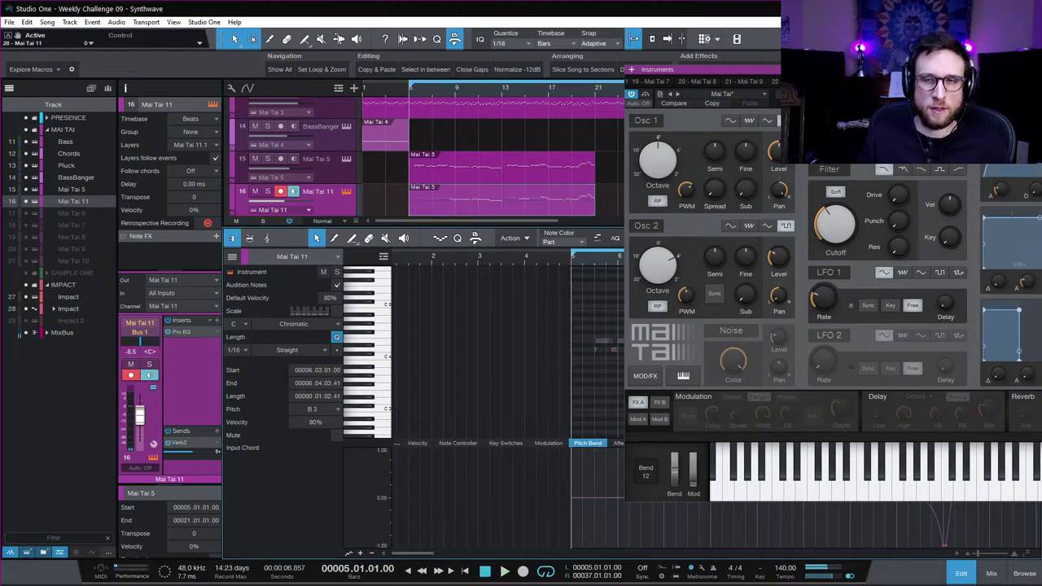
pyautogui.hotkey('ctrl', 'w')
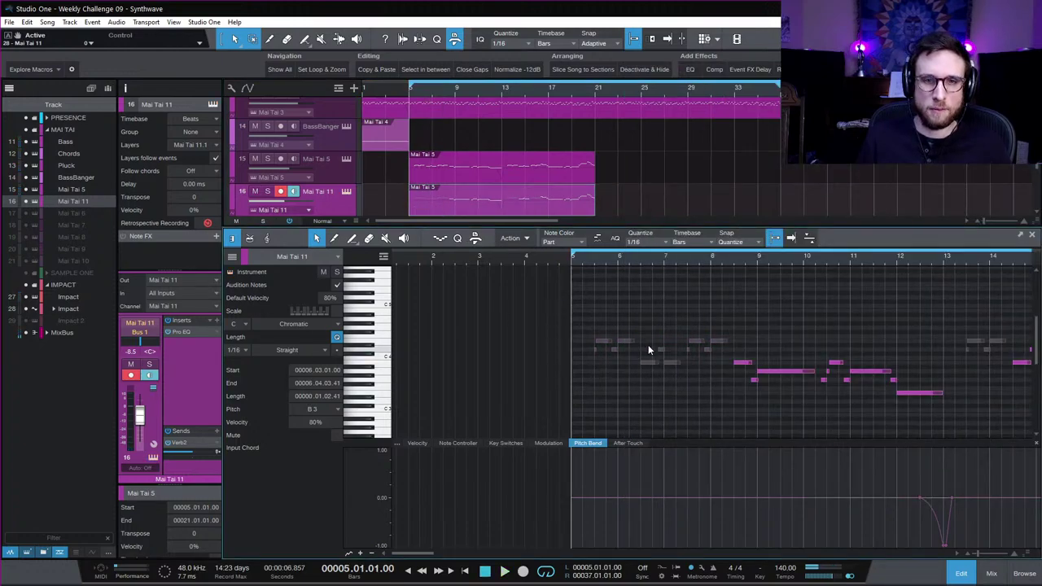
# - Unmute the three Mai Tai 11 notes starting mid-bar 6 and lower the channel volume to -24.5 dB during playback
pyautogui.moveTo(649, 348); pyautogui.dragTo(666, 374)
pyautogui.press('space')
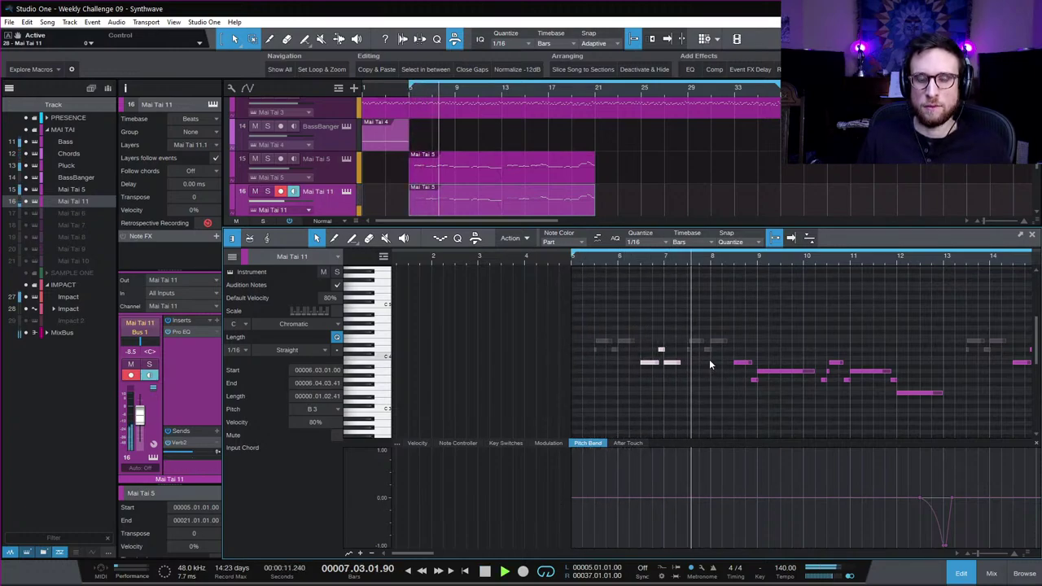
pyautogui.moveTo(139, 414); pyautogui.dragTo(143, 421)
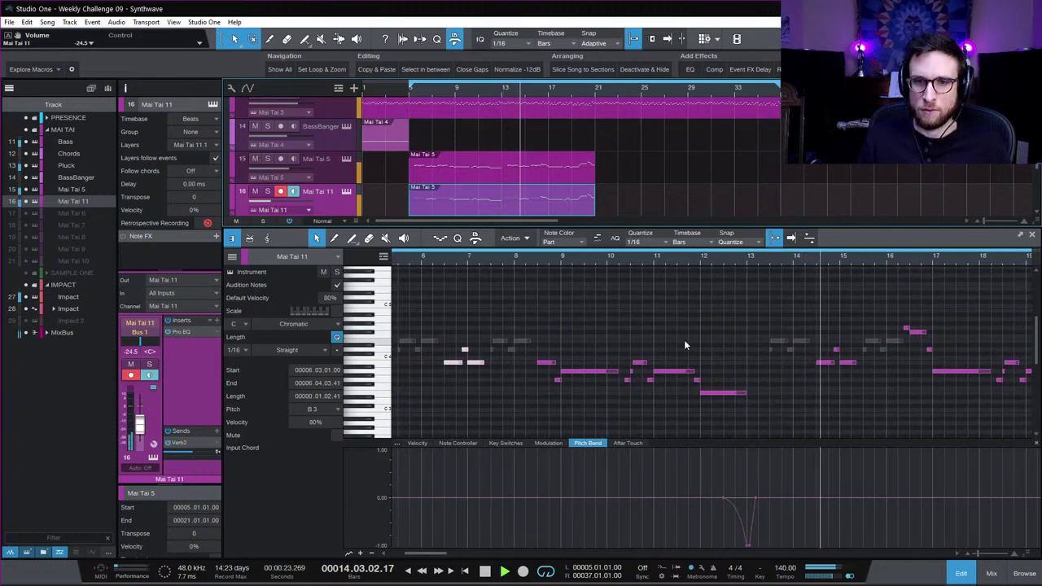
pyautogui.click(847, 374)
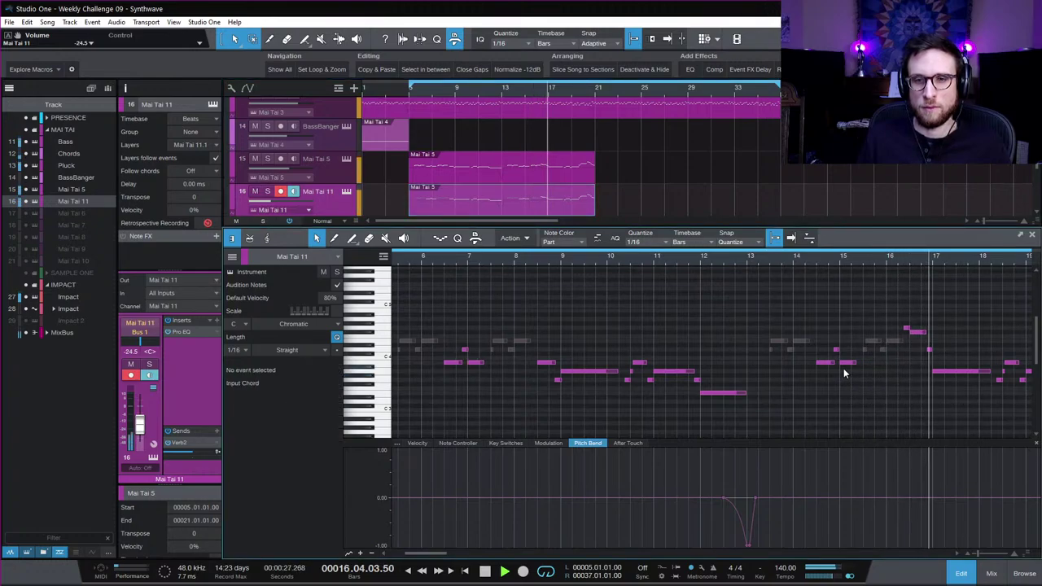
# - Stop playback and look over the Mai Tai 11 lead notes through the end of the clip in the note editor
pyautogui.press('space')
pyautogui.click(962, 573)
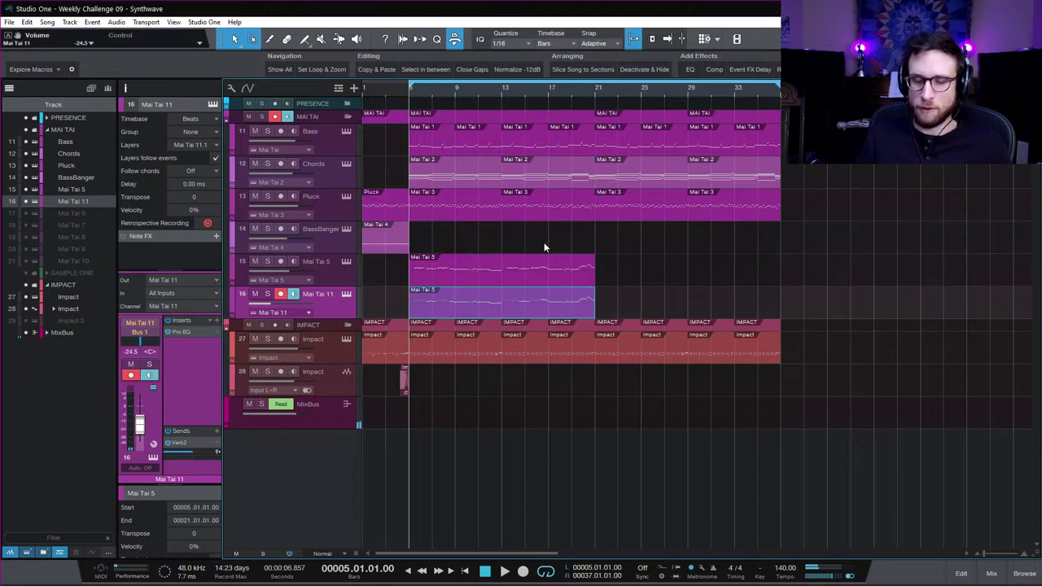
pyautogui.doubleClick(442, 303)
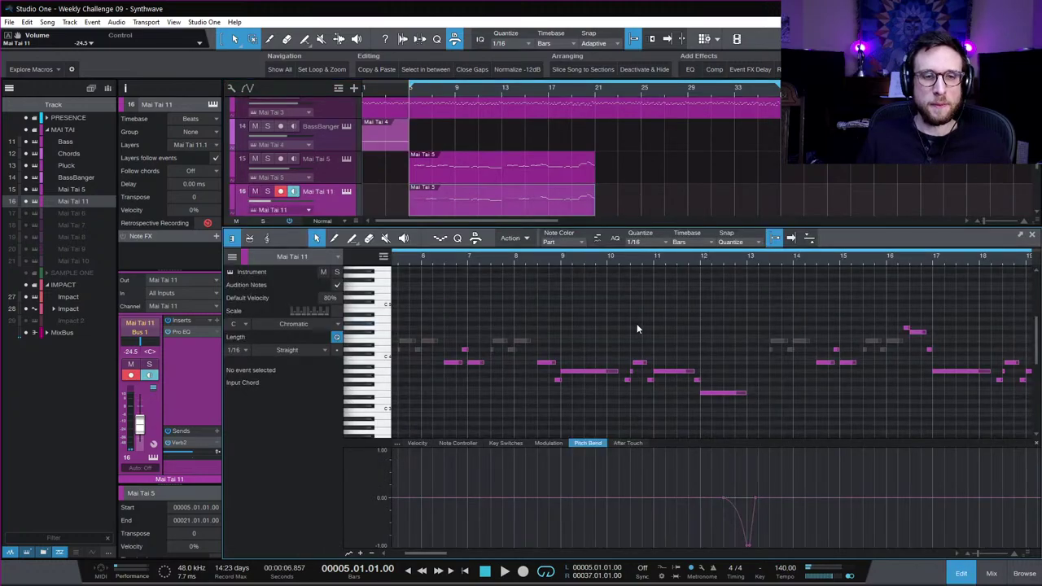
pyautogui.hscroll(3, 637, 325)
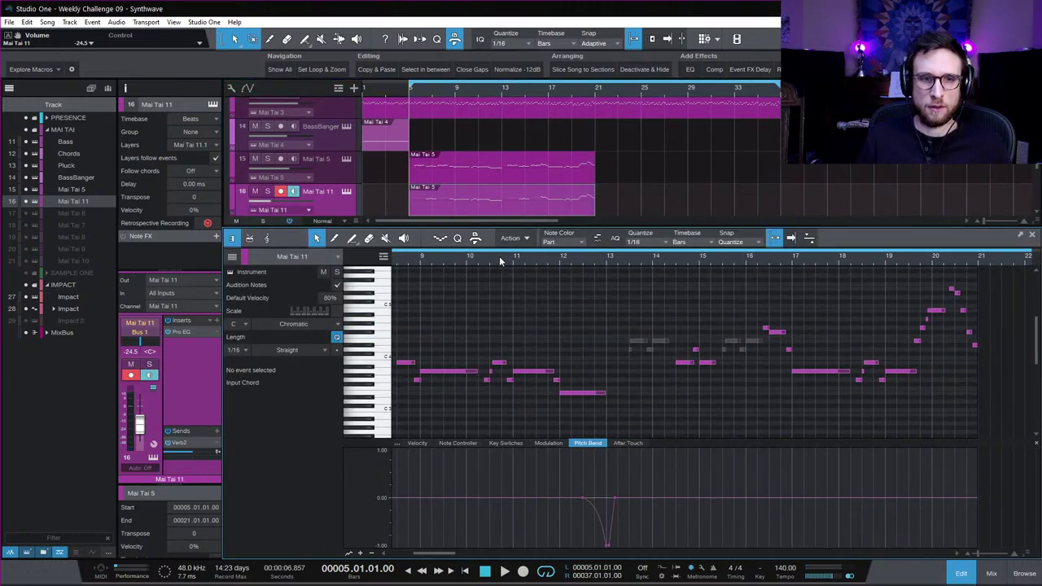
pyautogui.click(961, 573)
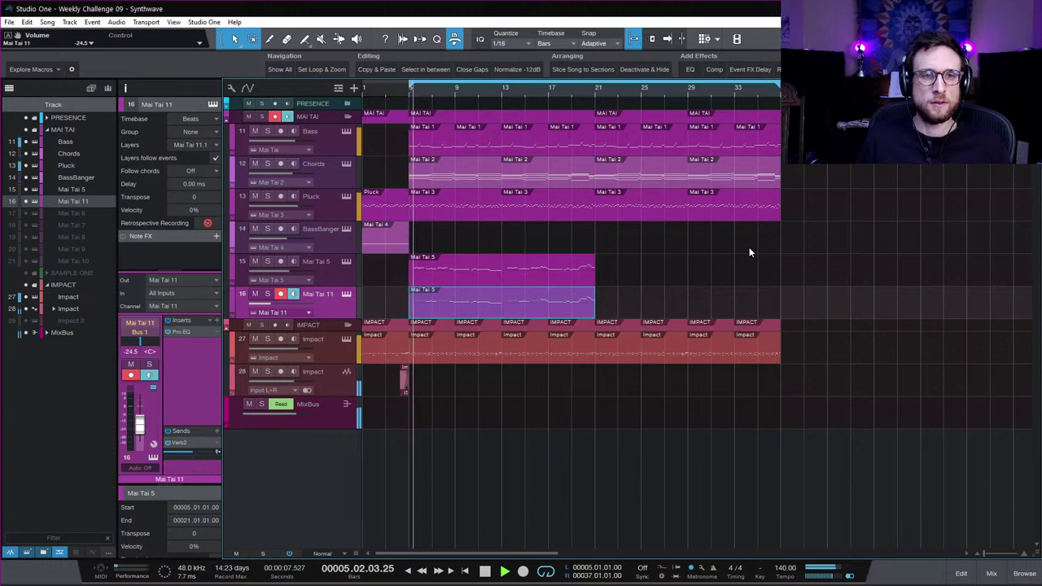
# - Move the Mai Tai 5 and Mai Tai 11 lead clips to bar 21, play the song and hide the macro toolbar
pyautogui.press('space')
pyautogui.moveTo(628, 279); pyautogui.dragTo(672, 305)
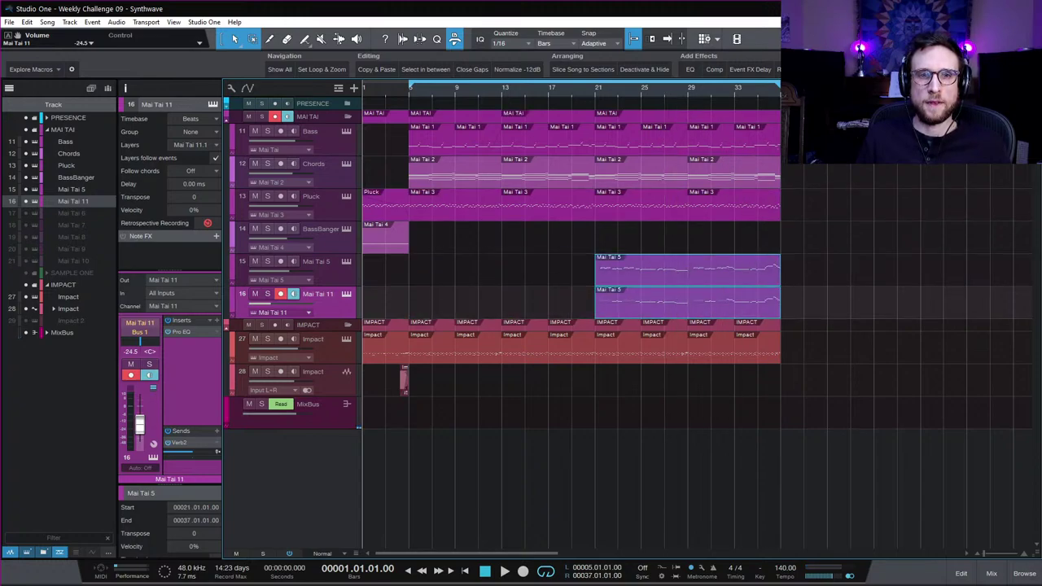
pyautogui.press('space')
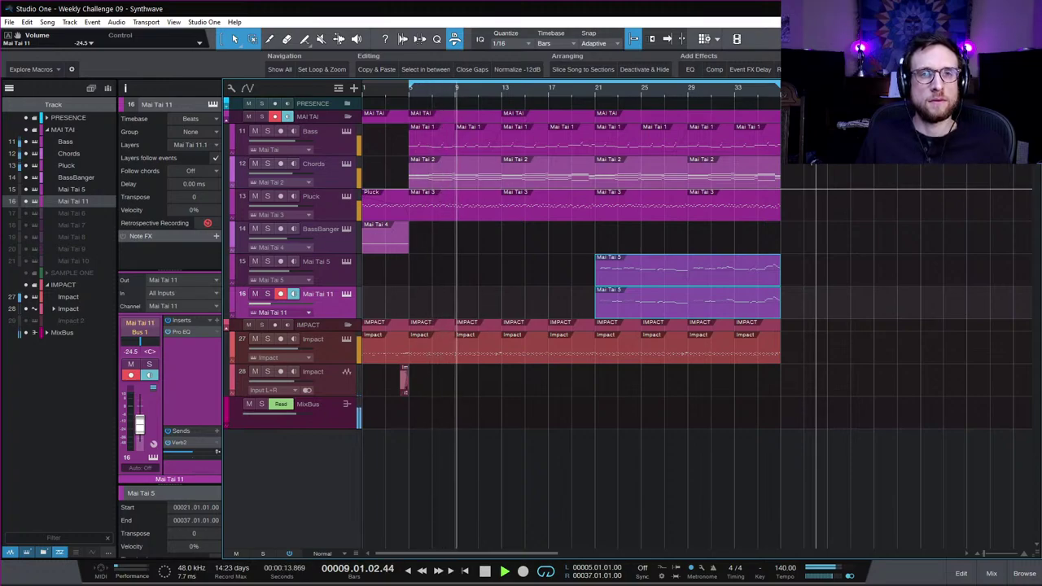
pyautogui.click(455, 39)
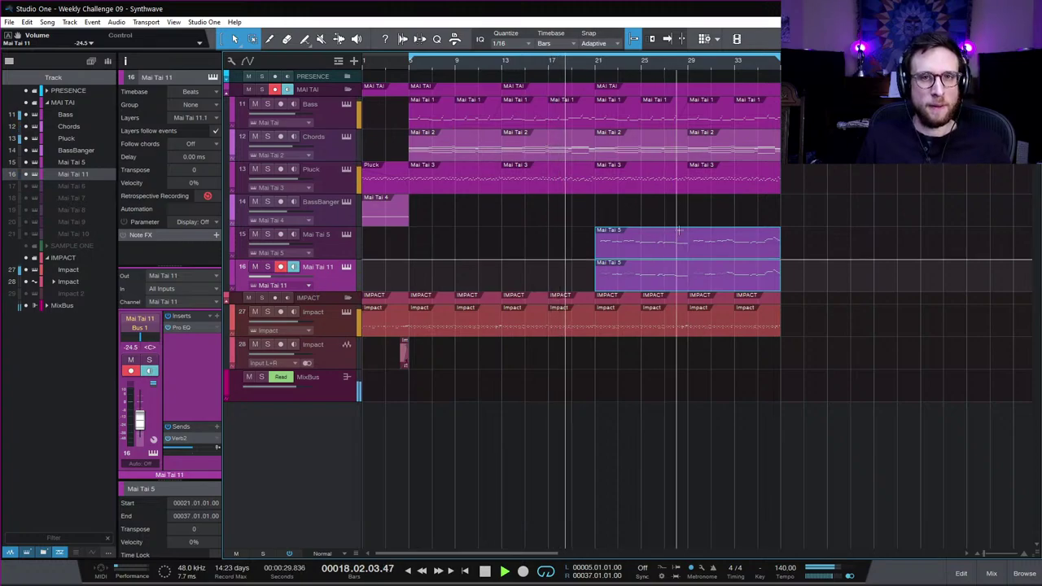
pyautogui.click(844, 217)
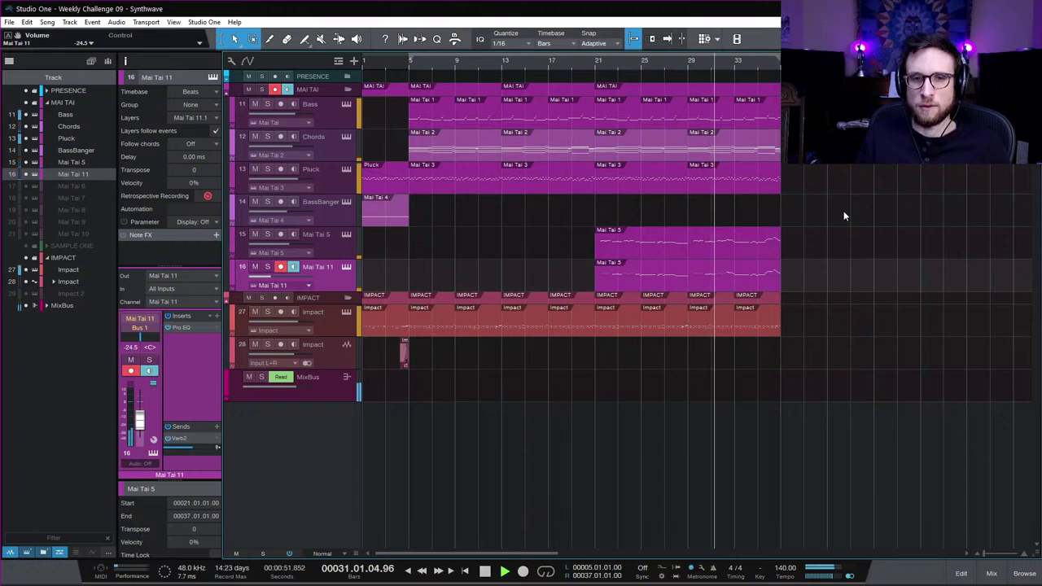
pyautogui.press('space')
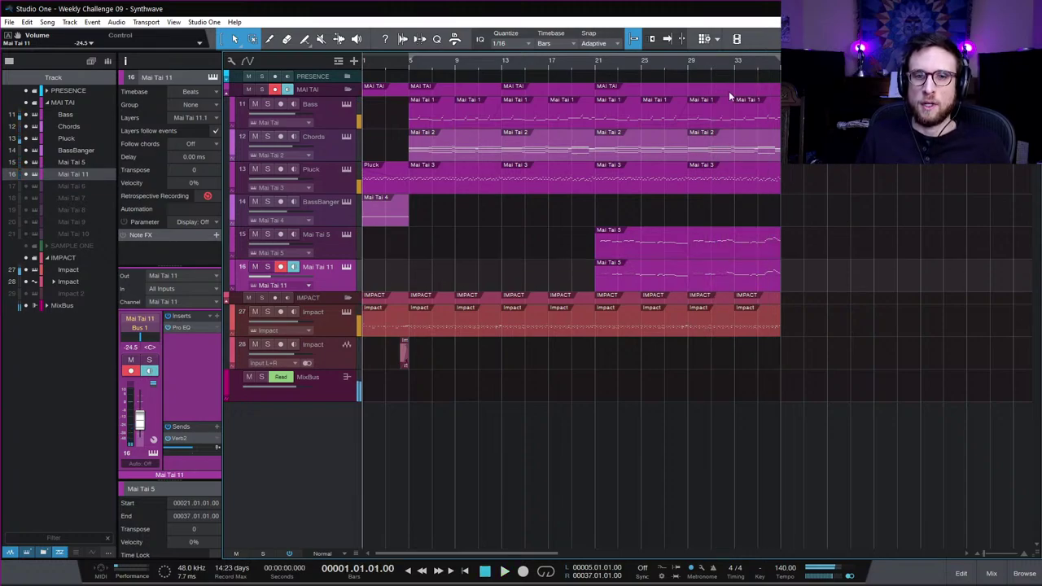
# - Open the moved Mai Tai 11 clip, lower the three notes ending bar 32 and shift bar 33's long note to F#3
pyautogui.doubleClick(777, 284)
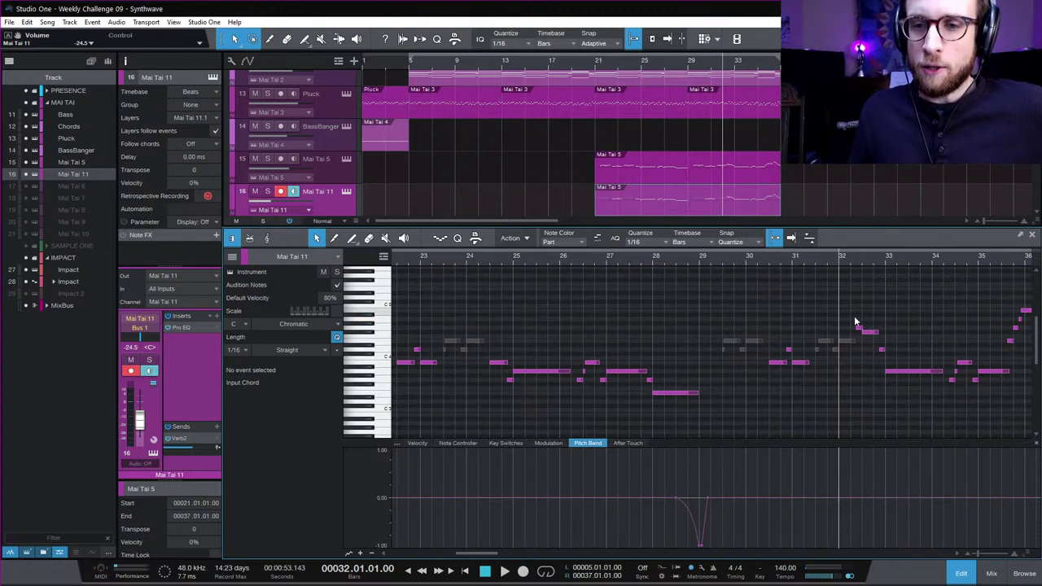
pyautogui.click(706, 259)
pyautogui.press('space')
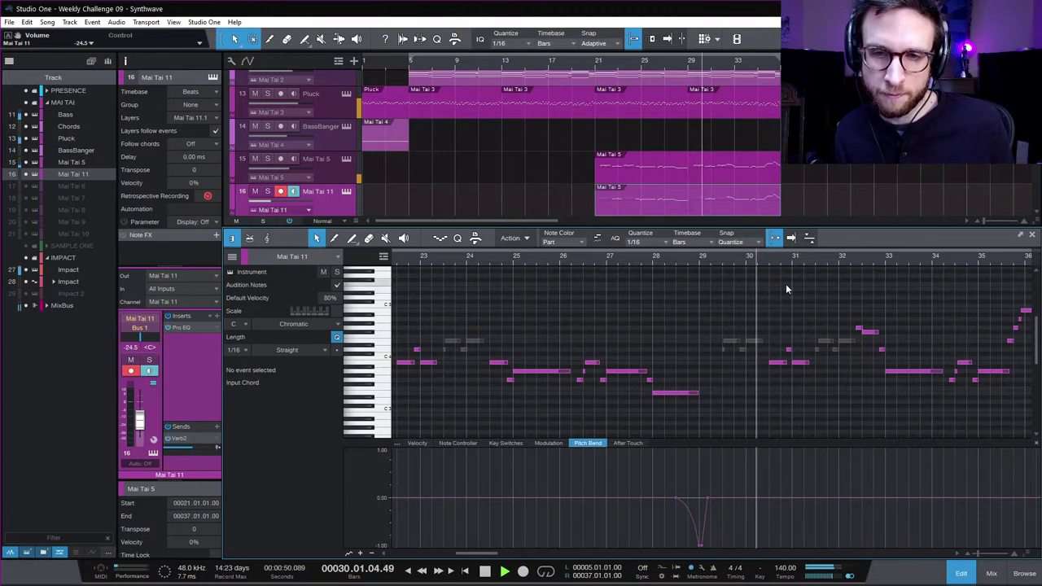
pyautogui.press('space')
pyautogui.click(870, 332)
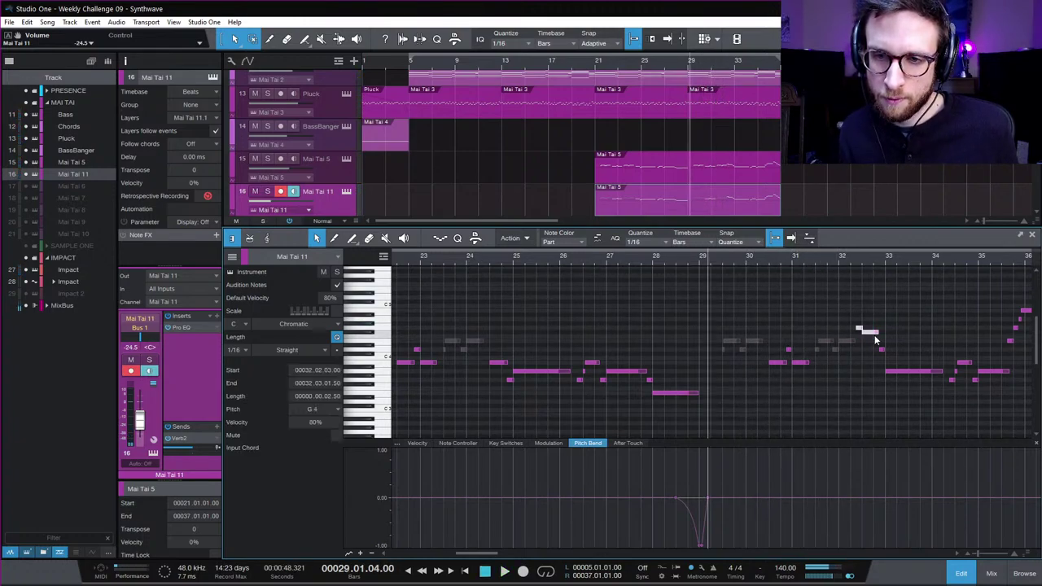
pyautogui.moveTo(875, 350); pyautogui.dragTo(898, 386)
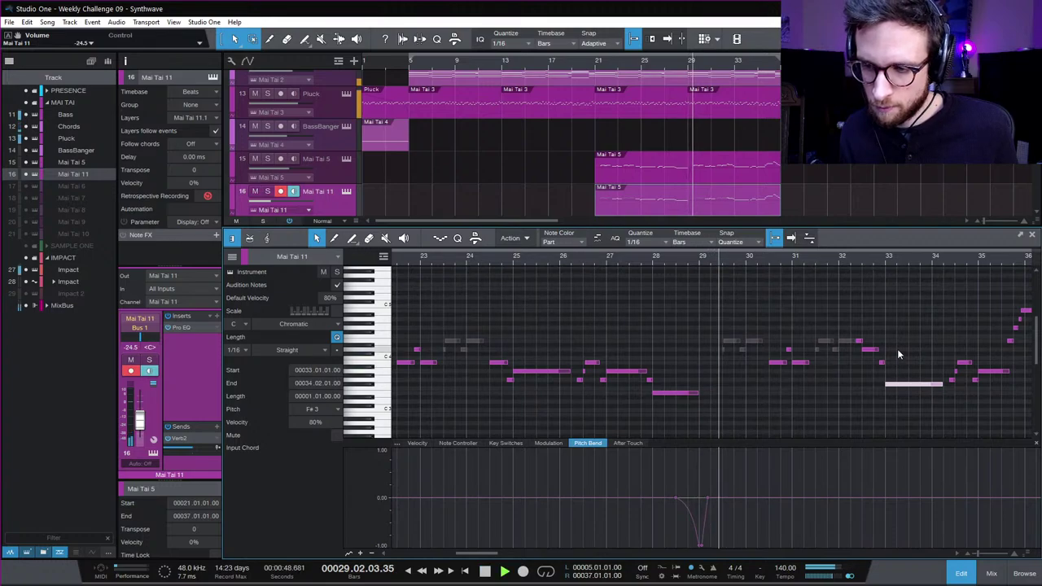
pyautogui.click(898, 354)
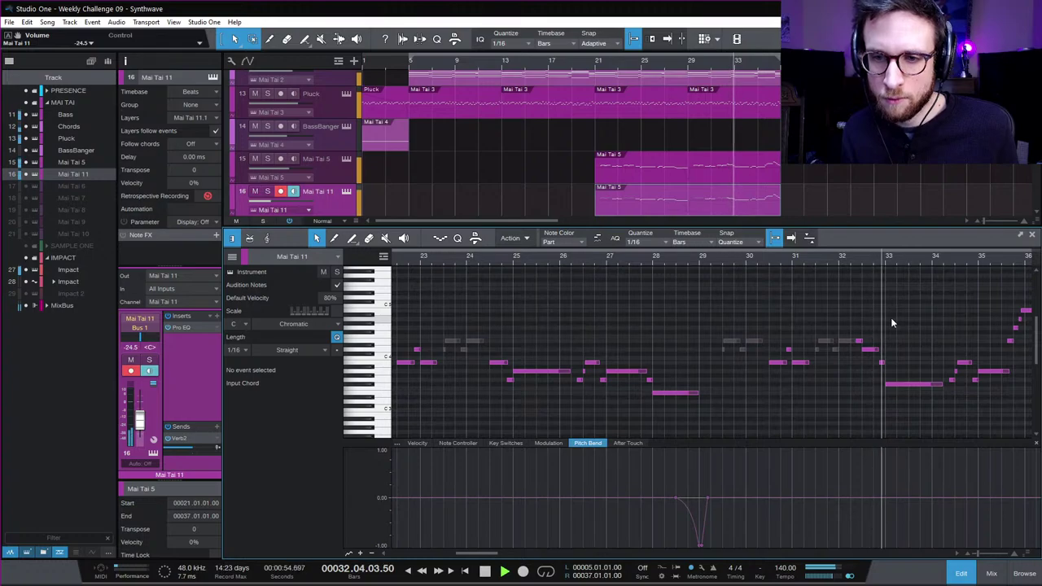
pyautogui.press('space')
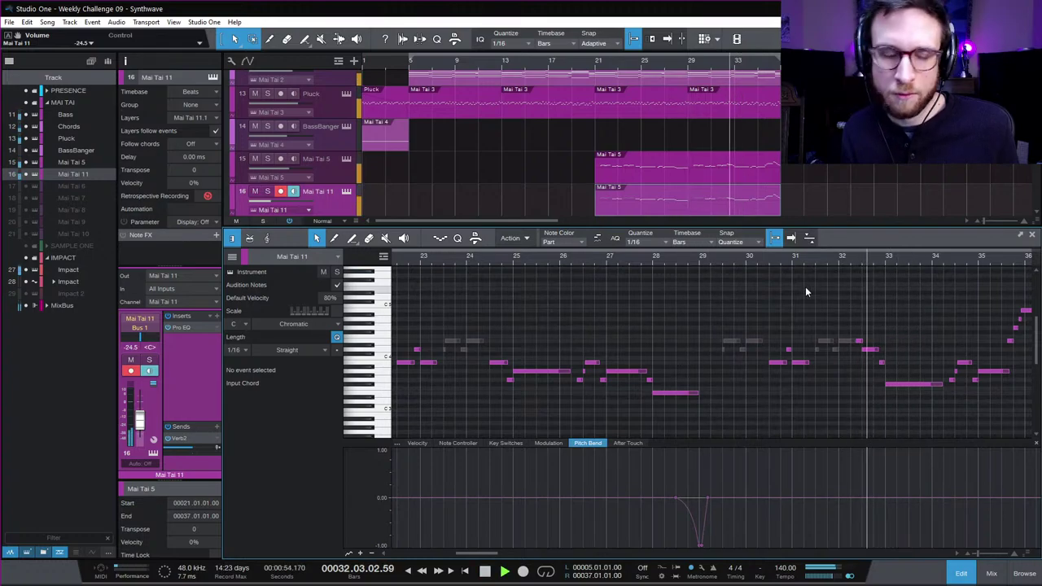
# - Raise the Mai Tai 11 channel volume to -14.2 dB, play back from bar 32 and close the note editor
pyautogui.moveTo(140, 420); pyautogui.dragTo(142, 414)
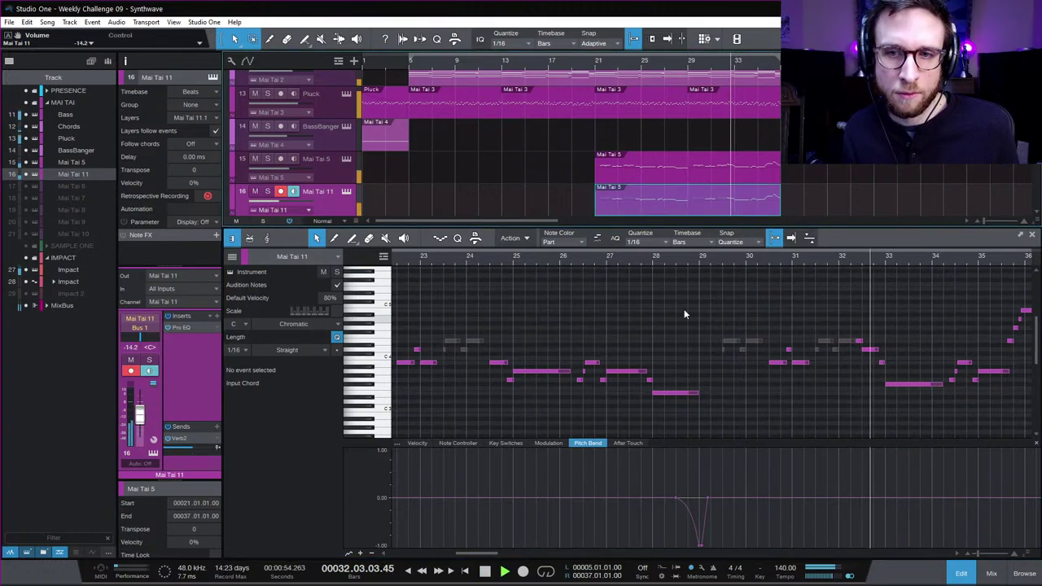
pyautogui.click(840, 257)
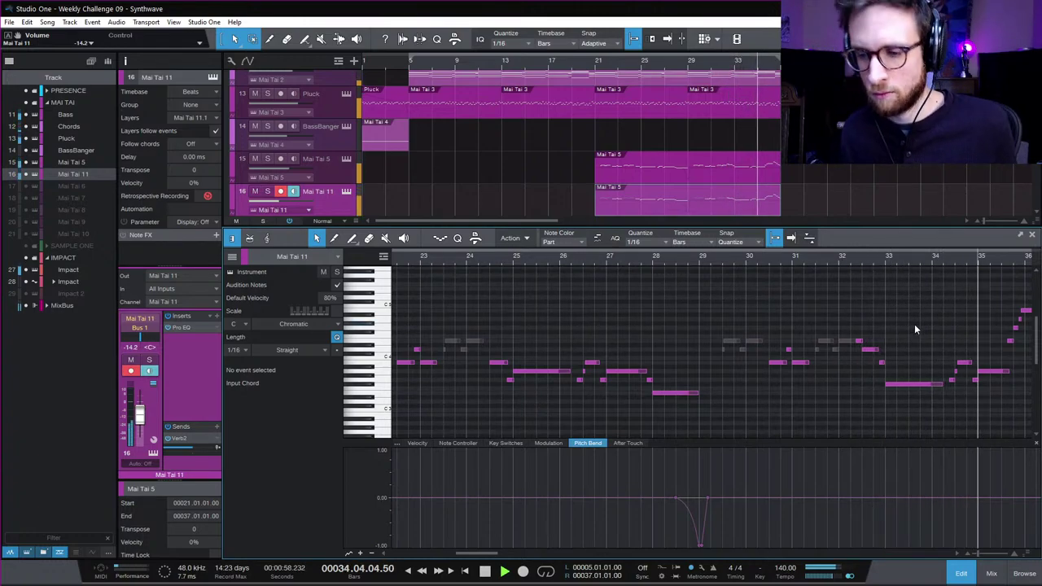
pyautogui.press('space')
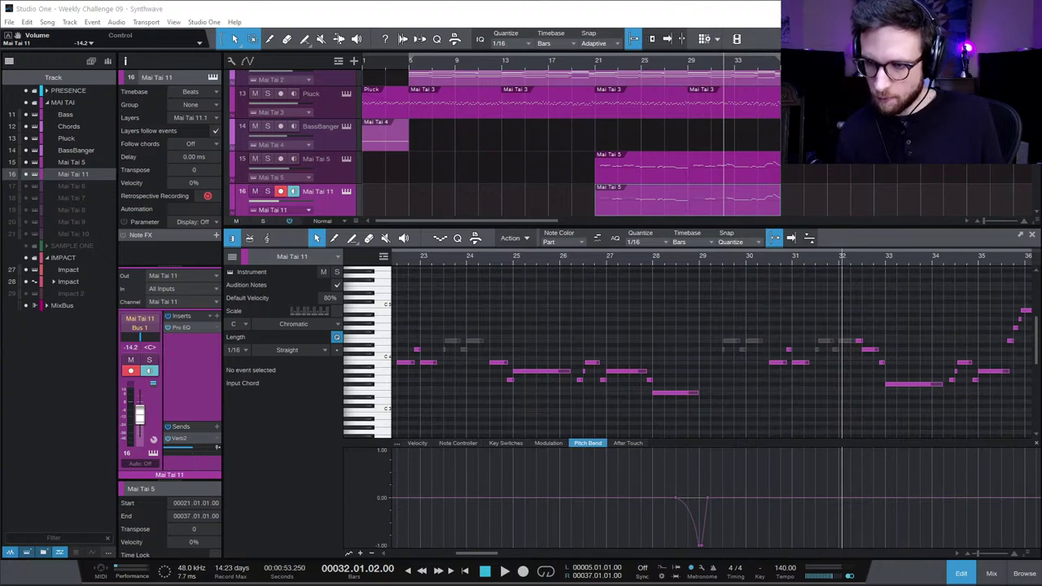
pyautogui.press('space')
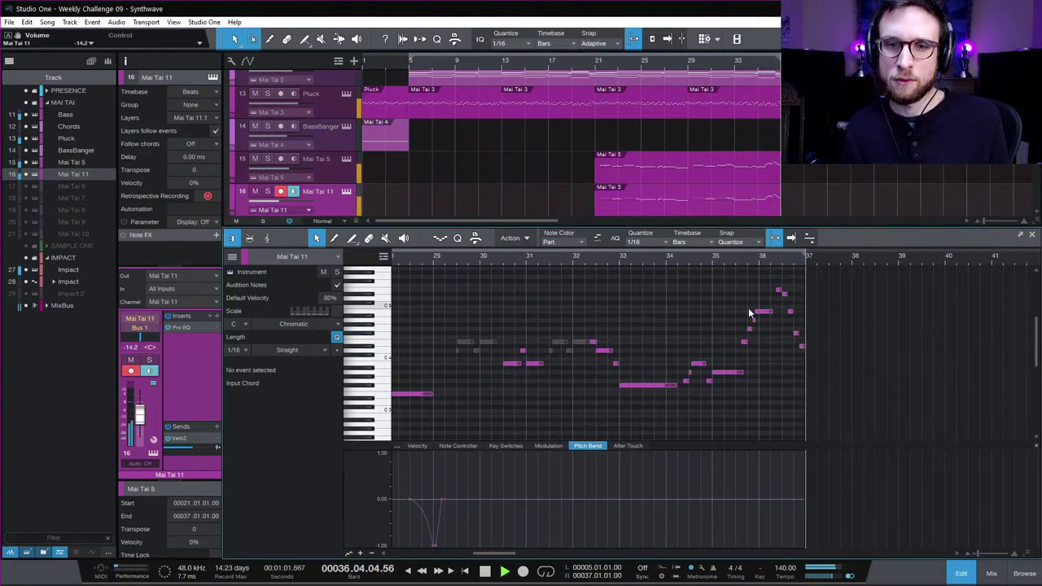
pyautogui.press('space')
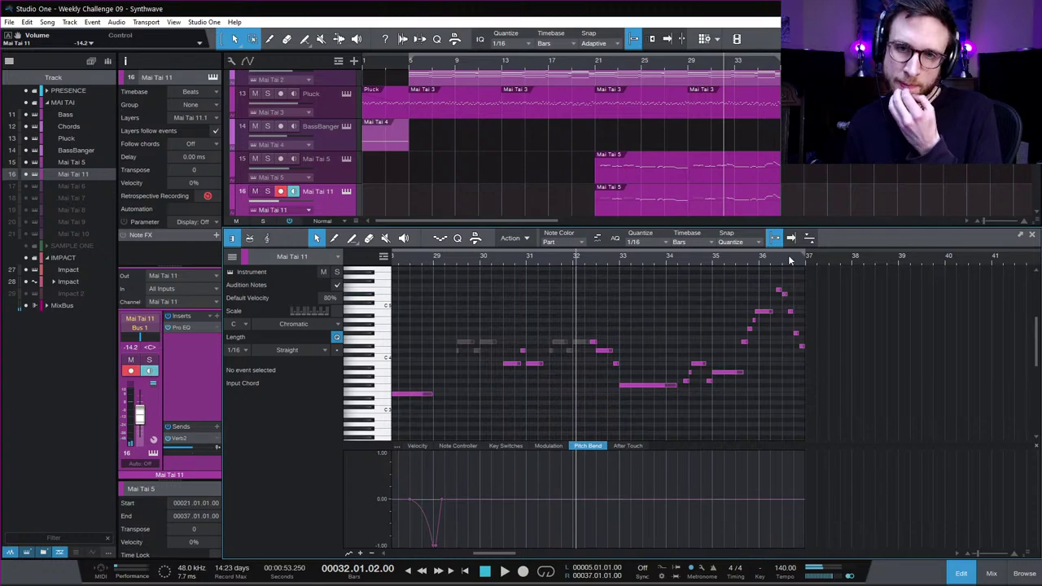
pyautogui.click(959, 574)
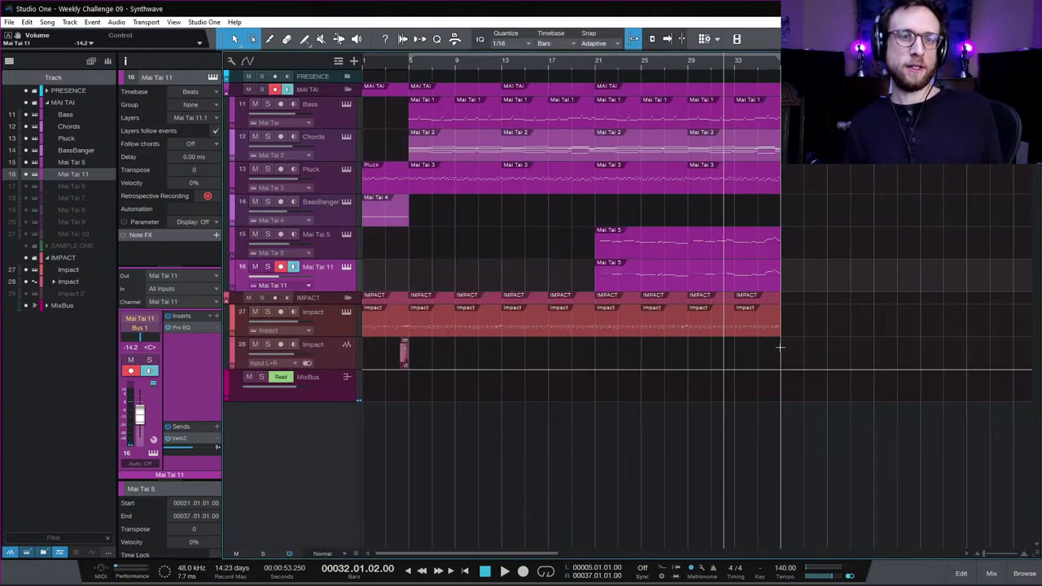
# - Delete the bass, chord, pluck and drum clips between bars 13 and 21 and move all following clips back to bar 13
pyautogui.press(',')
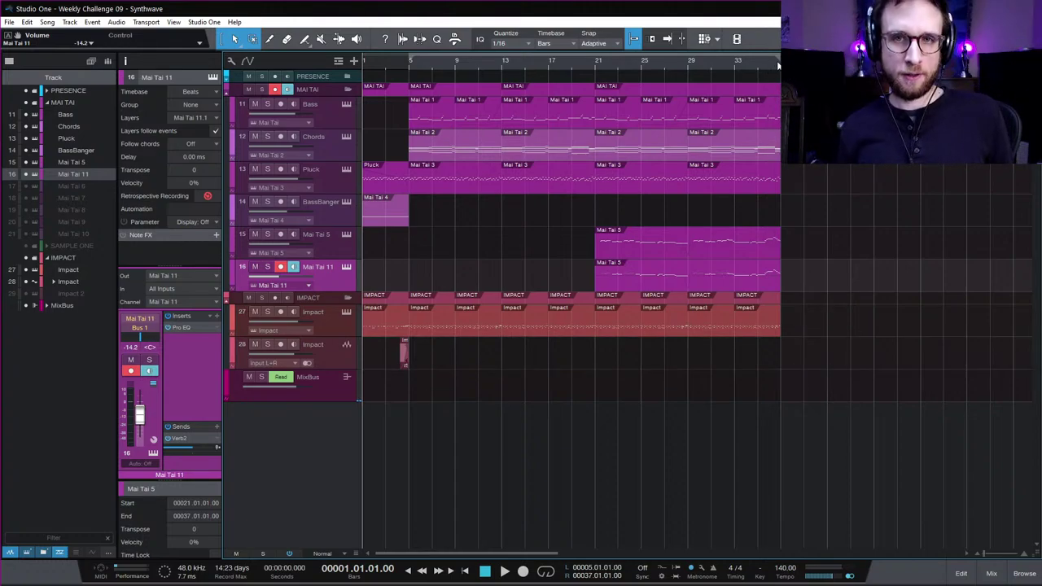
pyautogui.press('.')
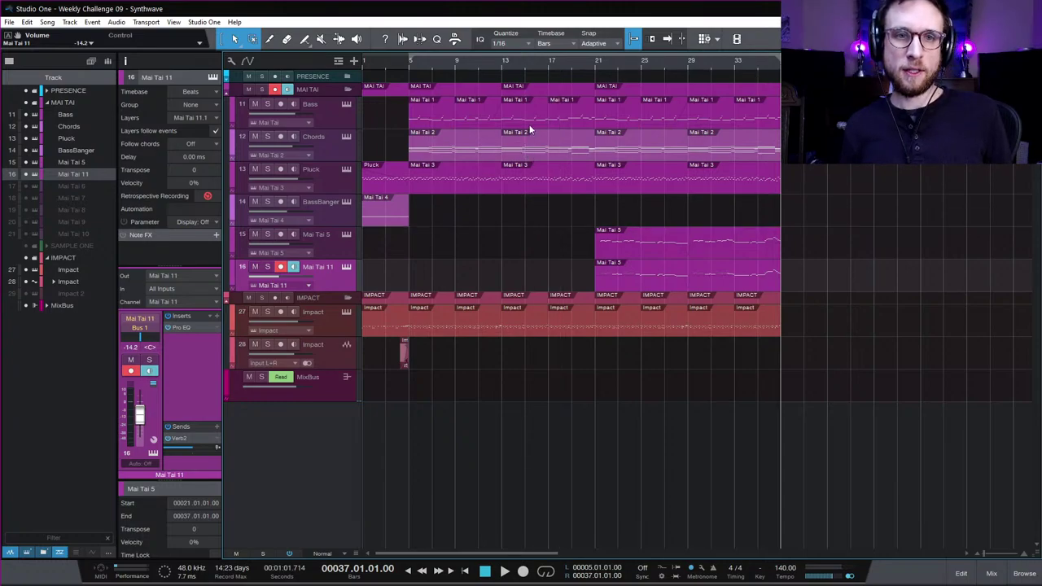
pyautogui.moveTo(513, 370); pyautogui.dragTo(584, 99)
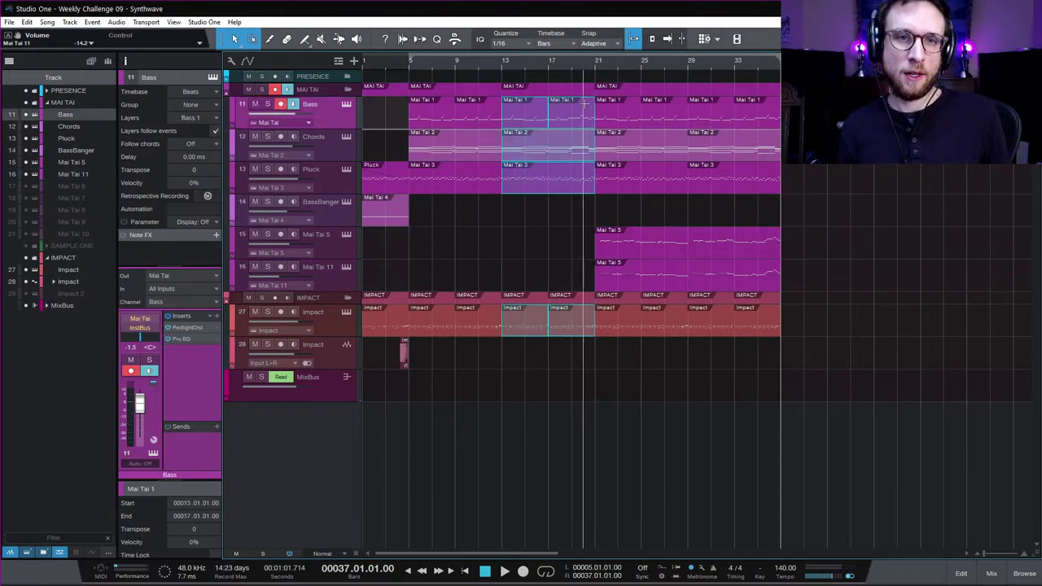
pyautogui.press('Delete')
pyautogui.moveTo(802, 96); pyautogui.dragTo(518, 327)
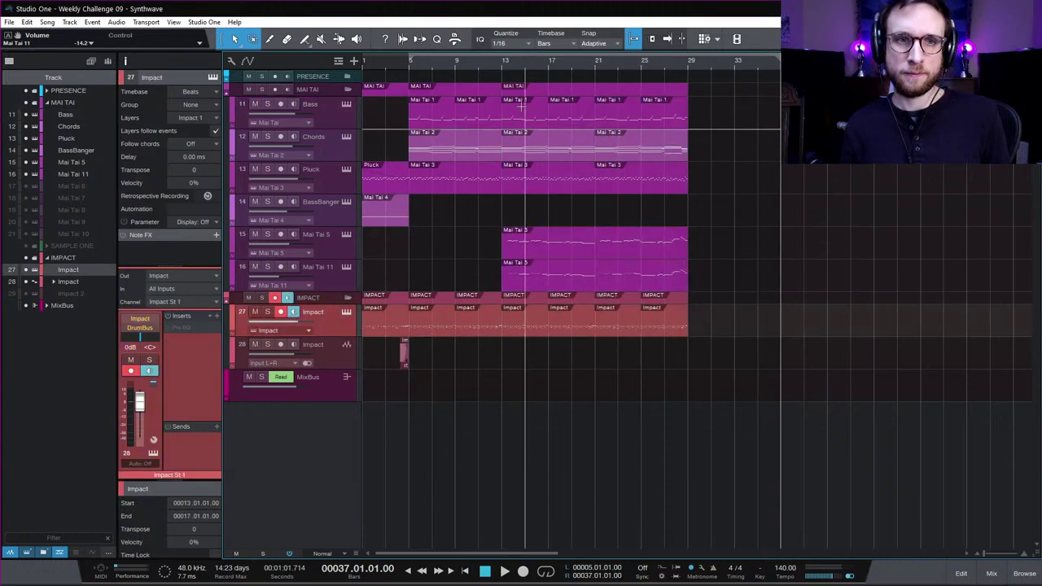
# - Play the shortened arrangement from bar 11 and trim the start of the Mai Tai 11 lead clip to bar 24
pyautogui.click(480, 65)
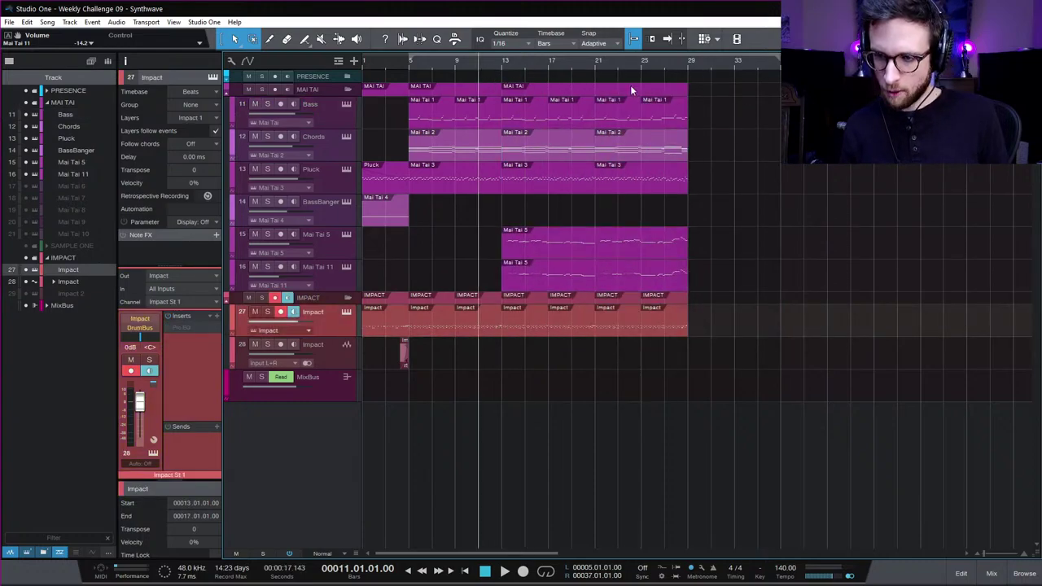
pyautogui.press('space')
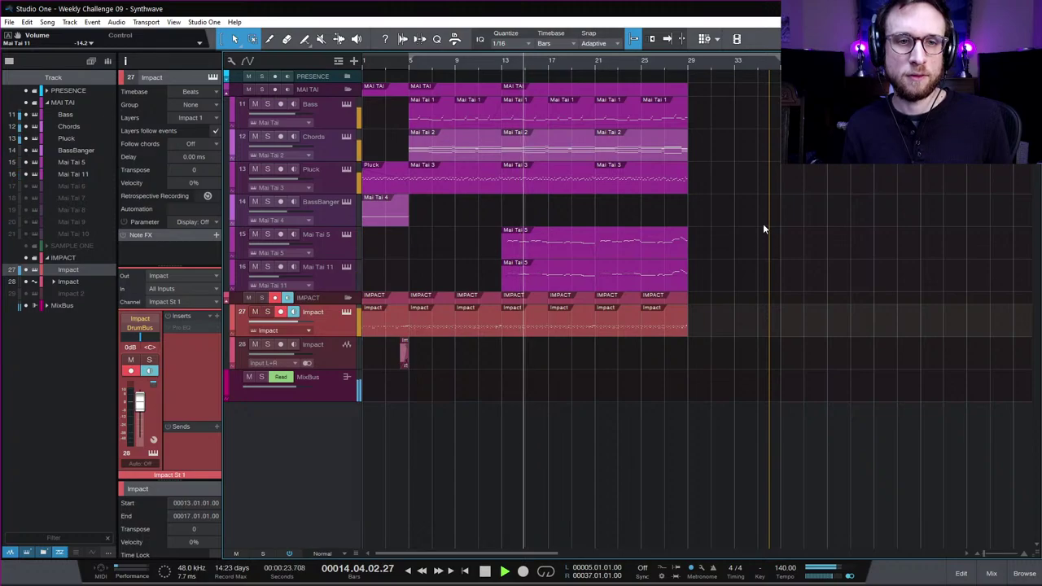
pyautogui.click(745, 244)
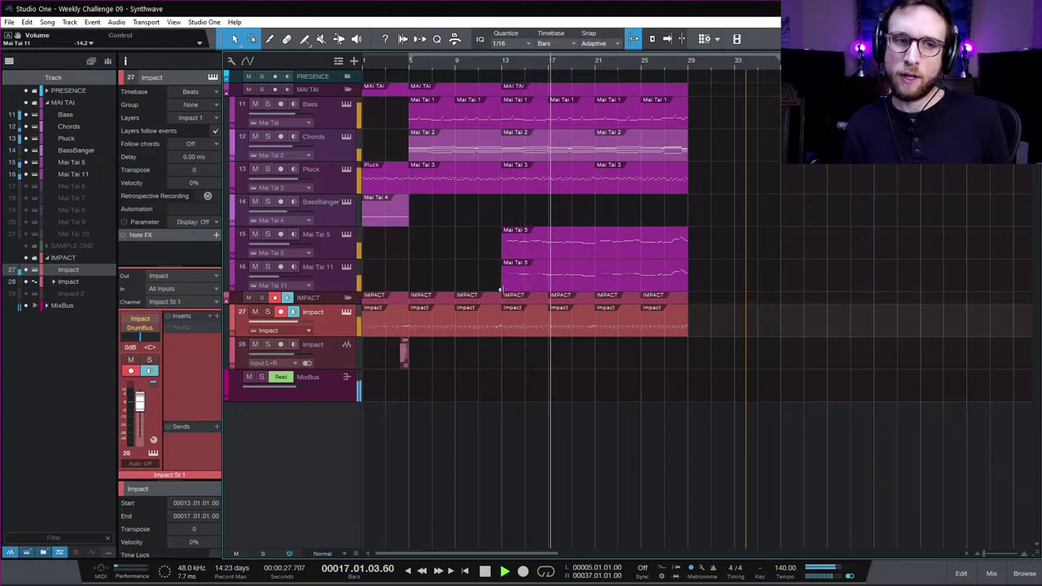
pyautogui.click(546, 286)
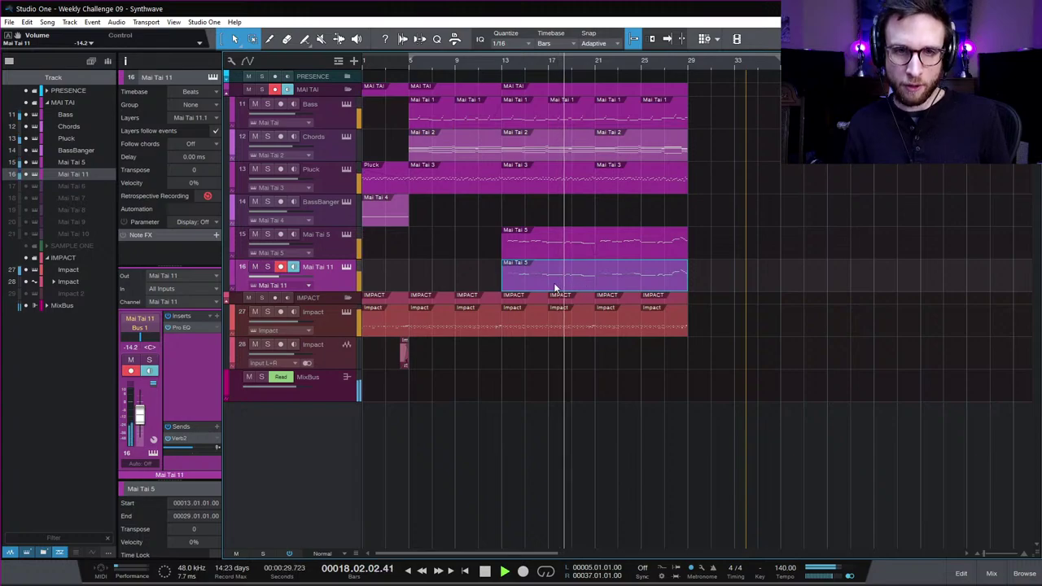
pyautogui.moveTo(504, 287); pyautogui.dragTo(623, 288)
pyautogui.click(729, 280)
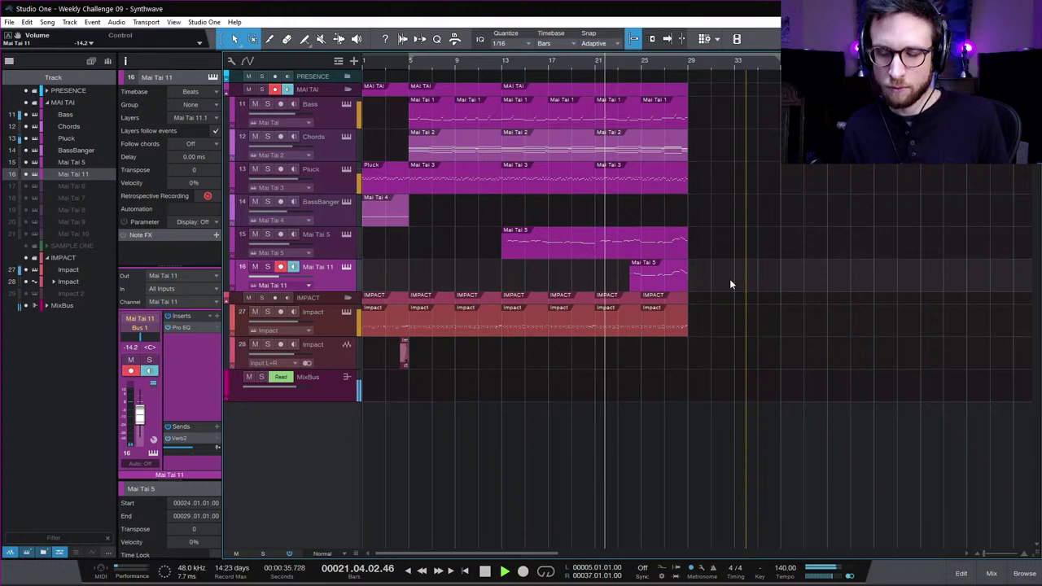
# - Open the Pluck clip starting at bar 5, add a zero-value modulation point at its beginning and play from there
pyautogui.click(334, 178)
pyautogui.press('space')
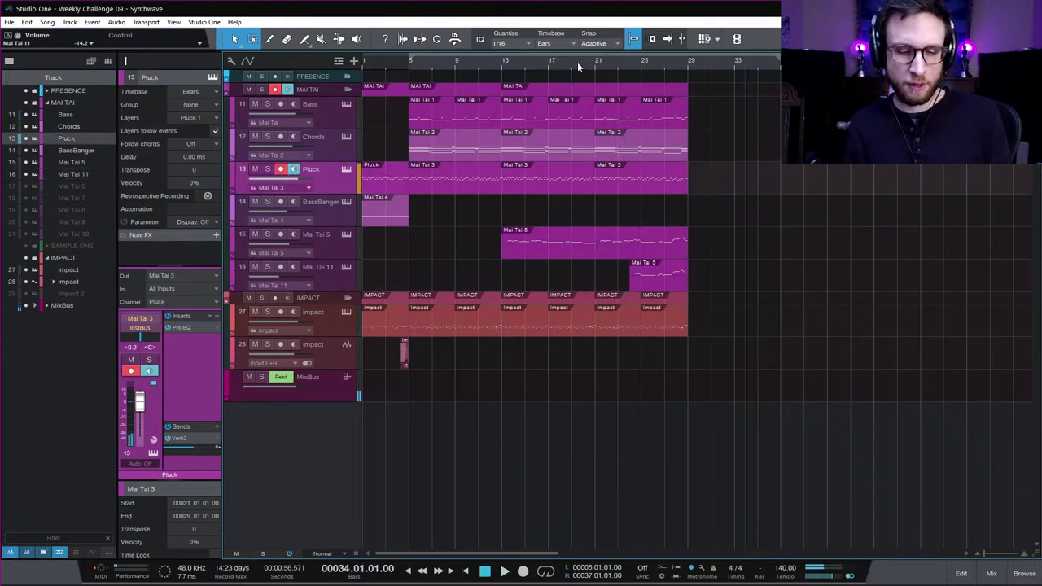
pyautogui.click(500, 66)
pyautogui.doubleClick(416, 187)
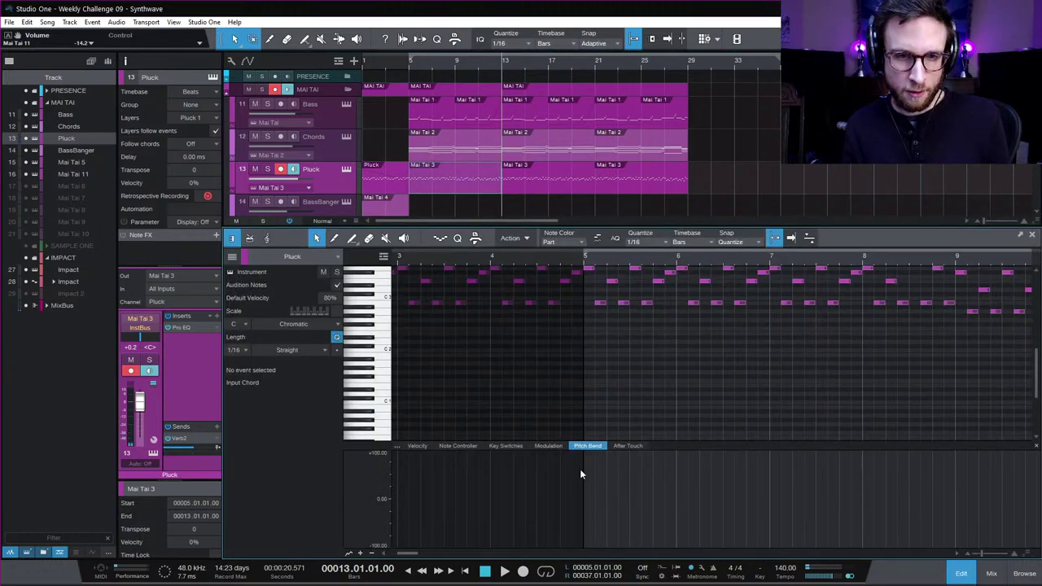
pyautogui.click(548, 446)
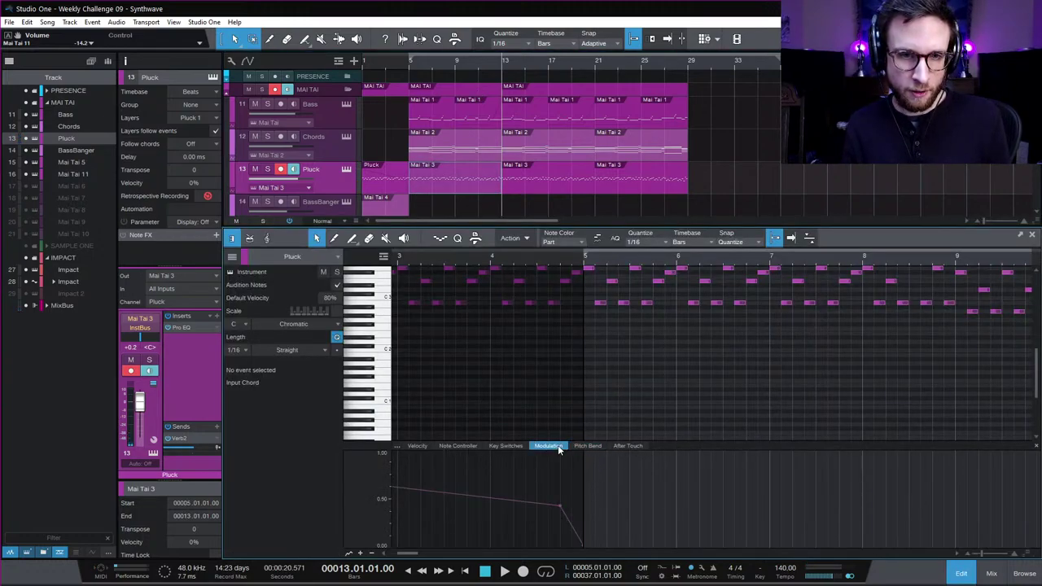
pyautogui.click(589, 545)
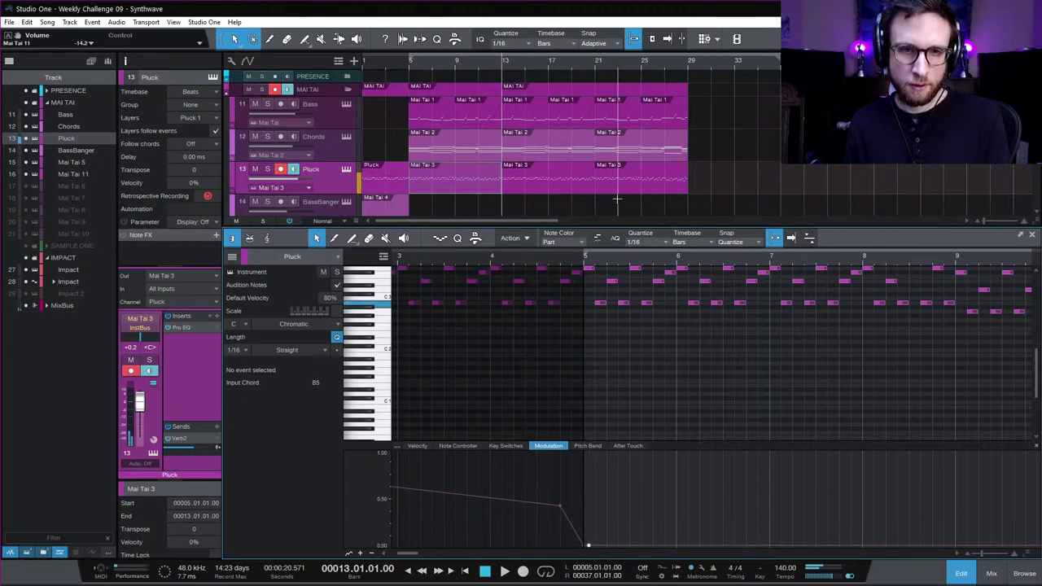
pyautogui.click(579, 259)
pyautogui.press('space')
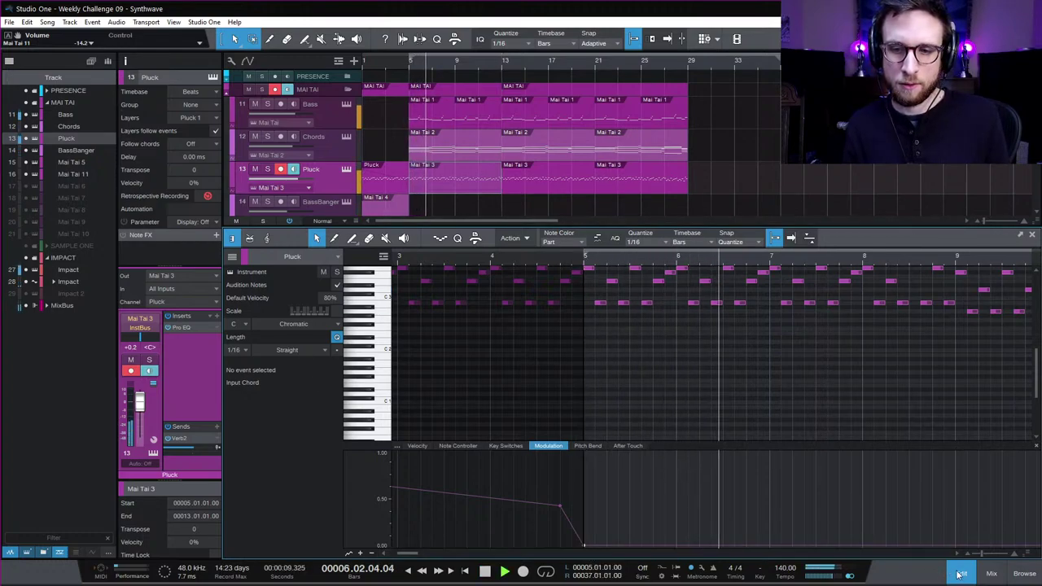
# - Close the note editor and replace the Pluck clips at bars 13 and 21 with copies of the bar 5 clip
pyautogui.press('F2')
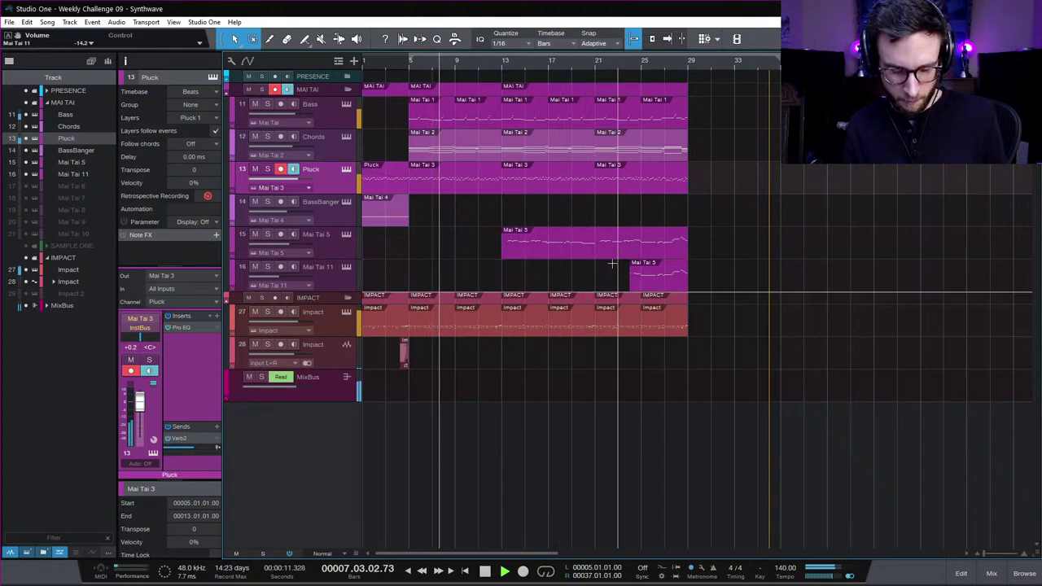
pyautogui.click(701, 192)
pyautogui.moveTo(702, 192); pyautogui.dragTo(606, 187)
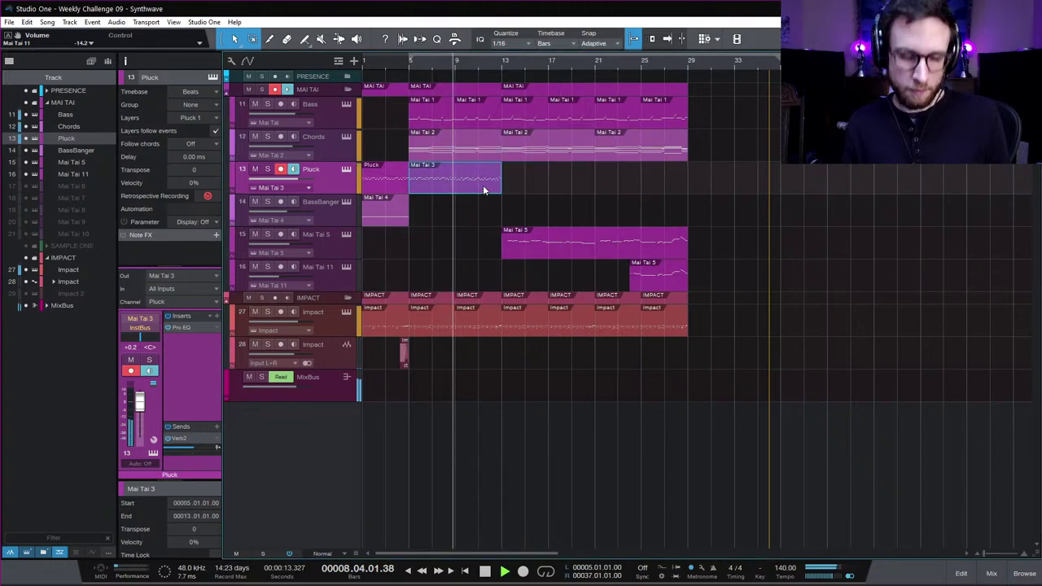
pyautogui.click(775, 194)
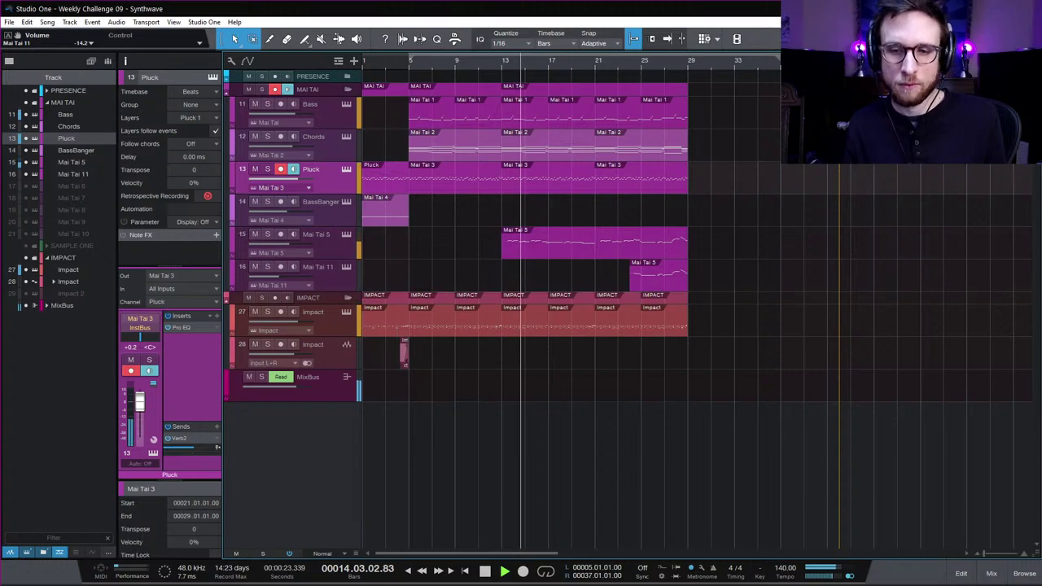
# - Lower the main output volume to -17.0 dB and set the Mai Tai 5 channel volume to -4.4 dB during playback
pyautogui.click(991, 574)
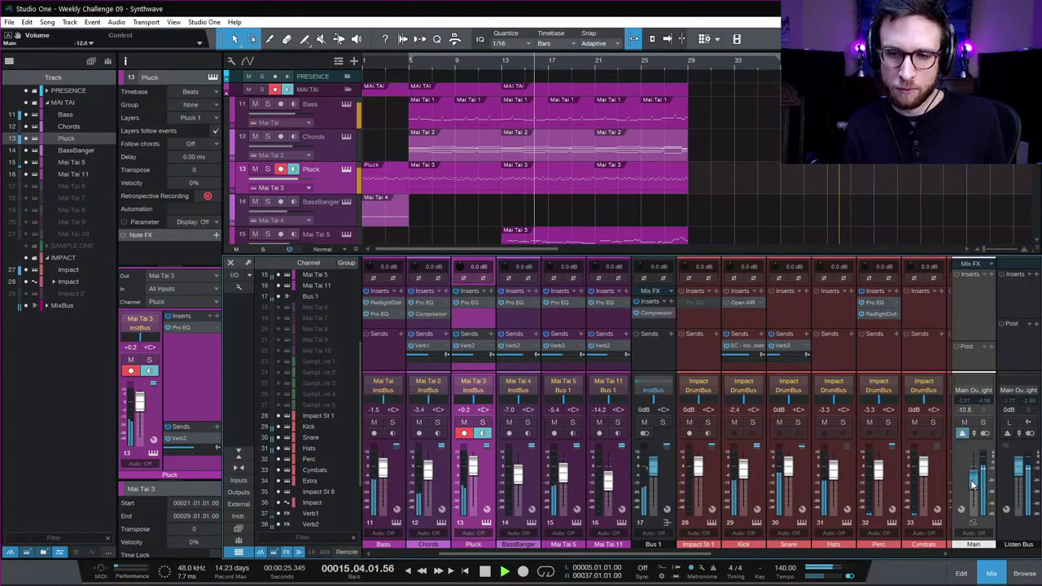
pyautogui.click(332, 186)
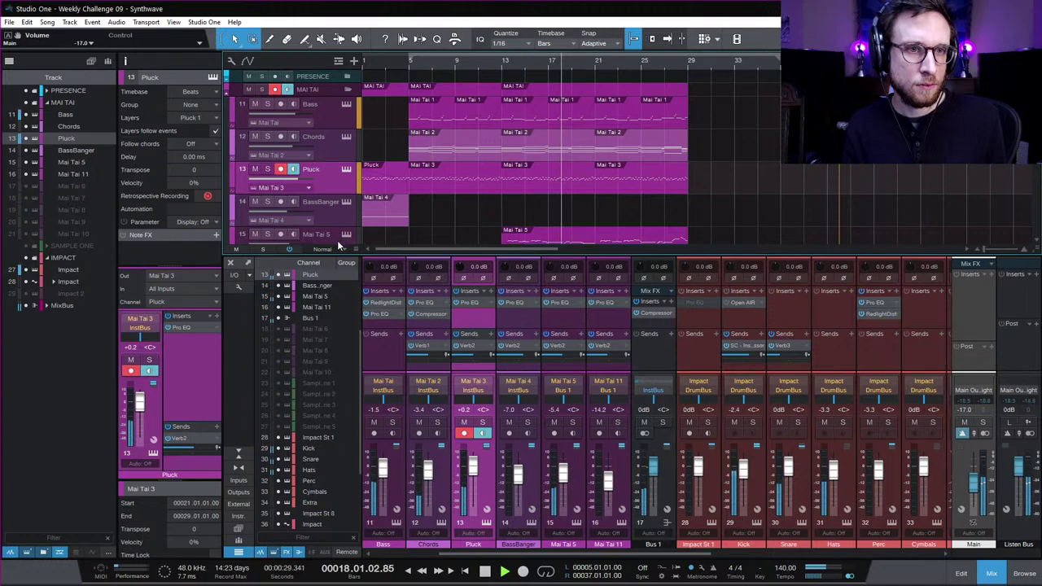
pyautogui.click(337, 238)
pyautogui.moveTo(139, 411); pyautogui.dragTo(140, 405)
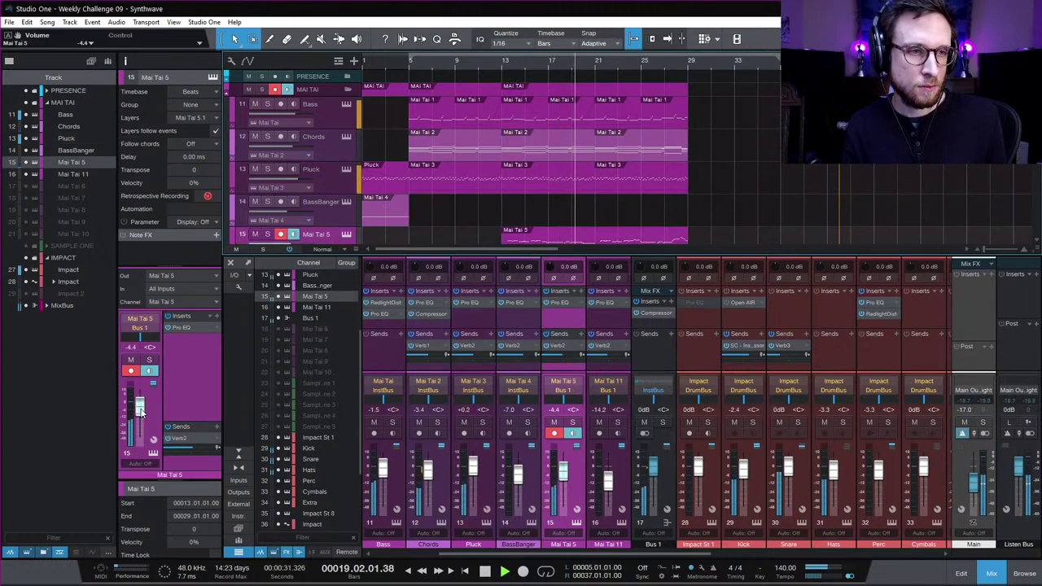
# - Set the Mai Tai 11 channel volume to -16.3 dB, stop playback and close the mixer
pyautogui.scroll(-1, 463, 196)
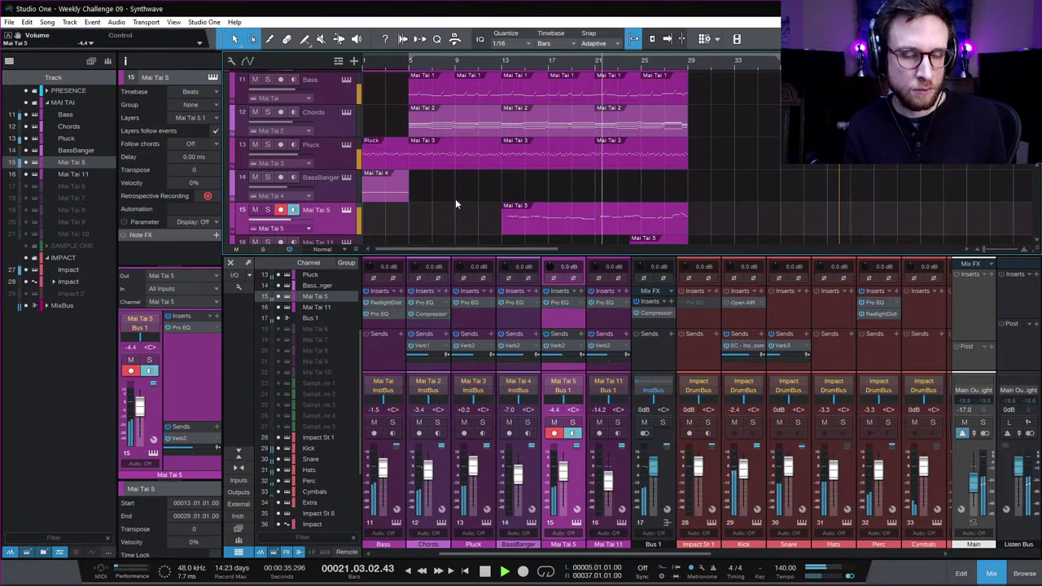
pyautogui.scroll(-4, 618, 196)
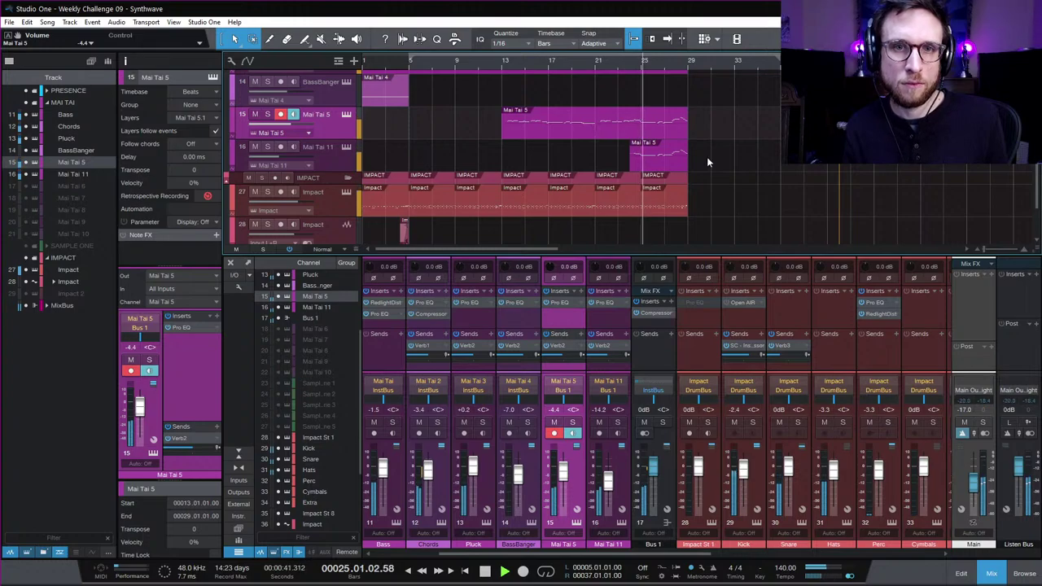
pyautogui.click(562, 154)
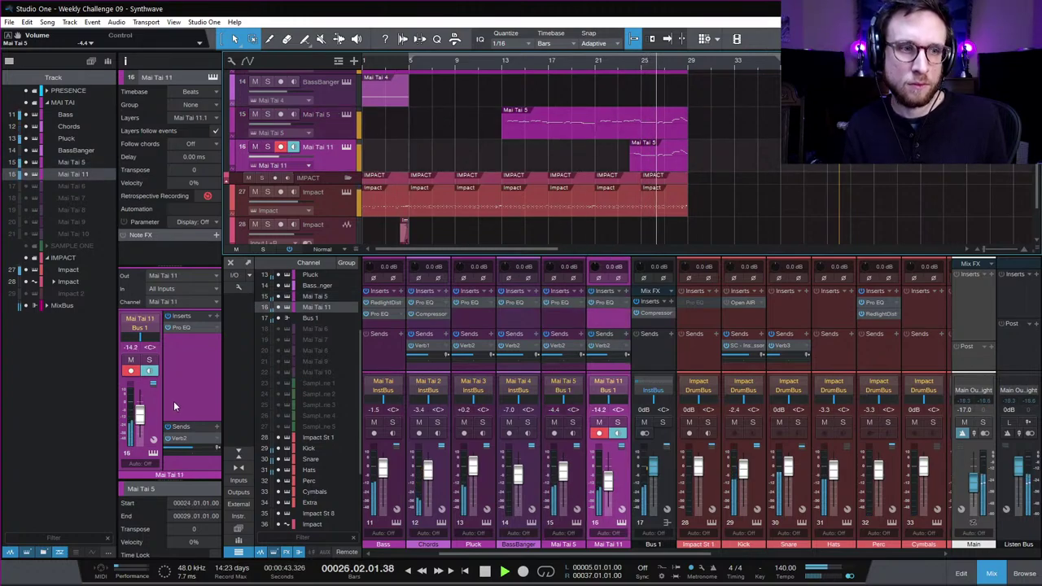
pyautogui.moveTo(140, 417); pyautogui.dragTo(140, 421)
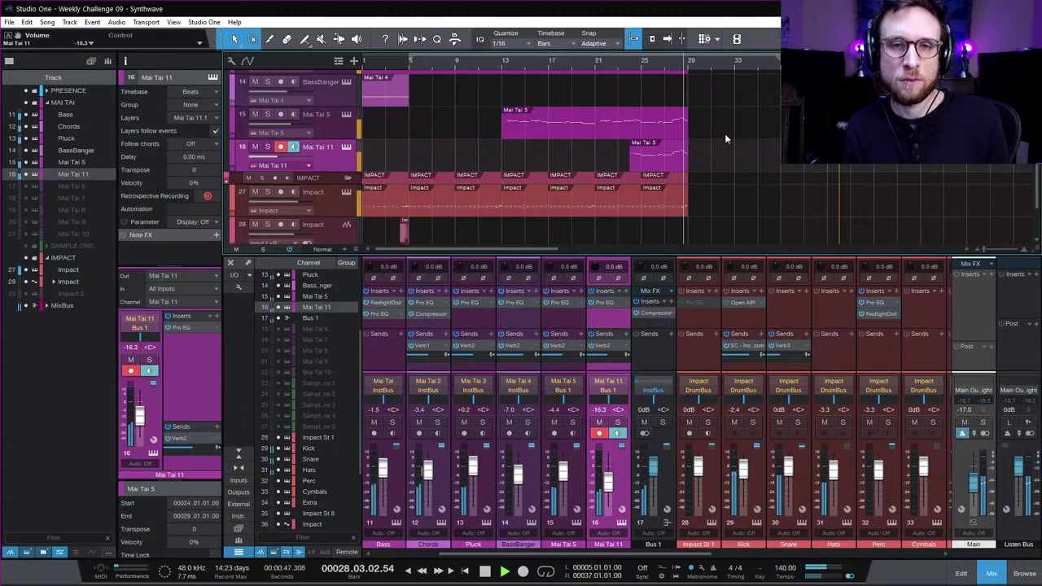
pyautogui.press('space')
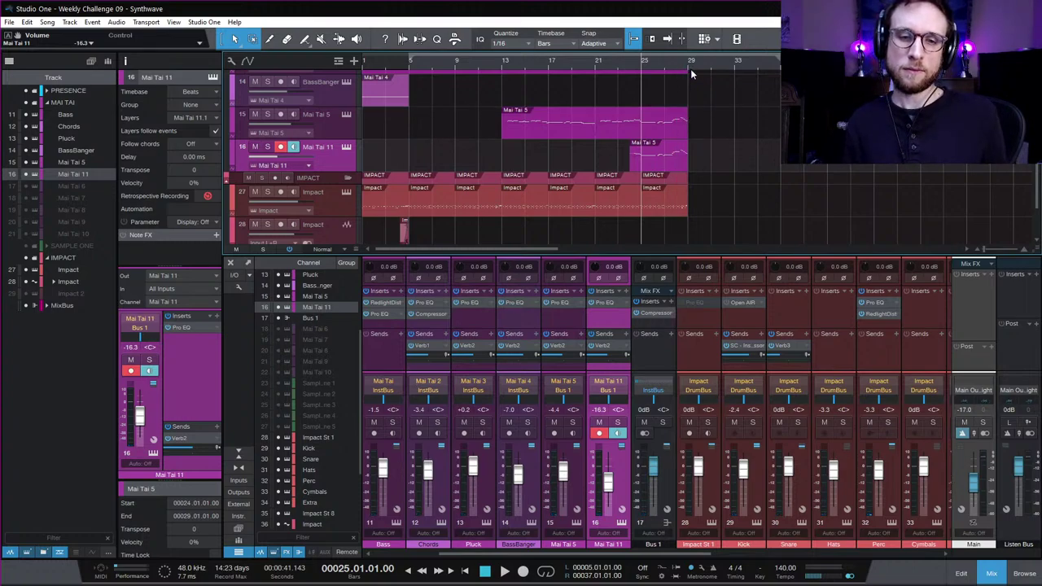
pyautogui.click(993, 573)
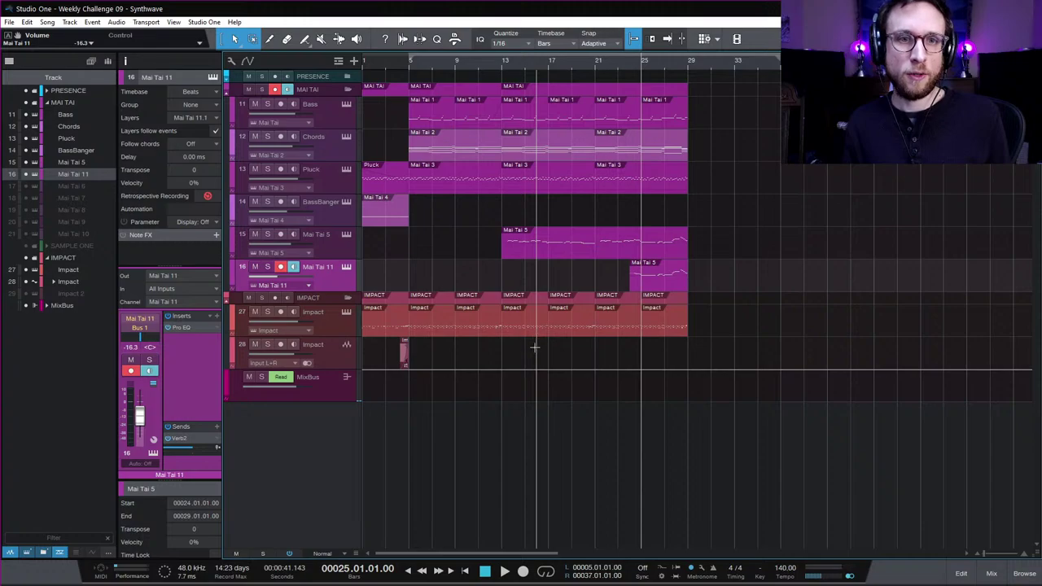
# - Duplicate all clips between bars 13 and 29 so that the copies start at bar 29
pyautogui.moveTo(512, 370); pyautogui.dragTo(686, 124)
pyautogui.press('d')
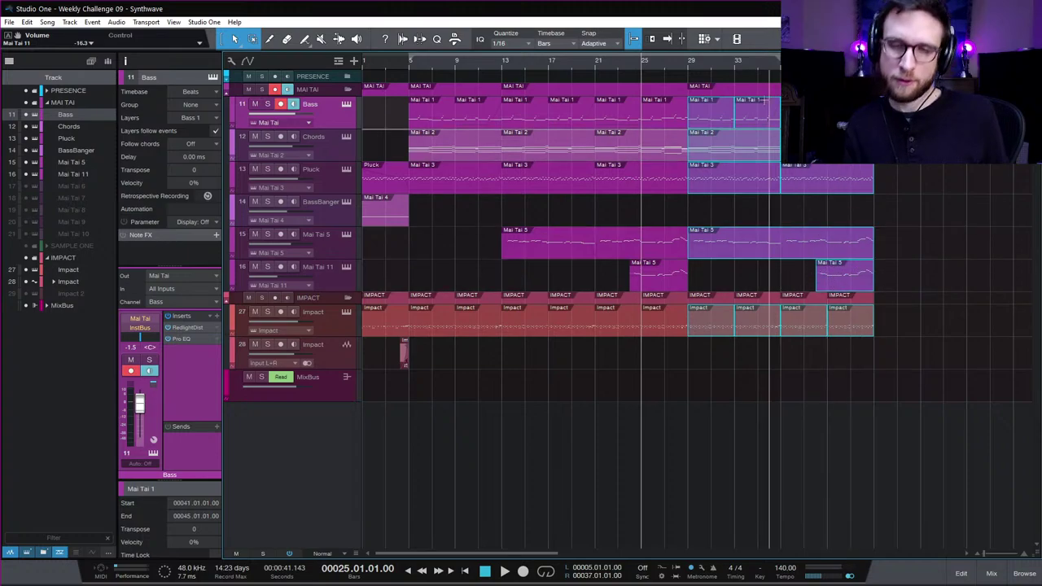
pyautogui.click(664, 71)
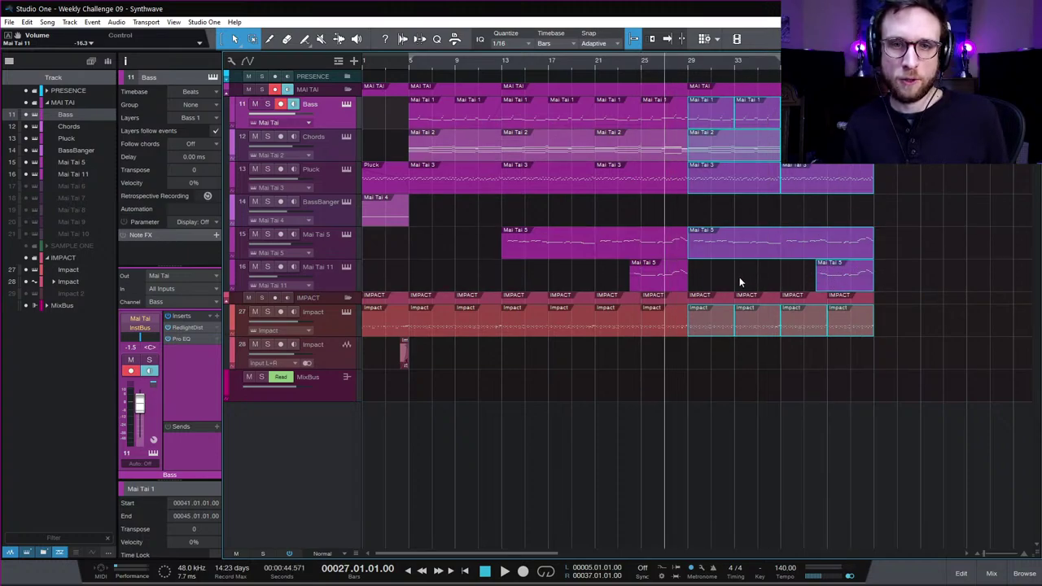
pyautogui.doubleClick(698, 276)
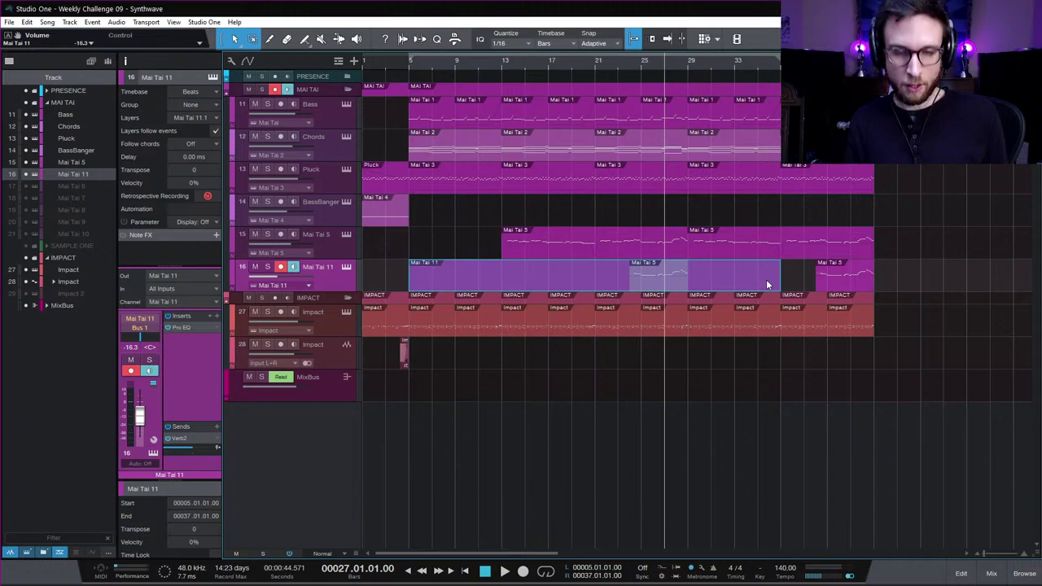
pyautogui.press('Delete')
# - Add an E4 note at the start of the Mai Tai 5 clip at bar 29, play the transition from bar 28 and close the editor
pyautogui.doubleClick(705, 251)
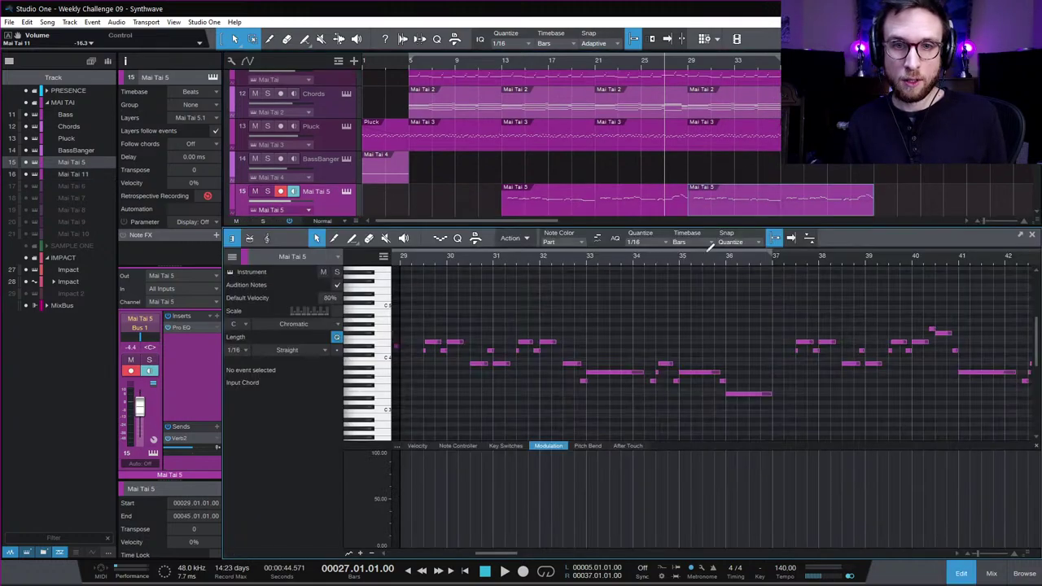
pyautogui.hscroll(5, 836, 364)
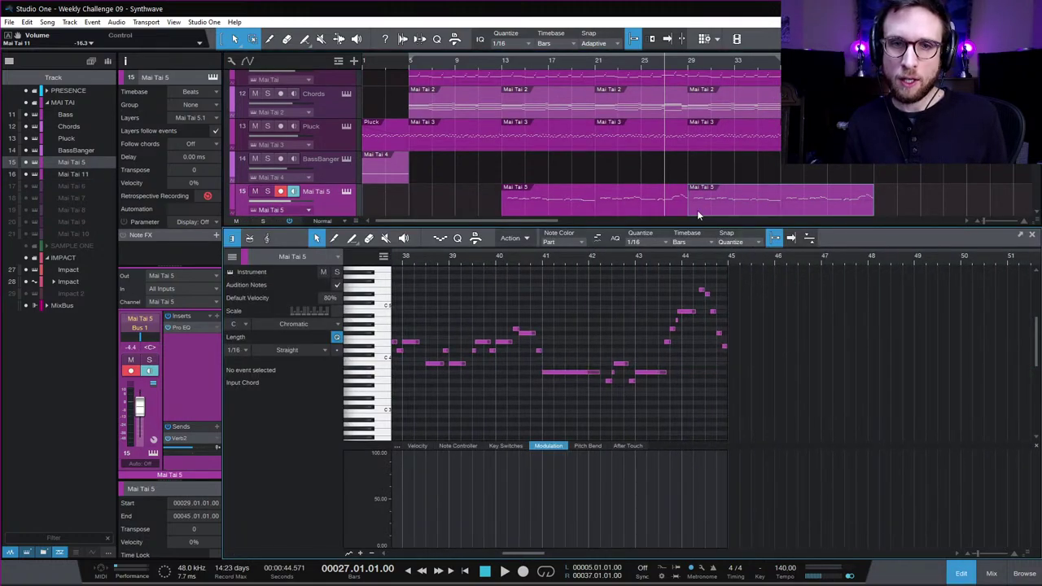
pyautogui.hscroll(-7, 663, 337)
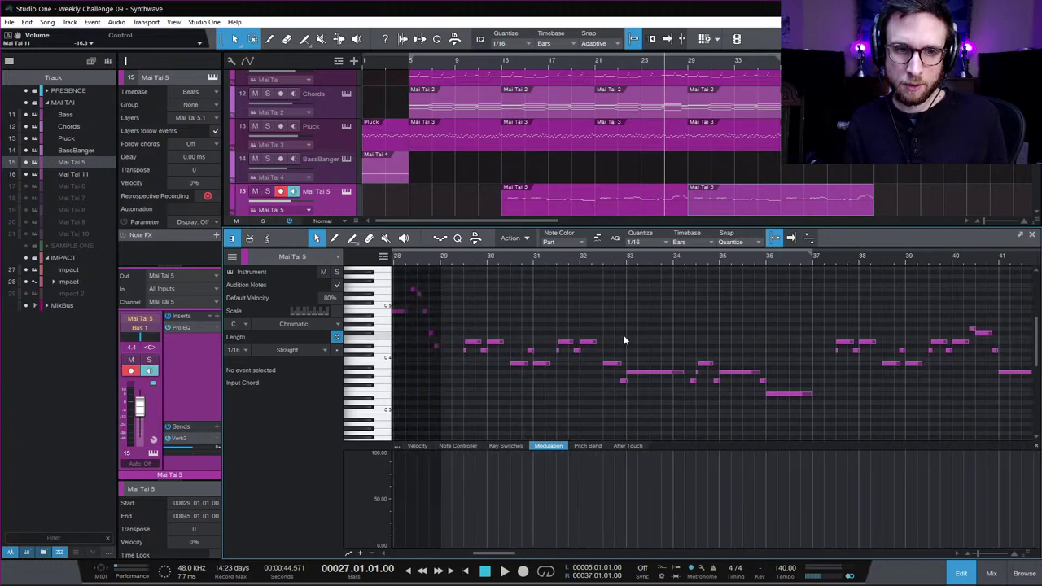
pyautogui.click(534, 342)
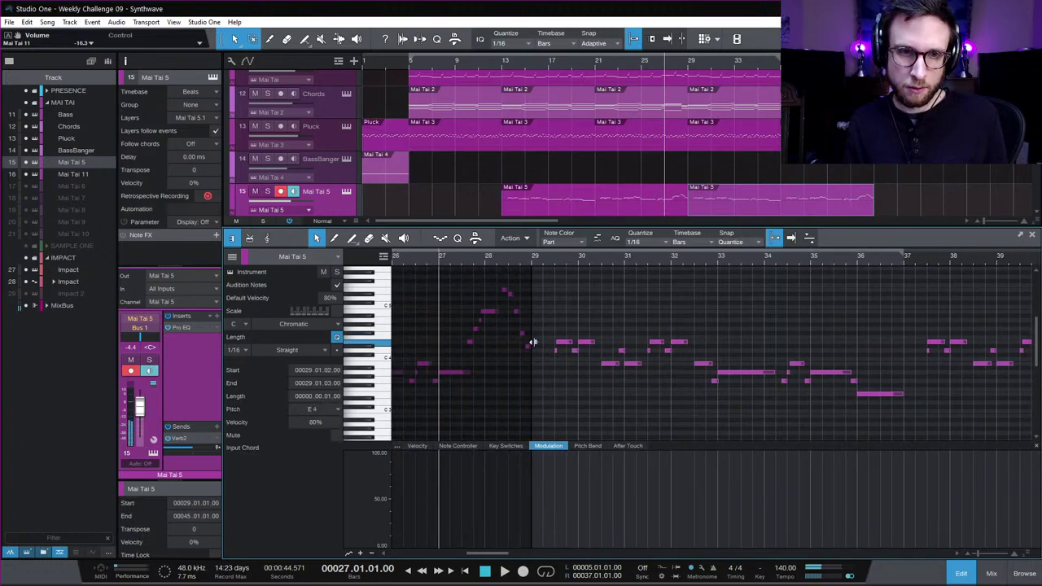
pyautogui.click(498, 259)
pyautogui.press('space')
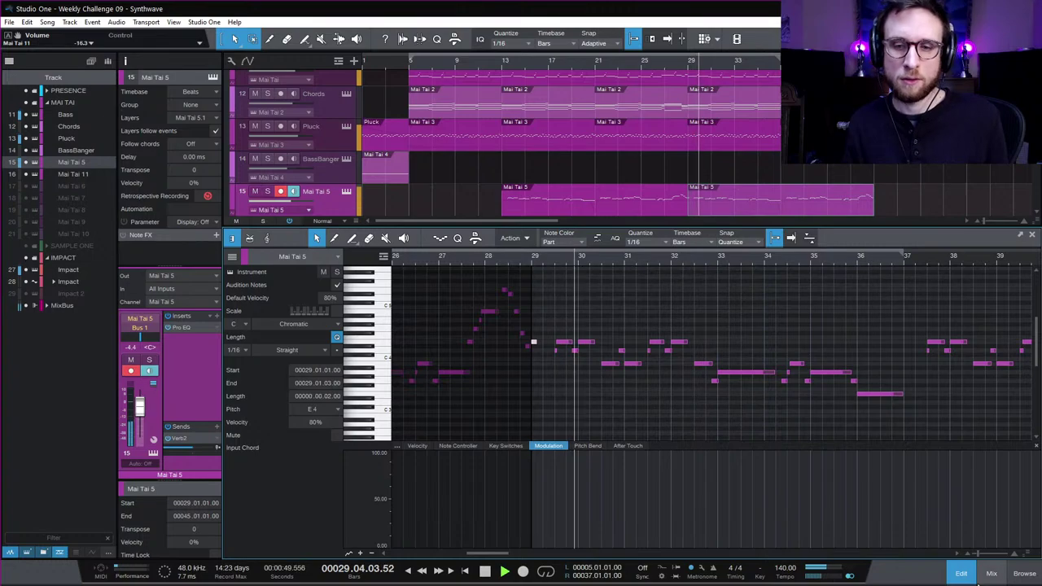
pyautogui.press('space')
pyautogui.click(958, 571)
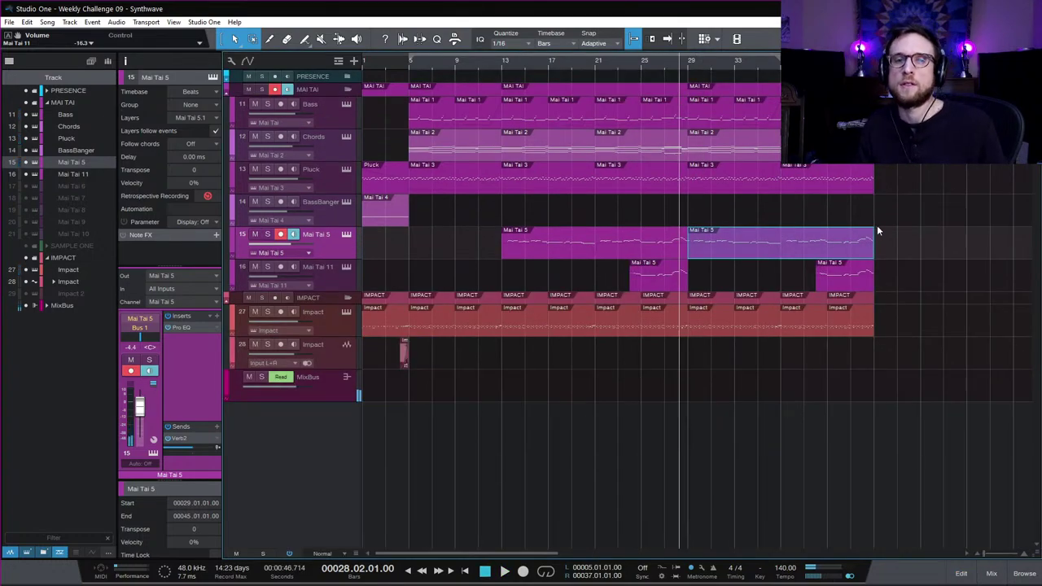
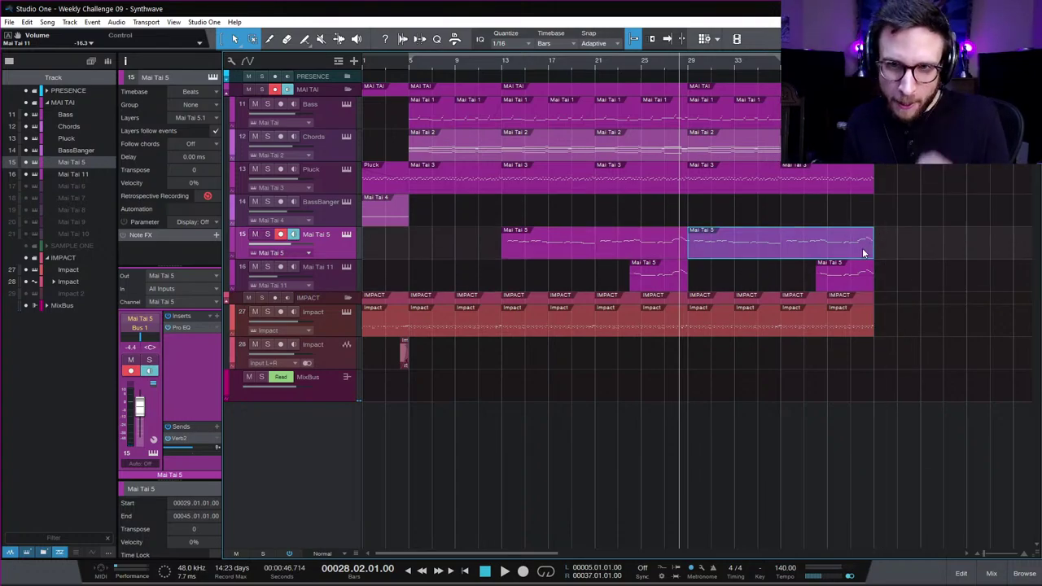
# - Shorten the Mai Tai 5 clip at bar 29 to end at bar 31 and reset the main output volume to 0 dB
pyautogui.moveTo(874, 246); pyautogui.dragTo(711, 246)
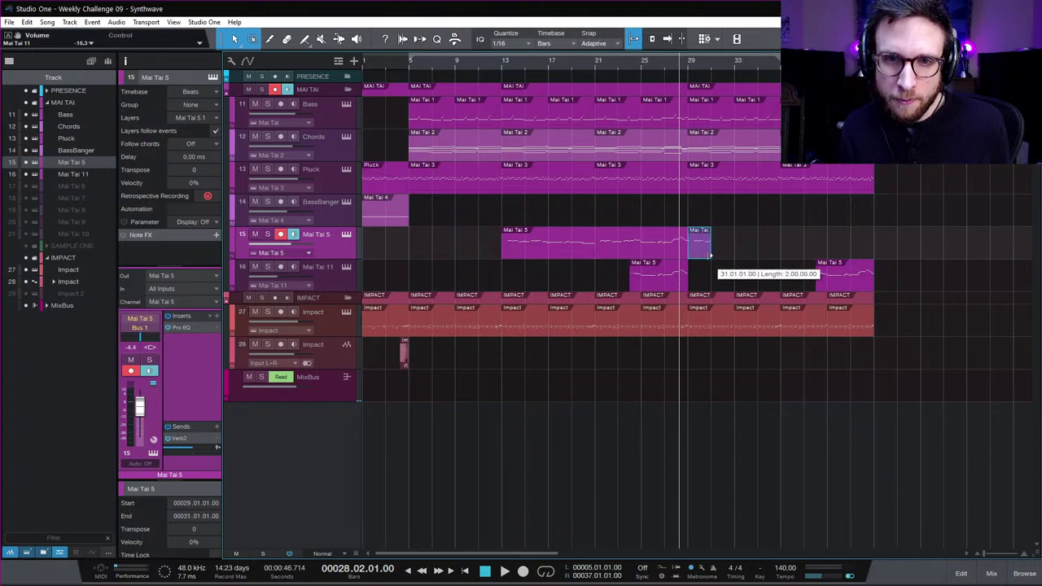
pyautogui.click(990, 573)
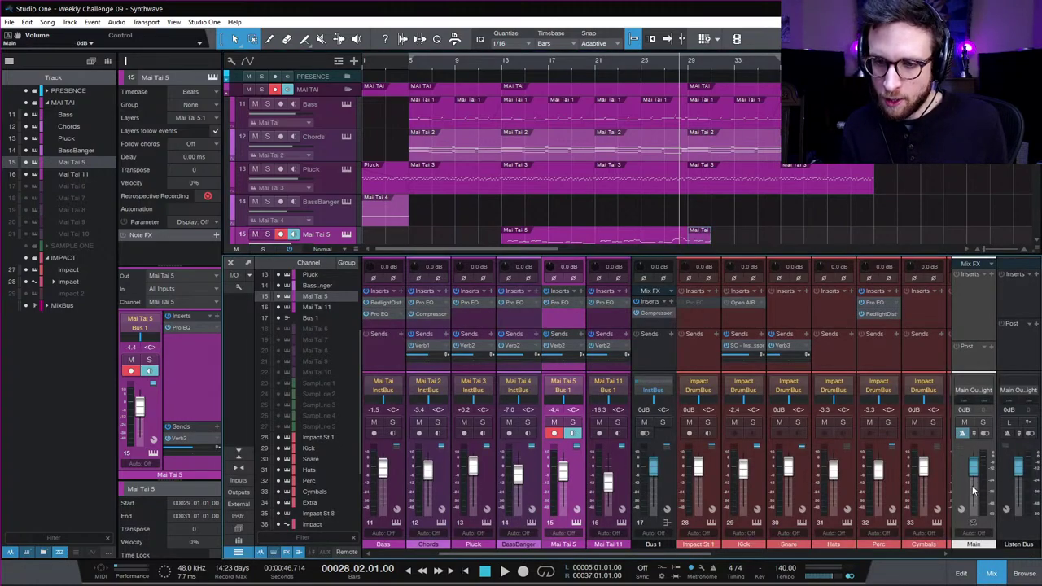
pyautogui.click(990, 575)
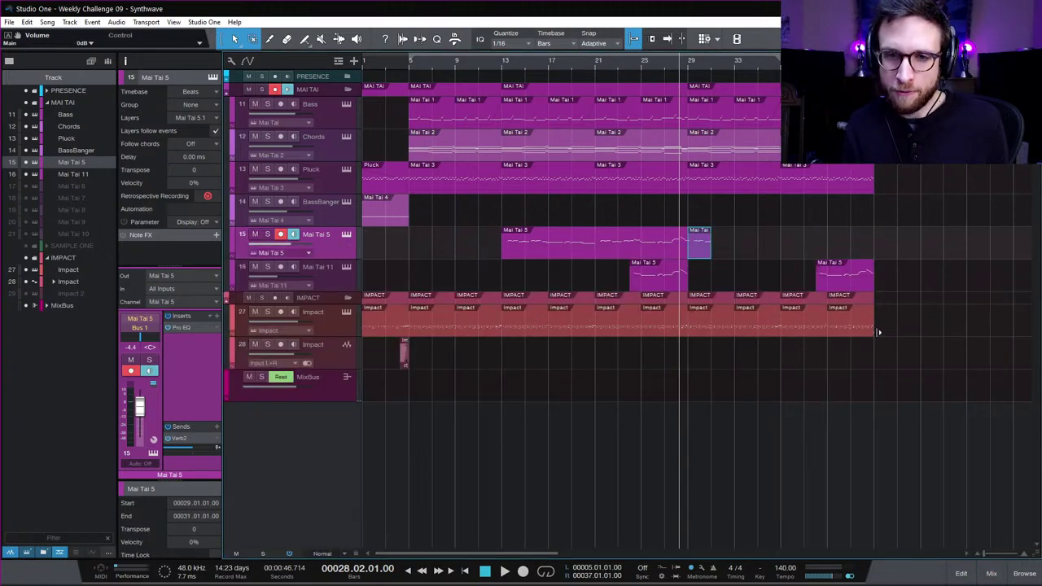
# - Delete all clips on every track from bar 37 onward
pyautogui.moveTo(880, 330); pyautogui.dragTo(761, 87)
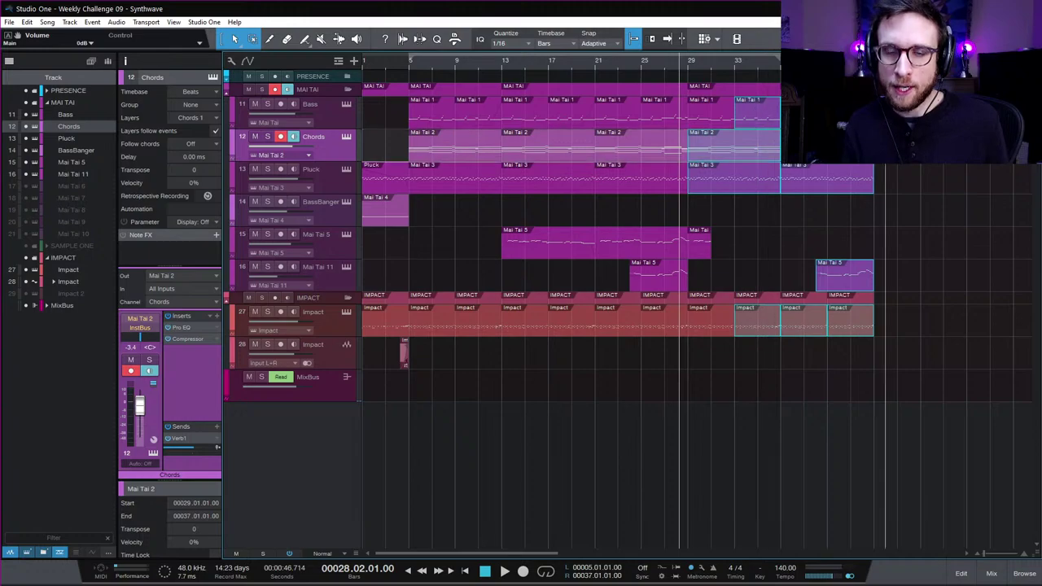
pyautogui.moveTo(886, 163); pyautogui.dragTo(799, 337)
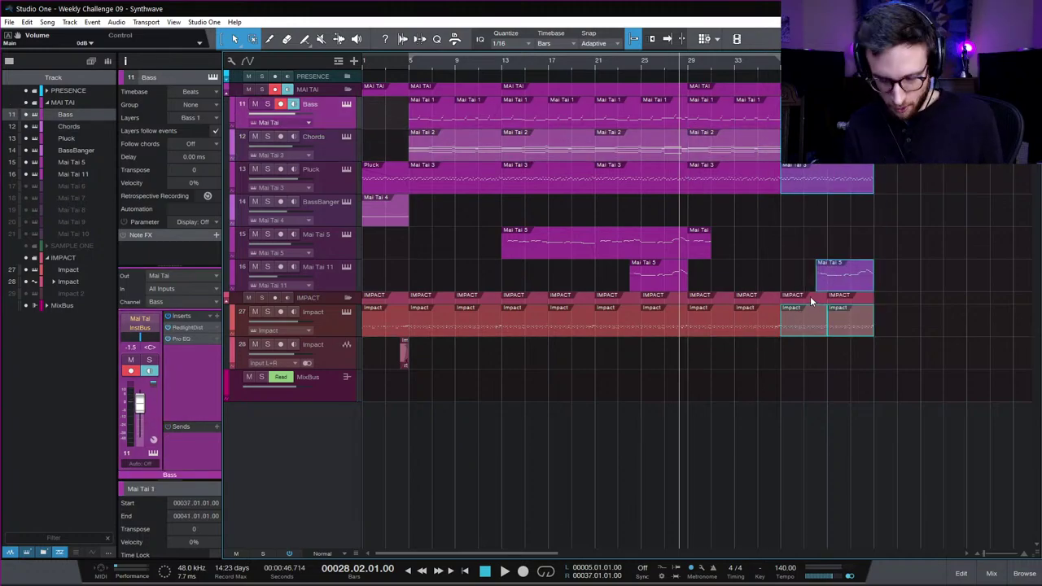
pyautogui.press('Delete')
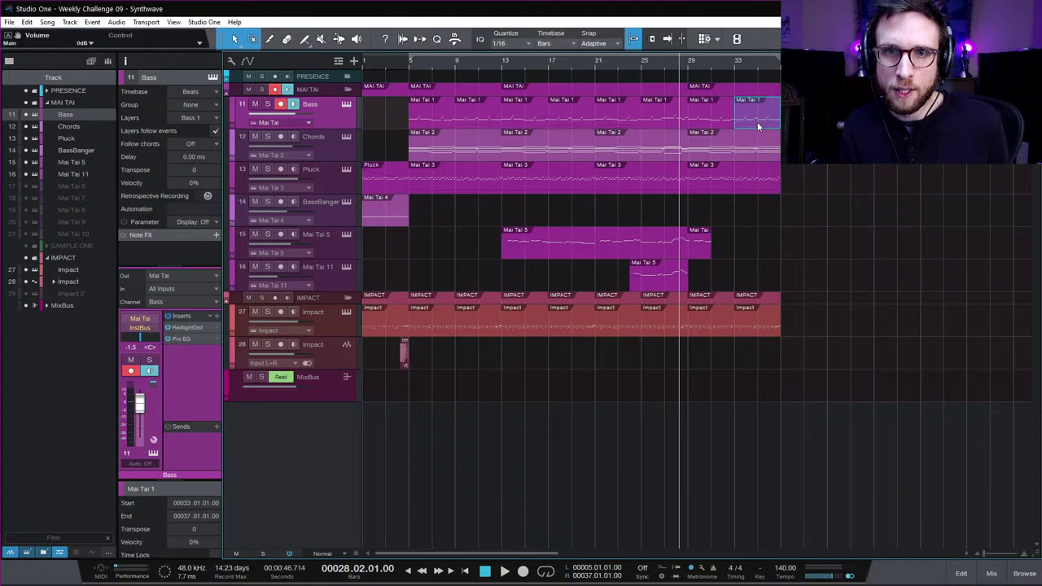
# - Delete the bass and drum clips at bar 33 and trim the last Chords and Pluck clips to end at bar 33
pyautogui.press('Delete')
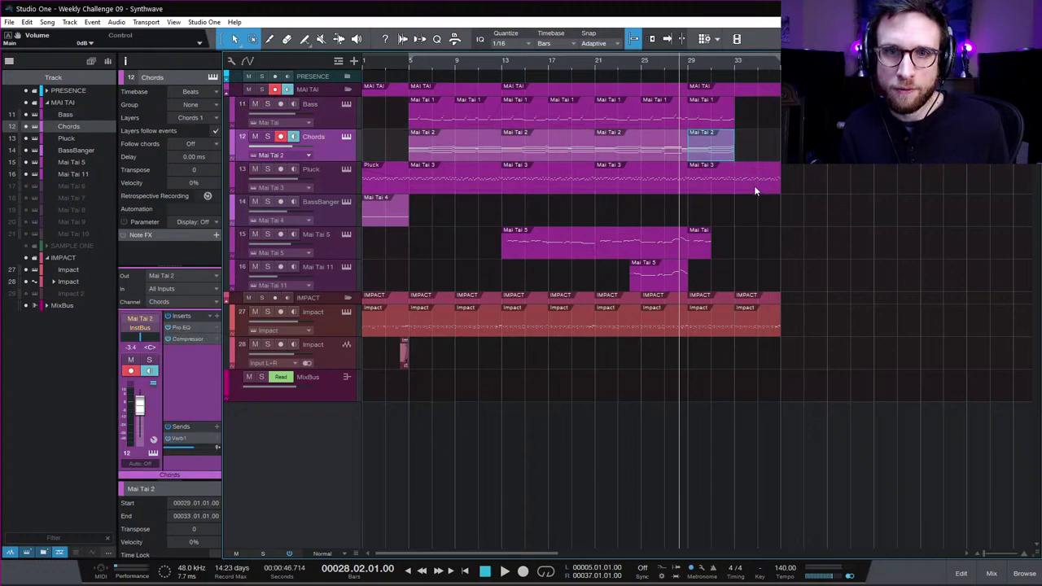
pyautogui.click(757, 190)
pyautogui.moveTo(779, 184); pyautogui.dragTo(735, 184)
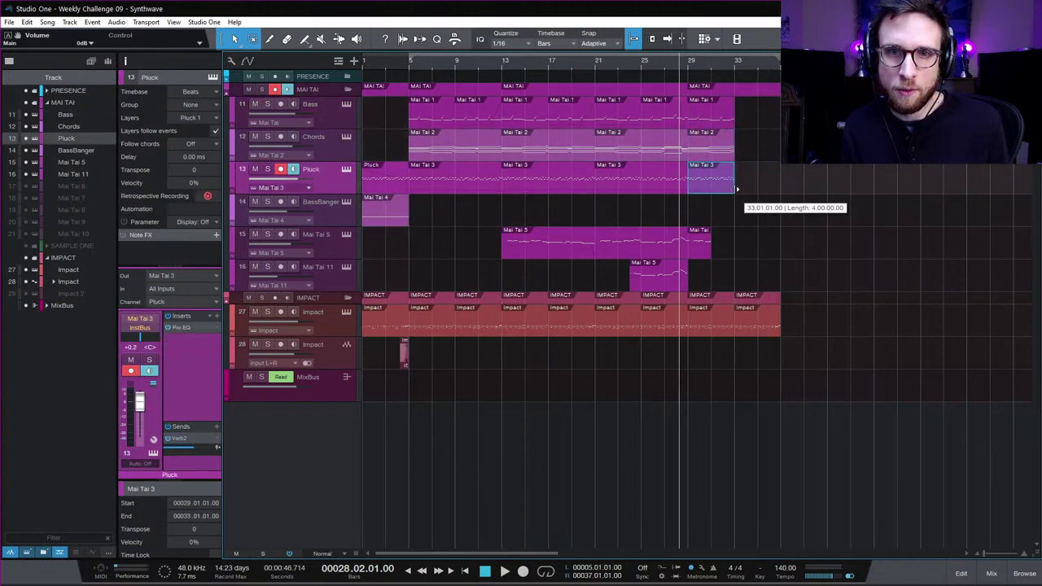
pyautogui.click(760, 322)
pyautogui.press('Delete')
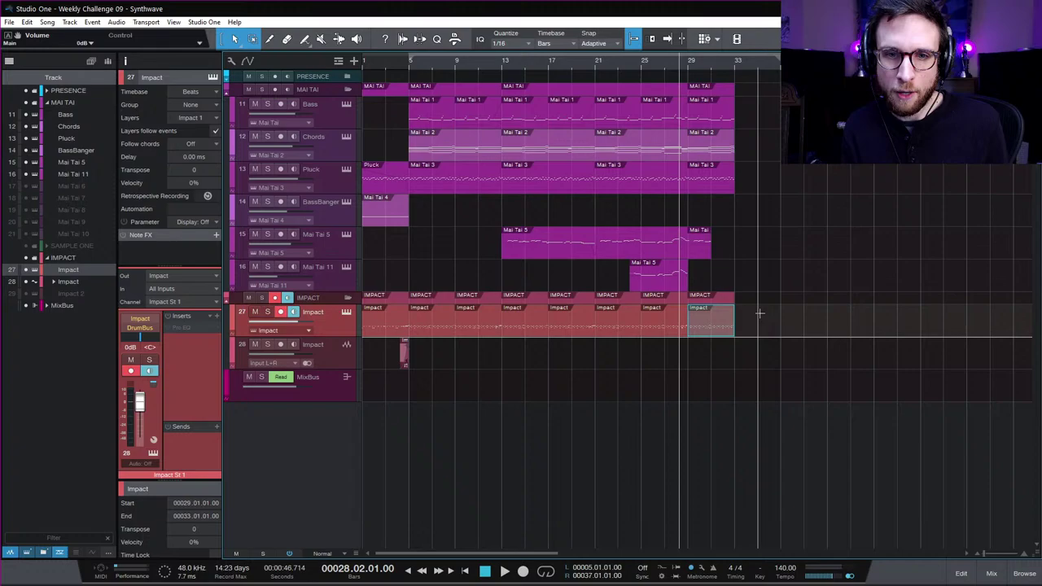
pyautogui.click(775, 184)
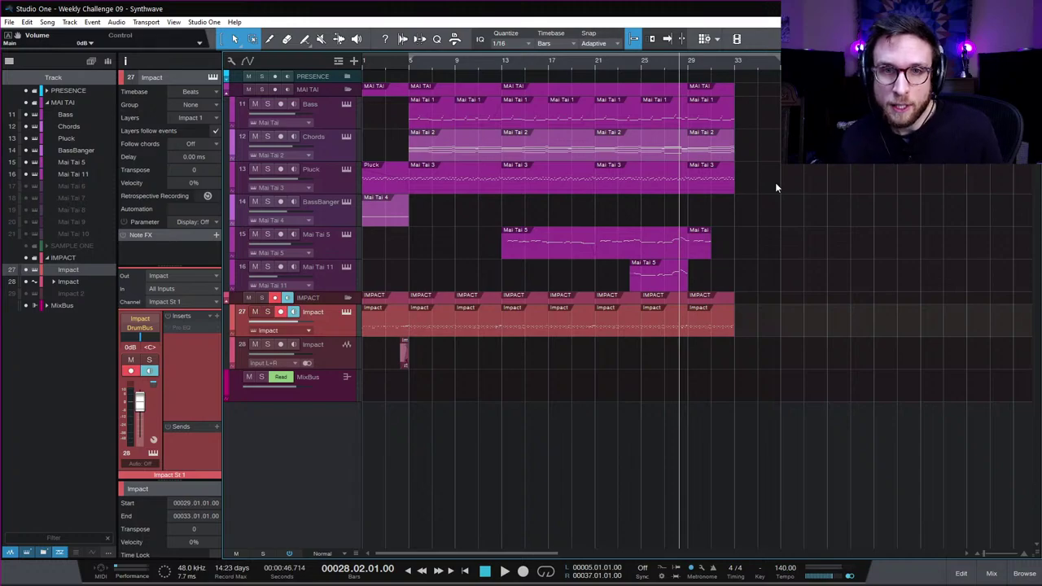
# - Play the transition into bar 29, then delete every note after the opening E4 in the Mai Tai 5 clip there
pyautogui.press('space')
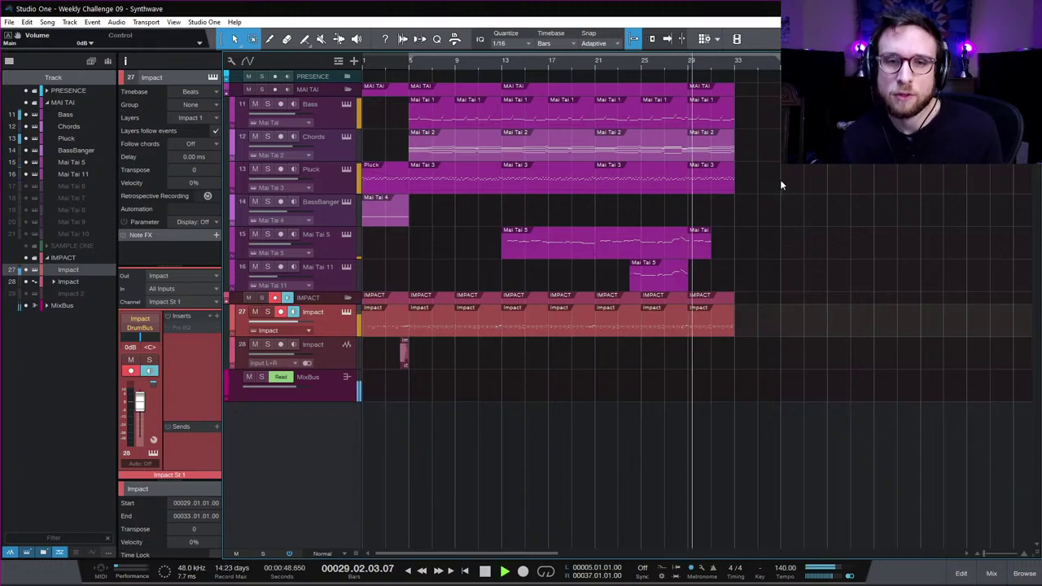
pyautogui.press('space')
pyautogui.doubleClick(703, 249)
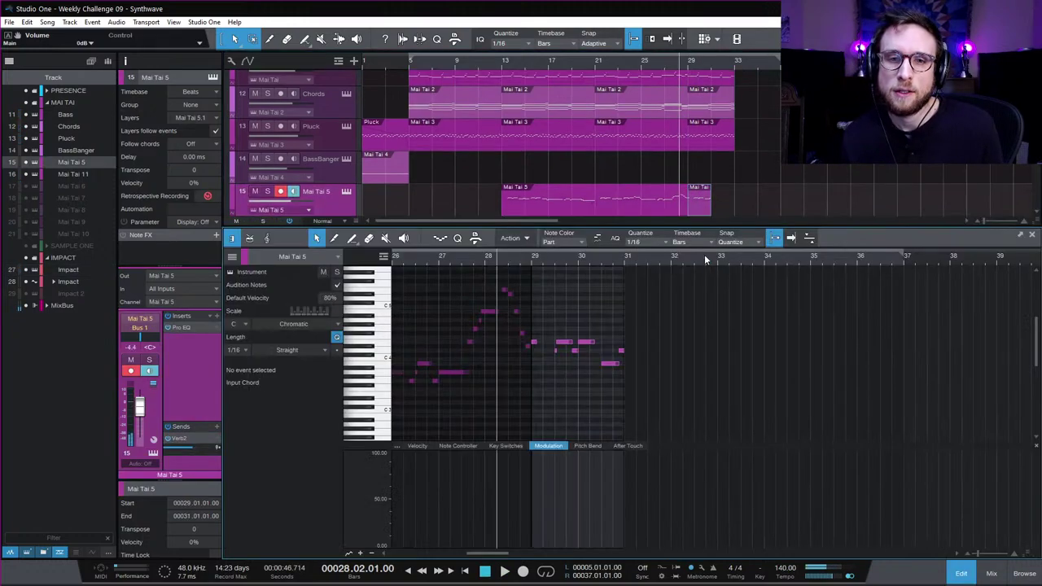
pyautogui.moveTo(551, 317); pyautogui.dragTo(660, 392)
pyautogui.press('Delete')
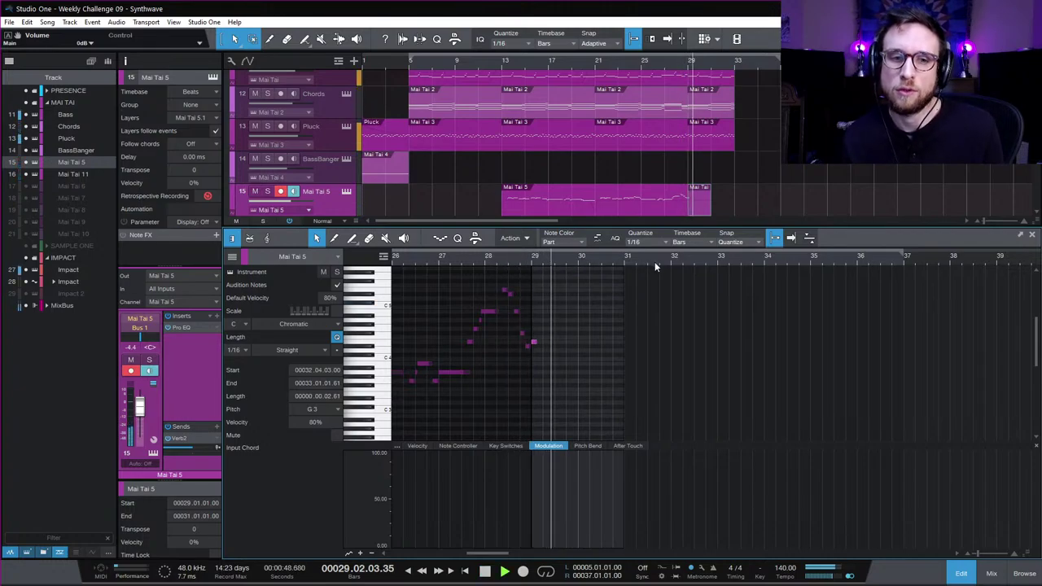
# - Play the Mai Tai 5 lead ending from bar 28 beat 2 into bar 30
pyautogui.press('space')
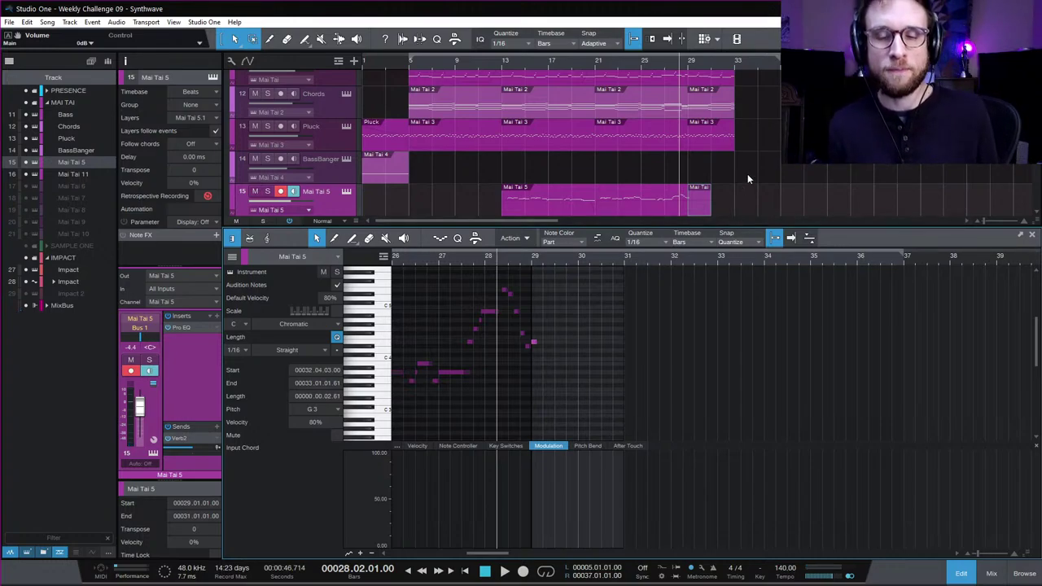
pyautogui.press('space')
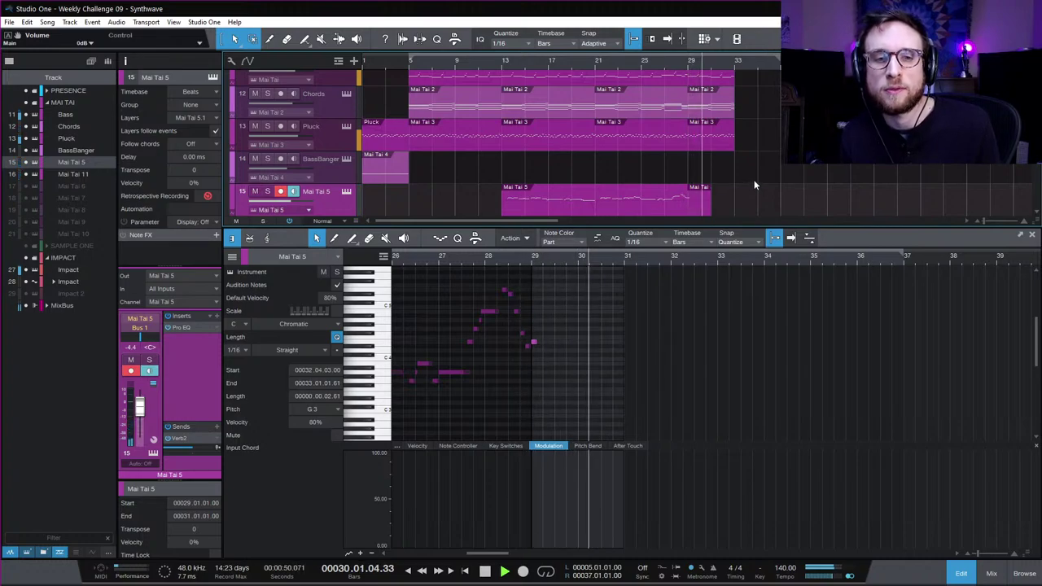
pyautogui.press('space')
# - Open the Impact drum clip at bar 29 for note editing and play it from its start
pyautogui.click(962, 575)
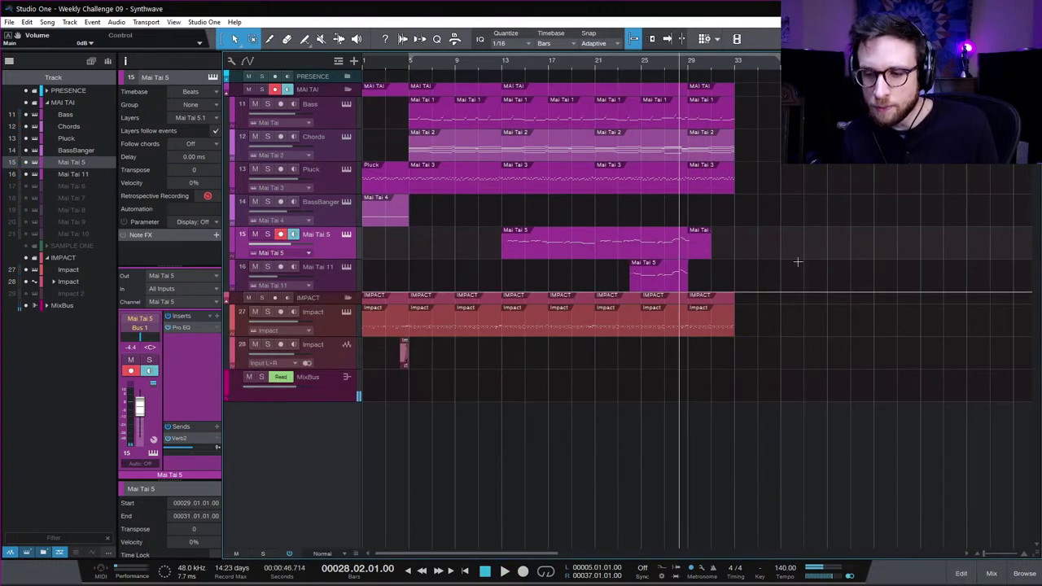
pyautogui.click(725, 330)
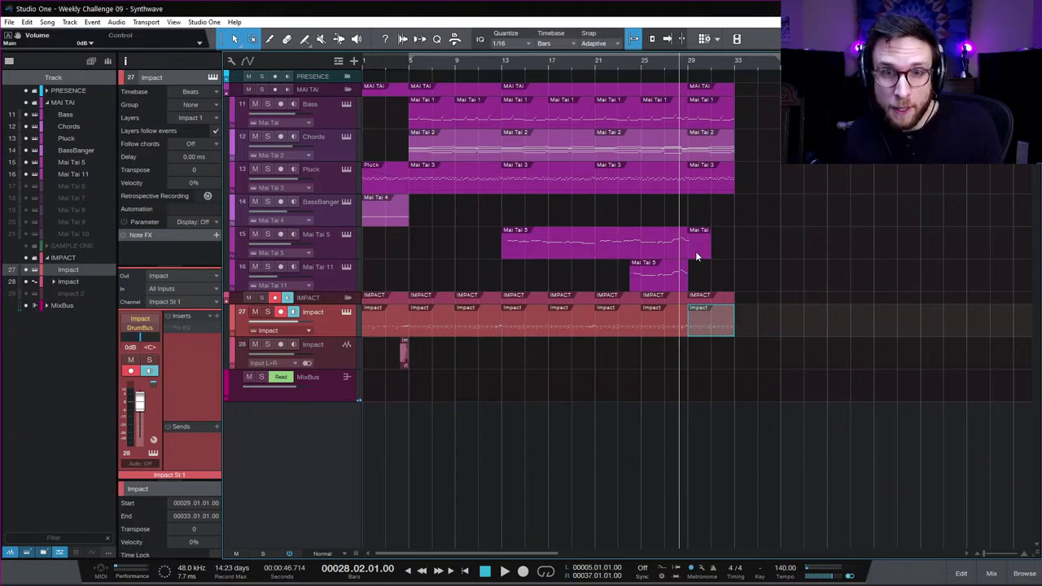
pyautogui.doubleClick(707, 329)
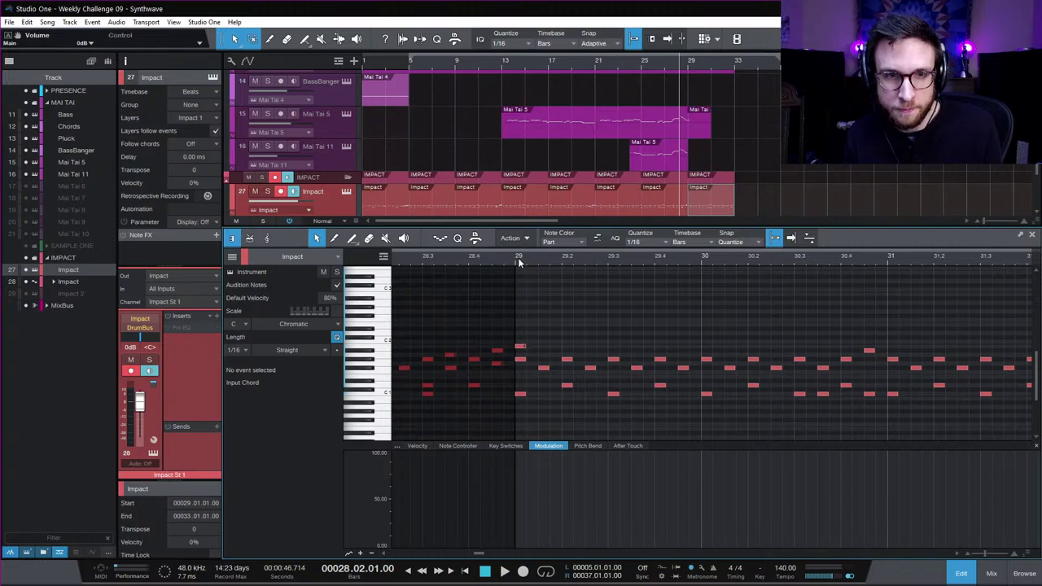
pyautogui.click(518, 257)
pyautogui.press('space')
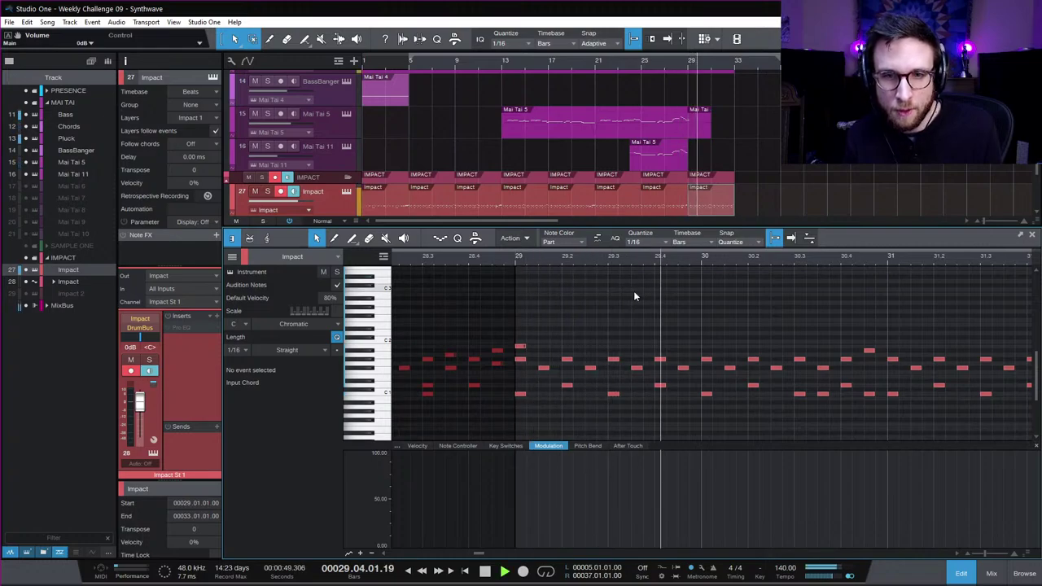
pyautogui.press('space')
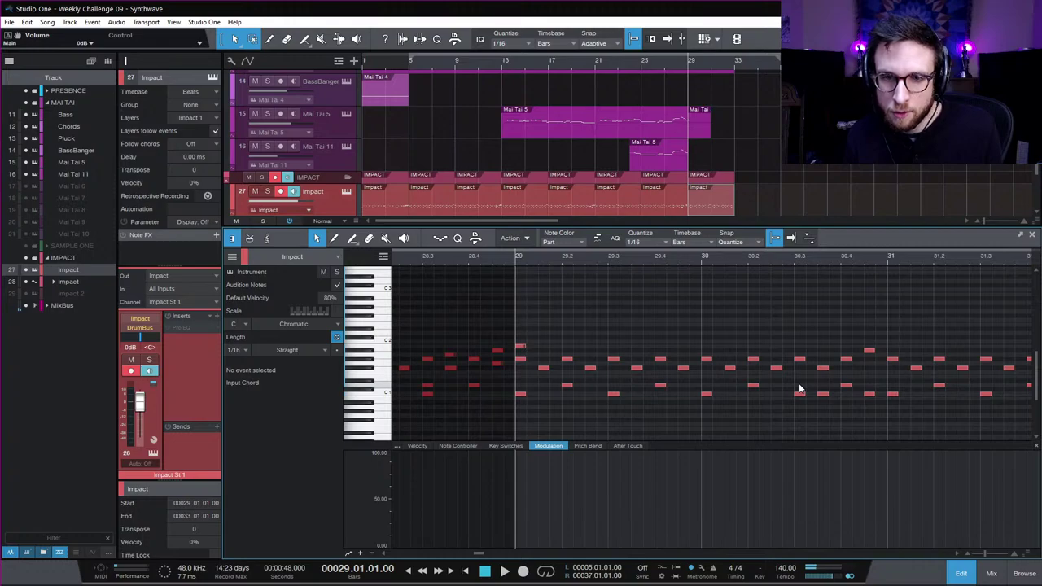
# - Add a Snare2 hit at bar 30 beat 3 in the Impact drum clip and set its velocity to 100%
pyautogui.click(799, 386)
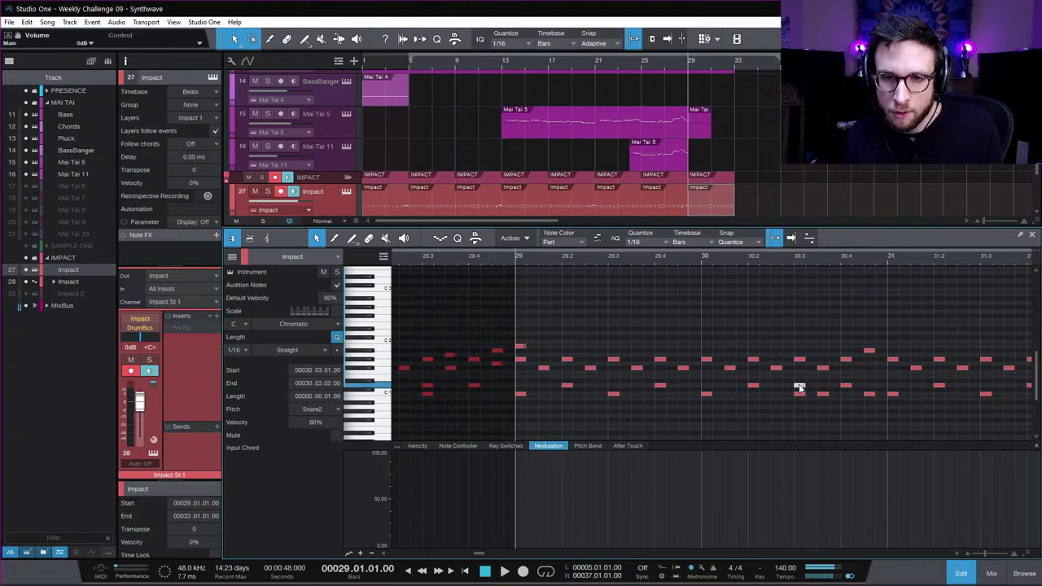
pyautogui.click(417, 446)
pyautogui.moveTo(795, 494); pyautogui.dragTo(794, 423)
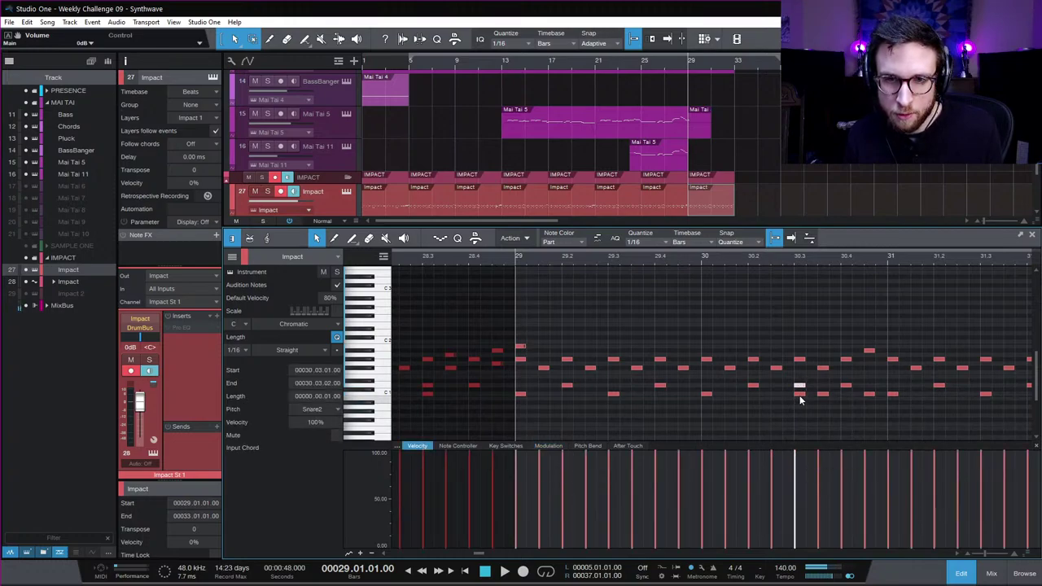
pyautogui.click(801, 406)
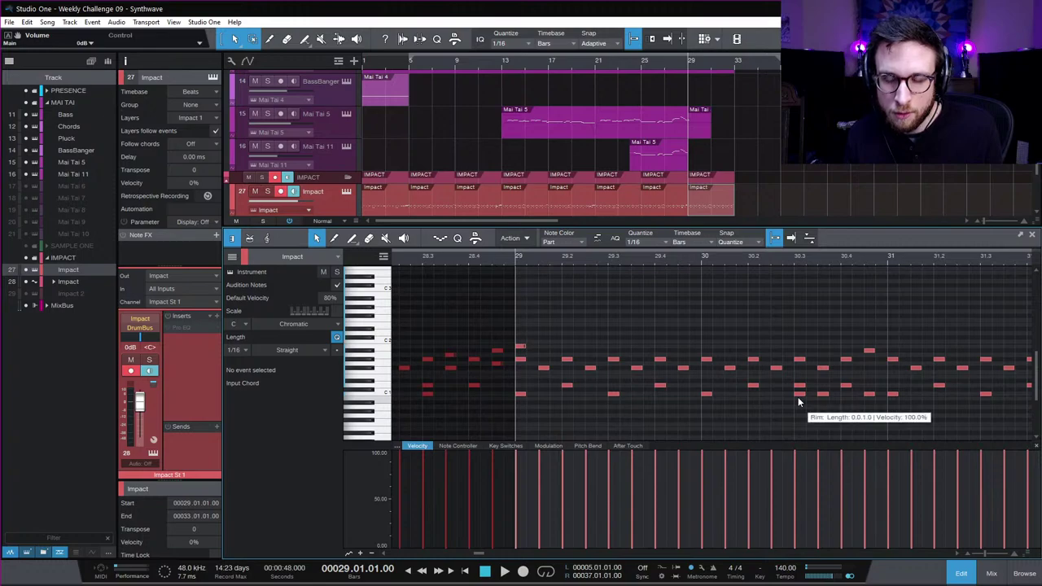
# - Delete the kick hits from bar 30 beat 3 up to bar 31, plus the hat and percussion hits following beat 3
pyautogui.moveTo(789, 391); pyautogui.dragTo(875, 401)
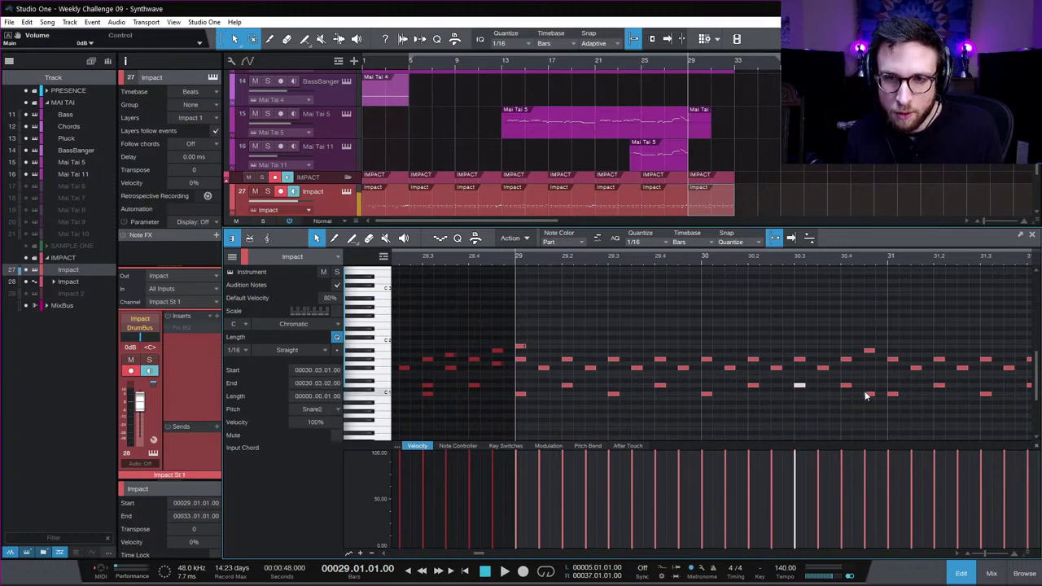
pyautogui.press('Delete')
pyautogui.moveTo(819, 337); pyautogui.dragTo(876, 369)
pyautogui.press('Delete')
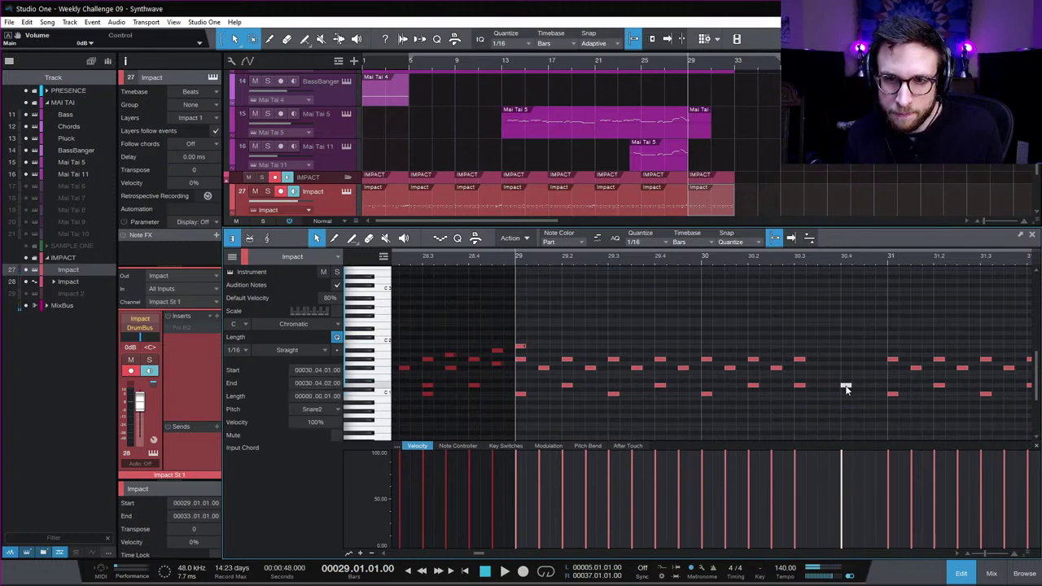
# - Copy the snare hits into a drum fill with Perc3 at 30.3.2, Hat2 at 30.3.3 and Rim at 30.4.3
pyautogui.moveTo(799, 387); pyautogui.dragTo(811, 356)
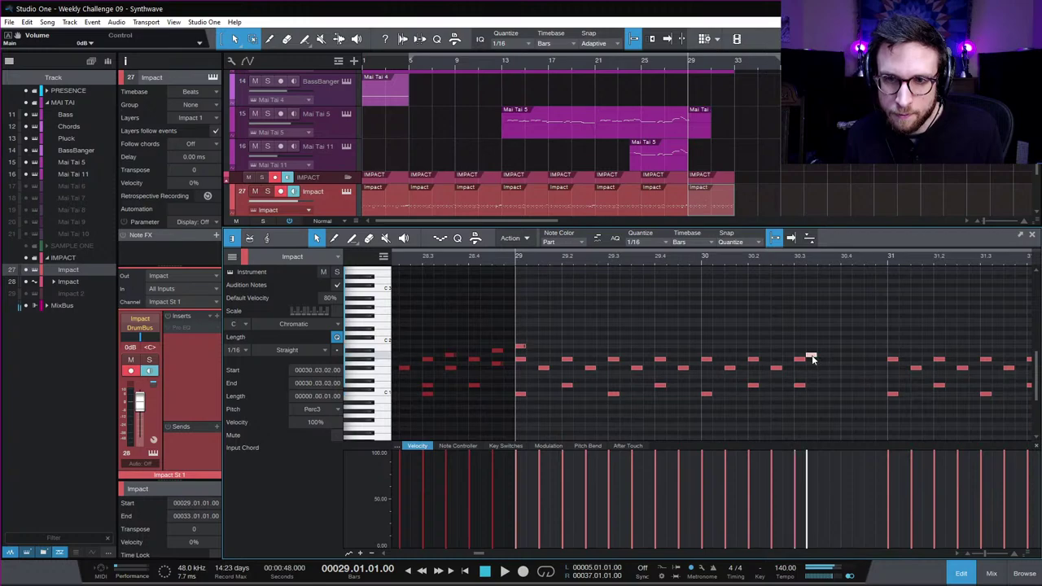
pyautogui.click(824, 363)
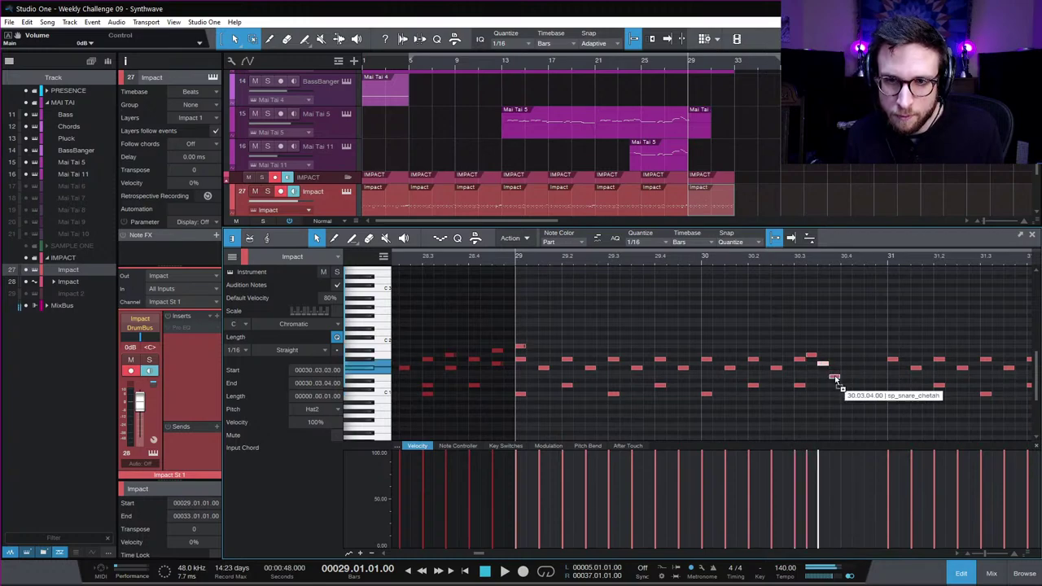
pyautogui.click(845, 385)
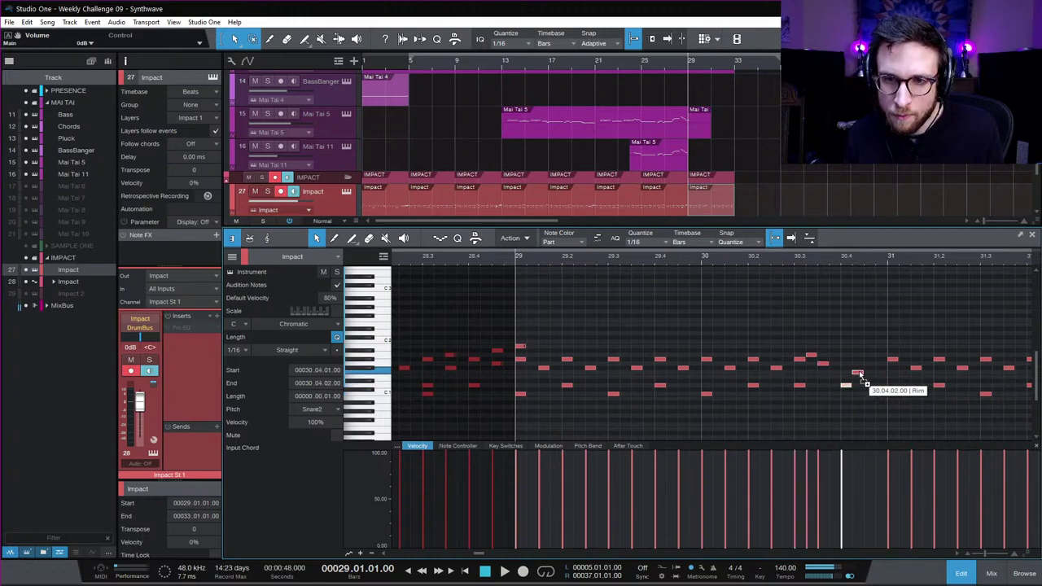
pyautogui.click(868, 372)
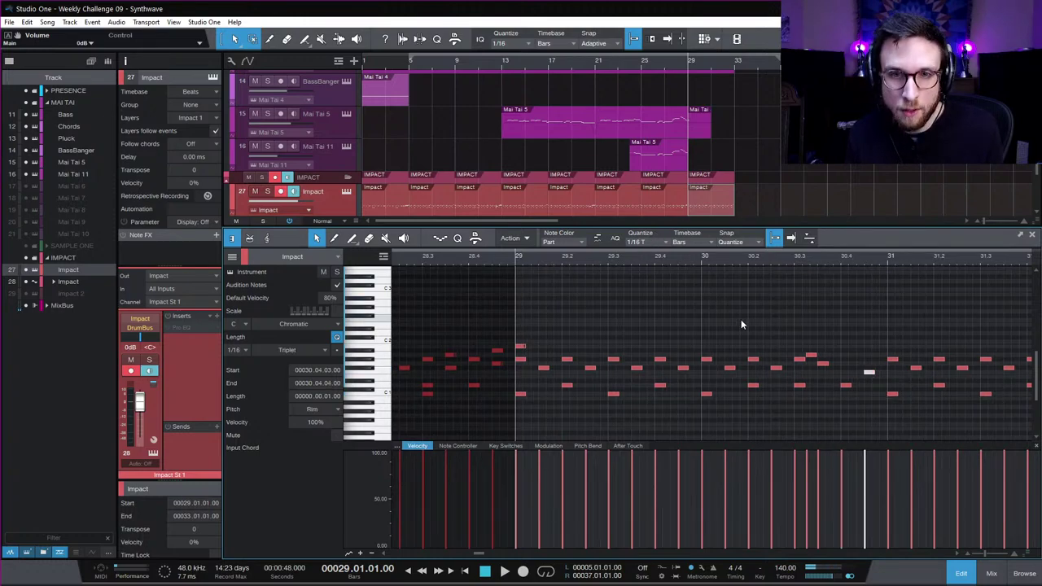
# - Set note quantize to 1/8 triplets, shift the Perc3, Hat2 and Rim fill hits onto that grid, and add a second Rim hit at 30.4.3.67
pyautogui.click(649, 240)
pyautogui.click(700, 277)
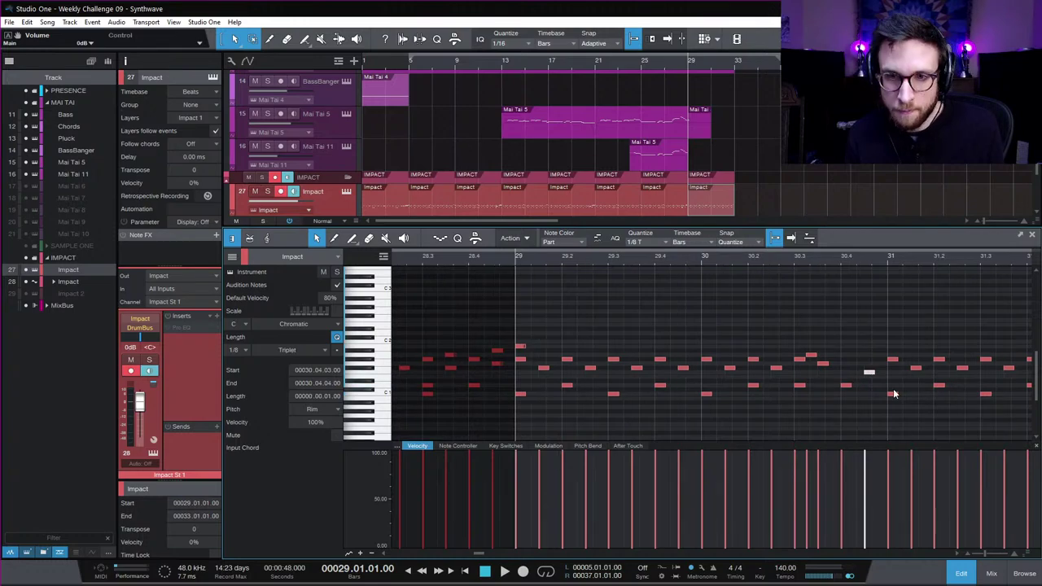
pyautogui.click(814, 358)
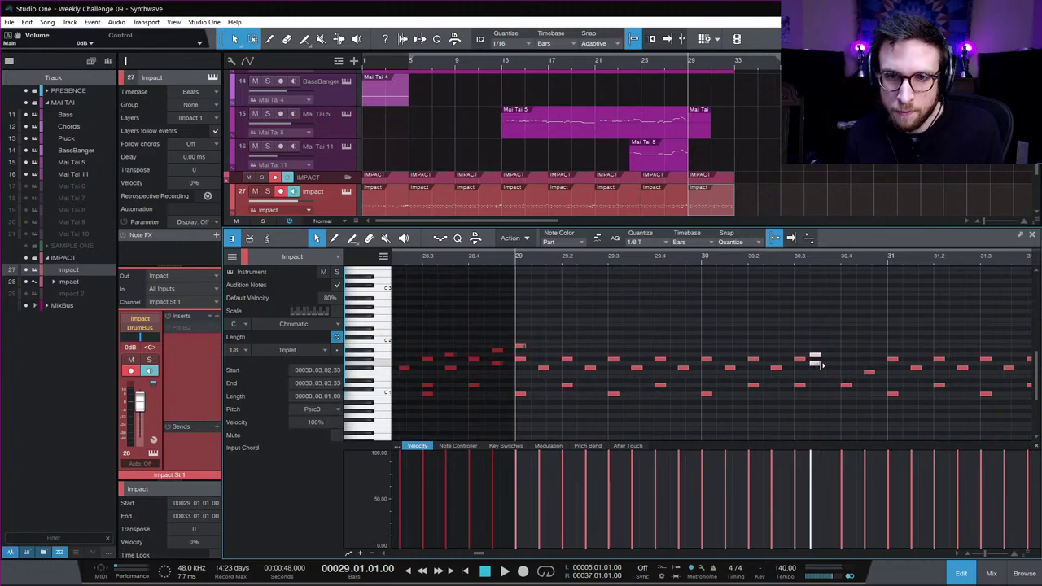
pyautogui.moveTo(813, 363); pyautogui.dragTo(829, 363)
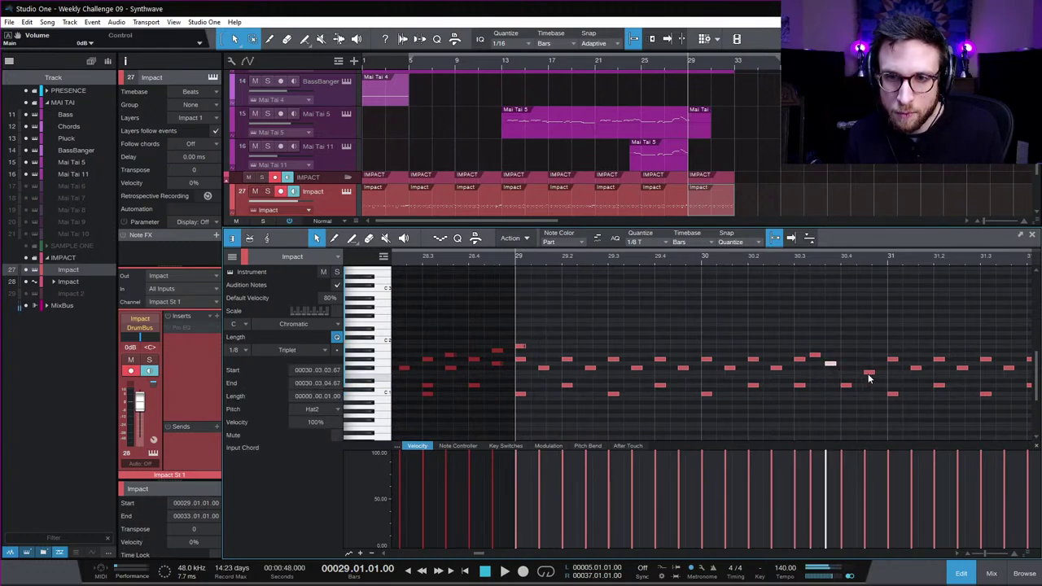
pyautogui.click(868, 373)
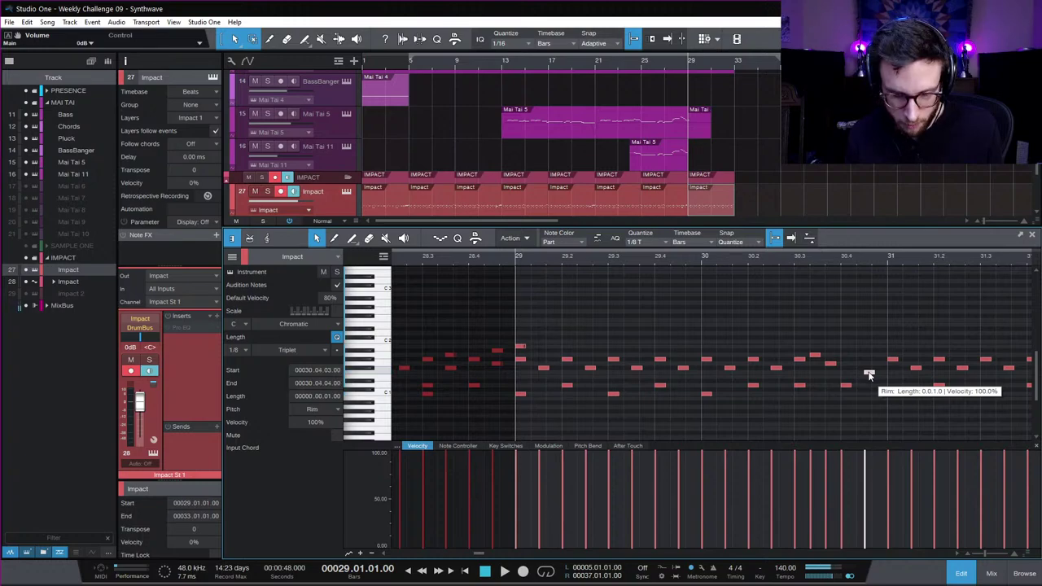
pyautogui.moveTo(869, 373); pyautogui.dragTo(879, 375)
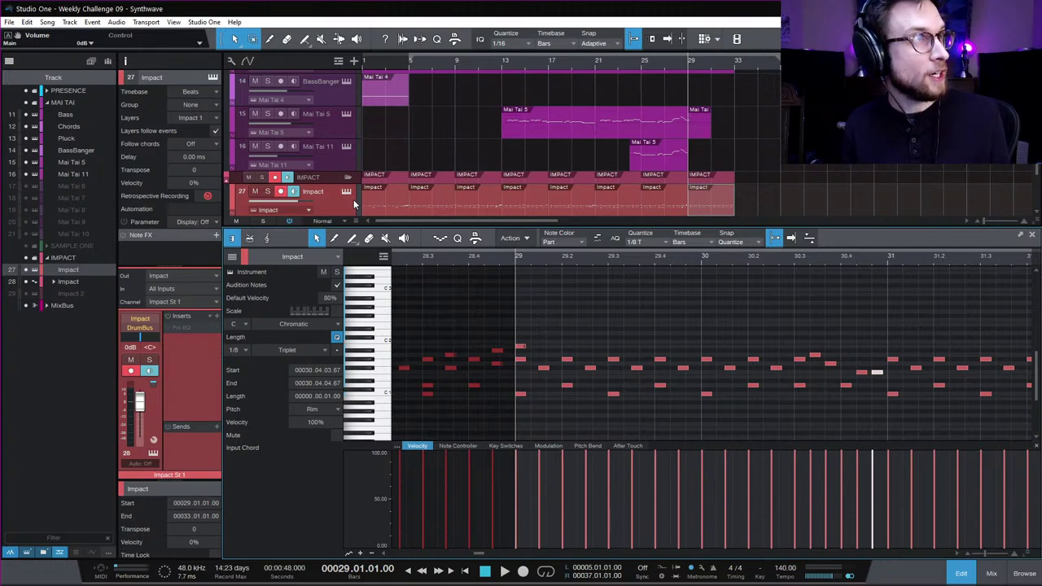
pyautogui.click(827, 315)
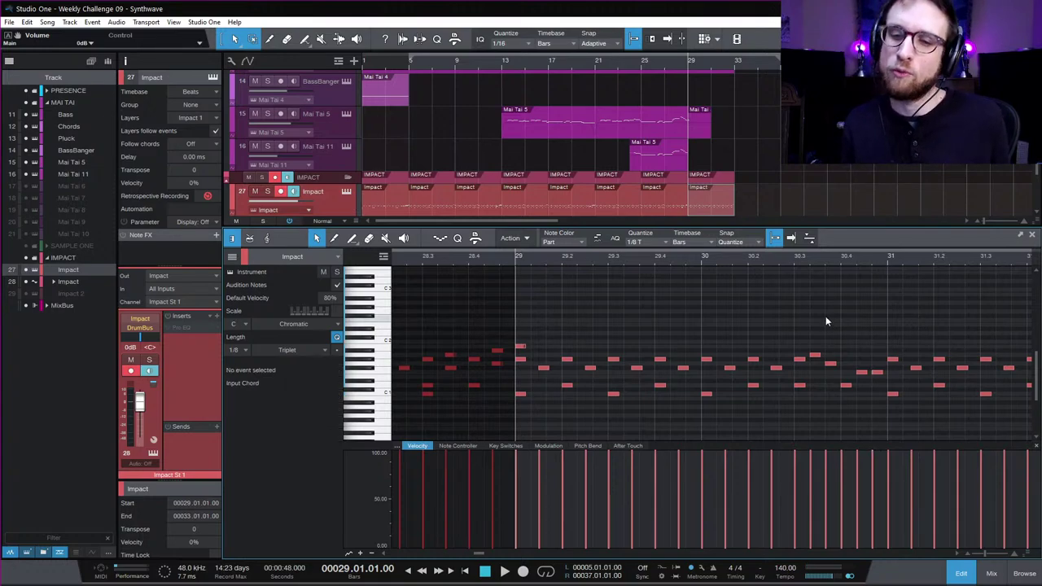
# - Play the drum part from bar 29, then replay the triplet fill from bar 30 beat 3 several times
pyautogui.press('space')
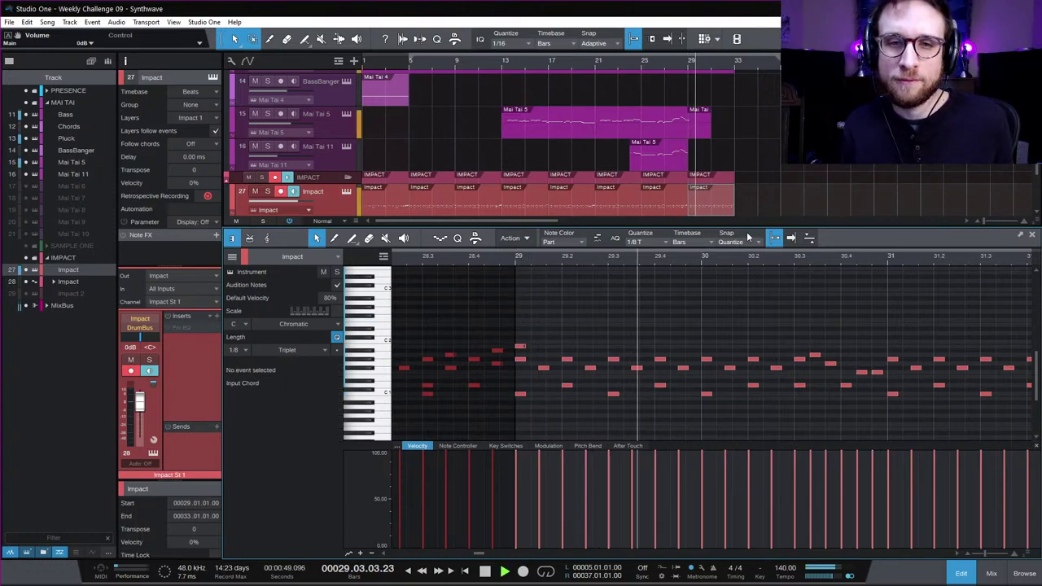
pyautogui.press('space')
pyautogui.click(791, 259)
pyautogui.press('space')
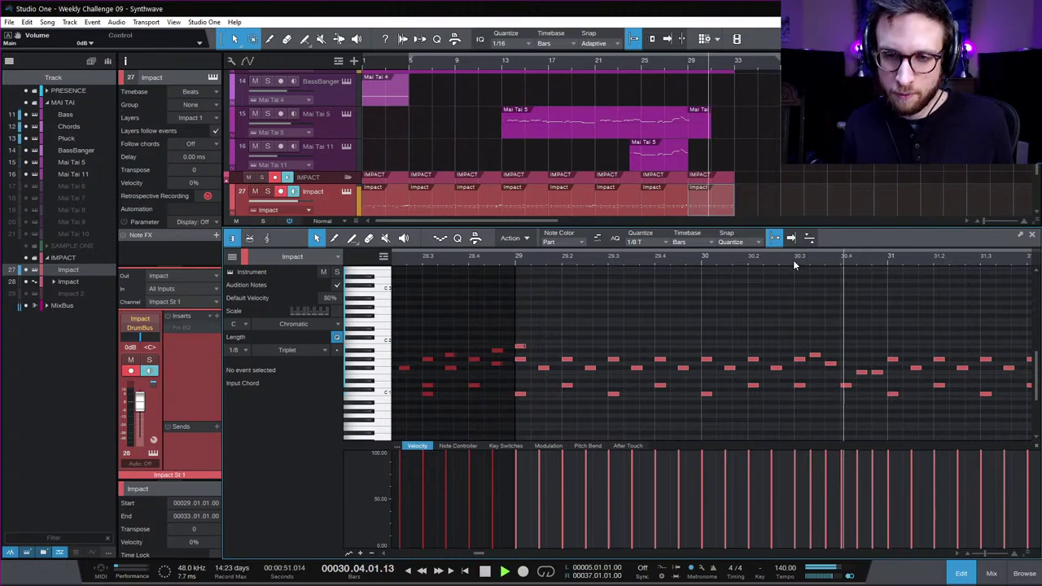
pyautogui.press('space')
pyautogui.press('space')
pyautogui.press('space')
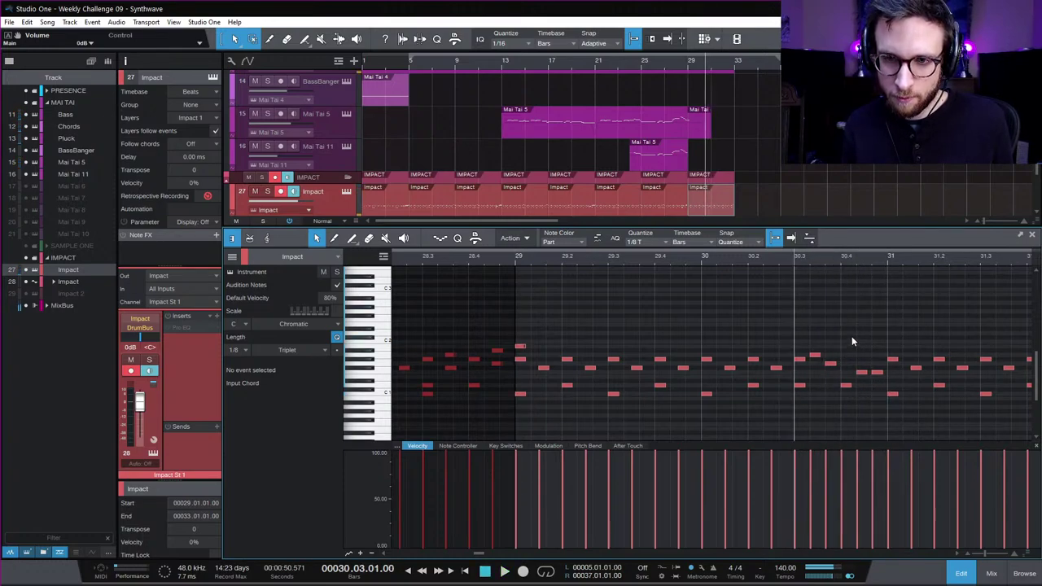
pyautogui.press('space')
pyautogui.press('space')
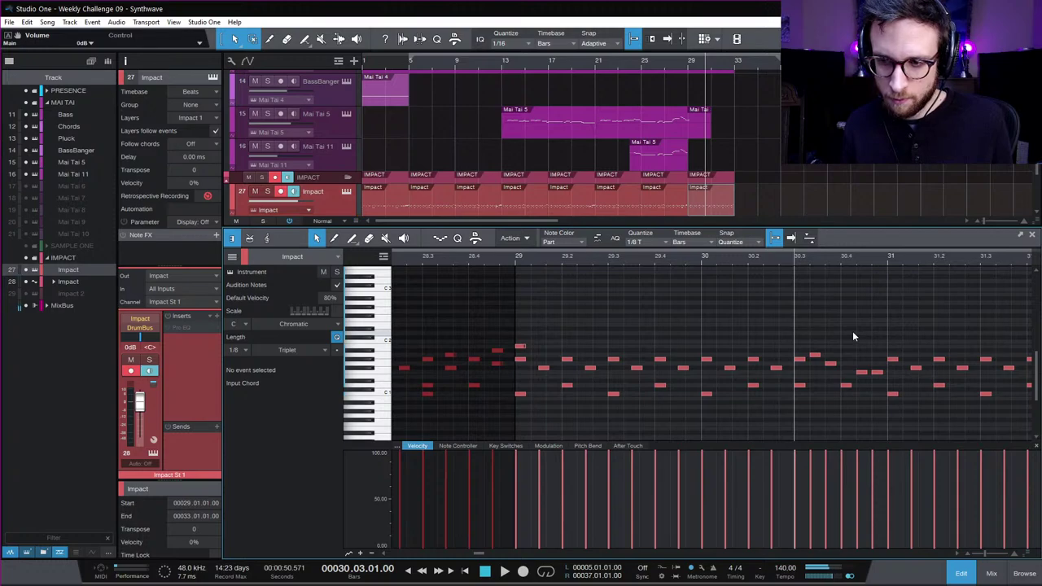
# - Shorten the Impact drum clip at bar 29 to end at bar 31
pyautogui.press('w')
pyautogui.press('w')
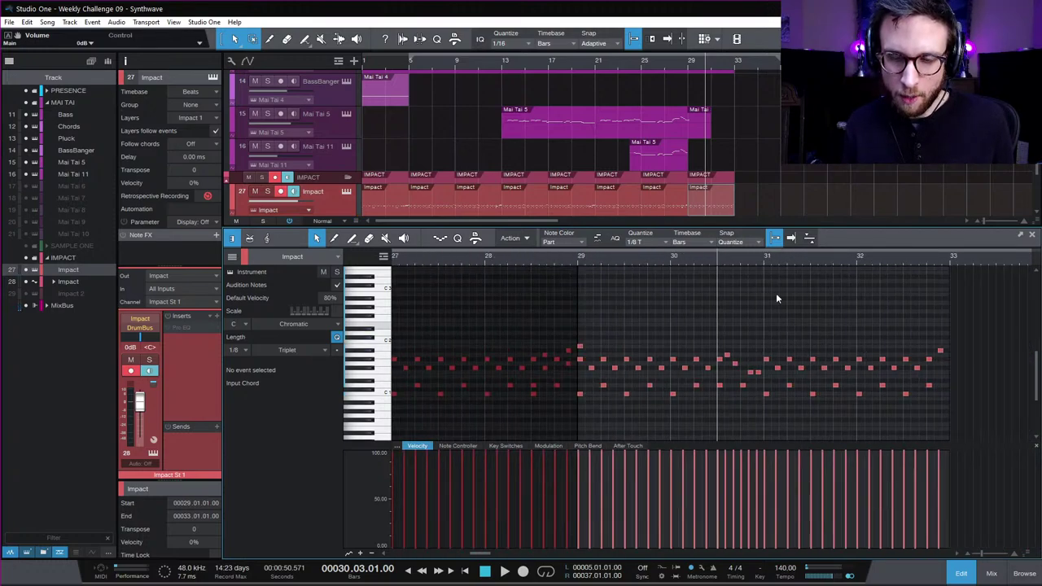
pyautogui.moveTo(735, 203); pyautogui.dragTo(711, 204)
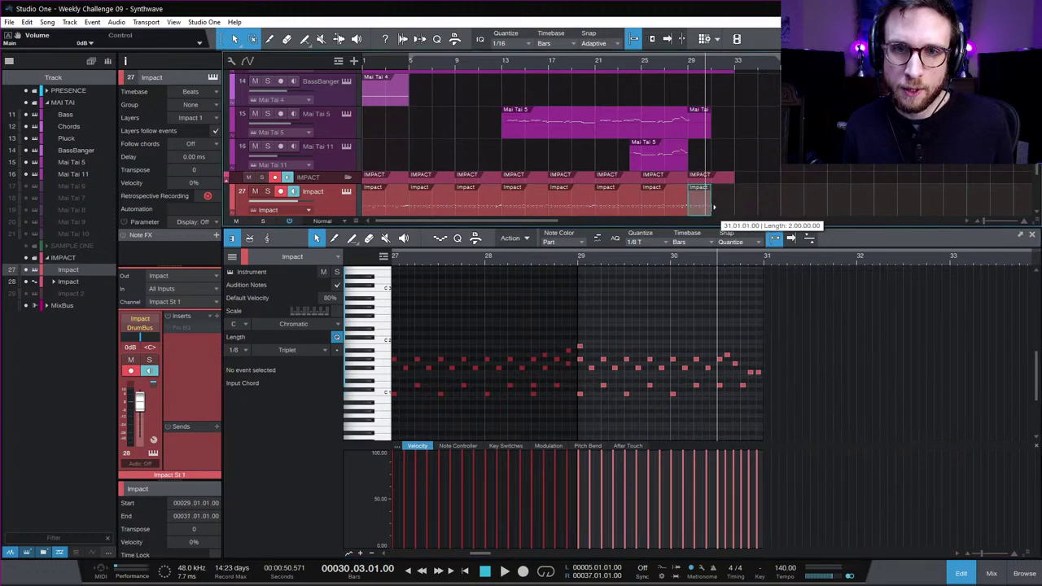
# - Copy the short Impact audio clip before bar 5 so it ends at bar 31, and play that passage
pyautogui.click(691, 67)
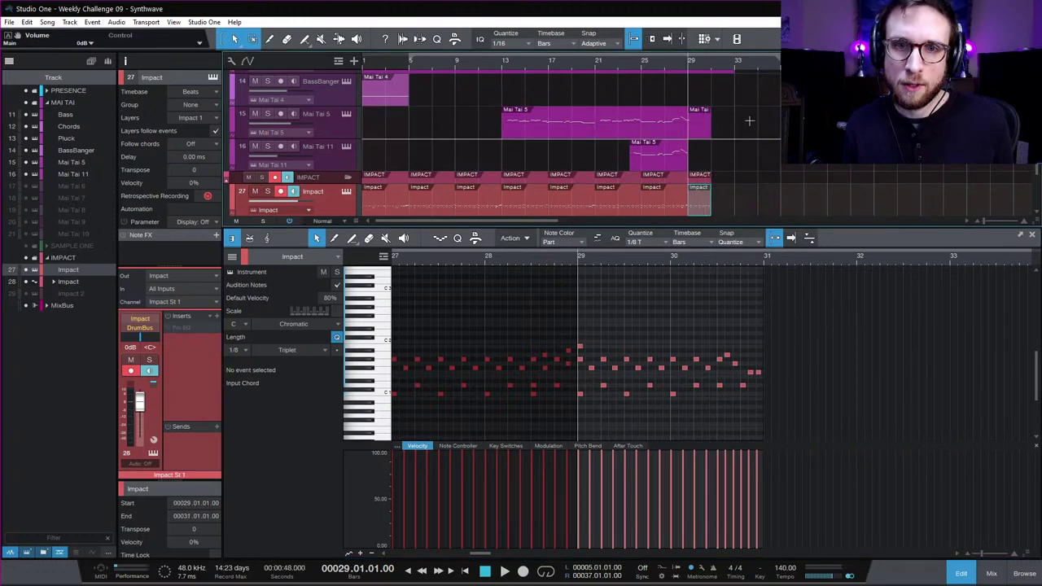
pyautogui.click(960, 574)
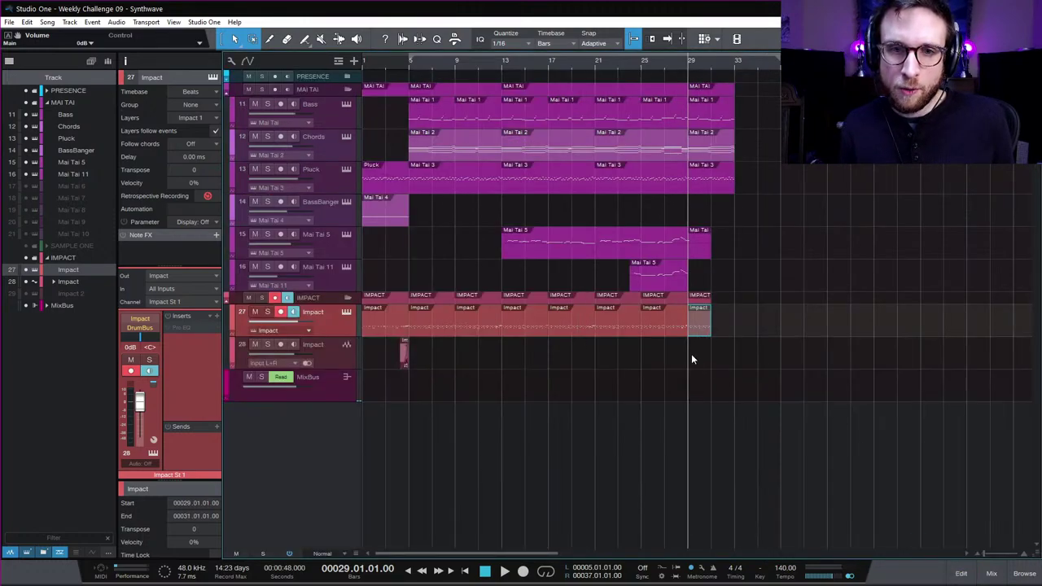
pyautogui.moveTo(385, 362); pyautogui.dragTo(688, 358)
pyautogui.press('space')
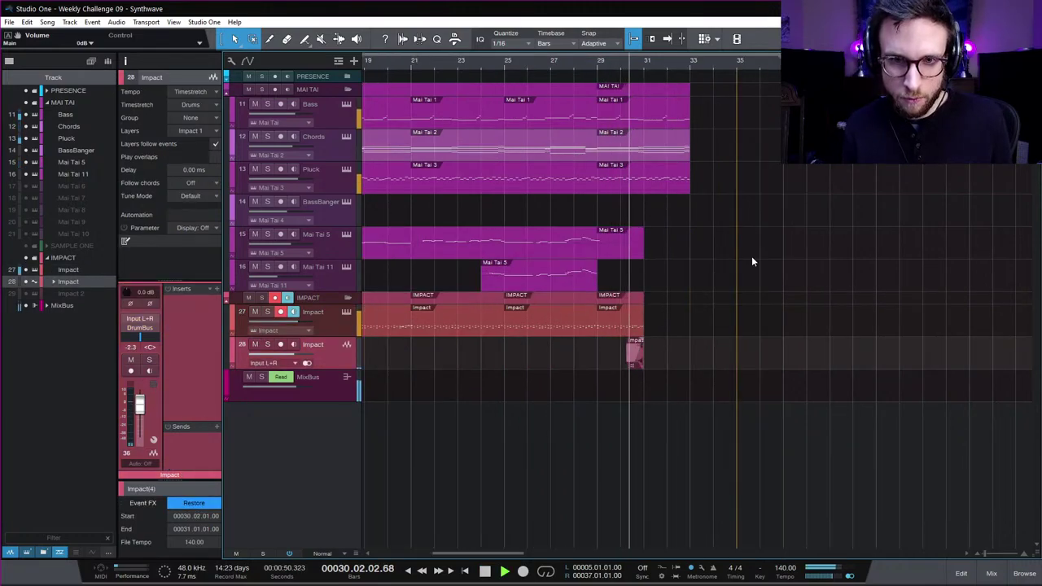
pyautogui.press('space')
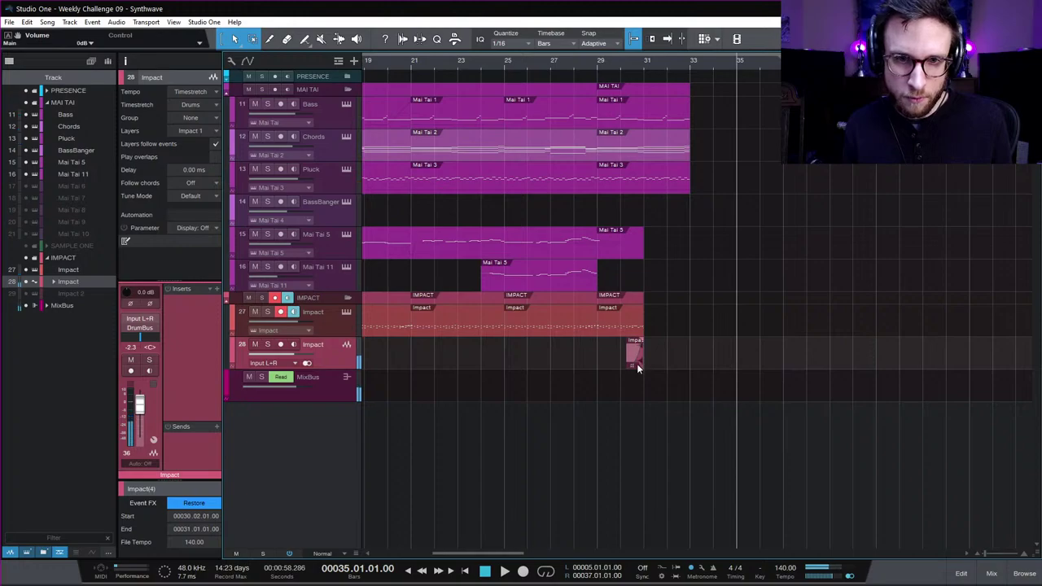
# - Move the copied Impact audio clip earlier so it ends at bar 30 beat 3, and play it from early in bar 30
pyautogui.moveTo(636, 363); pyautogui.dragTo(624, 363)
pyautogui.press('e')
pyautogui.press('e')
pyautogui.press('e')
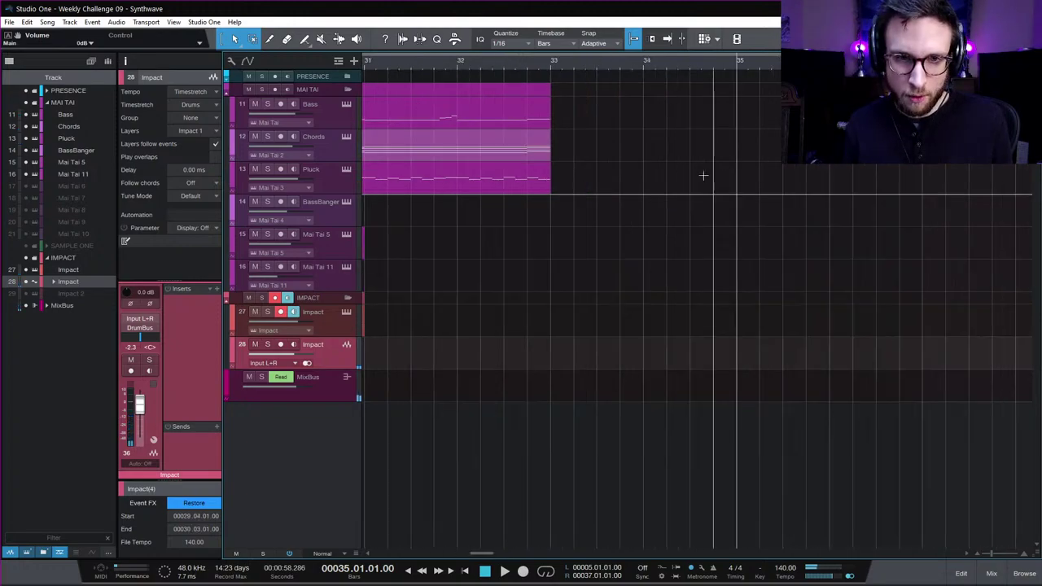
pyautogui.click(715, 62)
pyautogui.press('space')
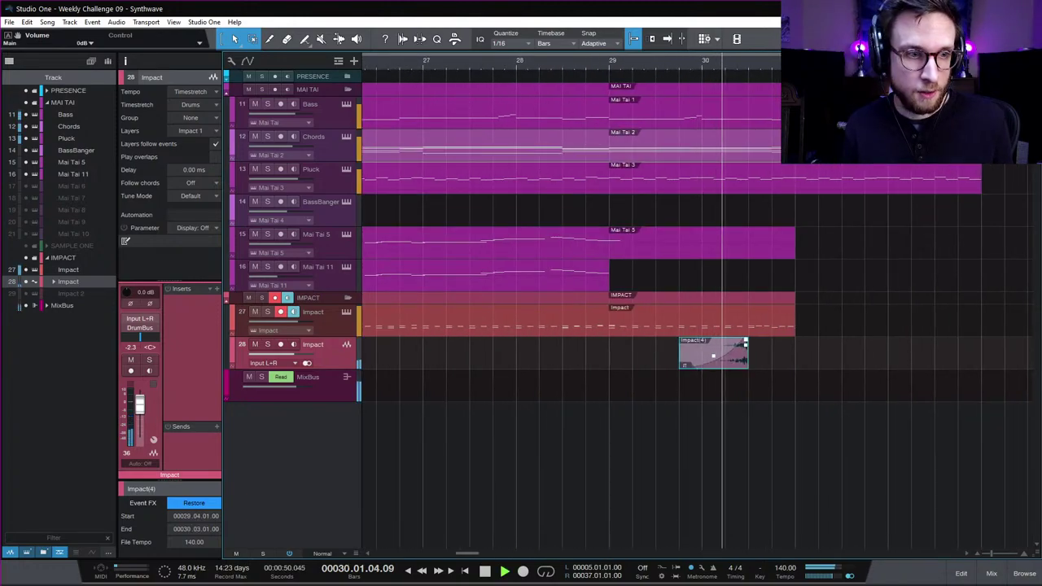
pyautogui.press('space')
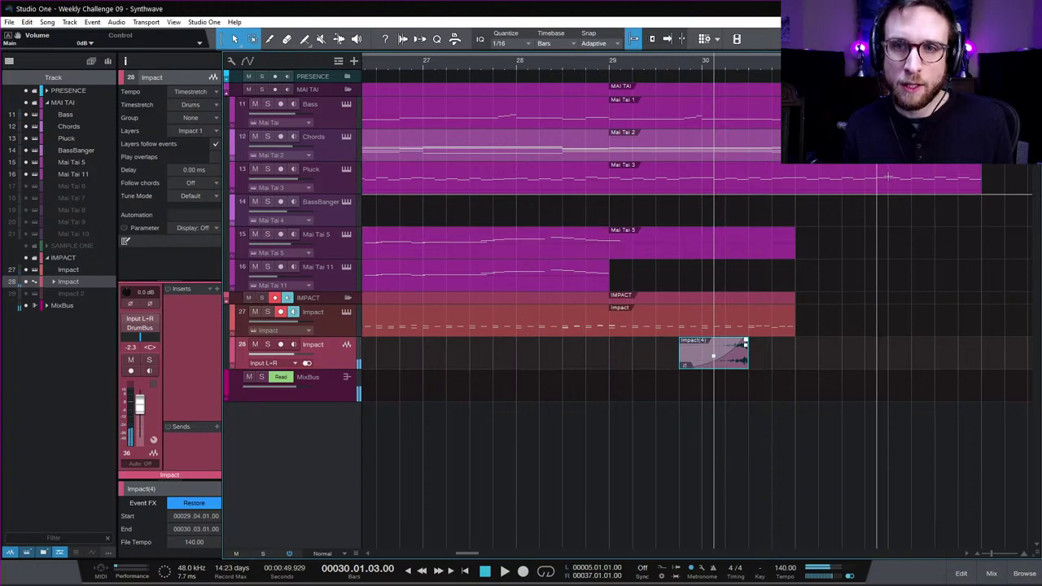
# - Shorten the Pluck, Chords and Bass clips starting at bar 29 so they all end at bar 30 beat 3
pyautogui.moveTo(982, 189); pyautogui.dragTo(749, 202)
pyautogui.press('Up')
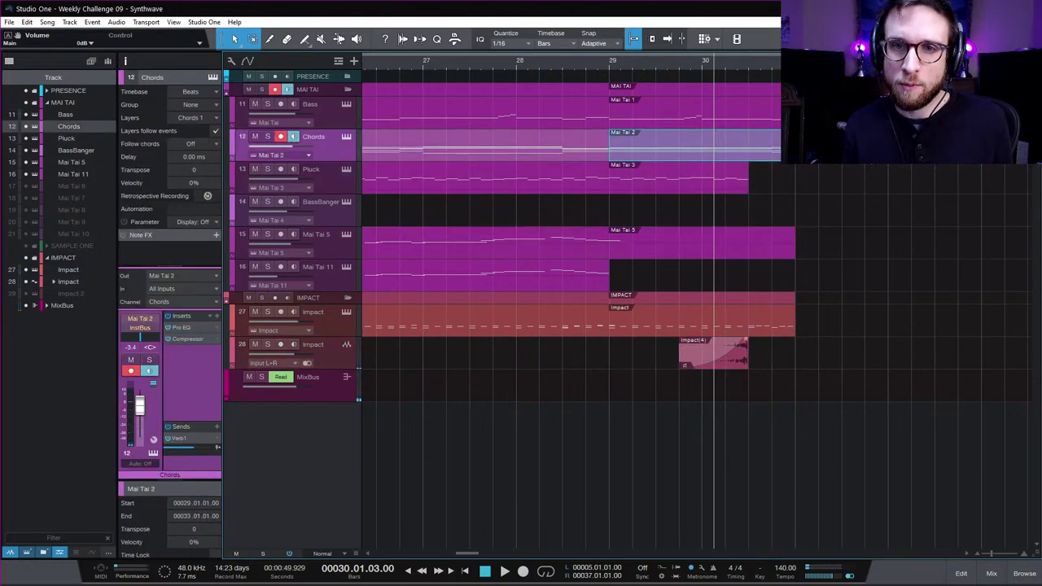
pyautogui.moveTo(818, 159); pyautogui.dragTo(747, 172)
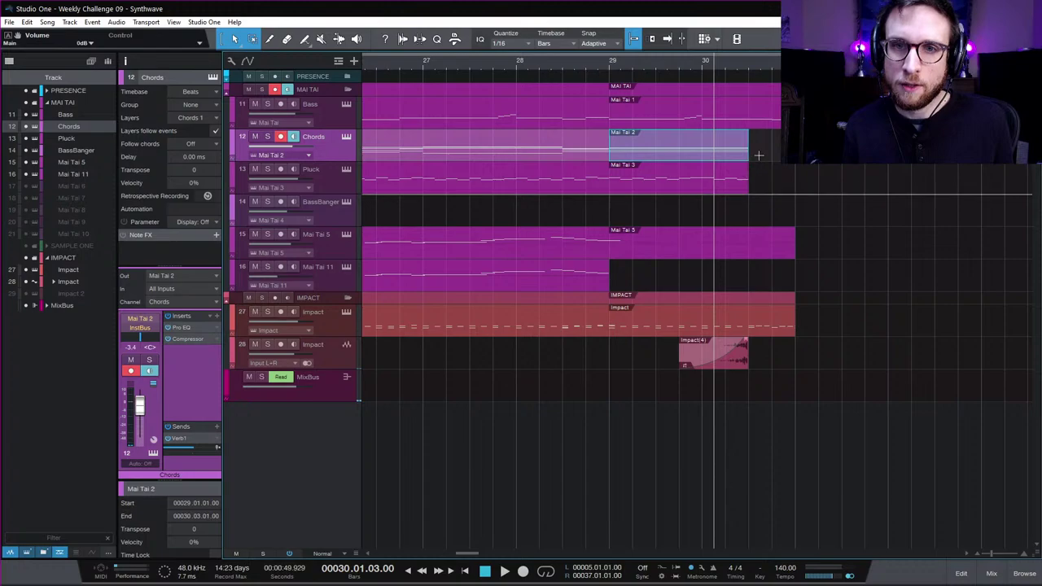
pyautogui.press('Up')
pyautogui.moveTo(818, 122); pyautogui.dragTo(748, 149)
# - Play the shortened passage from early in bar 30, and save the song
pyautogui.press('space')
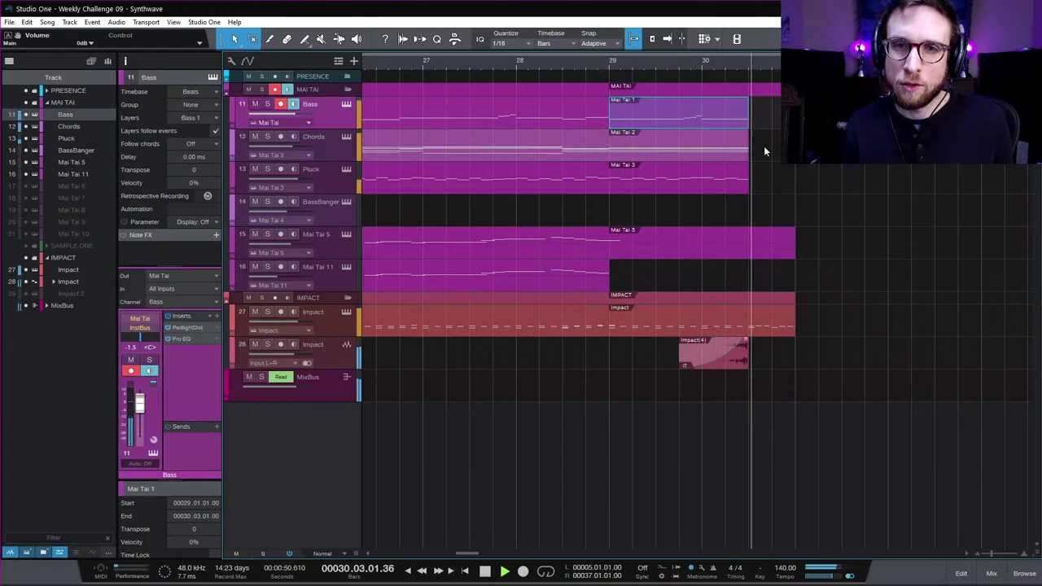
pyautogui.press('space')
pyautogui.click(848, 330)
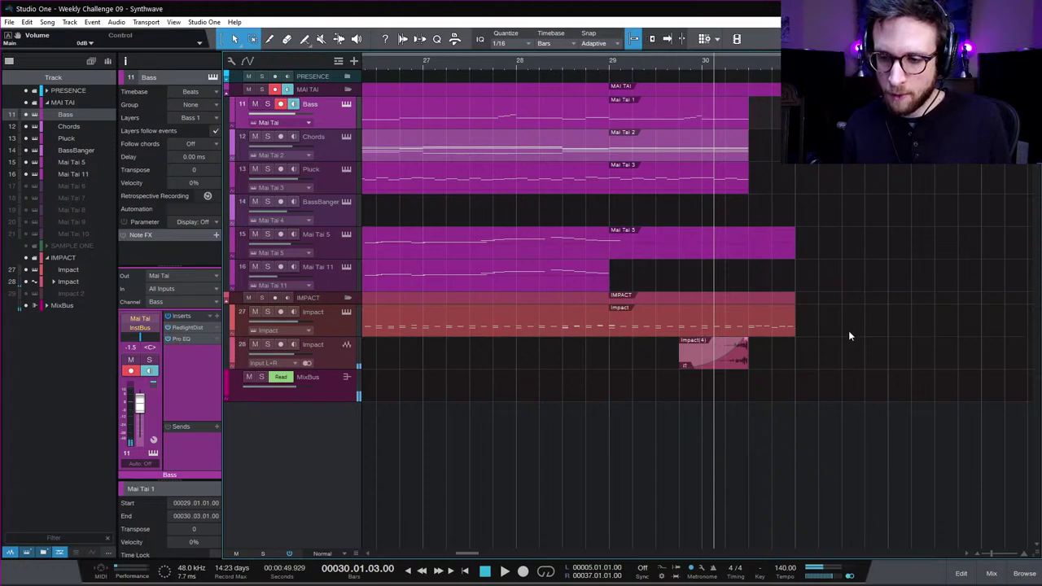
pyautogui.hotkey('ctrl', 's')
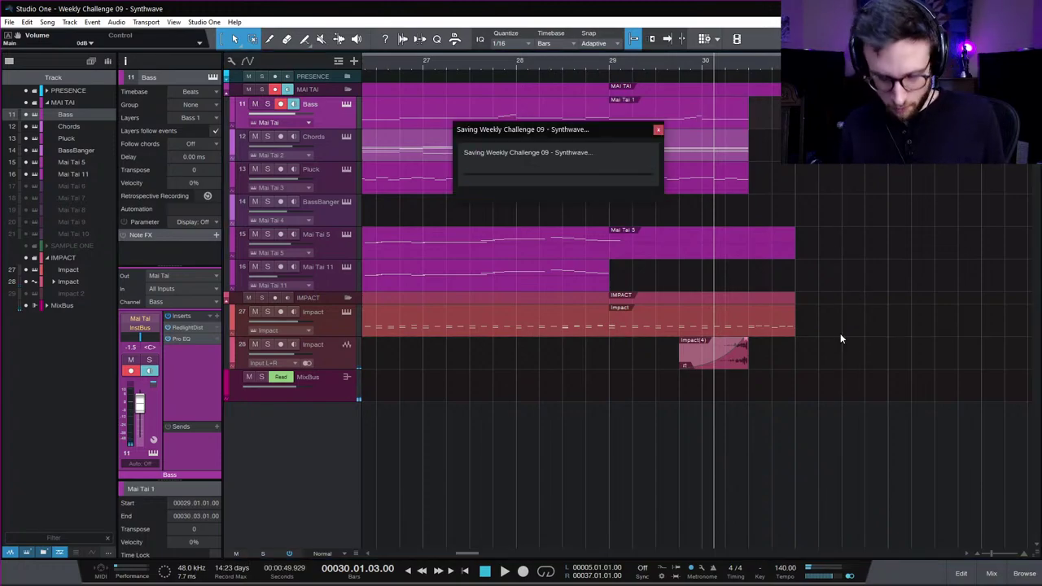
pyautogui.click(807, 329)
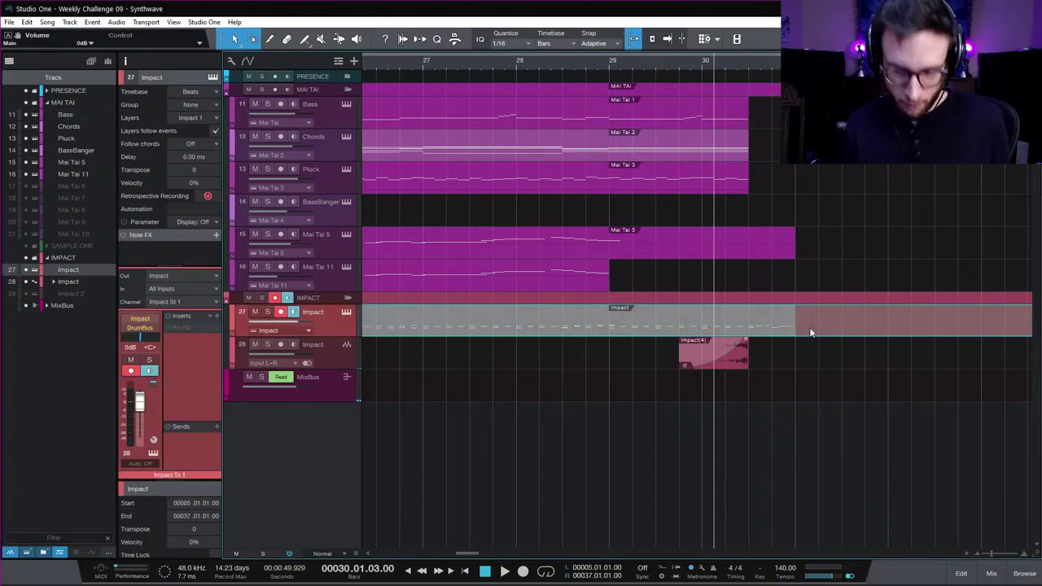
pyautogui.click(825, 363)
pyautogui.press('Delete')
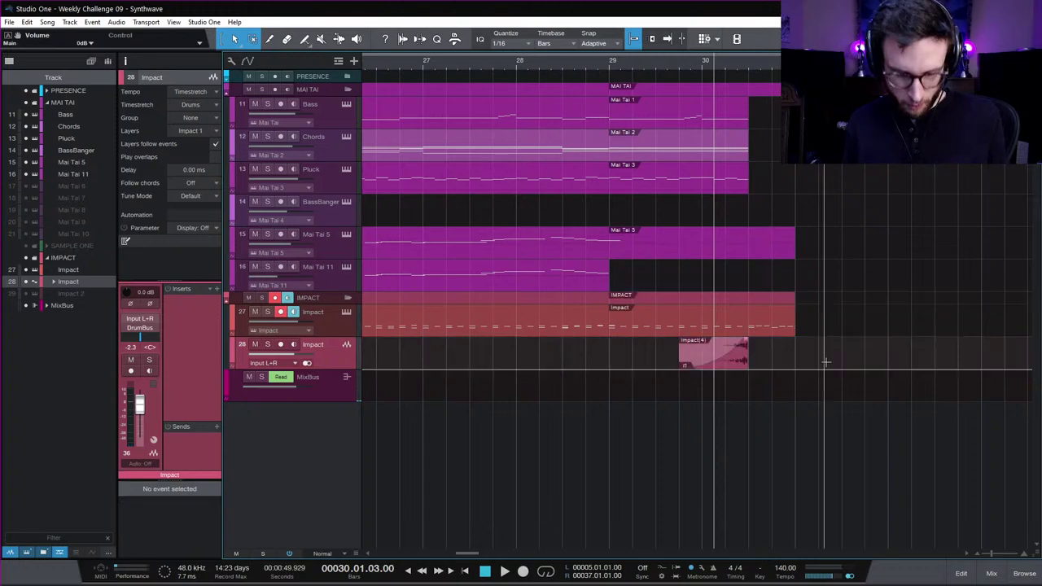
# - Set the loop range to start at bar 31, and create a new clip on the Impact drum track from bar 31 to bar 32
pyautogui.press('w')
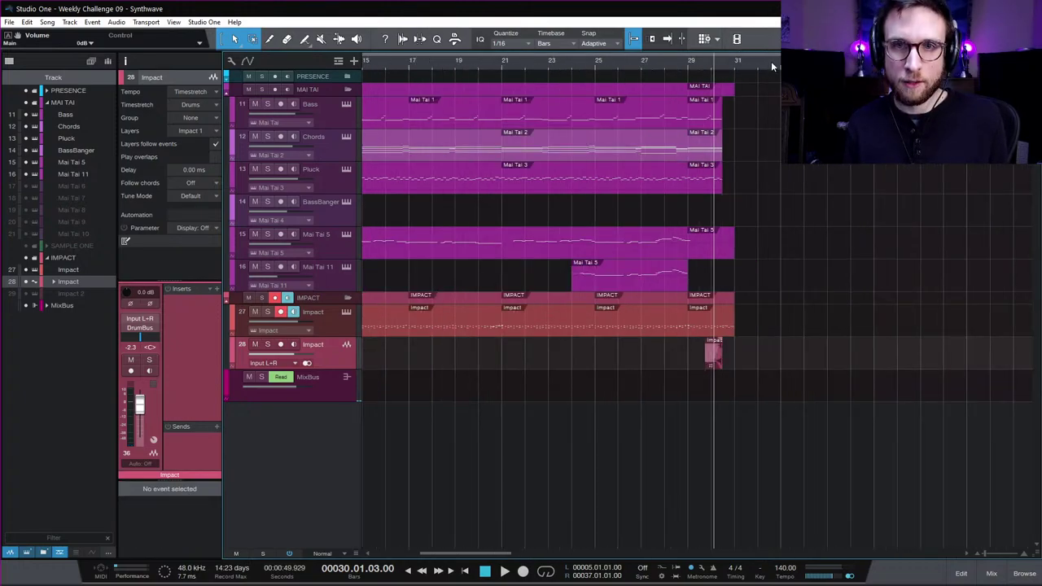
pyautogui.click(735, 64)
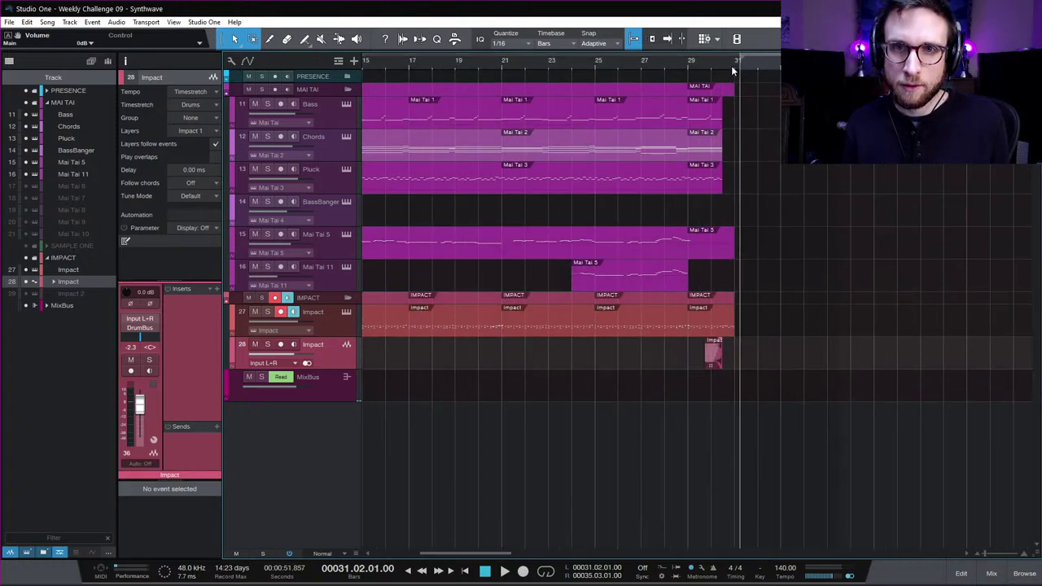
pyautogui.doubleClick(750, 324)
pyautogui.moveTo(837, 326); pyautogui.dragTo(757, 326)
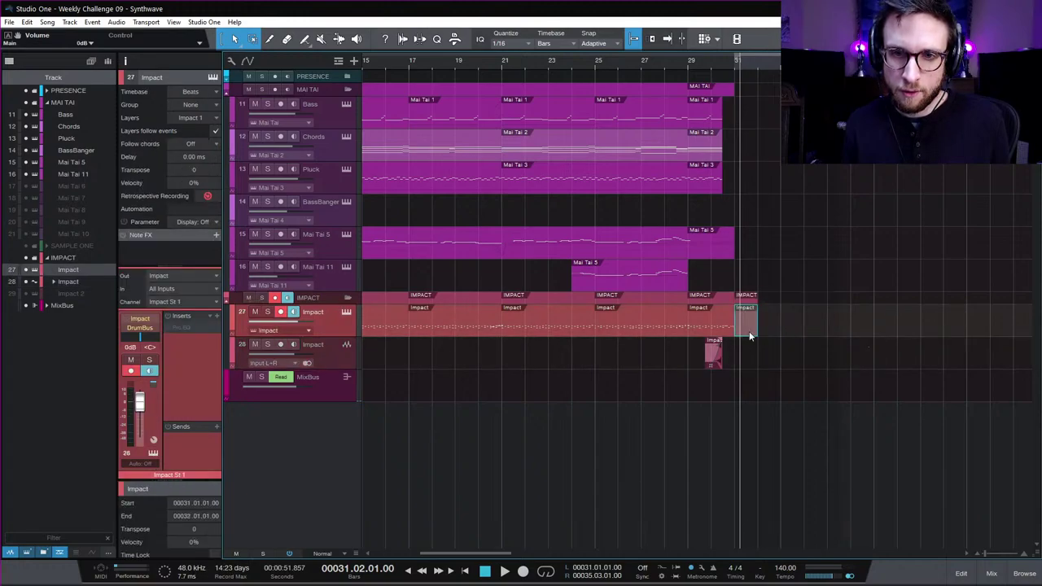
# - Open the new Impact clip for note editing and add a Rim note on bar 31 beat 1 with 100% velocity
pyautogui.doubleClick(747, 325)
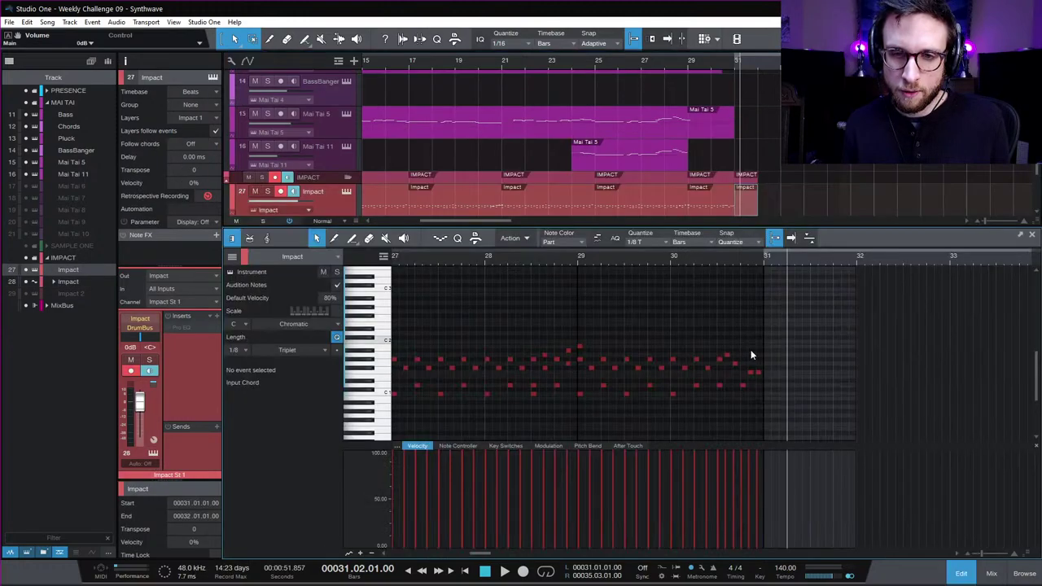
pyautogui.press('e')
pyautogui.click(745, 394)
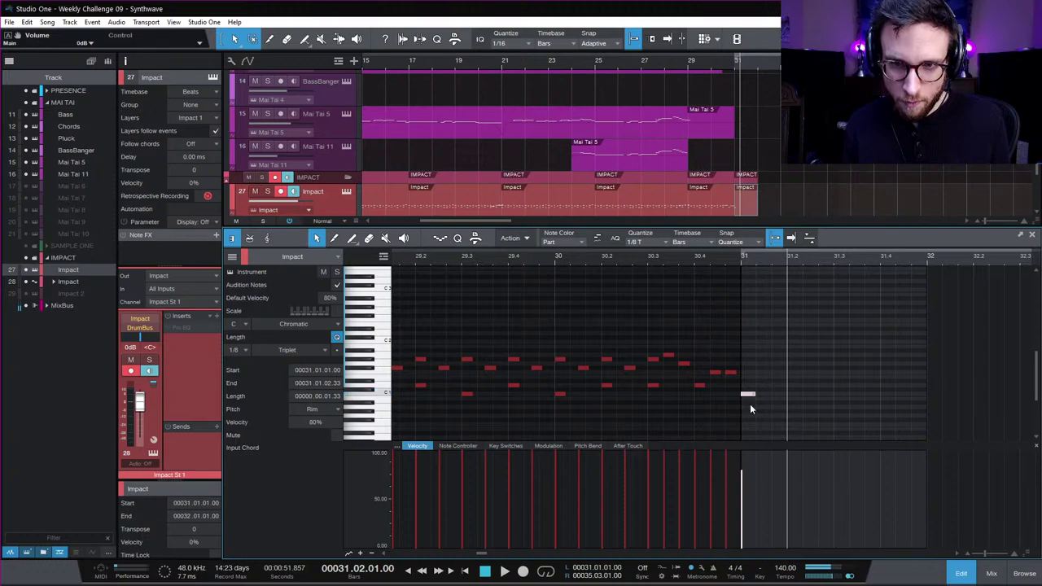
pyautogui.moveTo(743, 506); pyautogui.dragTo(747, 436)
# - Copy the note within bar 31 to make Snare2 hits on beats 2 and 4 and a Rim hit on beat 3
pyautogui.click(795, 385)
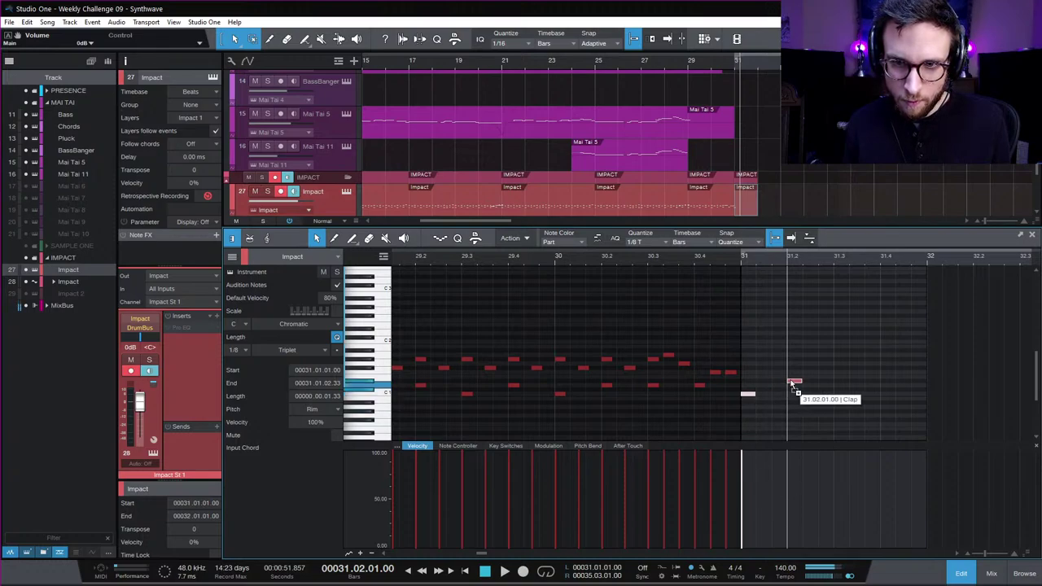
pyautogui.click(824, 386)
pyautogui.moveTo(831, 391); pyautogui.dragTo(884, 386)
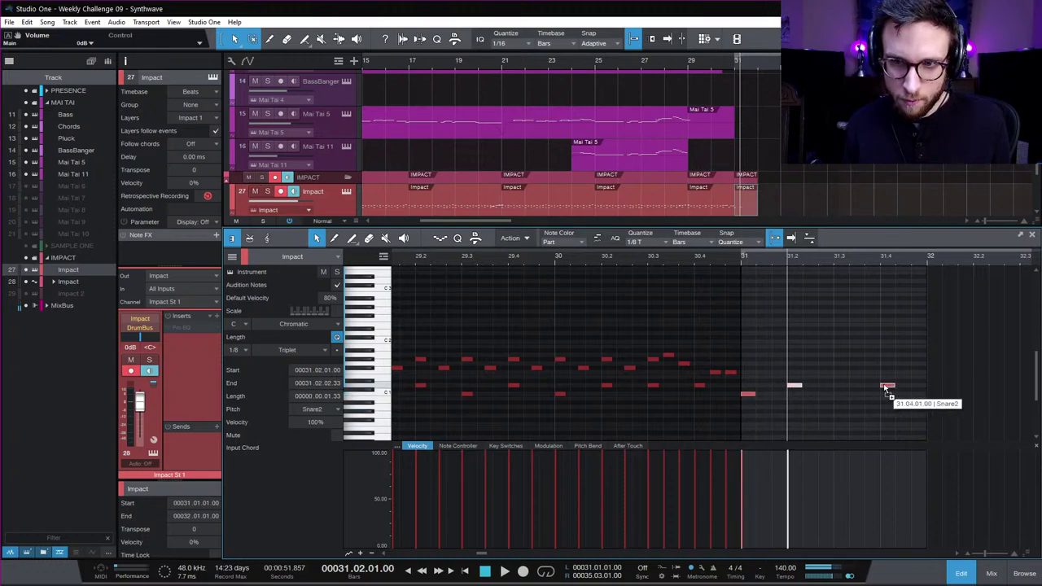
pyautogui.click(843, 395)
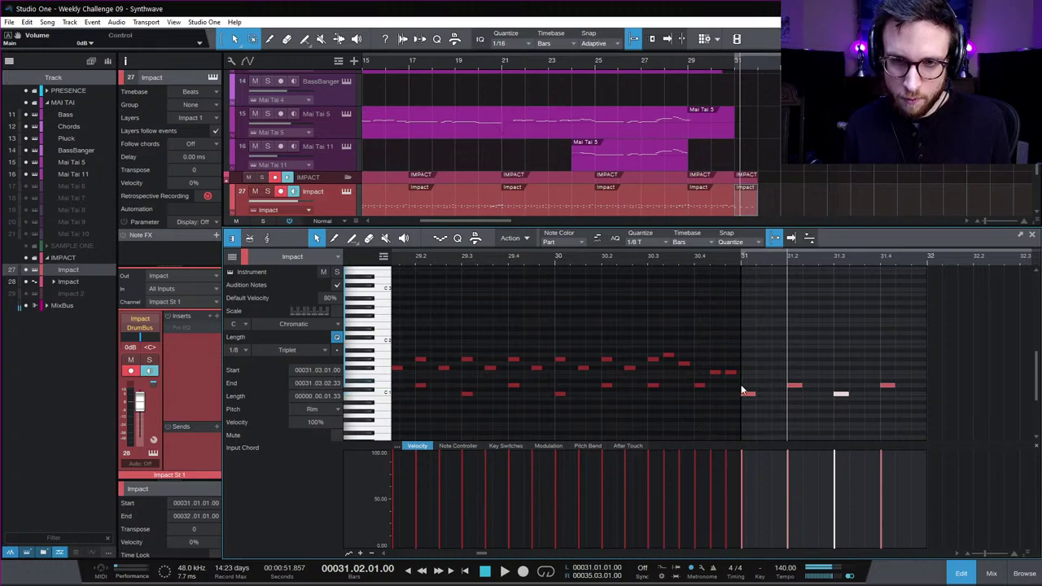
# - Add a Perc2 note on bar 31 beat 1 followed by two Hat1 triplet notes, and copy this figure to beat 2
pyautogui.click(747, 360)
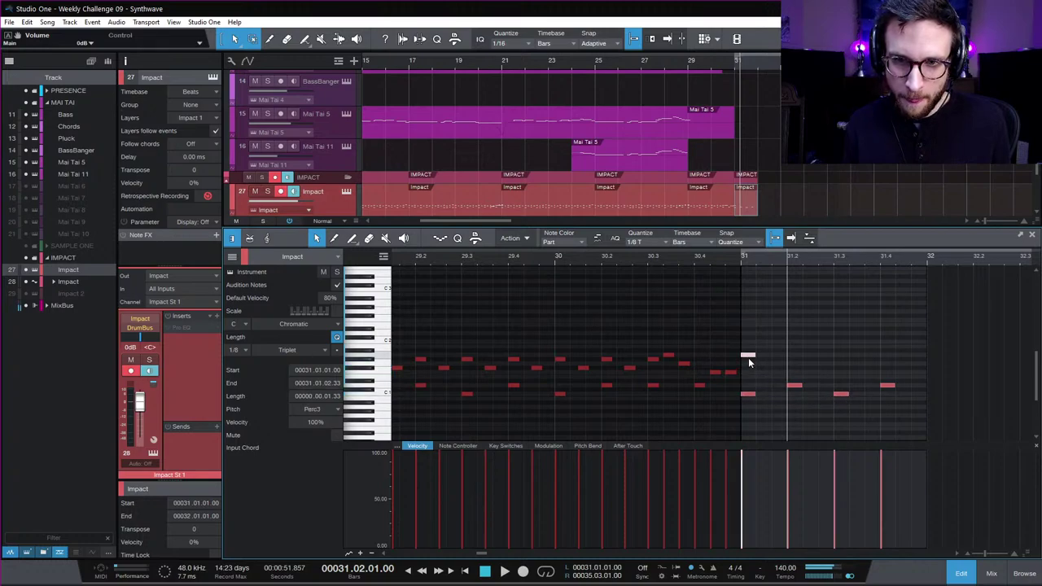
pyautogui.click(761, 368)
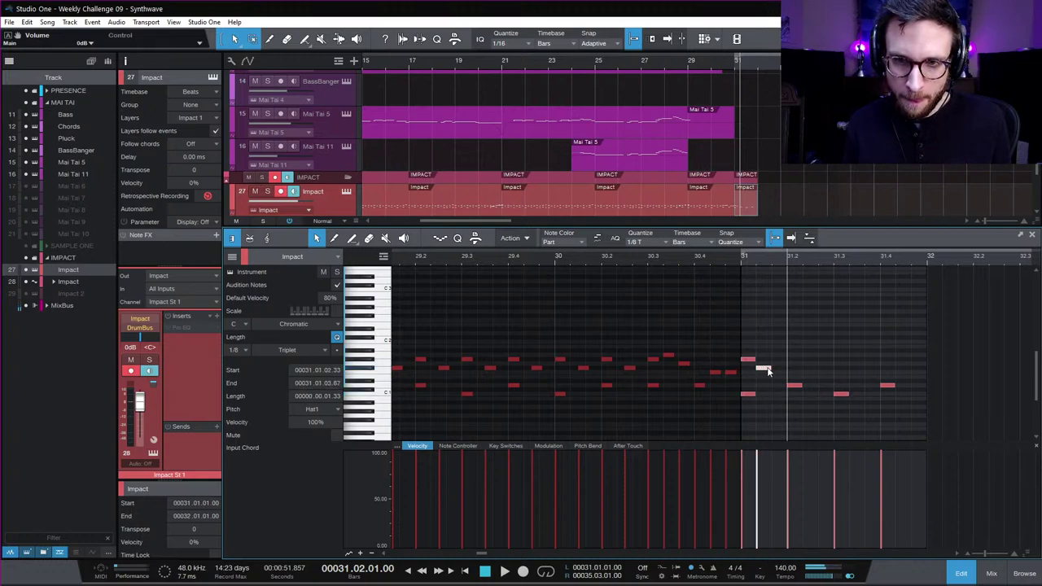
pyautogui.moveTo(802, 342); pyautogui.dragTo(867, 359)
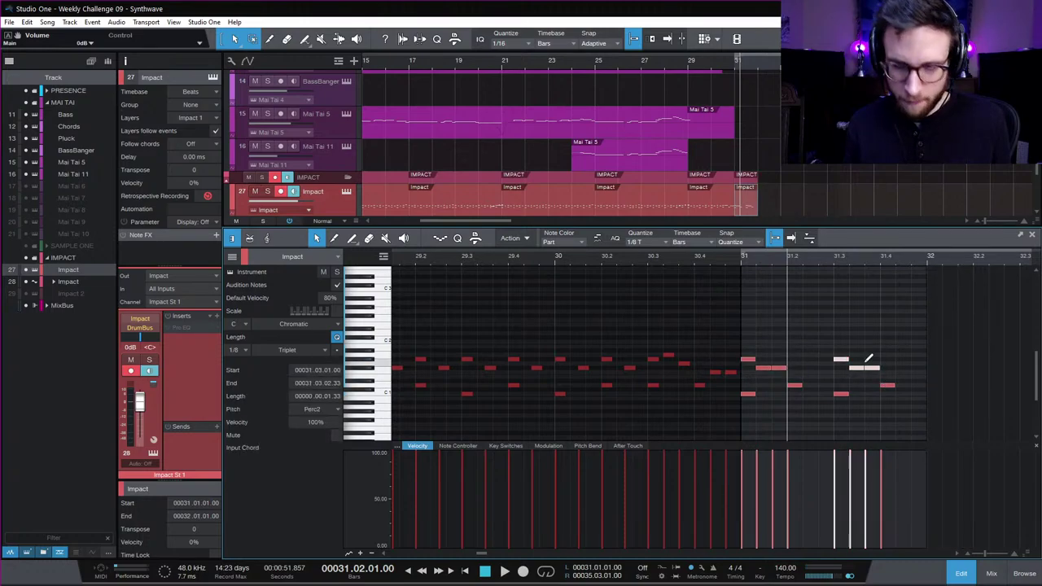
pyautogui.hotkey('ctrl', 'z')
pyautogui.moveTo(800, 352); pyautogui.dragTo(830, 372)
# - Duplicate the two-beat Perc2 and Hat1 triplet pattern from bar 31 so the copy starts at bar 32
pyautogui.click(817, 352)
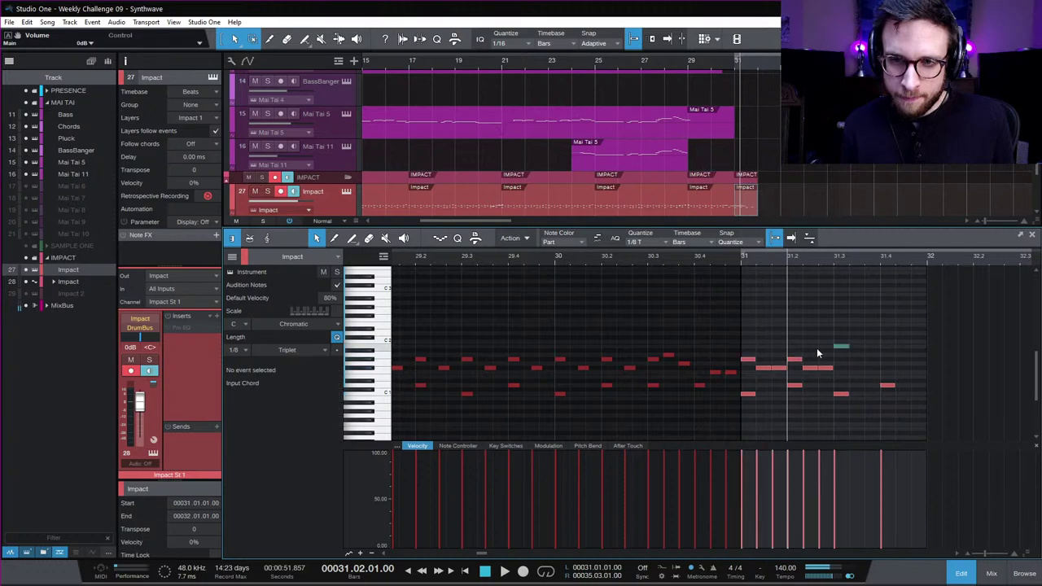
pyautogui.moveTo(749, 375); pyautogui.dragTo(748, 376)
pyautogui.press('d')
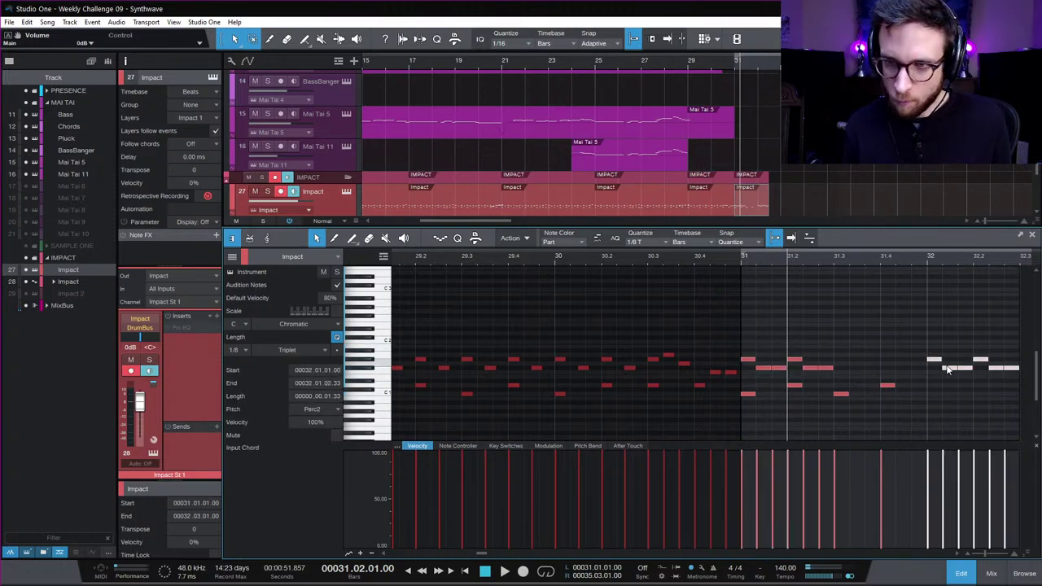
# - Fill the rest of bar 31 on the Impact track with copied drum notes and duplicate the bar's pattern into bar 32
pyautogui.moveTo(947, 369); pyautogui.dragTo(853, 369)
pyautogui.moveTo(942, 413); pyautogui.dragTo(746, 342)
pyautogui.press('d')
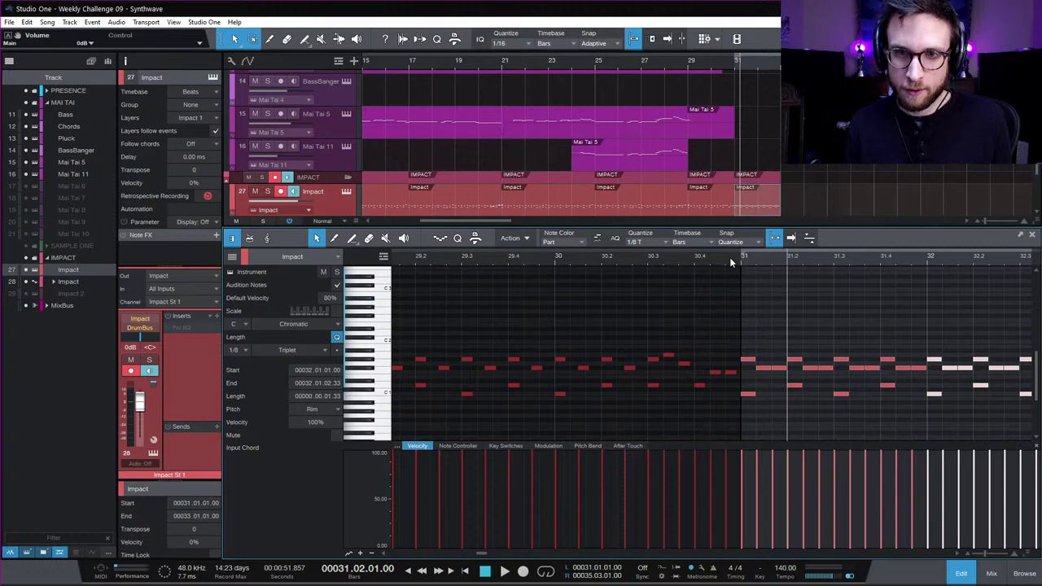
# - Play back the Impact drum pattern from bar 31 and return to the full arrangement with the part deselected
pyautogui.click(744, 261)
pyautogui.press('space')
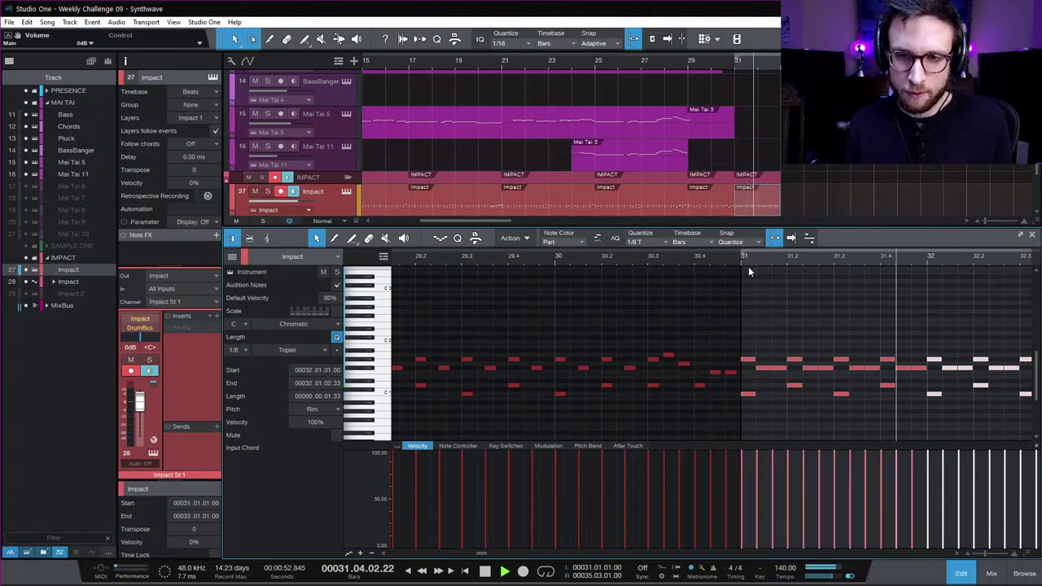
pyautogui.press('space')
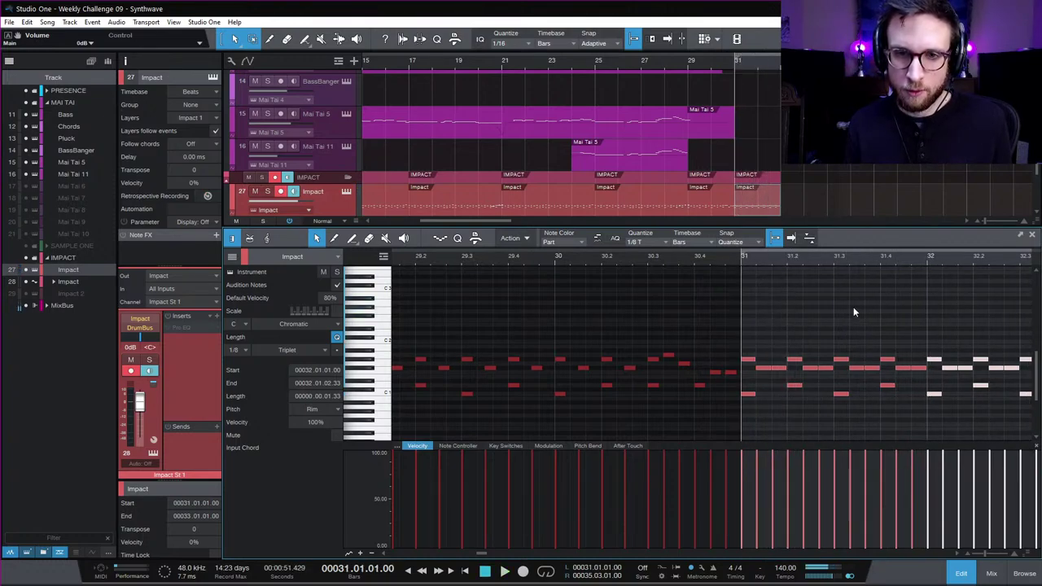
pyautogui.click(853, 306)
pyautogui.click(854, 307)
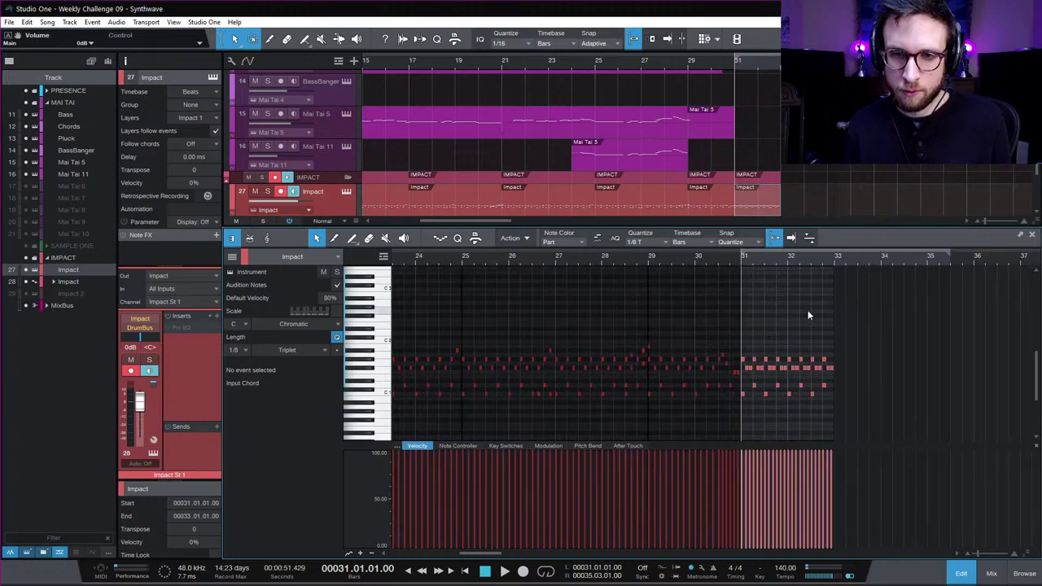
pyautogui.click(961, 573)
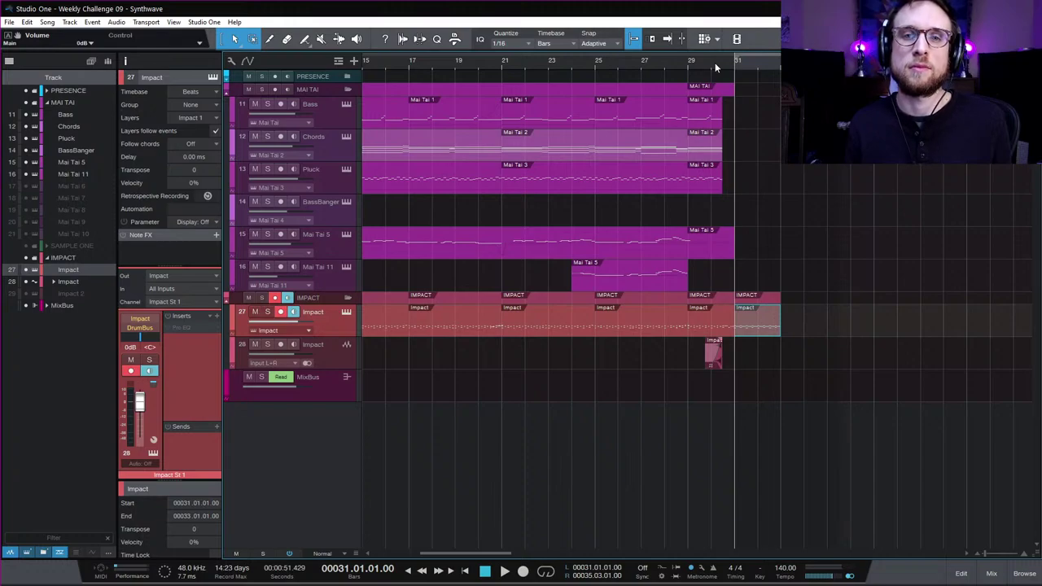
pyautogui.click(791, 314)
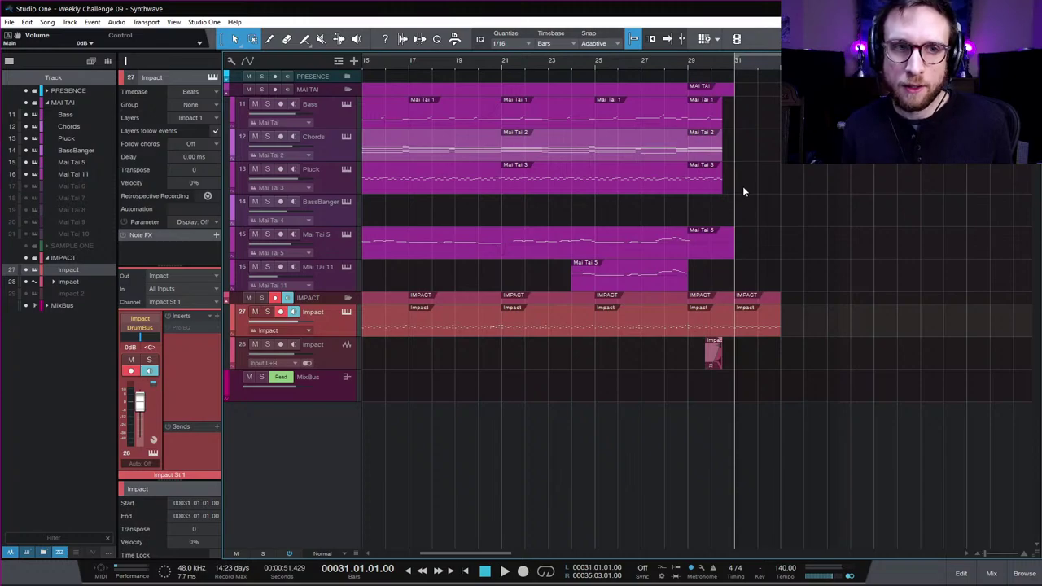
# - Create a Bass part at bar 31 and fill its first bar with repeated E 1 eighth-note triplets
pyautogui.doubleClick(742, 122)
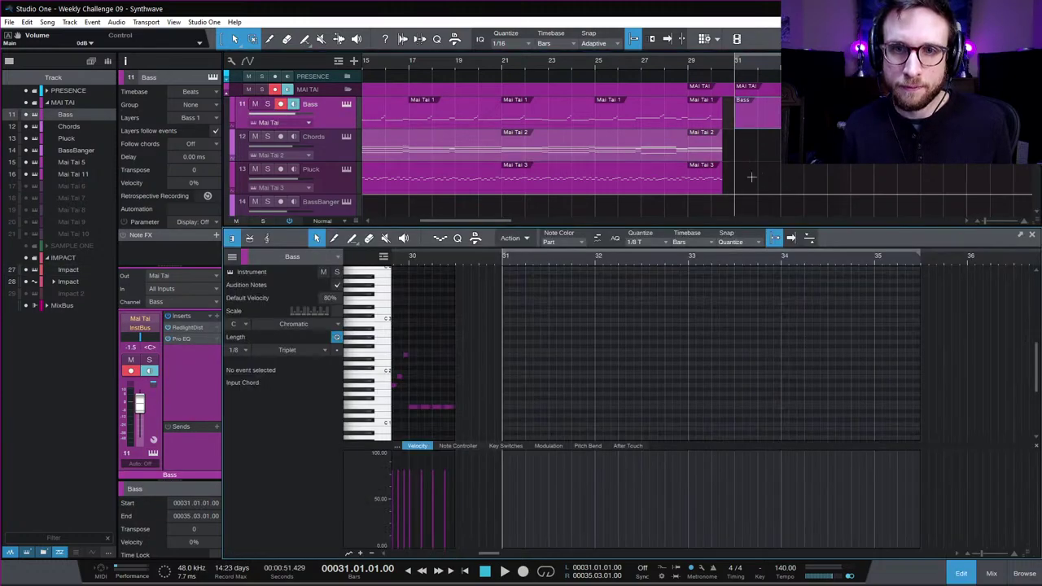
pyautogui.doubleClick(504, 407)
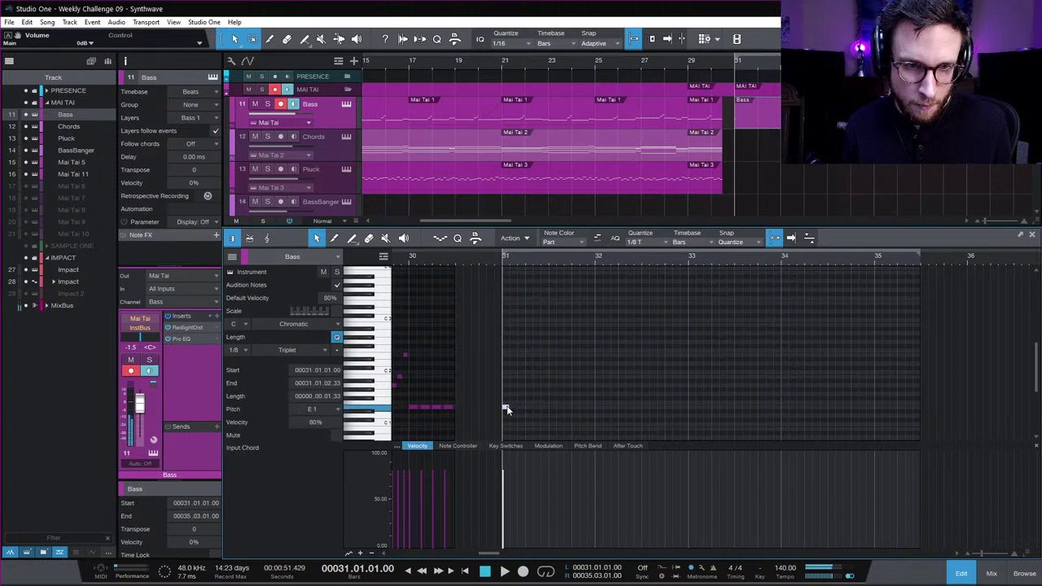
pyautogui.press('d')
pyautogui.press('d')
pyautogui.press('d')
pyautogui.press('d')
pyautogui.press('d')
pyautogui.press('d')
pyautogui.press('d')
pyautogui.press('d')
pyautogui.press('d')
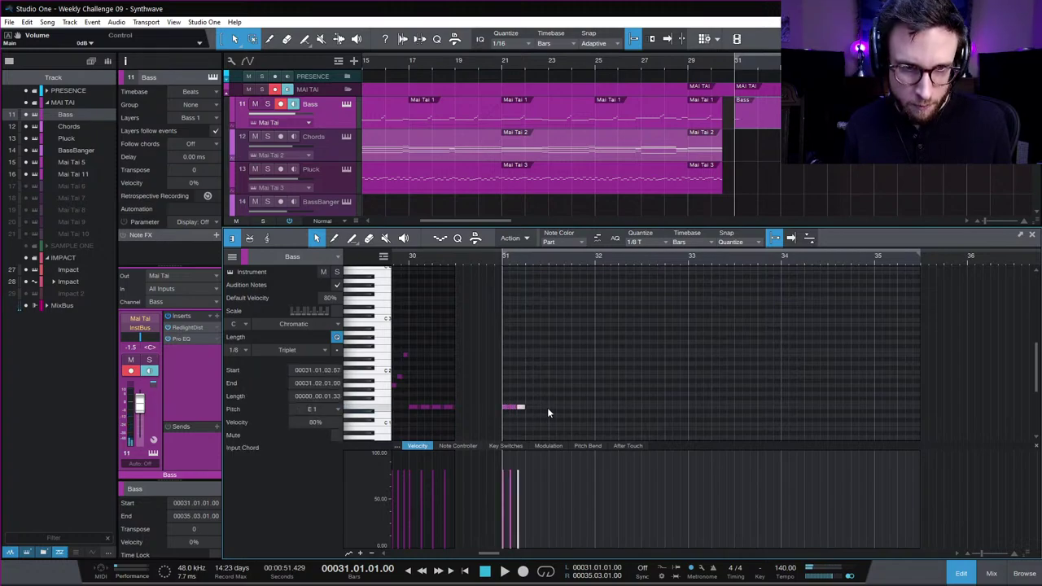
pyautogui.press('d')
pyautogui.press('d')
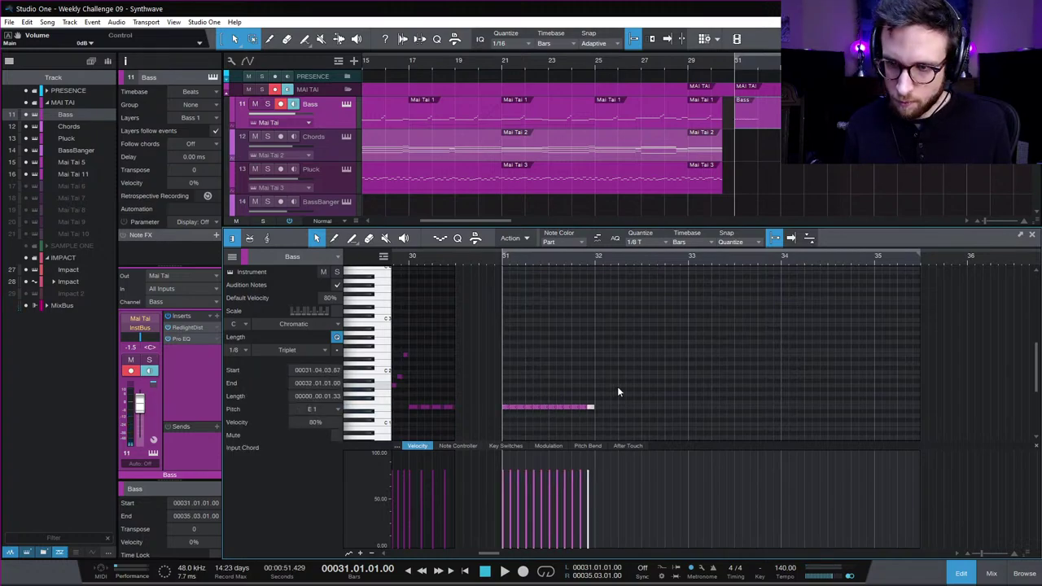
# - Select the bass notes of bar 31 and duplicate them three times to fill bars 32 through 34
pyautogui.moveTo(622, 388); pyautogui.dragTo(502, 430)
pyautogui.press('d')
pyautogui.press('d')
pyautogui.press('d')
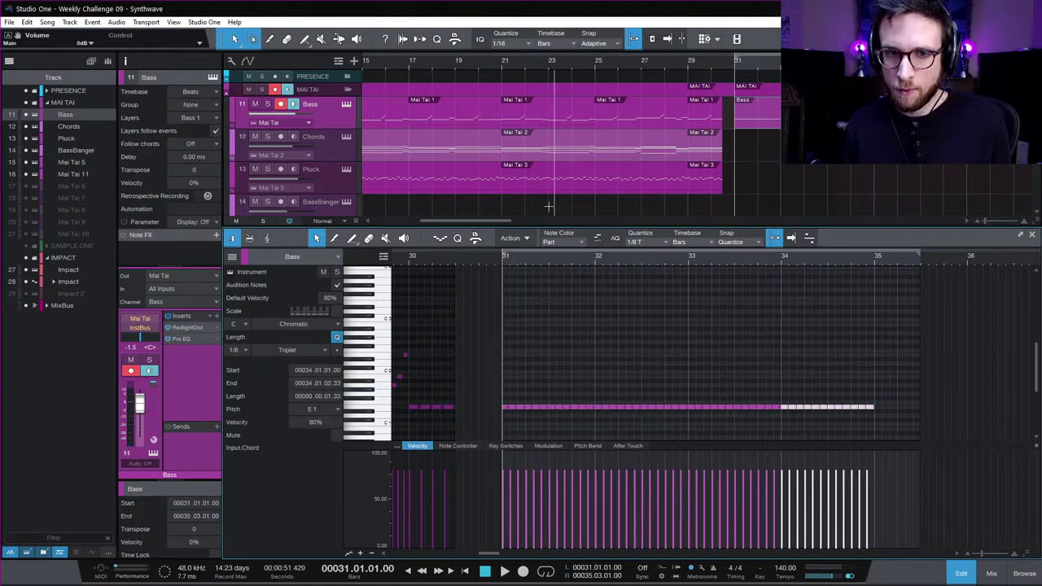
# - Play the bass and drums around bar 31 in the full arrangement and return the playhead to bar 31
pyautogui.press('space')
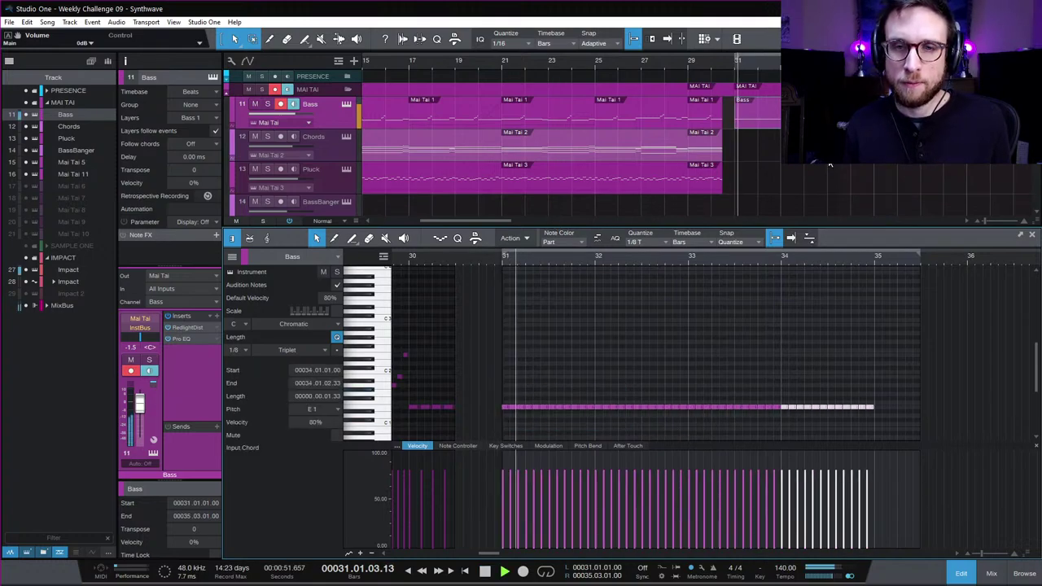
pyautogui.click(959, 574)
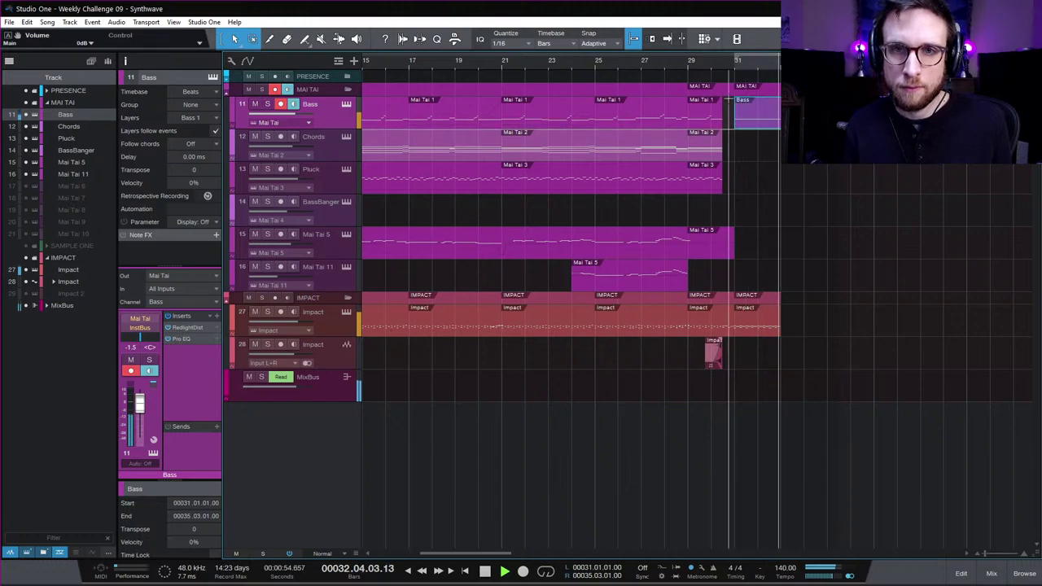
pyautogui.press('space')
pyautogui.click(708, 64)
pyautogui.press('space')
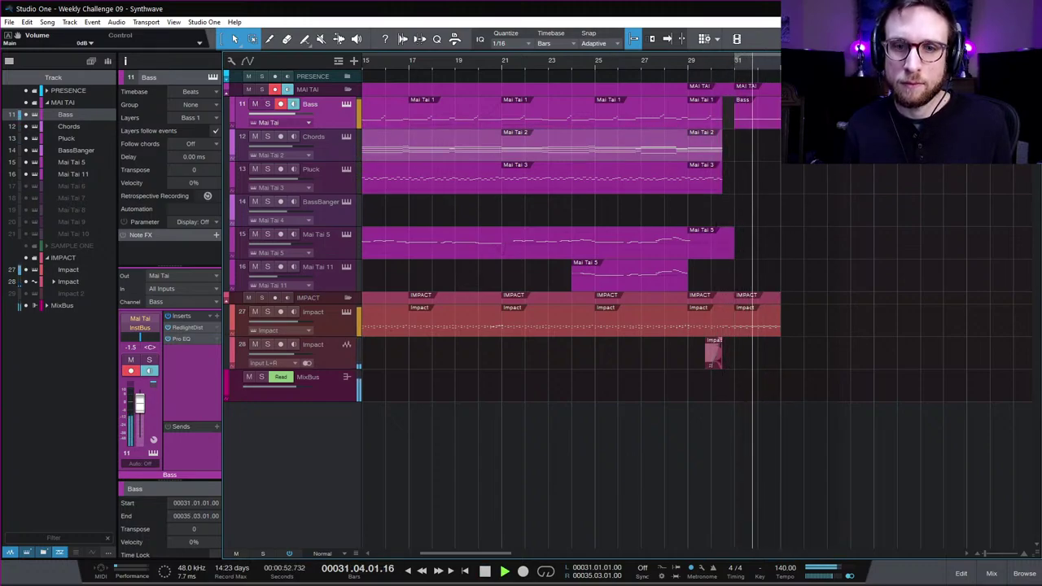
pyautogui.press('space')
pyautogui.click(736, 66)
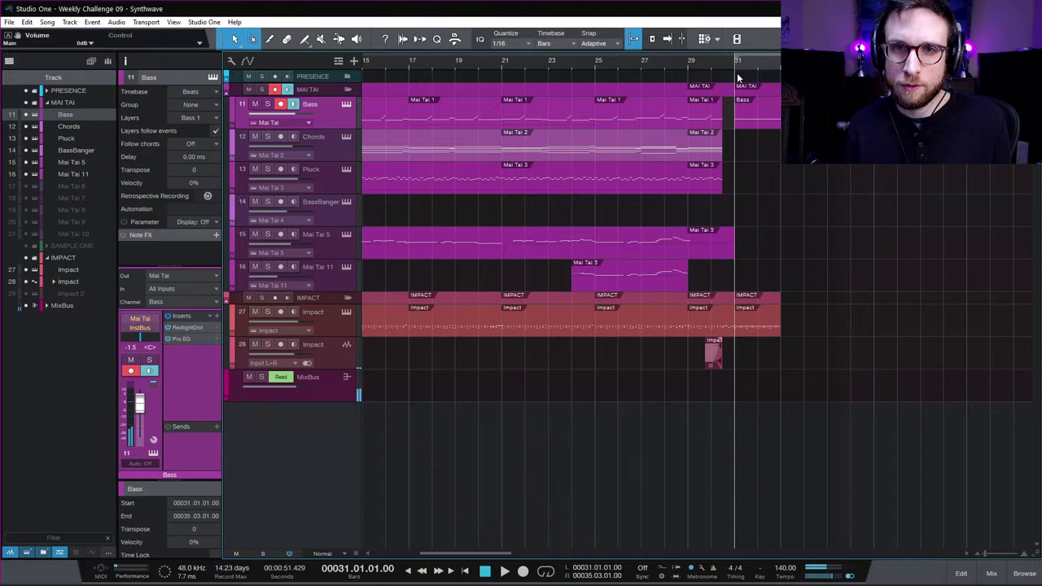
# - Add a Rim note to the bar 31 Impact part at 31.04.03.67 and audition the pattern
pyautogui.click(753, 331)
pyautogui.doubleClick(760, 331)
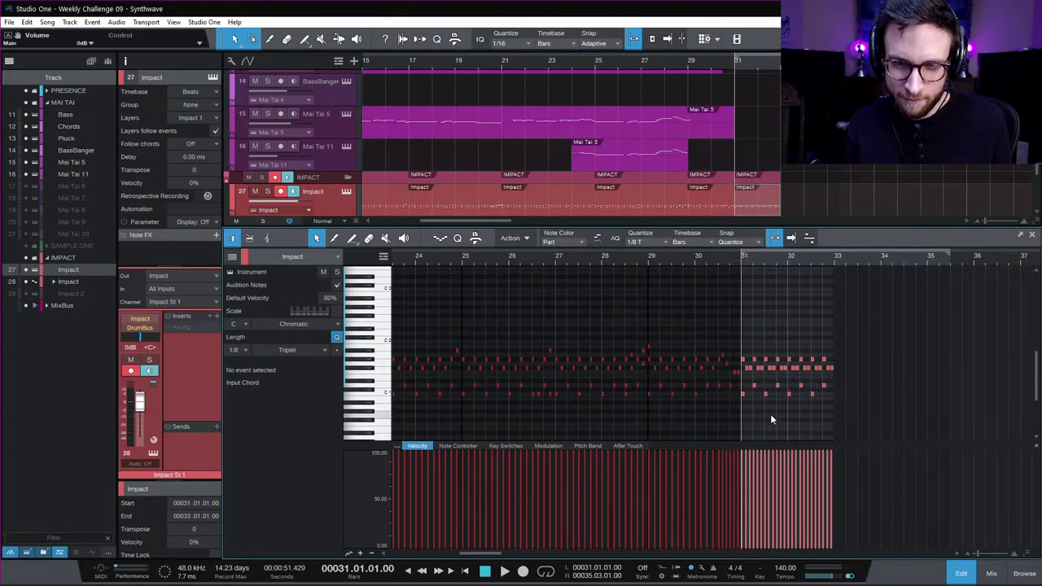
pyautogui.press('e')
pyautogui.press('e')
pyautogui.press('e')
pyautogui.hscroll(1, 814, 396)
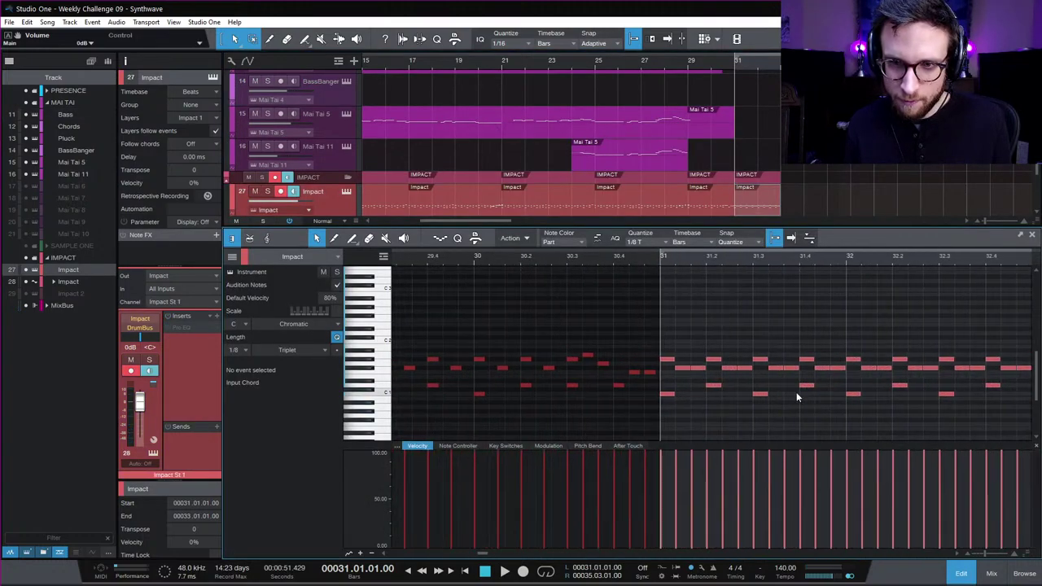
pyautogui.press('space')
pyautogui.press('space')
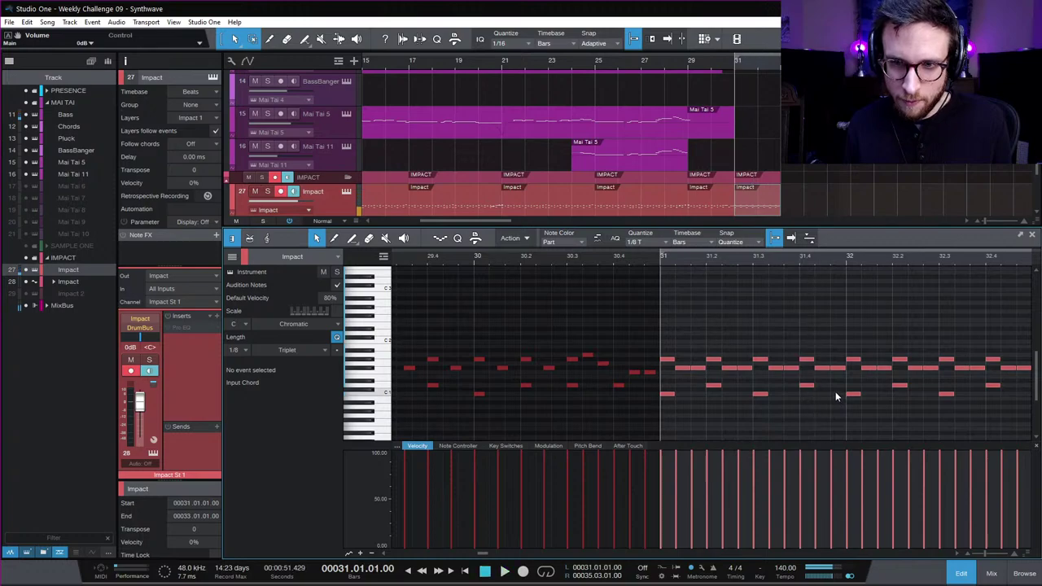
pyautogui.click(836, 394)
pyautogui.press('space')
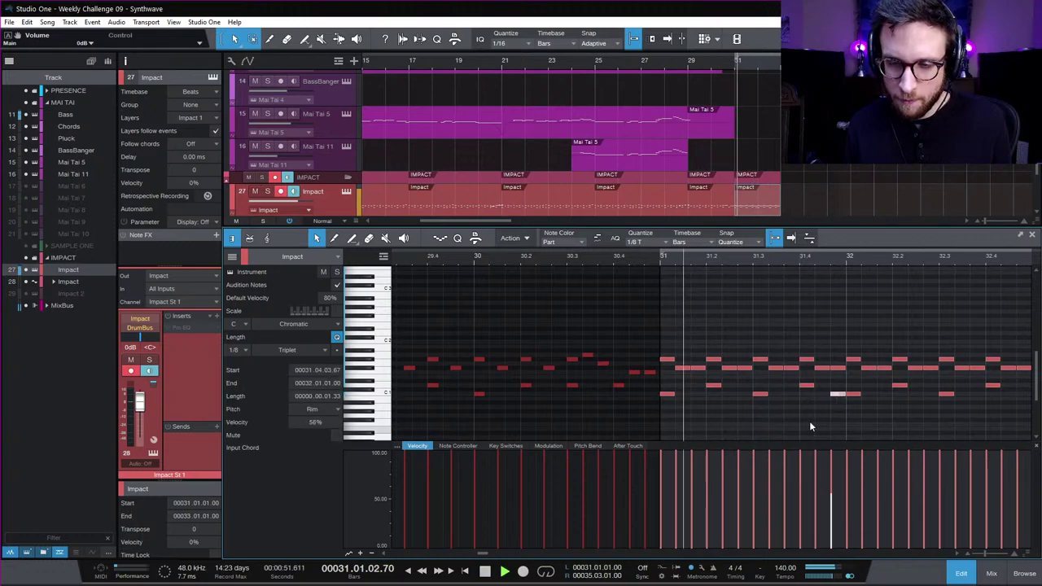
pyautogui.click(809, 419)
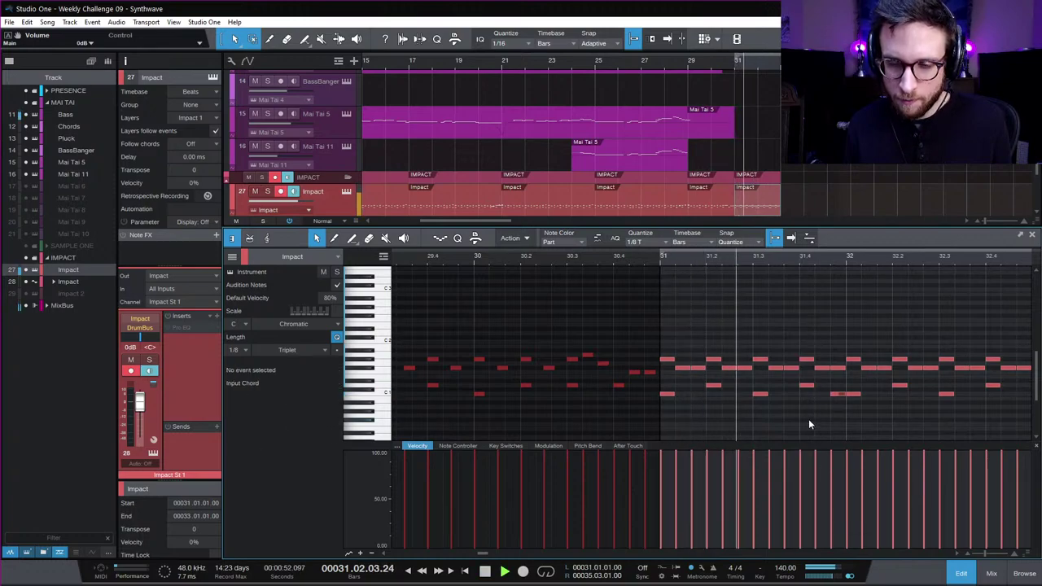
# - Add two Rim notes near the end of bar 32, at 32.03.03.67 and 32.04.02.33, on the Impact track
pyautogui.hscroll(1, 849, 406)
pyautogui.press('space')
pyautogui.click(855, 394)
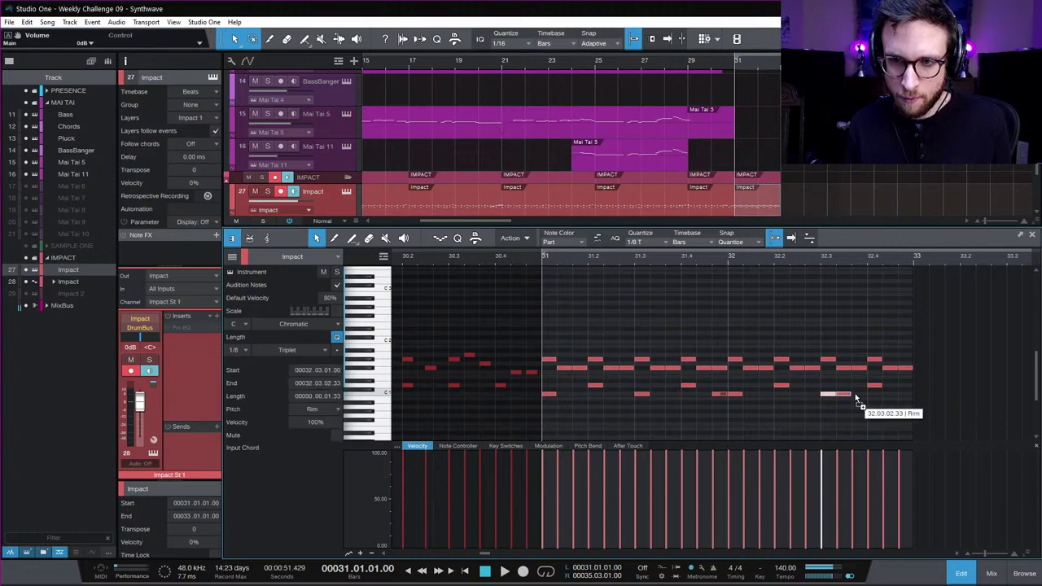
pyautogui.click(893, 394)
# - Play the edited drums from bar 31 and duplicate the Impact part so a copy starts at bar 33
pyautogui.press('space')
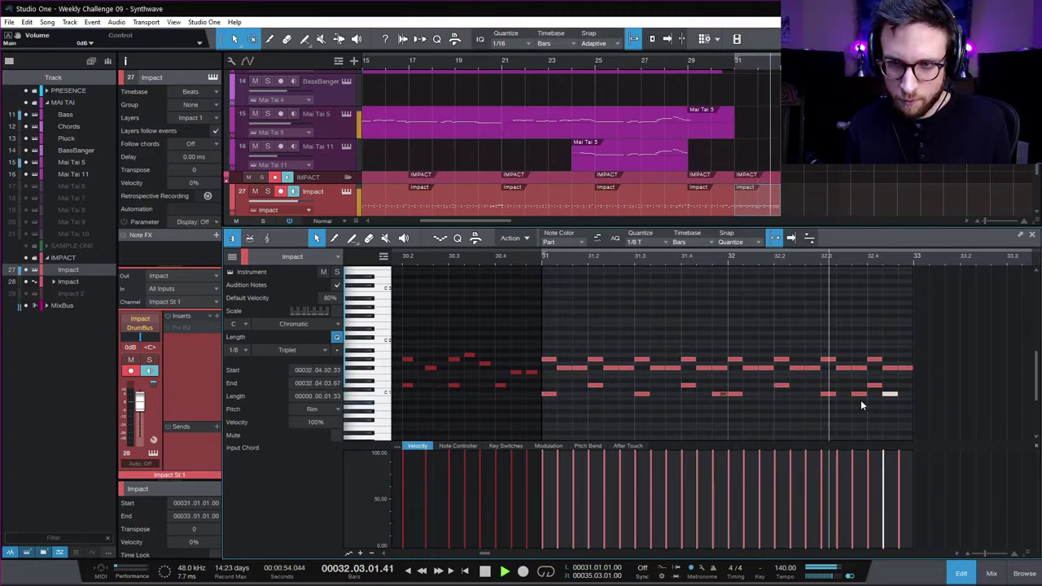
pyautogui.press('space')
pyautogui.press('F2')
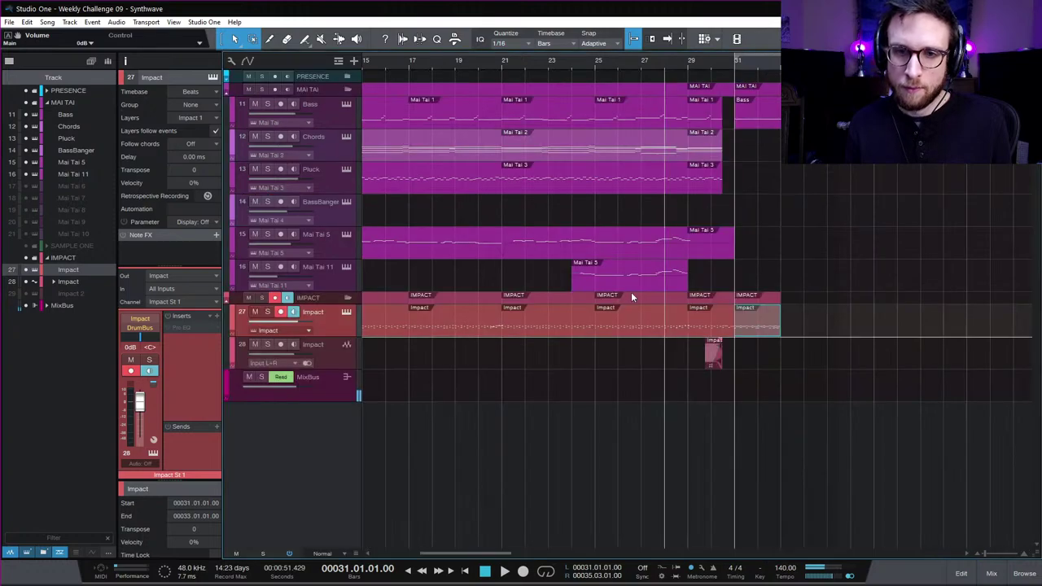
pyautogui.press('d')
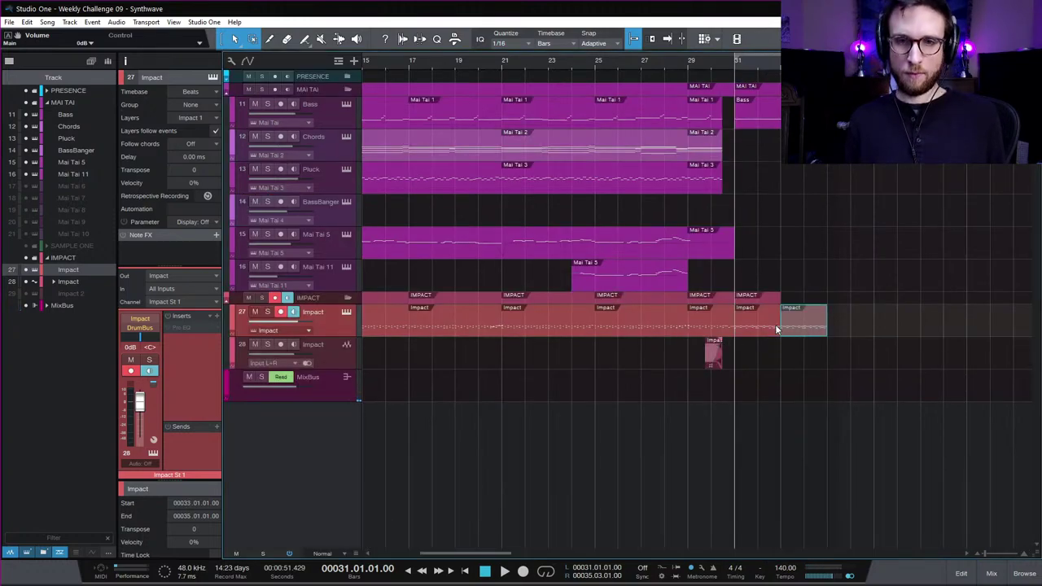
# - Make a complete duplicate of the Bass track with its own instrument instance
pyautogui.click(757, 114)
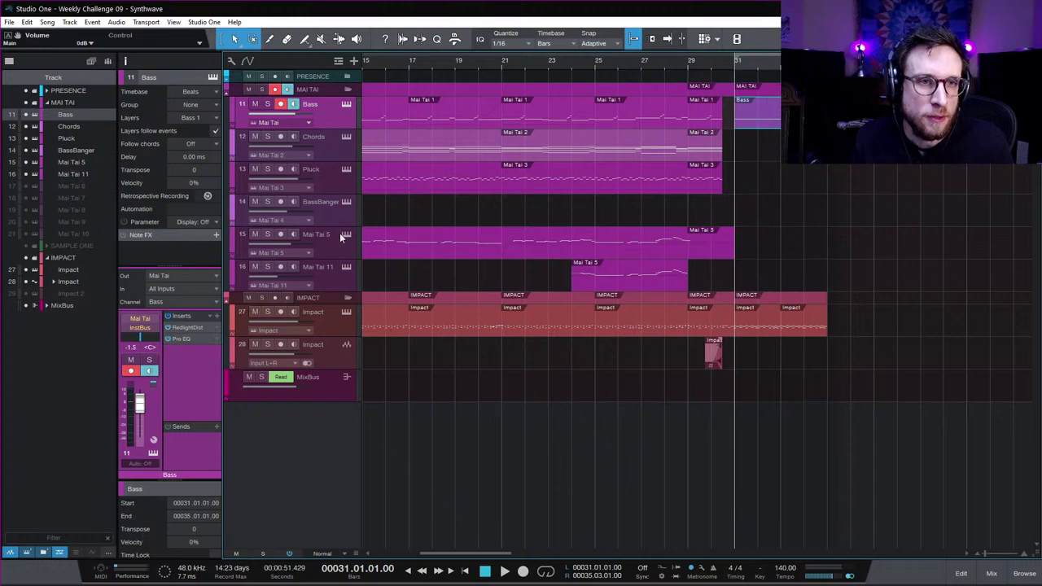
pyautogui.rightClick(339, 120)
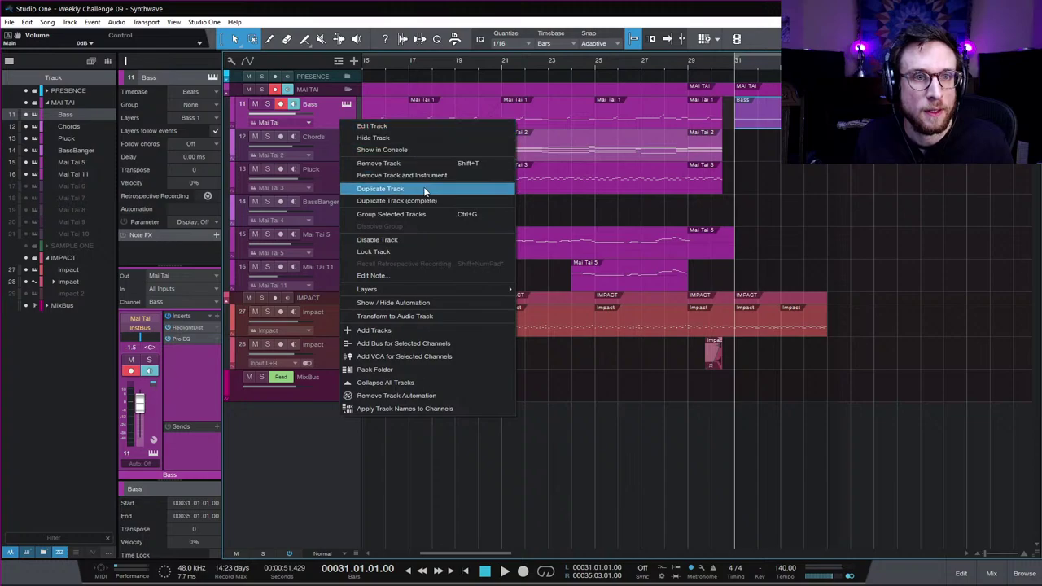
pyautogui.click(396, 200)
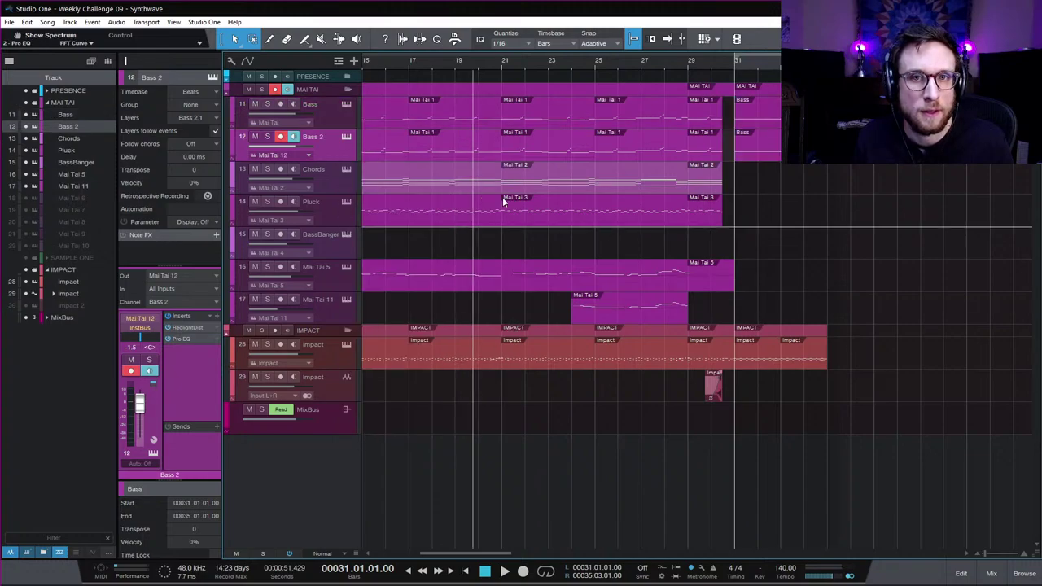
# - Delete the parts before bar 31 from Bass 2 and remove the bar 31 part from the original Bass track
pyautogui.scroll(-2, 696, 175)
pyautogui.moveTo(400, 154); pyautogui.dragTo(705, 161)
pyautogui.press('Delete')
pyautogui.click(729, 122)
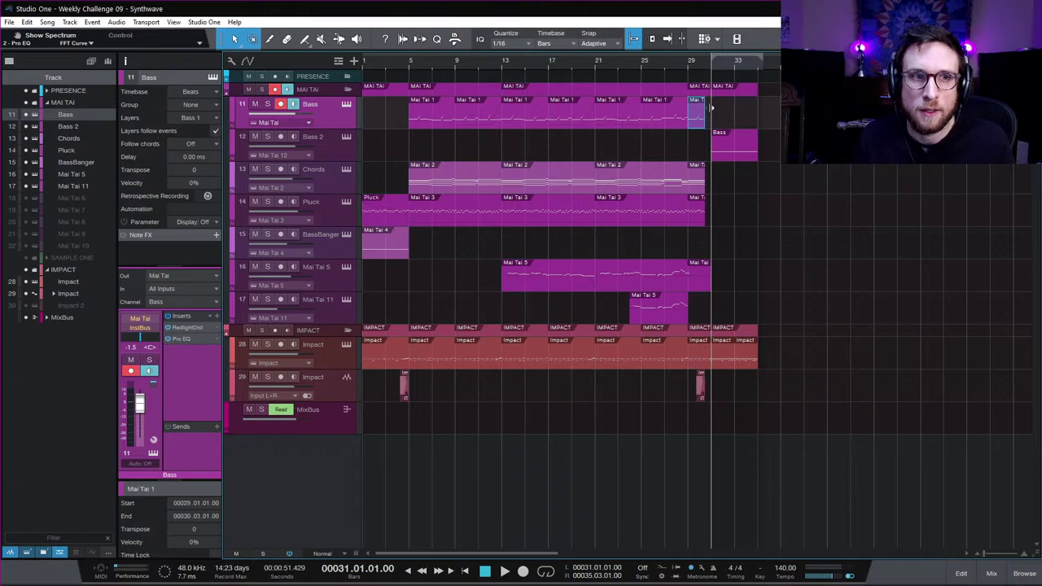
# - Loop the Bass 2 part from bar 31 and set its Modulation to a constant level of about 25
pyautogui.click(275, 140)
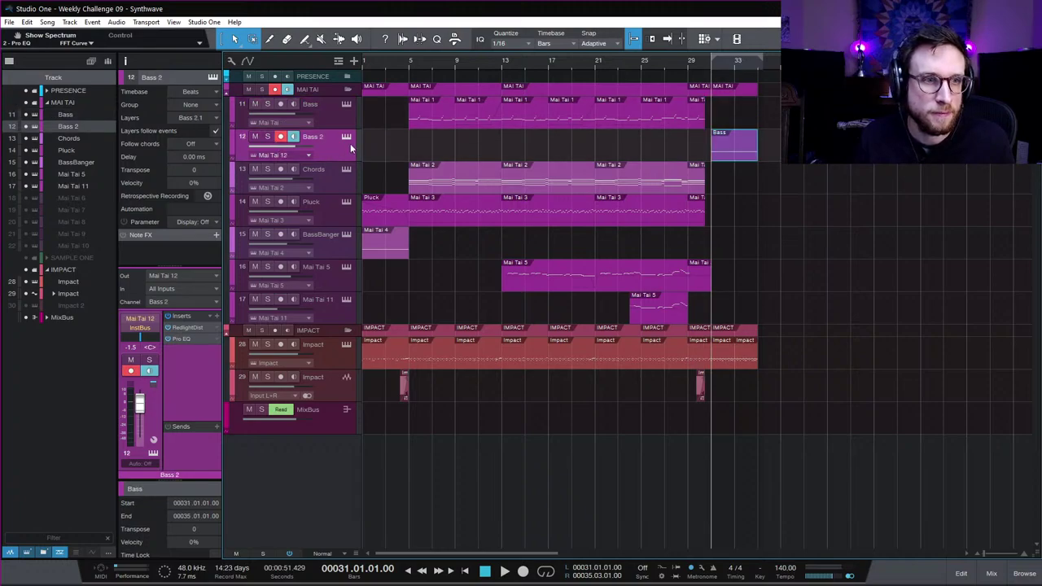
pyautogui.press('space')
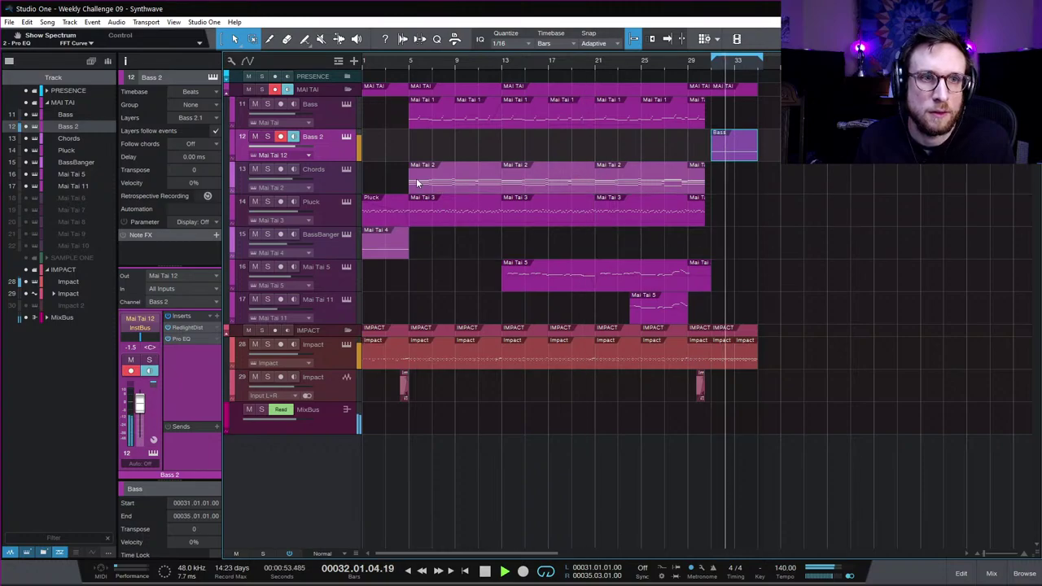
pyautogui.doubleClick(743, 154)
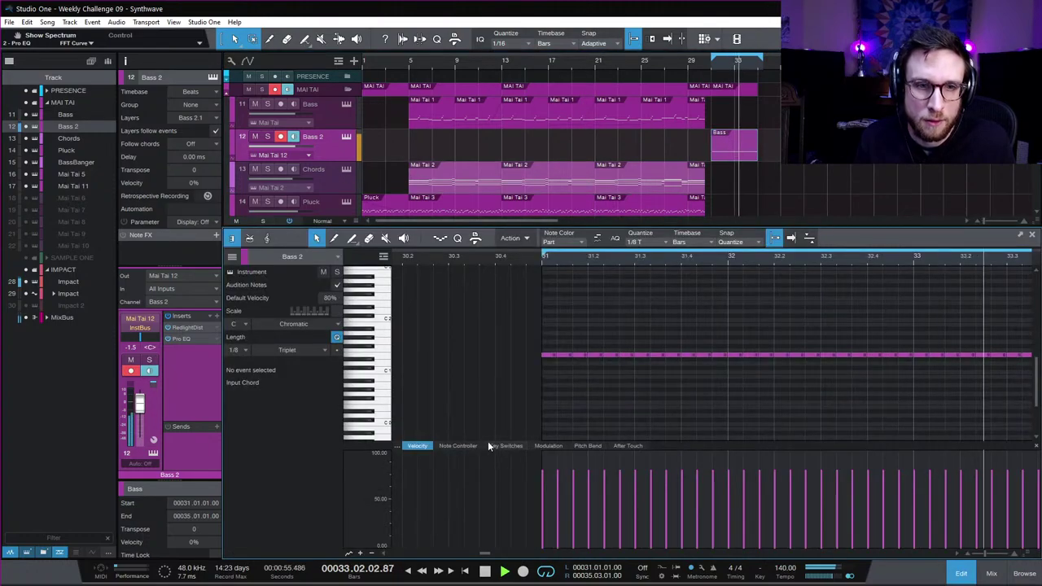
pyautogui.click(547, 446)
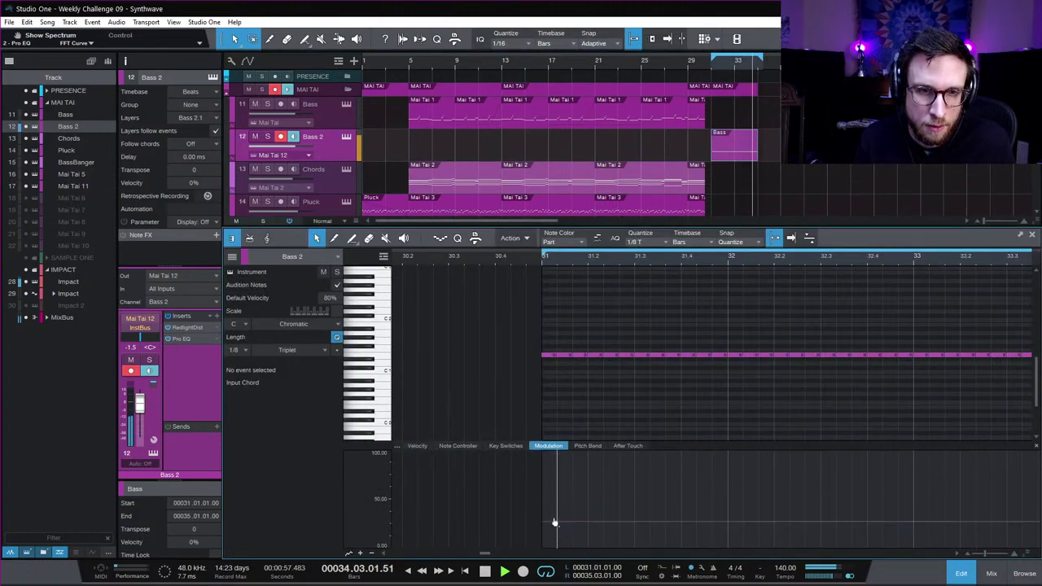
pyautogui.click(545, 544)
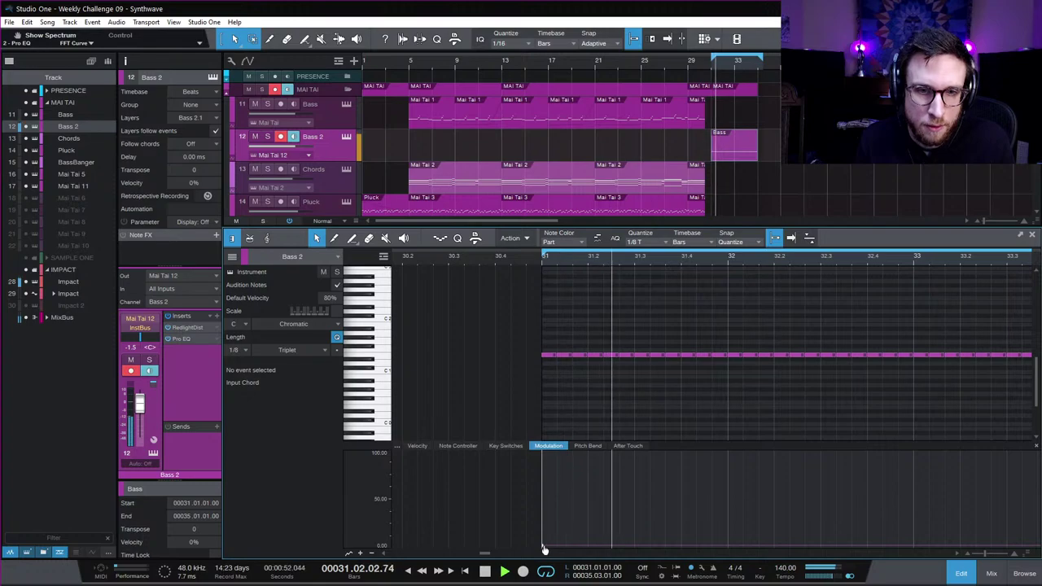
pyautogui.moveTo(544, 546); pyautogui.dragTo(544, 521)
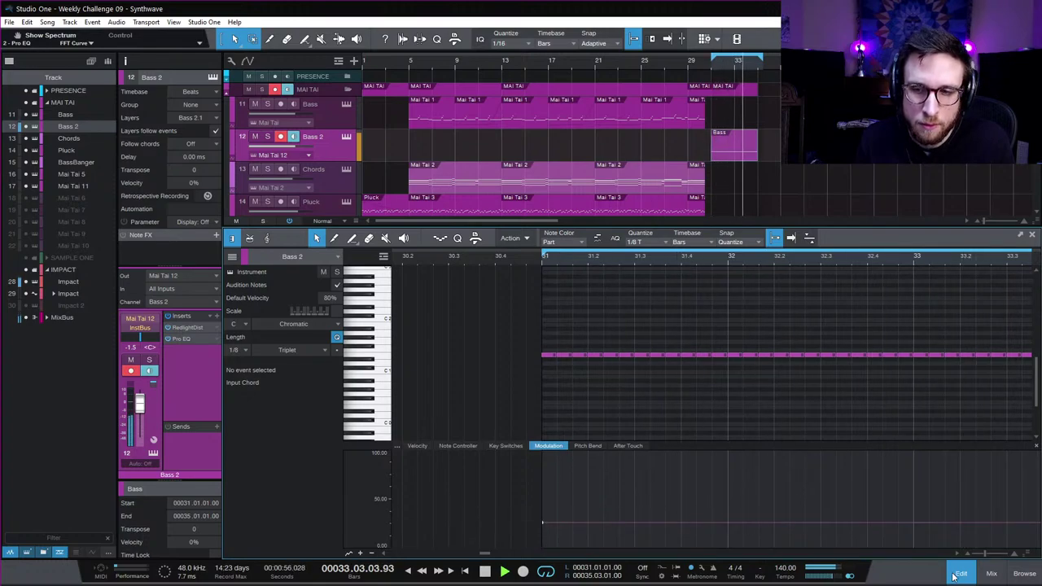
# - On Bass 2's RedlightDist insert, raise Drive to 7.83 and set Stages to 2 while playing the bass part
pyautogui.click(961, 573)
pyautogui.click(173, 328)
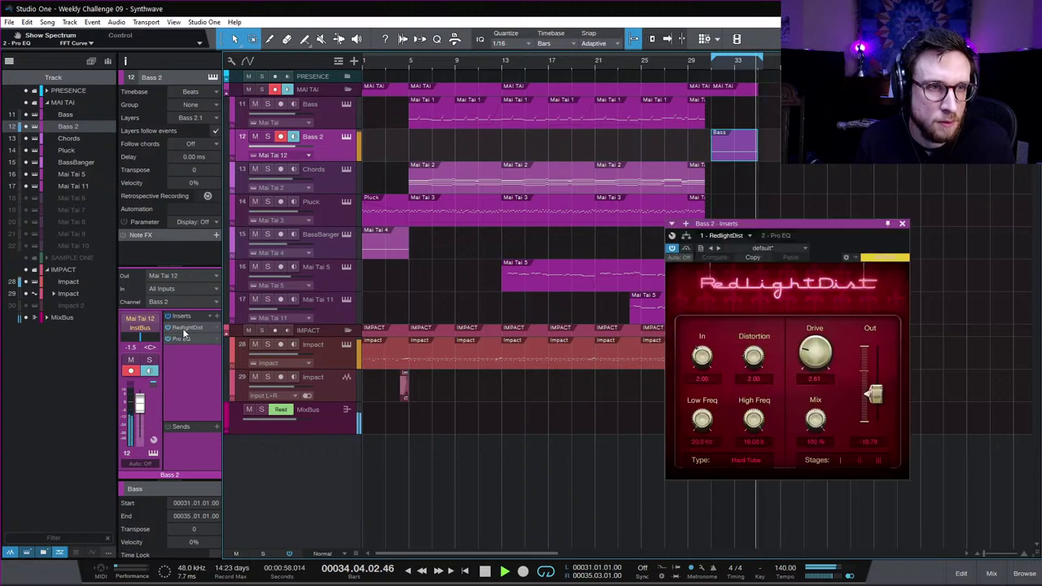
pyautogui.press('space')
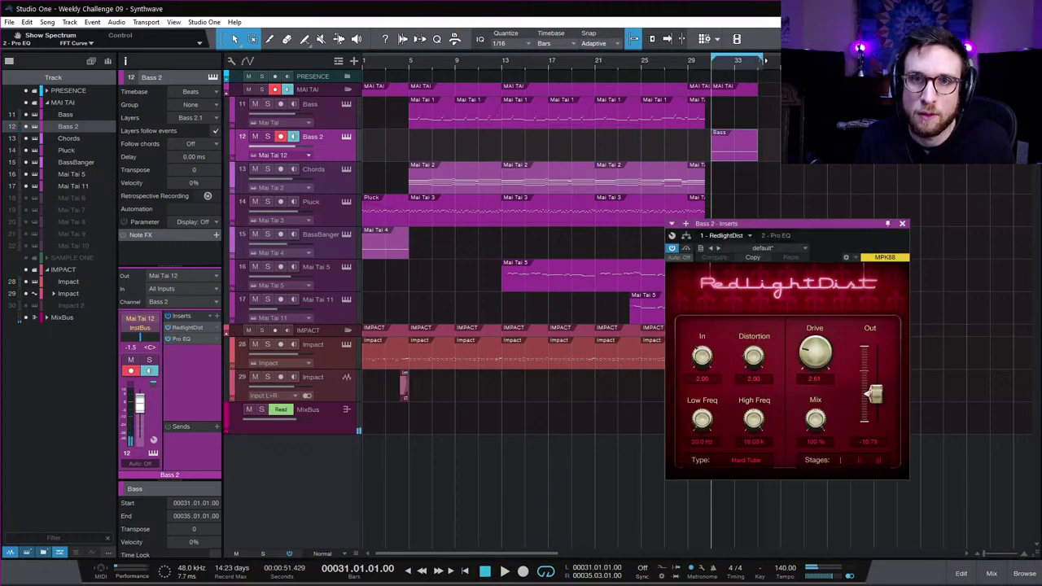
pyautogui.click(734, 145)
pyautogui.press('space')
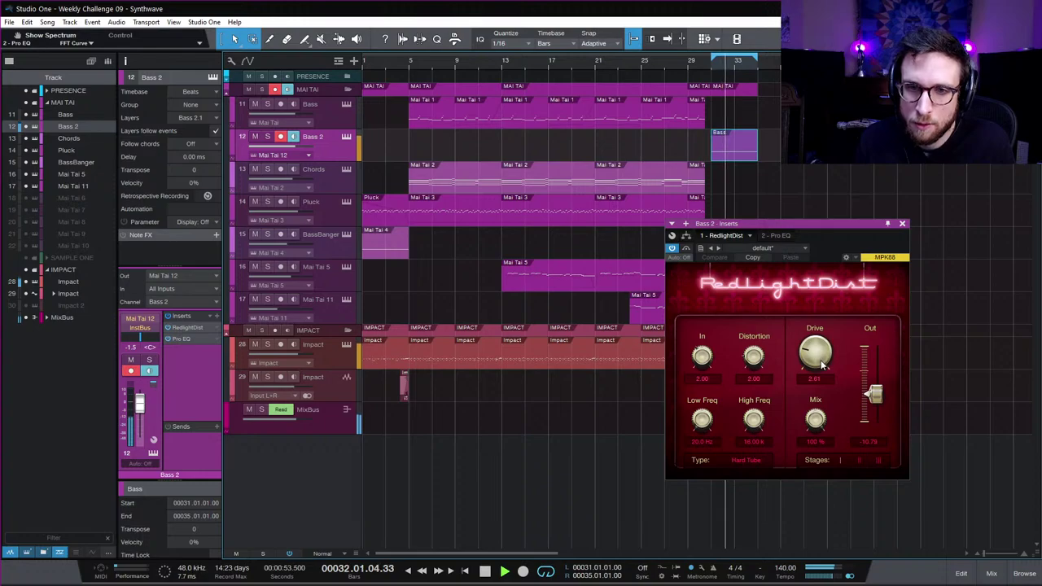
pyautogui.moveTo(822, 365); pyautogui.dragTo(825, 313)
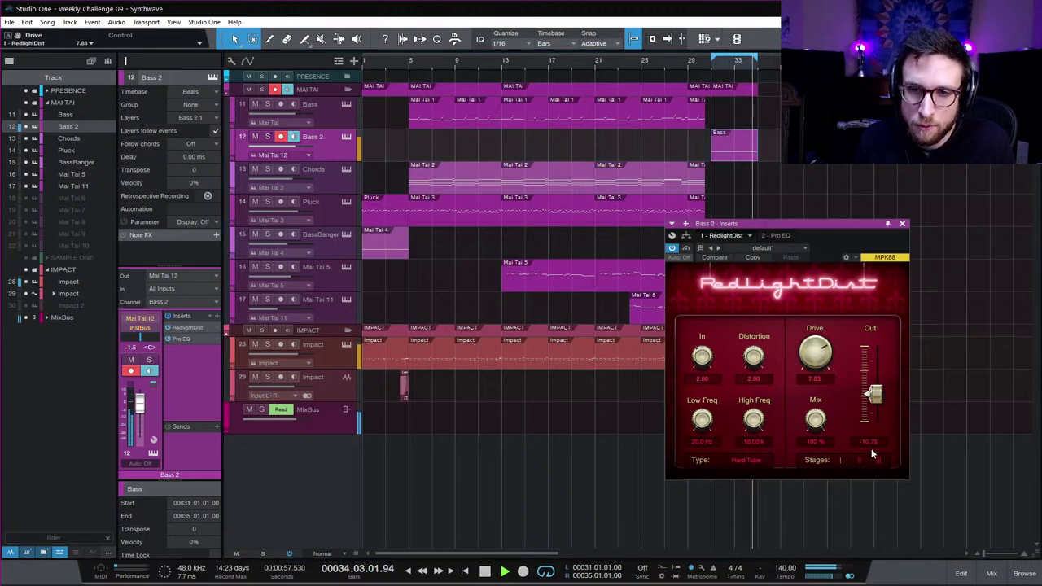
pyautogui.click(861, 459)
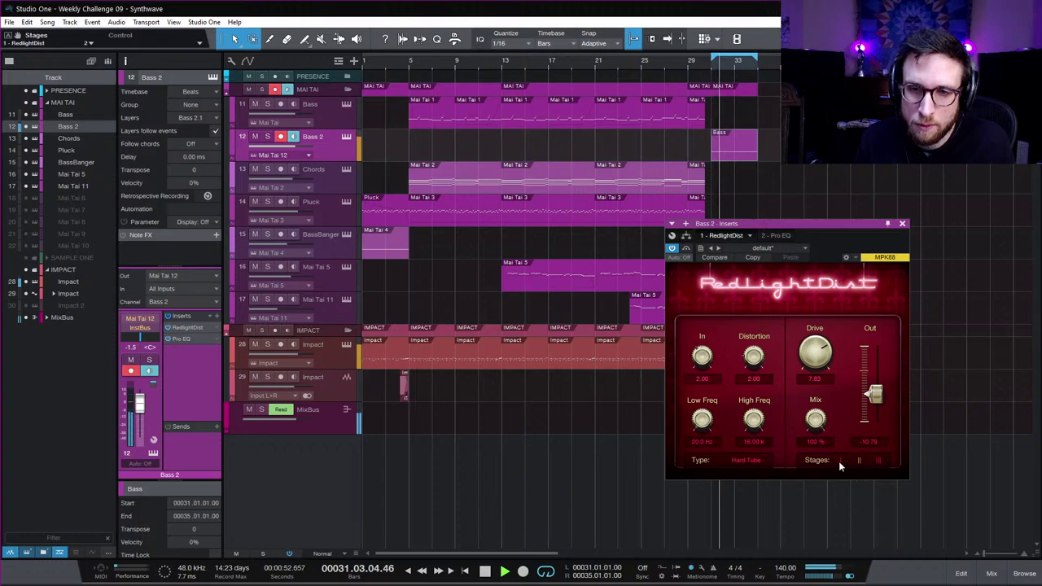
# - Set the Decay of Bass 2's Mai Tai instrument to 630 ms, stop playback and close the plug-in windows
pyautogui.click(346, 137)
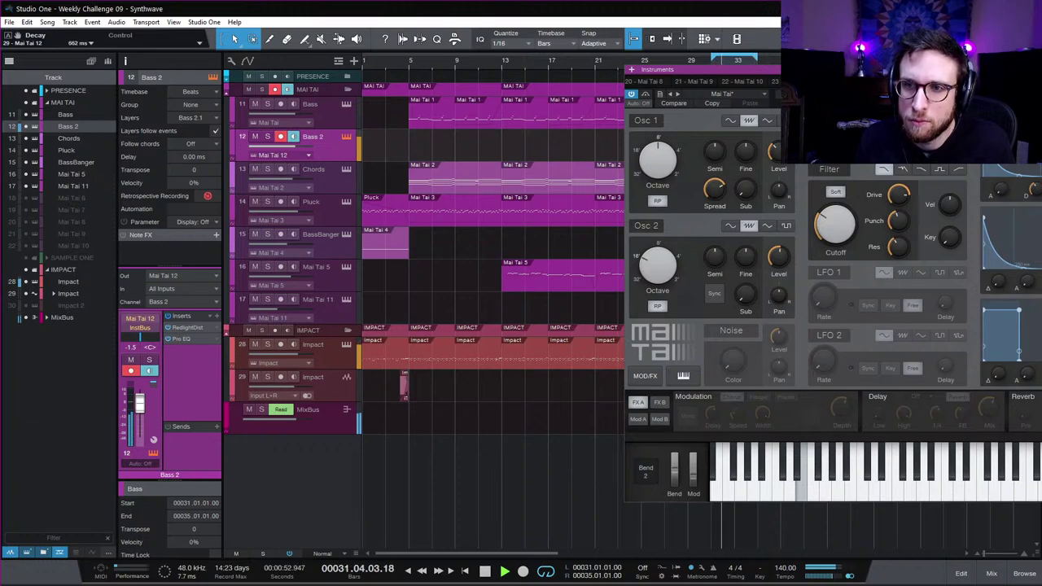
pyautogui.click(1034, 69)
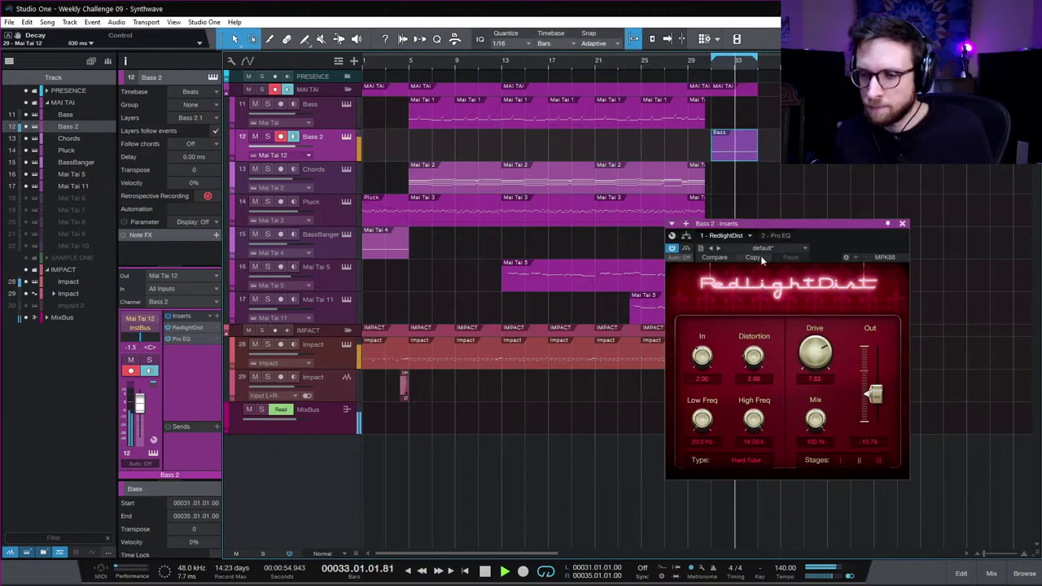
pyautogui.press('space')
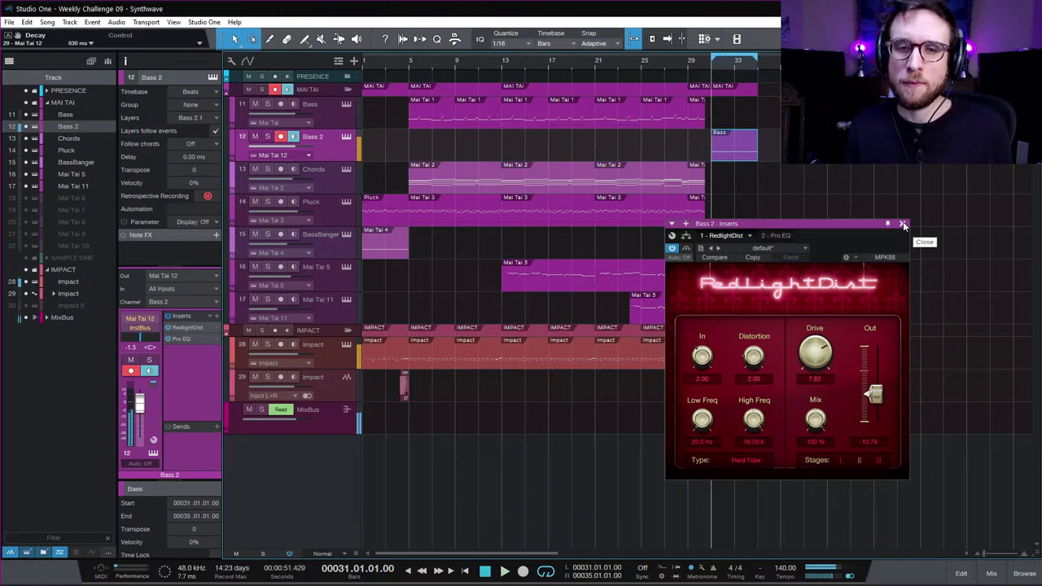
pyautogui.click(902, 223)
pyautogui.click(869, 275)
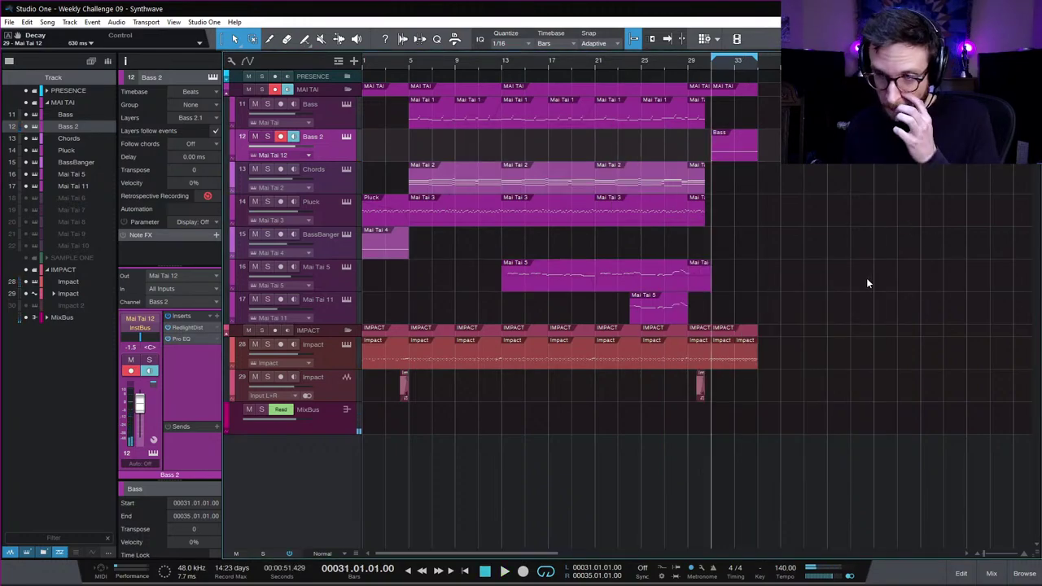
# - Select the Pluck track, rehearse over the section from bar 31 and record a new pluck part there
pyautogui.click(687, 62)
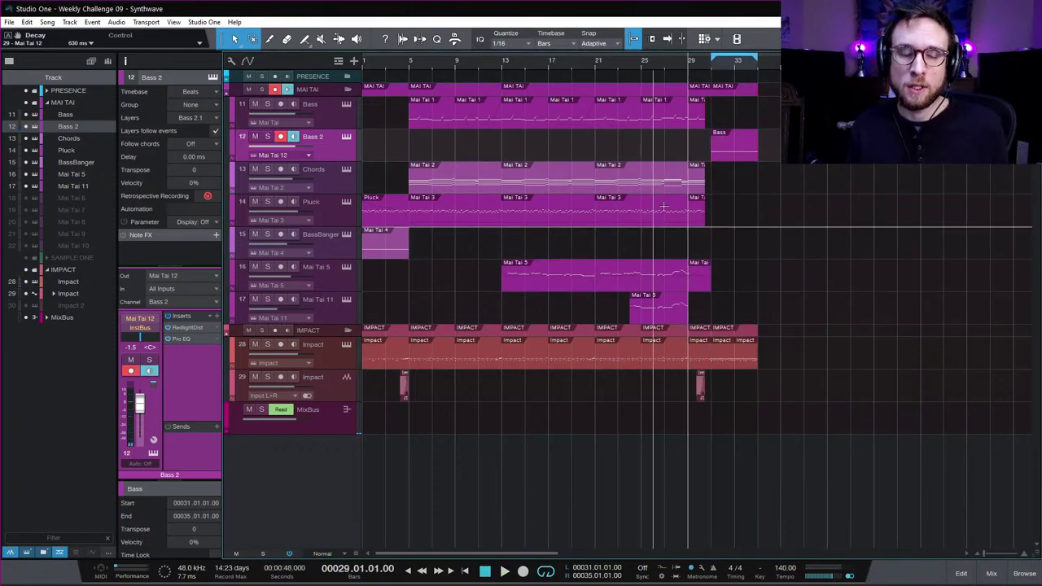
pyautogui.click(346, 214)
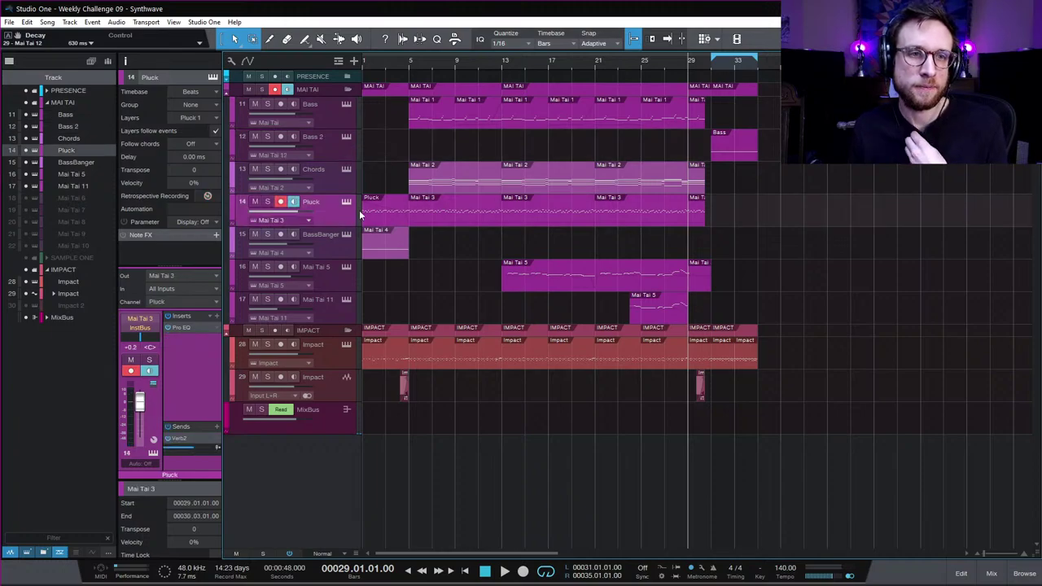
pyautogui.click(710, 64)
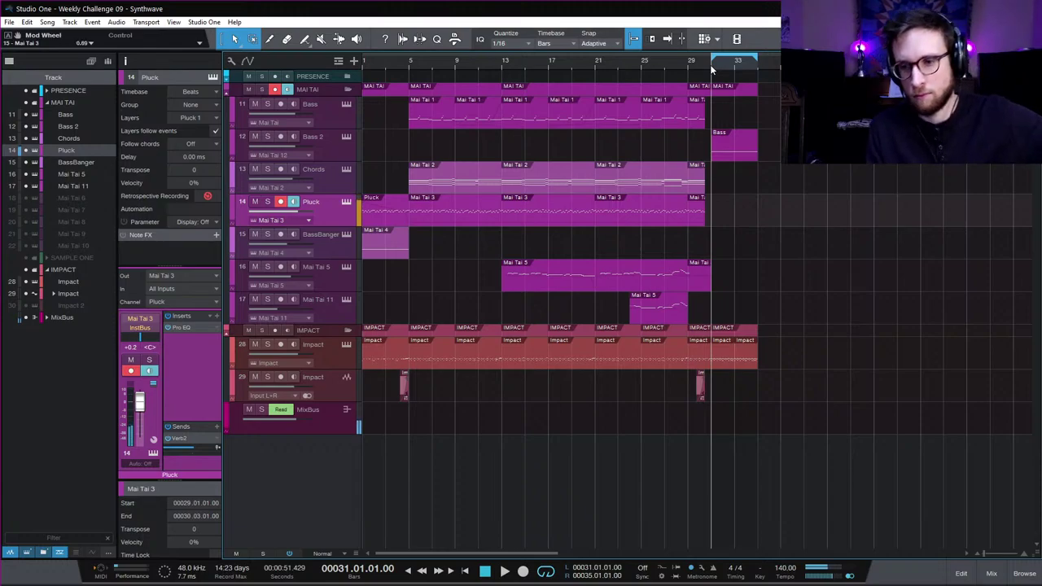
pyautogui.press('space')
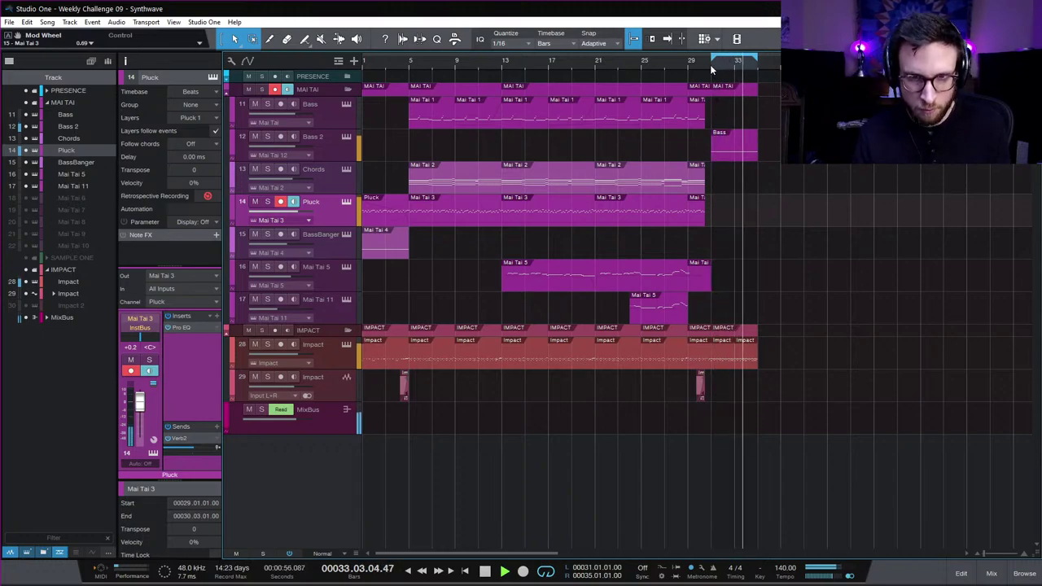
pyautogui.press('space')
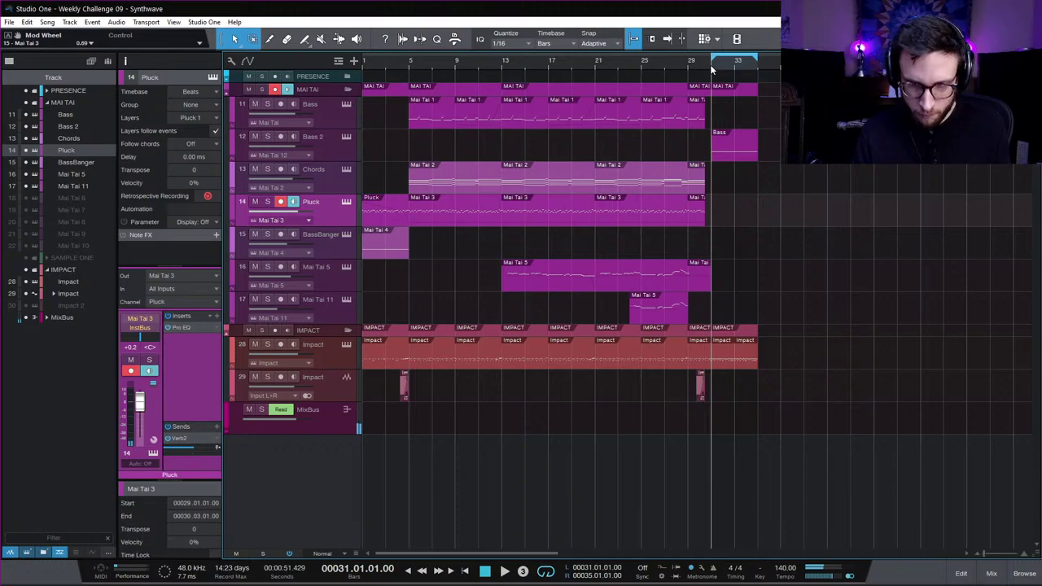
pyautogui.press('KP_Multiply')
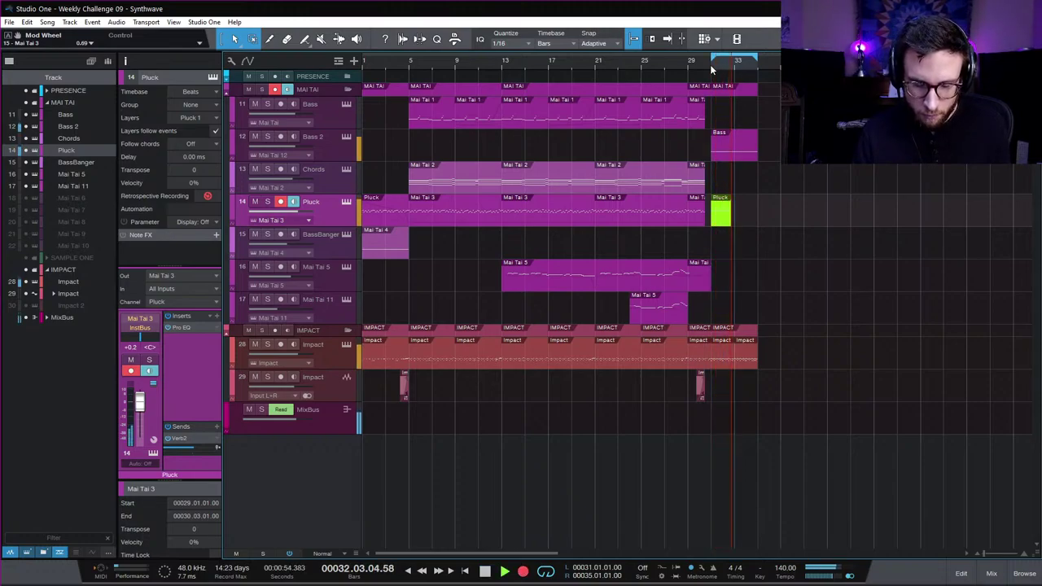
pyautogui.press('space')
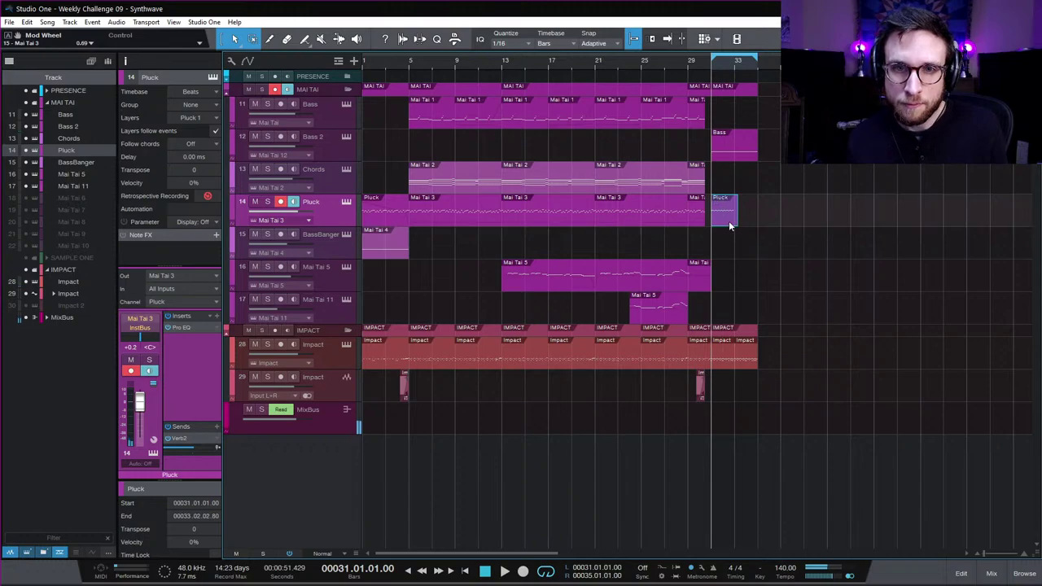
# - Lengthen all notes of the recorded Pluck part so the first note's length is 00000.00.01.33, and play them back
pyautogui.doubleClick(722, 210)
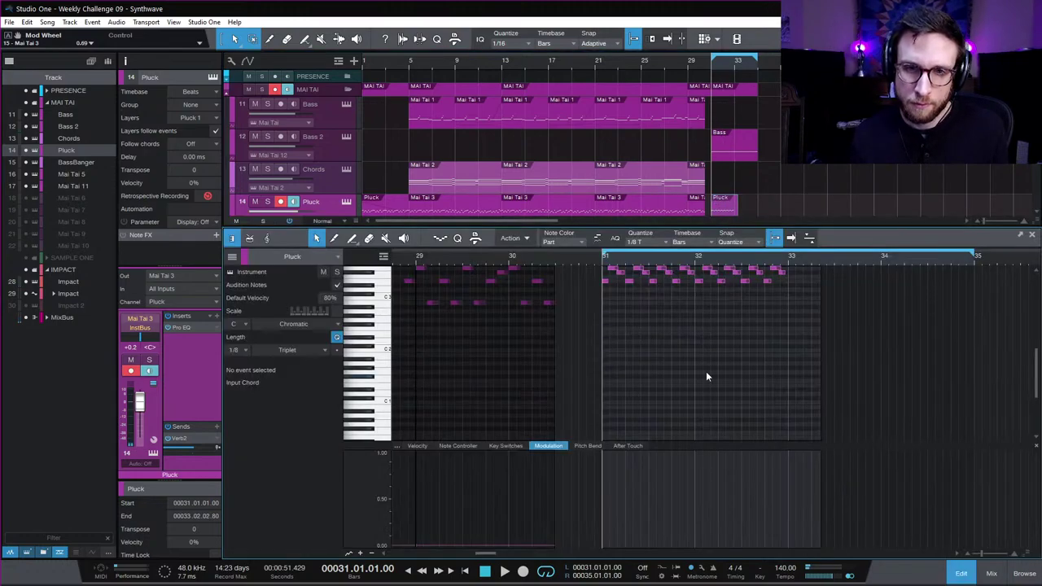
pyautogui.scroll(2, 771, 327)
pyautogui.moveTo(768, 328); pyautogui.dragTo(607, 260)
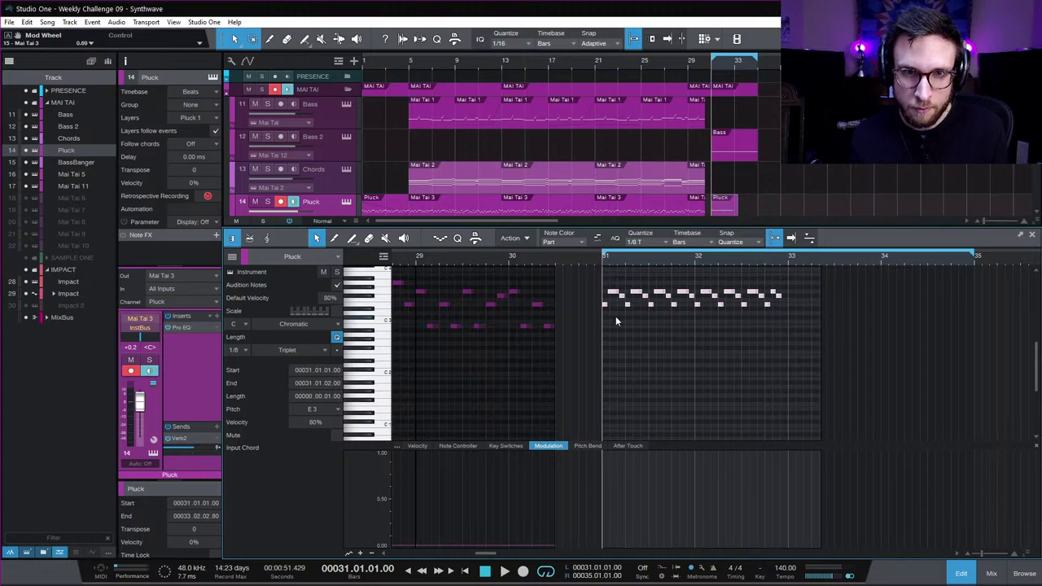
pyautogui.moveTo(628, 304); pyautogui.dragTo(630, 304)
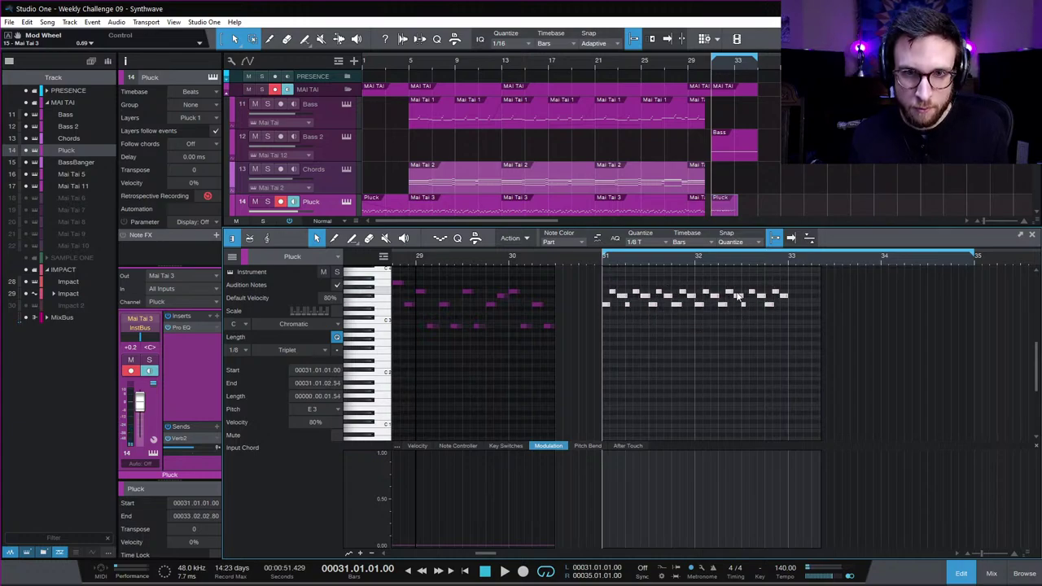
pyautogui.press('space')
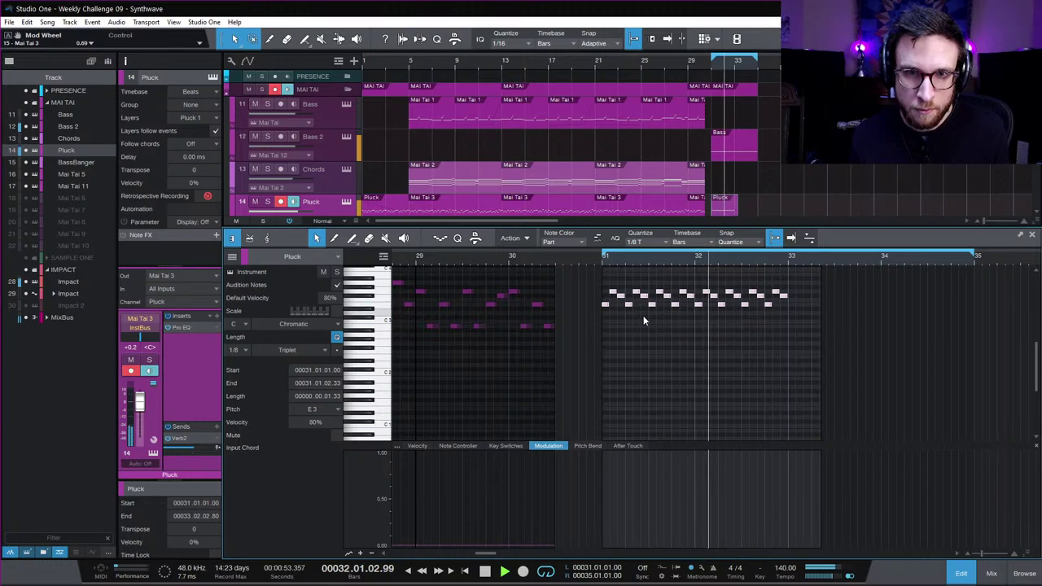
pyautogui.click(658, 325)
pyautogui.press('space')
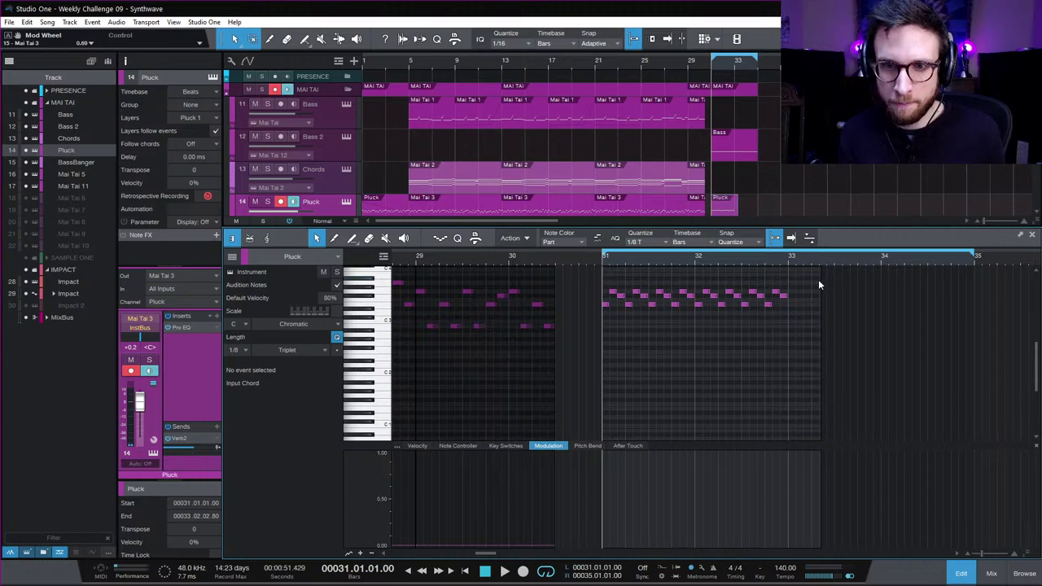
# - Duplicate all the Pluck notes so the pattern fills the section from bar 31 to bar 35
pyautogui.moveTo(818, 279); pyautogui.dragTo(595, 341)
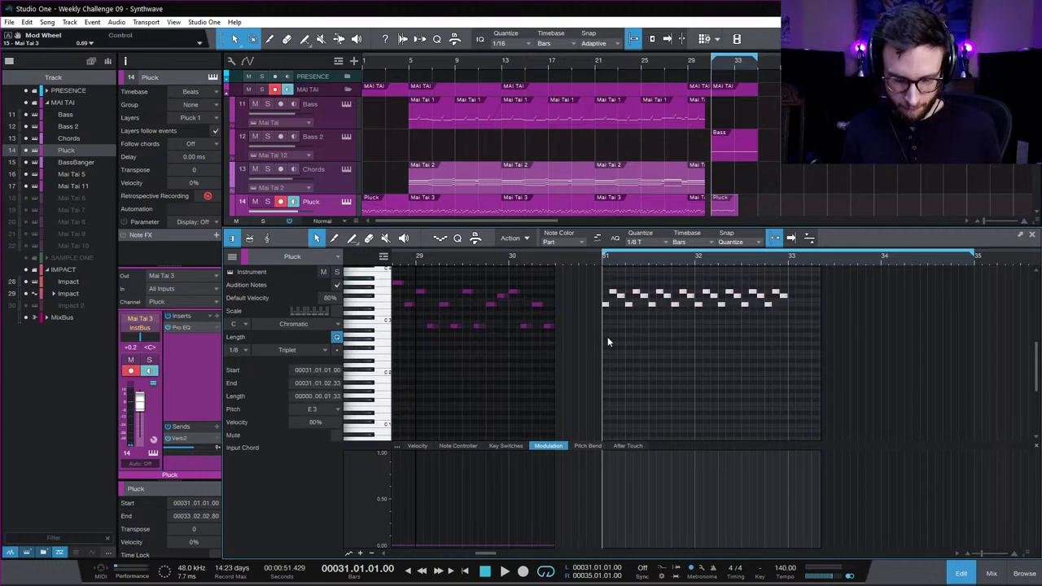
pyautogui.press('space')
pyautogui.click(804, 334)
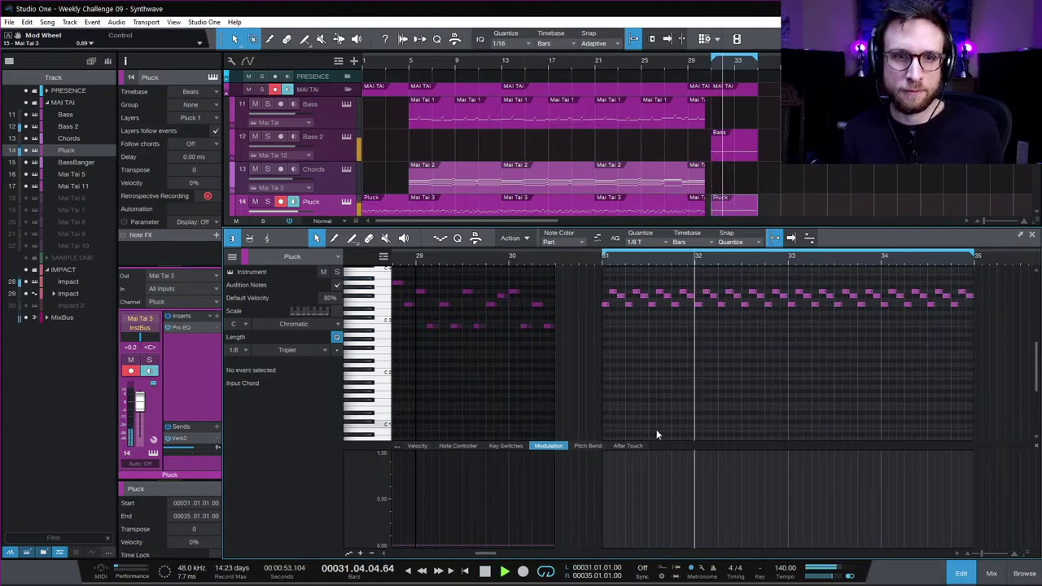
pyautogui.press('space')
# - Set the Pluck part's Modulation to a constant level of about 0.65 and close the note editor
pyautogui.press('space')
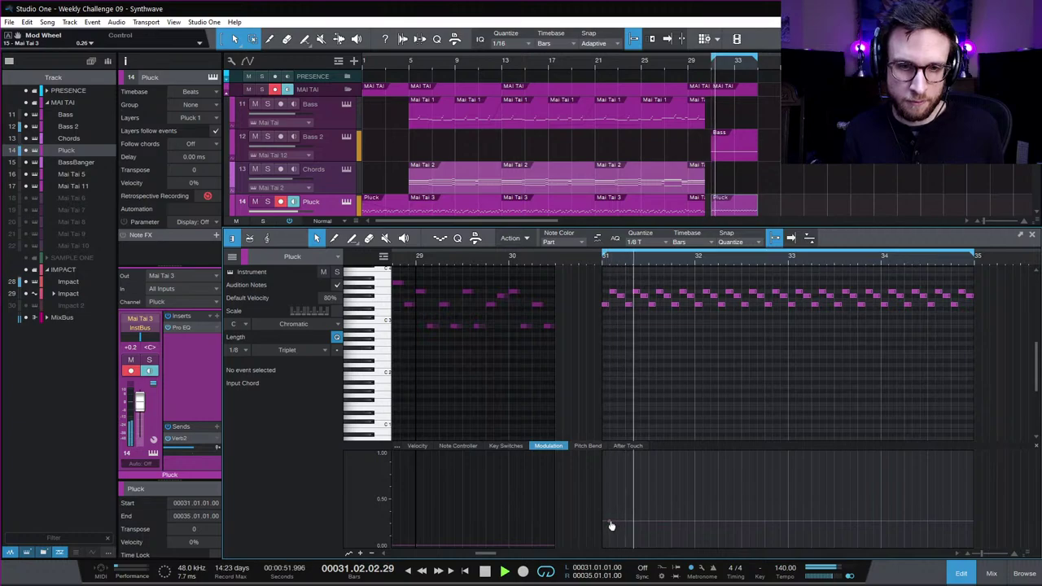
pyautogui.moveTo(610, 526); pyautogui.dragTo(602, 485)
pyautogui.click(603, 502)
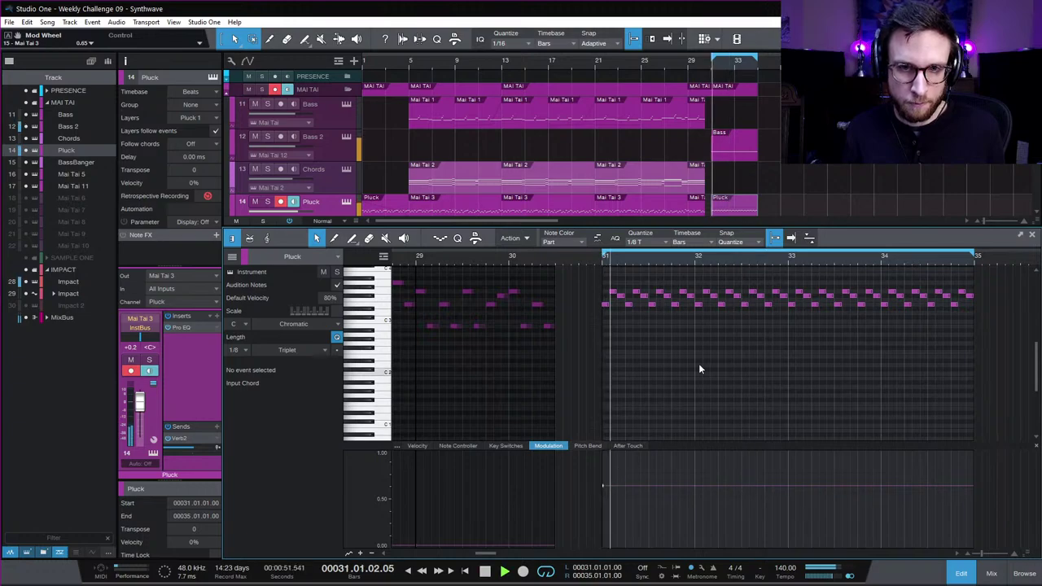
pyautogui.click(958, 574)
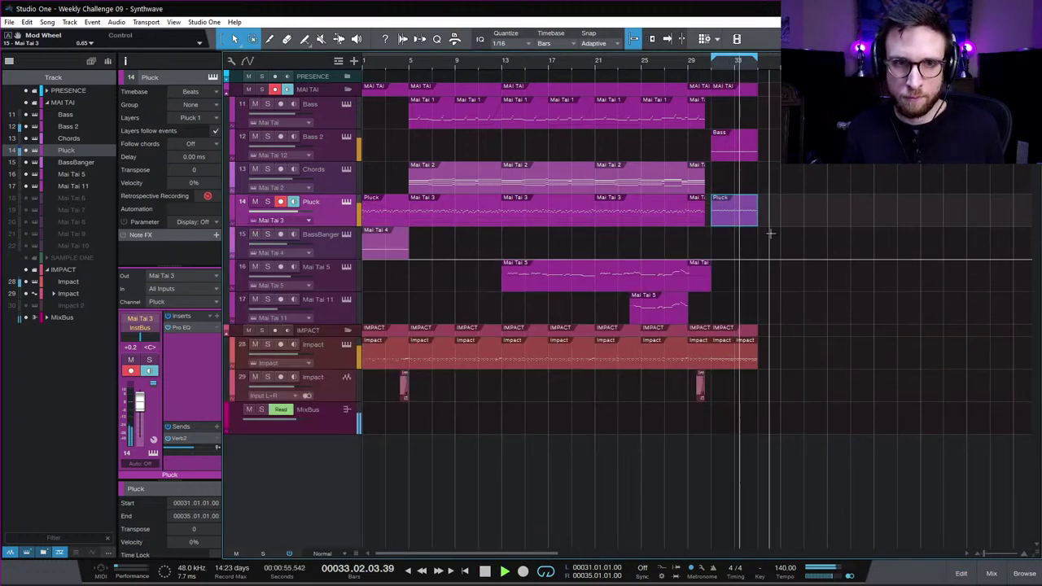
pyautogui.click(804, 233)
pyautogui.press('space')
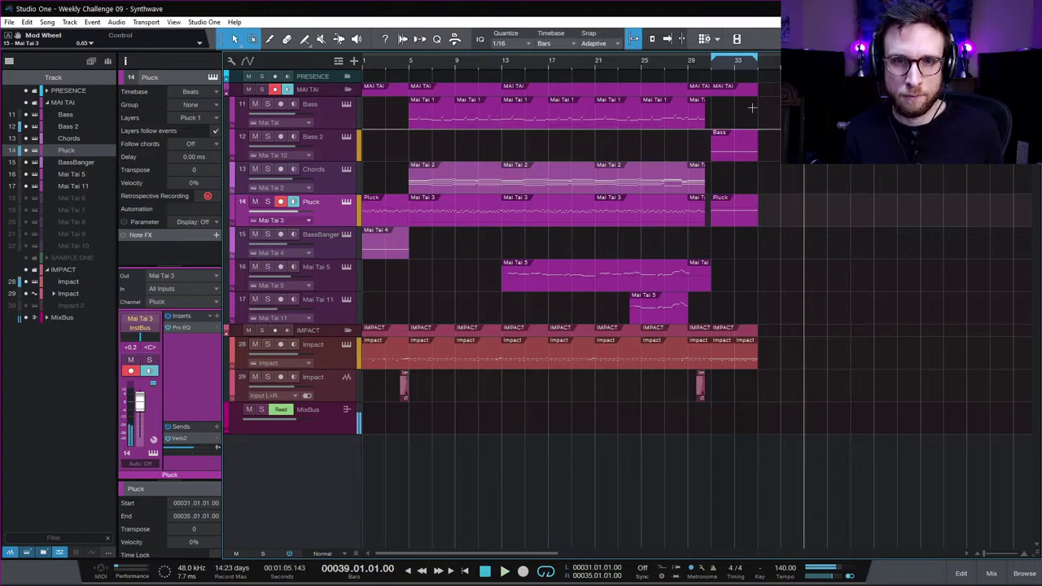
# - Play the song from bar 29 to check the transition into the new section at bar 31
pyautogui.click(685, 65)
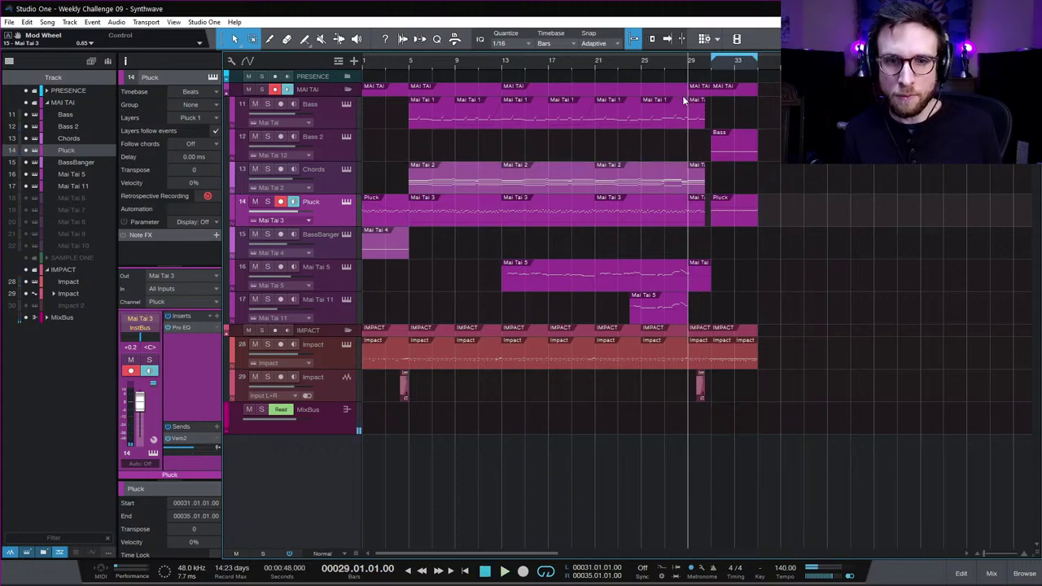
pyautogui.press('space')
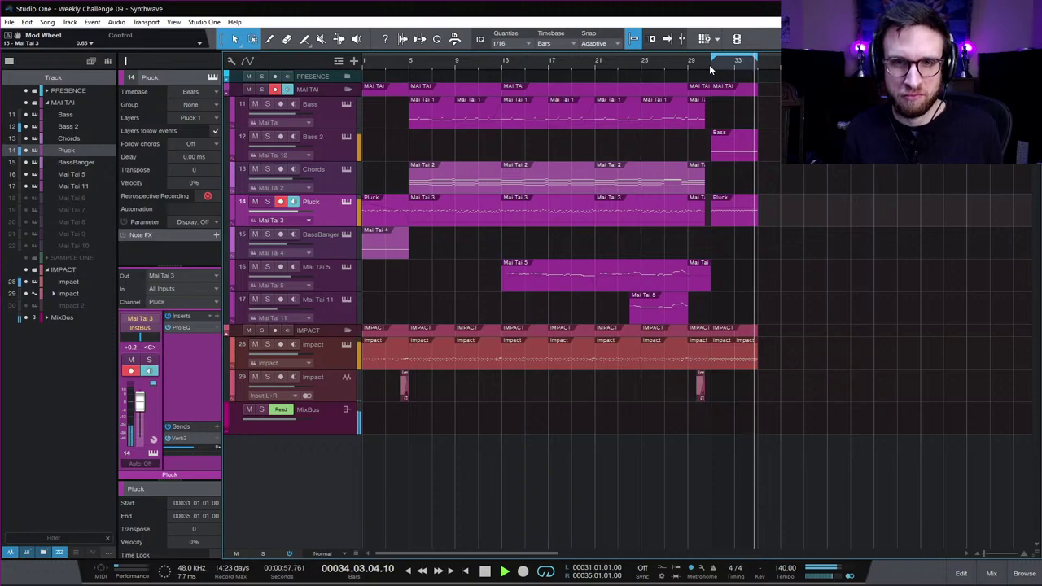
pyautogui.press('space')
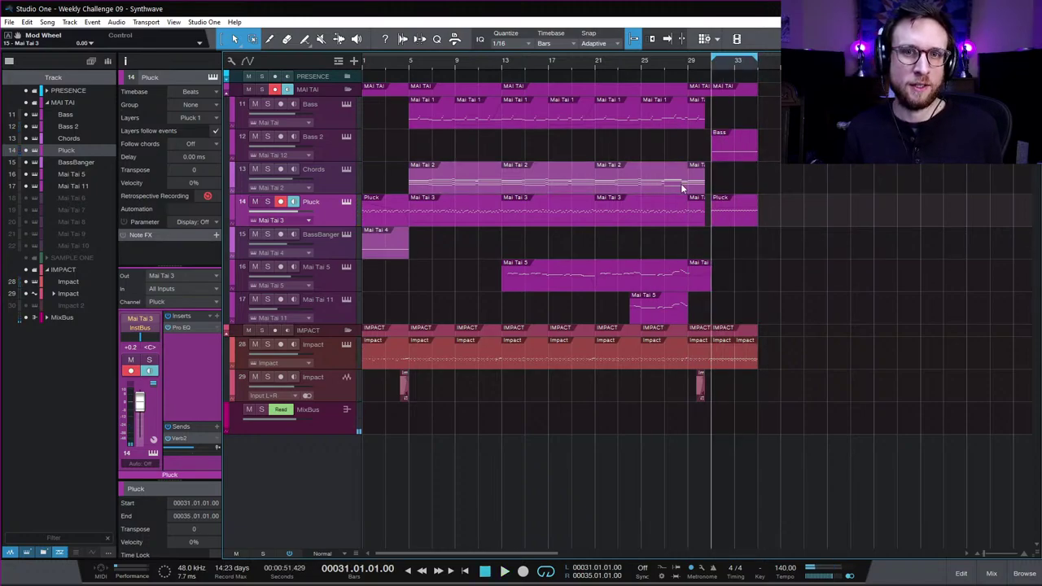
pyautogui.click(690, 64)
pyautogui.press('space')
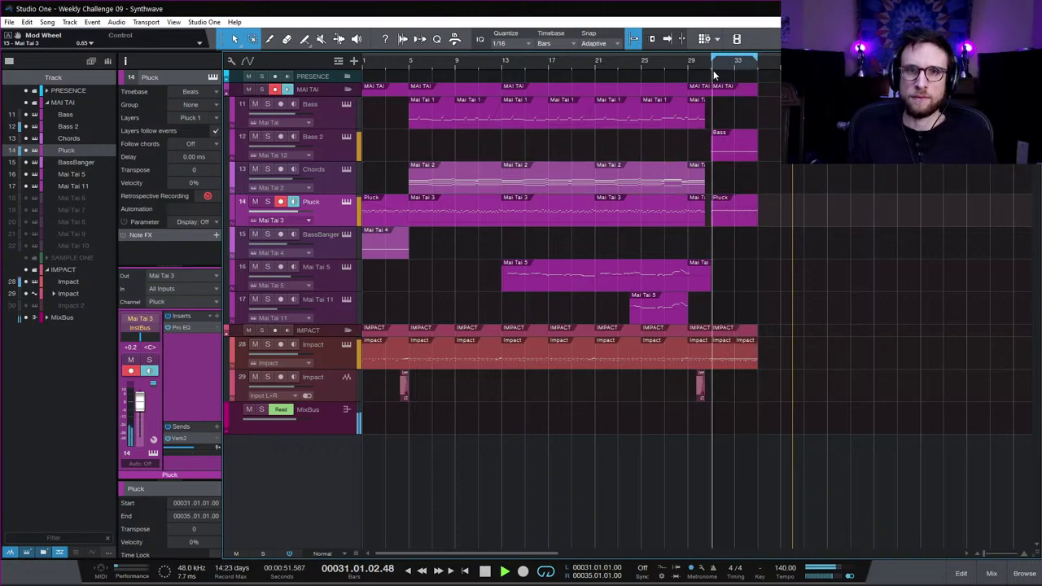
pyautogui.press('space')
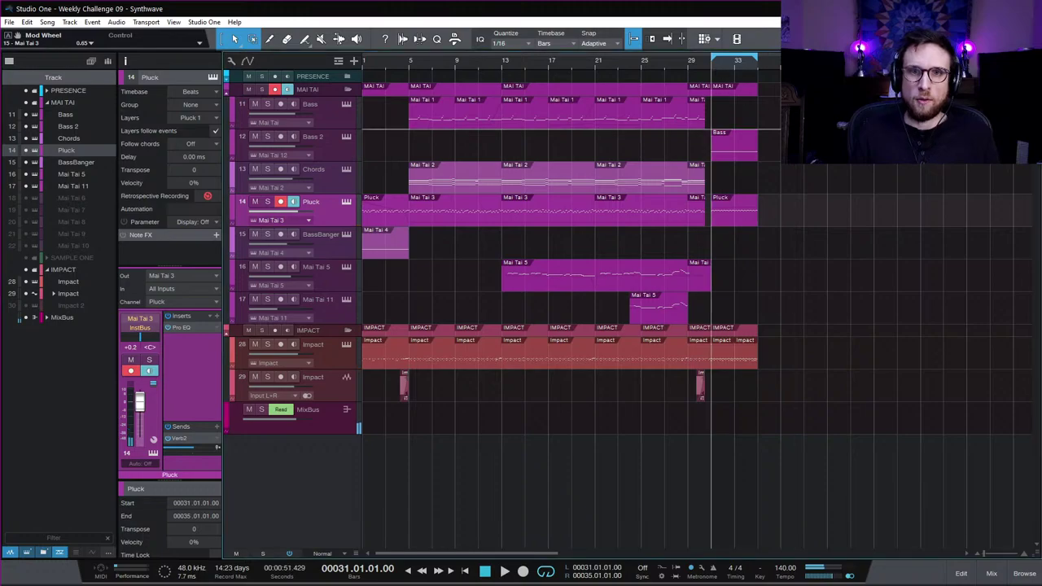
# - Open the mixer, solo the Kick channel and play the section from bar 31
pyautogui.click(992, 573)
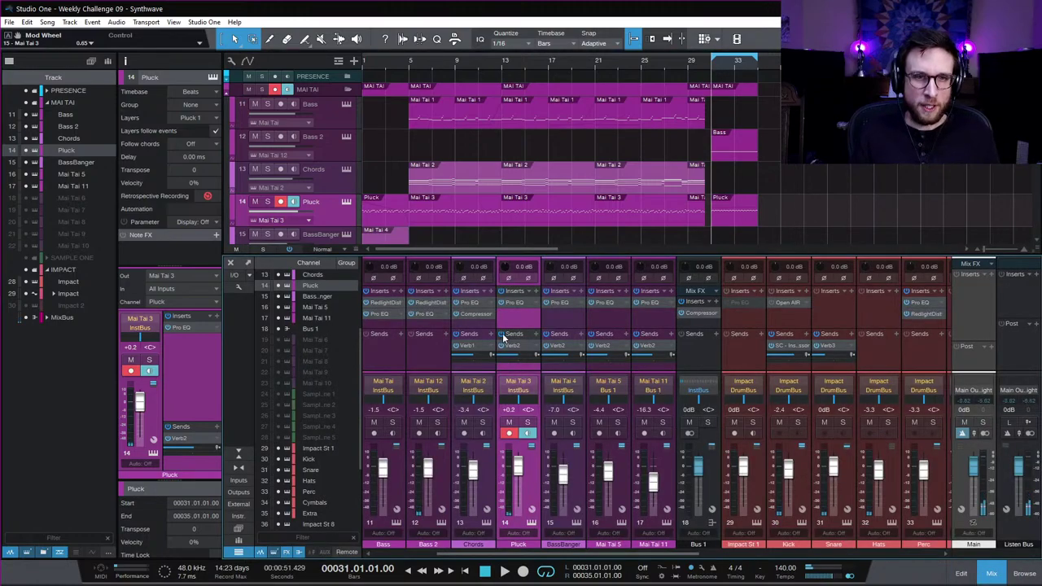
pyautogui.hscroll(-3, 517, 326)
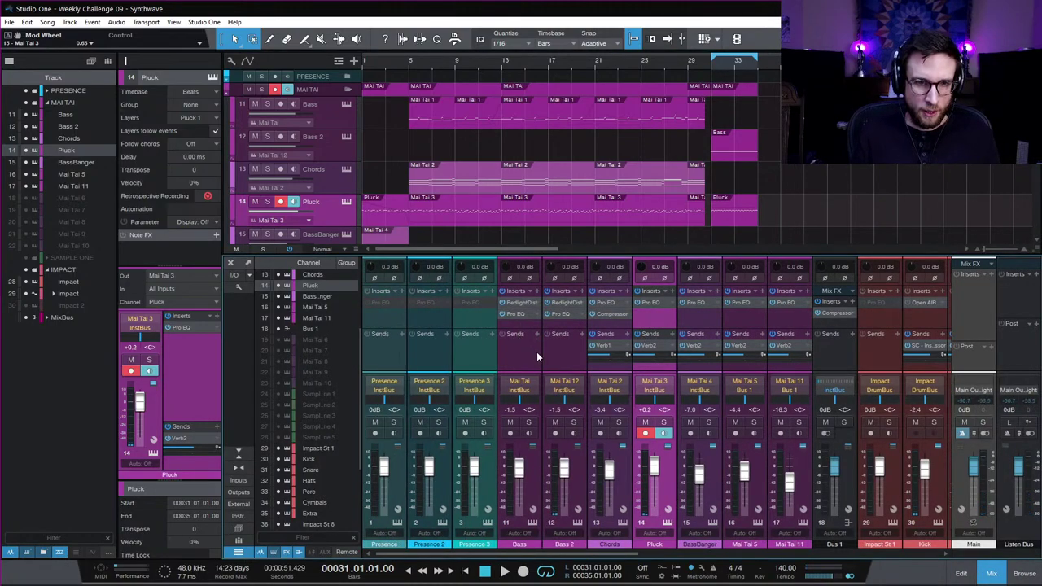
pyautogui.hscroll(3, 536, 352)
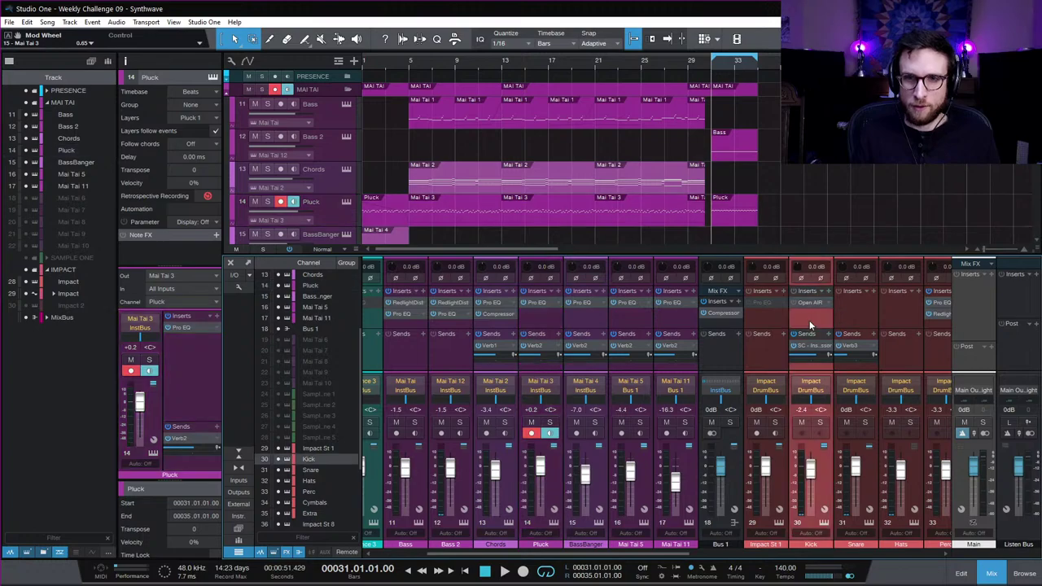
pyautogui.hscroll(1, 808, 320)
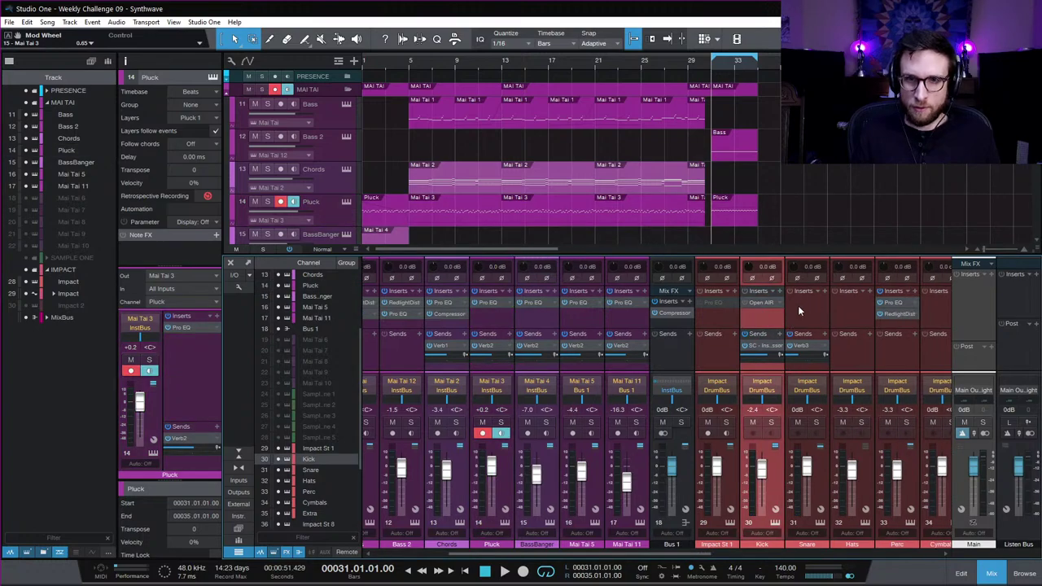
pyautogui.hscroll(1, 767, 307)
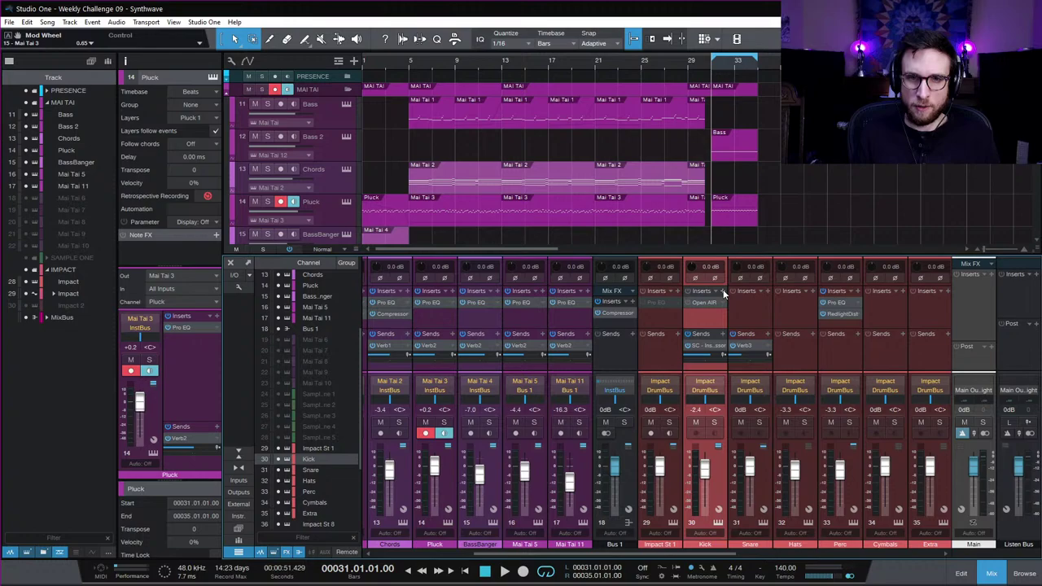
pyautogui.press('s')
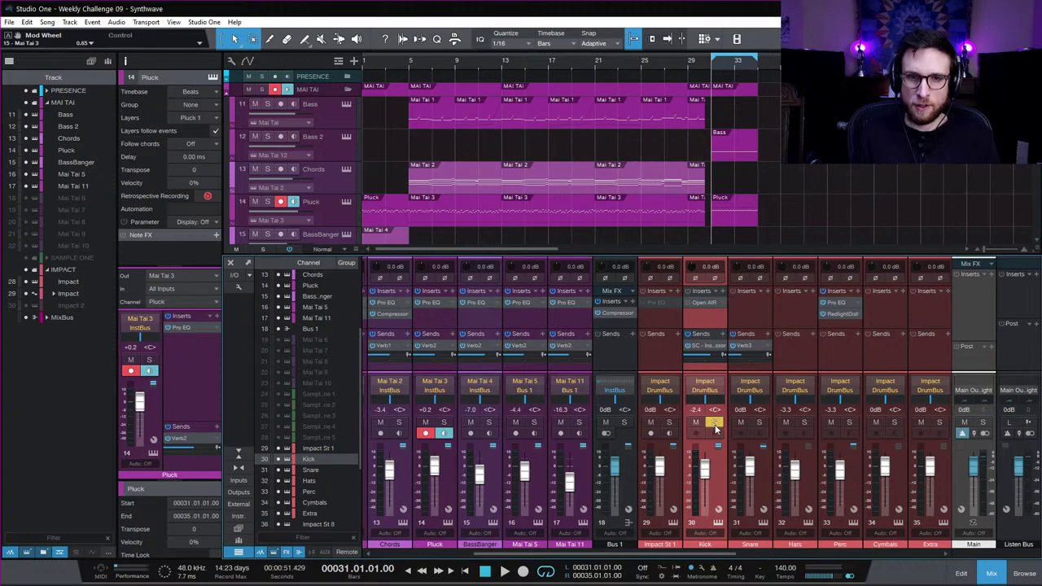
pyautogui.press('space')
# - Insert a Pro EQ on the Kick channel and set its spectrum display to FFT Curve
pyautogui.click(722, 292)
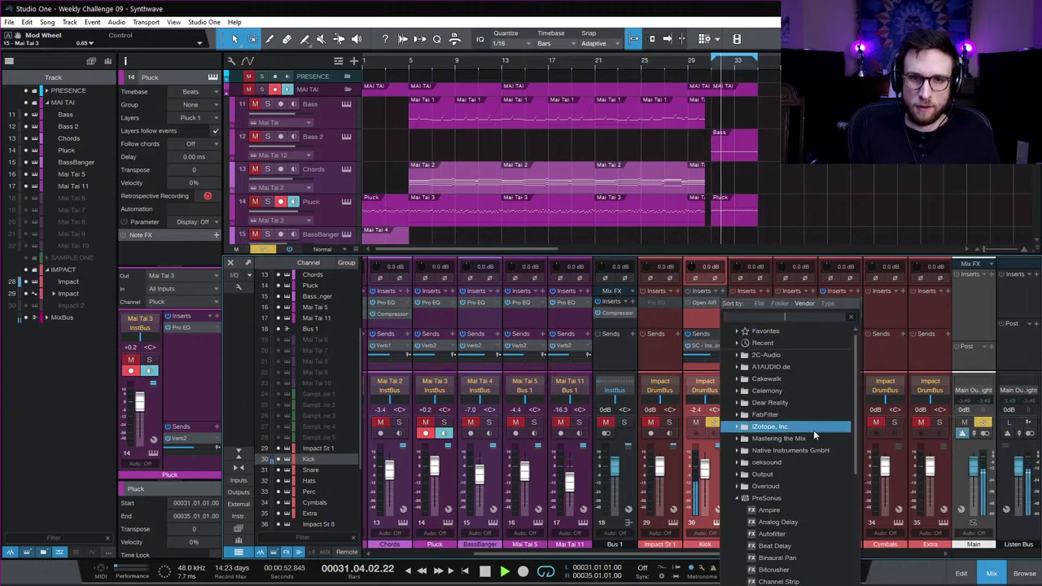
pyautogui.scroll(-4, 798, 570)
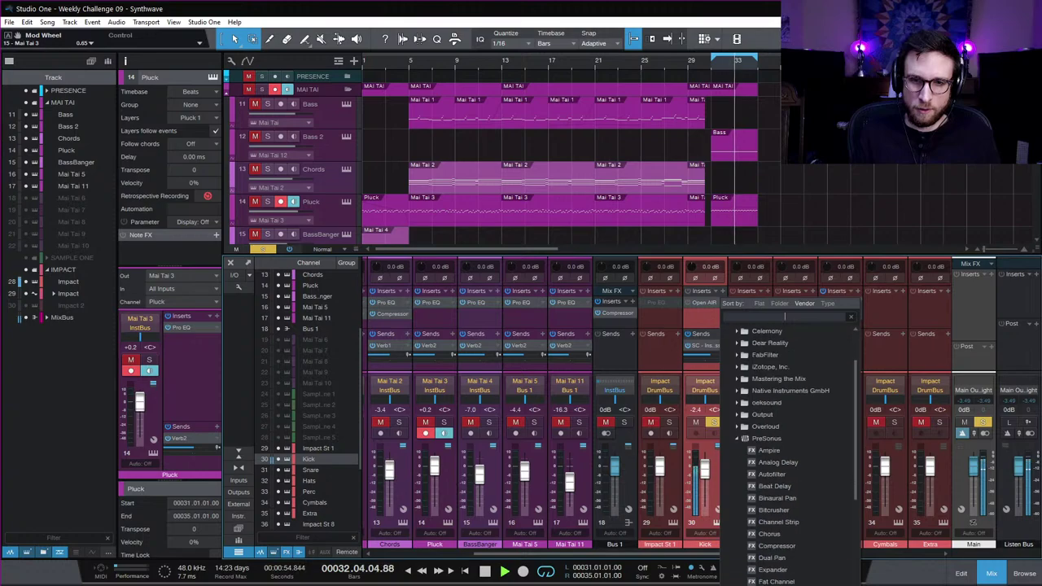
pyautogui.scroll(-3, 781, 533)
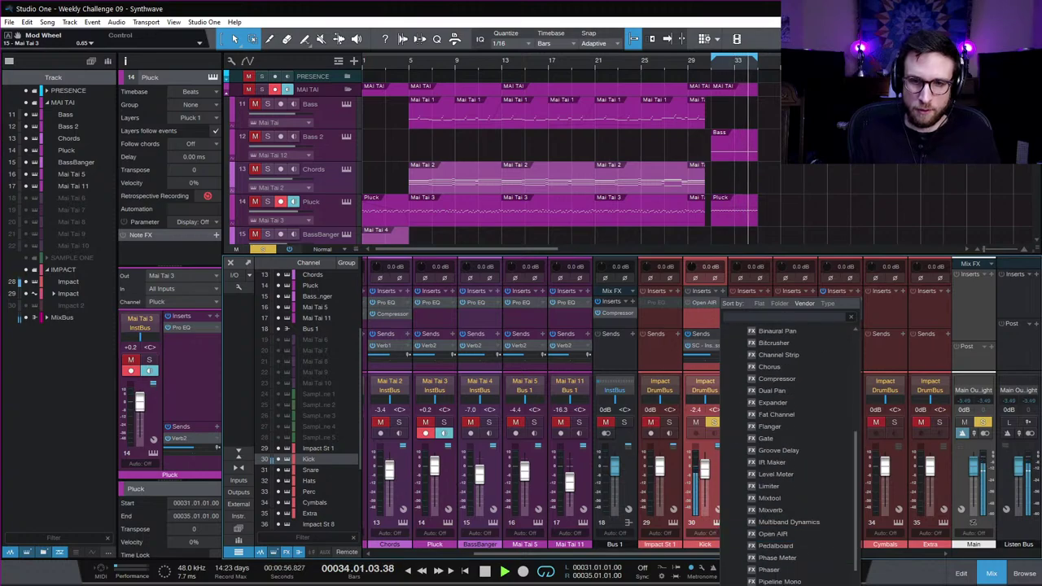
pyautogui.click(760, 533)
pyautogui.click(1007, 271)
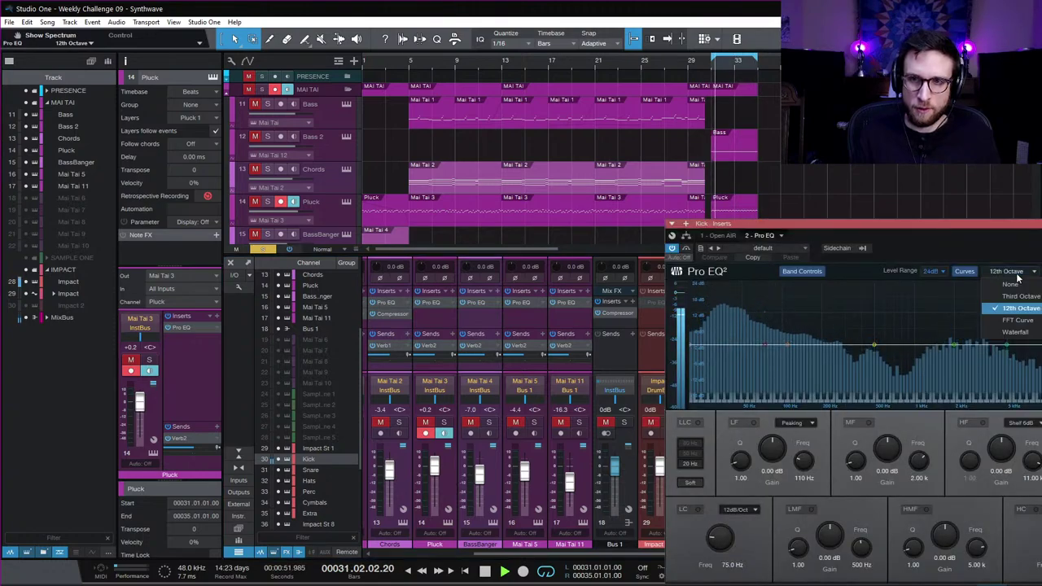
pyautogui.click(1021, 332)
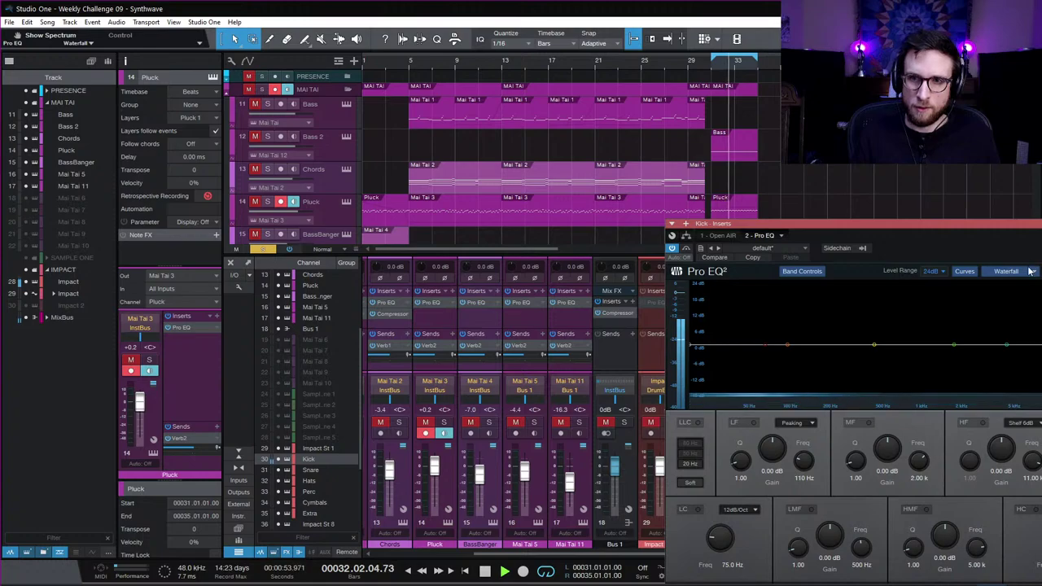
pyautogui.click(1007, 271)
pyautogui.click(1004, 322)
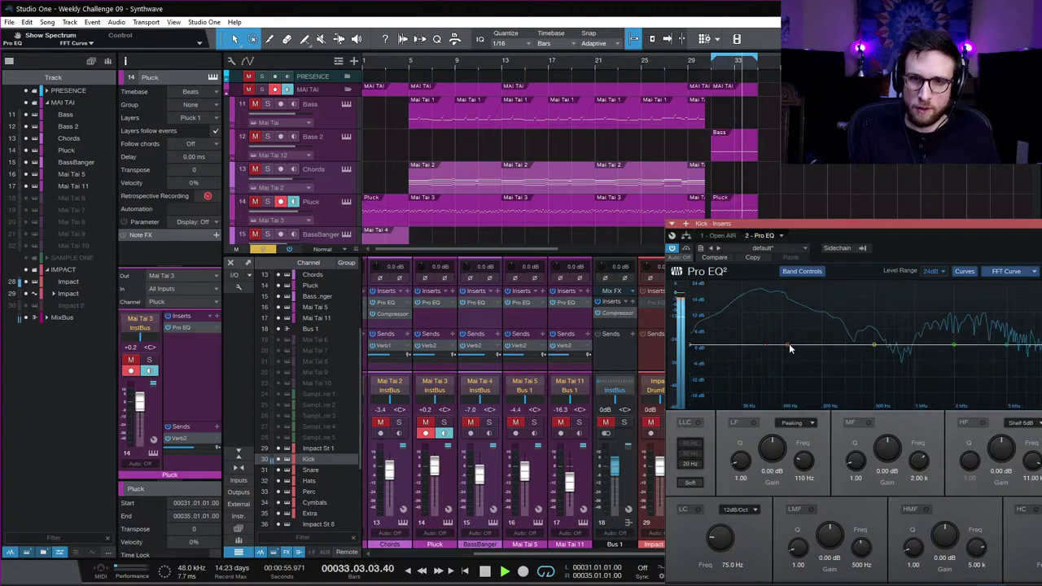
# - Boost the Kick EQ's LF band 8.13 dB at 52.9 Hz, cut the MF band 8.13 dB at 330 Hz, and compare with MF off
pyautogui.moveTo(787, 348); pyautogui.dragTo(743, 324)
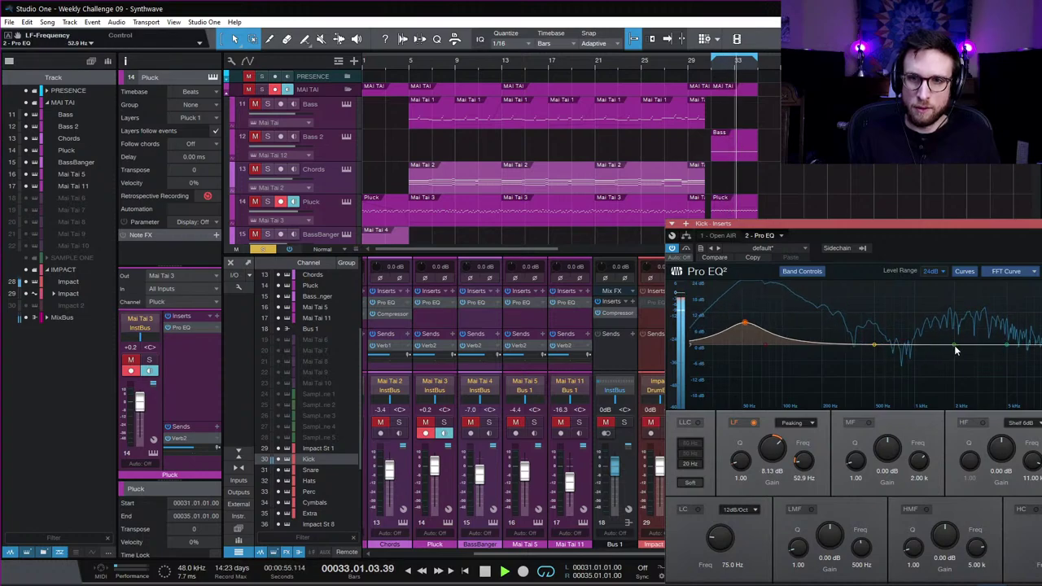
pyautogui.moveTo(955, 350); pyautogui.dragTo(851, 371)
pyautogui.click(869, 423)
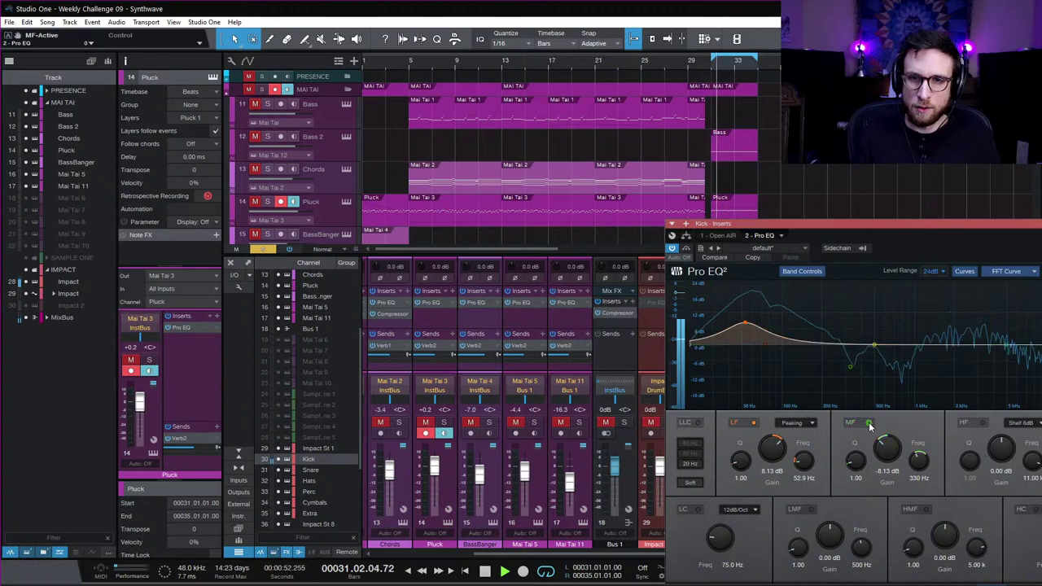
pyautogui.click(870, 423)
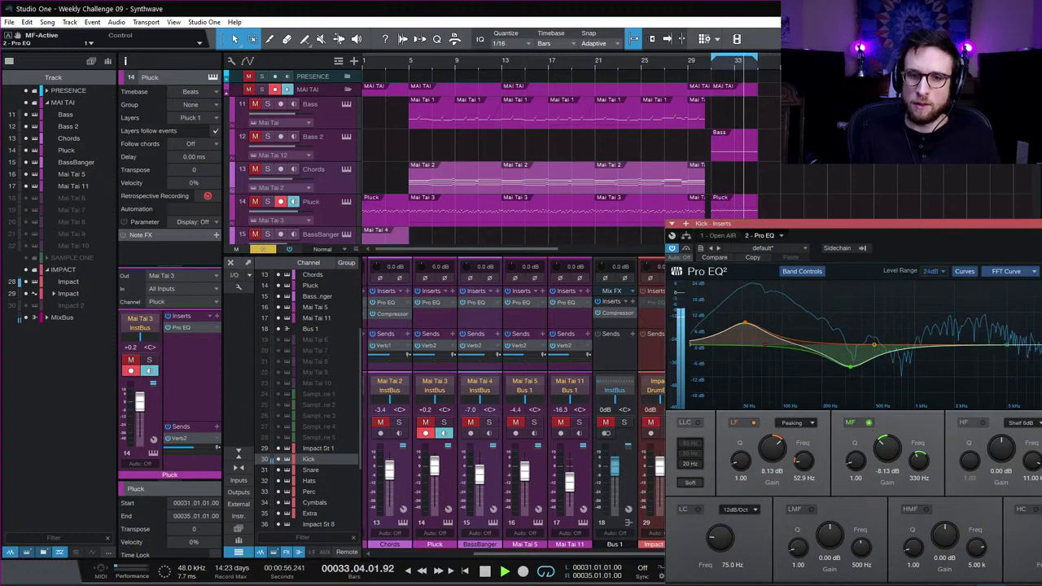
pyautogui.press('Escape')
# - Try a RedlightDist insert on the Kick with the Soft Tube type, Drive about 1.01 and two stages
pyautogui.click(727, 301)
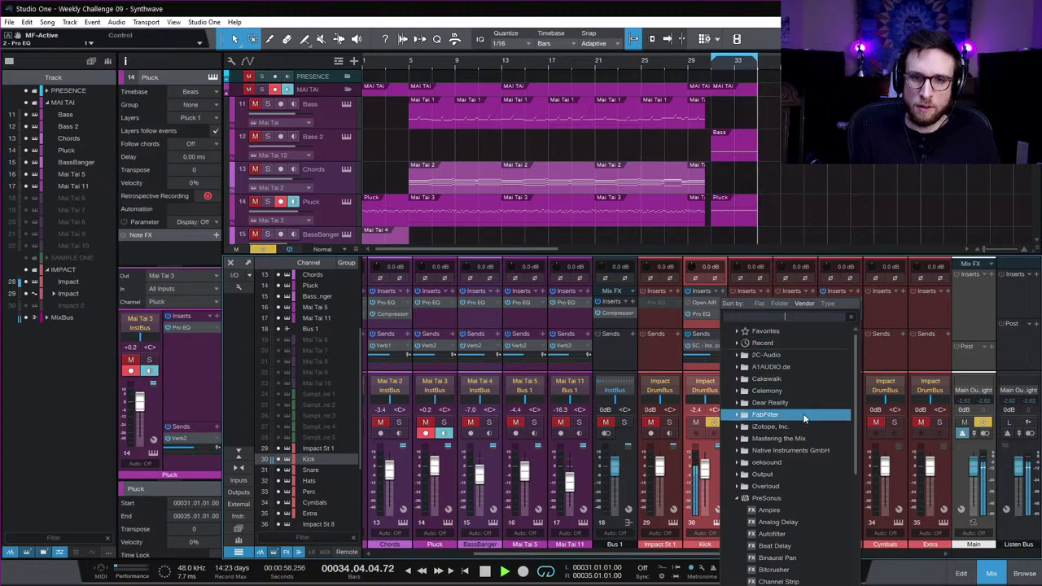
pyautogui.write('red')
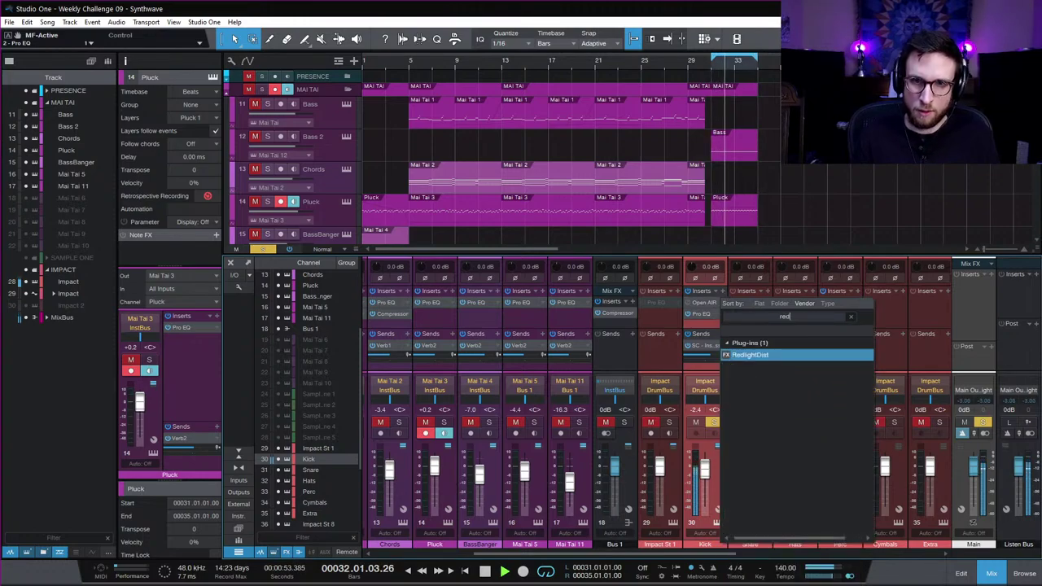
pyautogui.doubleClick(780, 358)
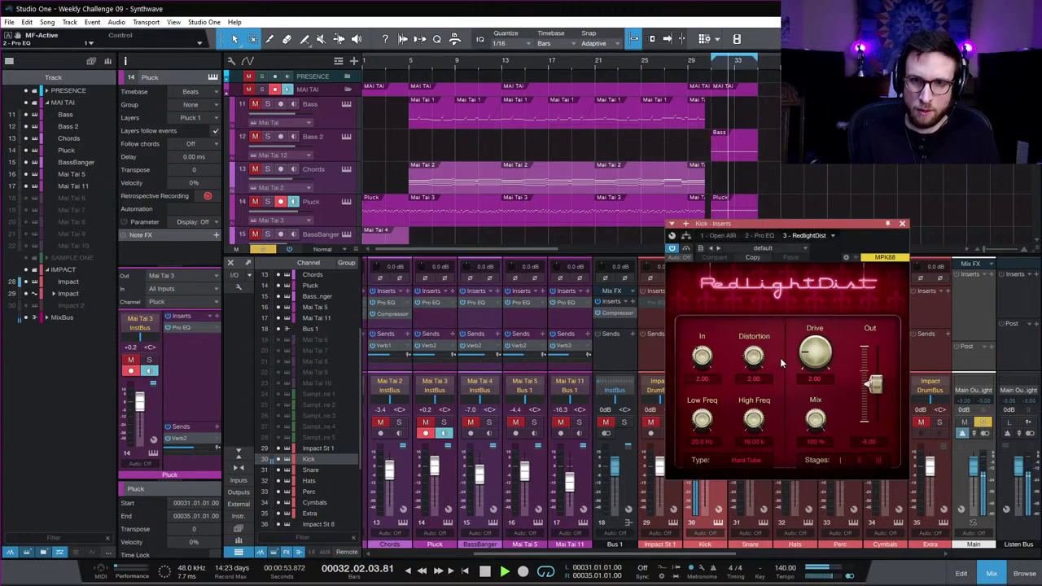
pyautogui.click(746, 460)
pyautogui.click(753, 476)
pyautogui.scroll(1, 812, 359)
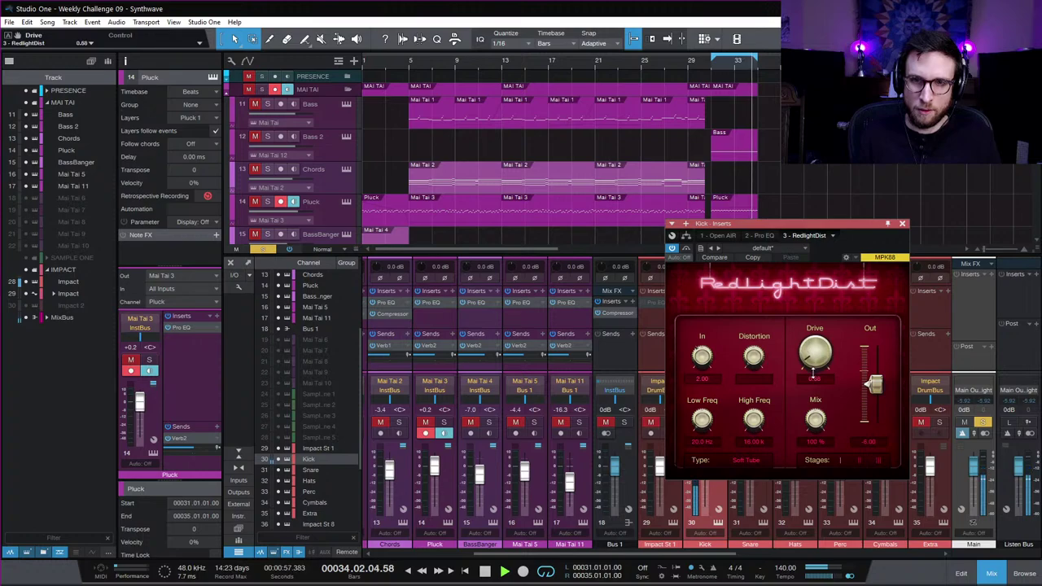
pyautogui.moveTo(813, 356); pyautogui.dragTo(813, 369)
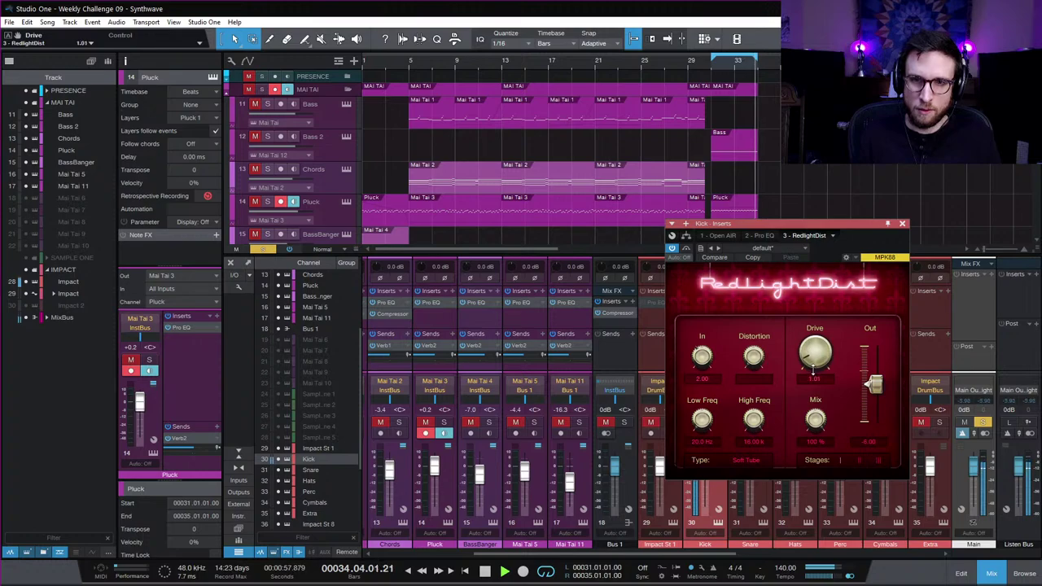
pyautogui.click(858, 460)
# - Audition the Fuzz, Transistor, Bad Tube and OpAmp distortion types, with Drive 1.56 and output -1.47 dB on OpAmp
pyautogui.click(746, 461)
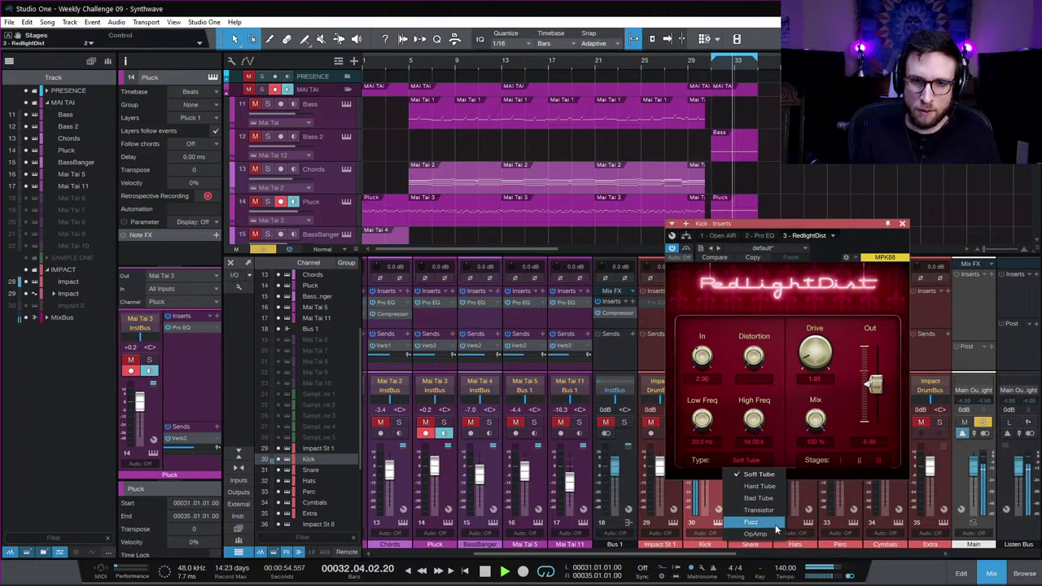
pyautogui.click(751, 521)
pyautogui.click(769, 462)
pyautogui.click(759, 510)
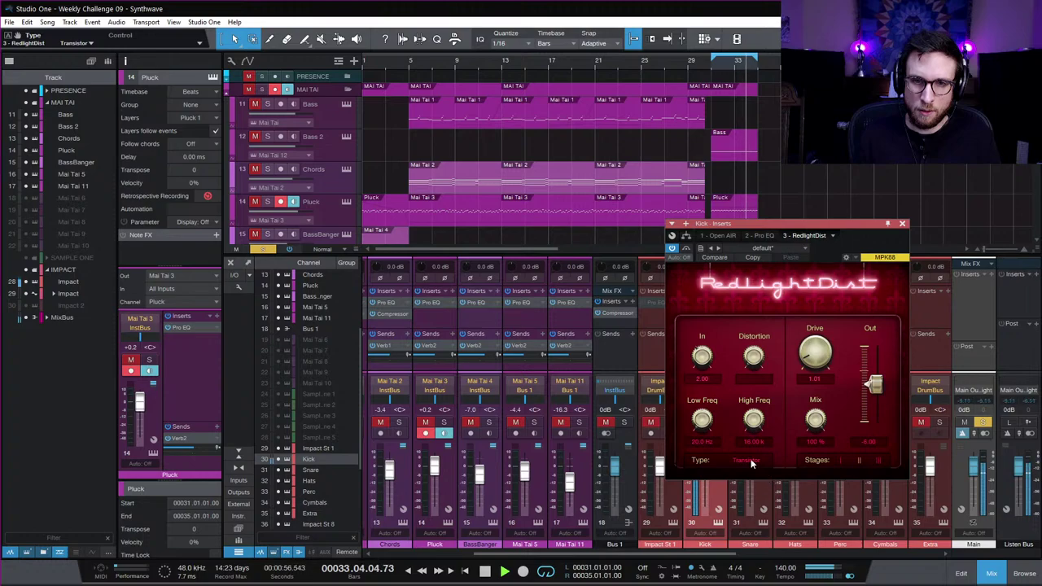
pyautogui.click(757, 461)
pyautogui.click(771, 499)
pyautogui.click(760, 457)
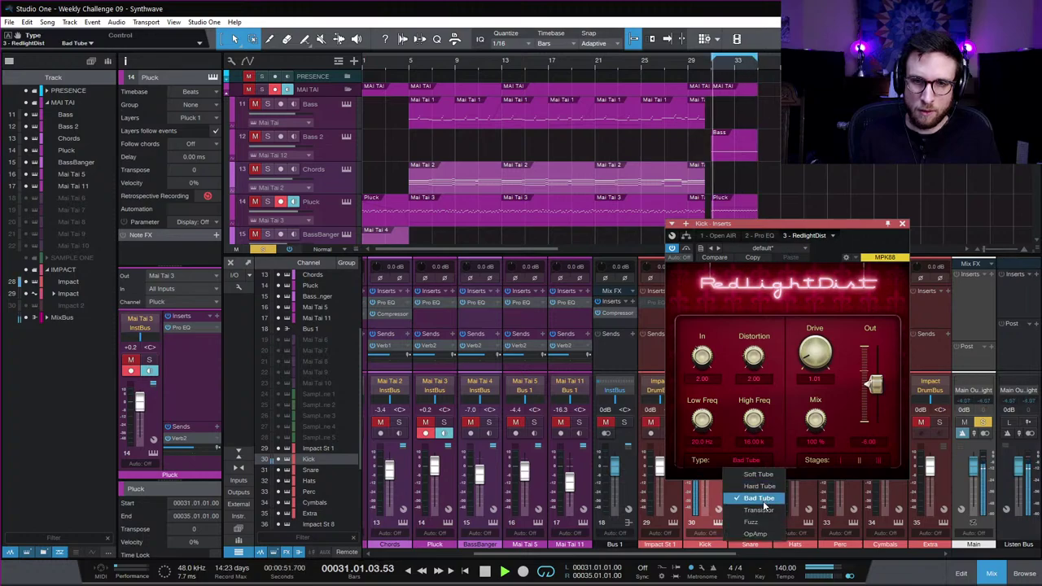
pyautogui.click(755, 533)
pyautogui.moveTo(815, 352); pyautogui.dragTo(818, 320)
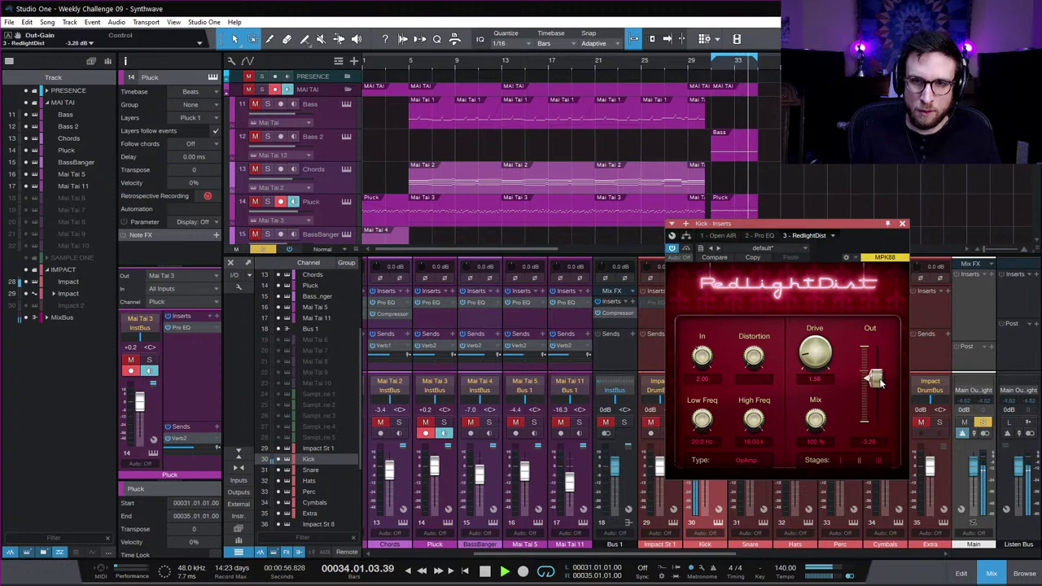
pyautogui.click(673, 249)
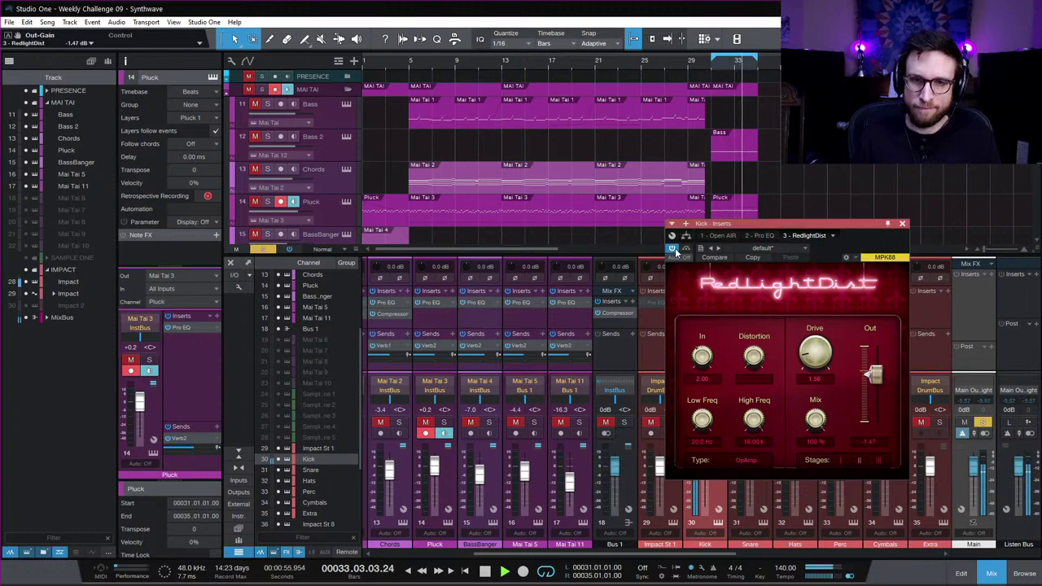
# - Try the Soft Tube type with Drive at 1.12, then remove RedlightDist from the Kick channel
pyautogui.click(746, 461)
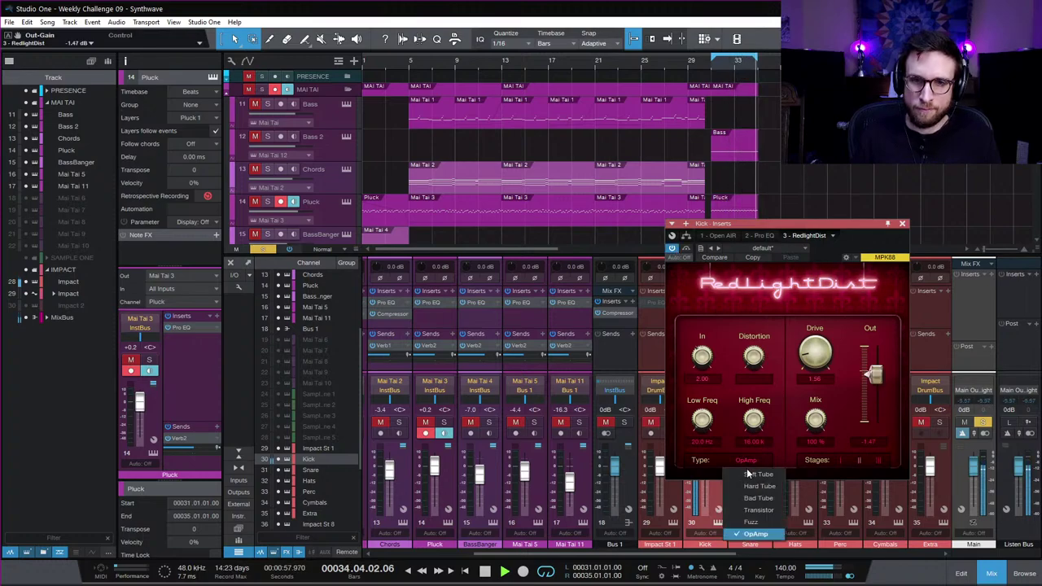
pyautogui.click(747, 475)
pyautogui.moveTo(816, 377)
pyautogui.mouseDown()
pyautogui.moveTo(814, 353)
pyautogui.moveTo(814, 383)
pyautogui.moveTo(812, 372)
pyautogui.mouseUp()
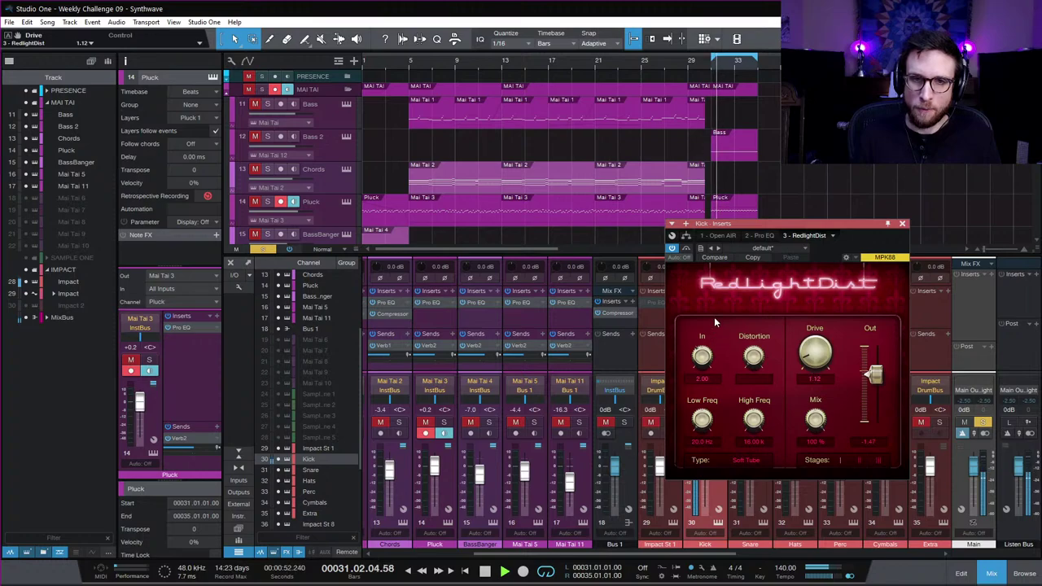
pyautogui.click(902, 223)
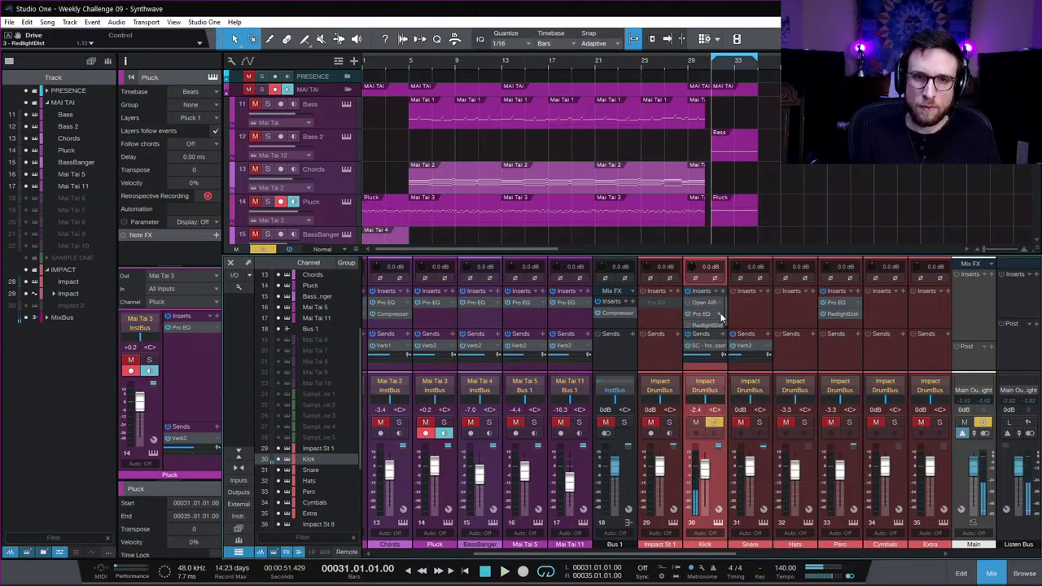
pyautogui.rightClick(721, 323)
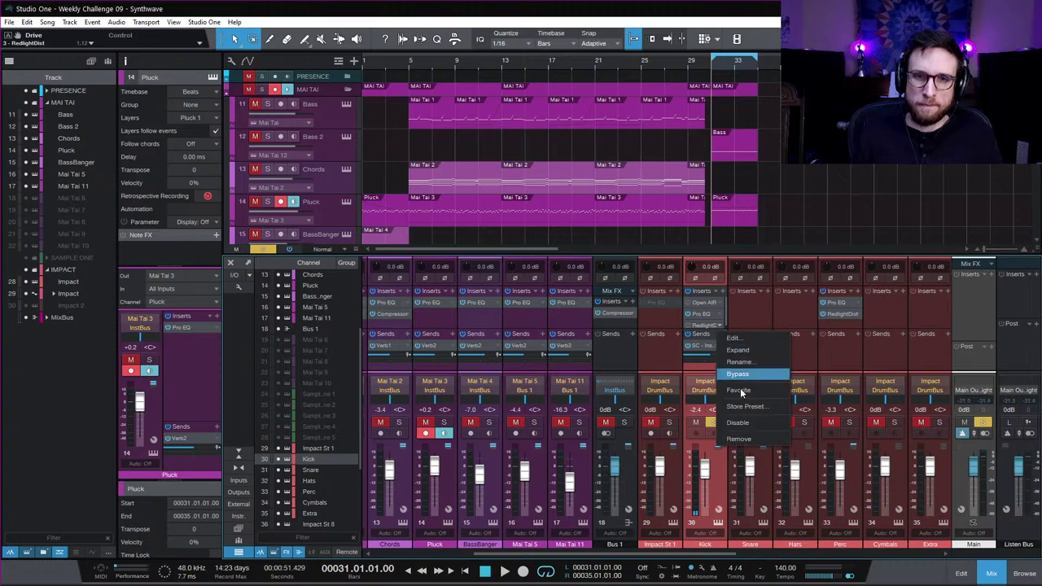
pyautogui.click(750, 434)
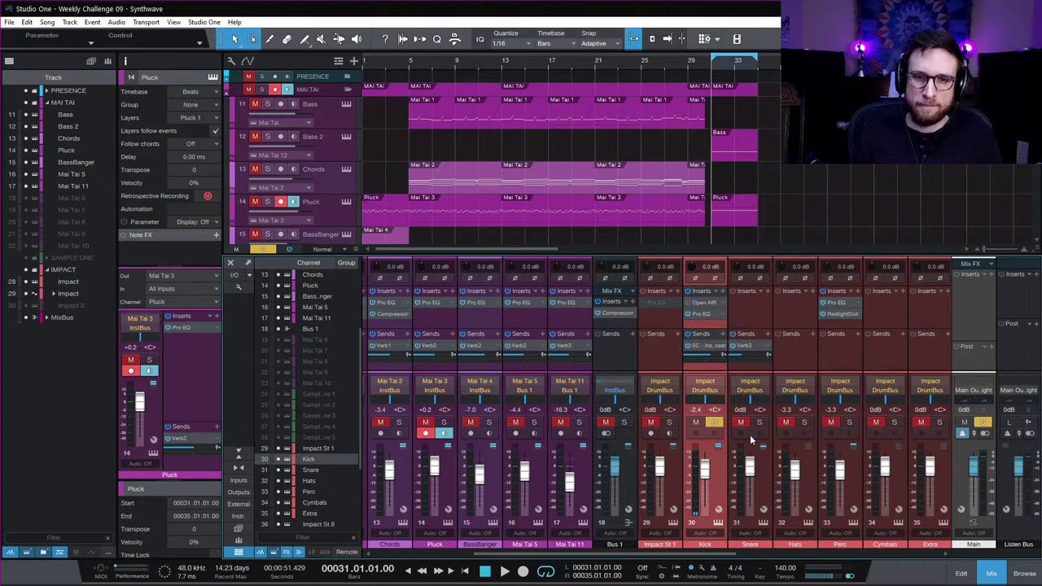
# - Show the bypass automation of the Kick's Pro EQ on the Impact track and reopen that EQ
pyautogui.click(703, 313)
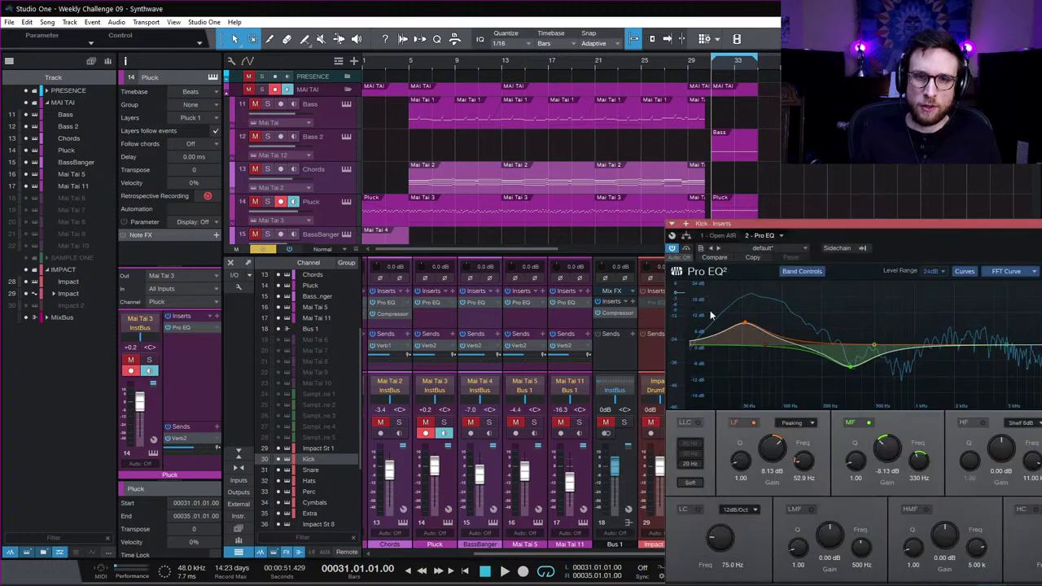
pyautogui.click(686, 250)
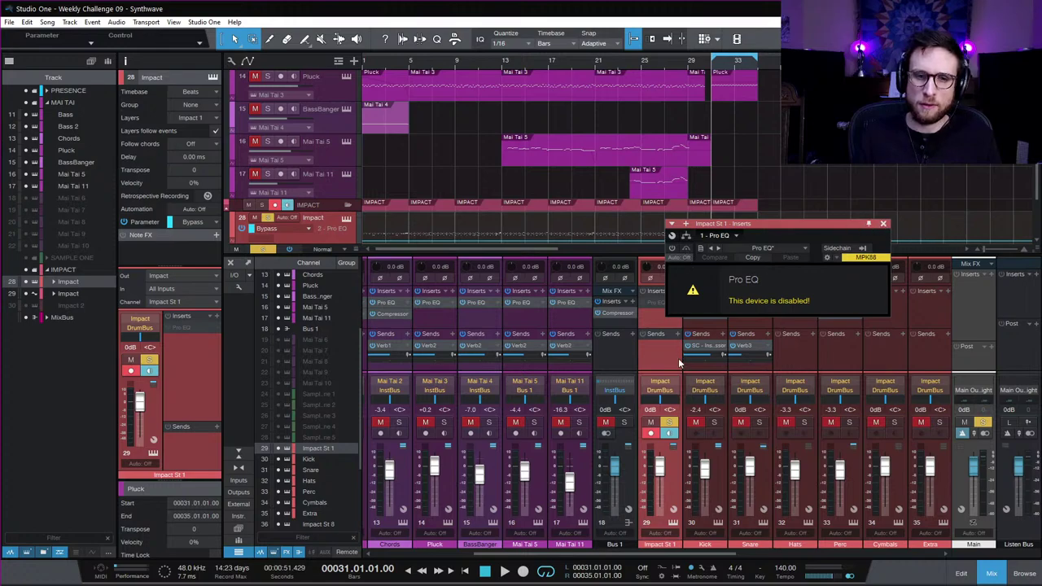
pyautogui.moveTo(743, 228); pyautogui.dragTo(868, 203)
pyautogui.click(703, 317)
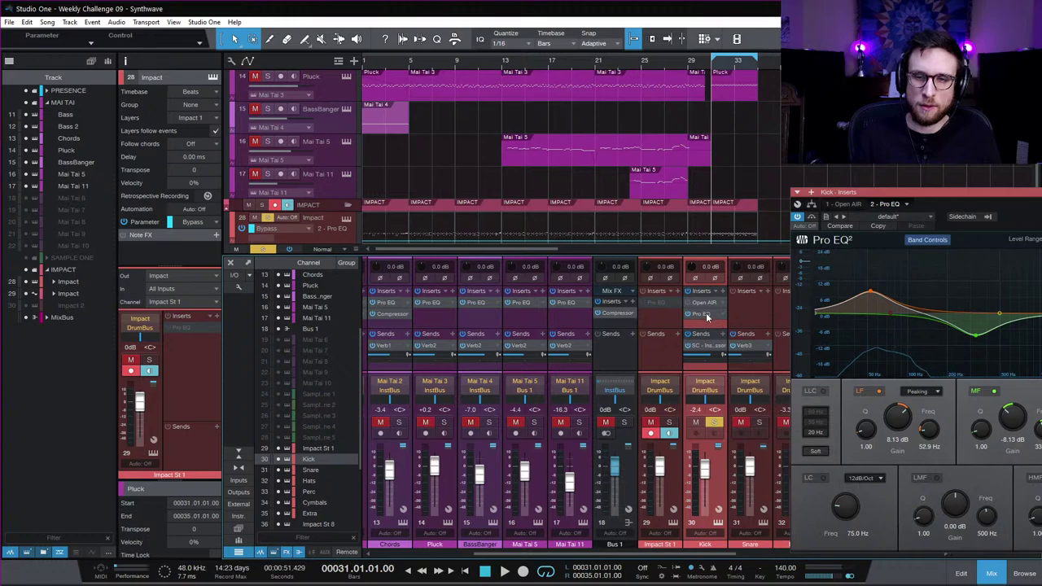
# - Automate the Kick Pro EQ's bypass to stay on before bar 31 and switch off from bar 31, closing the Pro EQ window
pyautogui.scroll(-1, 713, 197)
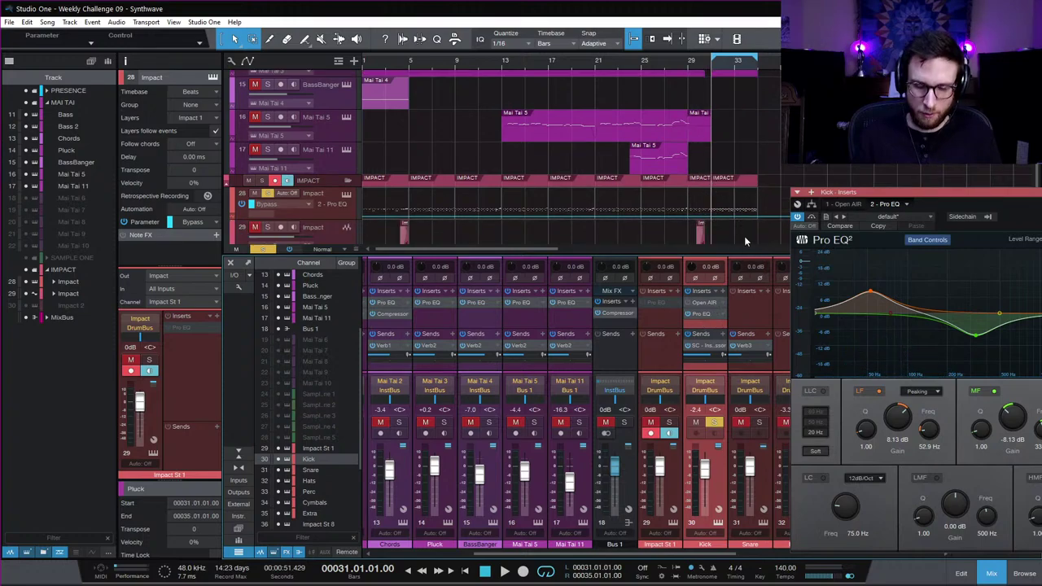
pyautogui.scroll(4, 713, 217)
pyautogui.click(703, 218)
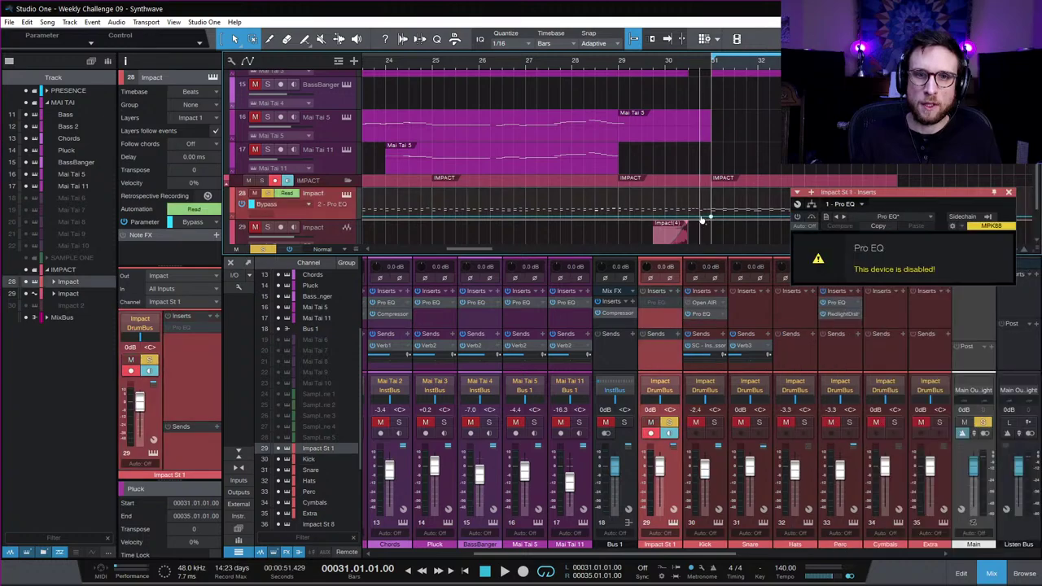
pyautogui.moveTo(696, 217); pyautogui.dragTo(710, 191)
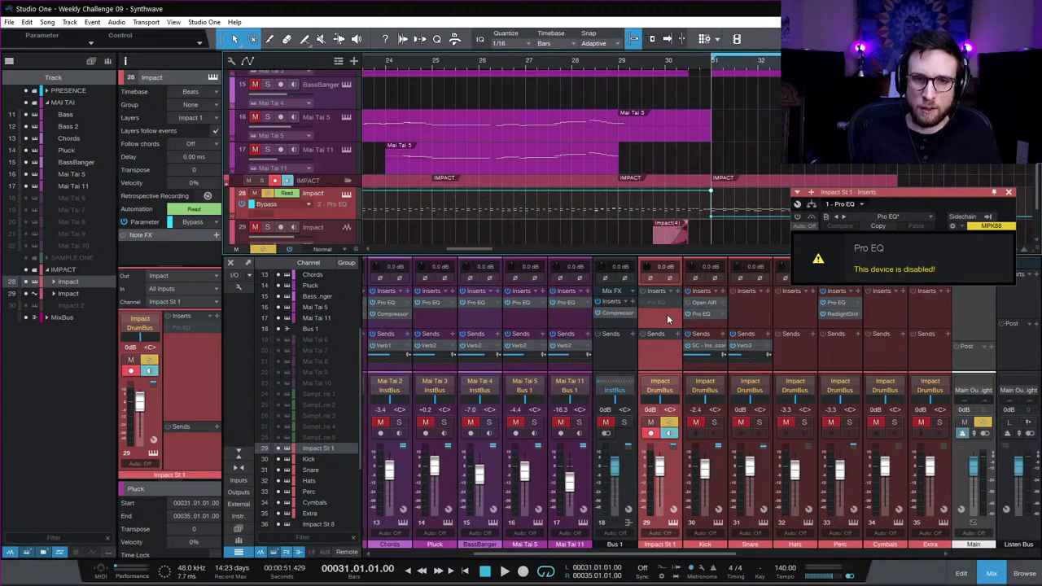
pyautogui.click(1008, 193)
# - Play back the new section from bar 31 with the mixer hidden, and briefly view the Impact notes
pyautogui.press('space')
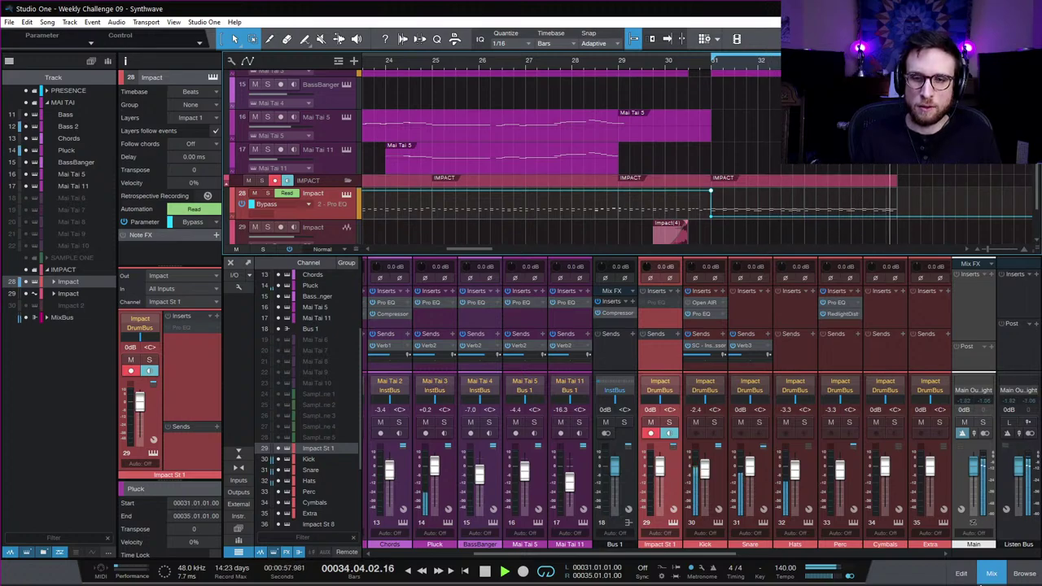
pyautogui.click(991, 577)
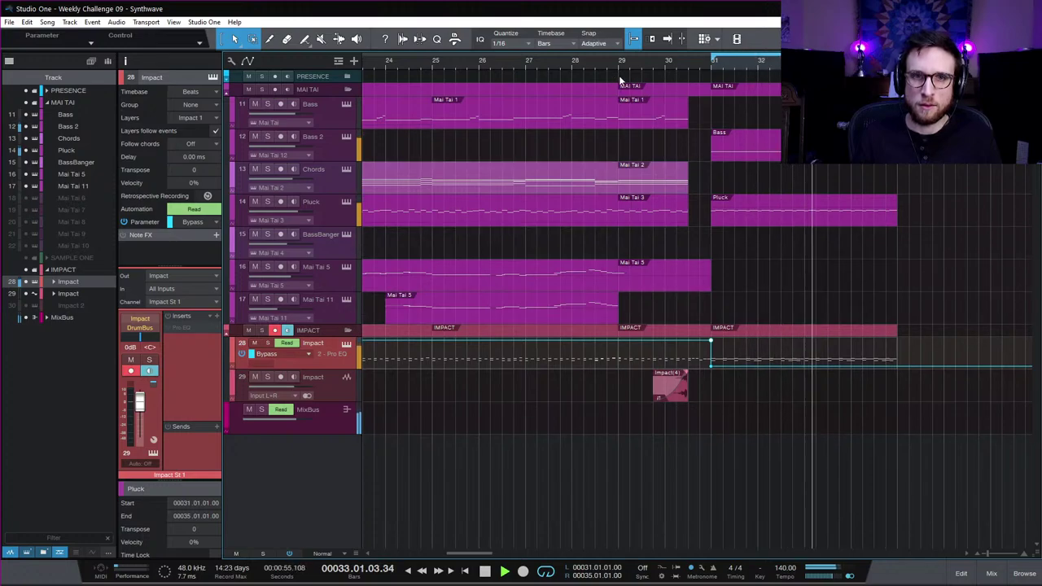
pyautogui.press('space')
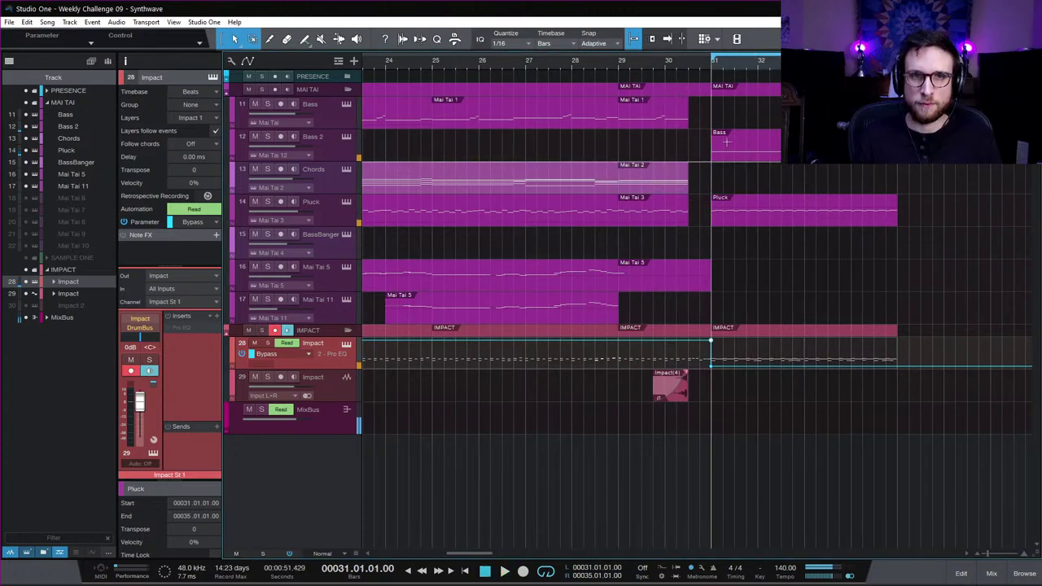
pyautogui.click(641, 63)
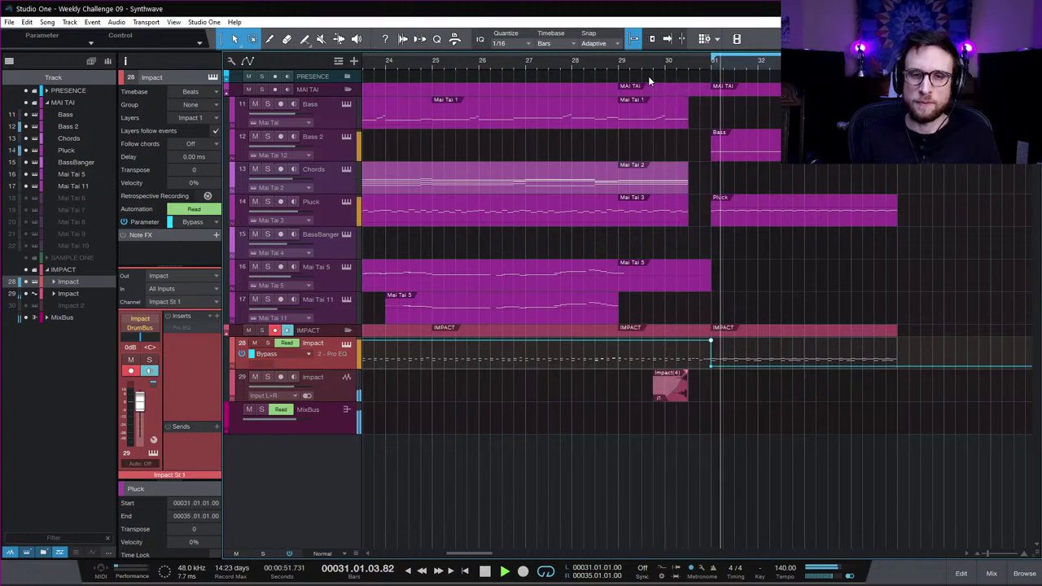
pyautogui.click(962, 574)
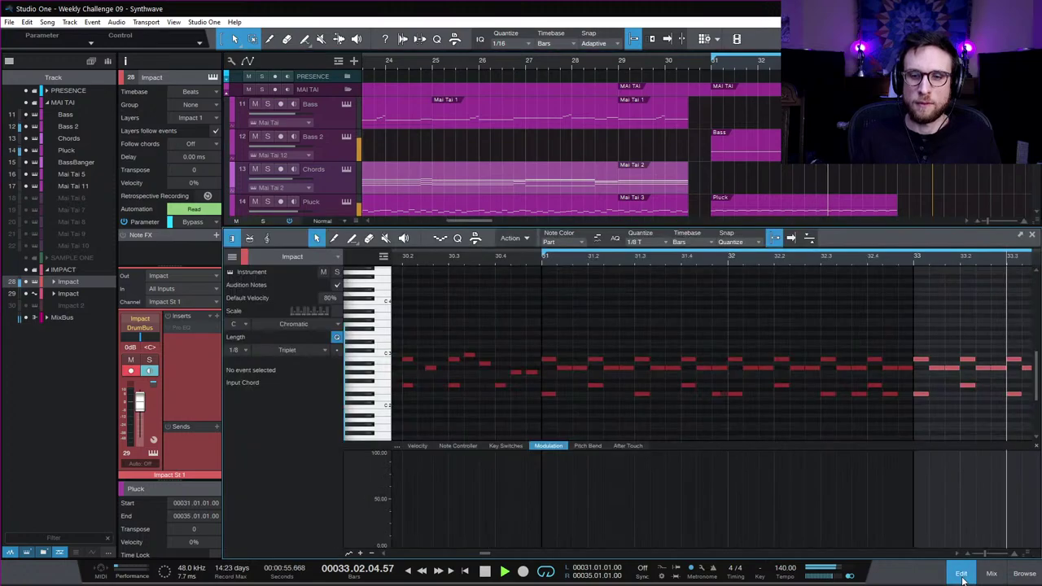
pyautogui.click(961, 575)
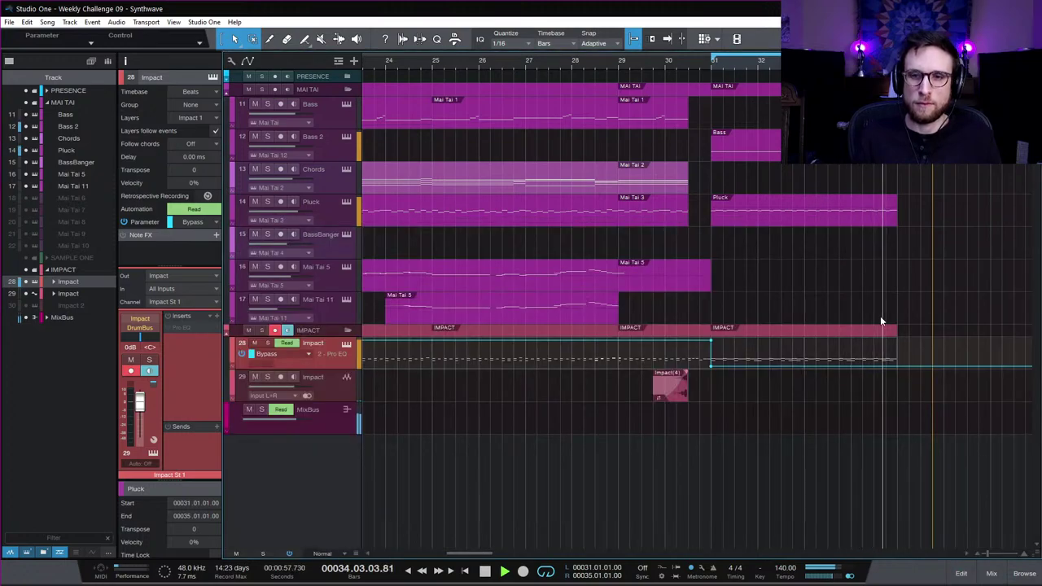
pyautogui.click(871, 214)
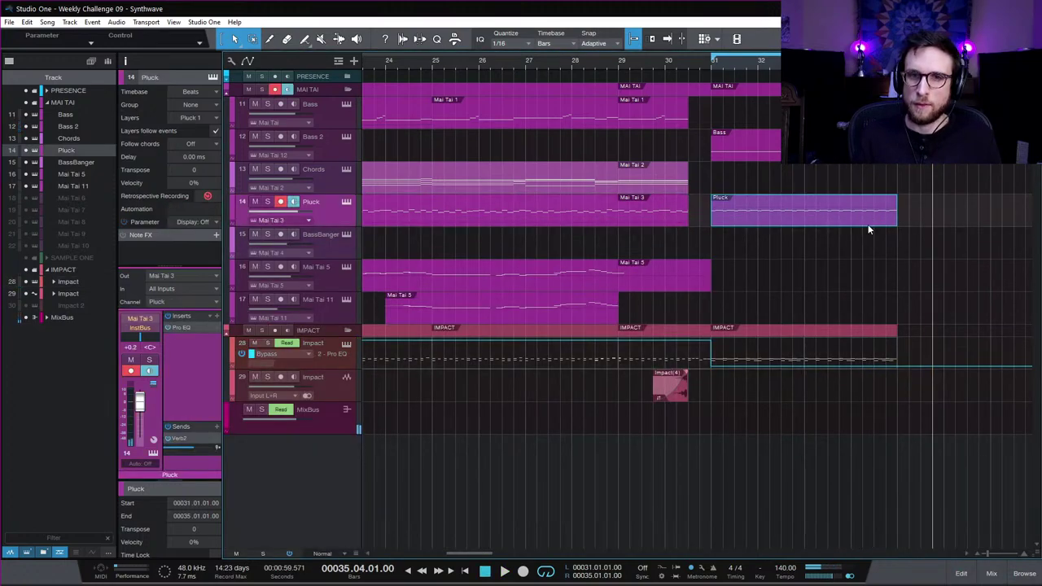
# - Open the Impact event starting at bar 33, move the Perc2 notes at 34.03 and 34.04 to Hat3, and audition the change
pyautogui.click(286, 359)
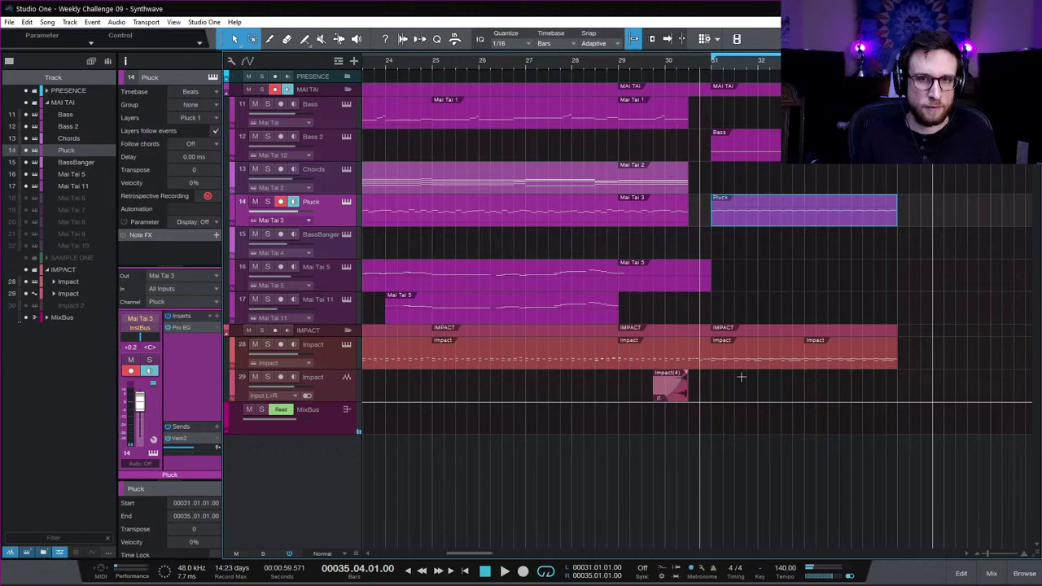
pyautogui.doubleClick(853, 363)
pyautogui.moveTo(814, 361); pyautogui.dragTo(814, 357)
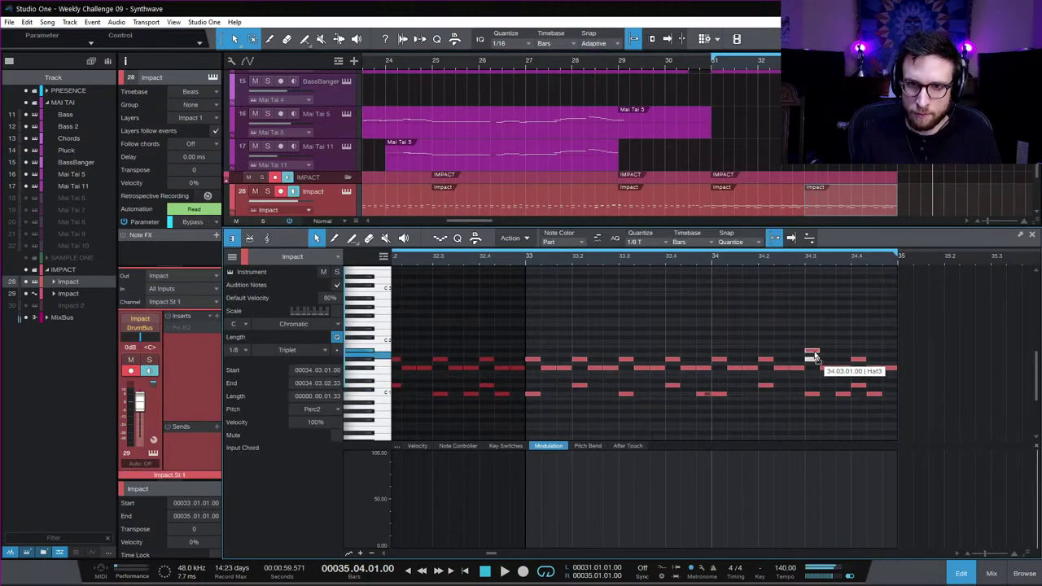
pyautogui.click(774, 258)
pyautogui.press('space')
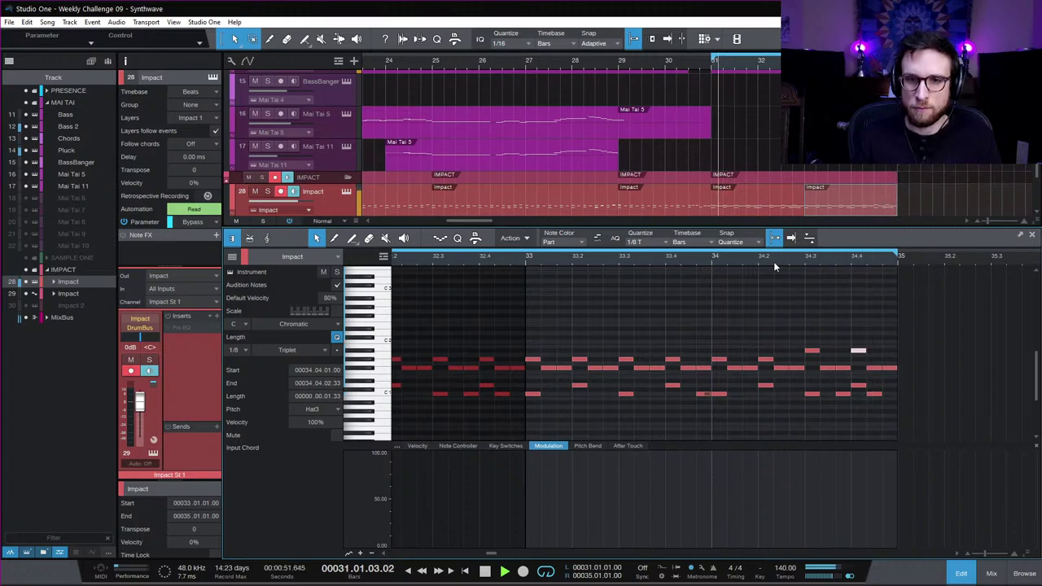
pyautogui.click(827, 370)
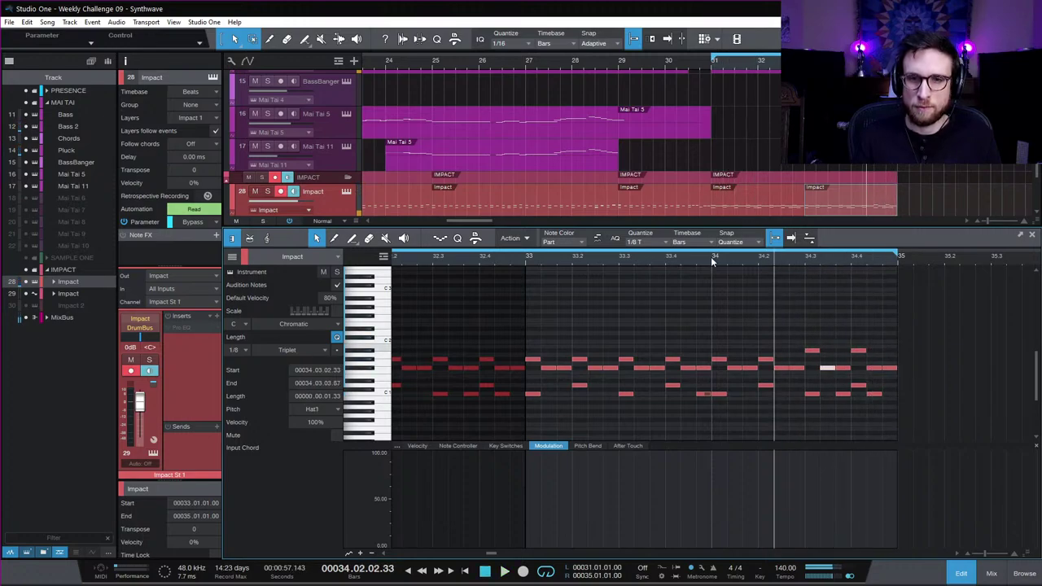
# - Assign the Hat1 pad in Impact XT to choke group 2, play it back, and close the instrument
pyautogui.click(346, 191)
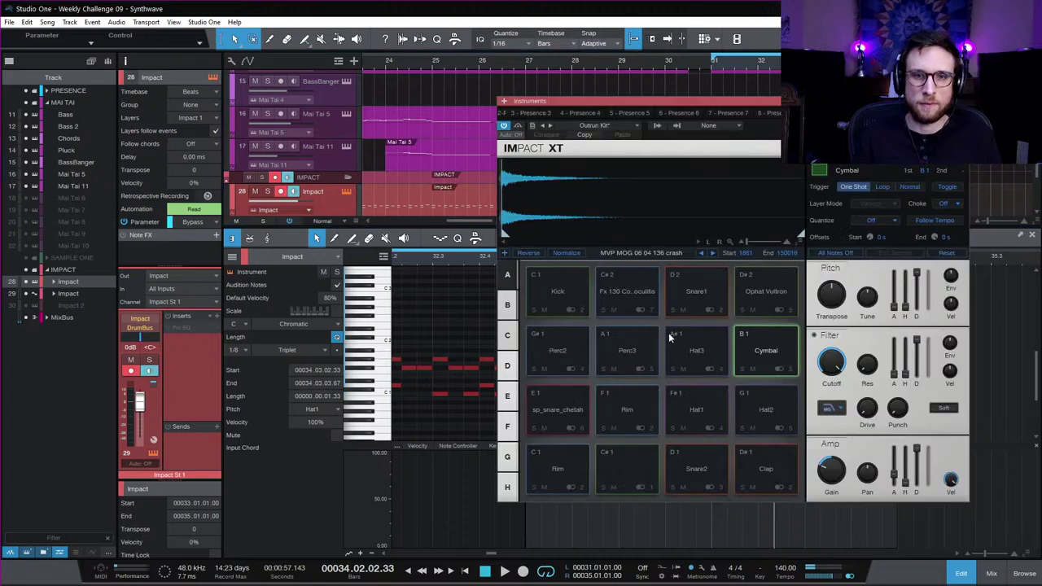
pyautogui.click(626, 352)
pyautogui.click(688, 406)
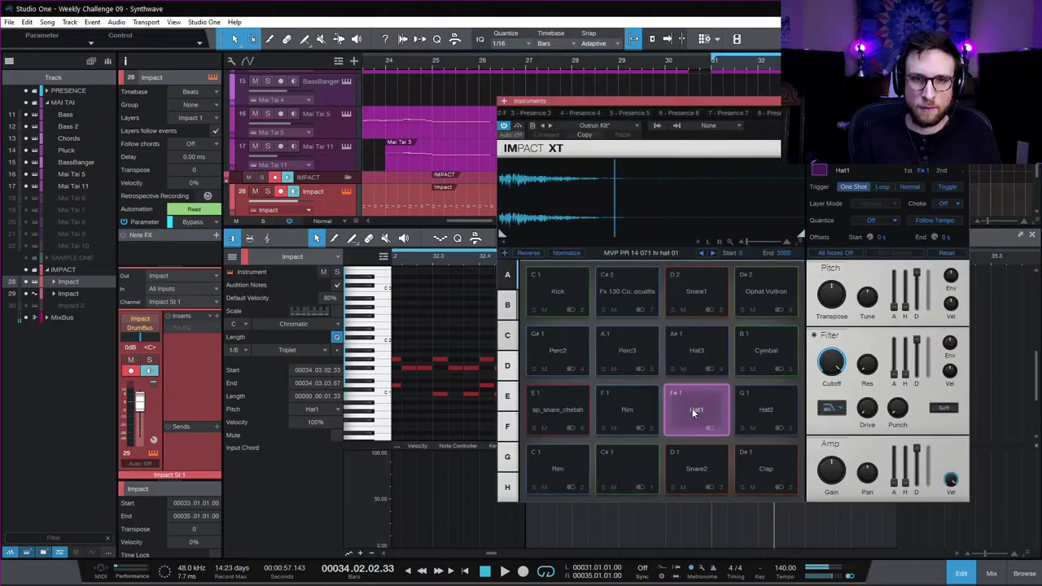
pyautogui.click(959, 204)
pyautogui.click(946, 241)
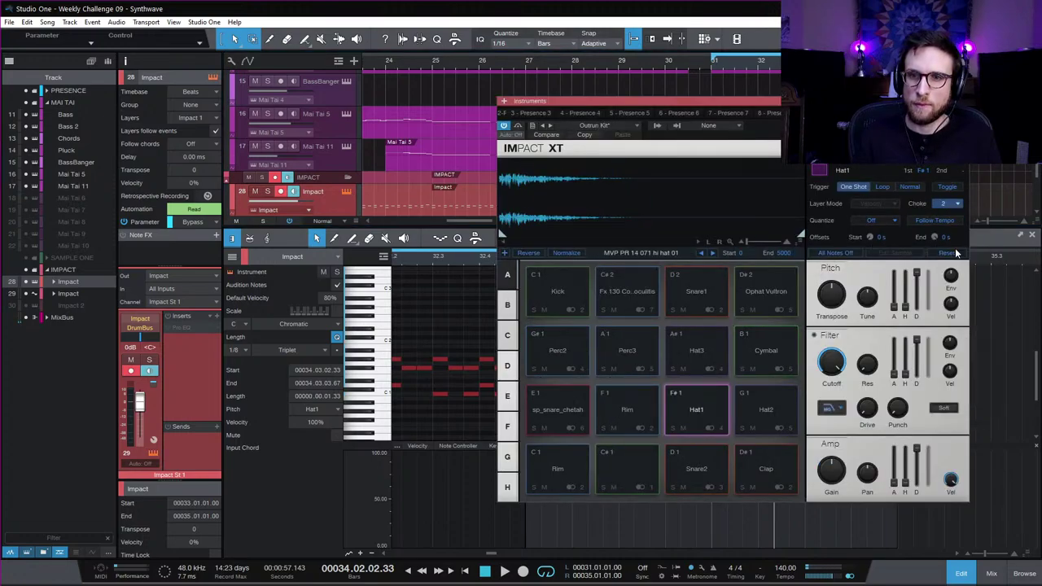
pyautogui.press('space')
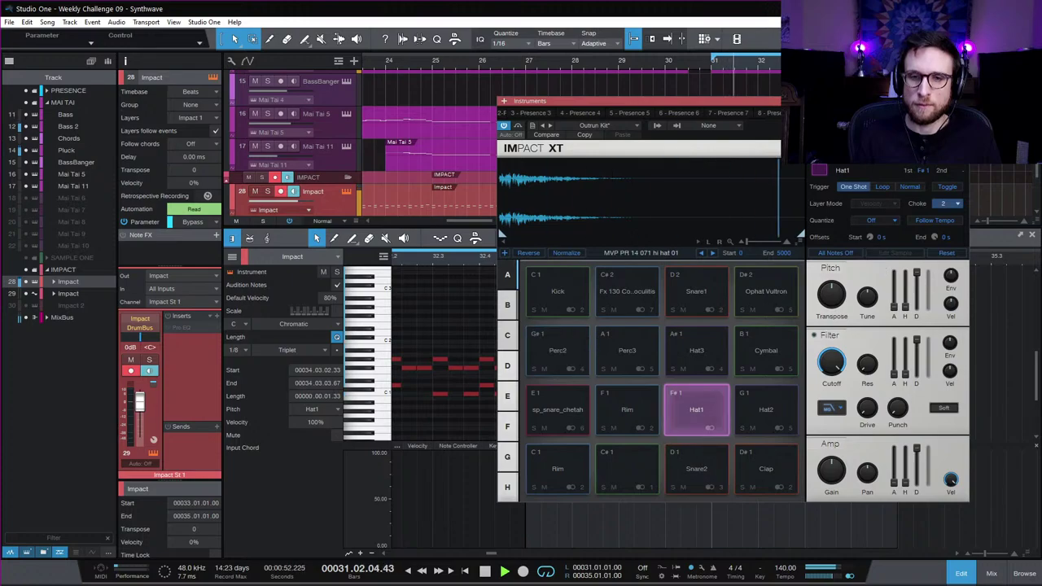
pyautogui.press('F11')
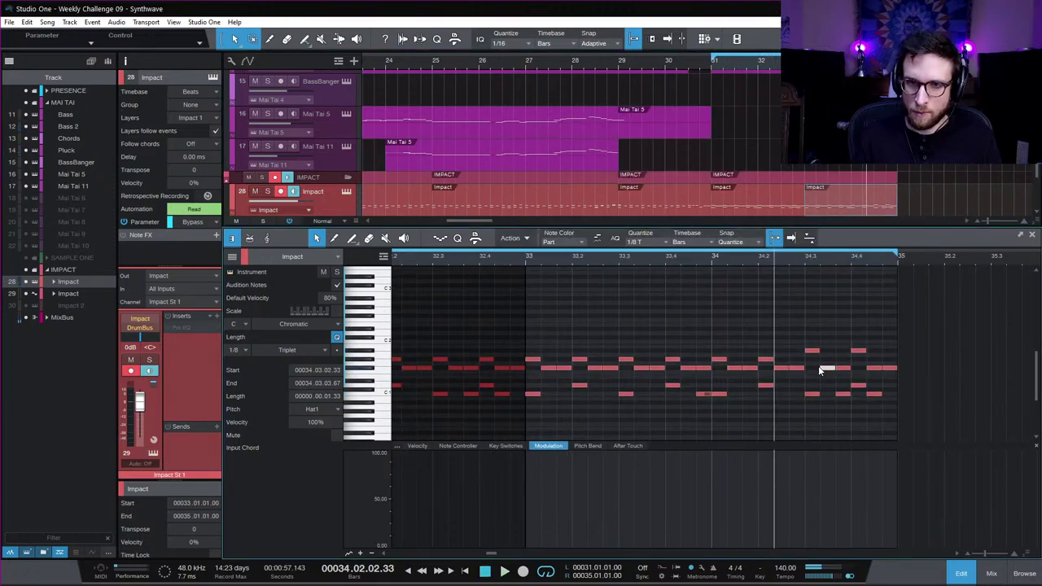
# - Try deleting the last four Hat1 notes in bar 34 during playback, and undo the deletion
pyautogui.keyDown('shift'); pyautogui.click(886, 367); pyautogui.keyUp('shift')
pyautogui.press('Delete')
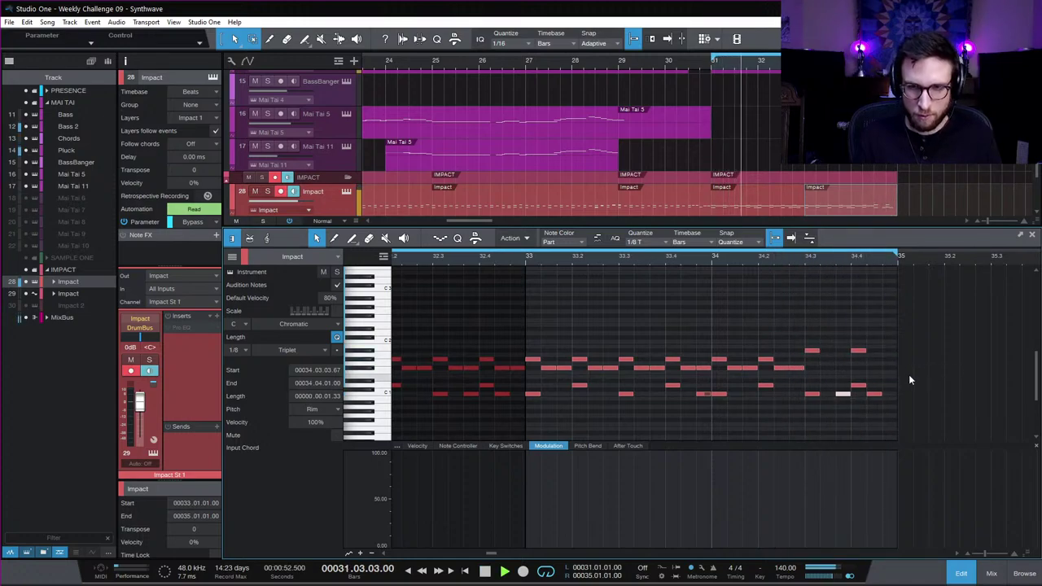
pyautogui.hotkey('ctrl', 'z')
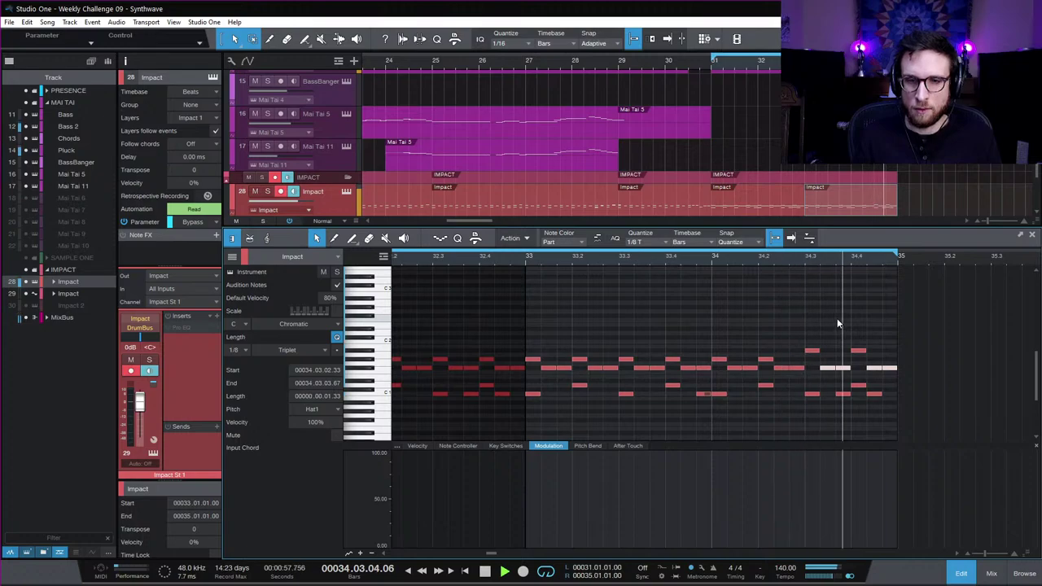
pyautogui.click(826, 311)
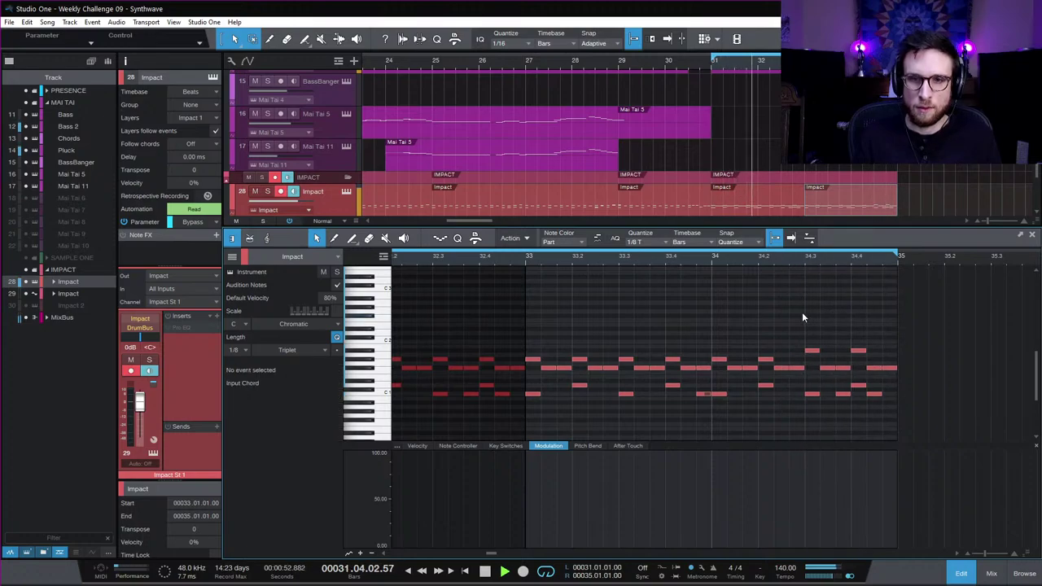
# - Close the note editor and play the song from the beginning
pyautogui.click(962, 573)
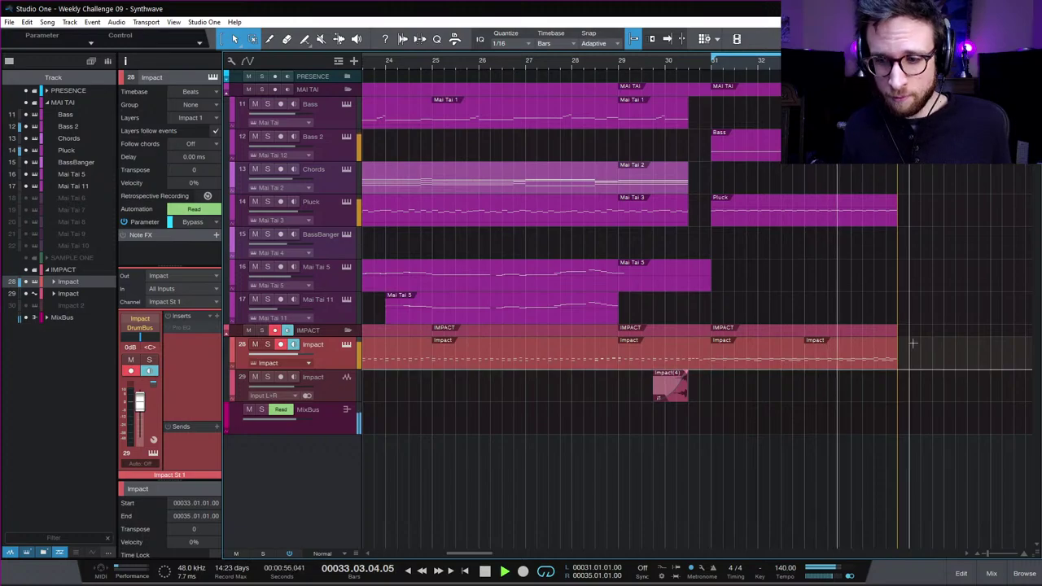
pyautogui.press('space')
pyautogui.press('Home')
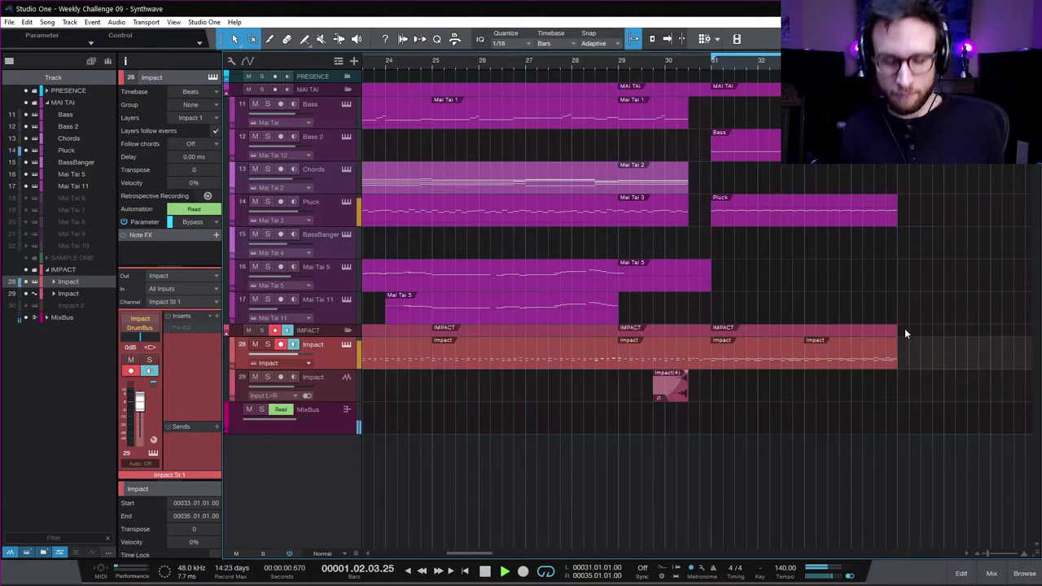
pyautogui.press('w')
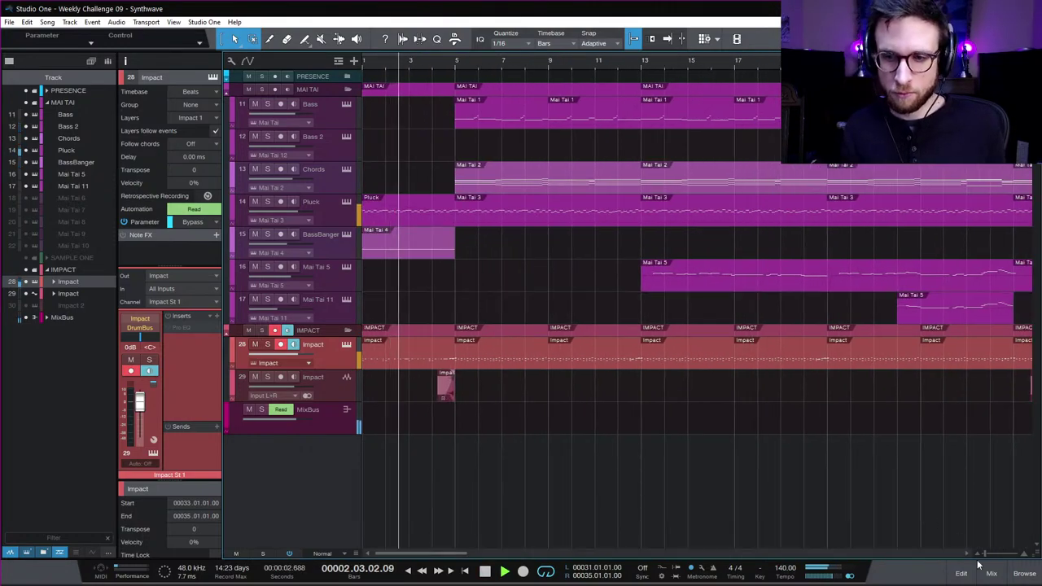
# - Raise the input gain of the MixBus Limiter to 3.78 dB in the mixer and close the plug-in
pyautogui.click(990, 572)
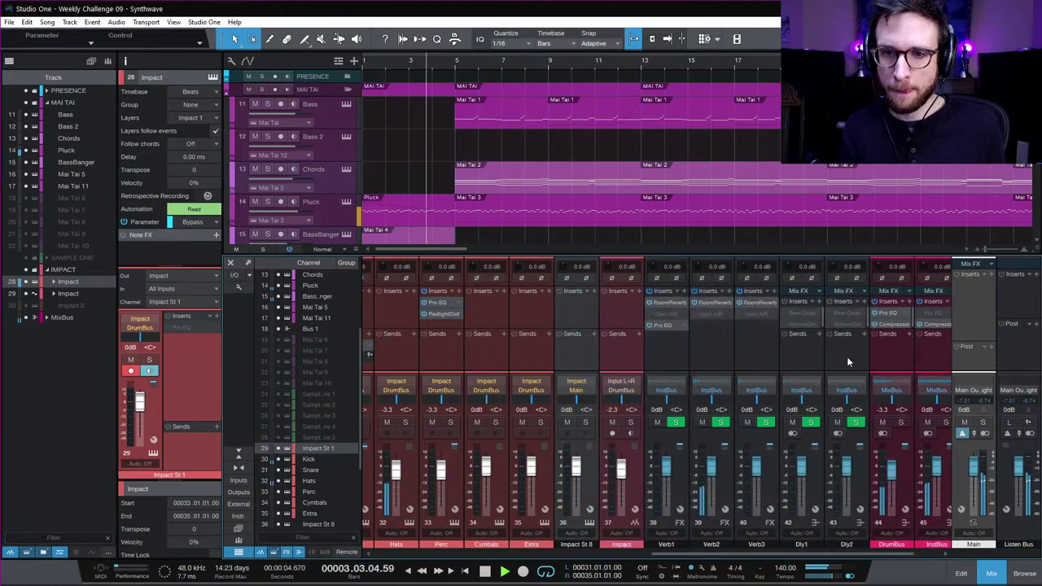
pyautogui.moveTo(934, 256); pyautogui.dragTo(936, 230)
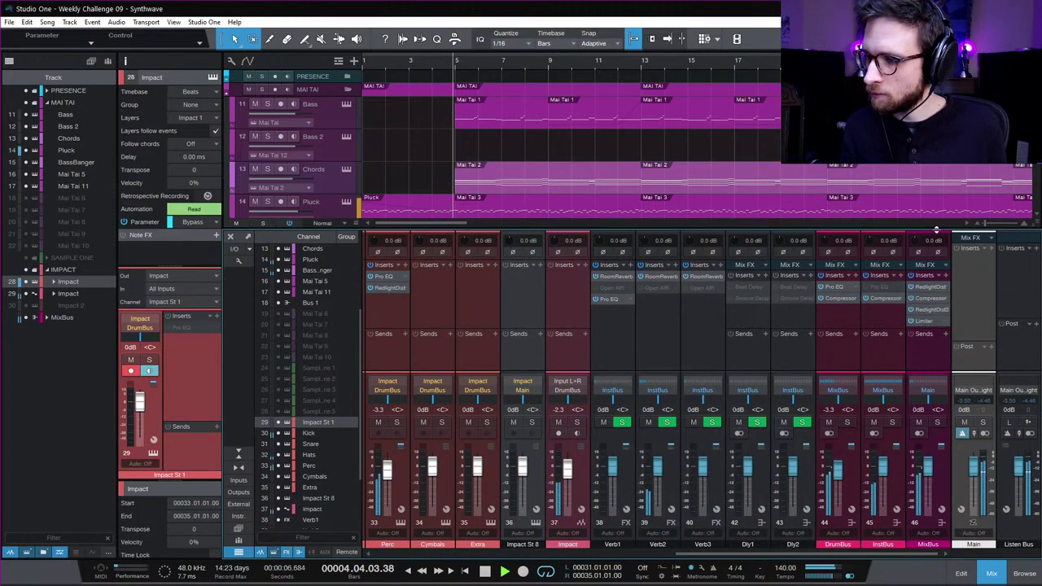
pyautogui.click(923, 321)
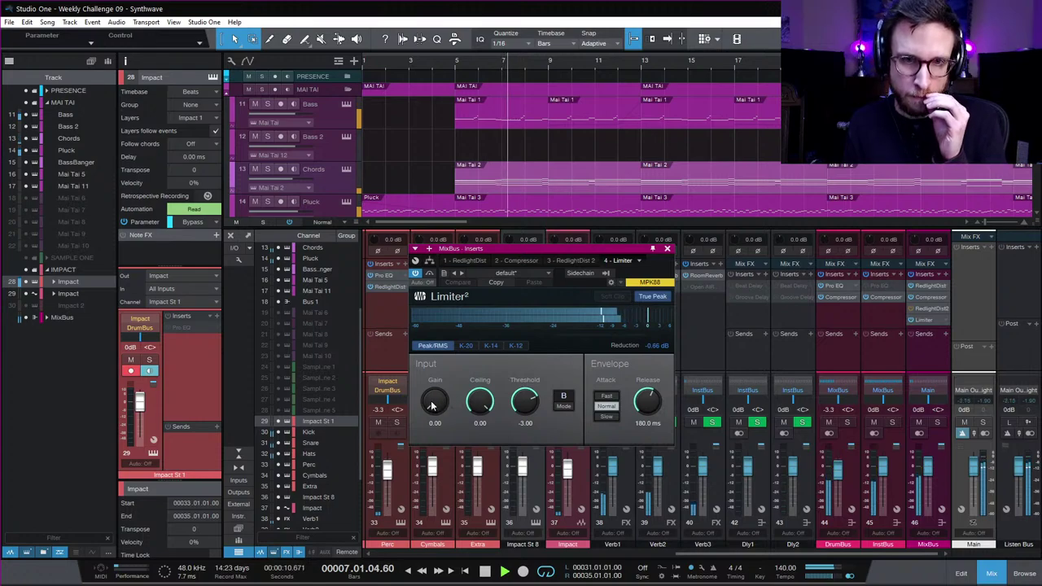
pyautogui.moveTo(432, 405)
pyautogui.mouseDown()
pyautogui.moveTo(431, 382)
pyautogui.moveTo(434, 401)
pyautogui.mouseUp()
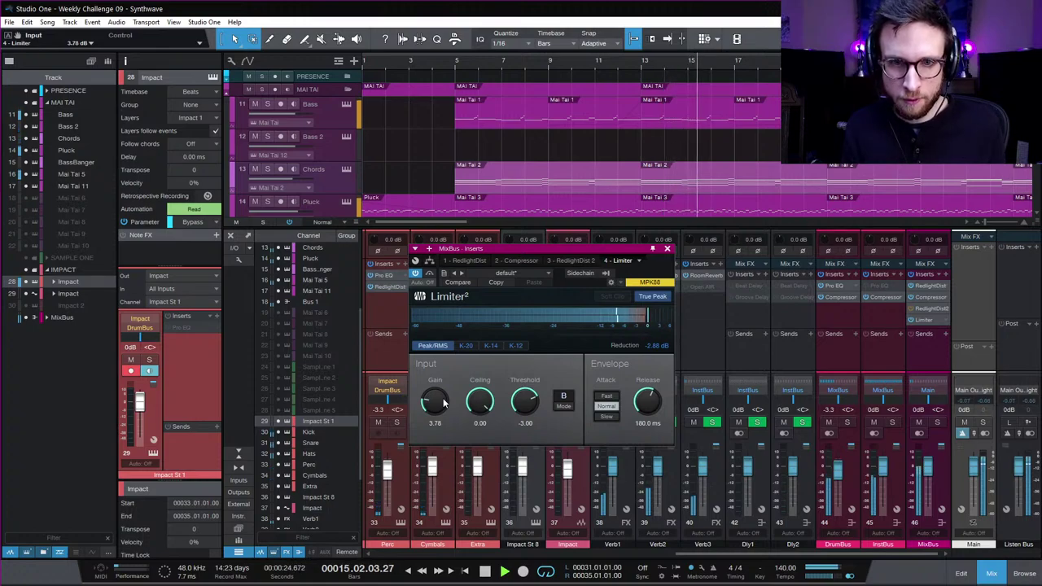
pyautogui.click(667, 247)
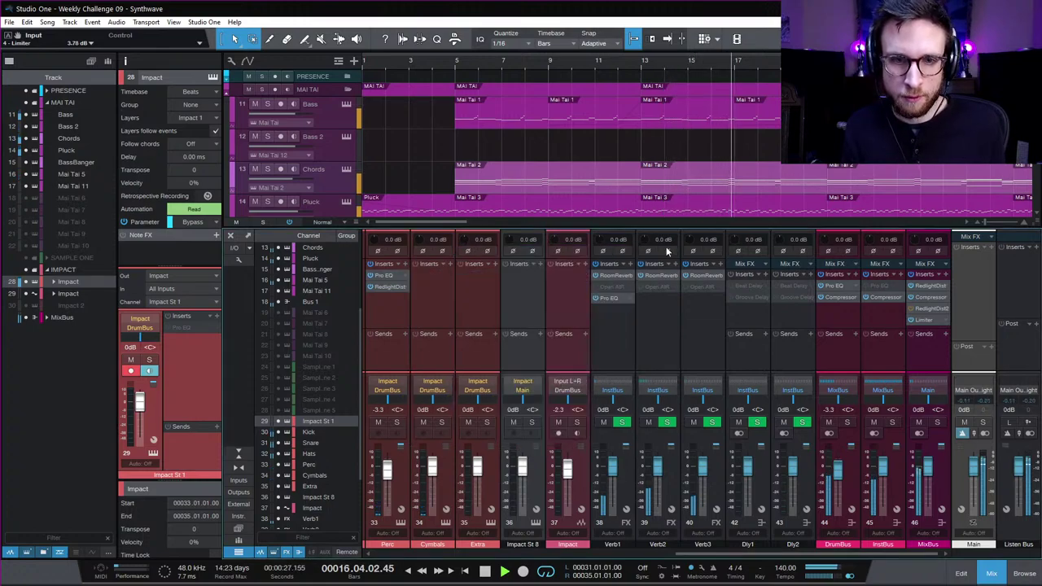
# - Close the mixer, open the Impact event at bar 33, add Perc3 and Hat2 notes on beat 3 of bar 34, and play them
pyautogui.click(992, 574)
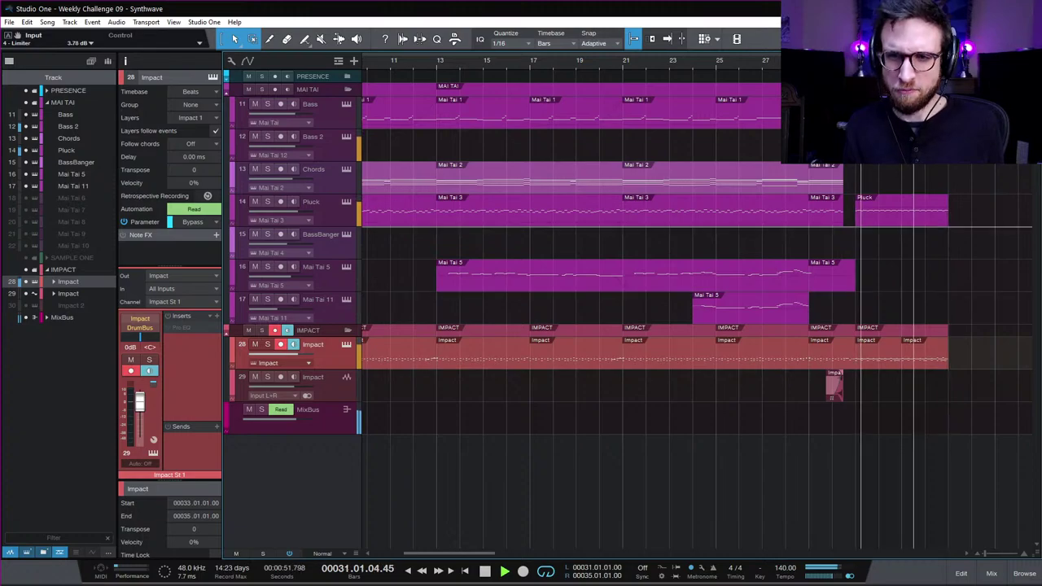
pyautogui.press('space')
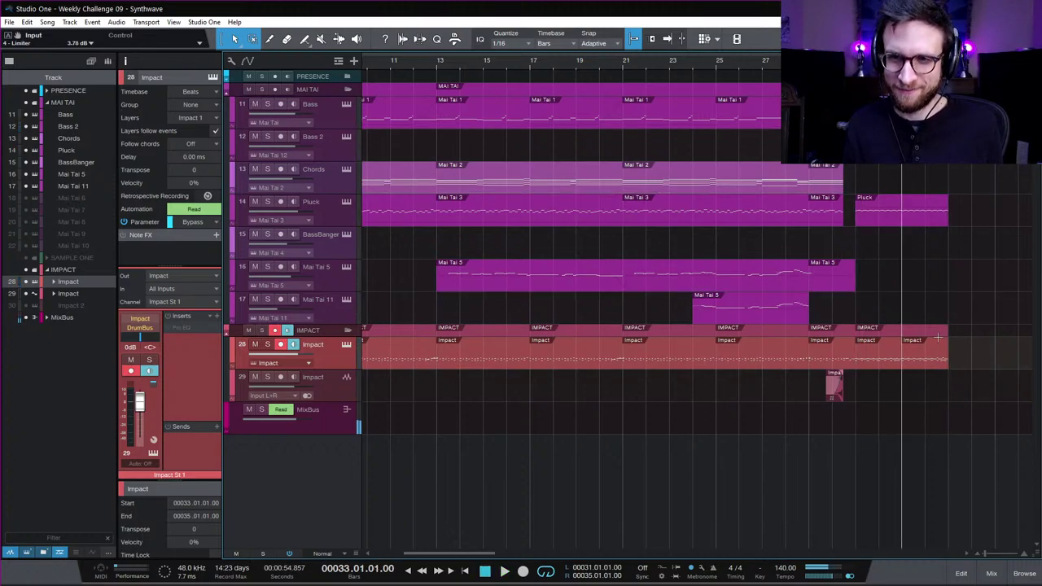
pyautogui.doubleClick(937, 337)
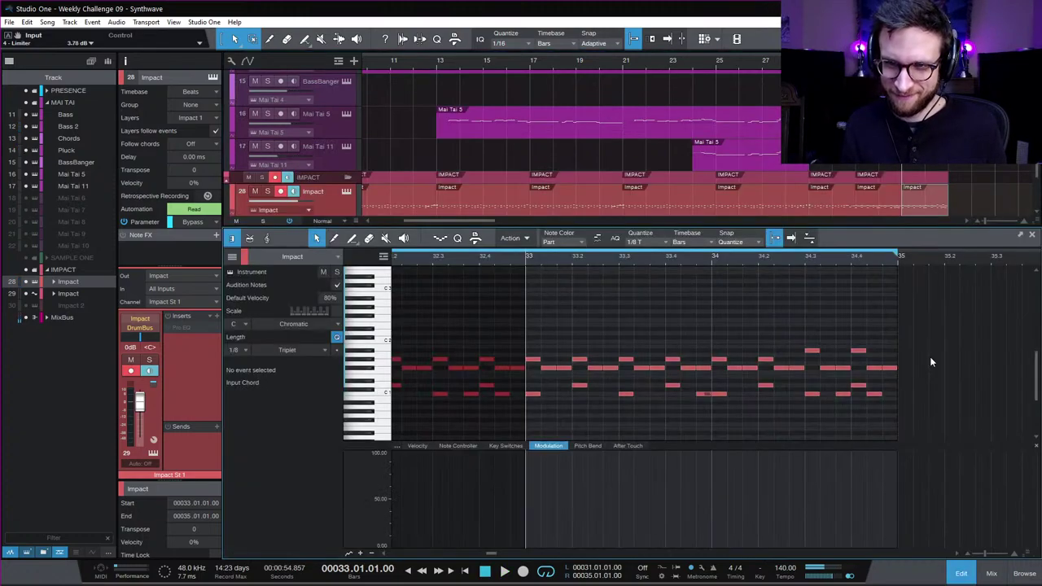
pyautogui.hscroll(-1, 696, 368)
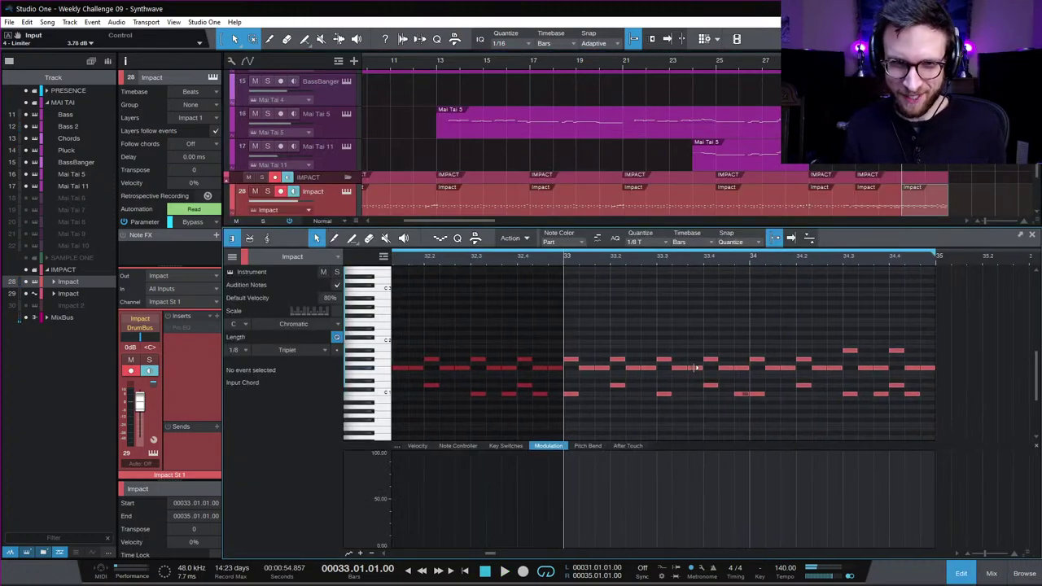
pyautogui.click(864, 357)
pyautogui.click(879, 366)
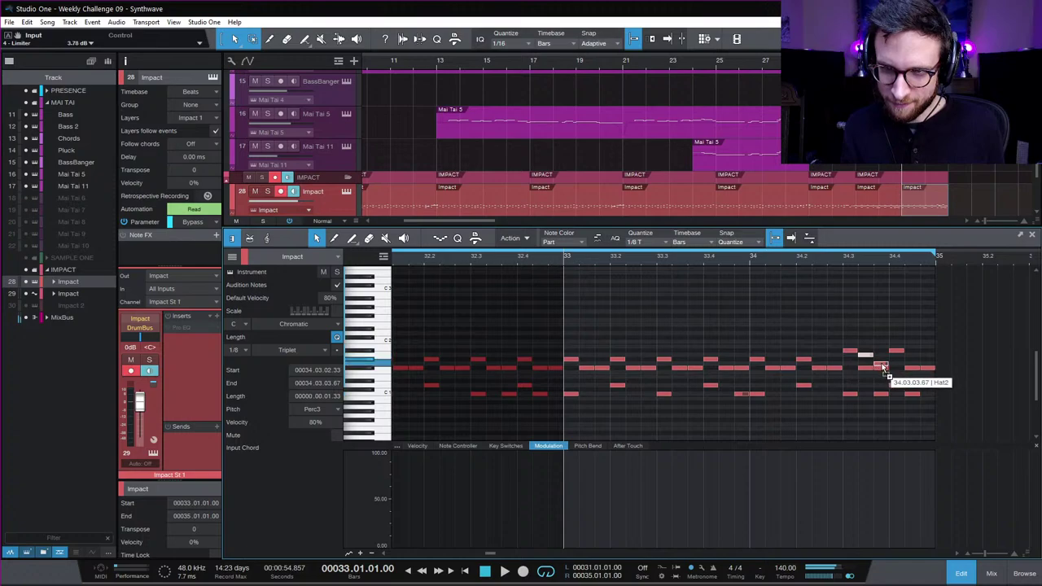
pyautogui.click(864, 356)
pyautogui.click(836, 258)
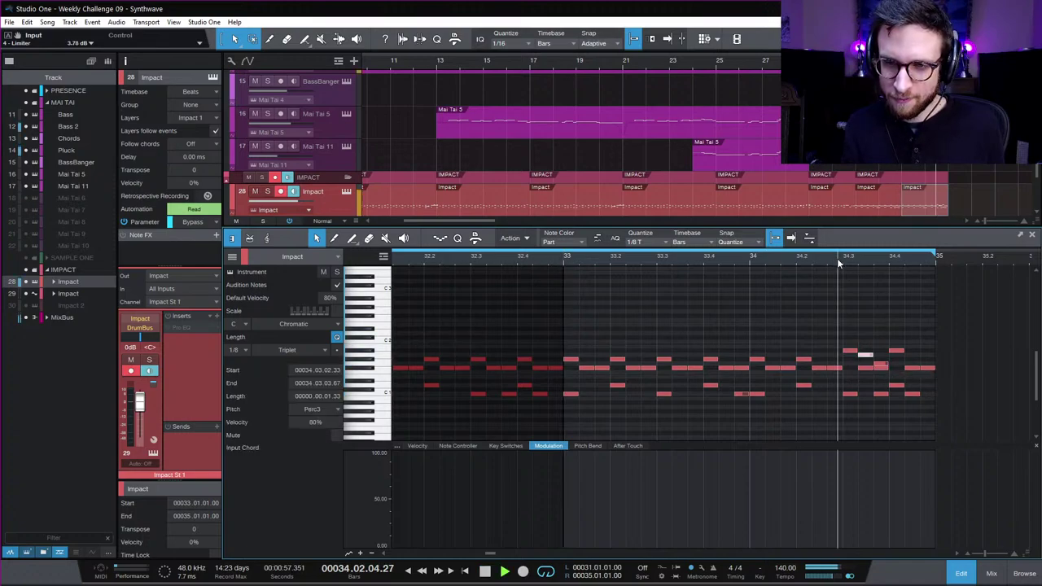
# - Add two Rim notes at the end of bar 34 in the Impact event, play it back, and close the note editor
pyautogui.click(926, 372)
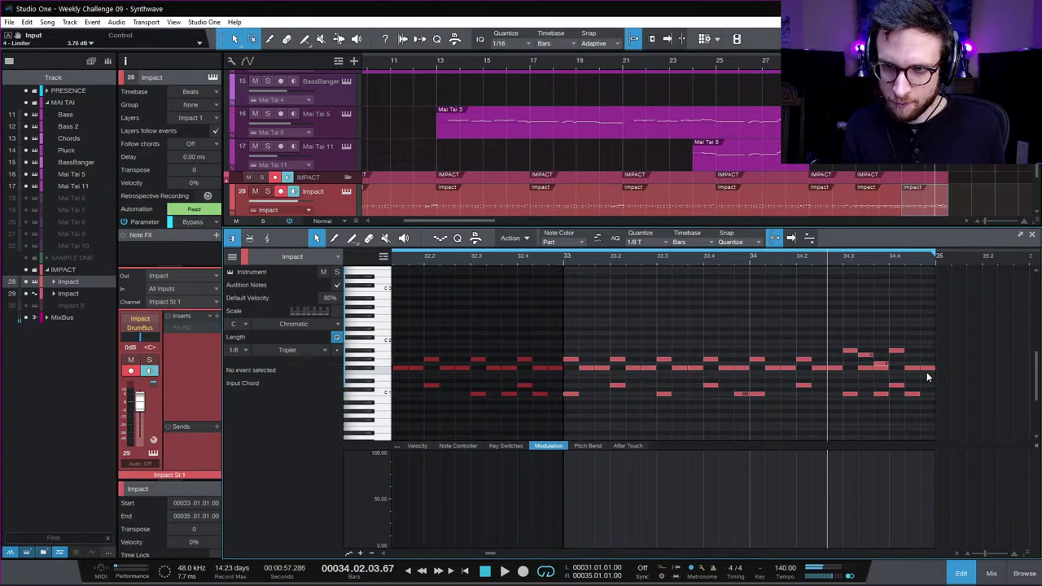
pyautogui.press('space')
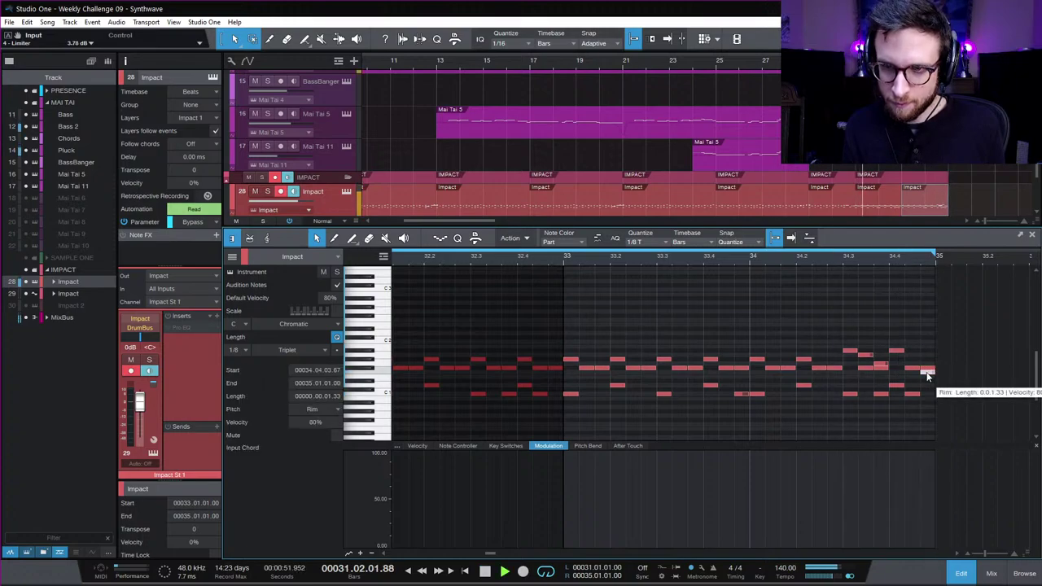
pyautogui.click(918, 370)
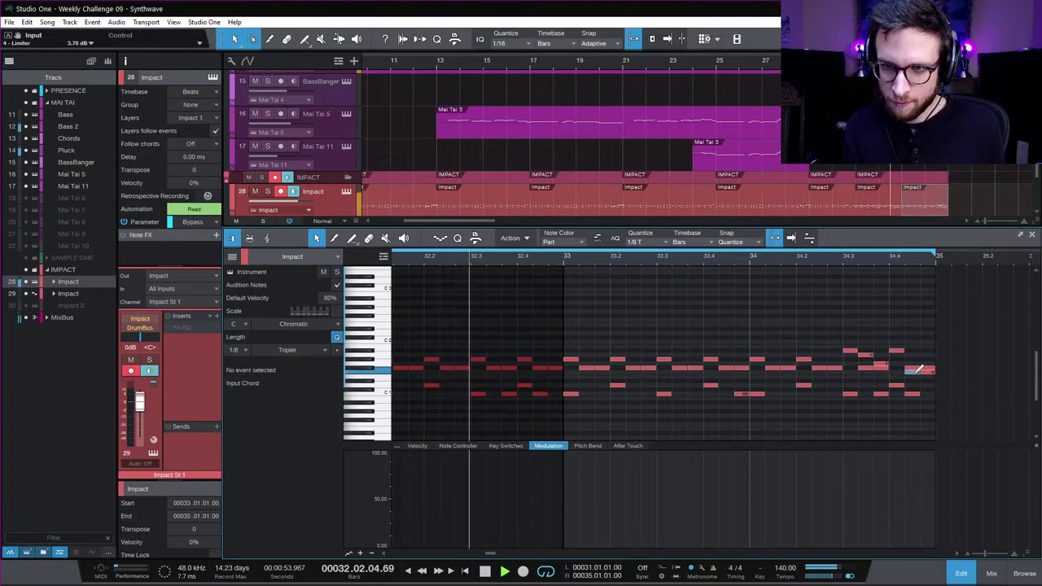
pyautogui.click(913, 372)
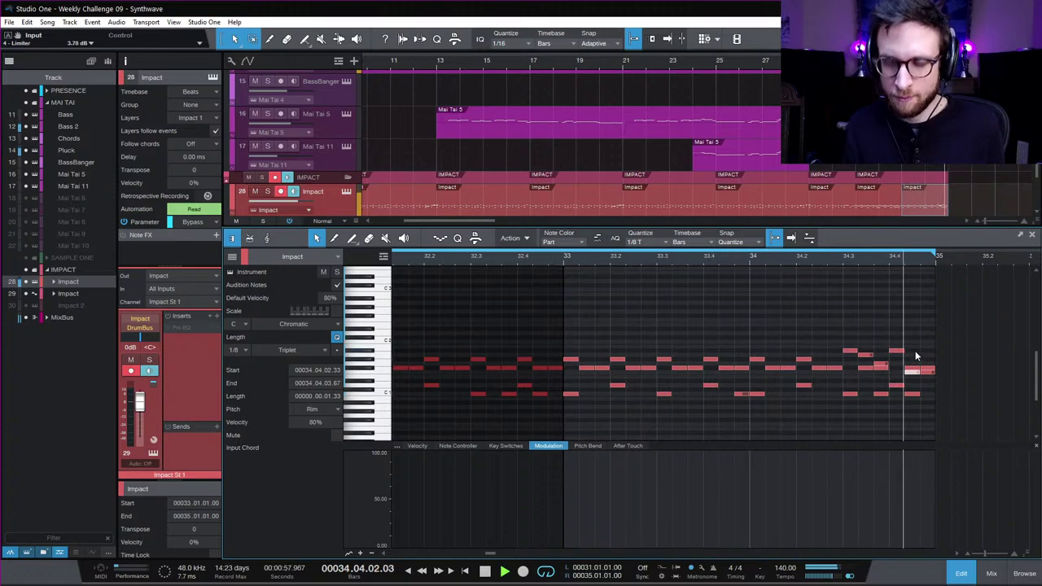
pyautogui.click(962, 577)
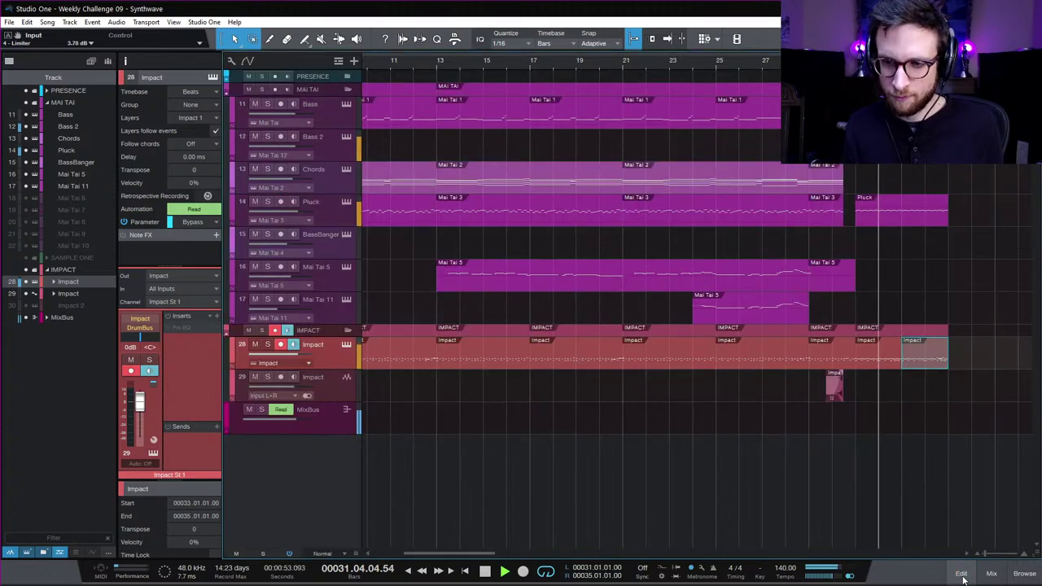
pyautogui.press('space')
# - Duplicate the Bass 2, Pluck and Impact events of bars 31 to 35 so the copies start at bar 35
pyautogui.click(961, 363)
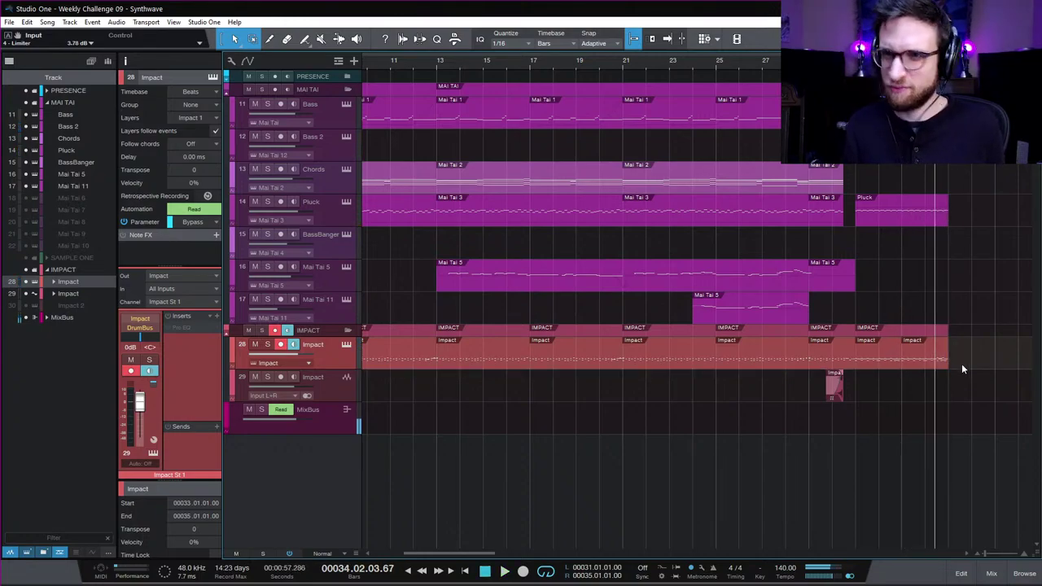
pyautogui.moveTo(964, 363); pyautogui.dragTo(866, 165)
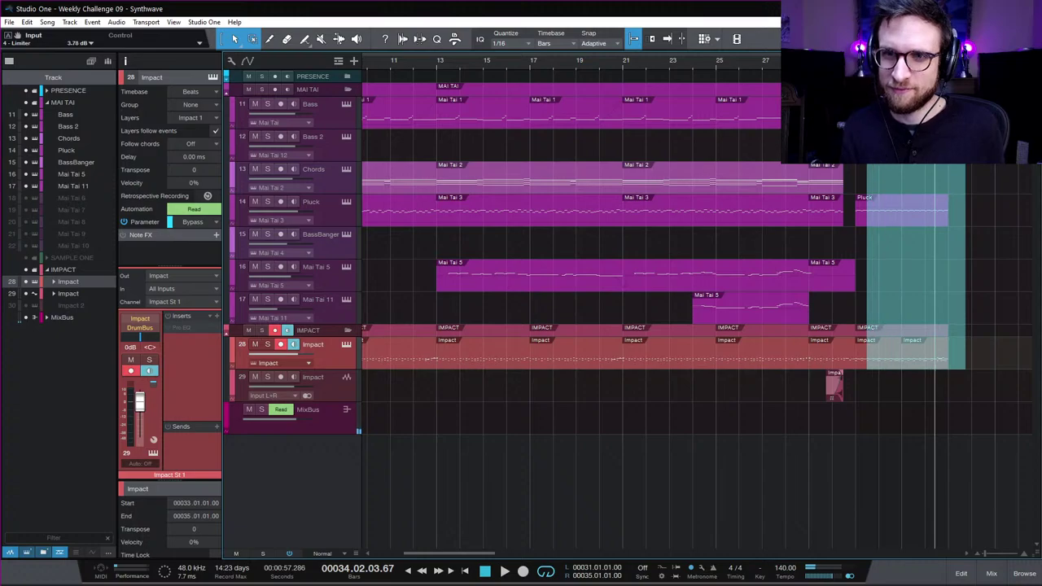
pyautogui.press('d')
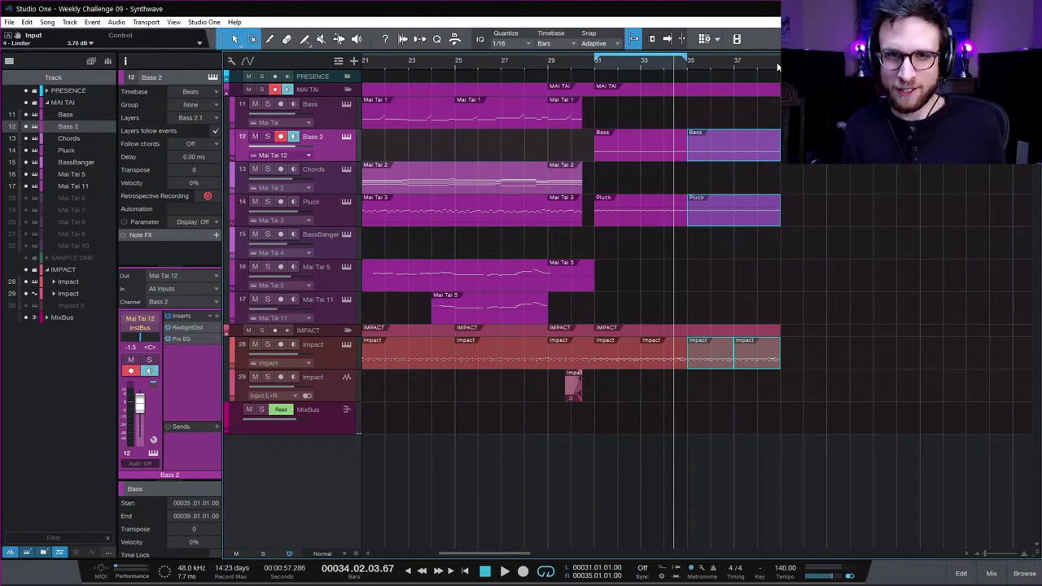
# - Place the playback position at bar 35 and extend the loop range's end to bar 39
pyautogui.click(777, 67)
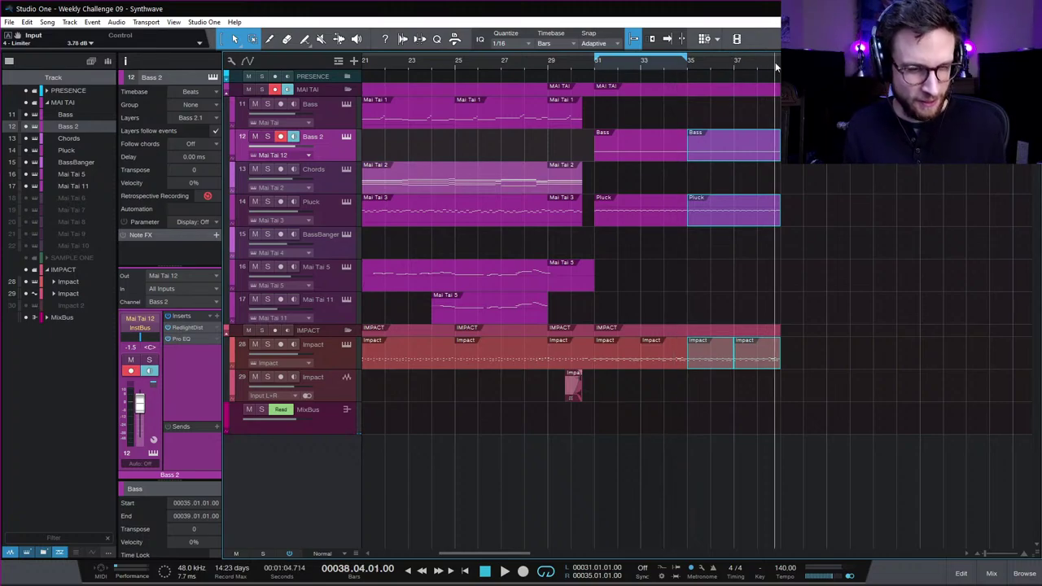
pyautogui.click(688, 68)
pyautogui.moveTo(688, 61); pyautogui.dragTo(806, 58)
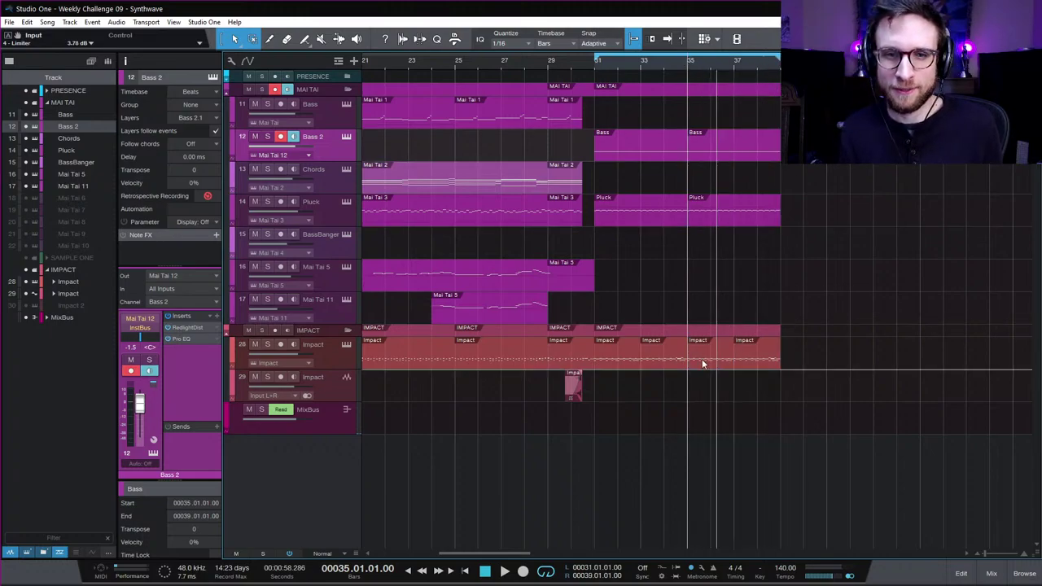
# - Examine the notes of the Bass event at bar 35 and the last Chords event, and close the note editor
pyautogui.click(713, 162)
pyautogui.doubleClick(713, 157)
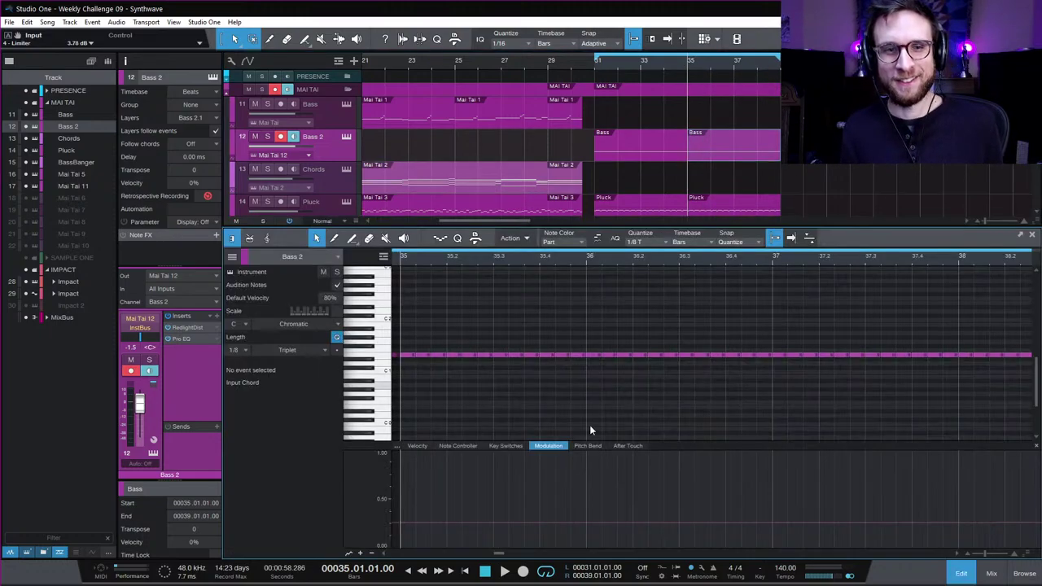
pyautogui.press('w')
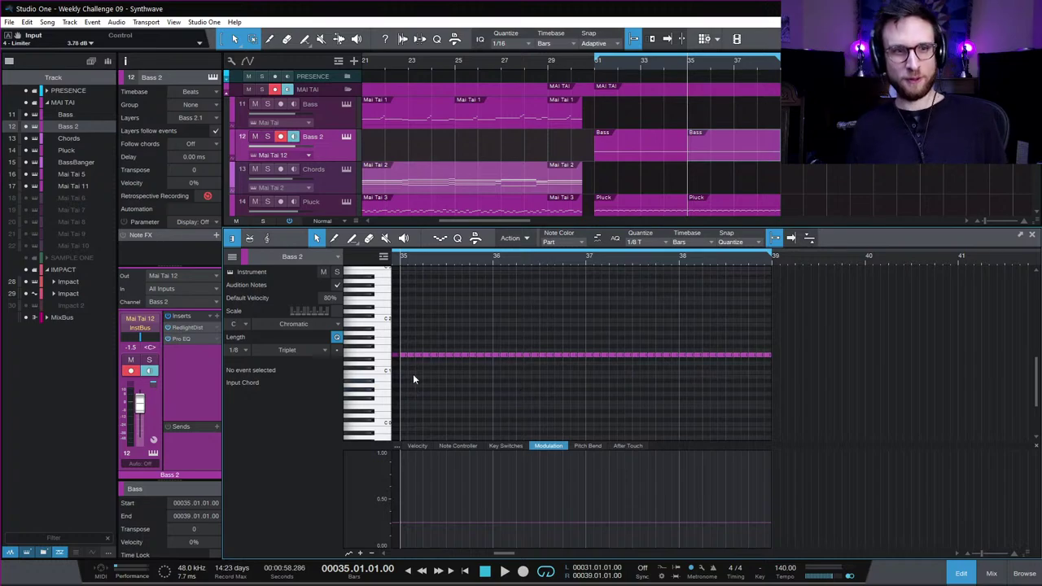
pyautogui.click(339, 179)
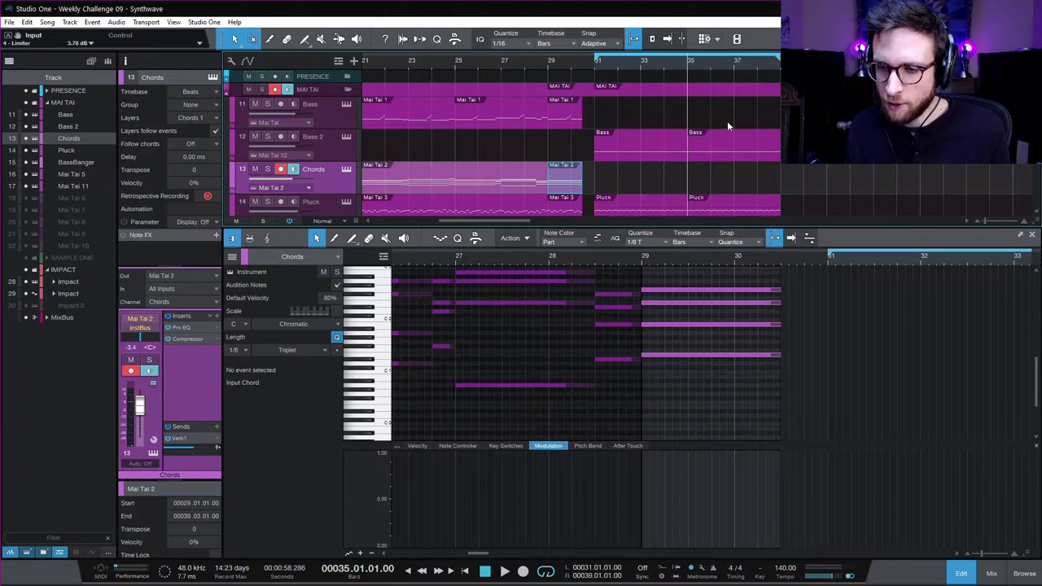
pyautogui.click(957, 572)
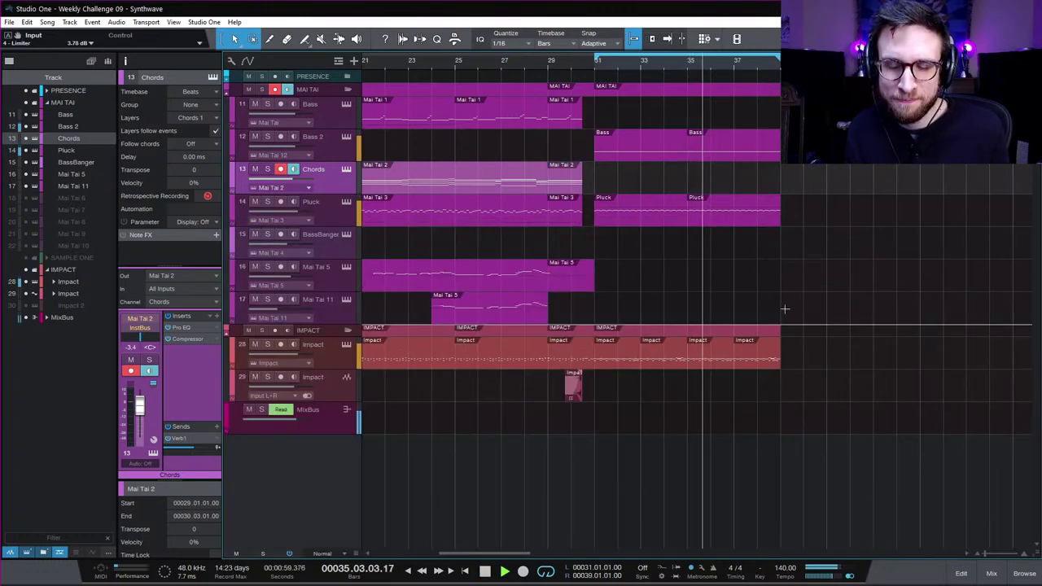
# - Transpose all notes of the Bass event at bar 35 down four semitones to C 1 and close the note editor
pyautogui.doubleClick(724, 155)
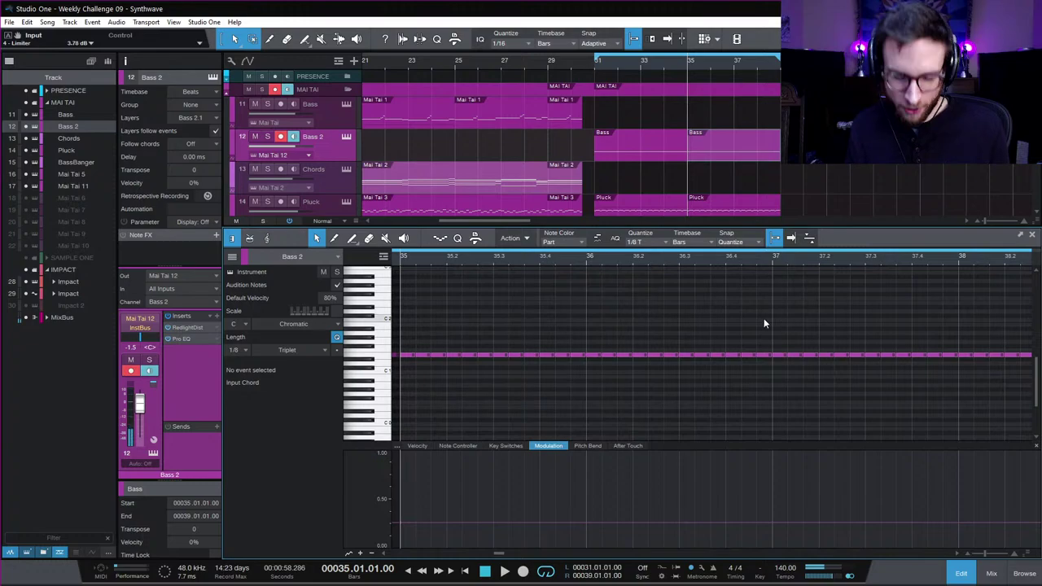
pyautogui.scroll(-3, 765, 320)
pyautogui.moveTo(648, 326); pyautogui.dragTo(400, 383)
pyautogui.press('Down')
pyautogui.press('Down')
pyautogui.press('Down')
pyautogui.press('Down')
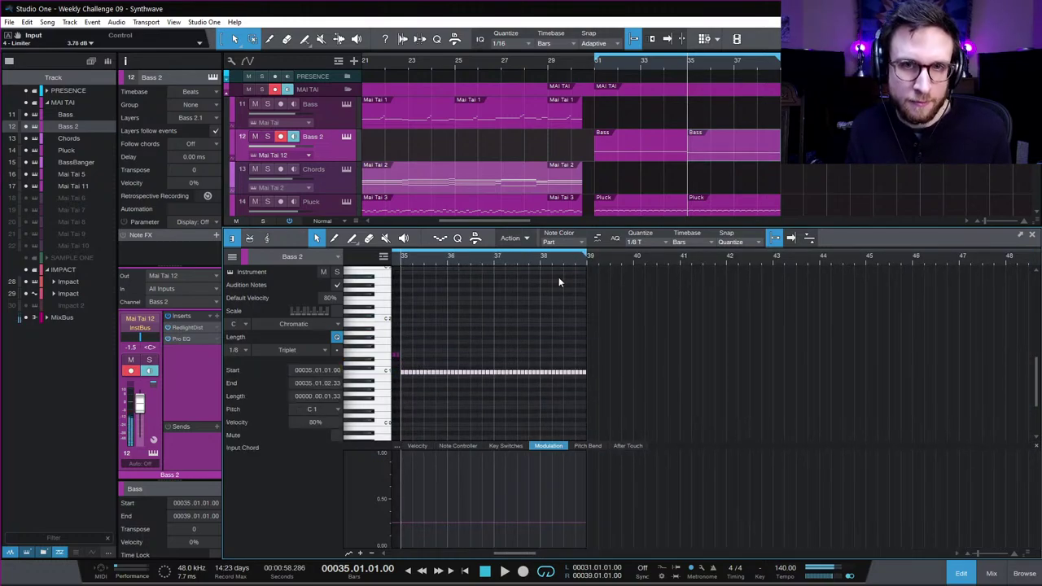
pyautogui.click(962, 573)
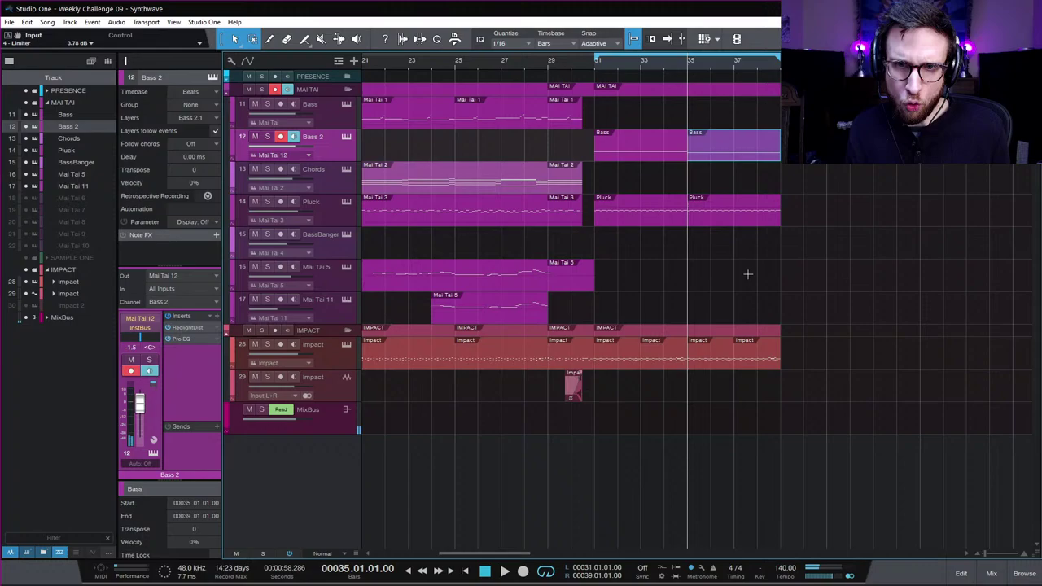
# - Raise the highest row of notes in the Pluck event at bar 35 by four semitones
pyautogui.doubleClick(728, 221)
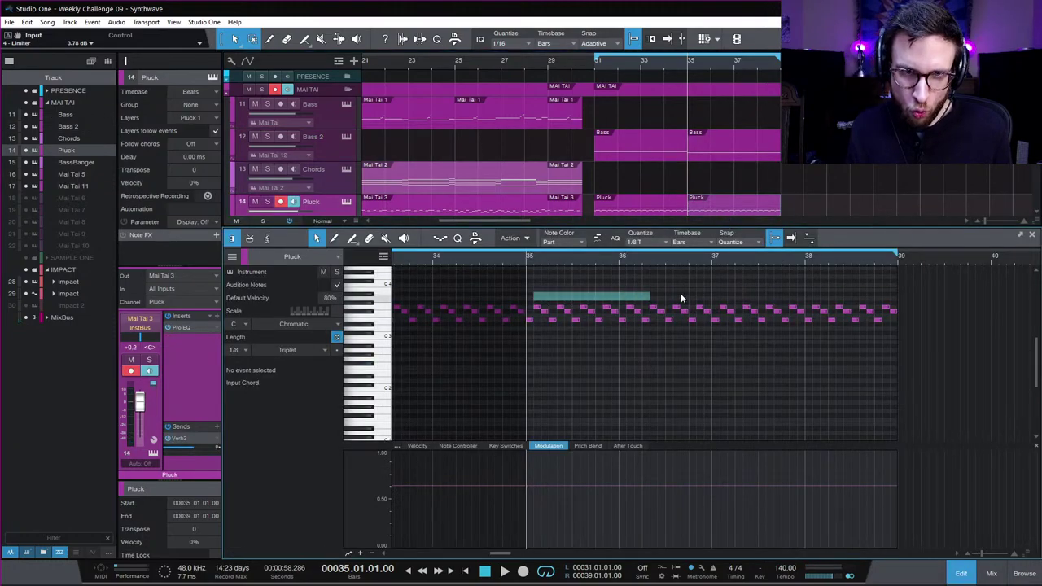
pyautogui.moveTo(681, 299); pyautogui.dragTo(656, 328)
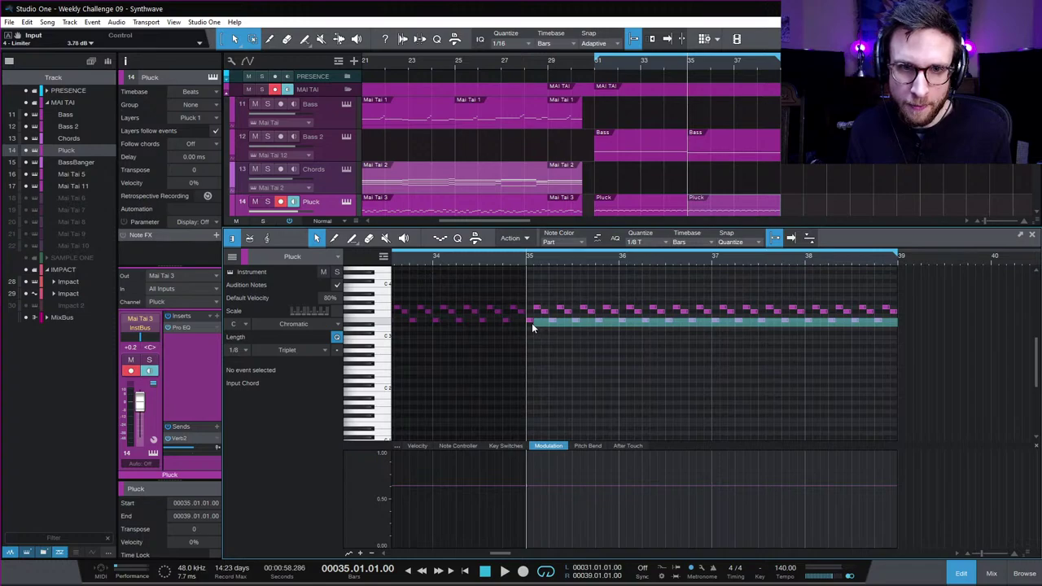
pyautogui.moveTo(531, 322); pyautogui.dragTo(989, 307)
pyautogui.press('Up')
pyautogui.press('Up')
pyautogui.press('Up')
pyautogui.press('Up')
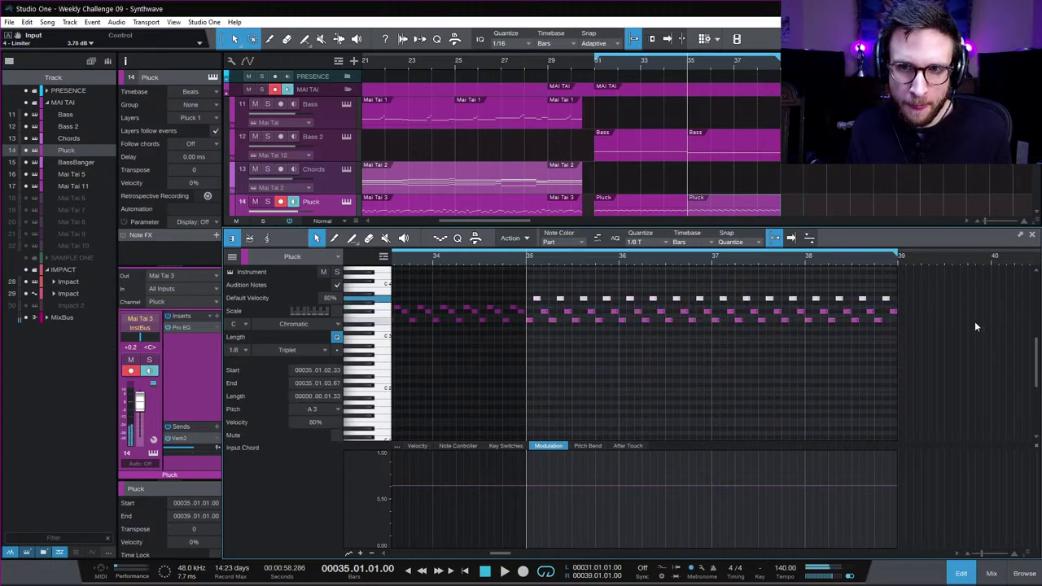
# - Raise the middle row of notes in the bar 35 Pluck event to G 3 and play it back
pyautogui.moveTo(905, 298); pyautogui.dragTo(534, 309)
pyautogui.press('space')
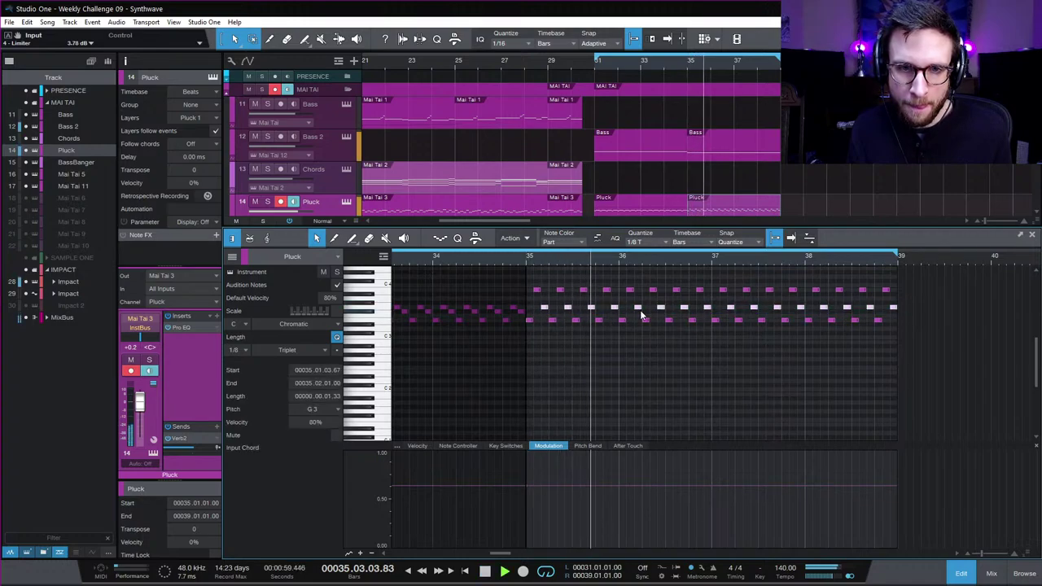
pyautogui.press('space')
# - Lower the lowest row of notes in the bar 35 Pluck event to D# 3 and play it back
pyautogui.moveTo(902, 320); pyautogui.dragTo(527, 319)
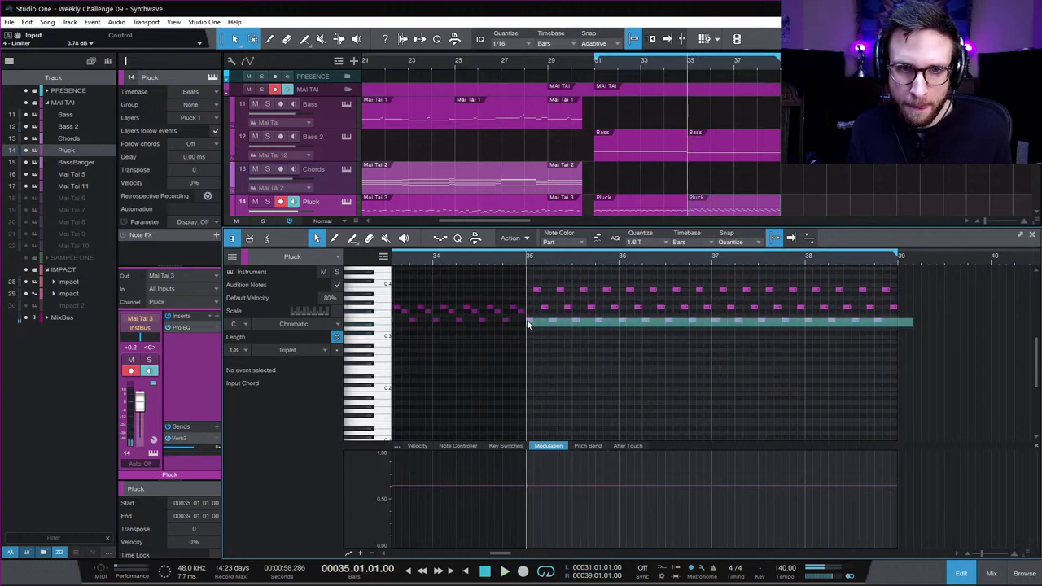
pyautogui.press('Down')
pyautogui.press('space')
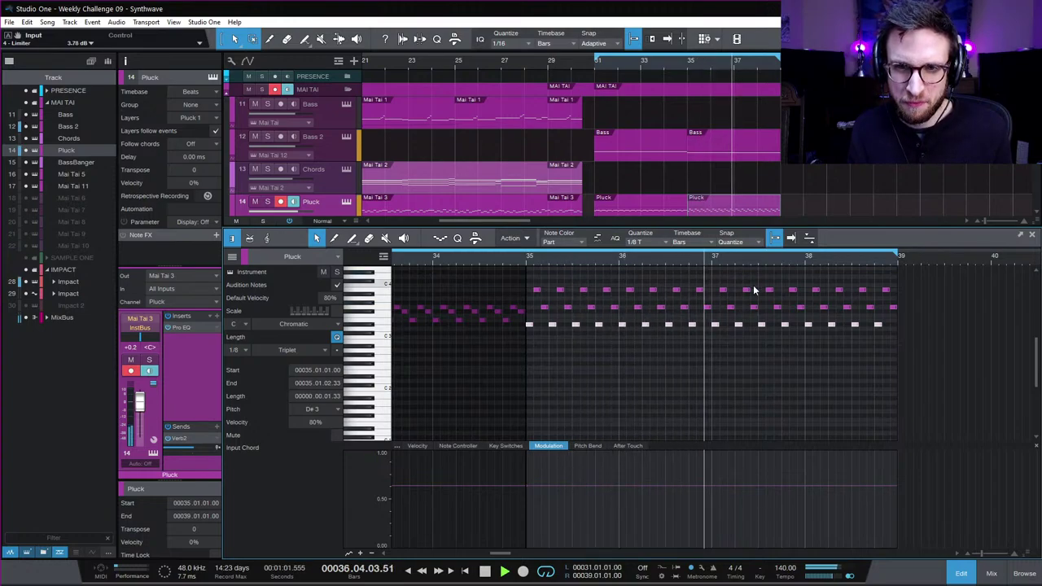
pyautogui.press('space')
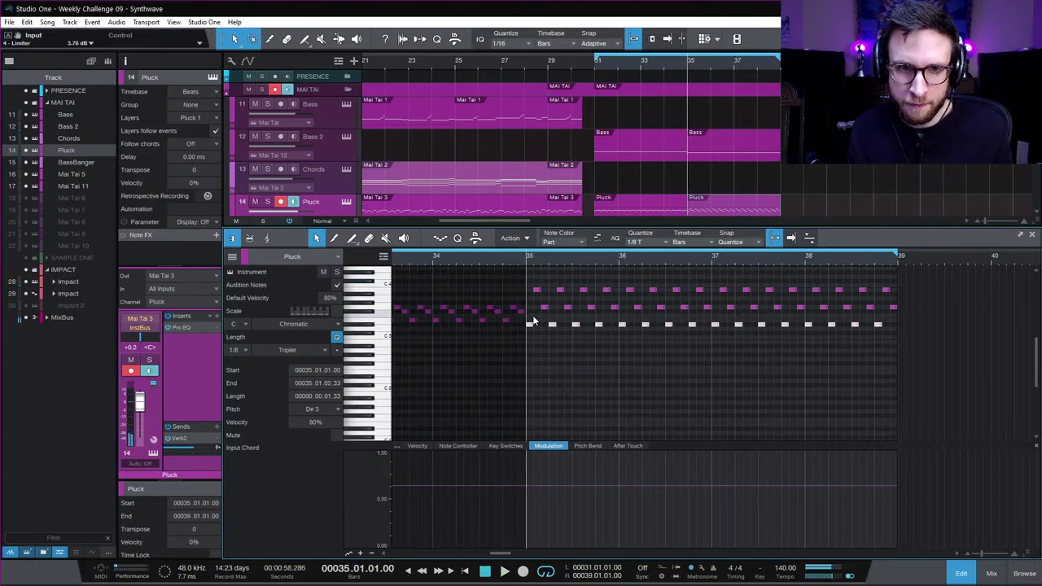
# - Raise the lowest Pluck notes in bars 35 and 36 to E 3 and play the part back
pyautogui.moveTo(531, 321); pyautogui.dragTo(702, 336)
pyautogui.press('space')
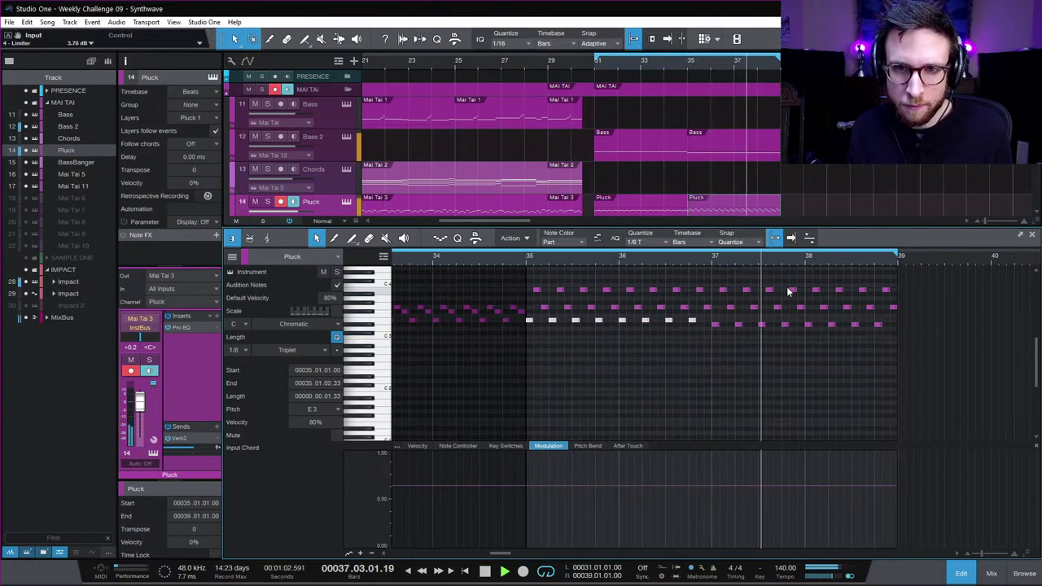
pyautogui.press('space')
# - Raise the four highest Pluck notes in bar 38 to D 4, play the part, and clear the note selection
pyautogui.moveTo(813, 281); pyautogui.dragTo(891, 303)
pyautogui.press('Up')
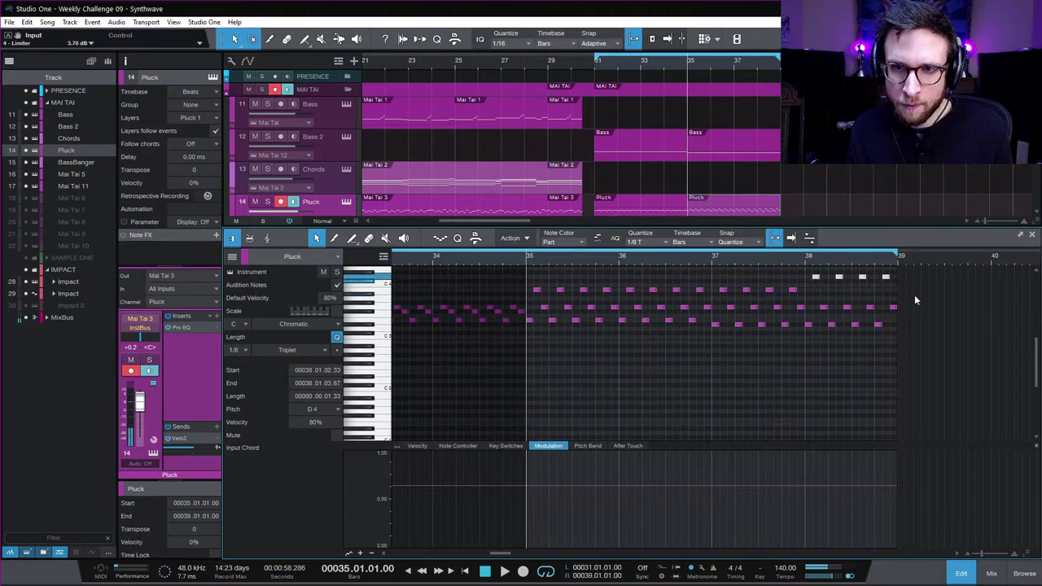
pyautogui.press('space')
pyautogui.click(836, 286)
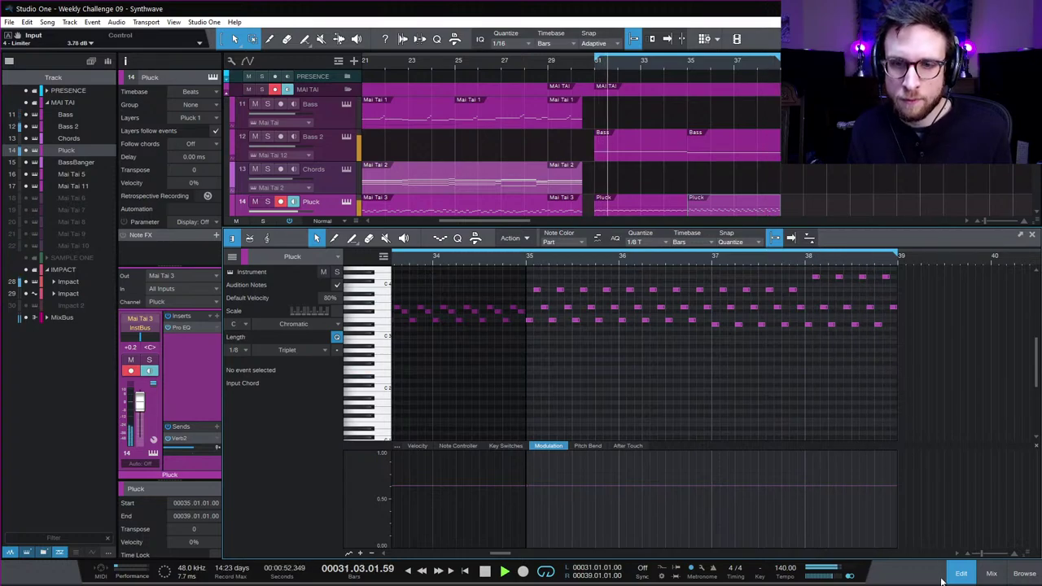
# - Select the Chords track, stop playback, and close the note editor
pyautogui.click(331, 180)
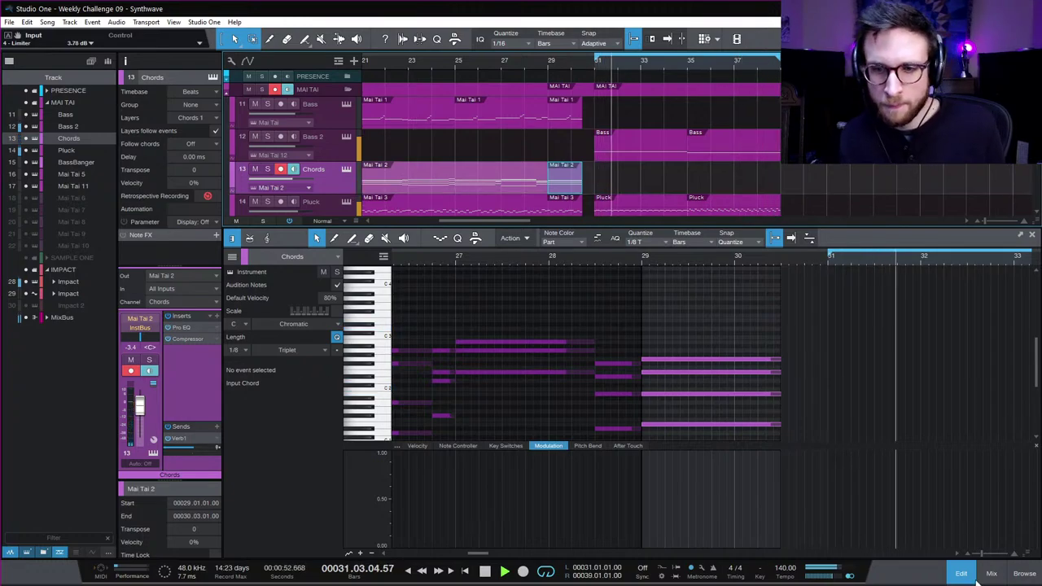
pyautogui.press('space')
pyautogui.press('F2')
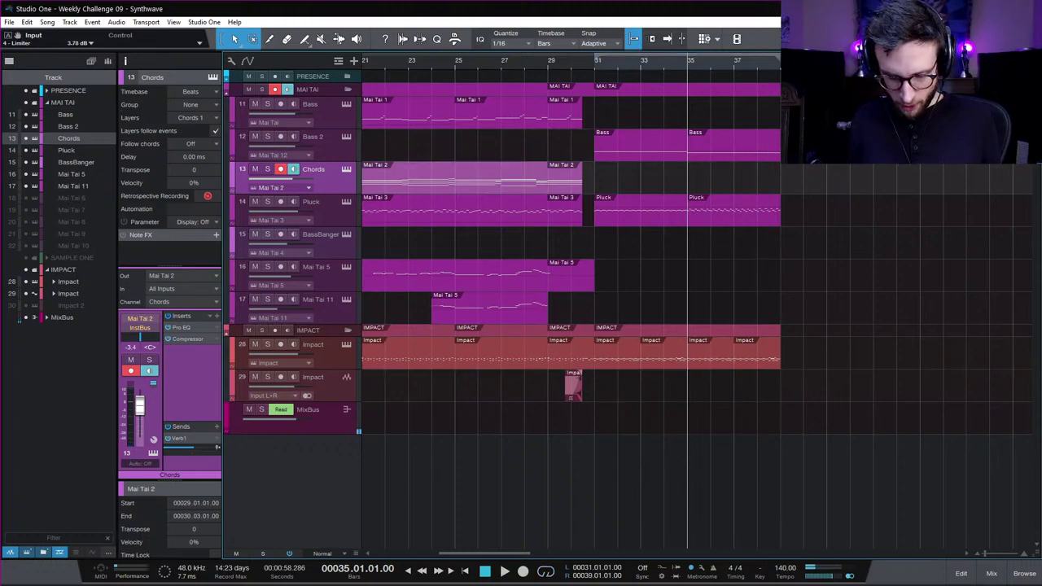
# - Play the transition from bar 29, and duplicate the Bass 2, Pluck and Impact events of bars 31–35 to bar 39
pyautogui.click(547, 70)
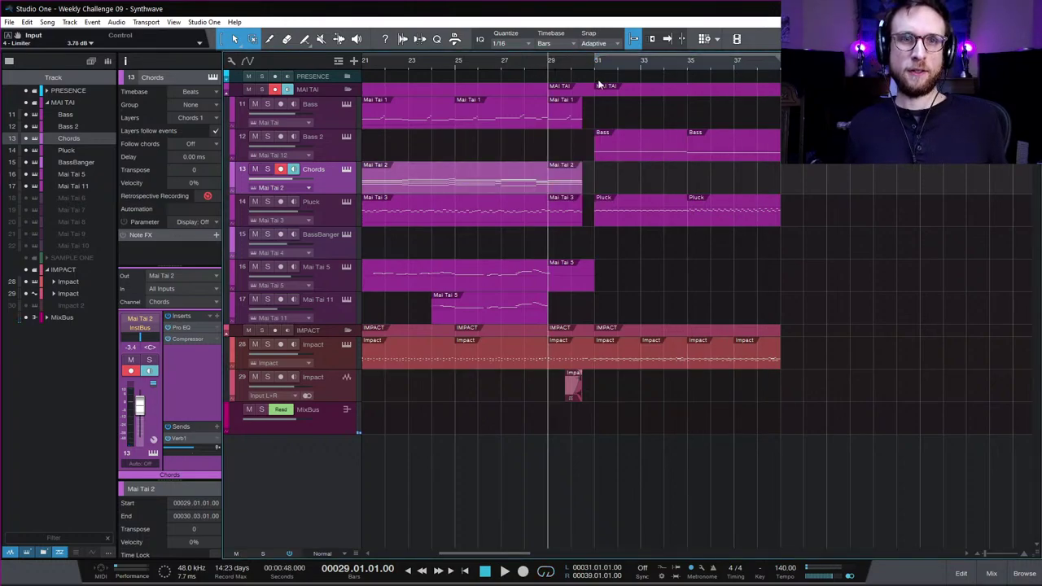
pyautogui.press('space')
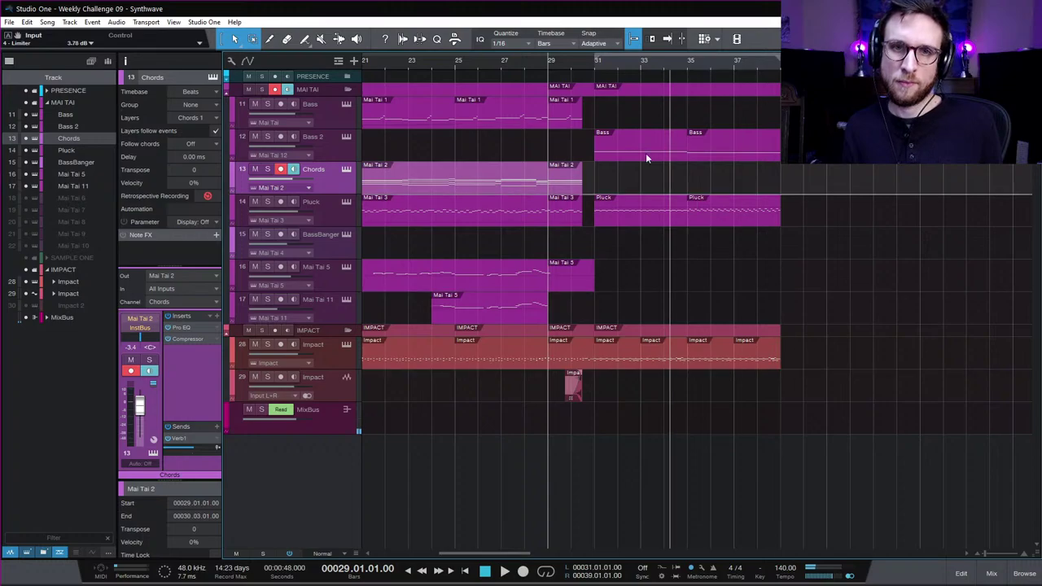
pyautogui.moveTo(629, 123); pyautogui.dragTo(654, 331)
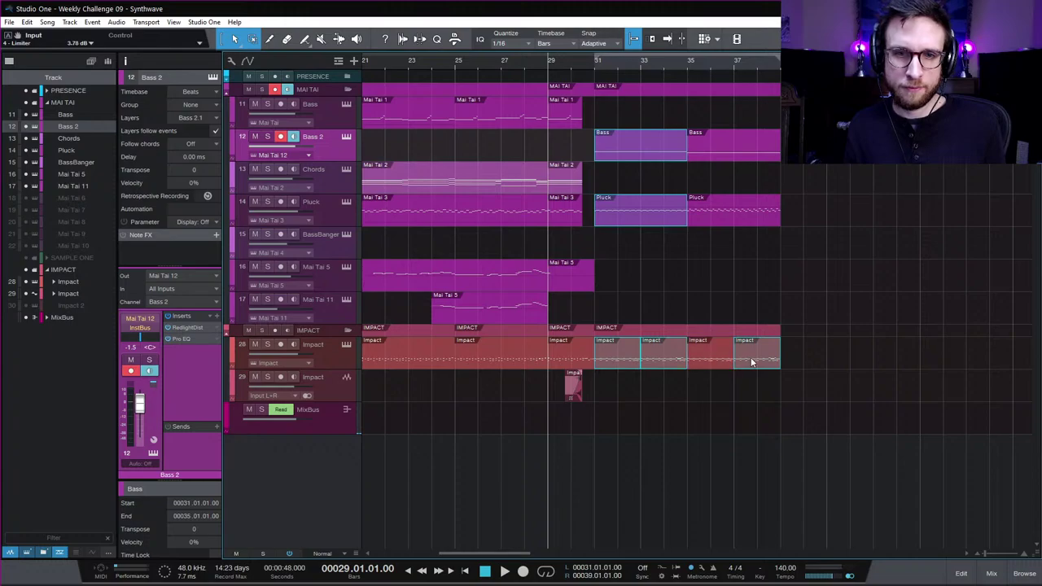
pyautogui.moveTo(617, 358); pyautogui.dragTo(802, 353)
pyautogui.press('space')
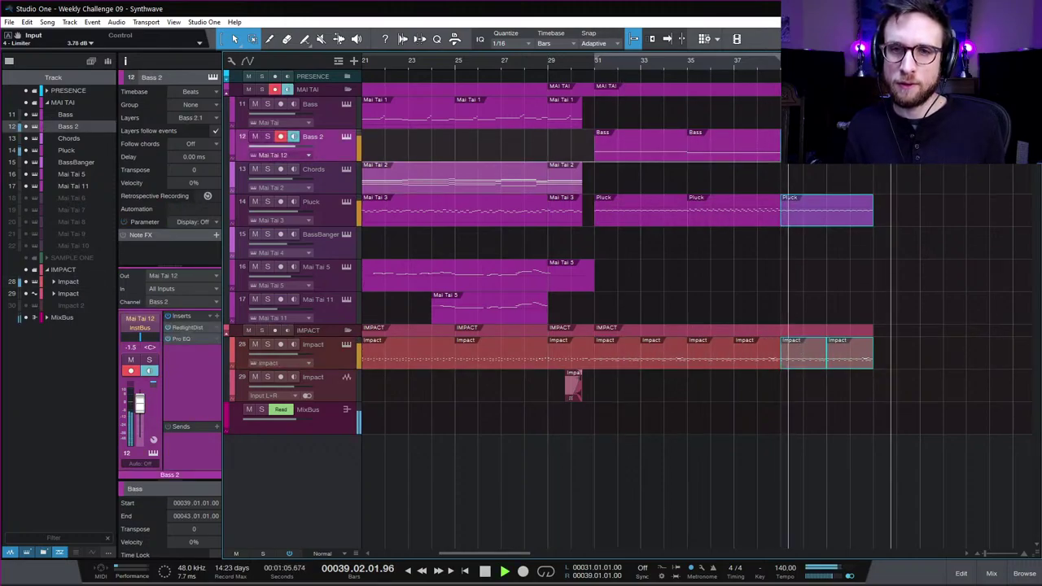
pyautogui.click(895, 106)
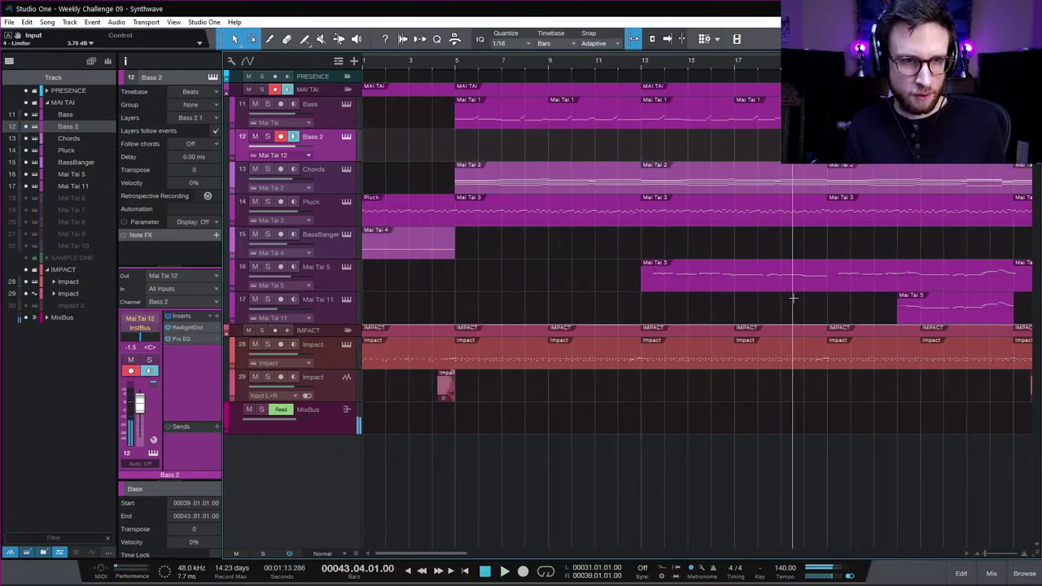
# - Play the duplicated section from bar 39 and stop playback
pyautogui.hscroll(10, 792, 299)
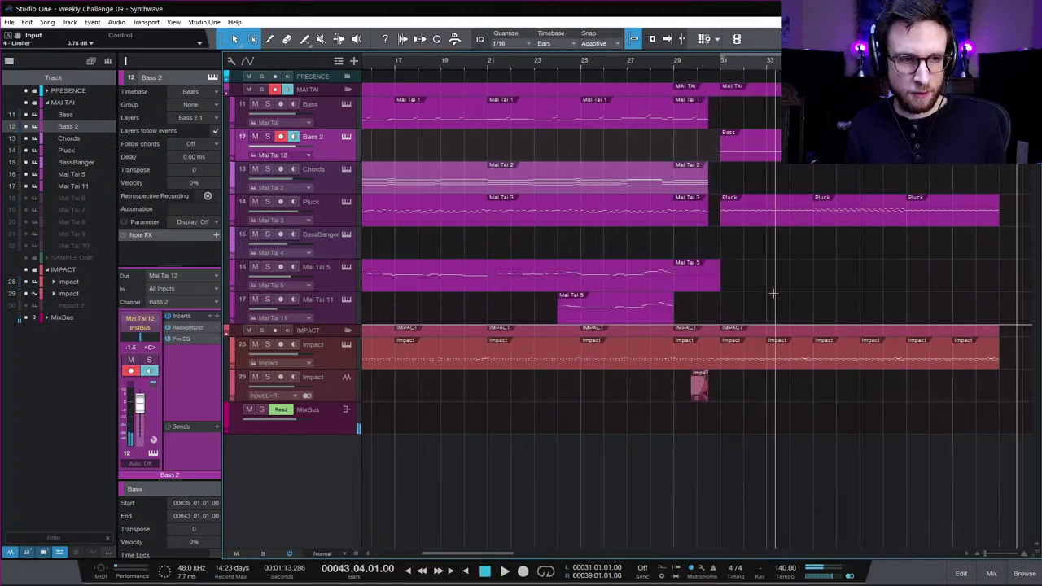
pyautogui.click(692, 65)
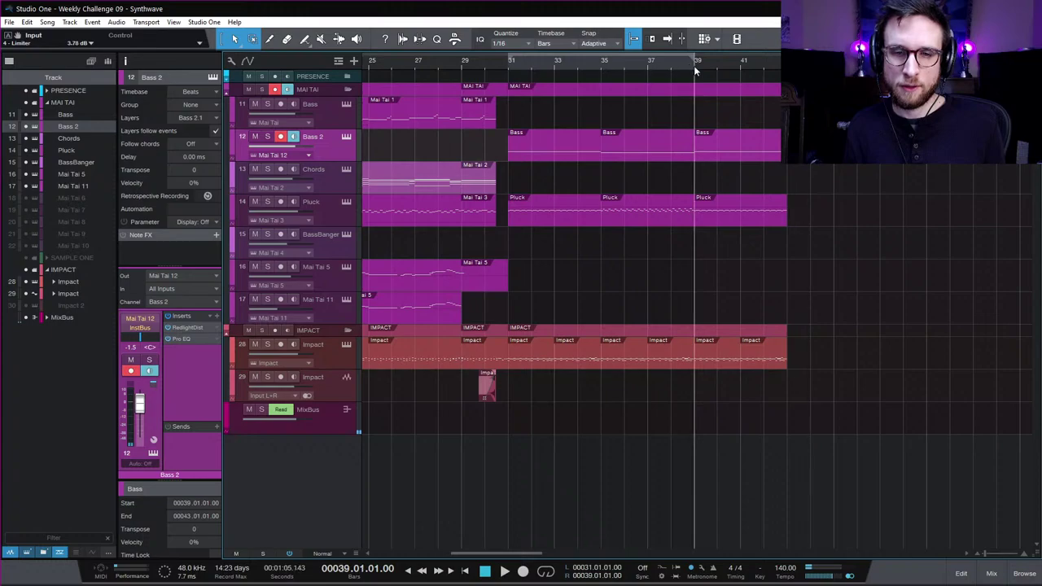
pyautogui.press('space')
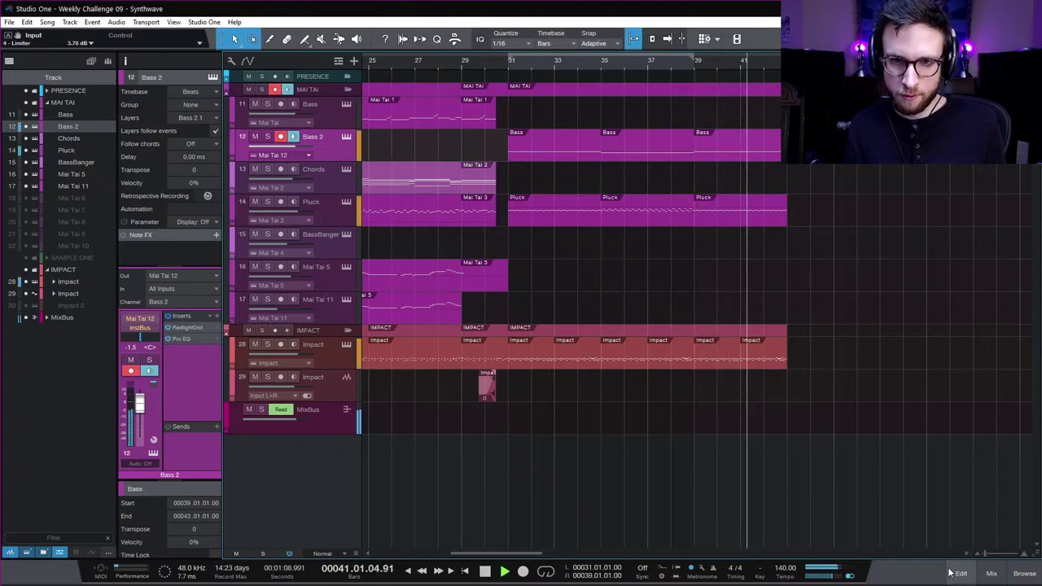
pyautogui.press('space')
# - Save the song and start playback from its beginning with the whole arrangement in view
pyautogui.press('Home')
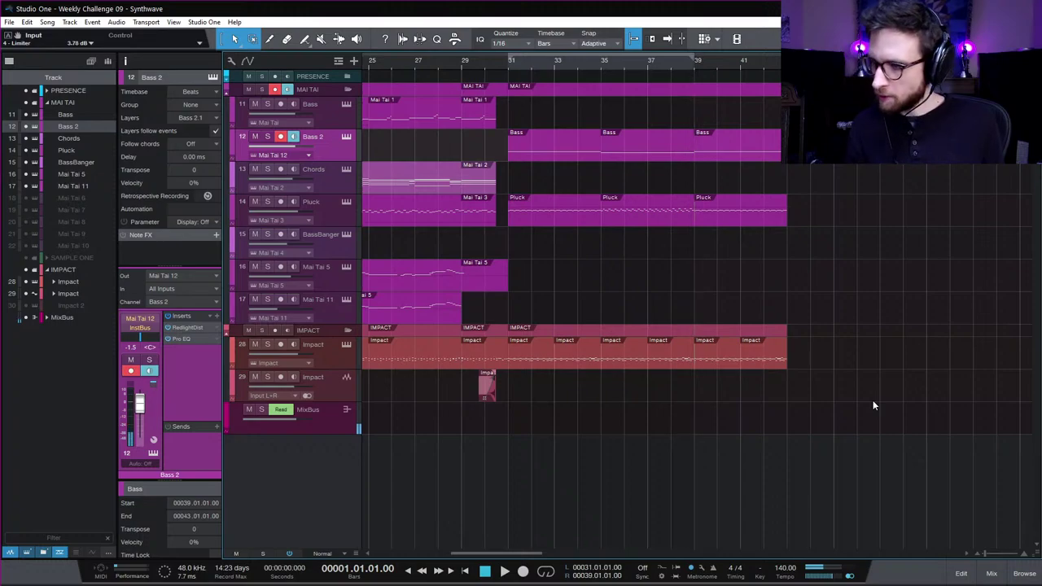
pyautogui.hotkey('ctrl', 's')
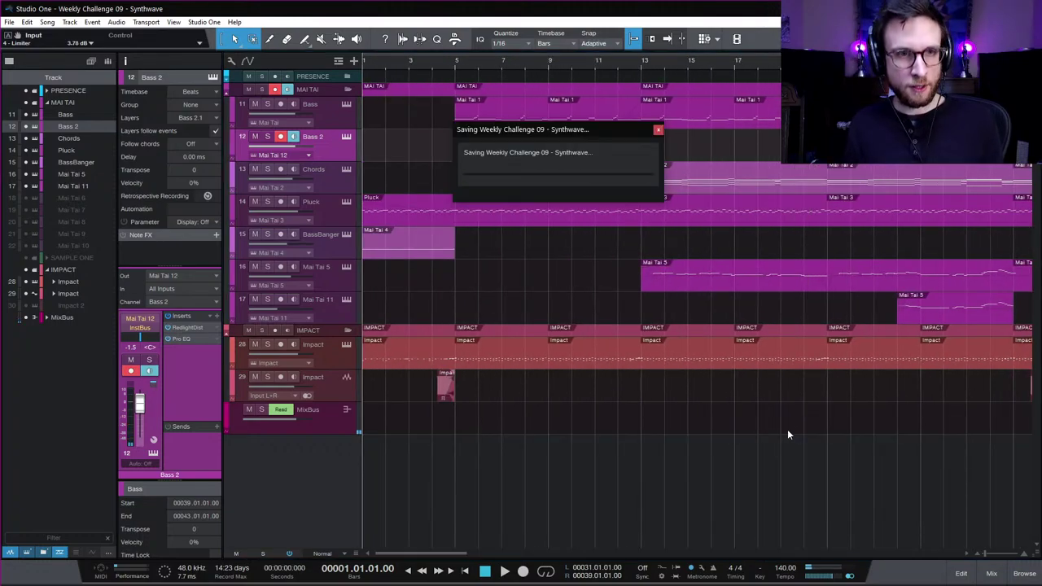
pyautogui.press('space')
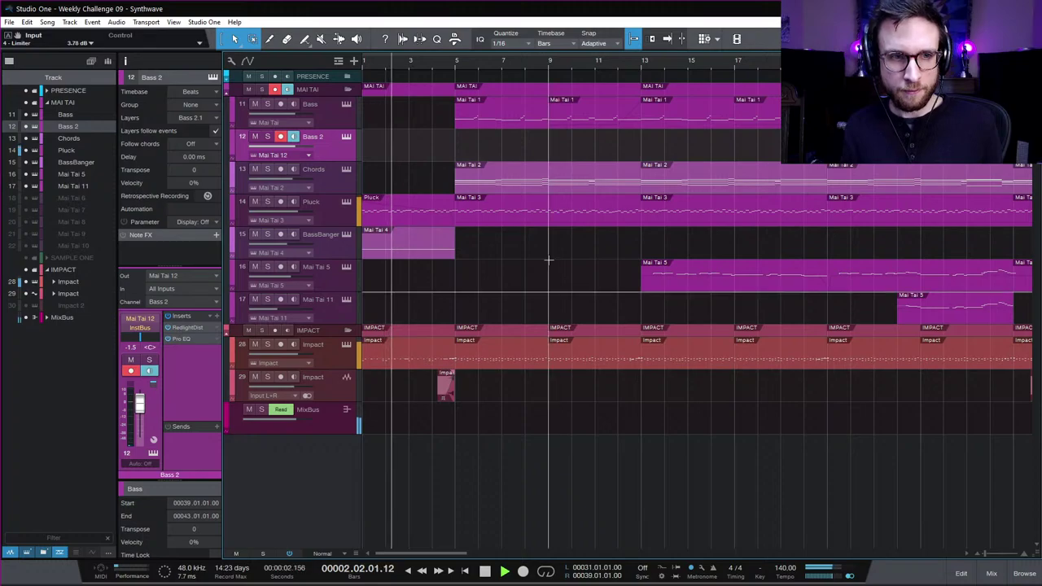
pyautogui.press('w')
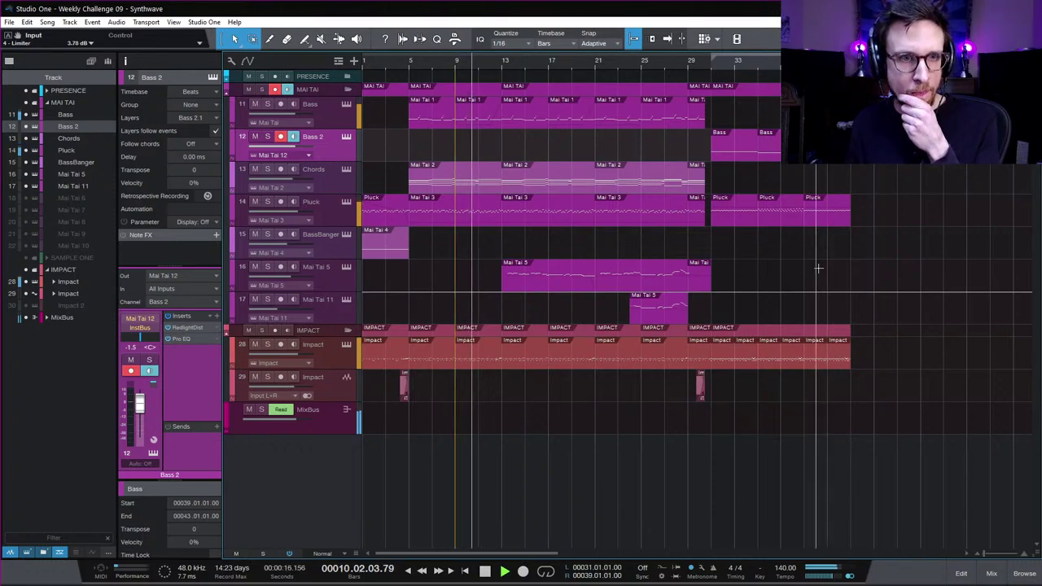
# - Review the mixer channels and buses while the song plays to its end, close the mixer, and save the song
pyautogui.click(992, 574)
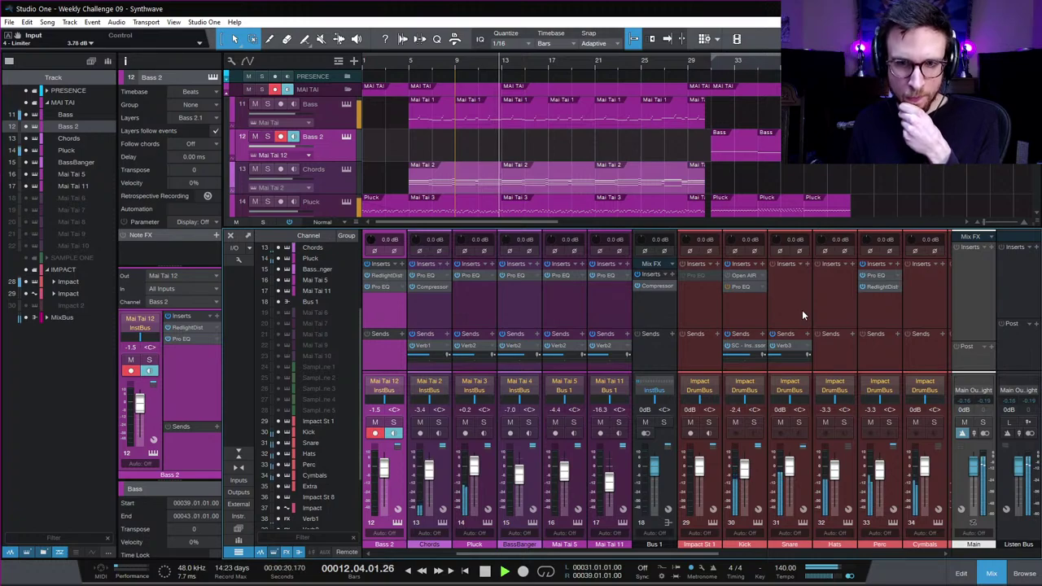
pyautogui.hscroll(3, 801, 310)
pyautogui.hscroll(3, 800, 317)
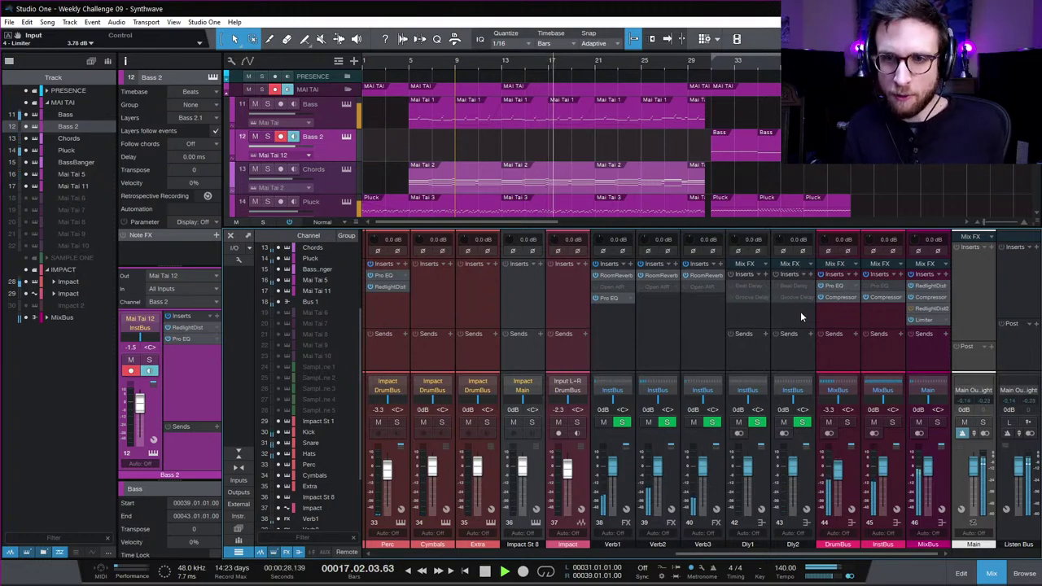
pyautogui.hscroll(-2, 716, 315)
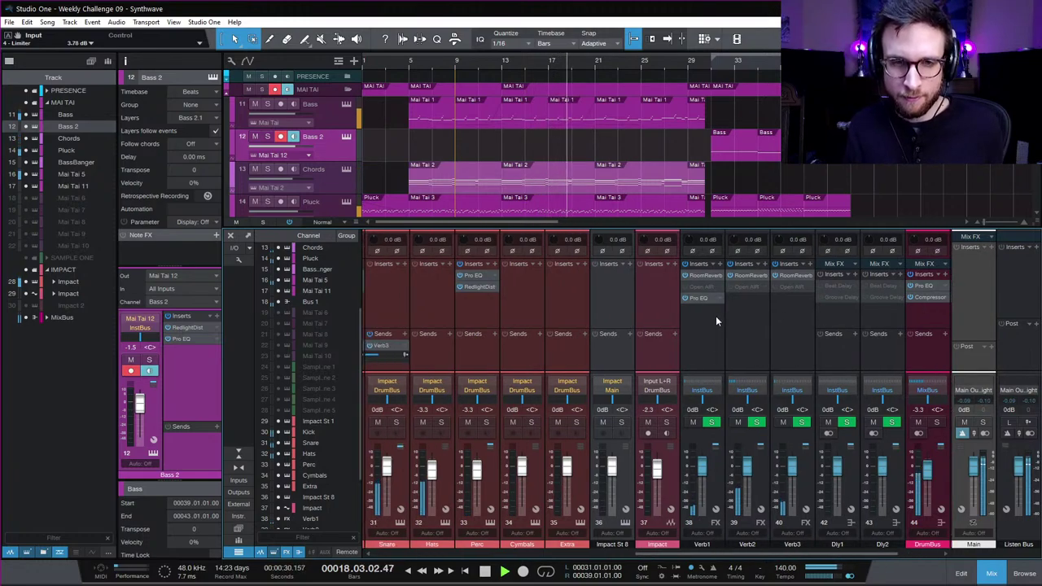
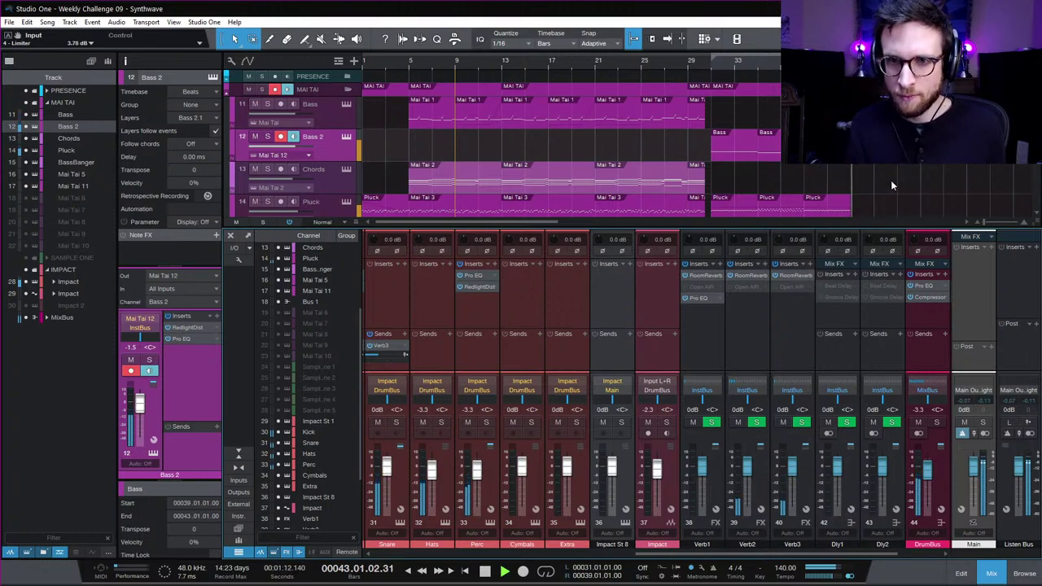
pyautogui.press('space')
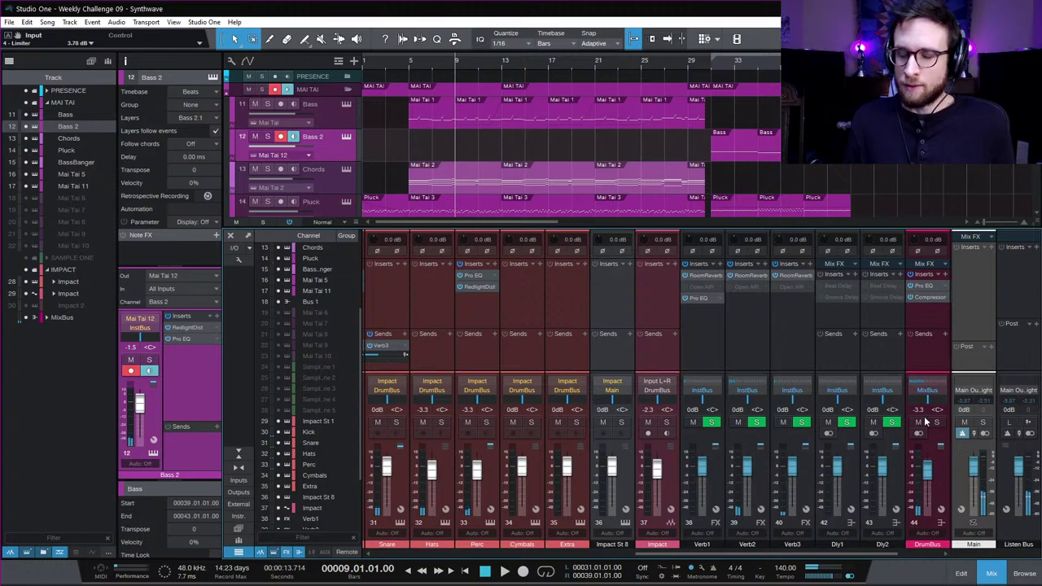
pyautogui.click(991, 573)
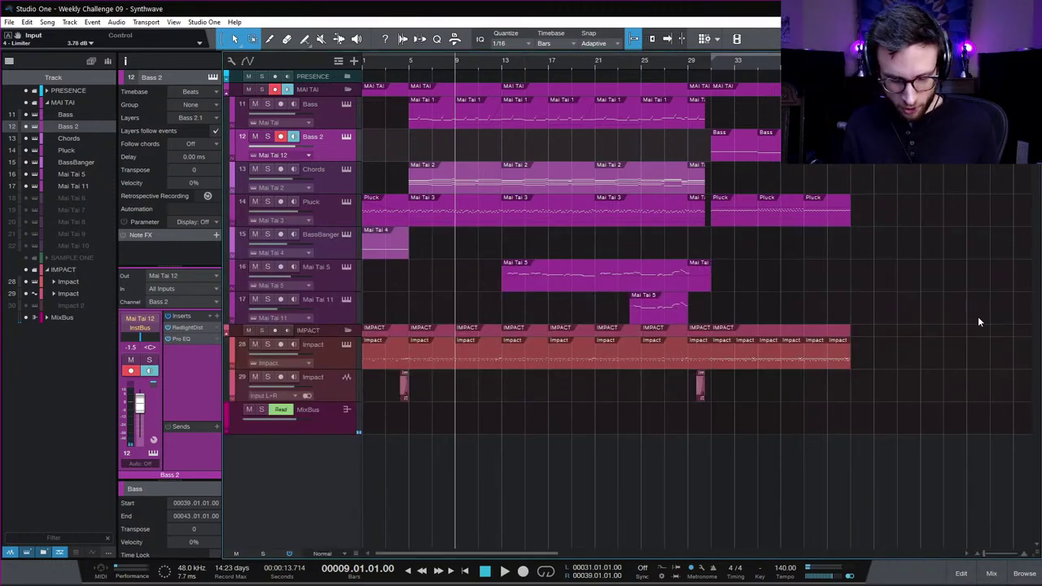
pyautogui.hotkey('ctrl', 's')
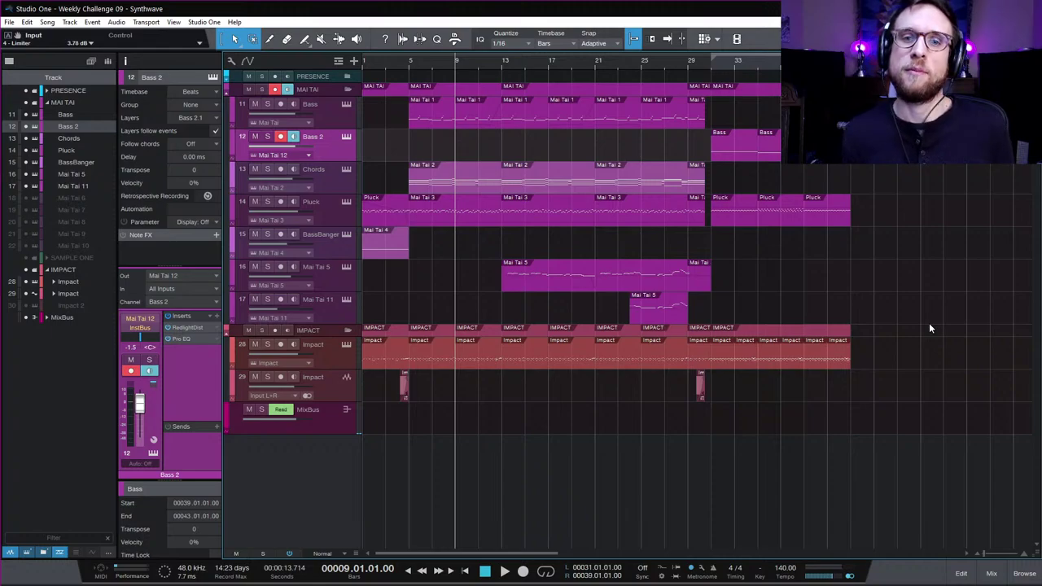
# - Play the new section from bar 31 to listen to its drums
pyautogui.click(710, 65)
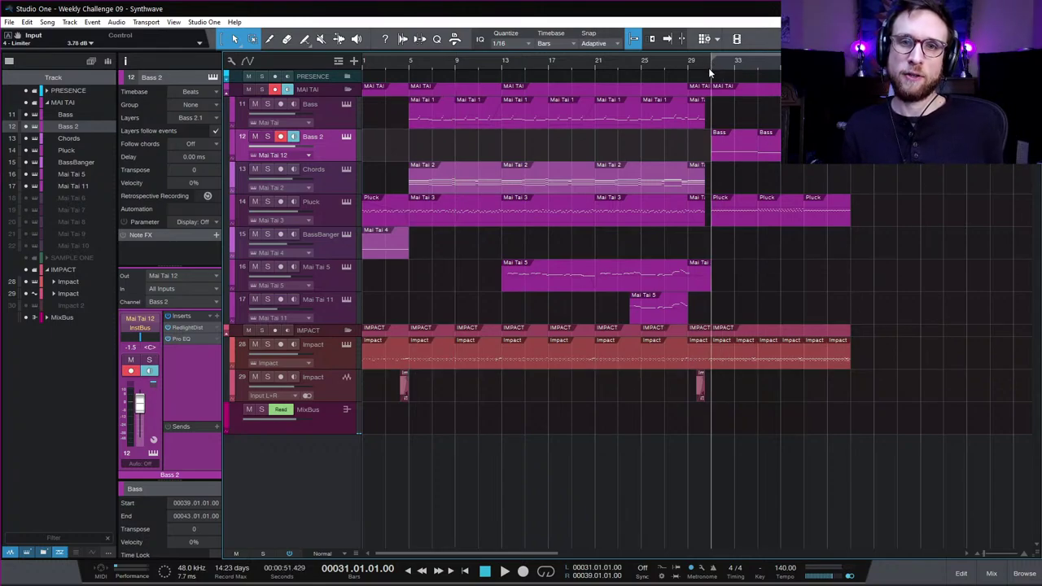
pyautogui.press('space')
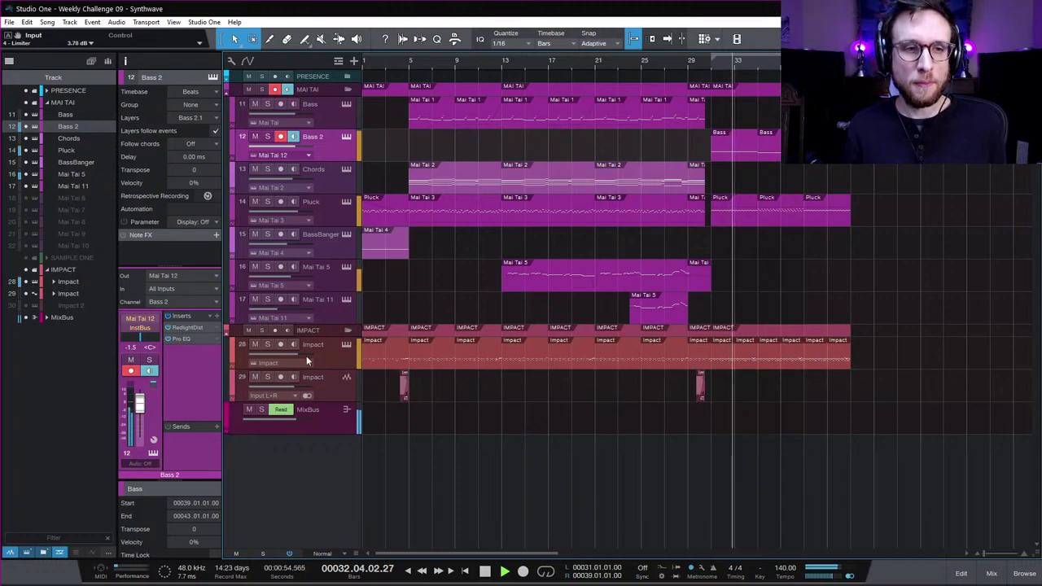
pyautogui.press('space')
# - Open the mixer, select the Impact instrument track to audition its drums, and select the Snare channel
pyautogui.press('F3')
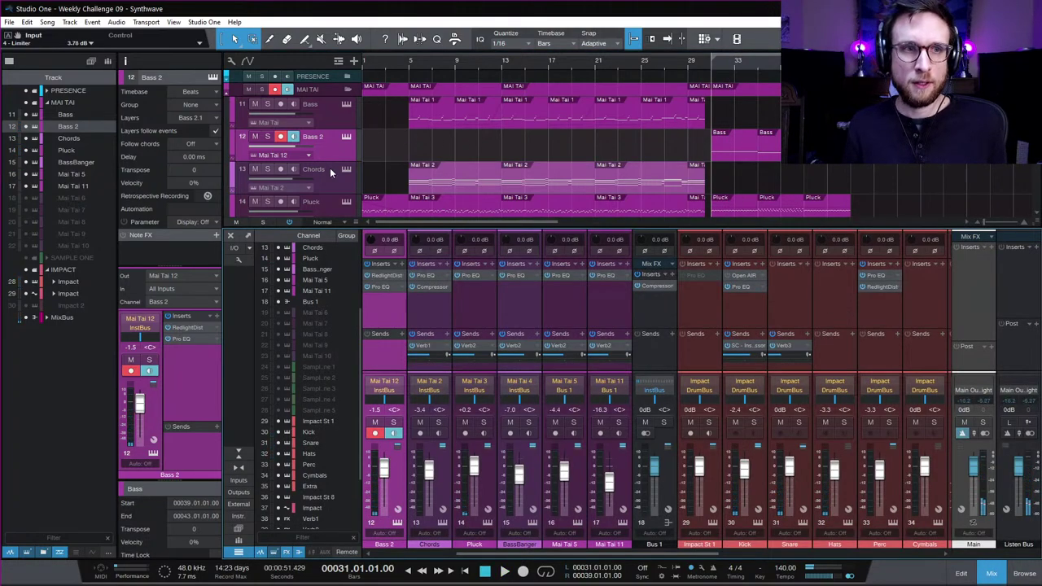
pyautogui.scroll(-10, 343, 158)
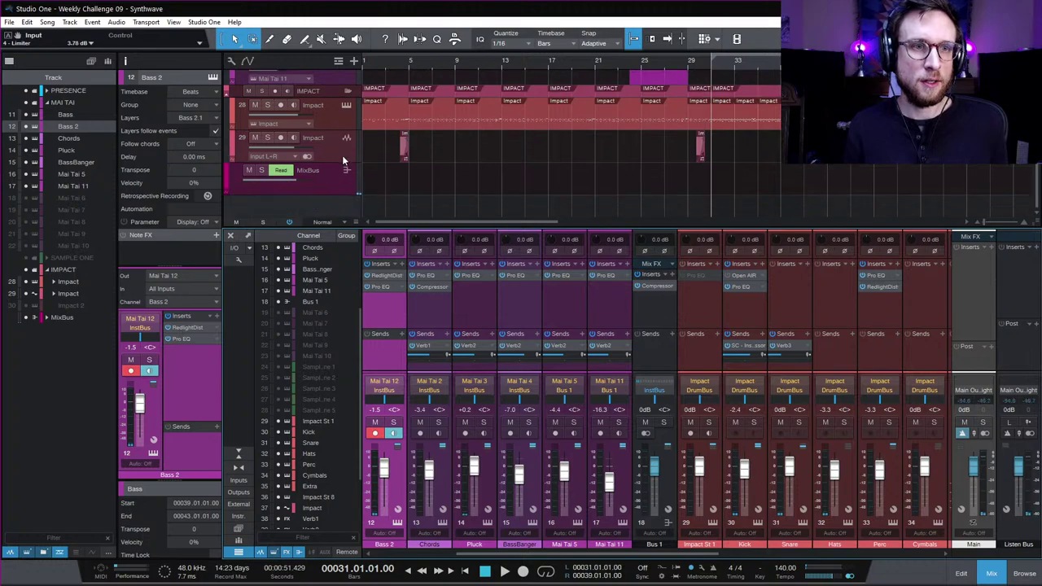
pyautogui.click(342, 125)
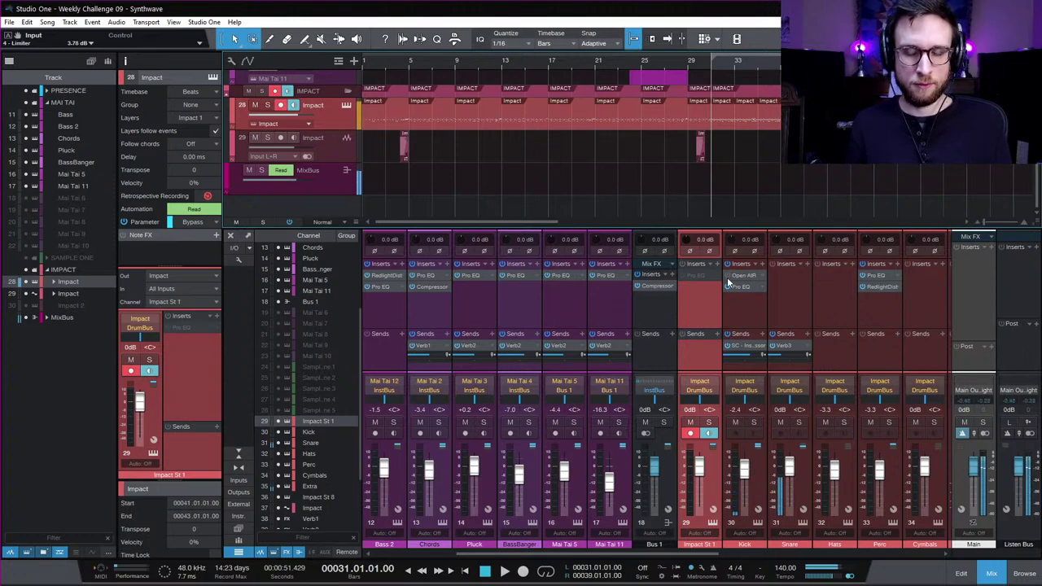
pyautogui.click(790, 304)
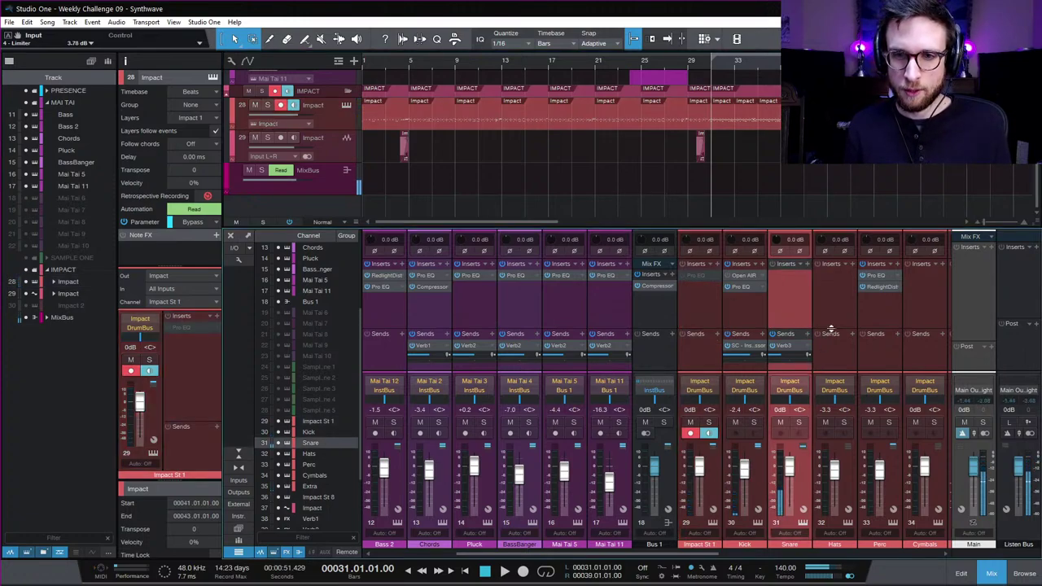
# - Enable the Open AIR insert on the Verb3 effects channel and open its editor
pyautogui.hscroll(10, 829, 314)
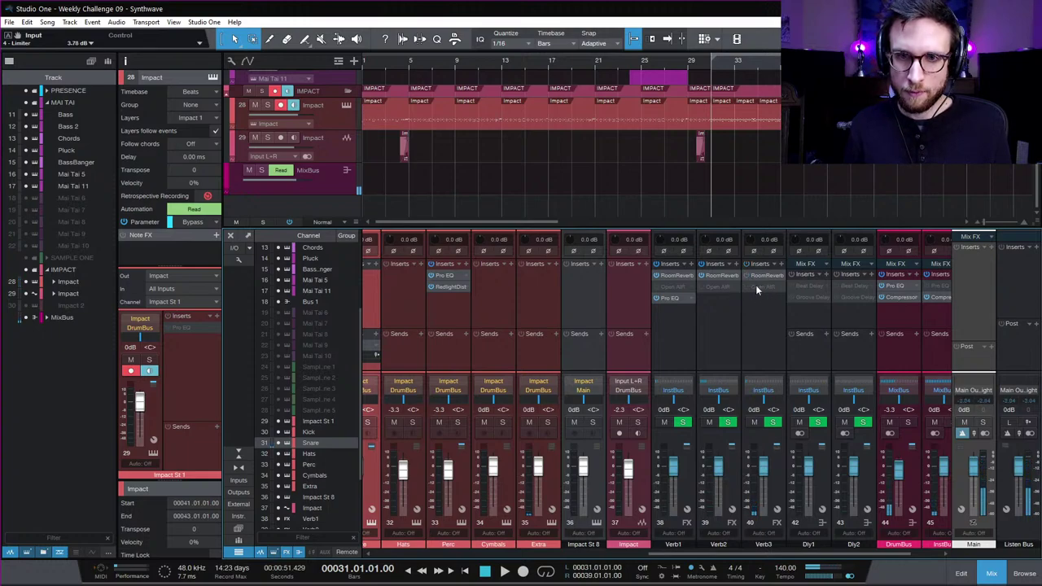
pyautogui.click(745, 288)
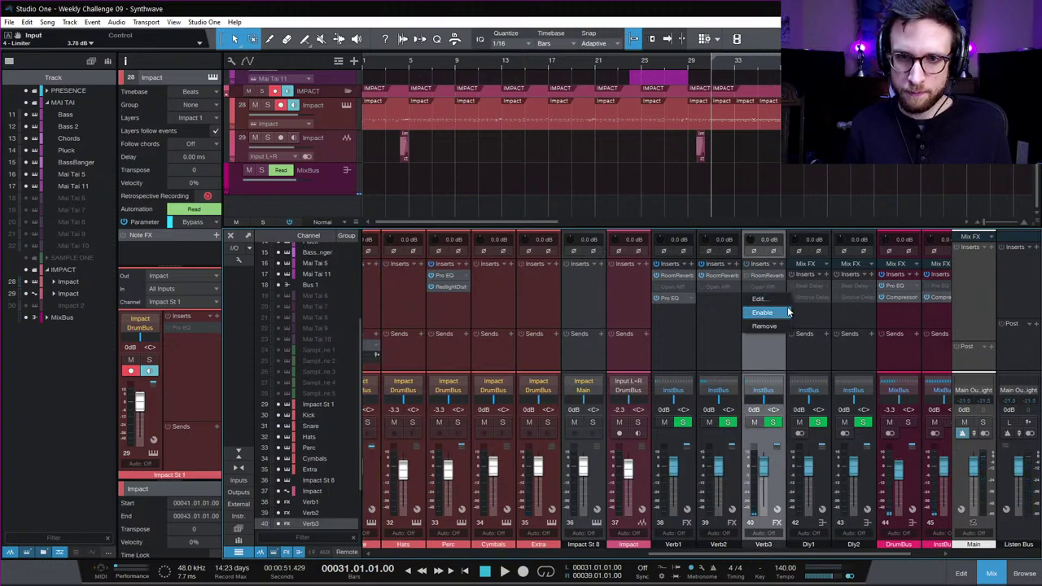
pyautogui.doubleClick(754, 286)
# - Load the Random Gate preset from the Effects category into Verb3's Open AIR reverb
pyautogui.click(535, 272)
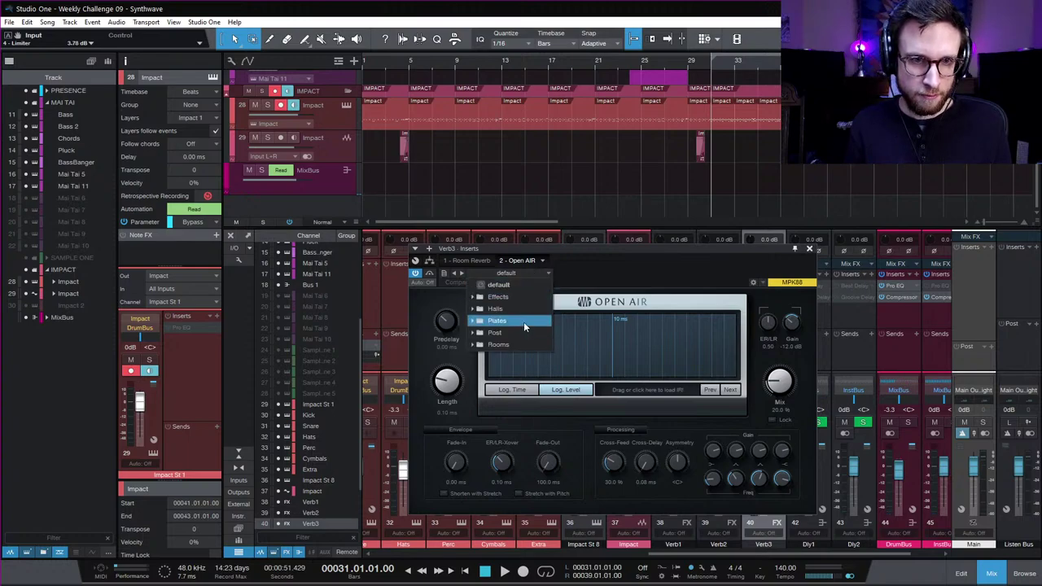
pyautogui.click(521, 298)
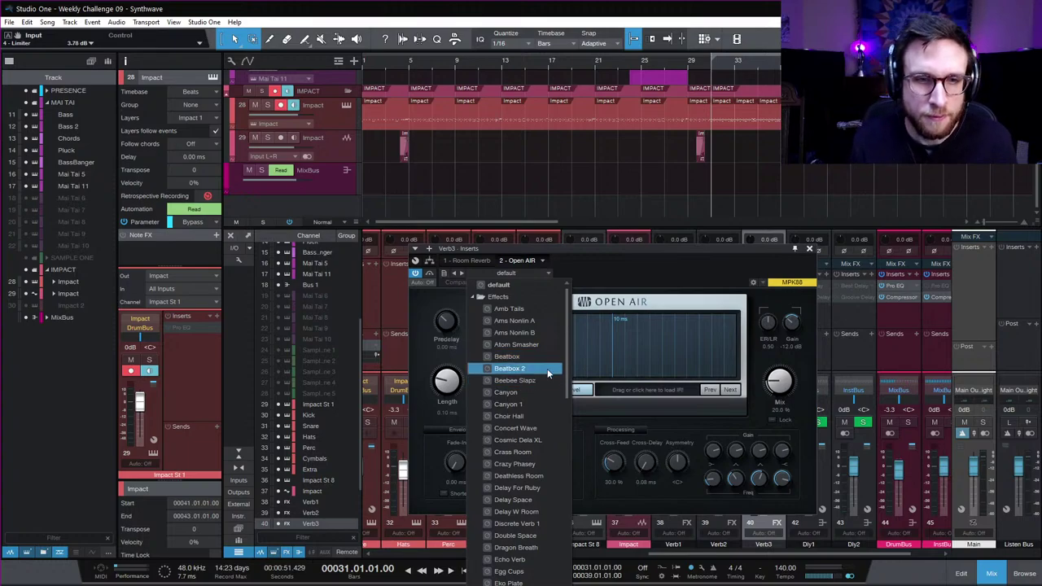
pyautogui.scroll(-3, 533, 456)
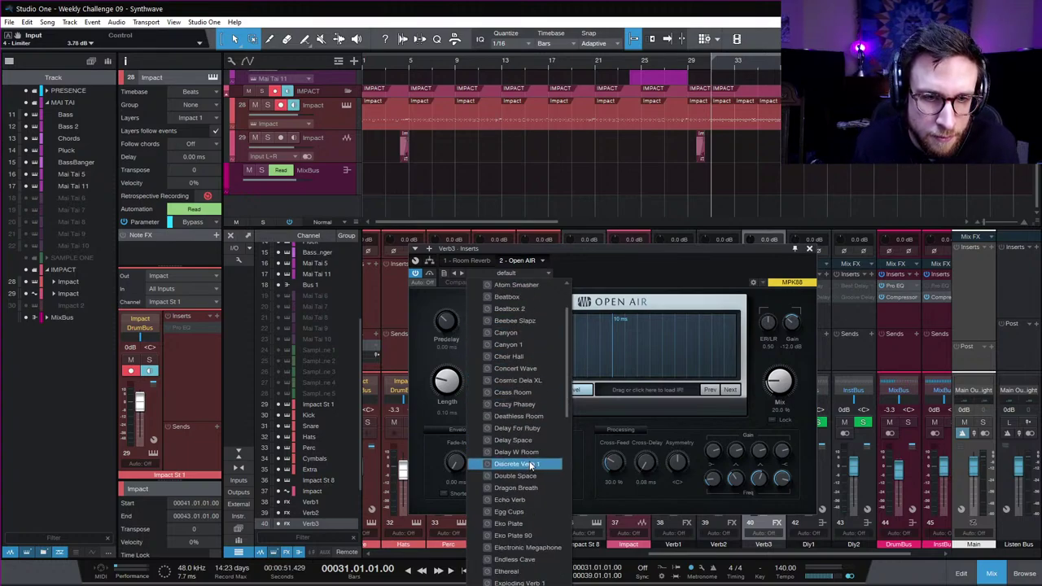
pyautogui.scroll(-1, 546, 512)
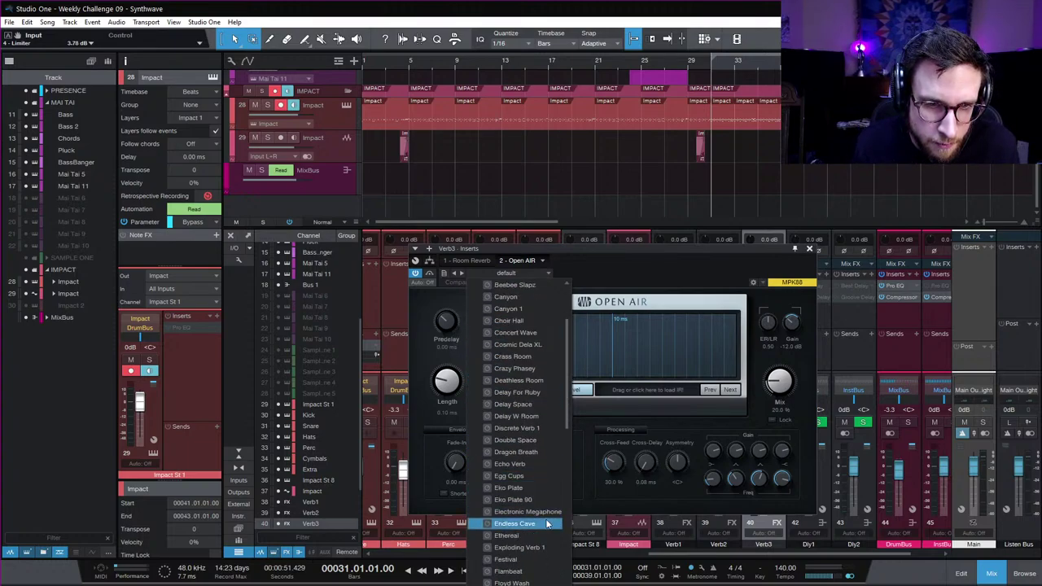
pyautogui.scroll(-2, 545, 514)
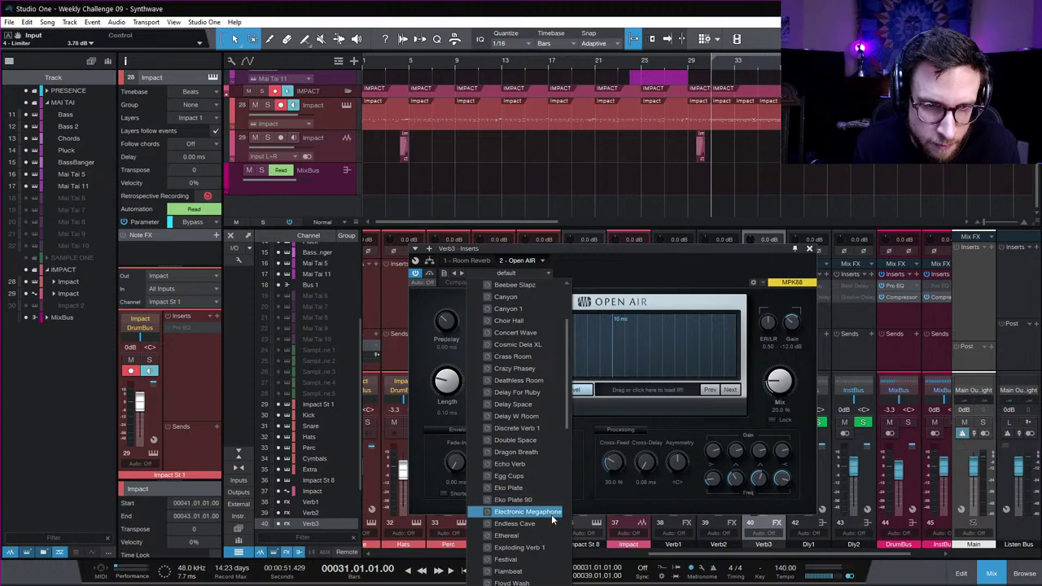
pyautogui.scroll(-5, 552, 525)
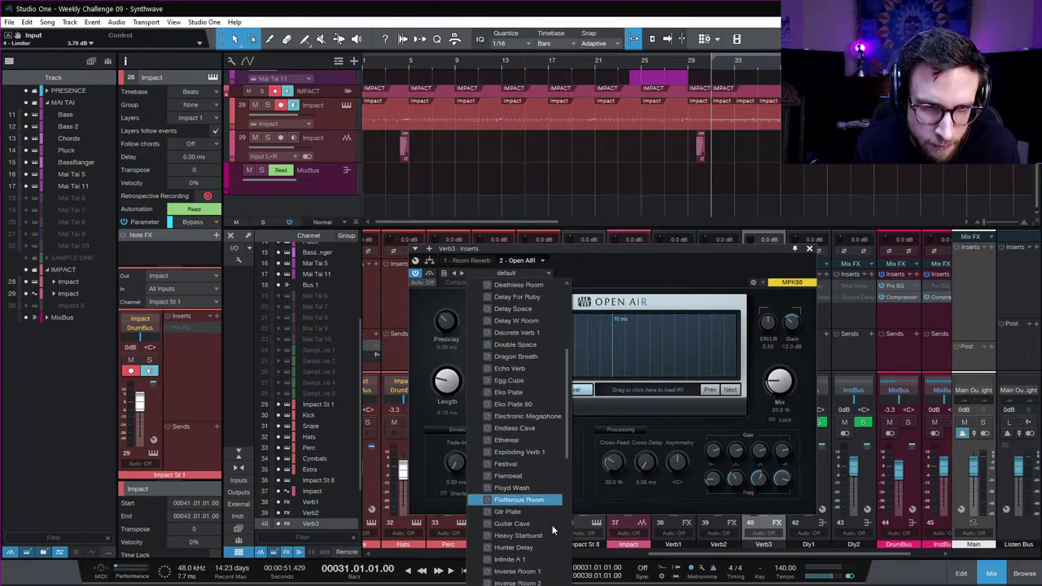
pyautogui.scroll(-4, 552, 524)
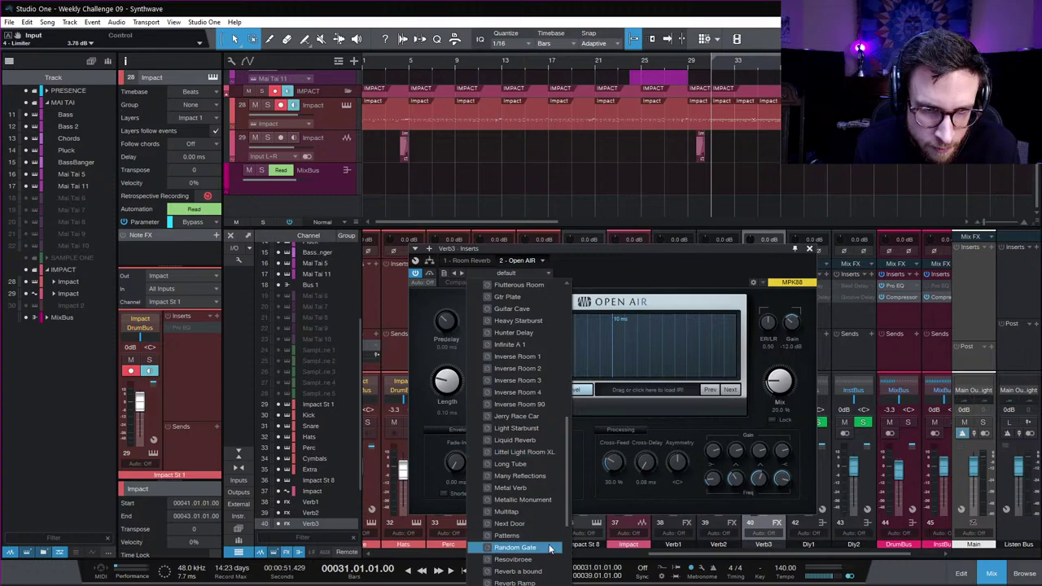
pyautogui.click(549, 546)
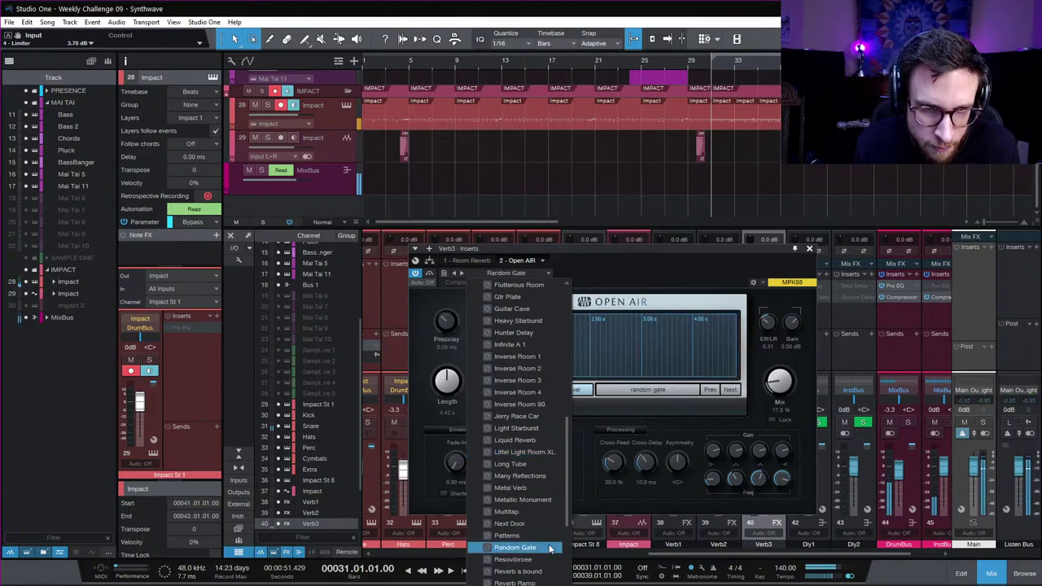
# - Audition the Rverse Gate and Rverse Gate 1 presets from the Effects category in Verb3's Open AIR reverb
pyautogui.scroll(-1, 550, 550)
pyautogui.scroll(-1, 550, 547)
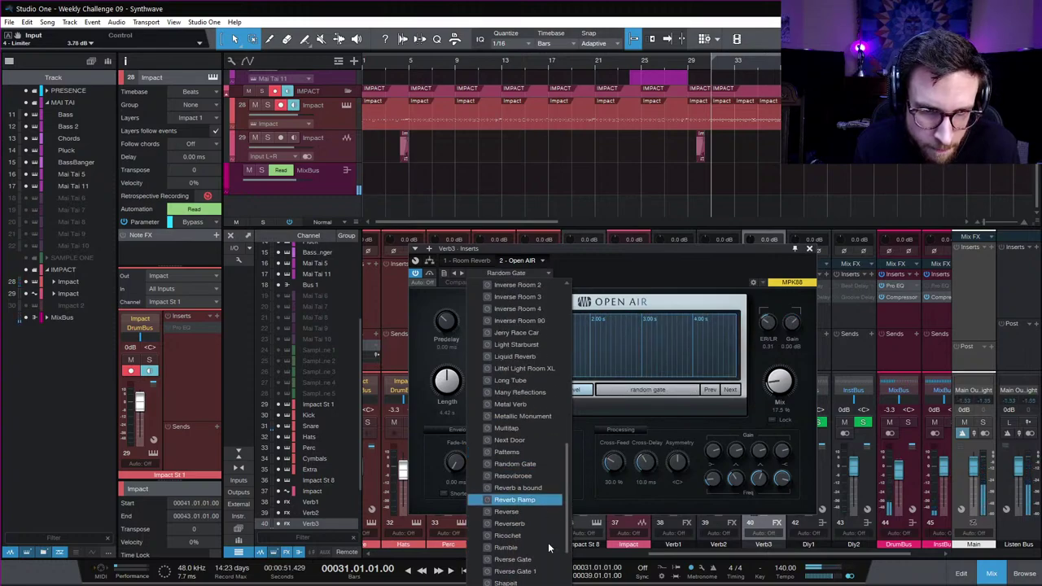
pyautogui.click(550, 560)
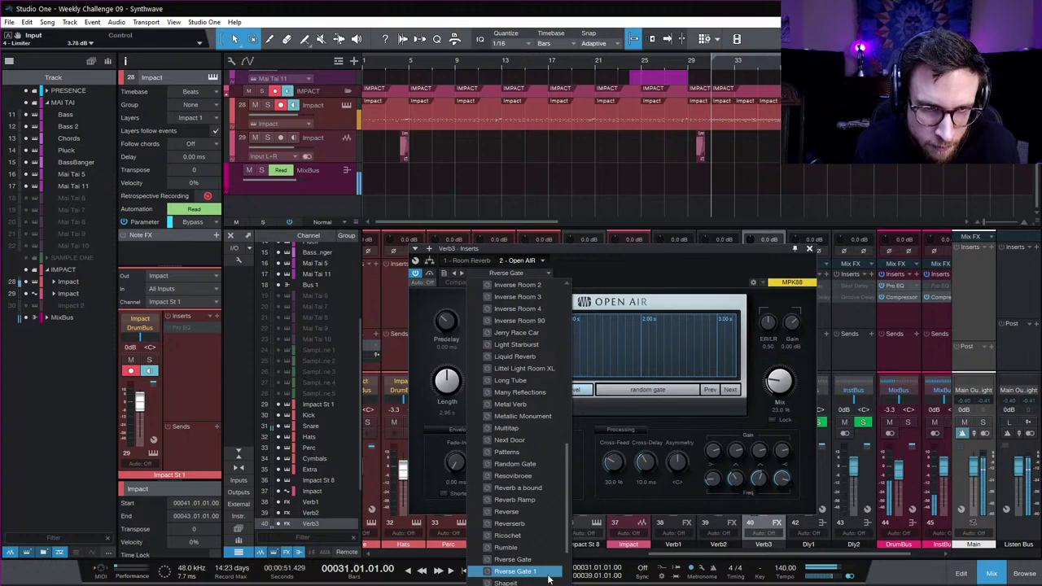
pyautogui.click(545, 572)
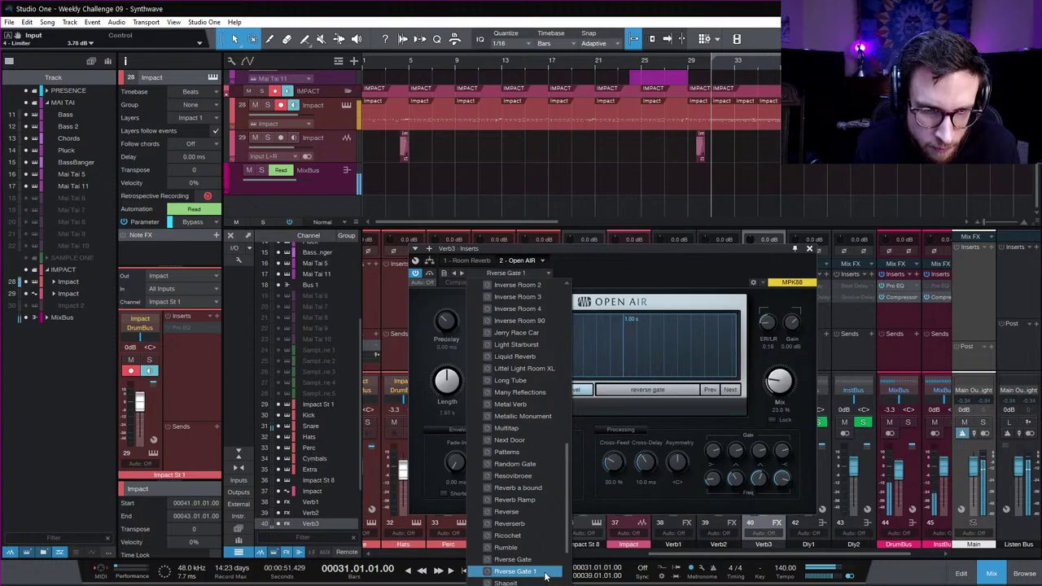
pyautogui.scroll(-3, 545, 576)
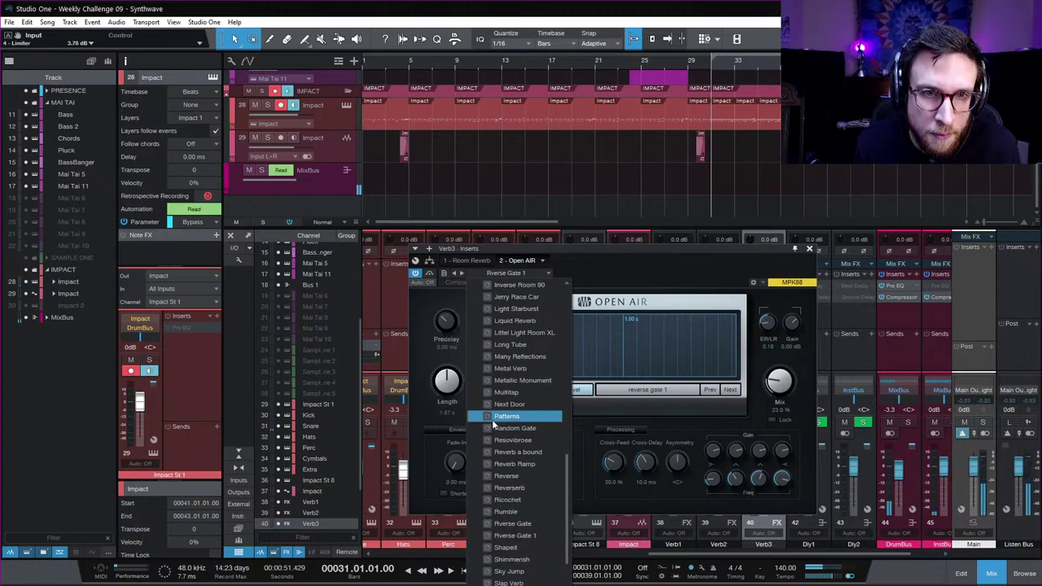
# - Look through Open AIR's Medium Plate presets for a suitable snare reverb
pyautogui.scroll(10, 491, 381)
pyautogui.scroll(5, 490, 381)
pyautogui.click(500, 296)
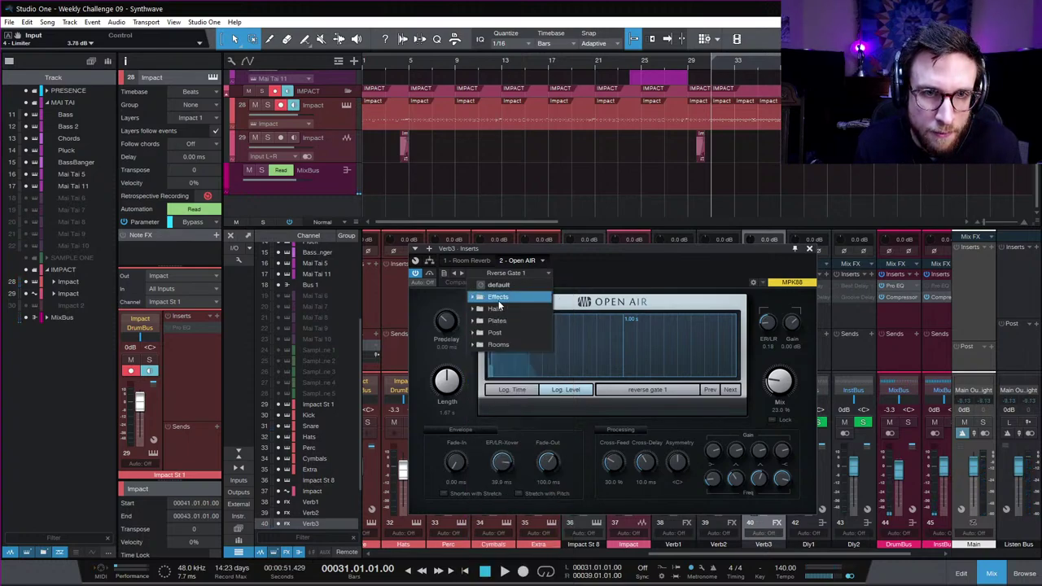
pyautogui.click(521, 323)
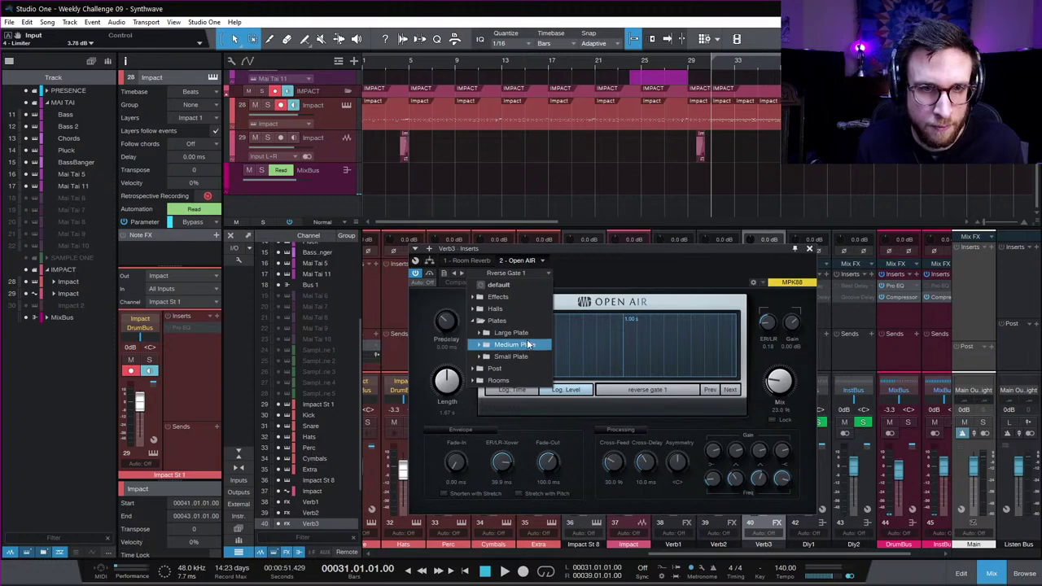
pyautogui.click(524, 344)
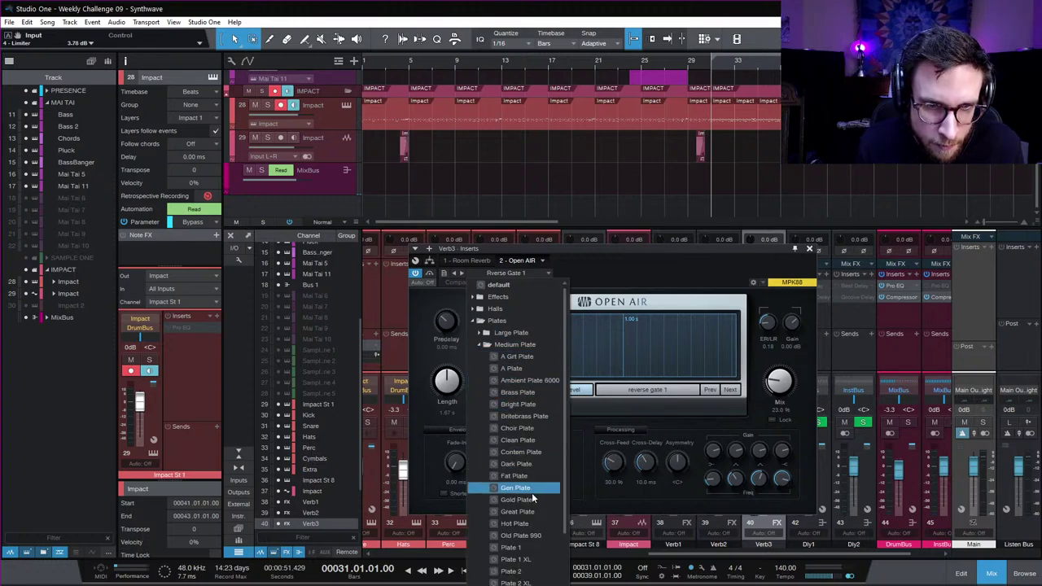
pyautogui.scroll(-2, 539, 493)
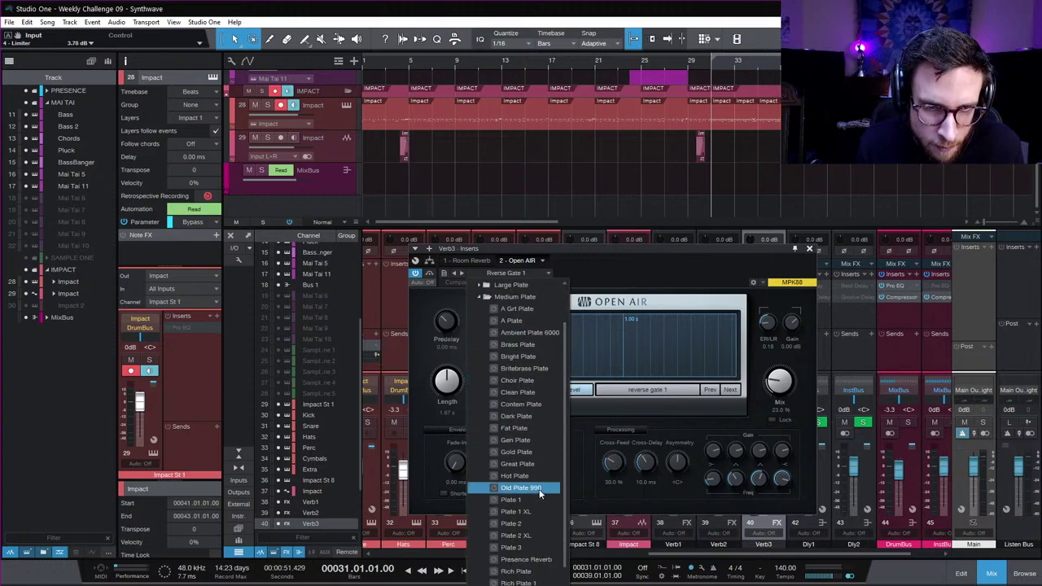
pyautogui.scroll(-2, 538, 486)
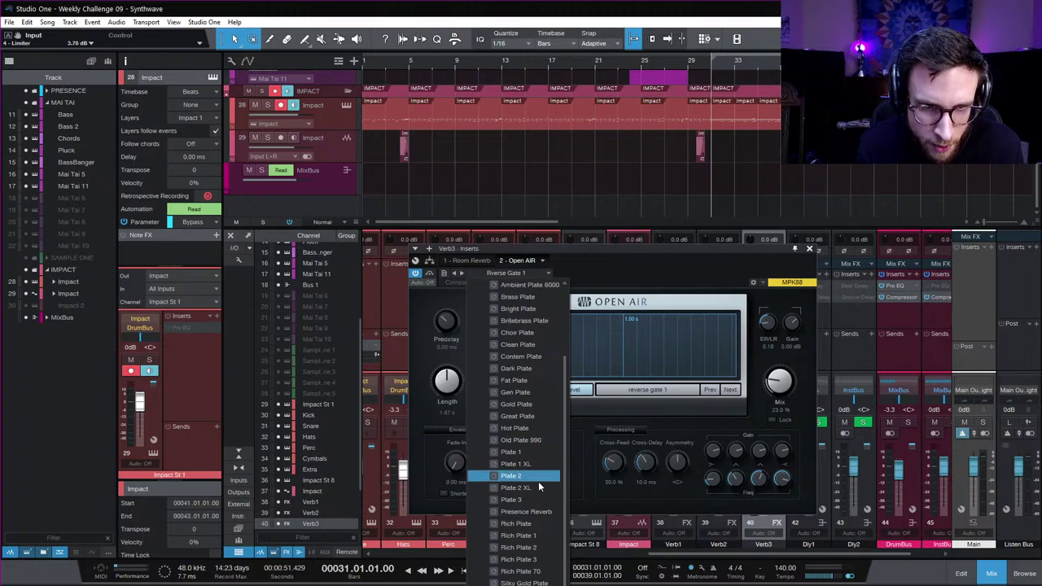
pyautogui.scroll(4, 538, 481)
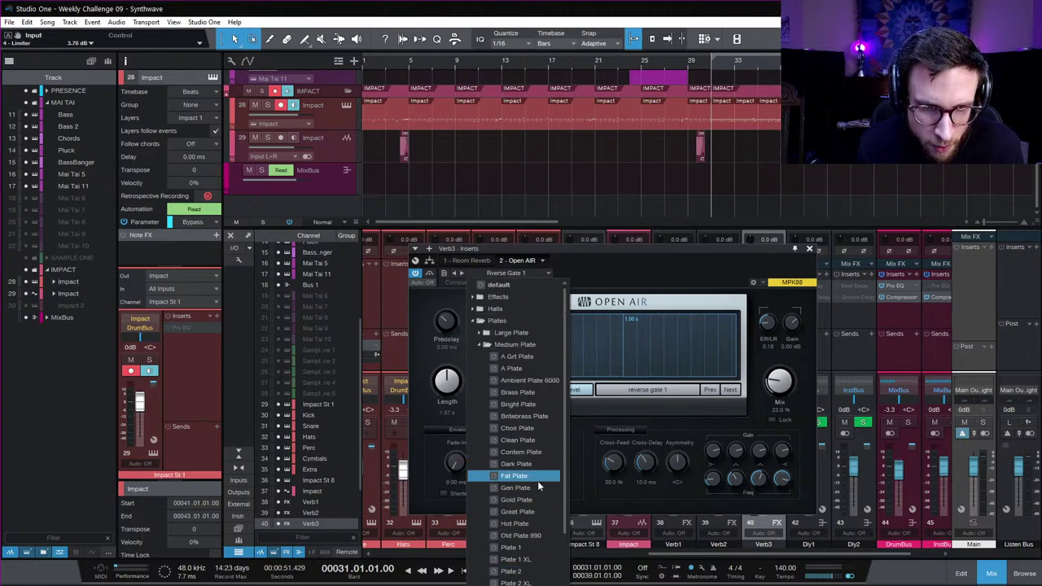
pyautogui.click(528, 346)
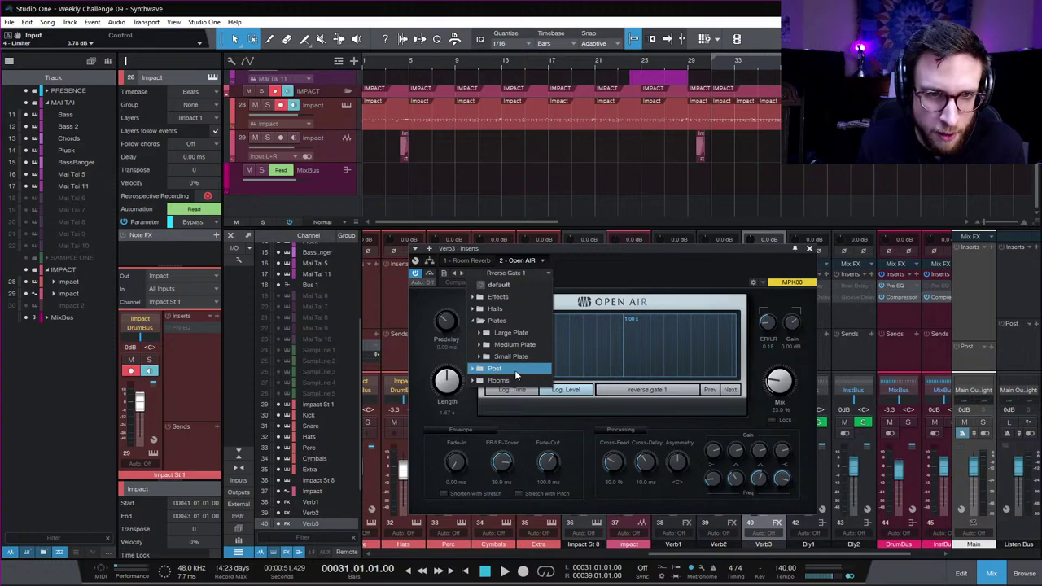
# - Load the Gated Reverb 1 XL preset from the Medium Halls category into Verb3's Open AIR
pyautogui.click(495, 308)
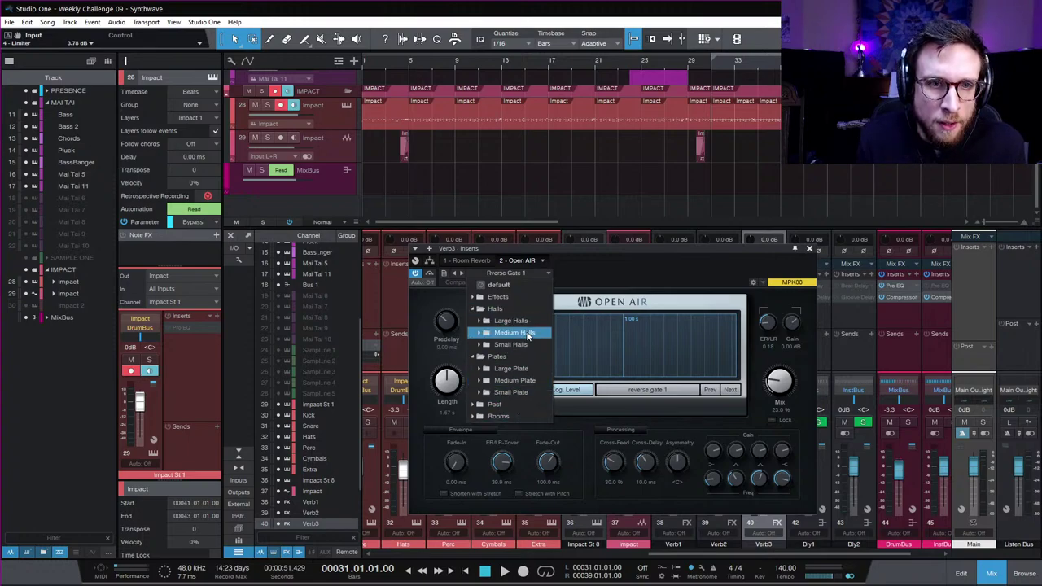
pyautogui.click(528, 334)
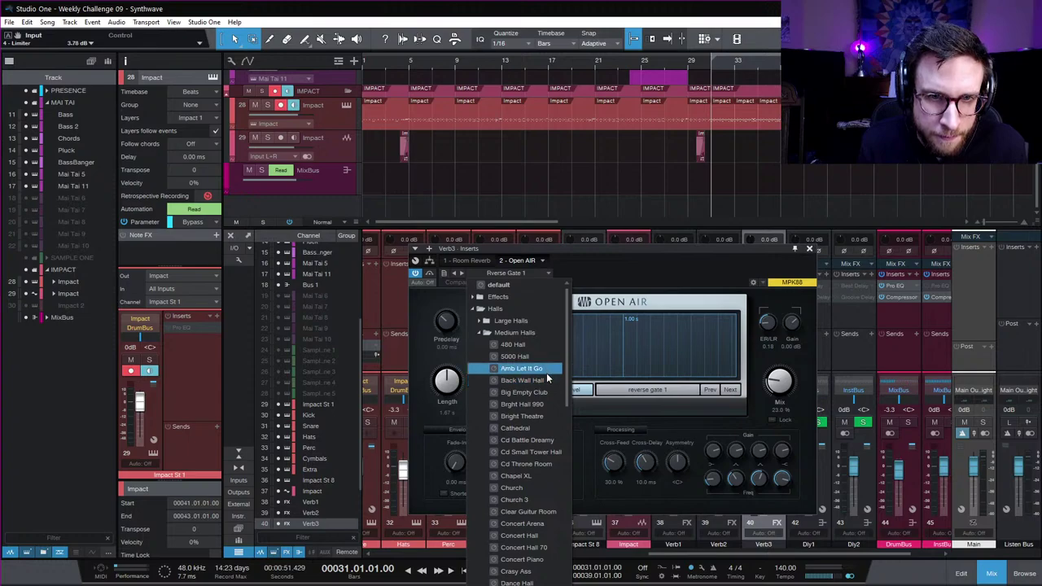
pyautogui.scroll(-1, 540, 501)
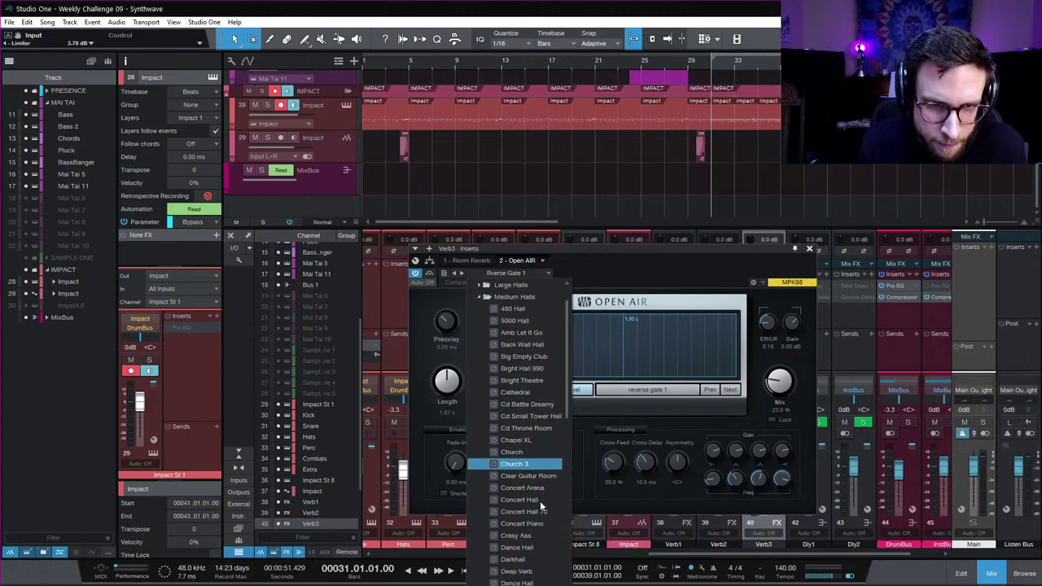
pyautogui.scroll(-2, 540, 501)
pyautogui.click(556, 573)
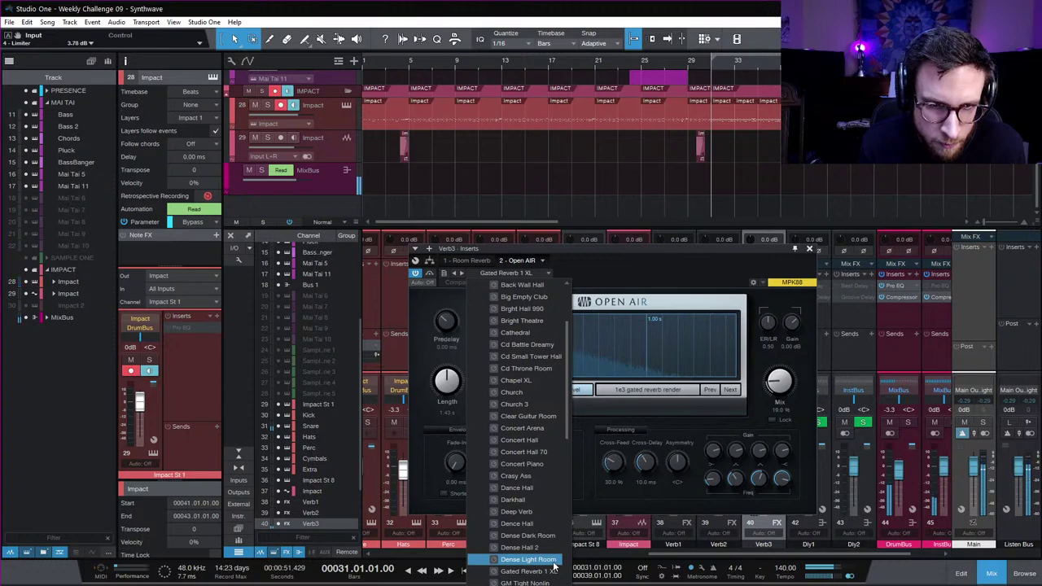
# - Look through the remaining Medium Halls presets, close the list, and set Open AIR's Fade-Out to 15.1 ms
pyautogui.scroll(-3, 544, 548)
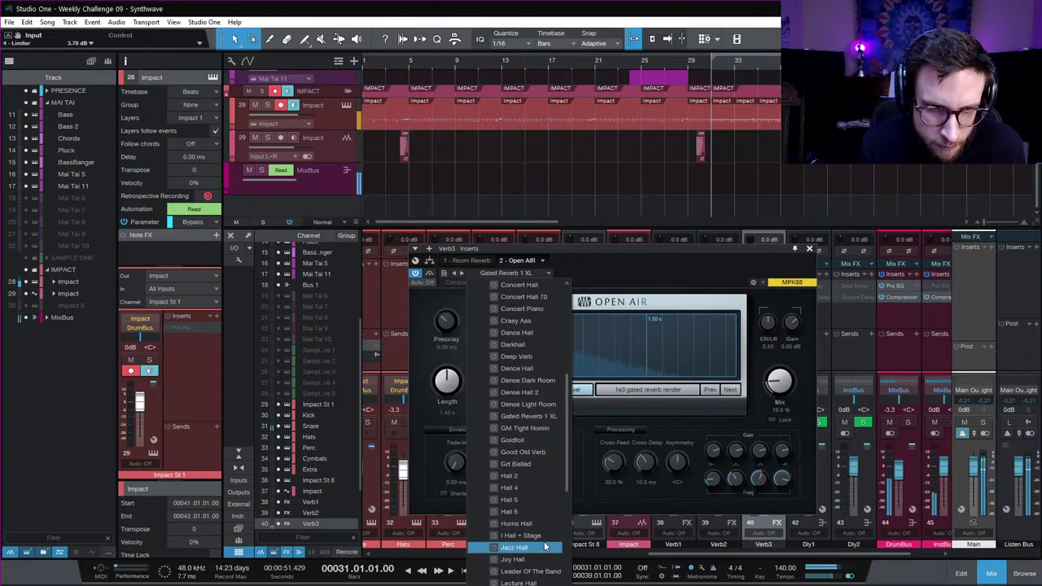
pyautogui.scroll(-2, 544, 548)
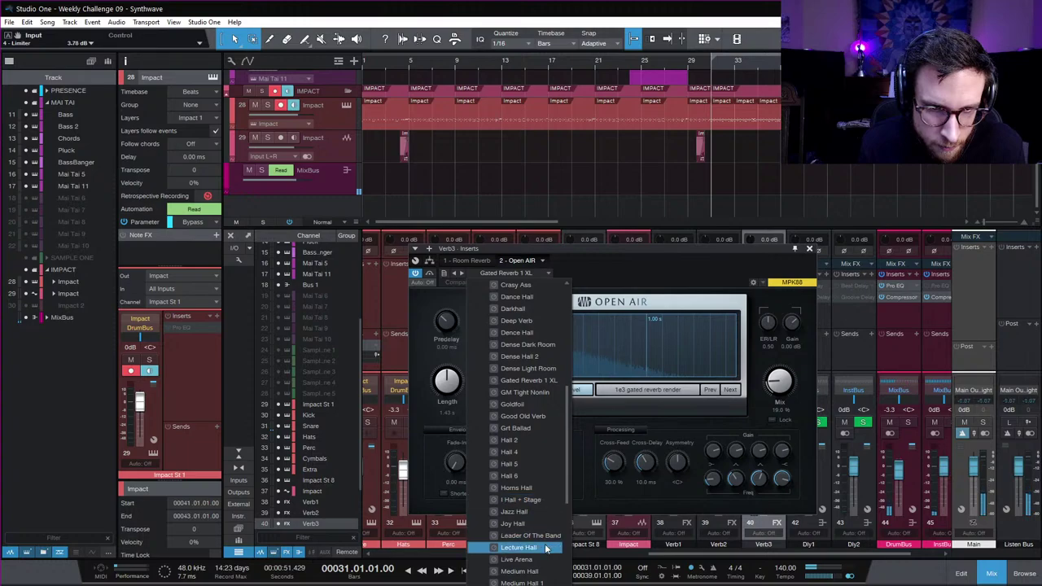
pyautogui.scroll(-1, 545, 549)
pyautogui.scroll(-3, 545, 548)
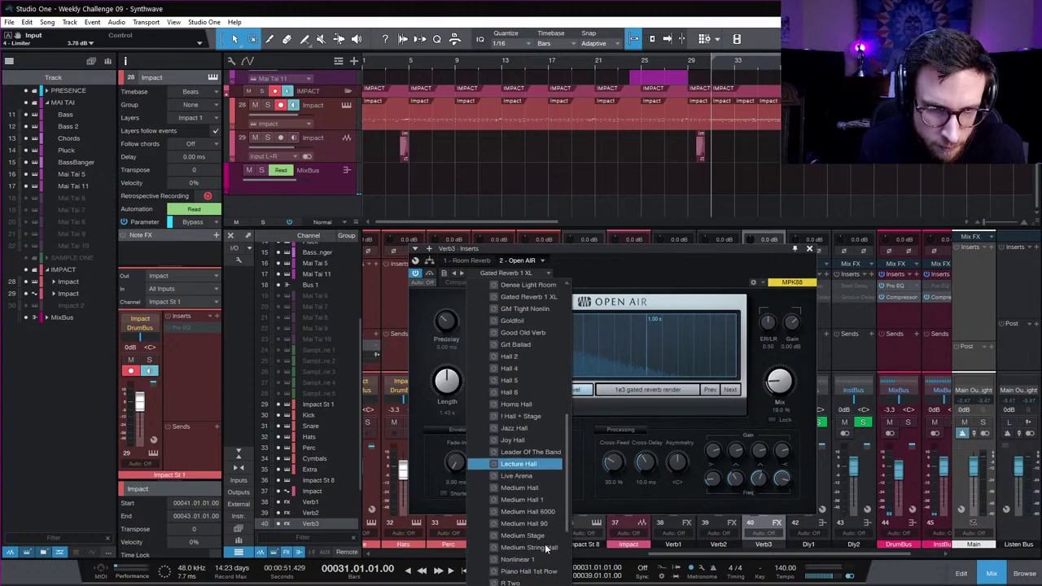
pyautogui.scroll(-3, 545, 549)
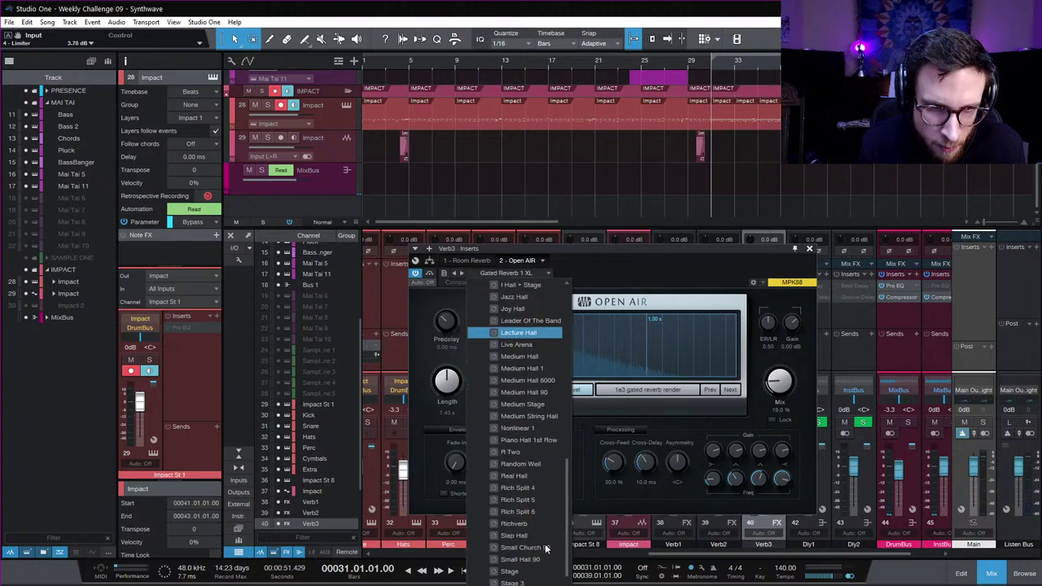
pyautogui.scroll(-1, 545, 548)
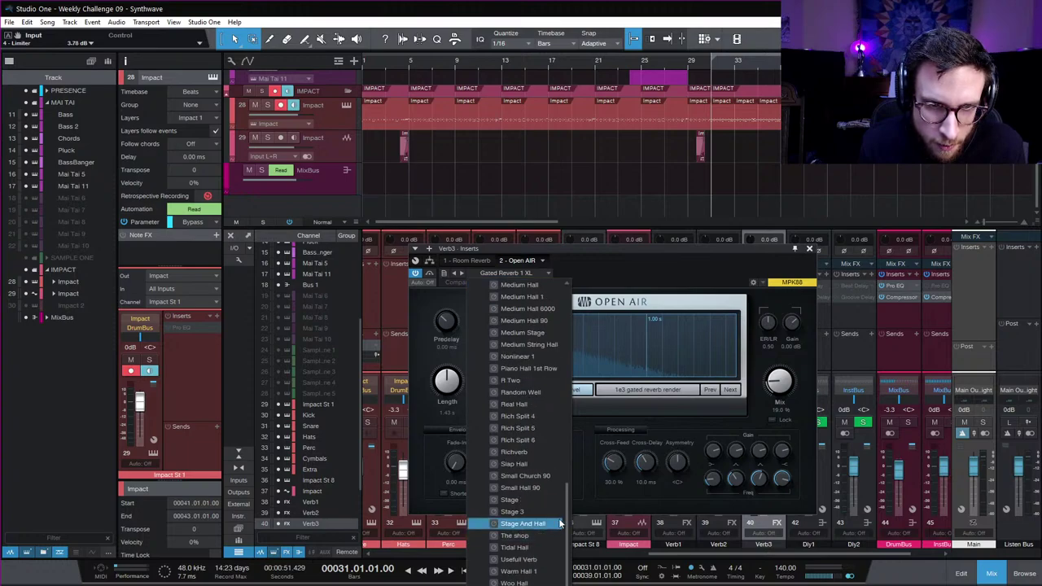
pyautogui.click(604, 483)
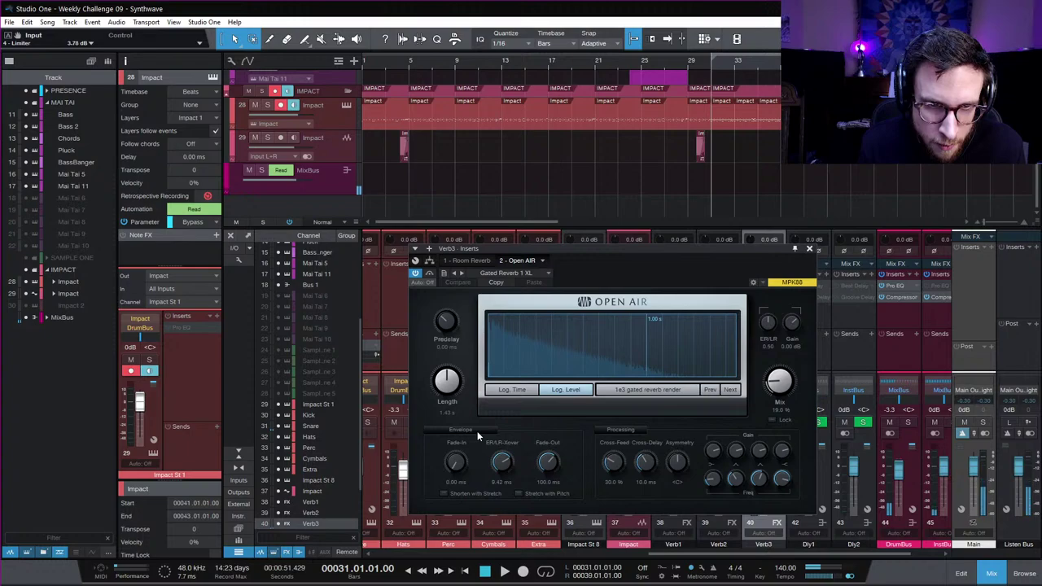
pyautogui.moveTo(547, 461)
pyautogui.mouseDown()
pyautogui.moveTo(550, 496)
pyautogui.moveTo(550, 445)
pyautogui.mouseUp()
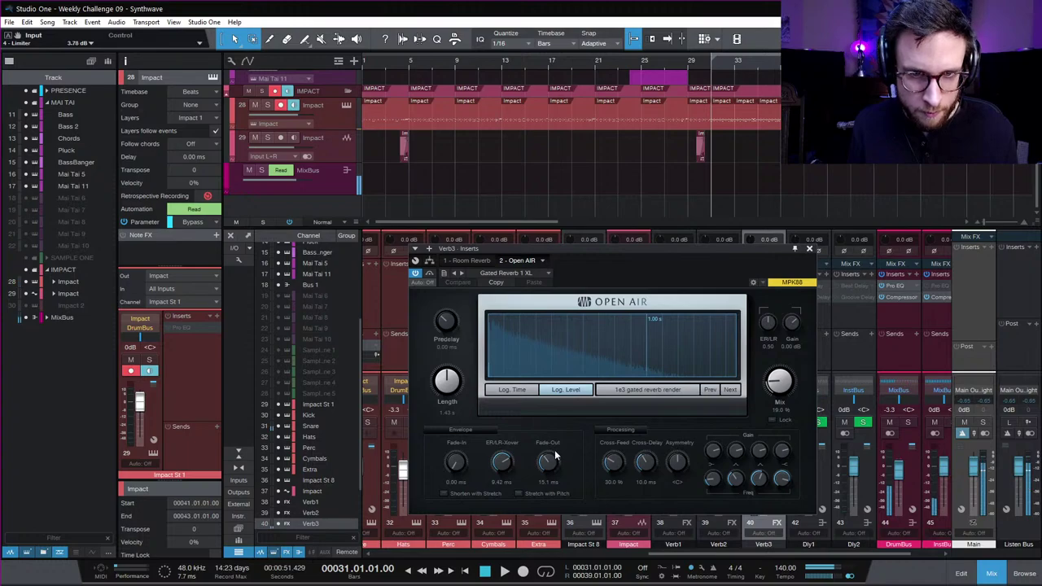
# - Return to Open AIR's Effects presets and load Random Gate
pyautogui.click(535, 277)
pyautogui.click(495, 309)
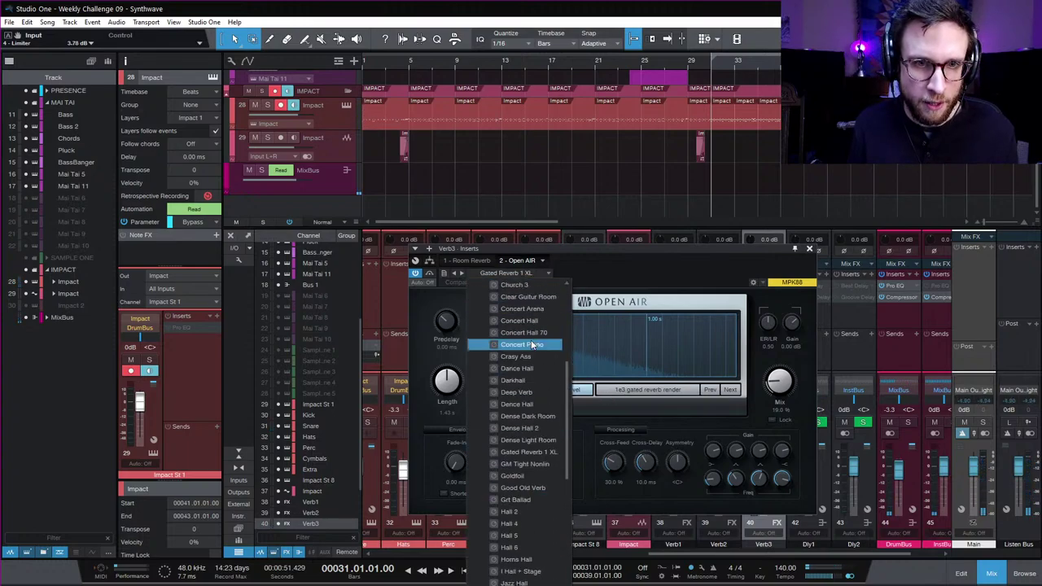
pyautogui.click(514, 332)
pyautogui.click(515, 332)
pyautogui.click(495, 308)
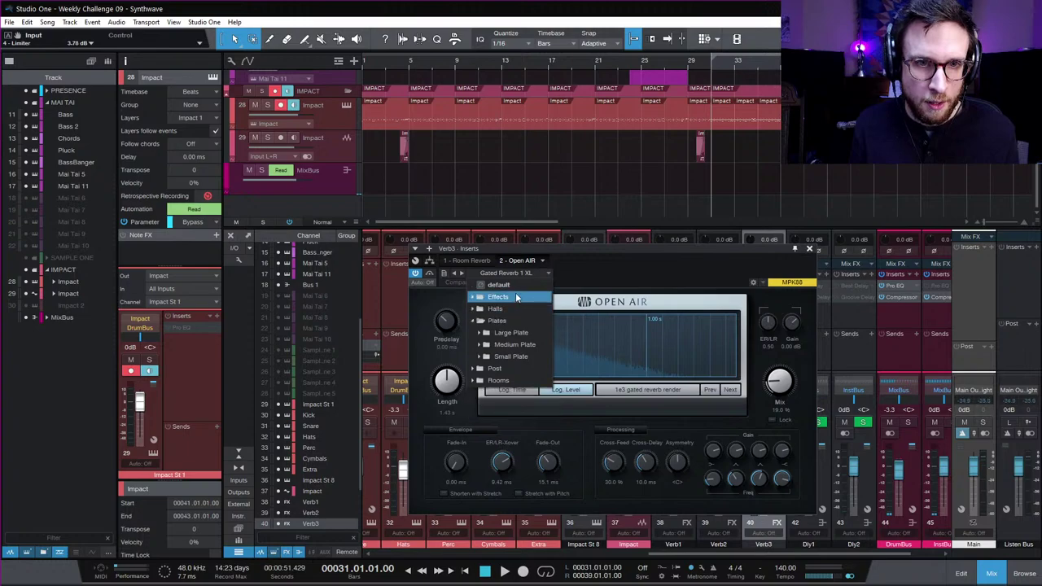
pyautogui.click(498, 296)
pyautogui.scroll(-1, 525, 501)
pyautogui.scroll(-10, 525, 500)
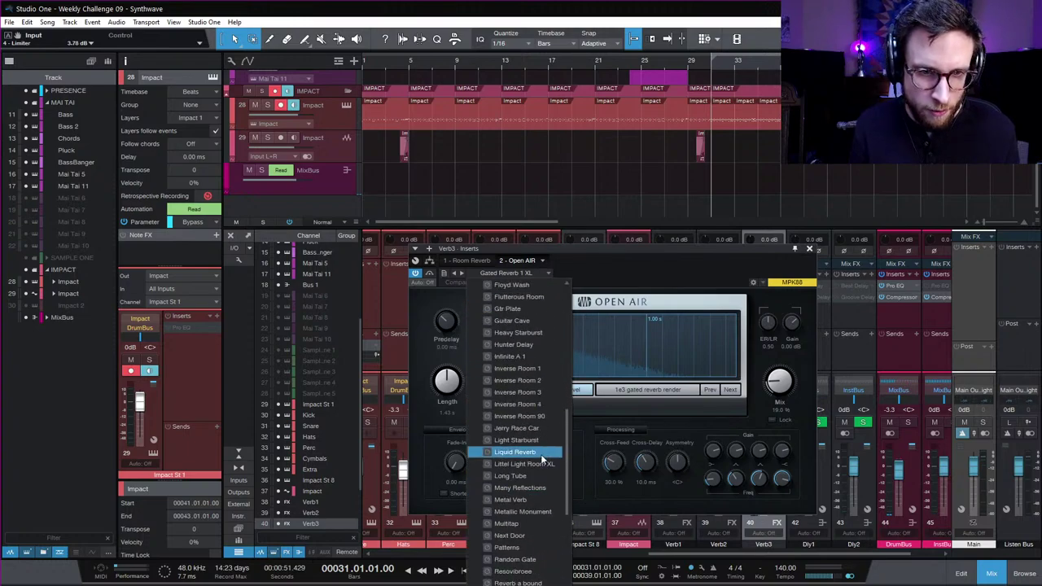
pyautogui.click(537, 560)
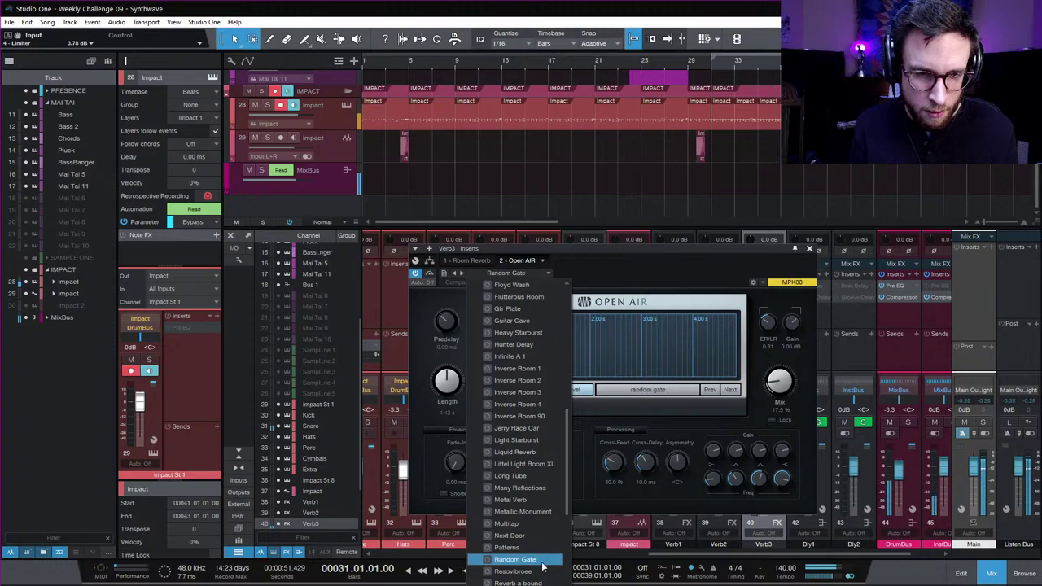
# - Switch Open AIR to the Rverse Gate preset and close the preset list
pyautogui.press('Down')
pyautogui.press('Down')
pyautogui.press('Down')
pyautogui.press('Down')
pyautogui.press('Down')
pyautogui.press('Down')
pyautogui.press('Down')
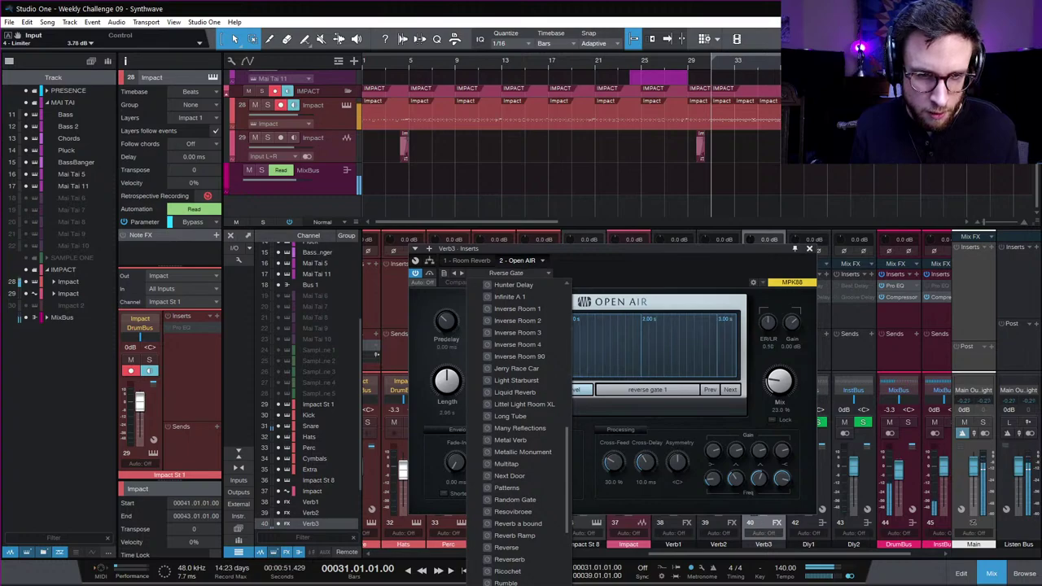
pyautogui.click(599, 497)
# - Play the section from bar 31, set Open AIR's Mix to 100%, and close its editor
pyautogui.press('space')
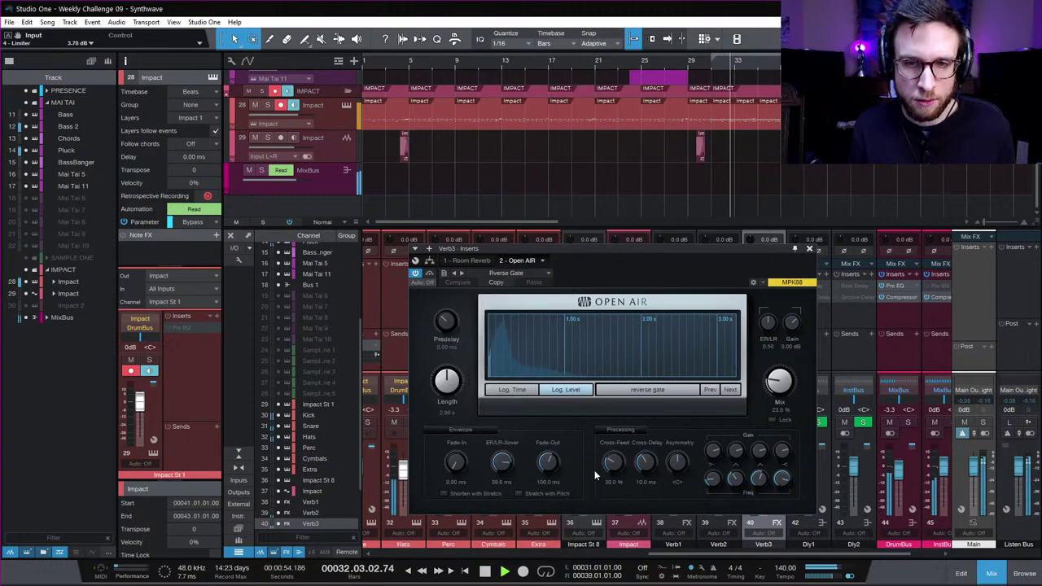
pyautogui.moveTo(767, 388); pyautogui.dragTo(835, 212)
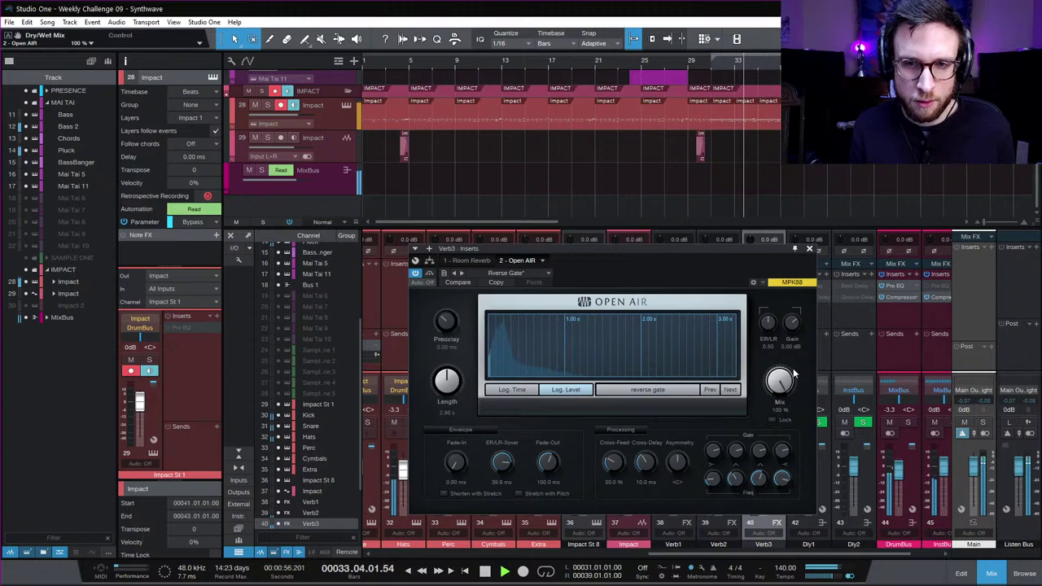
pyautogui.click(808, 250)
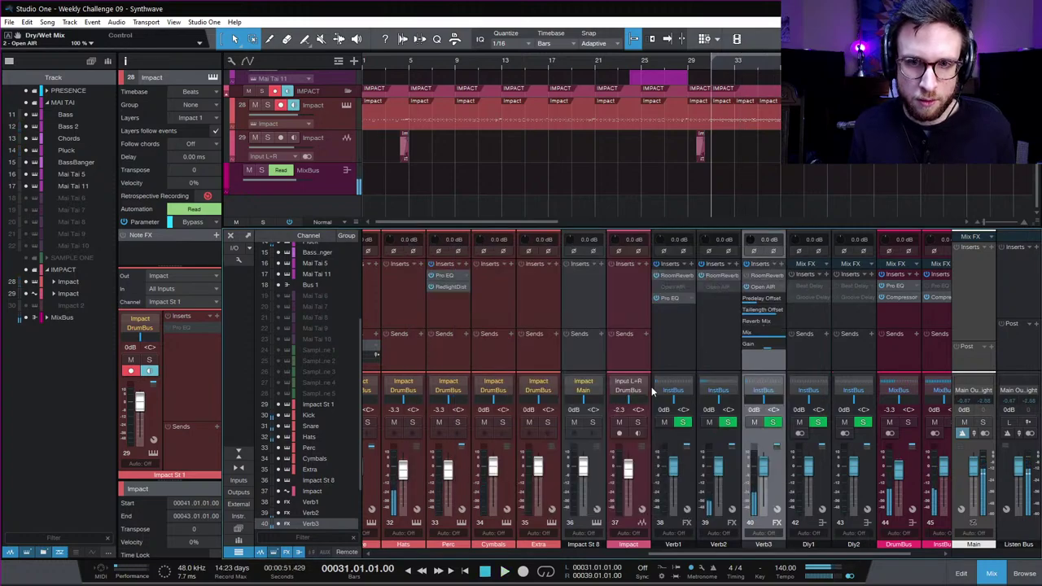
# - Reopen Verb3's Open AIR editor, lower its Gain to -16.02 dB during playback, and close the editor
pyautogui.click(763, 290)
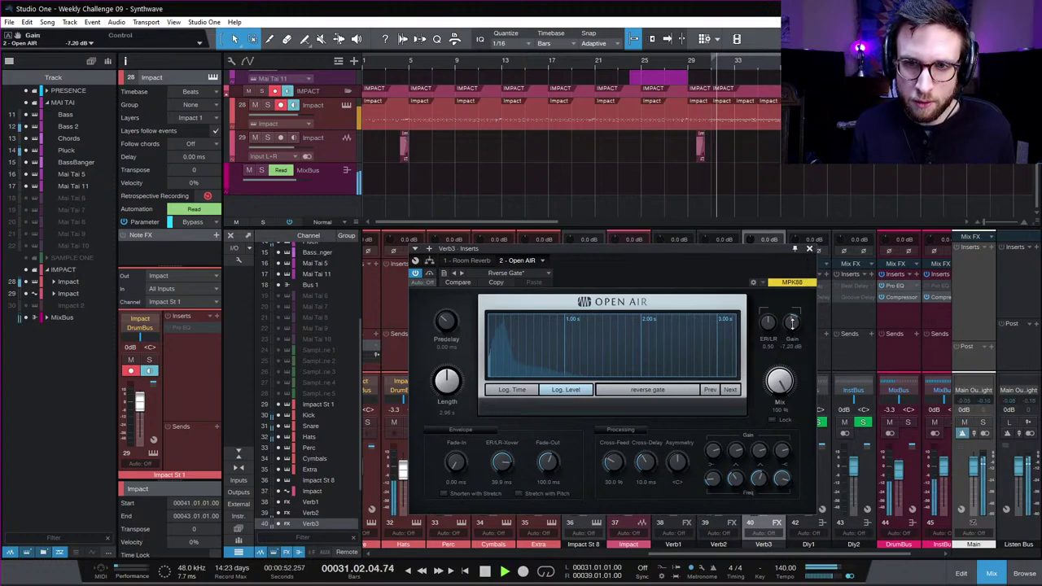
pyautogui.moveTo(793, 325); pyautogui.dragTo(790, 352)
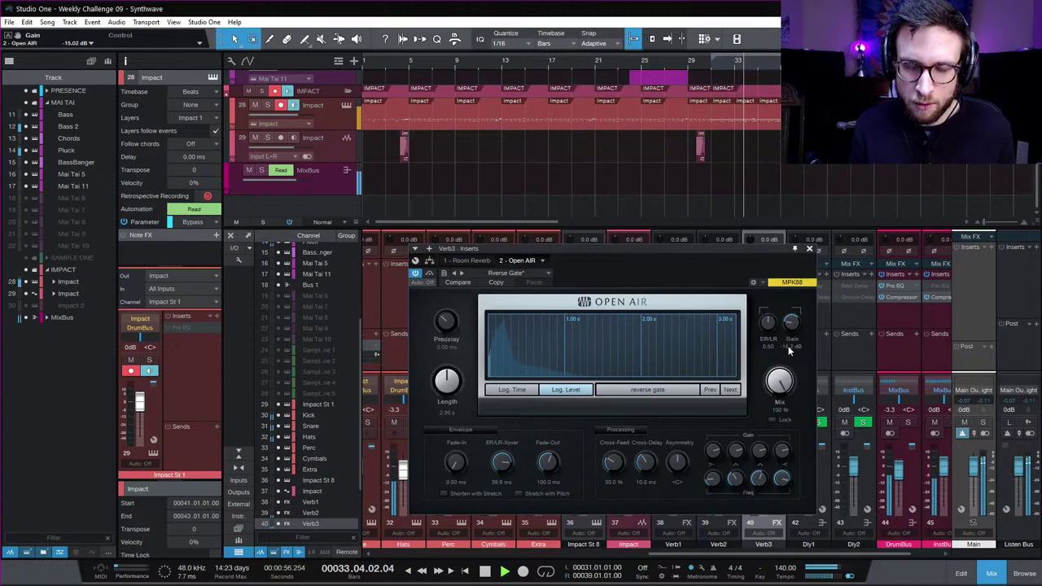
pyautogui.click(809, 250)
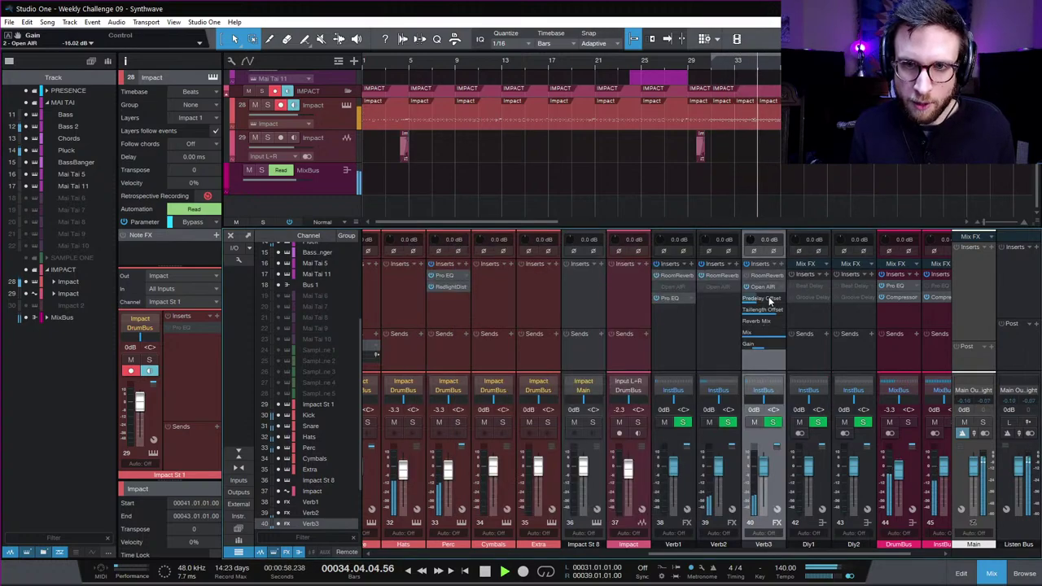
# - Move the Open AIR insert above Room Reverb on the Verb3 channel and collapse its inline controls
pyautogui.moveTo(764, 290)
pyautogui.mouseDown()
pyautogui.moveTo(759, 278)
pyautogui.moveTo(754, 292)
pyautogui.mouseUp()
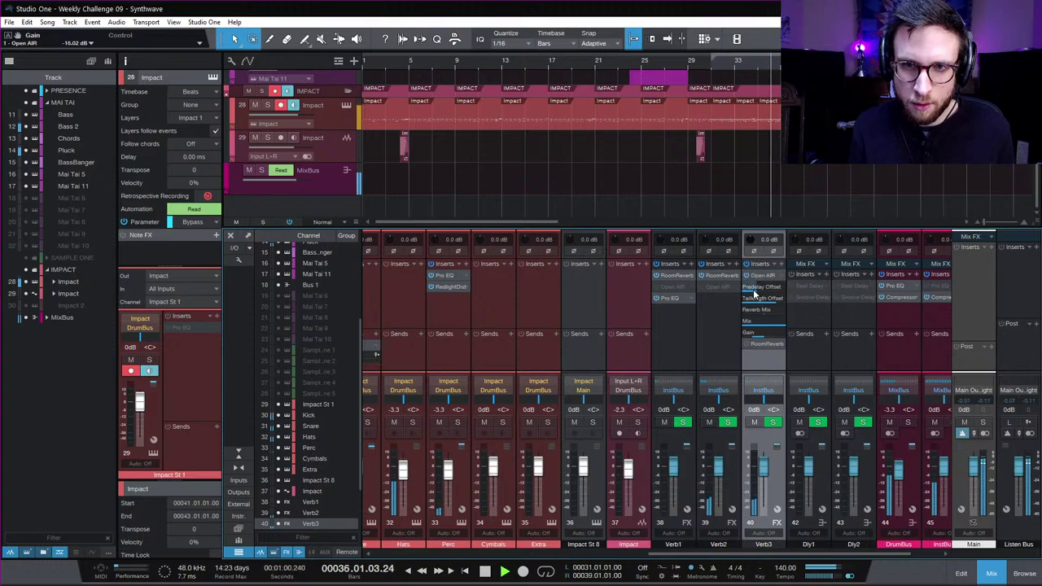
pyautogui.click(759, 279)
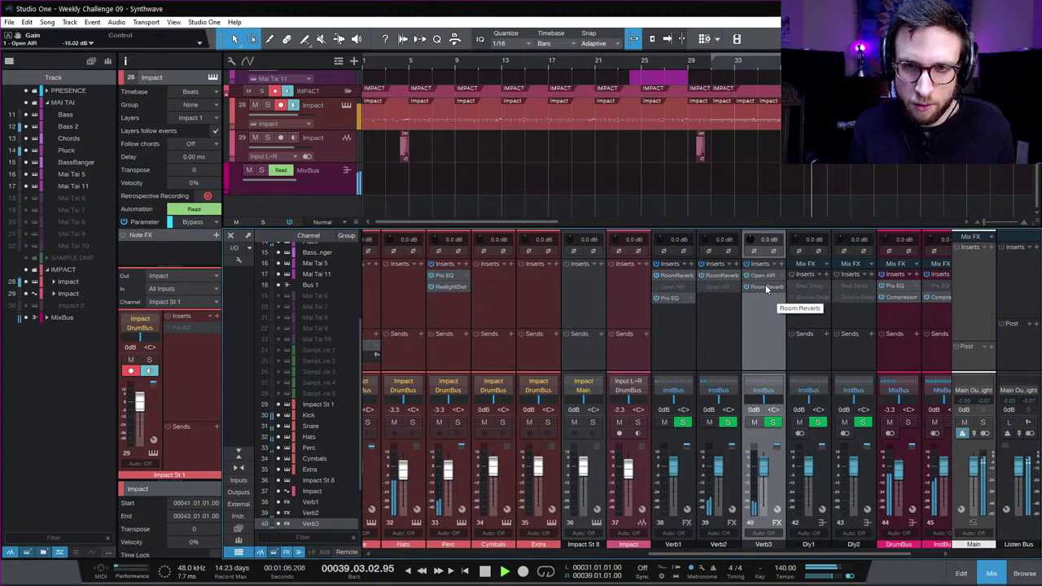
# - Review Room Reverb's settings on the Verb3 channel, close its editor, and play the song from bar 9
pyautogui.doubleClick(761, 287)
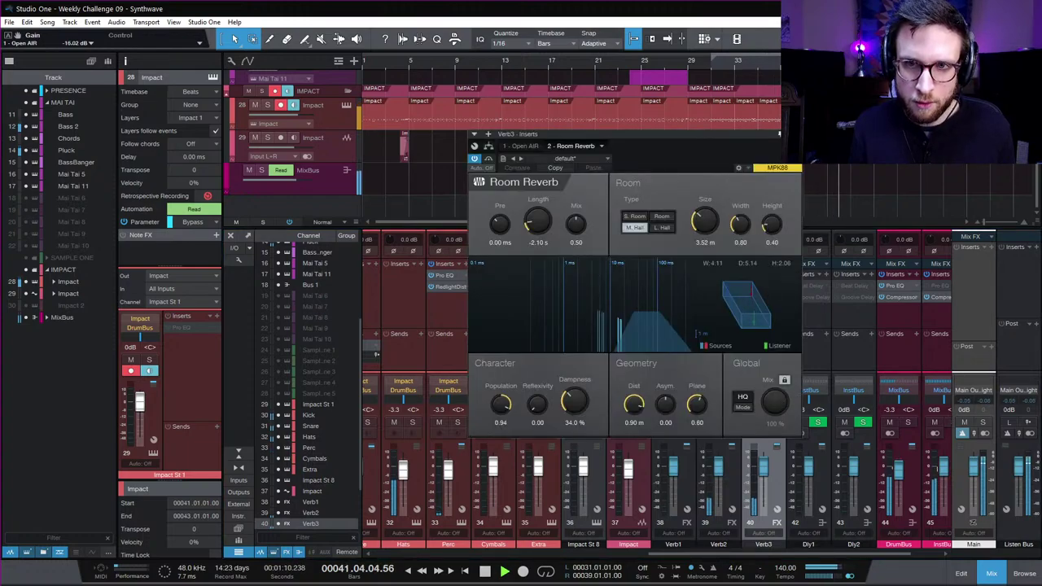
pyautogui.click(772, 207)
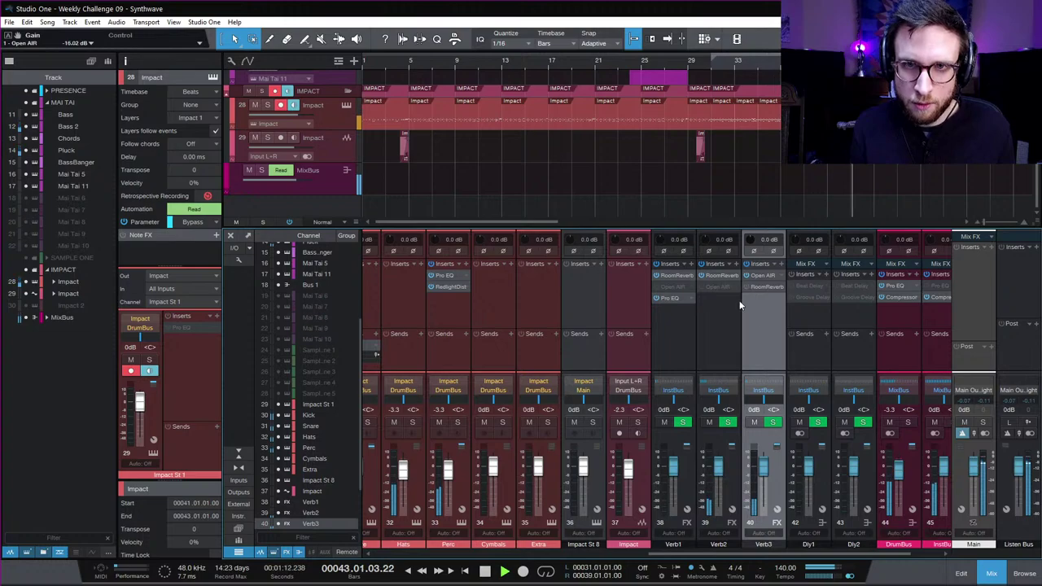
pyautogui.click(457, 63)
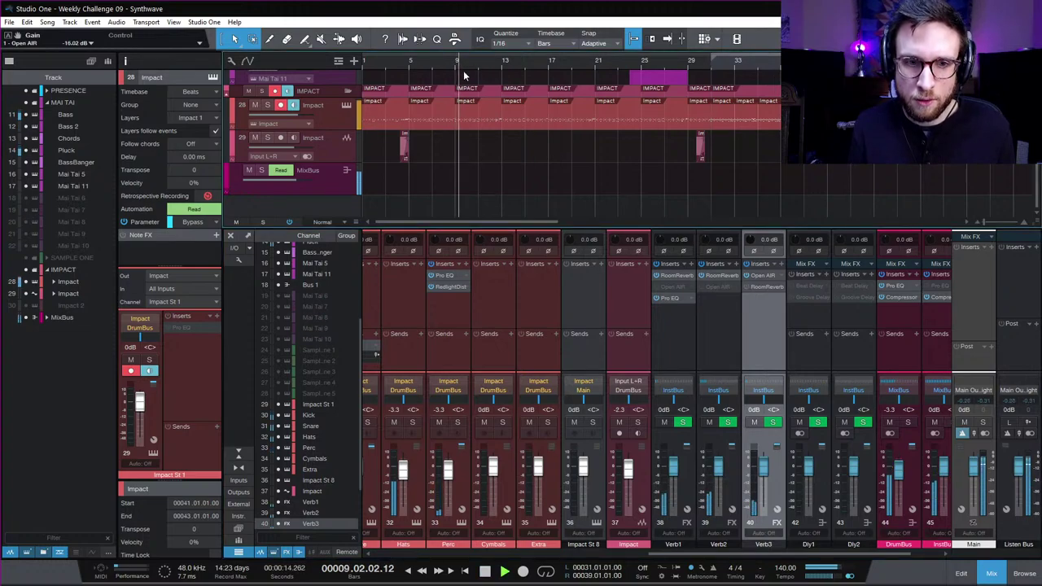
# - Set the Snare channel's send level to Verb3 to -16.2 during playback and hide the mixer
pyautogui.hscroll(-5, 526, 345)
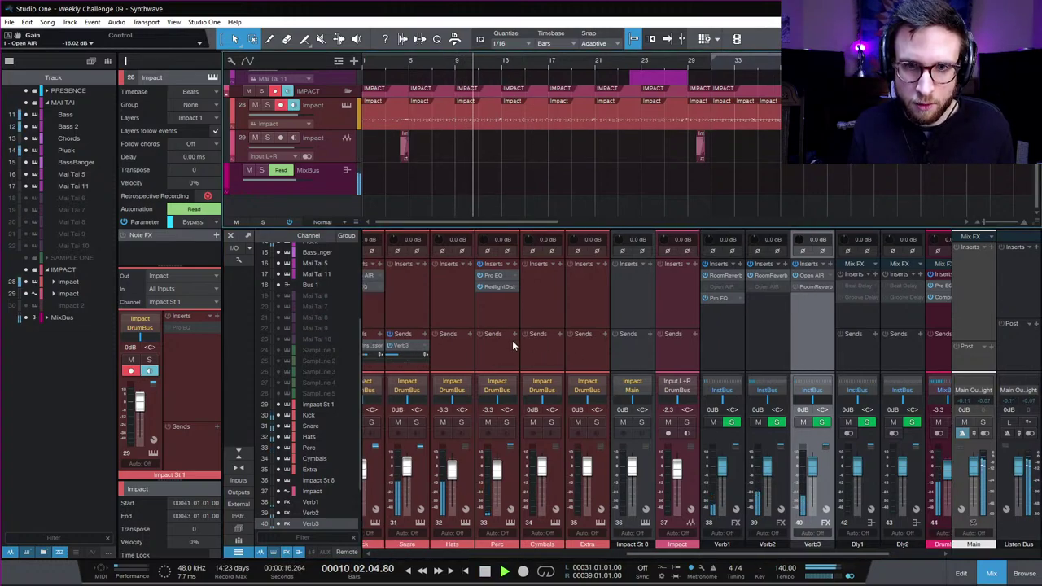
pyautogui.moveTo(591, 356)
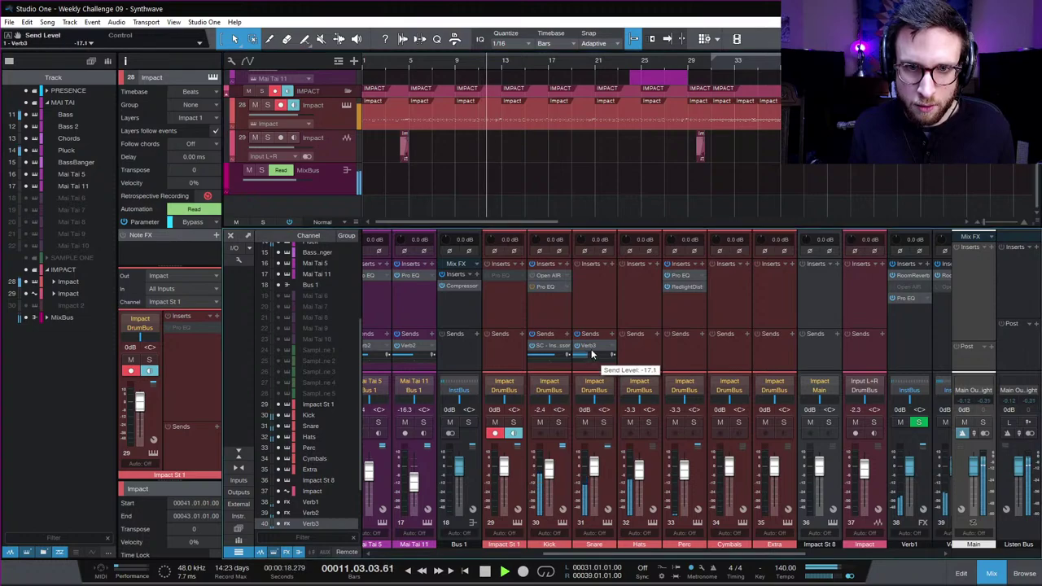
pyautogui.moveTo(592, 352); pyautogui.dragTo(593, 355)
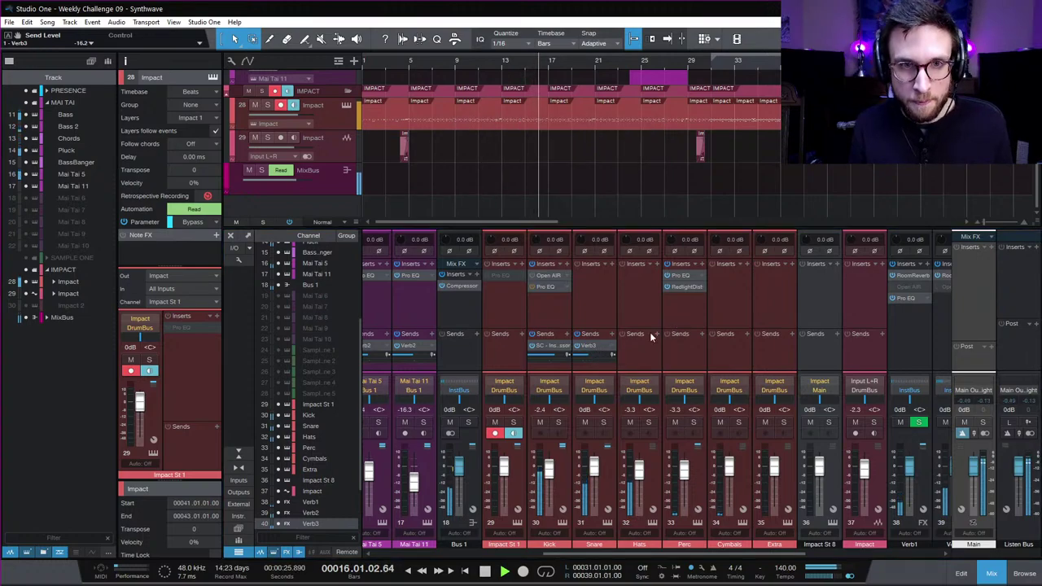
pyautogui.click(1001, 577)
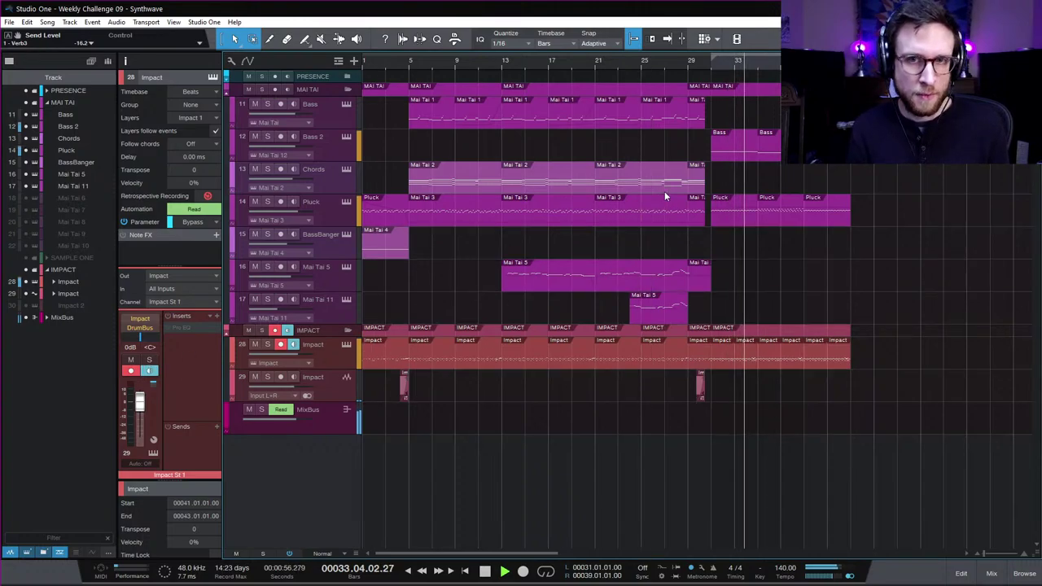
# - Show the mixer again and lower the Snare channel's send level to Verb3 to -21.9
pyautogui.click(991, 574)
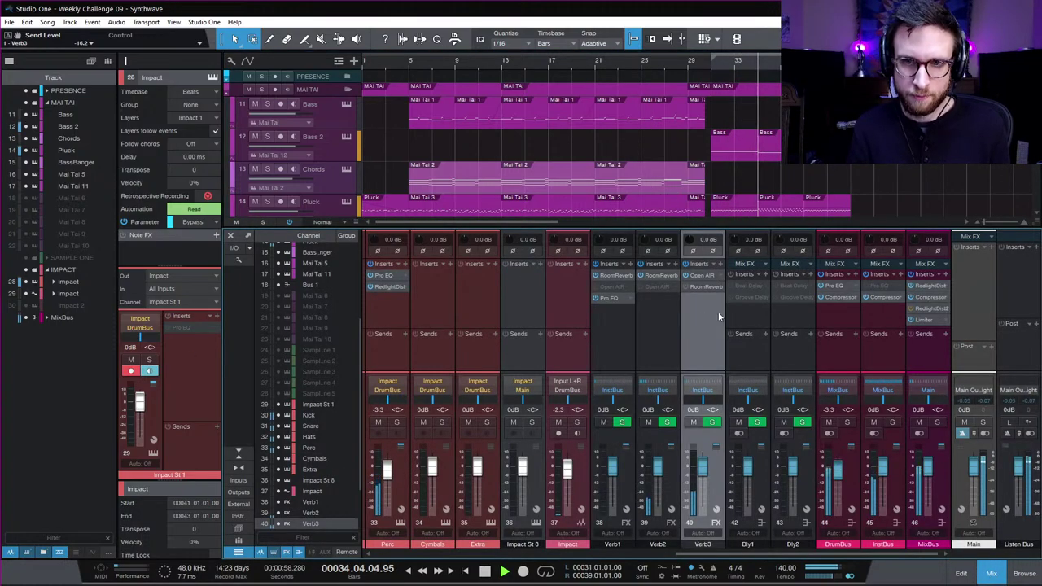
pyautogui.hscroll(-5, 465, 363)
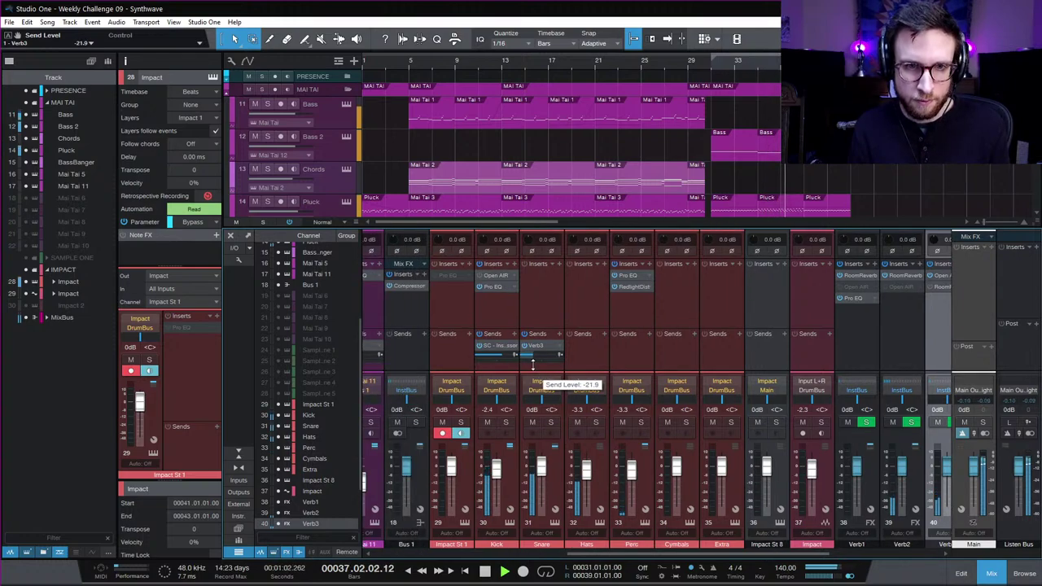
pyautogui.hscroll(5, 803, 336)
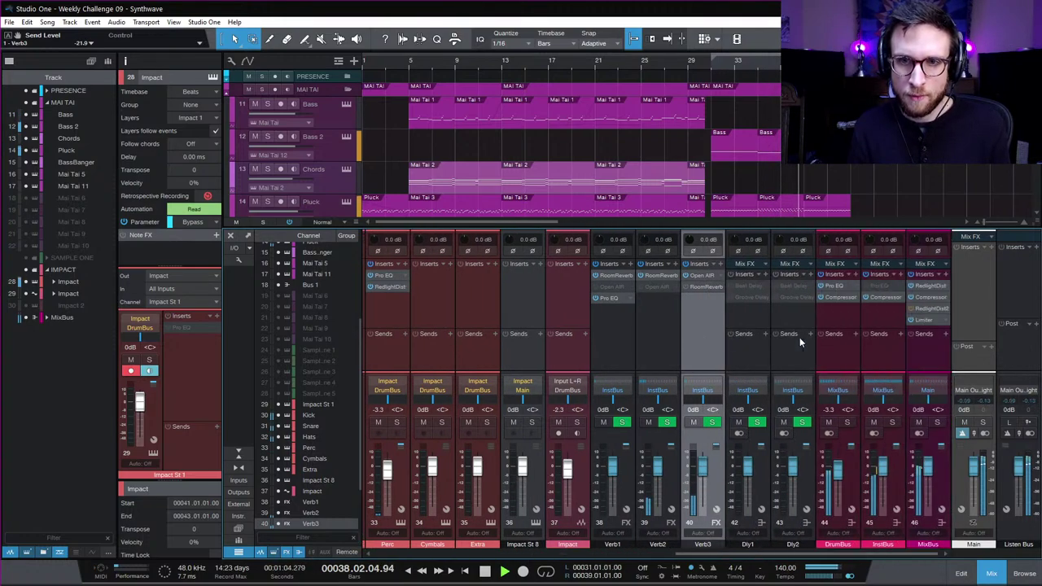
# - Restart playback from bar 9 and raise the Snare channel's Verb3 send level to -11.8
pyautogui.press('space')
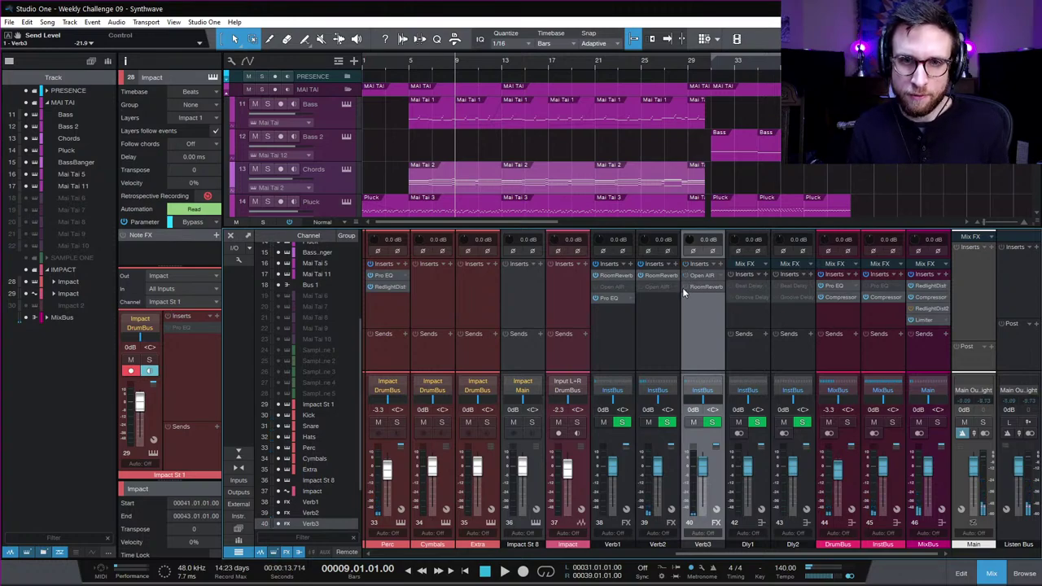
pyautogui.press('space')
pyautogui.hscroll(-2, 545, 324)
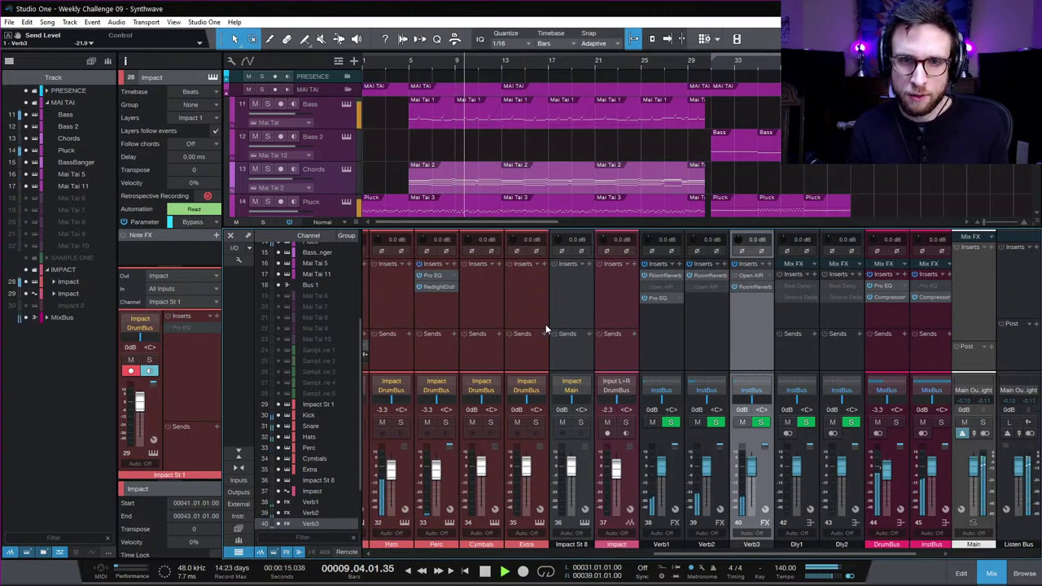
pyautogui.moveTo(504, 365); pyautogui.dragTo(508, 339)
# - Play from bar 31 and settle the Snare channel's Verb3 send level at -19.0
pyautogui.click(711, 62)
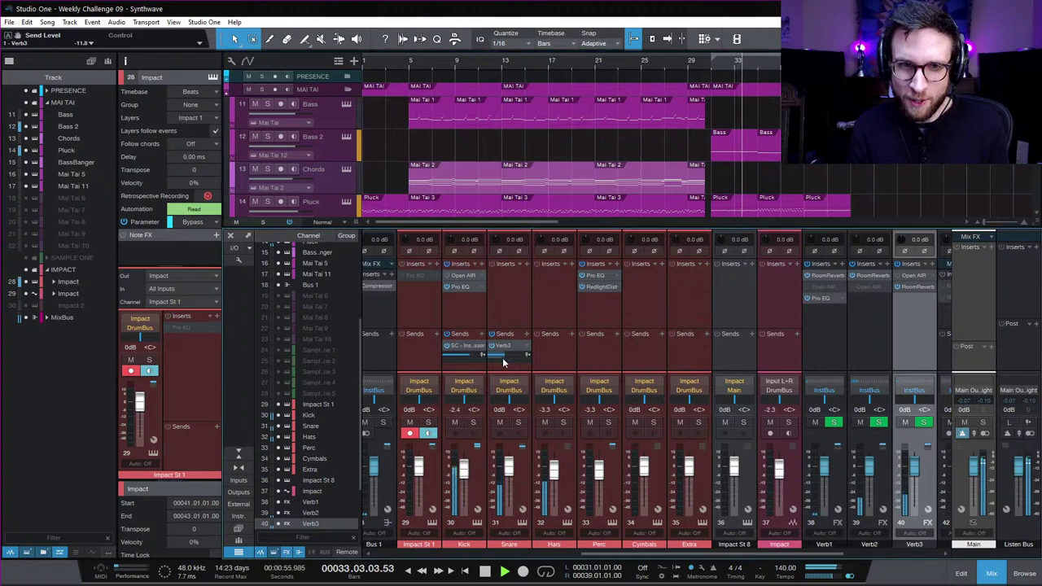
pyautogui.moveTo(502, 359); pyautogui.dragTo(501, 368)
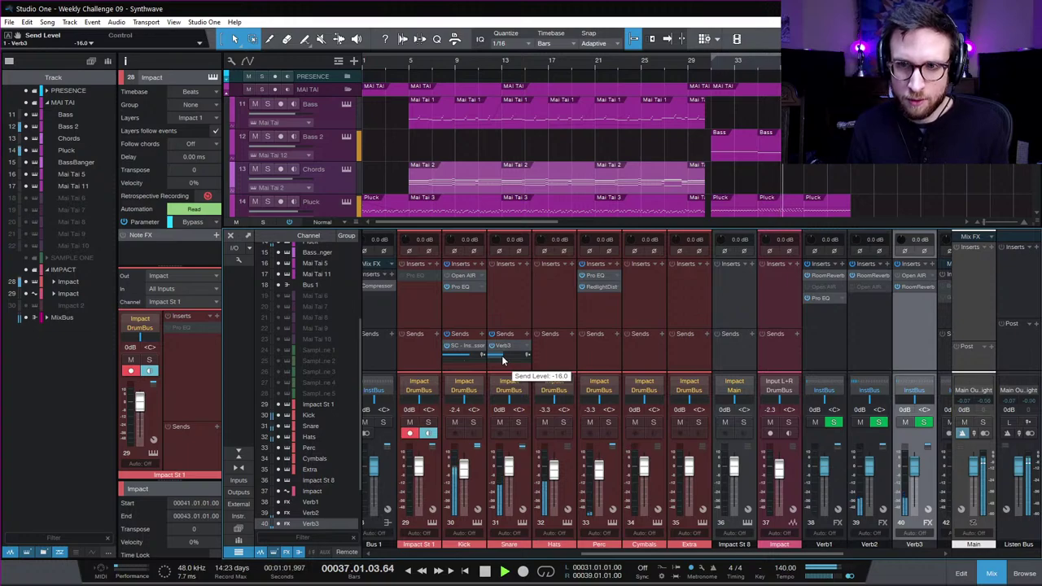
pyautogui.moveTo(502, 359); pyautogui.dragTo(502, 365)
# - Hide the mixer, save the song, and resume playback of the new section
pyautogui.click(992, 574)
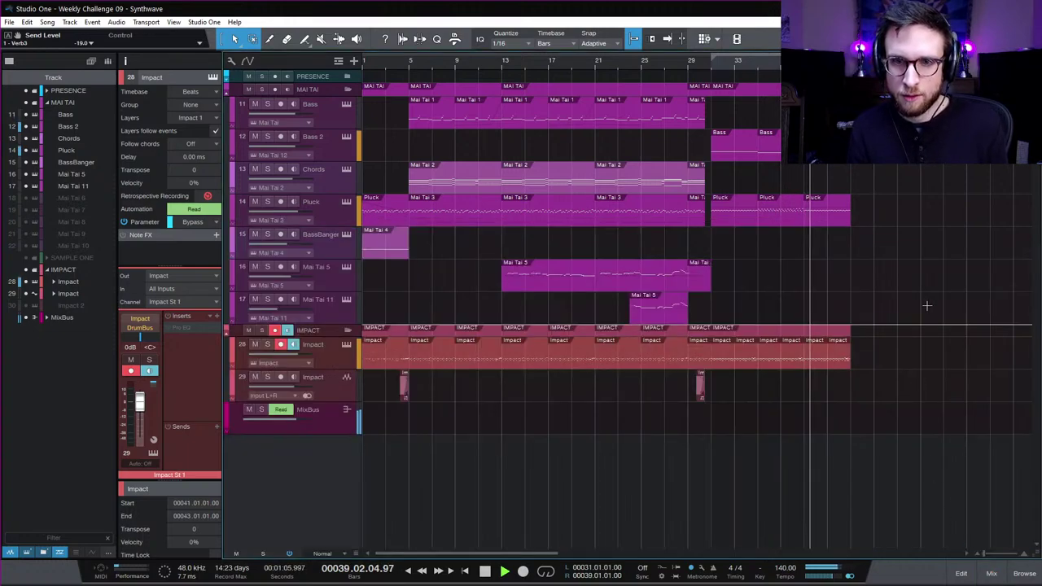
pyautogui.hotkey('ctrl', 's')
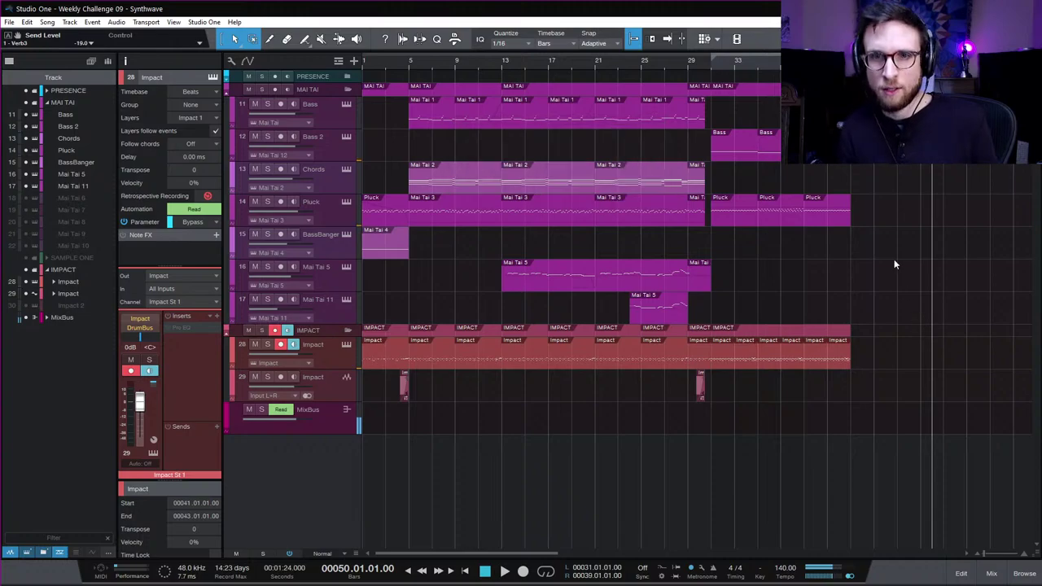
pyautogui.press('space')
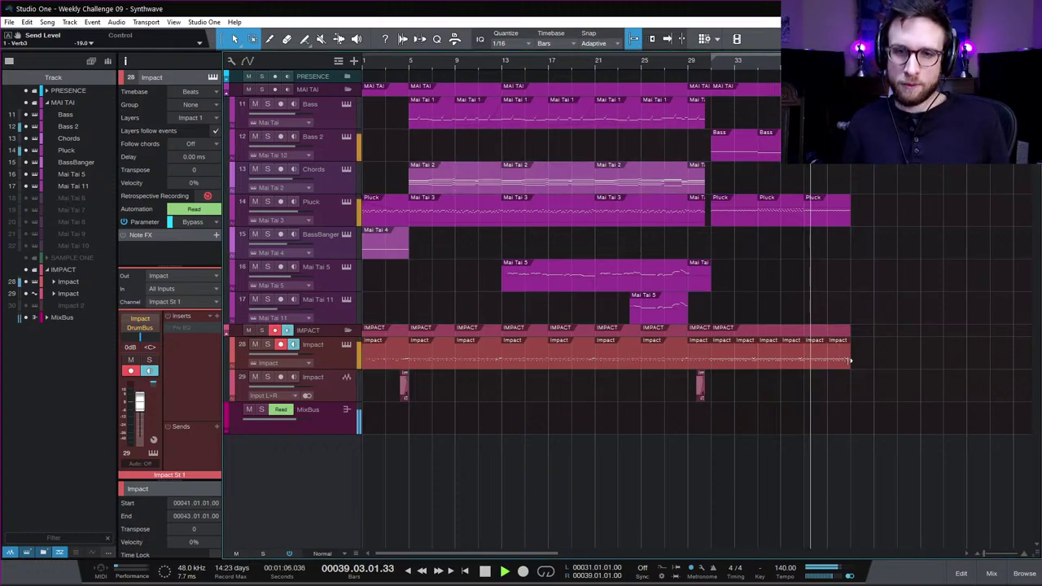
# - Stop playback and delete the last two Impact drum events, covering bars 39 to 43
pyautogui.click(837, 363)
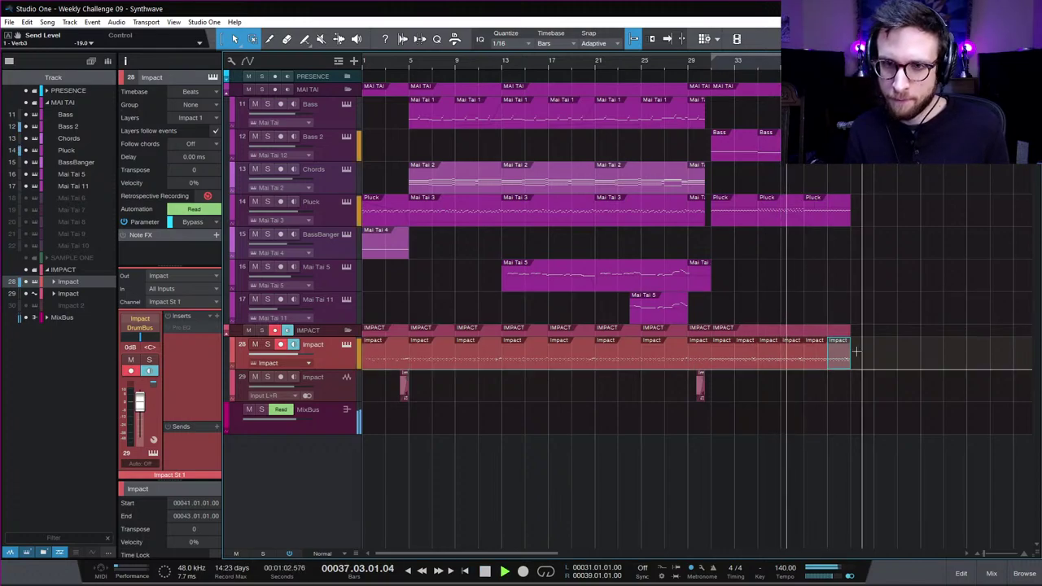
pyautogui.moveTo(861, 363); pyautogui.dragTo(827, 155)
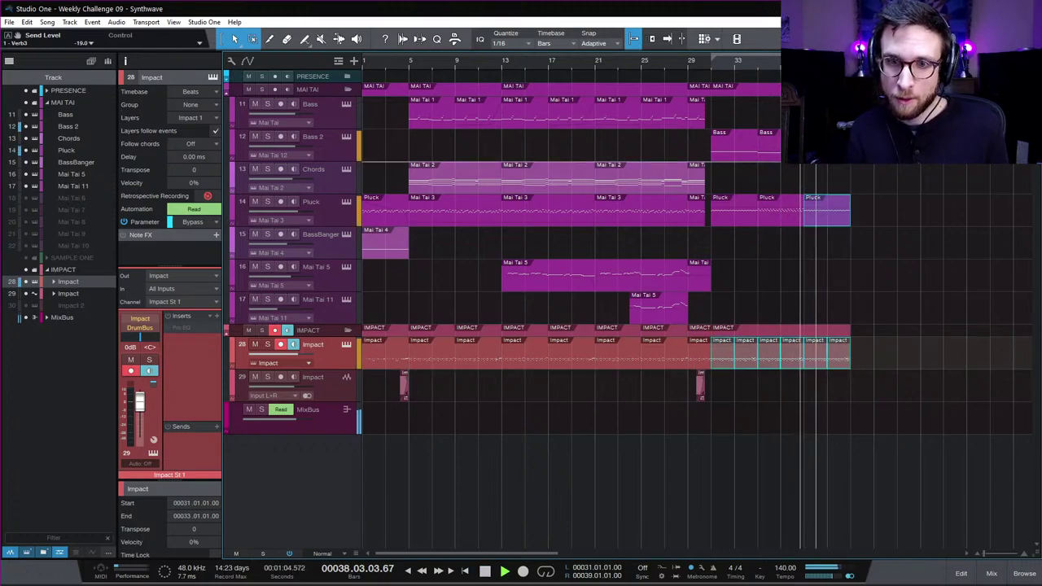
pyautogui.press('space')
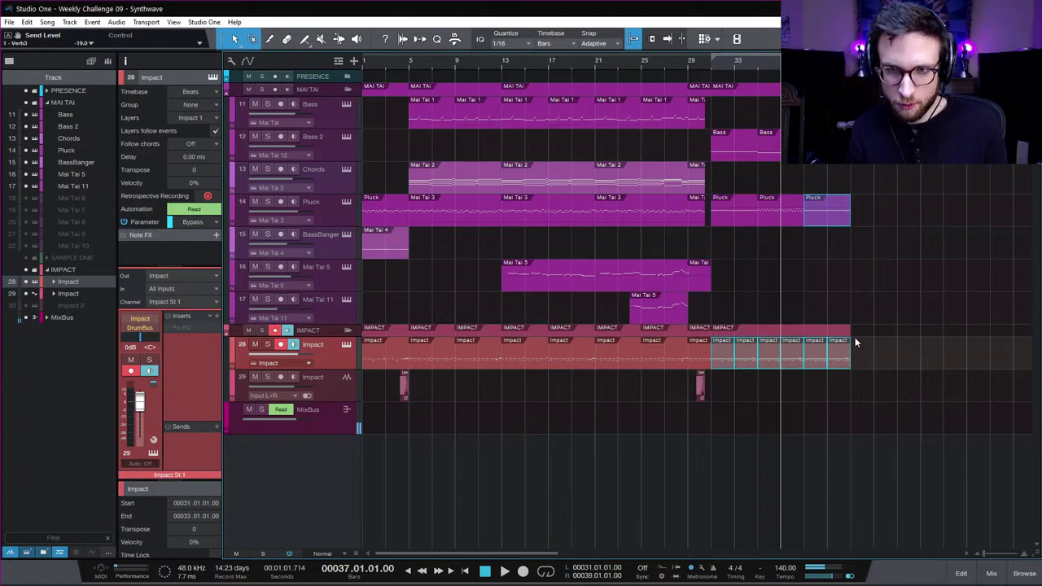
pyautogui.moveTo(859, 369); pyautogui.dragTo(810, 352)
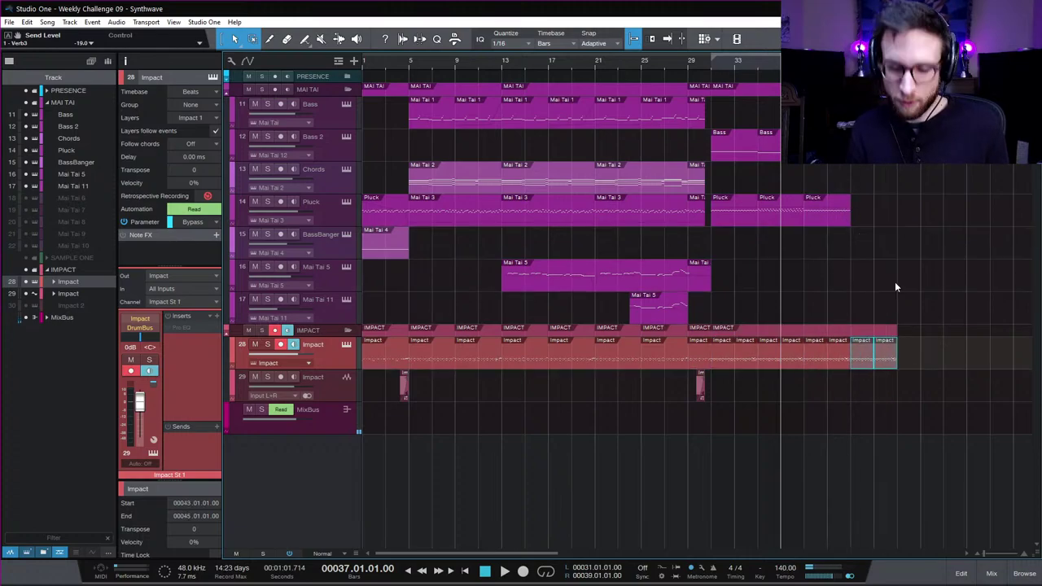
pyautogui.press('Delete')
# - Delete the Pluck and Bass 2 events that start at bar 39 and play the shortened ending from bar 37
pyautogui.click(830, 210)
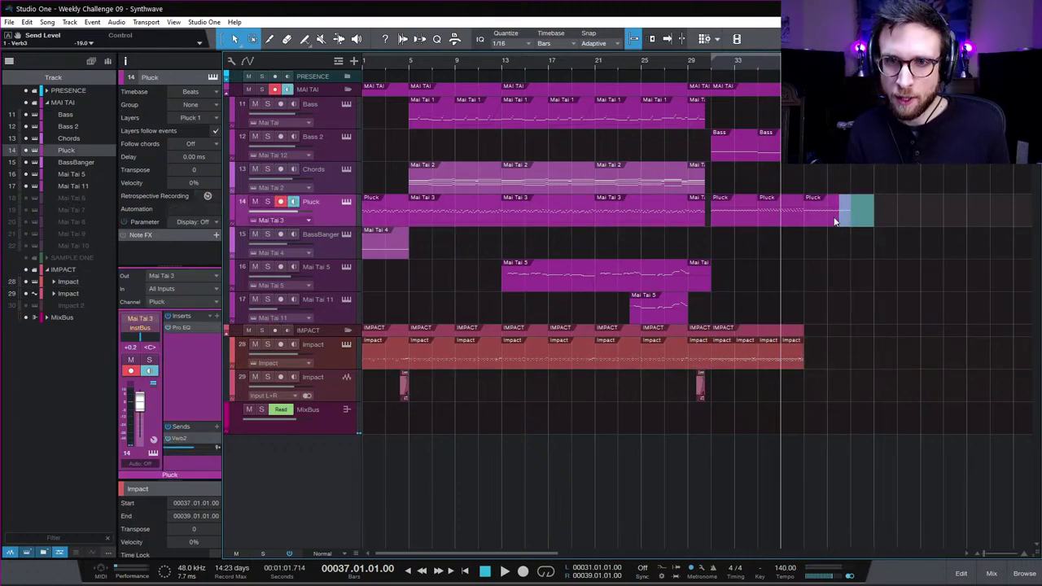
pyautogui.press('Delete')
pyautogui.click(840, 159)
pyautogui.press('space')
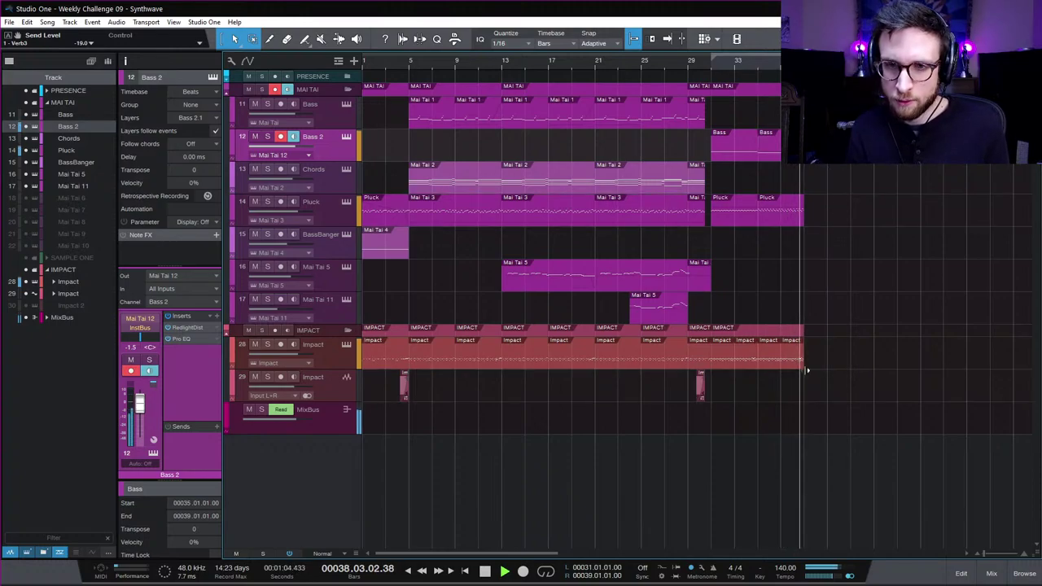
pyautogui.press('space')
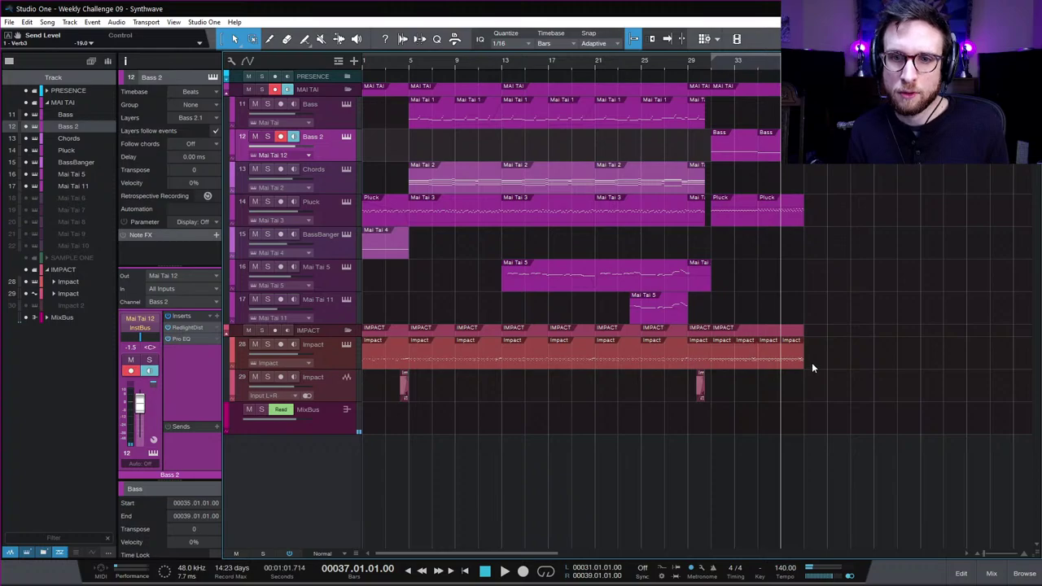
# - Create a one-bar Impact event at bar 39 with a single Rim note at its start, set to 100% velocity
pyautogui.doubleClick(809, 365)
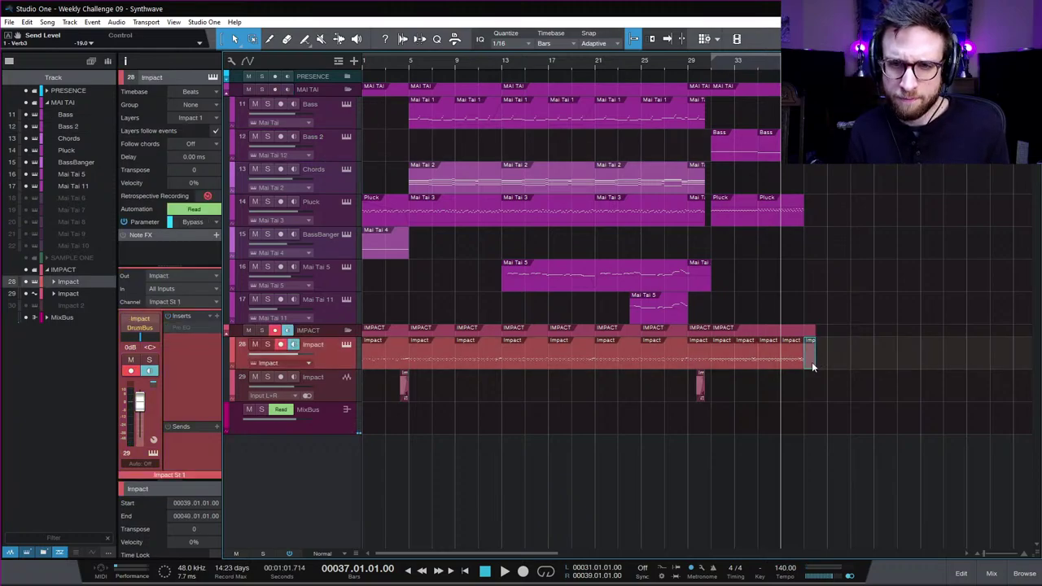
pyautogui.doubleClick(812, 362)
pyautogui.click(625, 394)
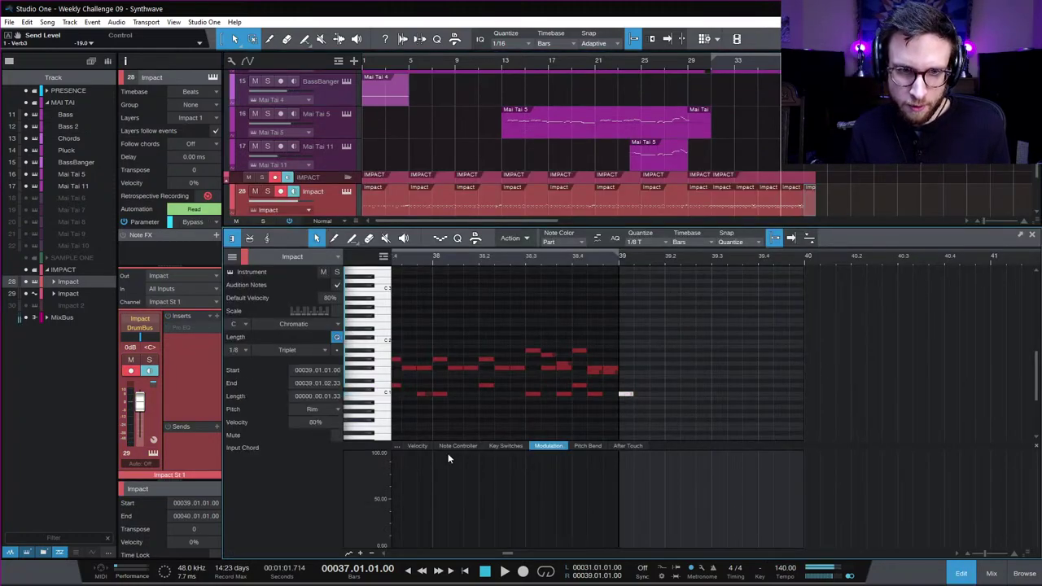
pyautogui.click(417, 446)
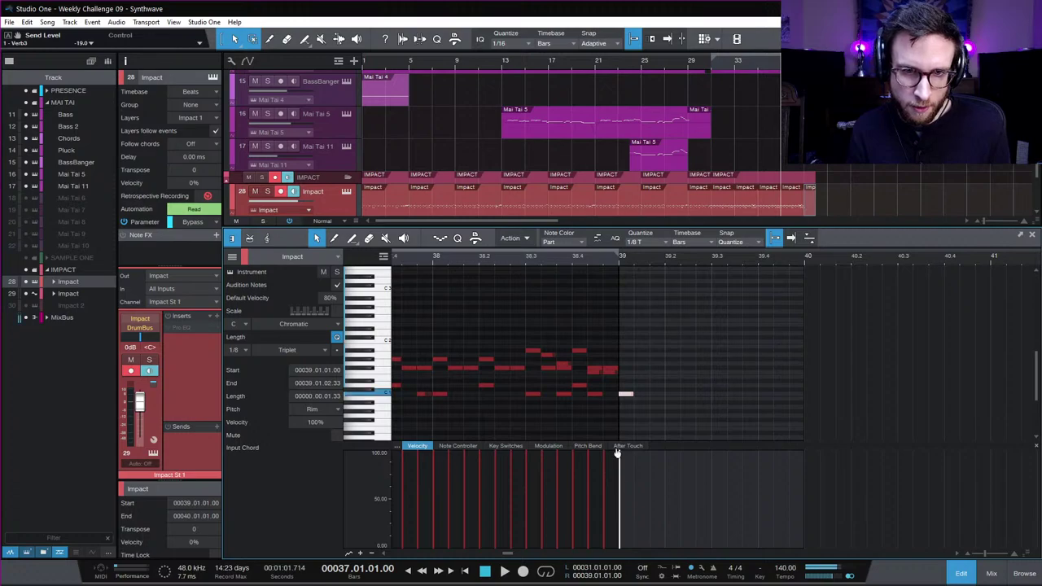
pyautogui.click(960, 574)
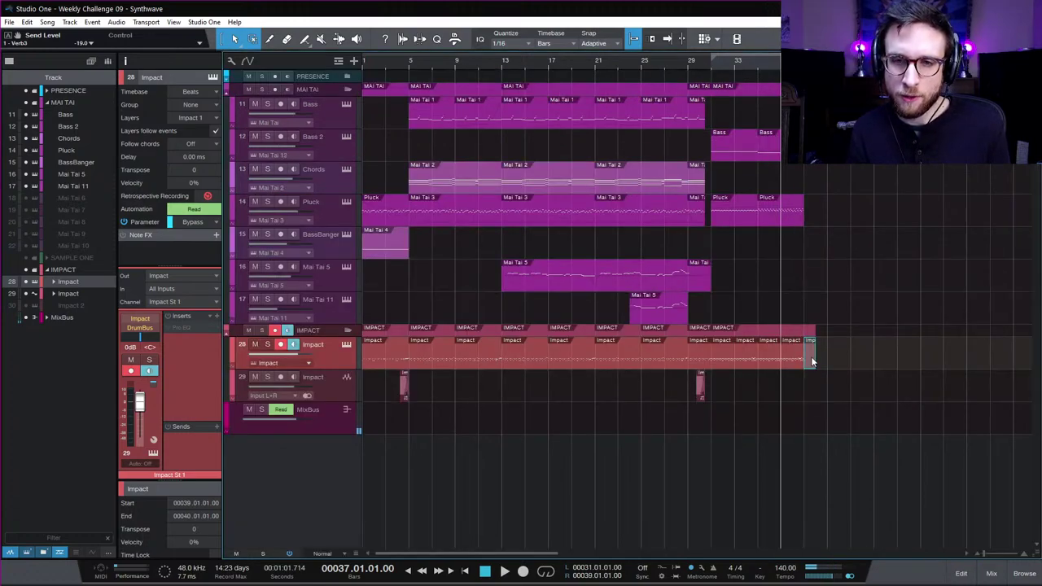
# - Create a Pluck event from bar 39 to bar 41 and place a single E3 note at its start
pyautogui.doubleClick(810, 217)
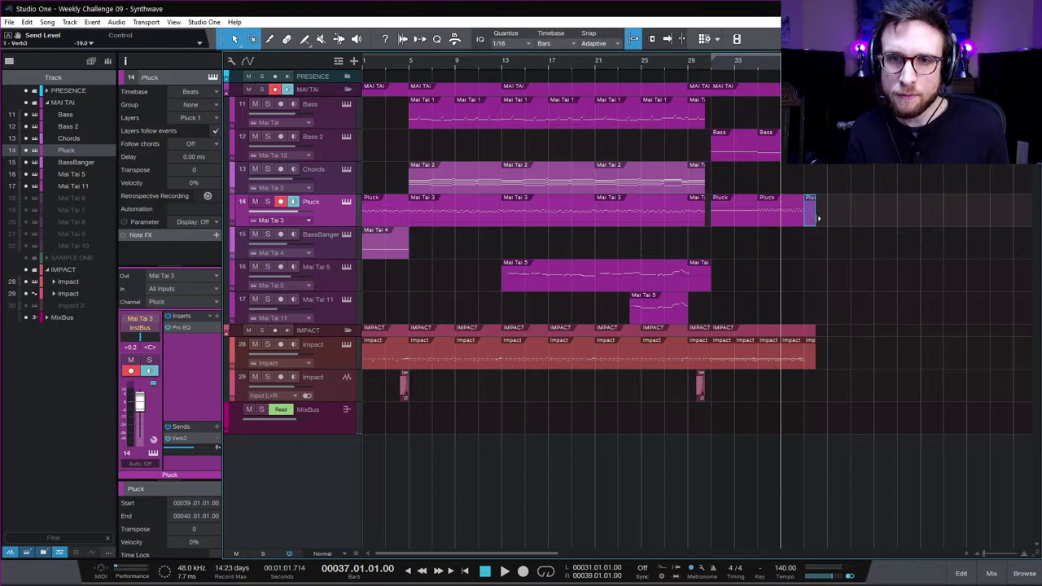
pyautogui.doubleClick(819, 220)
pyautogui.scroll(2, 651, 339)
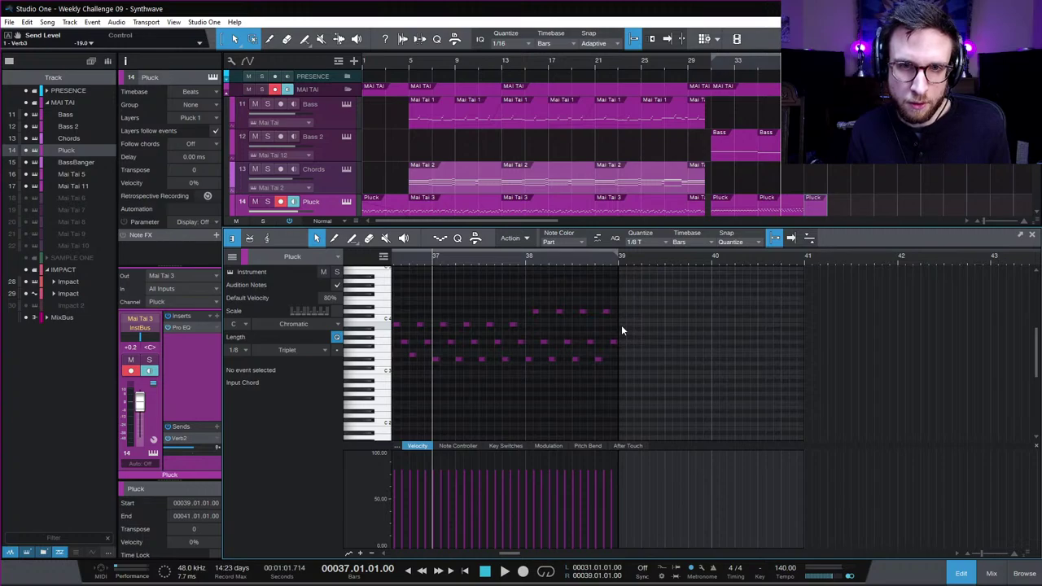
pyautogui.click(621, 324)
pyautogui.click(621, 263)
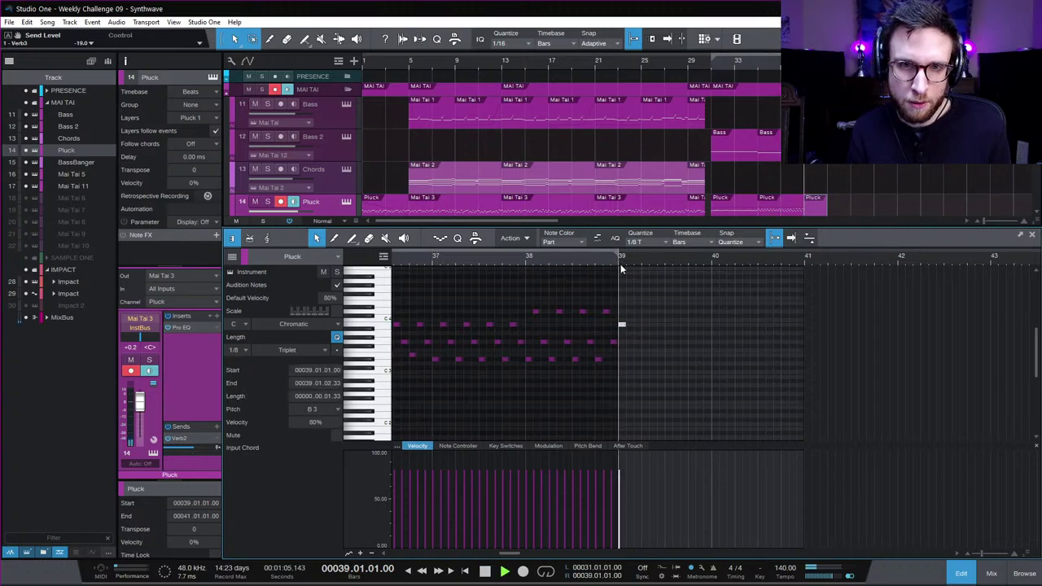
pyautogui.click(623, 357)
pyautogui.moveTo(625, 359); pyautogui.dragTo(623, 356)
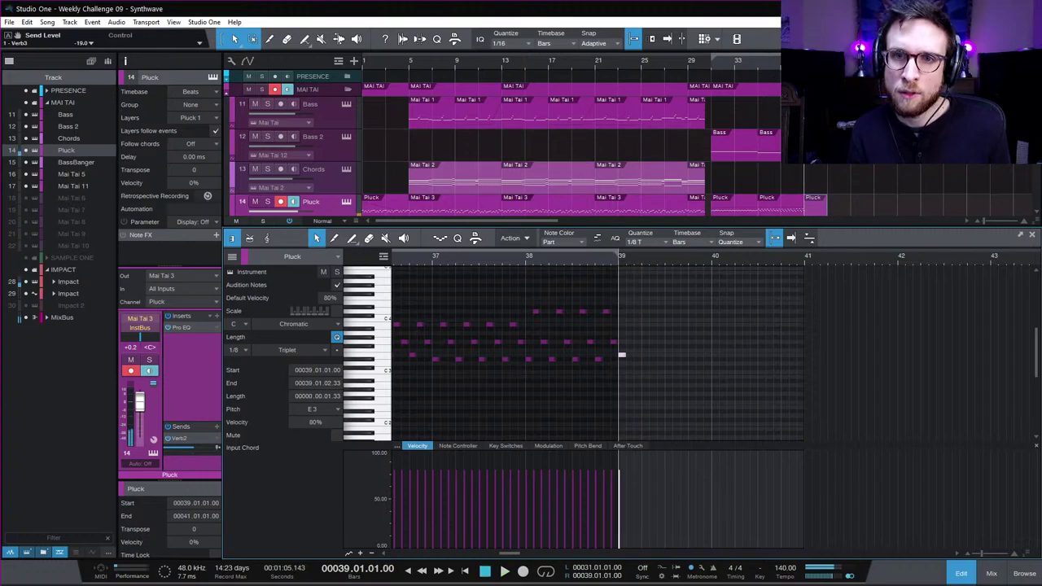
# - Add a one-beat E1 note at bar 39 in a one-bar Bass 2 event and play it back
pyautogui.click(314, 143)
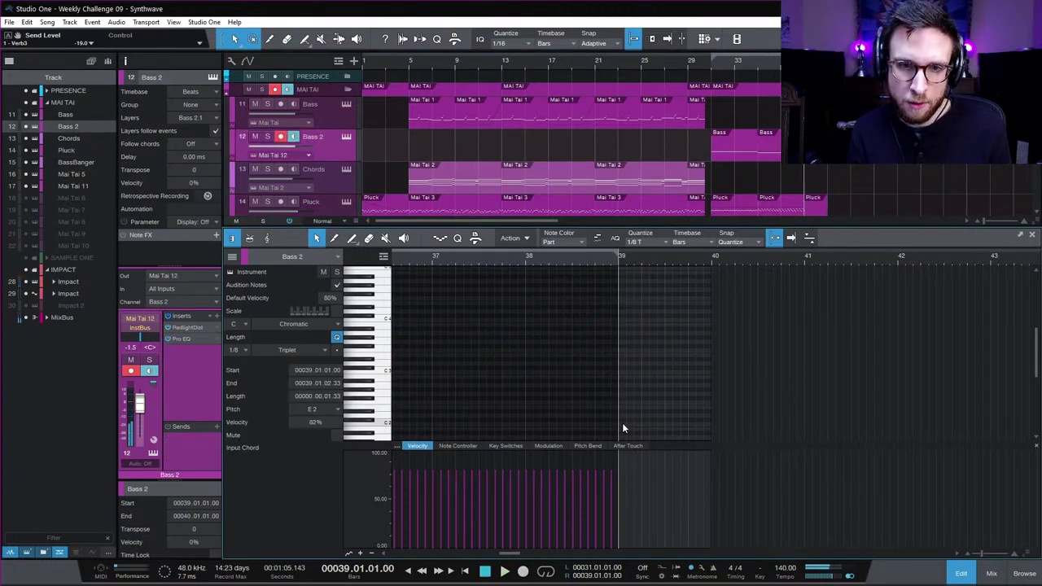
pyautogui.scroll(-2, 628, 395)
pyautogui.scroll(1, 630, 393)
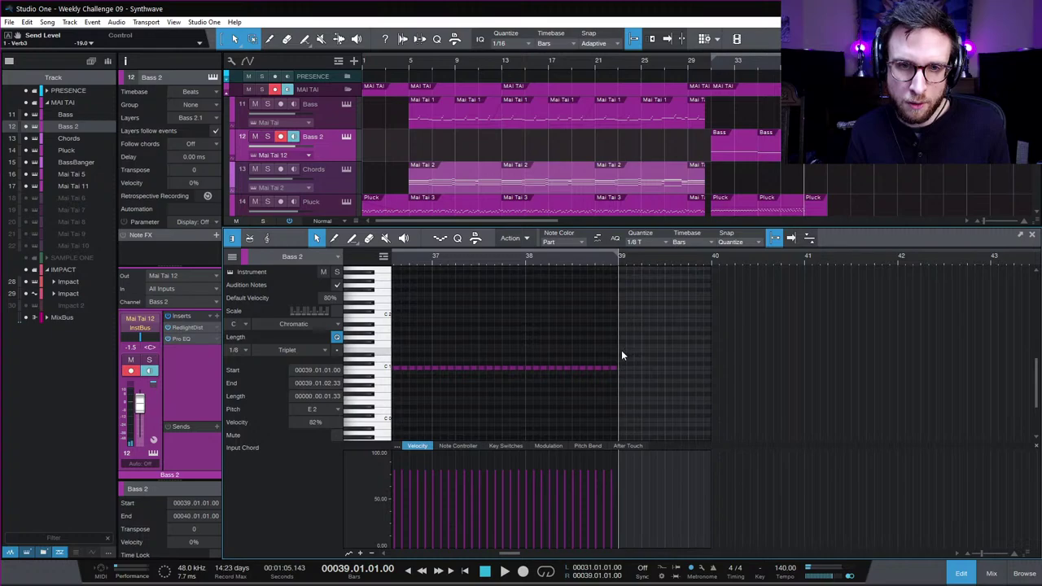
pyautogui.moveTo(622, 351); pyautogui.dragTo(640, 353)
pyautogui.press('space')
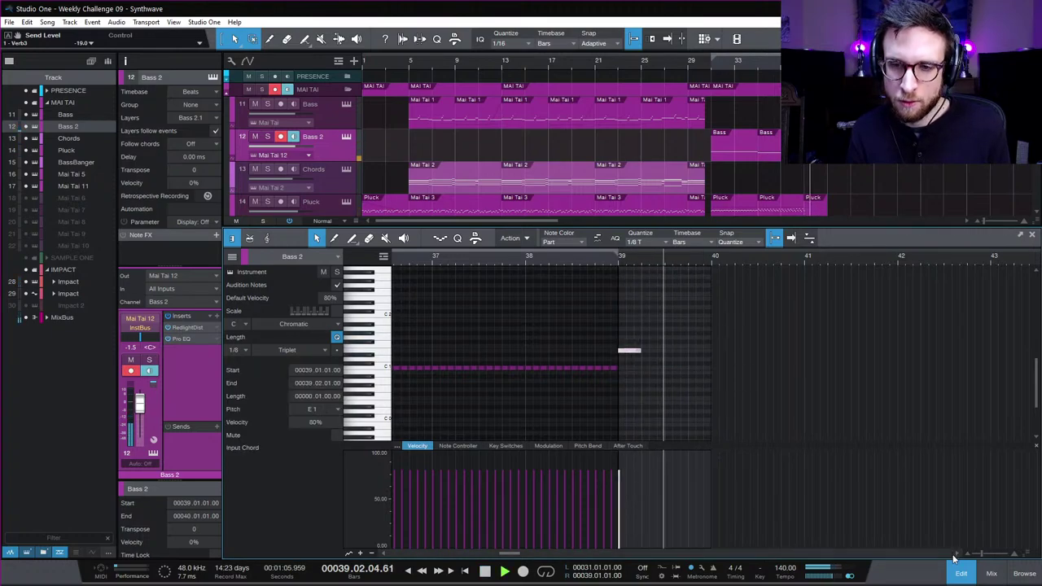
# - Create a Chords event from bar 39 to bar 41, place one-beat G2, E2 and B1 notes at its start, and play it back
pyautogui.press('space')
pyautogui.press('F2')
pyautogui.click(811, 192)
pyautogui.moveTo(812, 193); pyautogui.dragTo(828, 194)
pyautogui.press('F2')
pyautogui.press('space')
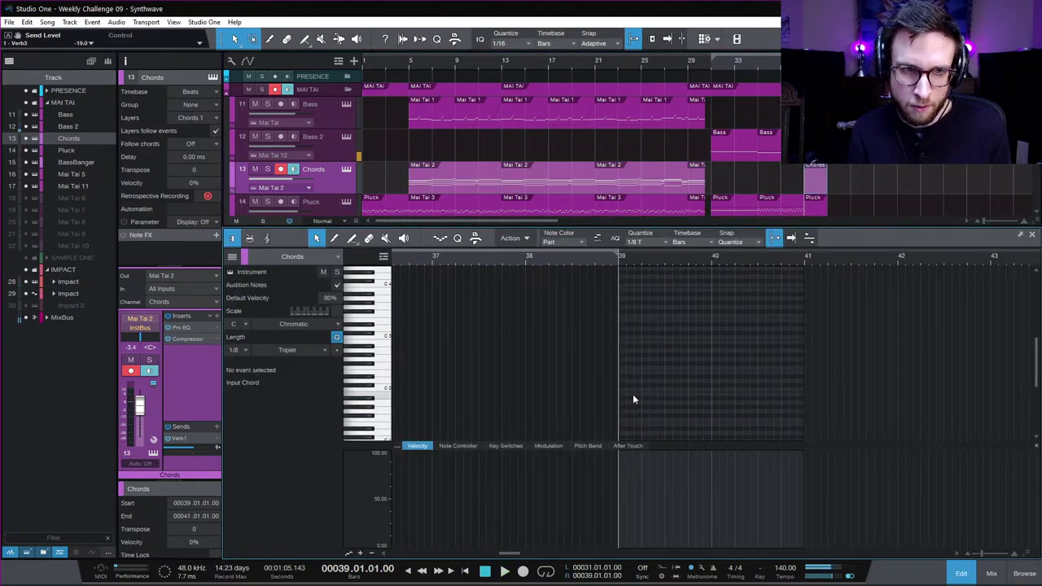
pyautogui.click(622, 357)
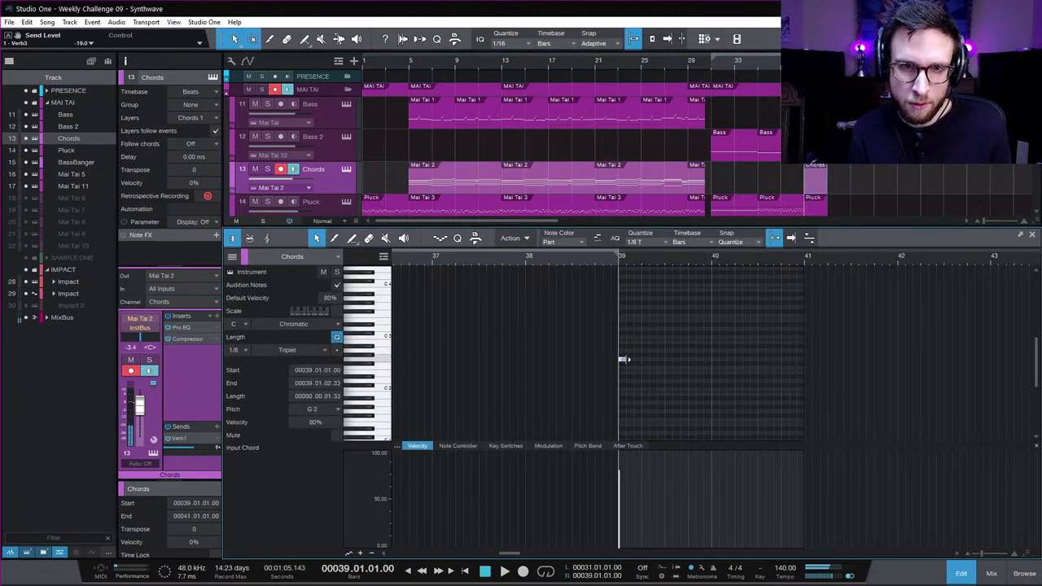
pyautogui.click(630, 372)
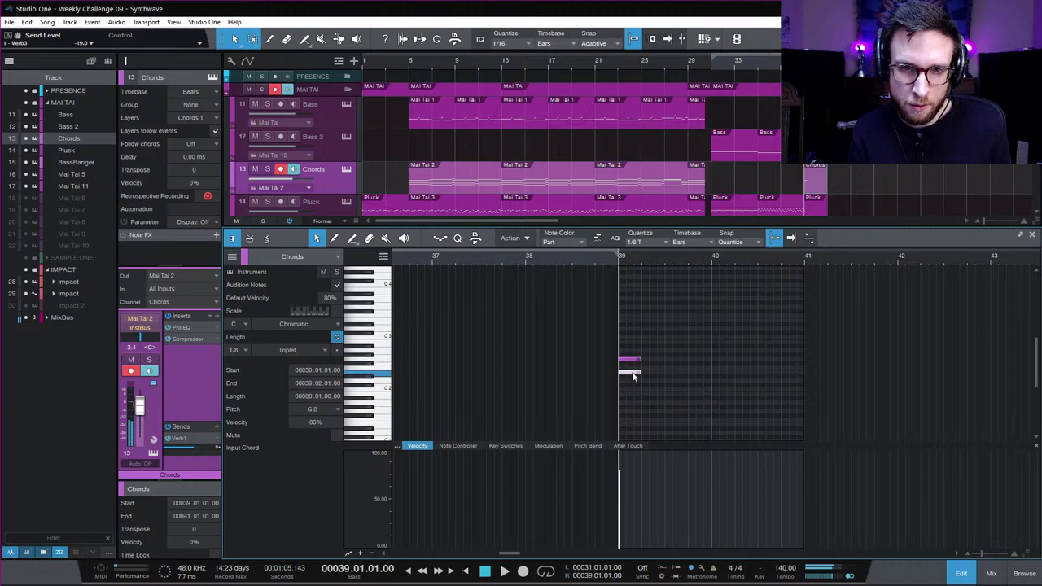
pyautogui.click(632, 394)
pyautogui.press('space')
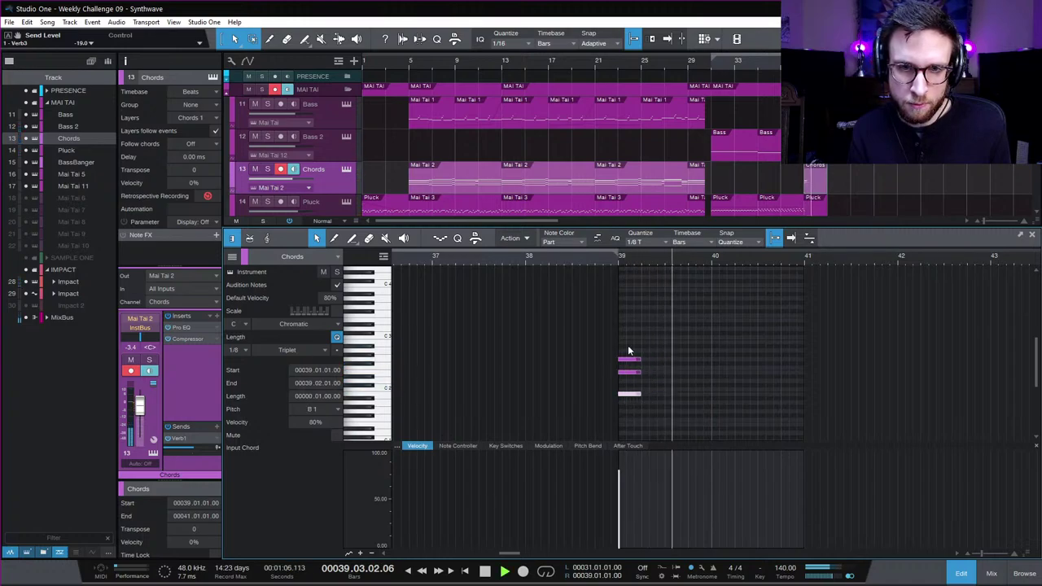
pyautogui.press('space')
# - Add one-beat E1 and F#2 notes to the bar 39 chord and listen to the ending
pyautogui.scroll(-1, 639, 370)
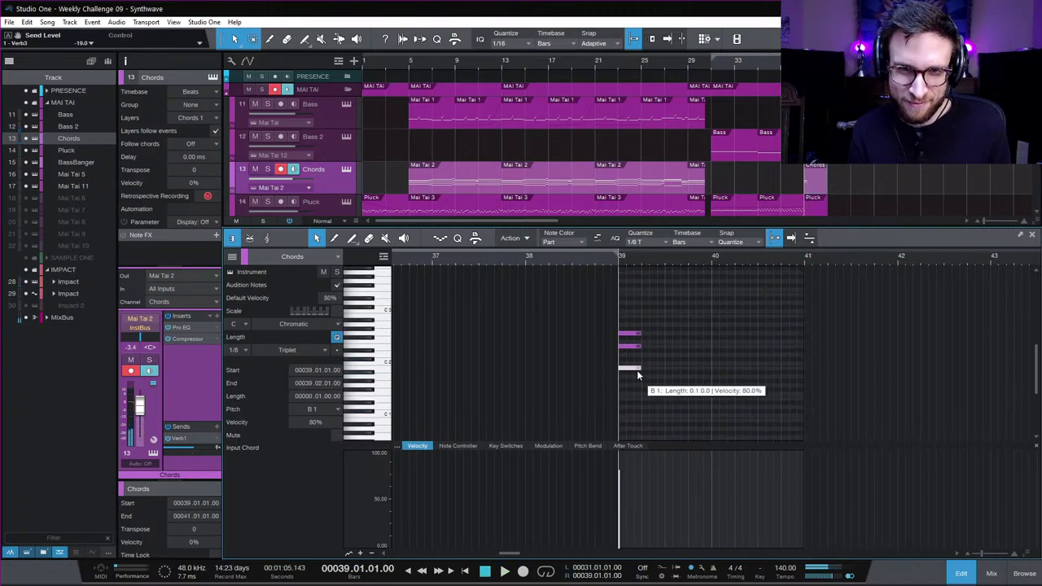
pyautogui.click(629, 403)
pyautogui.moveTo(629, 404); pyautogui.dragTo(630, 398)
pyautogui.press('space')
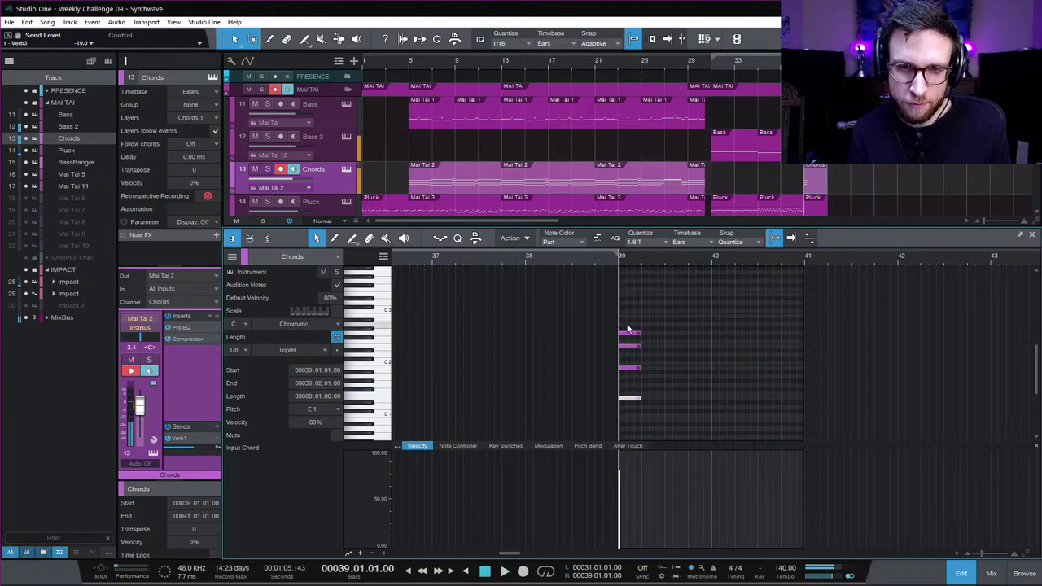
pyautogui.press('space')
pyautogui.click(631, 342)
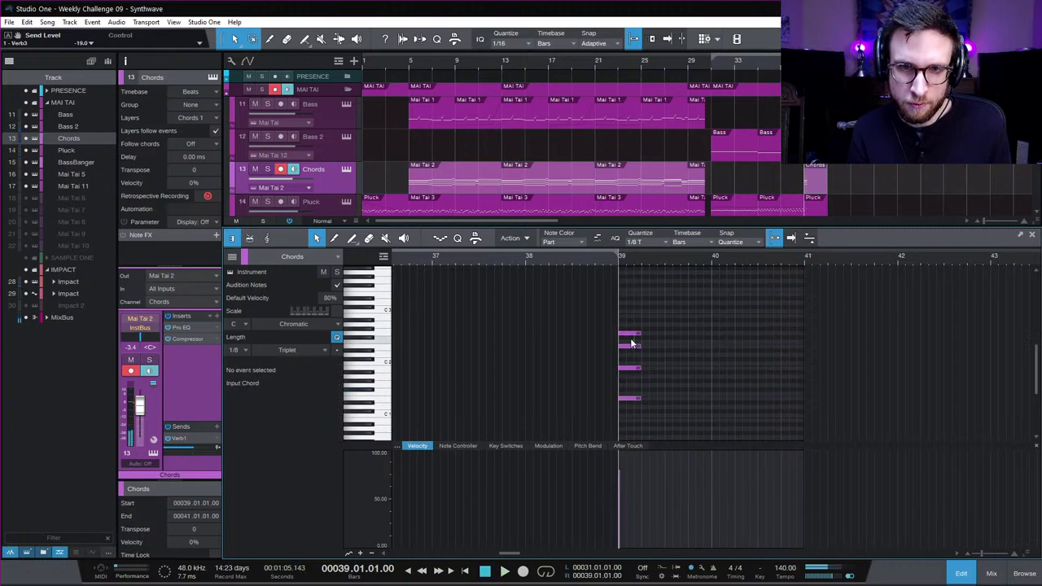
pyautogui.click(630, 336)
pyautogui.press('space')
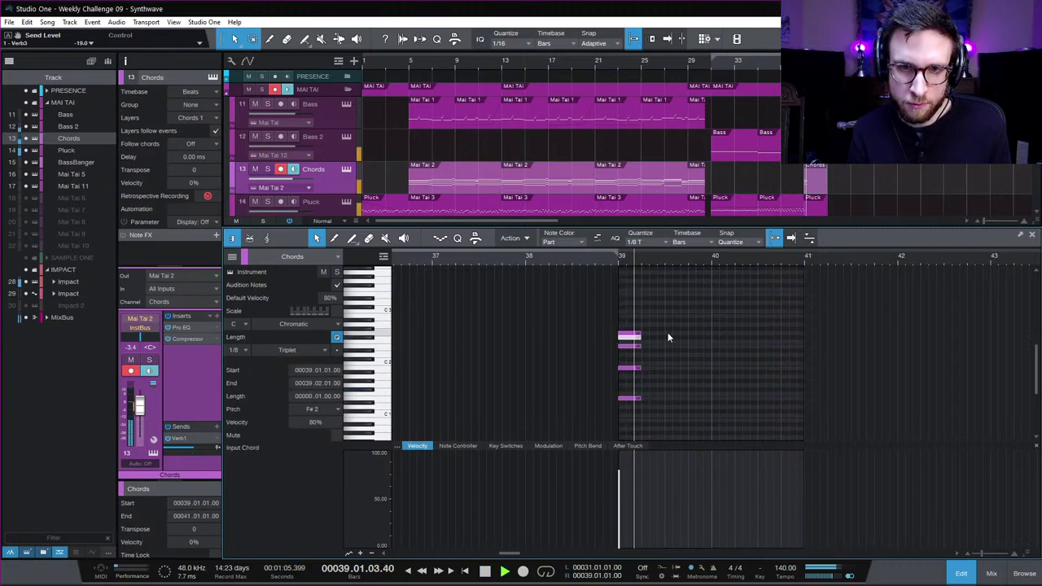
pyautogui.press('space')
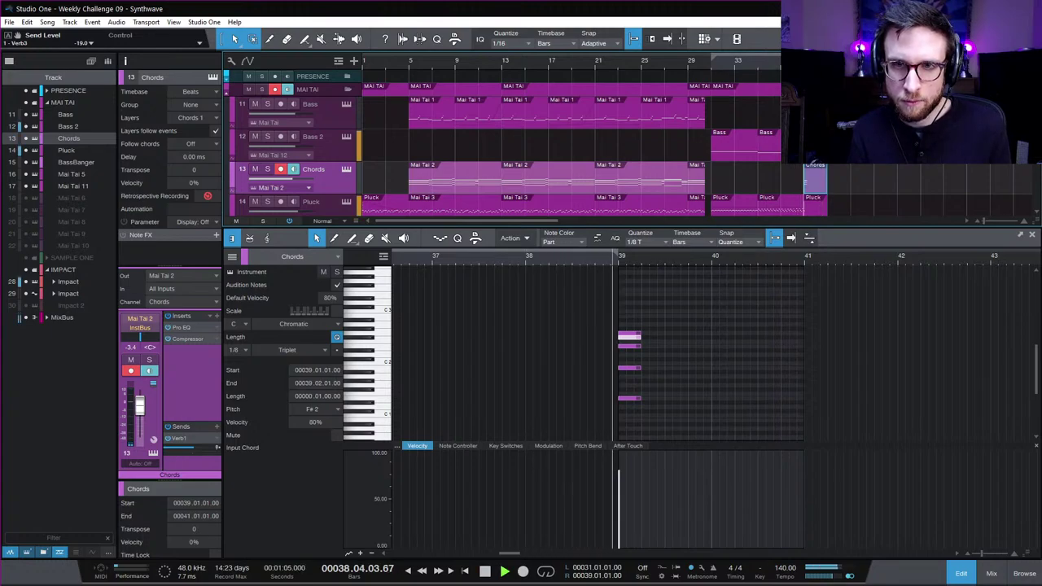
pyautogui.press('space')
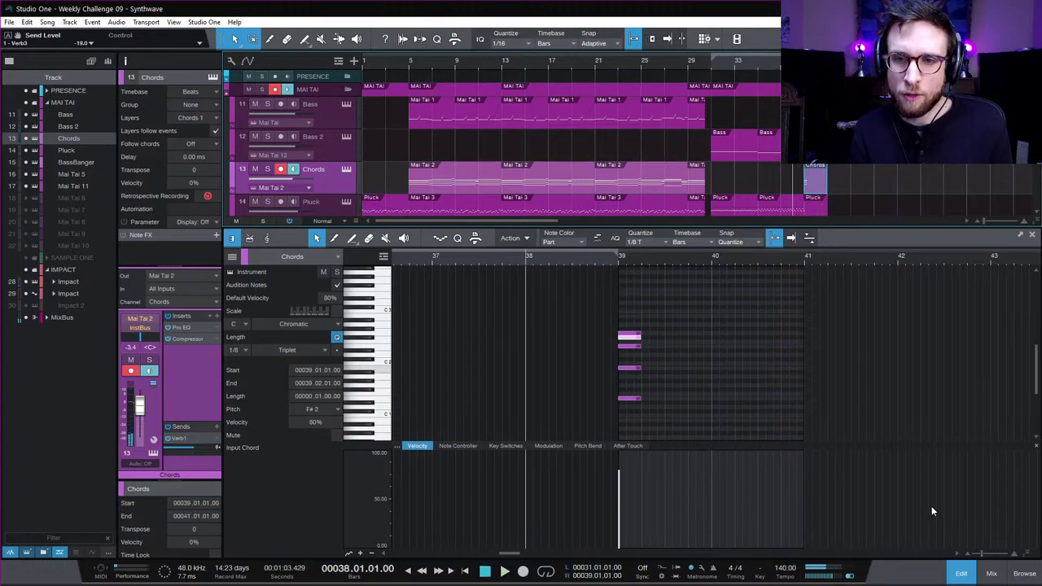
# - Remove the Chords and Pluck events at bar 39 and extend the Pluck event that starts at bar 35 to bar 41
pyautogui.click(961, 573)
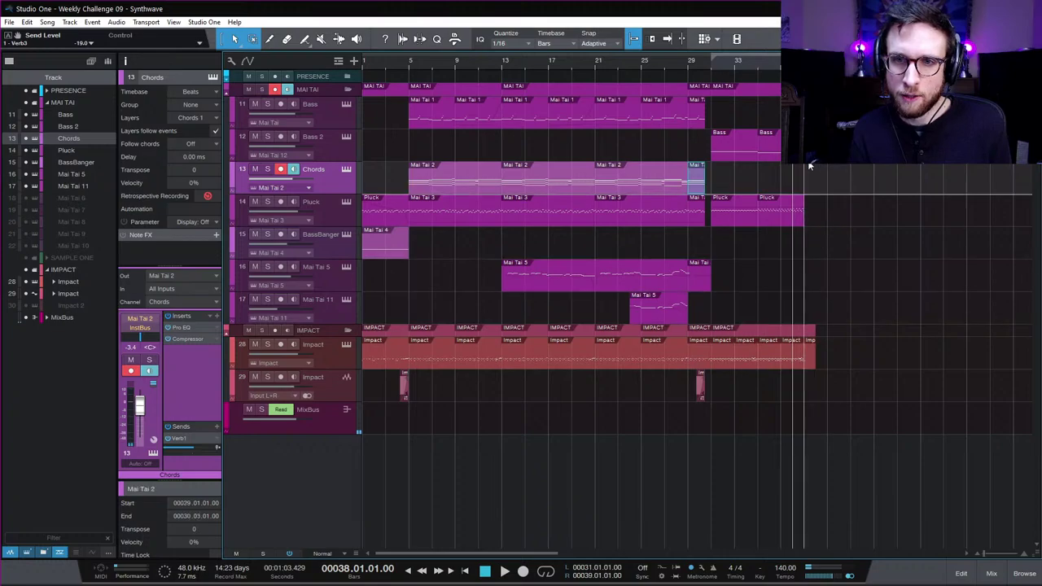
pyautogui.click(769, 147)
pyautogui.click(796, 214)
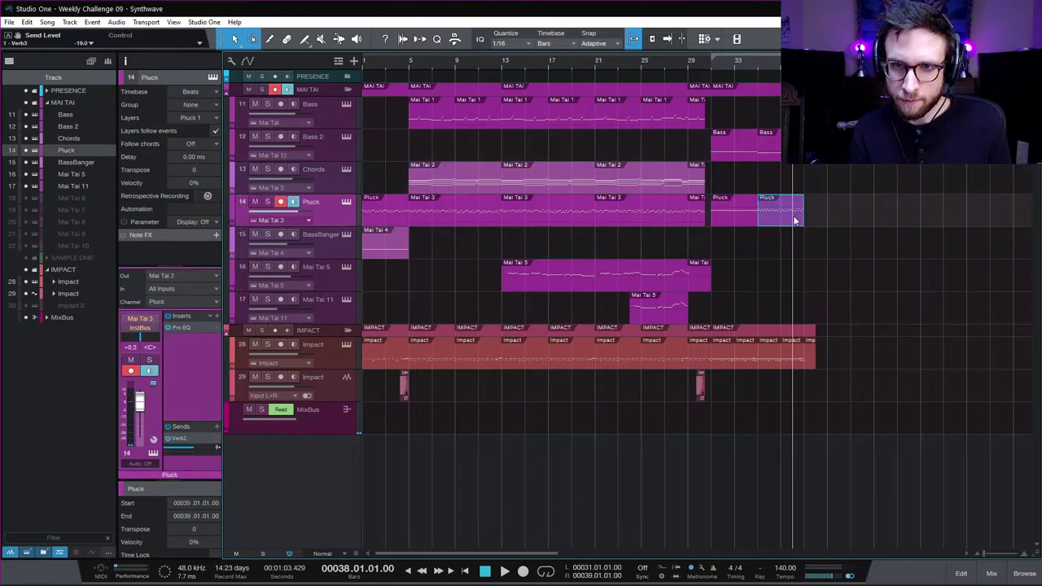
pyautogui.moveTo(803, 218); pyautogui.dragTo(828, 219)
# - Duplicate the bar 38 notes of the extended Pluck event into bars 39 and 40, and play them back
pyautogui.doubleClick(814, 210)
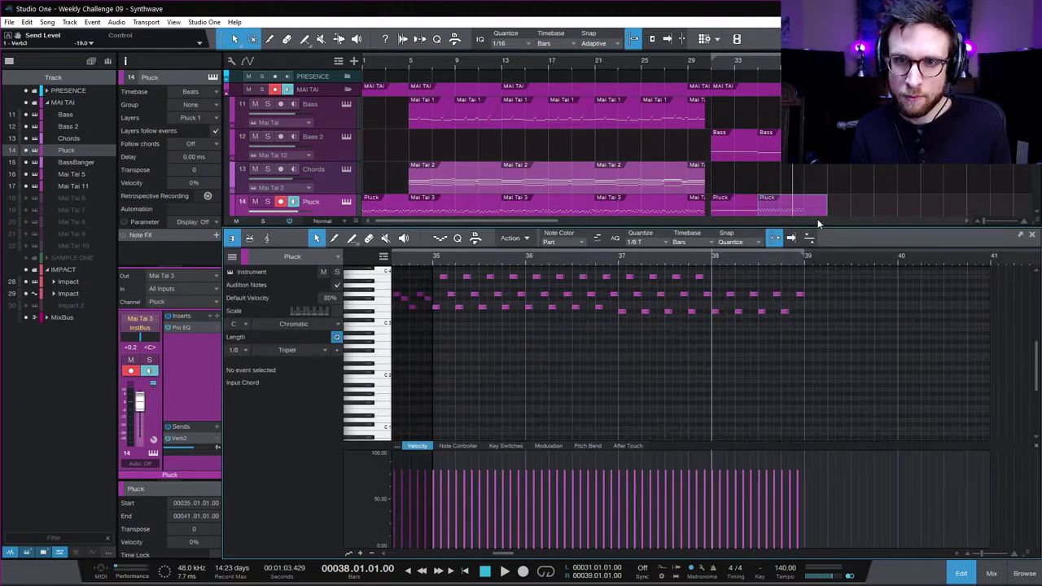
pyautogui.scroll(2, 743, 296)
pyautogui.moveTo(714, 282); pyautogui.dragTo(801, 374)
pyautogui.press('d')
pyautogui.press('d')
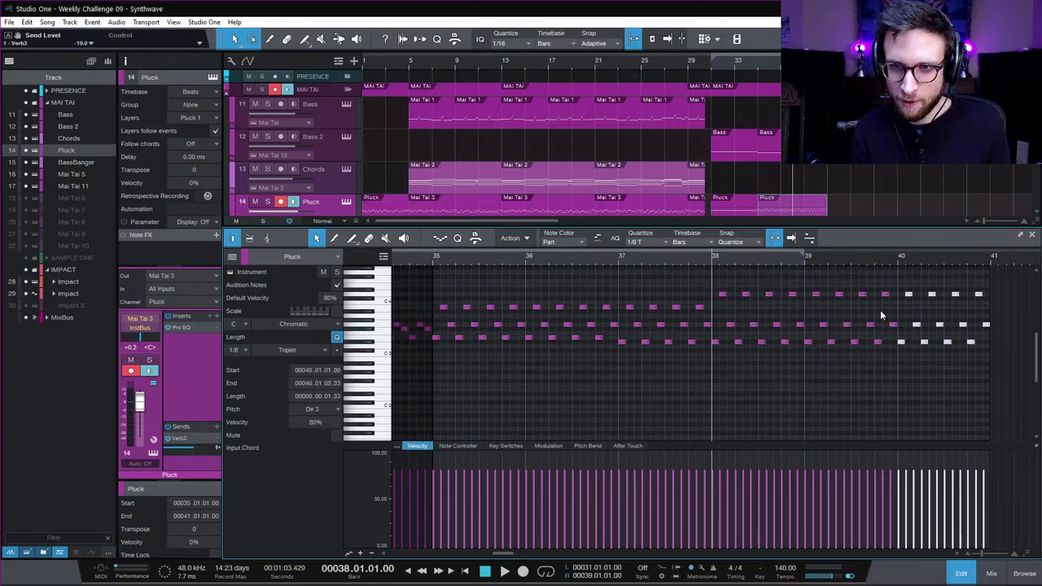
pyautogui.press('space')
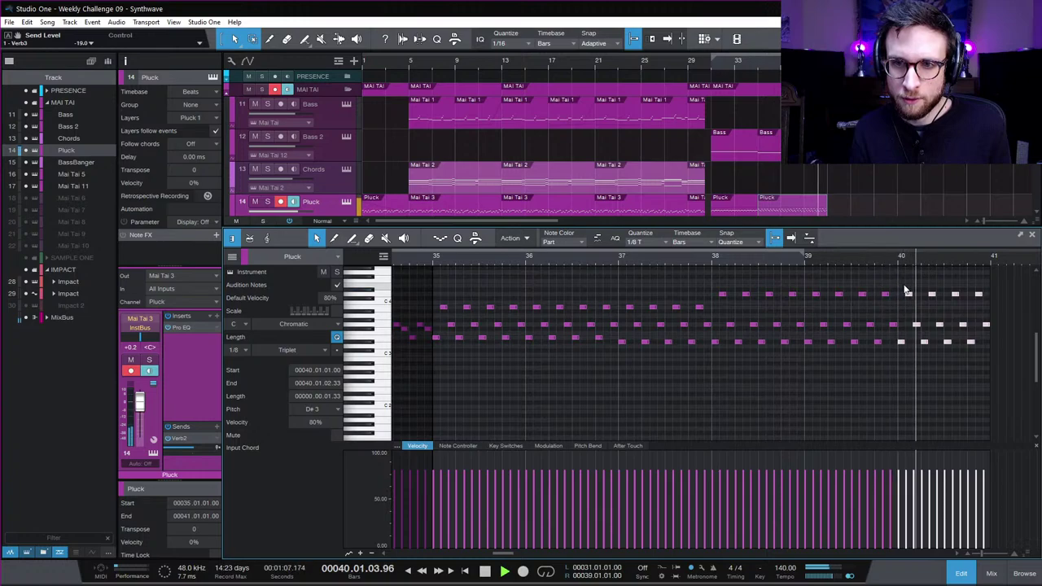
# - Replace the Pluck notes in bar 40 with a single E3 note at the bar's start and play the ending
pyautogui.press('space')
pyautogui.moveTo(906, 277); pyautogui.dragTo(1031, 376)
pyautogui.moveTo(898, 284); pyautogui.dragTo(1006, 388)
pyautogui.press('Delete')
pyautogui.click(900, 337)
pyautogui.press('space')
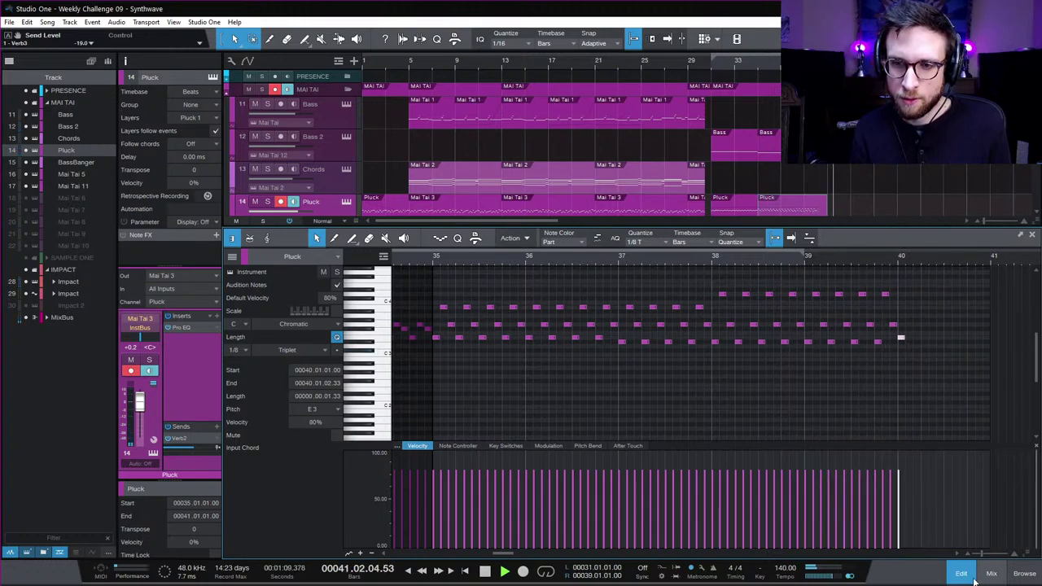
pyautogui.press('F2')
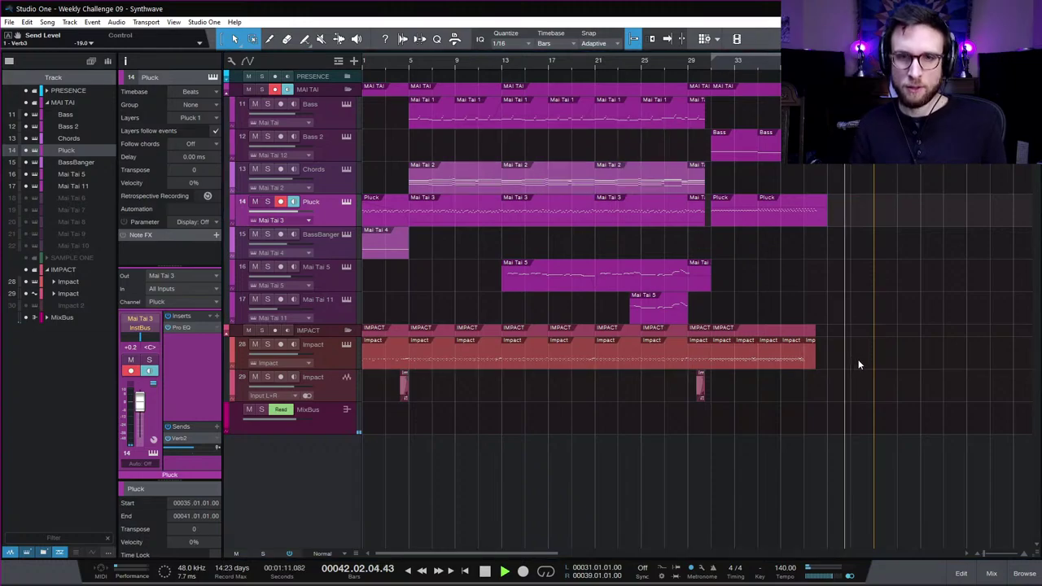
pyautogui.press('space')
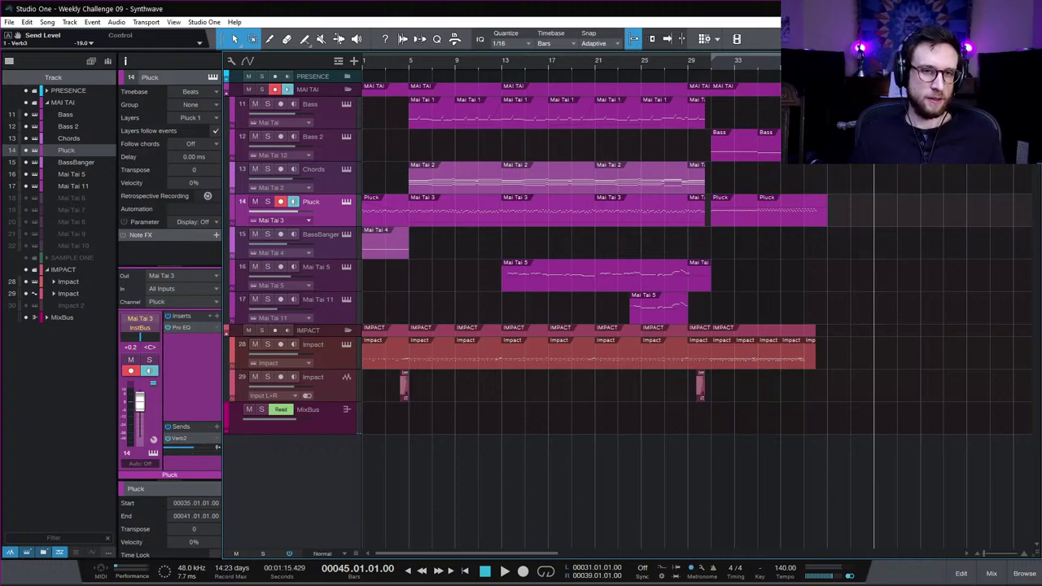
pyautogui.press('super+e')
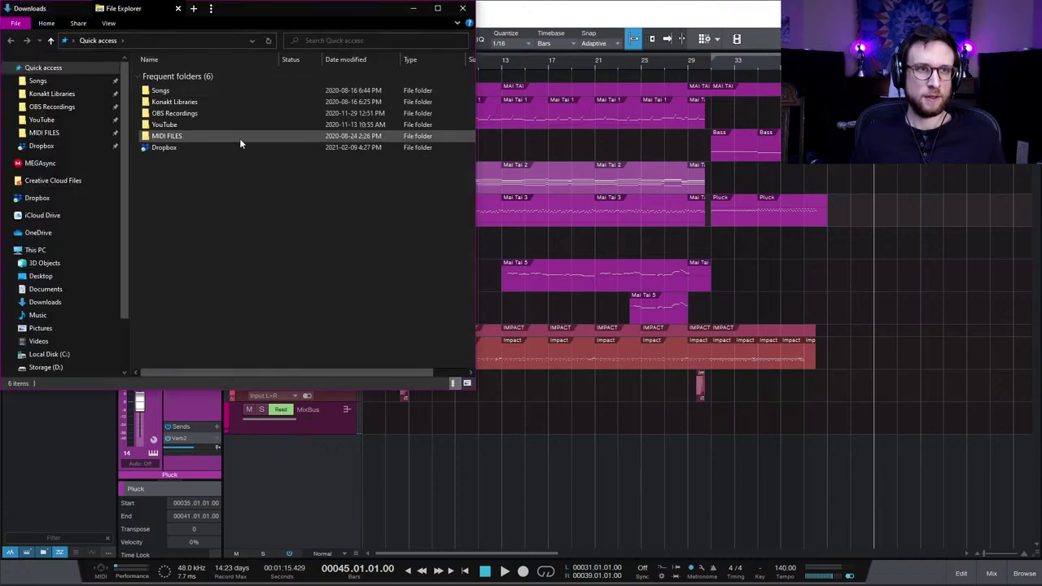
pyautogui.moveTo(279, 11); pyautogui.dragTo(0, 11)
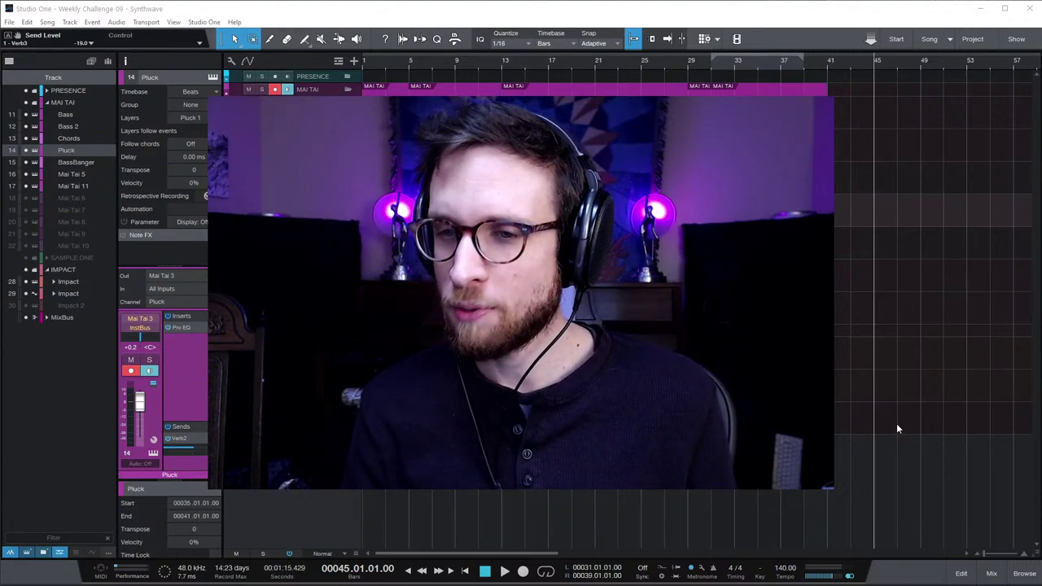
# - Play the whole synthwave song from bar 1 through to its end
pyautogui.press('Home')
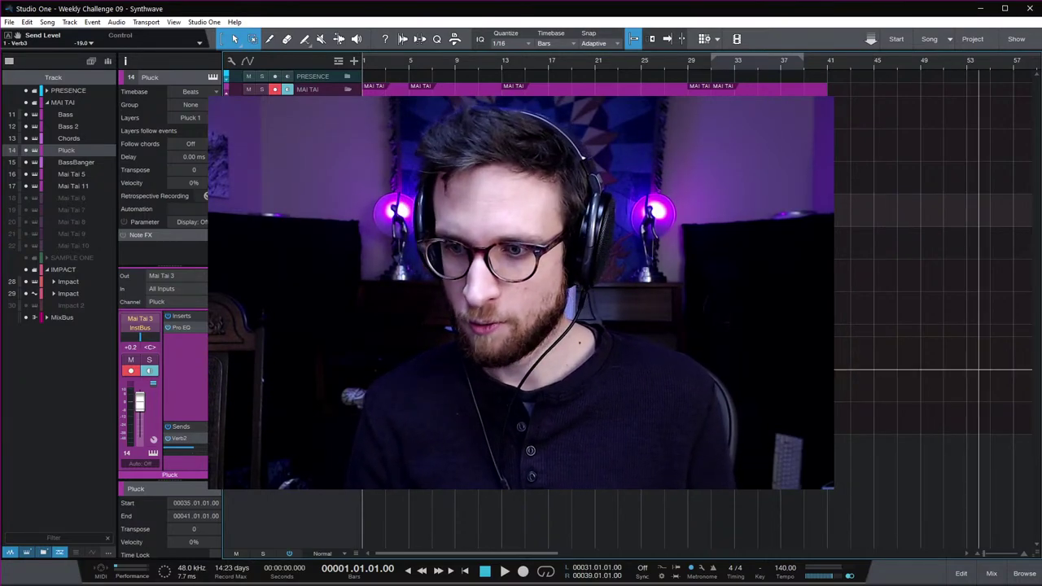
pyautogui.click(937, 379)
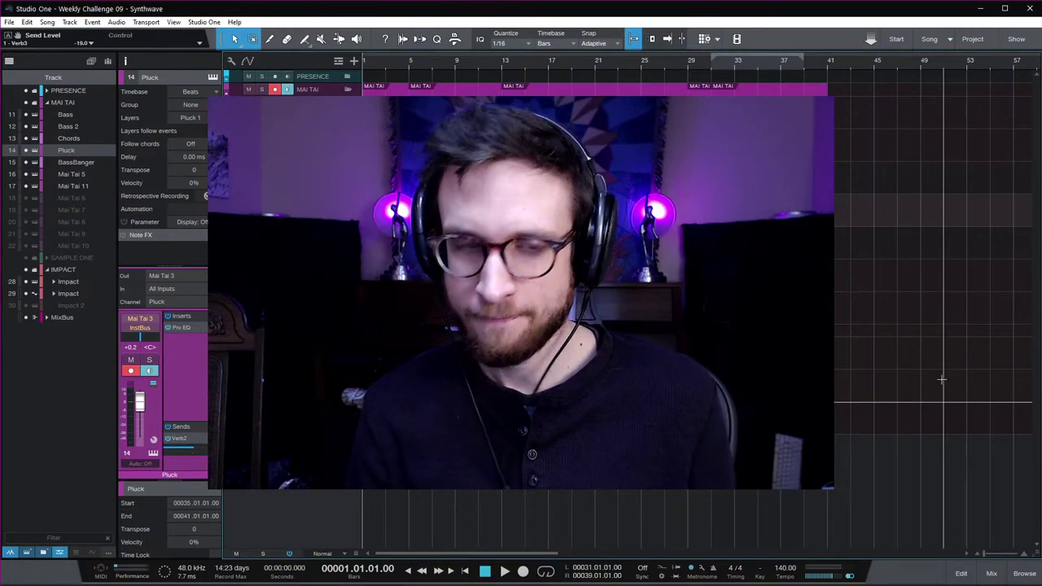
pyautogui.press('space')
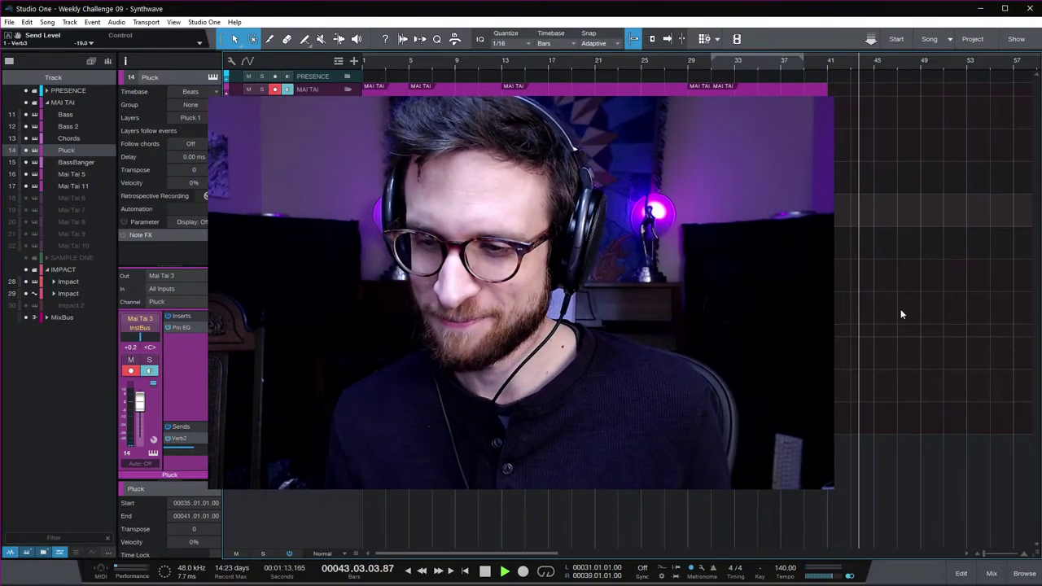
pyautogui.press('space')
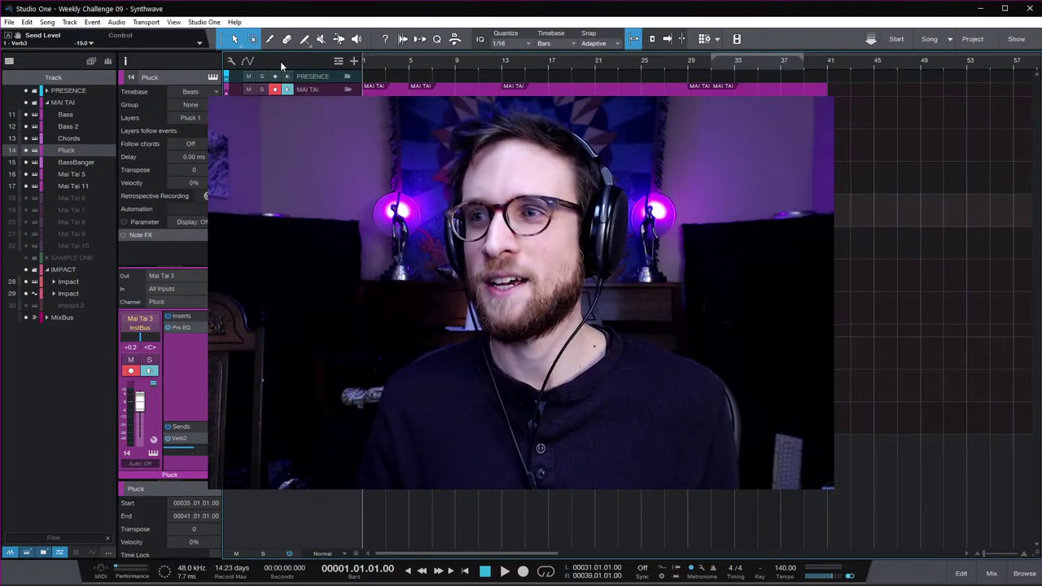
pyautogui.click(9, 22)
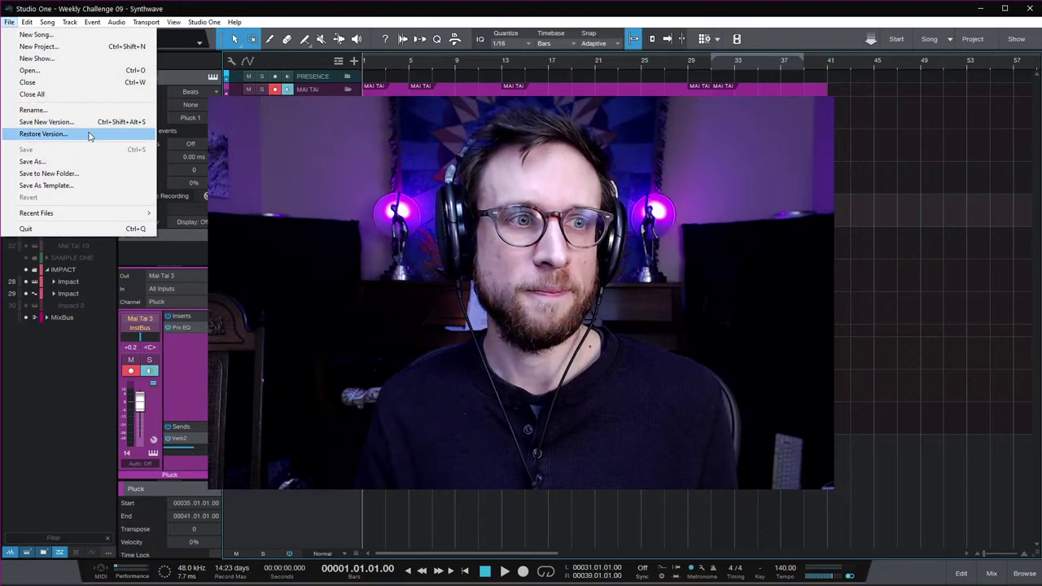
pyautogui.moveTo(72, 214)
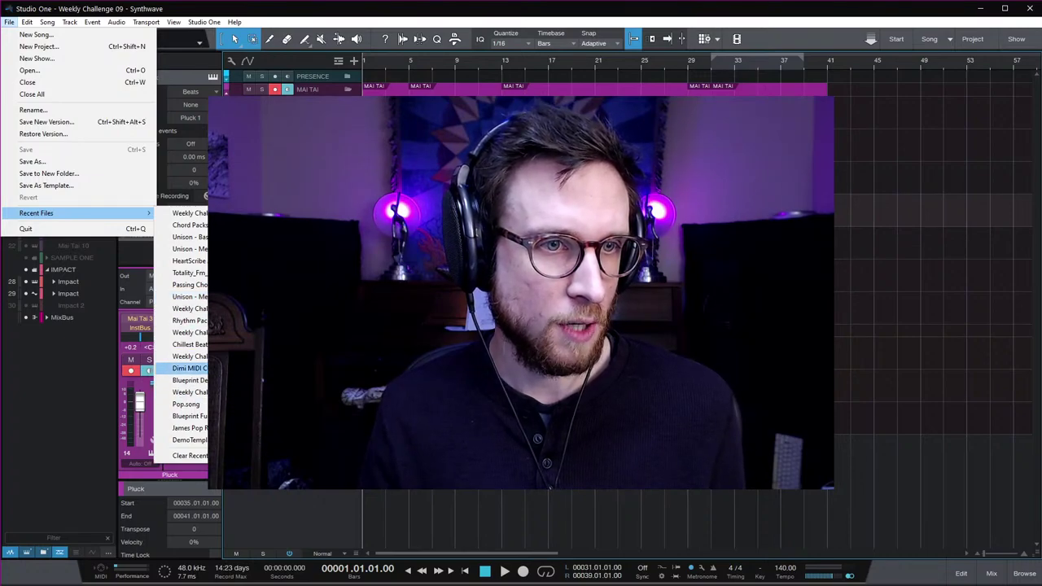
pyautogui.press('Escape')
pyautogui.press('Escape')
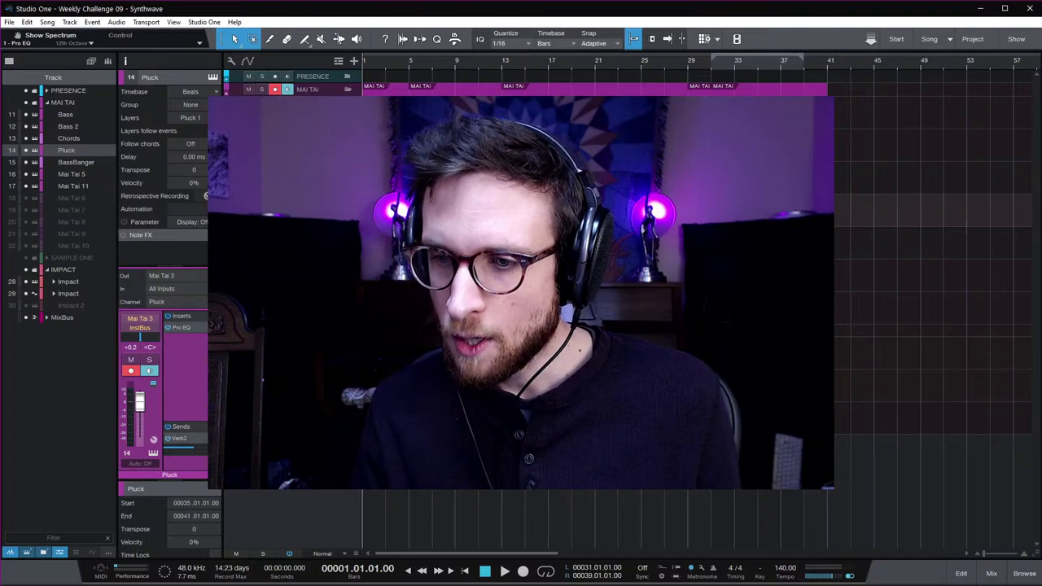
# - Switch to the Chillest Beat song and view the Audio Setup options
pyautogui.hotkey('ctrl', 'Tab')
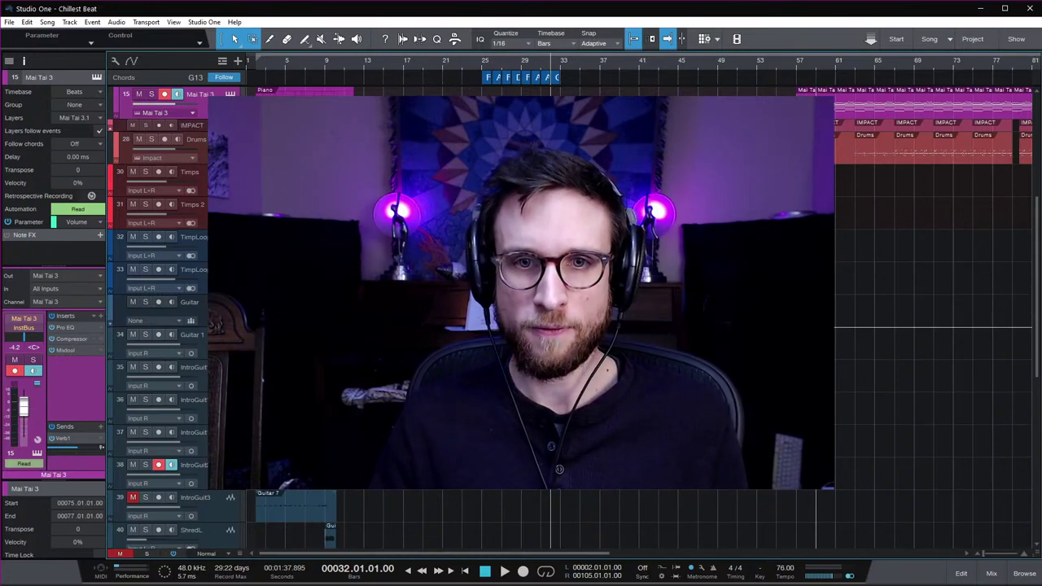
pyautogui.hotkey('ctrl', ',')
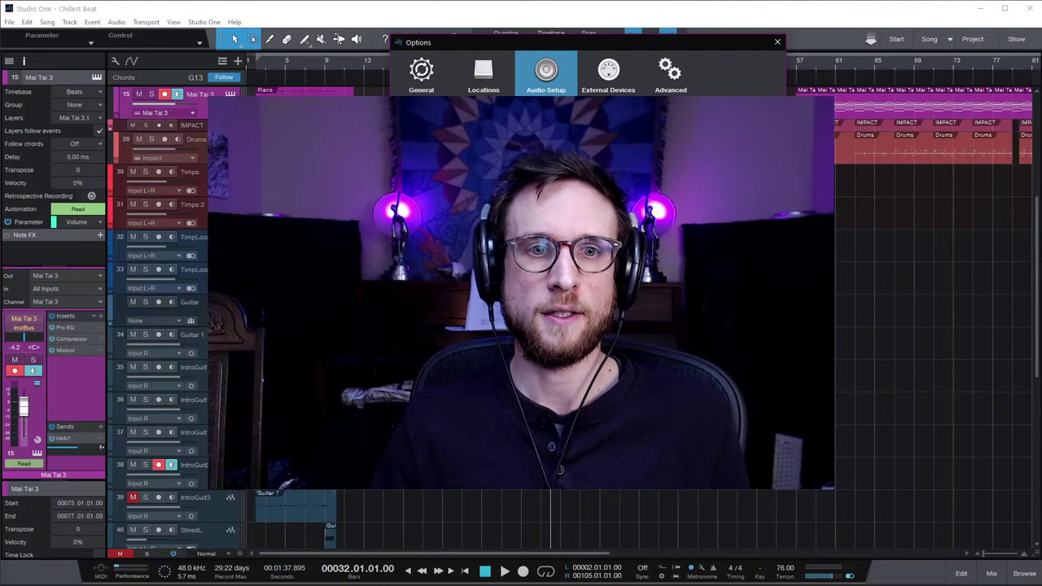
pyautogui.press('Escape')
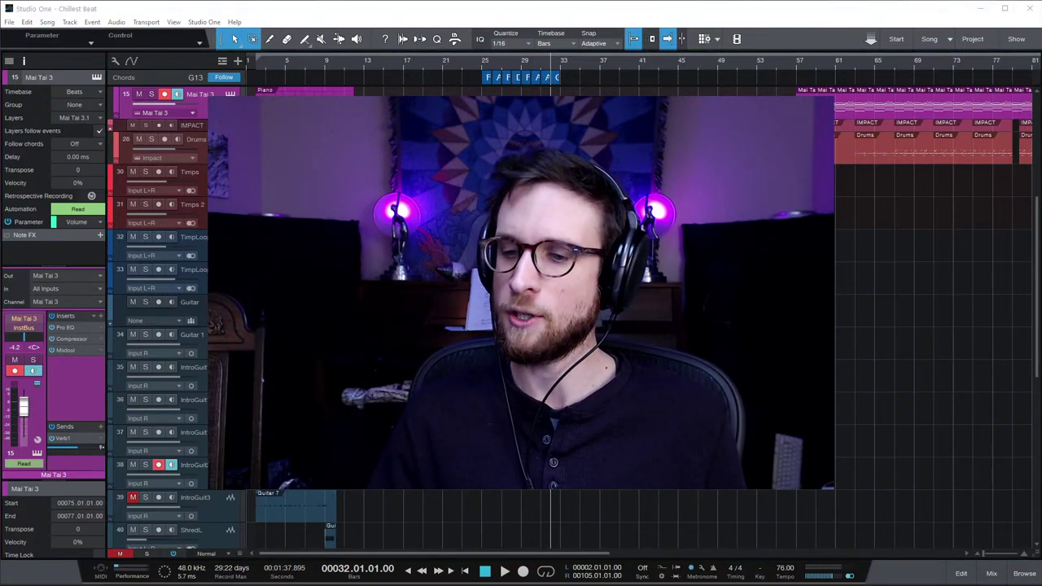
# - Look over the Chillest Beat mixer's effect and bus channels and play the song from bar 2
pyautogui.click(256, 67)
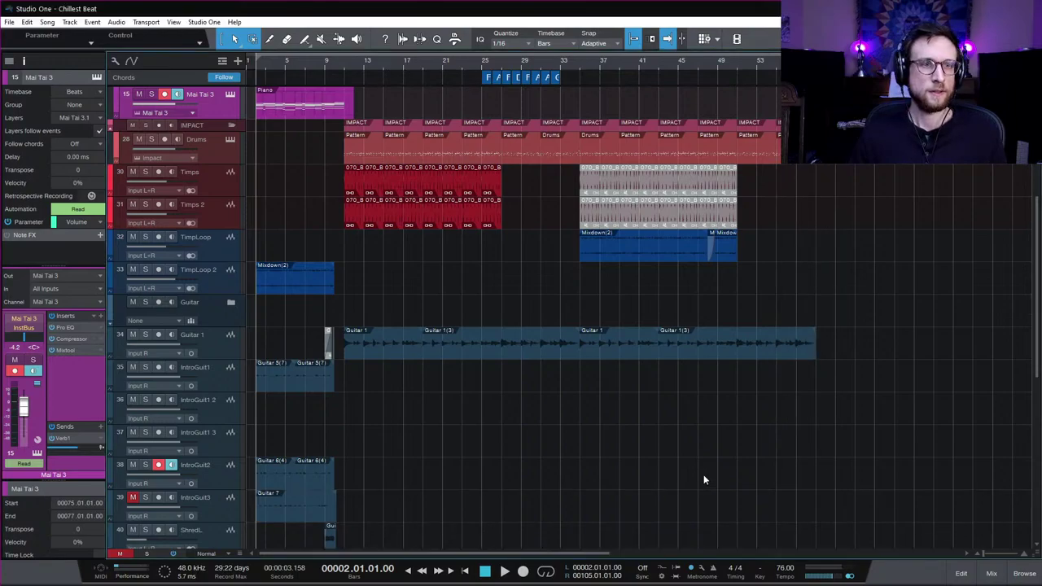
pyautogui.scroll(-1, 516, 381)
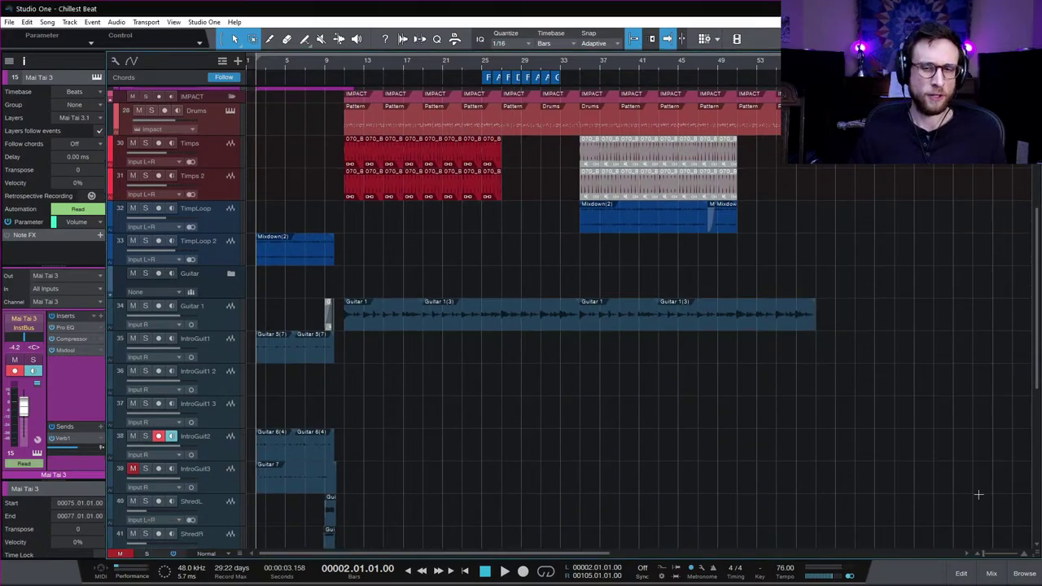
pyautogui.click(990, 573)
pyautogui.hscroll(10, 845, 324)
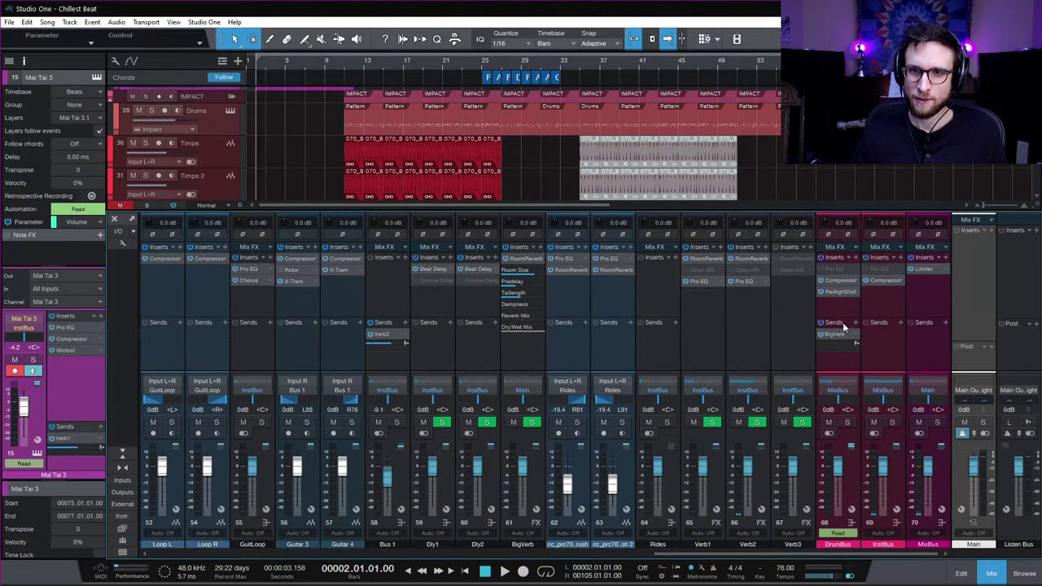
pyautogui.click(990, 575)
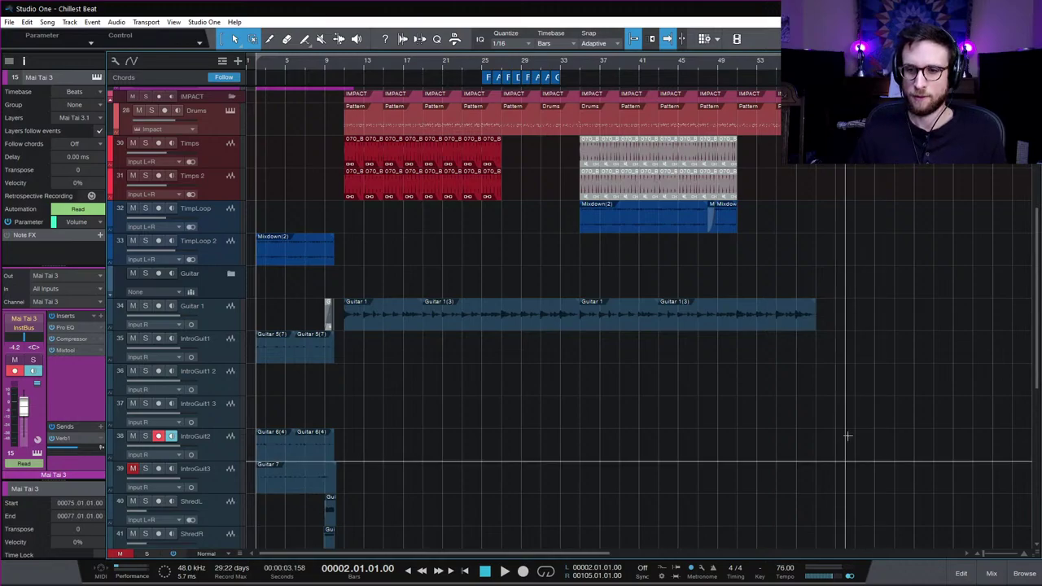
pyautogui.press('space')
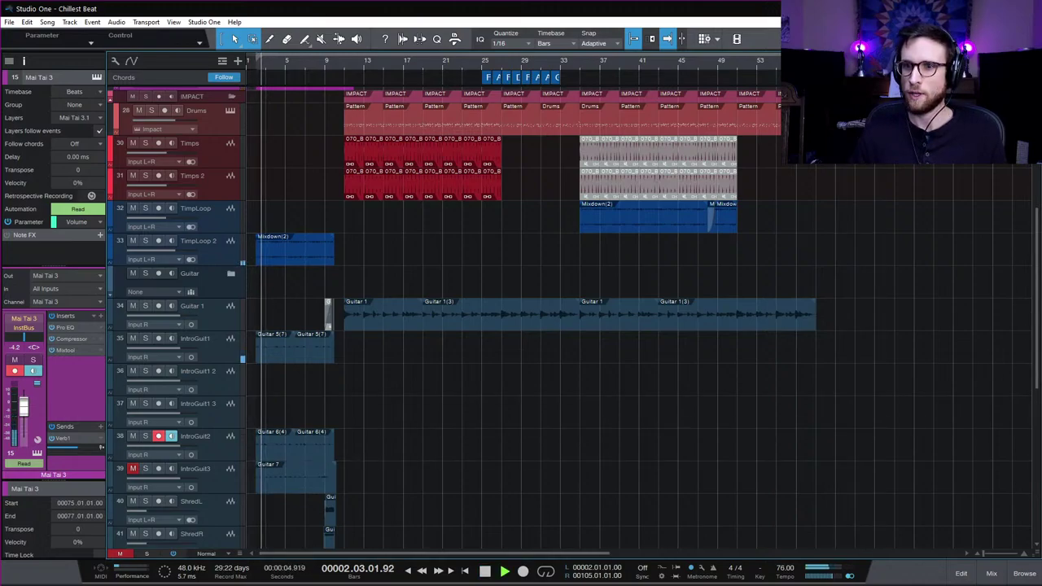
# - Examine the intro guitar, Shred and TimpLoop tracks while the song plays through its opening bars into bar 11
pyautogui.scroll(-3, 735, 406)
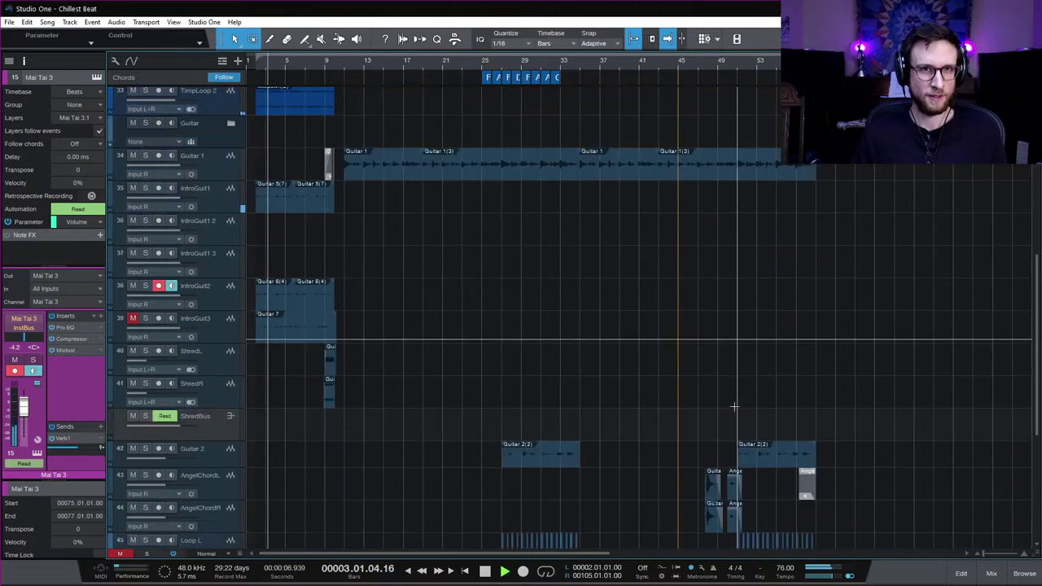
pyautogui.scroll(-5, 734, 406)
pyautogui.scroll(4, 747, 396)
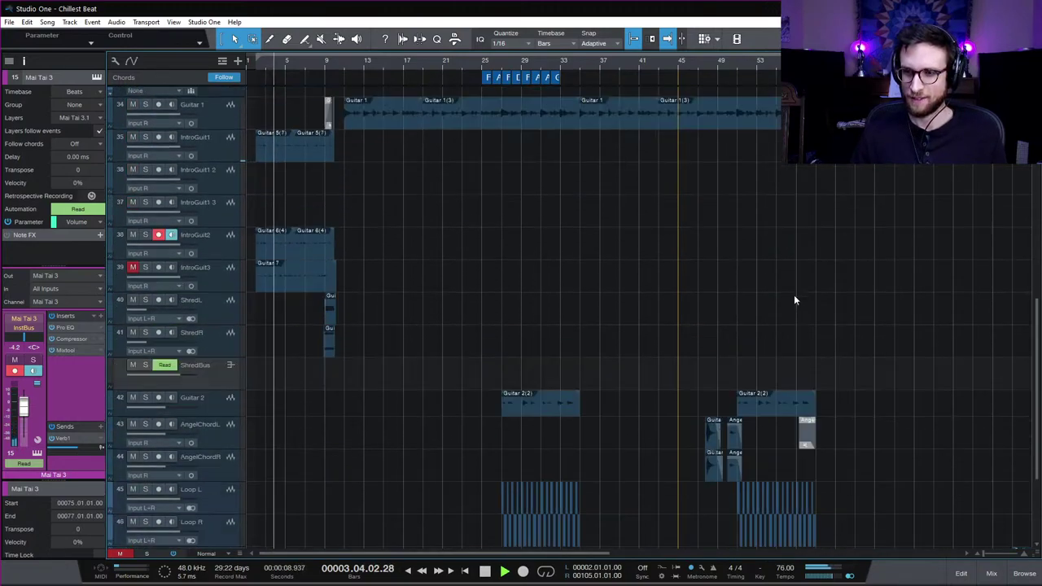
pyautogui.scroll(3, 795, 300)
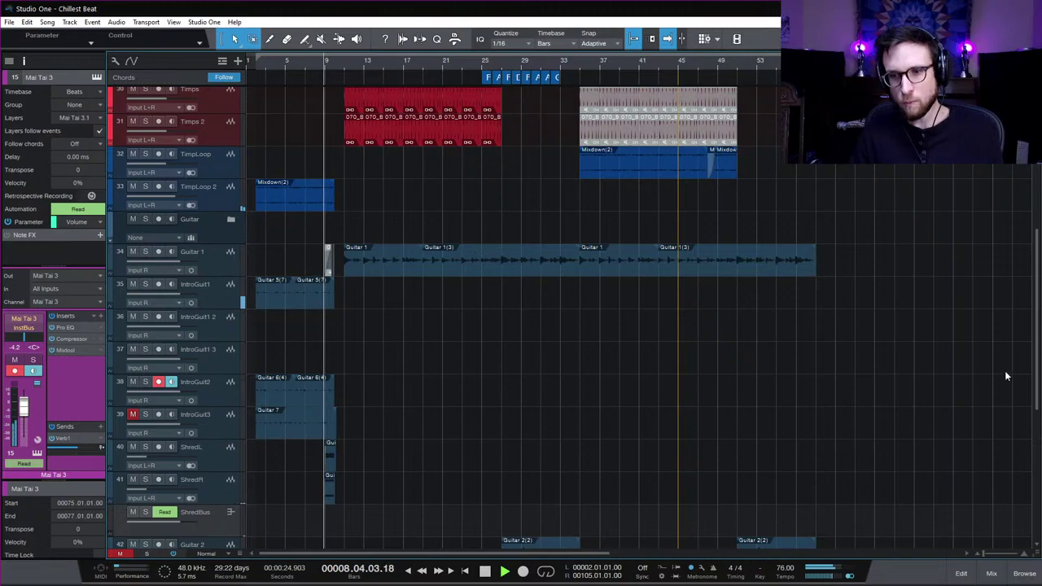
pyautogui.scroll(-6, 763, 383)
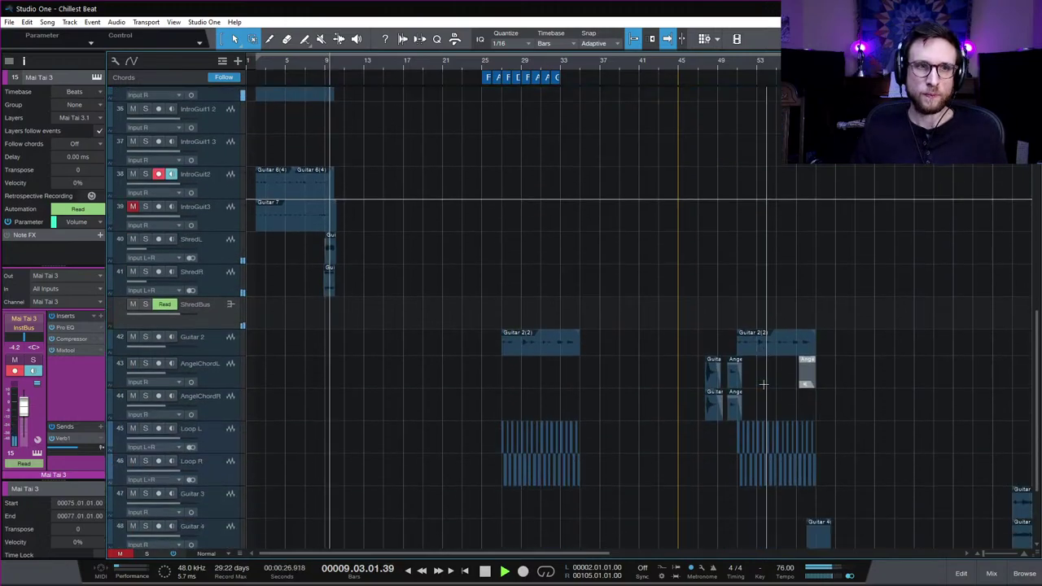
pyautogui.scroll(-4, 764, 383)
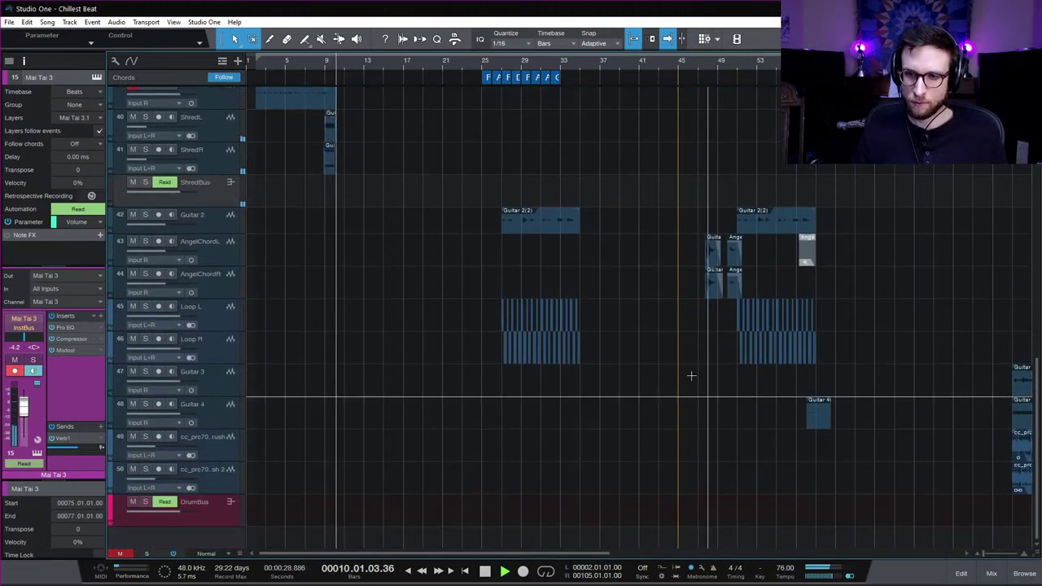
pyautogui.scroll(10, 691, 376)
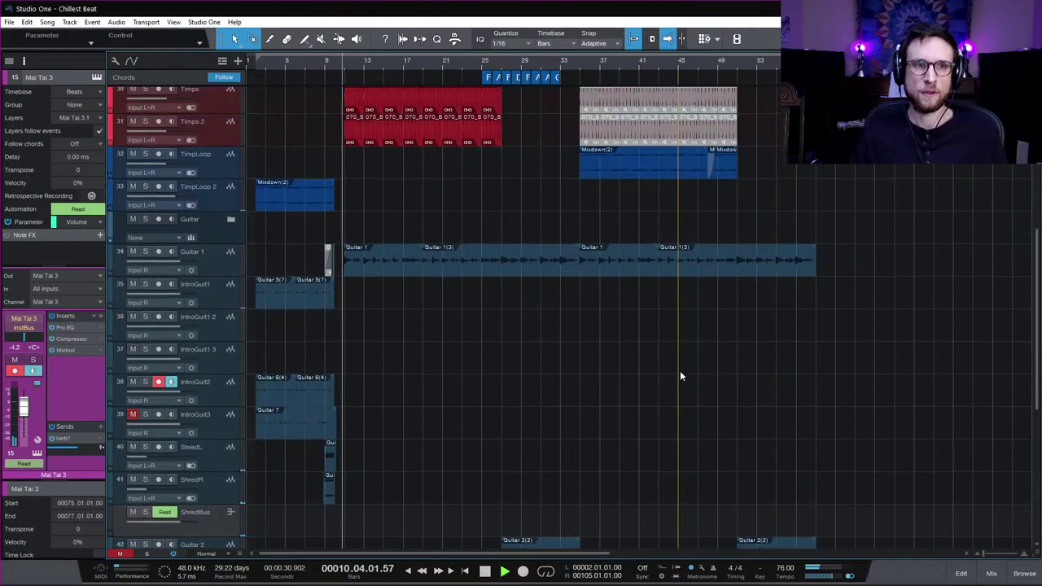
pyautogui.scroll(3, 679, 376)
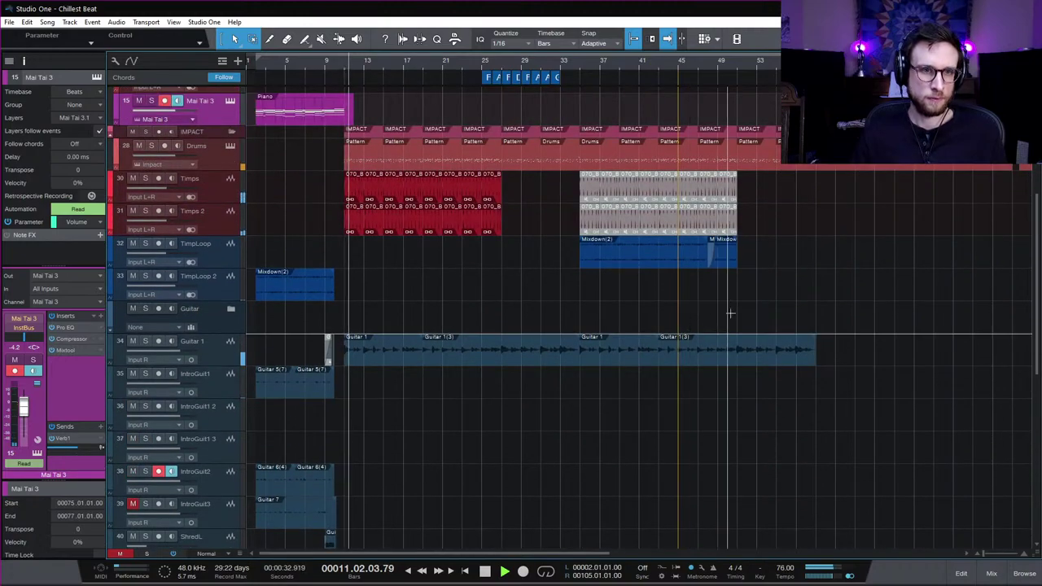
# - Examine the guitar, loop, Presence, Mai Tai and drum tracks while the song plays through its middle section
pyautogui.scroll(-6, 789, 322)
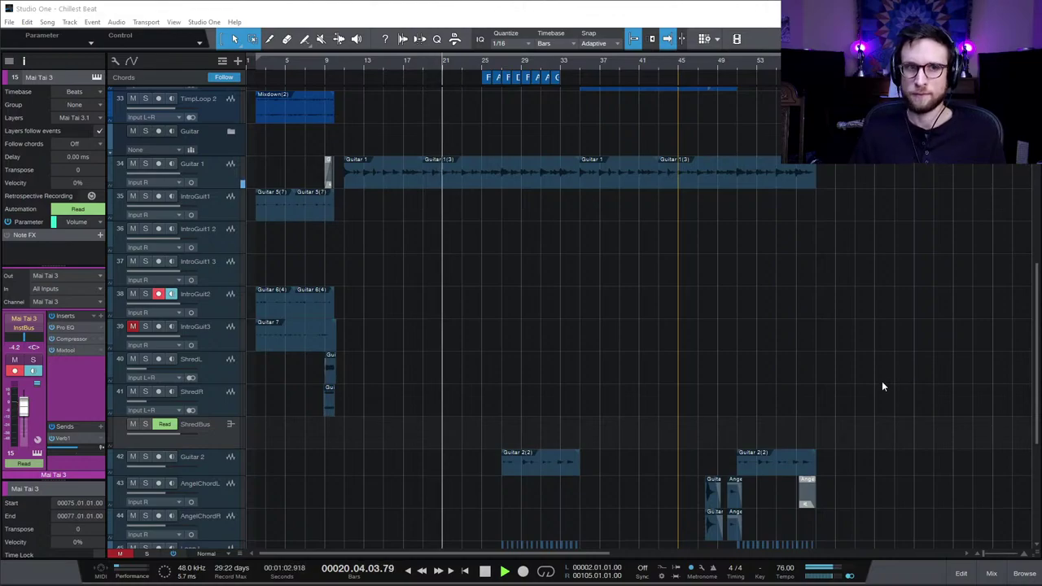
pyautogui.scroll(-6, 855, 407)
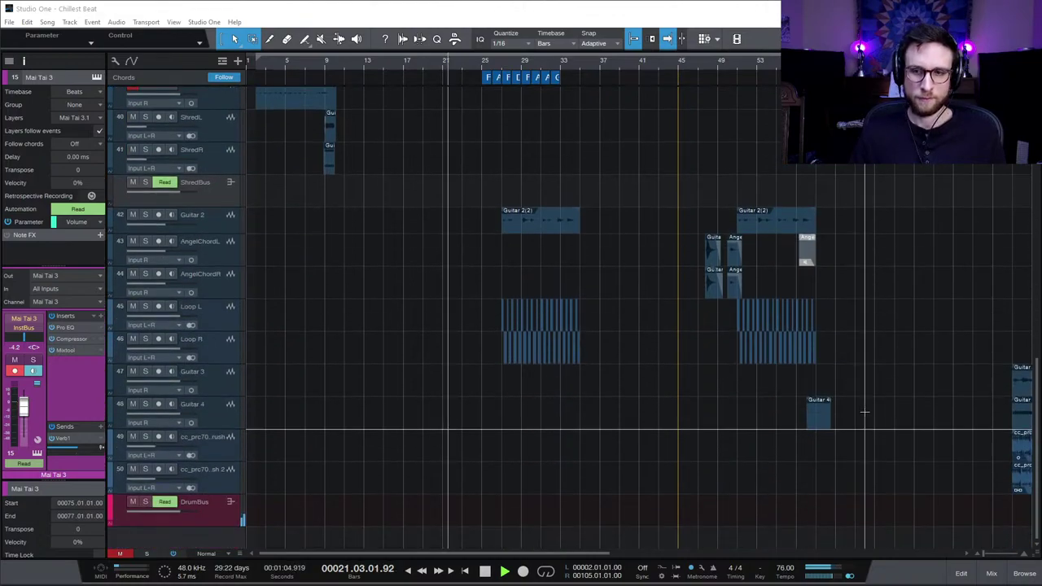
pyautogui.scroll(15, 861, 407)
pyautogui.scroll(2, 864, 412)
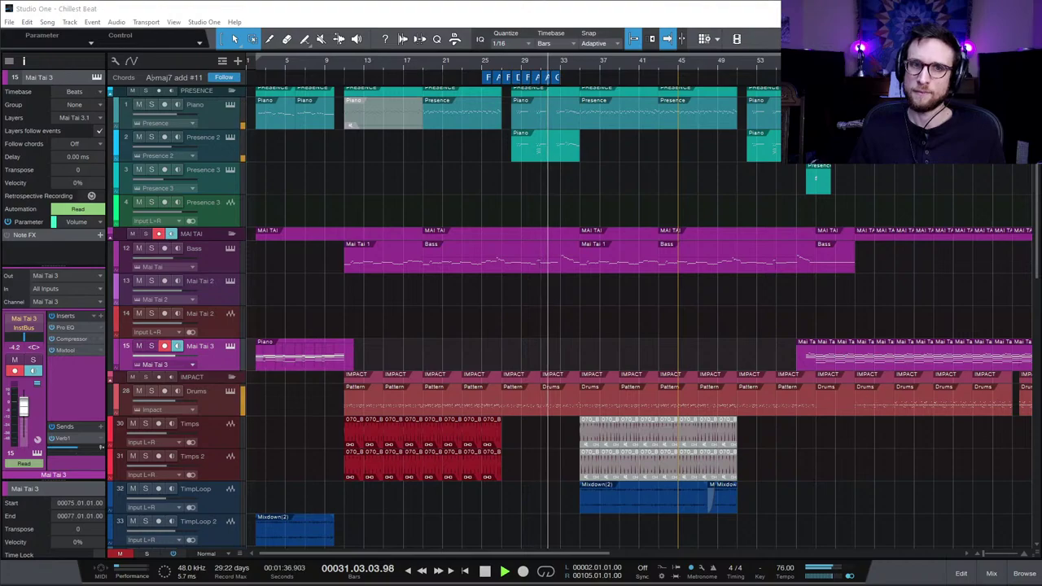
pyautogui.scroll(-3, 930, 464)
pyautogui.scroll(-5, 930, 464)
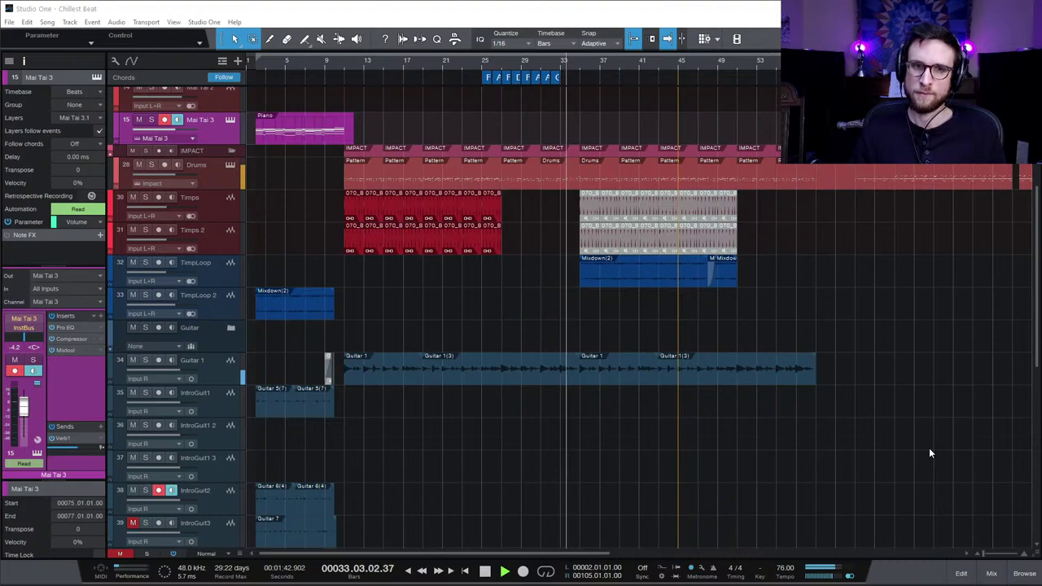
pyautogui.scroll(2, 929, 450)
pyautogui.scroll(2, 929, 450)
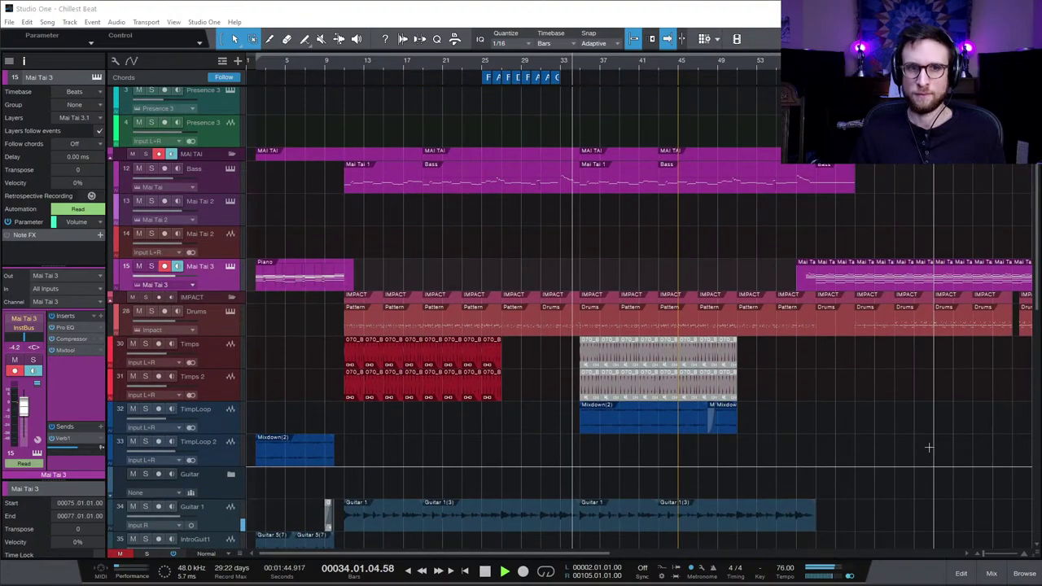
pyautogui.scroll(1, 929, 446)
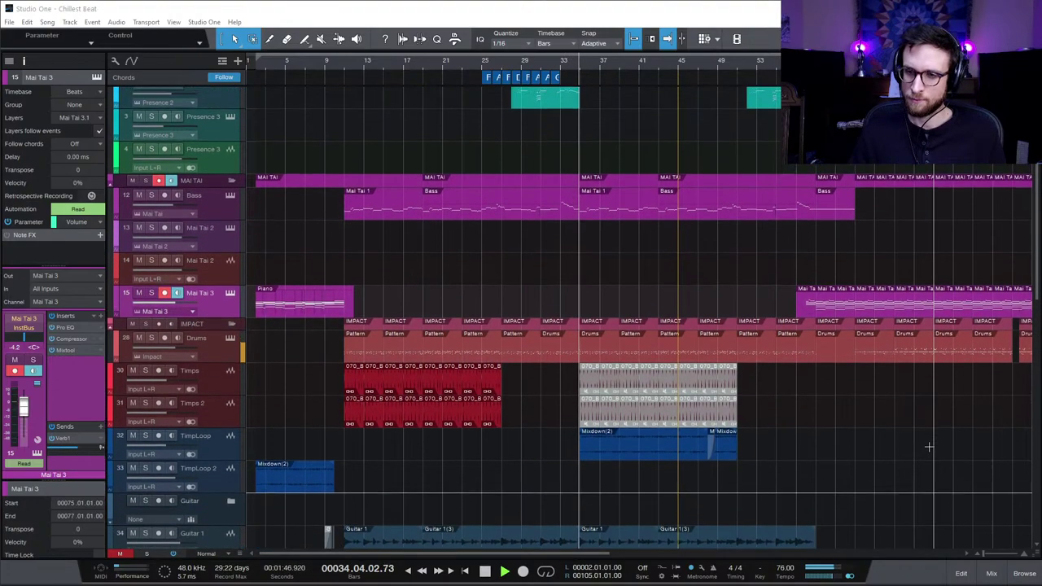
pyautogui.scroll(-2, 929, 446)
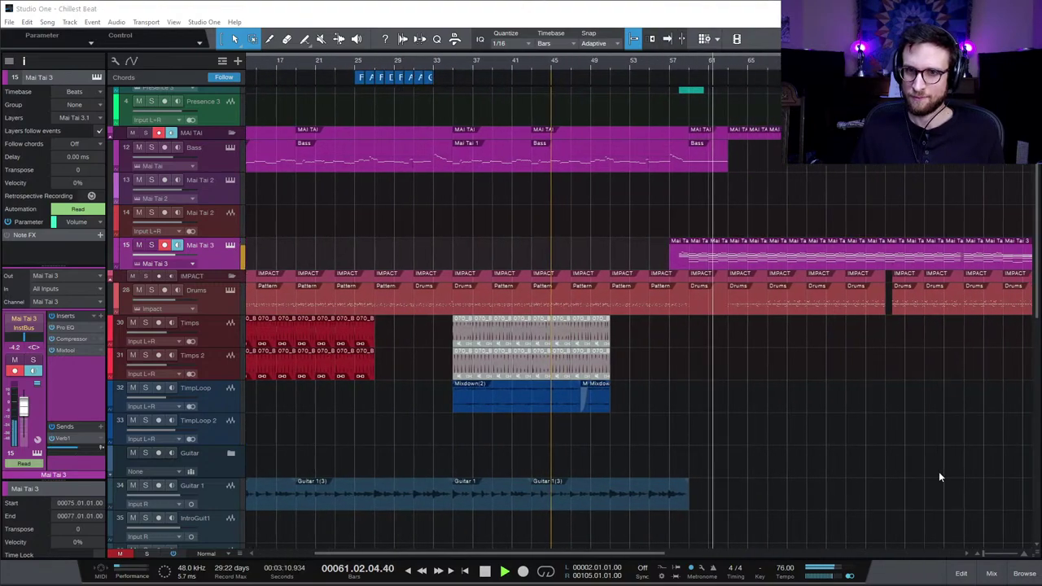
# - Examine the Mai Tai 3, drum and added guitar parts of the last section as it plays, and stop playback after bar 100
pyautogui.scroll(-6, 928, 480)
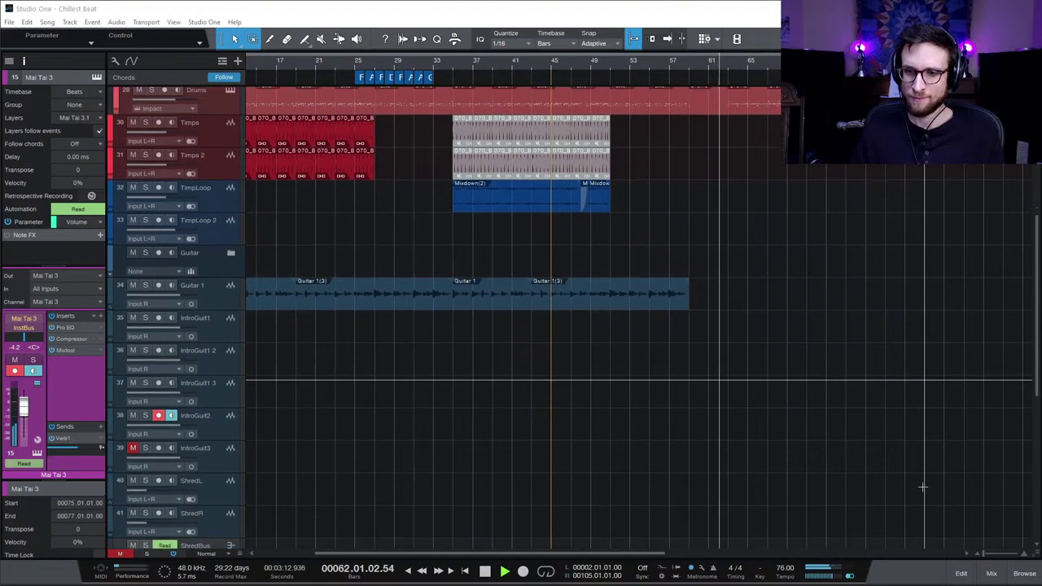
pyautogui.scroll(4, 922, 487)
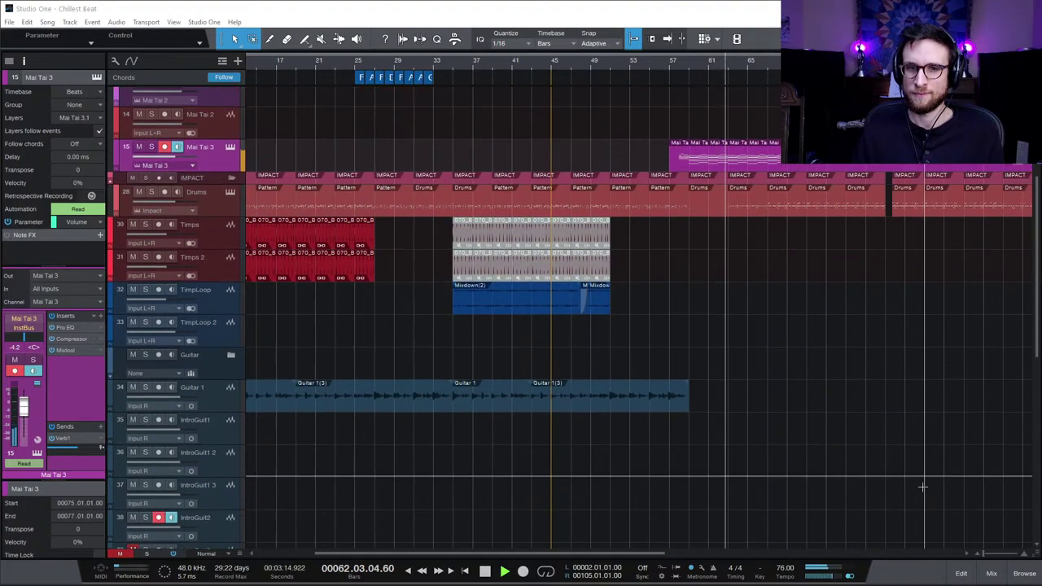
pyautogui.scroll(1, 922, 487)
pyautogui.scroll(1, 922, 487)
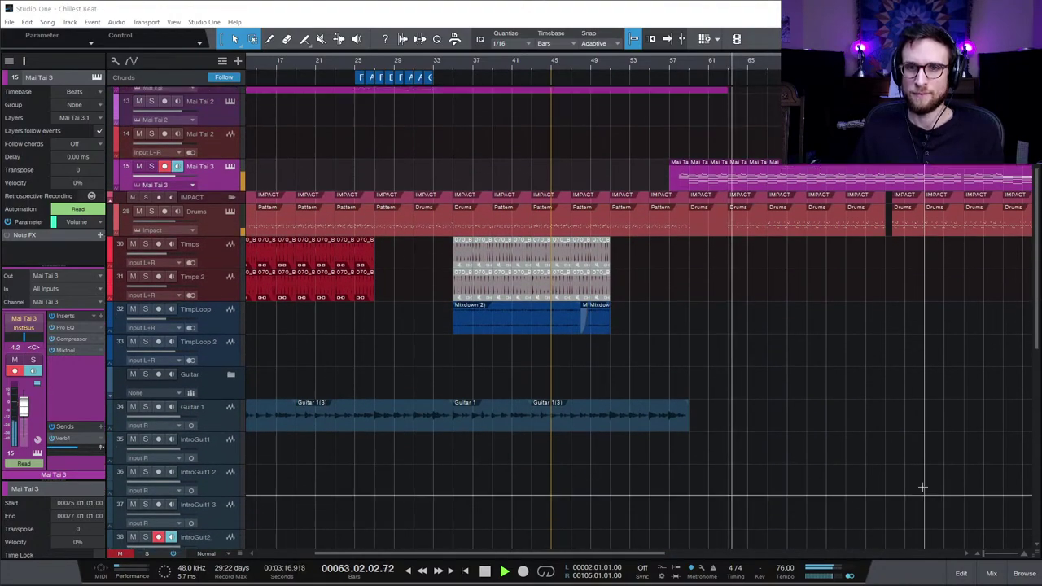
pyautogui.scroll(5, 922, 487)
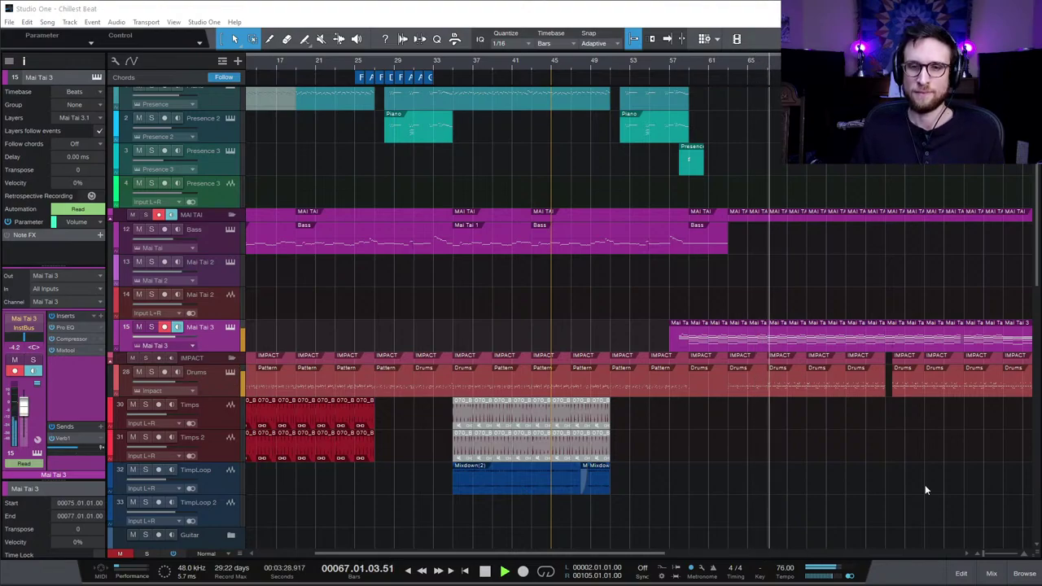
pyautogui.scroll(-4, 926, 491)
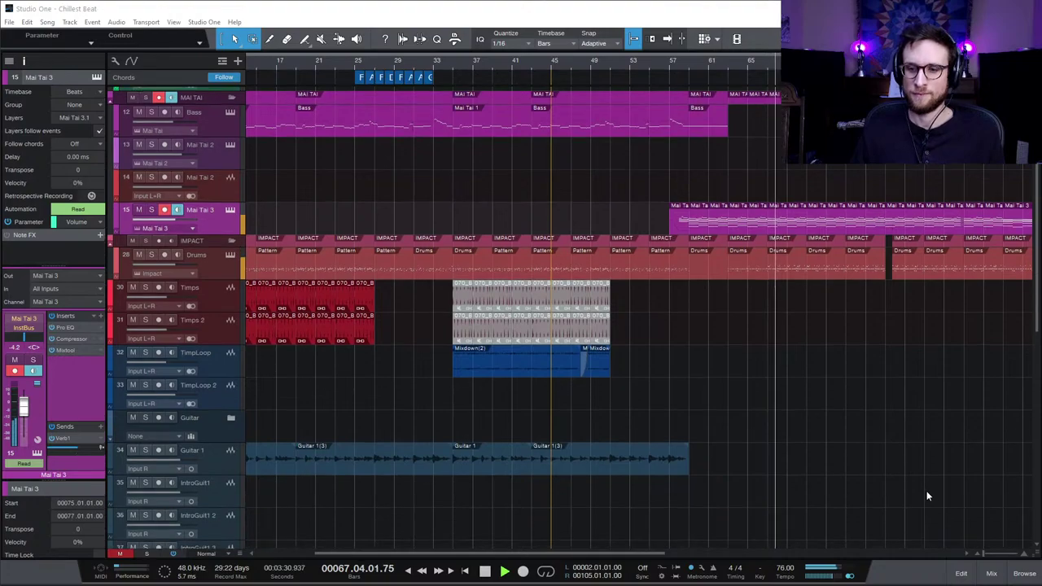
pyautogui.scroll(-2, 927, 495)
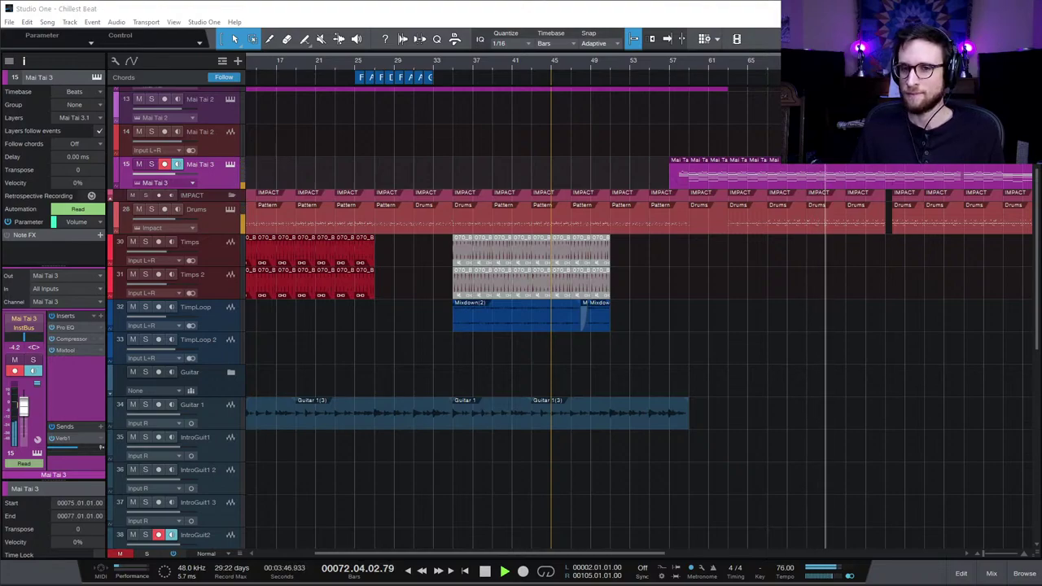
pyautogui.scroll(-10, 874, 464)
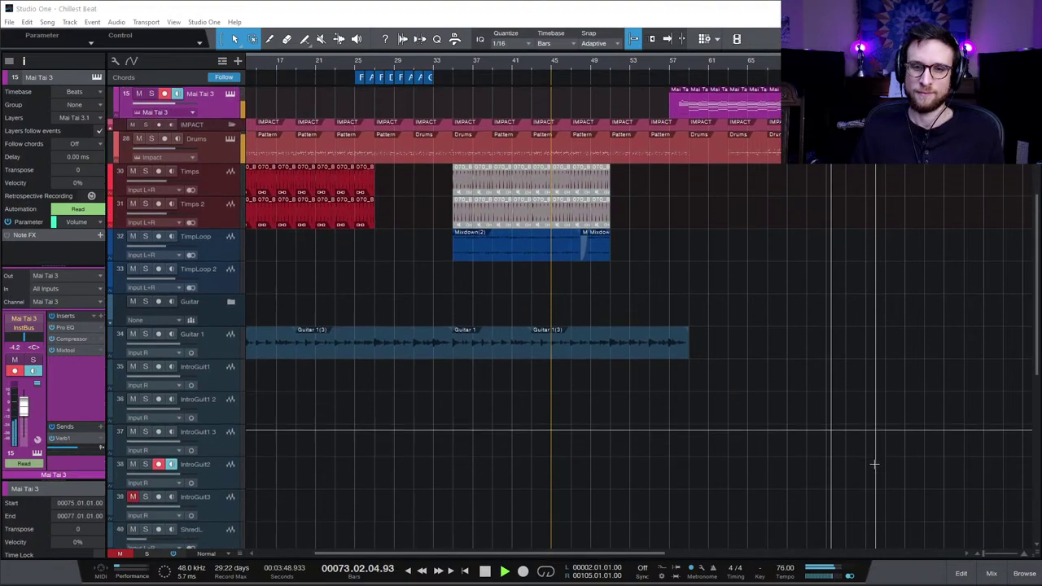
pyautogui.hscroll(3, 874, 465)
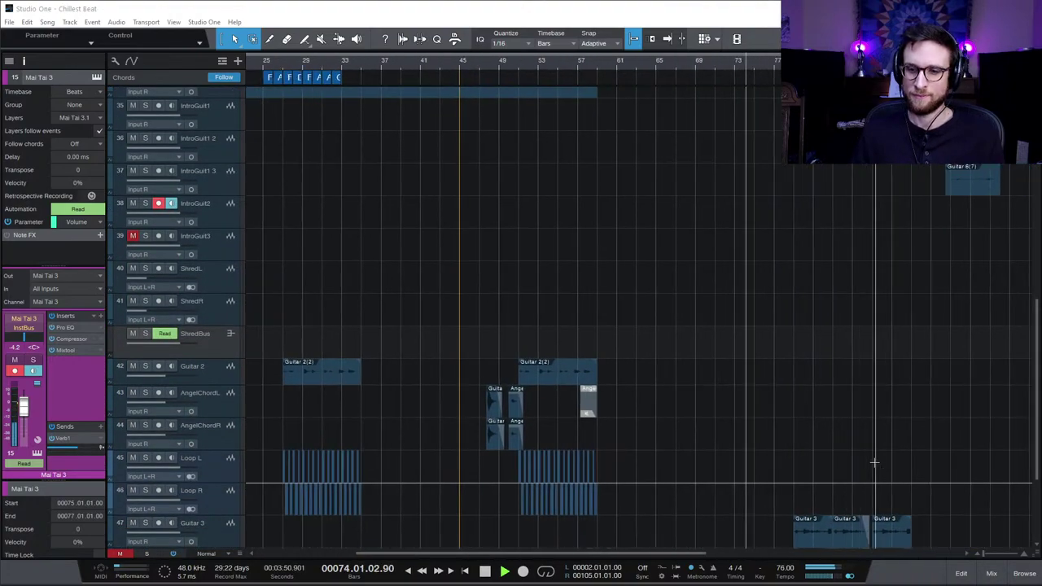
pyautogui.scroll(-2, 874, 465)
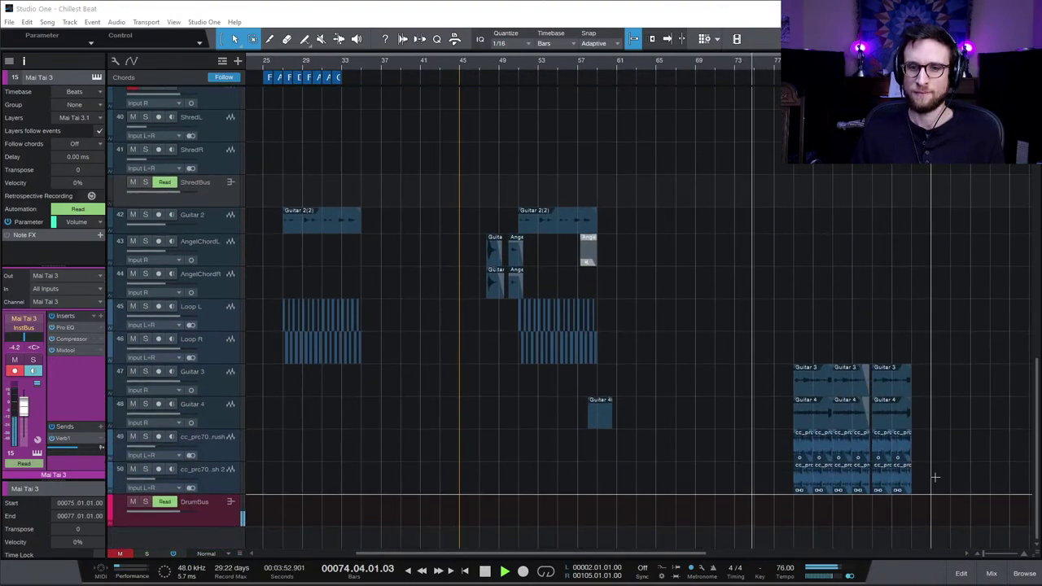
pyautogui.scroll(12, 934, 478)
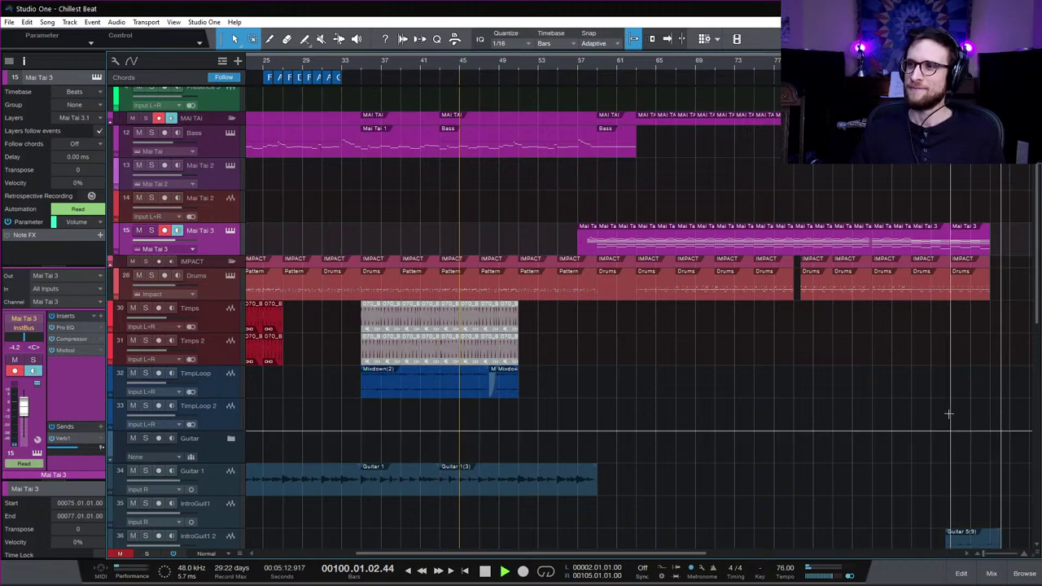
pyautogui.press('space')
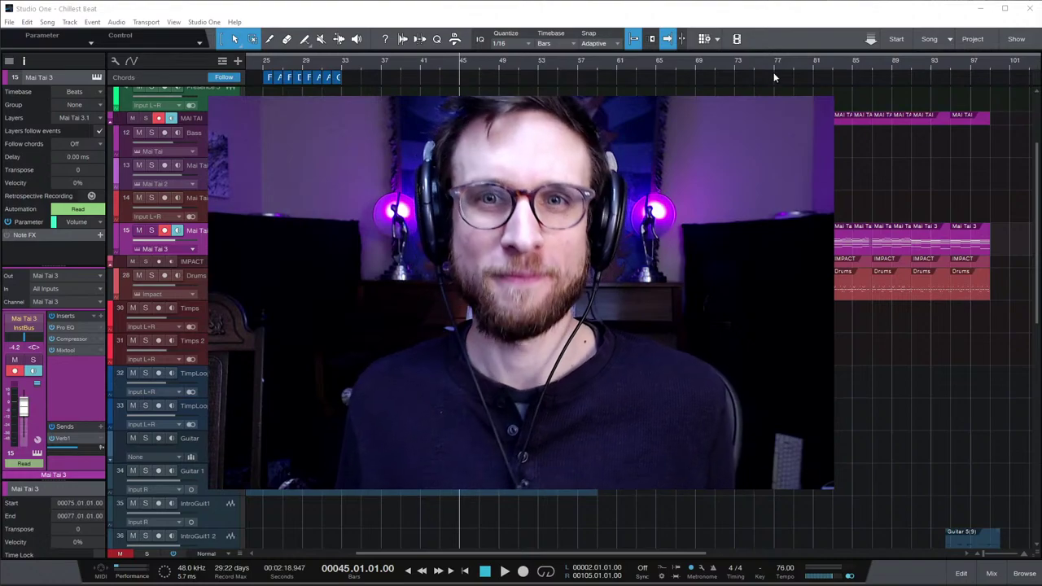
# - Play the song's ending from bar 89 and stop playback
pyautogui.click(774, 66)
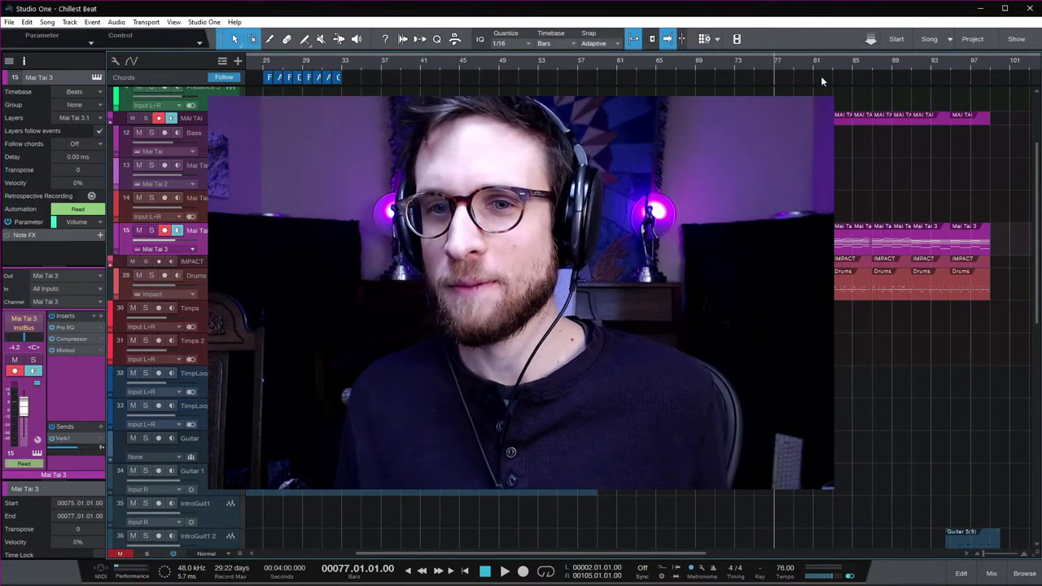
pyautogui.click(893, 63)
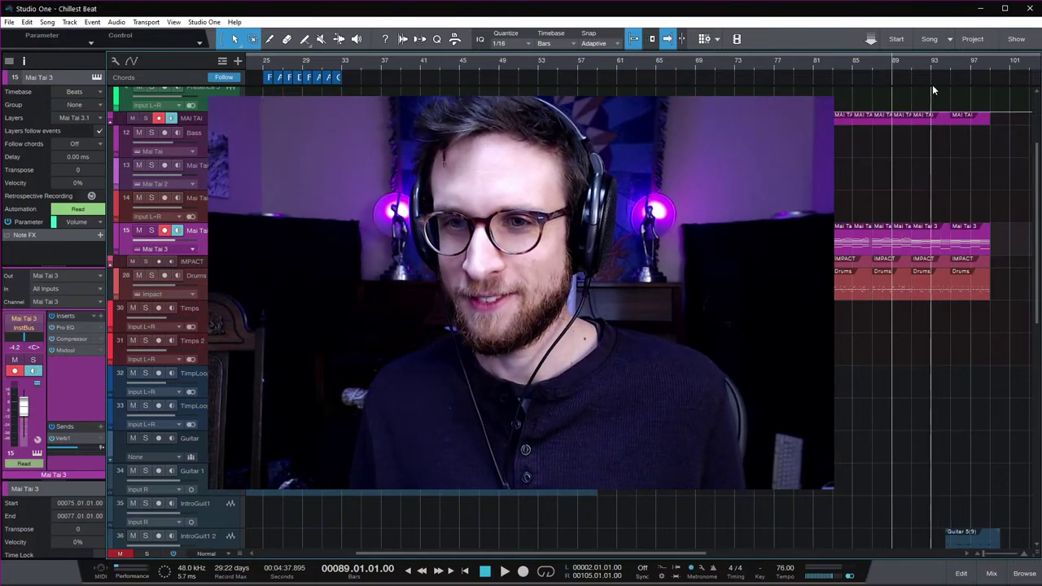
pyautogui.press('space')
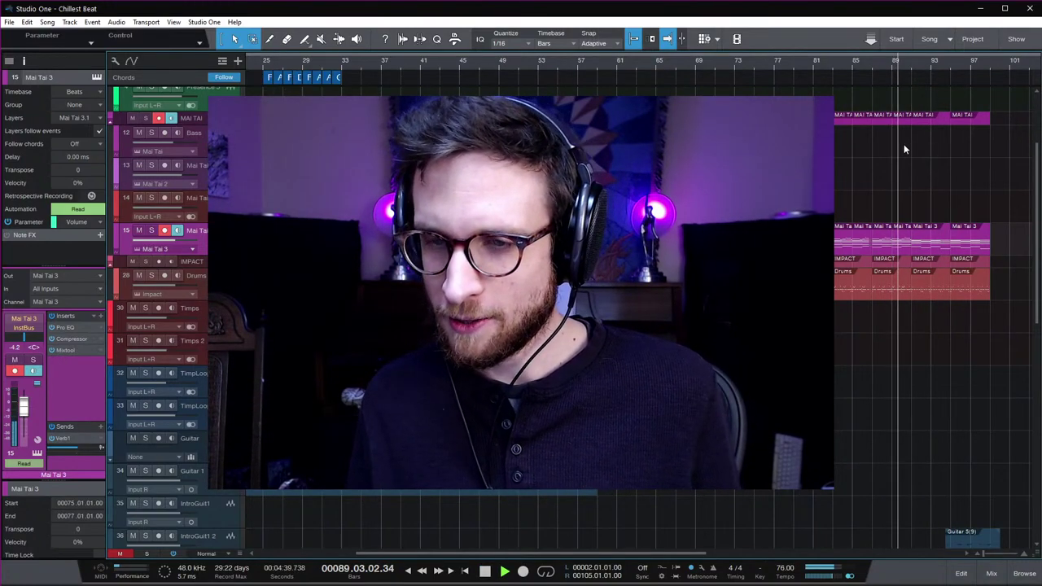
pyautogui.hscroll(3, 643, 310)
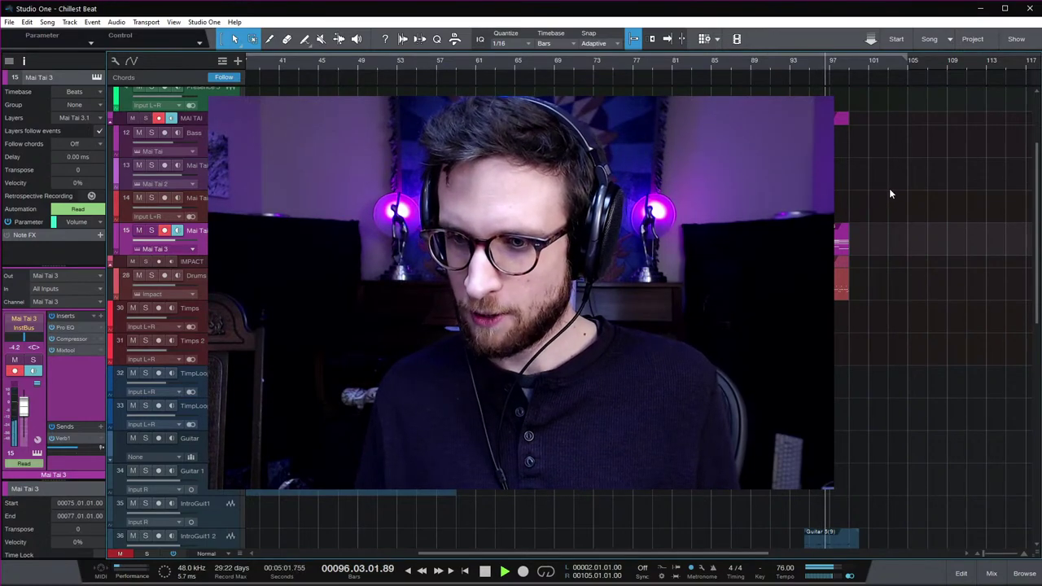
pyautogui.press('space')
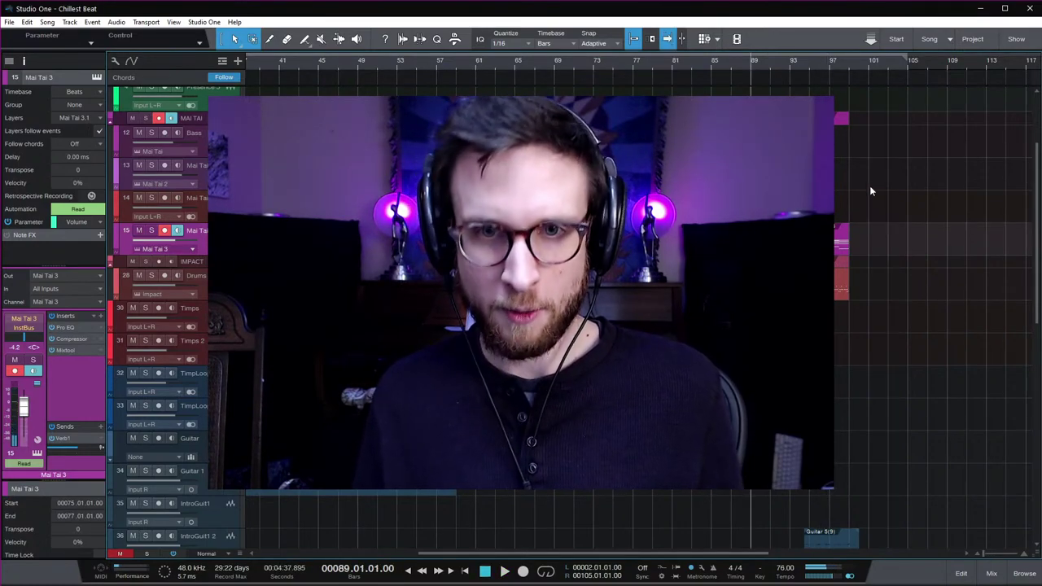
pyautogui.hscroll(-5, 827, 487)
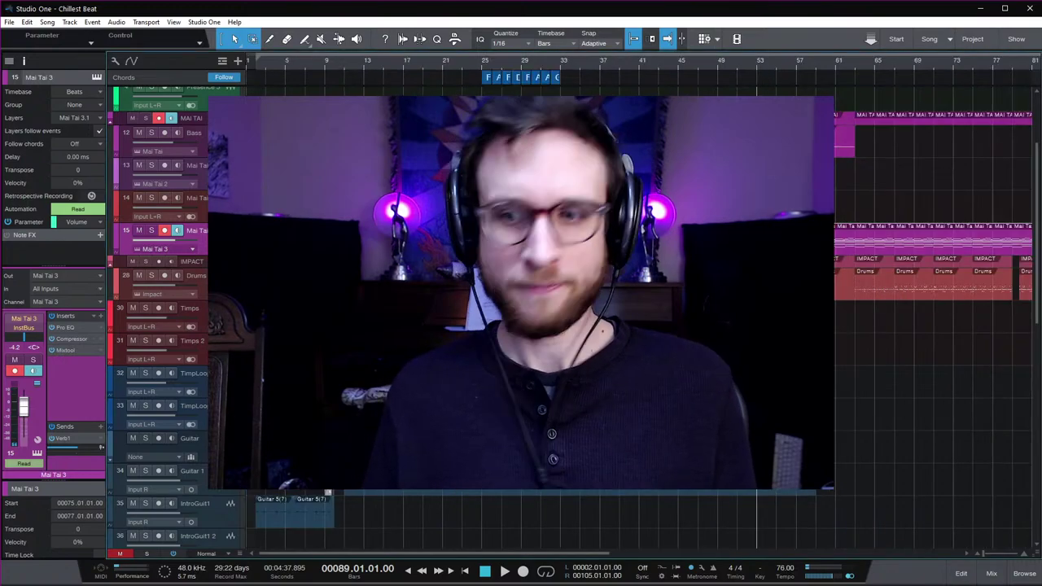